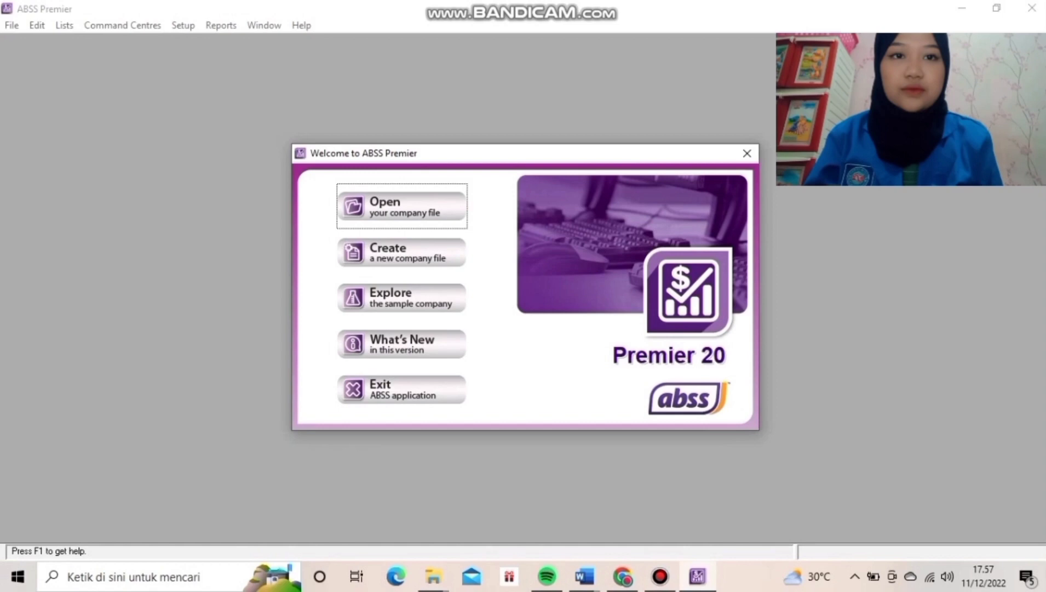
# Start a new company file and advance past the assistant's introduction to Company Information.
pyautogui.click(401, 252)
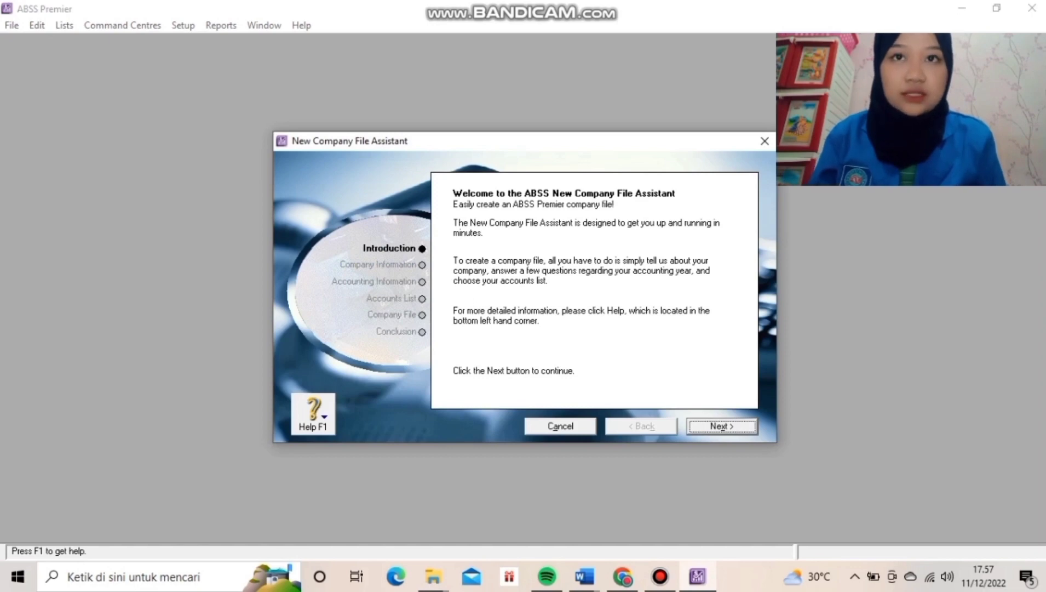
pyautogui.press('Return')
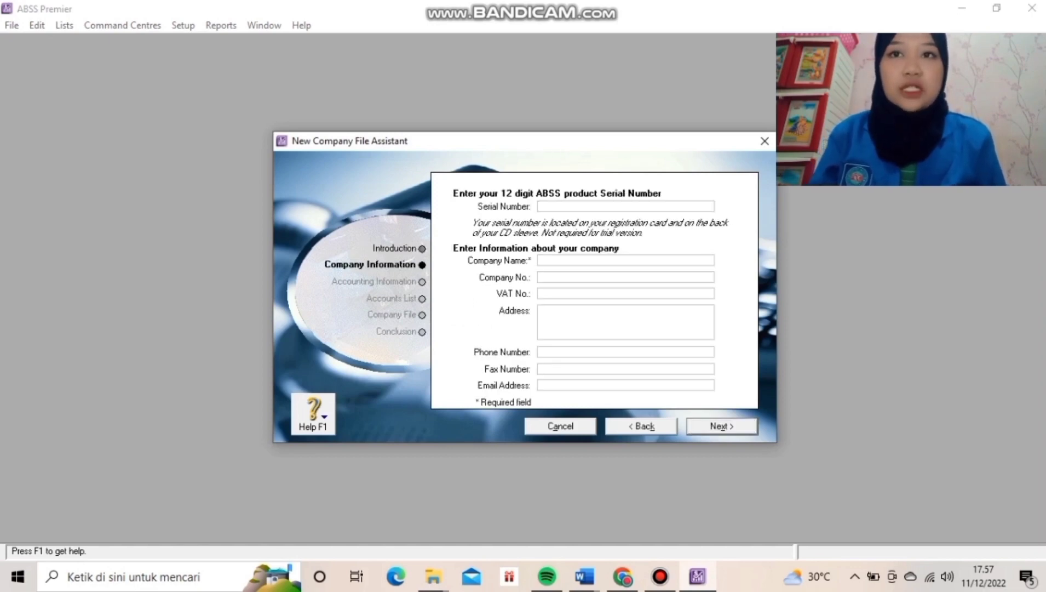
# Enter 'JJH Beauty' as company name with its street address, phone, fax and e-mail, then continue.
pyautogui.write('JJH Beauty')
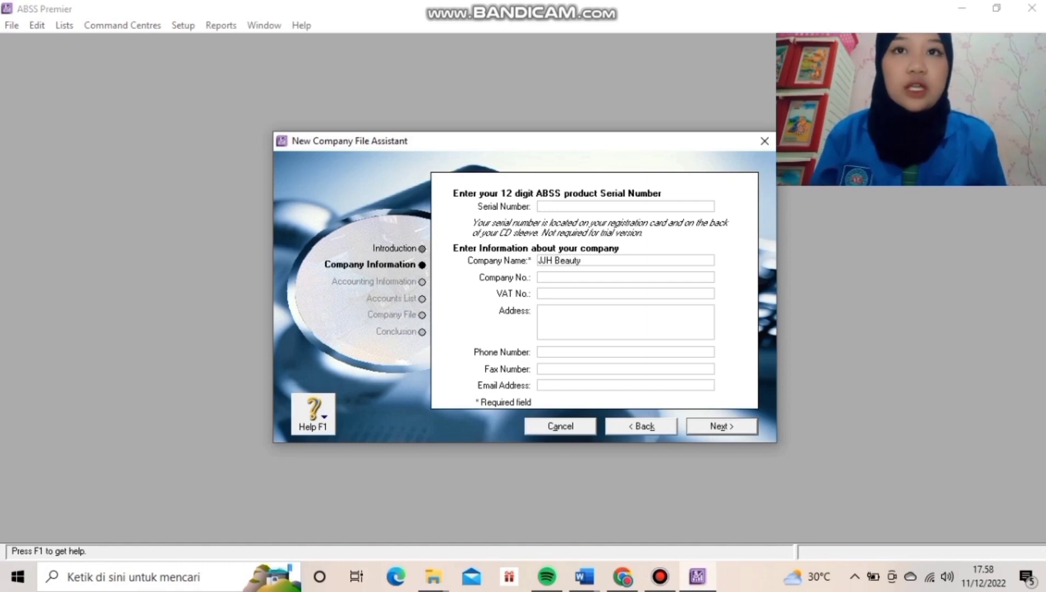
pyautogui.click(542, 311)
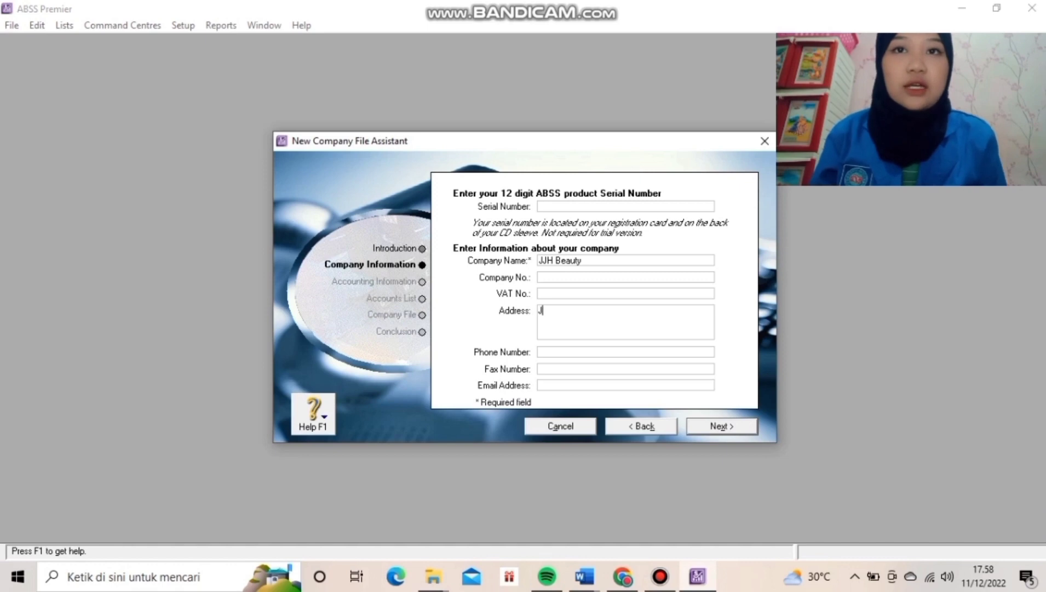
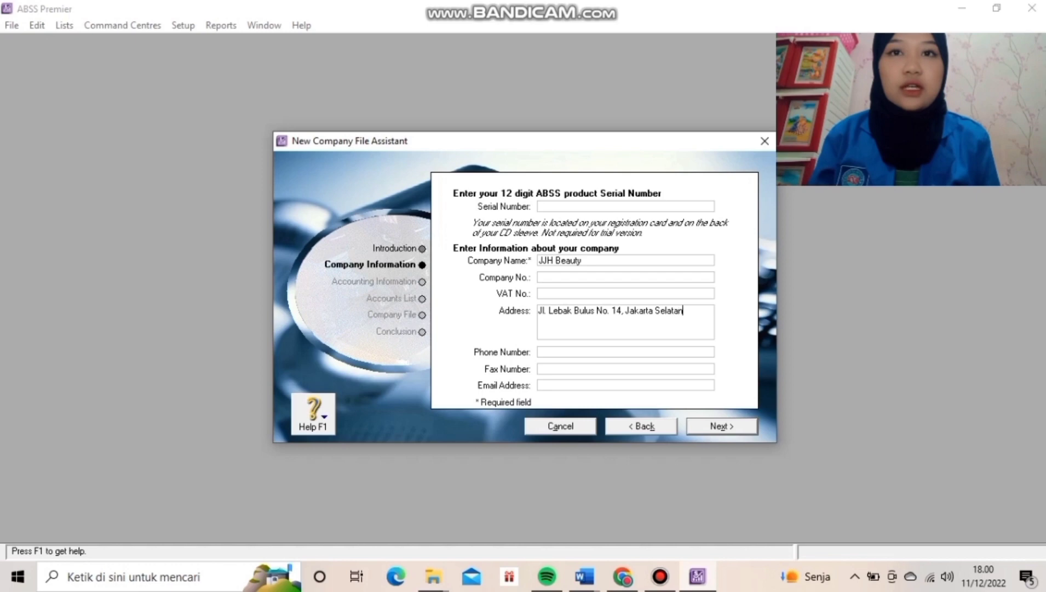
pyautogui.click(539, 352)
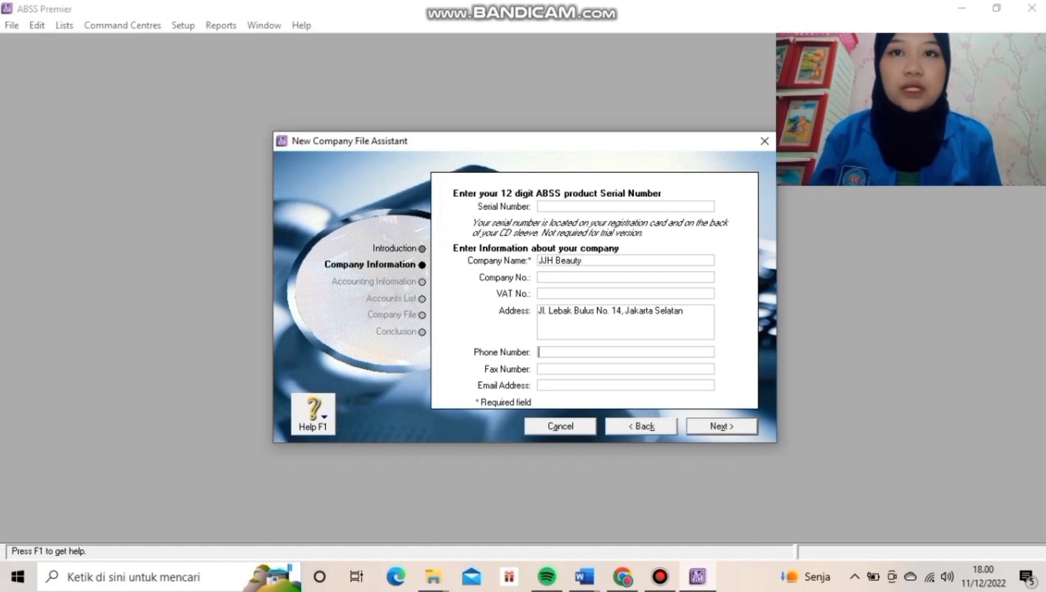
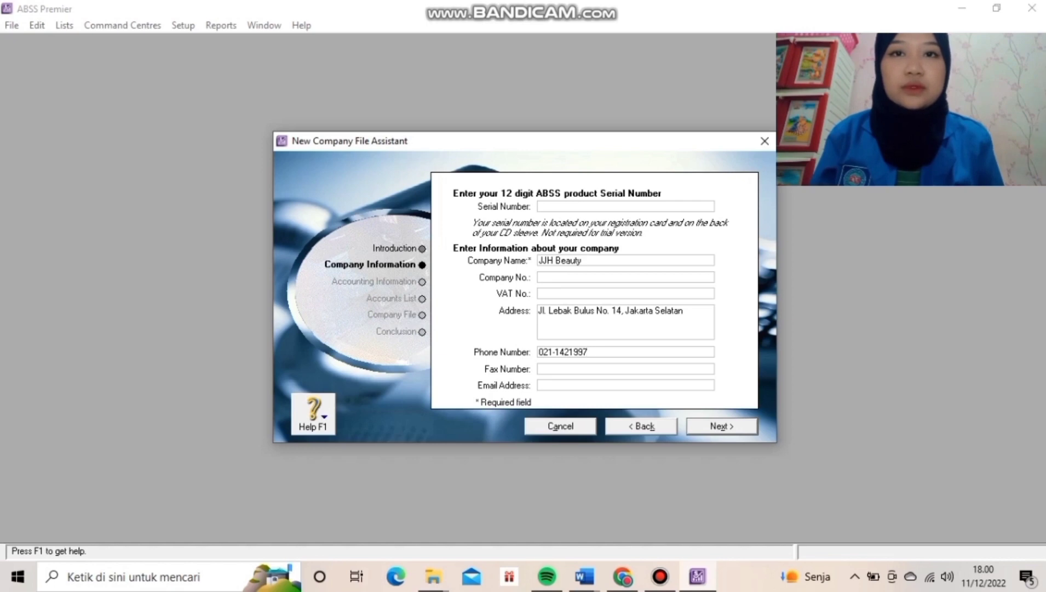
pyautogui.click(539, 368)
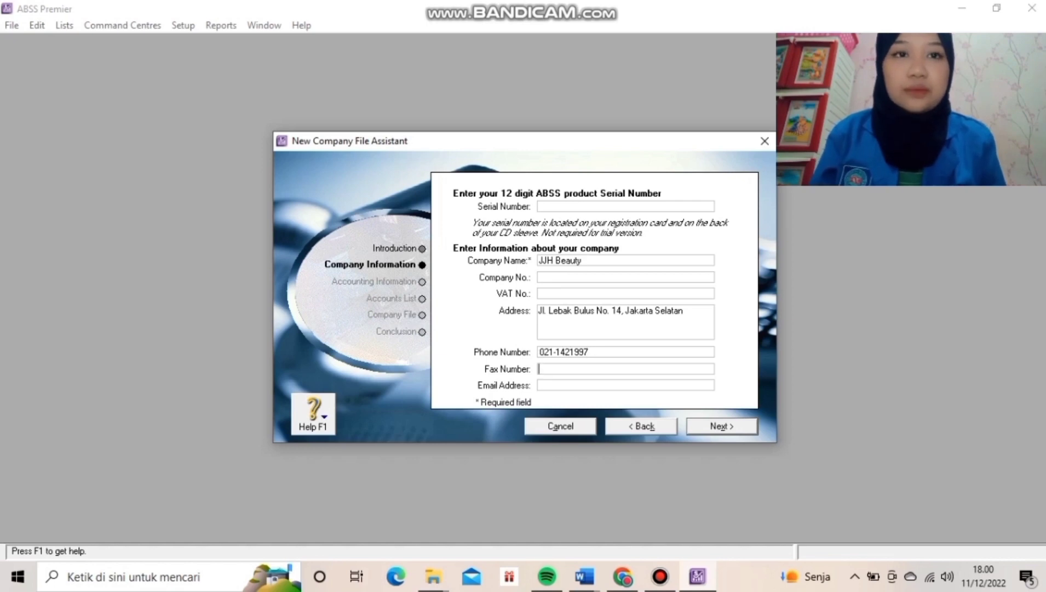
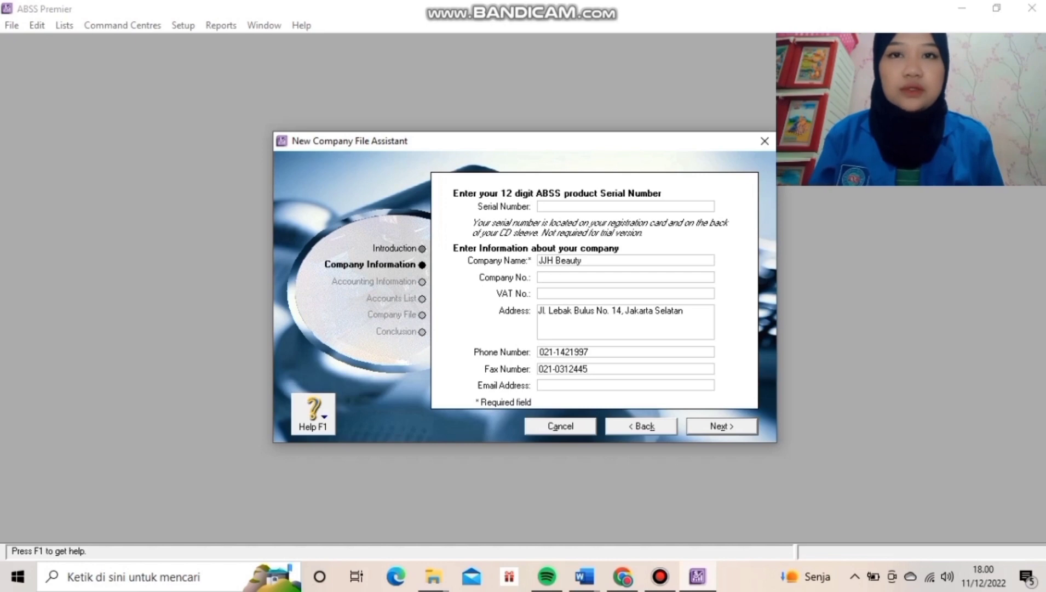
pyautogui.press('Tab')
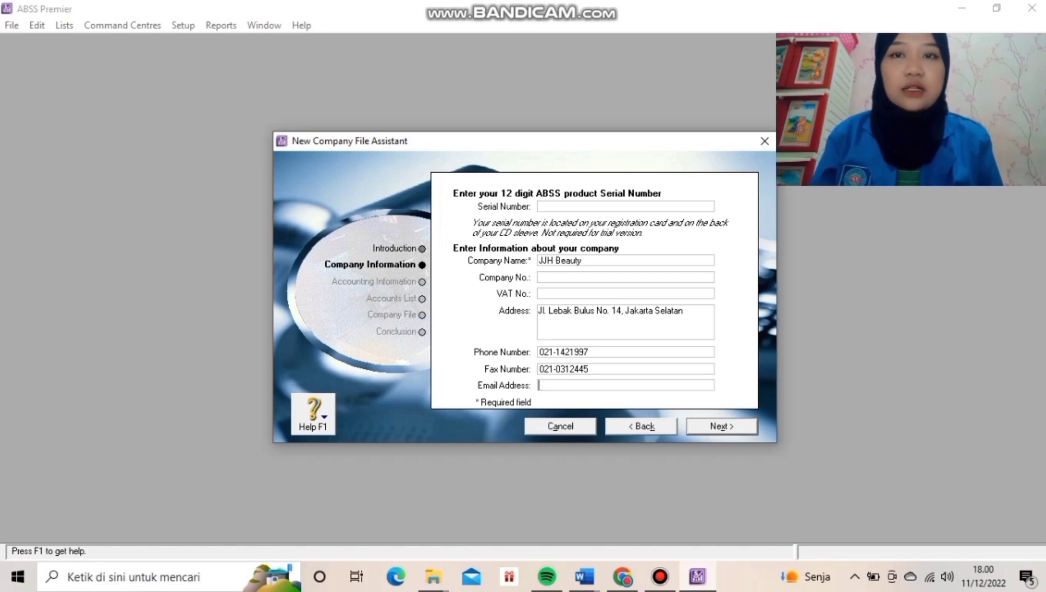
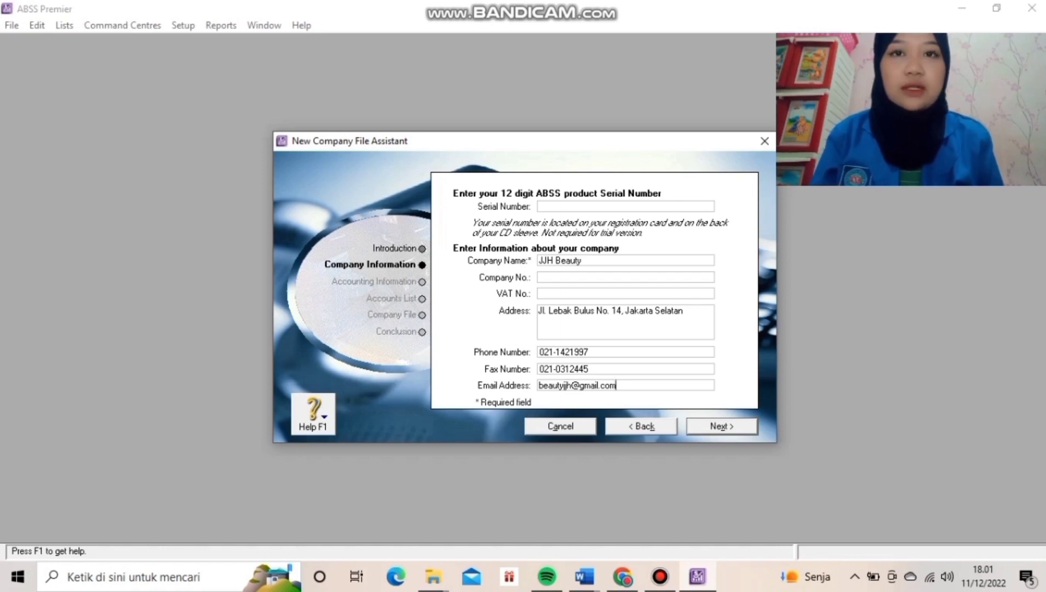
pyautogui.press('Return')
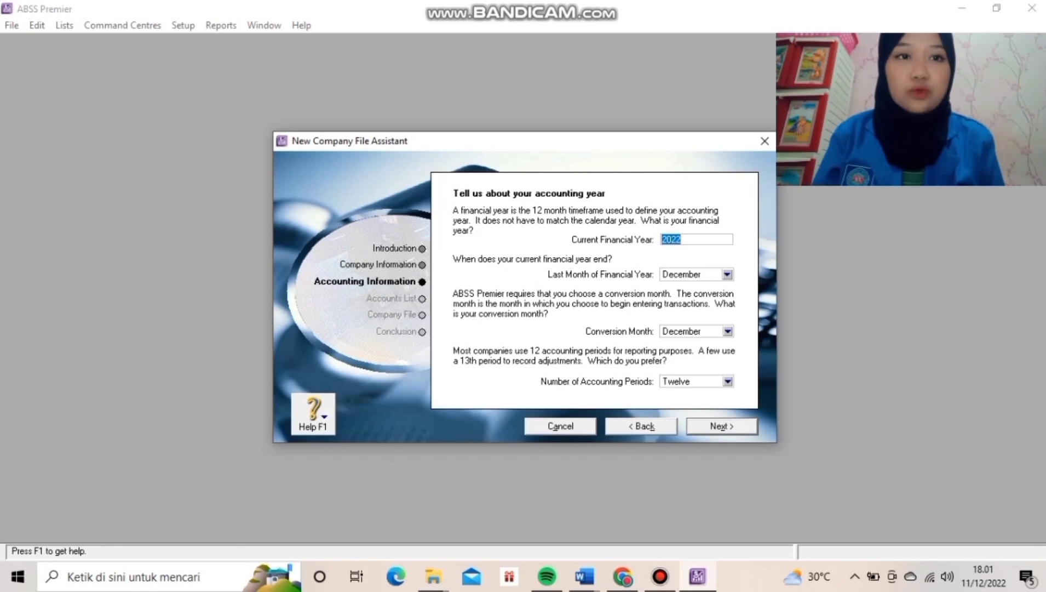
# Set the current financial year to 2020 with thirteen accounting periods, adjust the conversion month, and confirm.
pyautogui.click(682, 239)
pyautogui.press('BackSpace')
pyautogui.write('0')
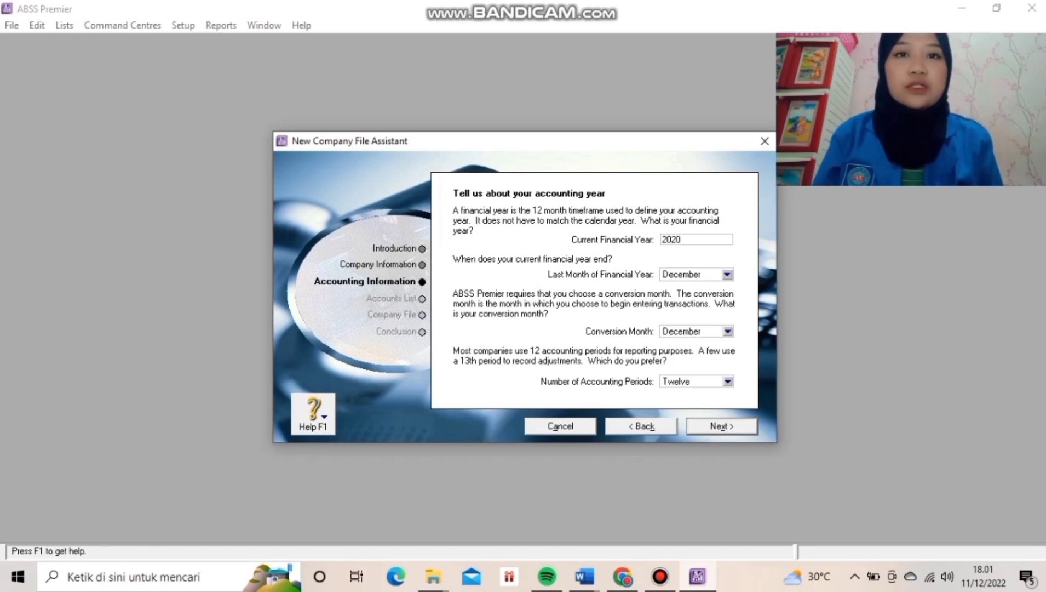
pyautogui.click(727, 381)
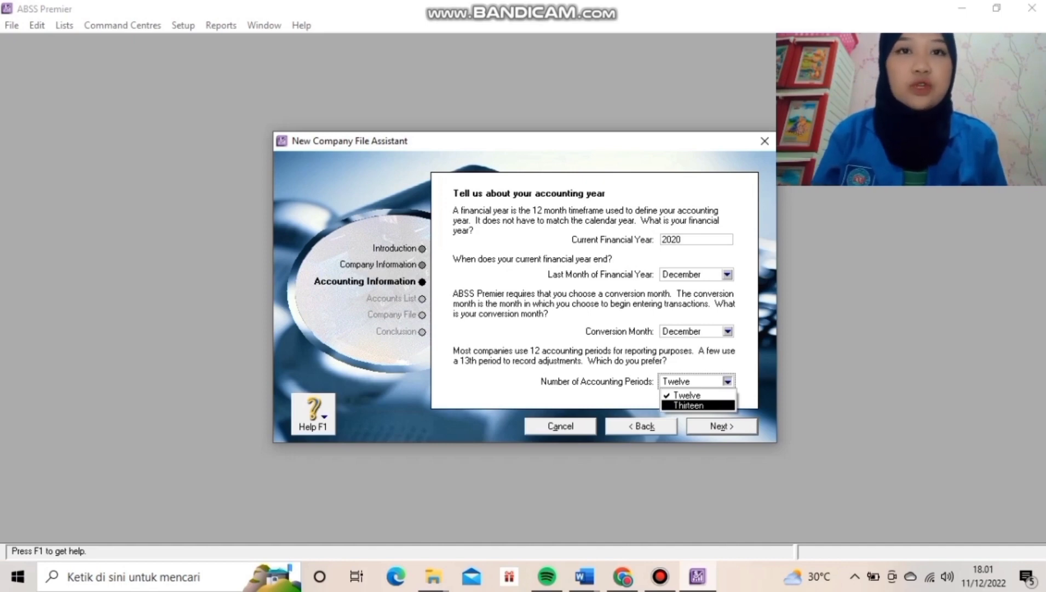
pyautogui.press('Return')
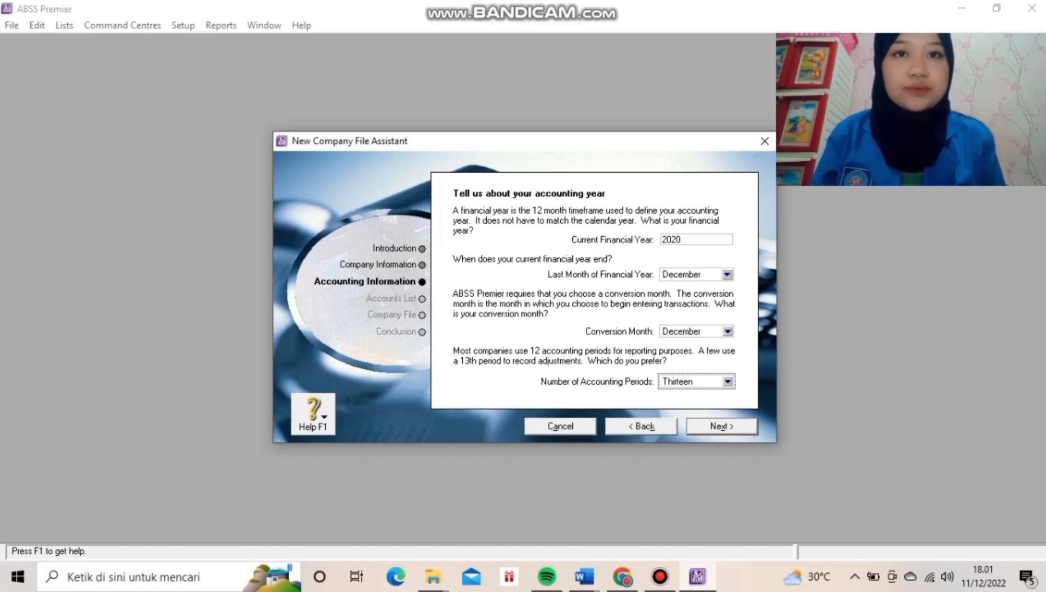
pyautogui.hotkey('shift', 'Tab')
pyautogui.press('j')
pyautogui.press('Tab')
pyautogui.press('Tab')
pyautogui.press('Return')
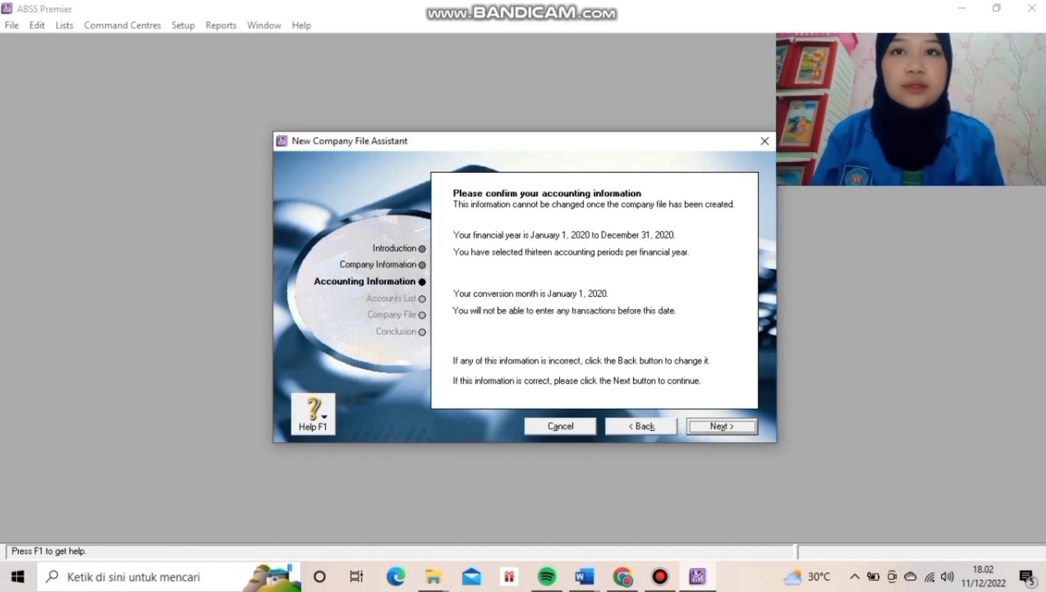
pyautogui.press('Return')
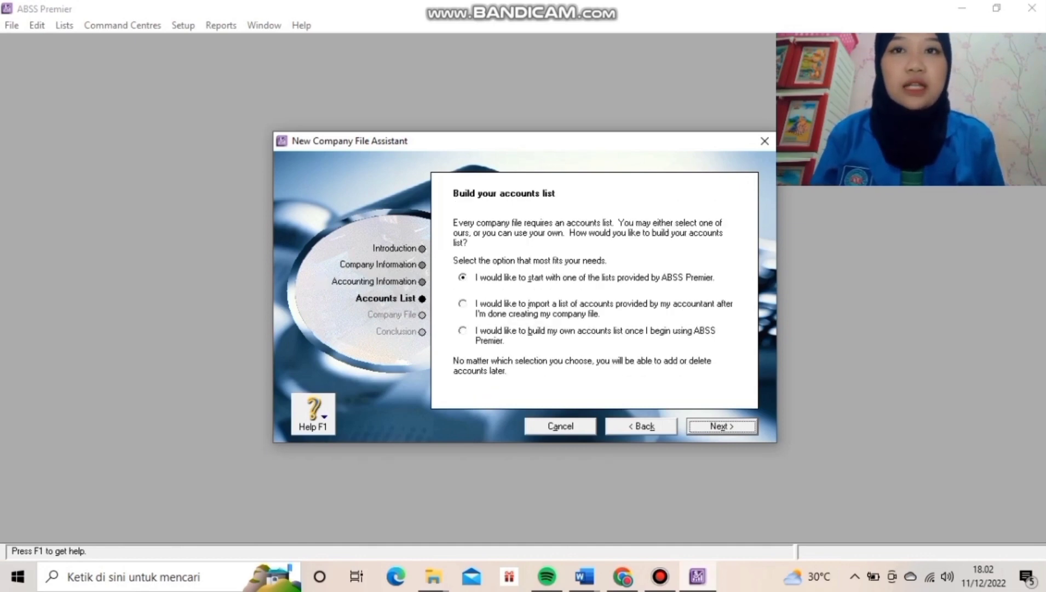
# Base the accounts list on the Retail industry classification with Bridal Shop business type.
pyautogui.press('Return')
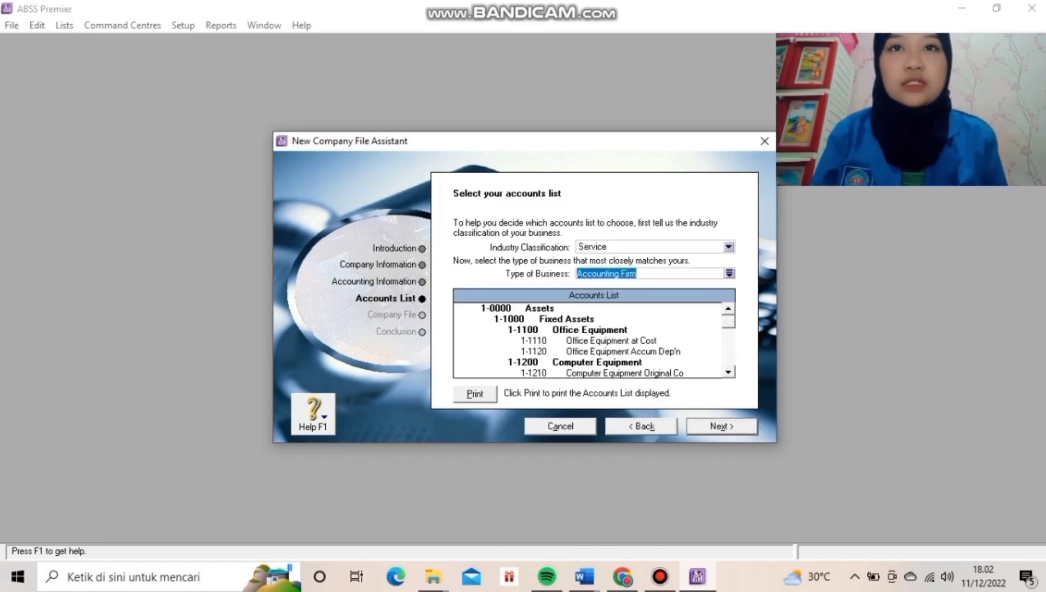
pyautogui.hotkey('shift', 'Tab')
pyautogui.hotkey('alt', 'Down')
pyautogui.press('Up')
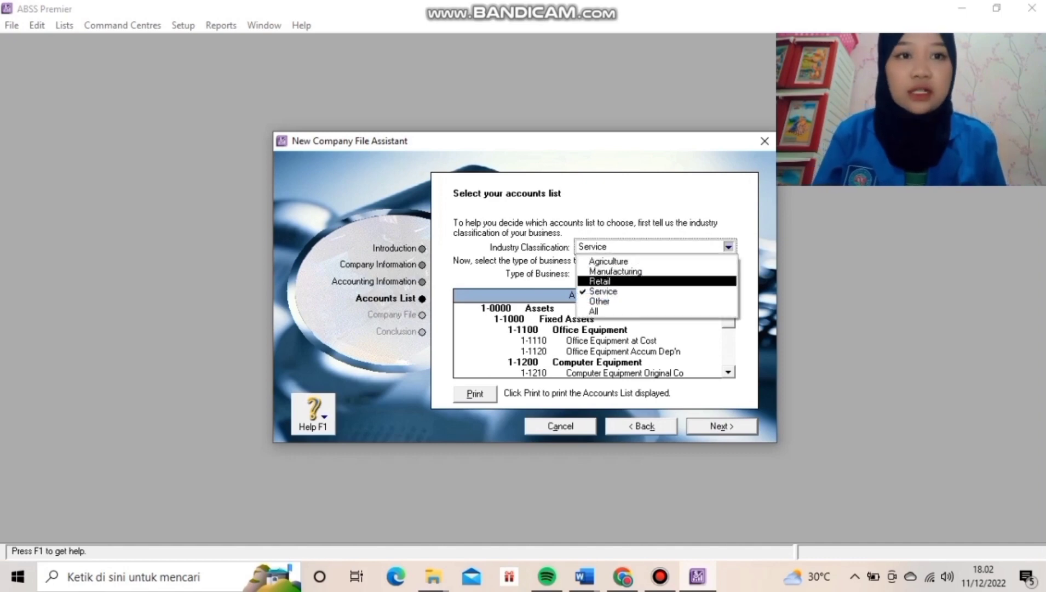
pyautogui.press('Tab')
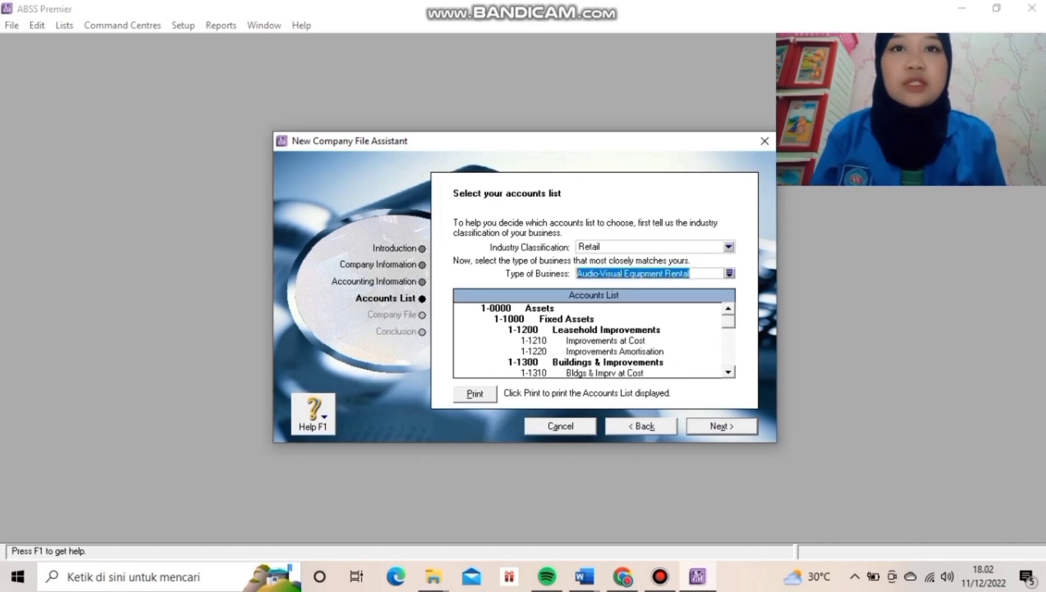
pyautogui.hotkey('alt', 'Down')
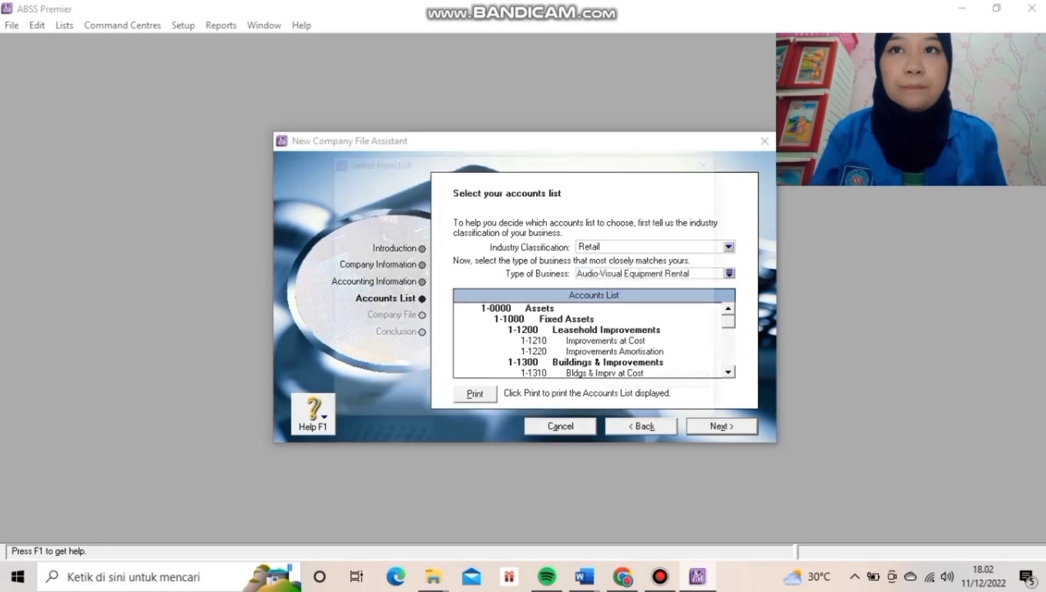
pyautogui.click(355, 257)
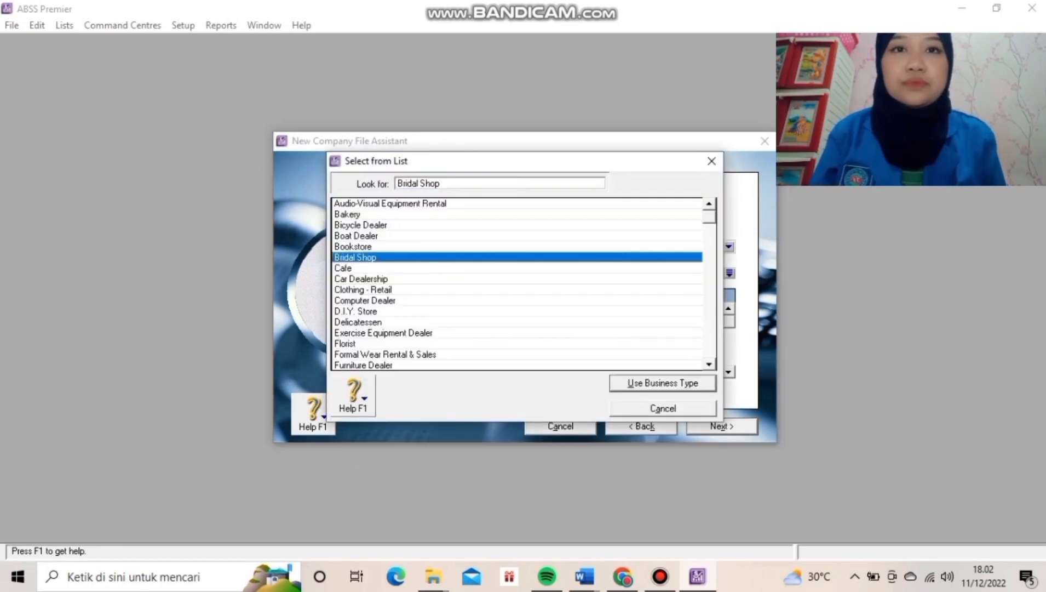
pyautogui.press('Return')
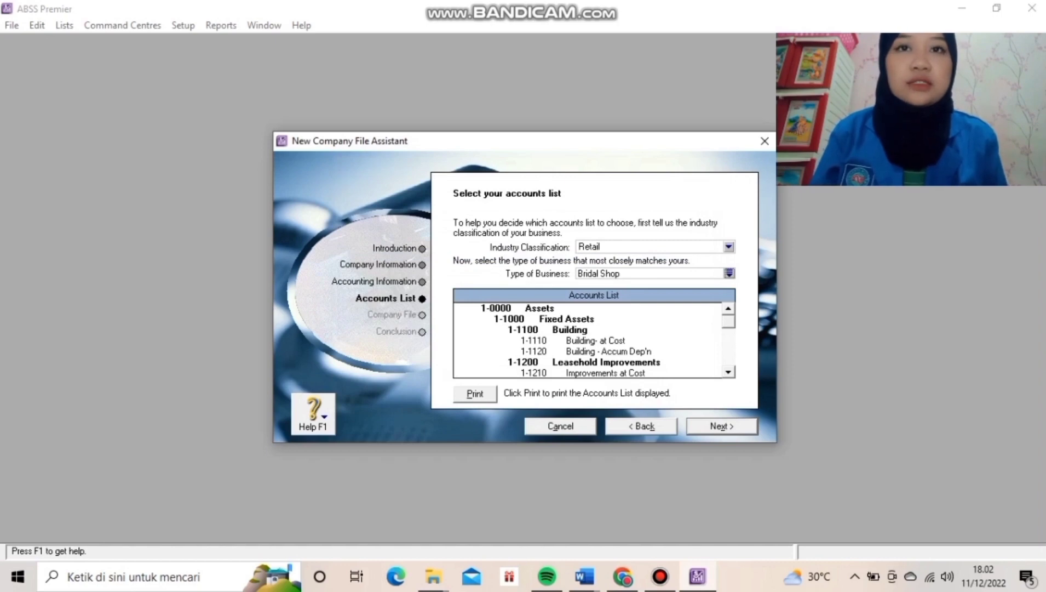
pyautogui.press('Return')
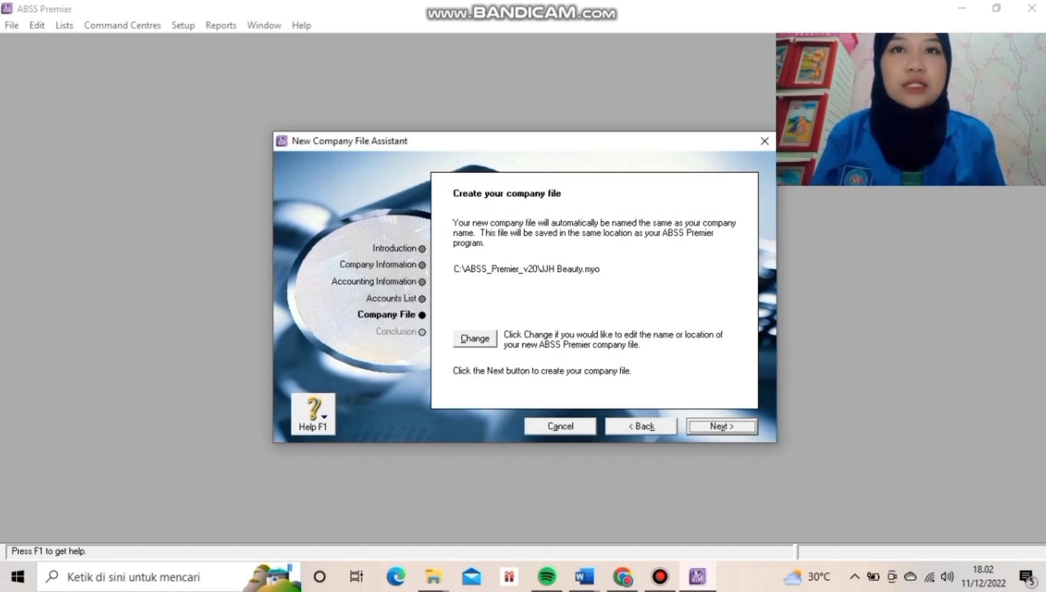
# Save the JJH Beauty company file in a Documents folder and create it.
pyautogui.click(475, 338)
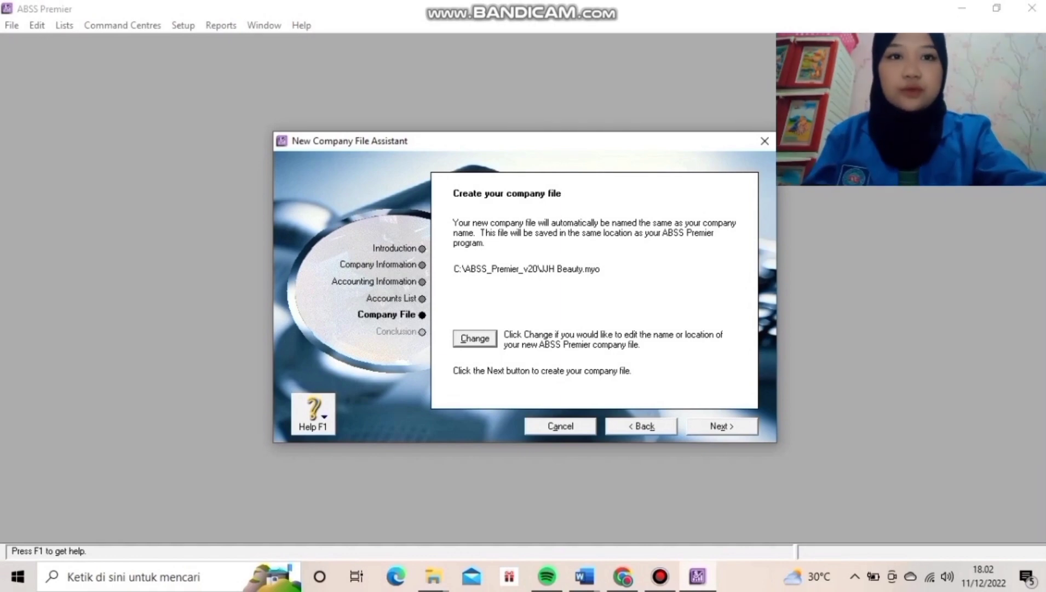
pyautogui.press('Return')
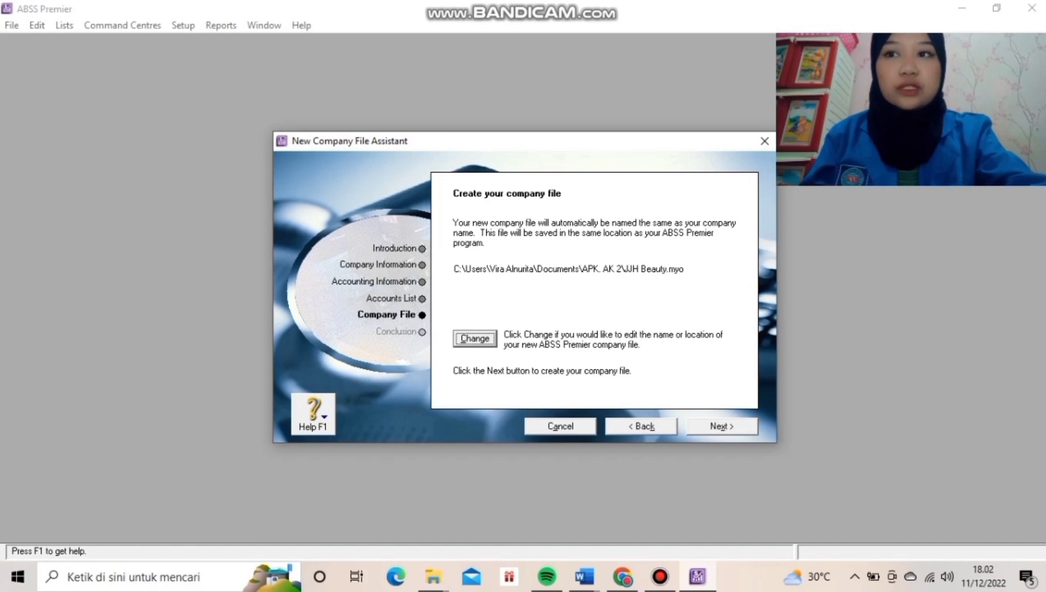
pyautogui.press('Tab')
pyautogui.press('Return')
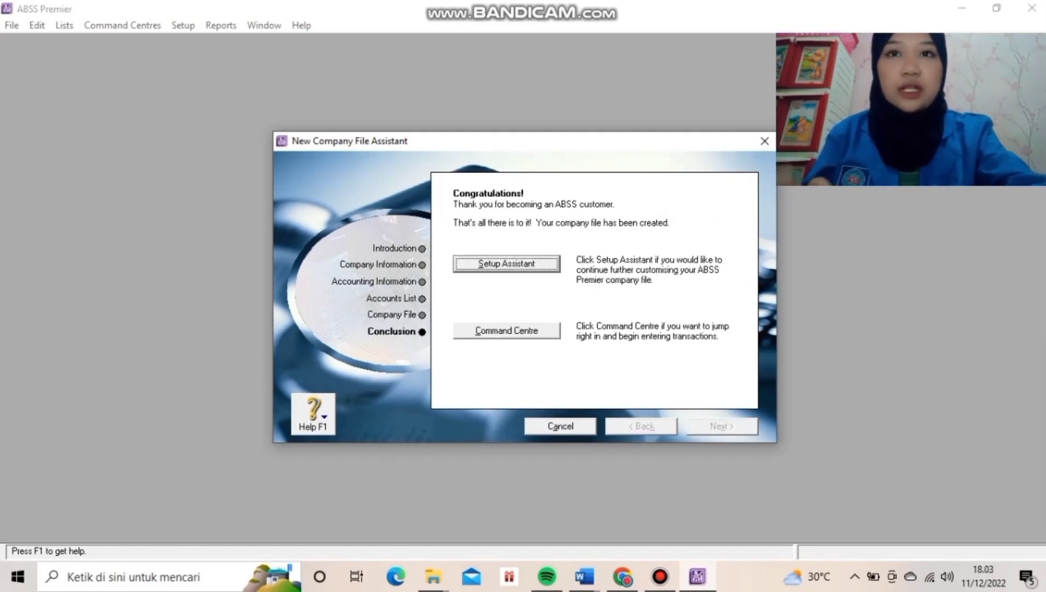
# Close the finished assistant by going straight to the JJH Beauty Command Centre.
pyautogui.press('Tab')
pyautogui.press('Return')
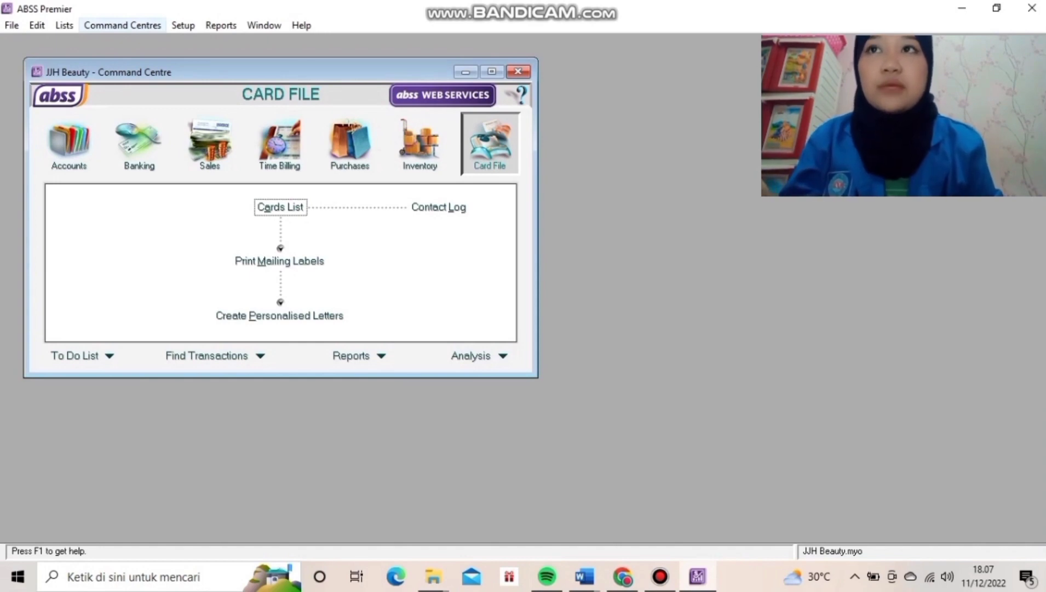
# In Setup > Preferences, turn on I Deal in Multiple Currencies and accept the file-preparation notice.
pyautogui.click(183, 25)
pyautogui.click(183, 25)
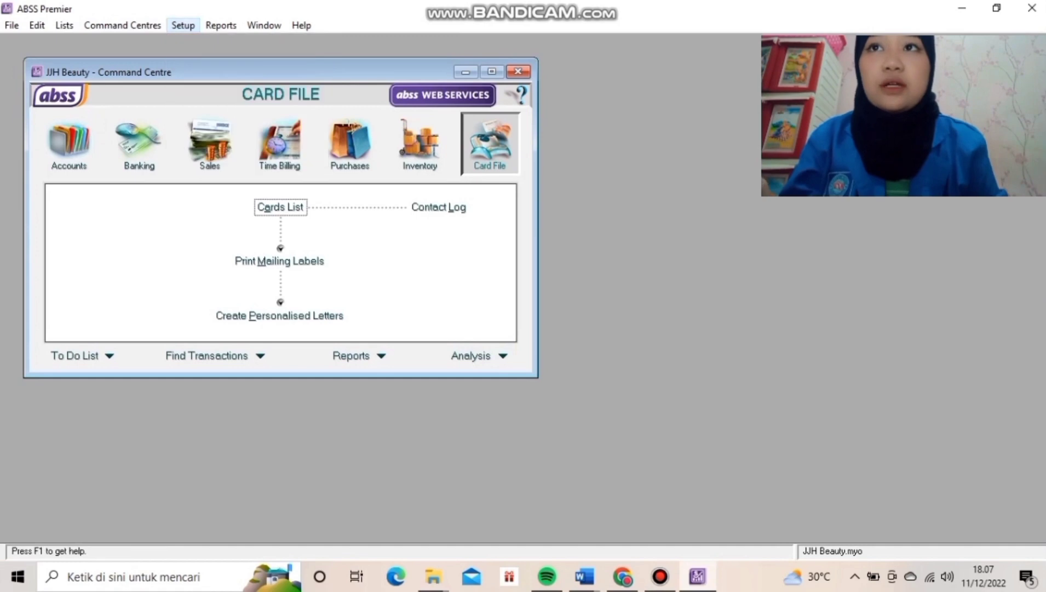
pyautogui.click(183, 25)
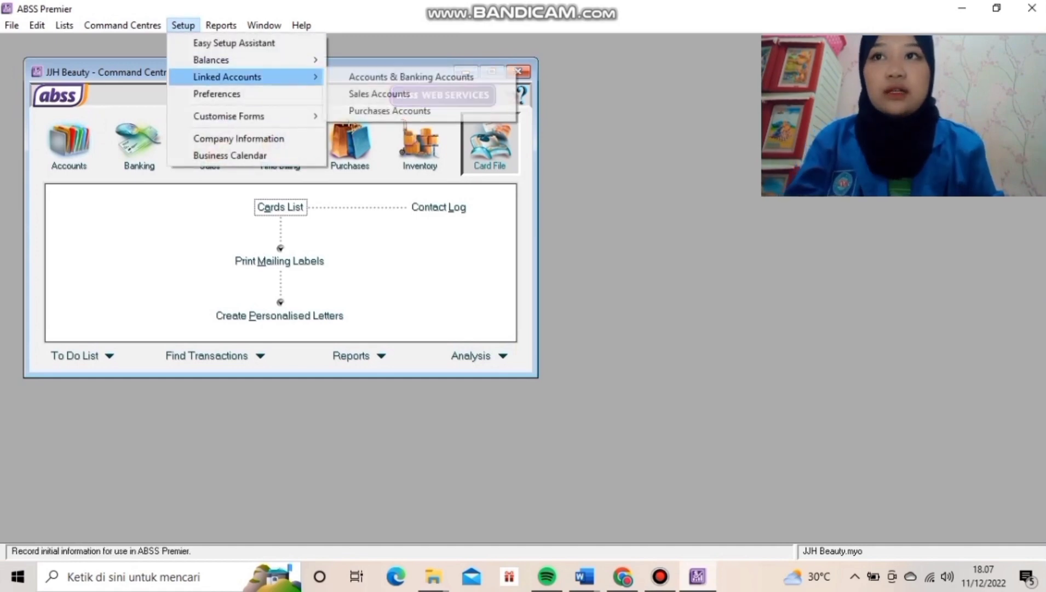
pyautogui.click(217, 94)
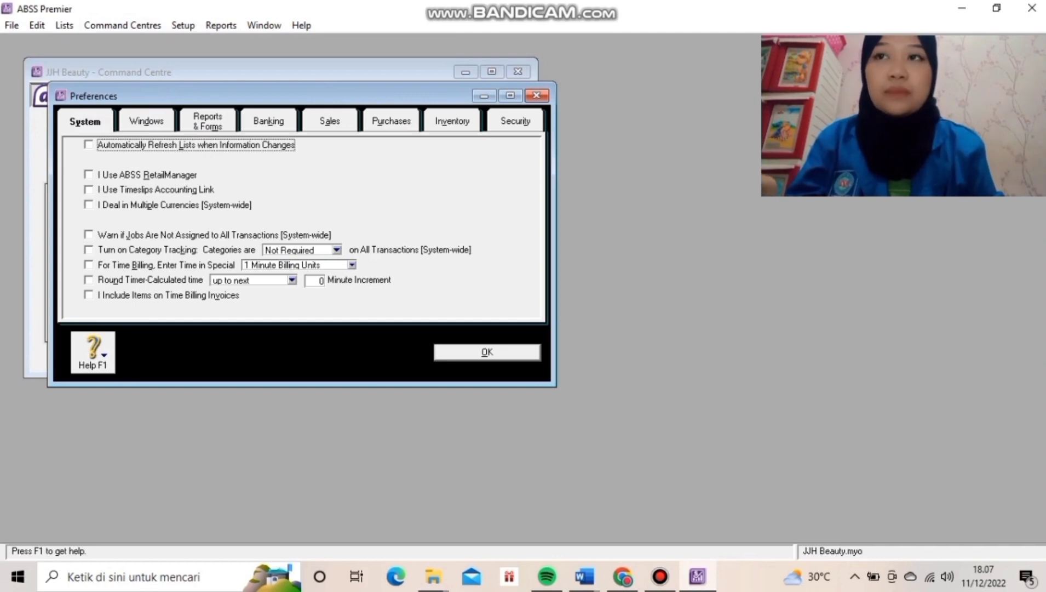
pyautogui.click(89, 205)
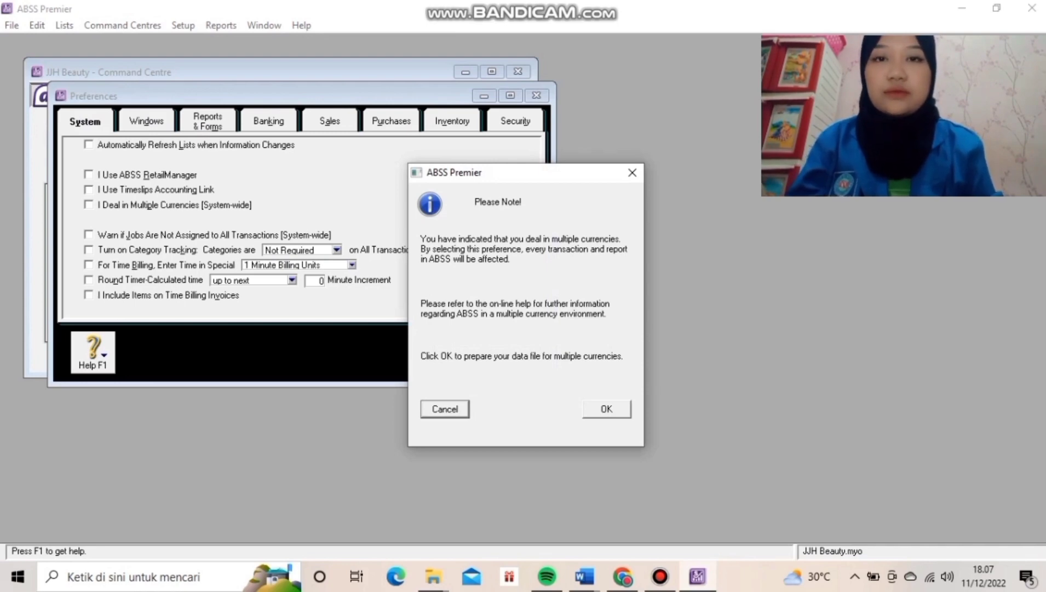
pyautogui.press('Return')
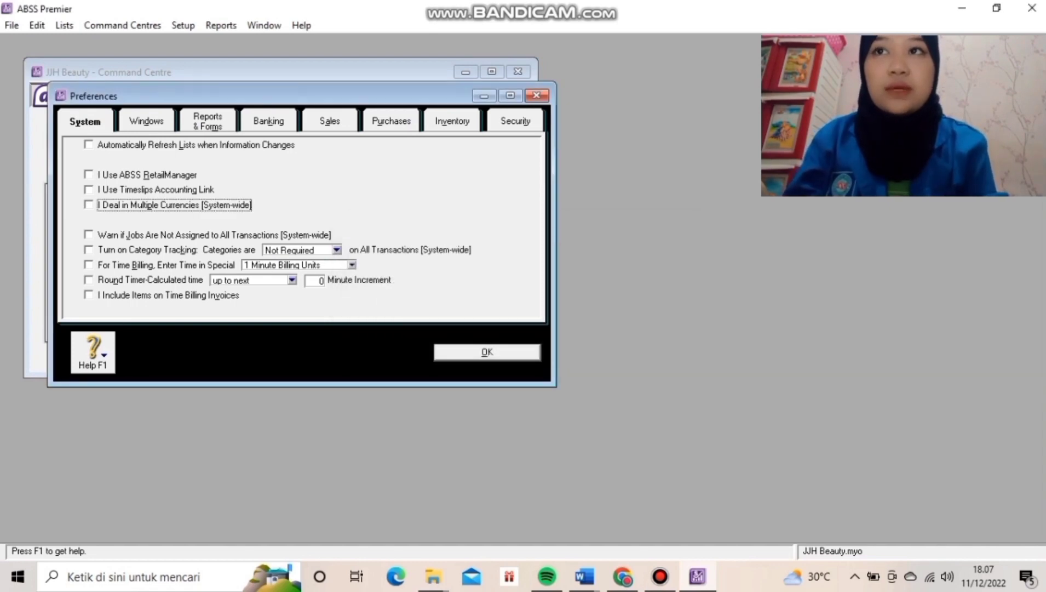
pyautogui.press('space')
pyautogui.hotkey('ctrl', 'Tab')
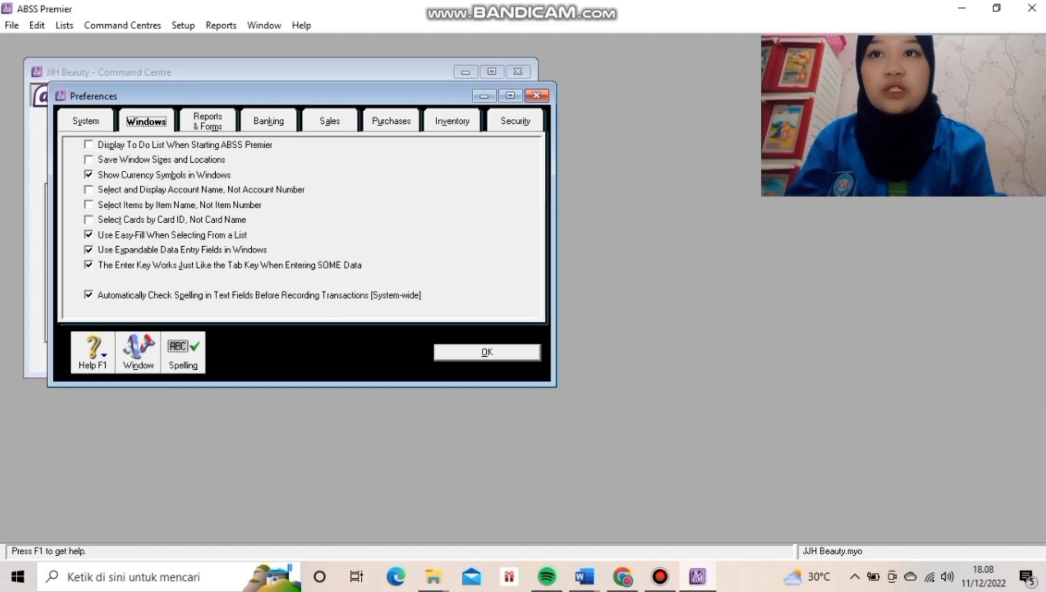
# Turn off automatic spell checking, enable duplicate invoice number warnings, and bring up default customer credit terms.
pyautogui.click(89, 294)
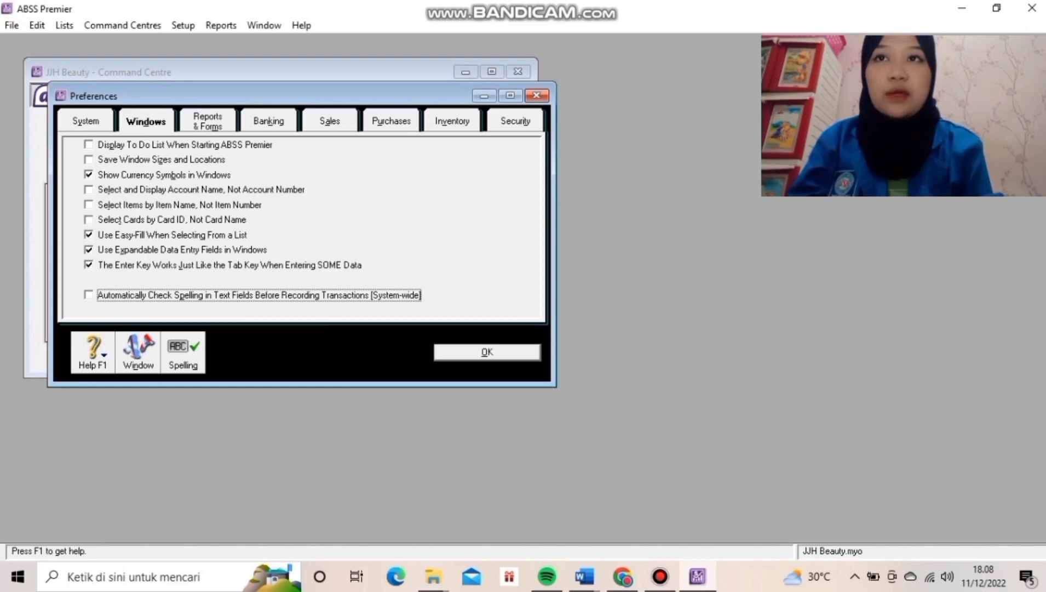
pyautogui.click(330, 121)
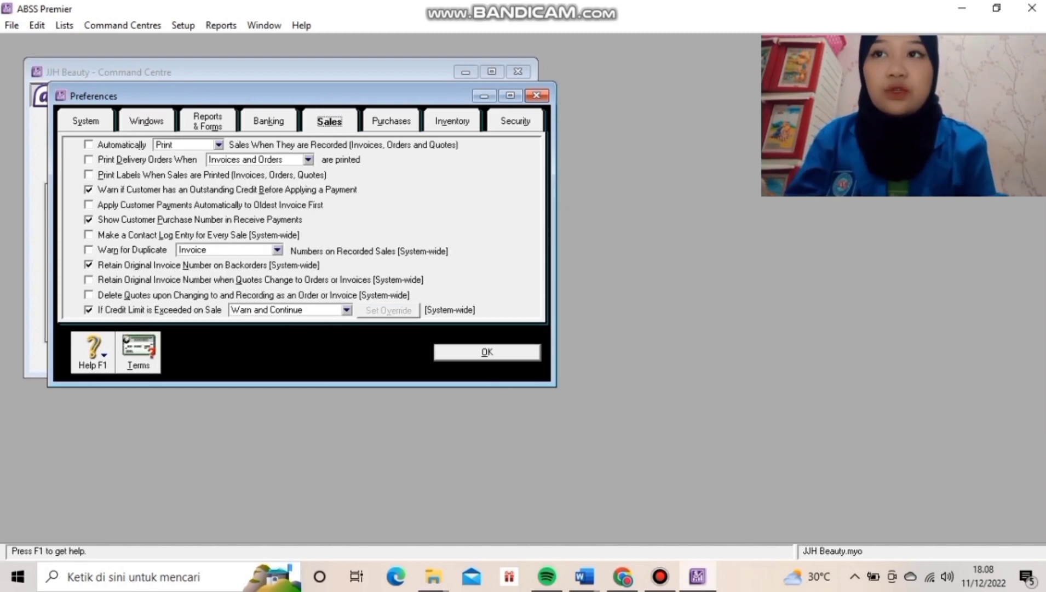
pyautogui.click(88, 250)
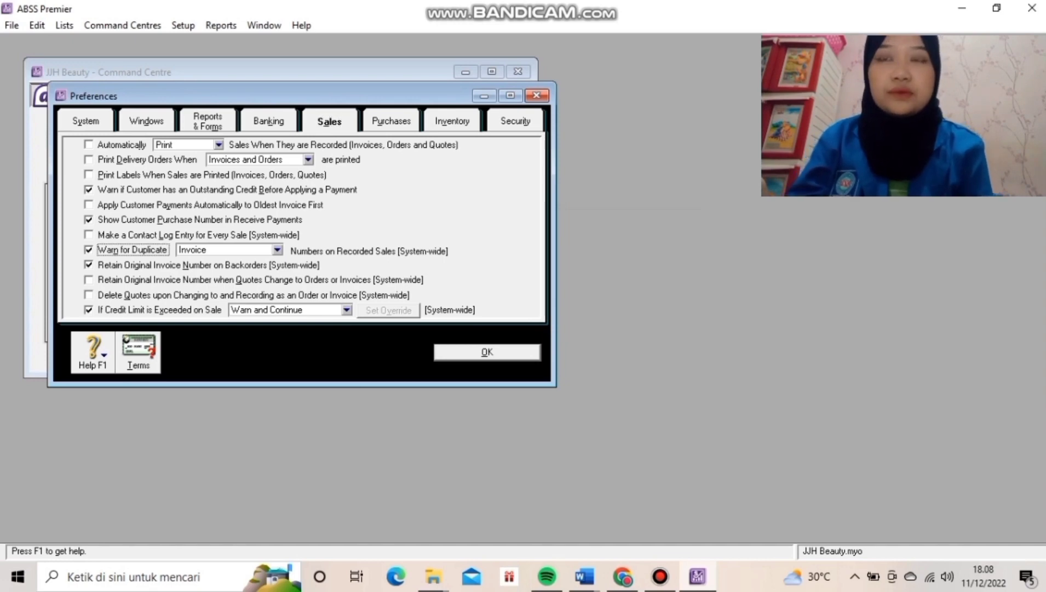
pyautogui.click(391, 121)
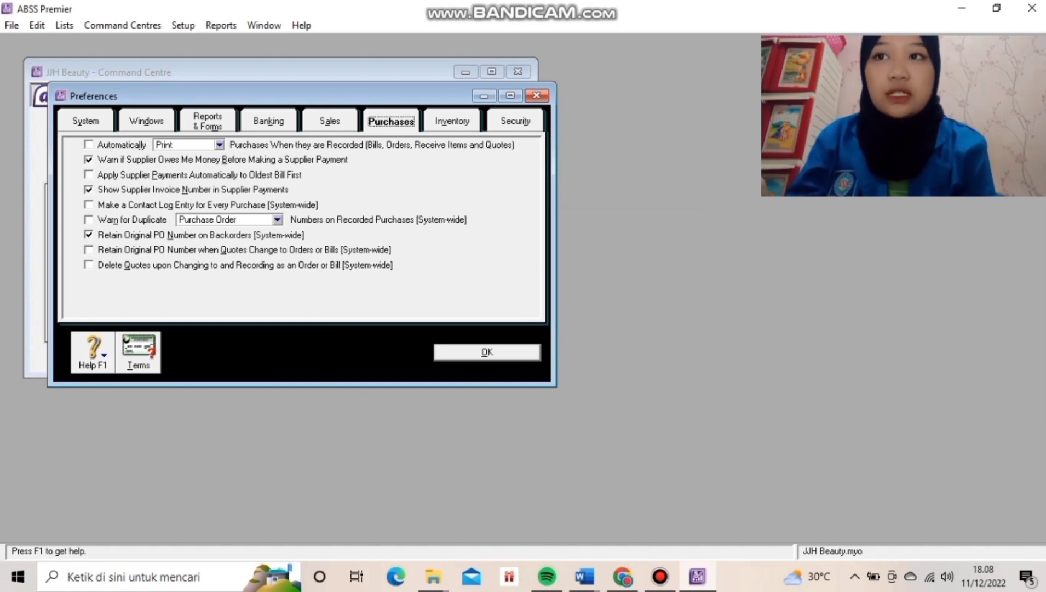
pyautogui.click(330, 121)
pyautogui.click(138, 353)
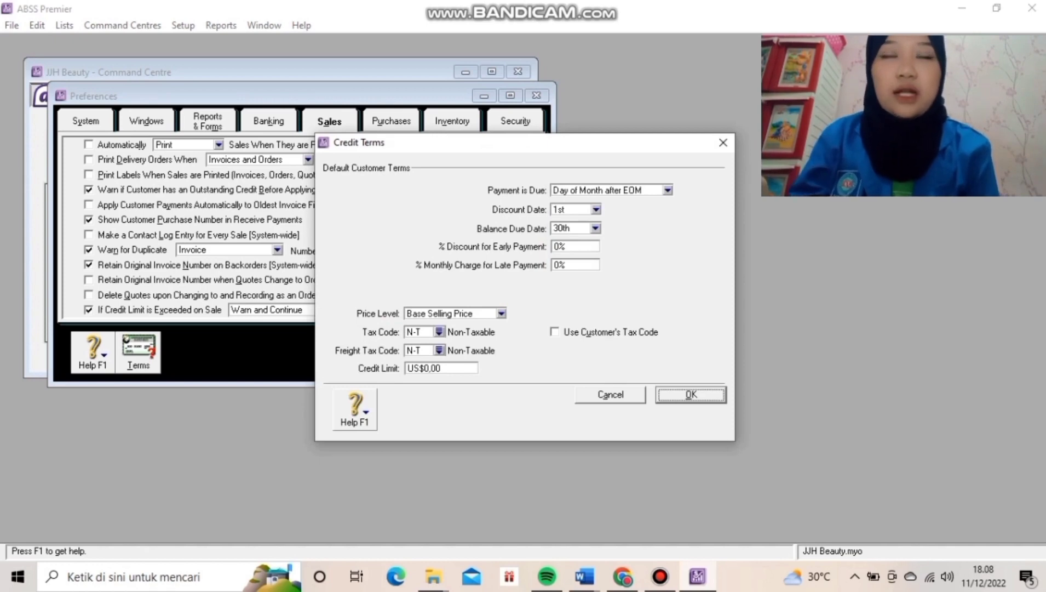
# Make default customer terms due in 30 days, with a 2% discount if paid within 10 days.
pyautogui.click(668, 190)
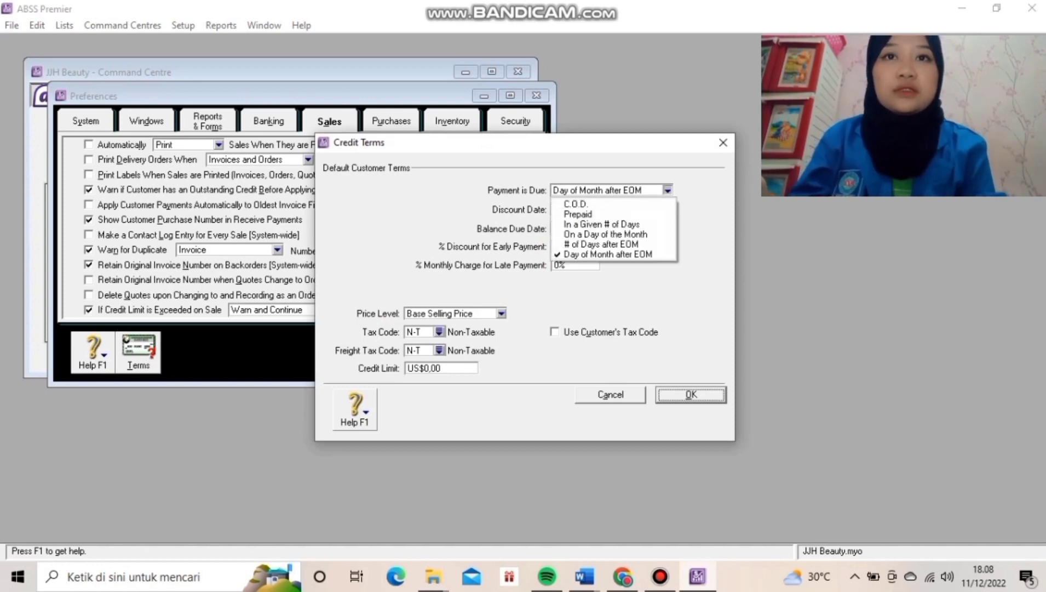
pyautogui.click(602, 225)
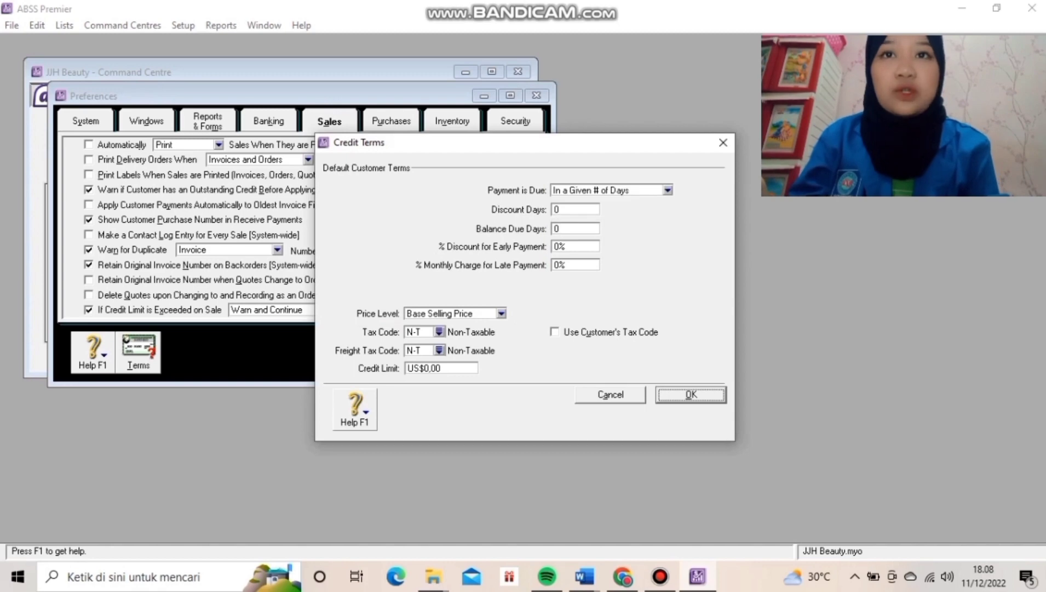
pyautogui.click(575, 209)
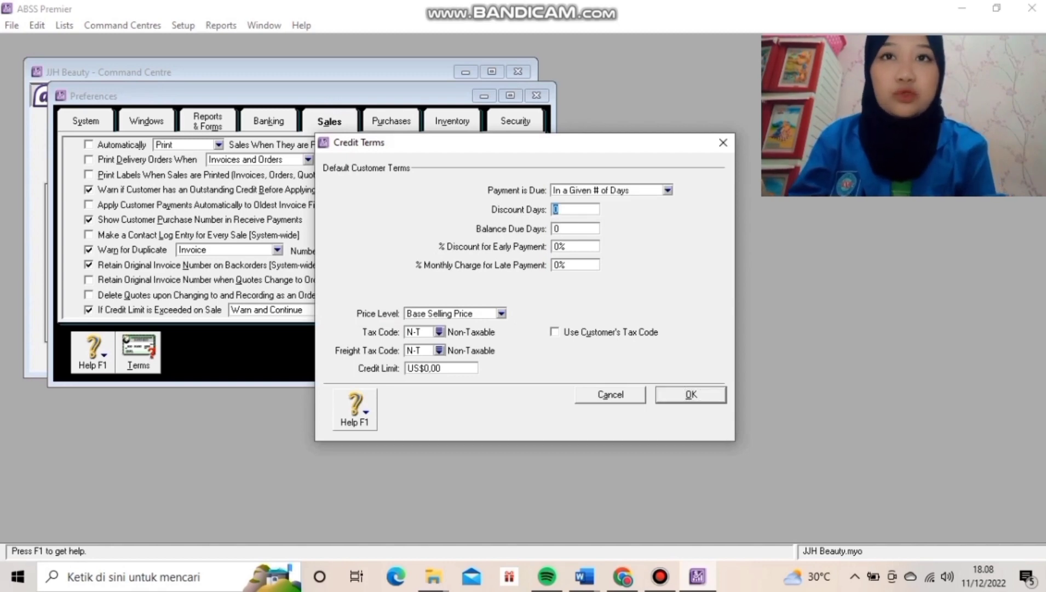
pyautogui.write('10')
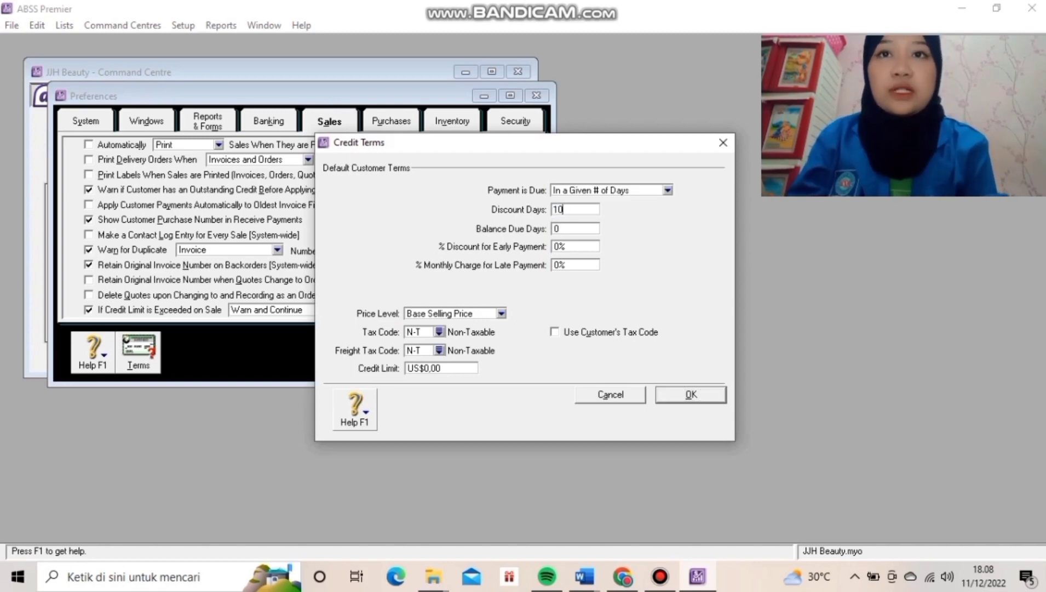
pyautogui.press('Tab')
pyautogui.write('30')
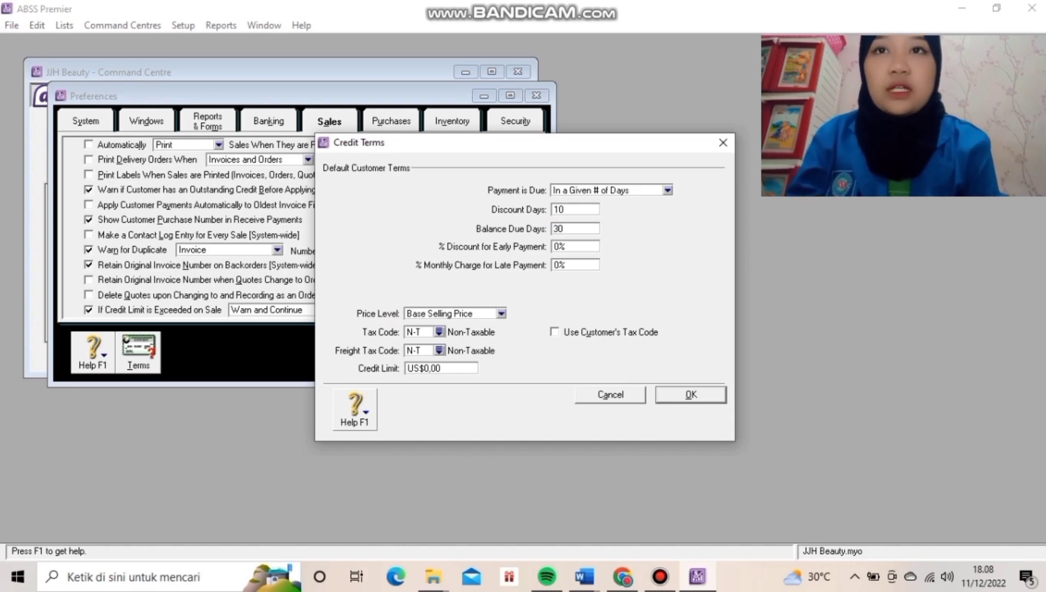
pyautogui.press('Tab')
pyautogui.press('BackSpace')
pyautogui.write('2')
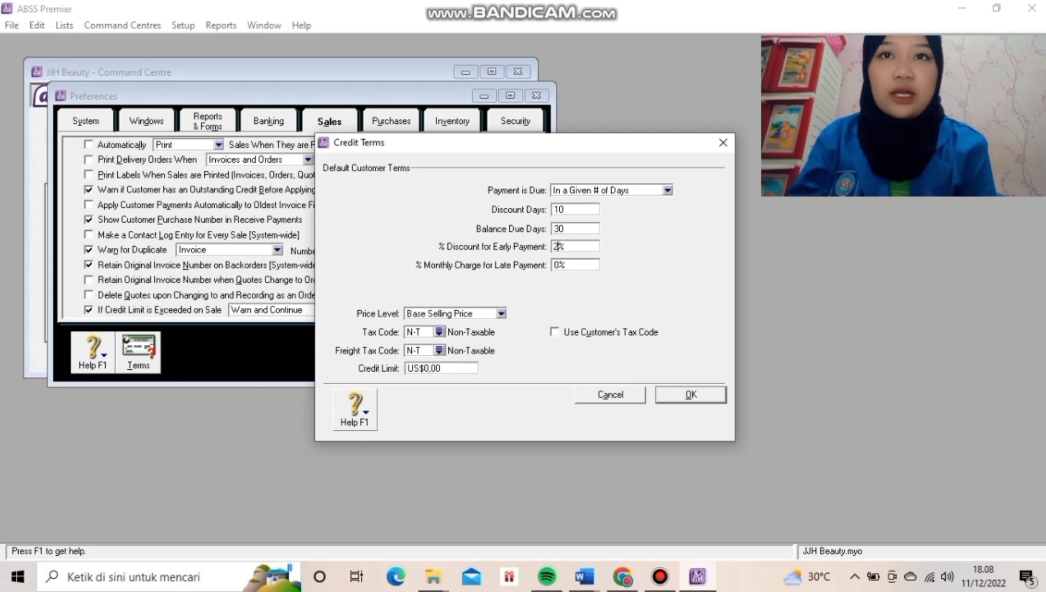
pyautogui.press('Return')
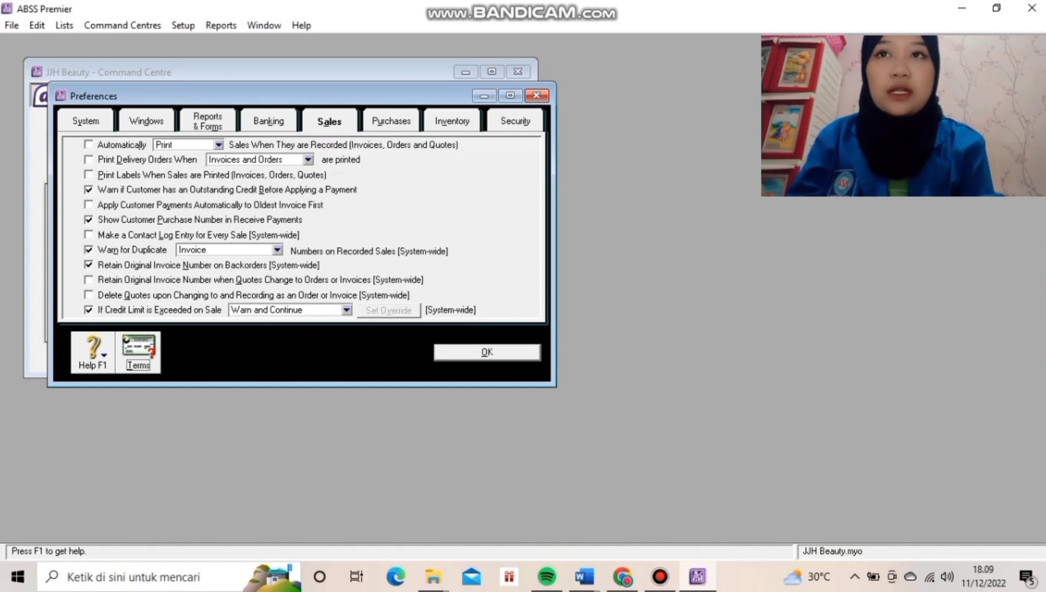
# Enable Warn for Duplicate Purchase Order Numbers on the Purchases preferences and close Preferences.
pyautogui.click(391, 121)
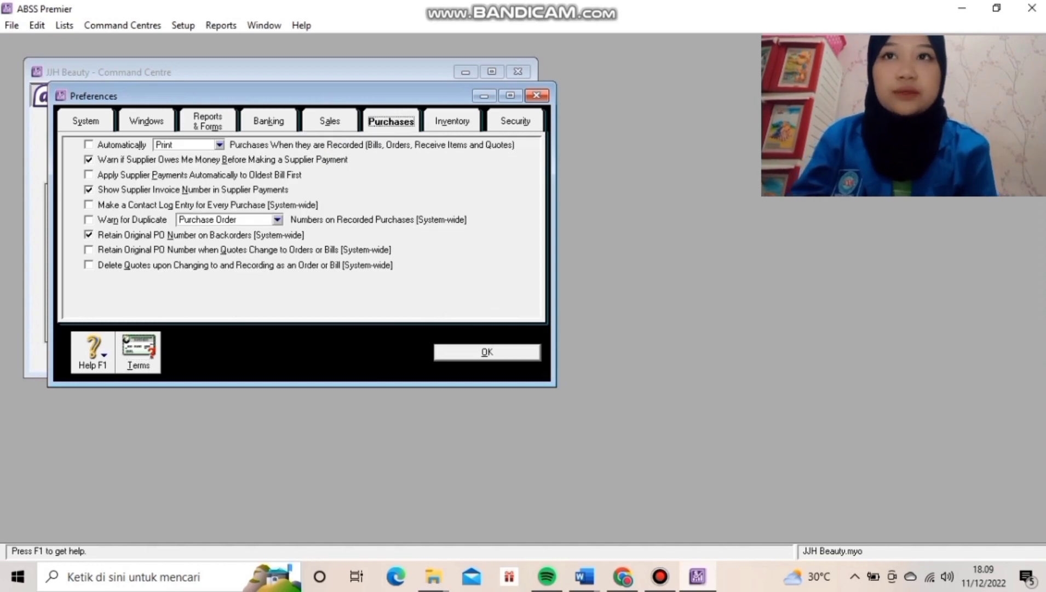
pyautogui.click(88, 219)
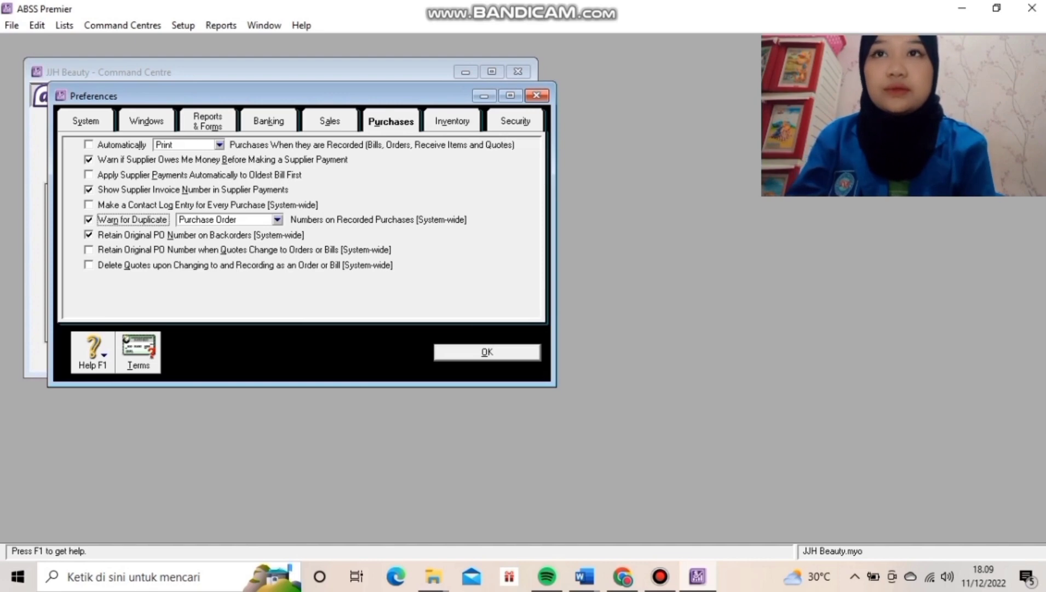
pyautogui.press('Return')
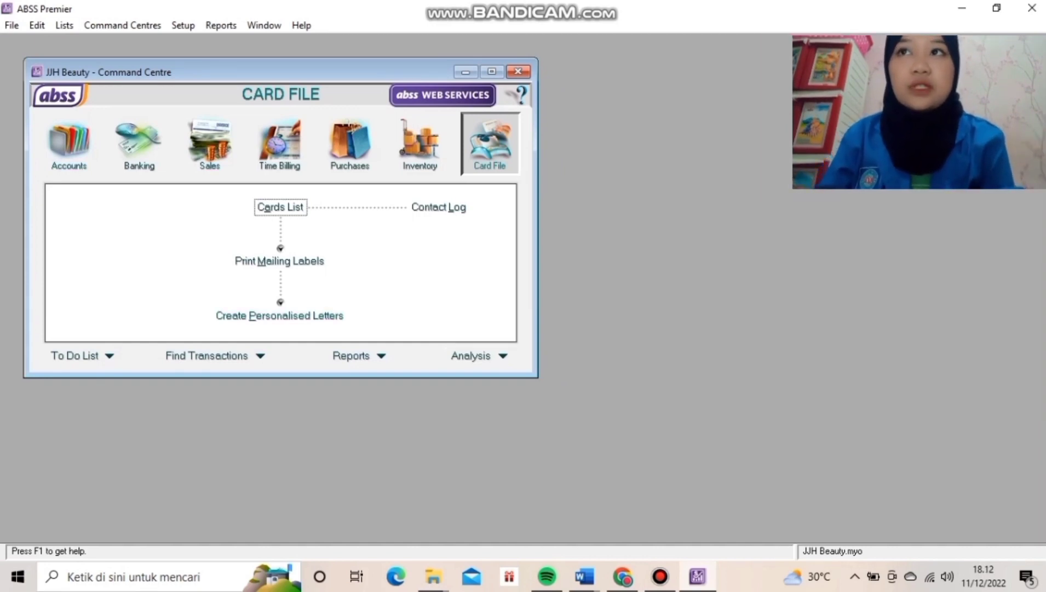
# Open the Currencies list and delete Australian Dollars, Canadian Dollars, Chinese Yuan Renminbi and Great Britain Pounds.
pyautogui.click(64, 25)
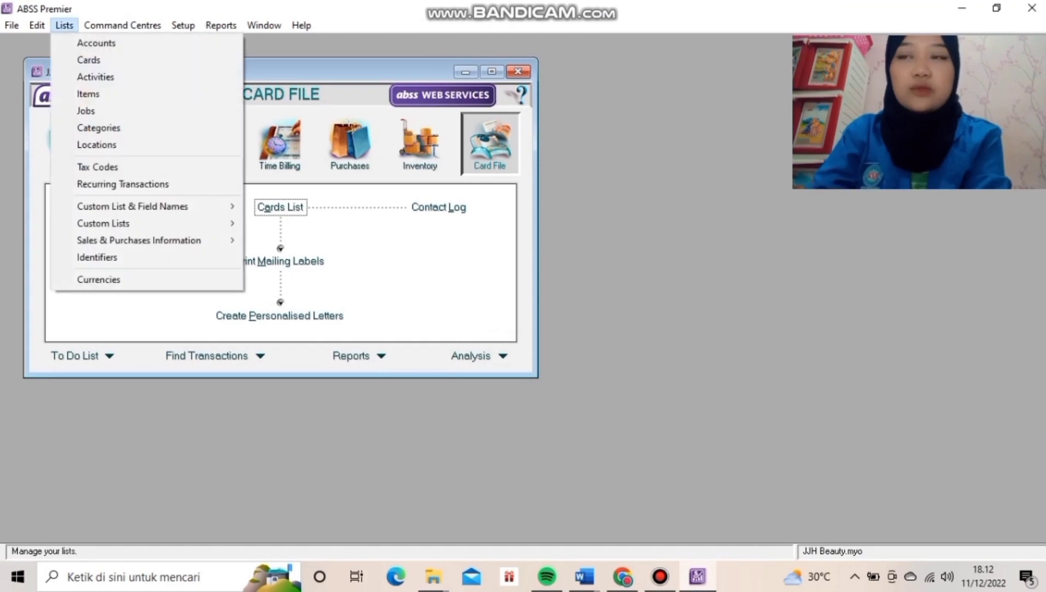
pyautogui.click(99, 280)
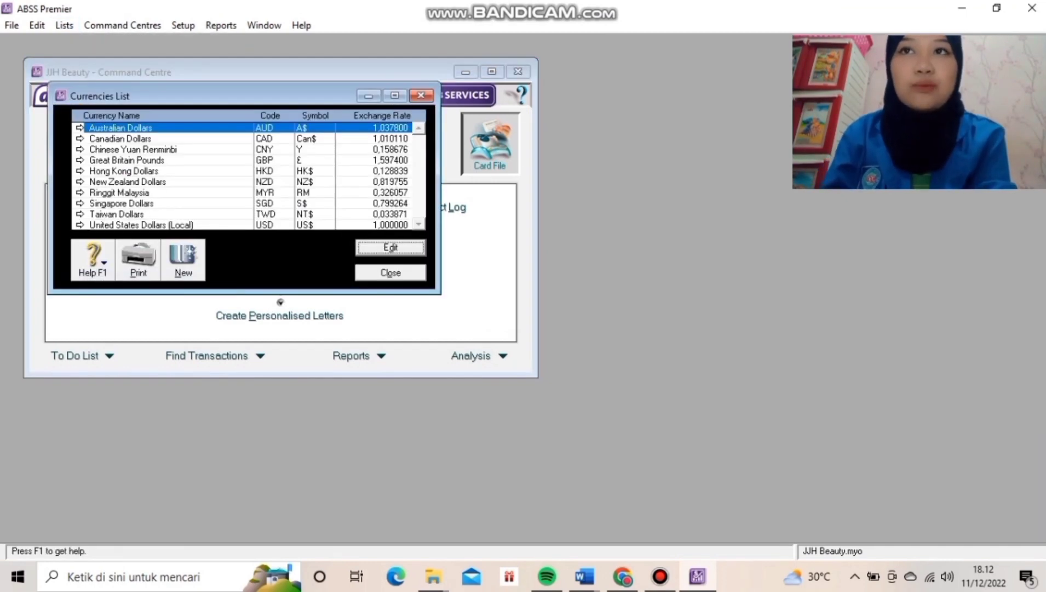
pyautogui.rightClick(213, 125)
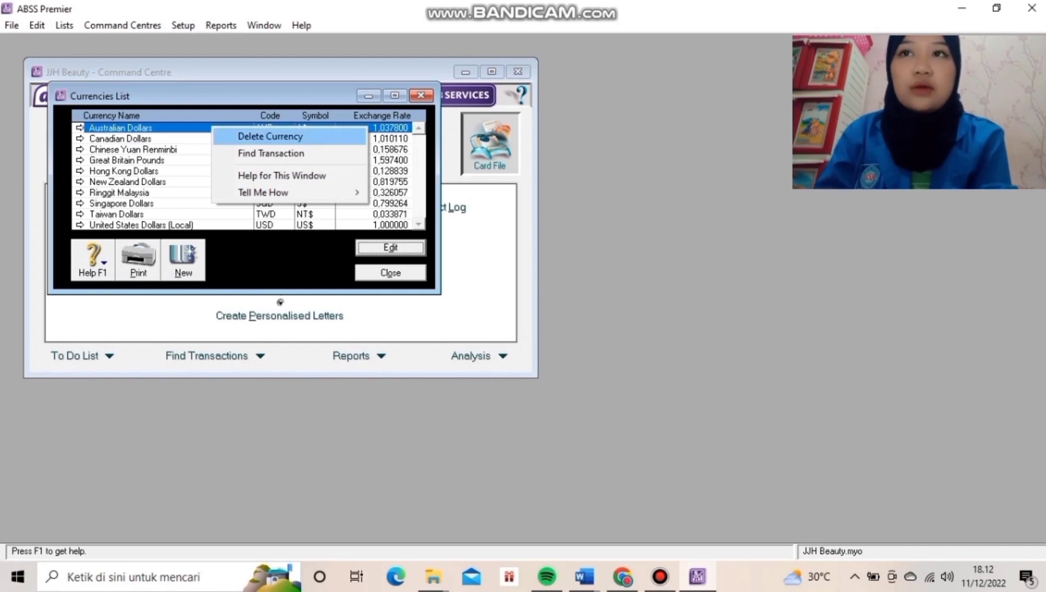
pyautogui.click(270, 136)
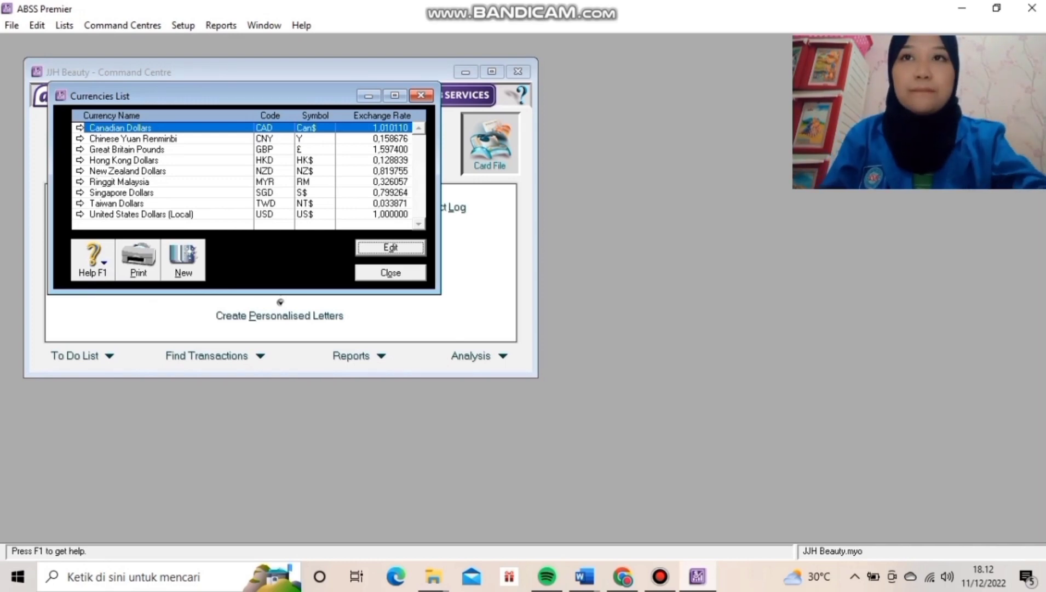
pyautogui.rightClick(226, 128)
pyautogui.click(266, 138)
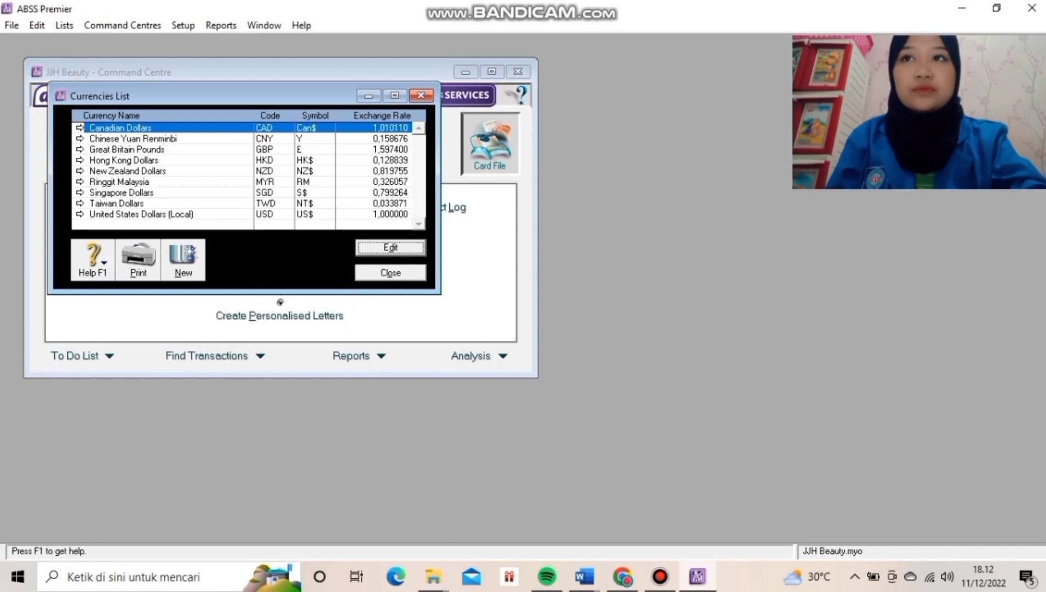
pyautogui.rightClick(212, 128)
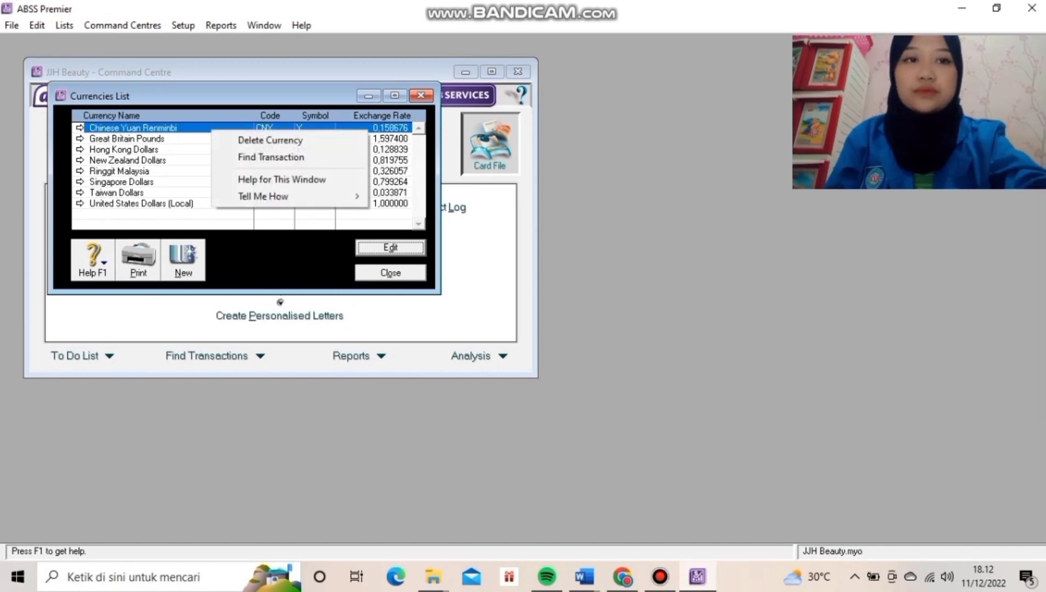
pyautogui.click(265, 140)
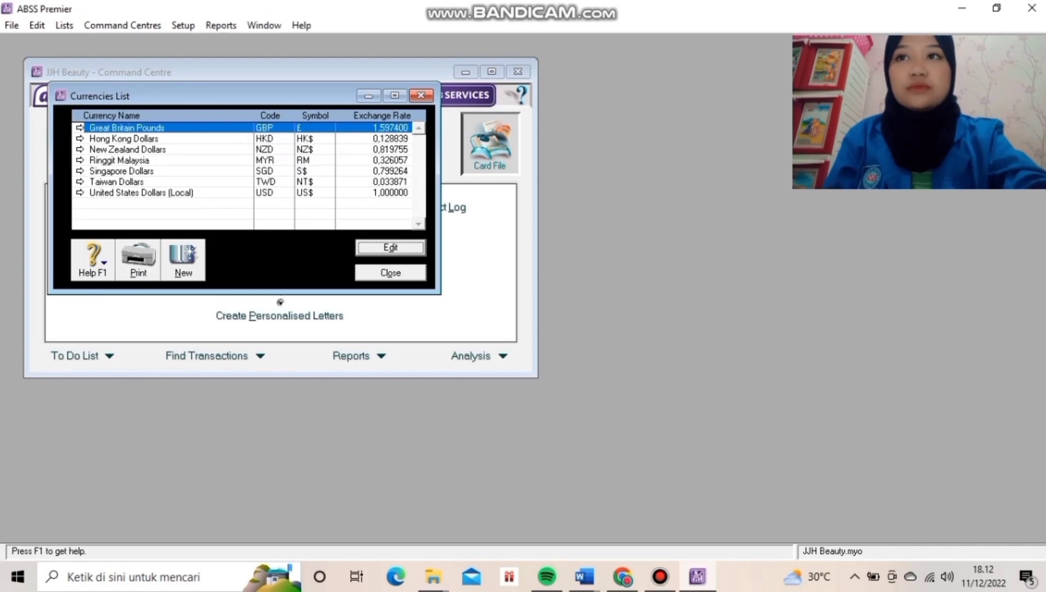
pyautogui.rightClick(202, 127)
pyautogui.click(260, 137)
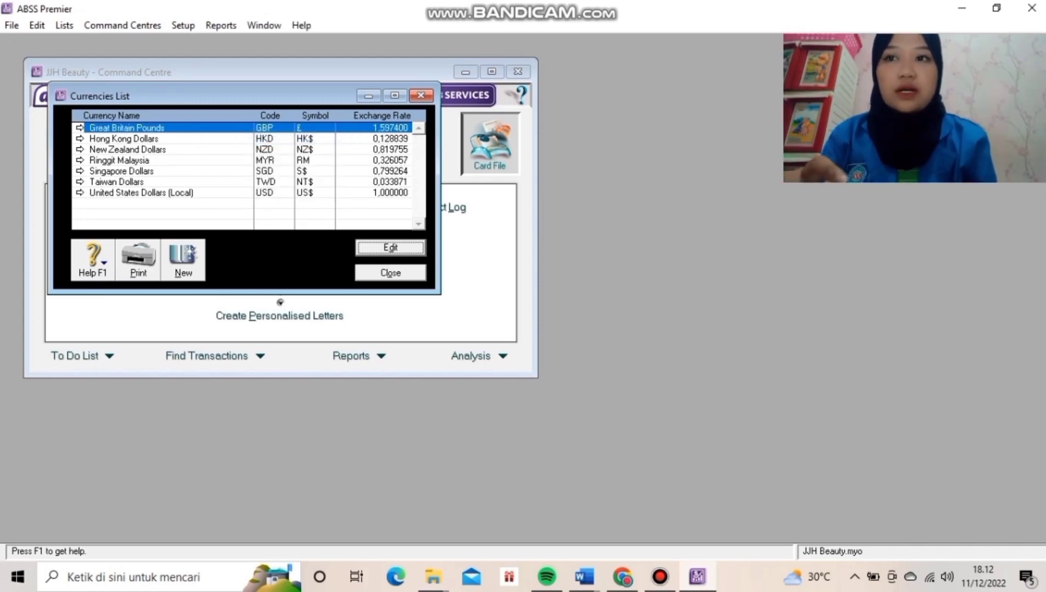
# Delete Hong Kong Dollars, New Zealand Dollars, Ringgit Malaysia and Taiwan Dollars, then open local United States Dollars.
pyautogui.rightClick(204, 127)
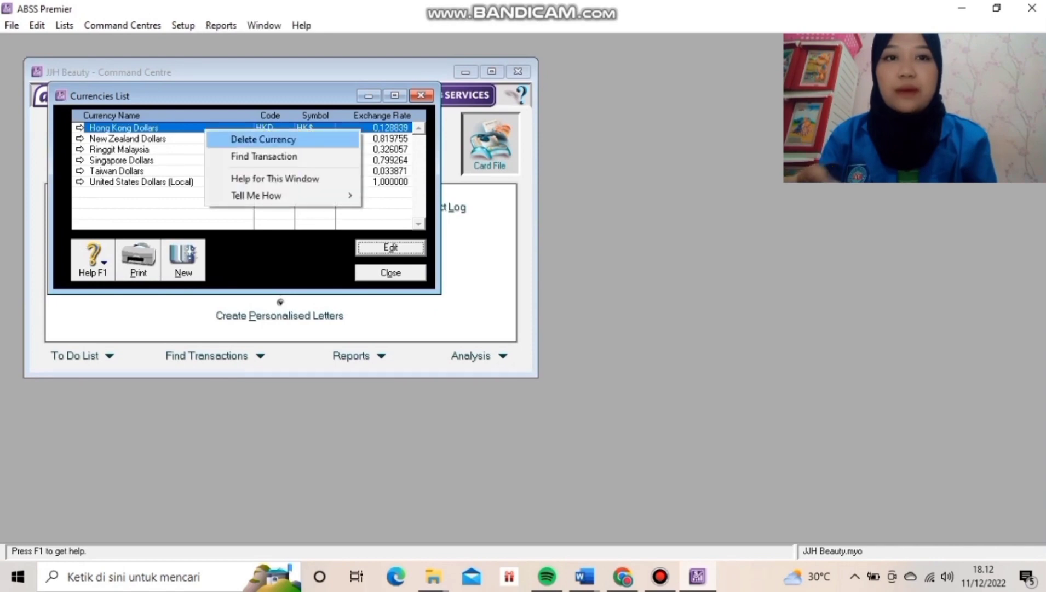
pyautogui.click(260, 138)
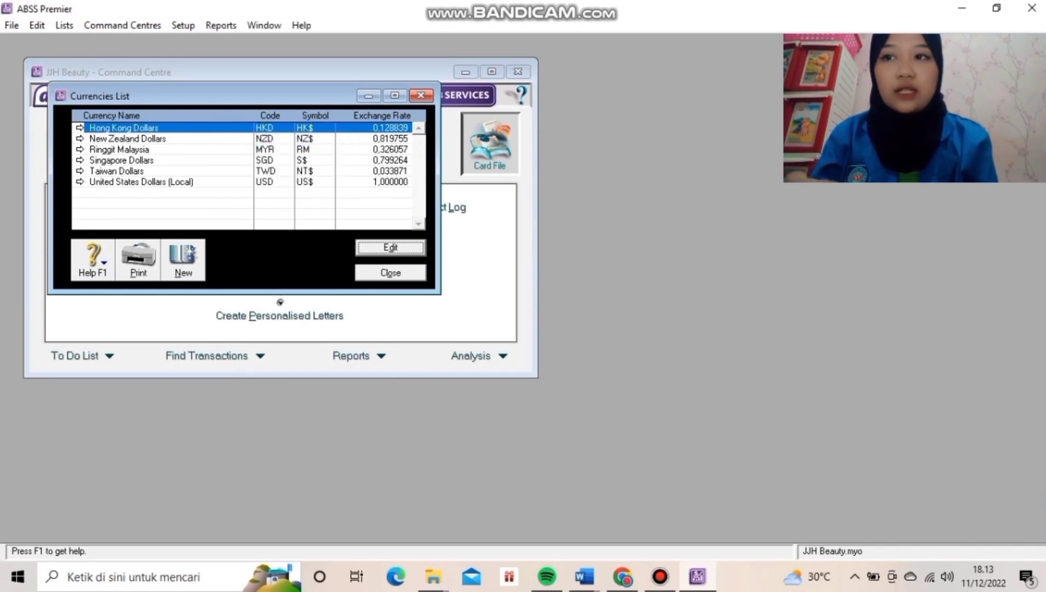
pyautogui.rightClick(193, 127)
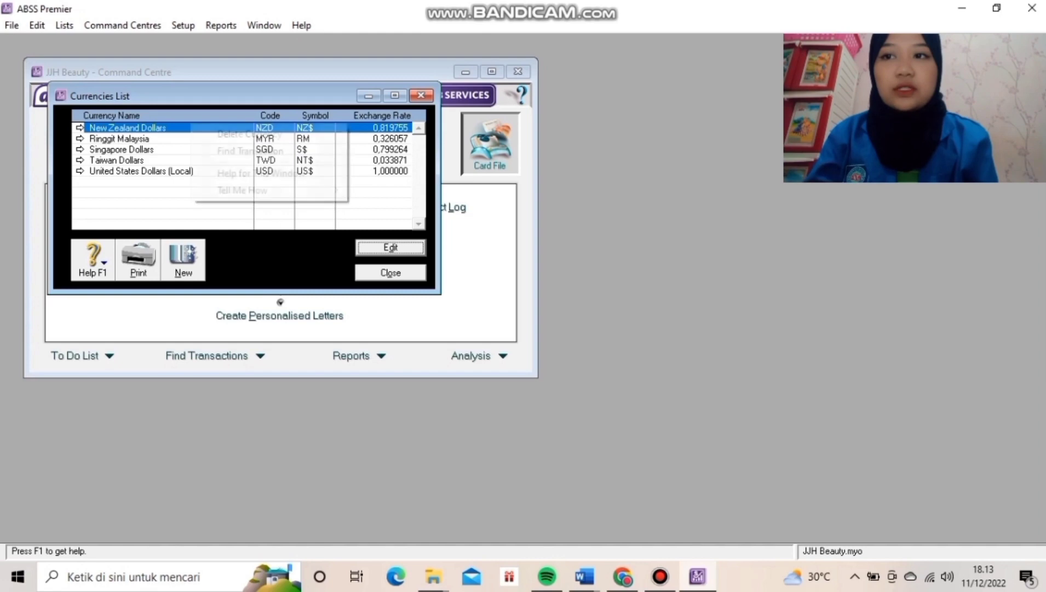
pyautogui.click(250, 134)
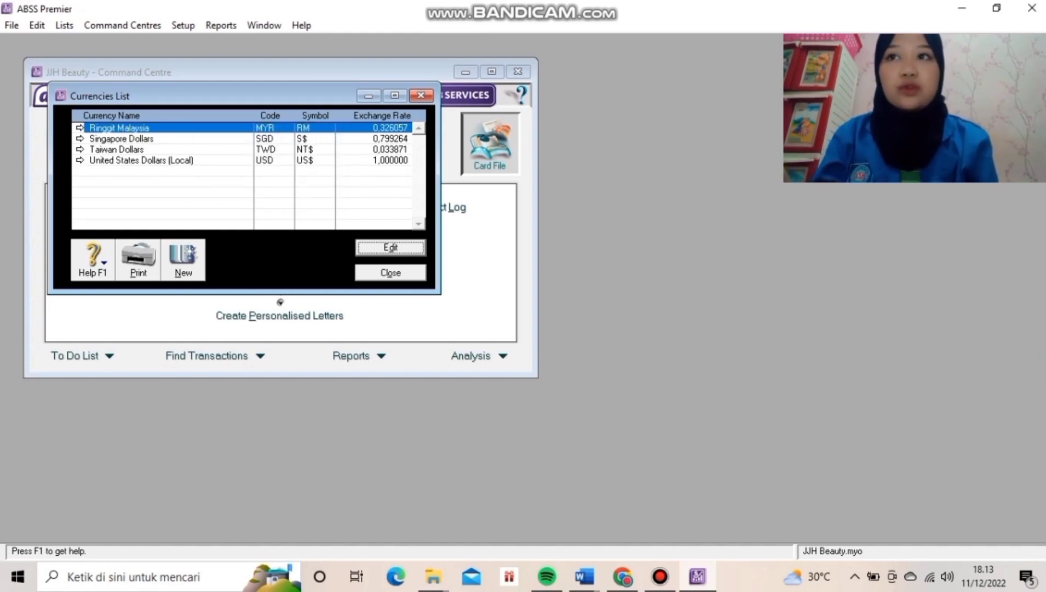
pyautogui.rightClick(193, 129)
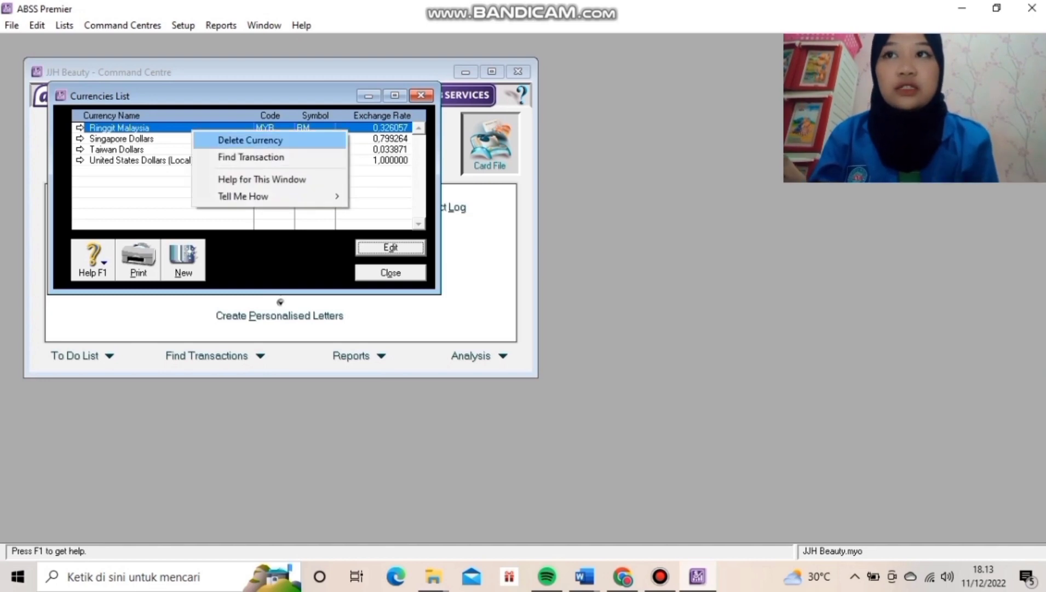
pyautogui.press('Return')
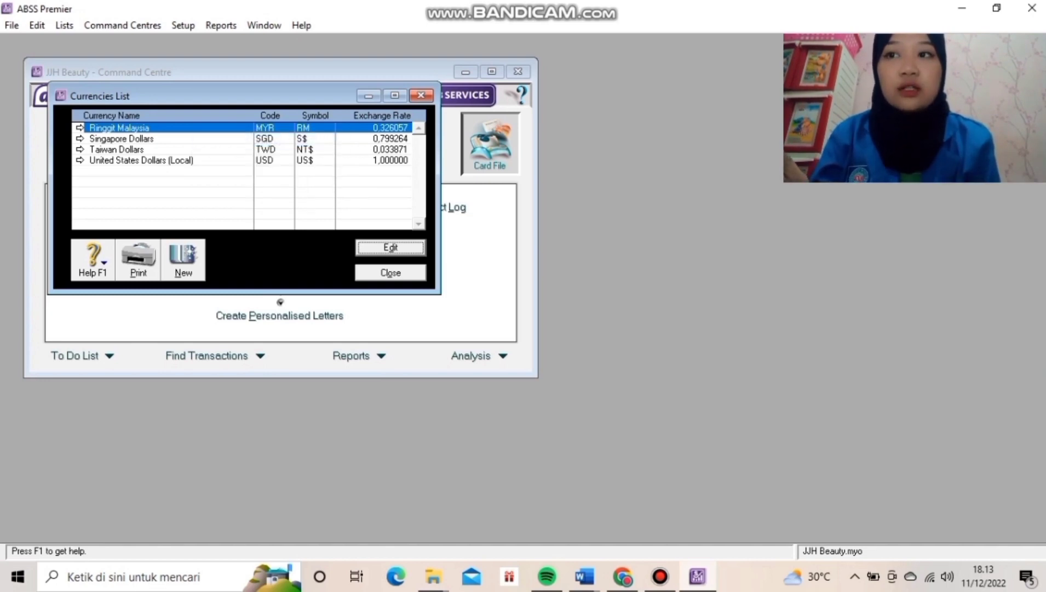
pyautogui.click(173, 139)
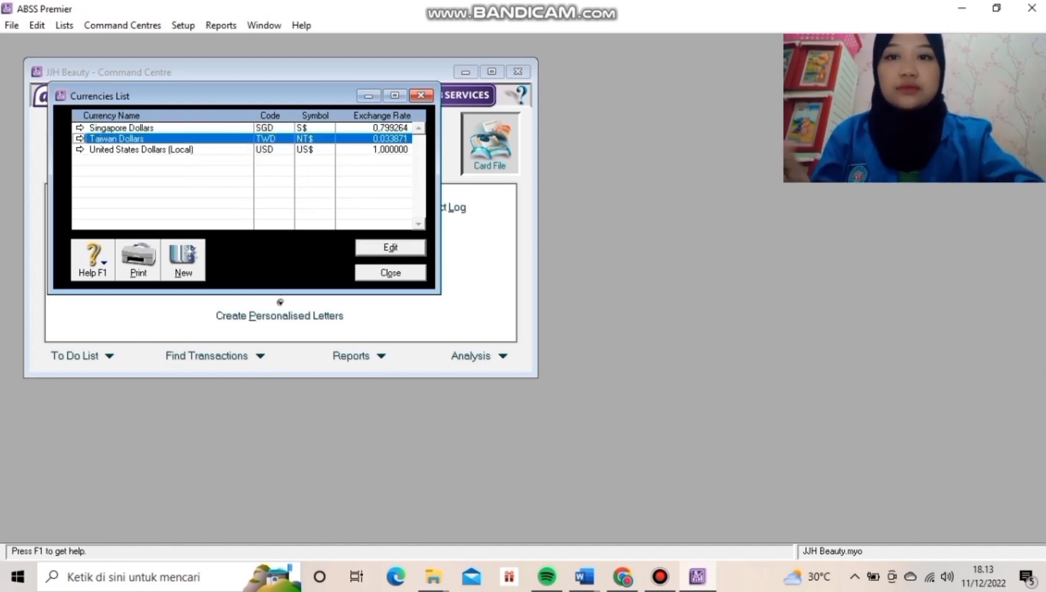
pyautogui.rightClick(173, 140)
pyautogui.press('Return')
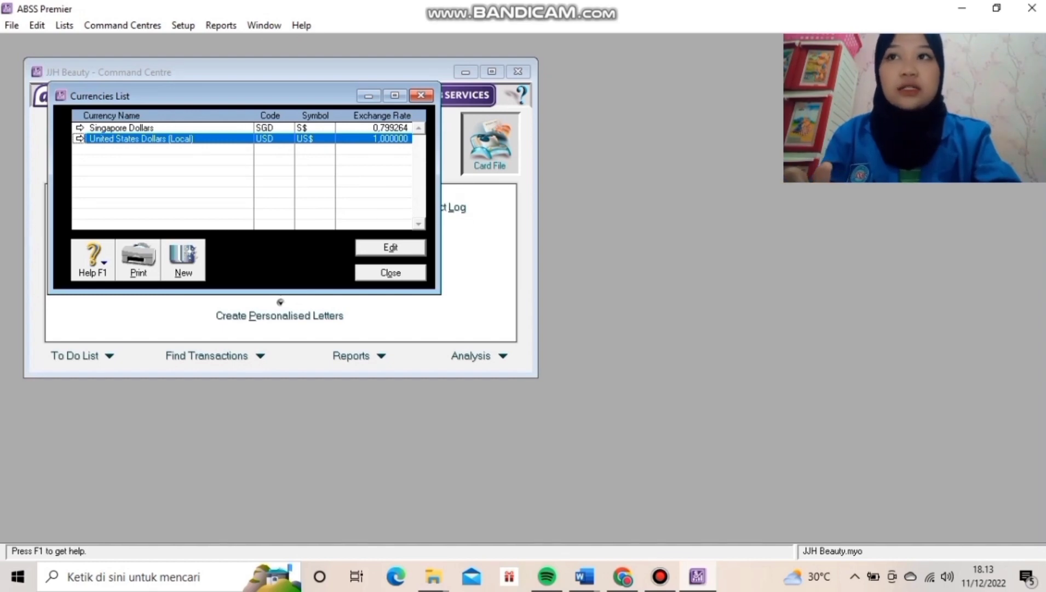
pyautogui.press('Return')
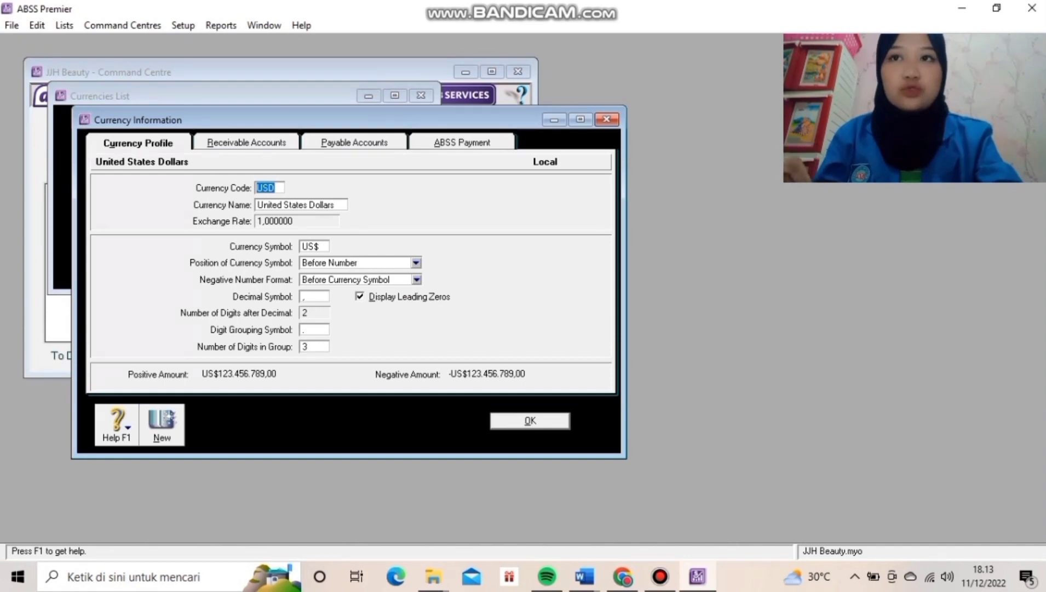
# Set the local currency to code IDR, name Rupiah, symbol Rp, with parenthesised negatives, and save.
pyautogui.write('IDR')
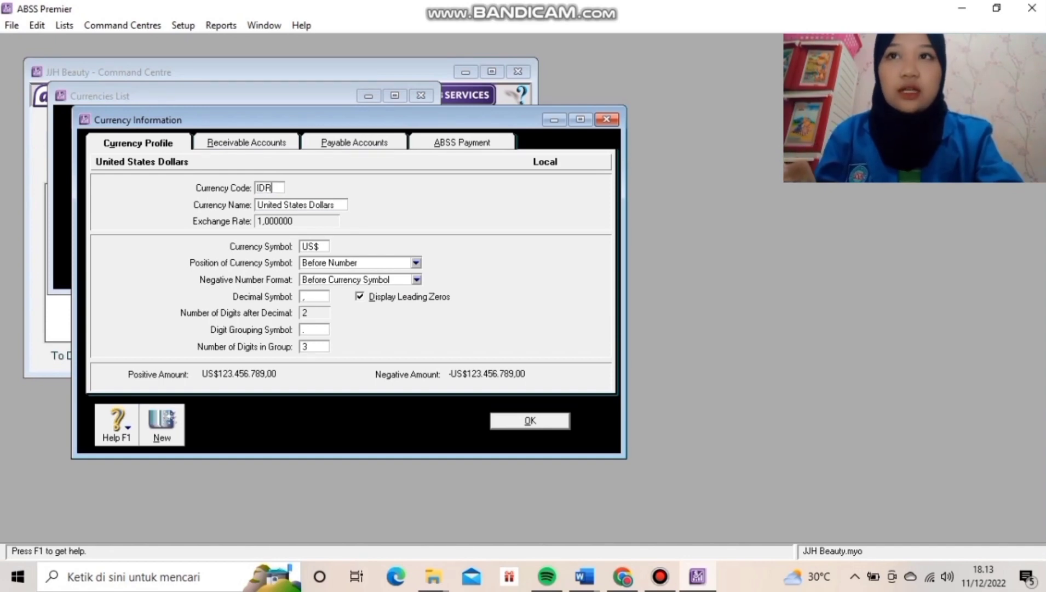
pyautogui.press('Tab')
pyautogui.write('Rupiah')
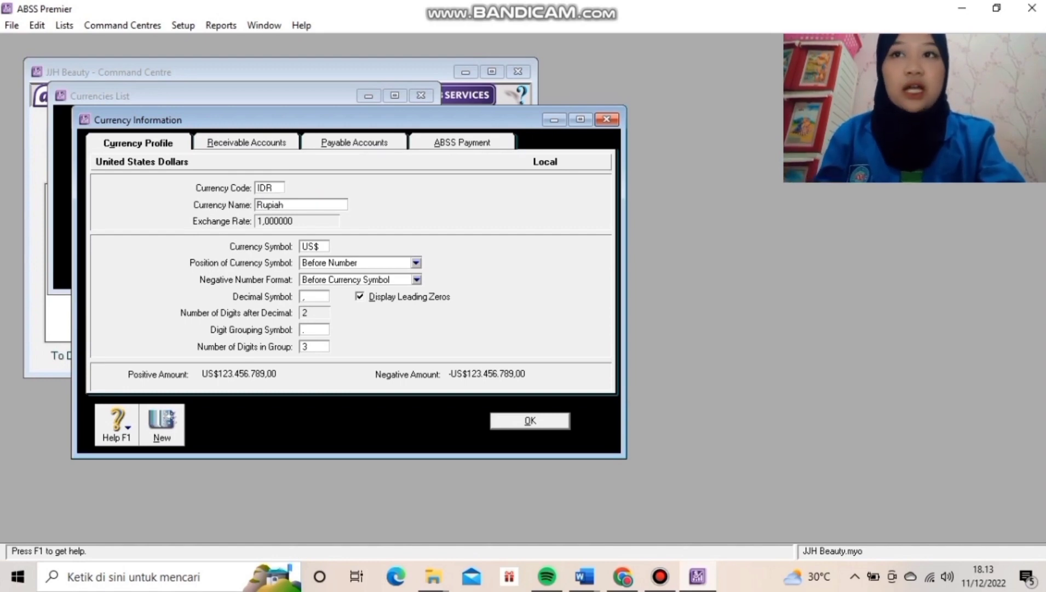
pyautogui.press('Tab')
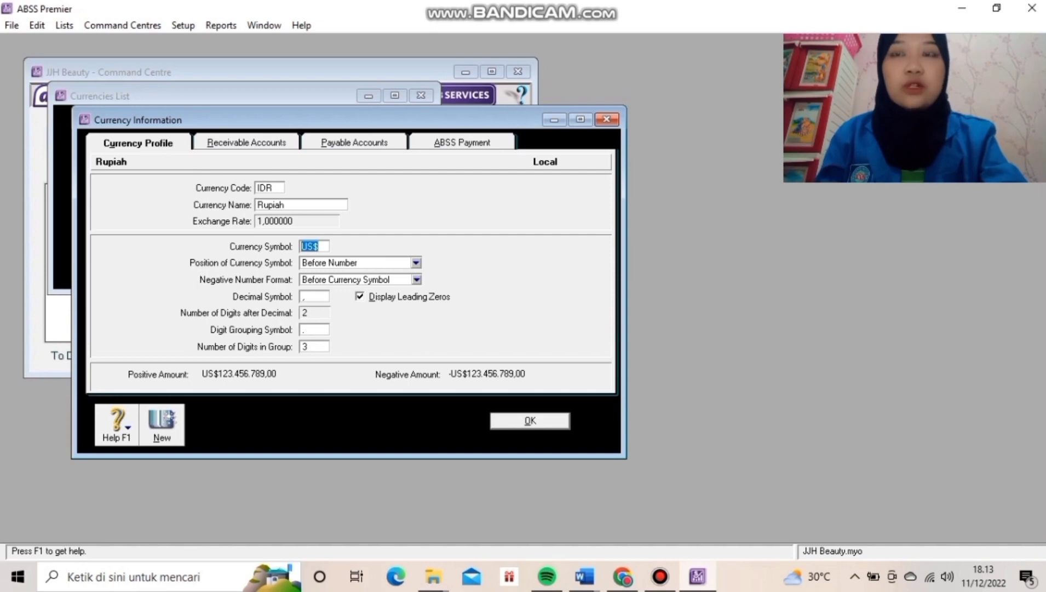
pyautogui.write('RP')
pyautogui.press('BackSpace')
pyautogui.write('p')
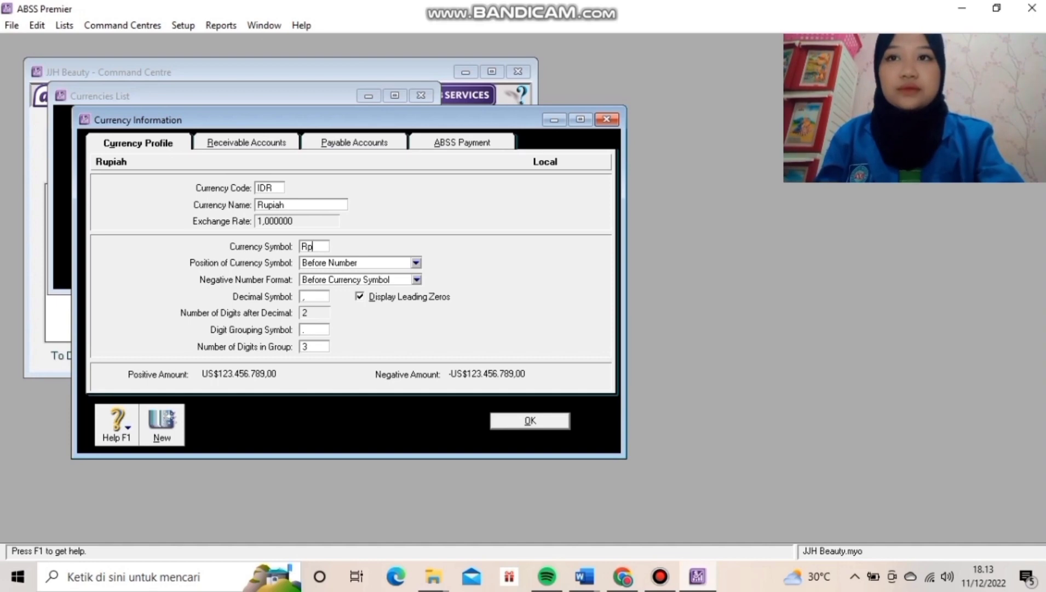
pyautogui.click(416, 279)
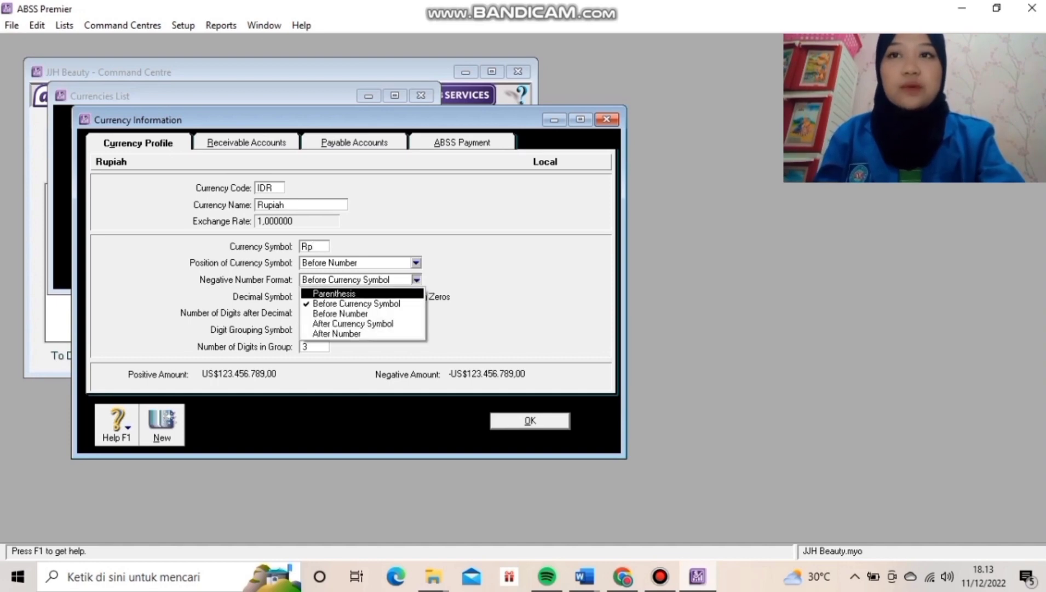
pyautogui.press('Return')
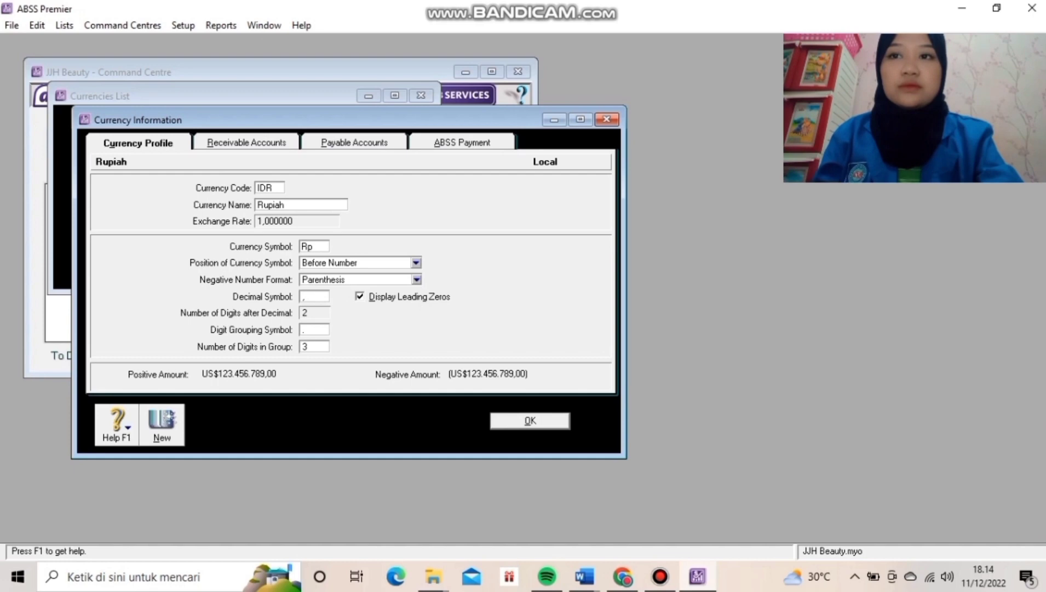
pyautogui.press('Tab')
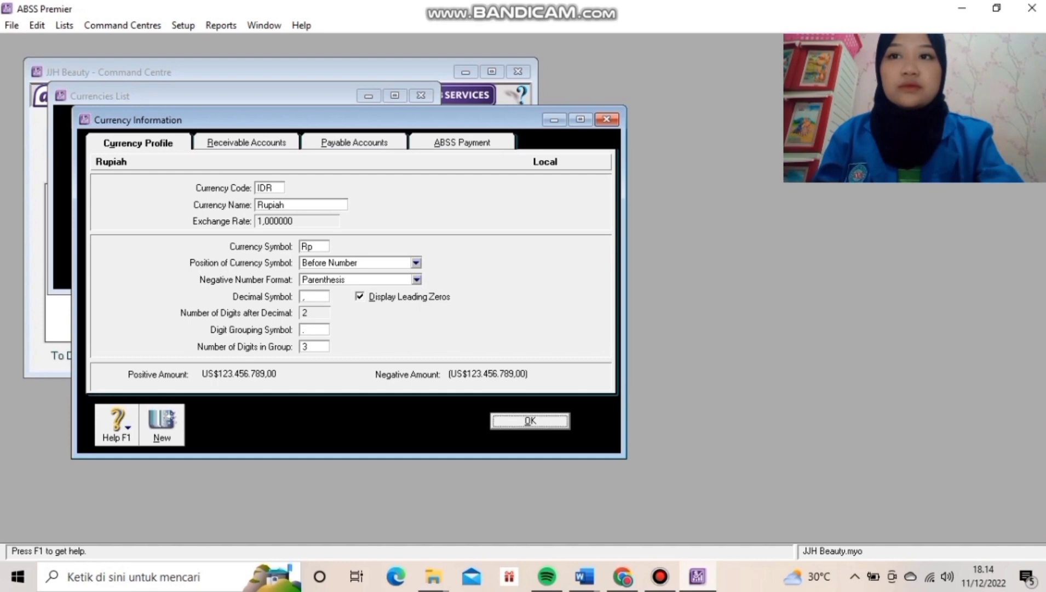
pyautogui.press('Return')
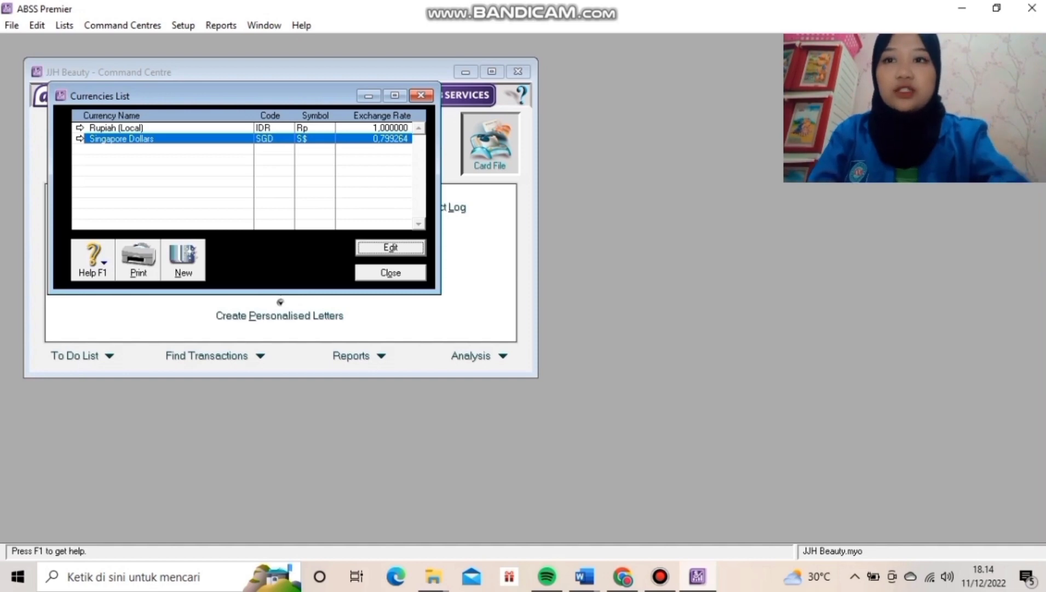
# Add a currency with code USD, name United States Dollars, exchange rate 14.122 and symbol US$.
pyautogui.click(183, 258)
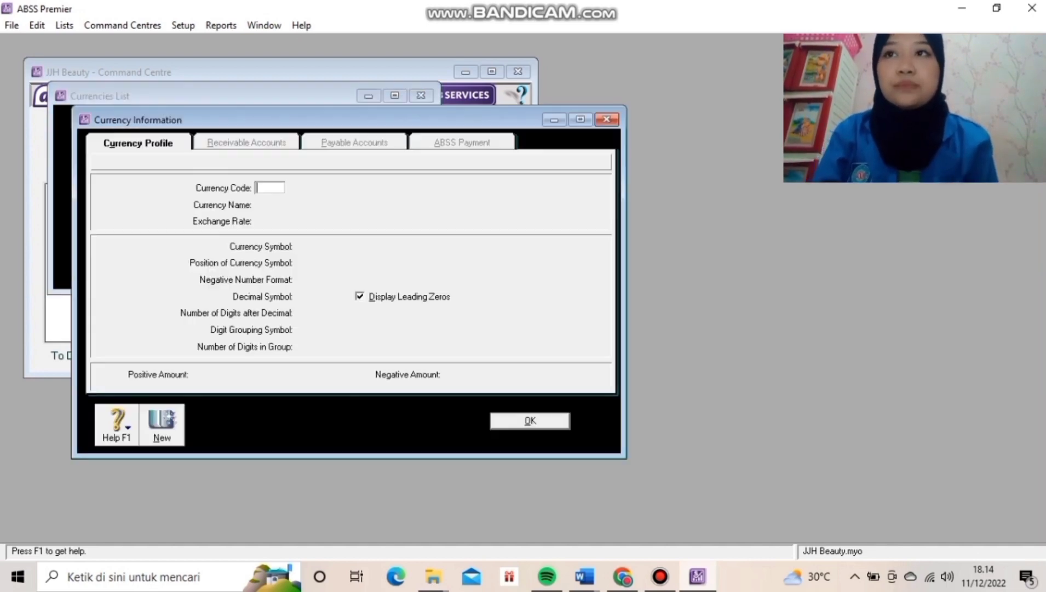
pyautogui.write('USD')
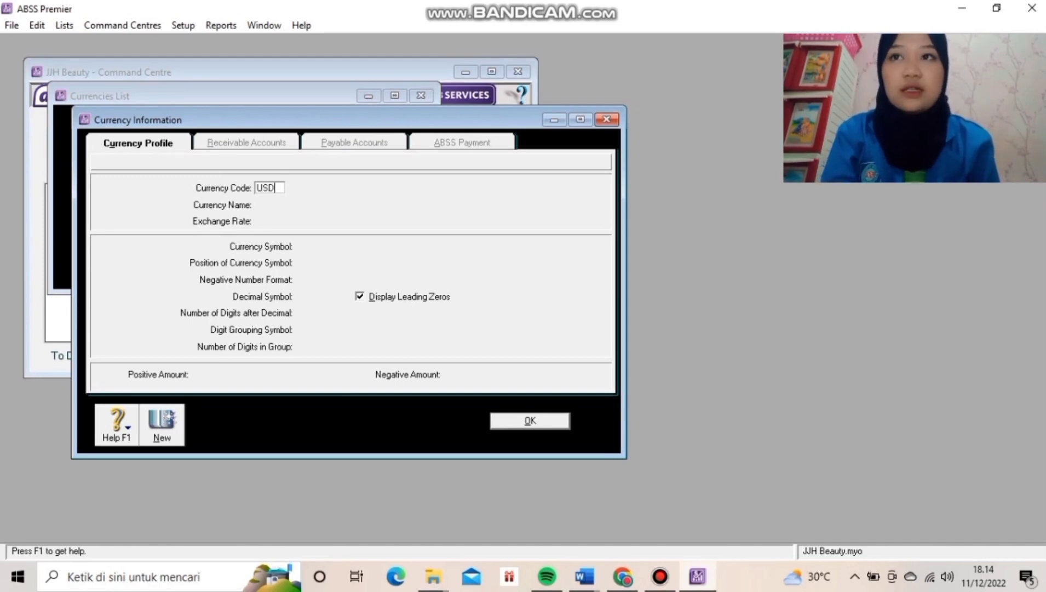
pyautogui.press('Tab')
pyautogui.write('U')
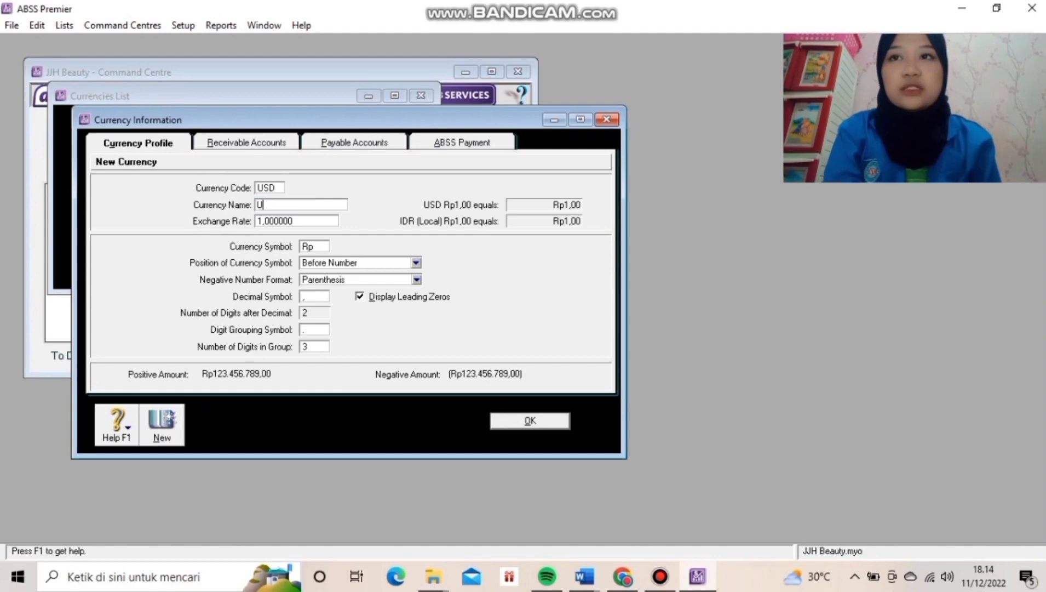
pyautogui.write('nited State')
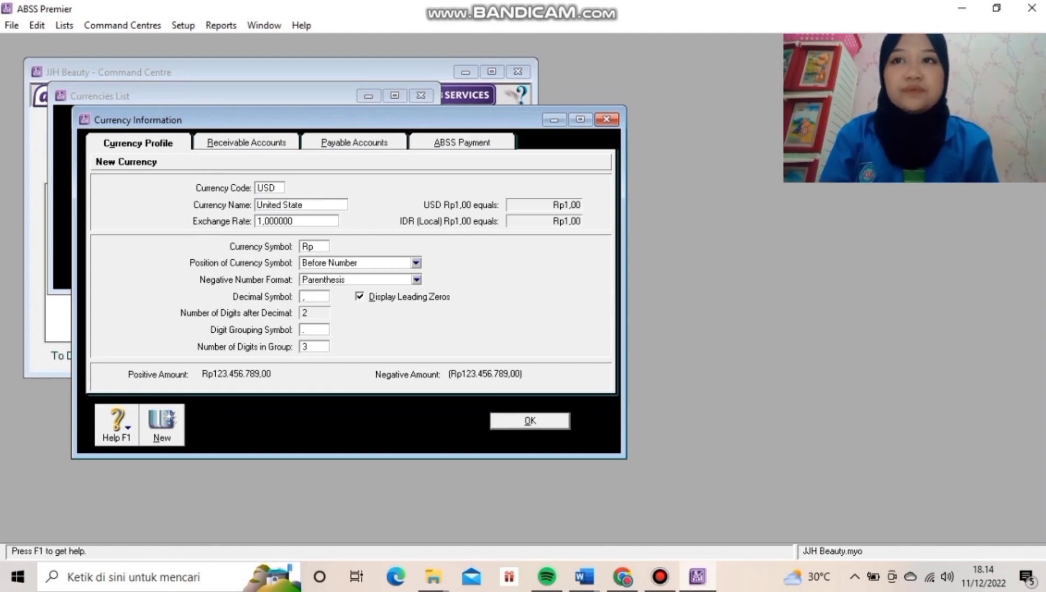
pyautogui.write('s')
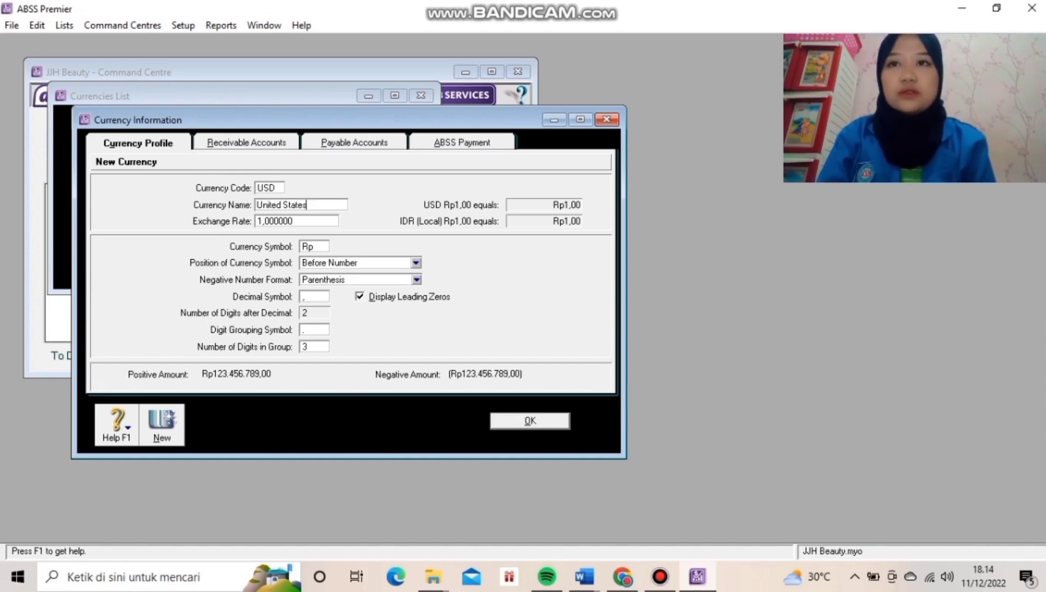
pyautogui.write(' Dollars')
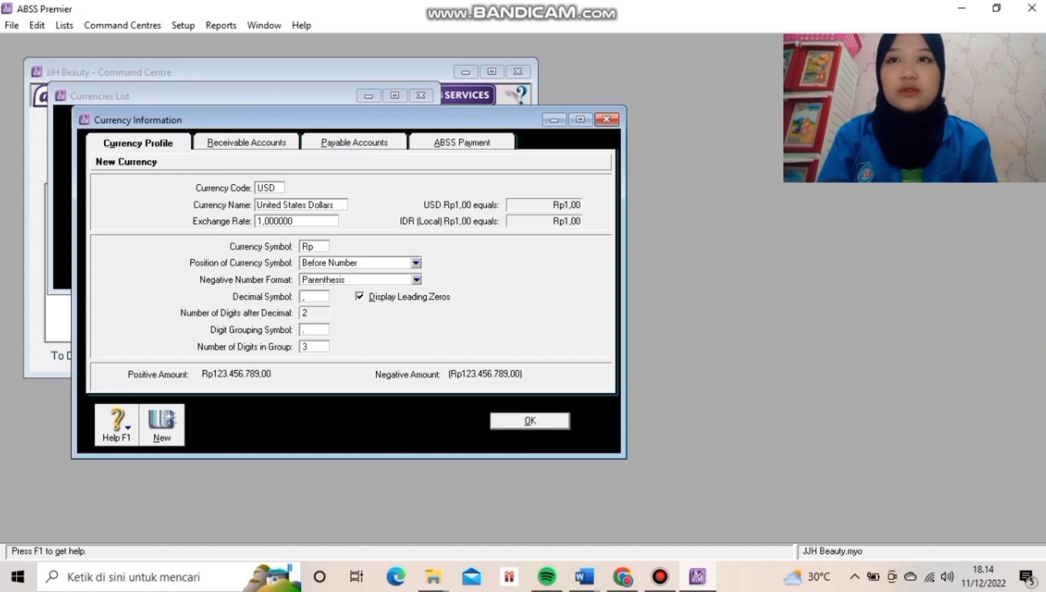
pyautogui.press('Tab')
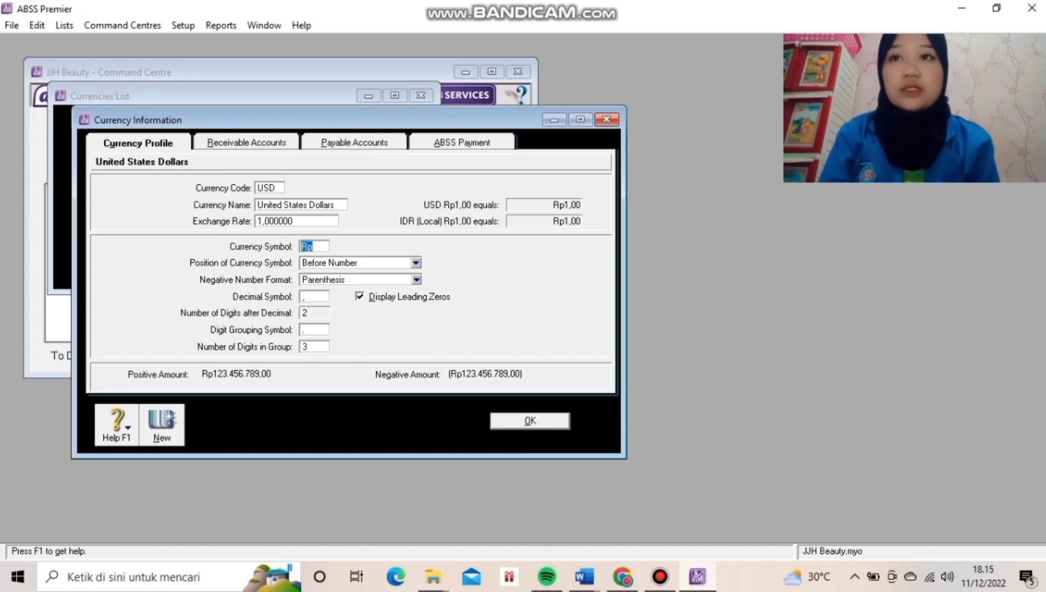
pyautogui.hotkey('shift', 'Tab')
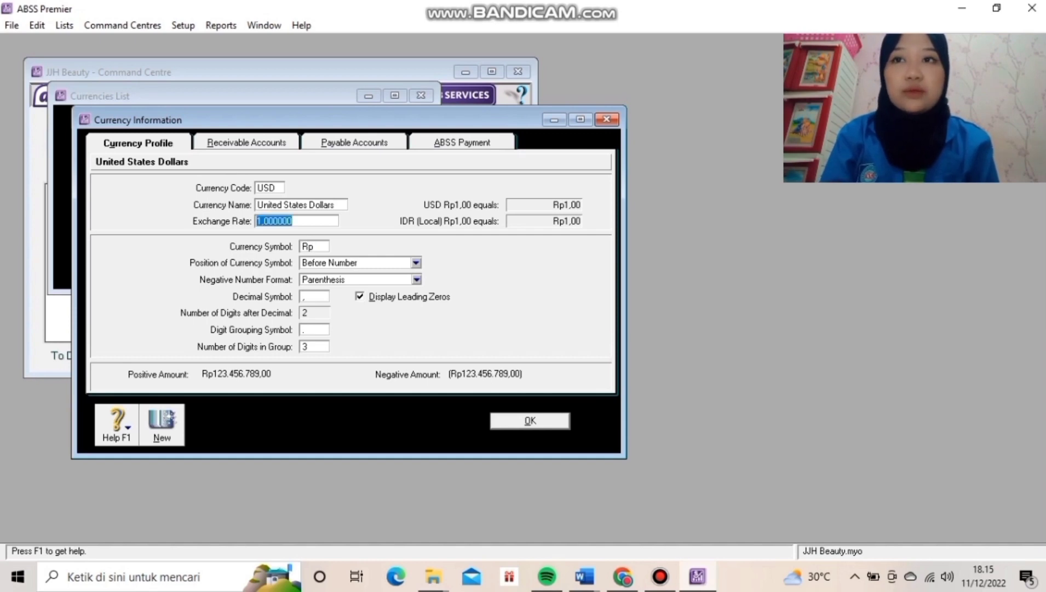
pyautogui.write('14')
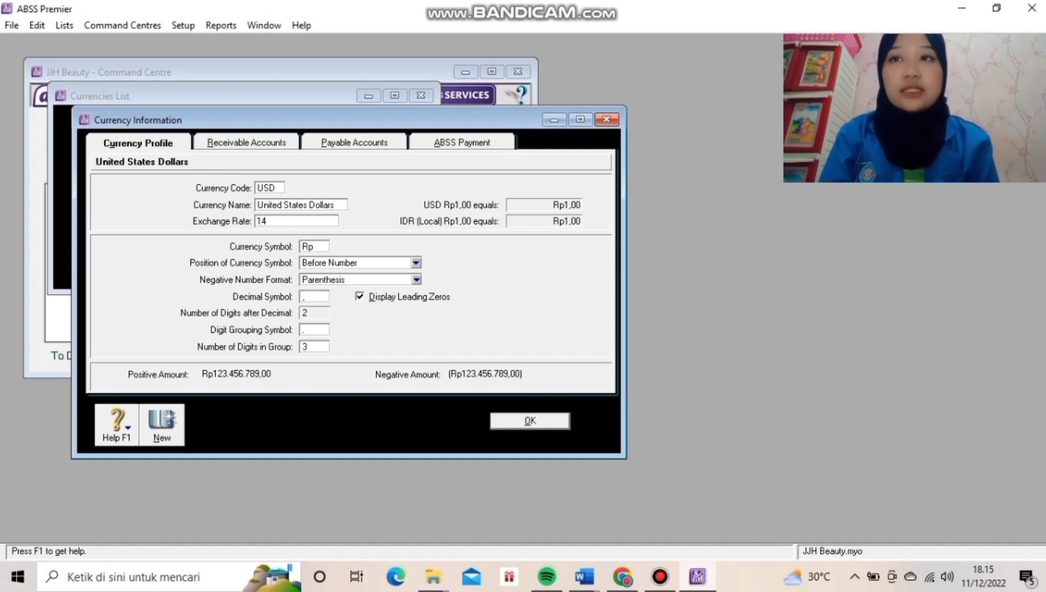
pyautogui.write('122')
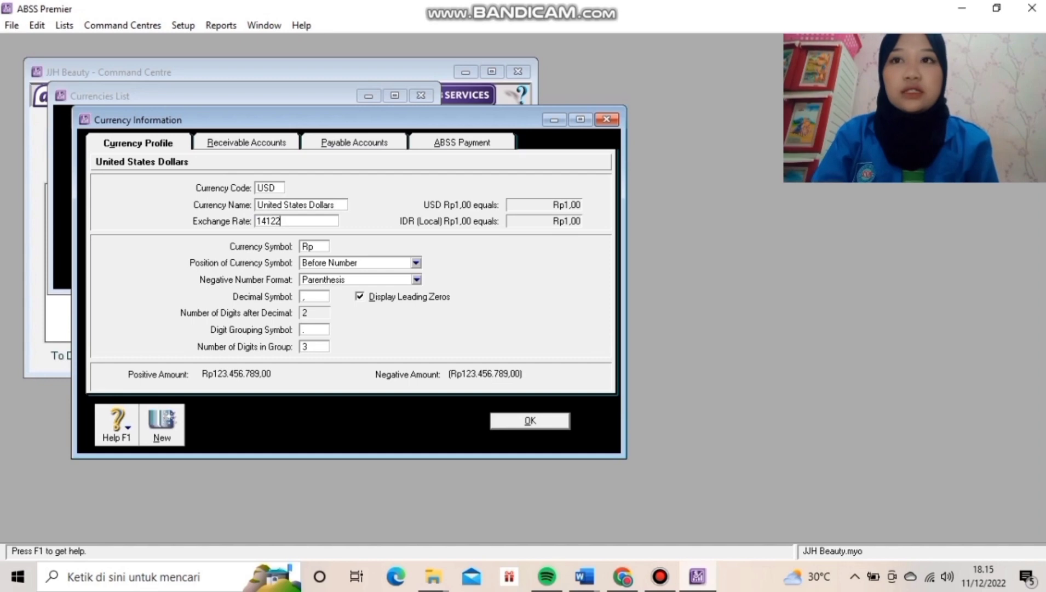
pyautogui.press('Tab')
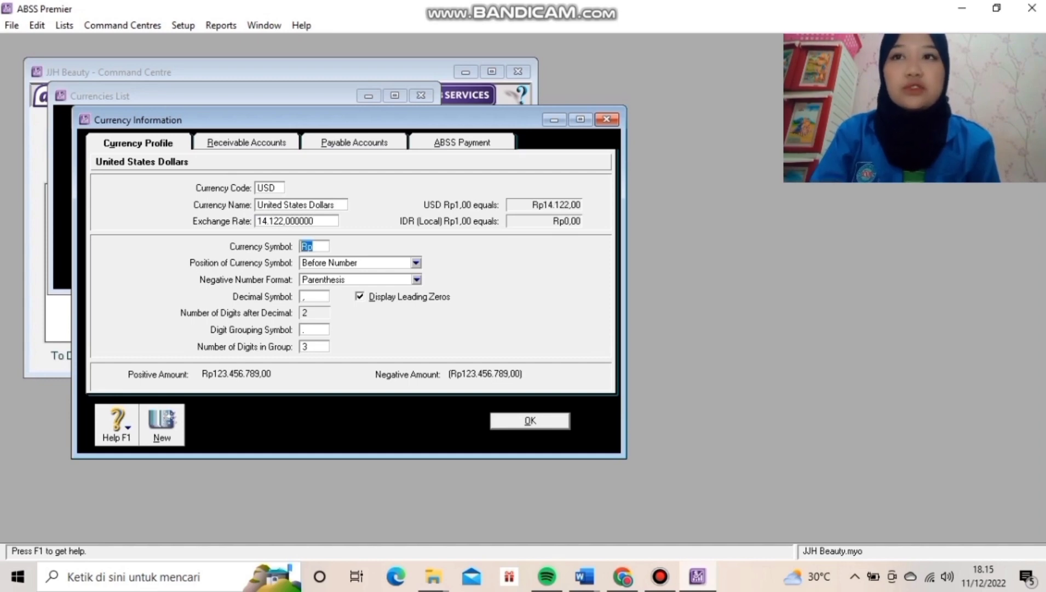
pyautogui.write('US')
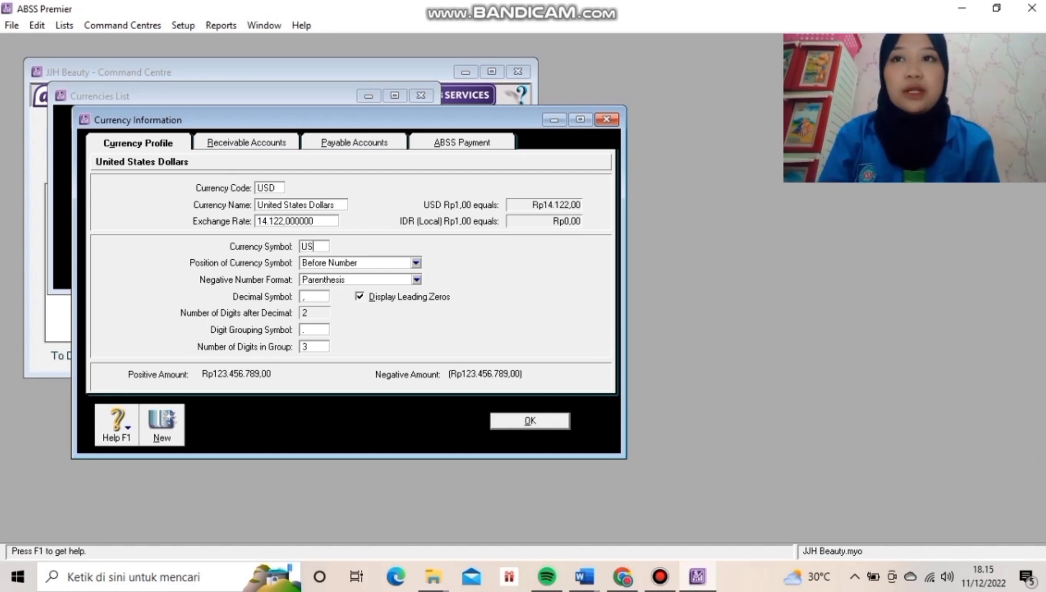
pyautogui.write('$')
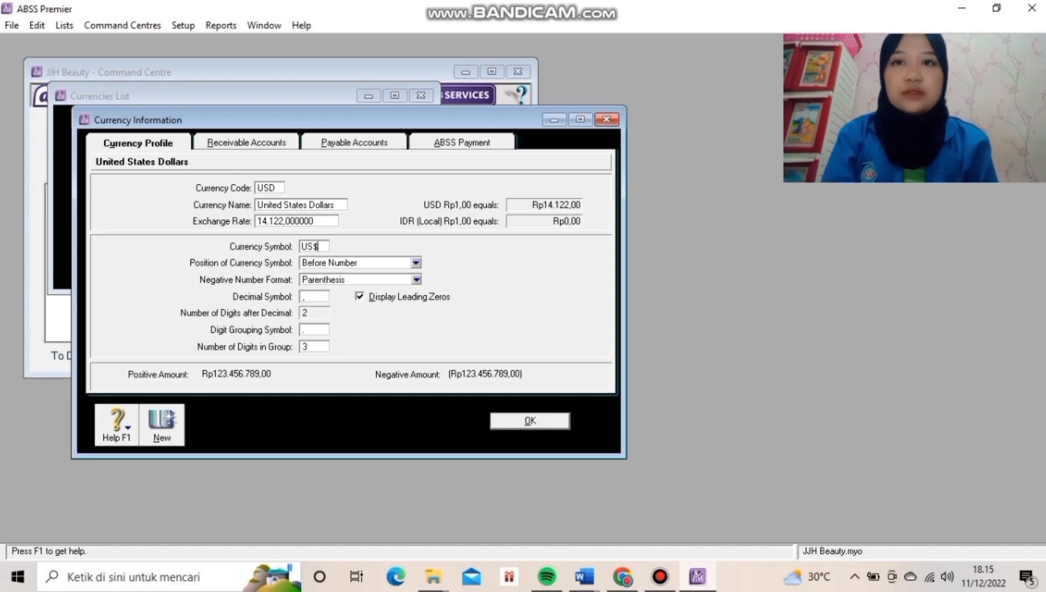
pyautogui.press('Return')
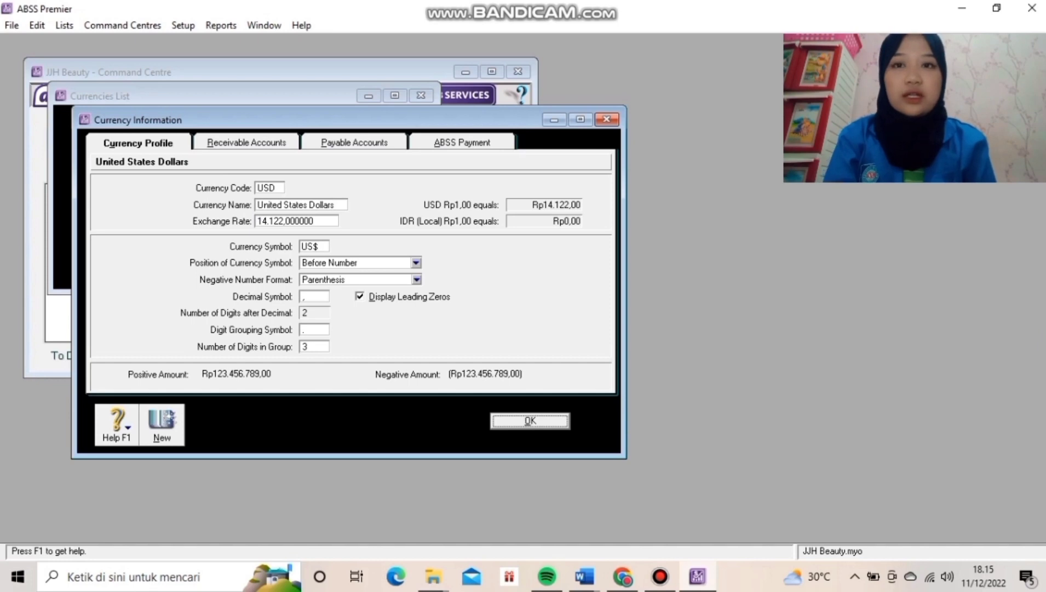
pyautogui.press('Return')
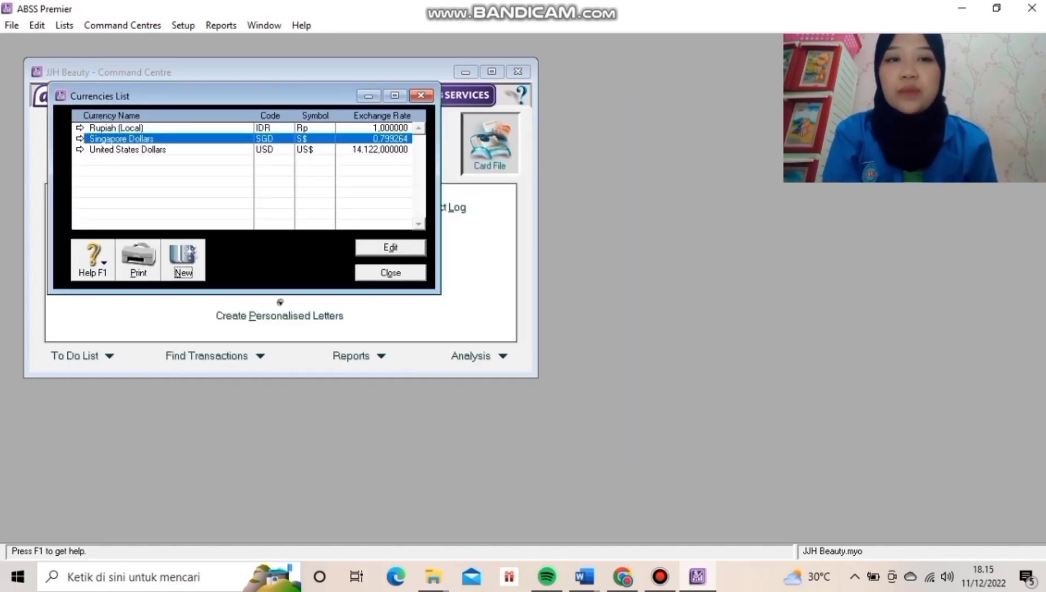
# Give Singapore Dollars a 10.431 exchange rate with negative amounts in parentheses, and save.
pyautogui.press('Return')
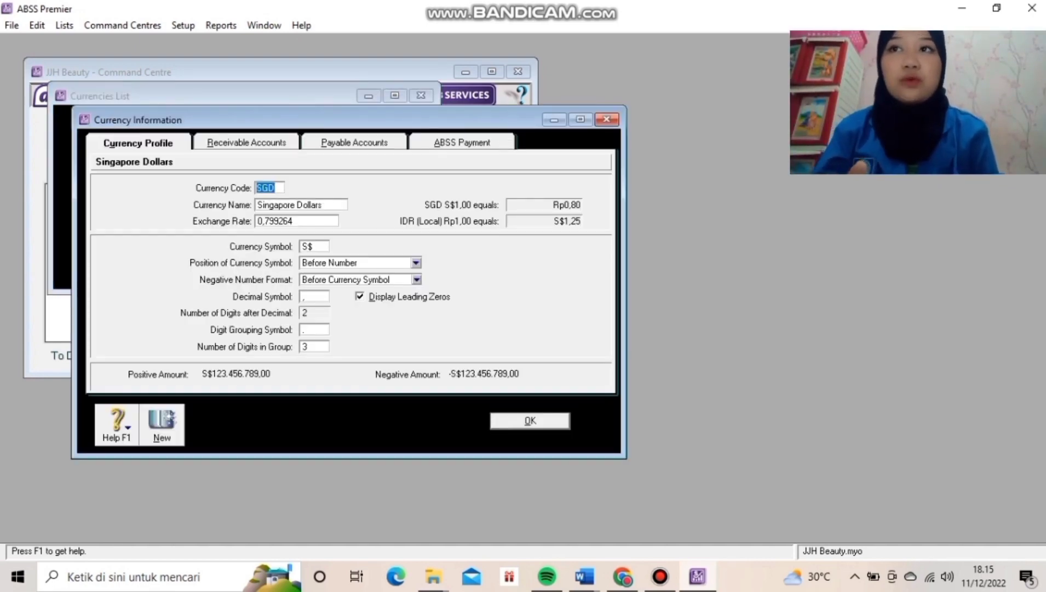
pyautogui.press('Tab')
pyautogui.press('Tab')
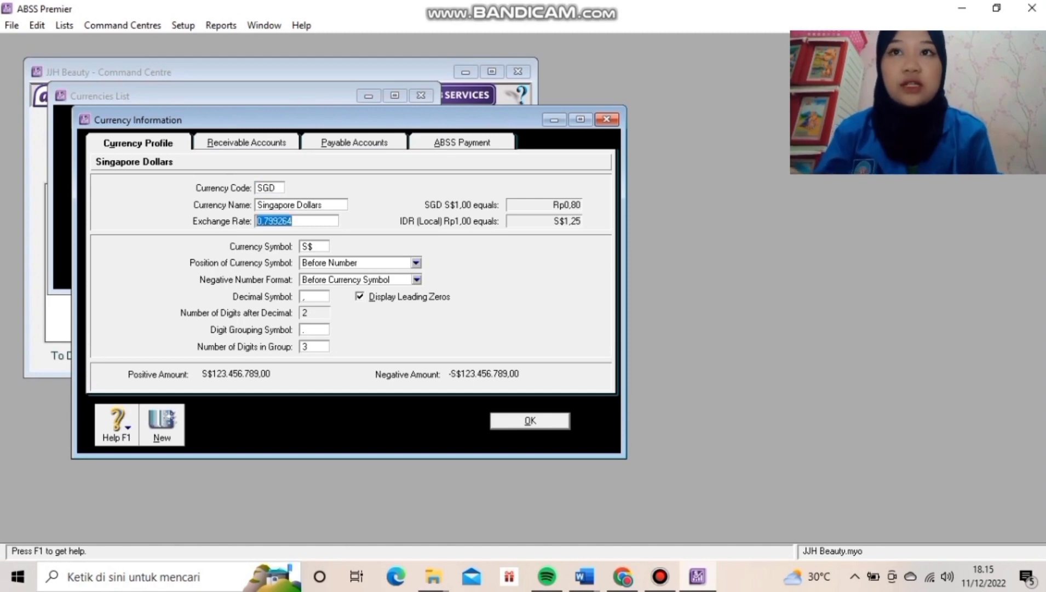
pyautogui.write('10431')
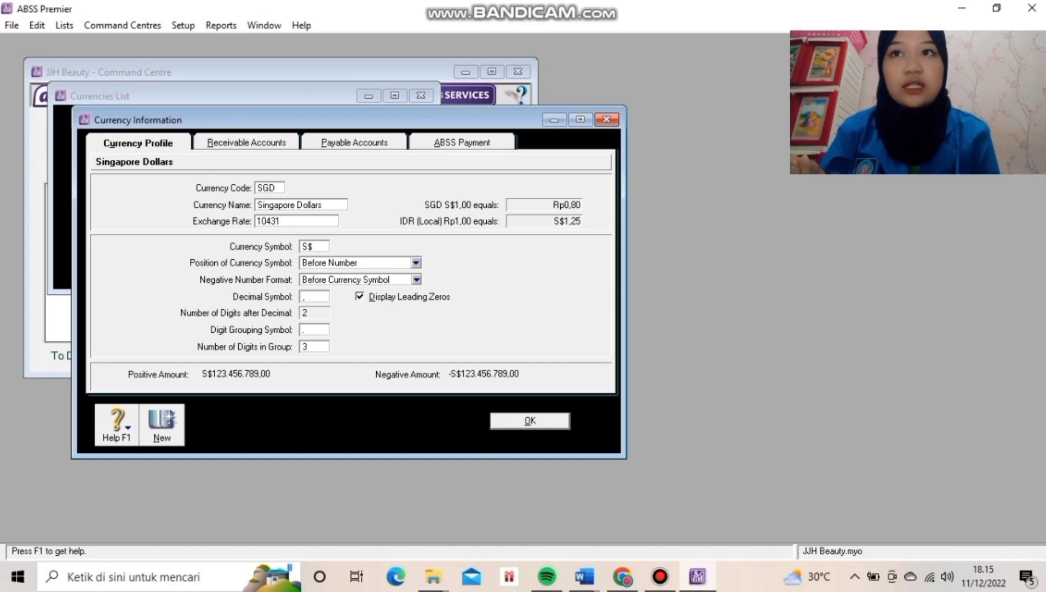
pyautogui.click(417, 279)
pyautogui.click(342, 293)
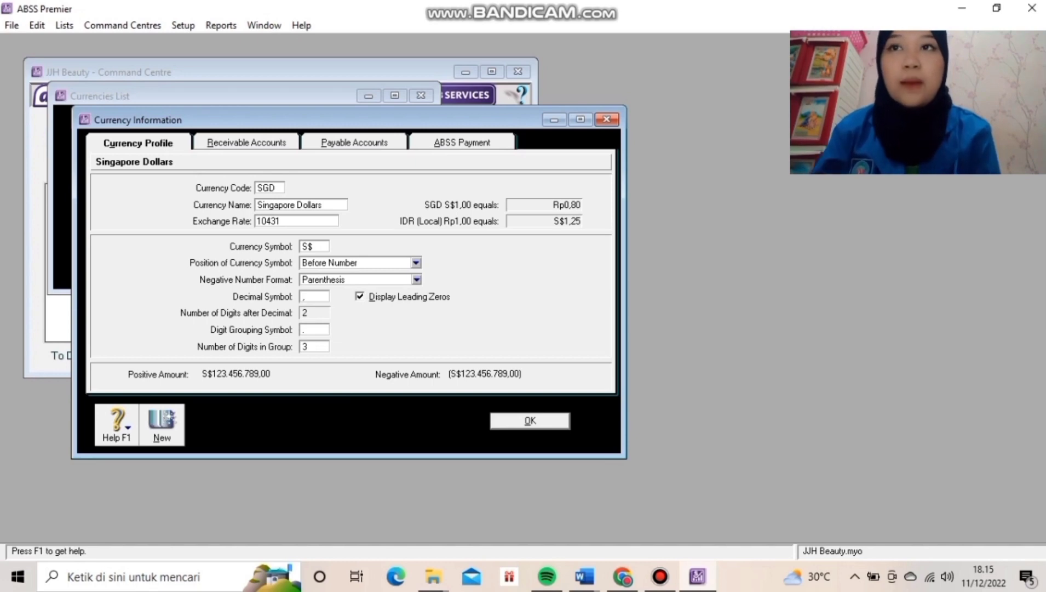
pyautogui.press('Tab')
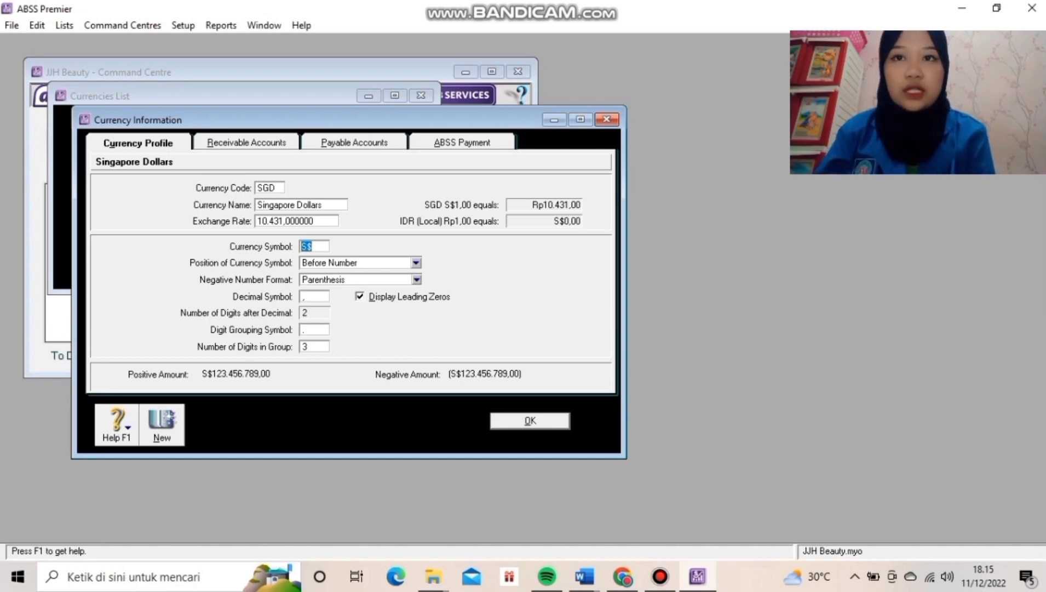
pyautogui.click(529, 421)
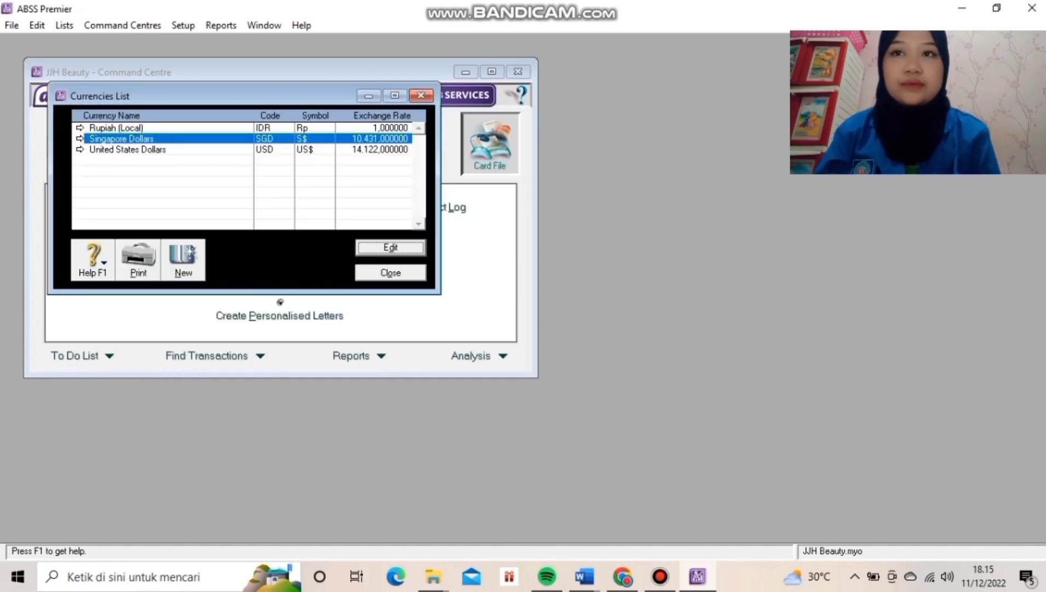
# Close the Currencies List and open the Accounts List from the Accounts command centre.
pyautogui.click(390, 273)
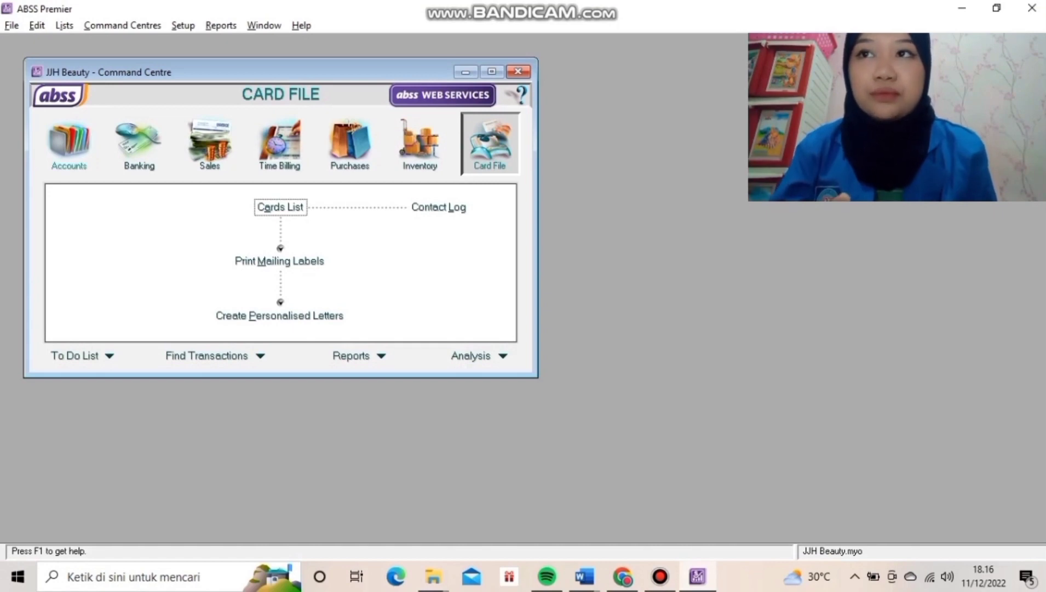
pyautogui.click(69, 143)
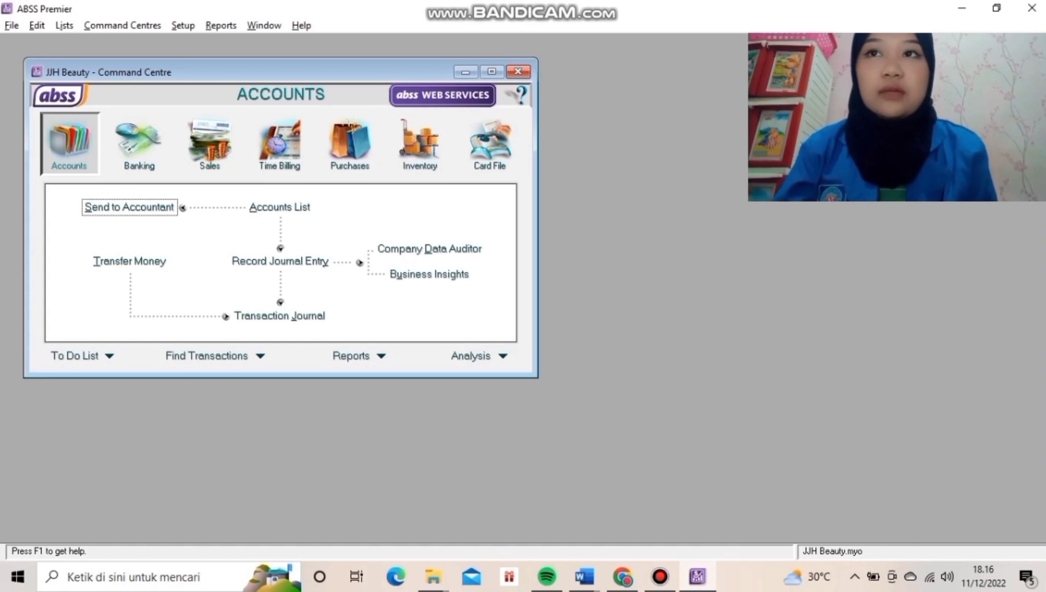
pyautogui.click(279, 208)
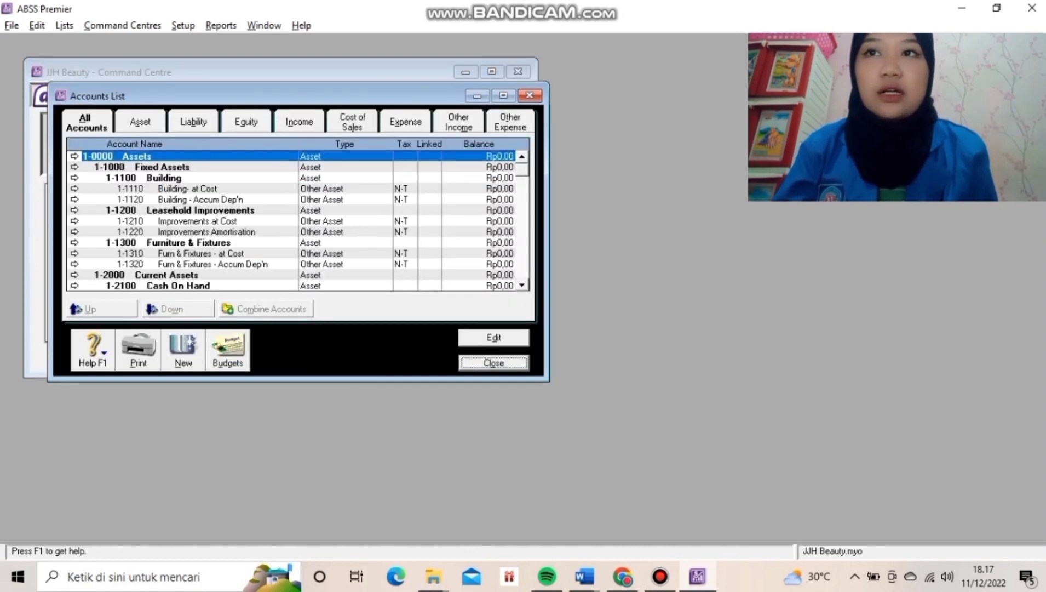
pyautogui.scroll(-3, 298, 221)
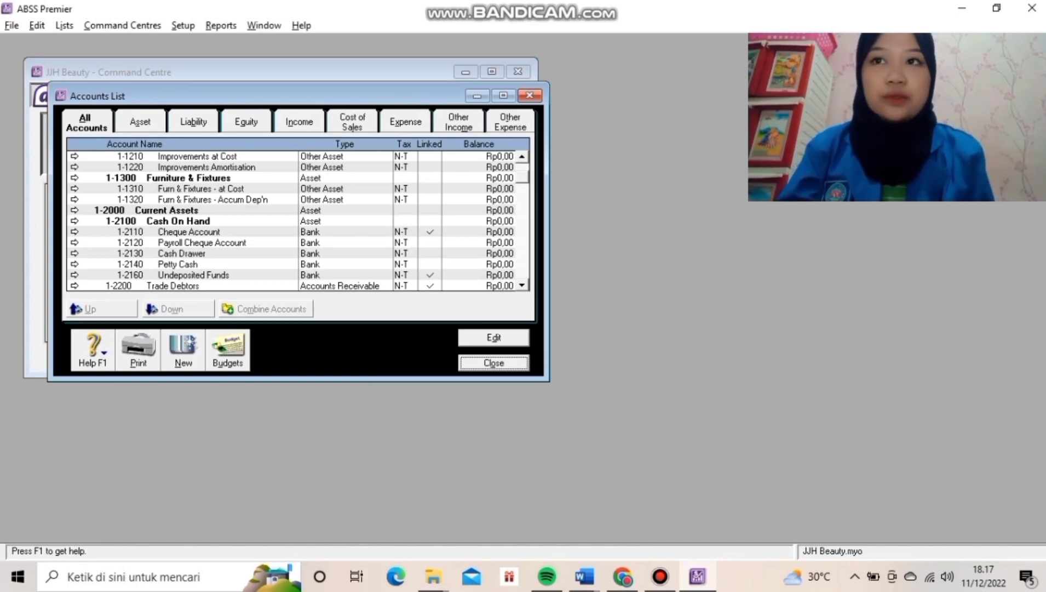
# Delete account 1-2120 Payroll Cheque Account from the Accounts List.
pyautogui.click(202, 242)
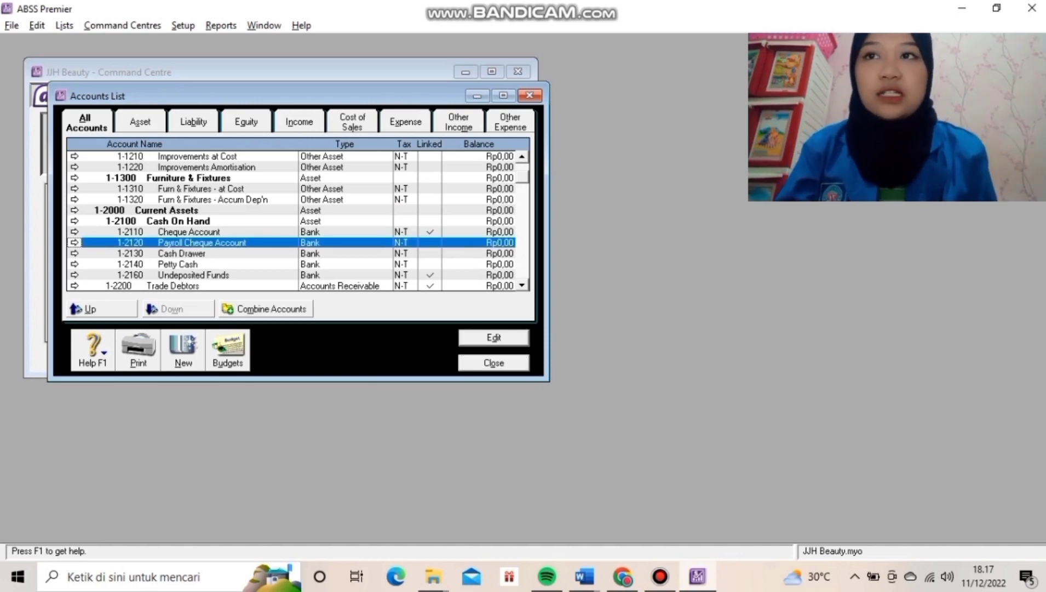
pyautogui.press('Return')
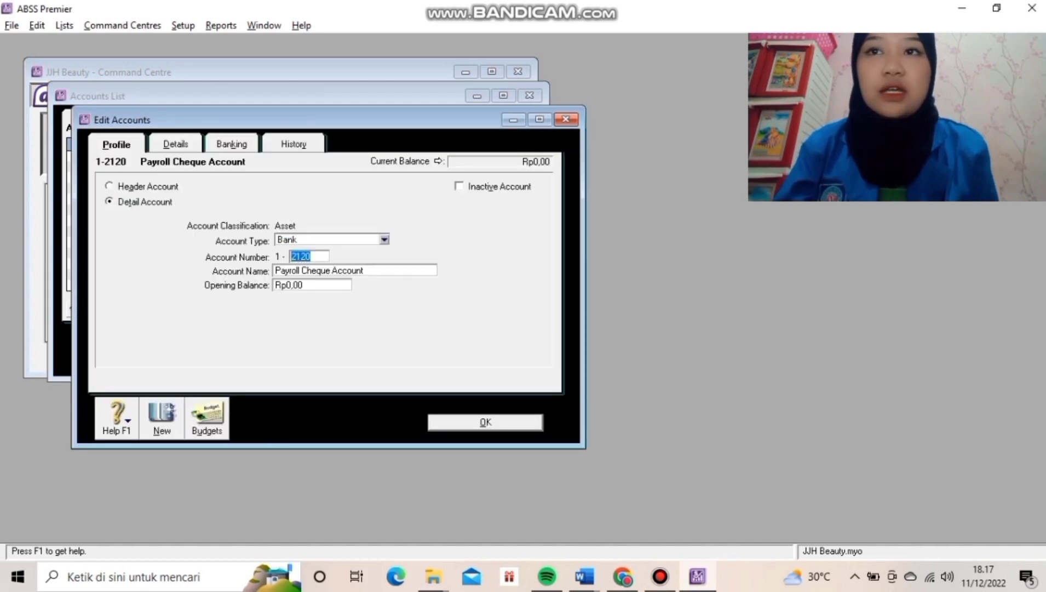
pyautogui.rightClick(203, 162)
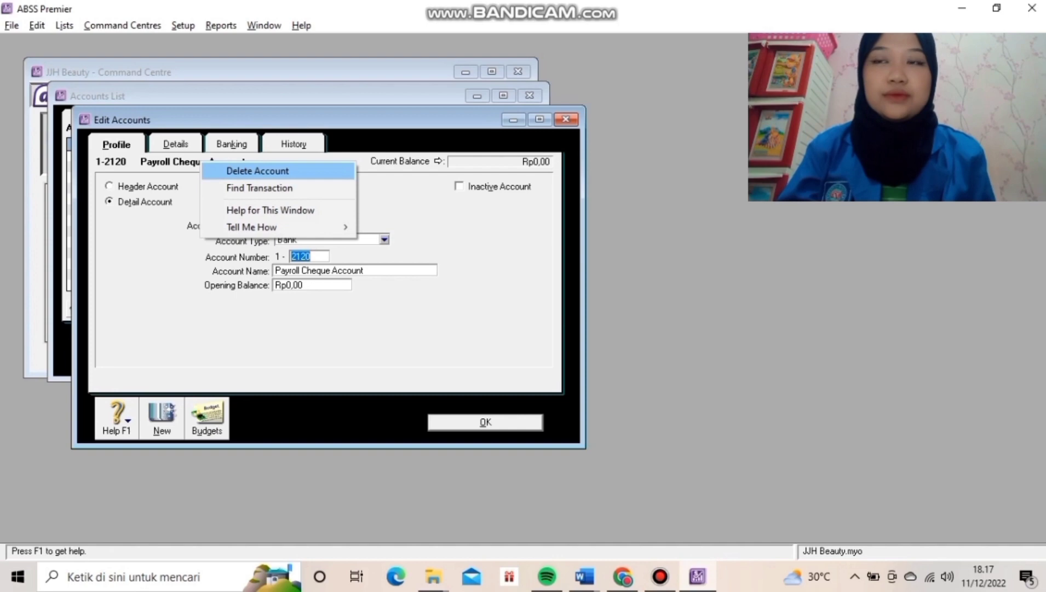
pyautogui.press('Return')
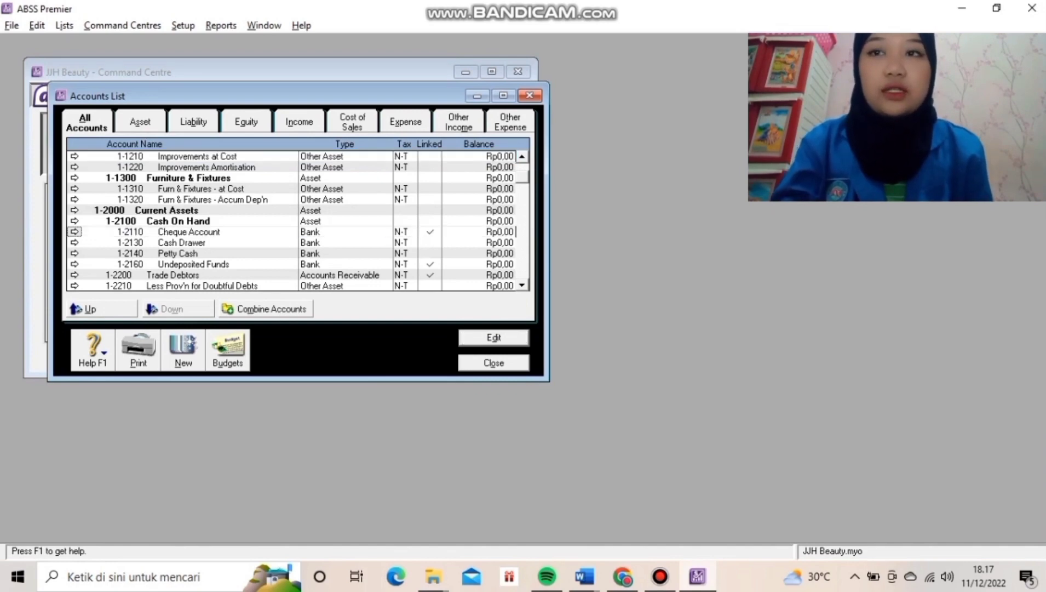
pyautogui.click(189, 232)
# Rename the 1-2110 Cheque Account to Cash (IDR).
pyautogui.click(493, 337)
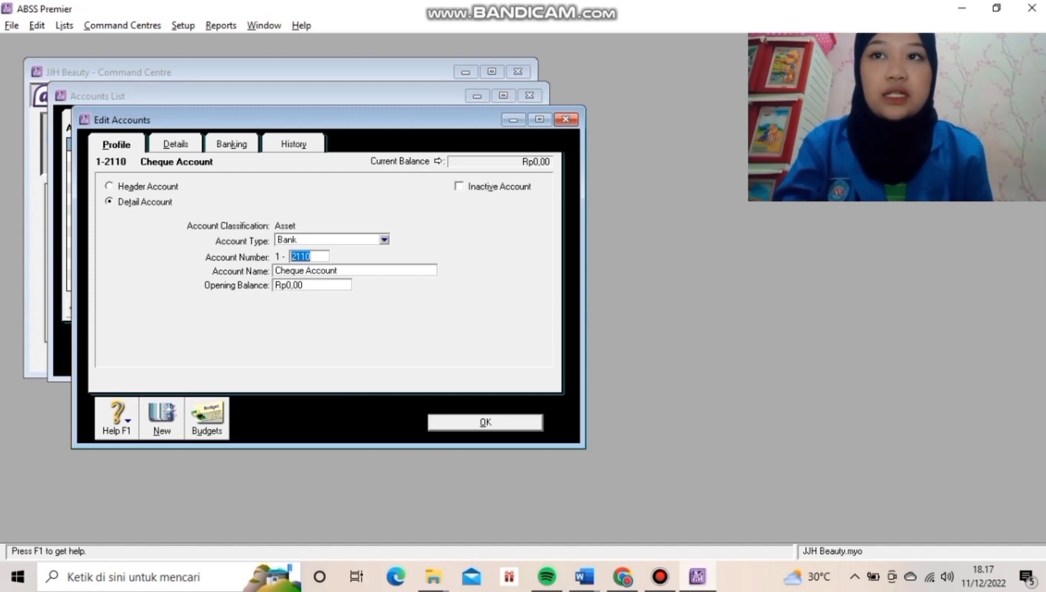
pyautogui.press('Tab')
pyautogui.write('Ca')
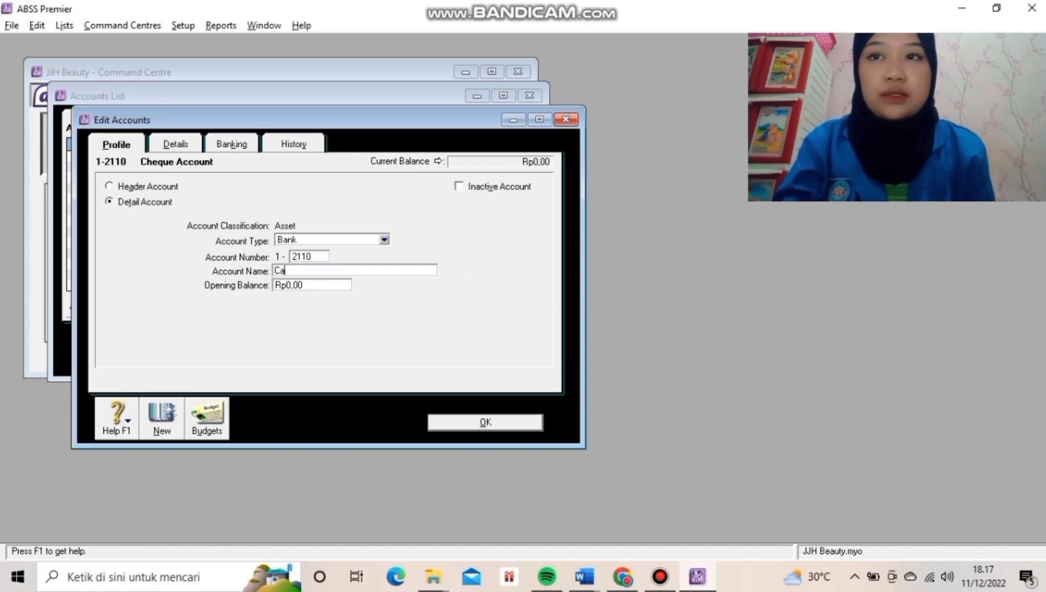
pyautogui.write('sh')
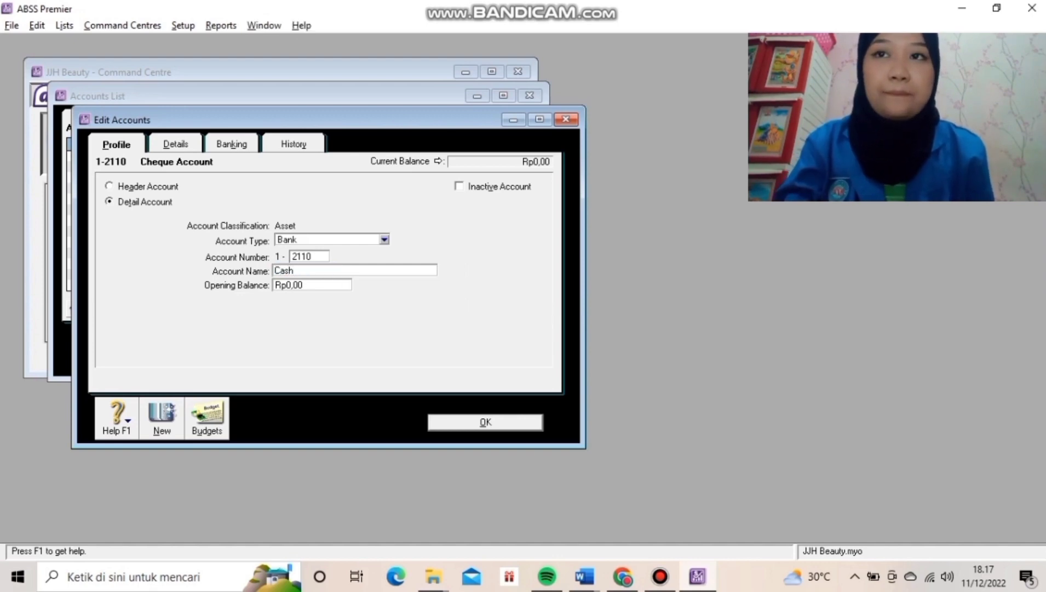
pyautogui.write(' (IDR)')
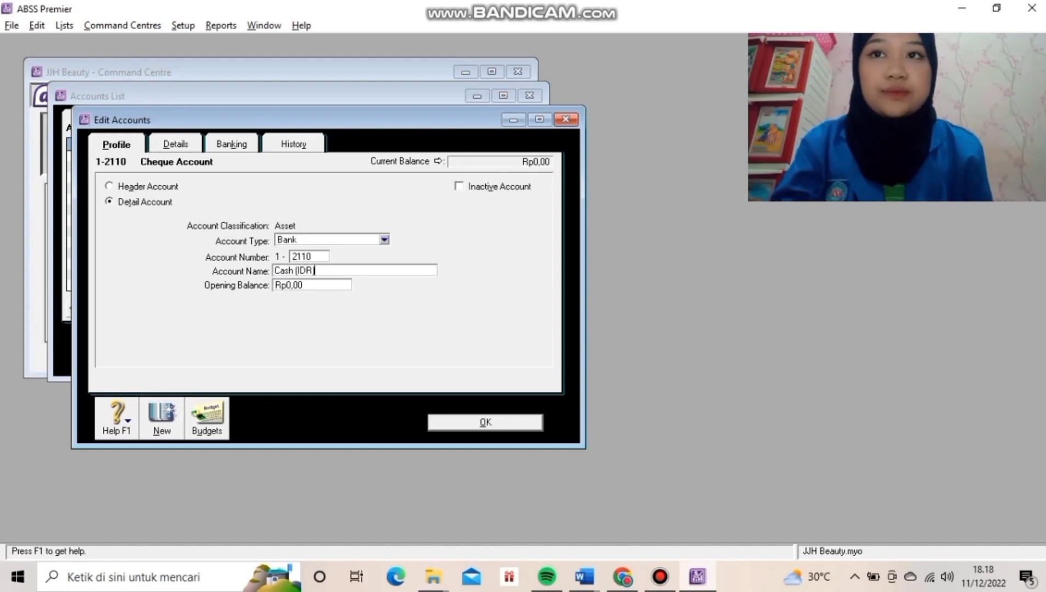
pyautogui.press('Return')
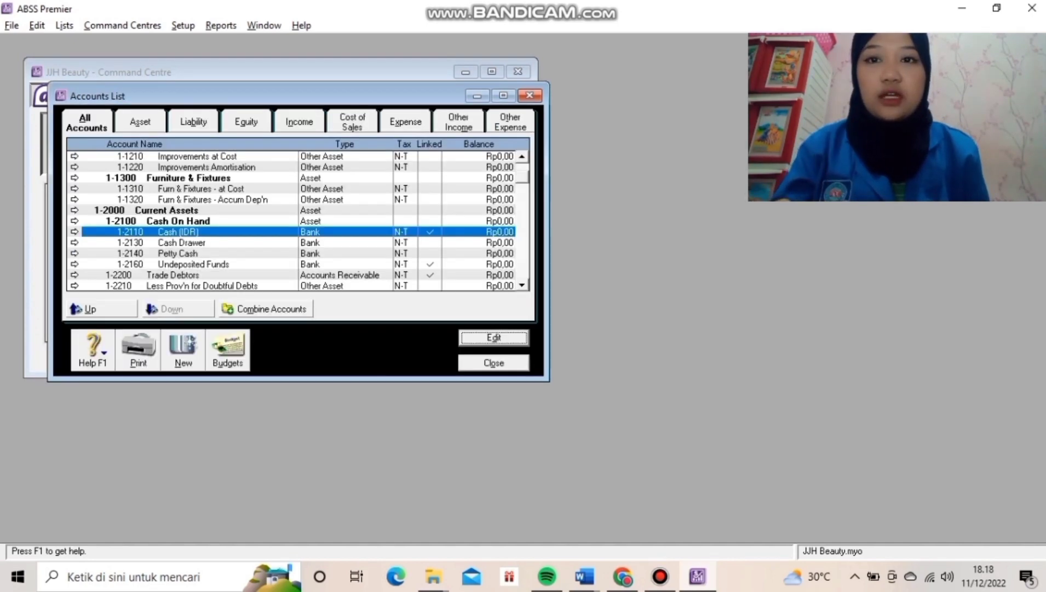
# Rename the Petty Cash account to Bank BCA (IDR).
pyautogui.click(180, 242)
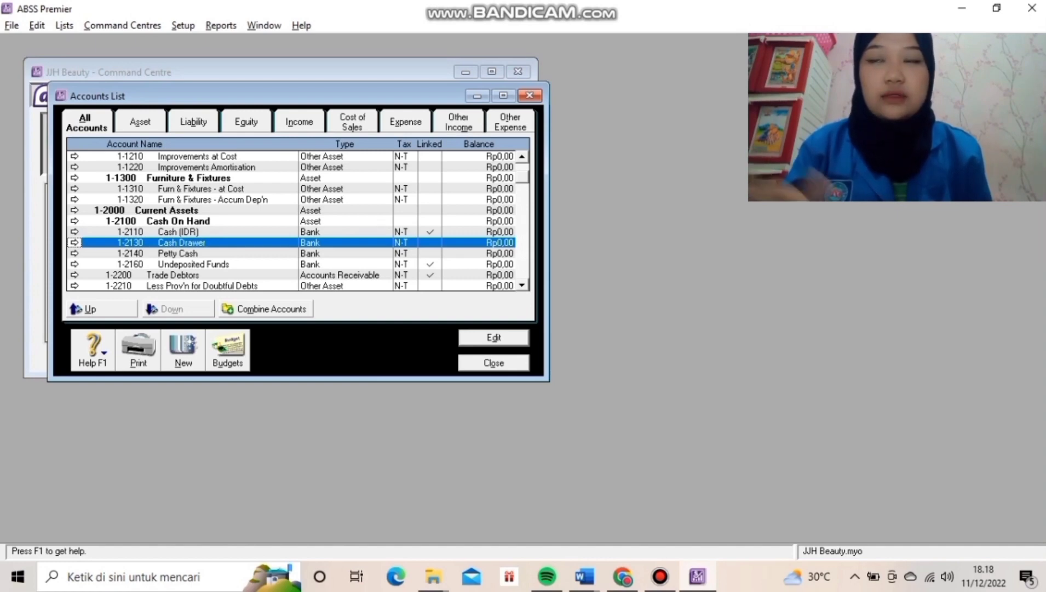
pyautogui.click(178, 253)
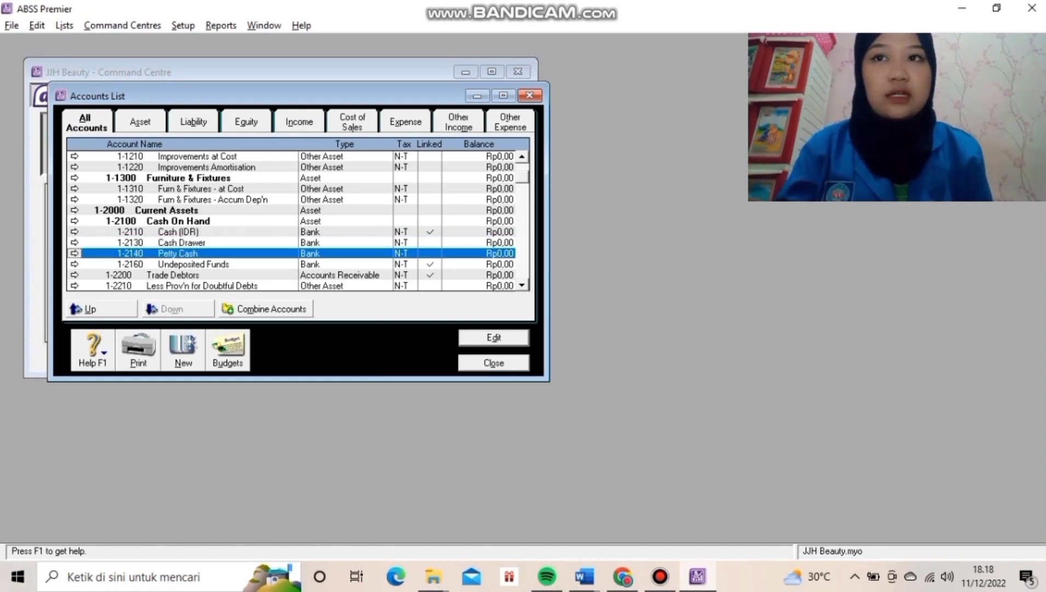
pyautogui.press('Return')
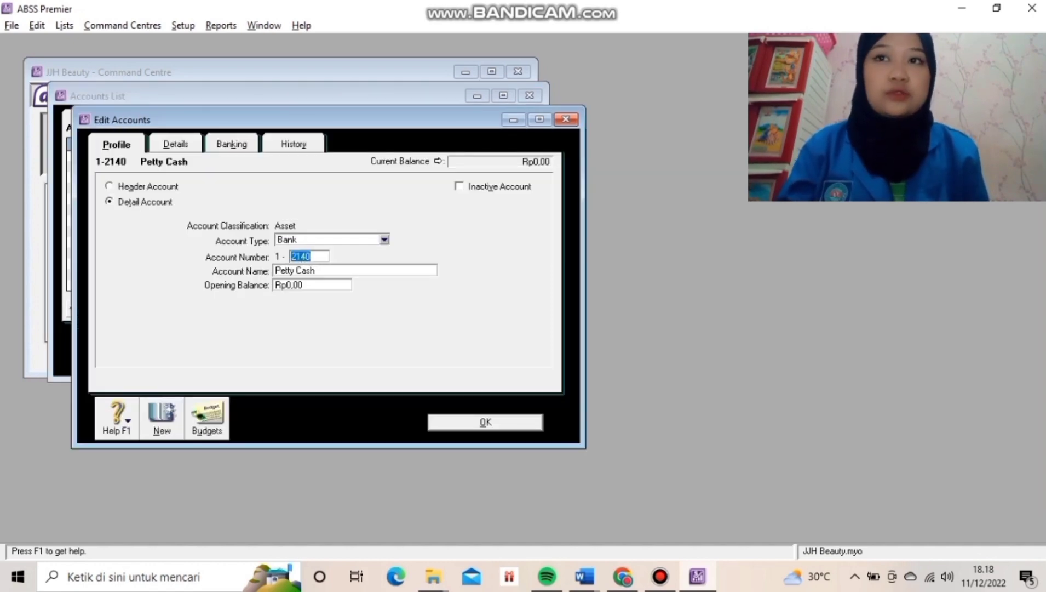
pyautogui.press('Tab')
pyautogui.write('Bank BCA (IDR)')
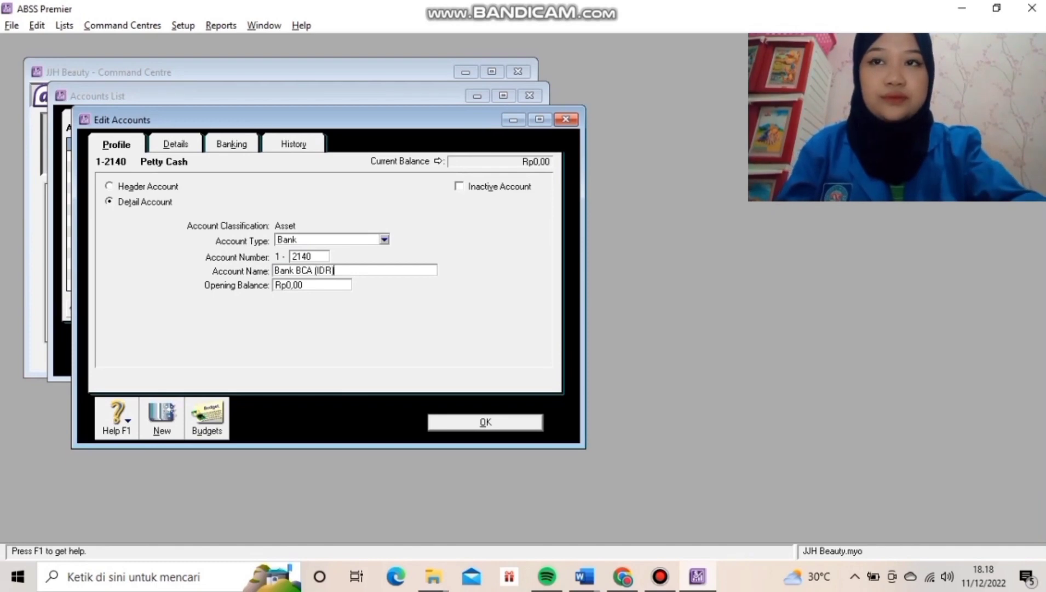
pyautogui.press('Return')
# Rename Undeposited Funds to Undeposited Cheque and renumber it to 1-3170.
pyautogui.click(192, 264)
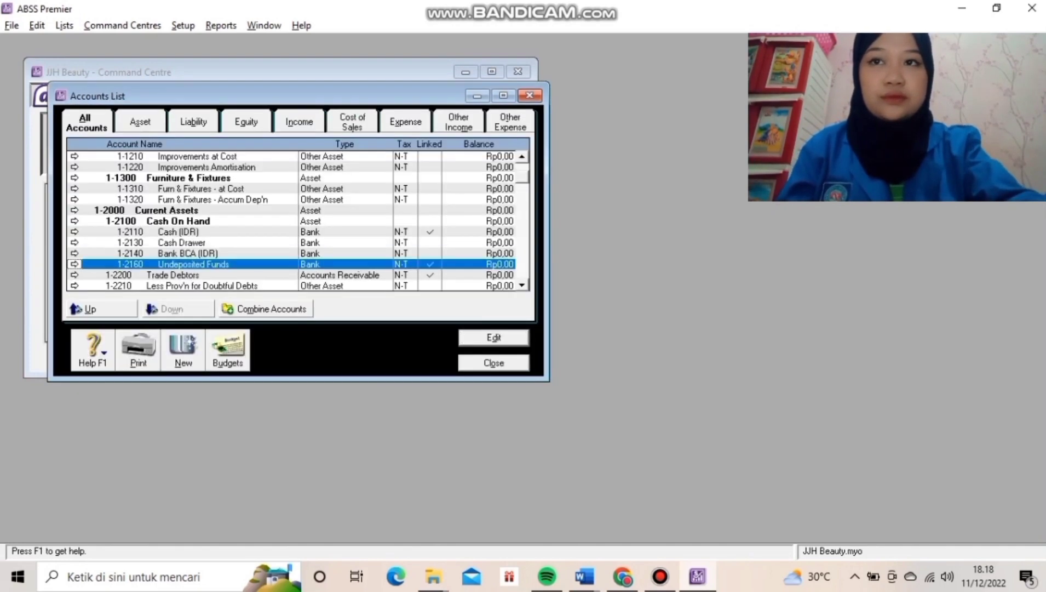
pyautogui.press('Return')
pyautogui.press('Tab')
pyautogui.press('End')
pyautogui.press('BackSpace')
pyautogui.press('BackSpace')
pyautogui.press('BackSpace')
pyautogui.press('BackSpace')
pyautogui.press('BackSpace')
pyautogui.press('BackSpace')
pyautogui.press('BackSpace')
pyautogui.write('d Cheque')
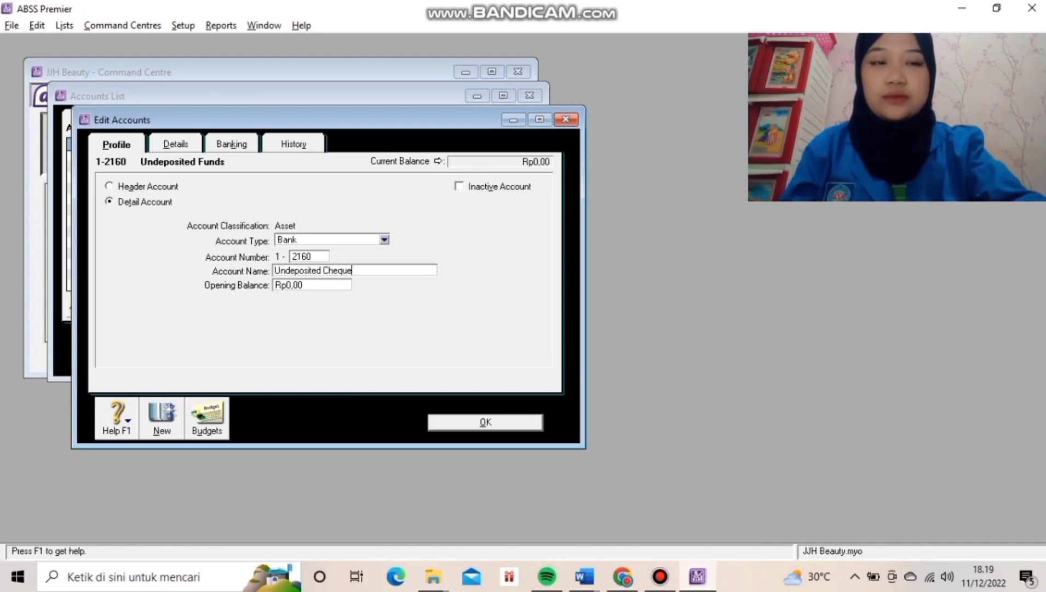
pyautogui.hotkey('shift', 'Tab')
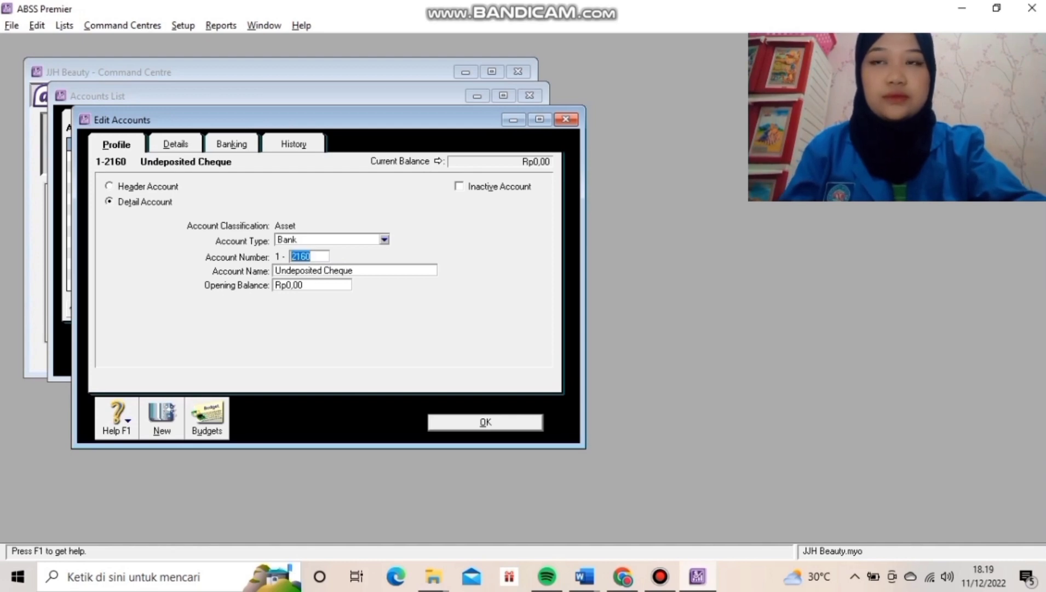
pyautogui.write('3170')
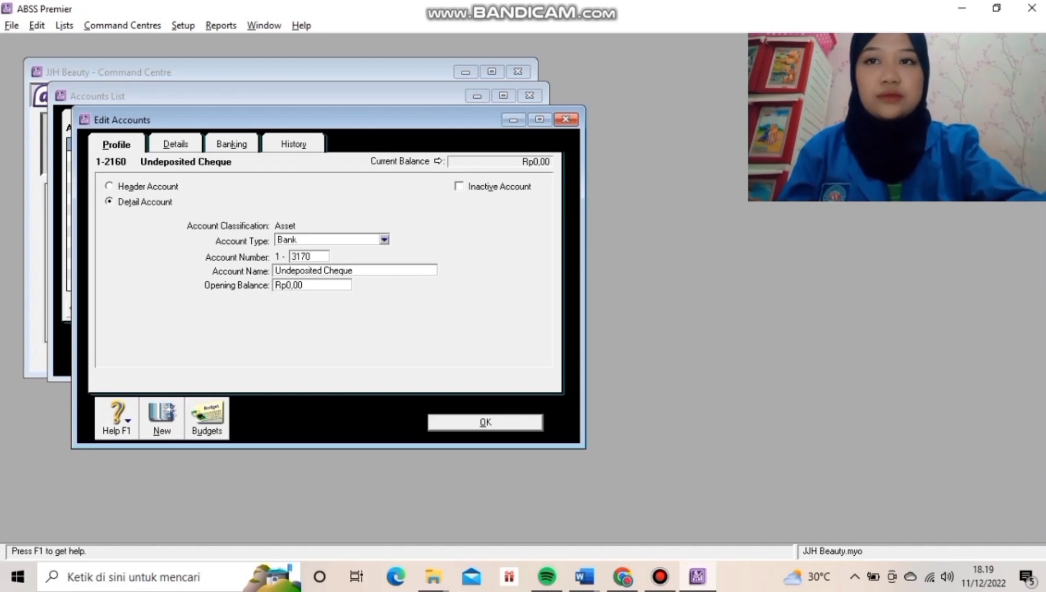
pyautogui.press('Return')
pyautogui.press('Return')
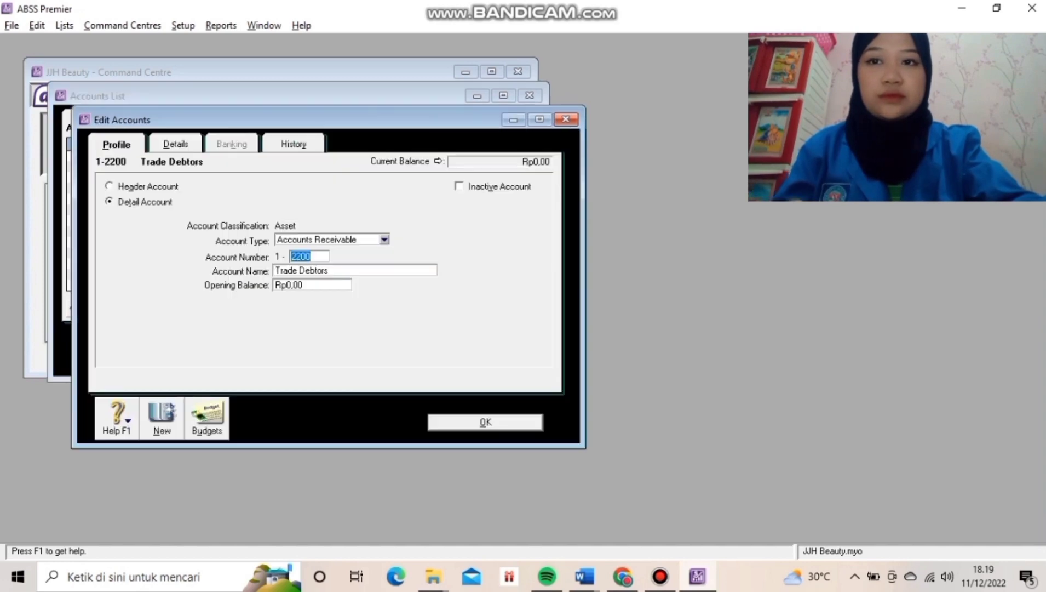
# Rename Trade Debtors and Trade Creditors to end in (IDR), then close the Accounts List.
pyautogui.press('Tab')
pyautogui.press('End')
pyautogui.write('(IDR)')
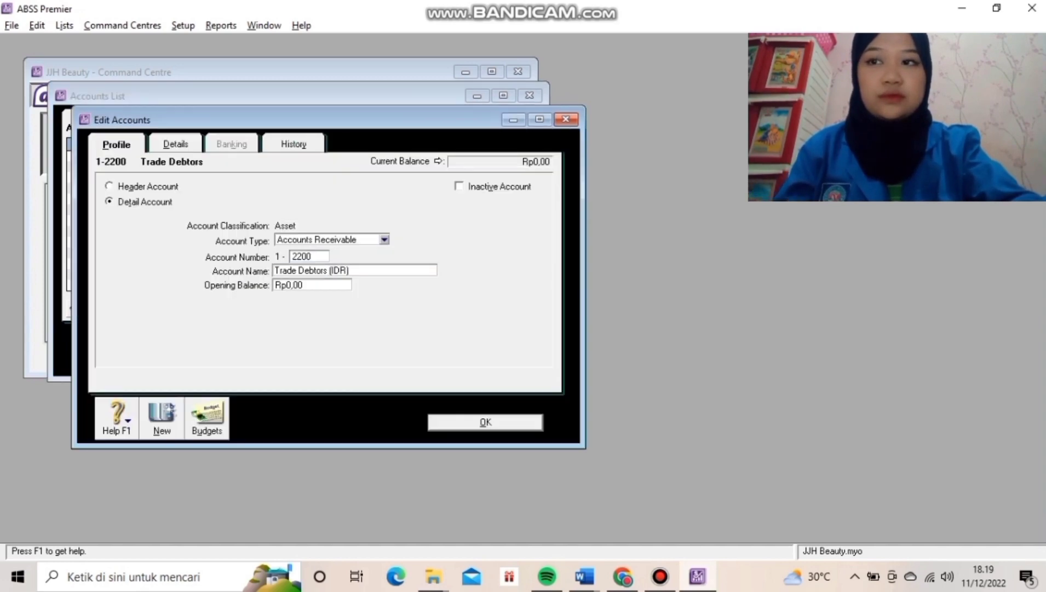
pyautogui.press('Return')
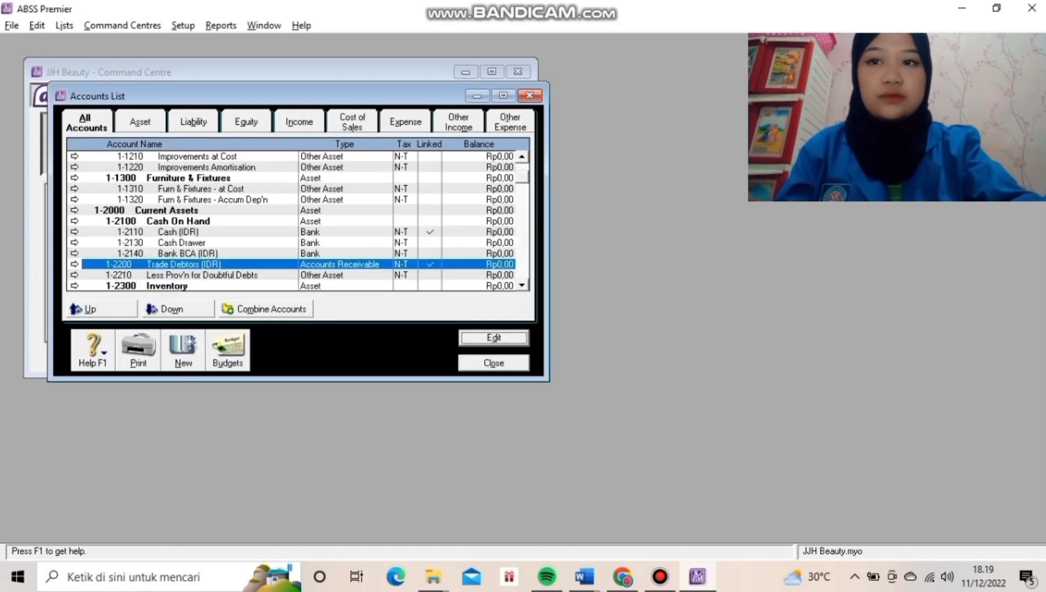
pyautogui.scroll(-9, 298, 219)
pyautogui.click(219, 211)
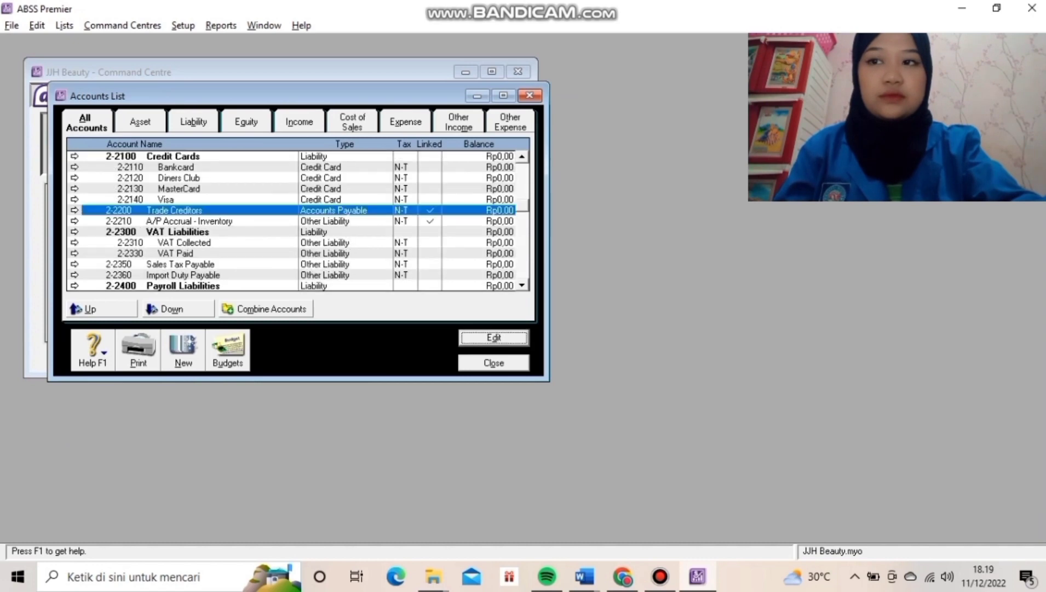
pyautogui.press('Return')
pyautogui.press('Tab')
pyautogui.press('End')
pyautogui.write('(IDR')
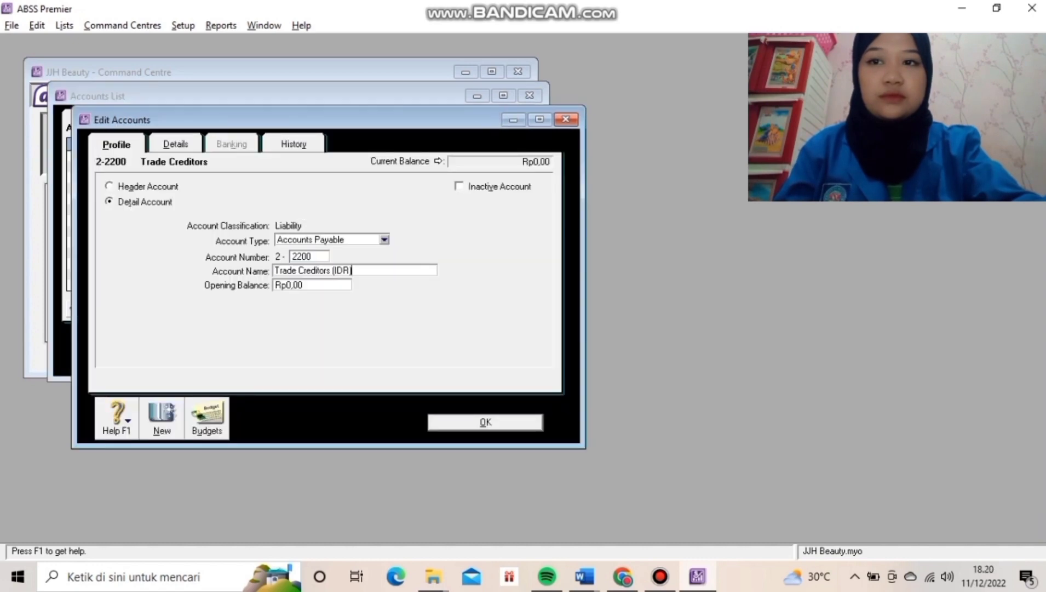
pyautogui.press('Return')
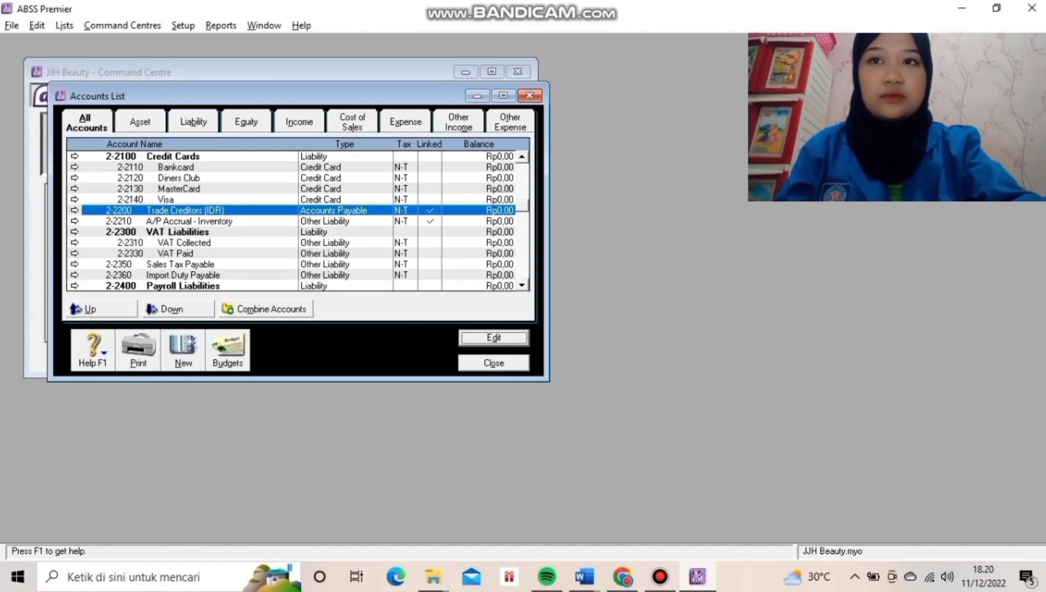
pyautogui.press('Escape')
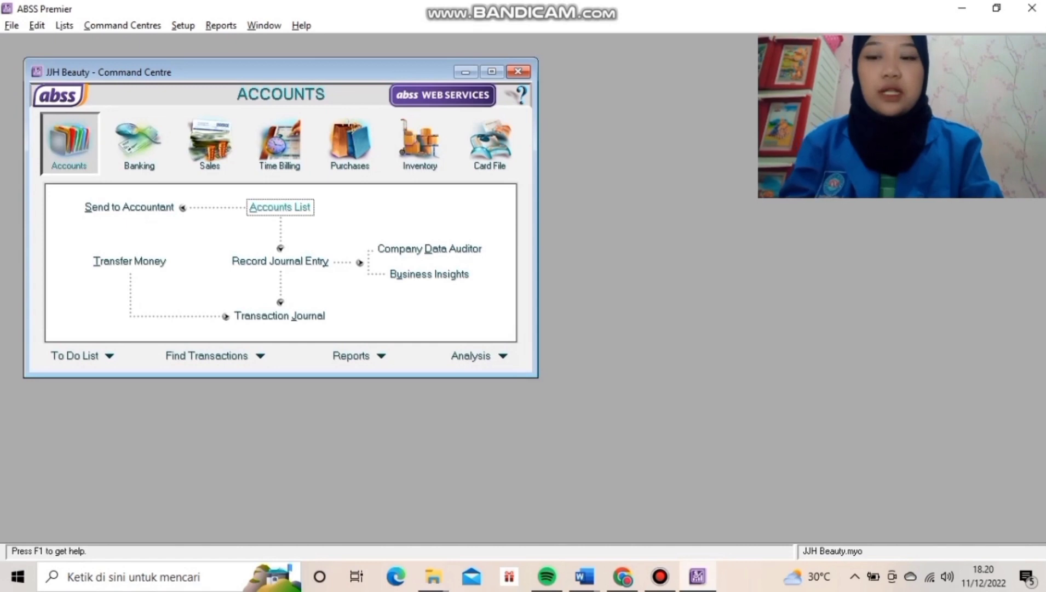
# From the Accounts List, start a new account of type Bank.
pyautogui.click(280, 207)
pyautogui.click(183, 350)
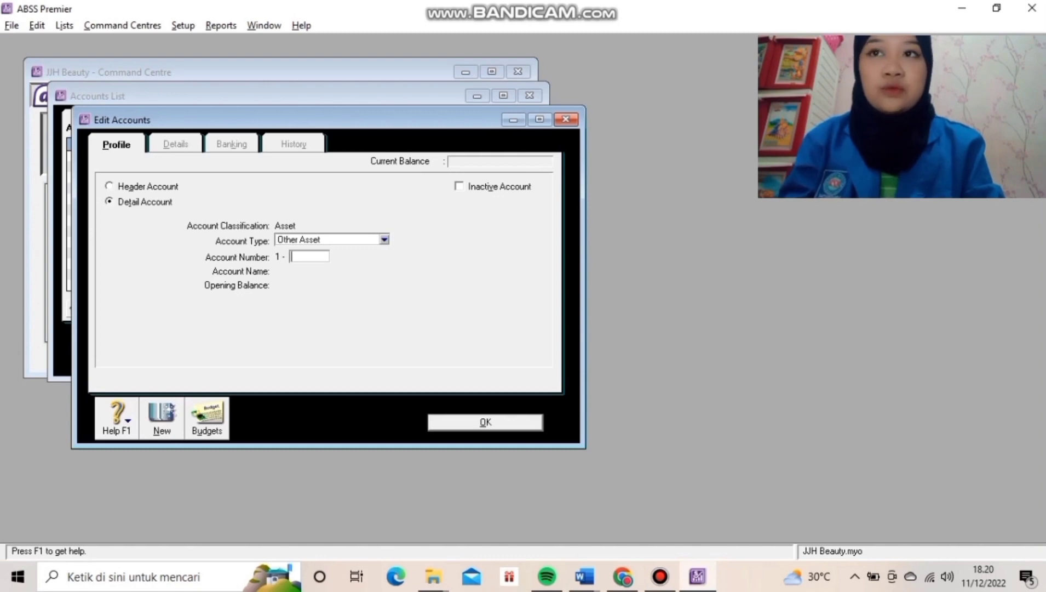
pyautogui.click(385, 239)
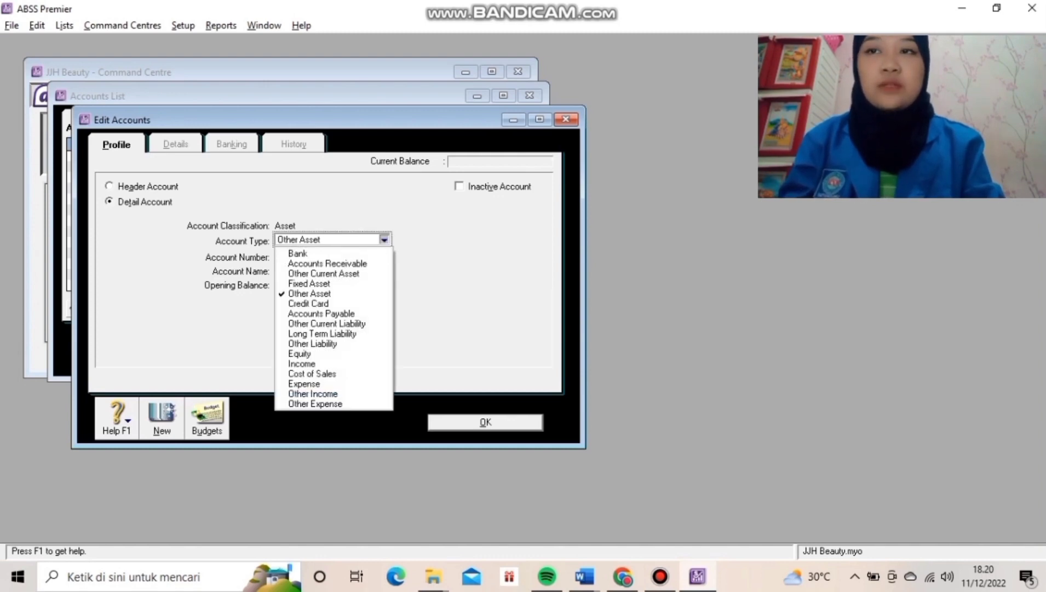
pyautogui.click(329, 254)
# Give the new account number 1-2120 and the name Cash (USD).
pyautogui.click(309, 257)
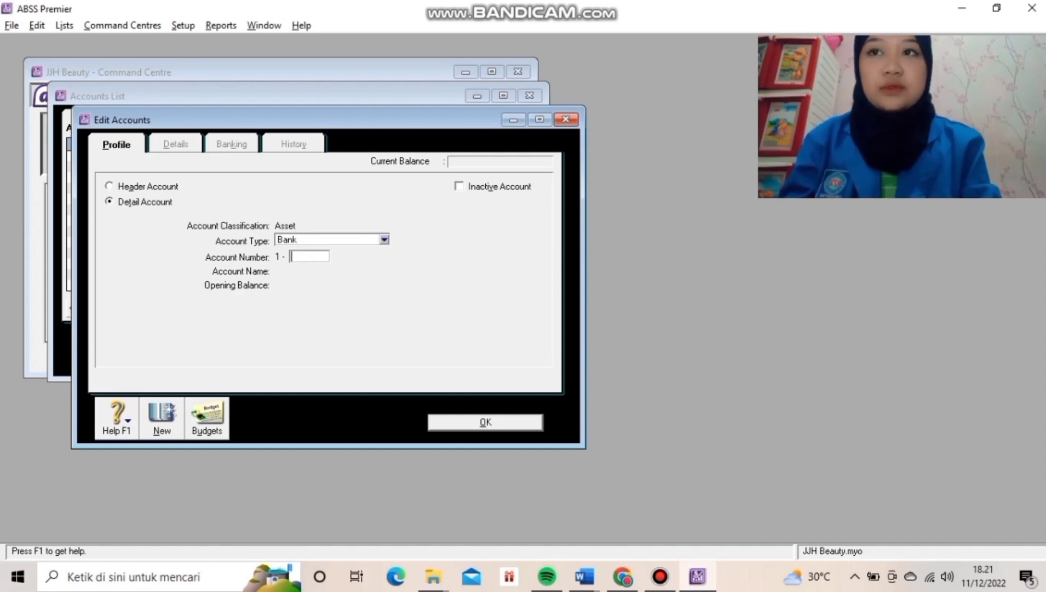
pyautogui.write('12')
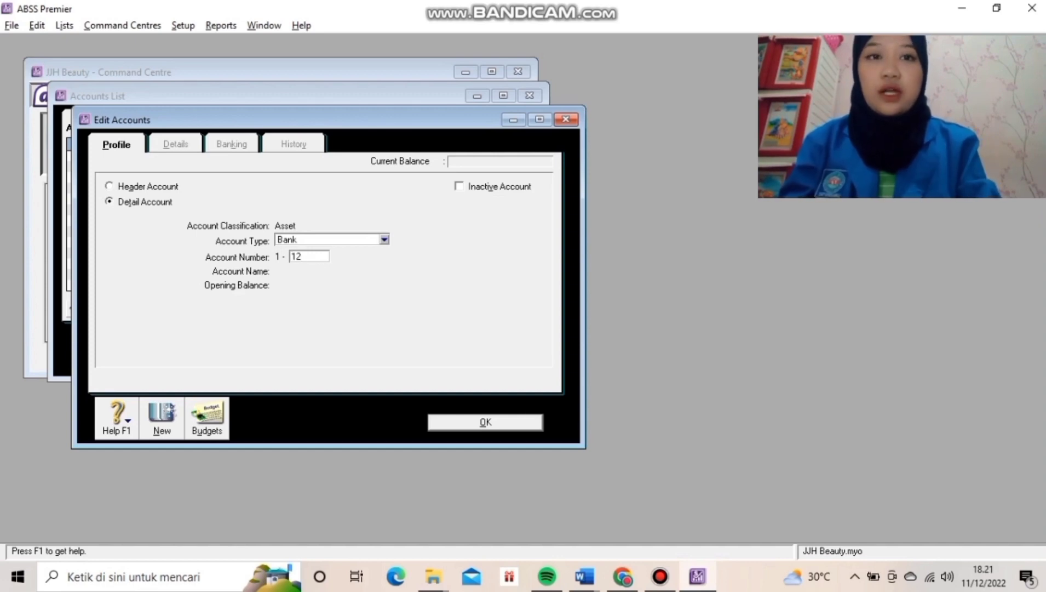
pyautogui.press('BackSpace')
pyautogui.press('BackSpace')
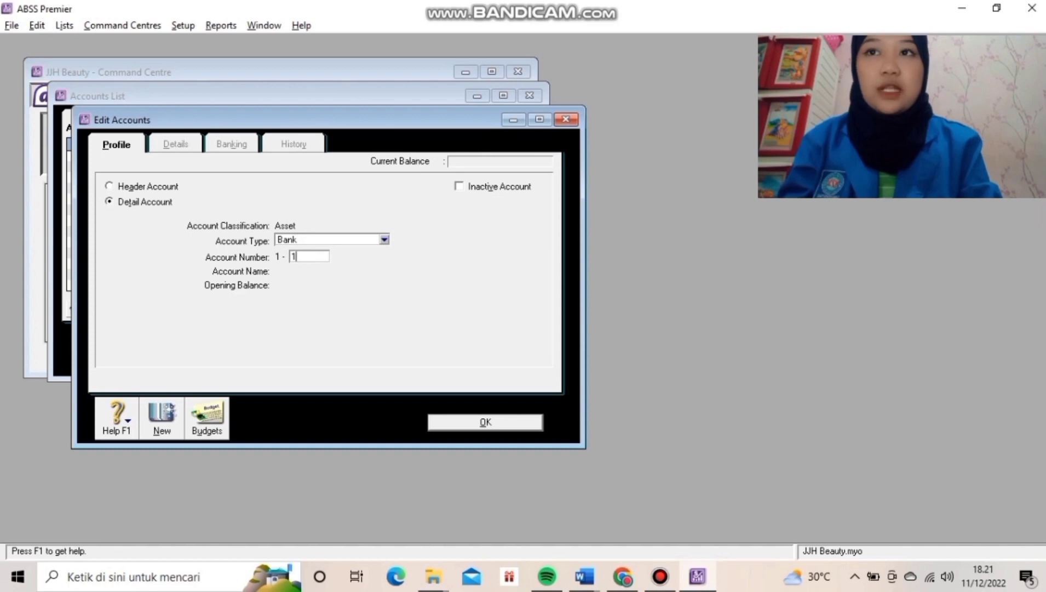
pyautogui.write('210')
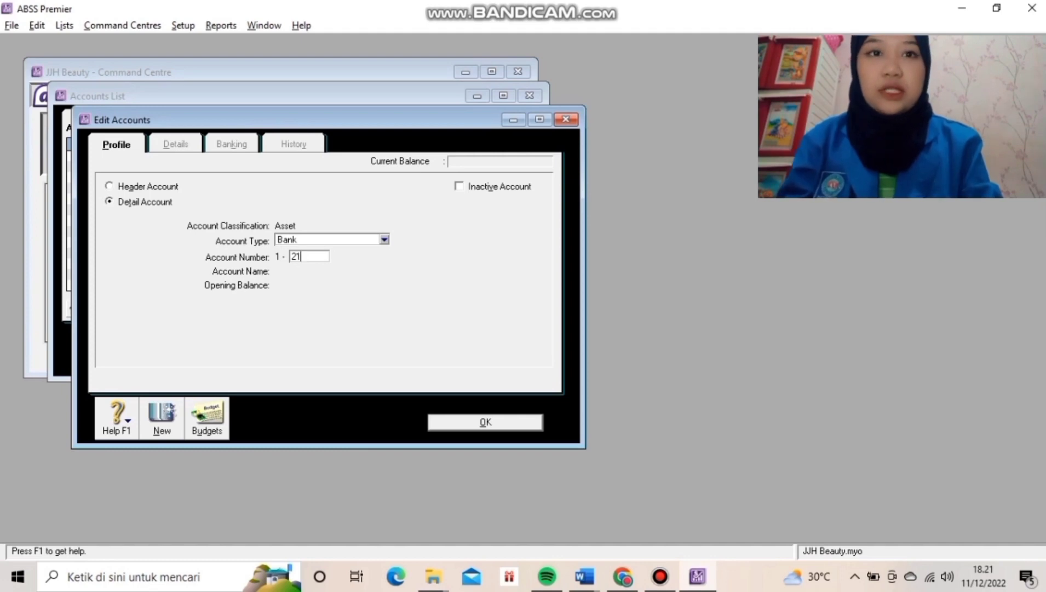
pyautogui.press('BackSpace')
pyautogui.press('BackSpace')
pyautogui.press('BackSpace')
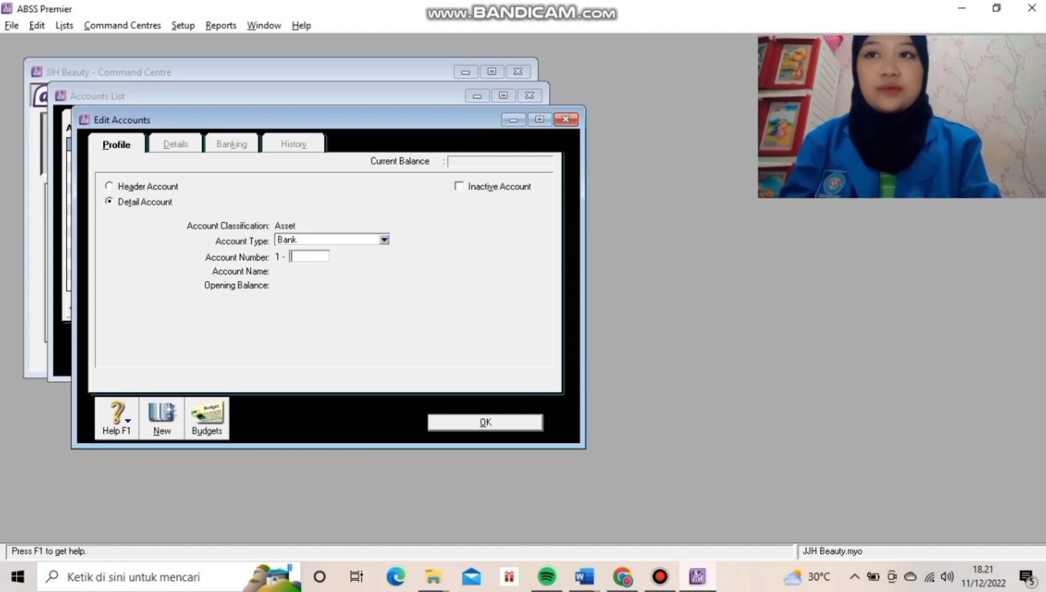
pyautogui.write('1')
pyautogui.press('BackSpace')
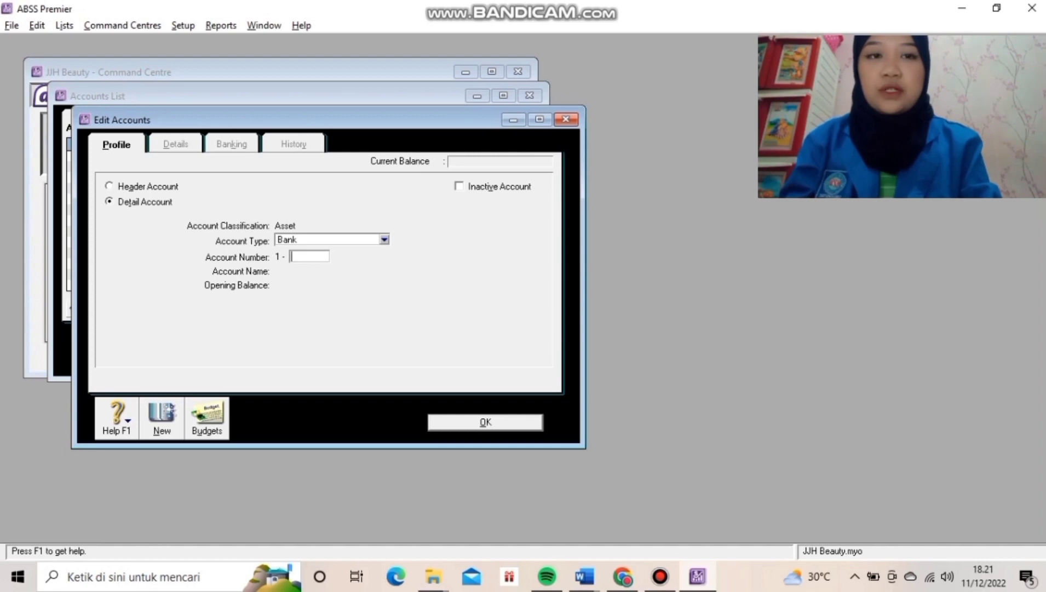
pyautogui.write('2120')
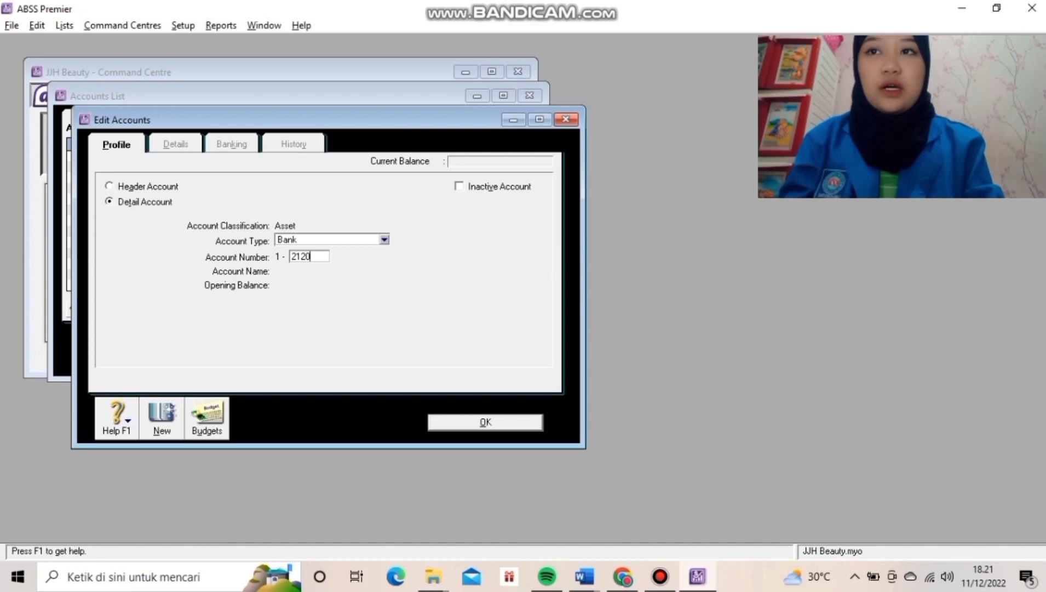
pyautogui.press('Tab')
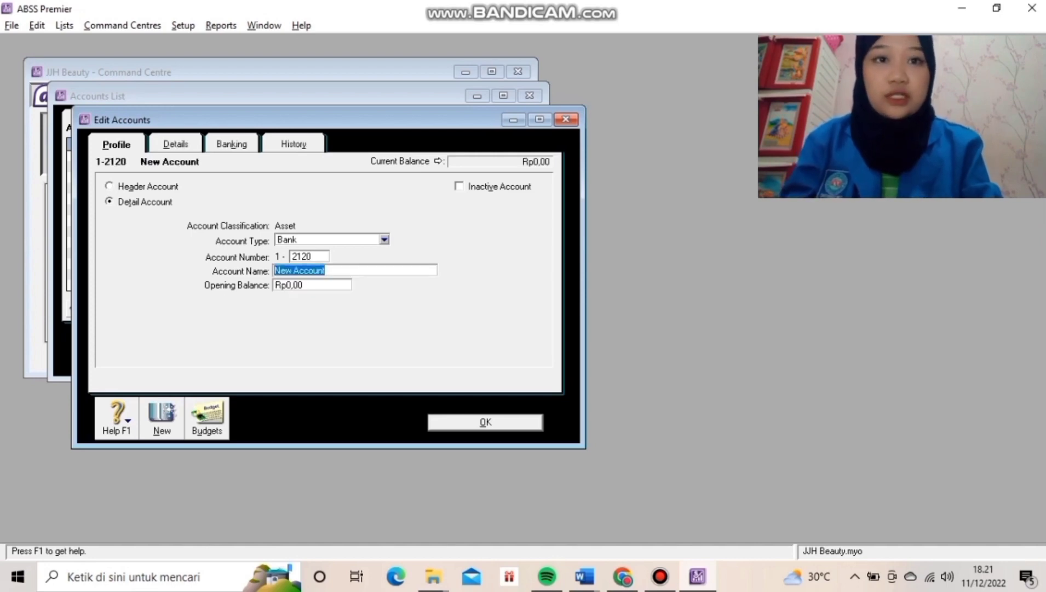
pyautogui.write('Cha')
pyautogui.press('BackSpace')
pyautogui.press('BackSpace')
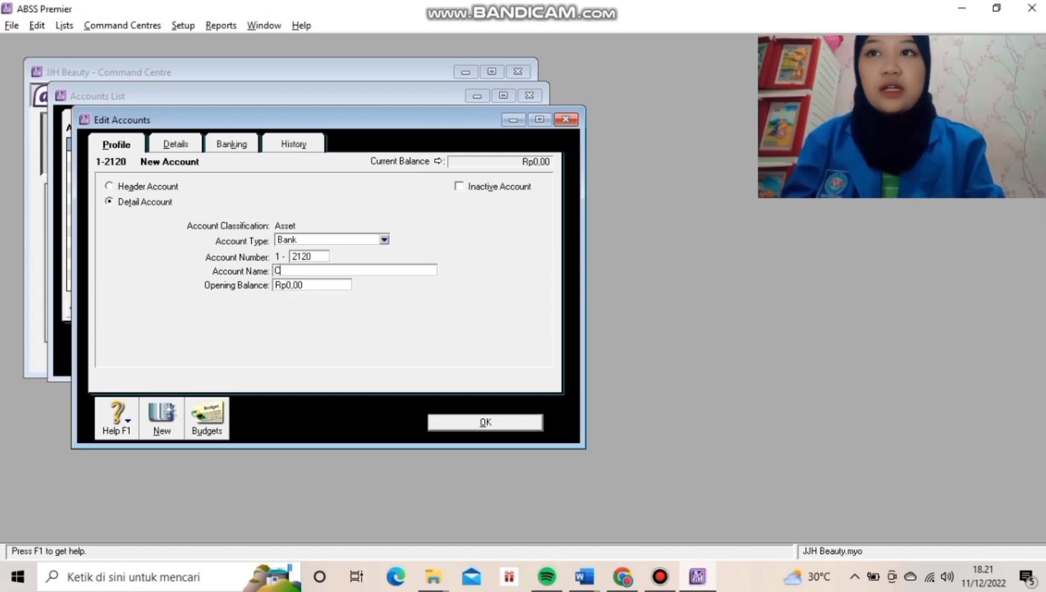
pyautogui.write('ash')
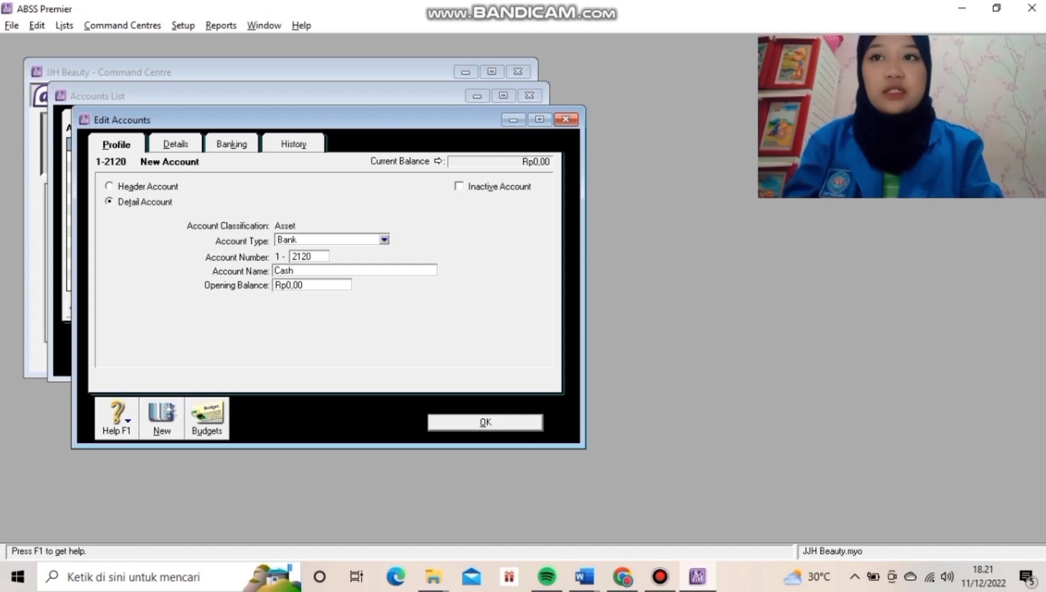
pyautogui.write(' (USD)')
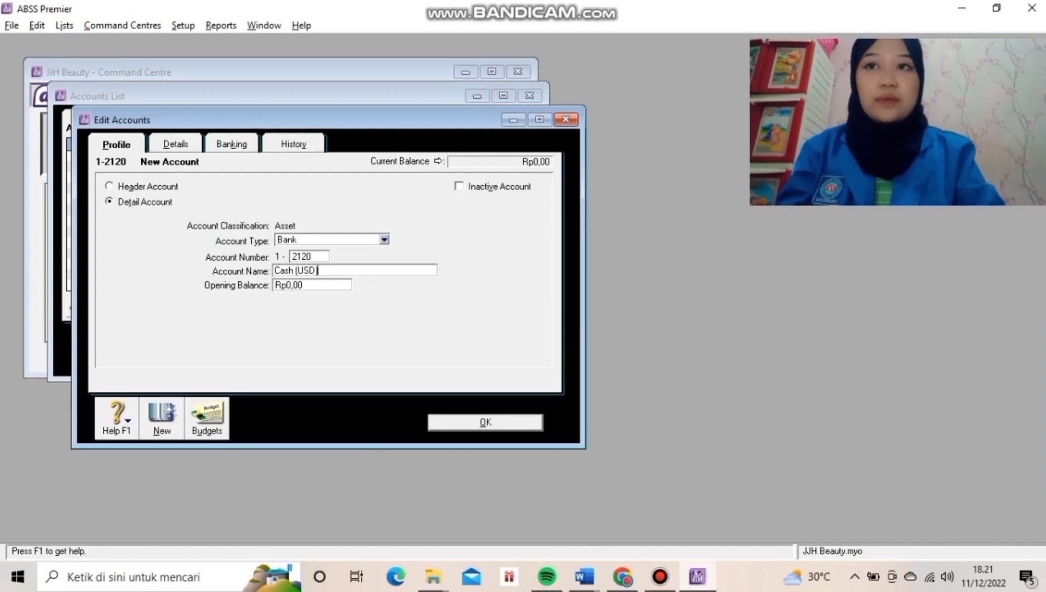
pyautogui.click(175, 144)
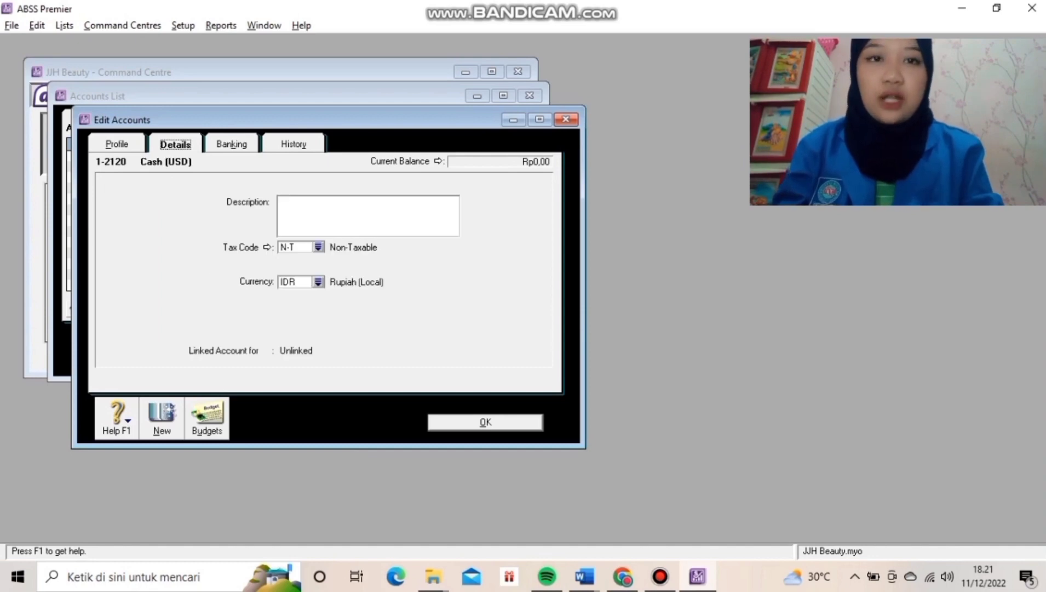
# Assign United States Dollars as the Cash (USD) account's currency and save the account.
pyautogui.click(318, 282)
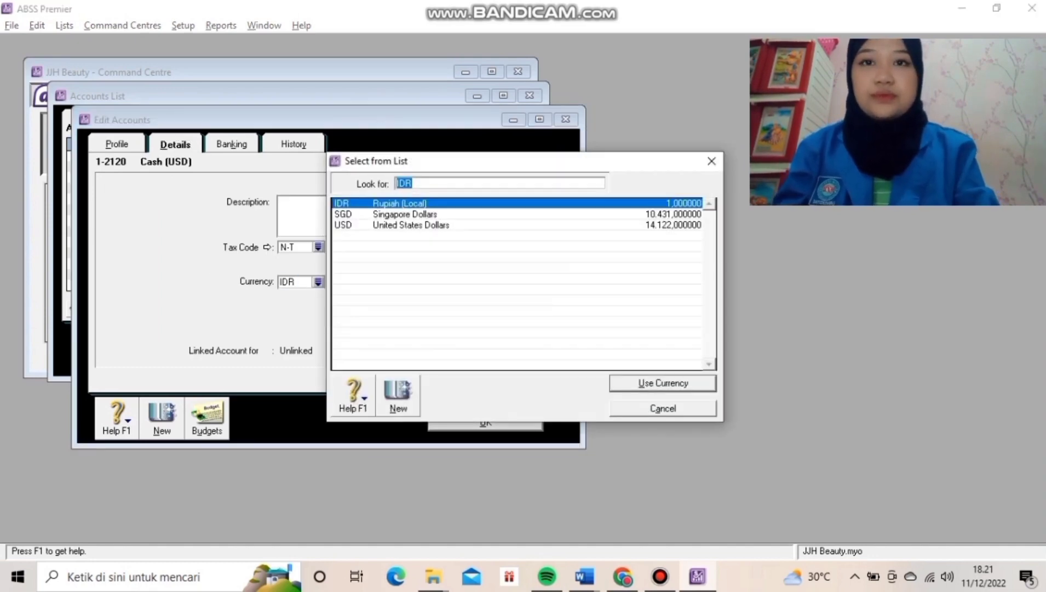
pyautogui.write('USD')
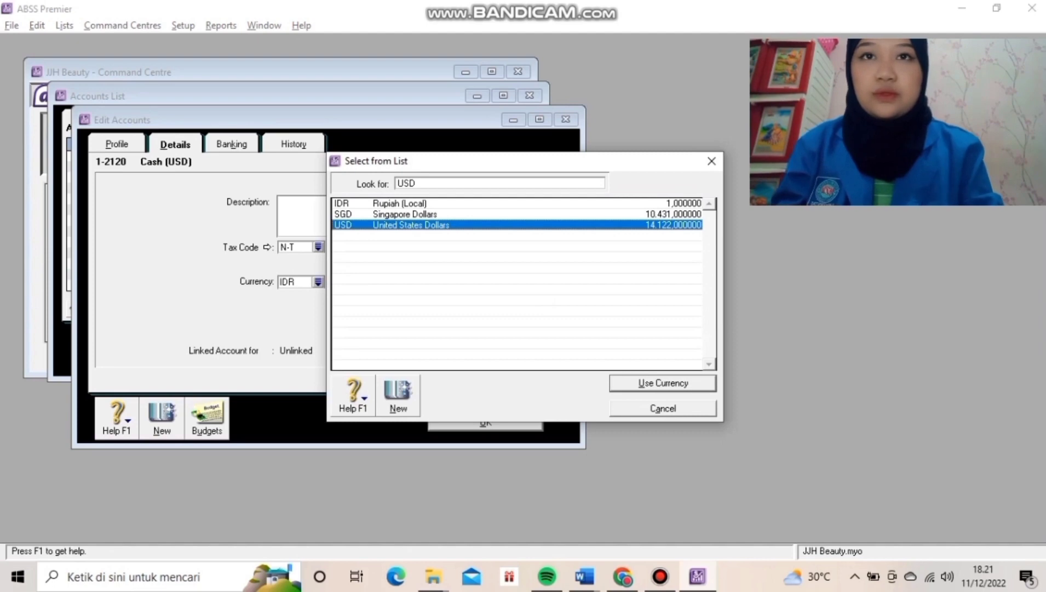
pyautogui.press('Return')
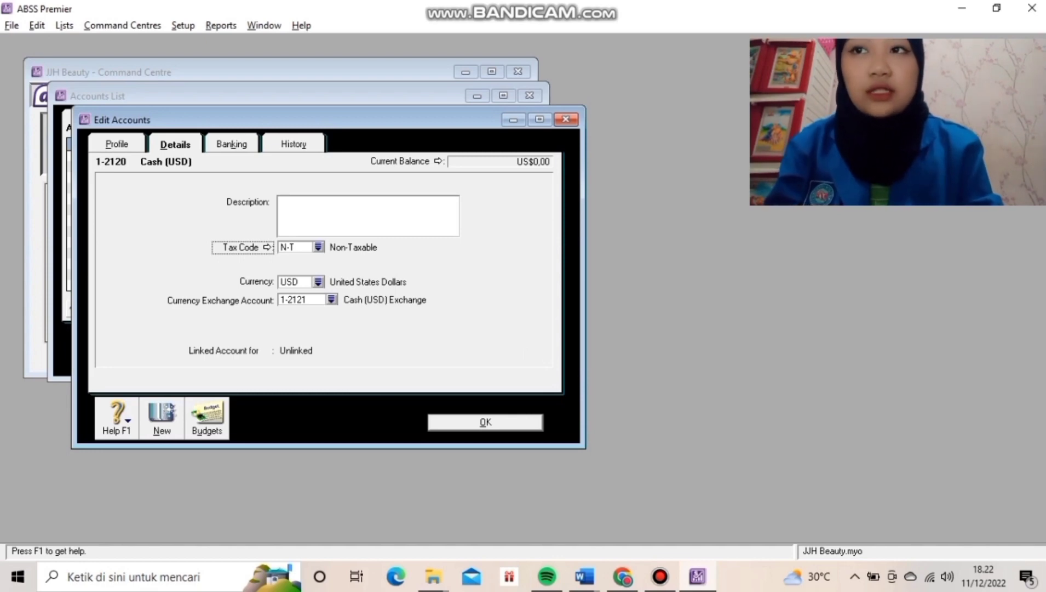
pyautogui.press('Return')
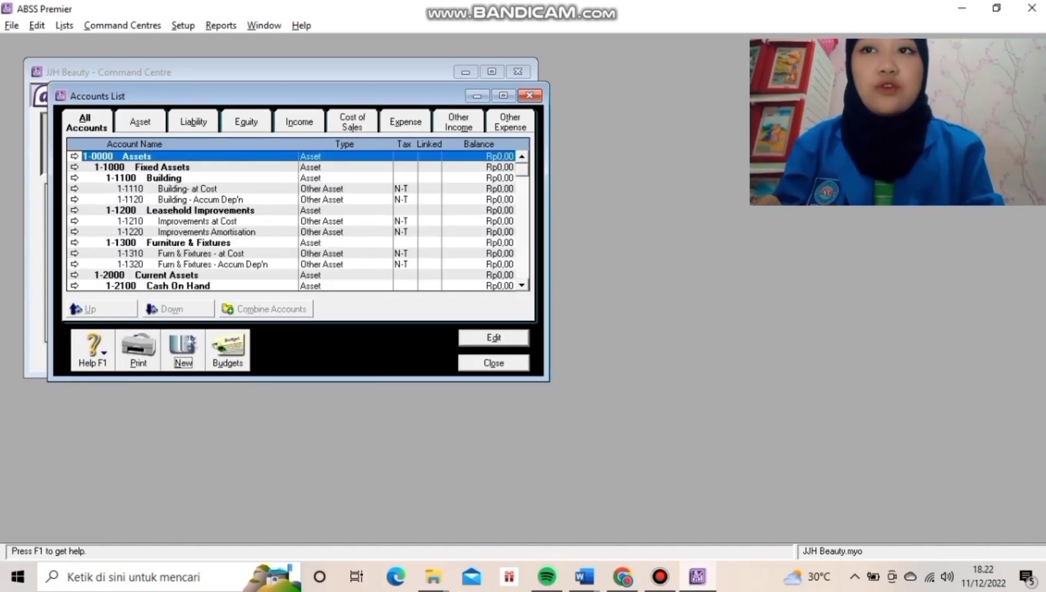
# Change 1-2121 Cash (USD) Exchange from Other Asset to a Bank account and save.
pyautogui.scroll(-5, 299, 220)
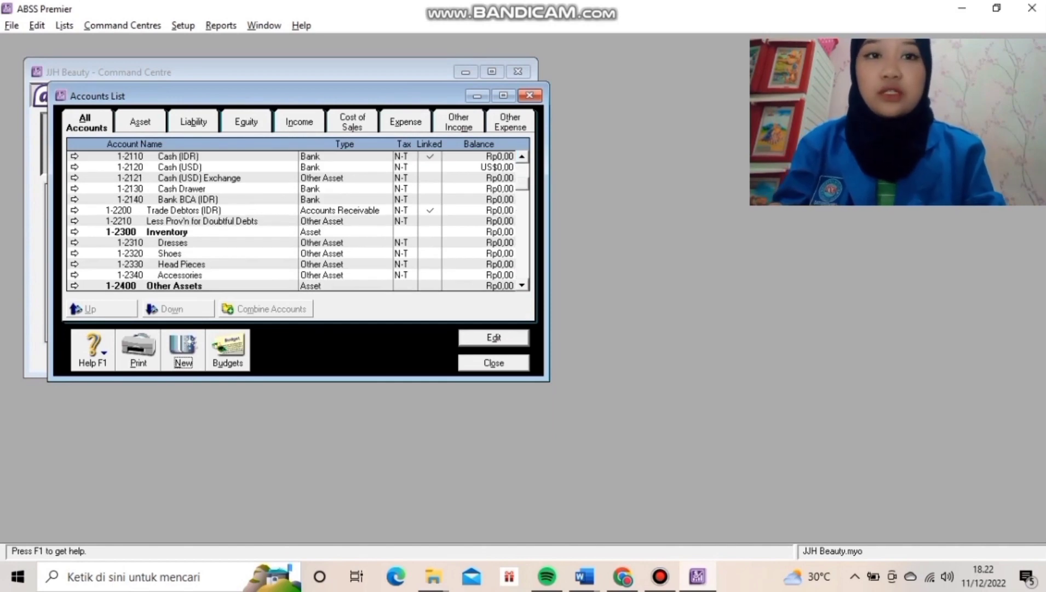
pyautogui.click(200, 178)
pyautogui.click(493, 337)
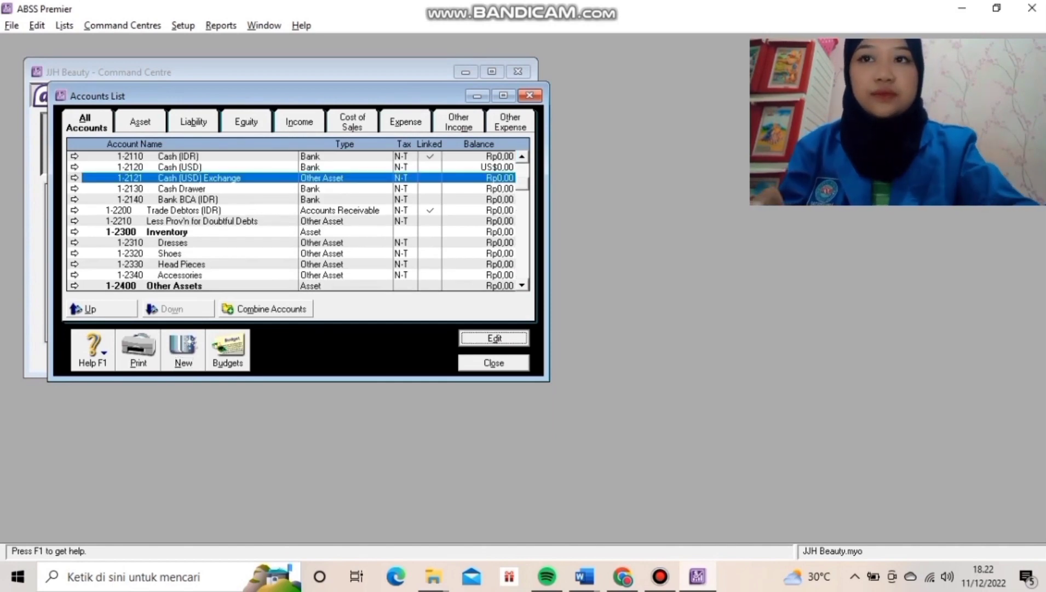
pyautogui.click(384, 239)
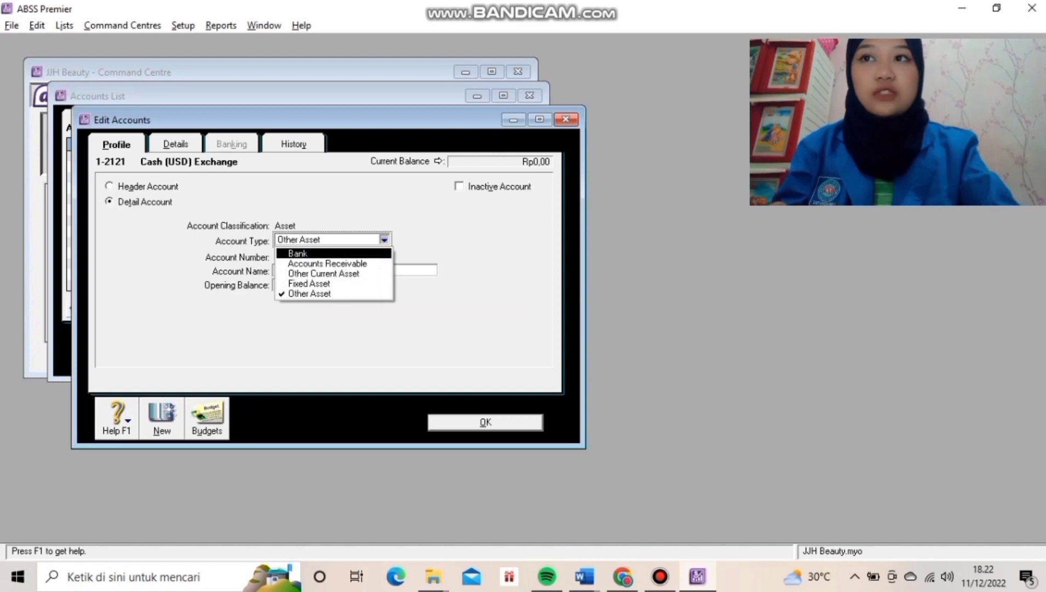
pyautogui.press('Return')
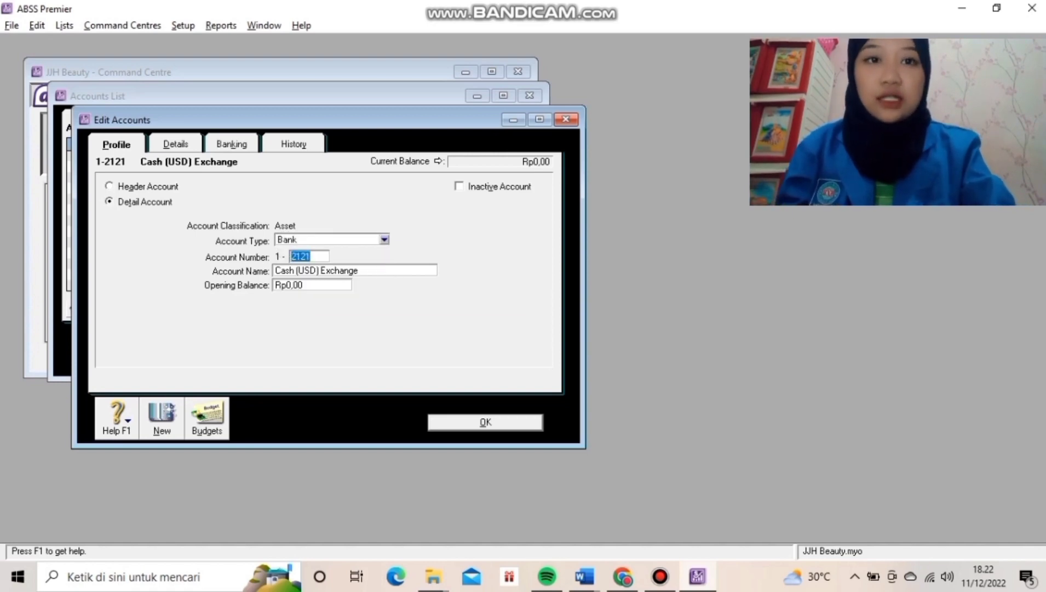
pyautogui.click(176, 144)
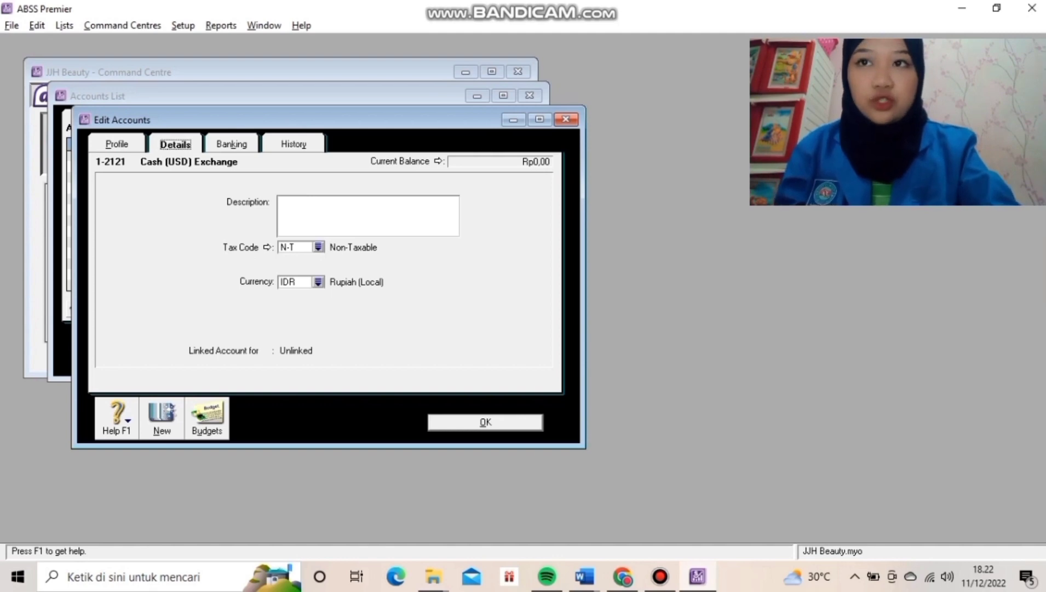
pyautogui.click(117, 144)
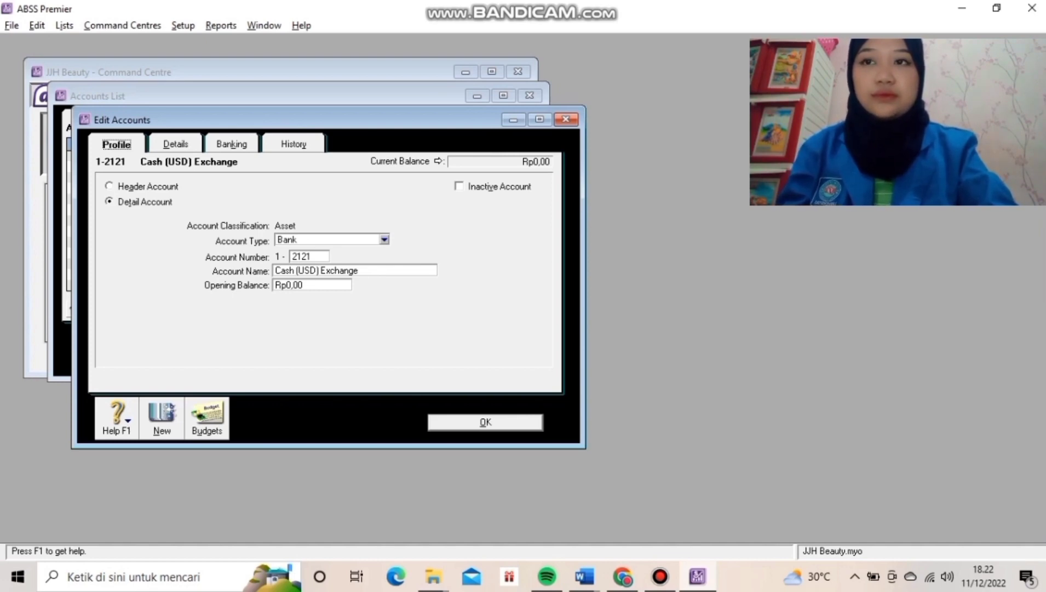
pyautogui.press('Return')
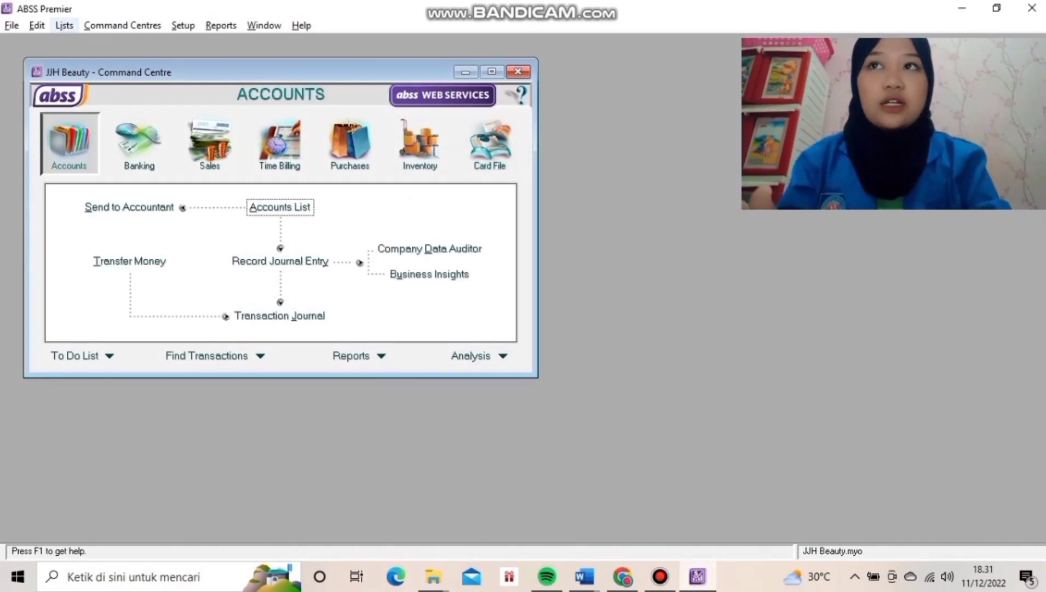
# Review the Rupiah currency's receivable and payable linked accounts, Trade Creditors (IDR) and Cash (IDR).
pyautogui.click(64, 26)
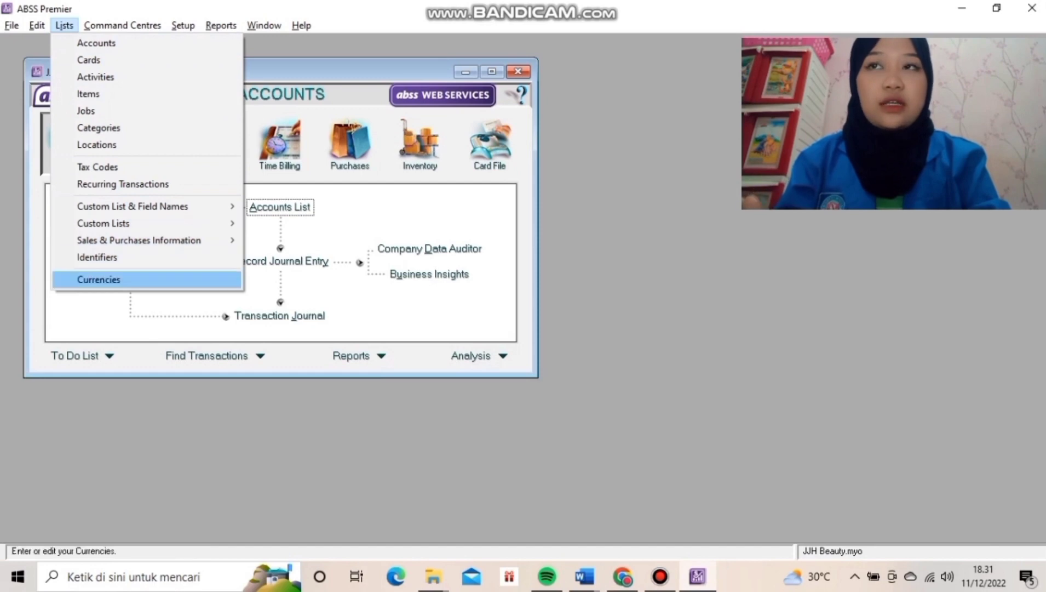
pyautogui.click(98, 279)
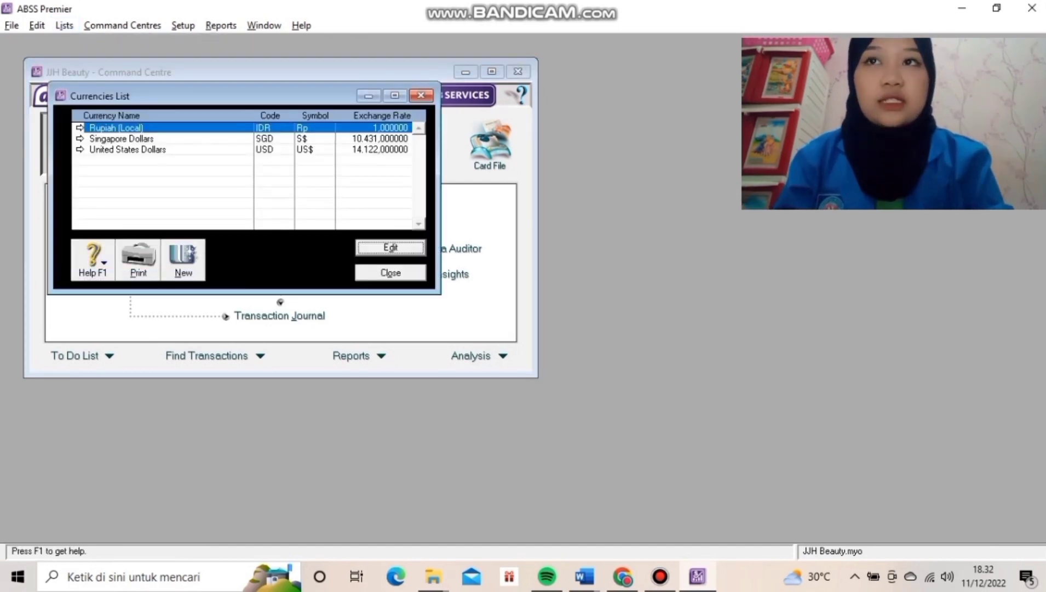
pyautogui.click(391, 247)
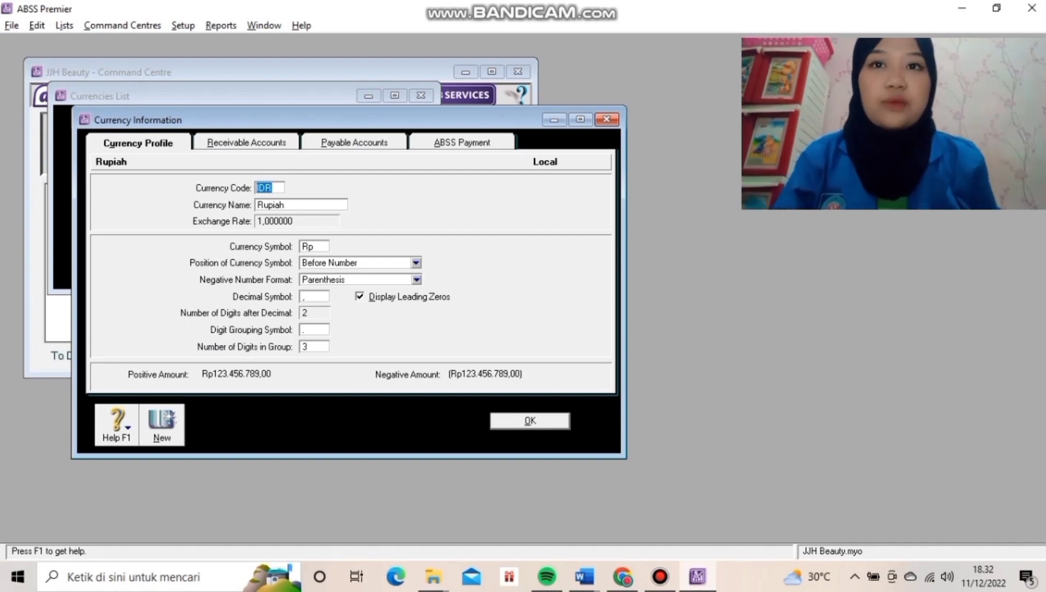
pyautogui.hotkey('ctrl', 'Tab')
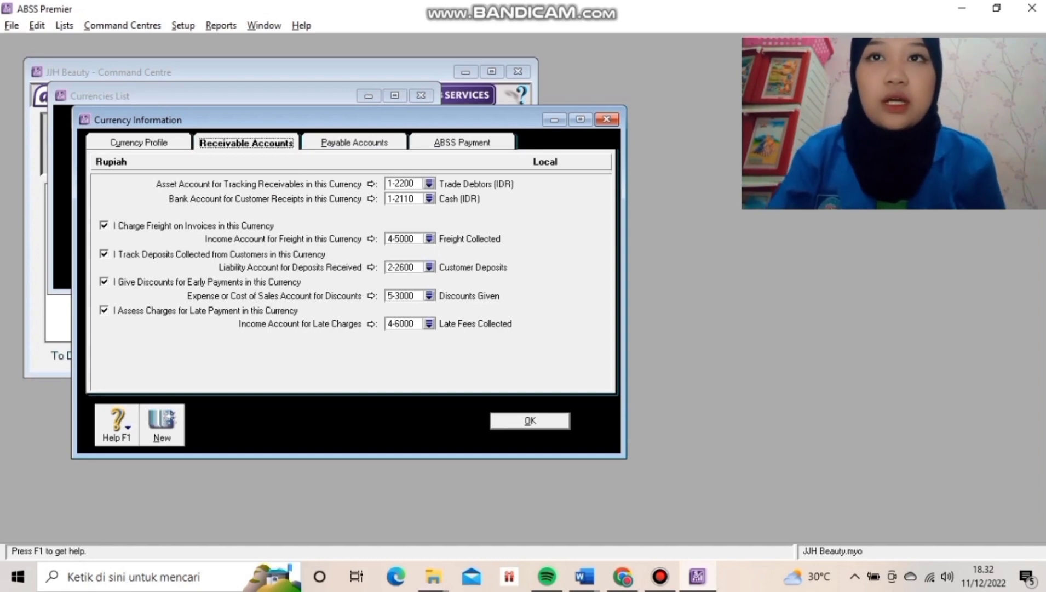
pyautogui.hotkey('ctrl', 'Tab')
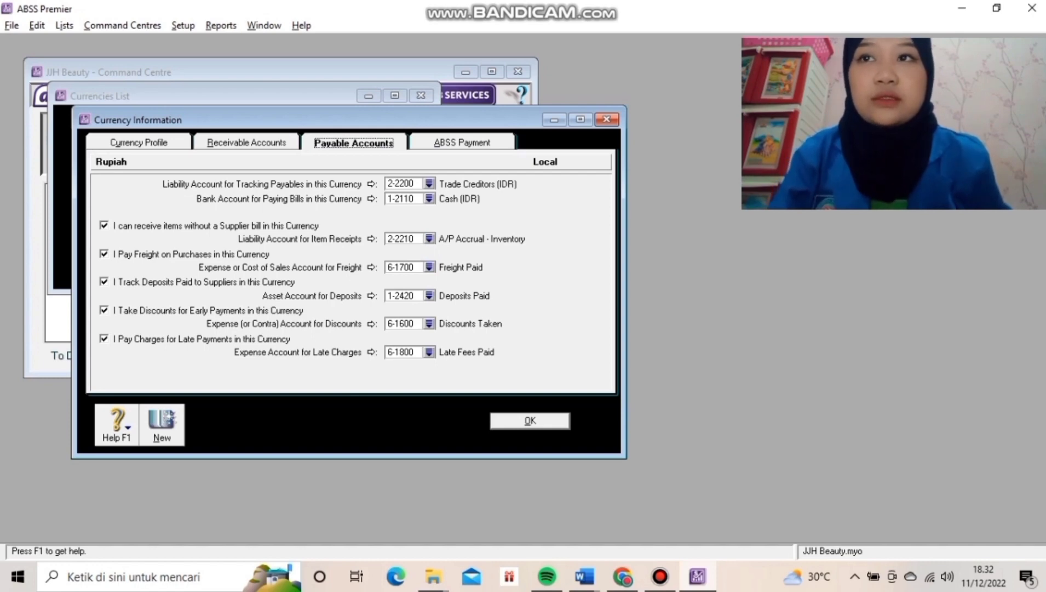
pyautogui.click(530, 420)
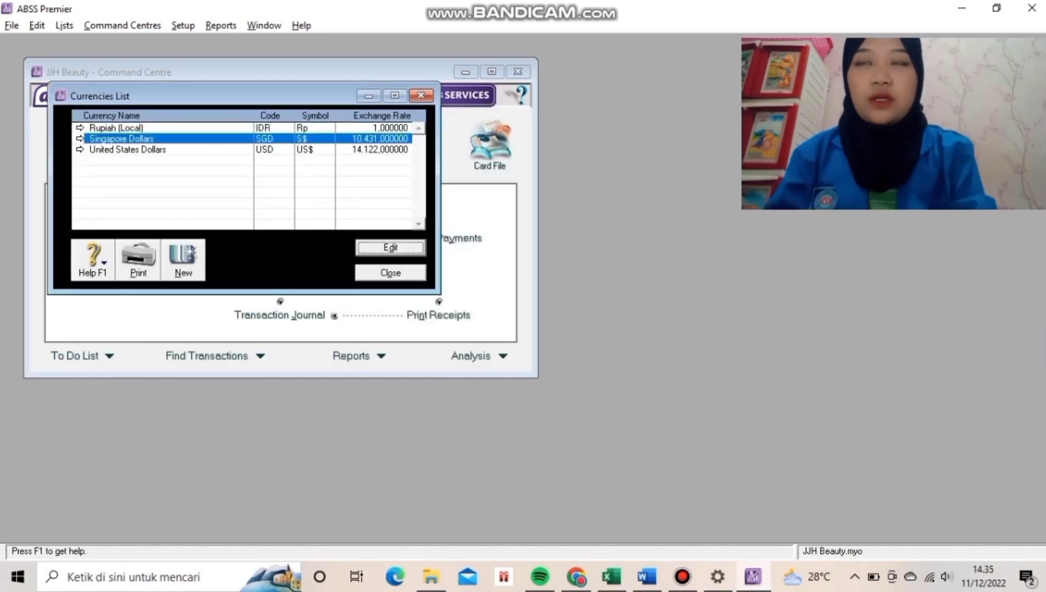
pyautogui.click(390, 247)
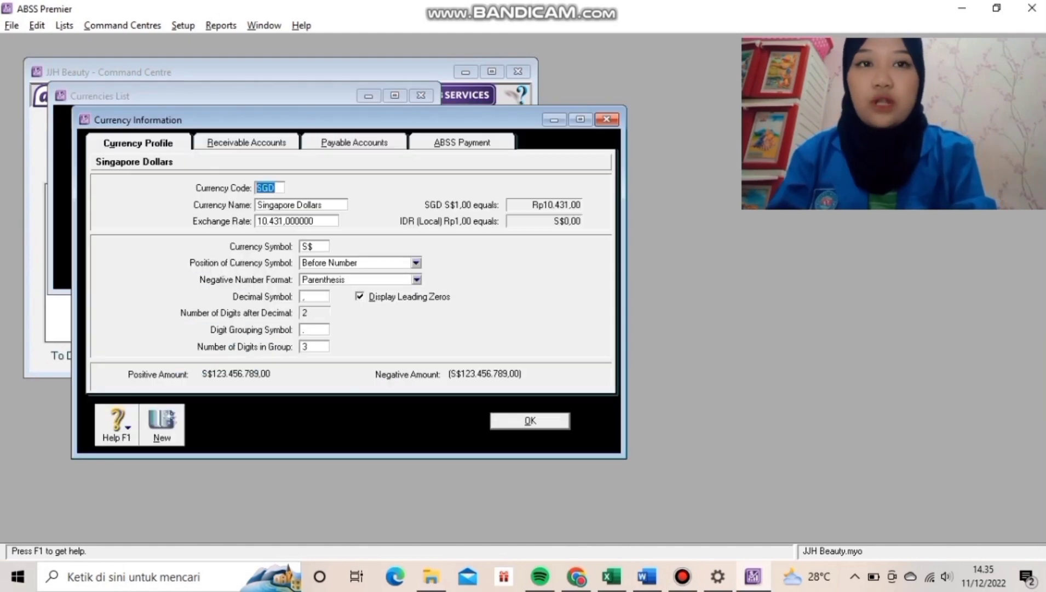
pyautogui.click(246, 142)
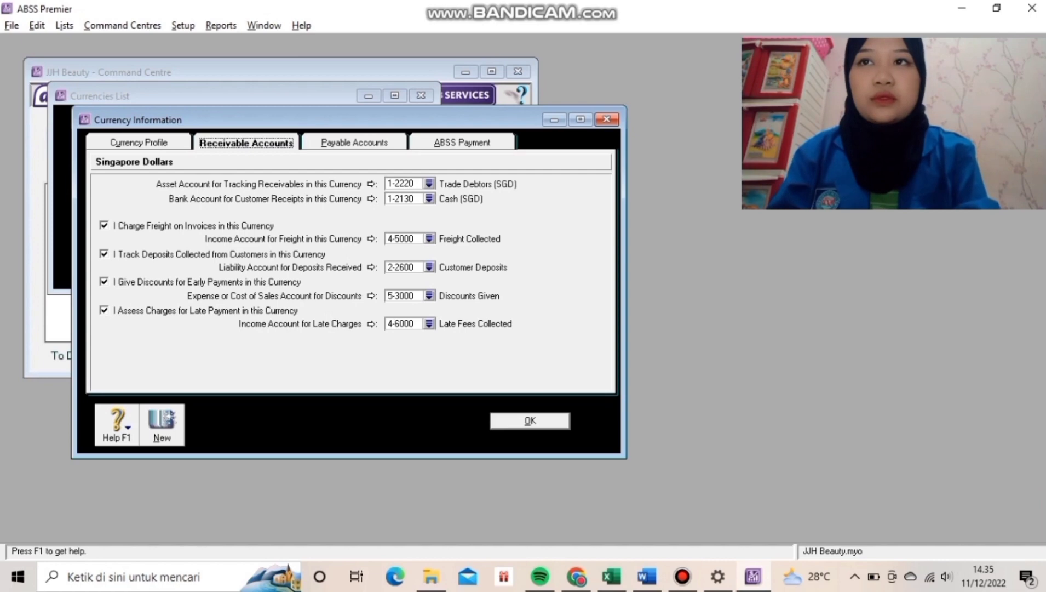
pyautogui.click(354, 143)
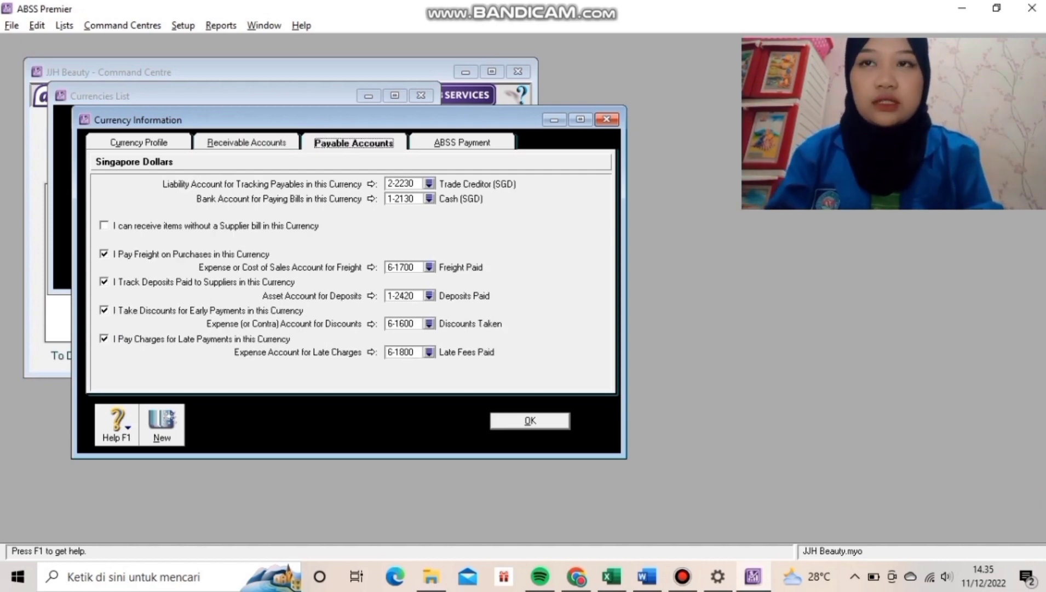
pyautogui.click(530, 421)
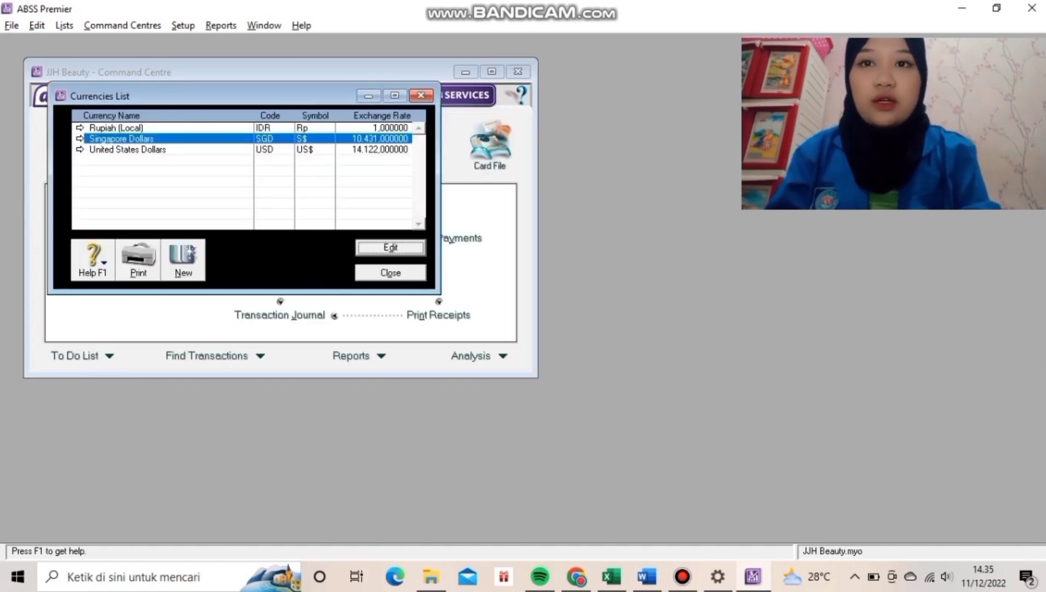
# Check the United States Dollars receivable and payable linked accounts, then close the Currencies List.
pyautogui.click(128, 149)
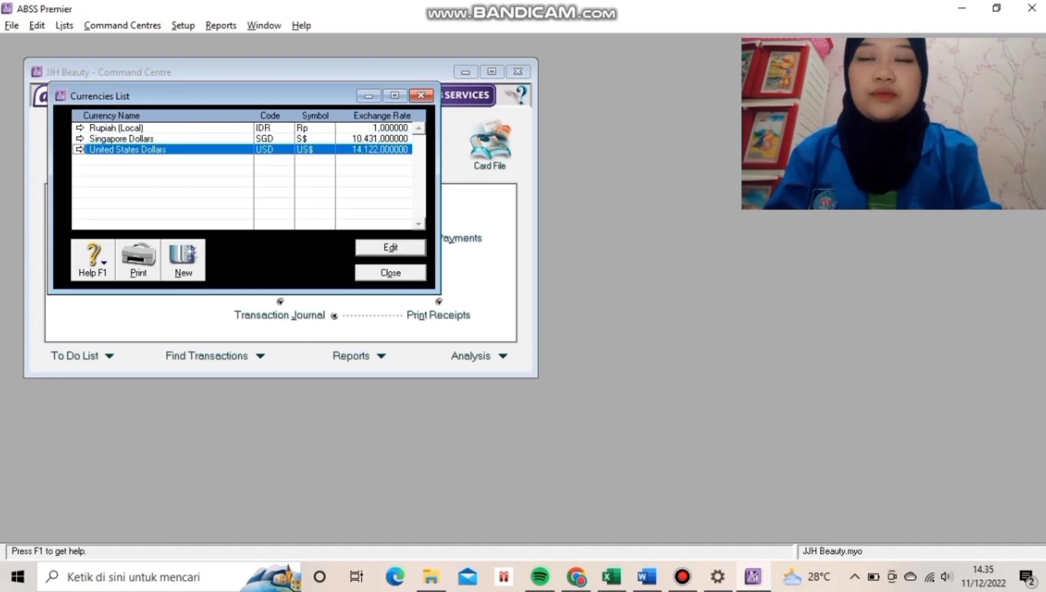
pyautogui.press('Return')
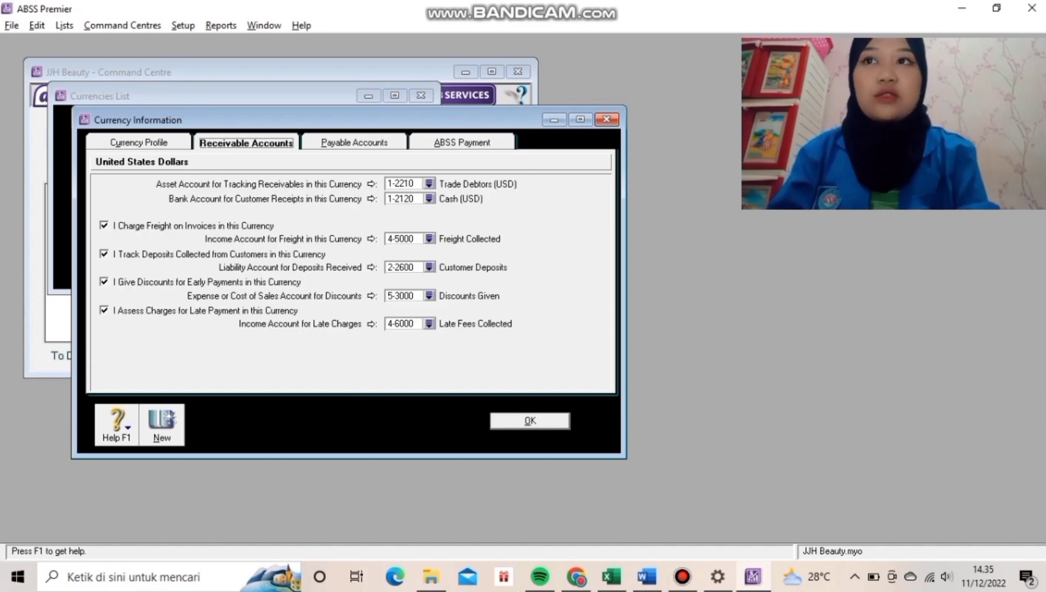
pyautogui.click(353, 143)
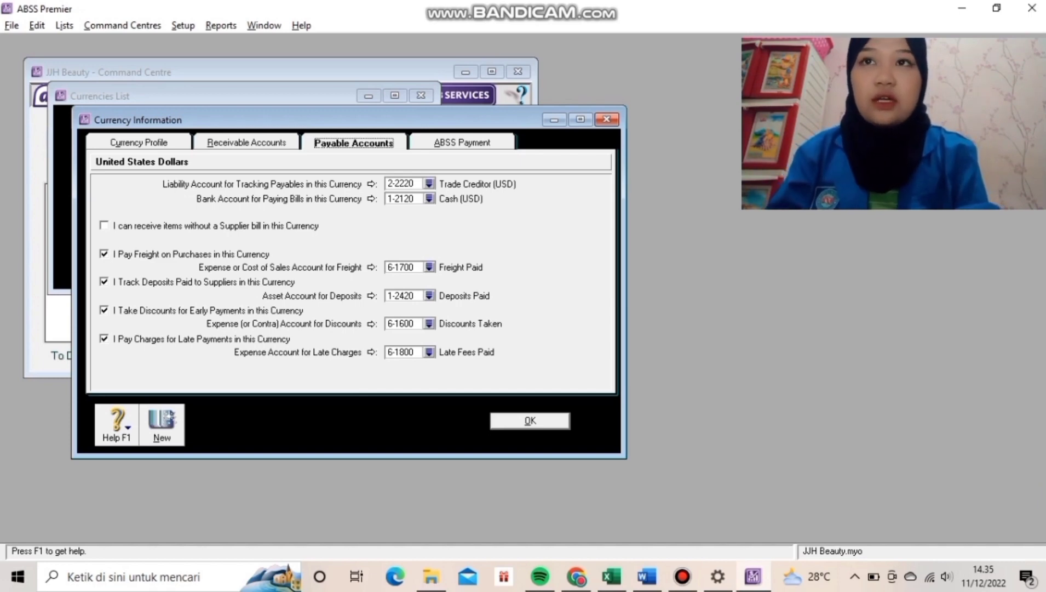
pyautogui.click(531, 420)
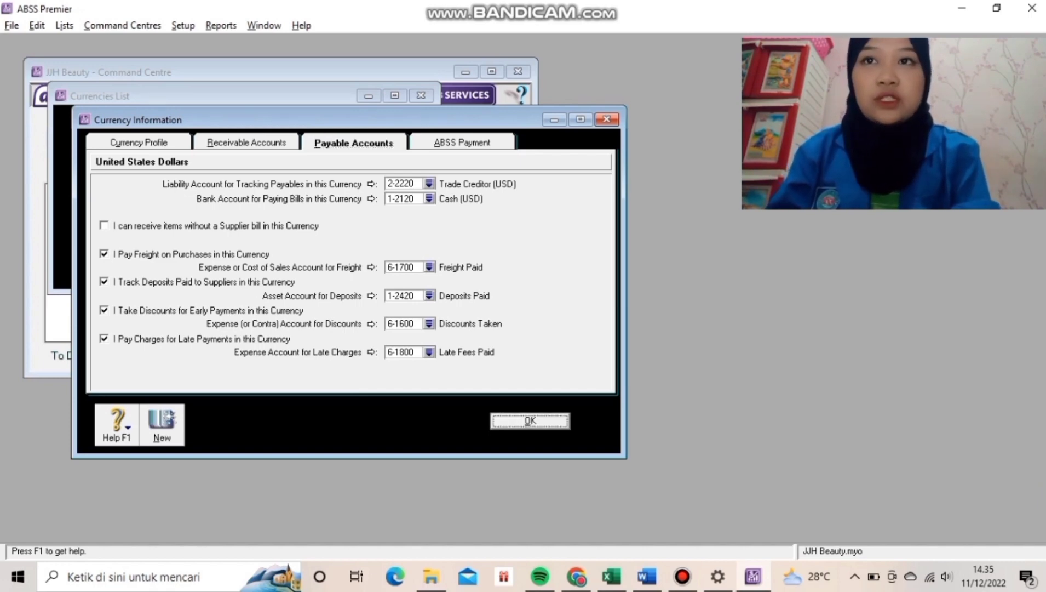
pyautogui.click(530, 421)
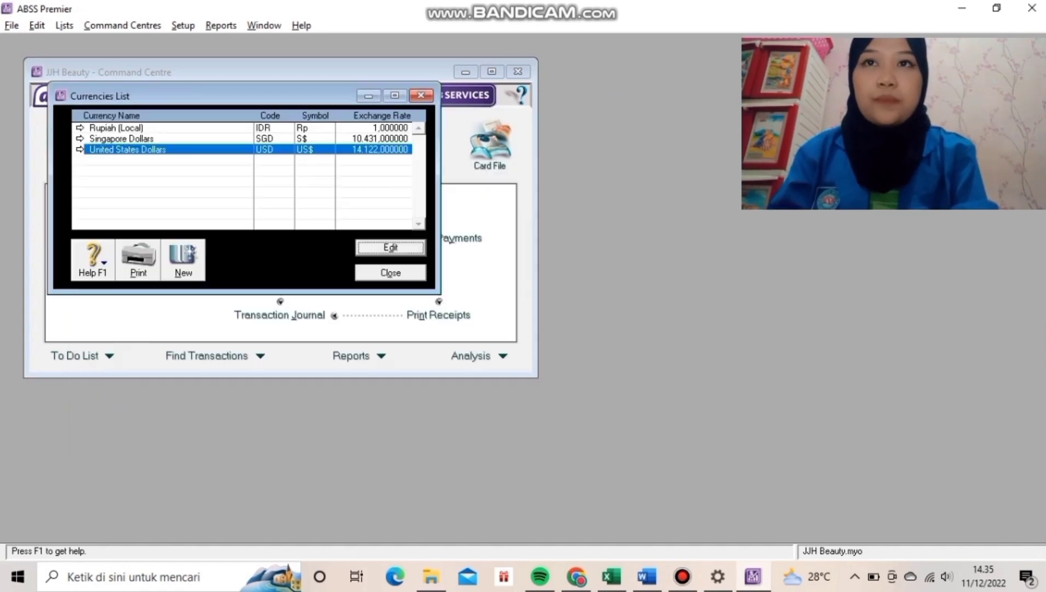
pyautogui.press('Escape')
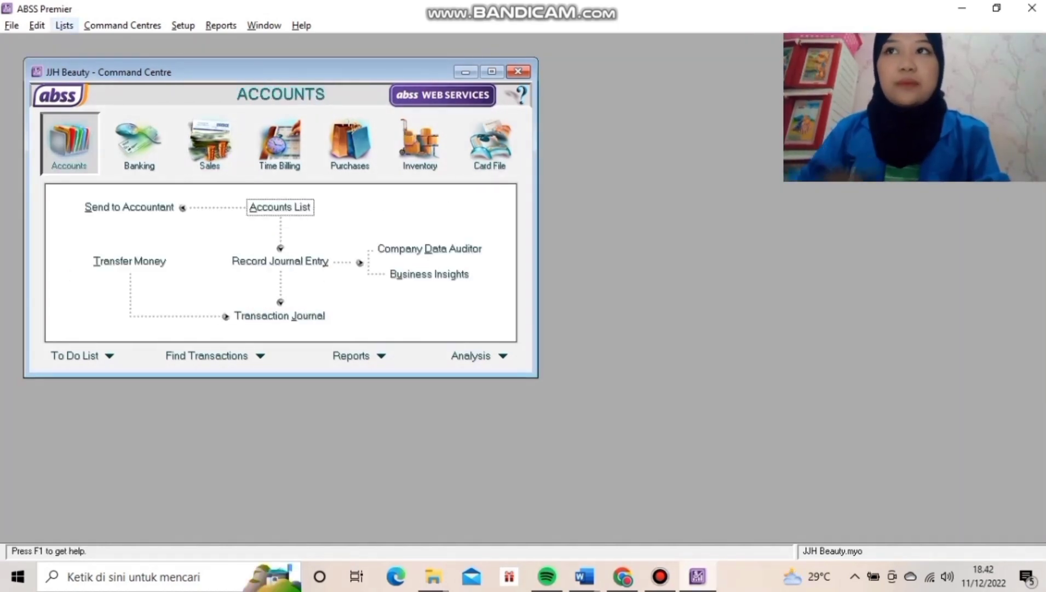
# Open the VAT tax code from the Tax Code List for editing.
pyautogui.click(64, 25)
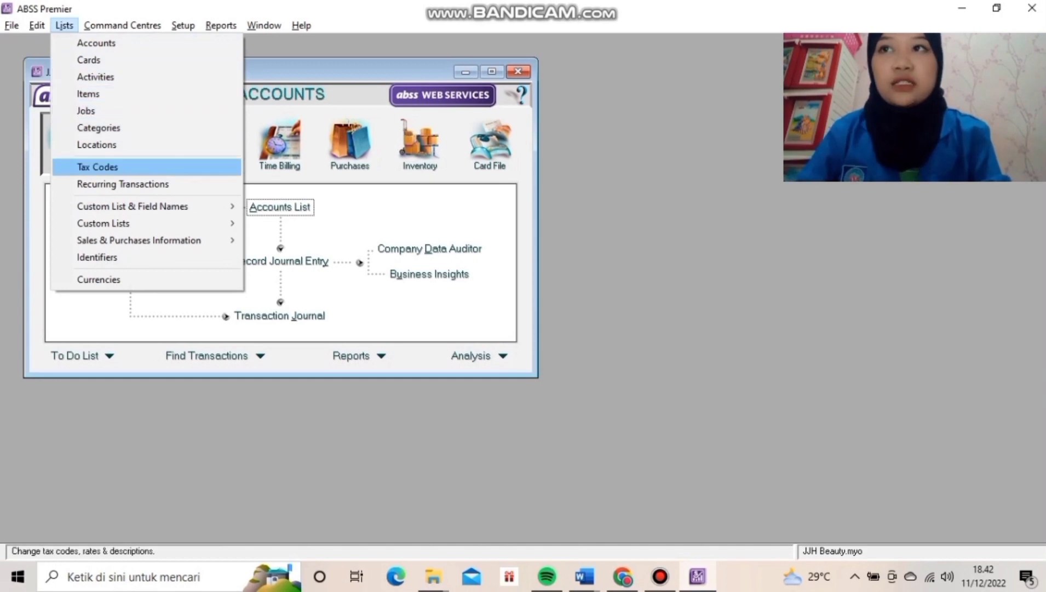
pyautogui.click(98, 167)
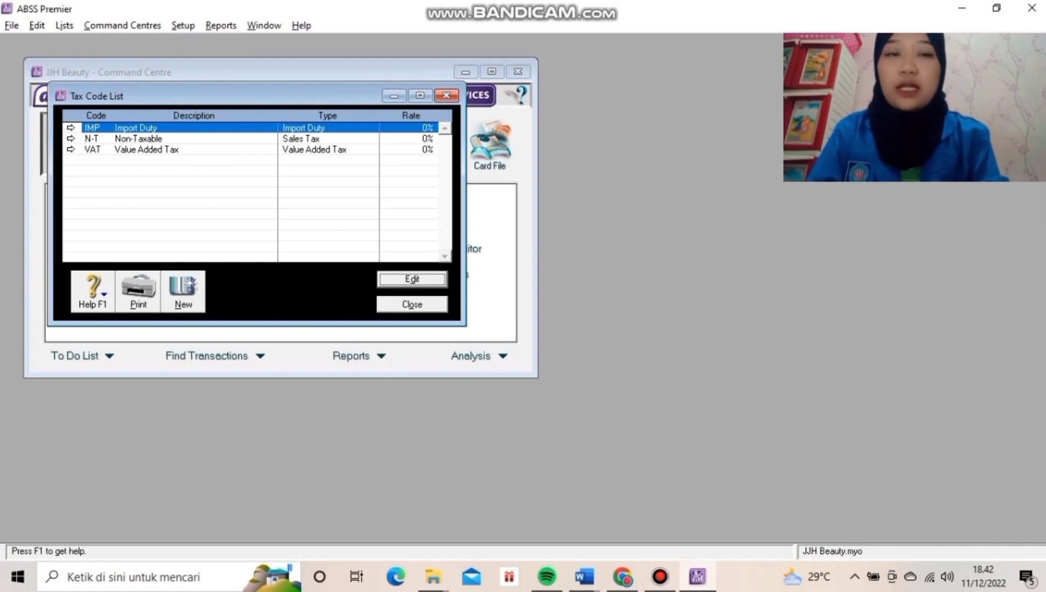
pyautogui.click(71, 149)
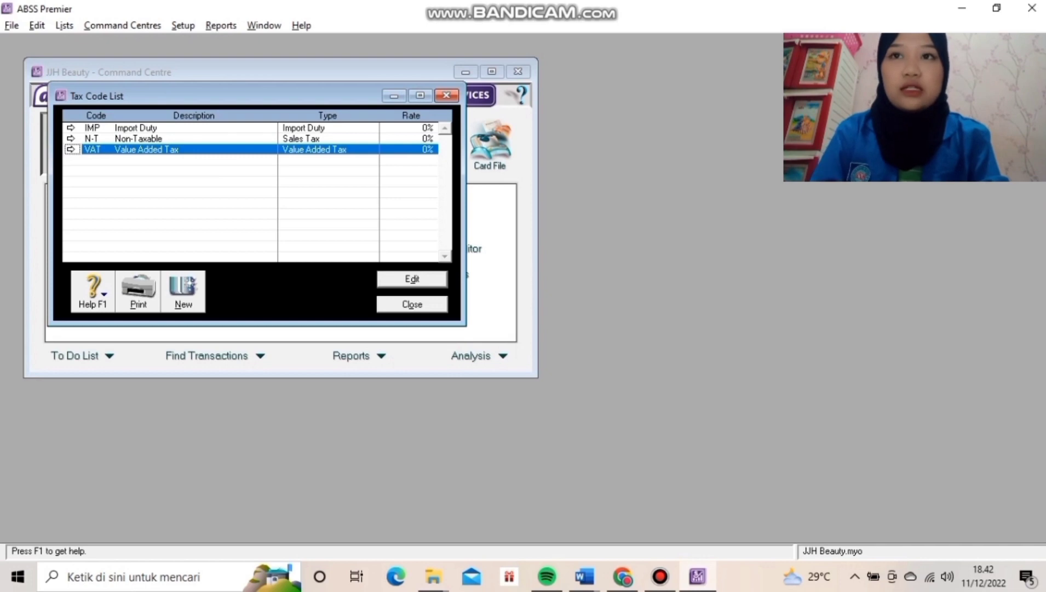
pyautogui.press('Return')
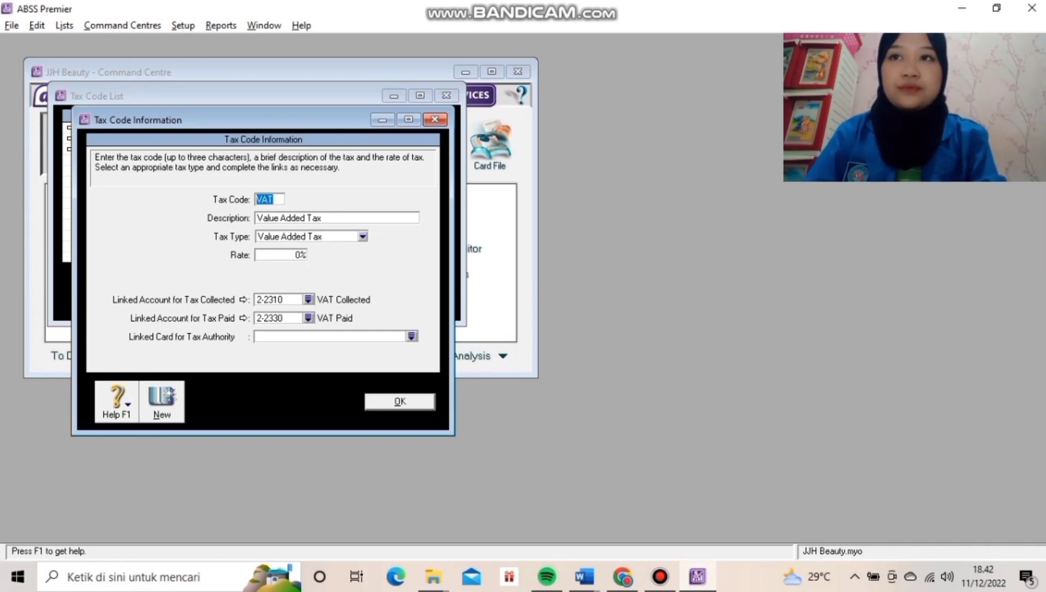
# Save it as code PPN, 'Pajak Pertambahan Nilai', with a 10% rate.
pyautogui.write('PPN')
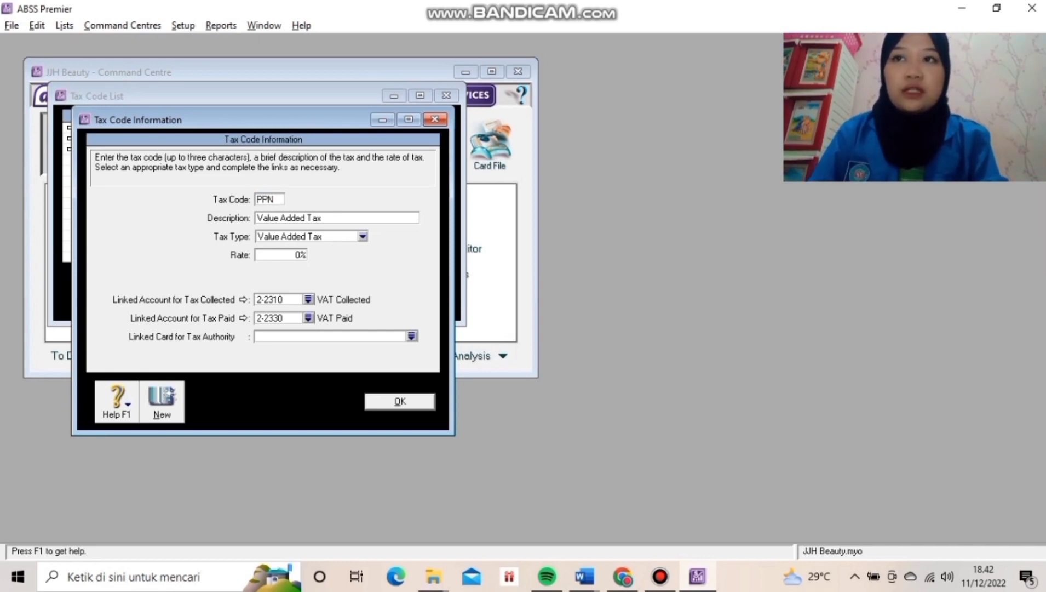
pyautogui.press('Tab')
pyautogui.write('Pajak ')
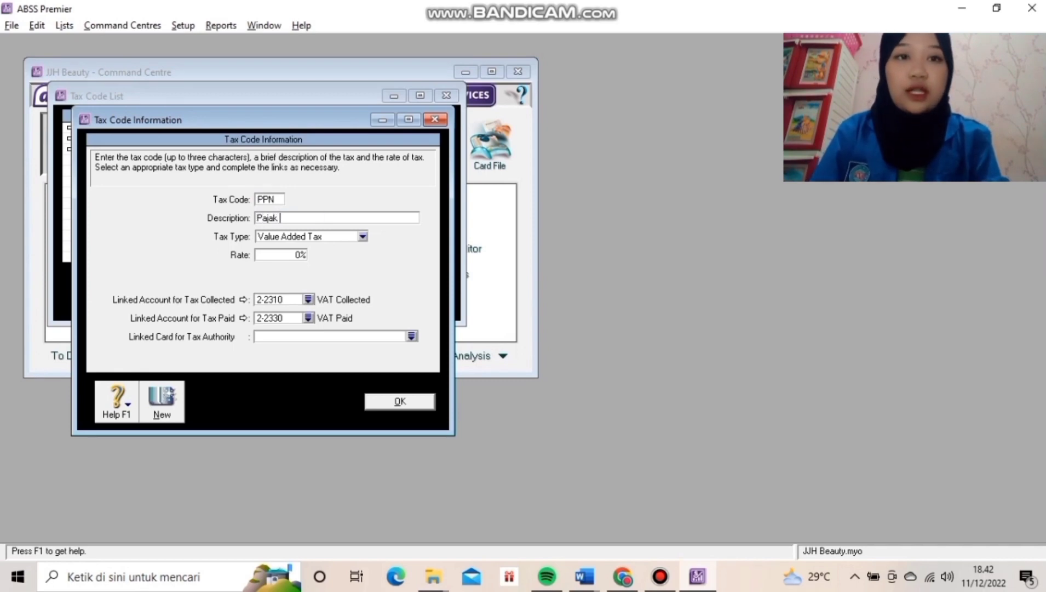
pyautogui.write('Pertam')
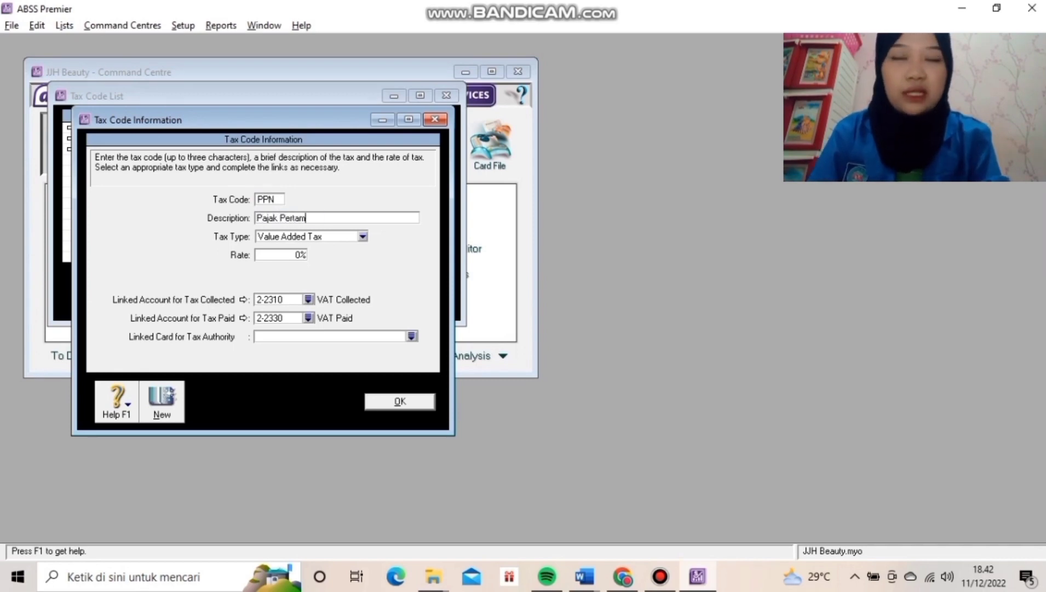
pyautogui.write('bahan Nilai')
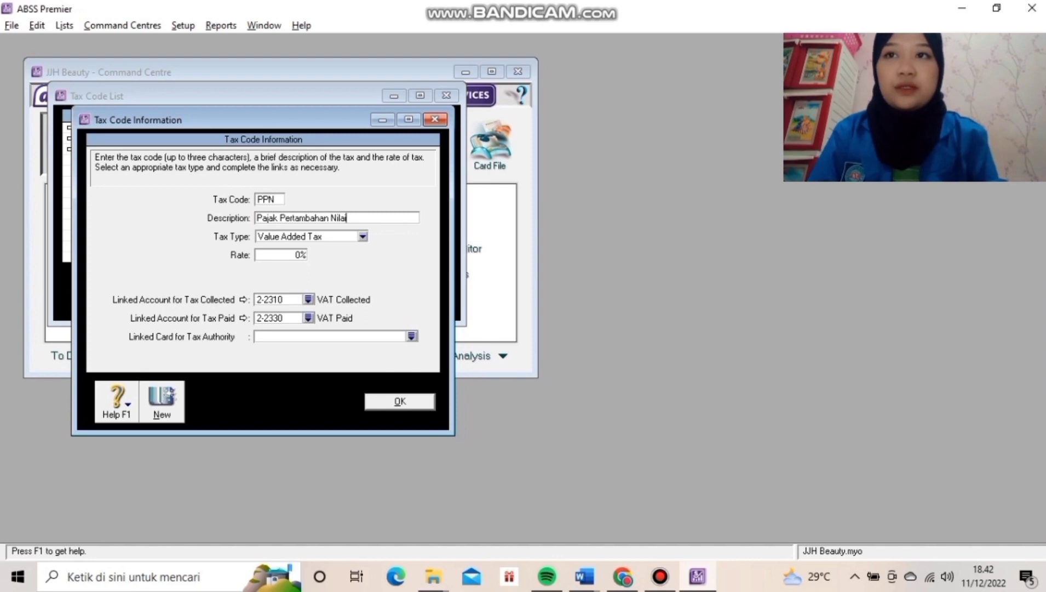
pyautogui.press('Tab')
pyautogui.press('Left')
pyautogui.write('1')
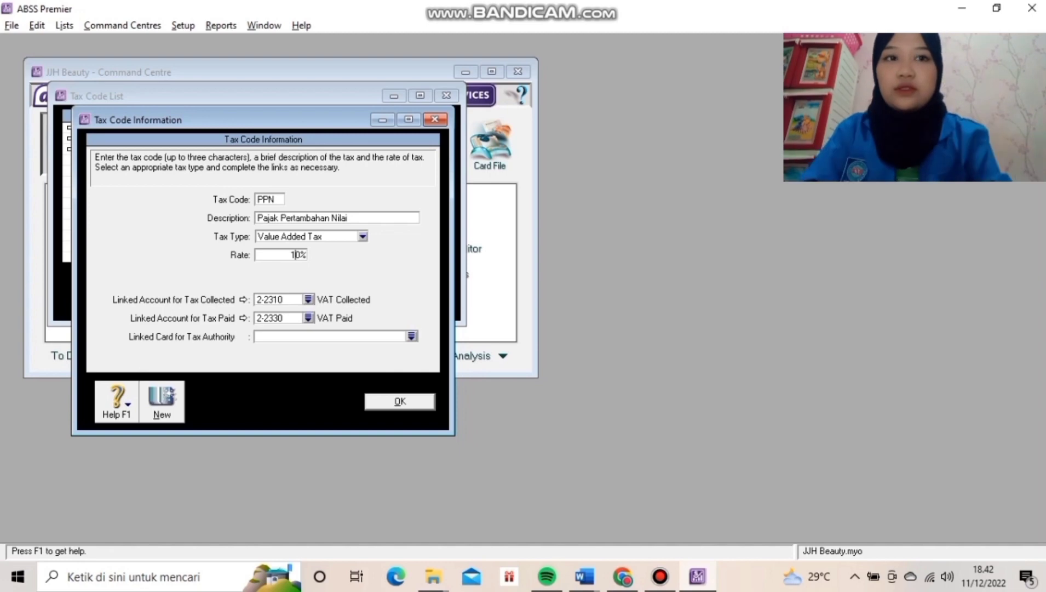
pyautogui.press('Return')
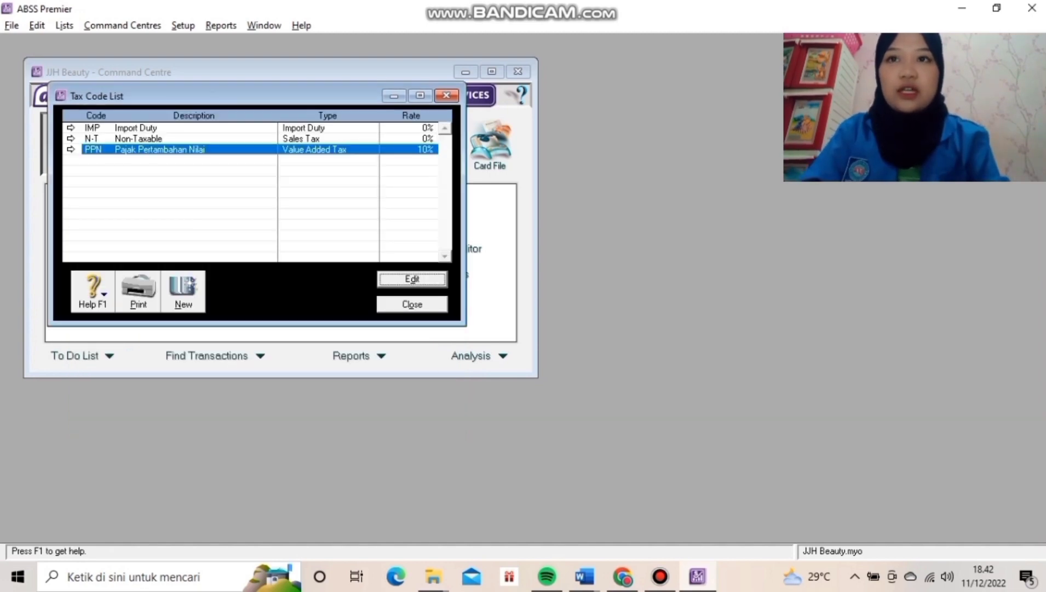
# Close the Tax Code List and start a new job in the Jobs List.
pyautogui.click(412, 304)
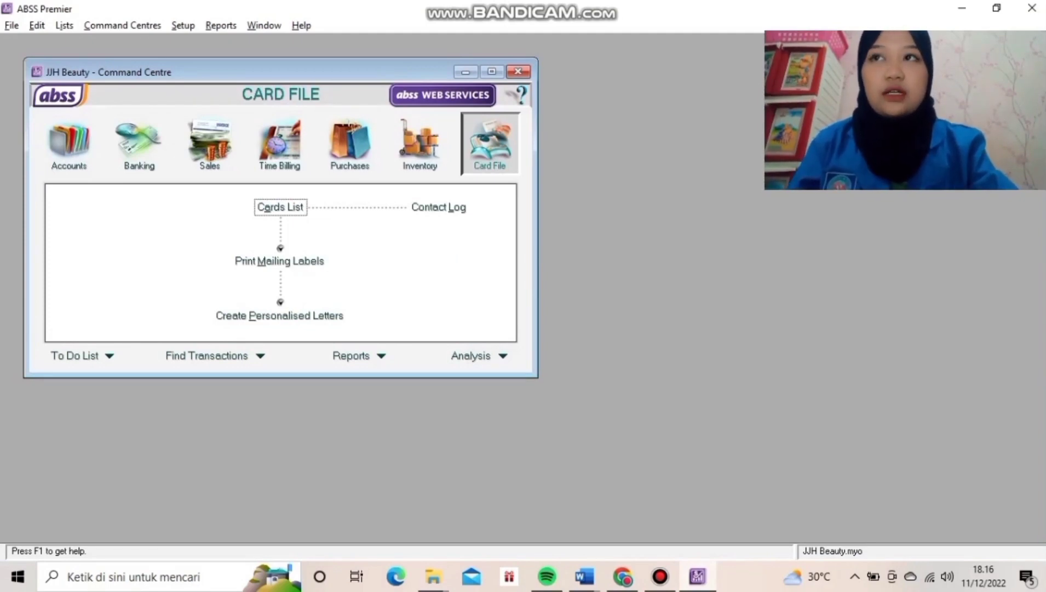
pyautogui.click(64, 25)
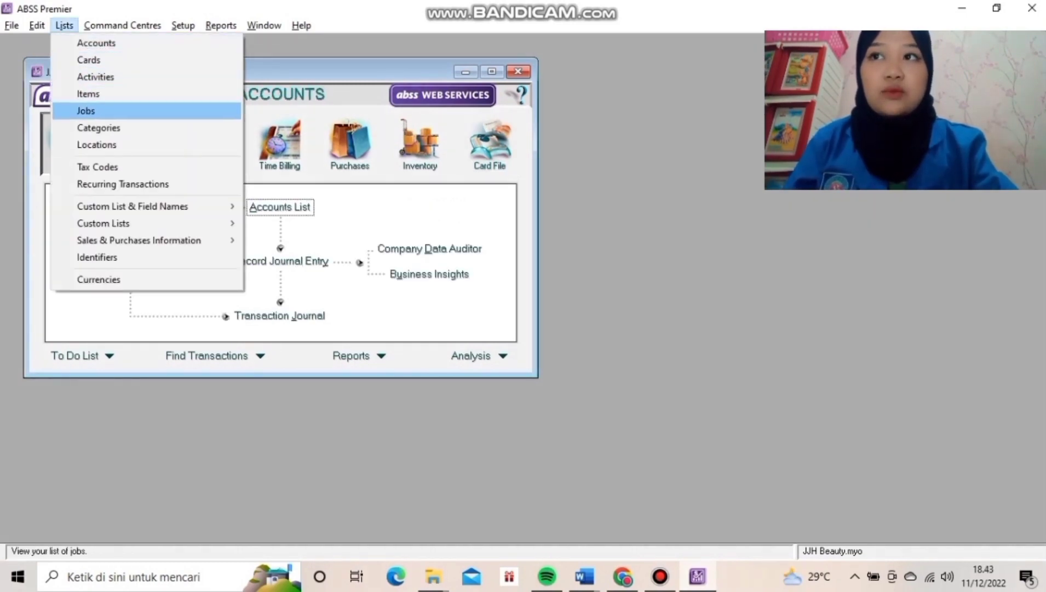
pyautogui.click(86, 110)
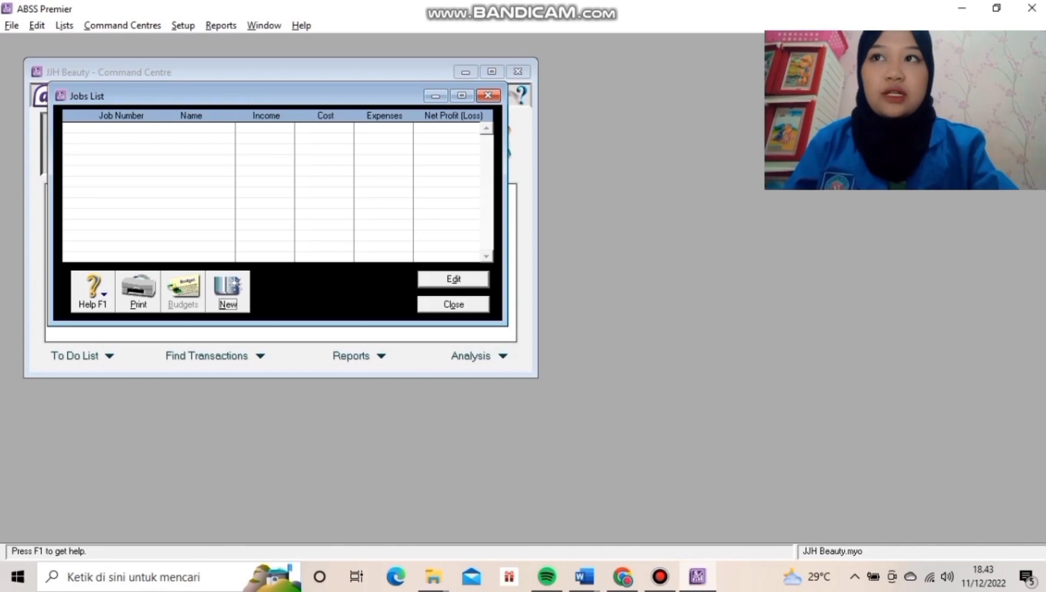
pyautogui.click(228, 292)
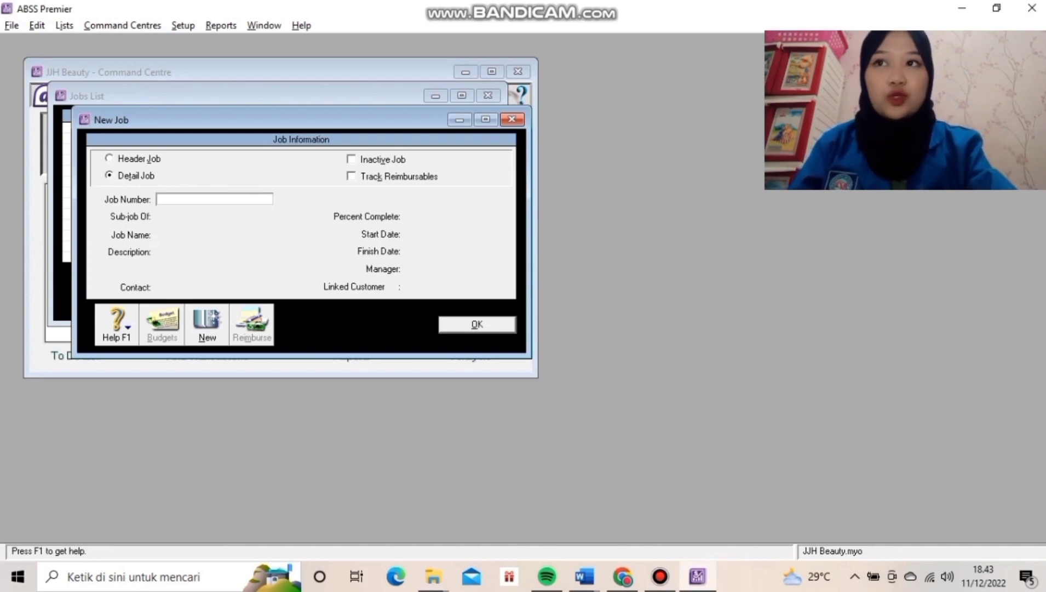
# Save job number J with the name Jasa.
pyautogui.write('J')
pyautogui.press('Tab')
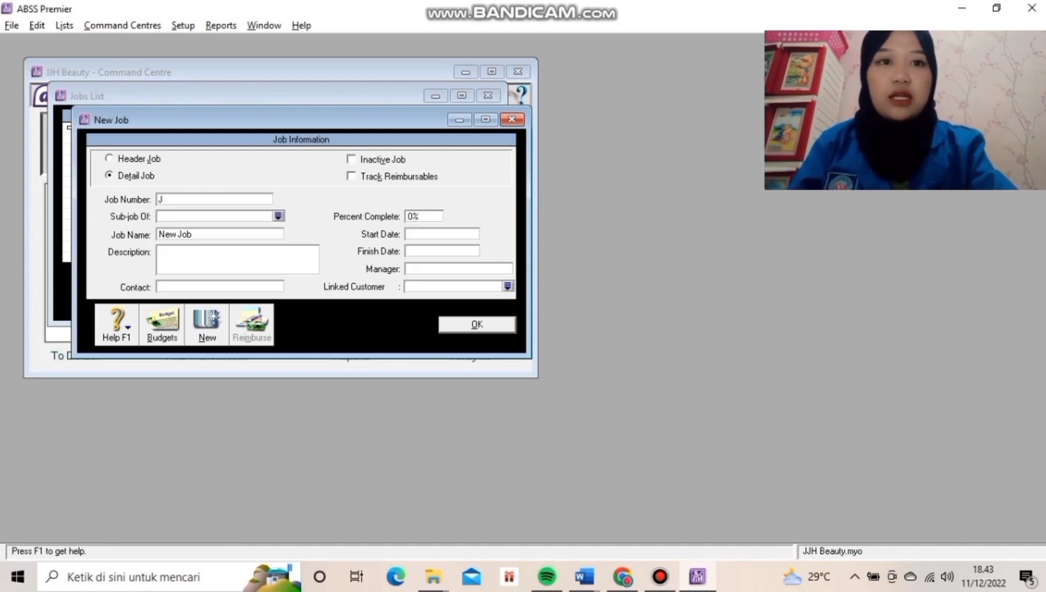
pyautogui.press('Tab')
pyautogui.write('Jasa')
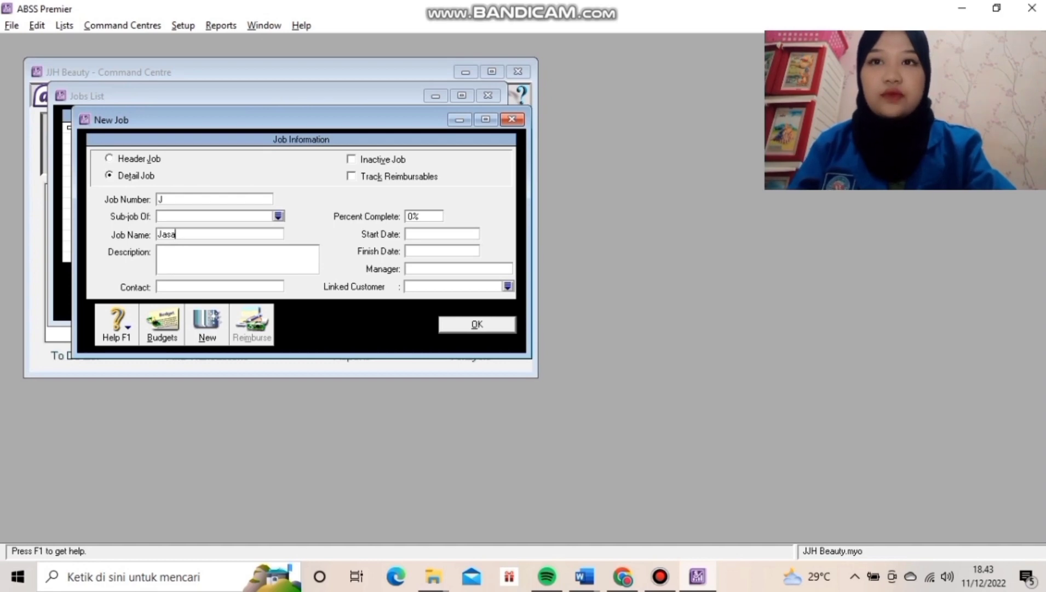
pyautogui.press('Return')
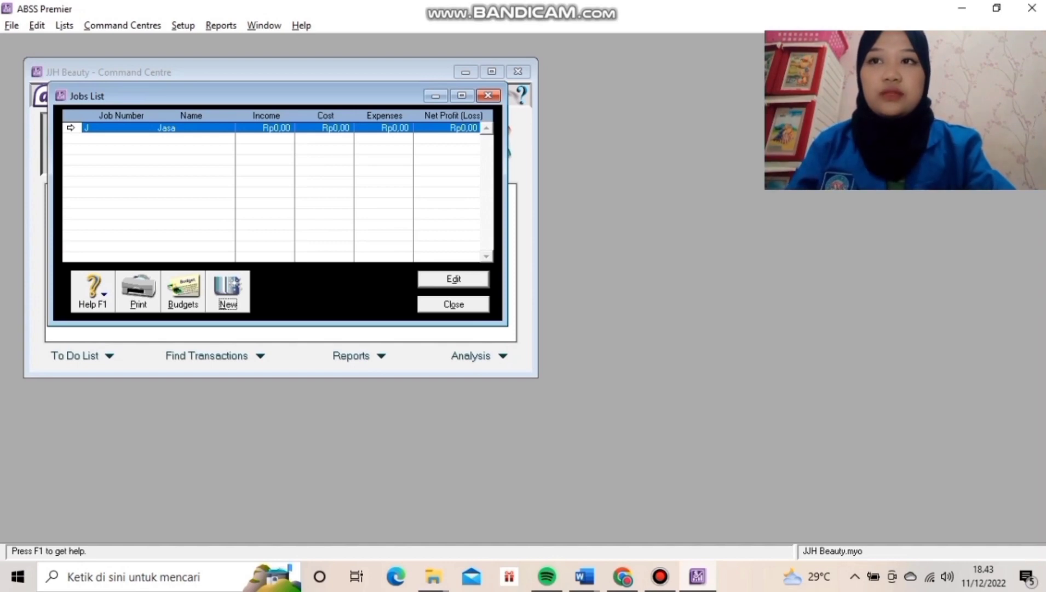
pyautogui.press('Return')
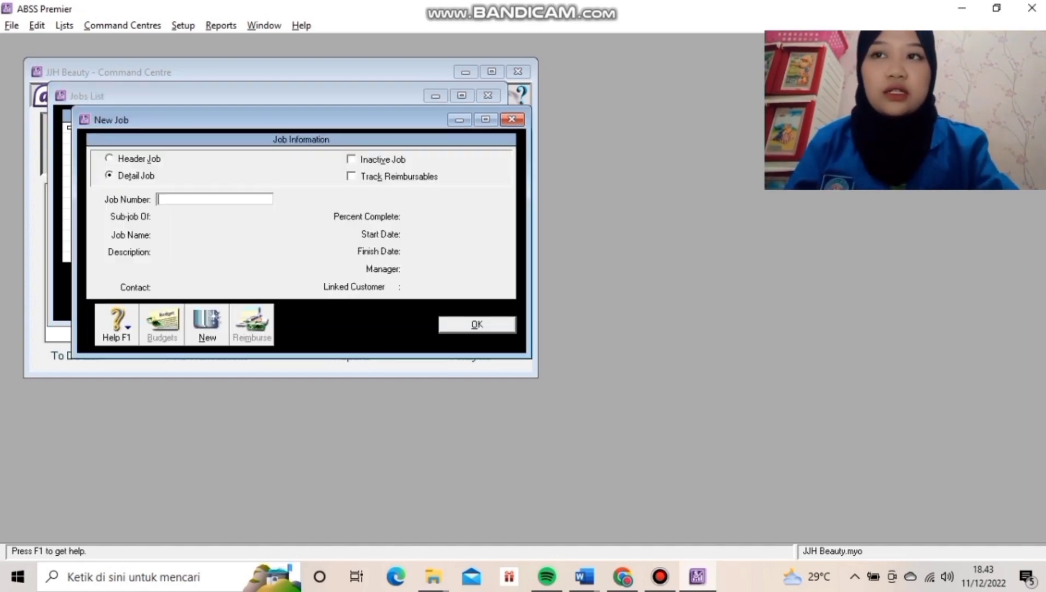
# Save job number P named Produk, then close the Jobs List.
pyautogui.write('p')
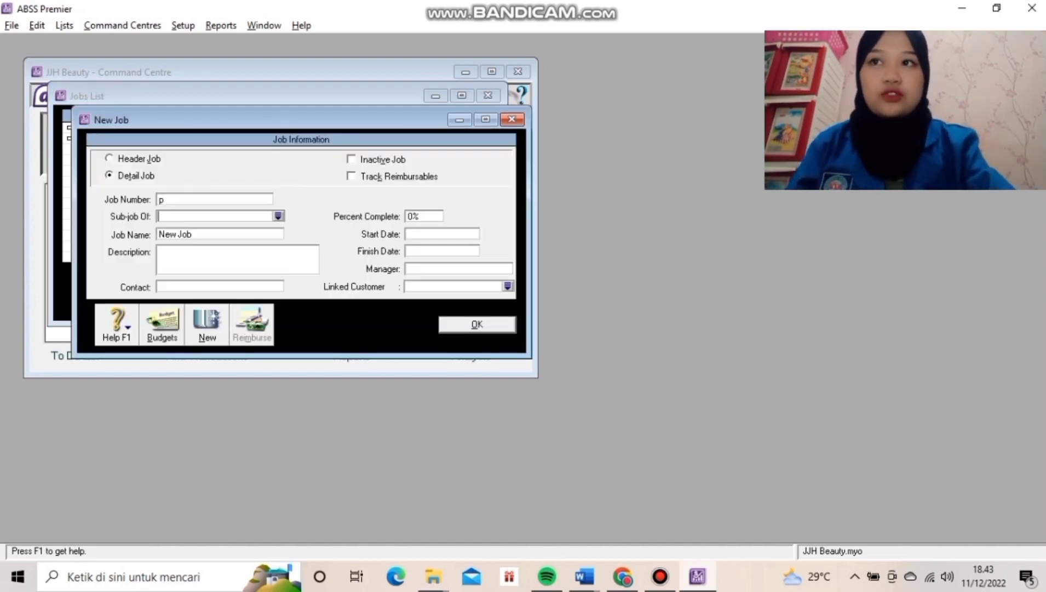
pyautogui.hotkey('shift', 'Tab')
pyautogui.write('P')
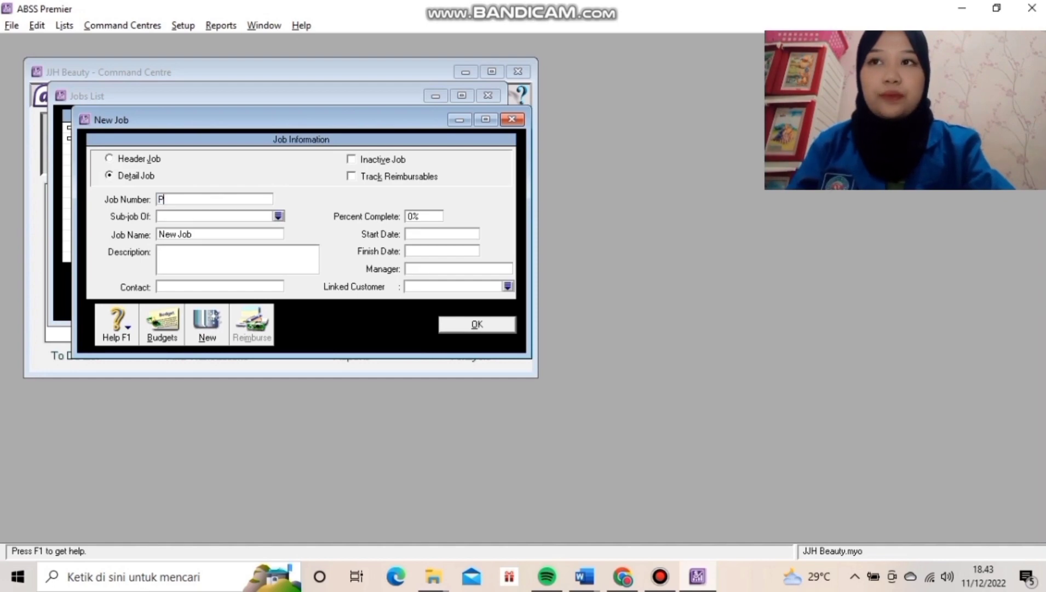
pyautogui.press('Tab')
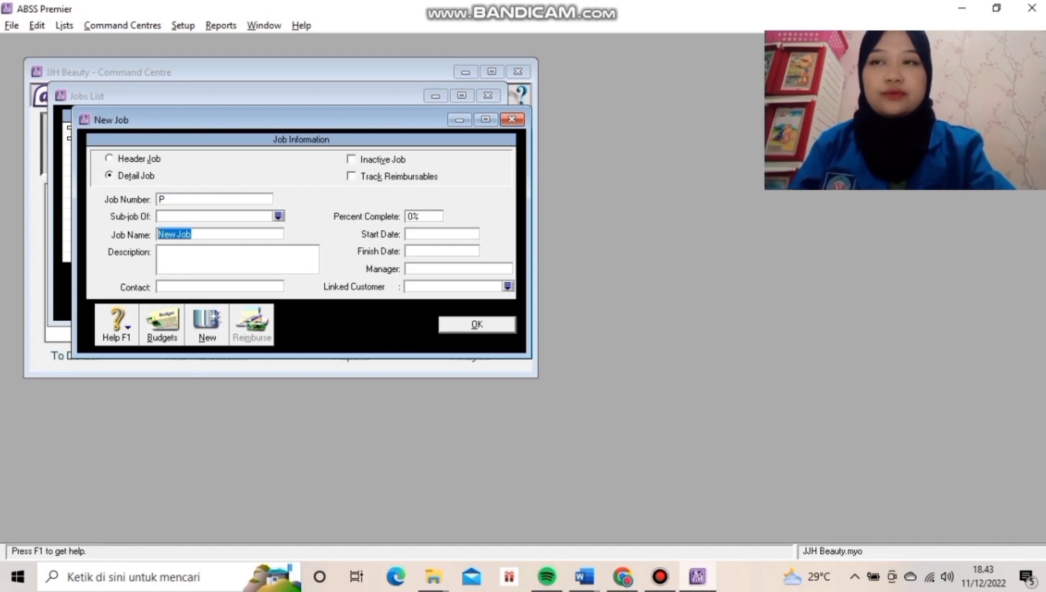
pyautogui.write('Produk')
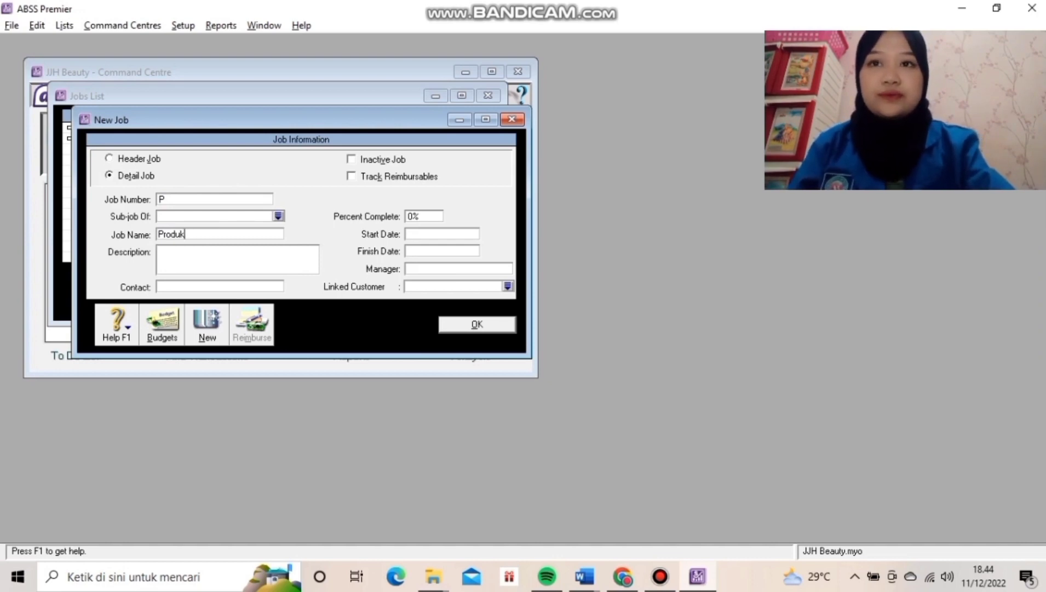
pyautogui.press('Return')
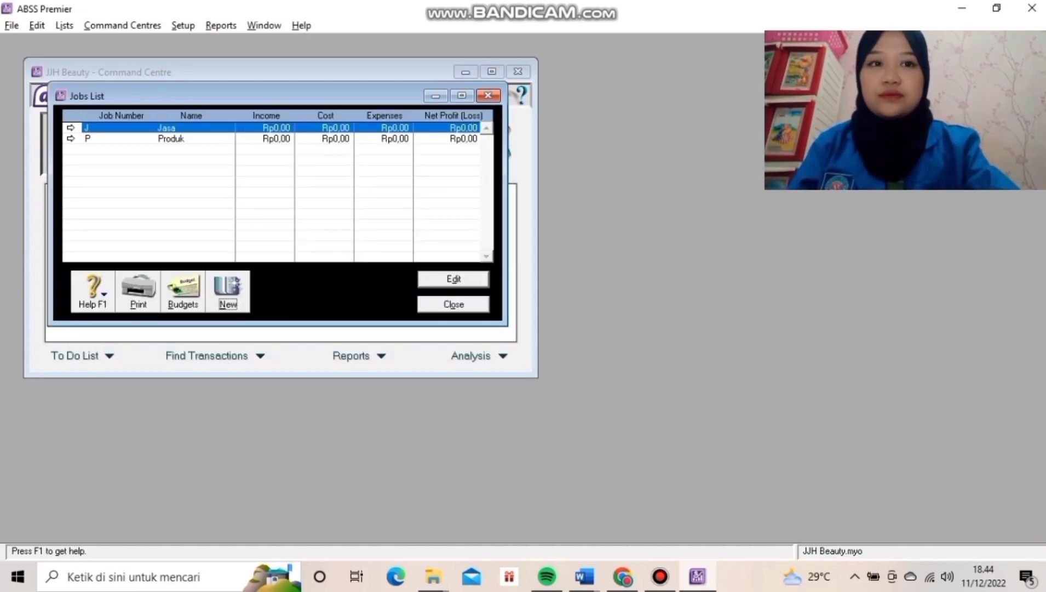
pyautogui.press('Escape')
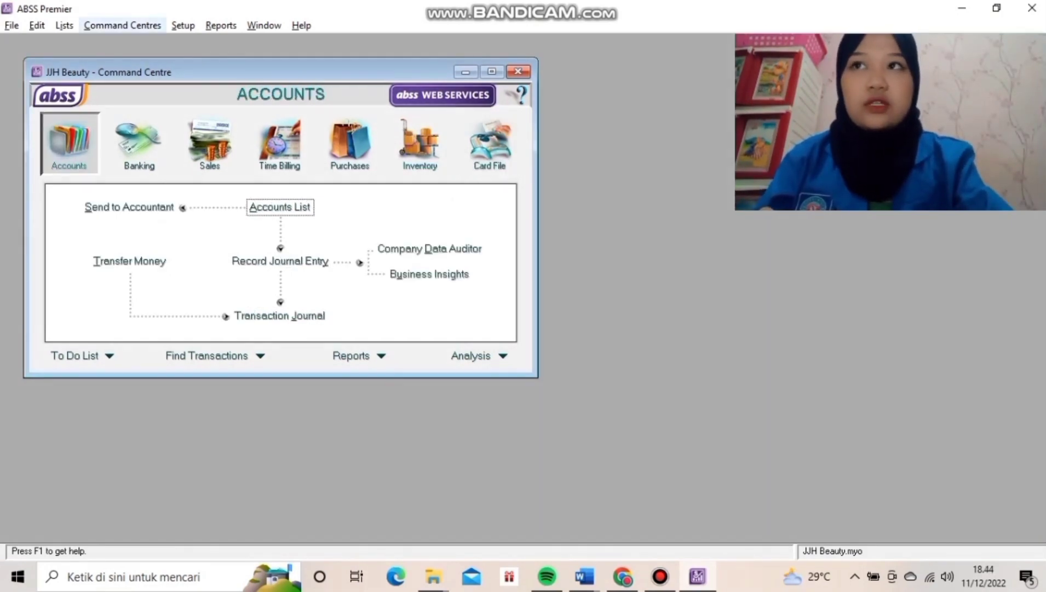
# Open the Categories List and add category O named Overseas.
pyautogui.click(64, 25)
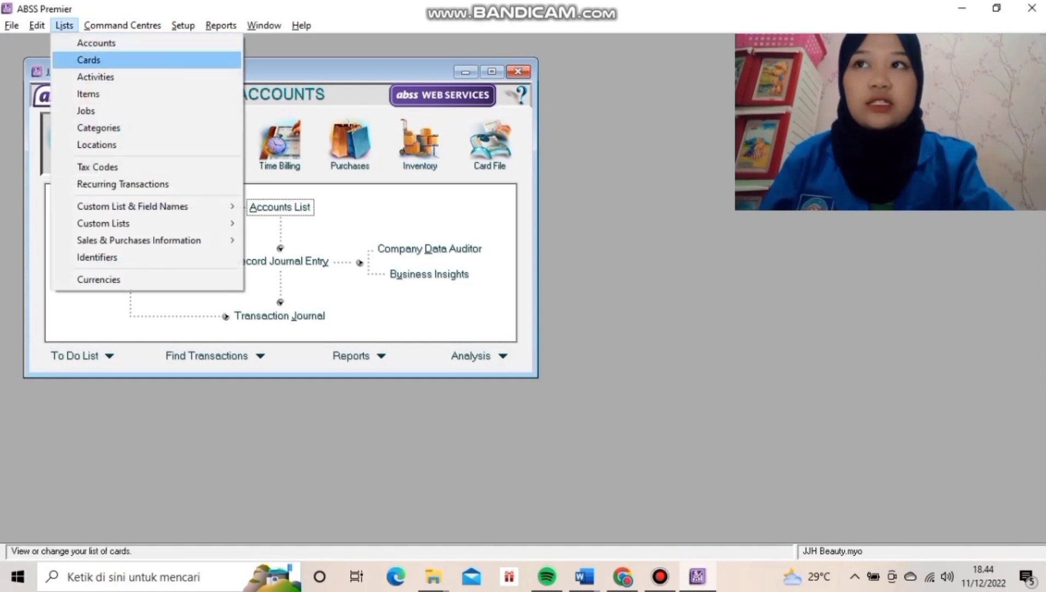
pyautogui.press('Down')
pyautogui.press('Down')
pyautogui.press('Down')
pyautogui.press('Down')
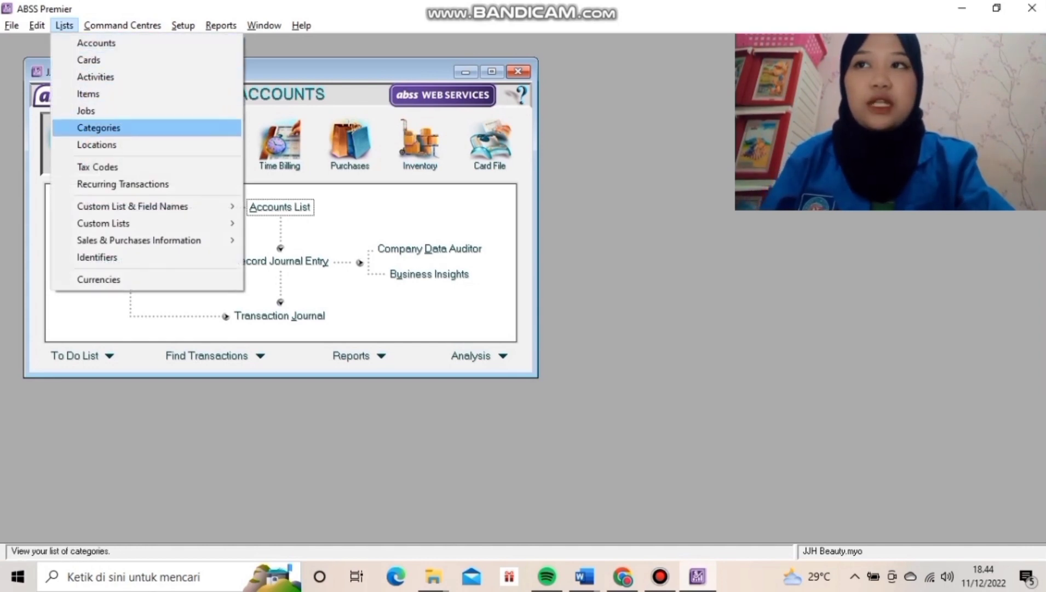
pyautogui.press('Return')
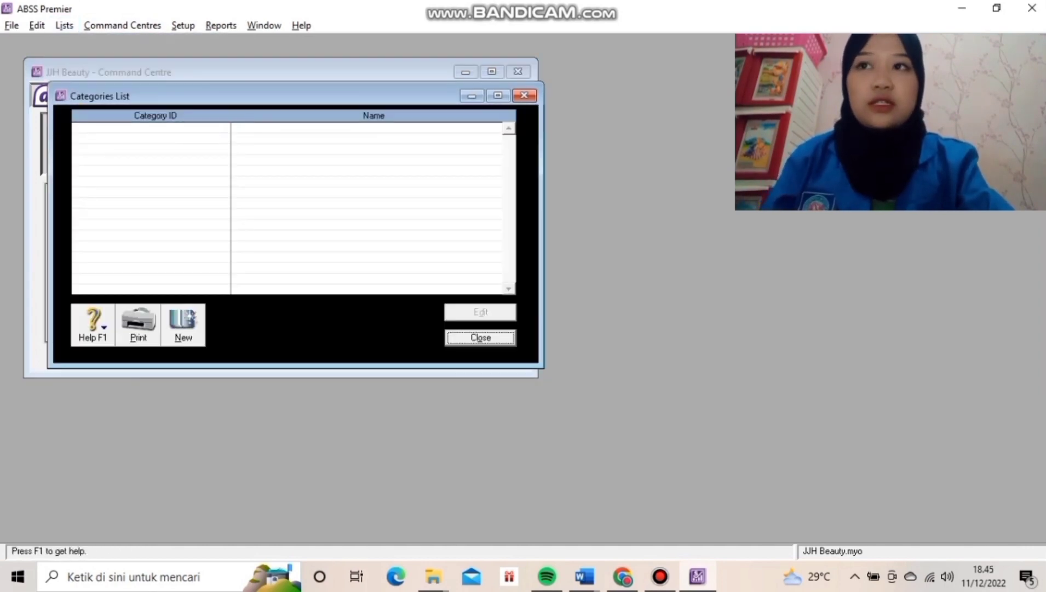
pyautogui.hotkey('alt', 'n')
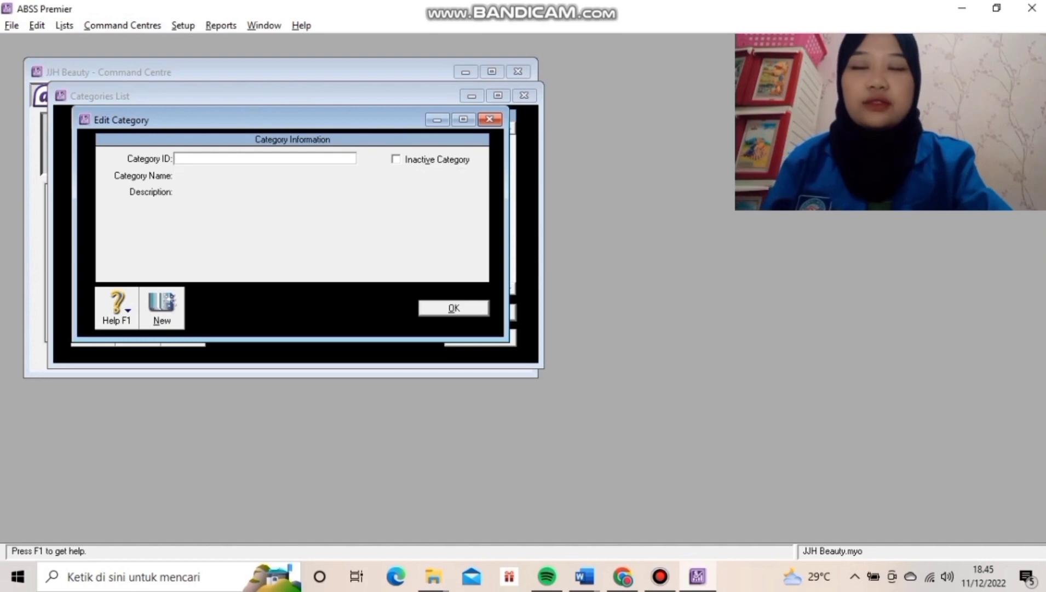
pyautogui.write('O')
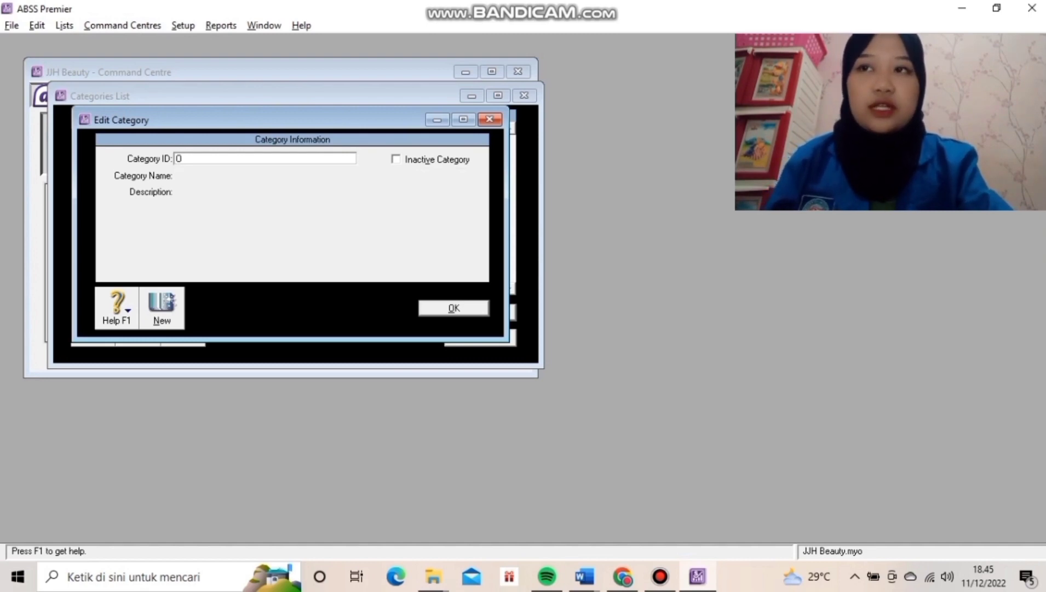
pyautogui.press('Tab')
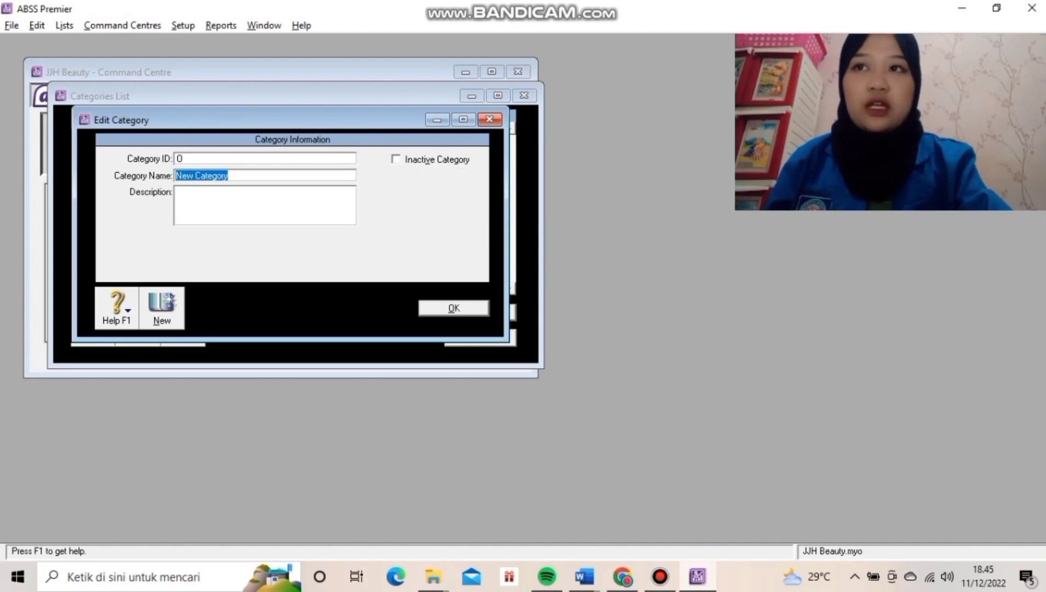
pyautogui.write('Over')
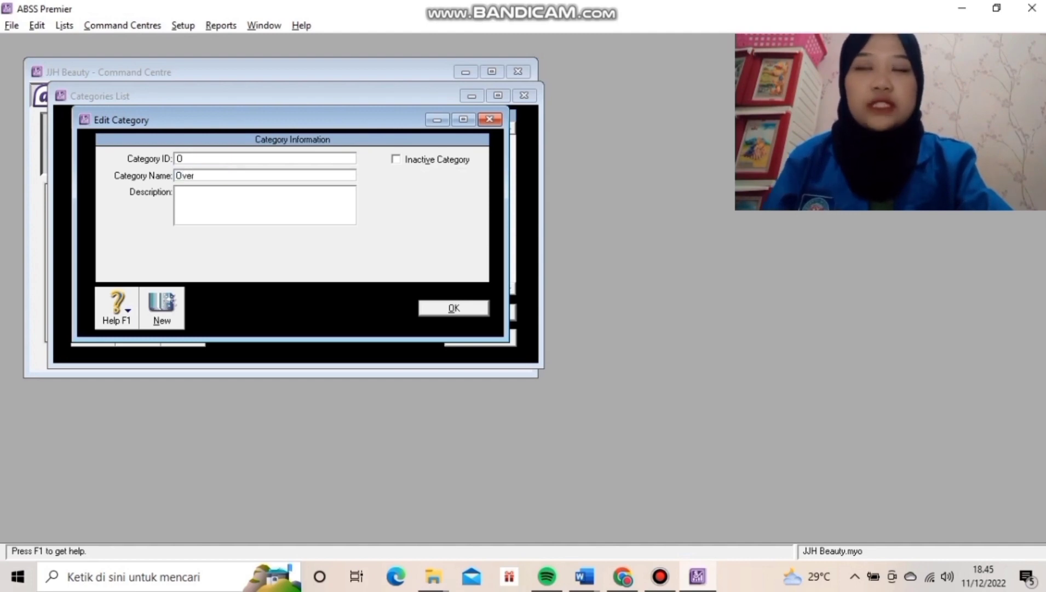
pyautogui.write('seas')
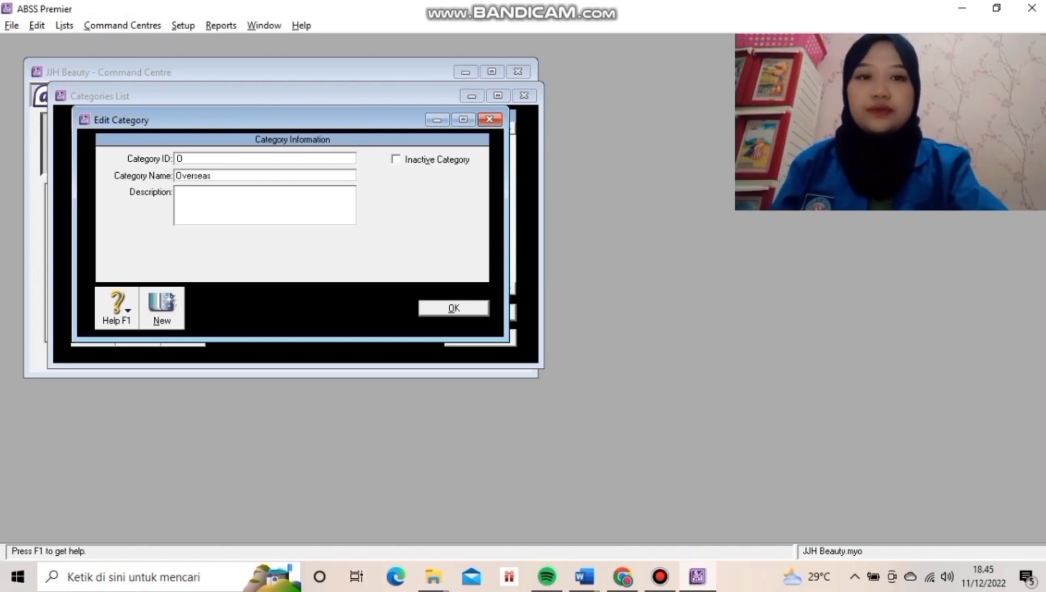
pyautogui.press('Return')
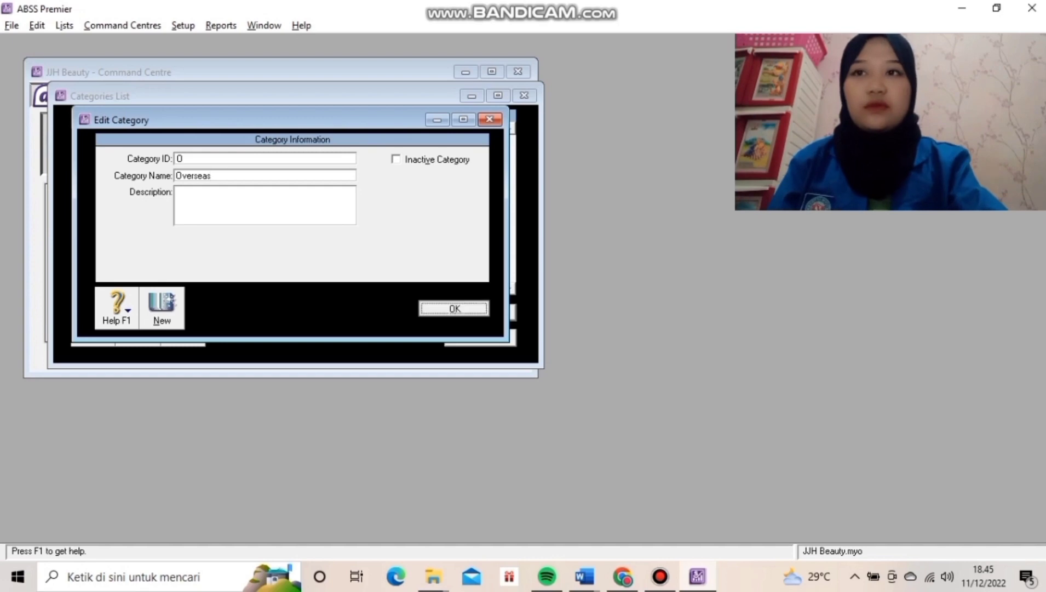
# Add category L named Local and close the Categories List.
pyautogui.hotkey('alt', 'n')
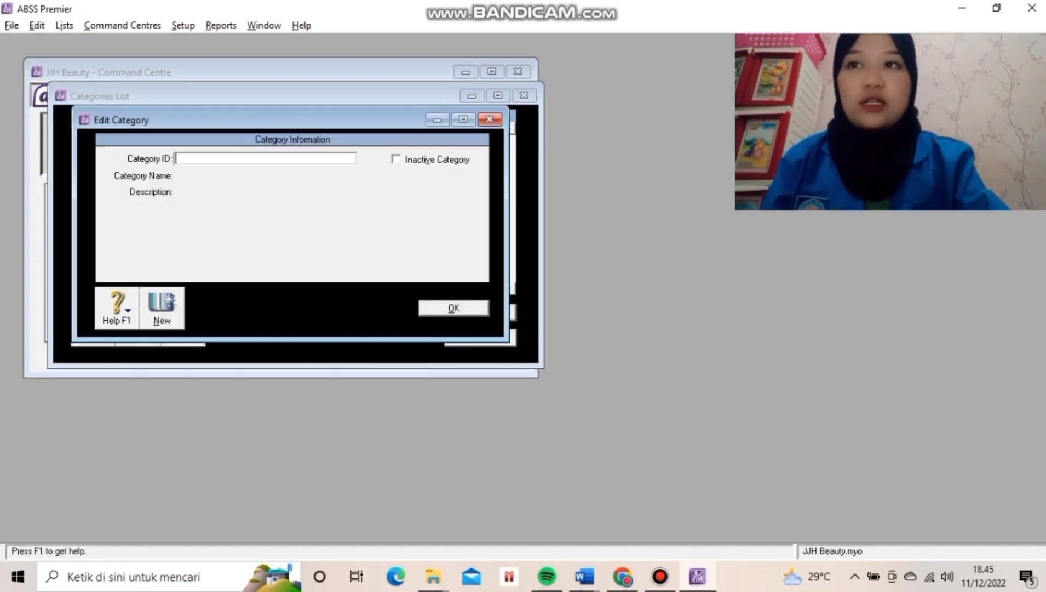
pyautogui.write('L')
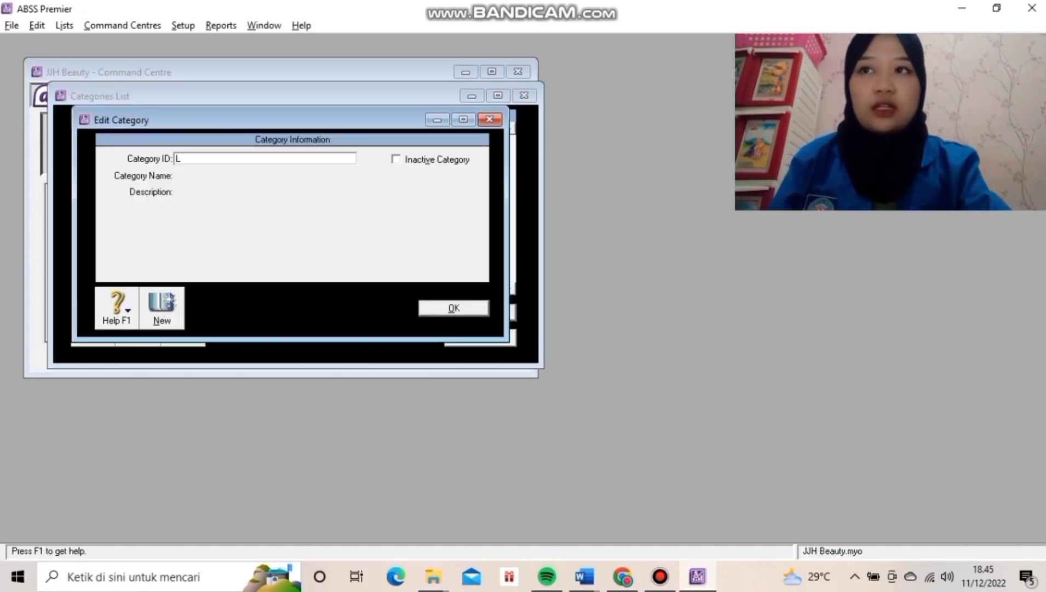
pyautogui.press('Tab')
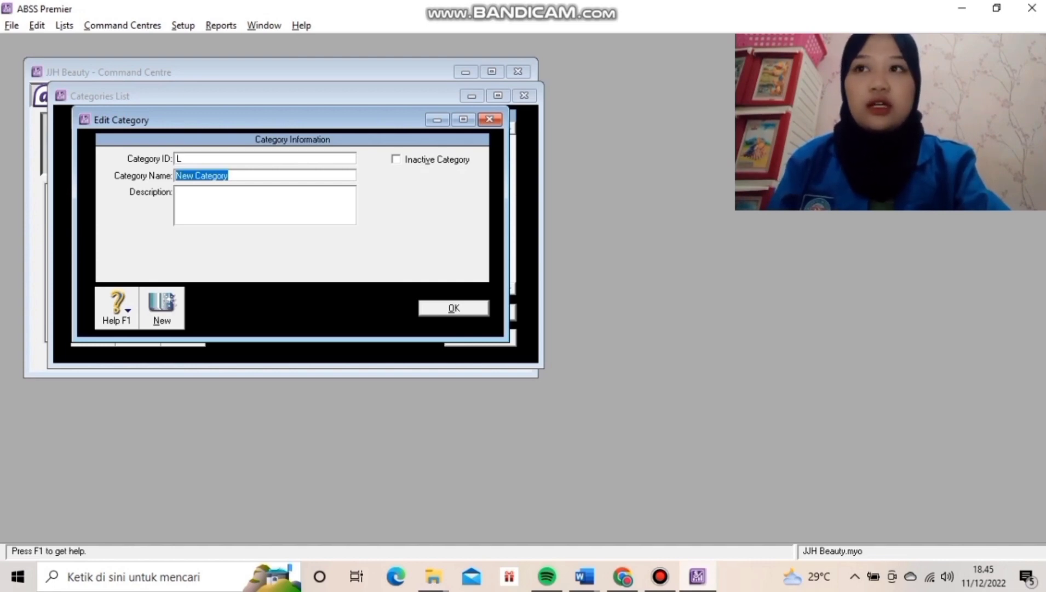
pyautogui.write('Local')
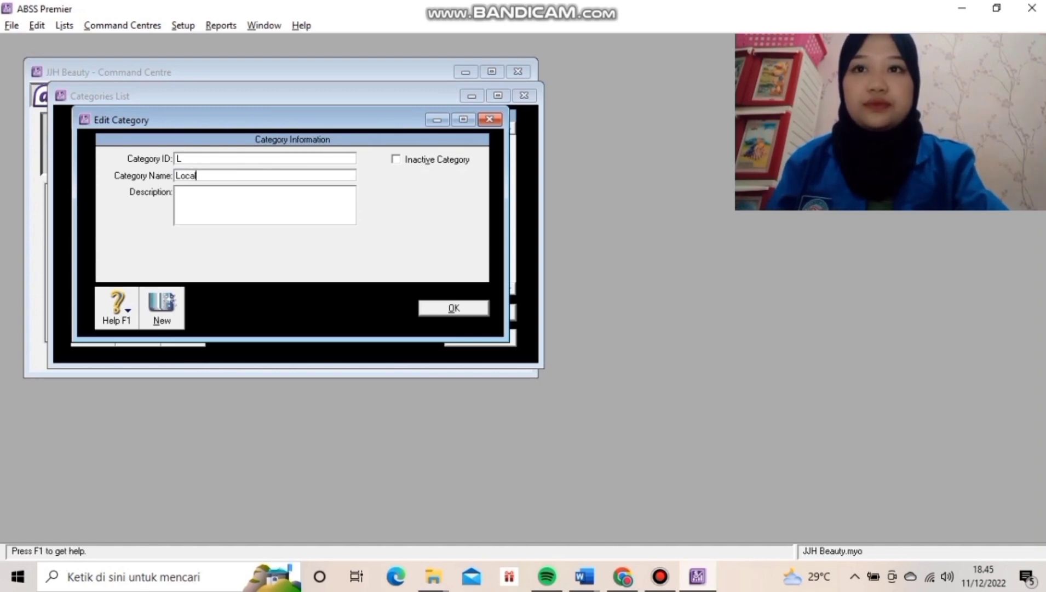
pyautogui.press('Return')
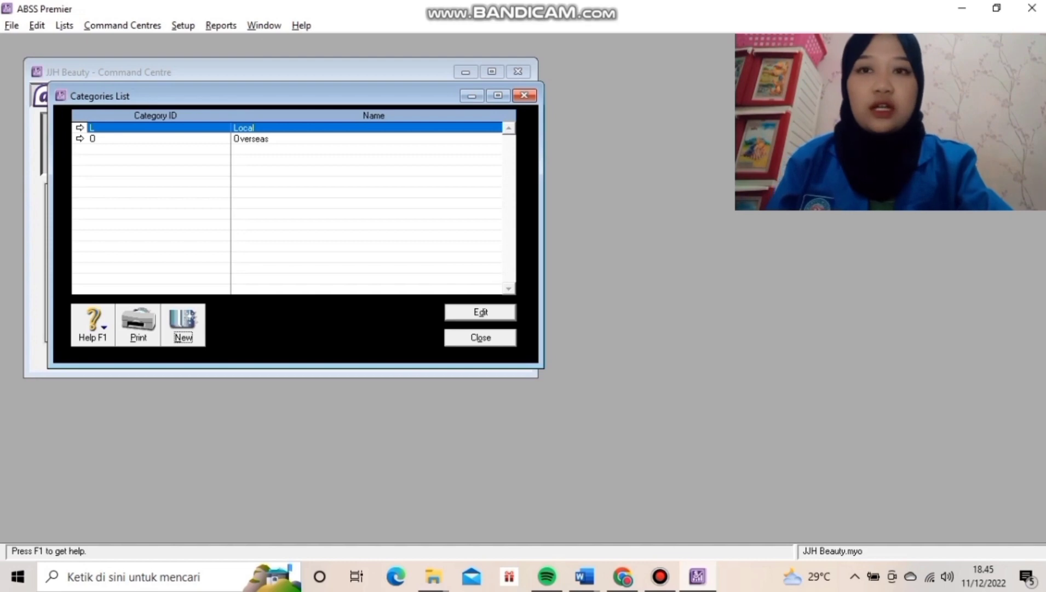
pyautogui.press('Escape')
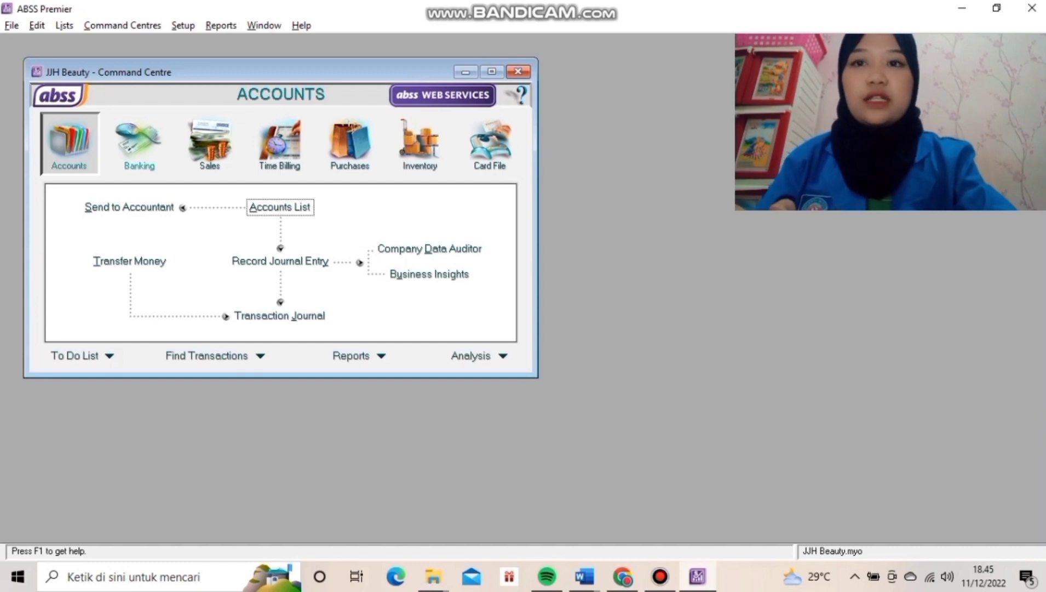
# Under Custom List & Field Names, name price levels A, B, C as IDR, USD, SGD.
pyautogui.click(64, 26)
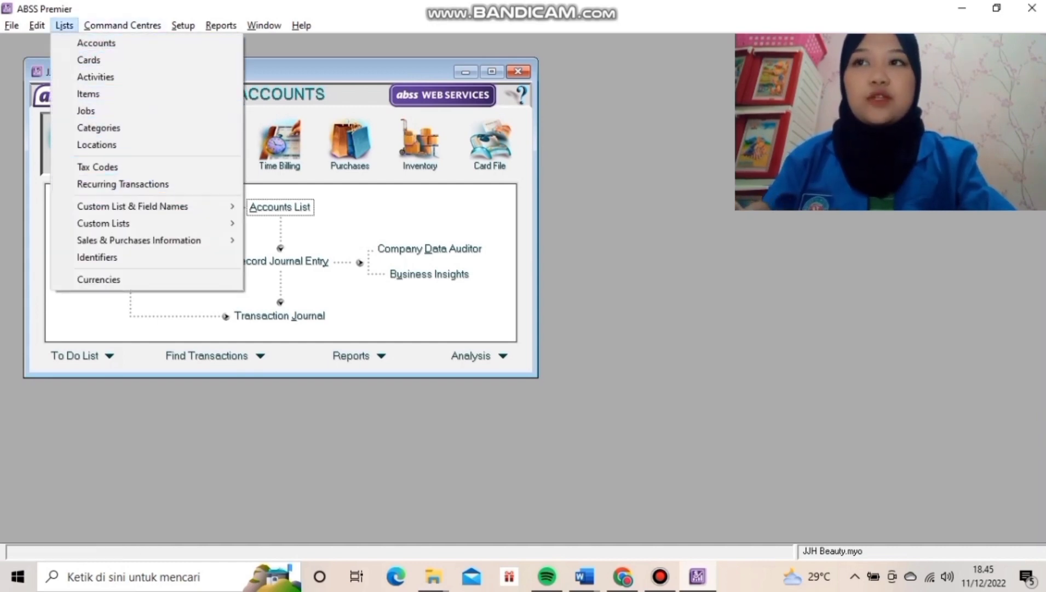
pyautogui.moveTo(137, 206)
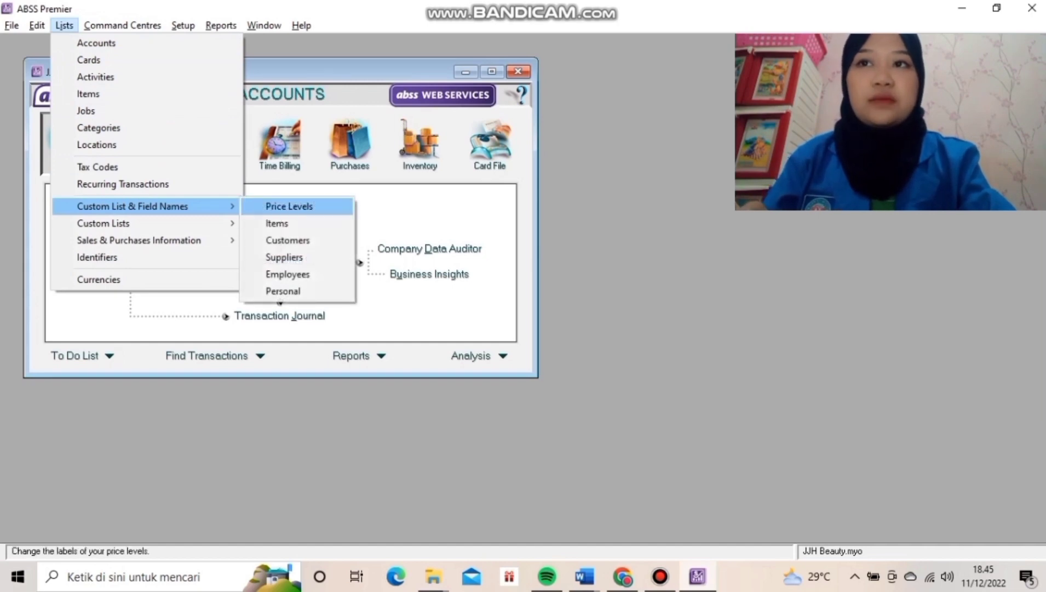
pyautogui.click(289, 207)
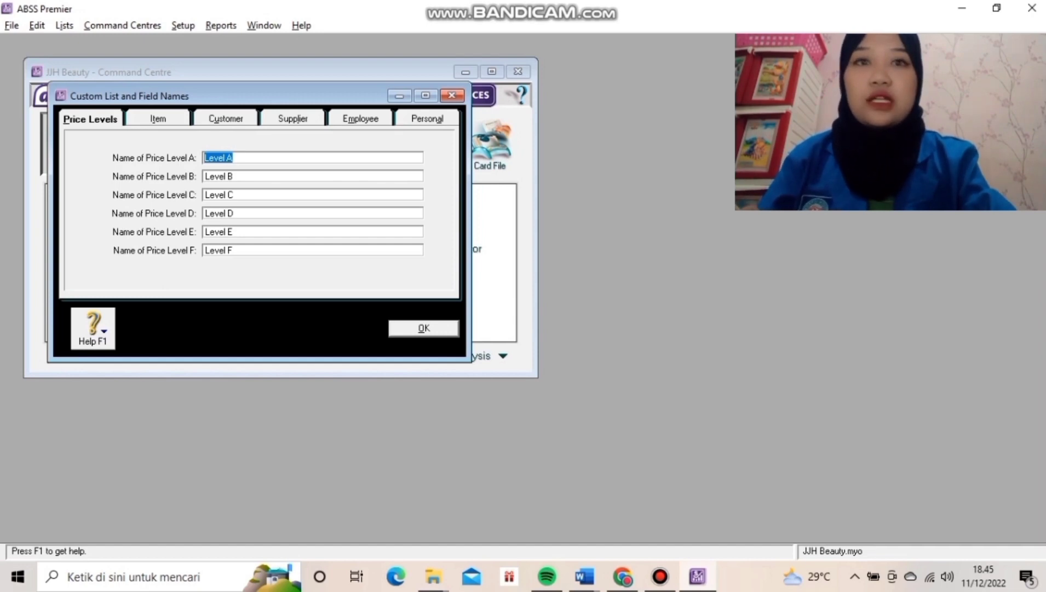
pyautogui.write('IDR')
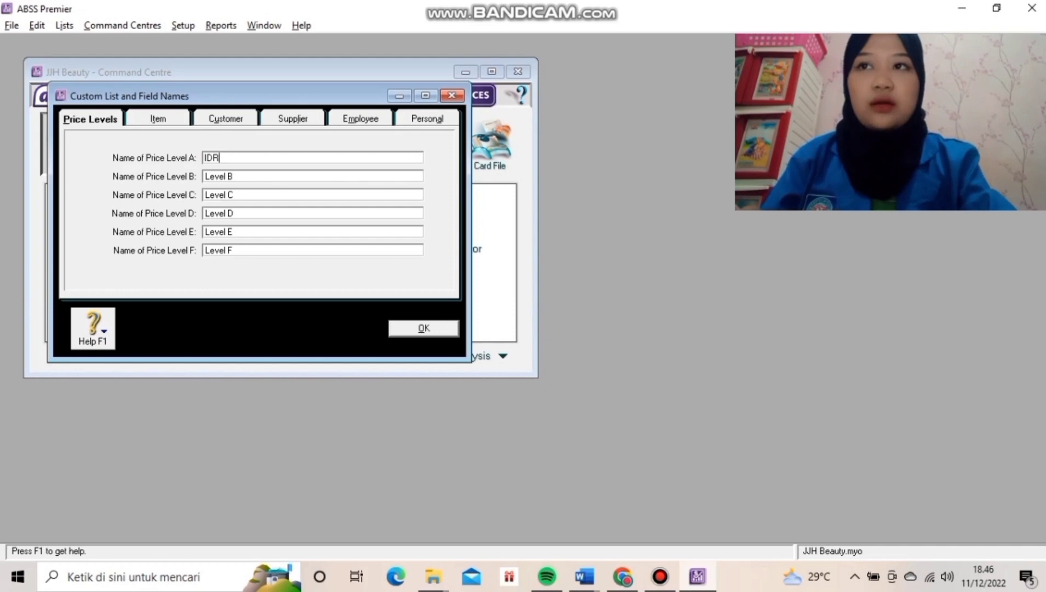
pyautogui.press('Tab')
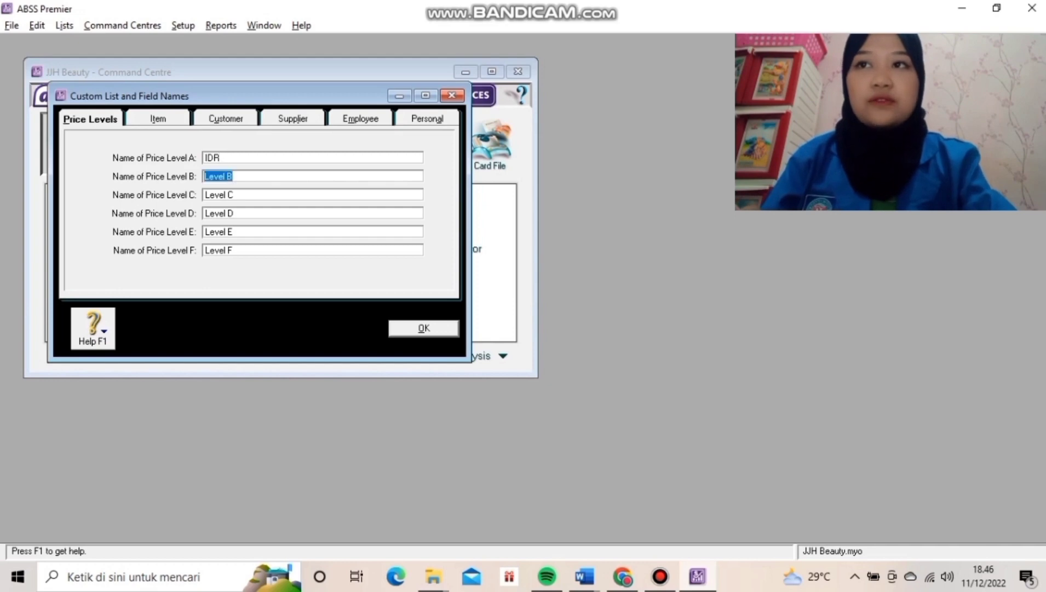
pyautogui.write('USD')
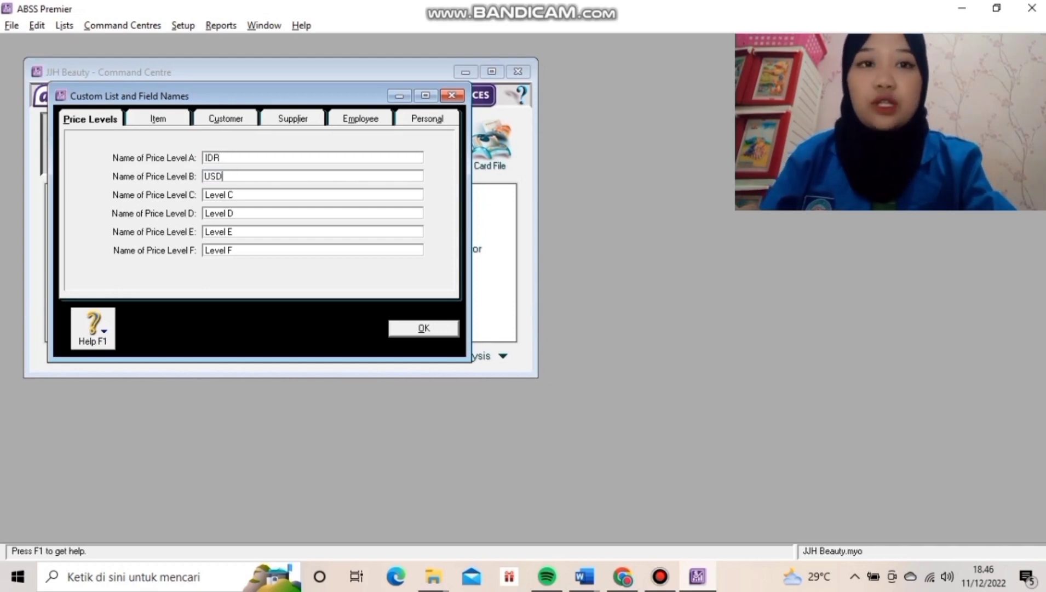
pyautogui.press('Tab')
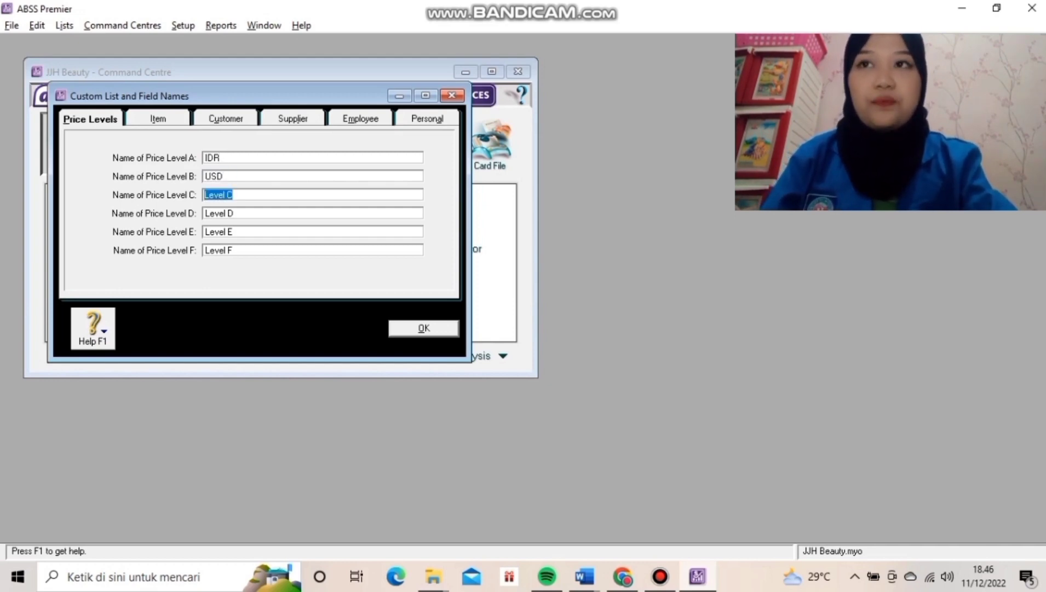
pyautogui.write('SGD')
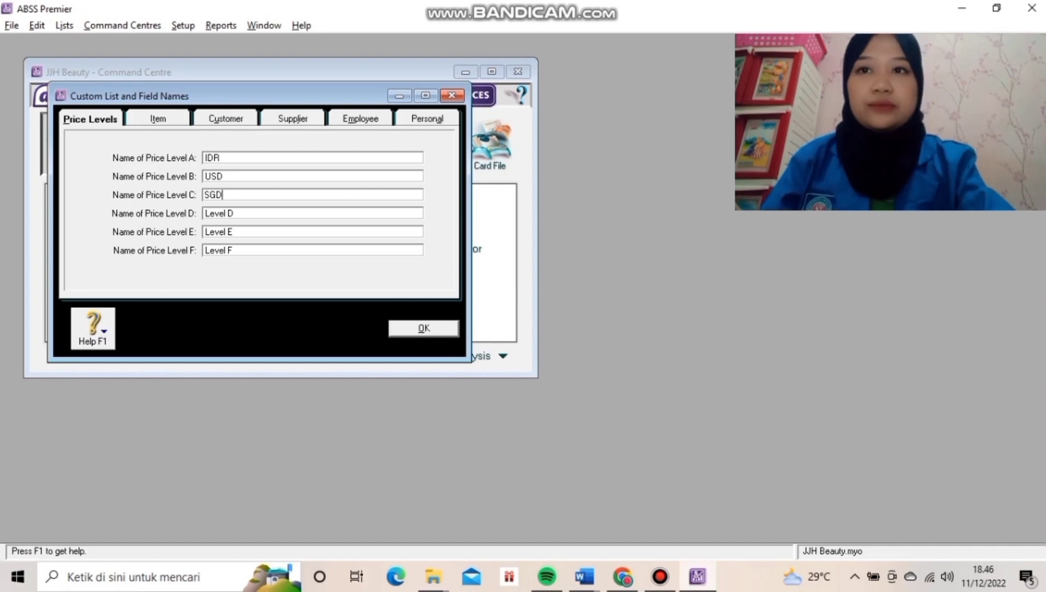
pyautogui.press('Return')
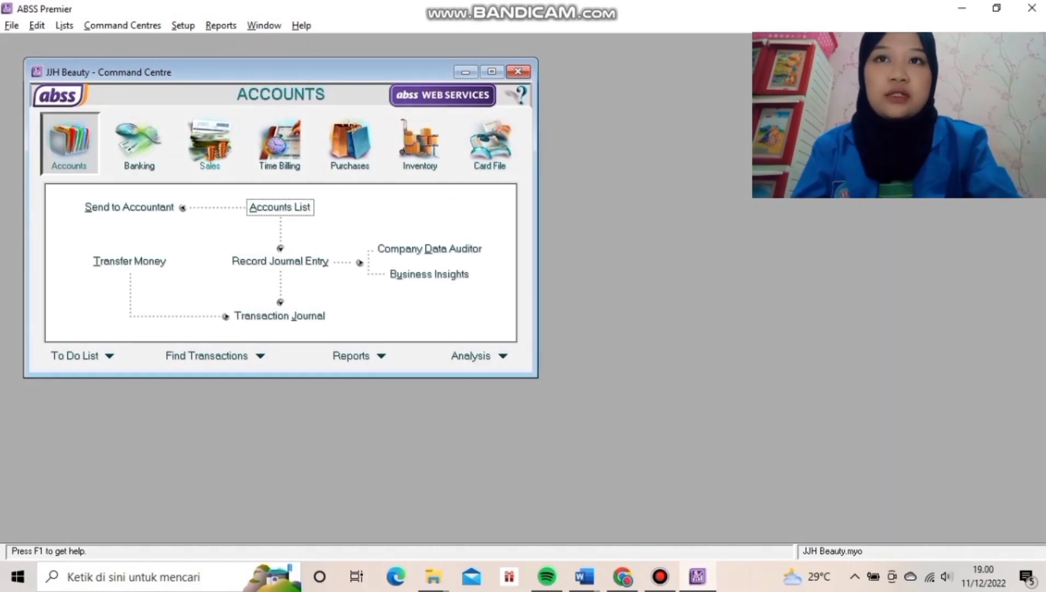
# From the Card File centre, open the Cards List and start a new card.
pyautogui.click(490, 144)
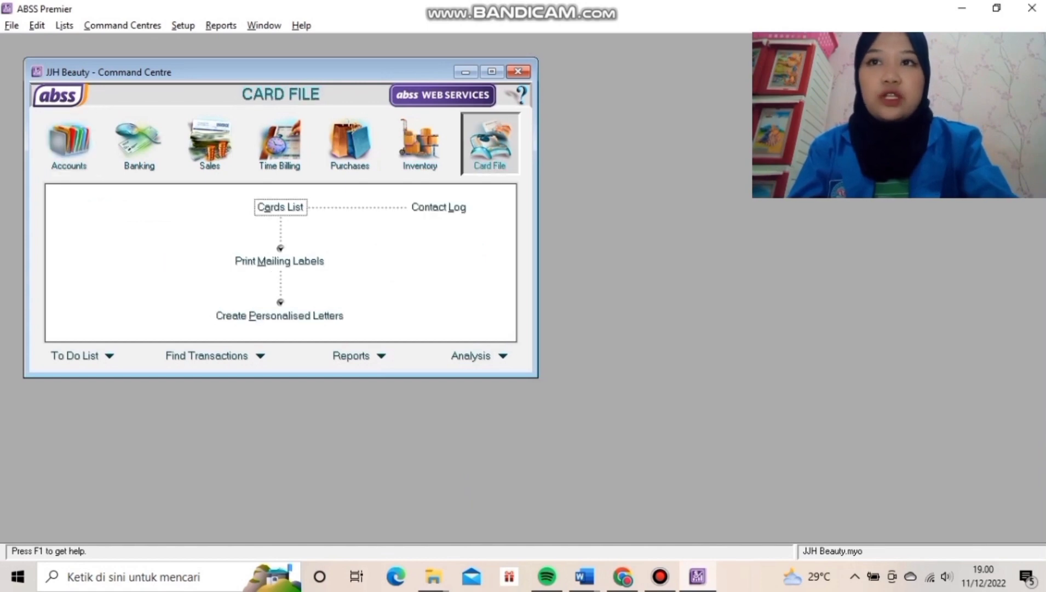
pyautogui.click(281, 207)
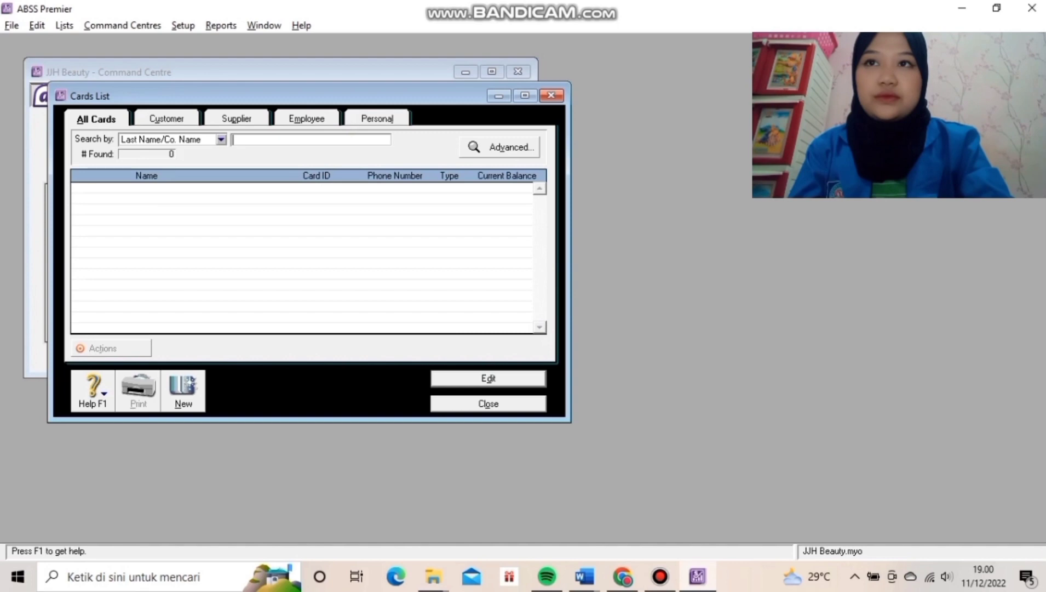
pyautogui.click(183, 390)
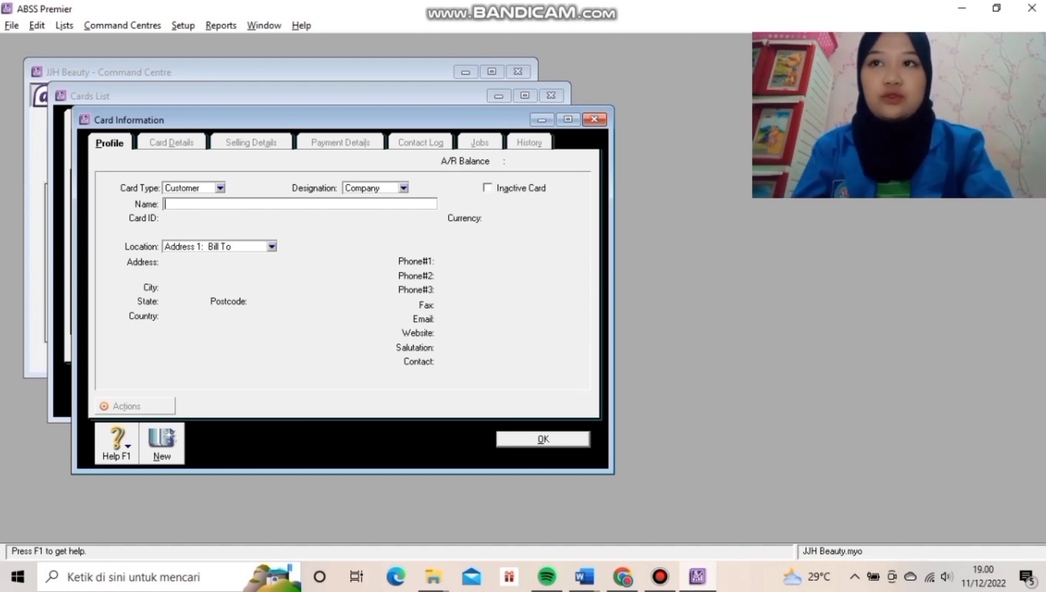
# Enter the company name Hybe Corporation and its card ID.
pyautogui.write('Hy')
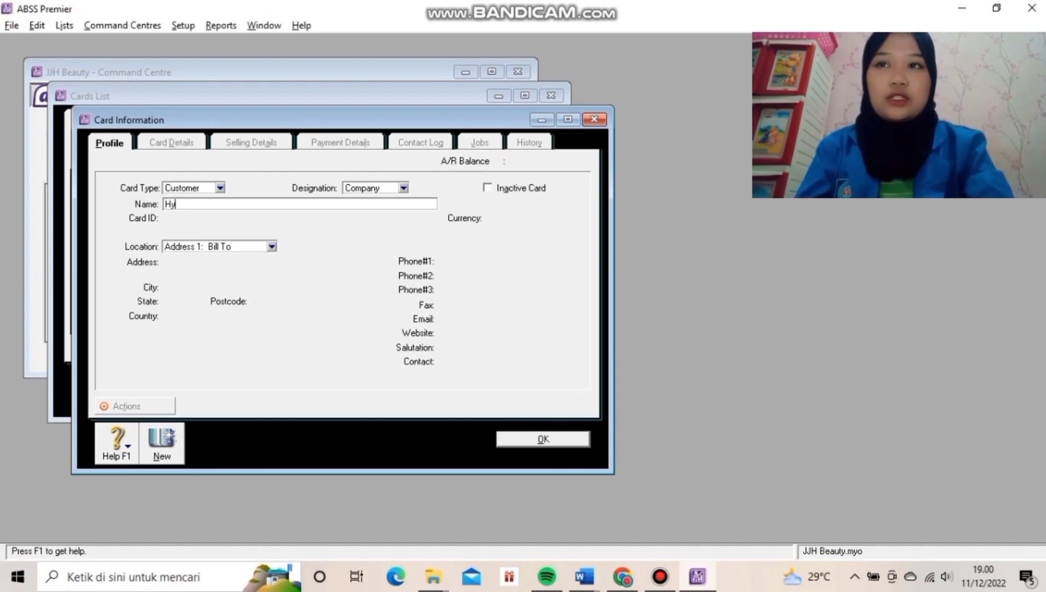
pyautogui.write('be Co')
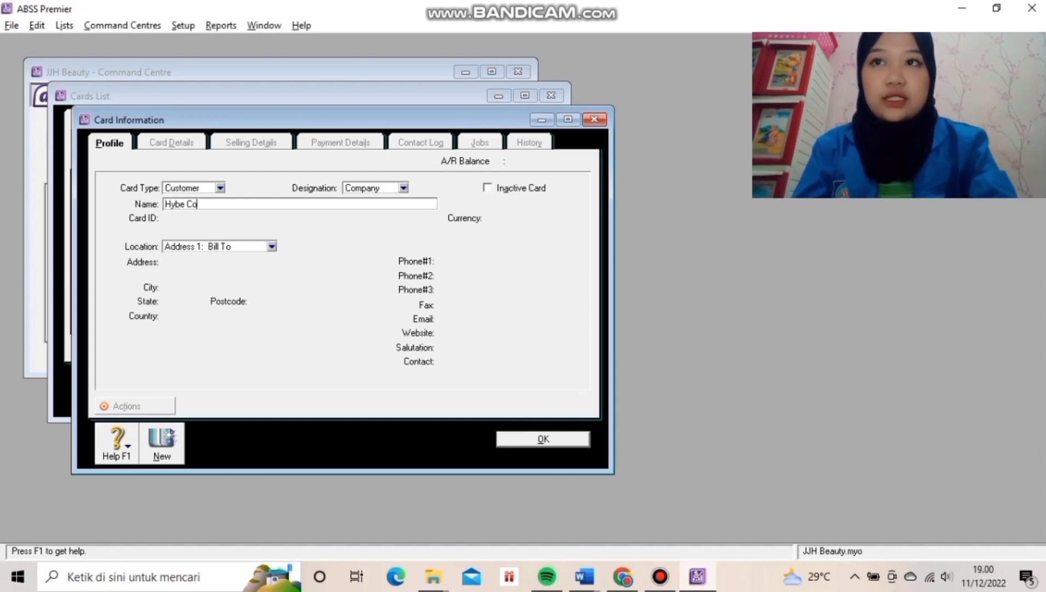
pyautogui.write('rporarion')
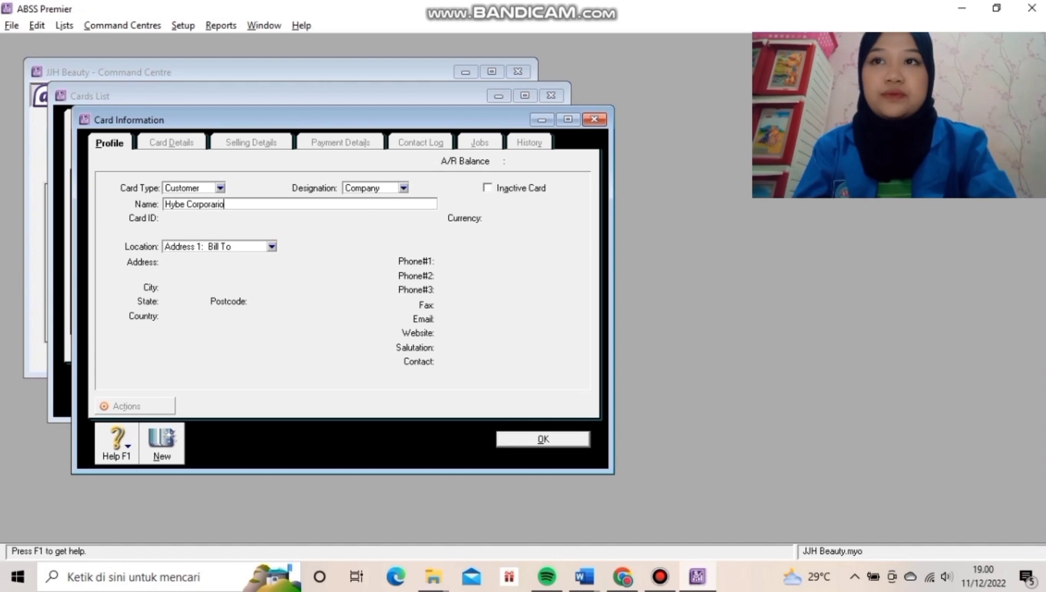
pyautogui.press('BackSpace')
pyautogui.press('BackSpace')
pyautogui.press('BackSpace')
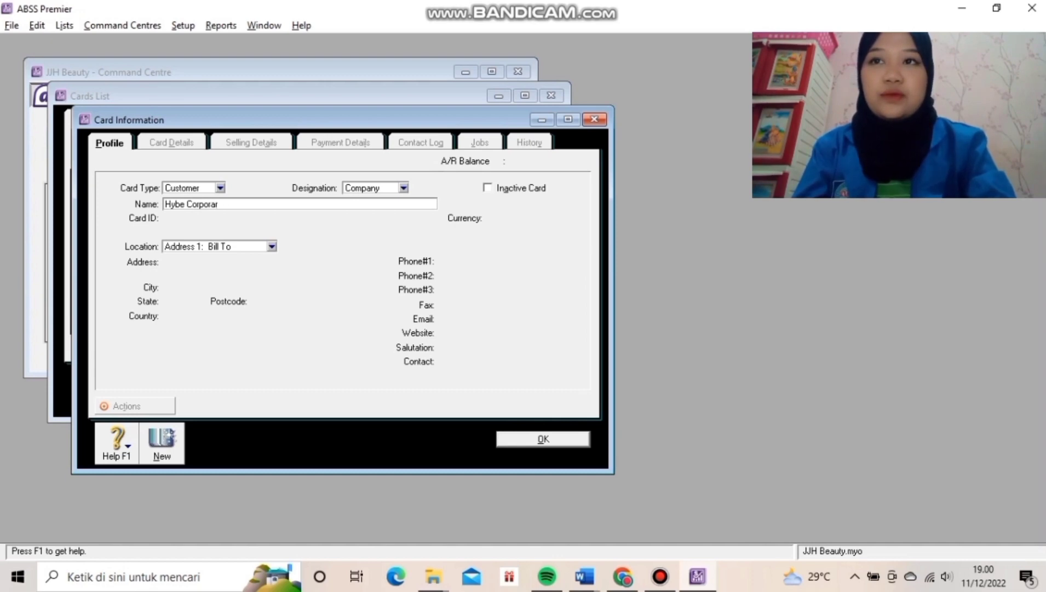
pyautogui.write('tion')
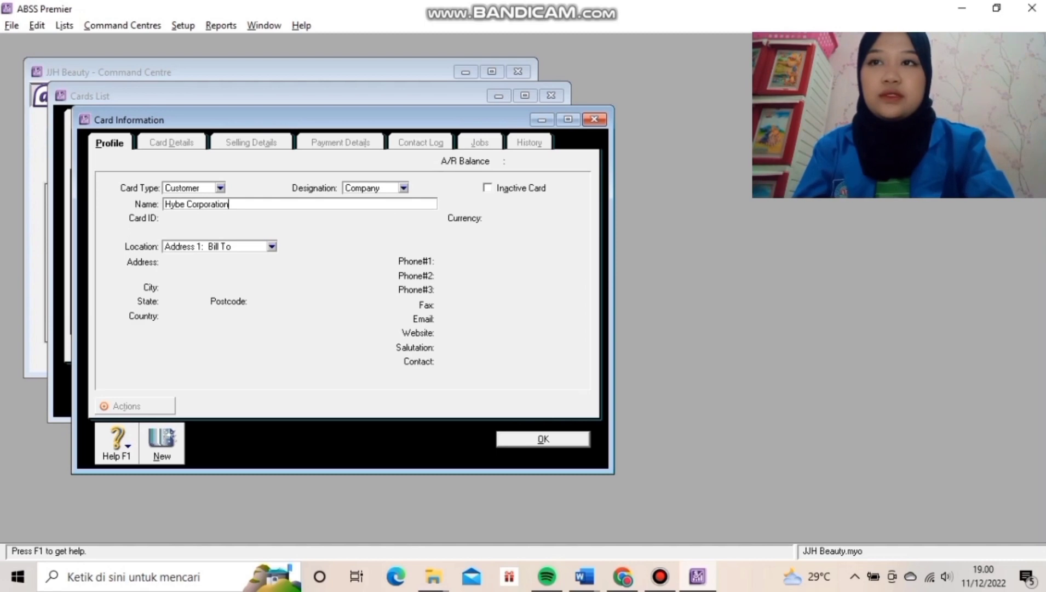
pyautogui.press('Tab')
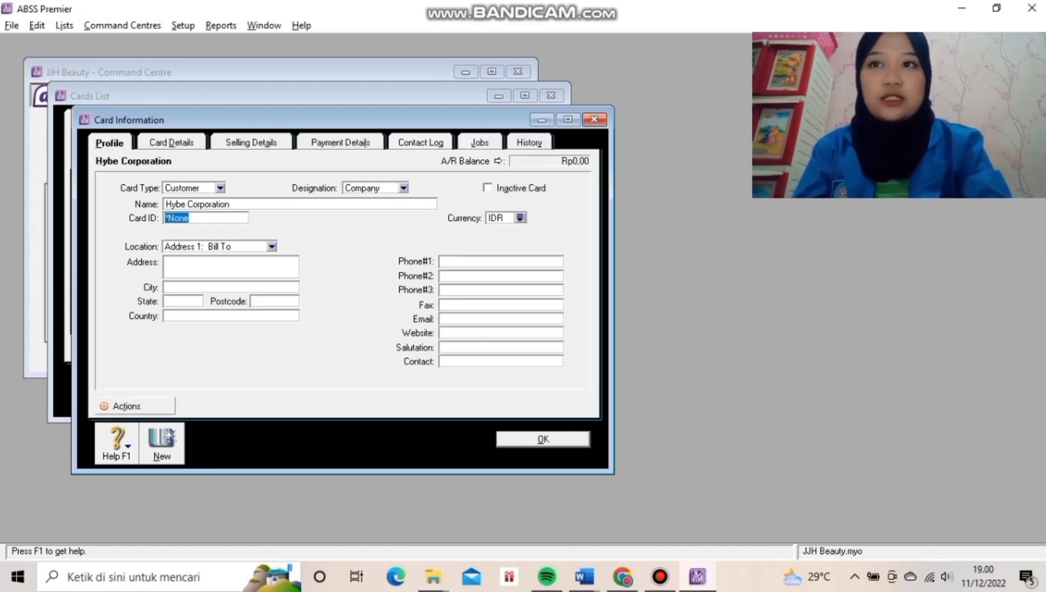
pyautogui.write('P')
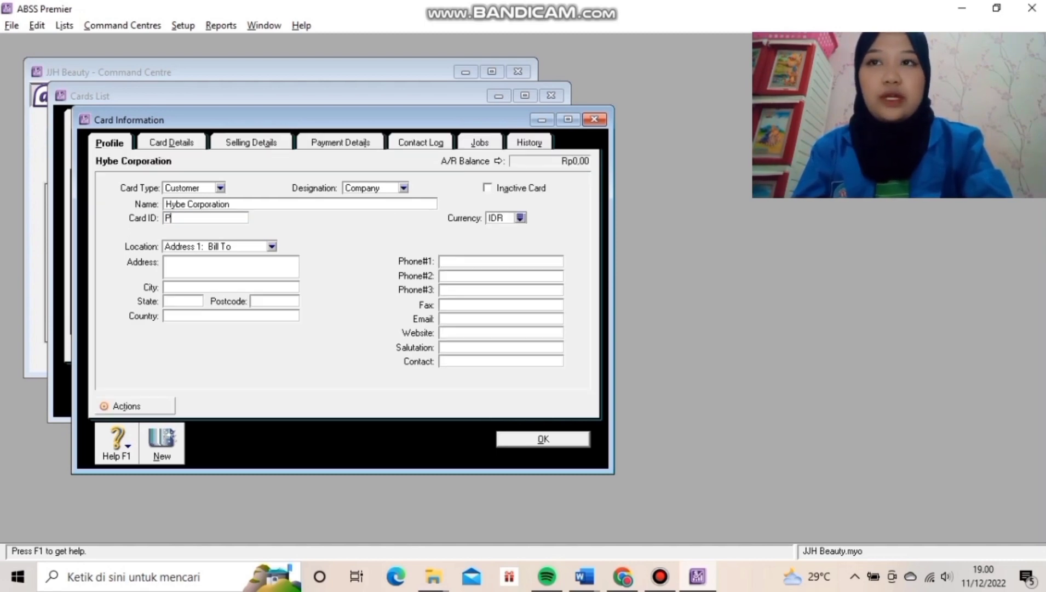
pyautogui.write('E-001')
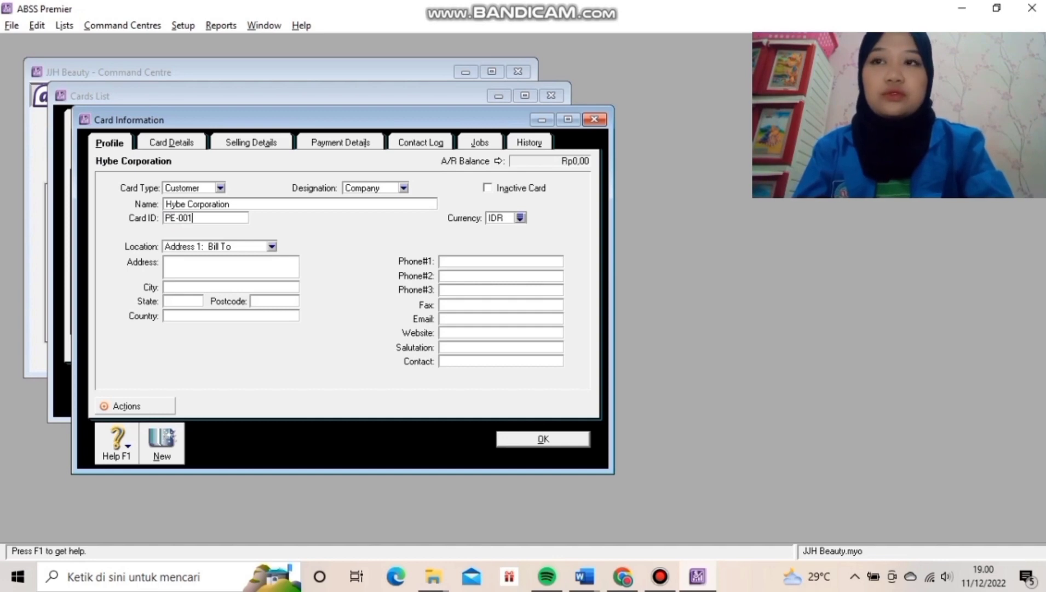
pyautogui.press('Tab')
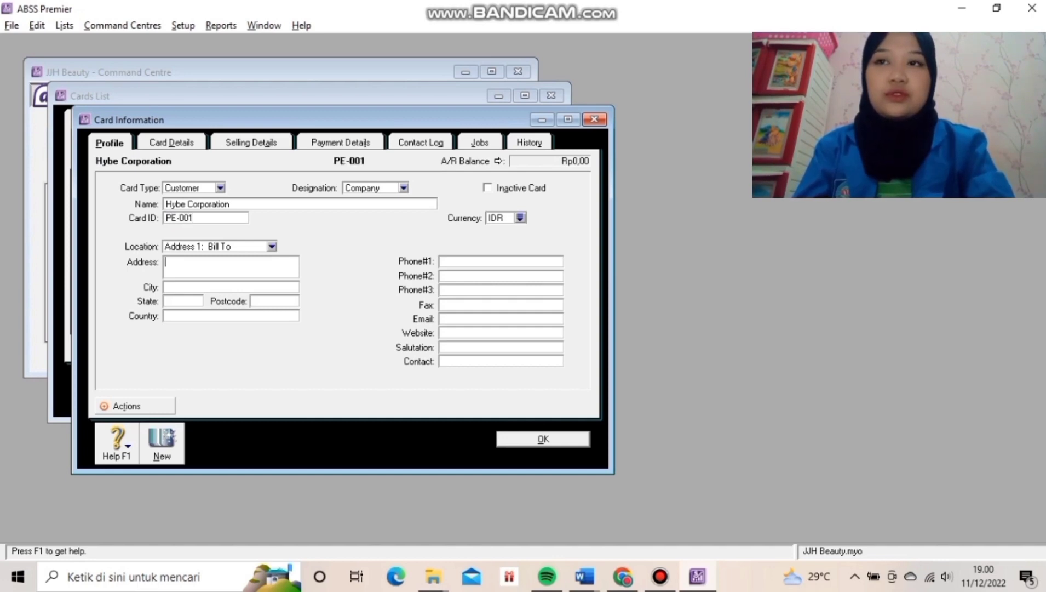
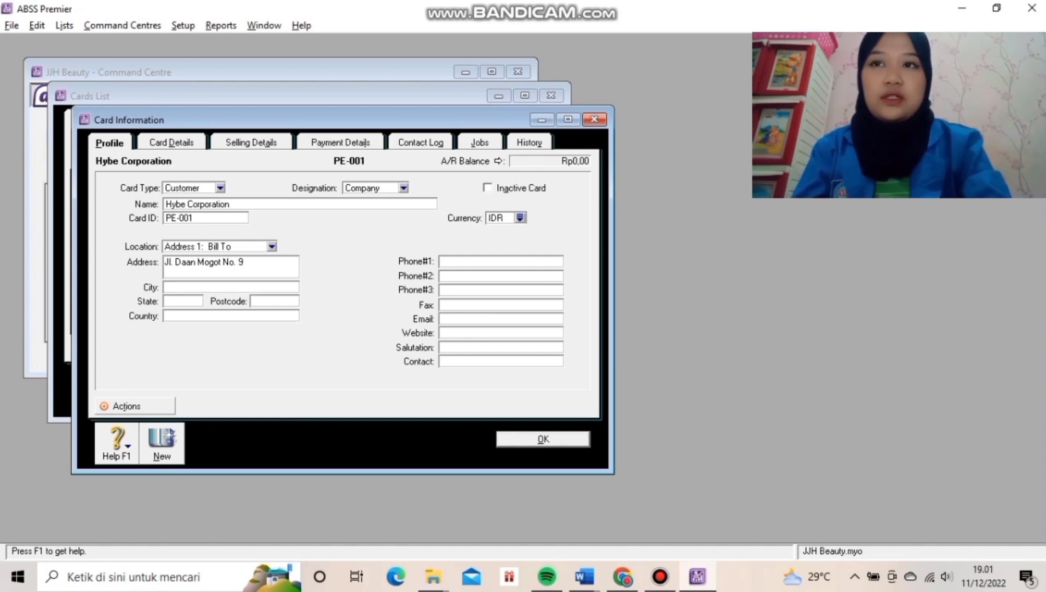
# Fill in the street address, city Jakarta and country Indonesia.
pyautogui.press('Tab')
pyautogui.write('Jakart')
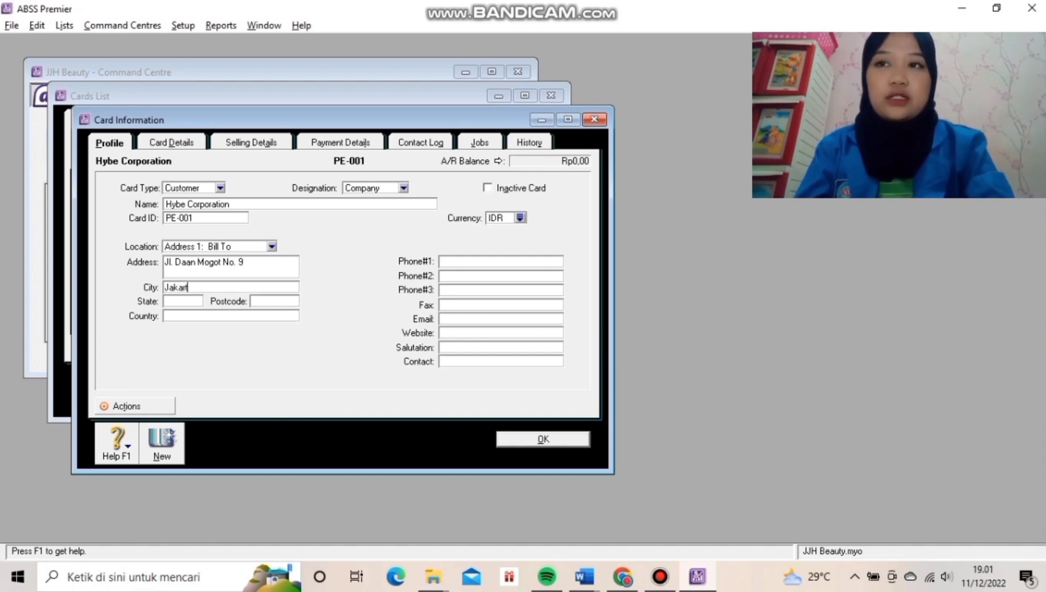
pyautogui.write('a')
pyautogui.press('Tab')
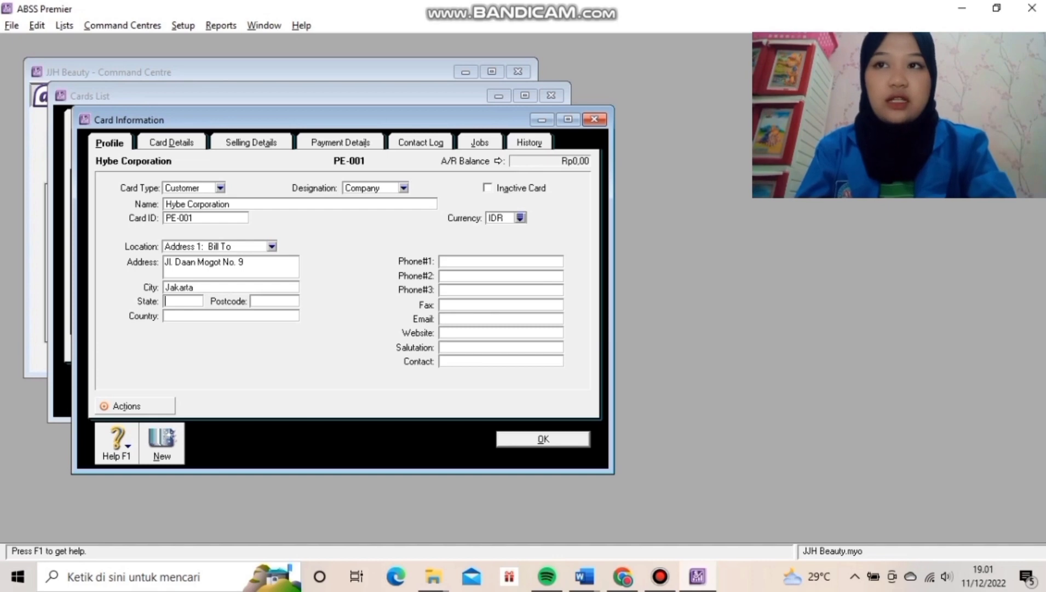
pyautogui.press('Tab')
pyautogui.press('Tab')
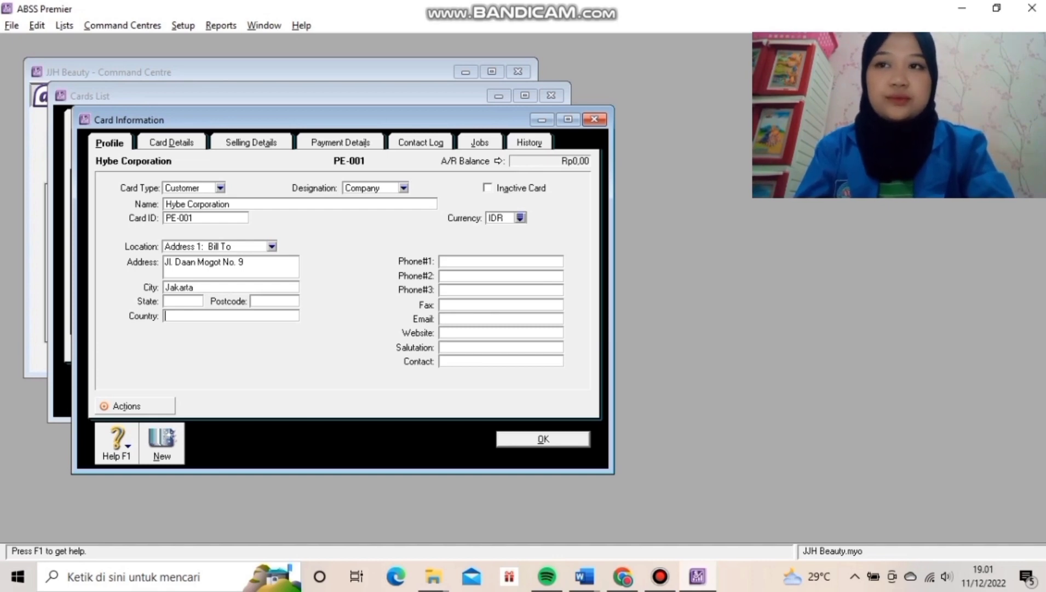
pyautogui.write('INdones')
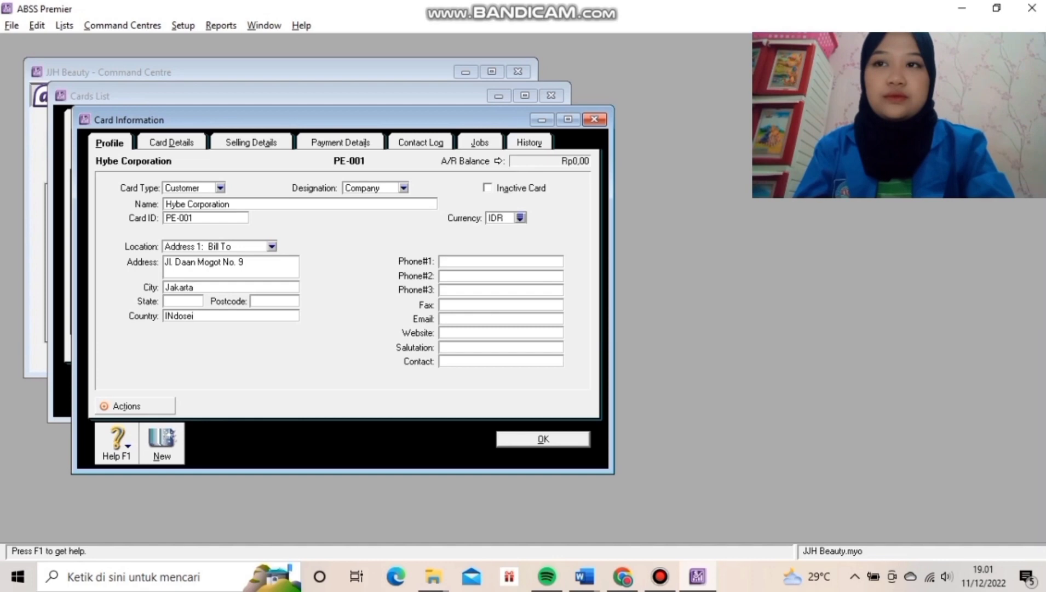
pyautogui.press('BackSpace')
pyautogui.press('BackSpace')
pyautogui.press('BackSpace')
pyautogui.press('BackSpace')
pyautogui.press('BackSpace')
pyautogui.press('BackSpace')
pyautogui.write('ndonesia')
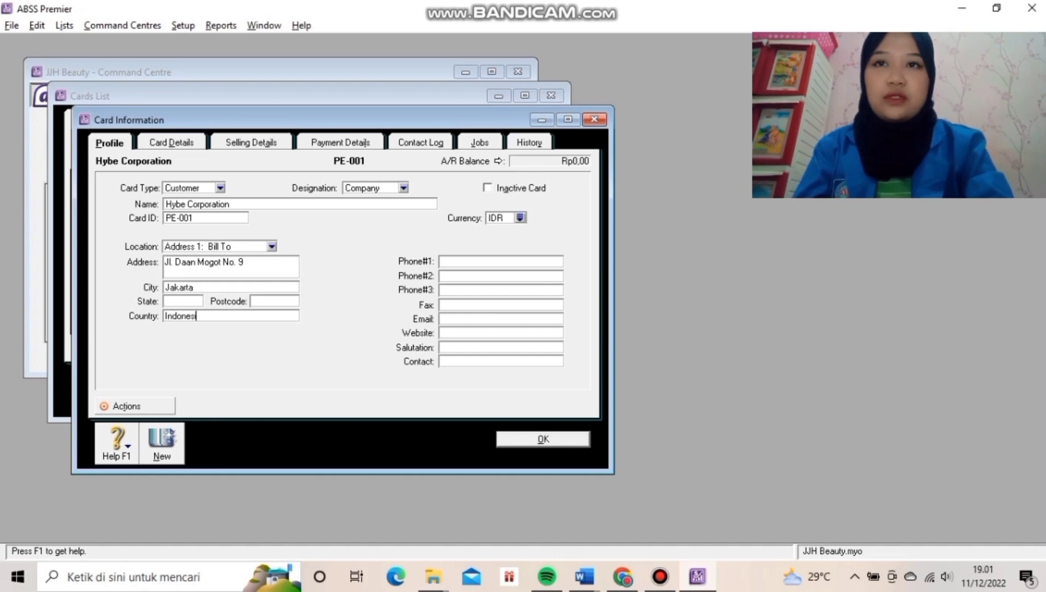
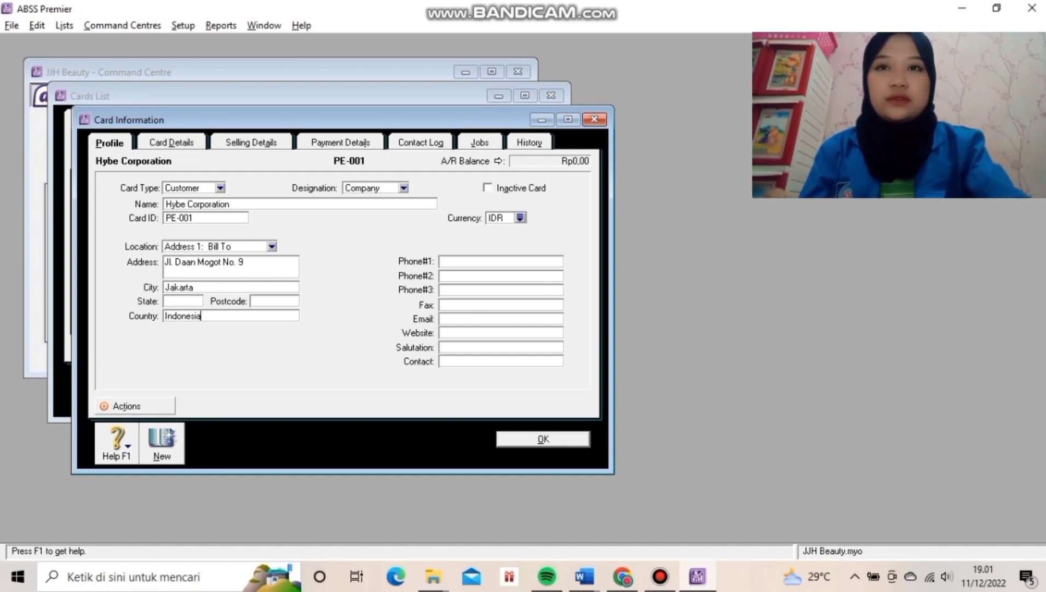
# Add Hybe Corporation's Phone#1, review its card and selling details, then start a new card.
pyautogui.click(445, 261)
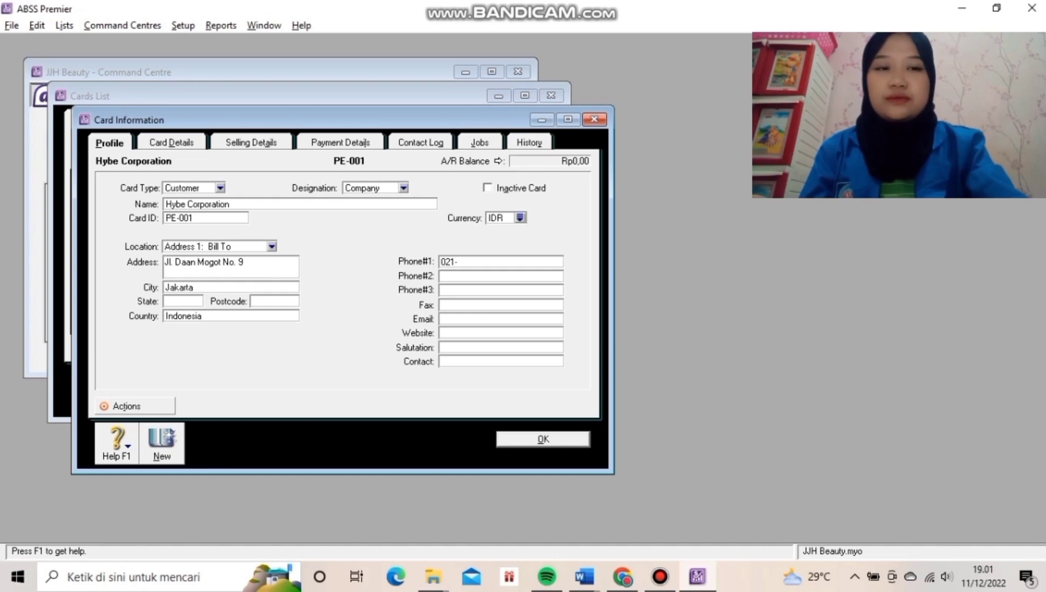
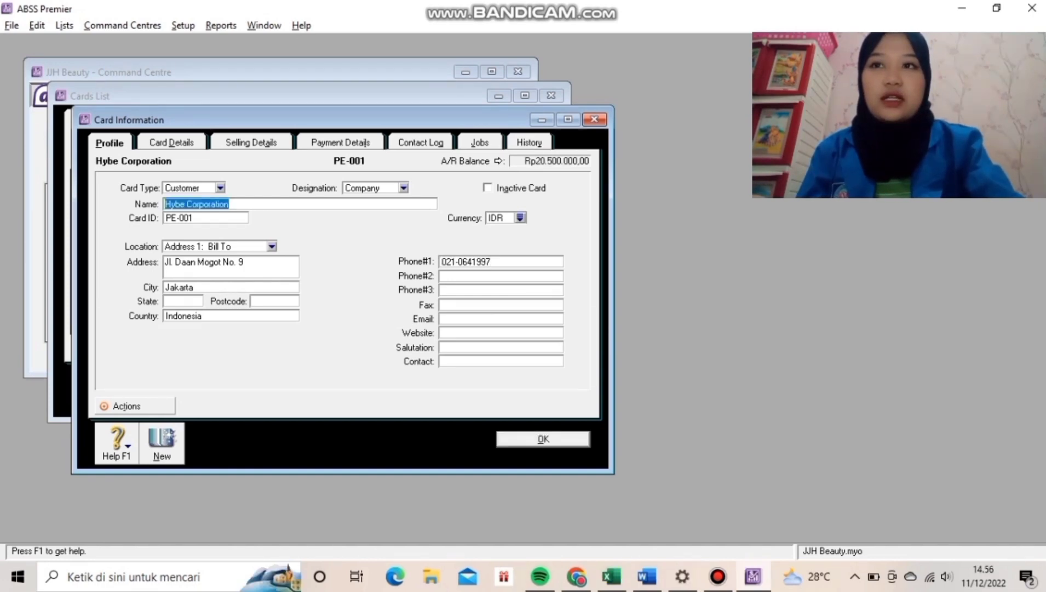
pyautogui.hotkey('alt', 'd')
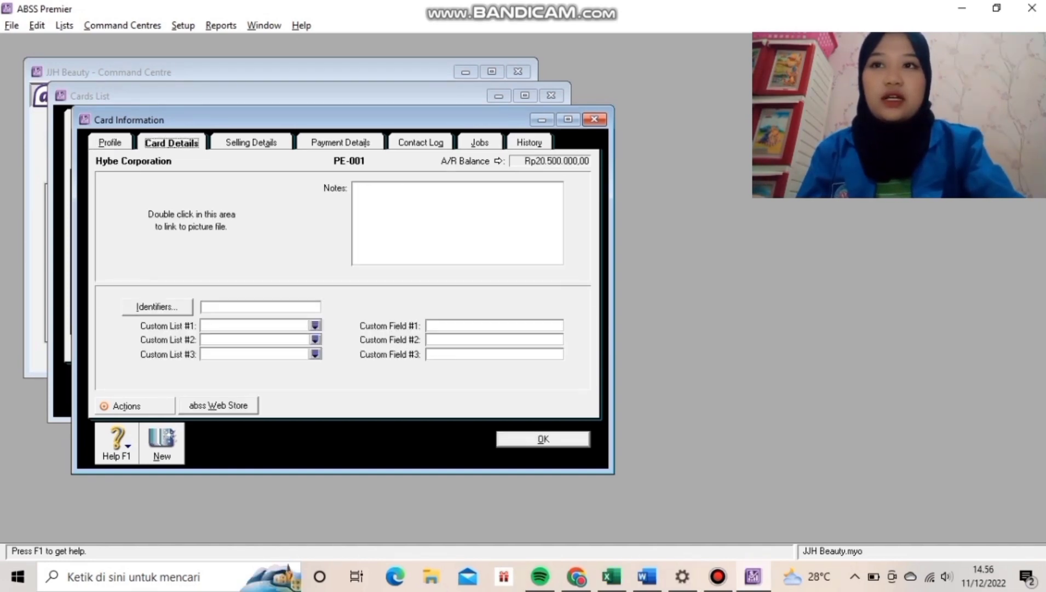
pyautogui.hotkey('ctrl', 'Tab')
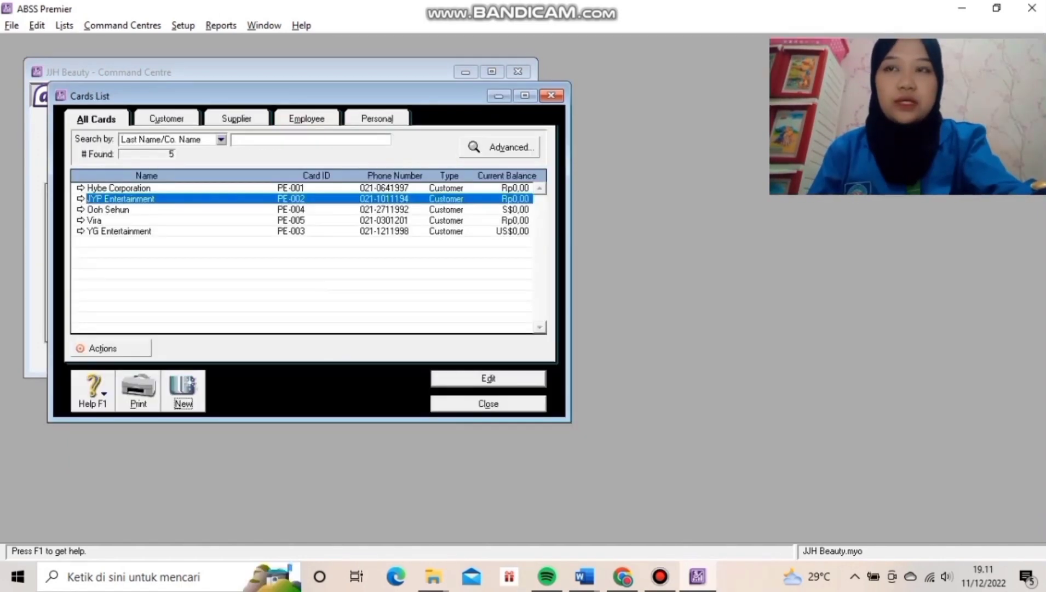
pyautogui.hotkey('alt', 'n')
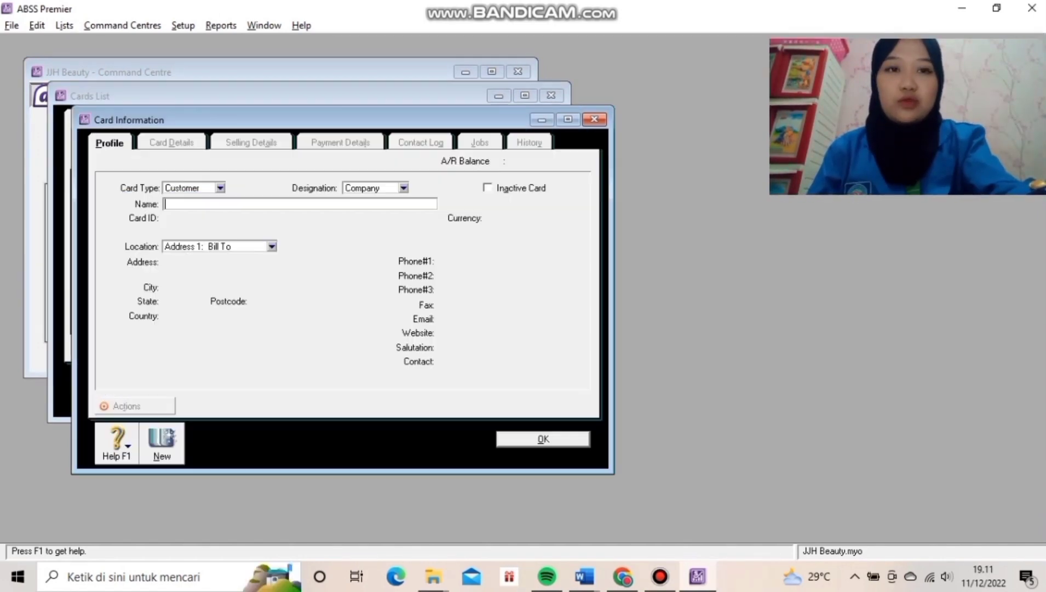
# Make the new card a Supplier card named PT. Makmur Jaya.
pyautogui.click(220, 187)
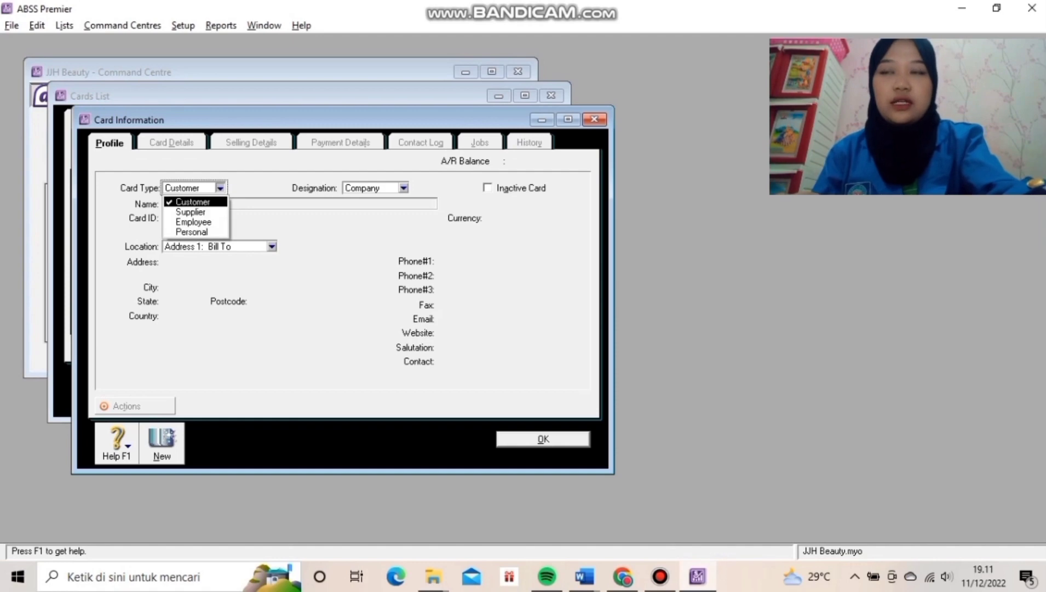
pyautogui.click(186, 211)
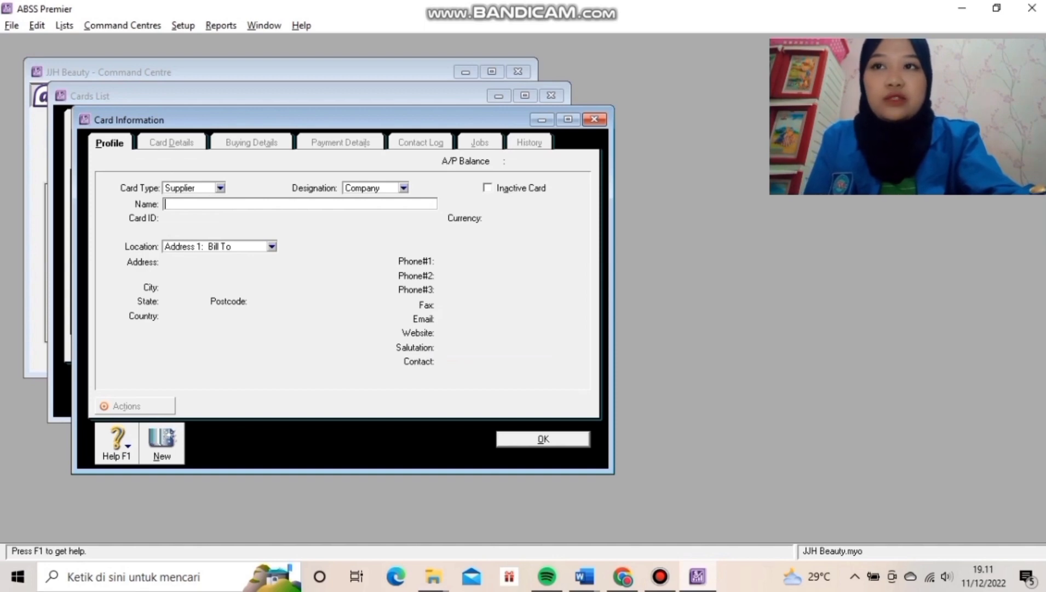
pyautogui.write('Pt.')
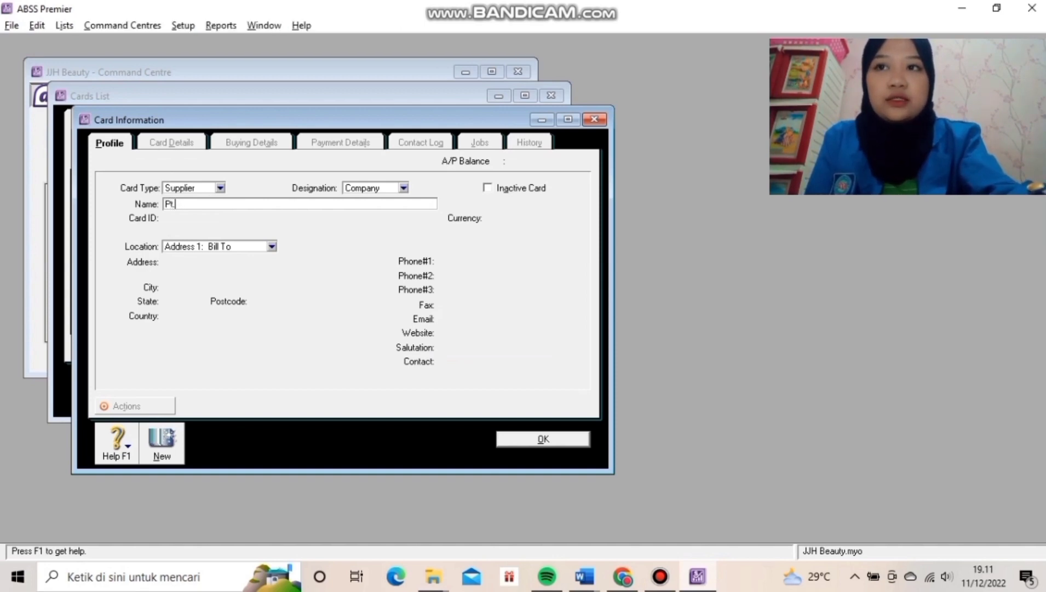
pyautogui.press('BackSpace')
pyautogui.press('BackSpace')
pyautogui.write('T. ')
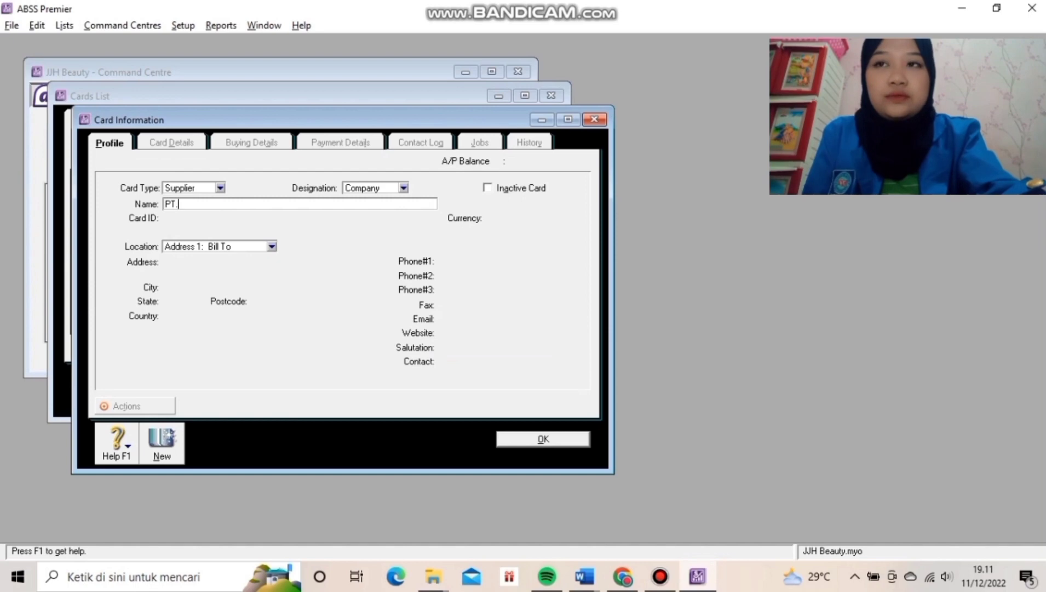
pyautogui.write('Makmur J')
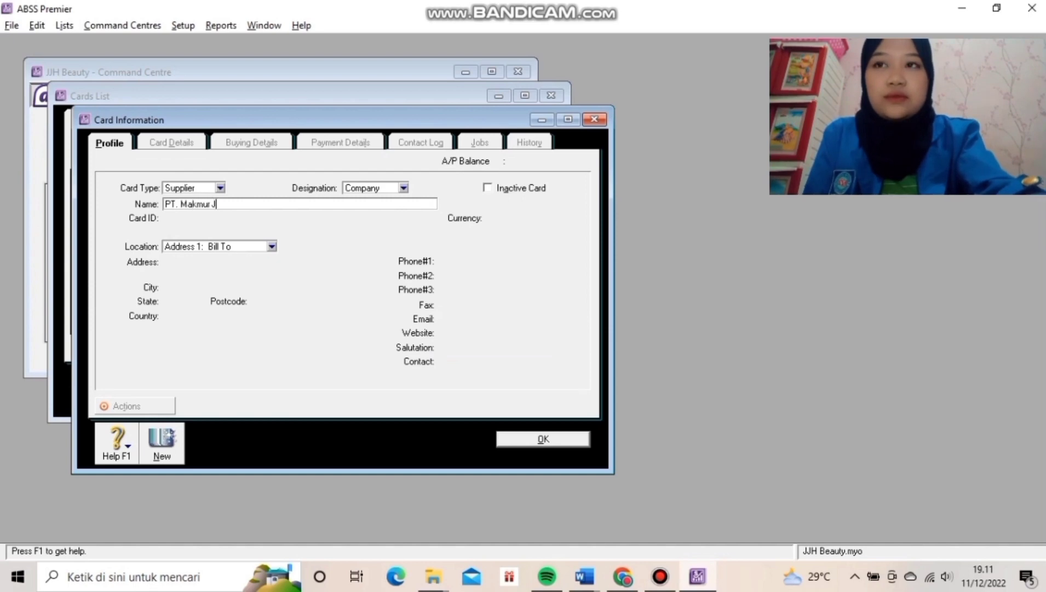
pyautogui.write('aya')
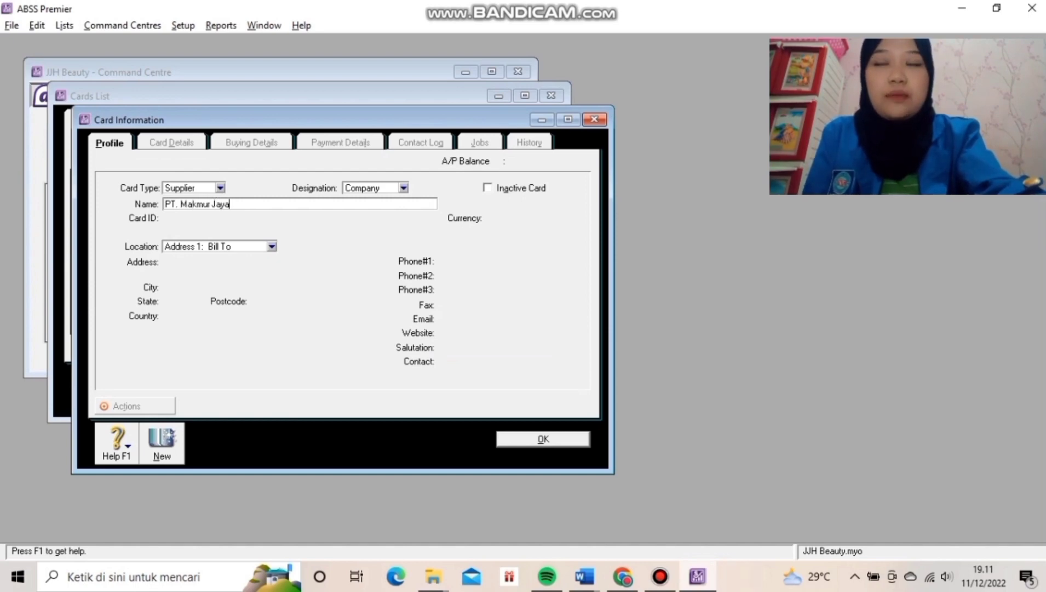
pyautogui.press('Tab')
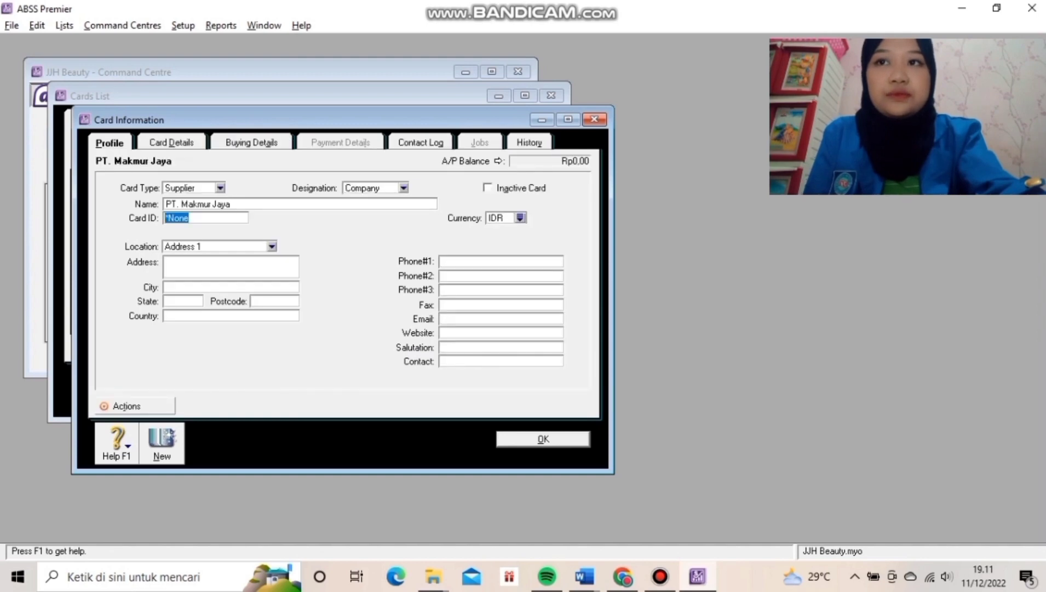
# Give PT. Makmur Jaya its card ID, street address, city Jakarta and country Indonesia.
pyautogui.write('SU-001')
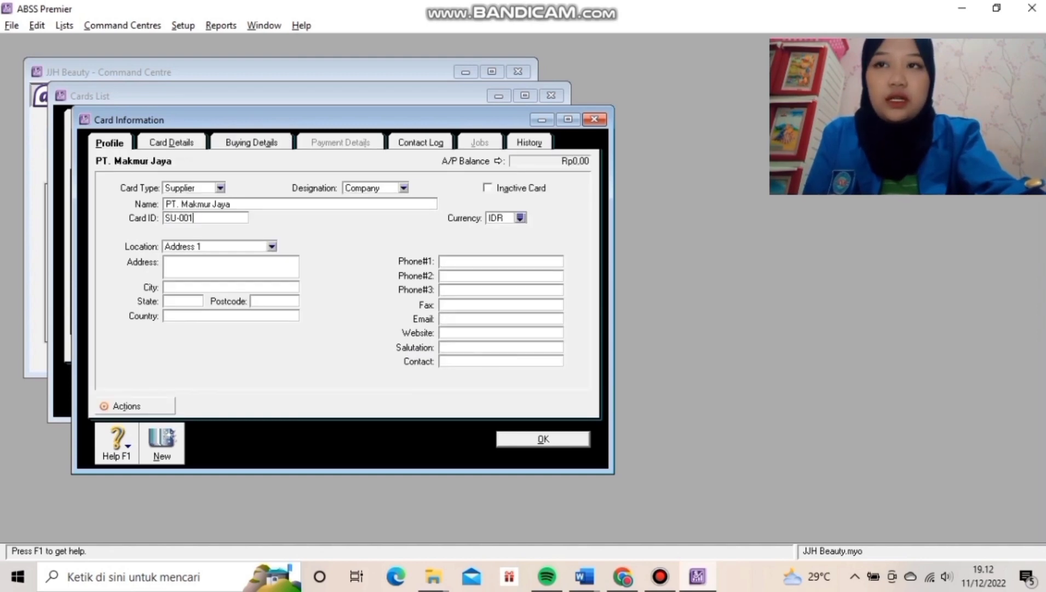
pyautogui.press('Tab')
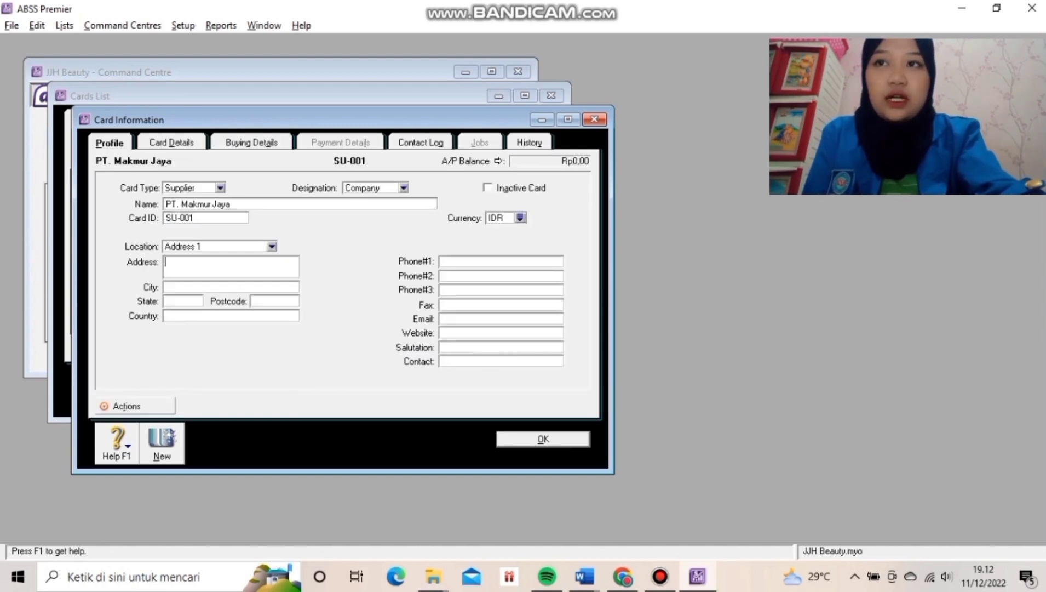
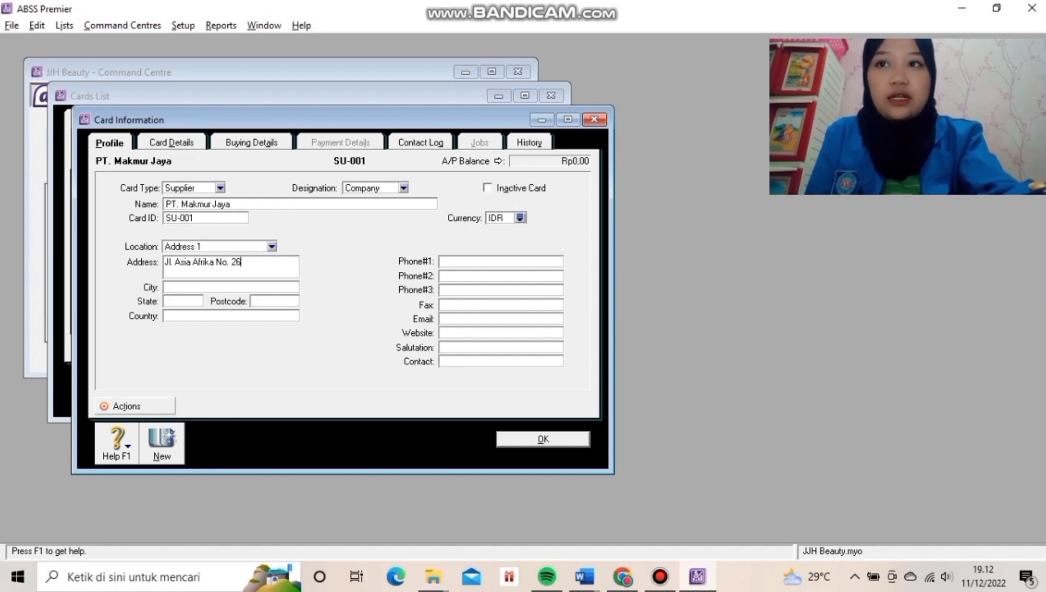
pyautogui.press('Tab')
pyautogui.write('Jakarta')
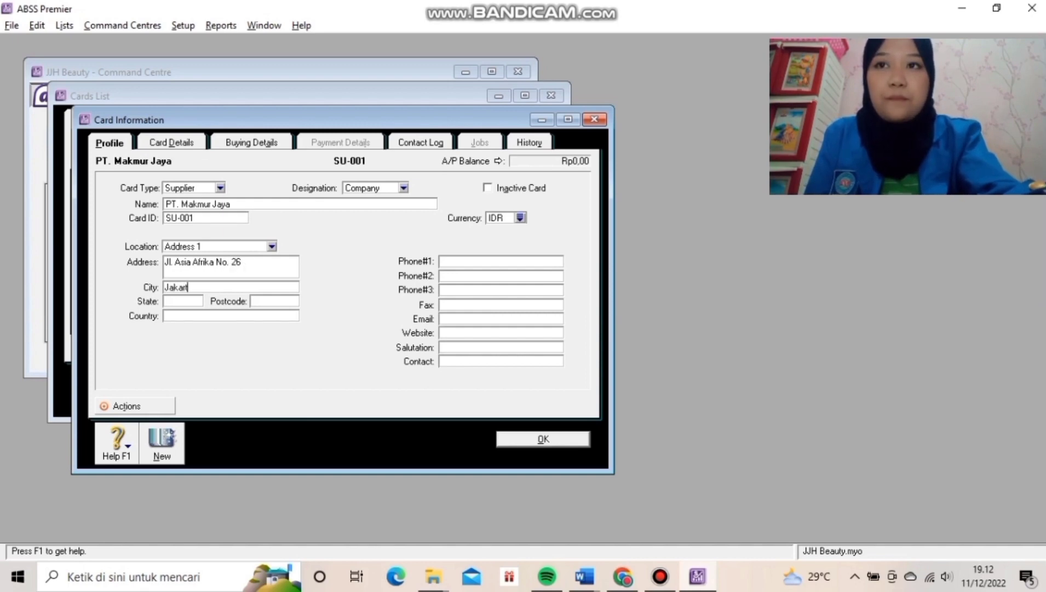
pyautogui.press('Tab')
pyautogui.press('Tab')
pyautogui.press('Tab')
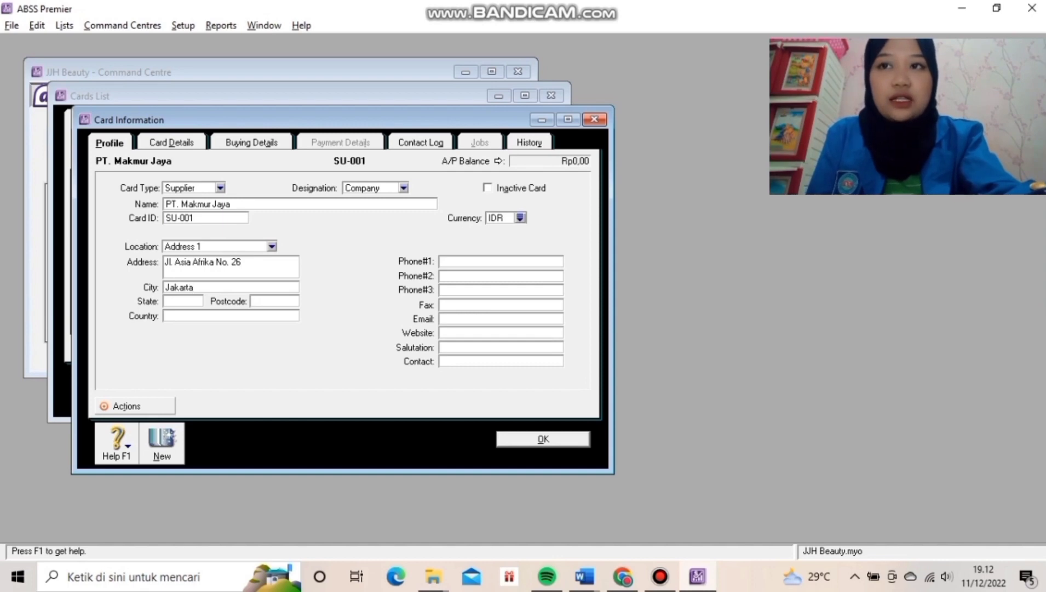
pyautogui.write('Indosne')
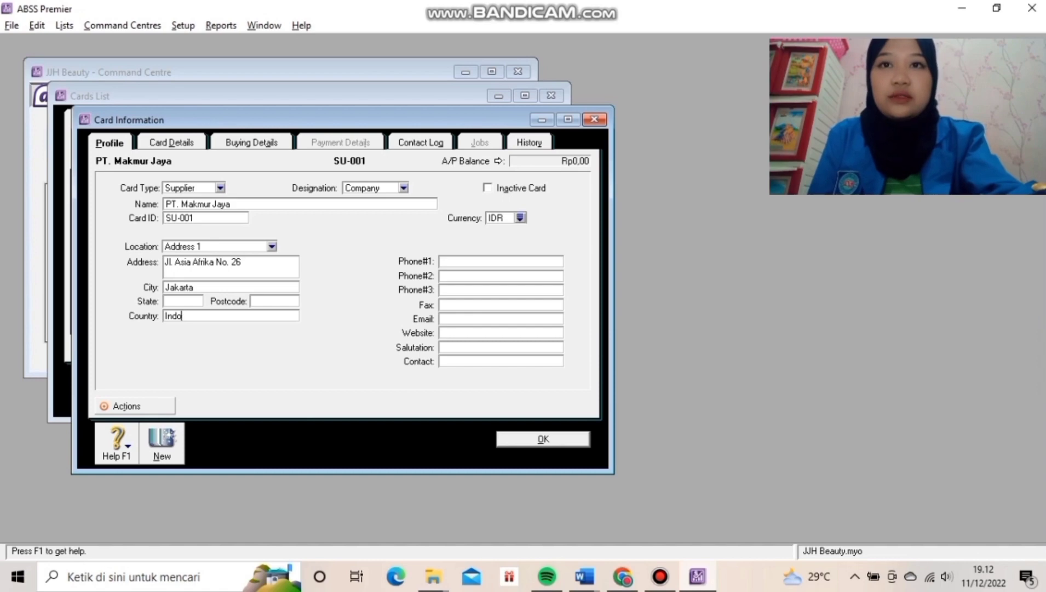
pyautogui.write('esia')
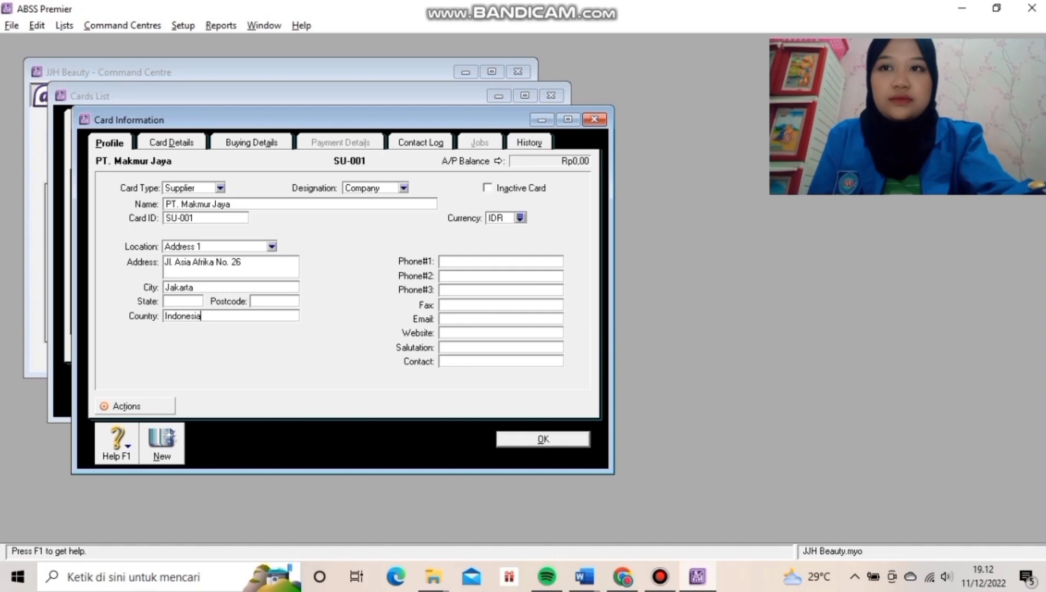
# Enter the supplier's main phone number in Phone#1.
pyautogui.click(441, 261)
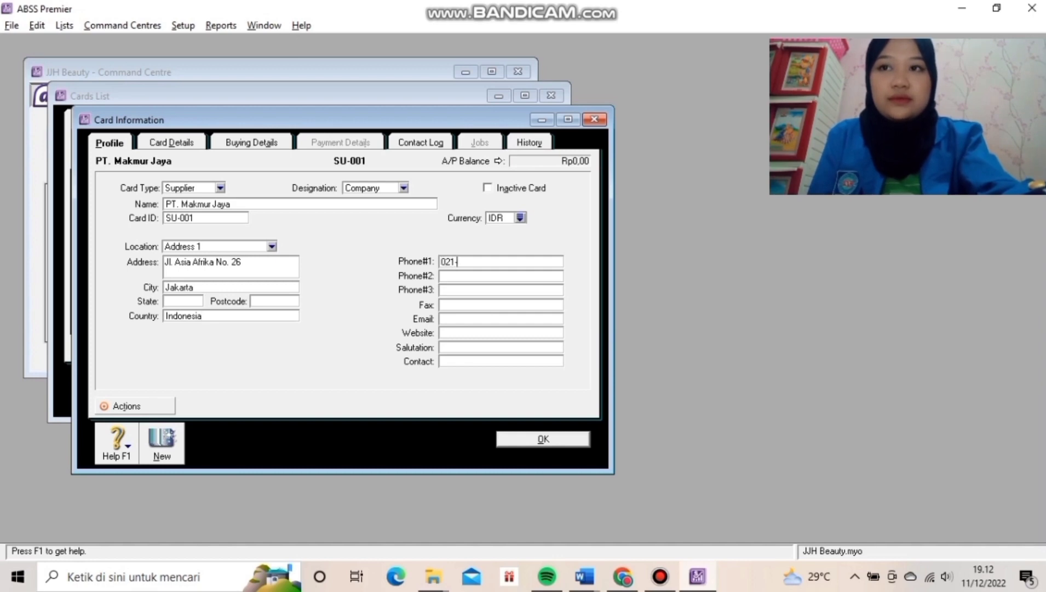
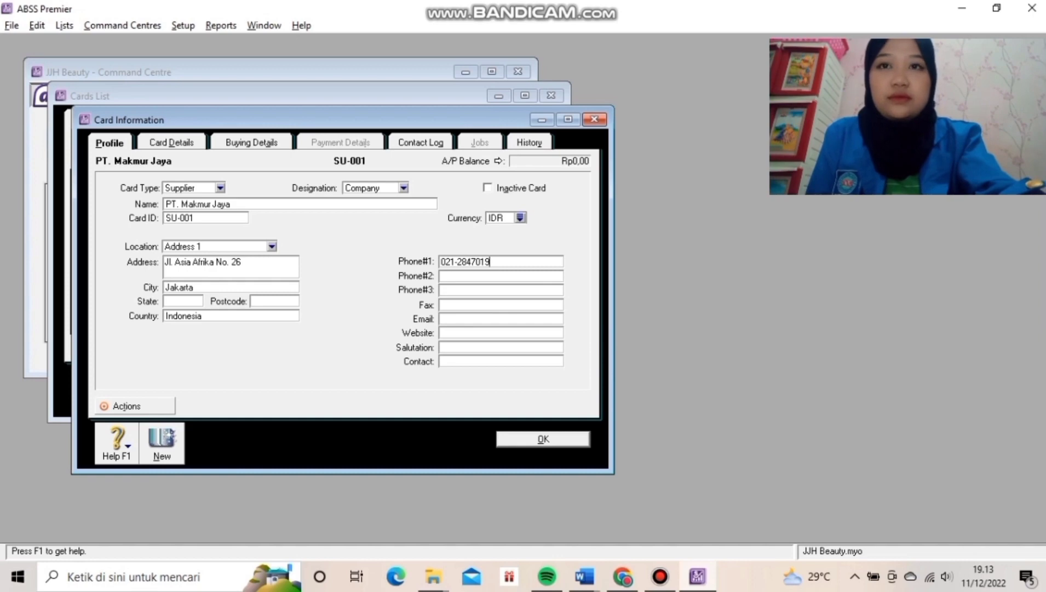
# Set the supplier's purchase layout to No Default and tax code to PPN, then save the card.
pyautogui.click(252, 142)
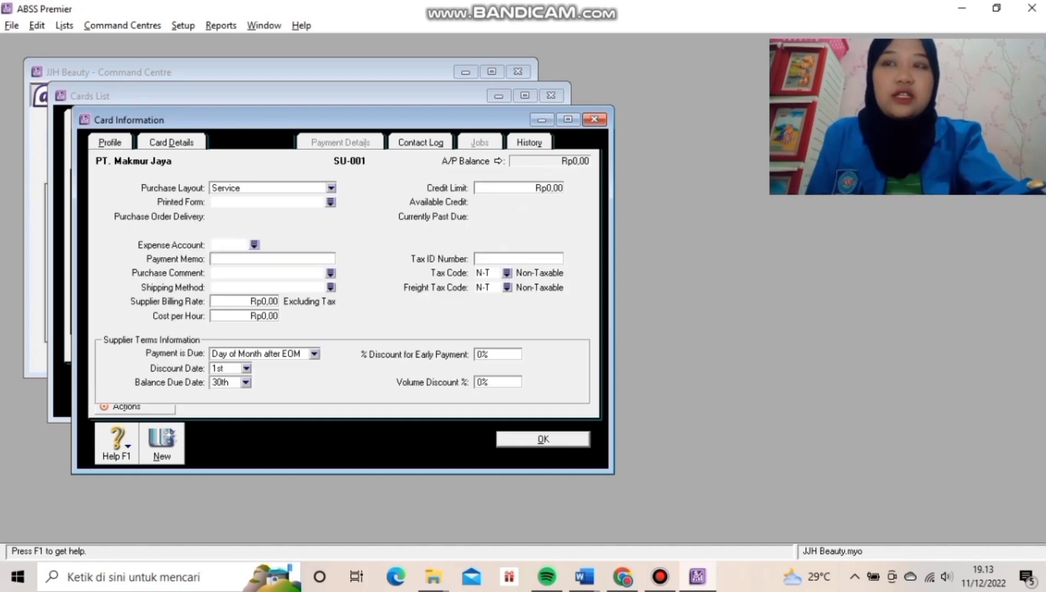
pyautogui.click(331, 188)
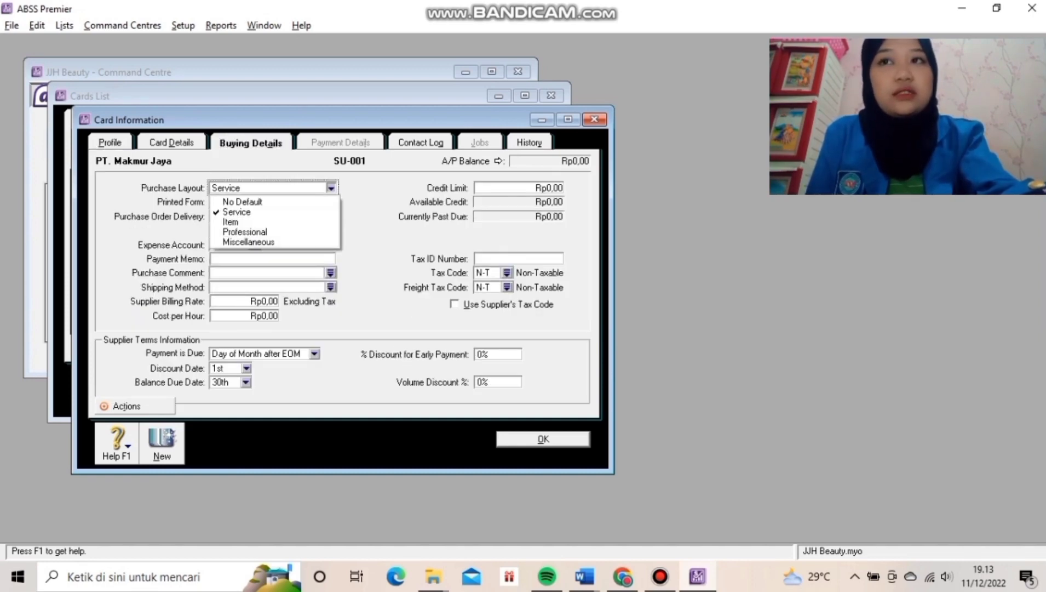
pyautogui.click(274, 201)
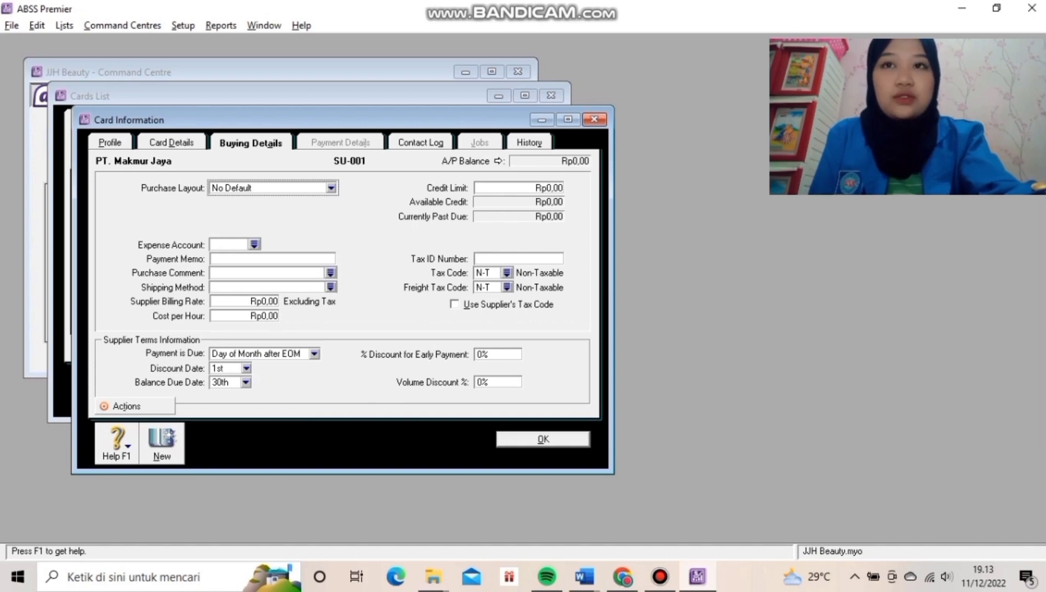
pyautogui.click(507, 272)
pyautogui.write('PPN')
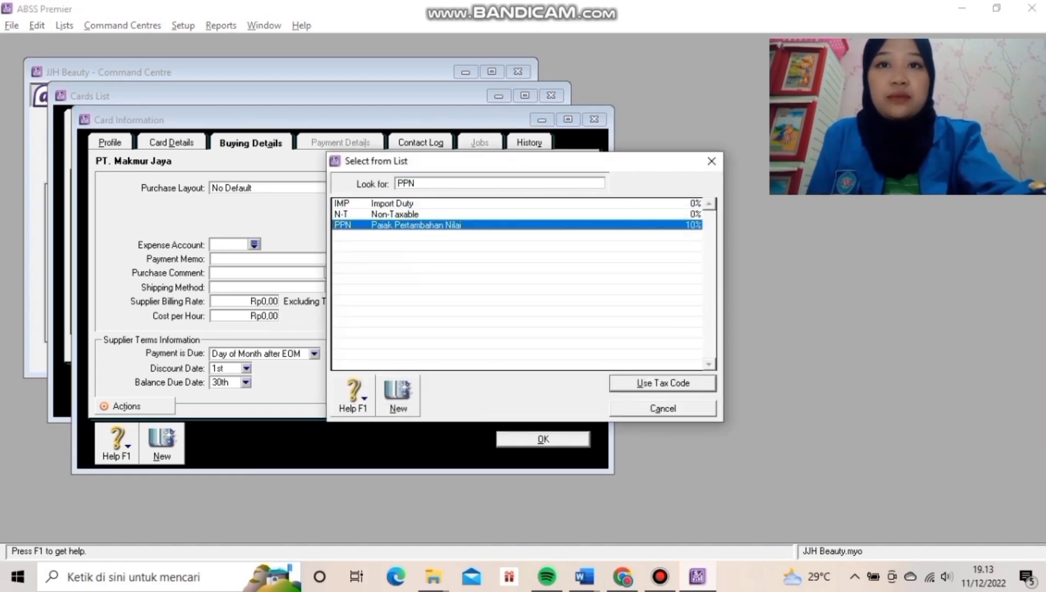
pyautogui.press('Return')
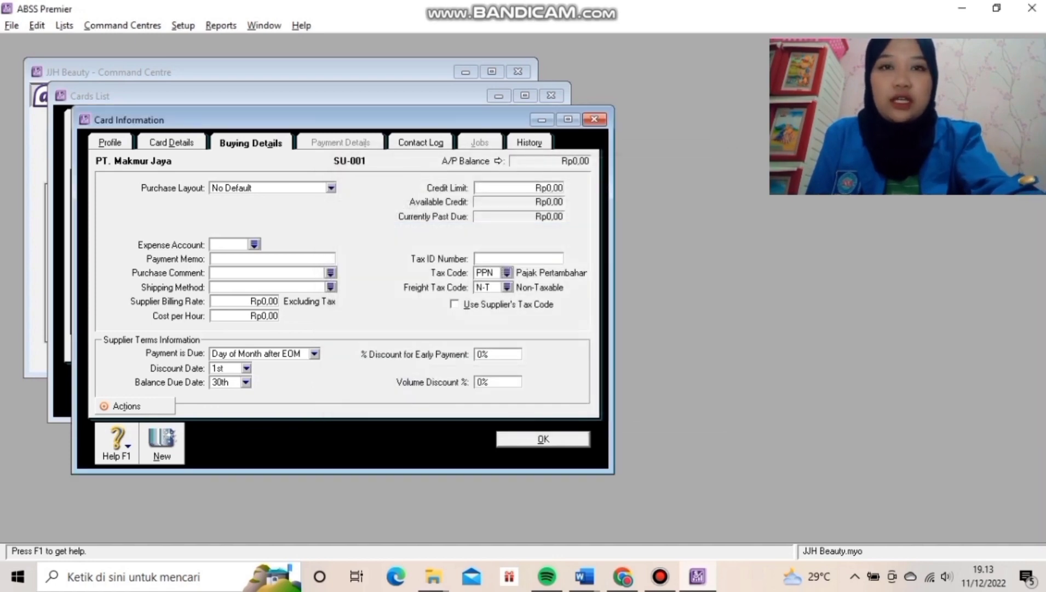
pyautogui.press('Return')
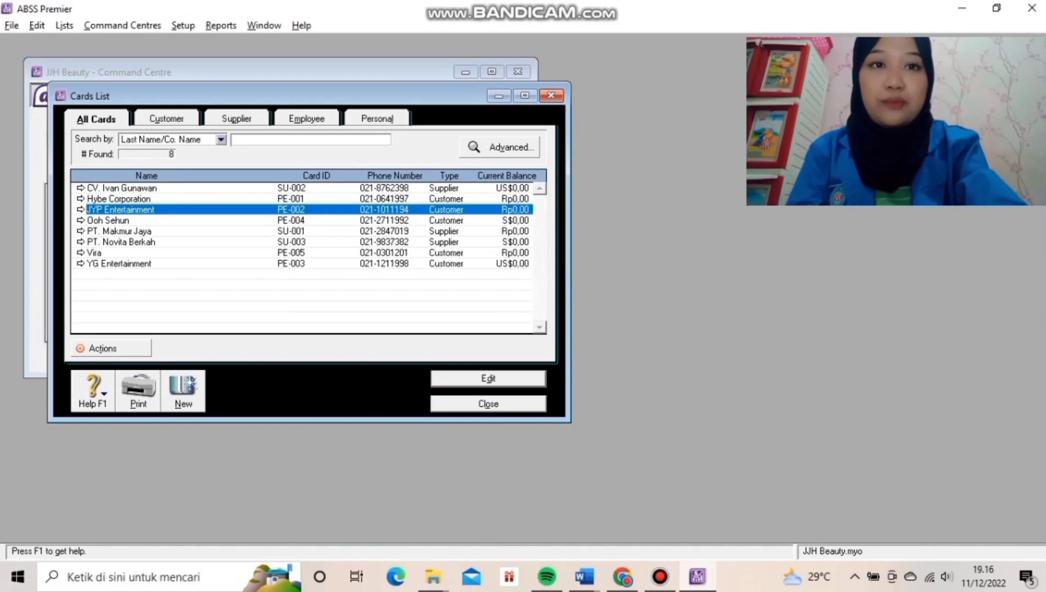
# Browse the Supplier and Employee card lists, then start a new employee card.
pyautogui.hotkey('alt', 'p')
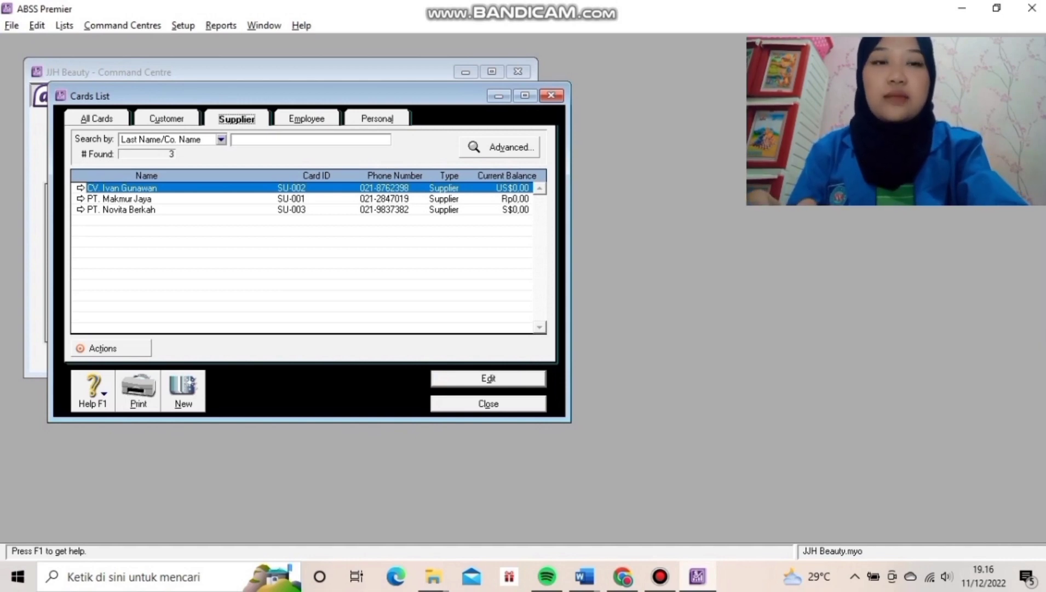
pyautogui.click(307, 118)
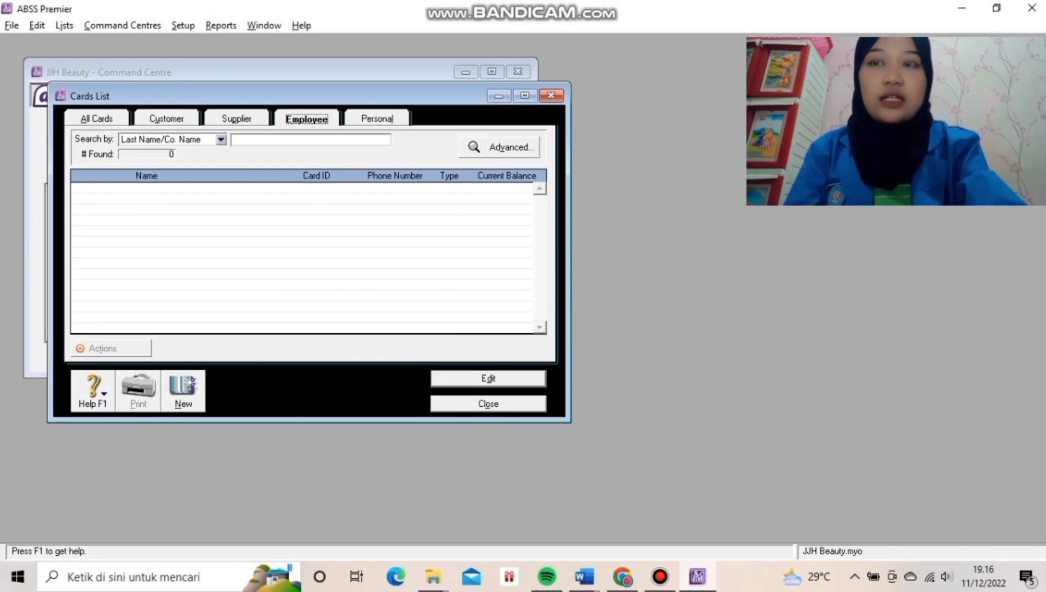
pyautogui.click(183, 390)
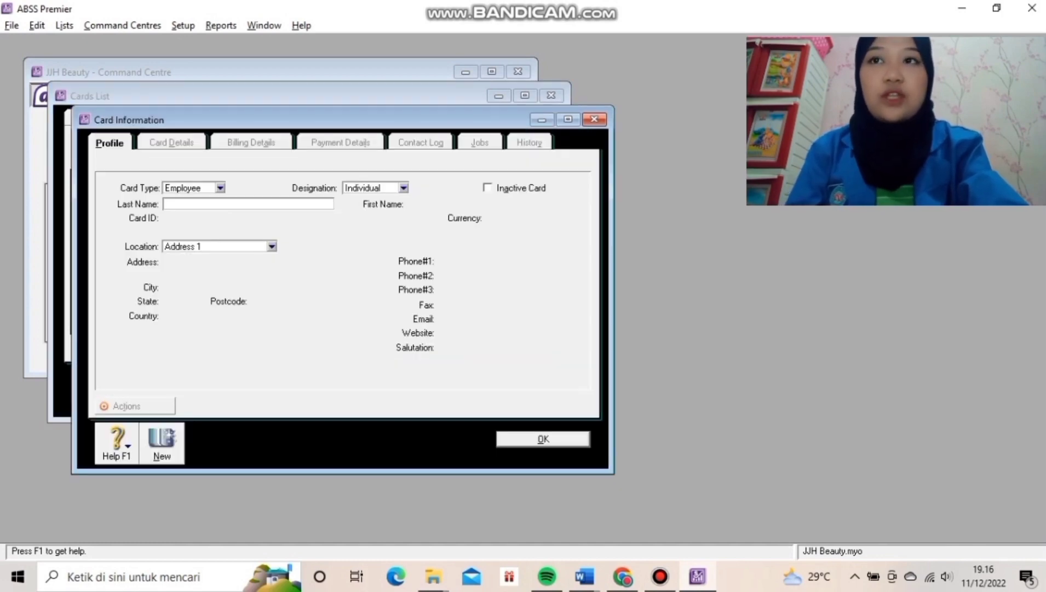
# Enter the employee's last name, card ID and street address.
pyautogui.write('Galaksi')
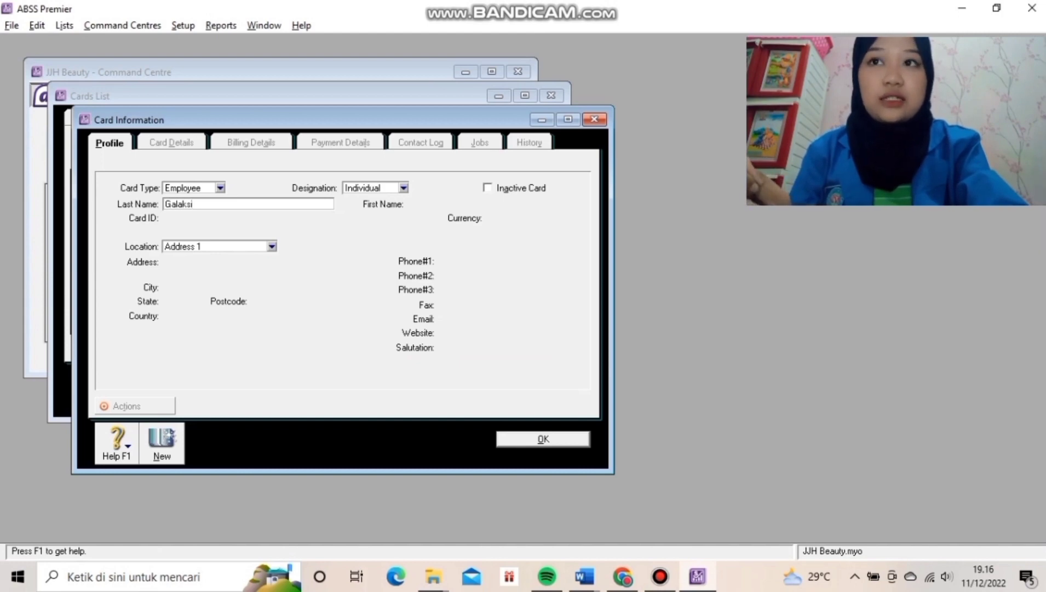
pyautogui.press('Tab')
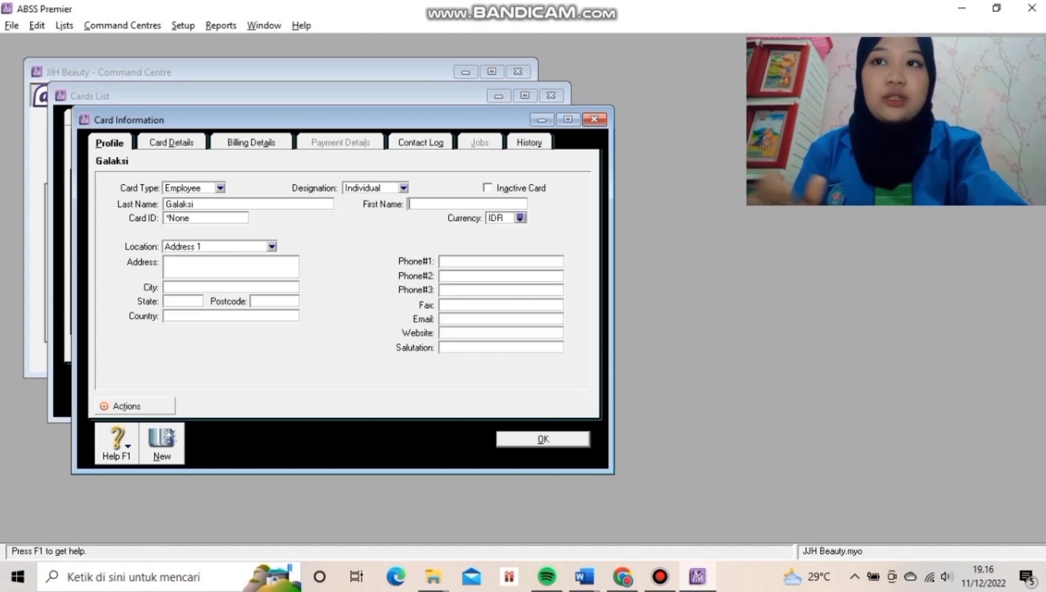
pyautogui.press('Tab')
pyautogui.write('KA')
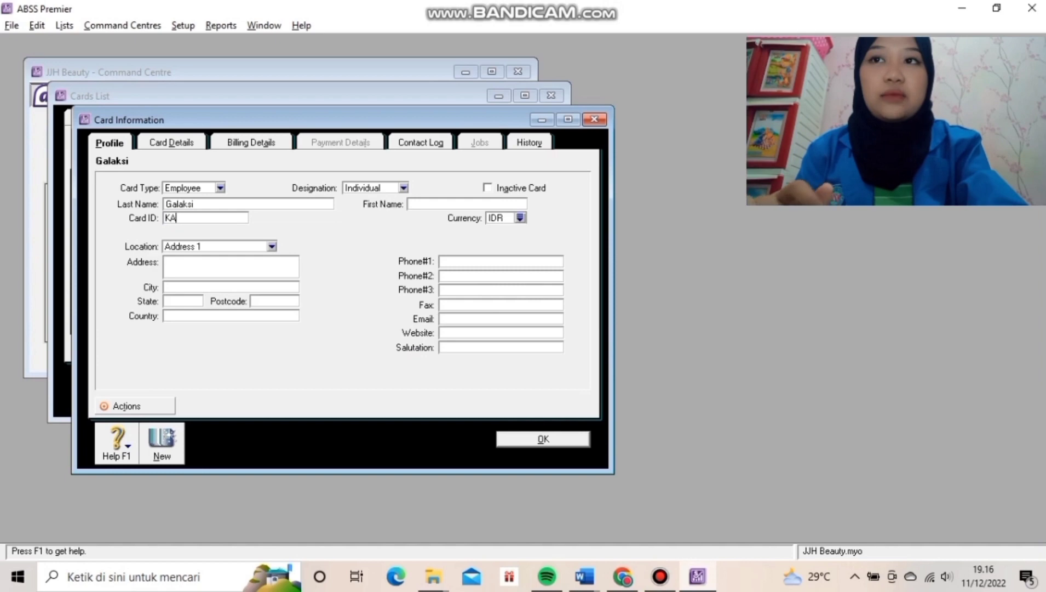
pyautogui.write('-001')
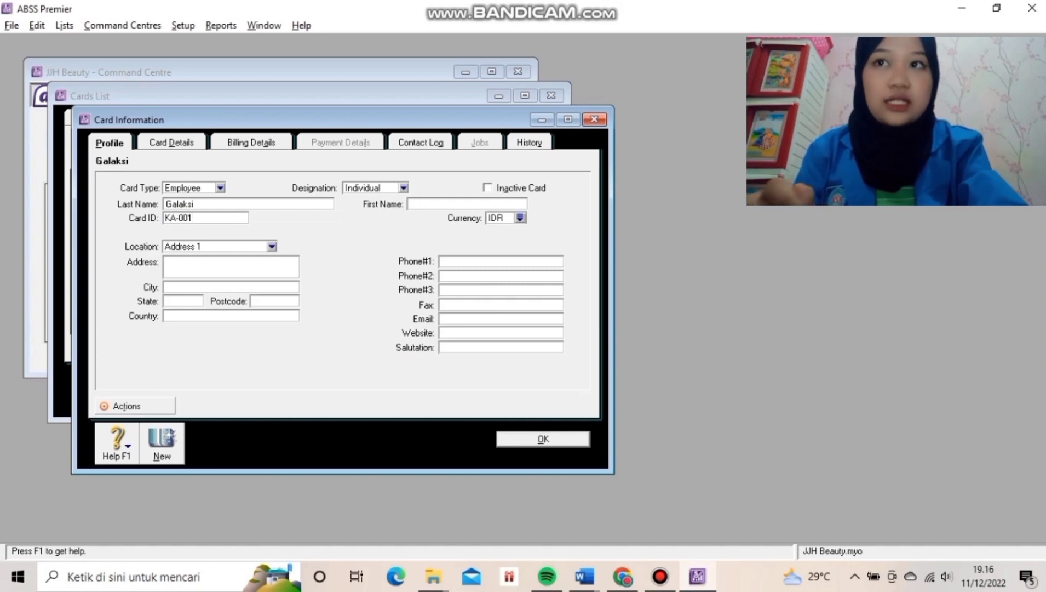
pyautogui.press('Tab')
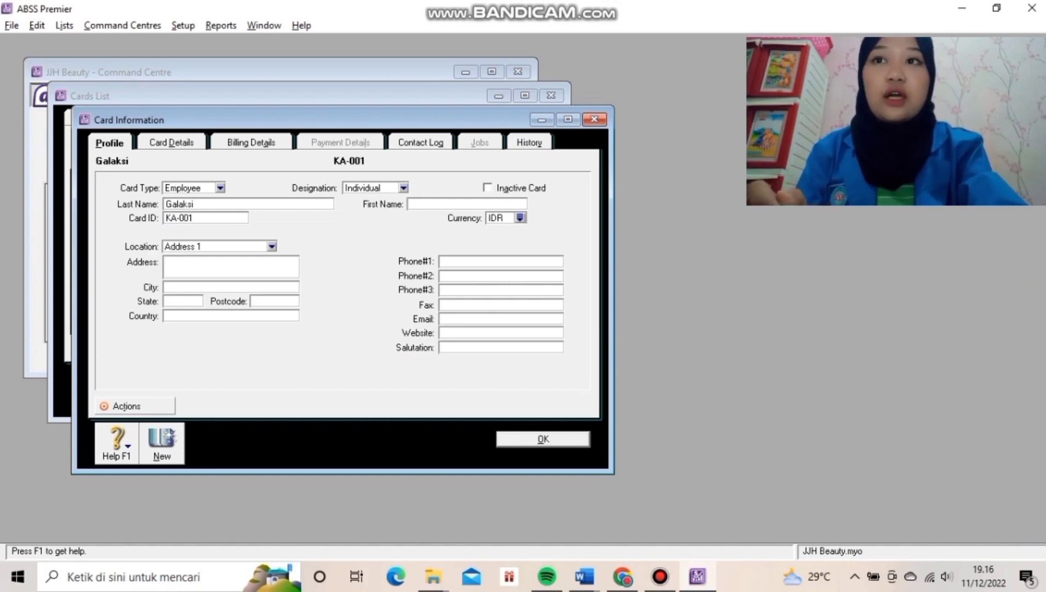
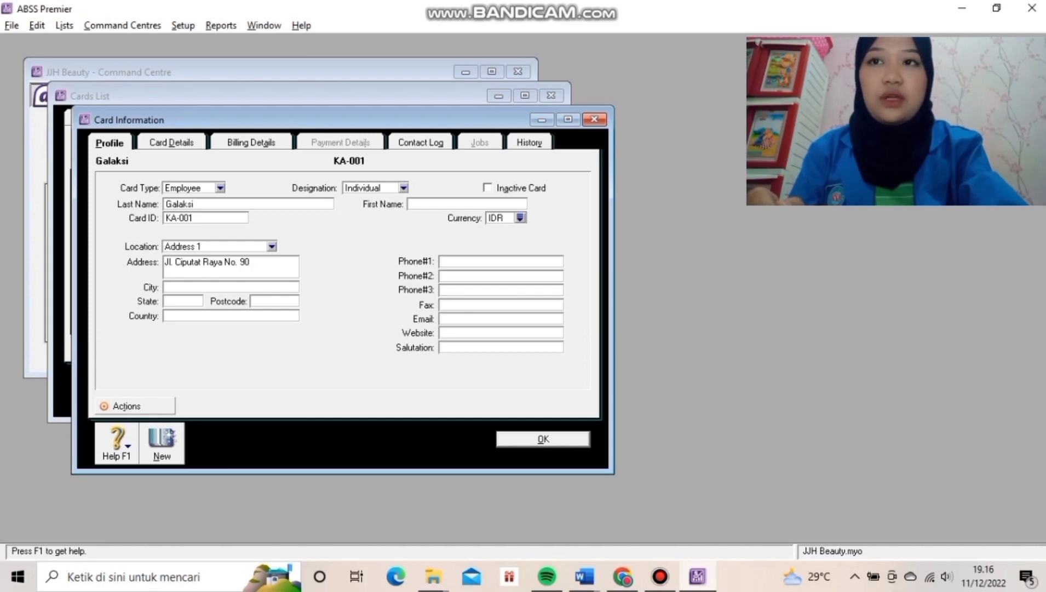
pyautogui.write('Jakrta')
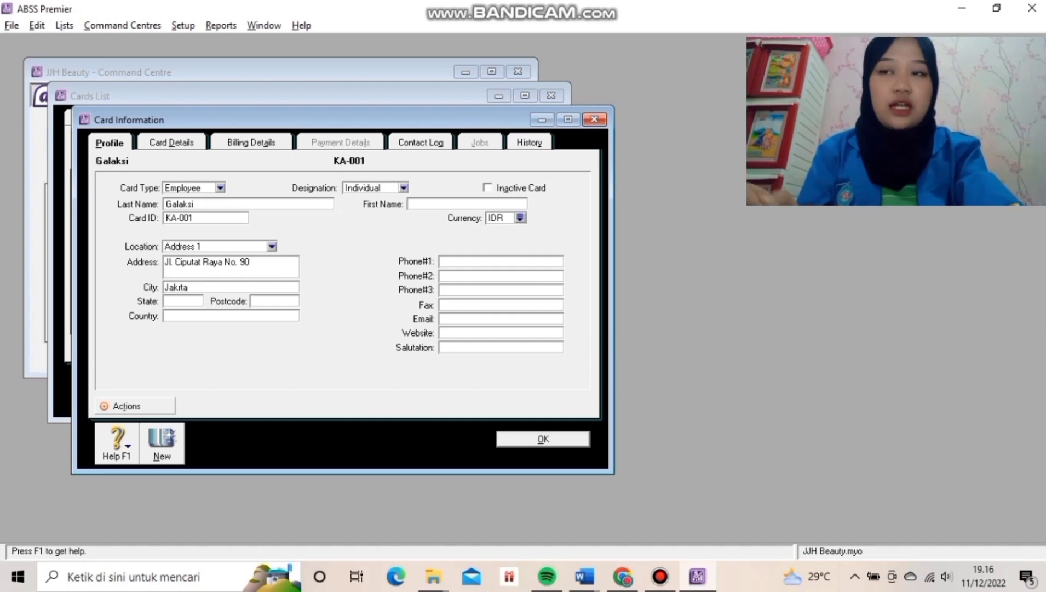
# Complete city Jakarta, country Indonesia and the phone number, then save the employee card.
pyautogui.click(182, 287)
pyautogui.write('a')
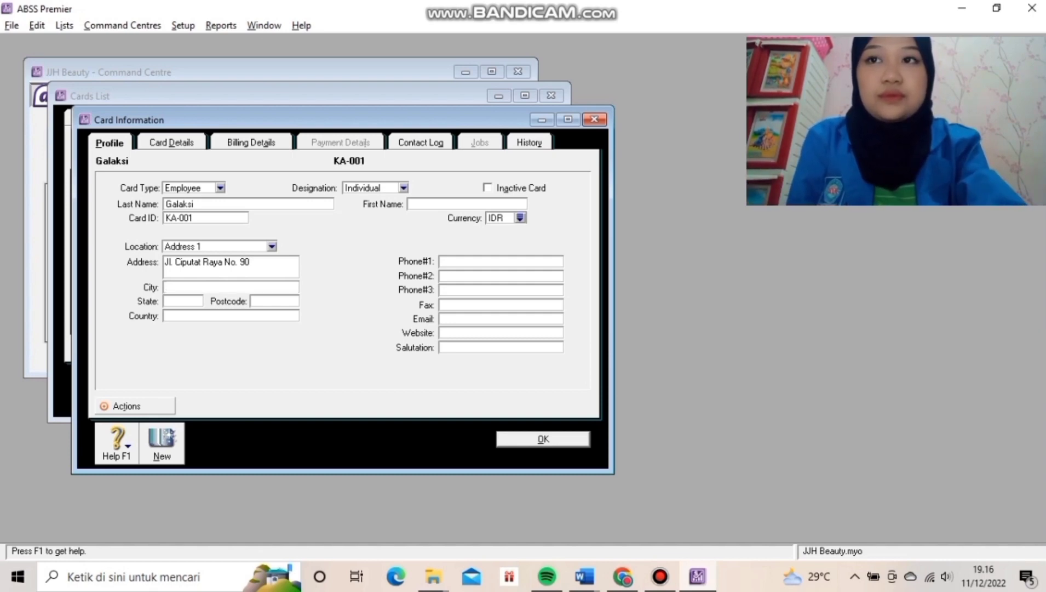
pyautogui.click(175, 316)
pyautogui.write('Indonesia')
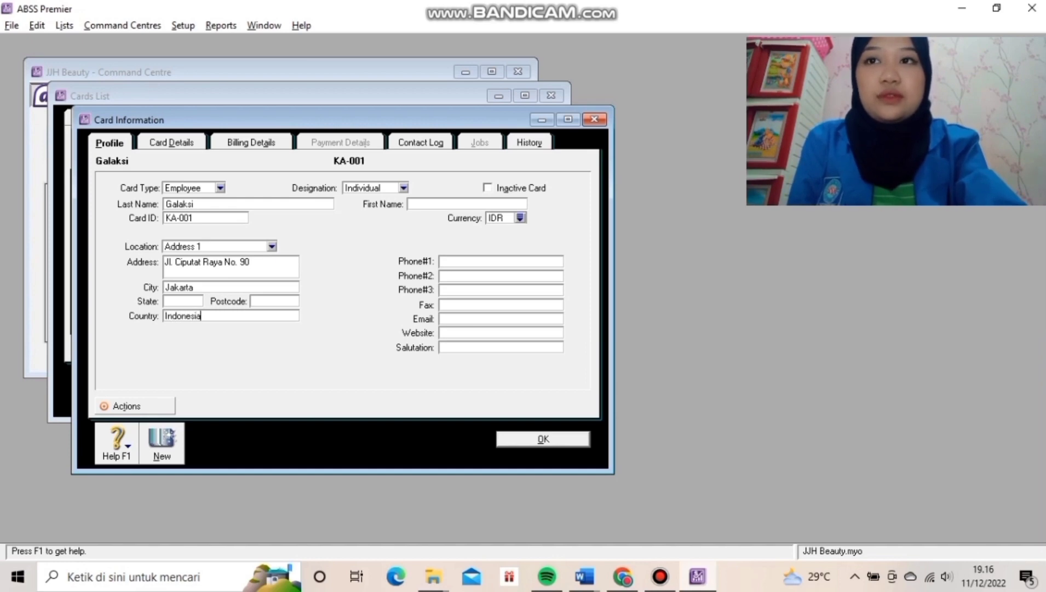
pyautogui.click(441, 261)
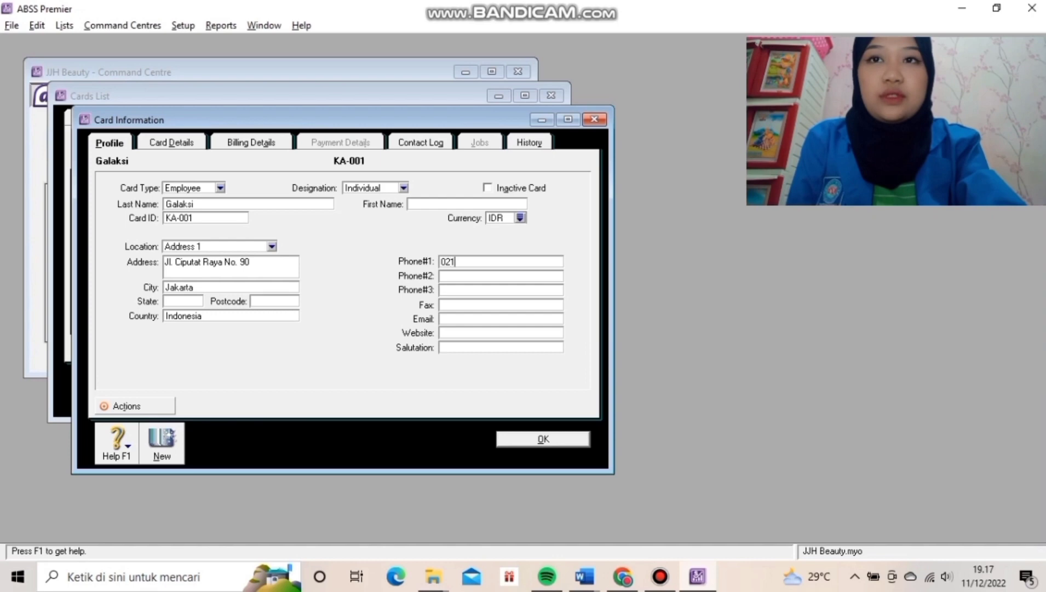
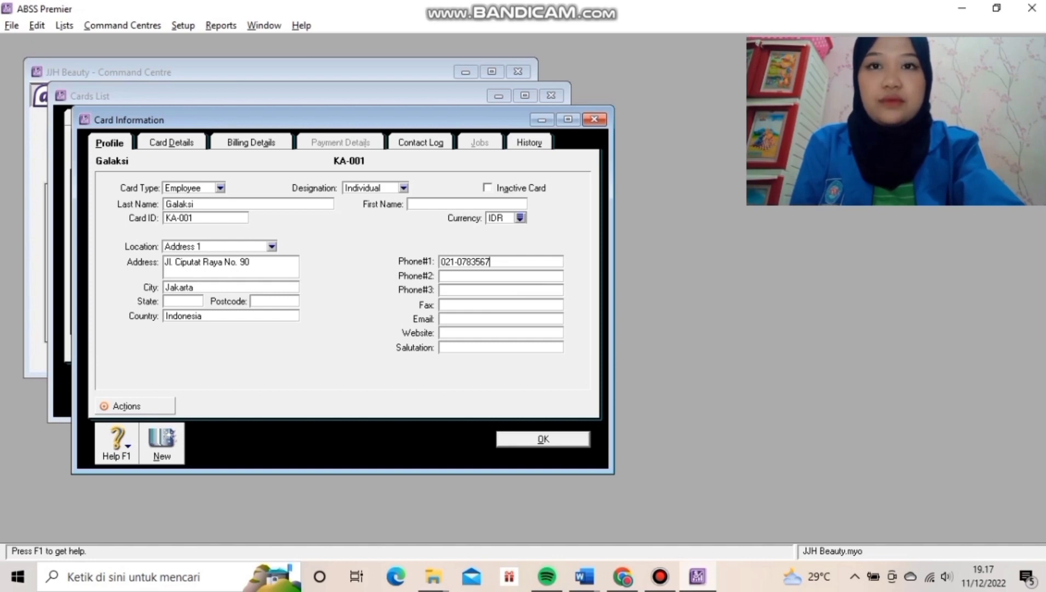
pyautogui.hotkey('ctrl', 'Tab')
pyautogui.press('Return')
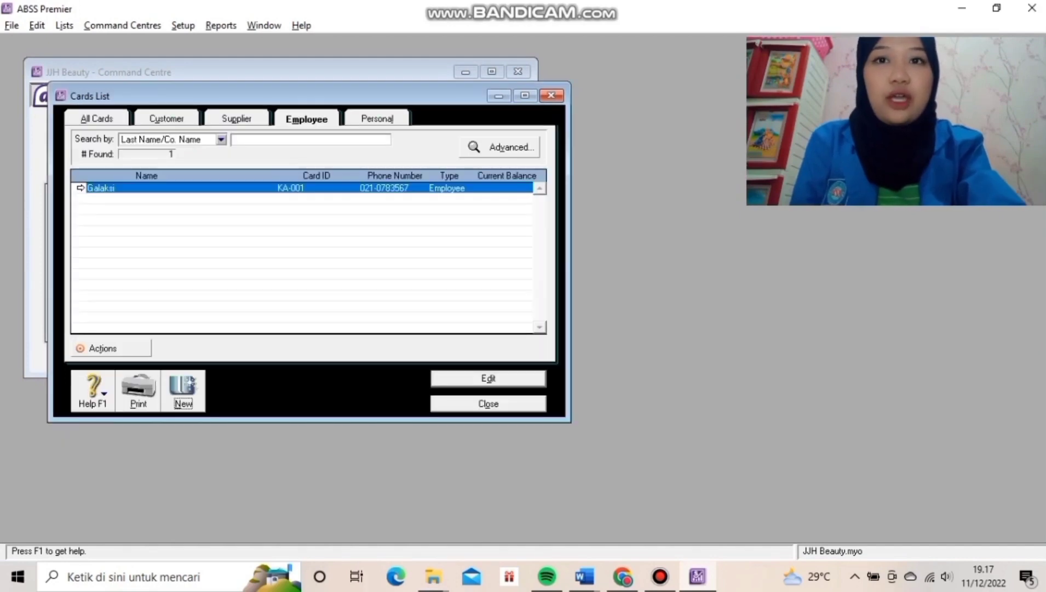
# Start another employee card with the employee's last name, card ID and street address.
pyautogui.hotkey('ctrl', 'n')
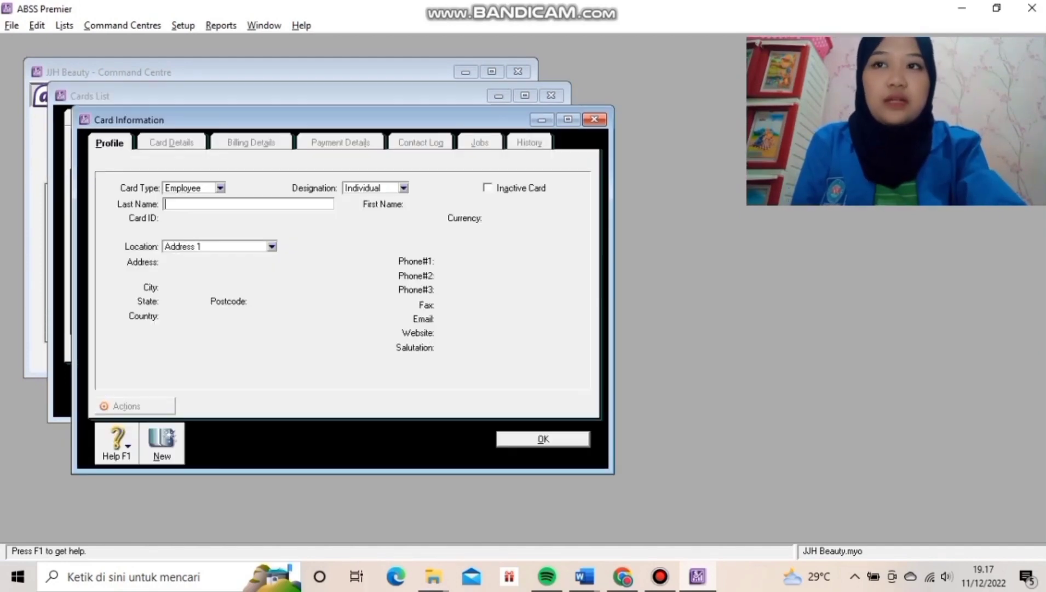
pyautogui.write('Al')
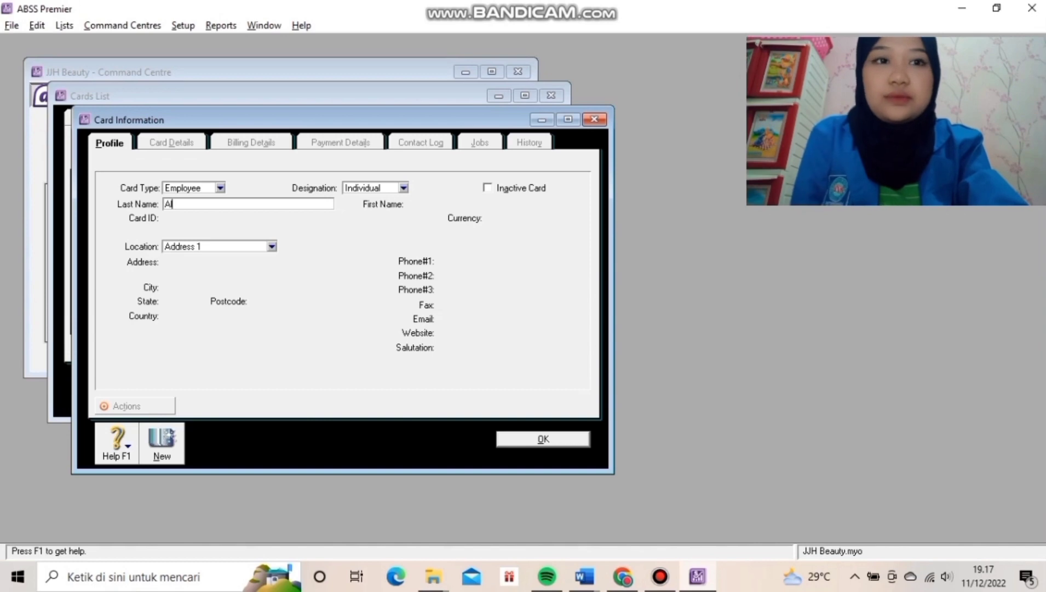
pyautogui.write('debaran')
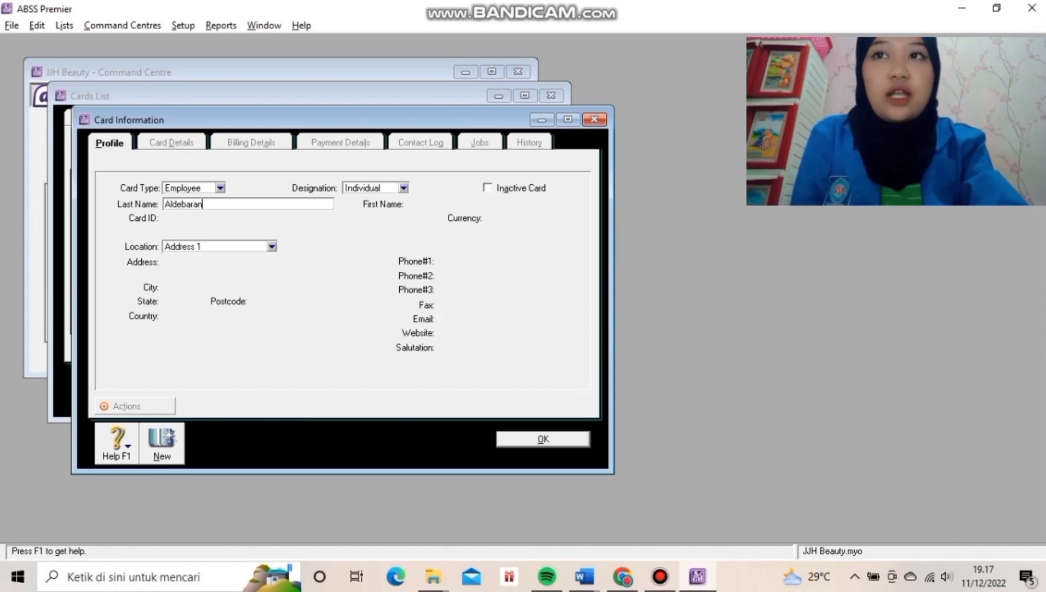
pyautogui.press('Tab')
pyautogui.press('Tab')
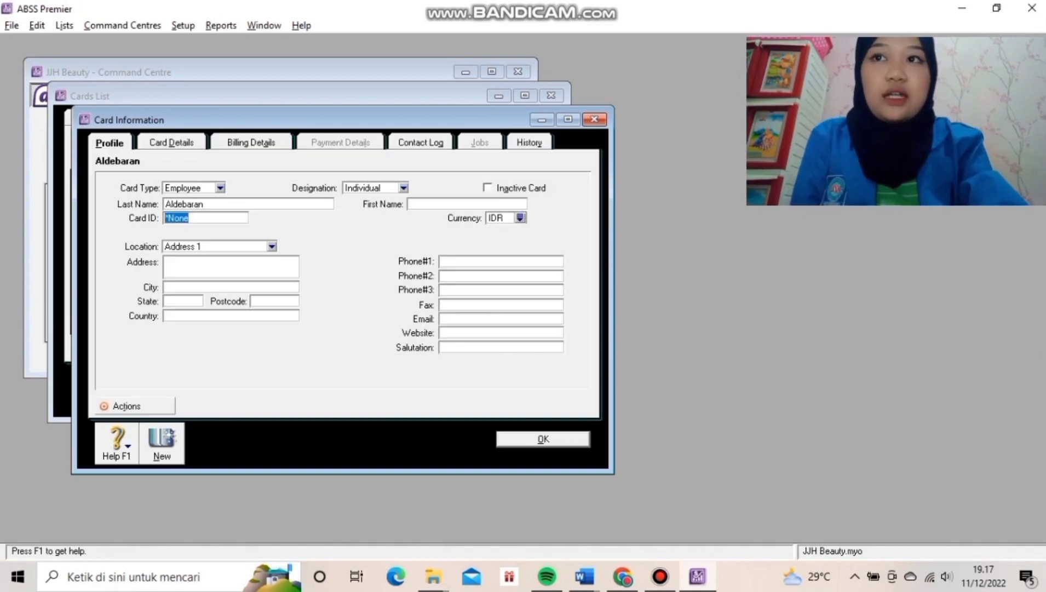
pyautogui.write('KA-002')
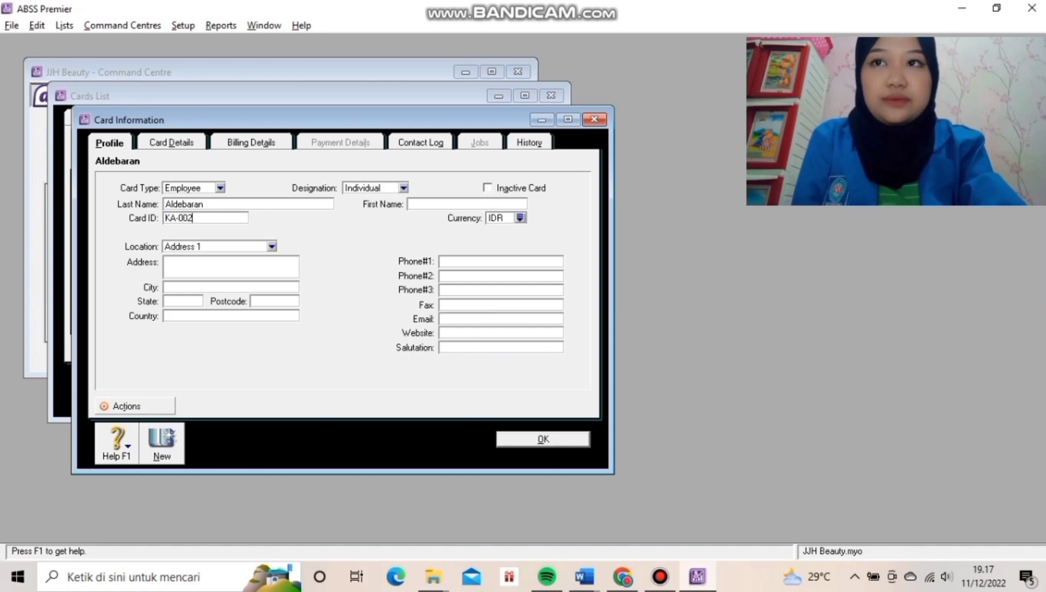
pyautogui.press('Tab')
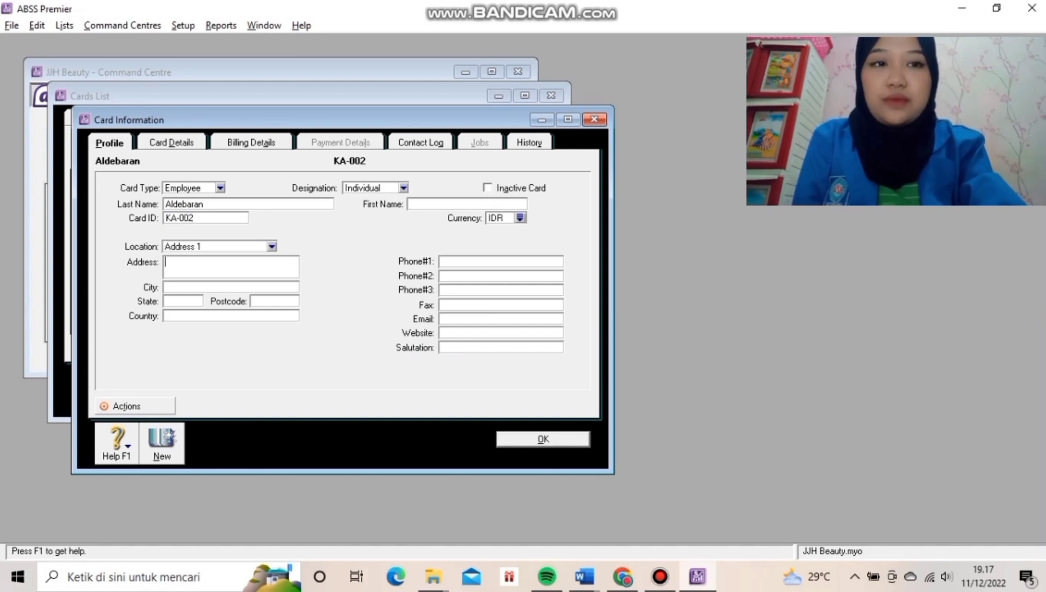
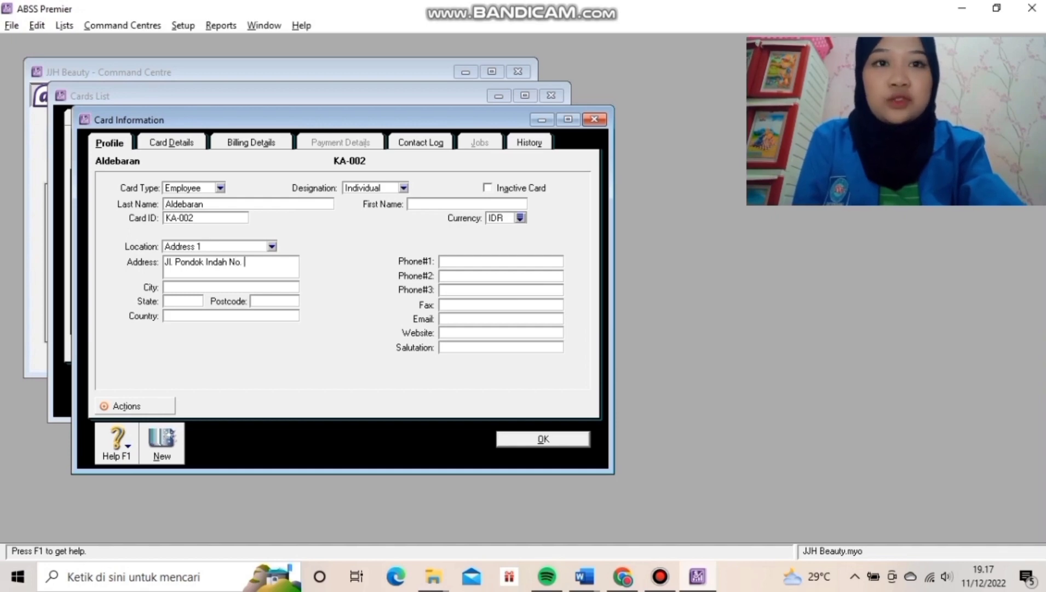
# Fill in city Jakarta, country Indonesia and the phone number, then save the card.
pyautogui.press('Tab')
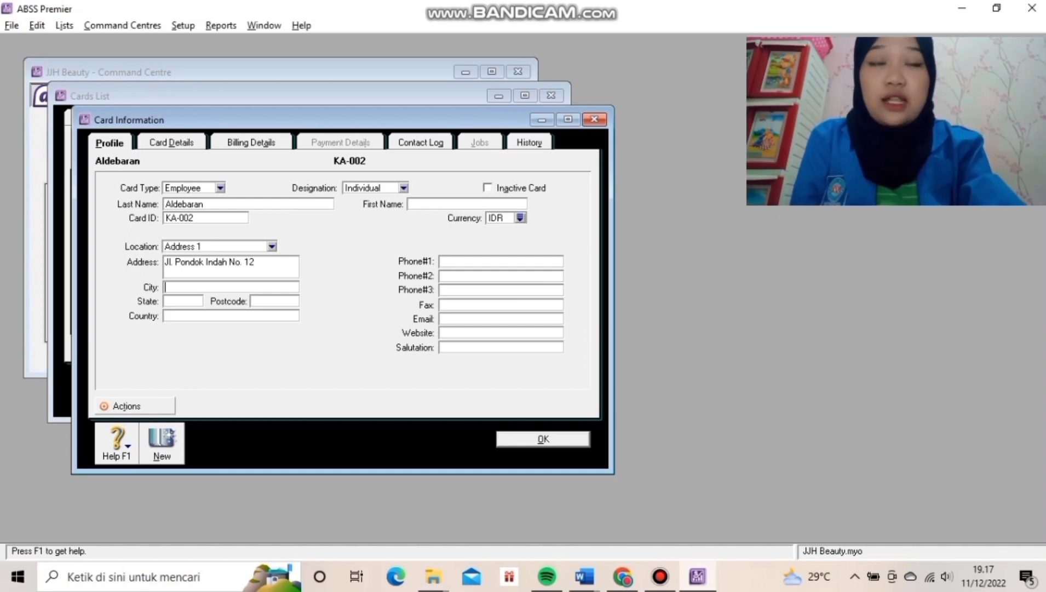
pyautogui.write('Jakarta')
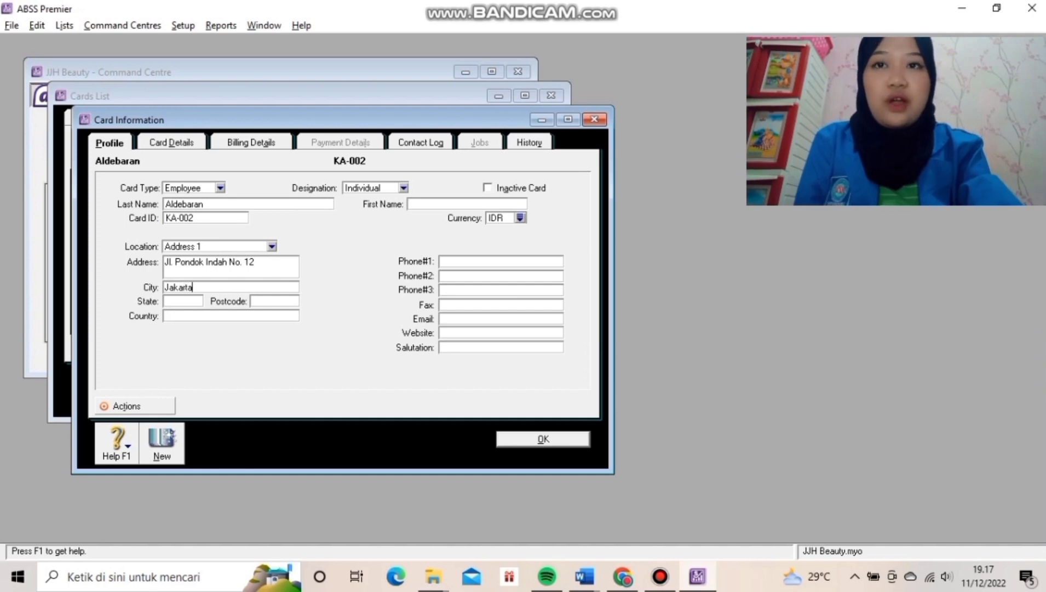
pyautogui.click(175, 315)
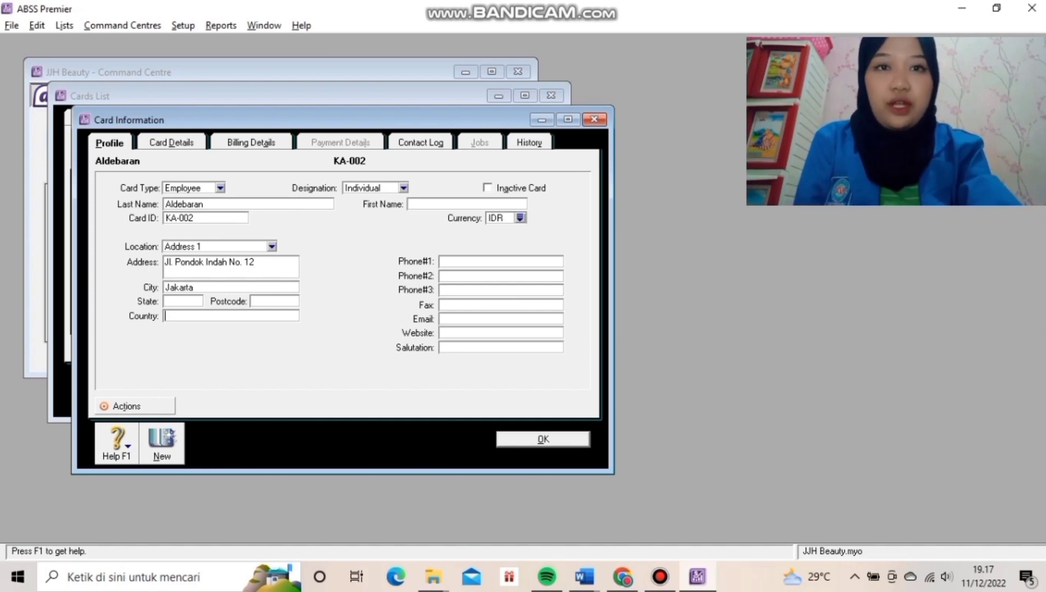
pyautogui.write('Indonesia')
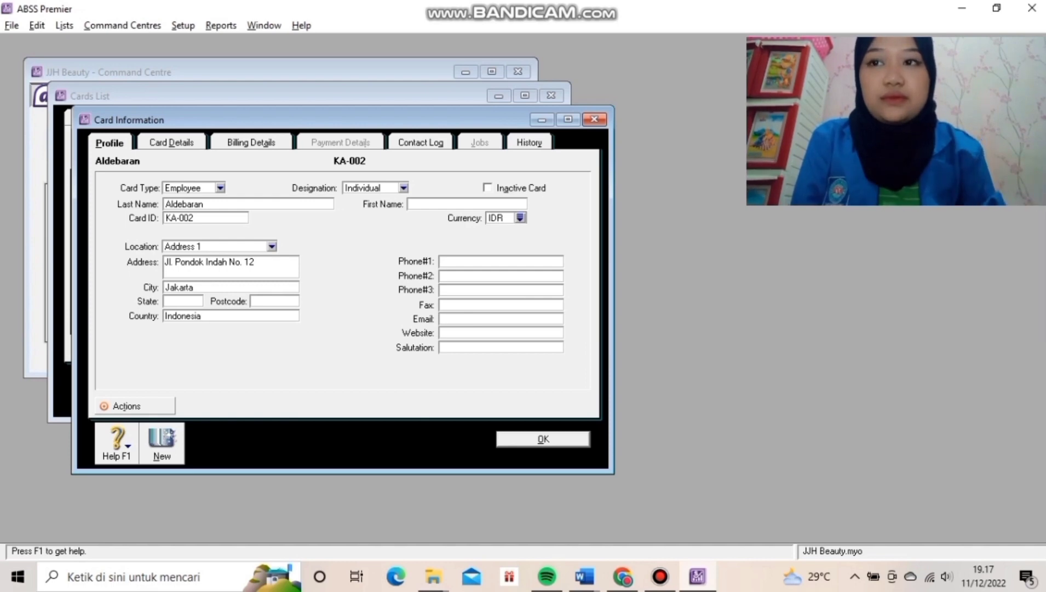
pyautogui.click(441, 262)
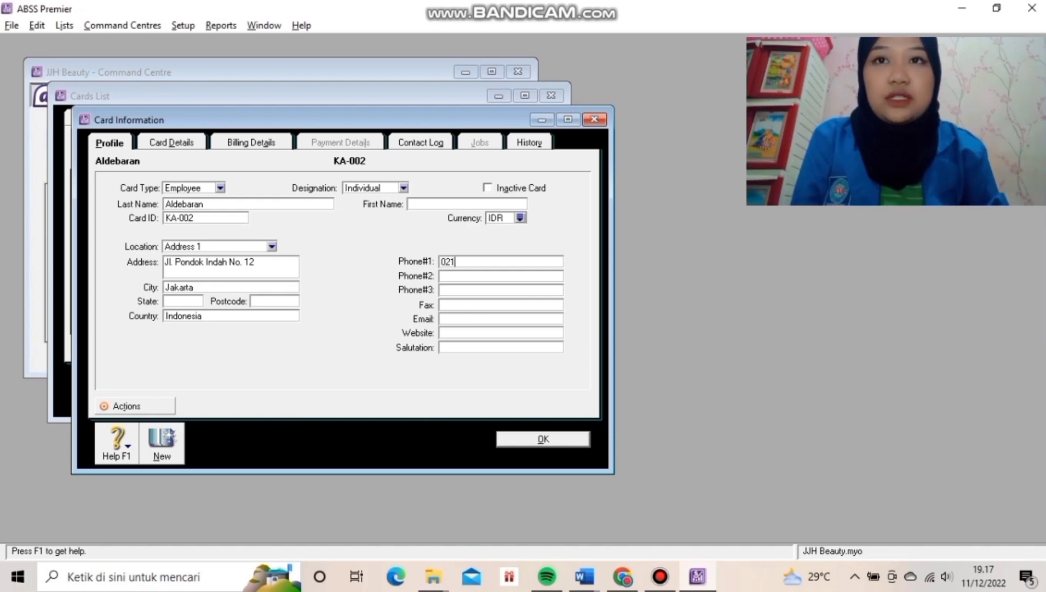
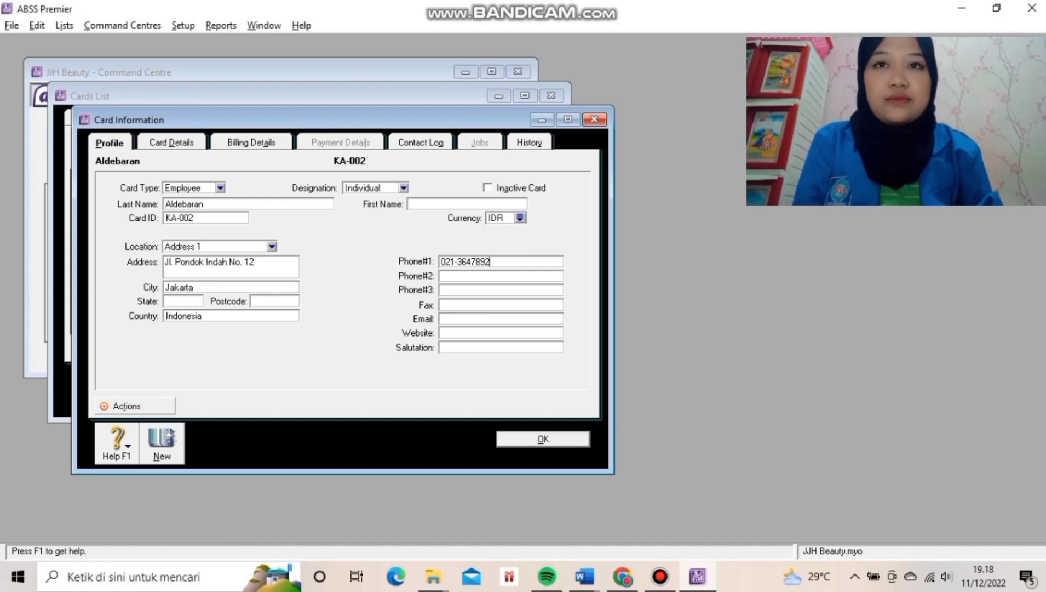
pyautogui.press('Return')
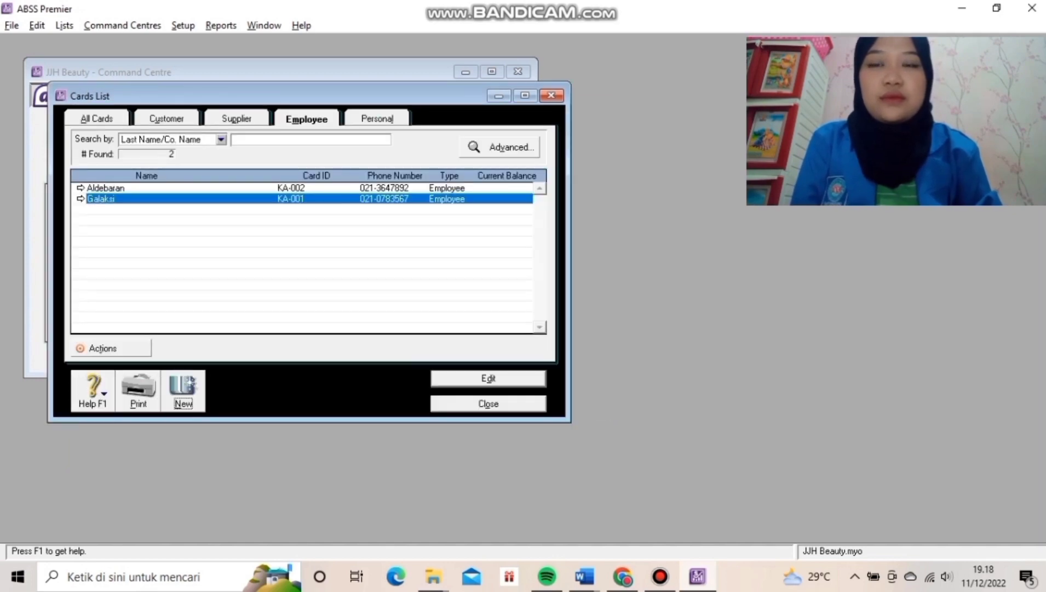
pyautogui.click(489, 404)
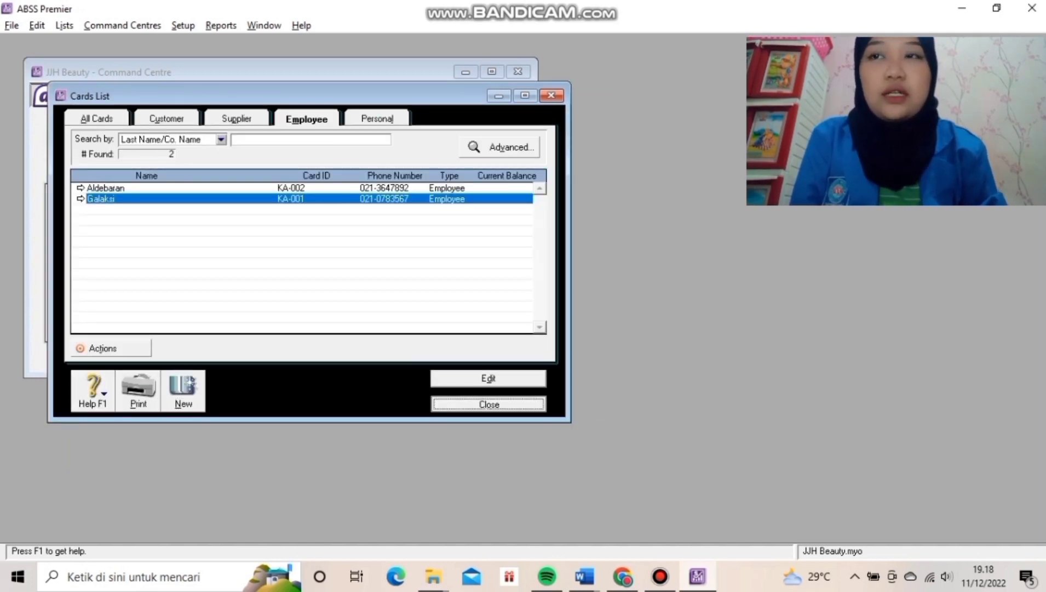
pyautogui.click(280, 206)
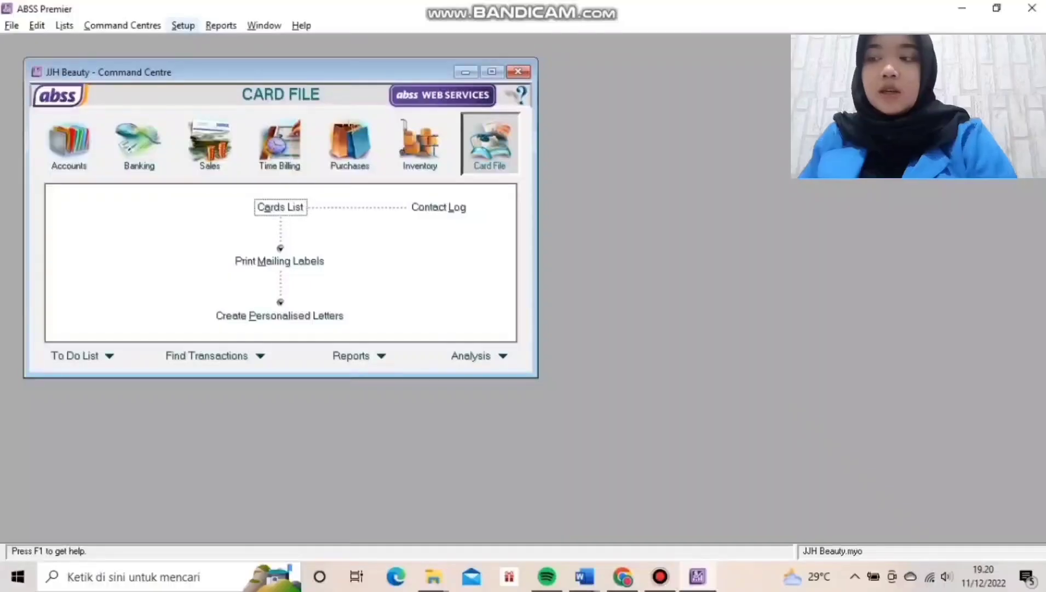
# Open Setup > Balances > Account Opening Balances.
pyautogui.click(182, 25)
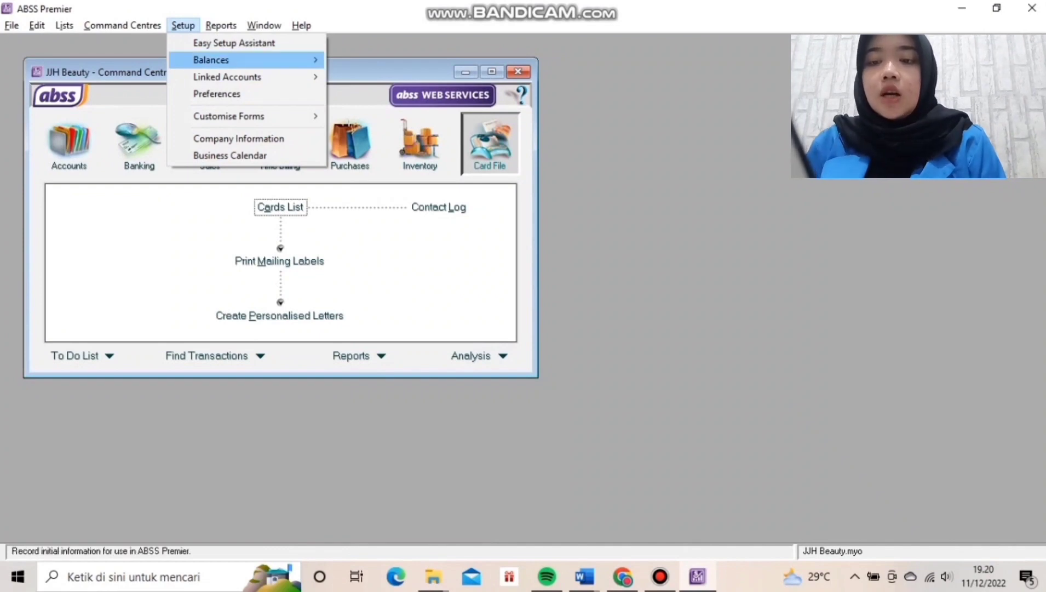
pyautogui.moveTo(212, 60)
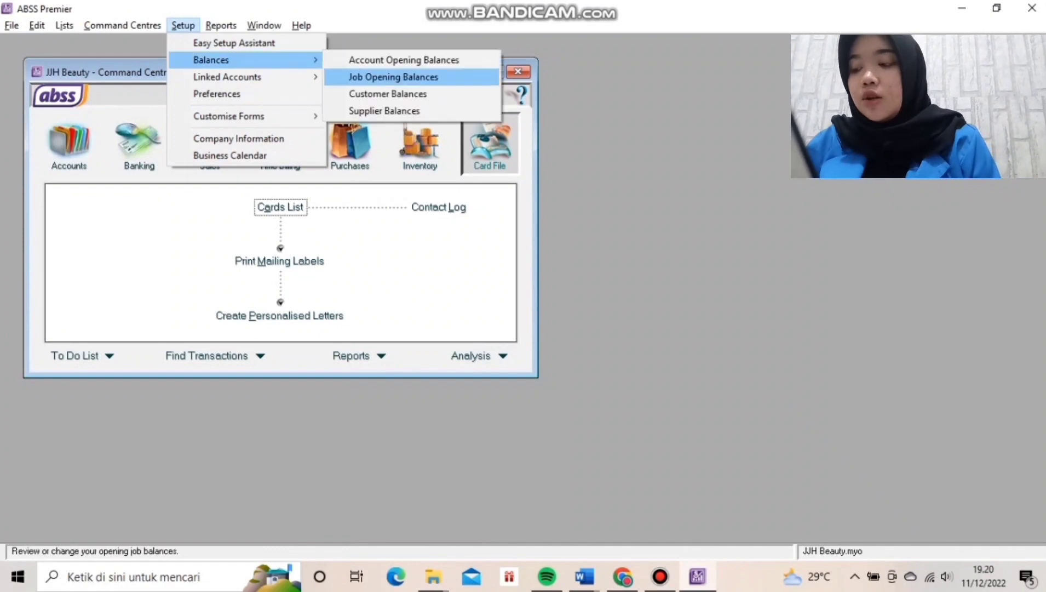
pyautogui.click(404, 60)
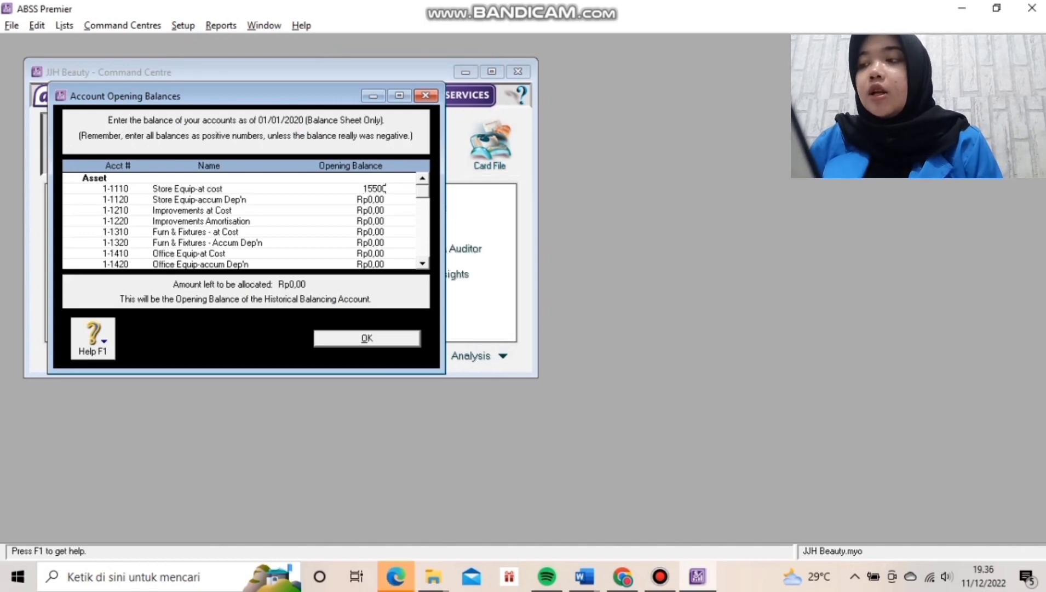
# Enter equipment balances: depreciations -518.750.000 and -306.250.000, Office Equip-at Cost 450.000.000.
pyautogui.write('00')
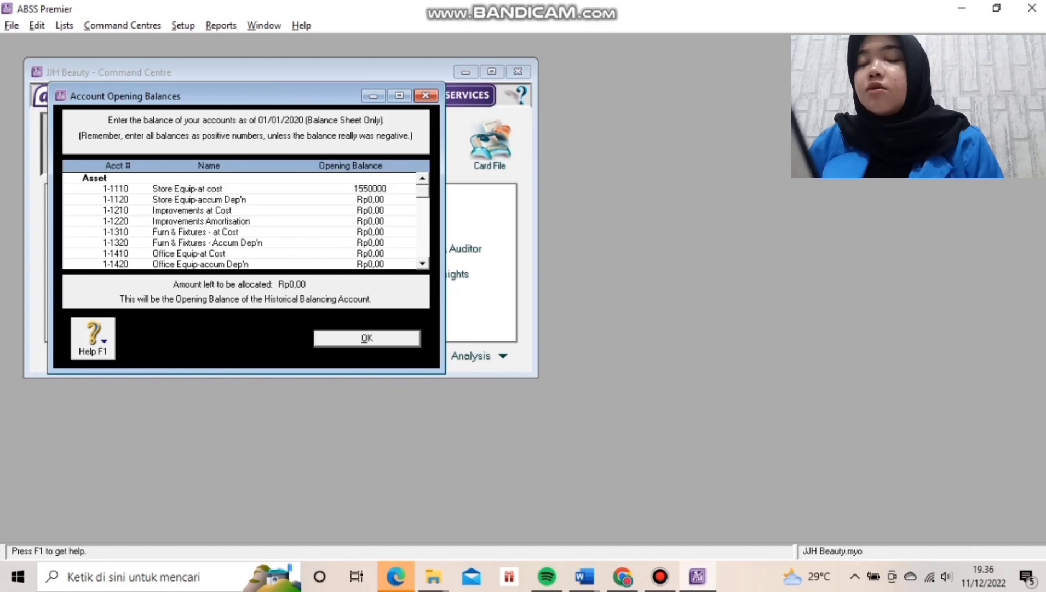
pyautogui.write('00')
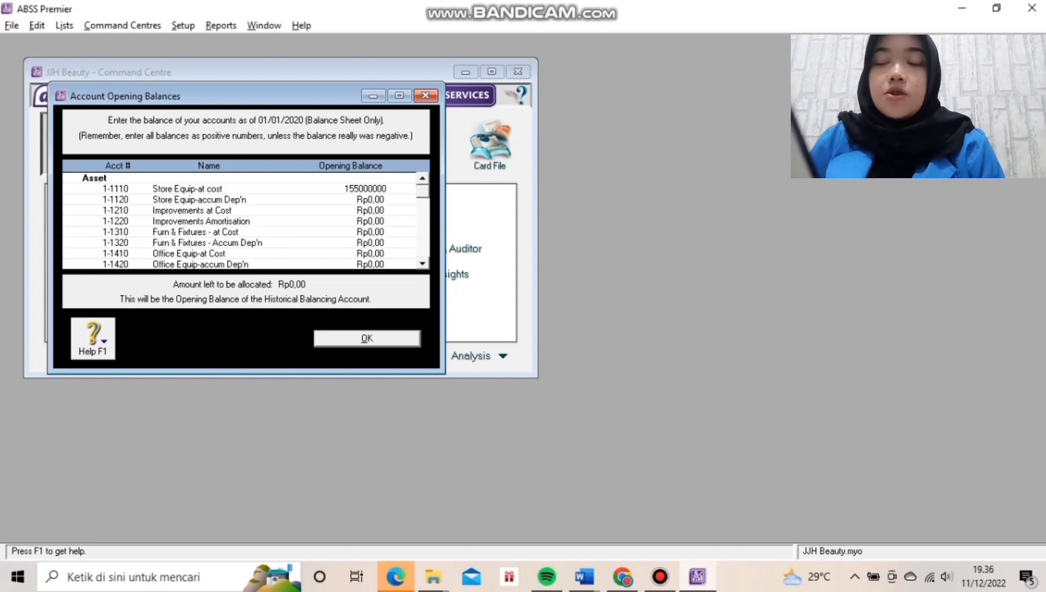
pyautogui.write('0')
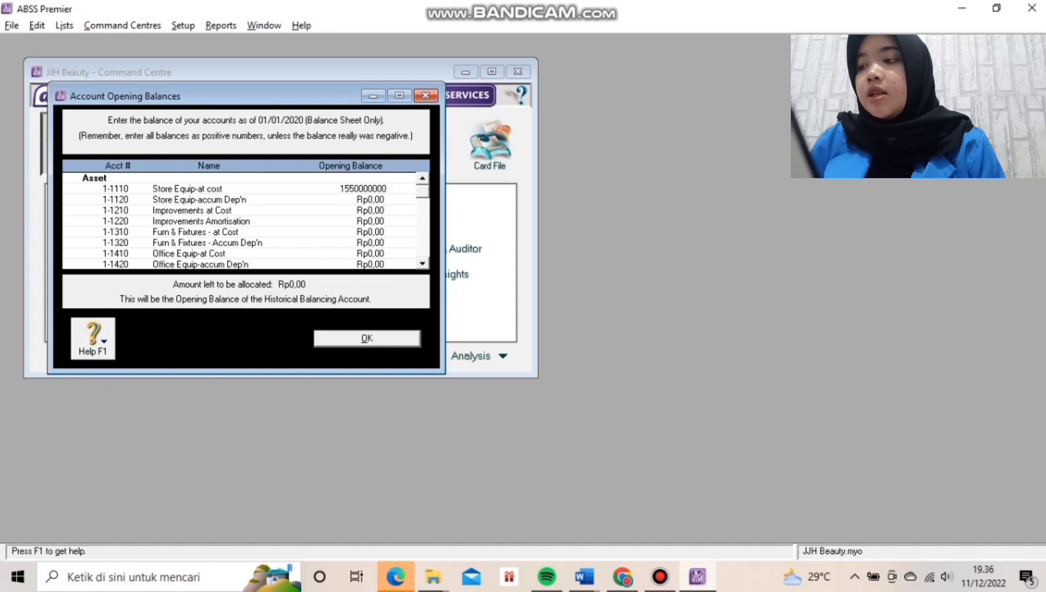
pyautogui.press('Tab')
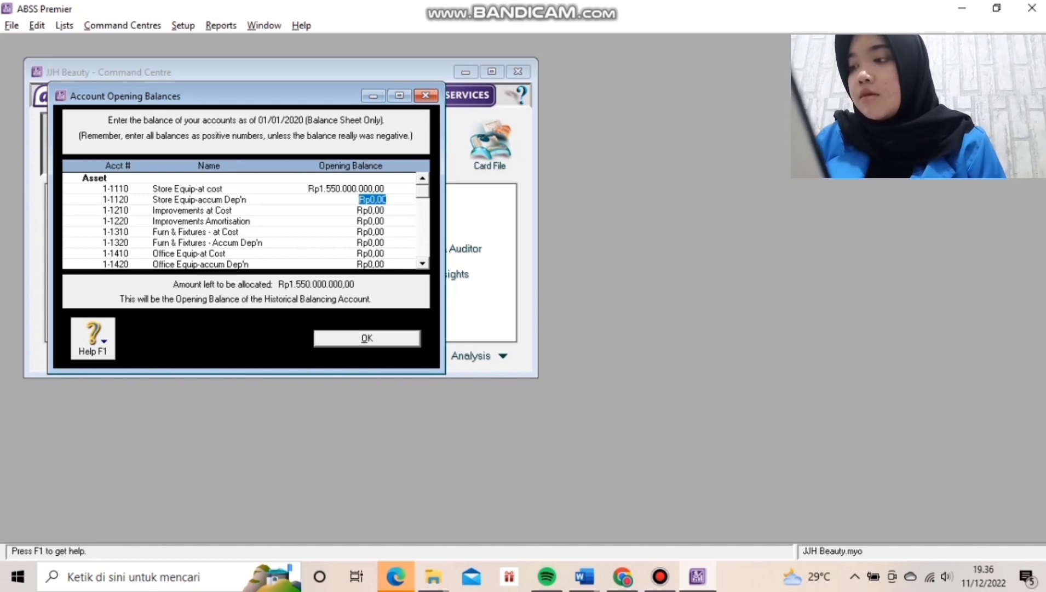
pyautogui.write('-')
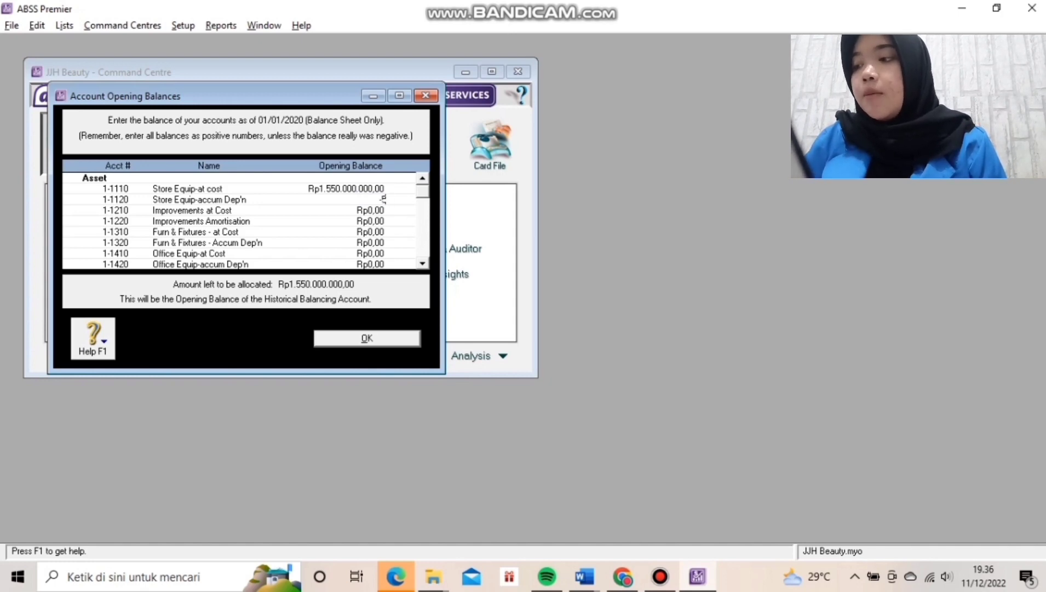
pyautogui.write('51')
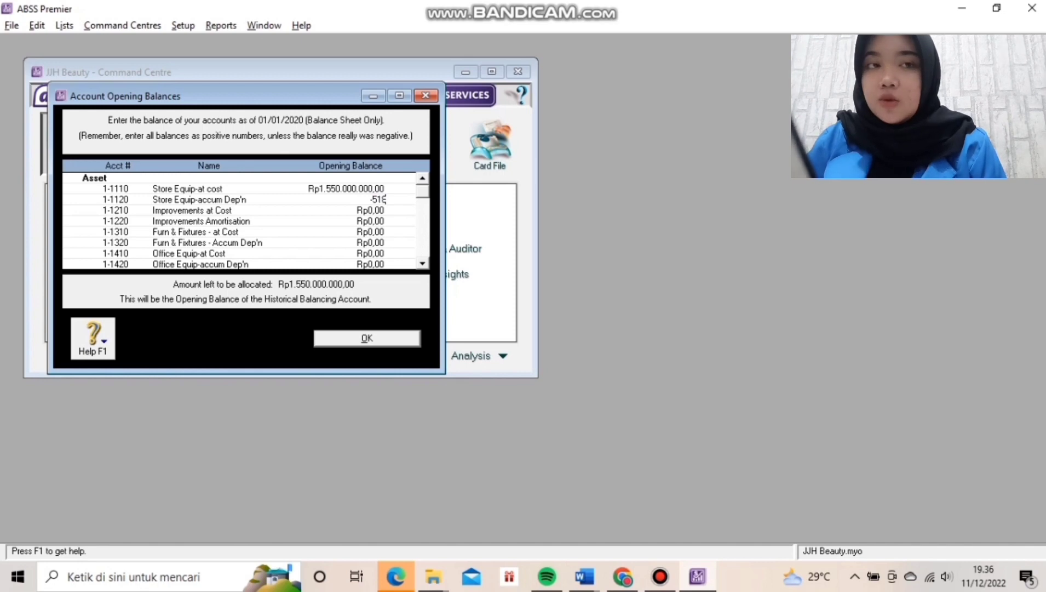
pyautogui.write('8.750.00')
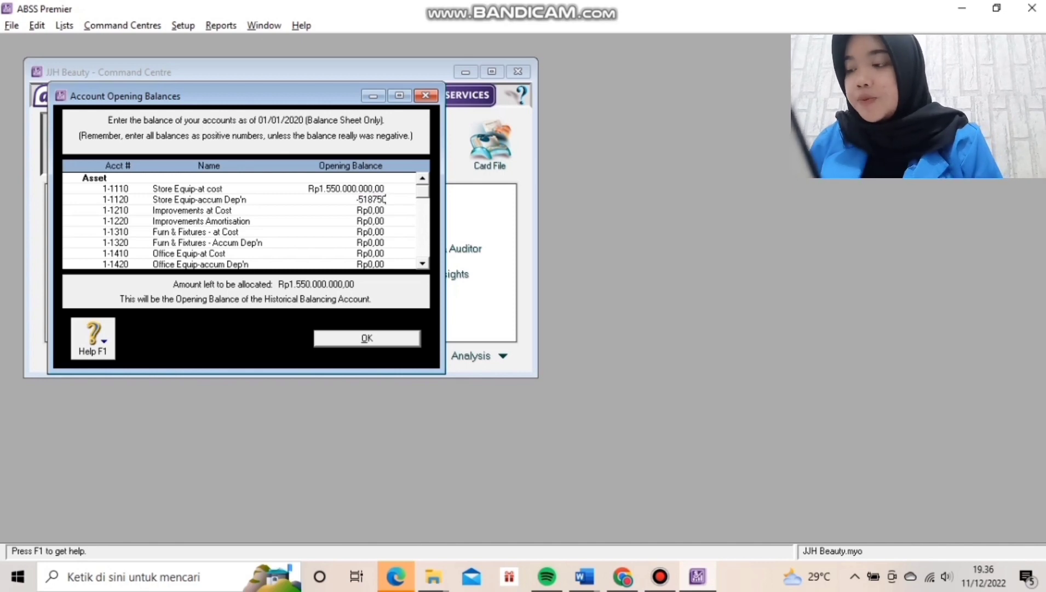
pyautogui.write('000')
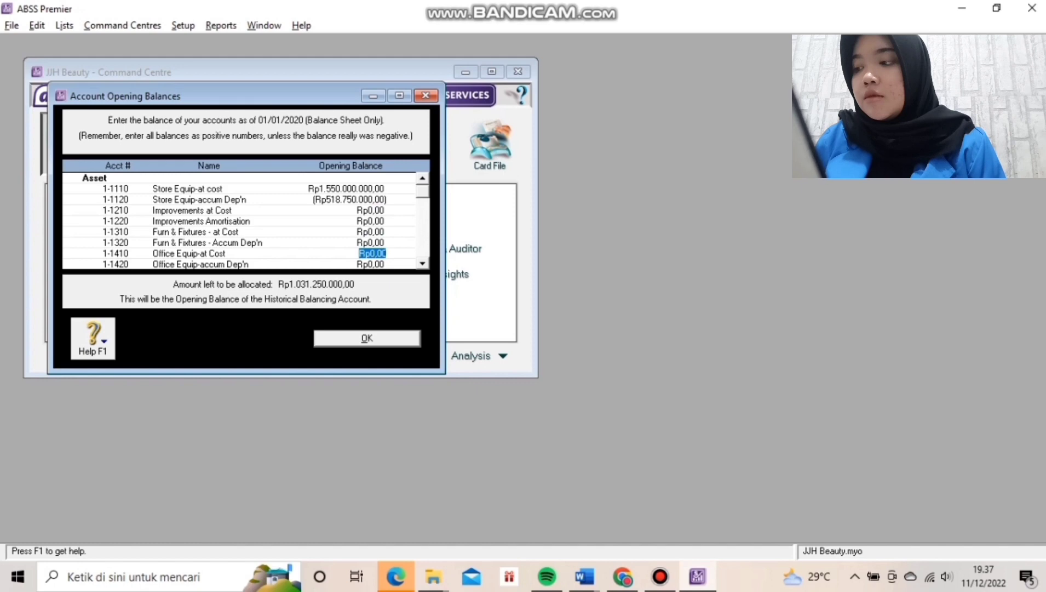
pyautogui.write('4')
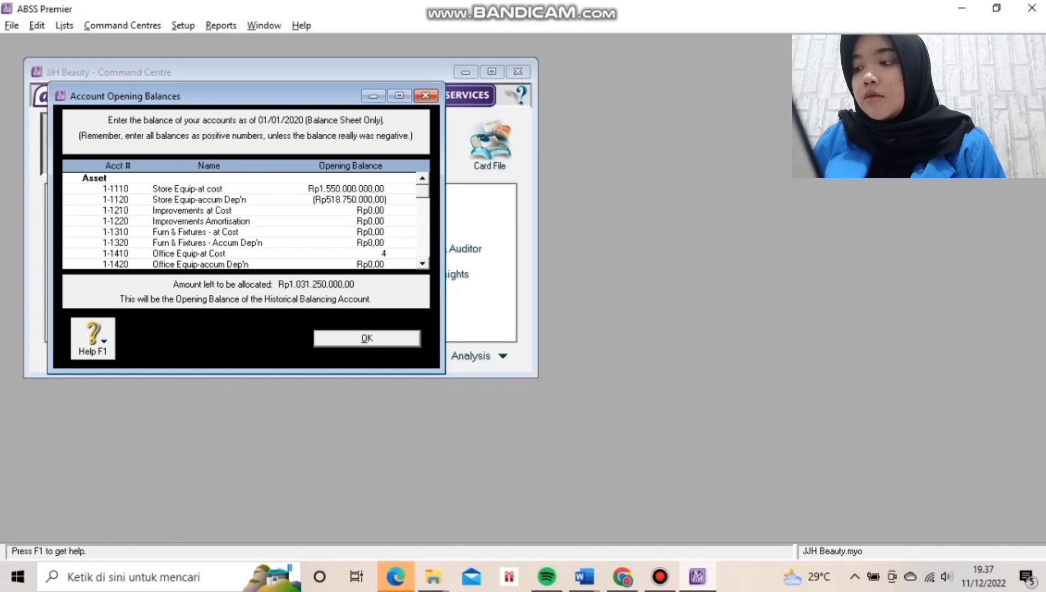
pyautogui.write('50000000')
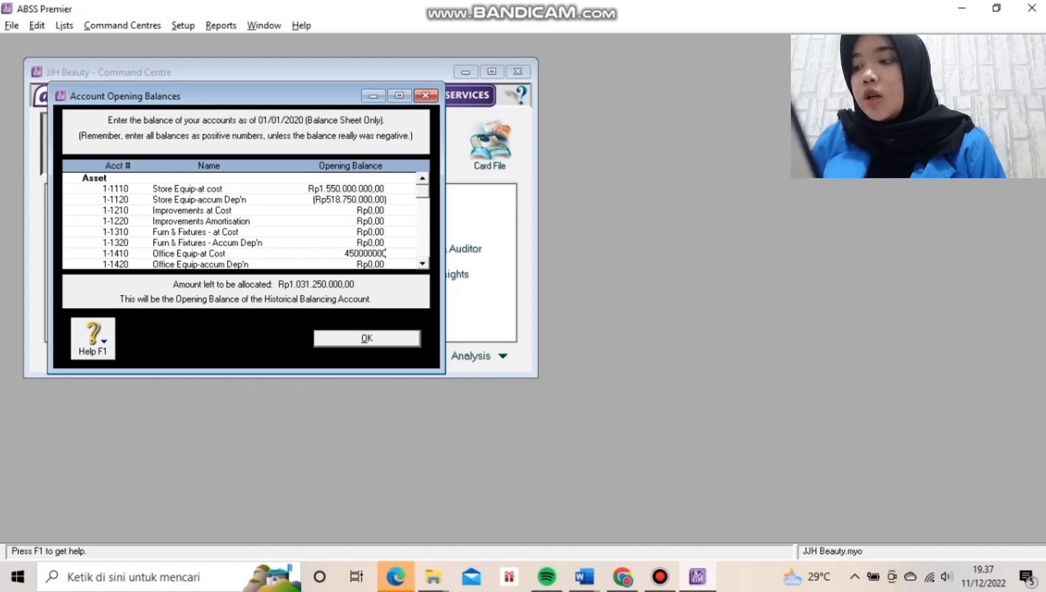
pyautogui.press('Tab')
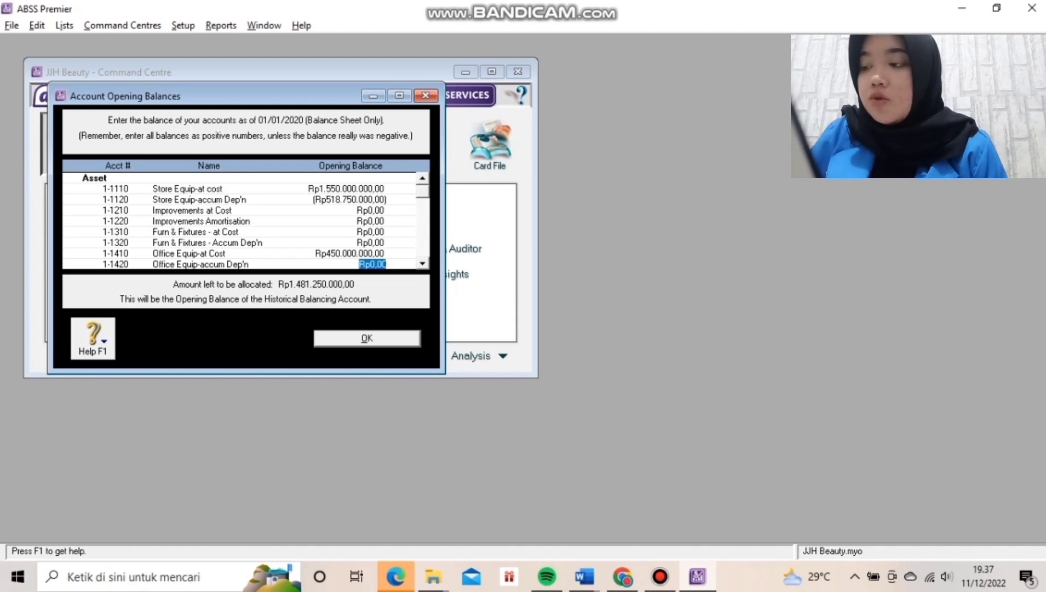
pyautogui.write('-30')
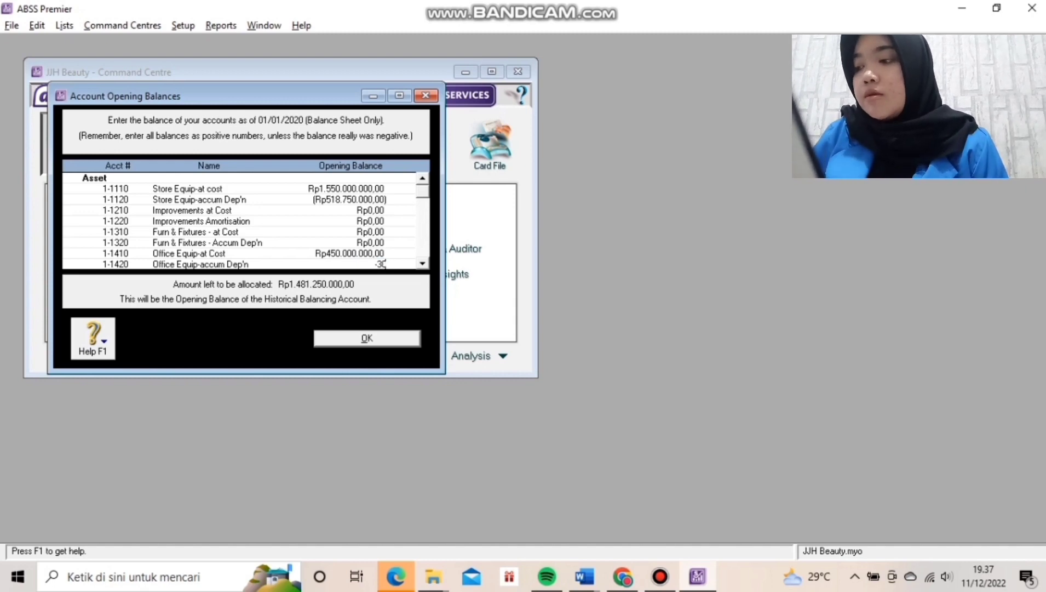
pyautogui.write('6')
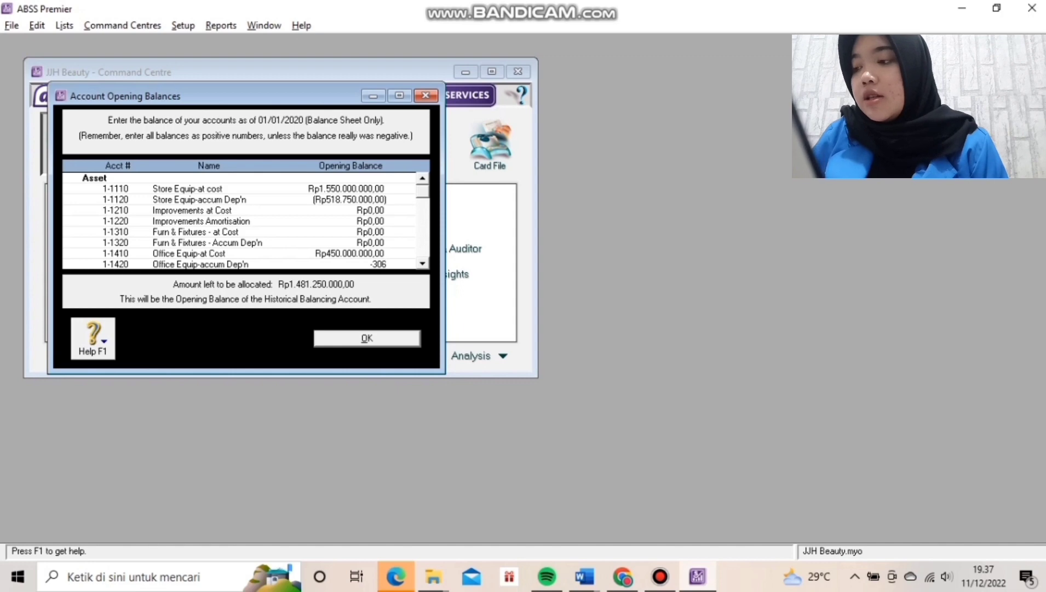
pyautogui.write('25000')
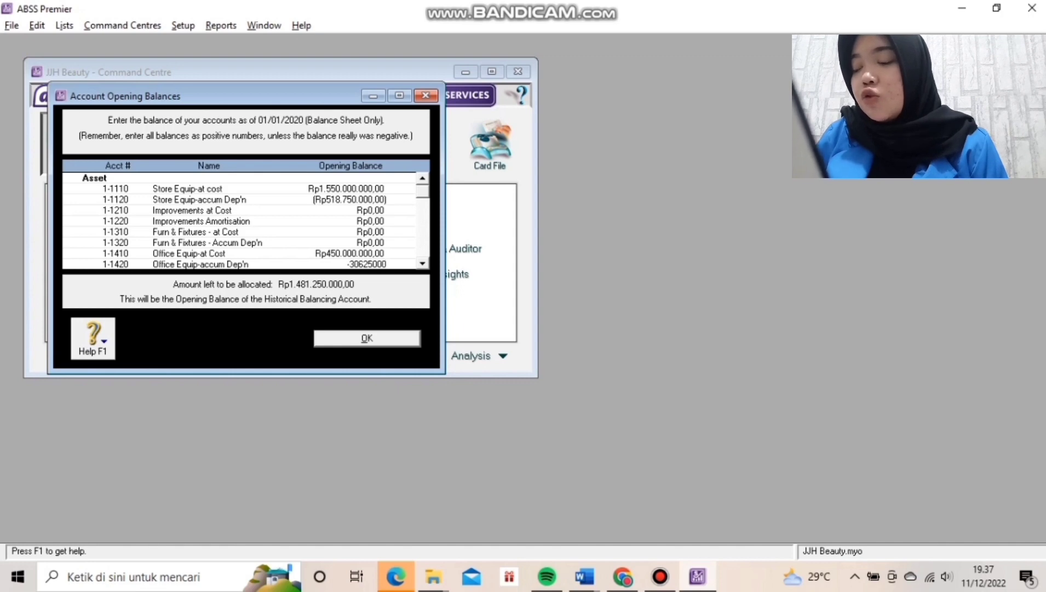
pyautogui.write('0')
pyautogui.press('Tab')
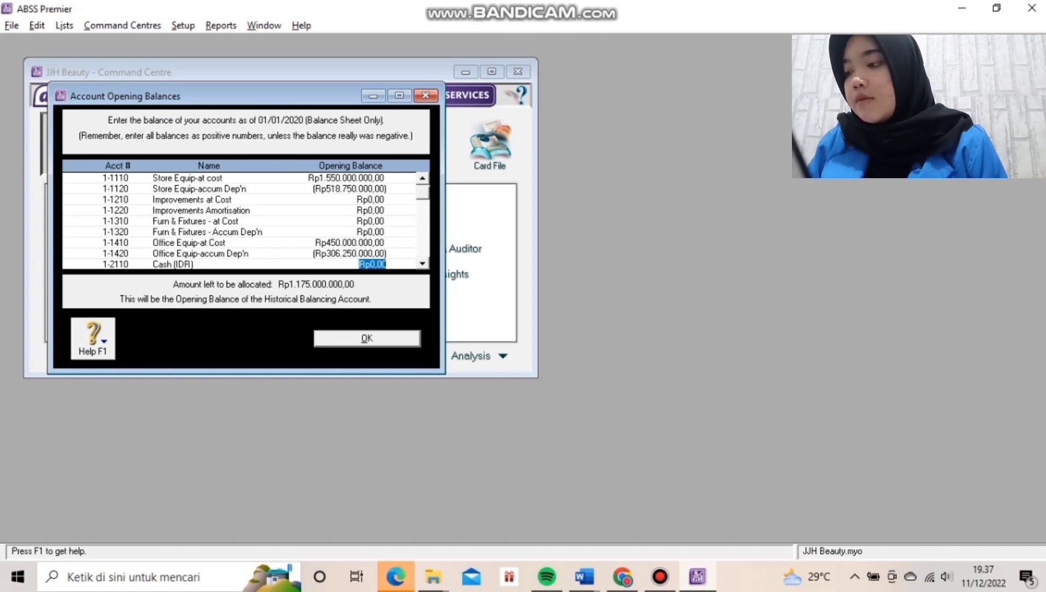
# Set Cash (IDR) to 57.289.700 and enter 2000 for Cash (USD).
pyautogui.write('57.28')
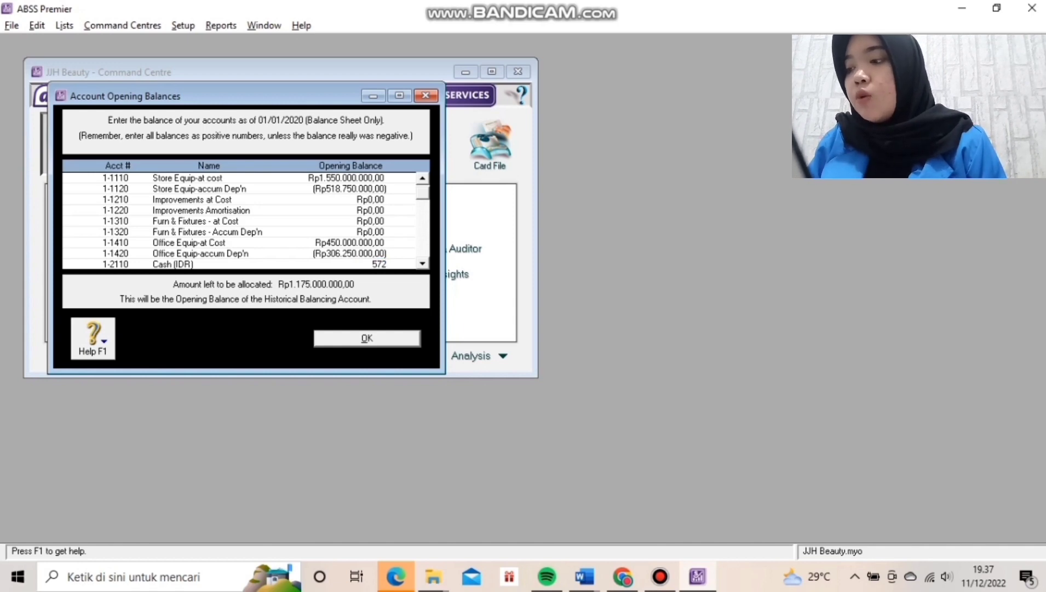
pyautogui.write('9')
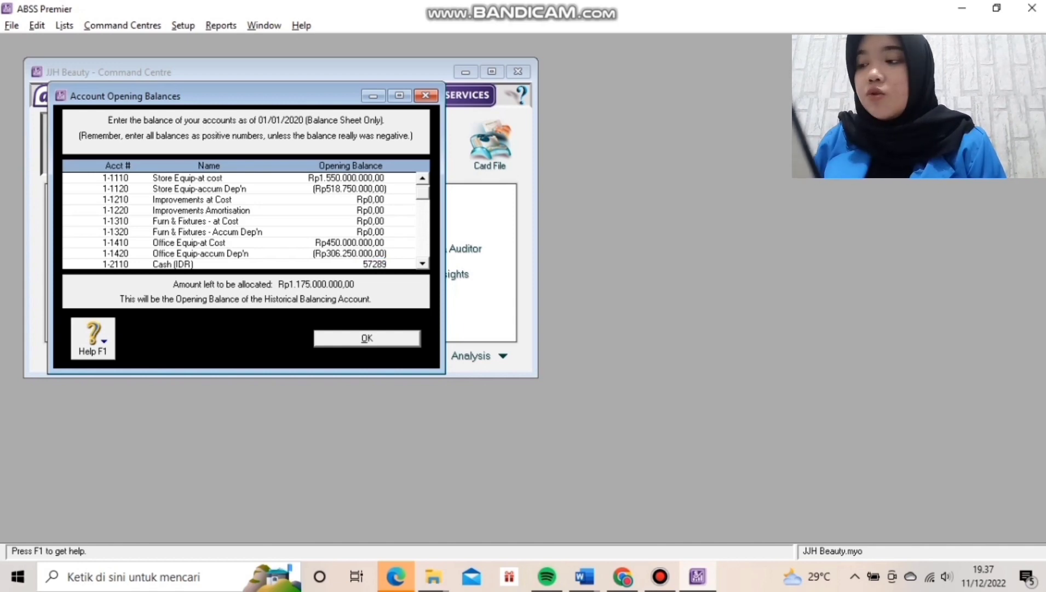
pyautogui.write('.700')
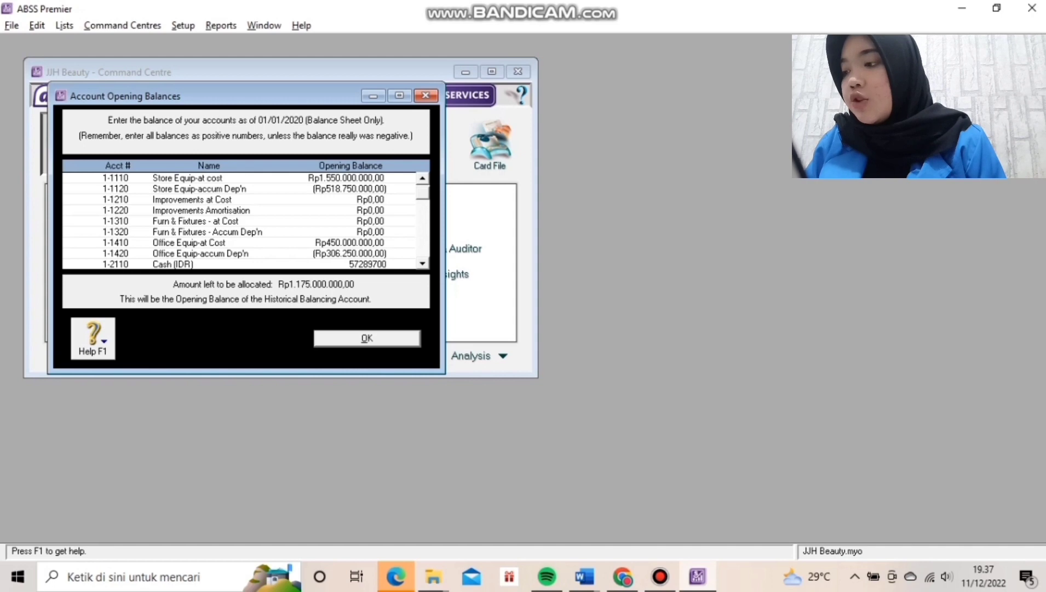
pyautogui.press('Tab')
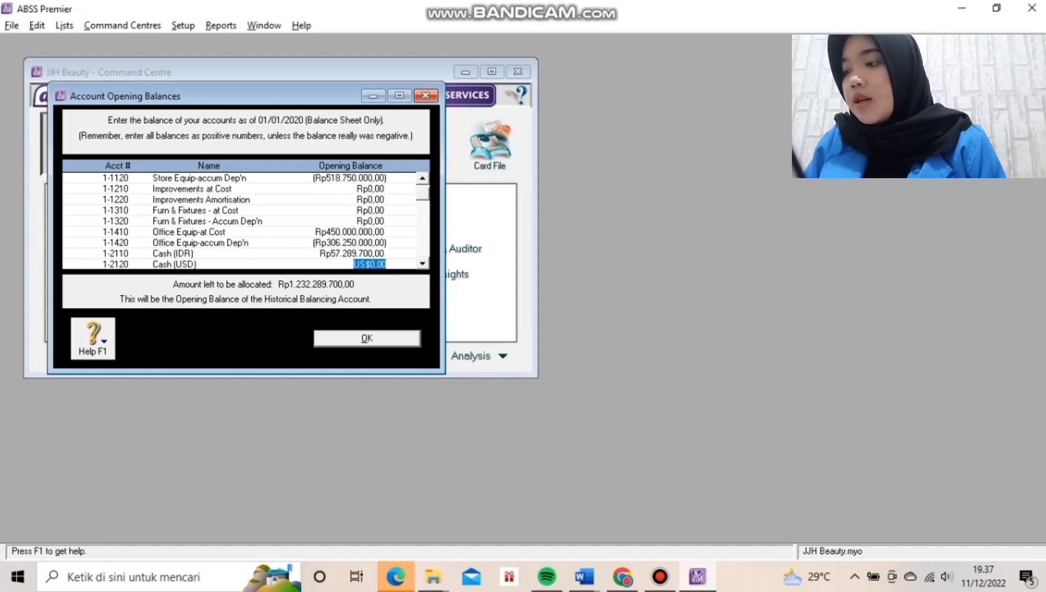
pyautogui.write('2000')
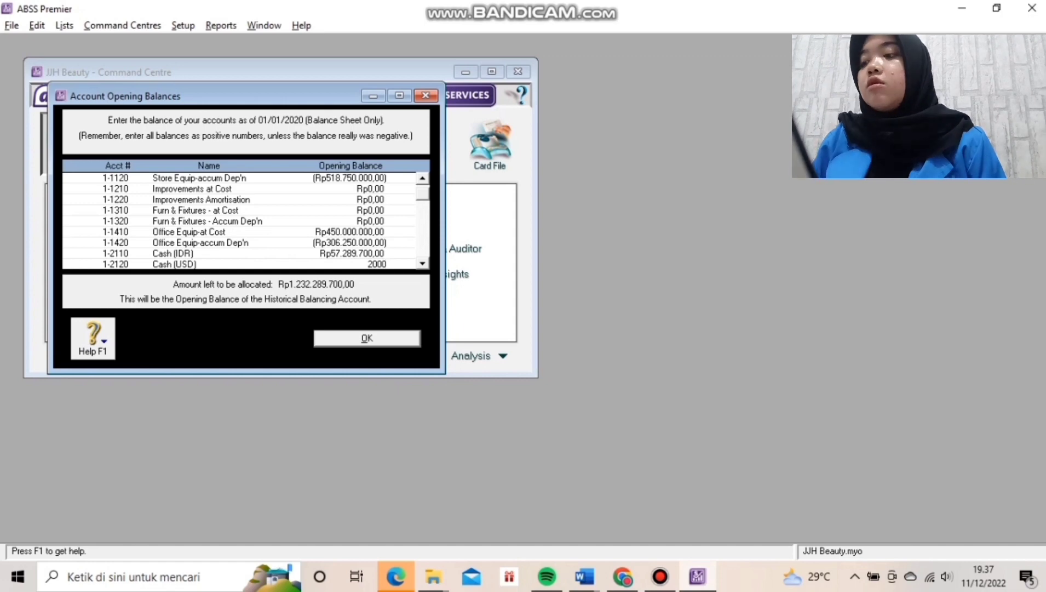
# Commit US$2.000 for Cash (USD) and accept the calculated Rp28.242.000,00 exchange balance.
pyautogui.press('Tab')
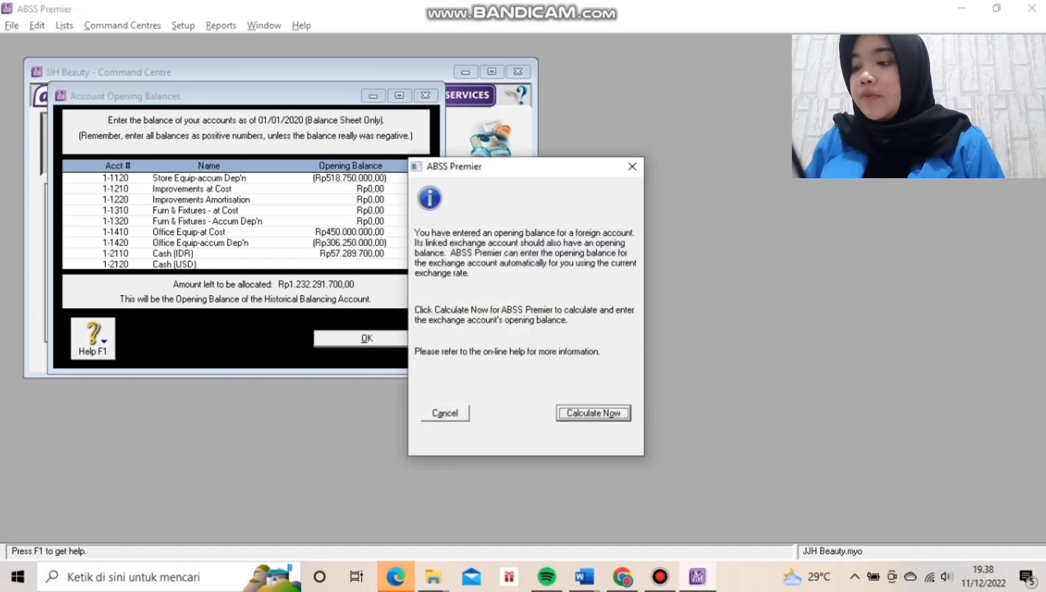
pyautogui.press('Return')
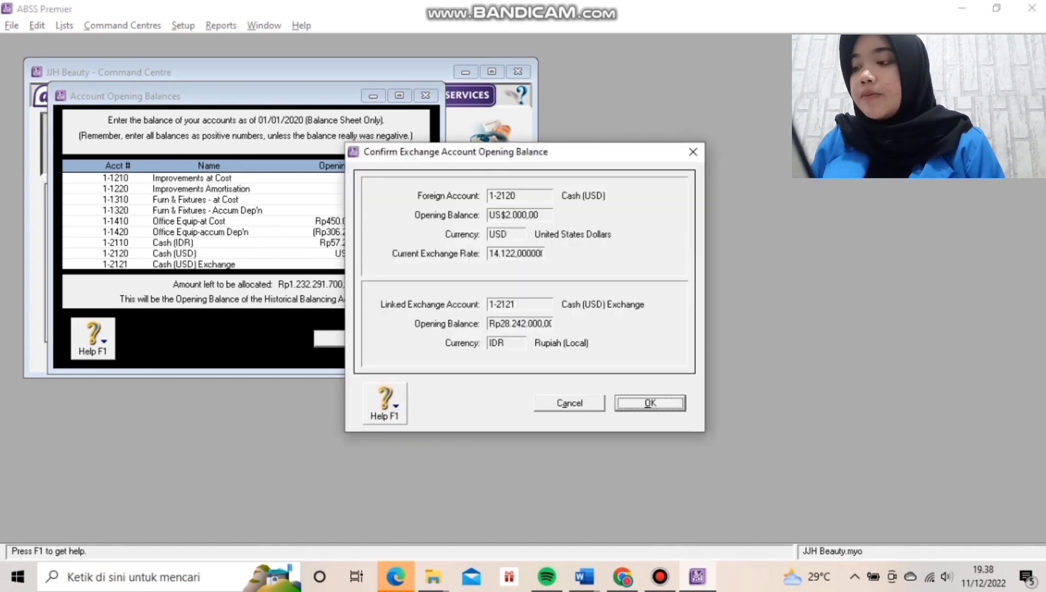
pyautogui.press('Return')
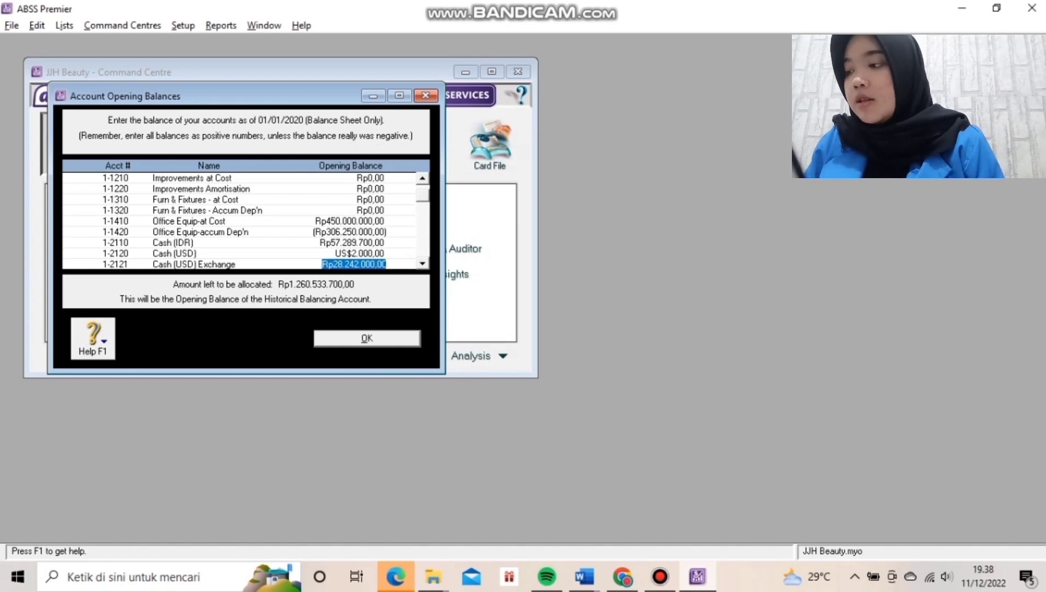
# Enter S$1.000 for Cash (SGD) and accept the calculated Rp10.430.000,00 exchange balance.
pyautogui.press('Tab')
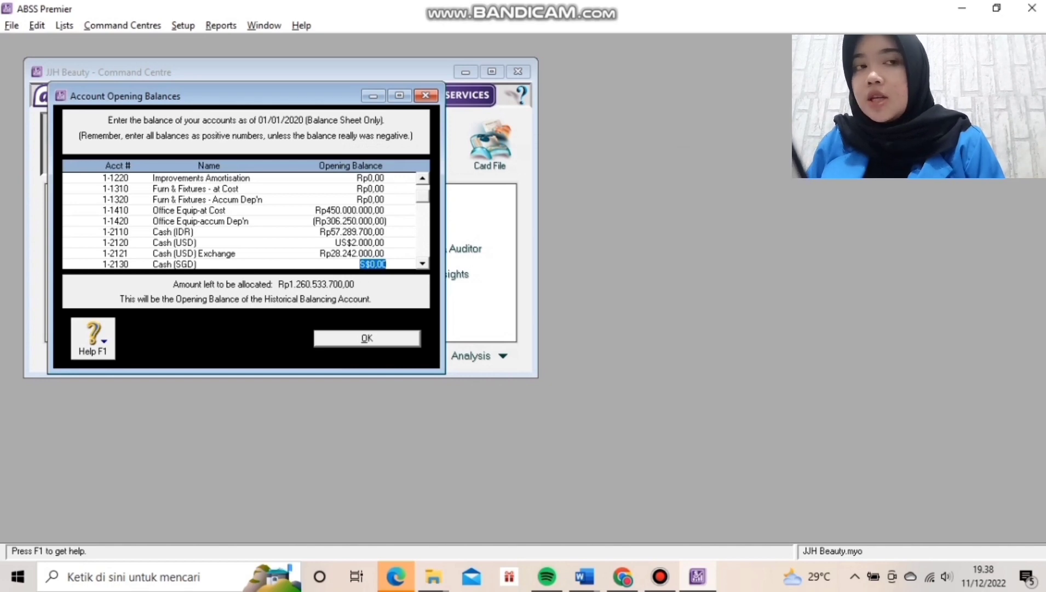
pyautogui.write('1000')
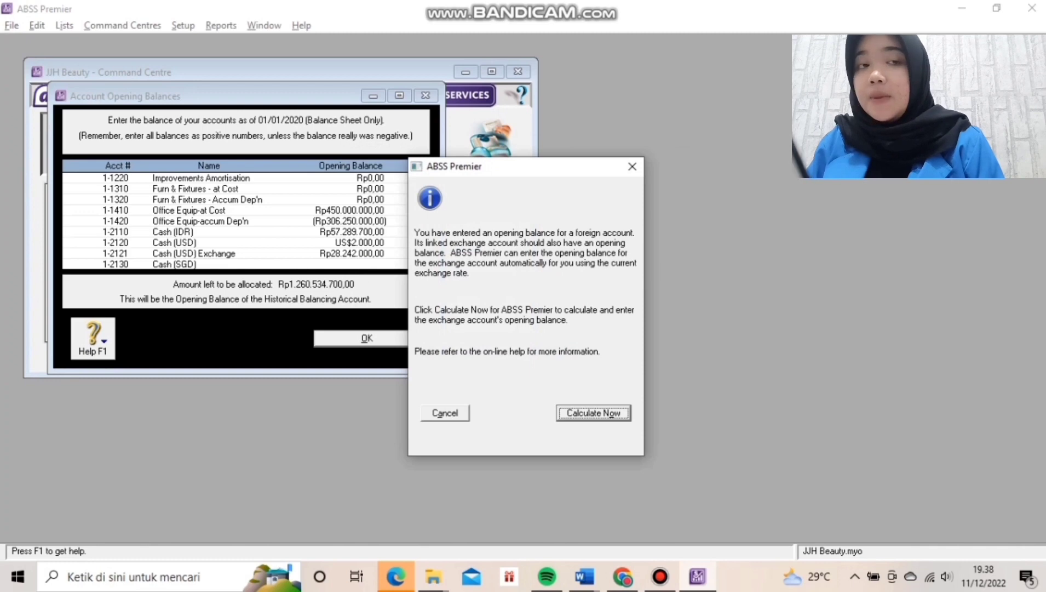
pyautogui.press('Return')
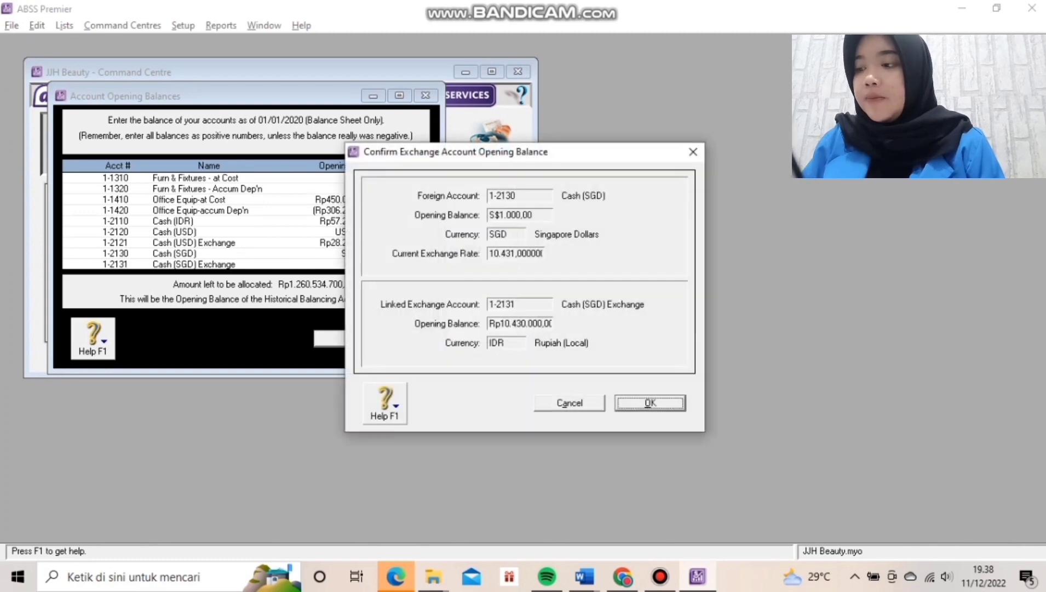
pyautogui.press('Return')
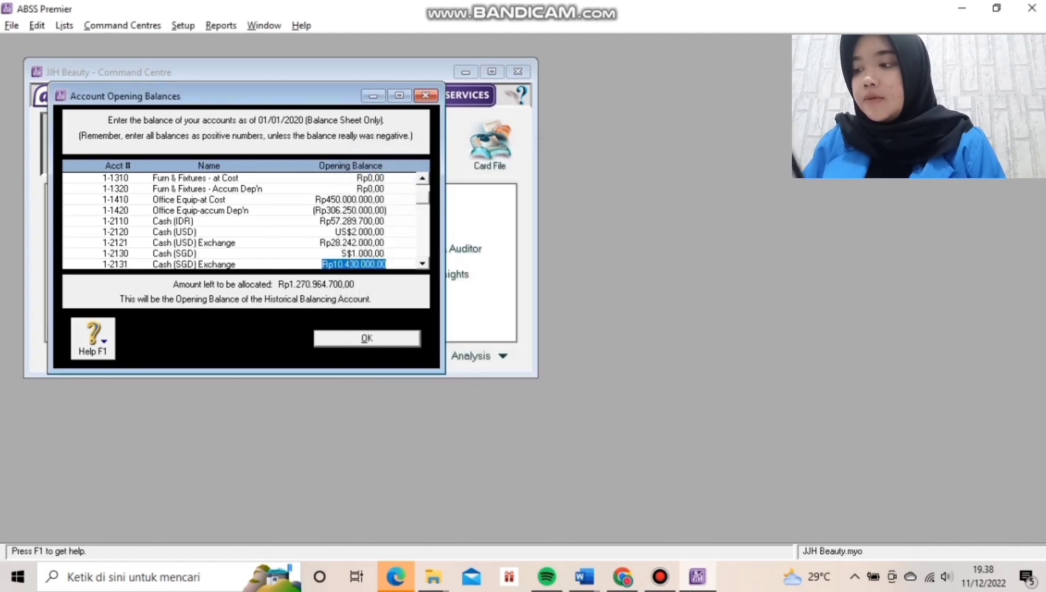
# Leave account opening balances and start a historical sale from Customer Balances (Rp27.500.000,00 out of balance).
pyautogui.press('Tab')
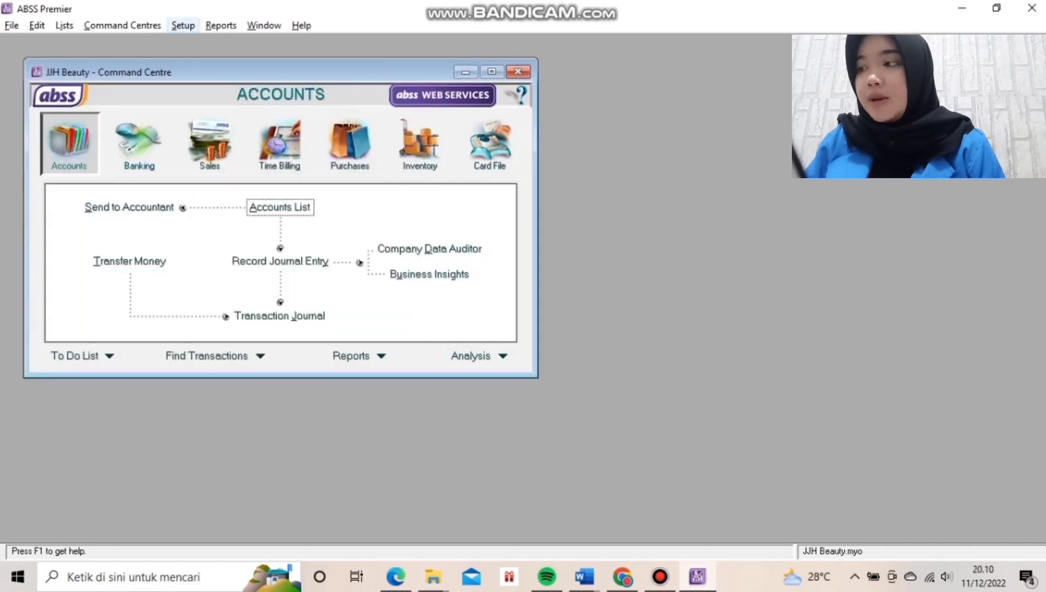
pyautogui.click(183, 25)
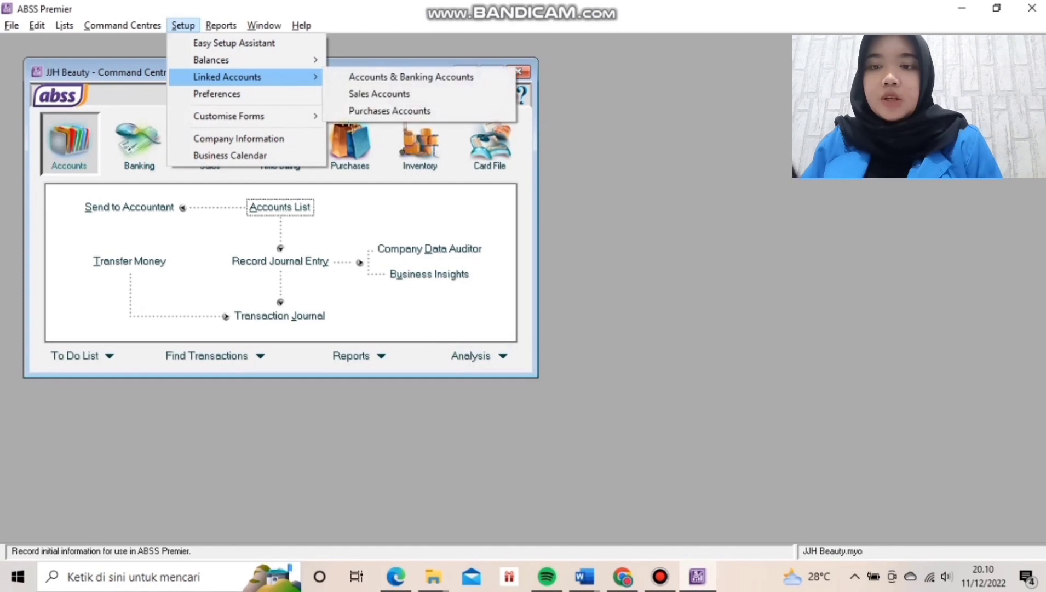
pyautogui.moveTo(230, 60)
pyautogui.click(387, 93)
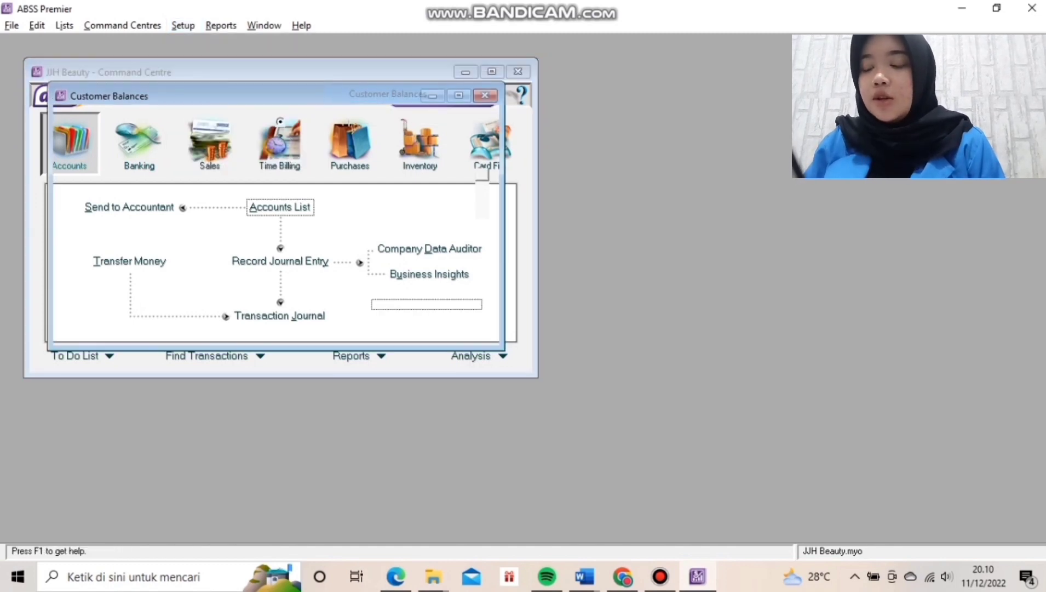
pyautogui.press('Return')
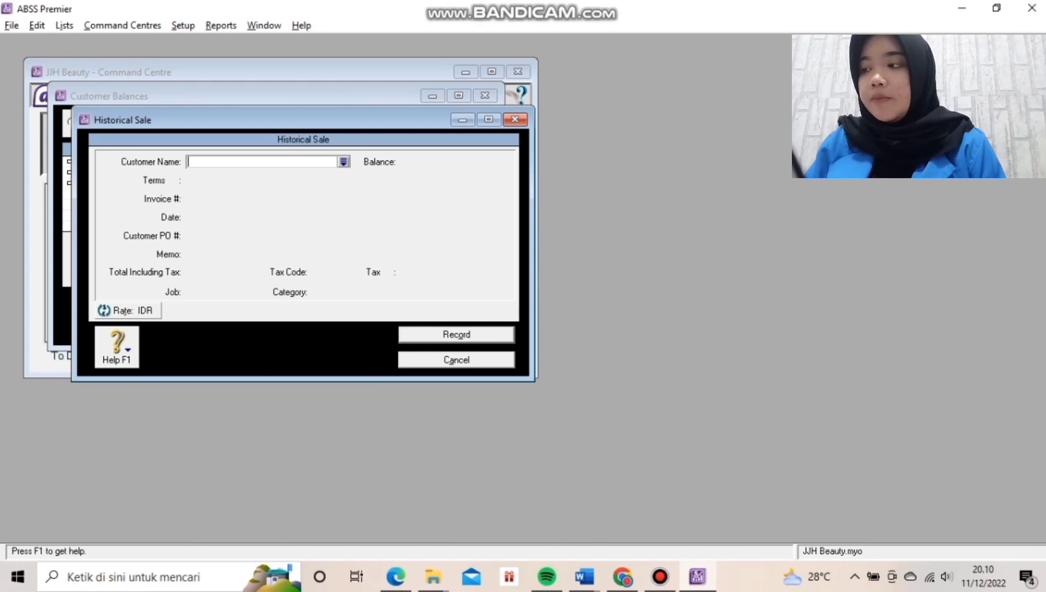
# Start JYP Entertainment's historical sale with invoice number INV-02 dated 30/12/2019.
pyautogui.write('J')
pyautogui.press('Tab')
pyautogui.press('BackSpace')
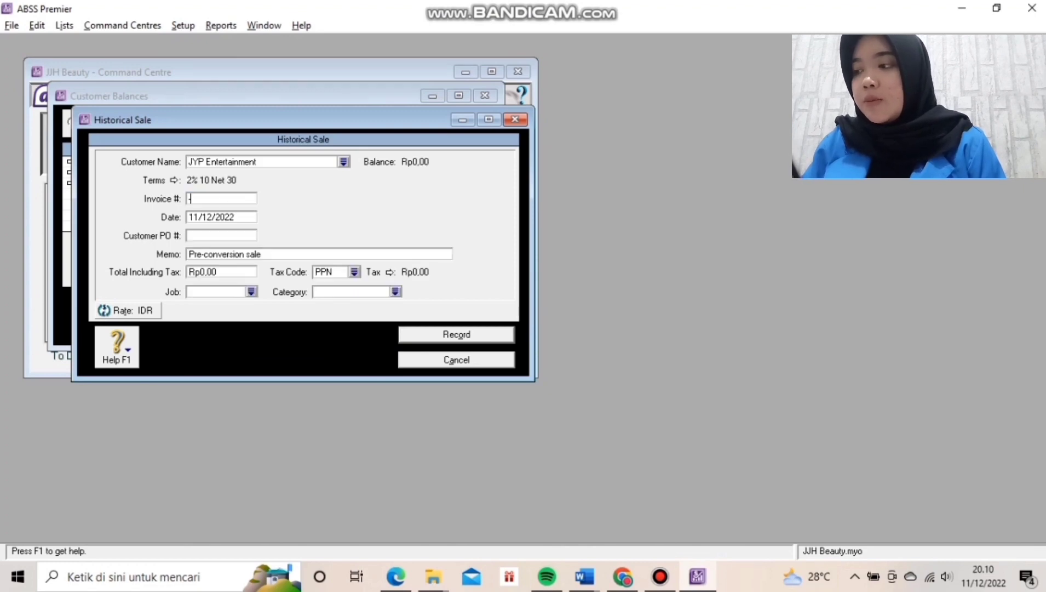
pyautogui.write('16')
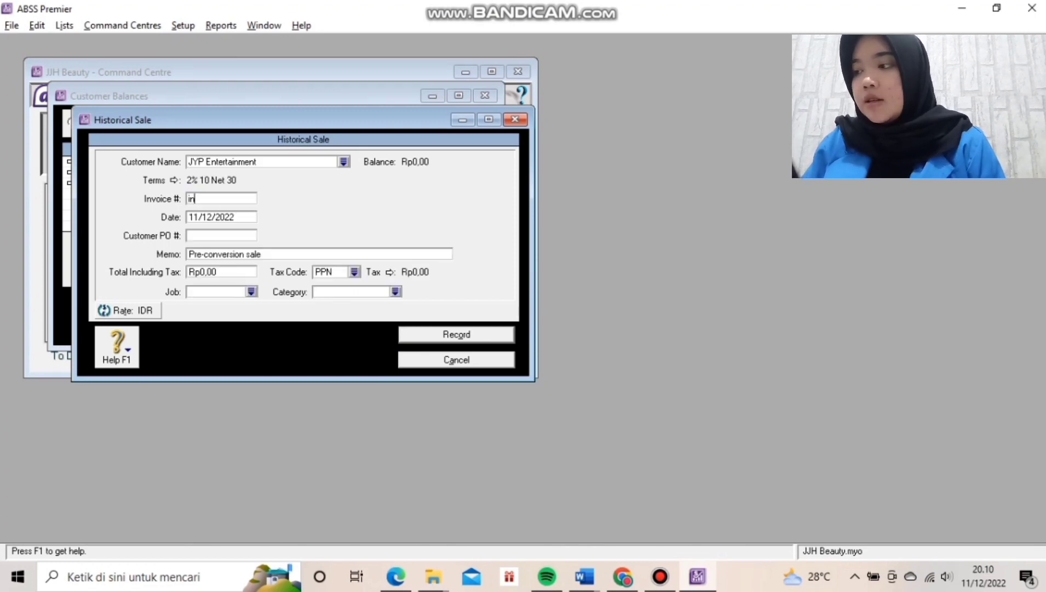
pyautogui.press('BackSpace')
pyautogui.press('BackSpace')
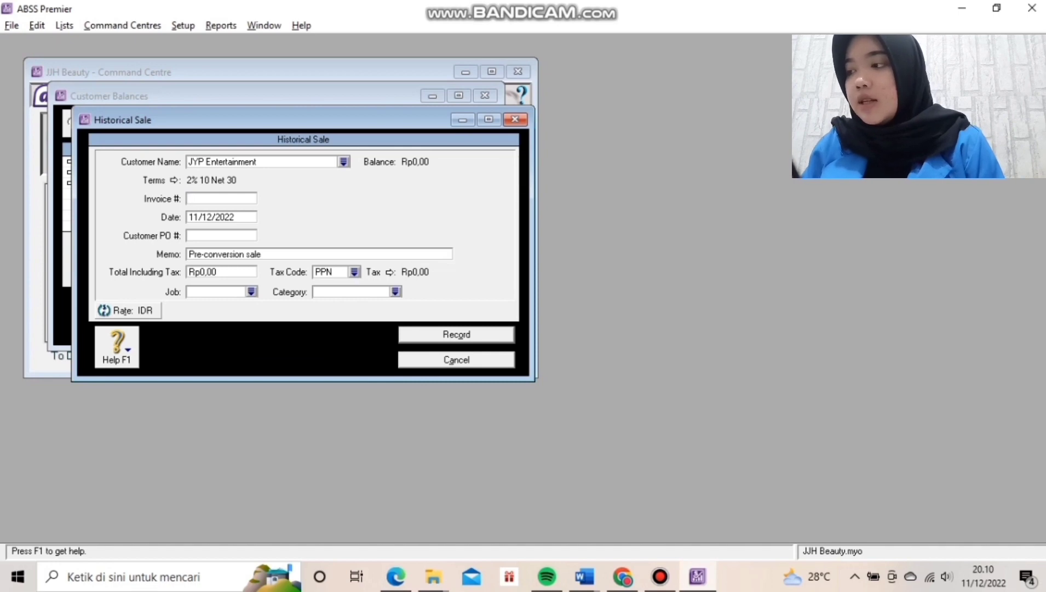
pyautogui.write('in')
pyautogui.press('BackSpace')
pyautogui.press('BackSpace')
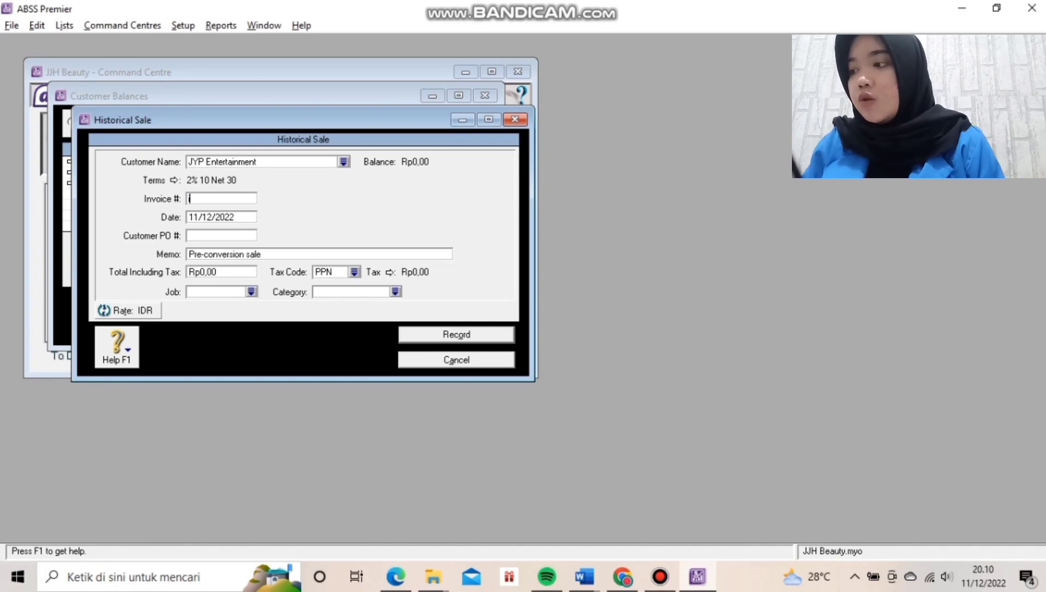
pyautogui.write('IN')
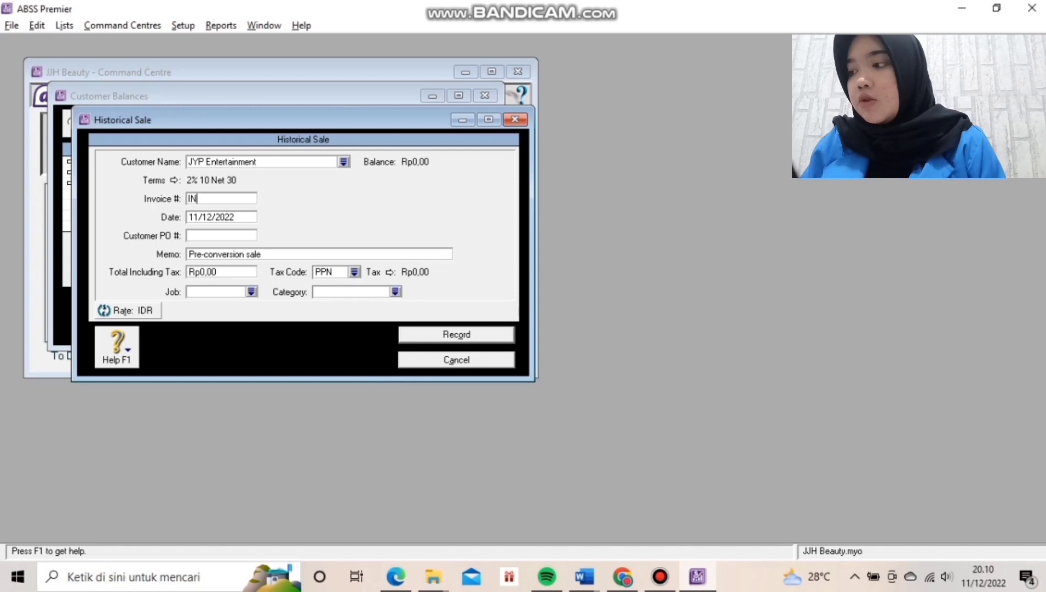
pyautogui.write('V-02')
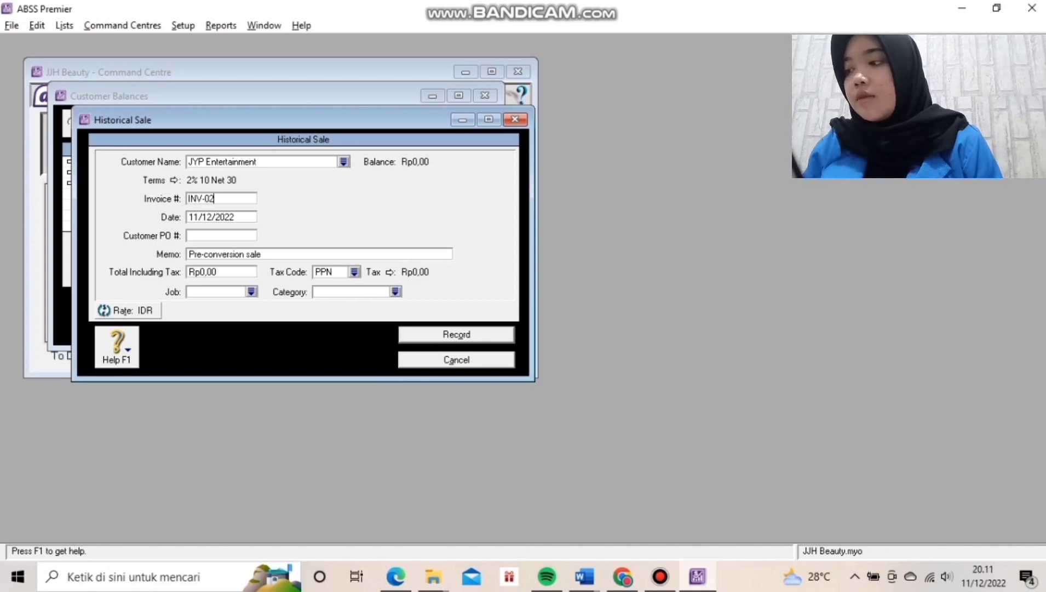
pyautogui.press('Tab')
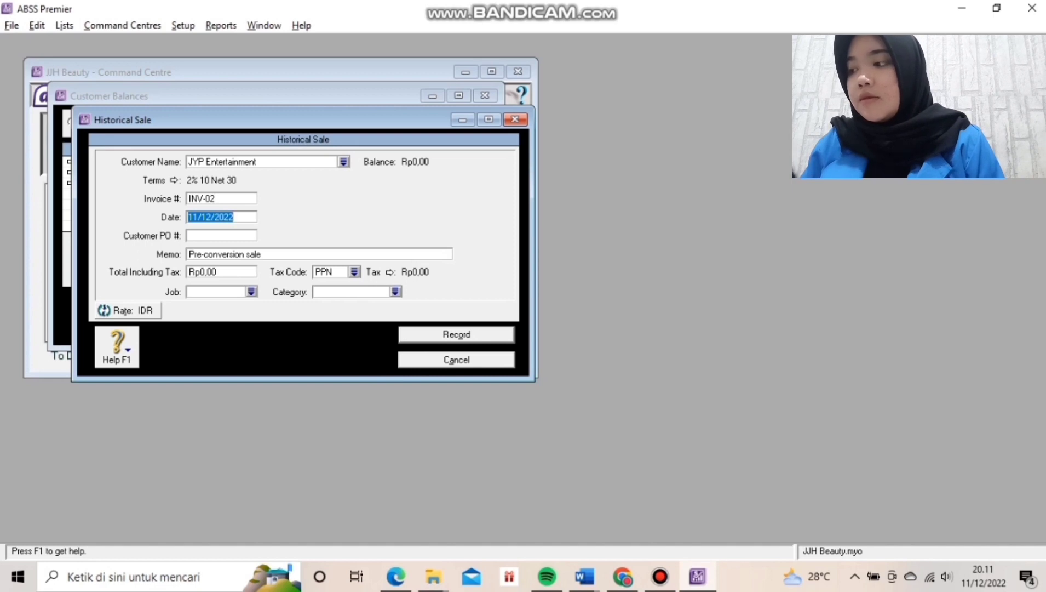
pyautogui.write('30')
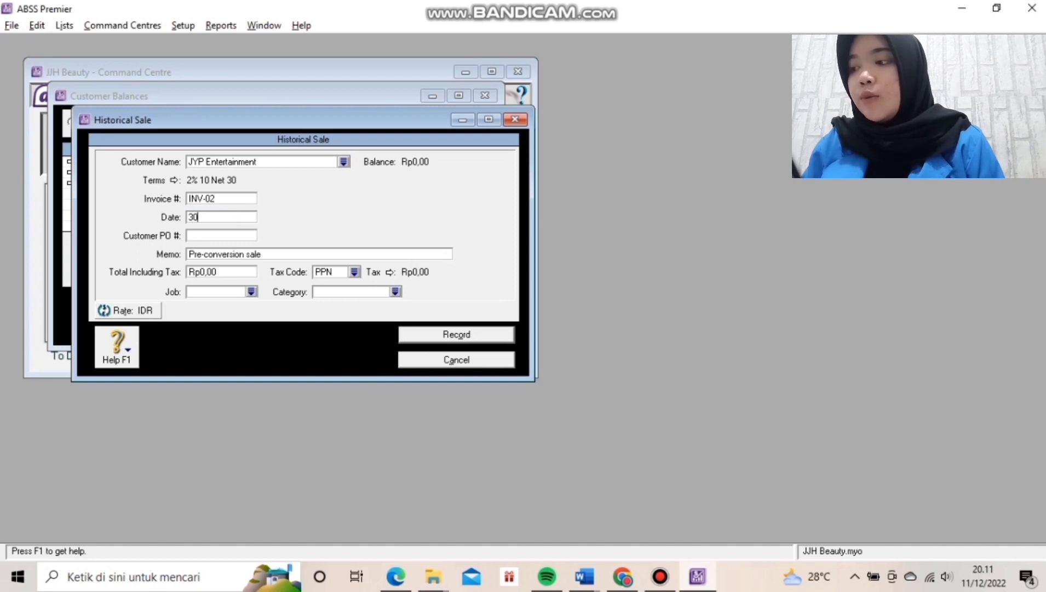
pyautogui.write('/11/')
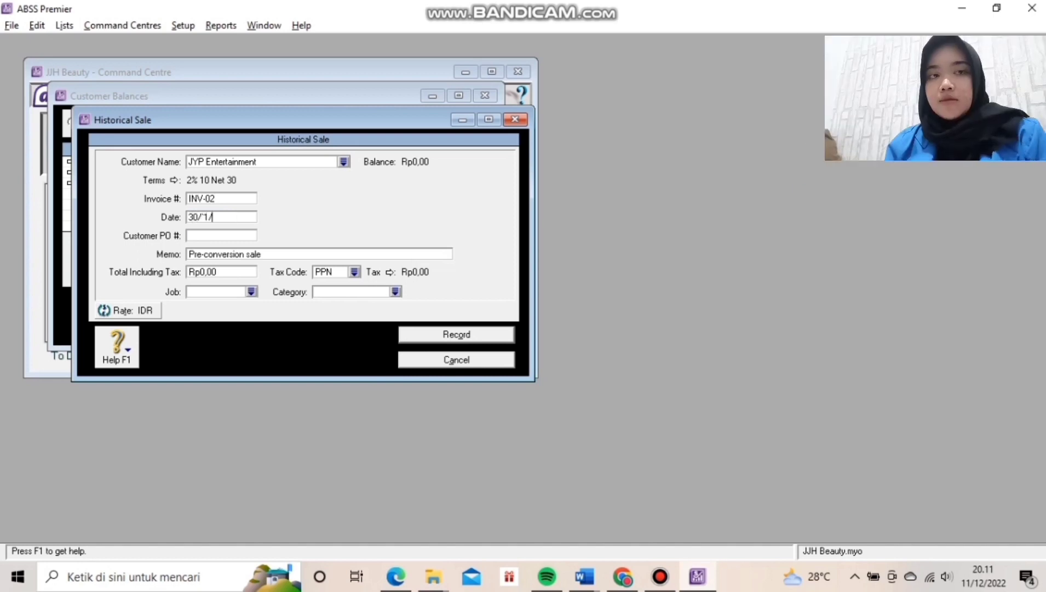
pyautogui.write('1')
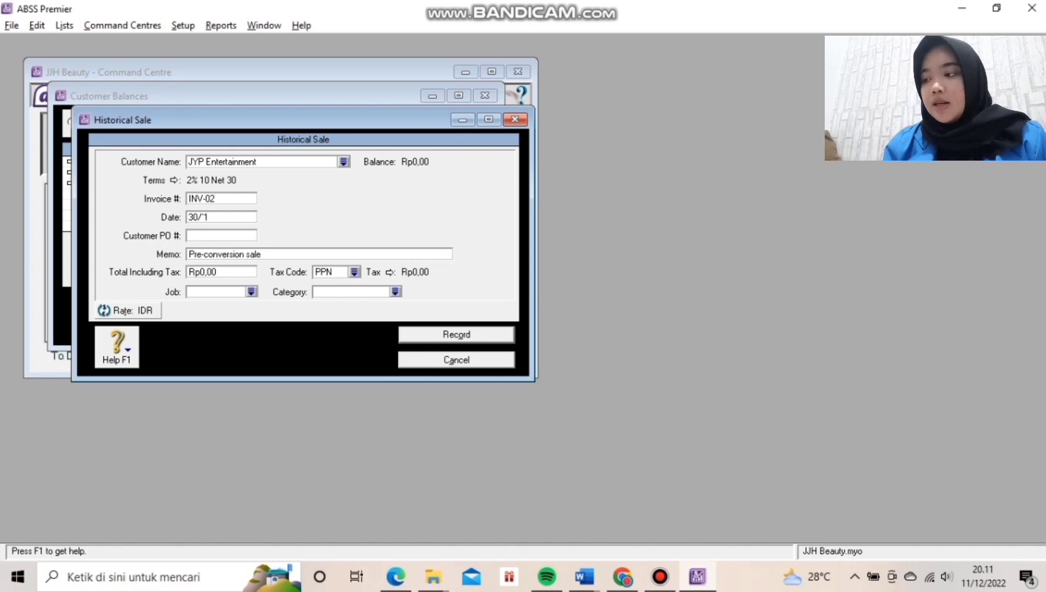
pyautogui.press('BackSpace')
pyautogui.press('BackSpace')
pyautogui.write('12')
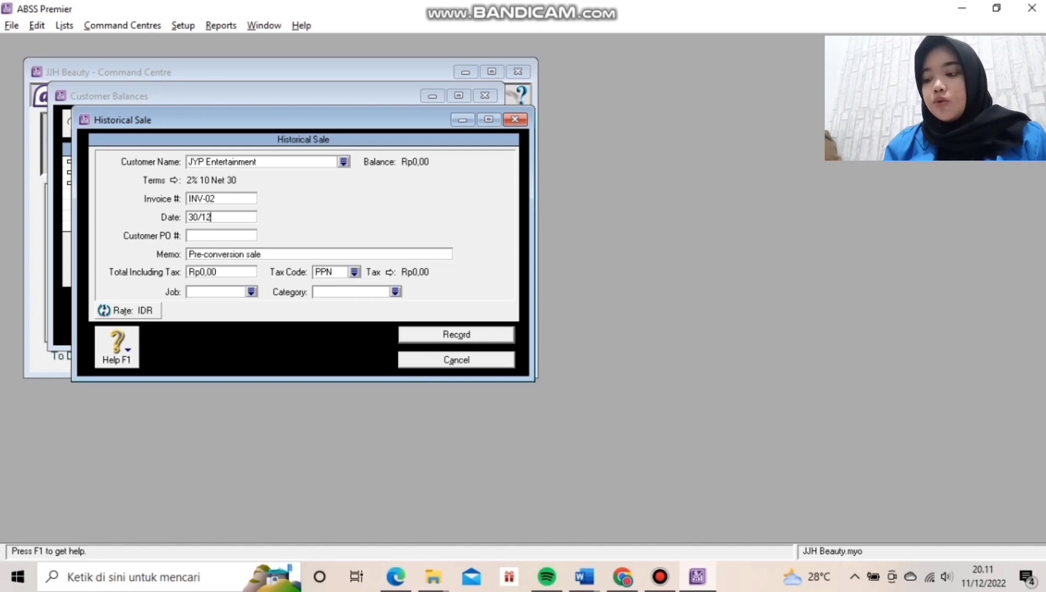
pyautogui.write('/2019')
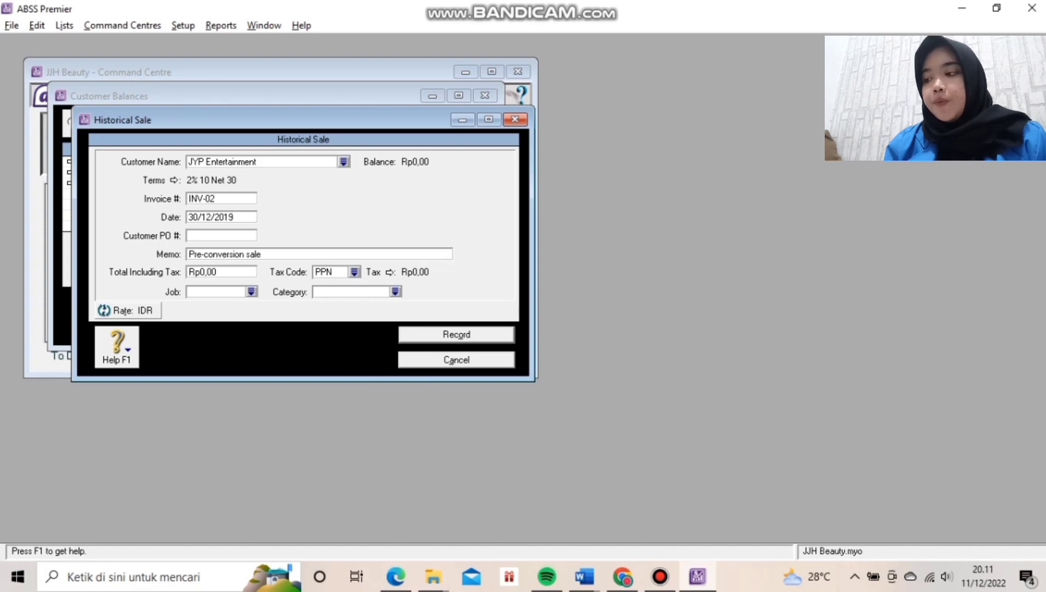
pyautogui.click(188, 236)
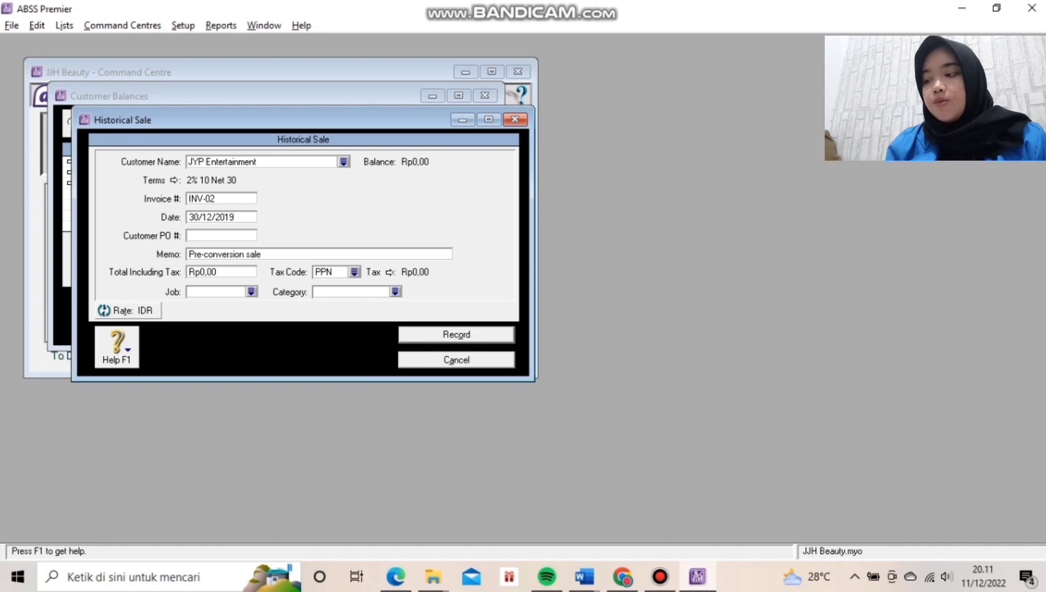
# Enter the Rp7.000.000,00 total with tax code N-T and record the sale.
pyautogui.press('Tab')
pyautogui.press('Tab')
pyautogui.write('7')
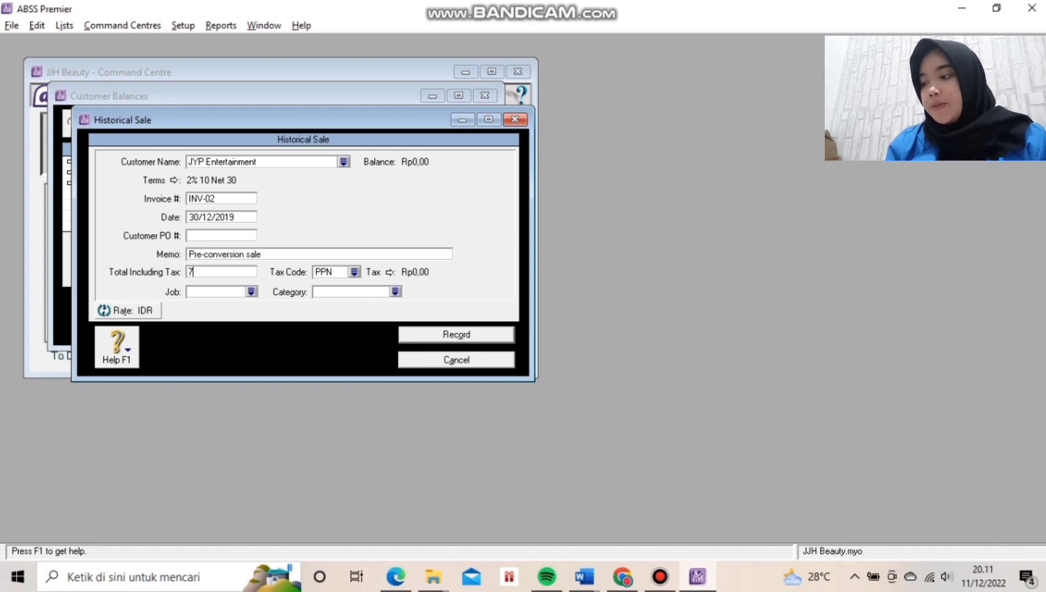
pyautogui.write('.000.00000000')
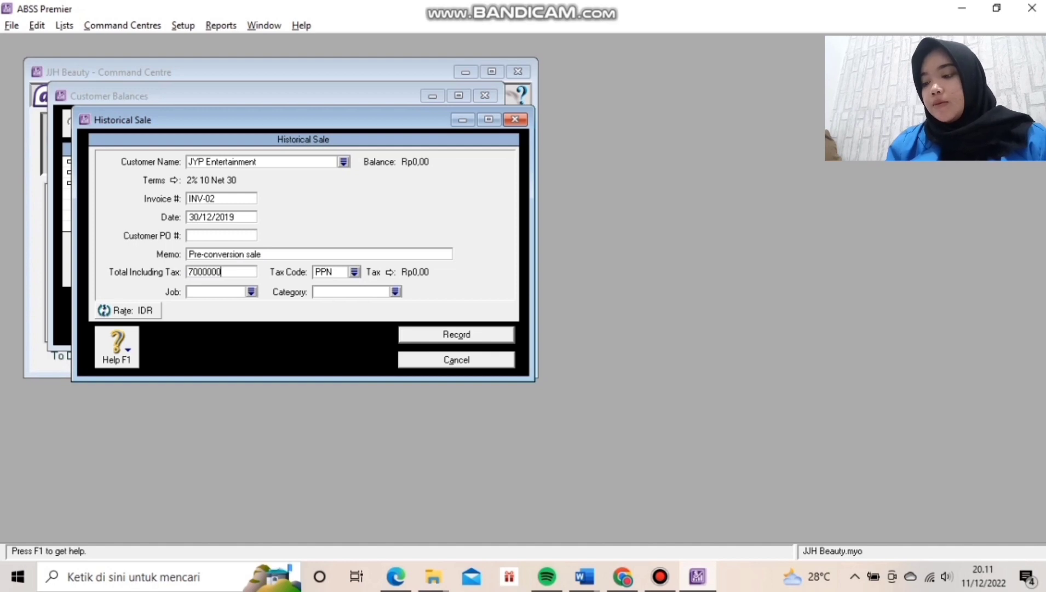
pyautogui.press('Tab')
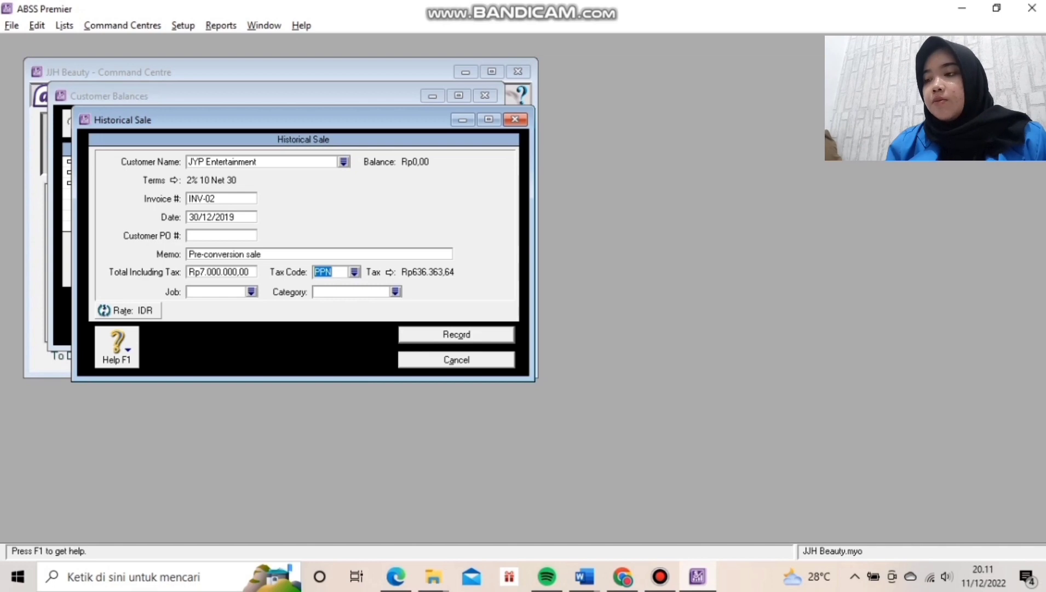
pyautogui.click(354, 272)
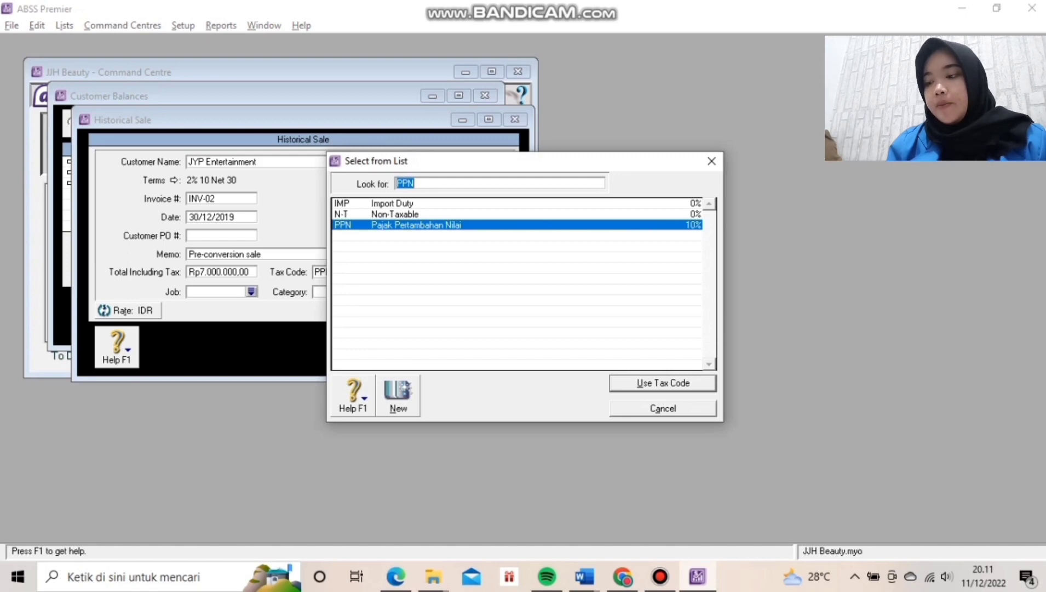
pyautogui.write('N-T')
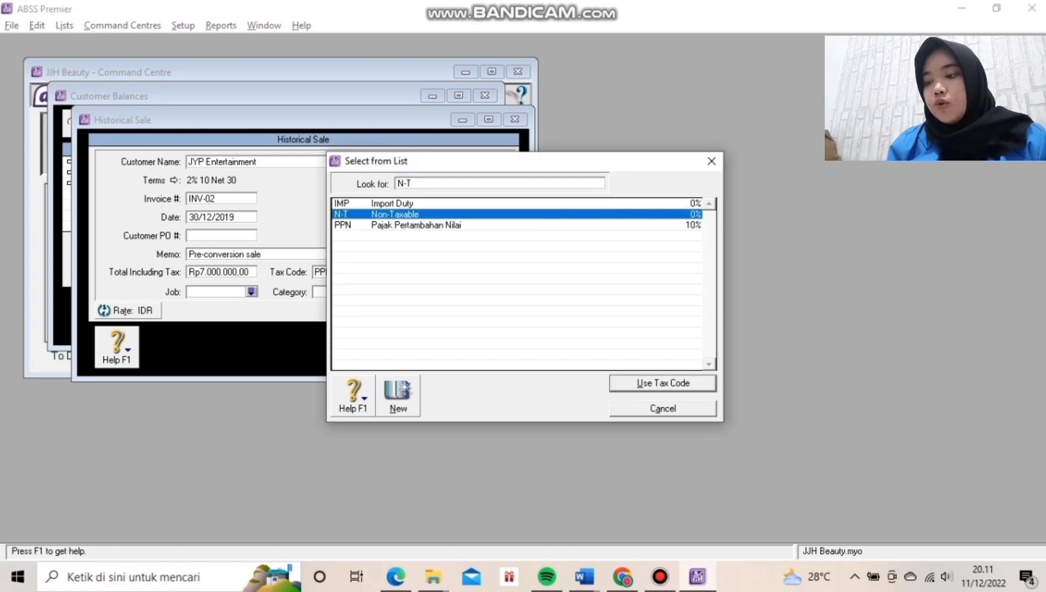
pyautogui.press('Return')
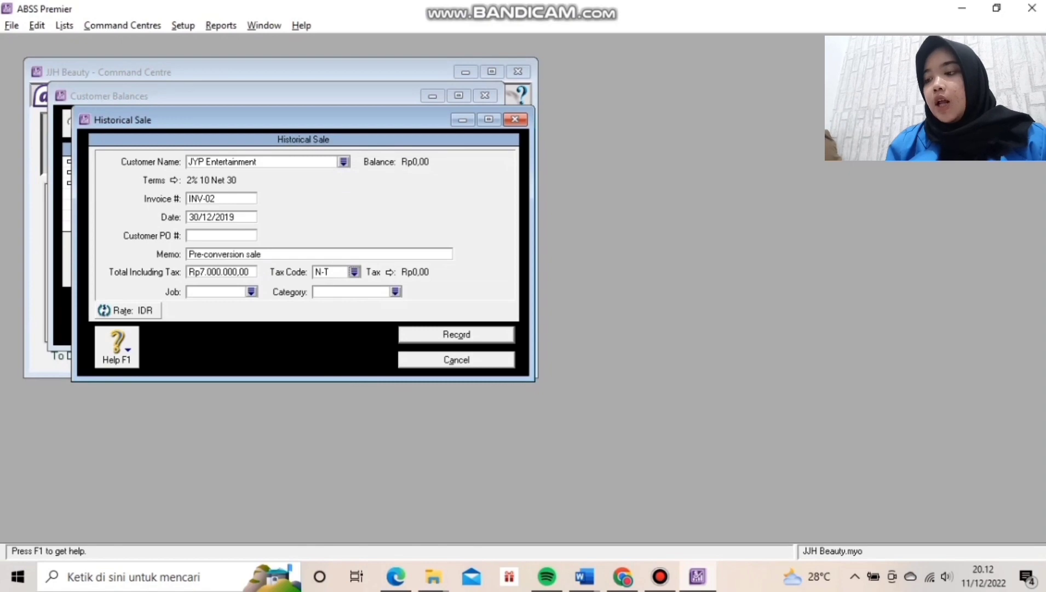
pyautogui.click(459, 335)
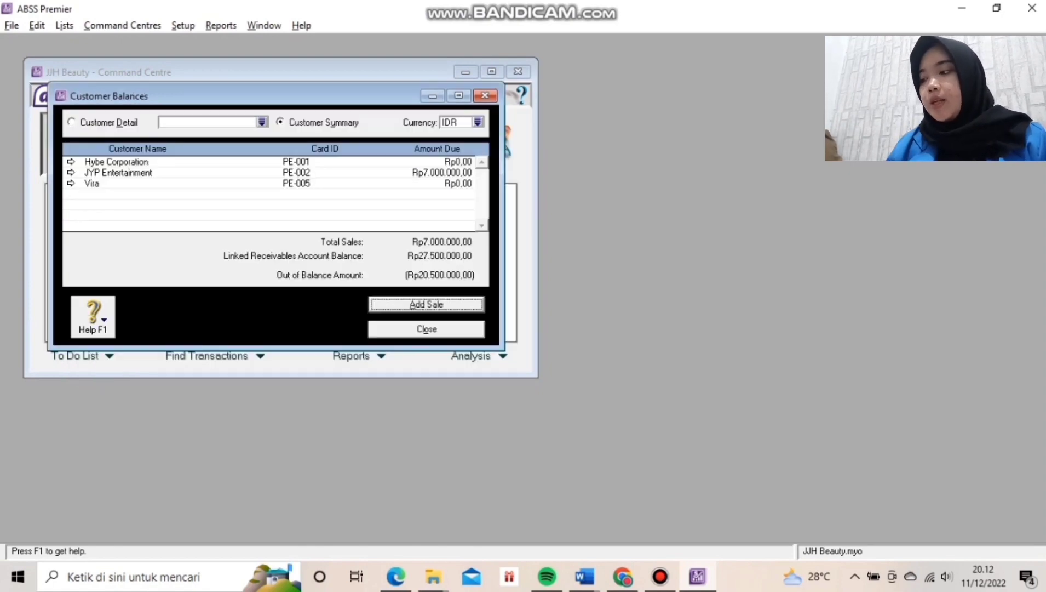
# Start a historical sale for Hybe Corporation, invoice INV-01, dated 27/12/2019.
pyautogui.press('Return')
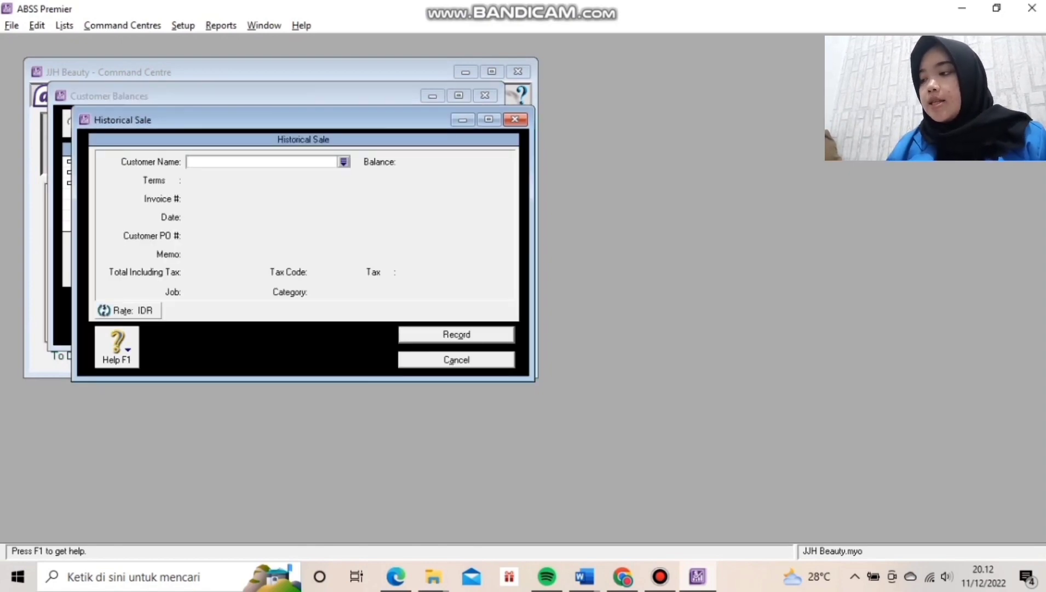
pyautogui.write('Hybe Corporation')
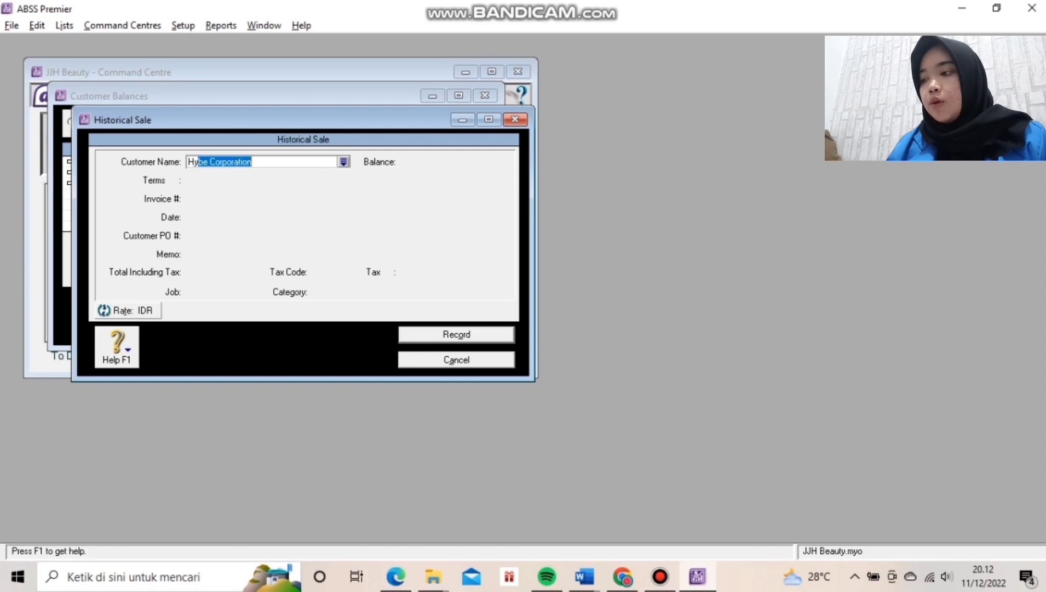
pyautogui.press('Tab')
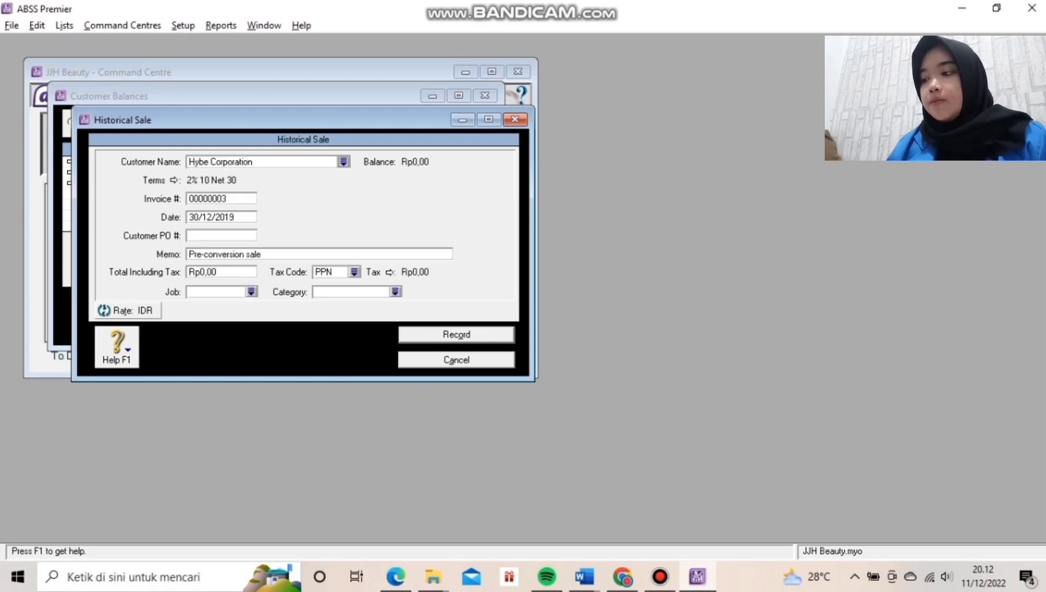
pyautogui.press('Tab')
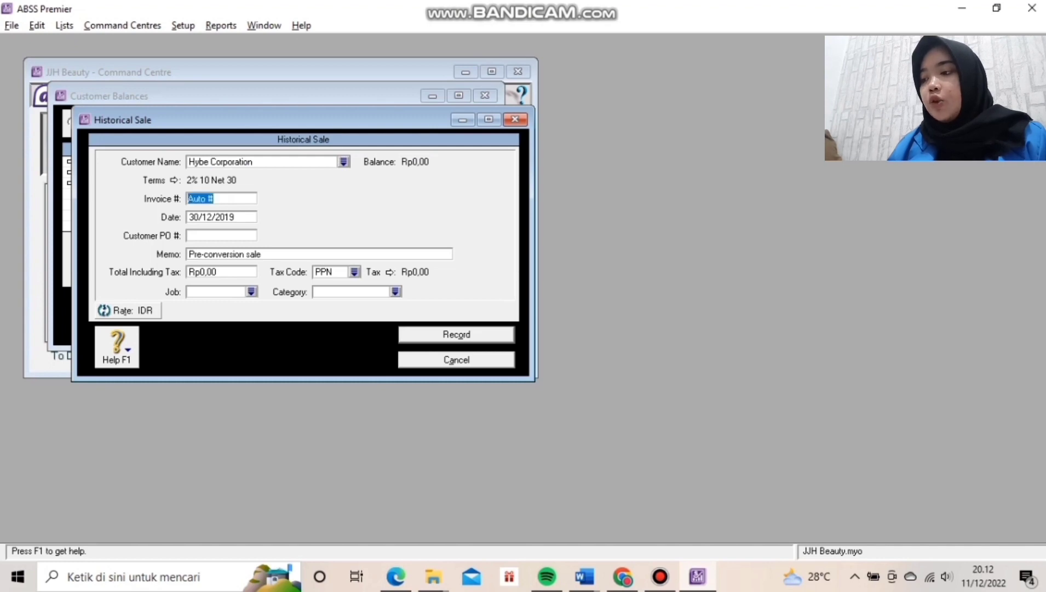
pyautogui.write('IN')
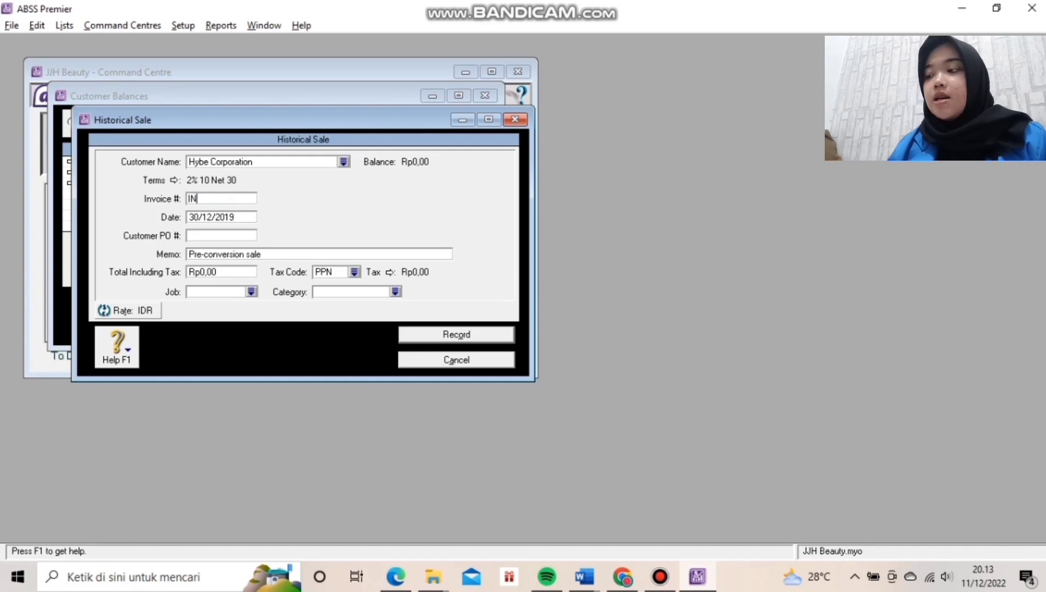
pyautogui.write('V')
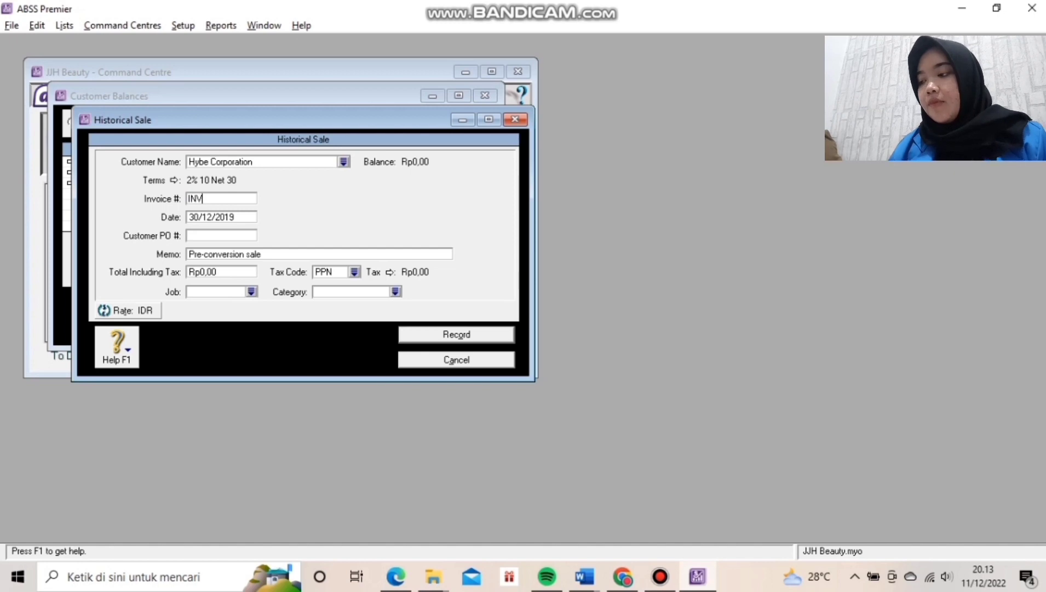
pyautogui.write('-01')
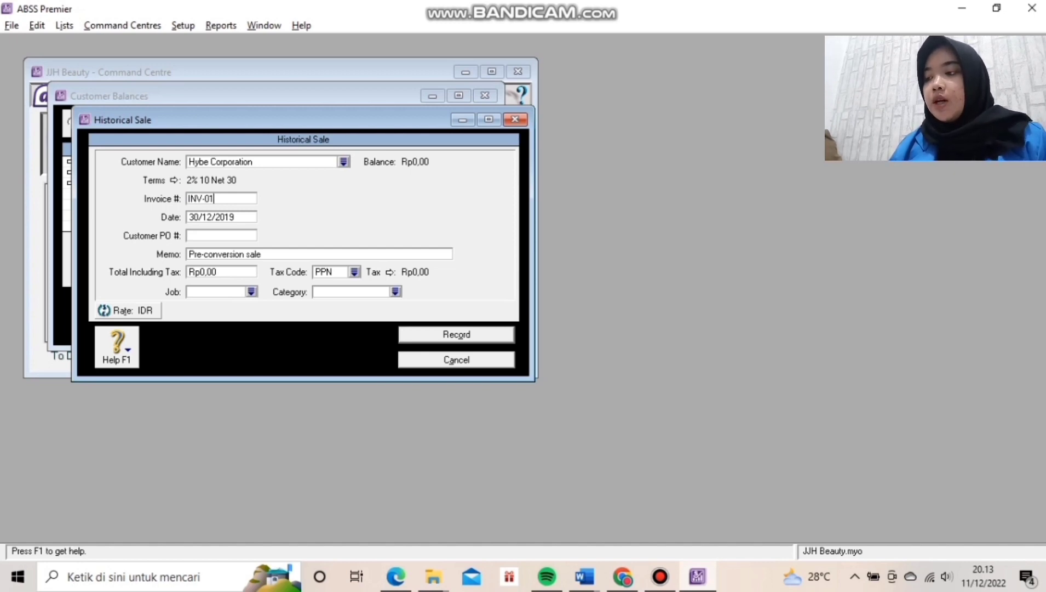
pyautogui.press('Tab')
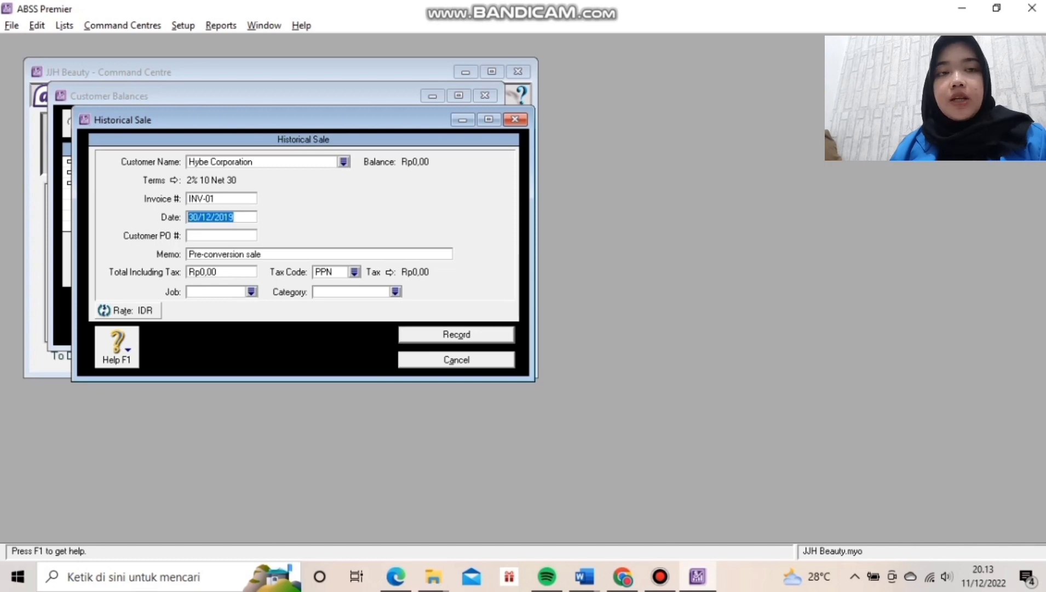
pyautogui.press('Tab')
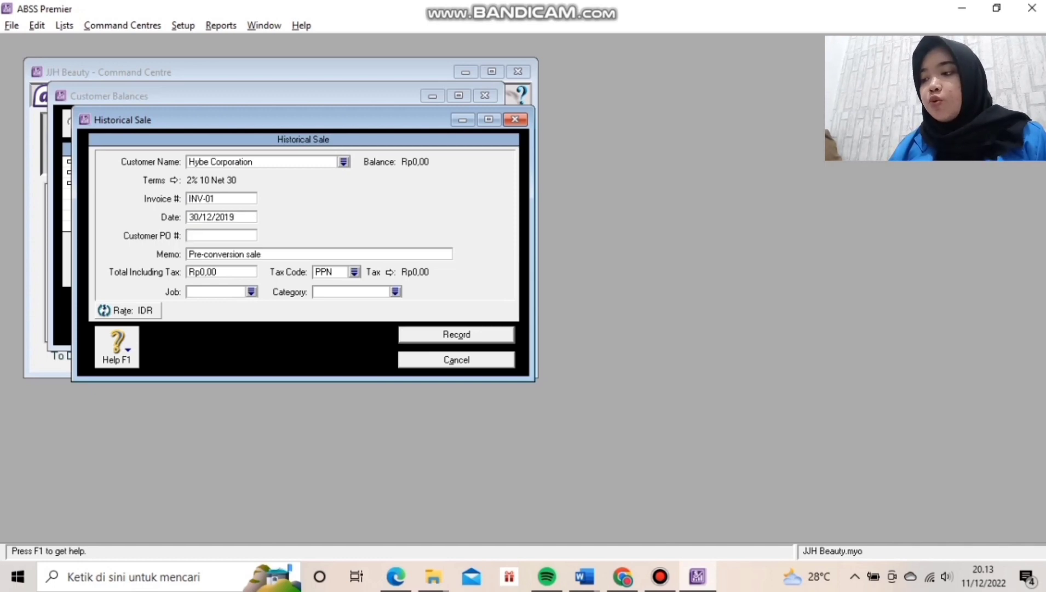
pyautogui.hotkey('shift', 'Tab')
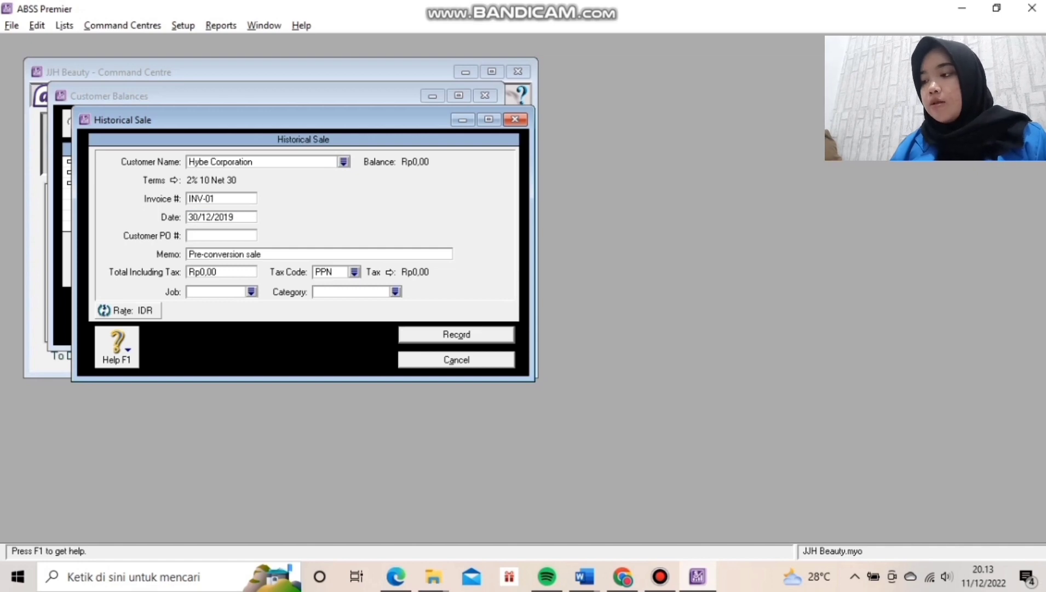
pyautogui.write('27')
# Enter the Rp20.500.000,00 total with tax code N-T and record the sale.
pyautogui.press('Tab')
pyautogui.press('Tab')
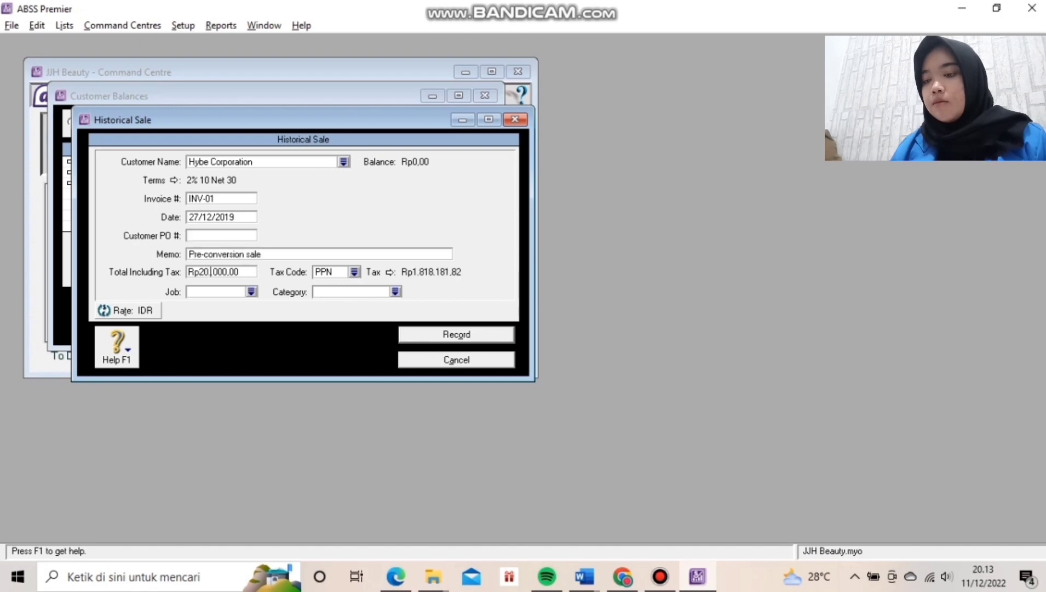
pyautogui.write('50')
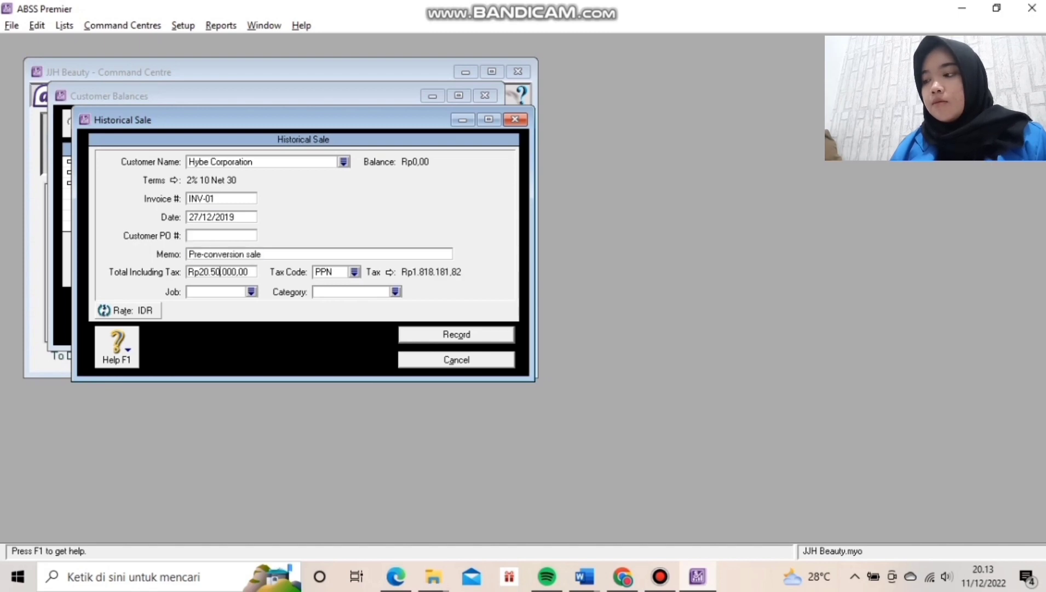
pyautogui.write('0')
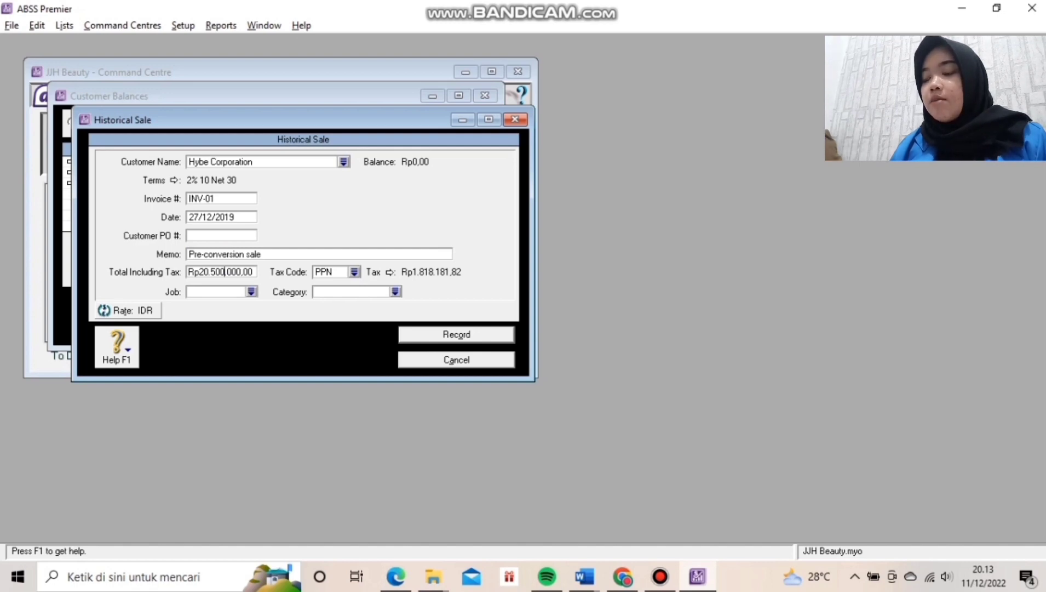
pyautogui.press('Tab')
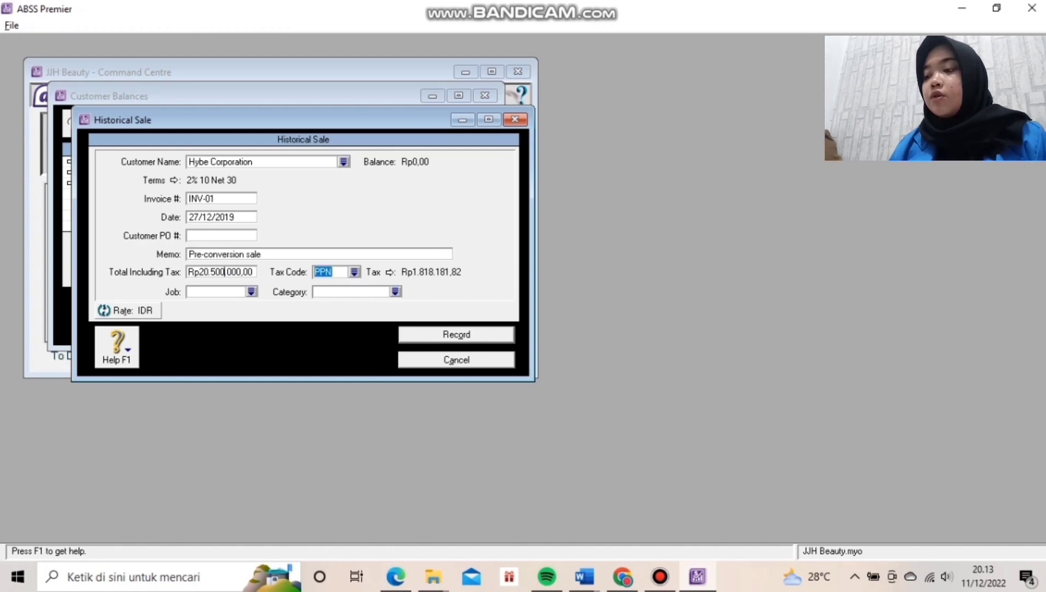
pyautogui.write('N-T')
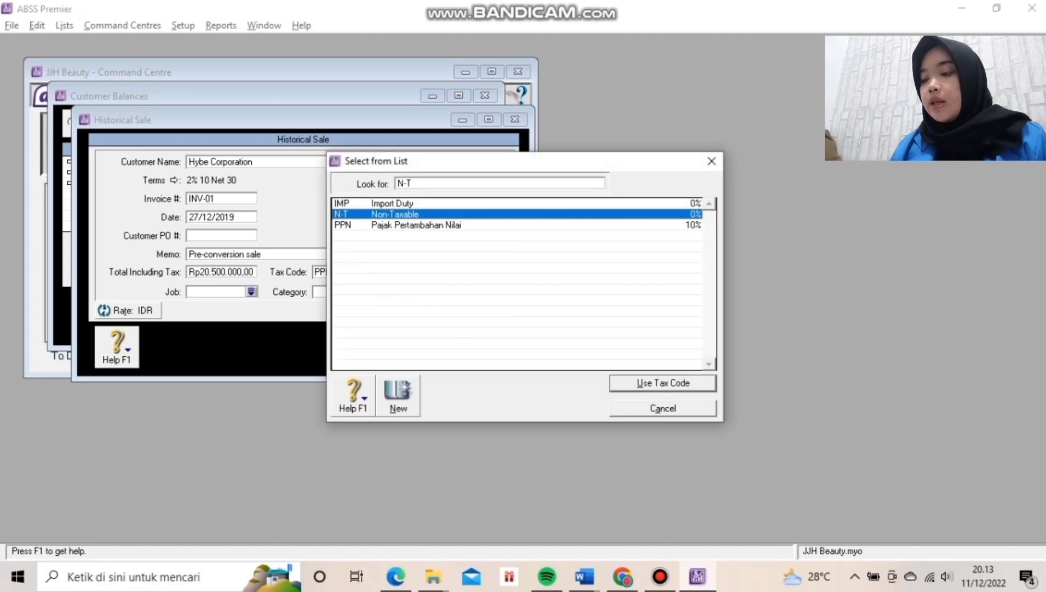
pyautogui.press('Return')
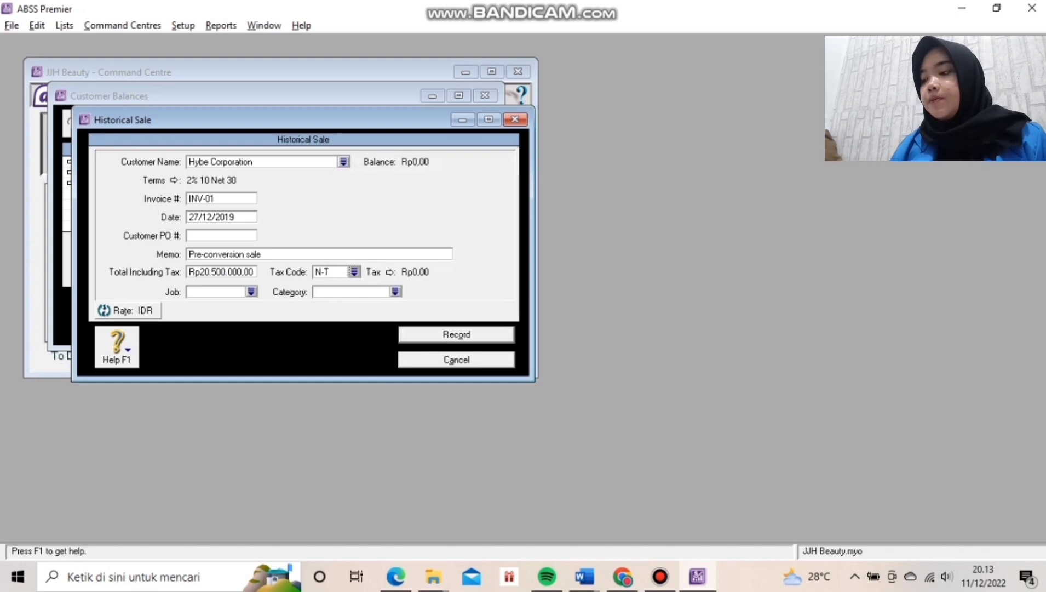
pyautogui.press('Return')
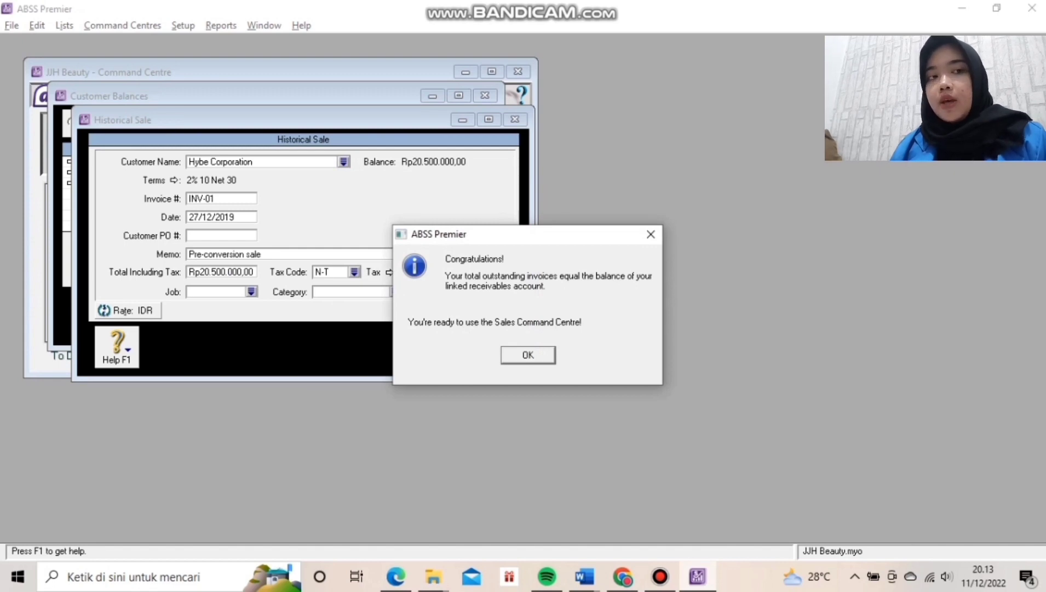
# Dismiss the balanced-receivables message, close Customer Balances, and start a historical purchase from Supplier Balances.
pyautogui.press('Return')
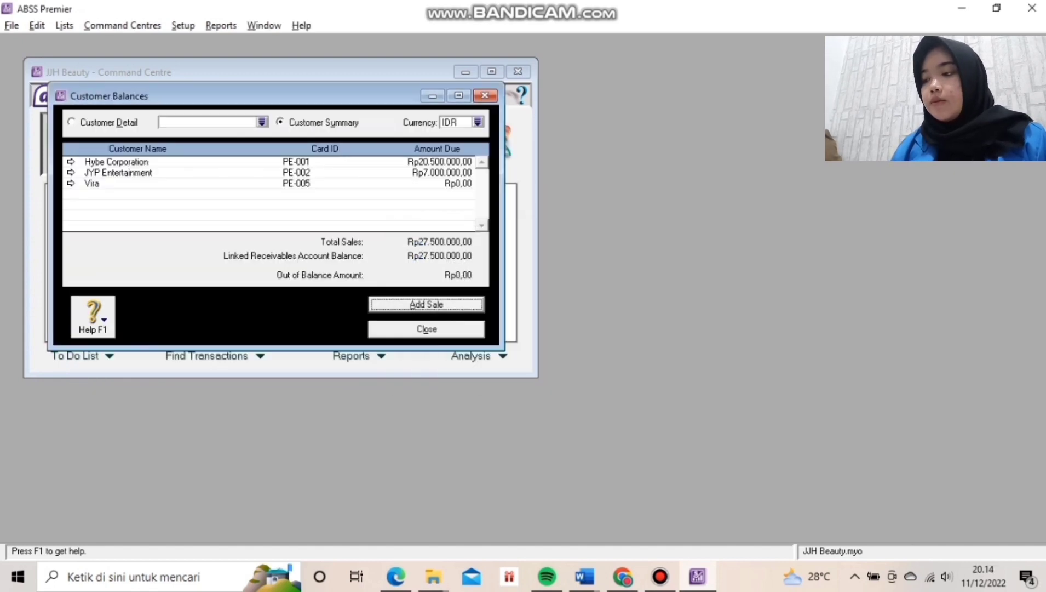
pyautogui.press('Escape')
pyautogui.click(183, 26)
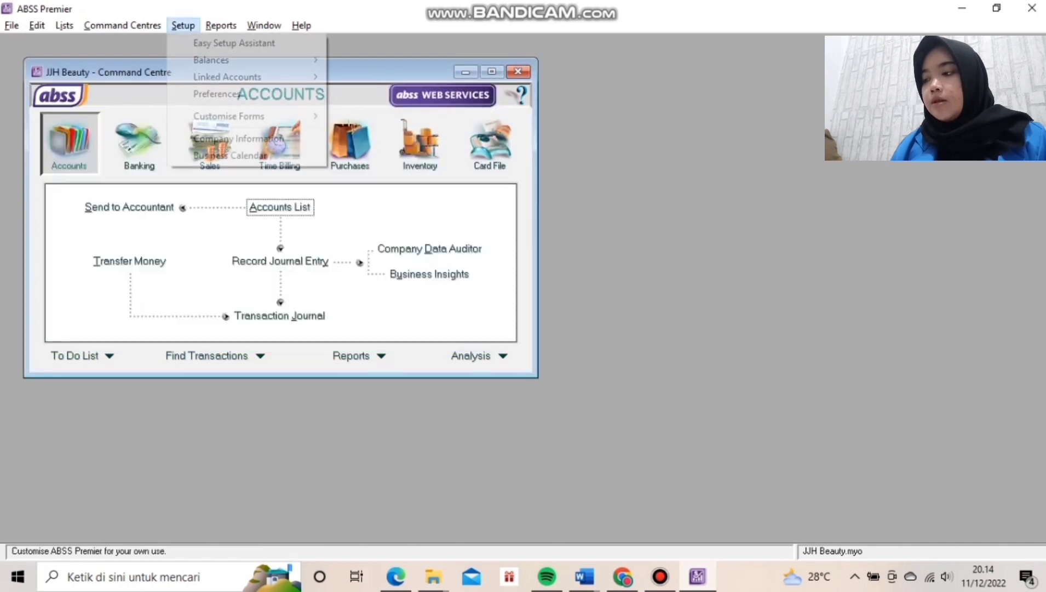
pyautogui.moveTo(230, 60)
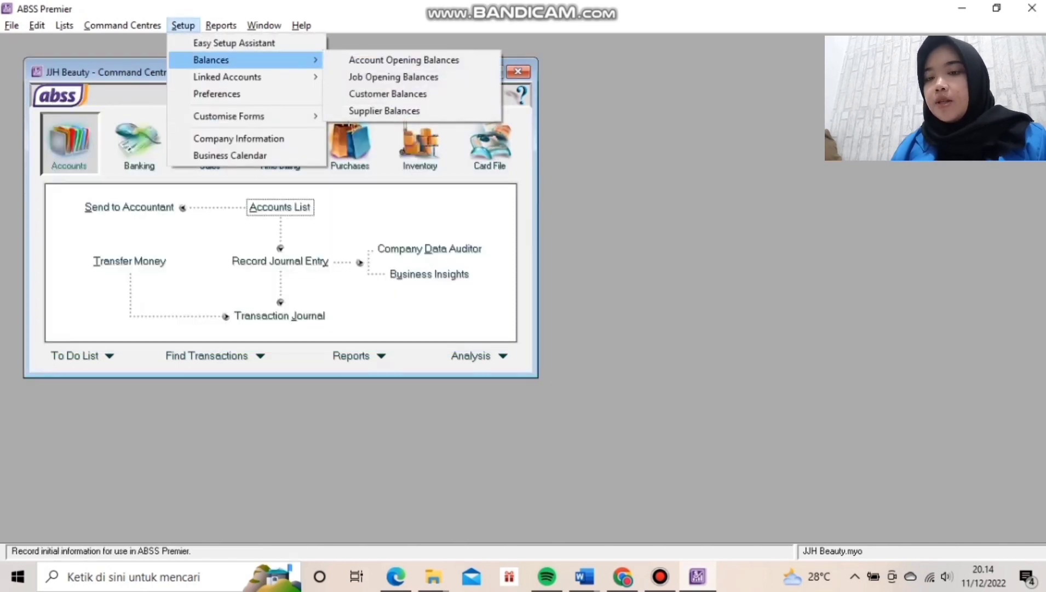
pyautogui.click(384, 111)
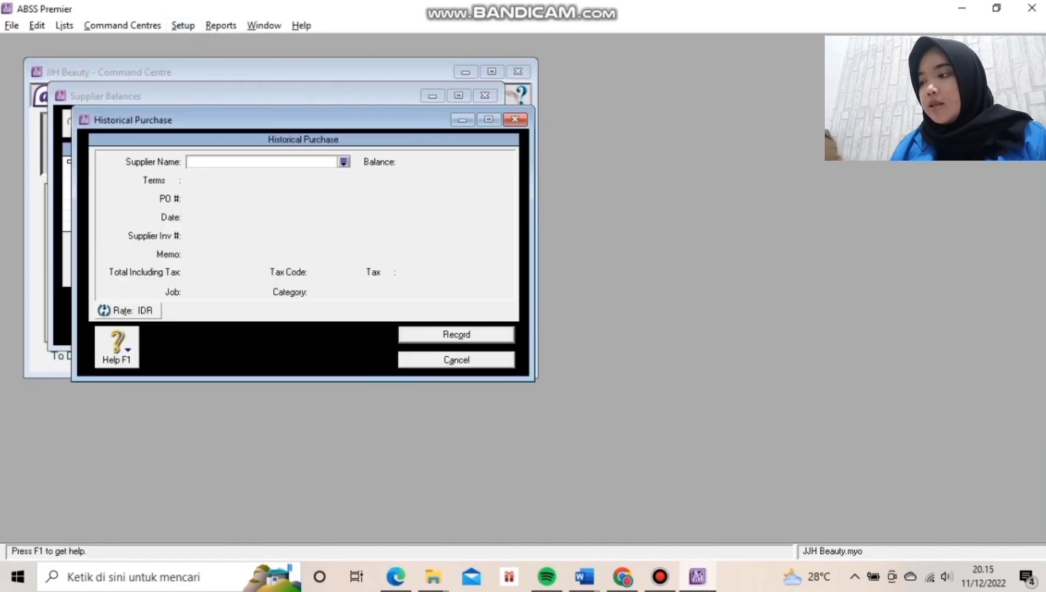
pyautogui.click(343, 162)
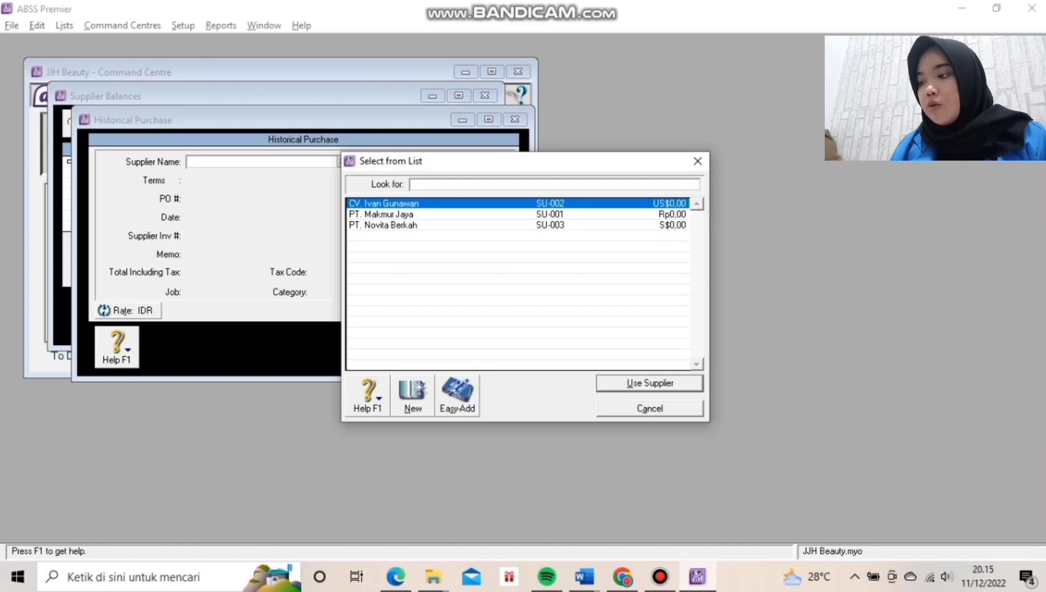
# Start PT. Makmur Jaya's historical purchase INV-01 dated 30/12/2019.
pyautogui.press('Down')
pyautogui.press('Return')
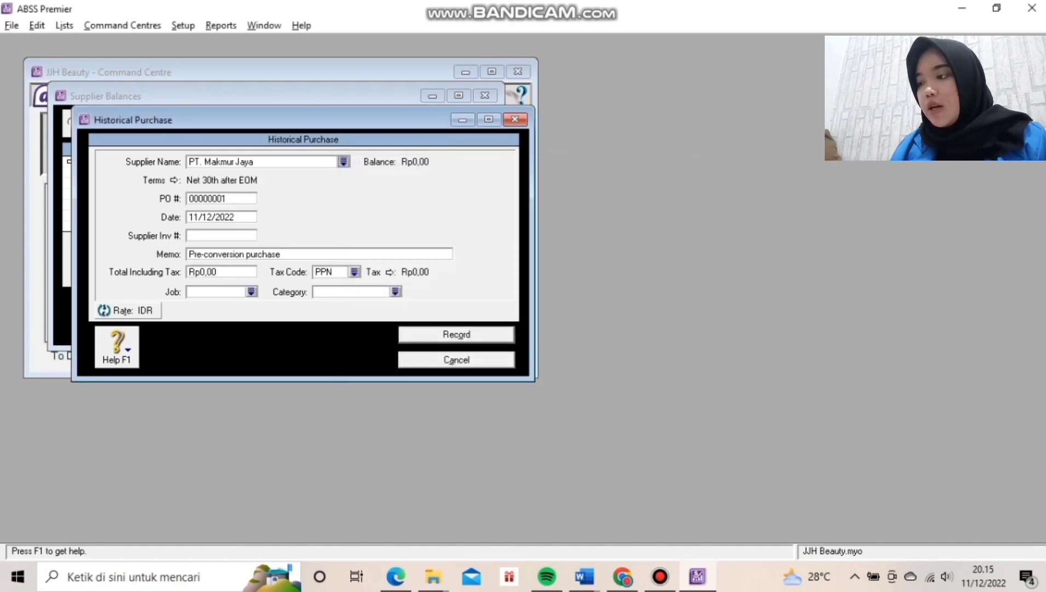
pyautogui.click(215, 198)
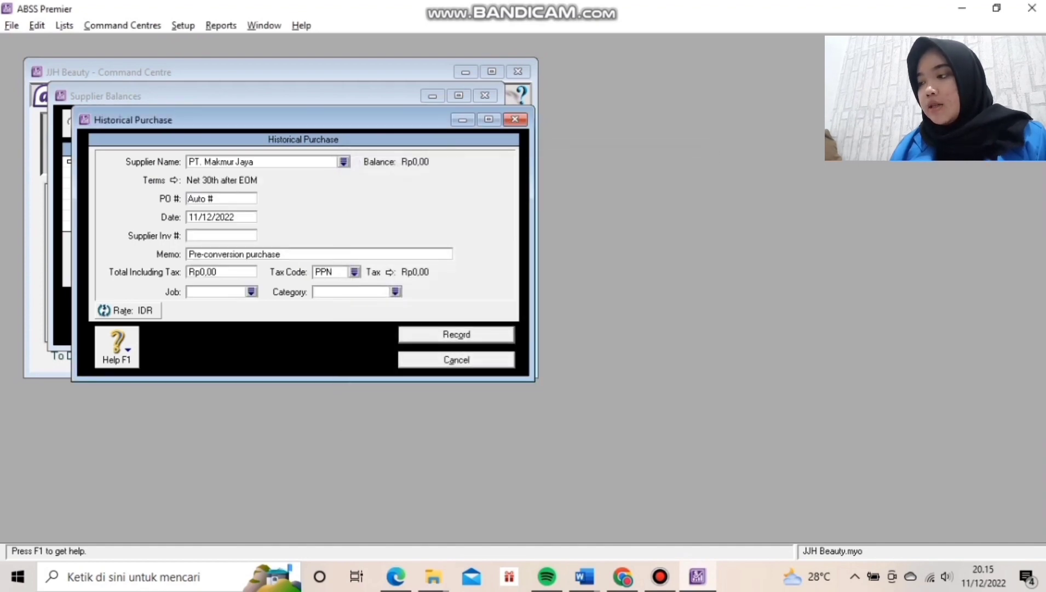
pyautogui.press('BackSpace')
pyautogui.press('BackSpace')
pyautogui.press('BackSpace')
pyautogui.press('BackSpace')
pyautogui.press('BackSpace')
pyautogui.press('BackSpace')
pyautogui.write('IN')
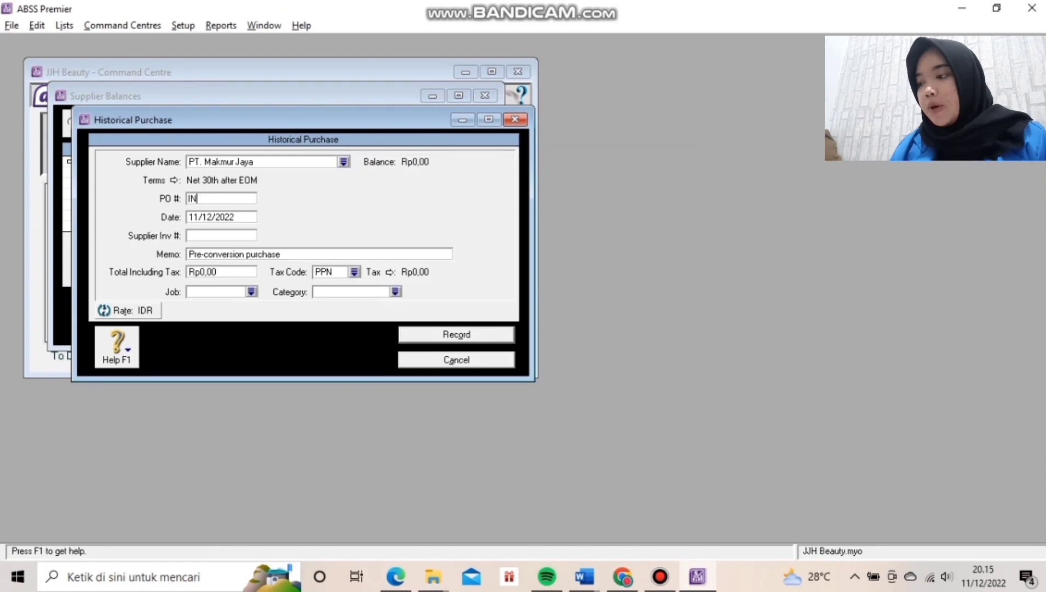
pyautogui.write('V-0')
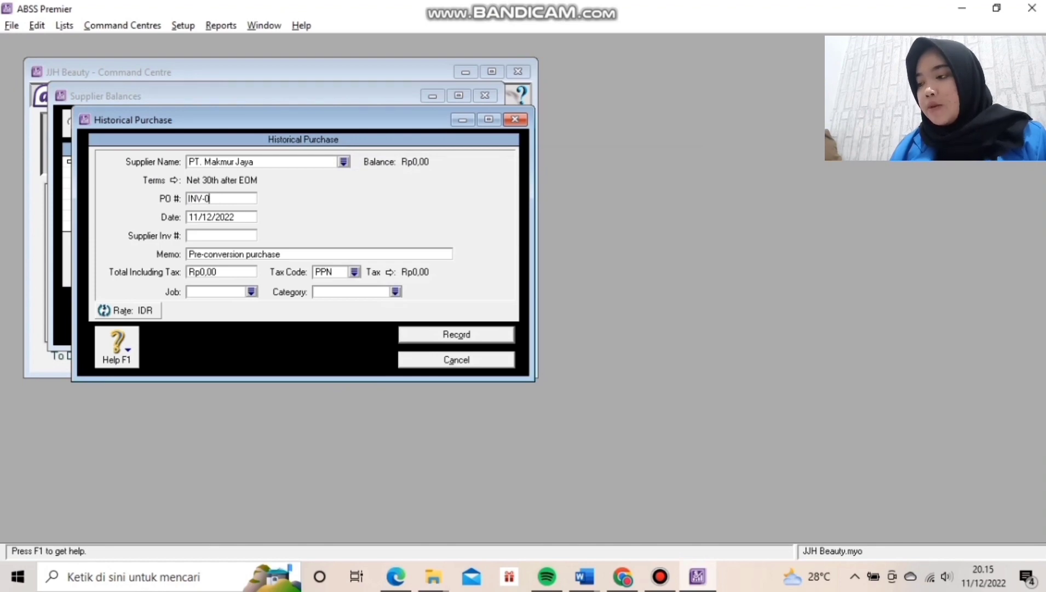
pyautogui.write('1')
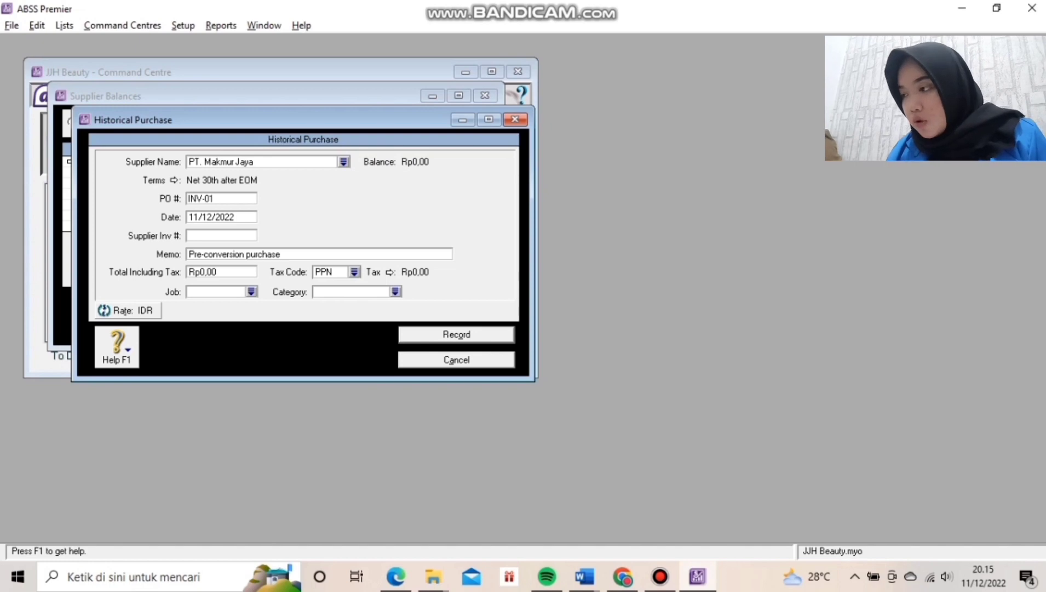
pyautogui.press('Tab')
pyautogui.write('20/12/')
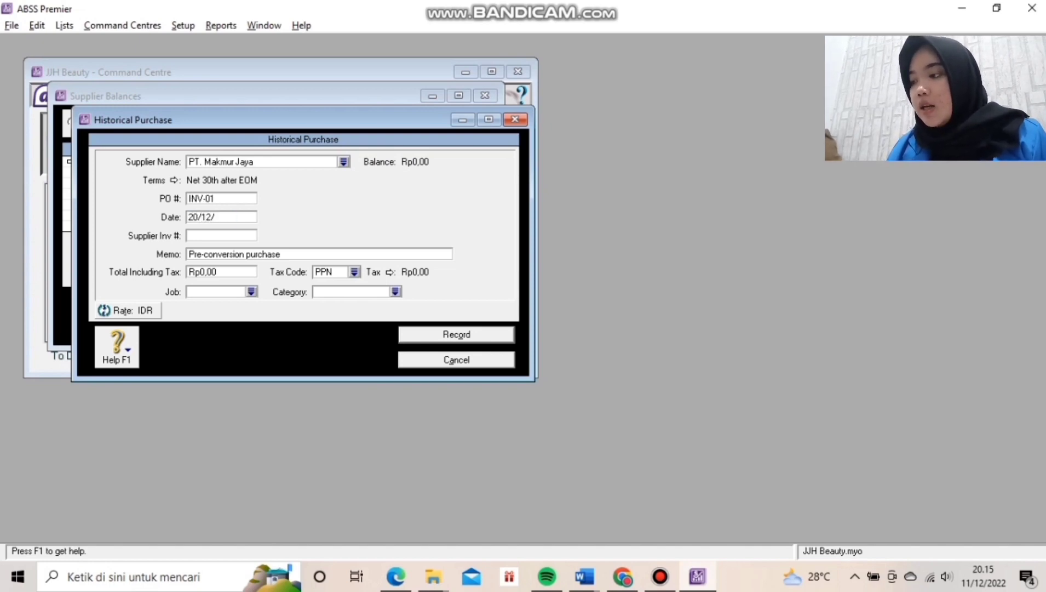
pyautogui.write('2')
pyautogui.press('BackSpace')
pyautogui.press('BackSpace')
pyautogui.press('BackSpace')
pyautogui.press('BackSpace')
pyautogui.press('BackSpace')
pyautogui.press('BackSpace')
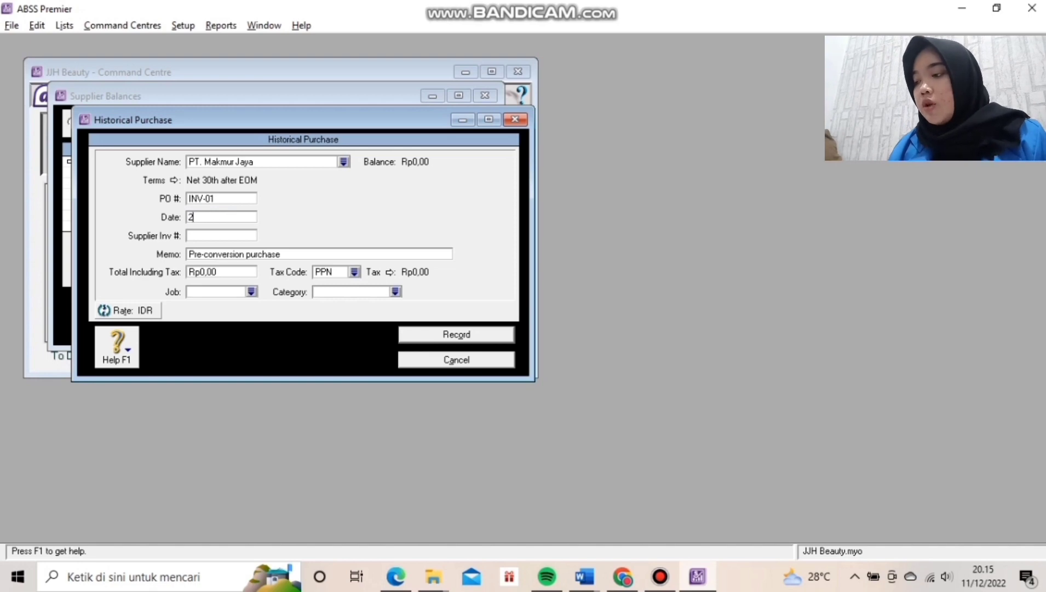
pyautogui.press('BackSpace')
pyautogui.write('30/')
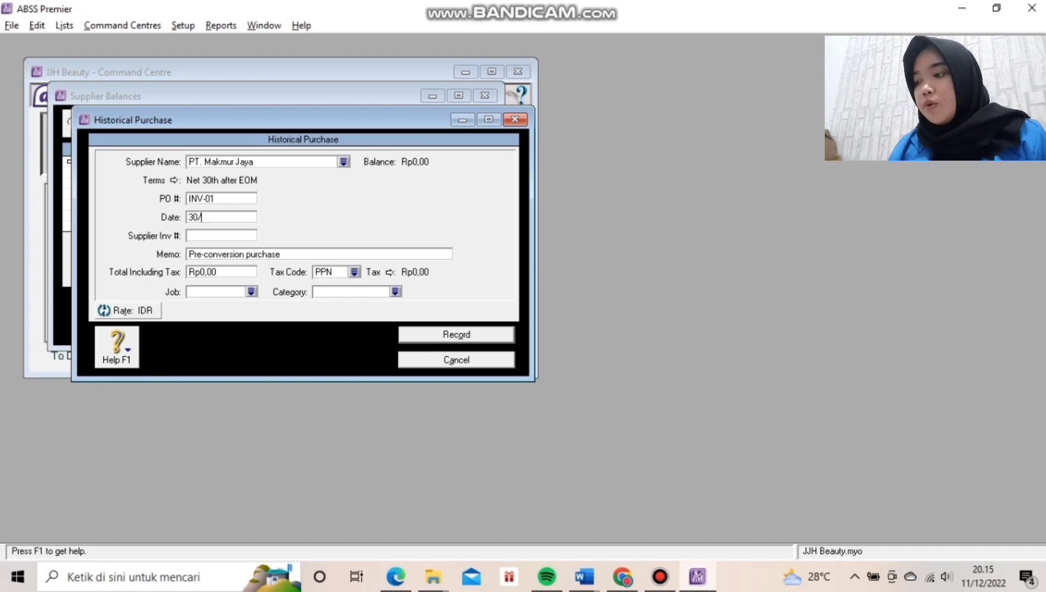
pyautogui.write('12/')
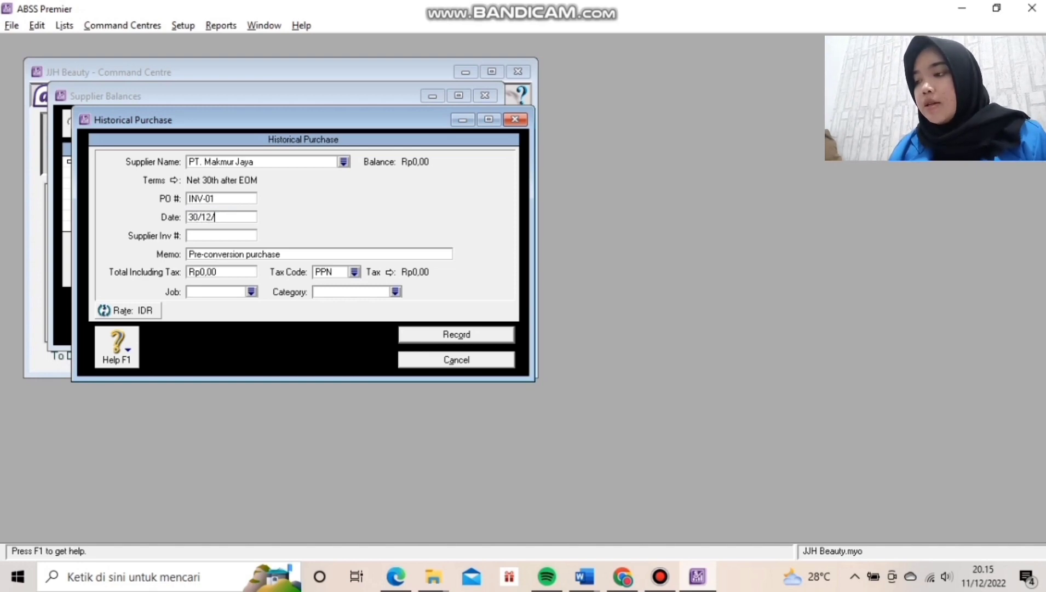
pyautogui.write('2019')
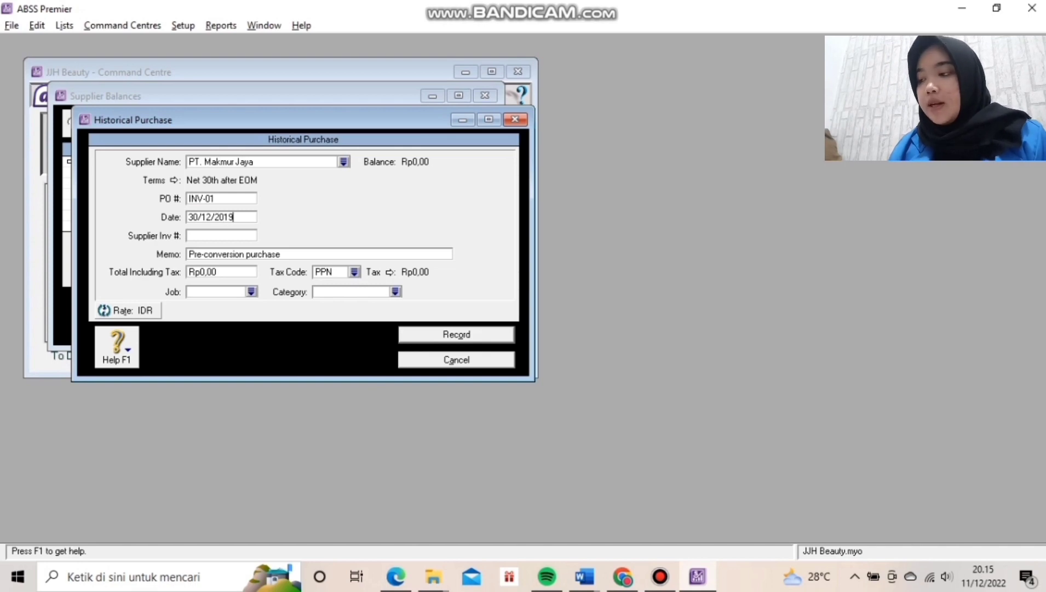
# Enter the Rp1.000.000,00 total as non-taxable N-T, record it, and close Supplier Balances.
pyautogui.press('Tab')
pyautogui.press('Tab')
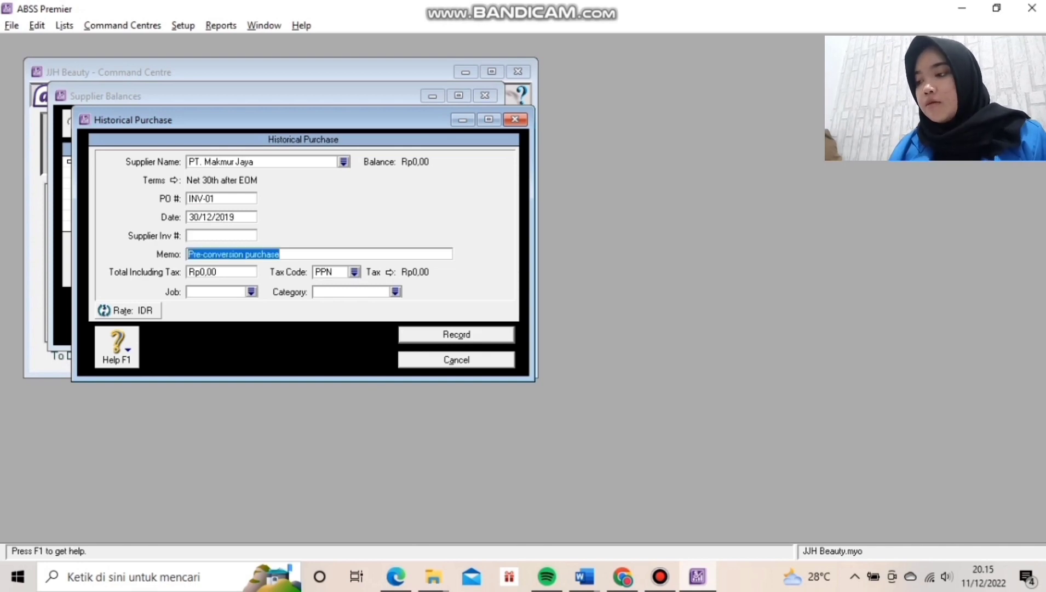
pyautogui.press('Tab')
pyautogui.write('1000')
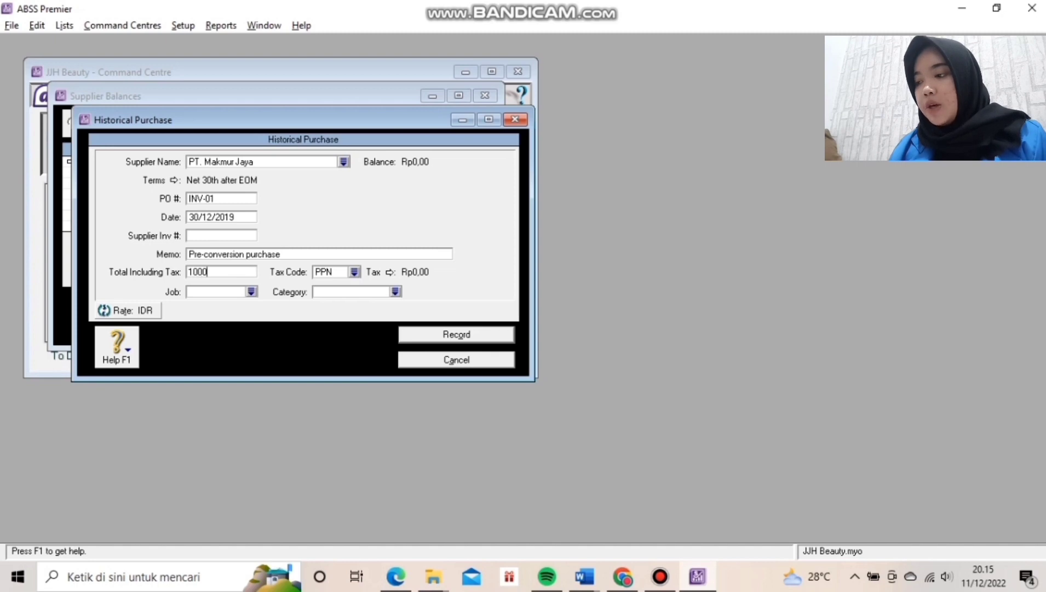
pyautogui.write('000')
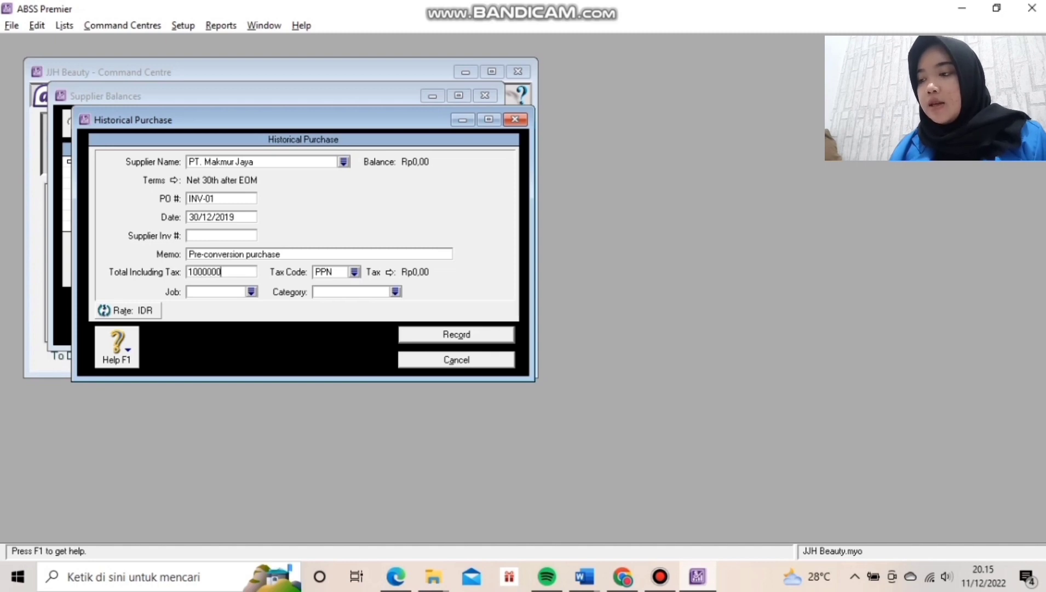
pyautogui.write('0')
pyautogui.press('BackSpace')
pyautogui.press('Tab')
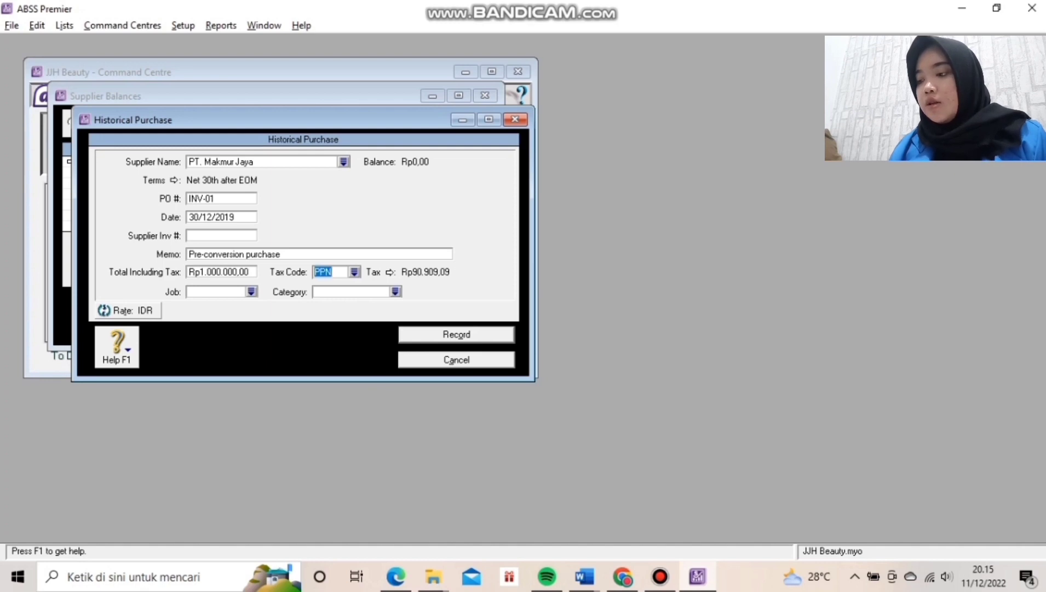
pyautogui.click(354, 271)
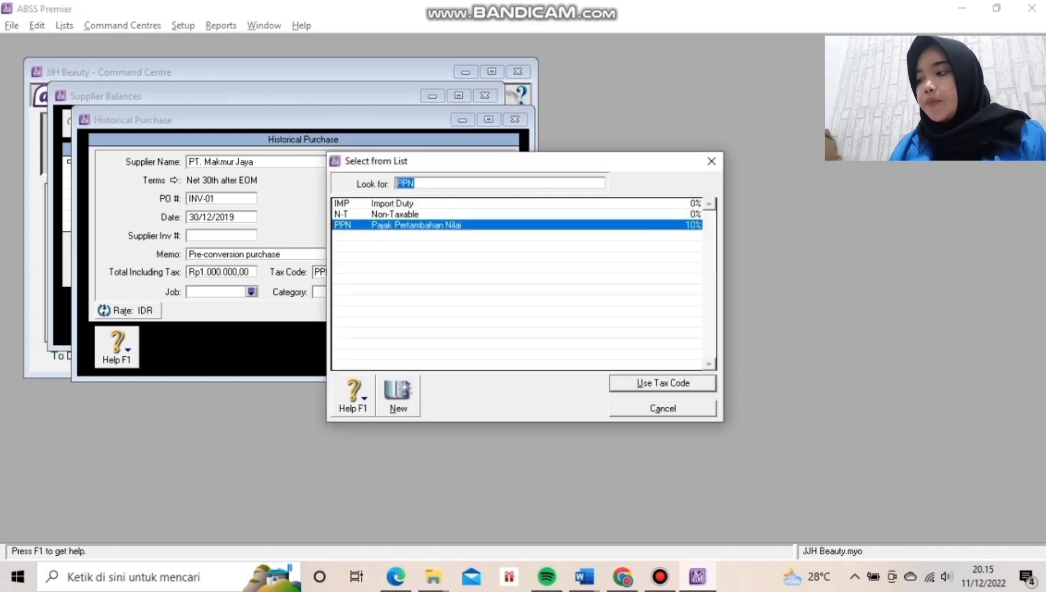
pyautogui.click(395, 214)
pyautogui.press('Return')
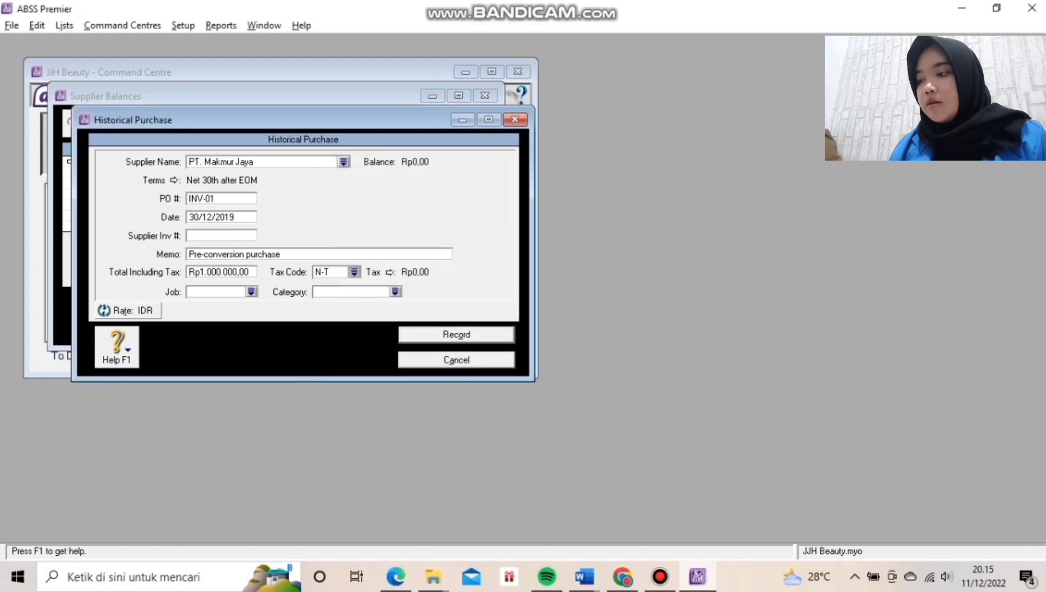
pyautogui.click(457, 335)
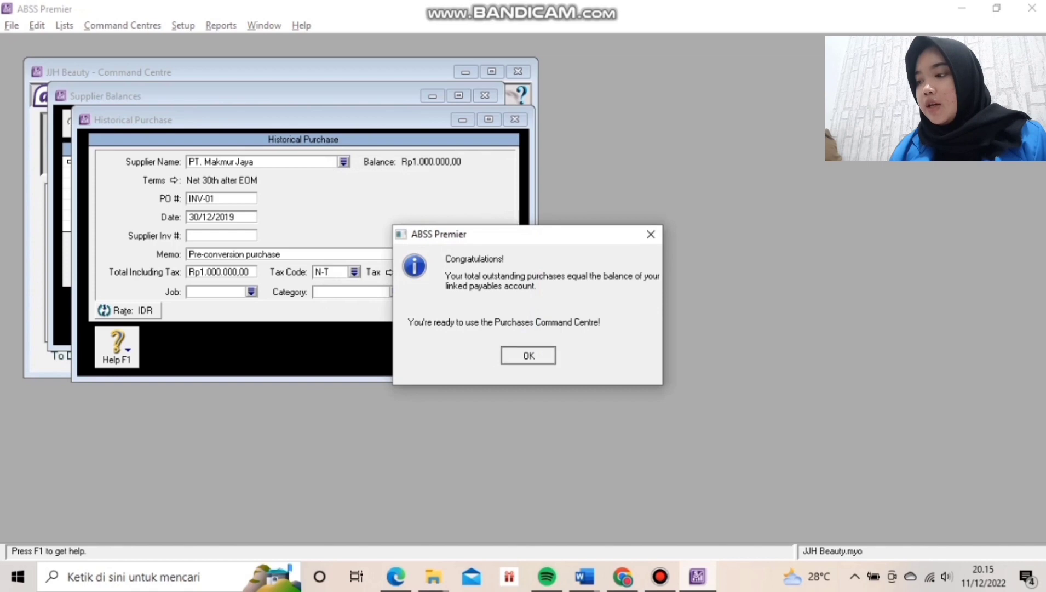
pyautogui.click(528, 355)
pyautogui.click(427, 329)
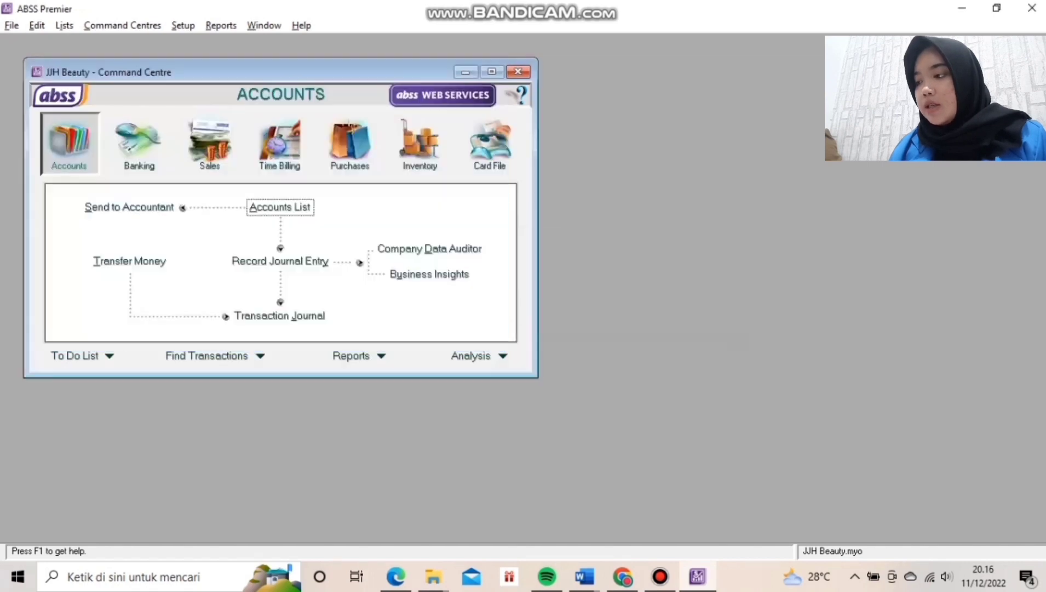
# Create new inventory item ACS 'Facial Steam', marked as bought, sold and inventoried.
pyautogui.click(420, 143)
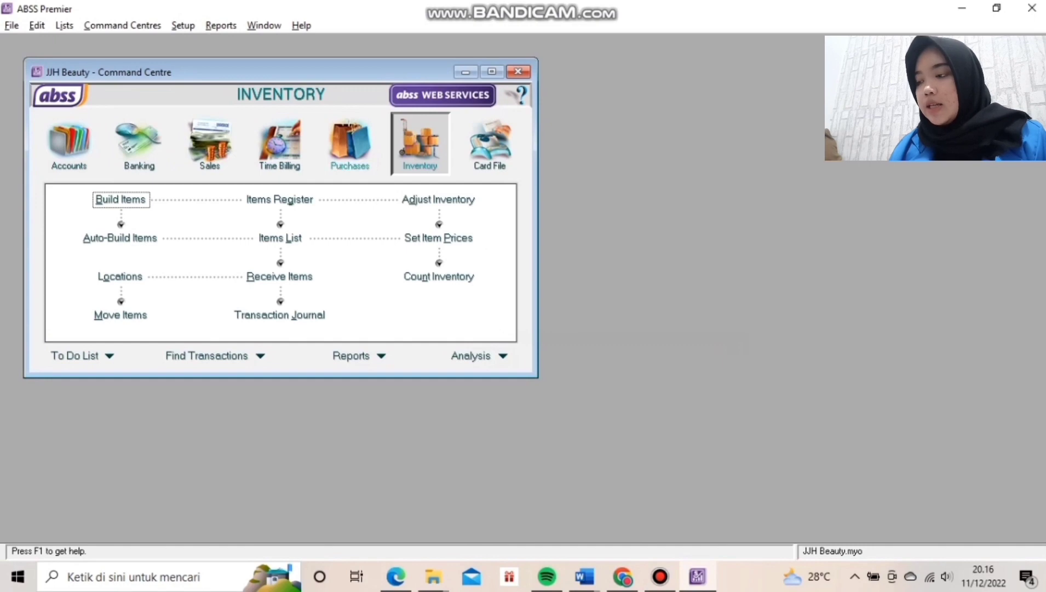
pyautogui.click(280, 238)
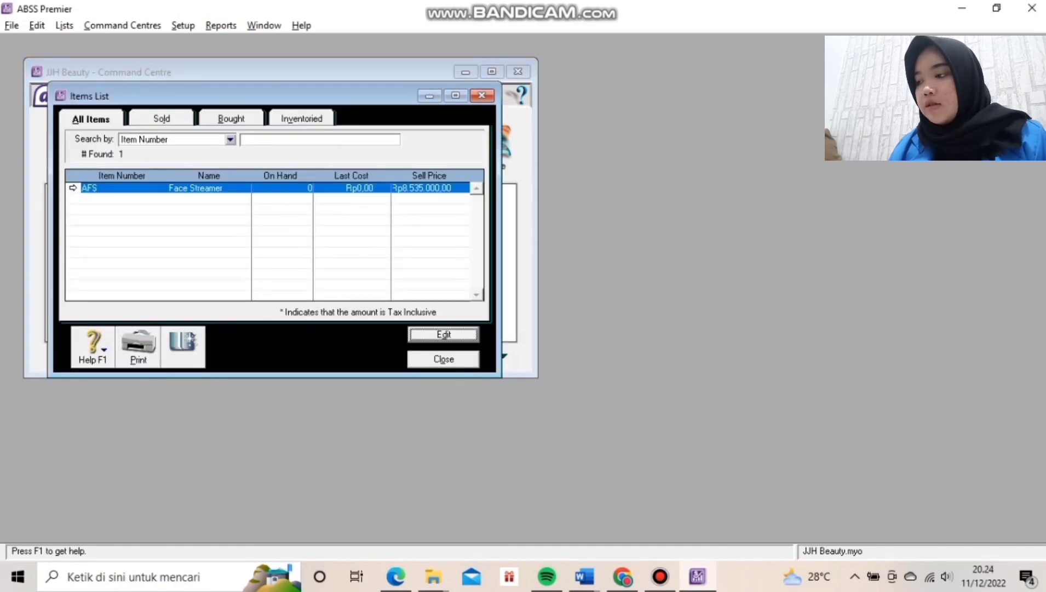
pyautogui.click(182, 346)
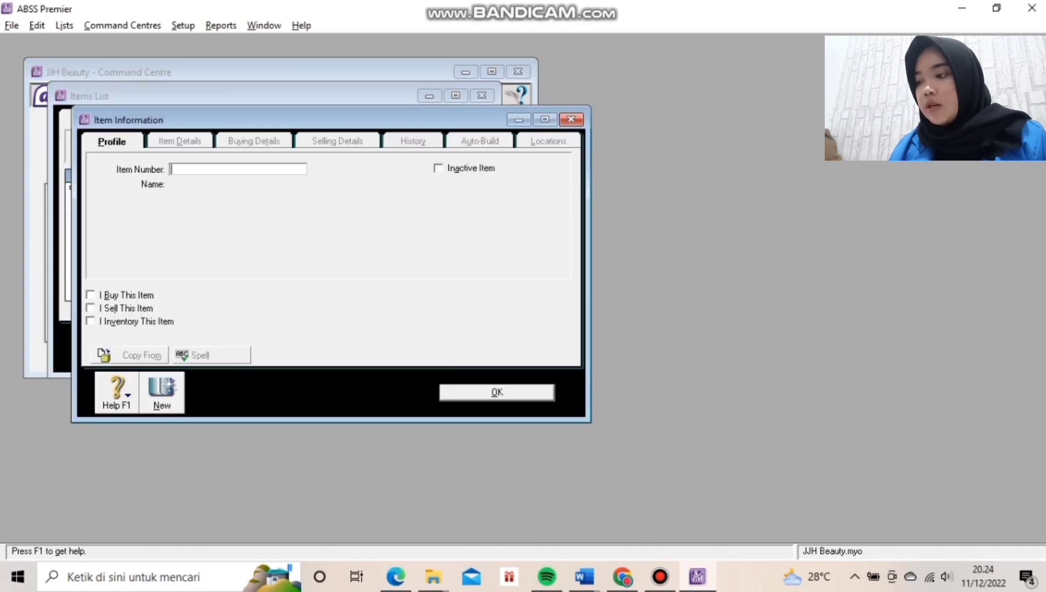
pyautogui.write('ACS')
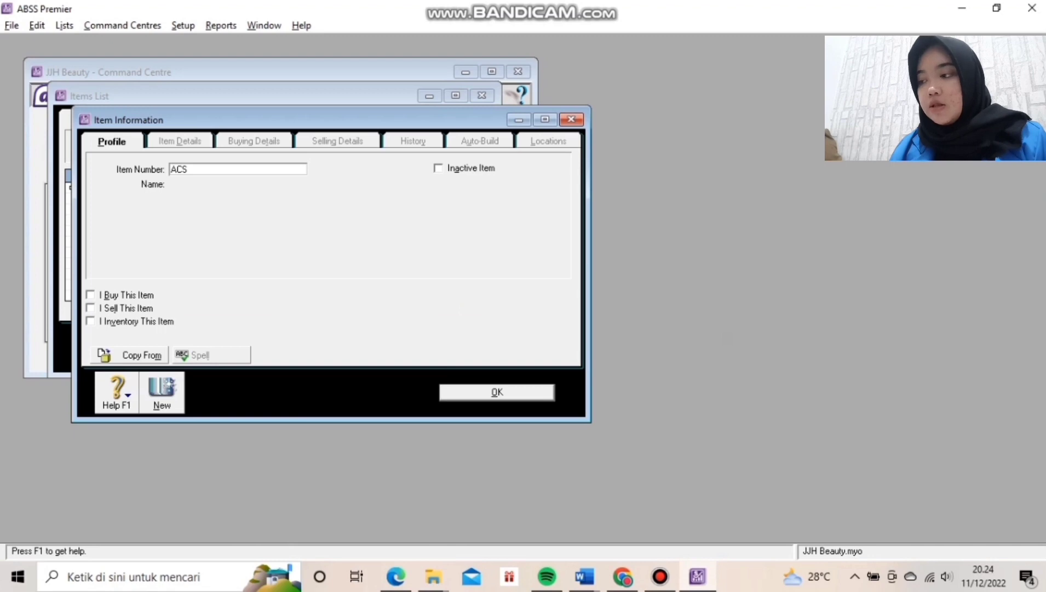
pyautogui.press('Tab')
pyautogui.write('Facial')
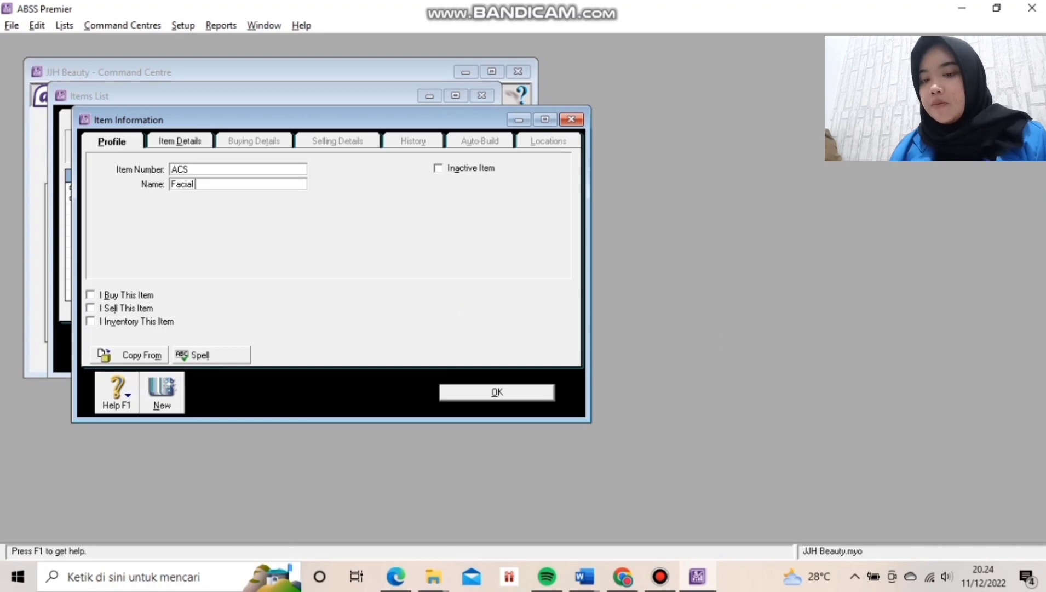
pyautogui.write(' Stea')
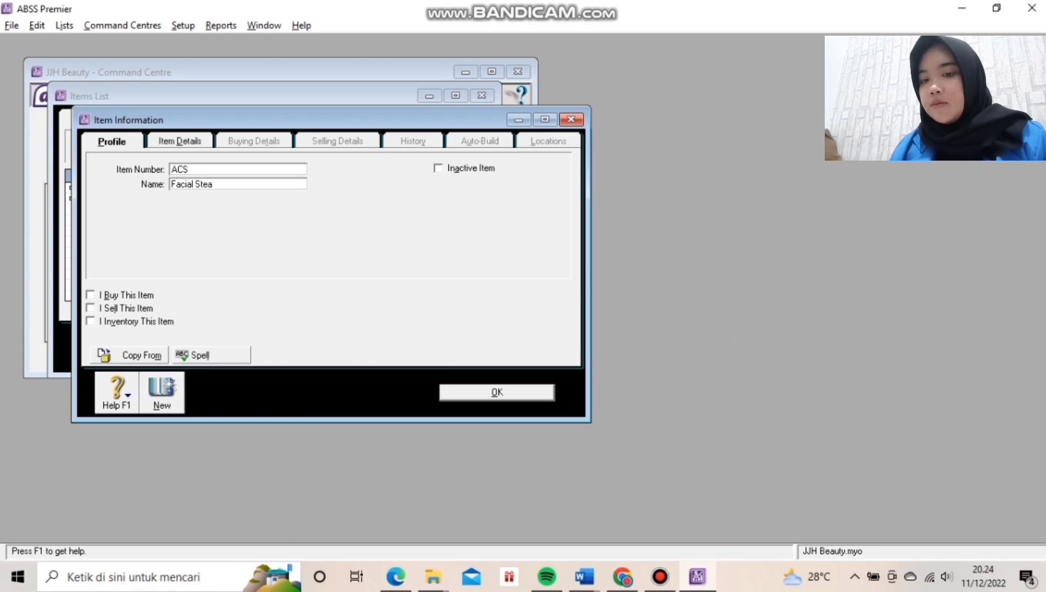
pyautogui.write('m')
pyautogui.hotkey('alt', 'b')
pyautogui.hotkey('alt', 's')
pyautogui.hotkey('alt', 'v')
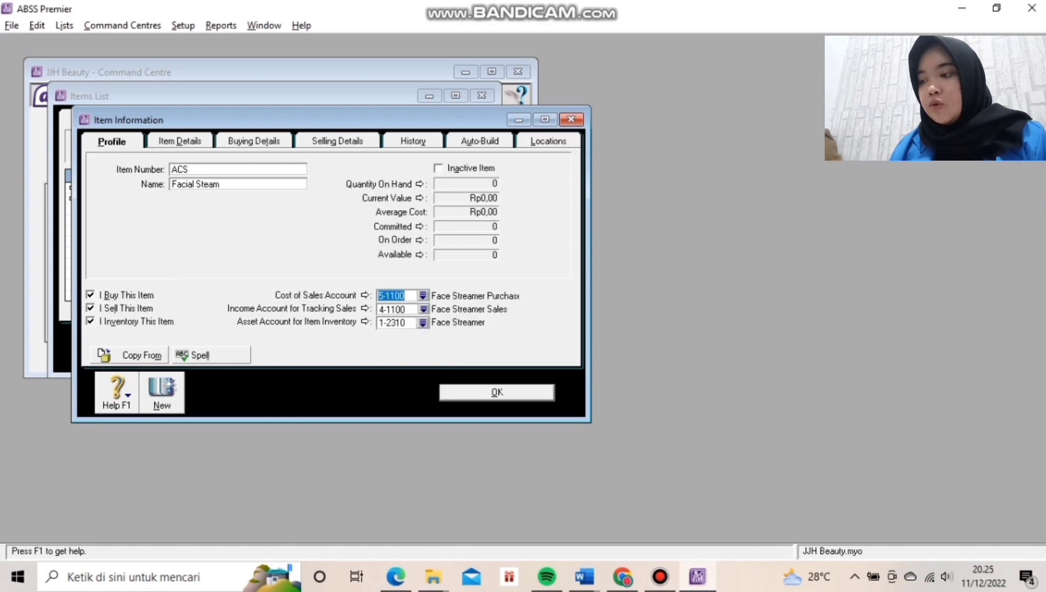
# Link the item to cost account 5-1300, income account 4-1300 and asset account 1-2330.
pyautogui.click(422, 295)
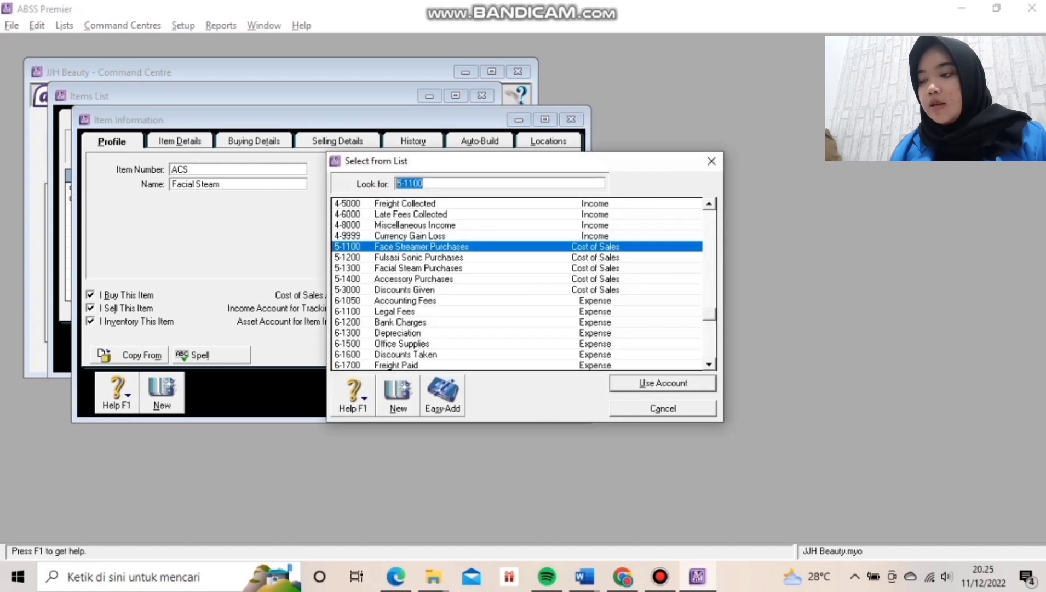
pyautogui.write('5-1300')
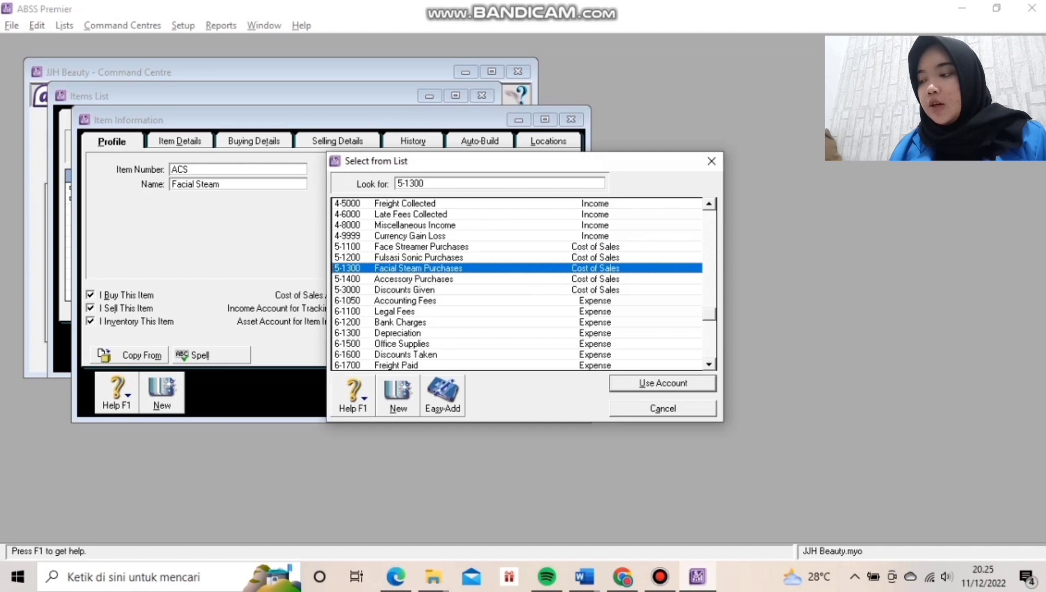
pyautogui.press('Return')
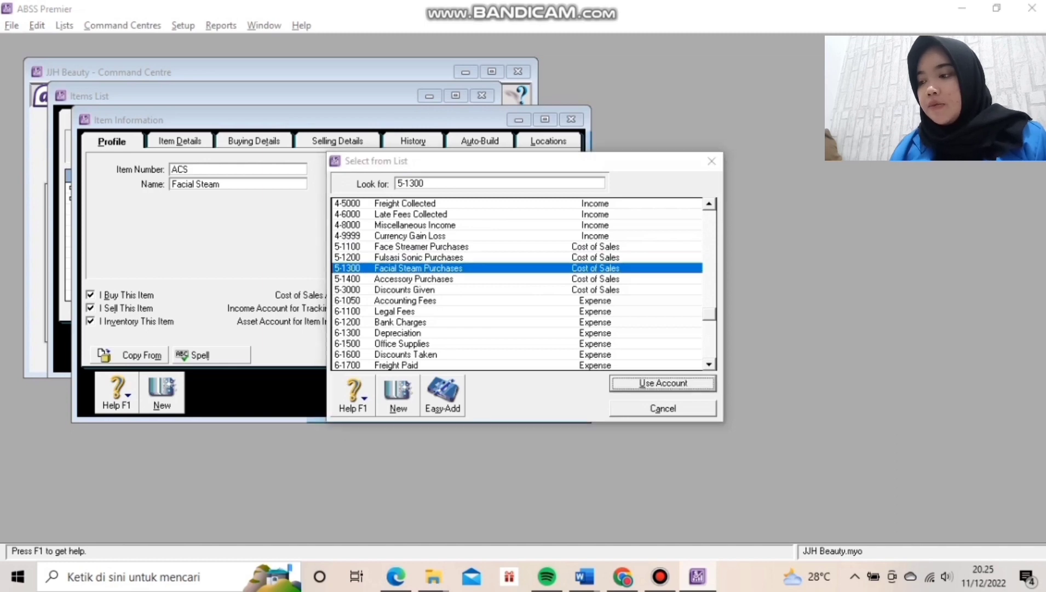
pyautogui.write('4-1300')
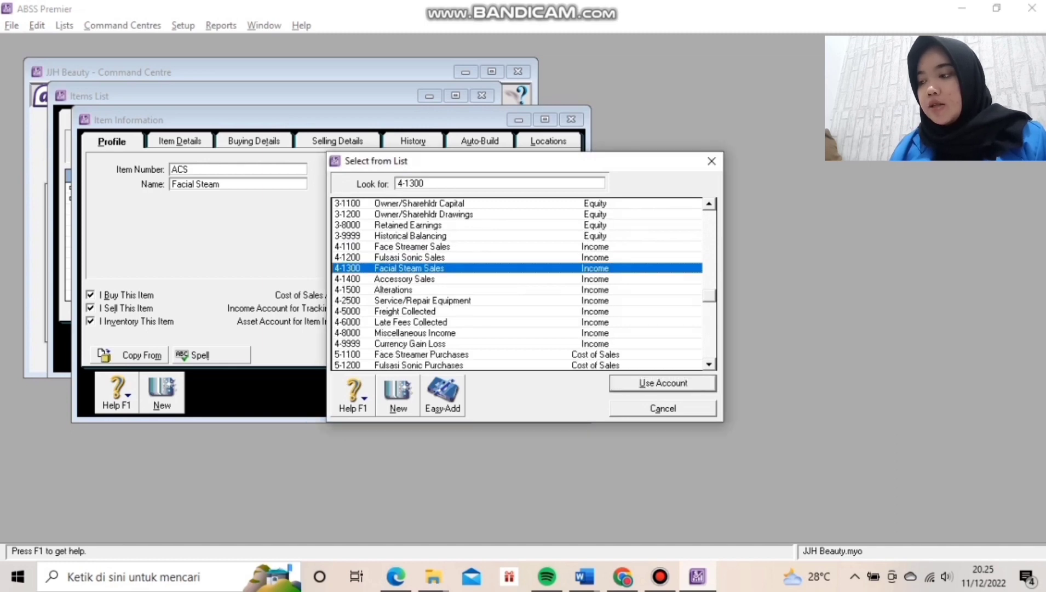
pyautogui.press('Return')
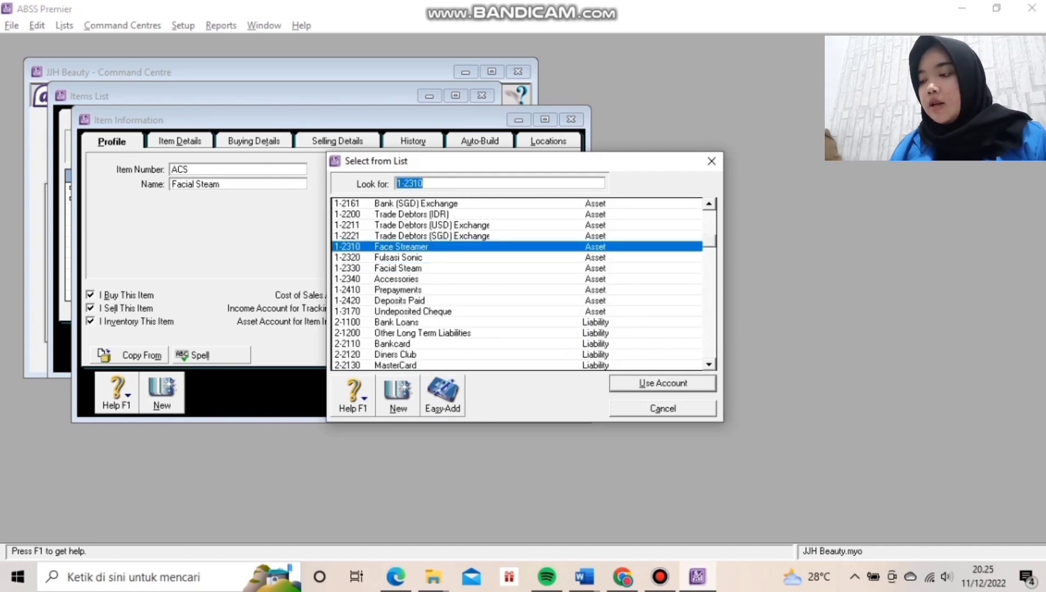
pyautogui.write('1-2330')
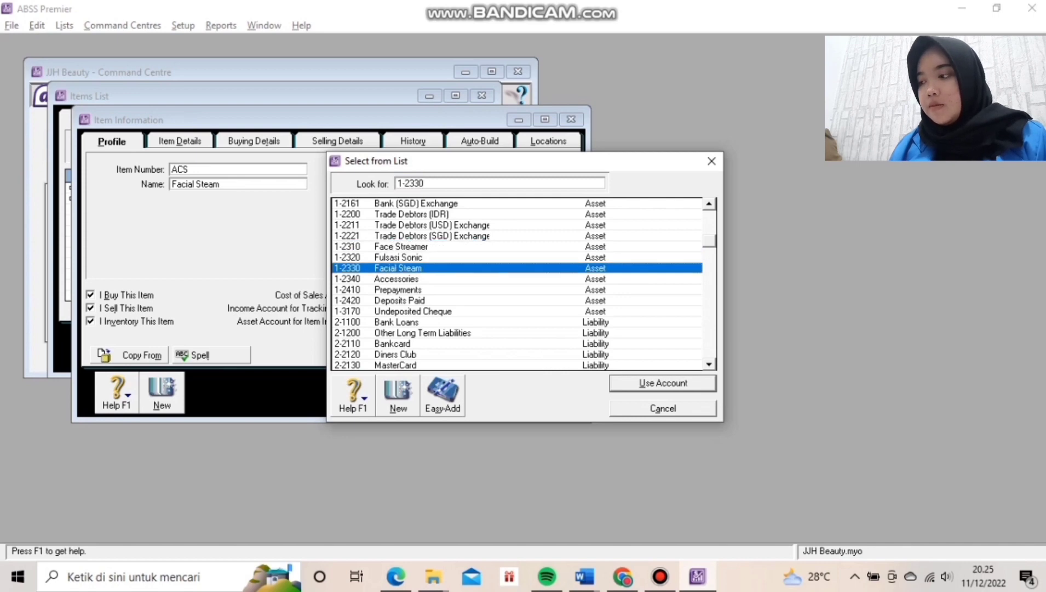
pyautogui.press('Return')
pyautogui.hotkey('ctrl', 'Tab')
pyautogui.hotkey('ctrl', 'Tab')
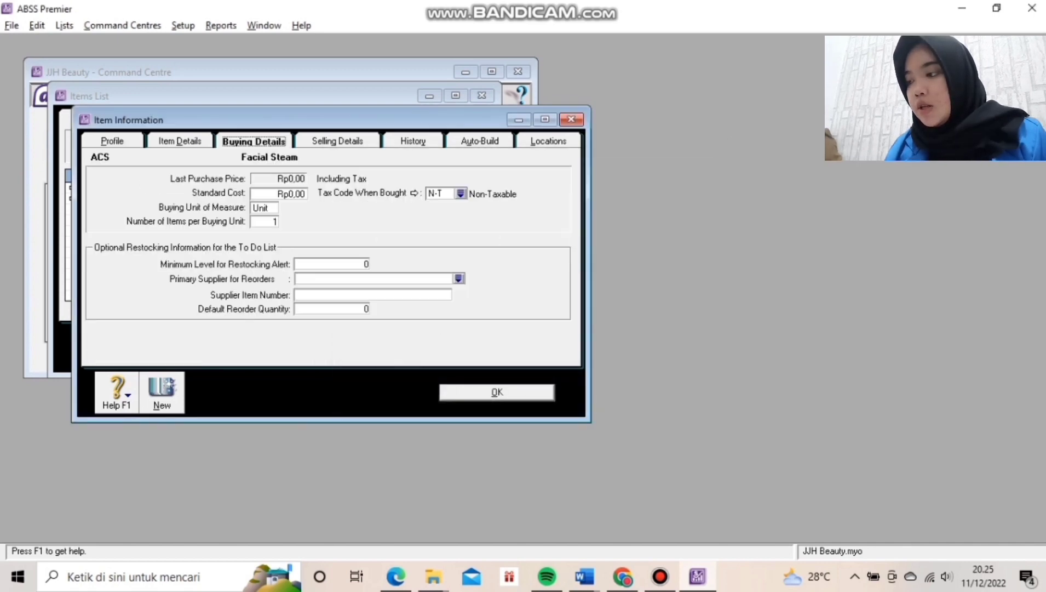
# Give Facial Steam a Rp500.000,00 base selling price, save it, and open Count Inventory.
pyautogui.hotkey('ctrl', 'Tab')
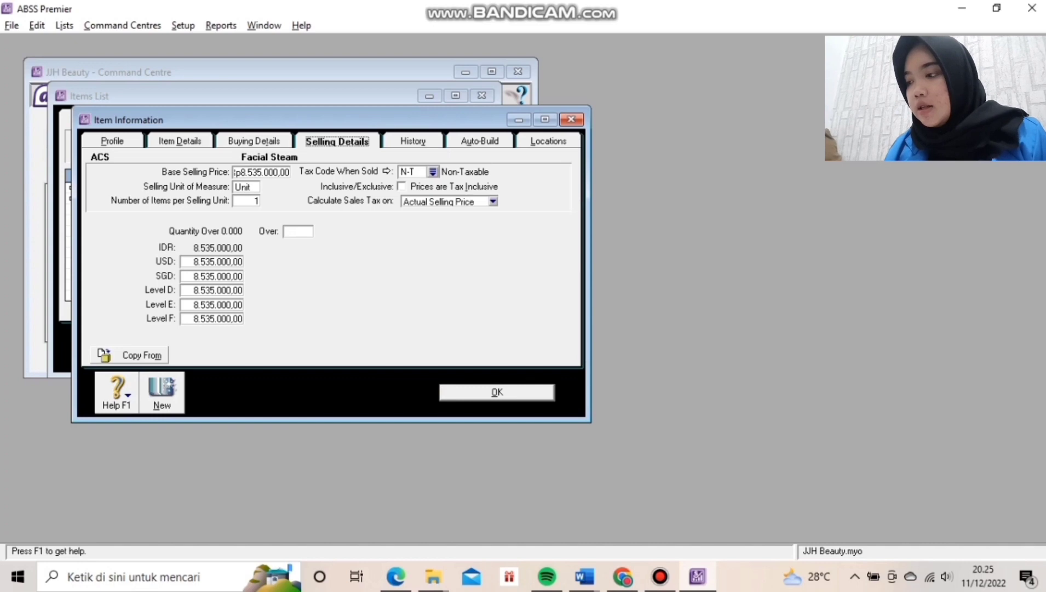
pyautogui.press('Tab')
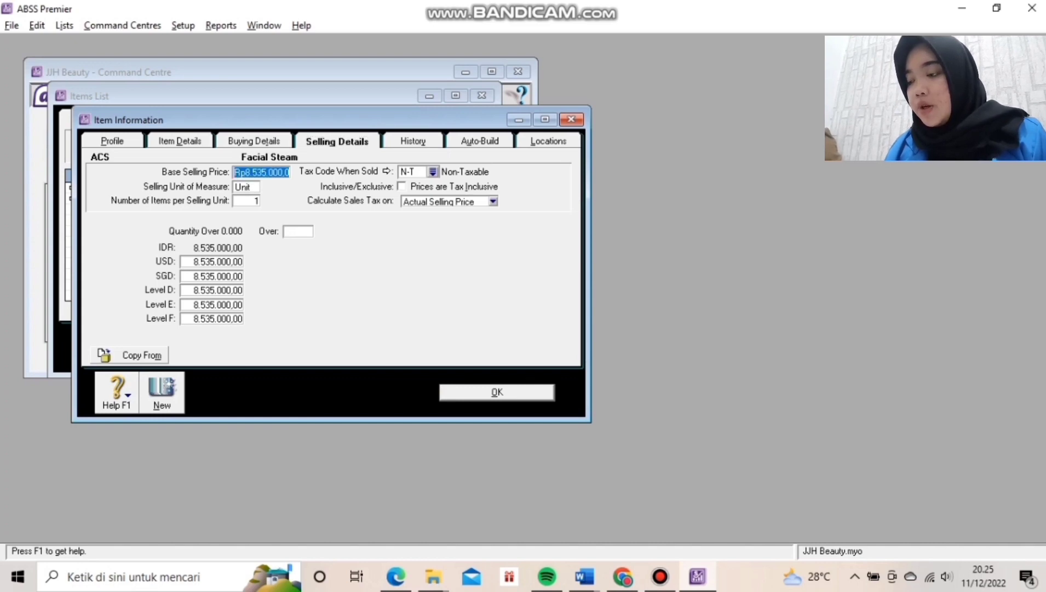
pyautogui.write('500')
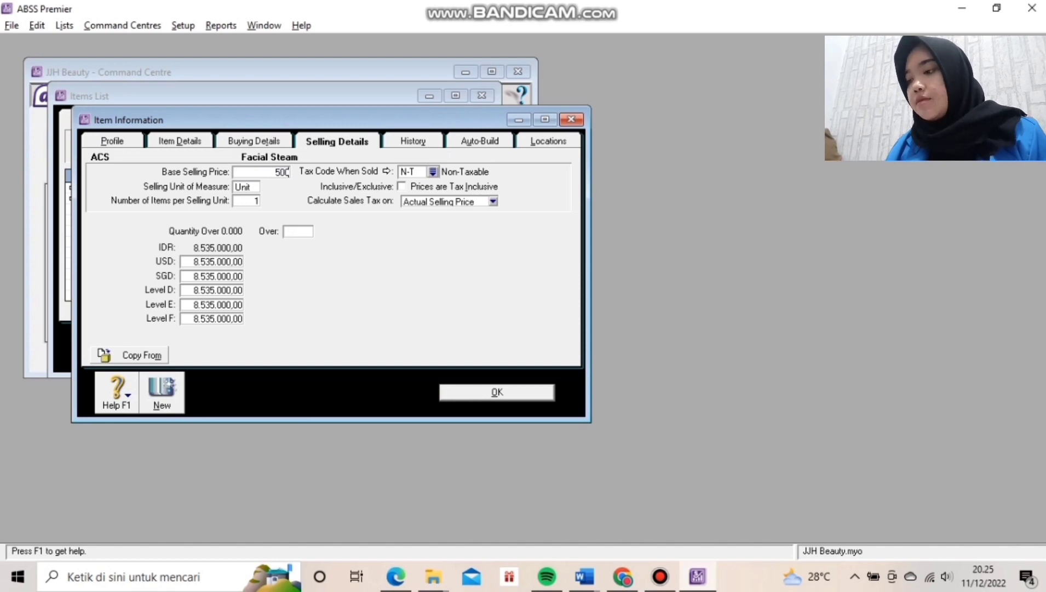
pyautogui.write('000')
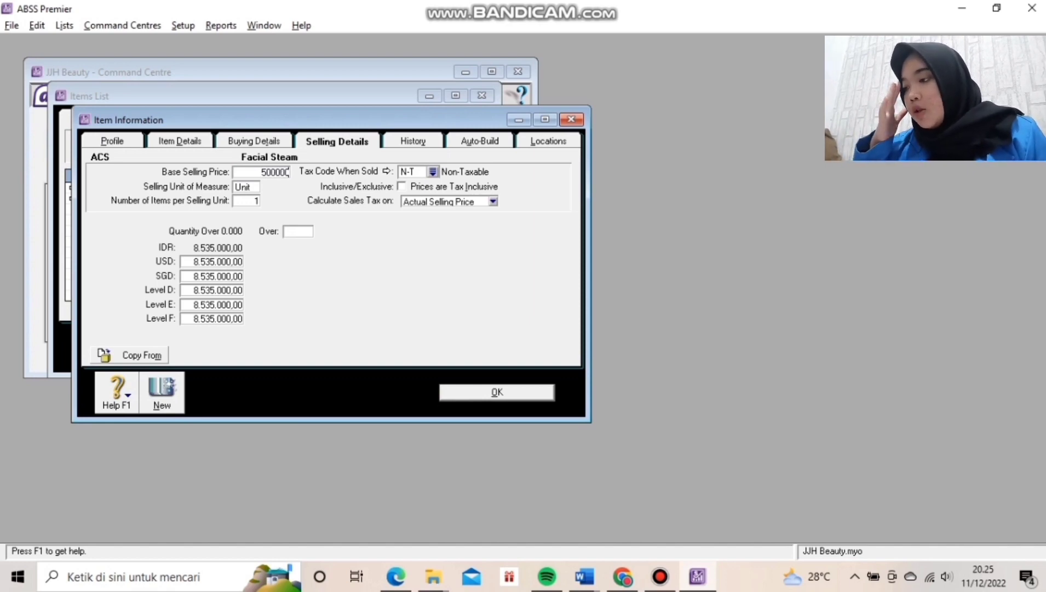
pyautogui.click(240, 318)
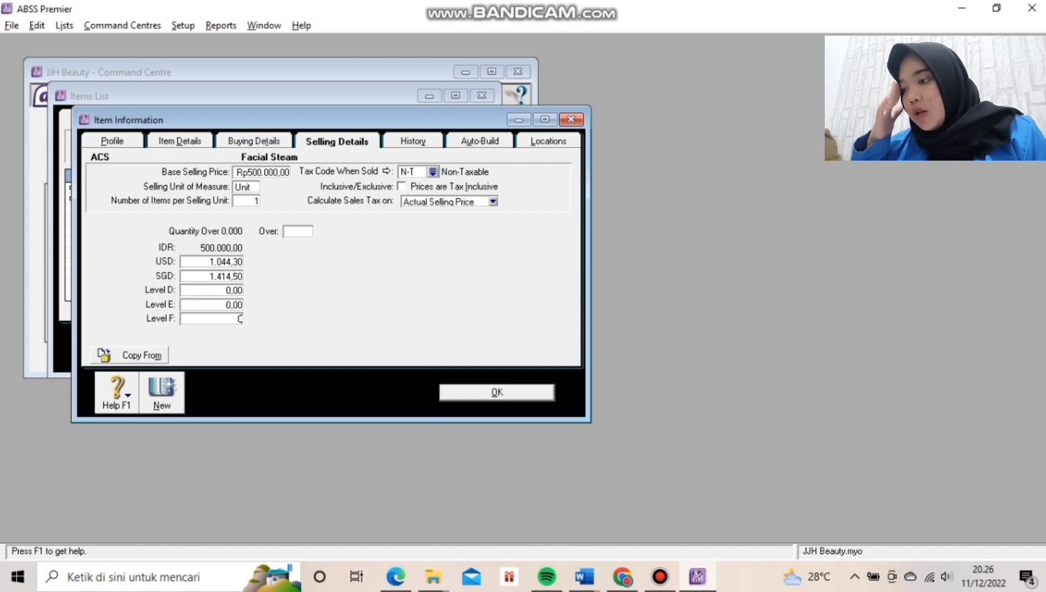
pyautogui.click(496, 392)
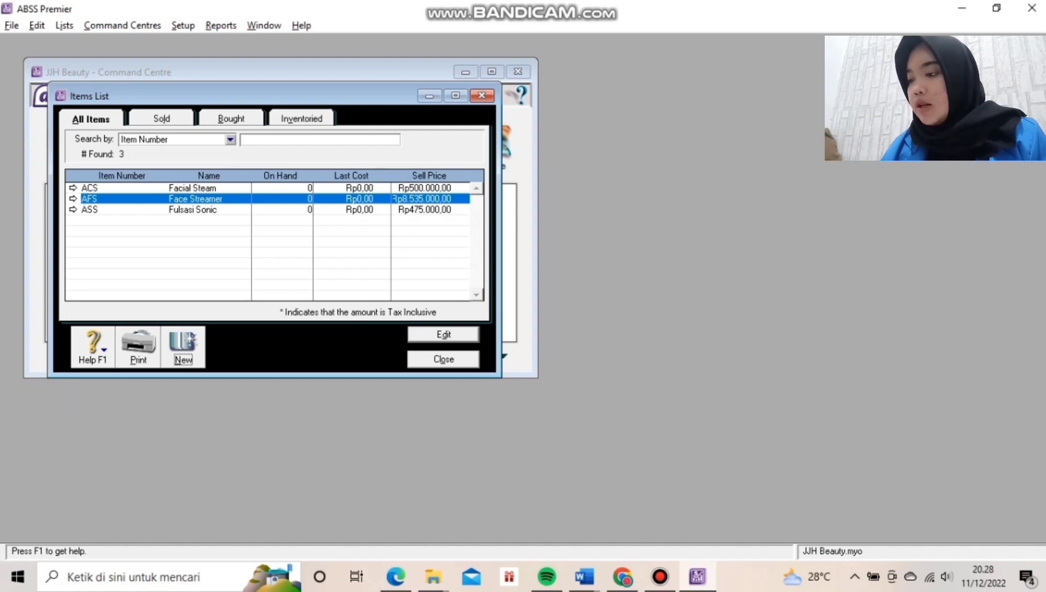
pyautogui.press('Escape')
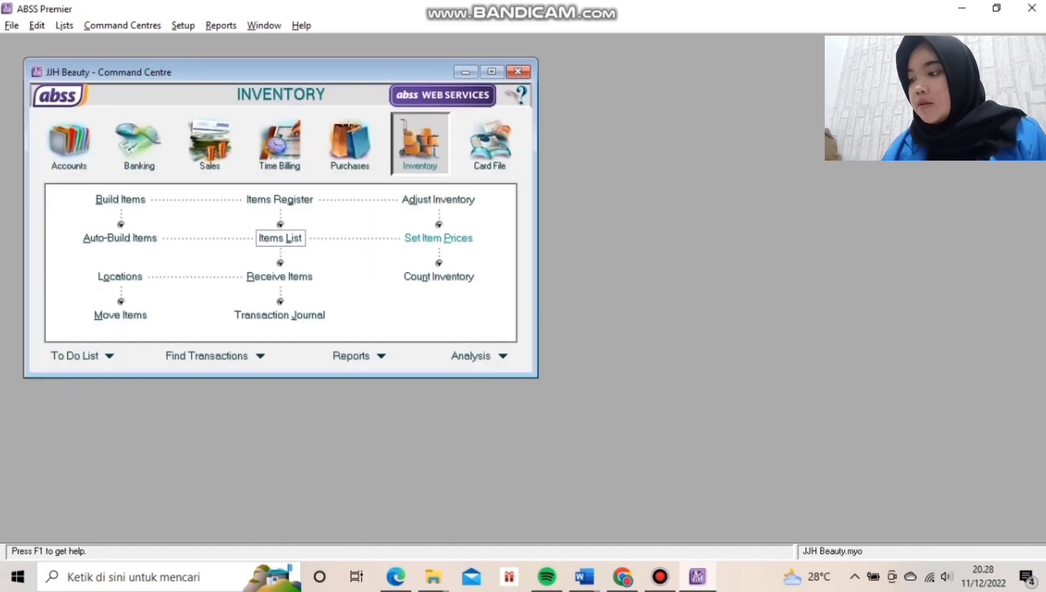
pyautogui.click(439, 276)
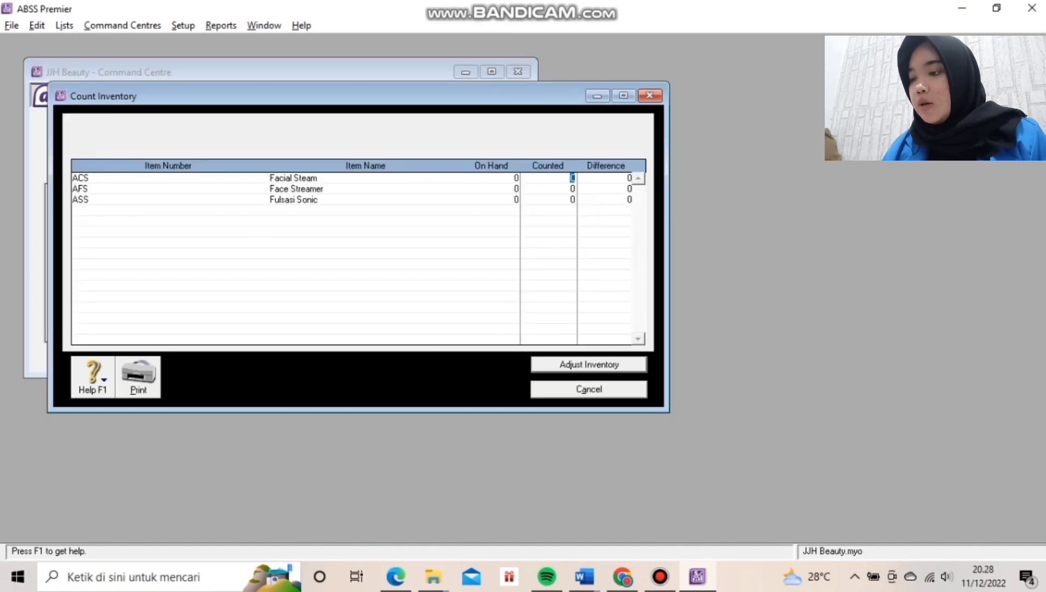
# Enter counted quantities 14 ACS, 10 AFS and 16 ASS and begin the inventory adjustment.
pyautogui.write('14')
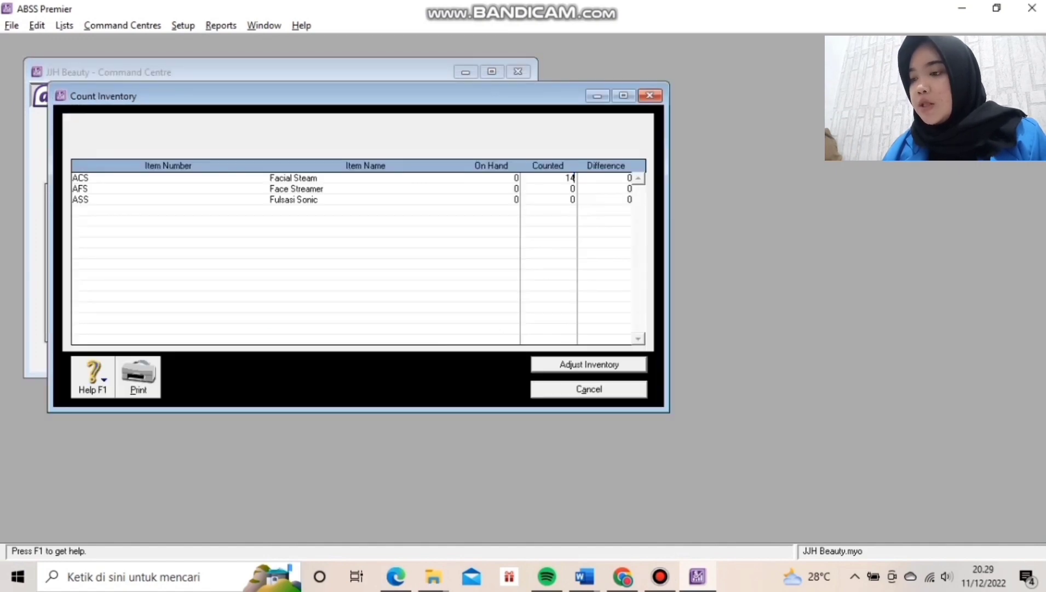
pyautogui.press('Tab')
pyautogui.write('10')
pyautogui.press('Tab')
pyautogui.write('10')
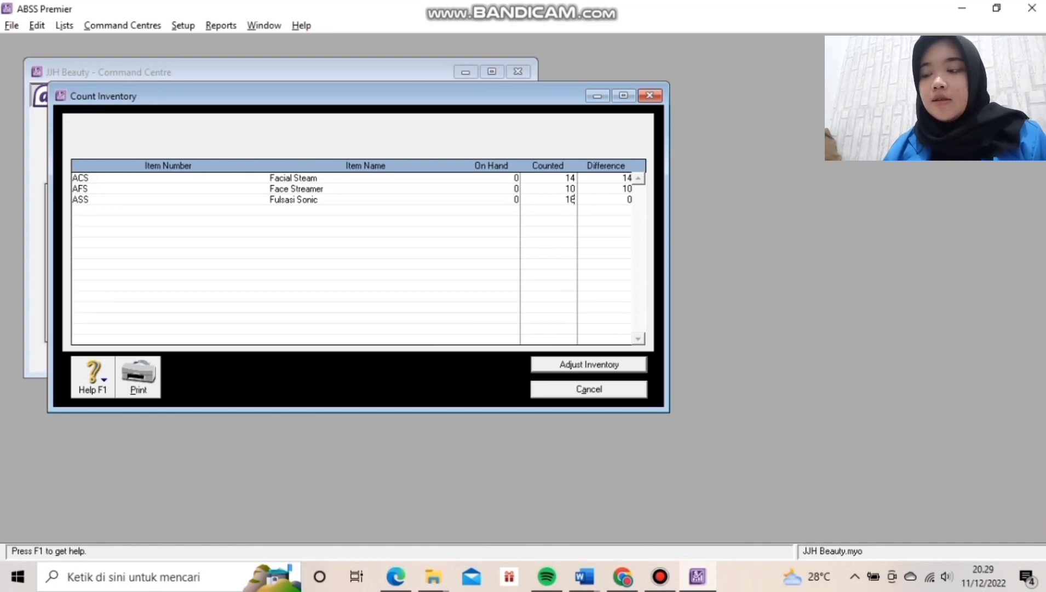
pyautogui.click(589, 364)
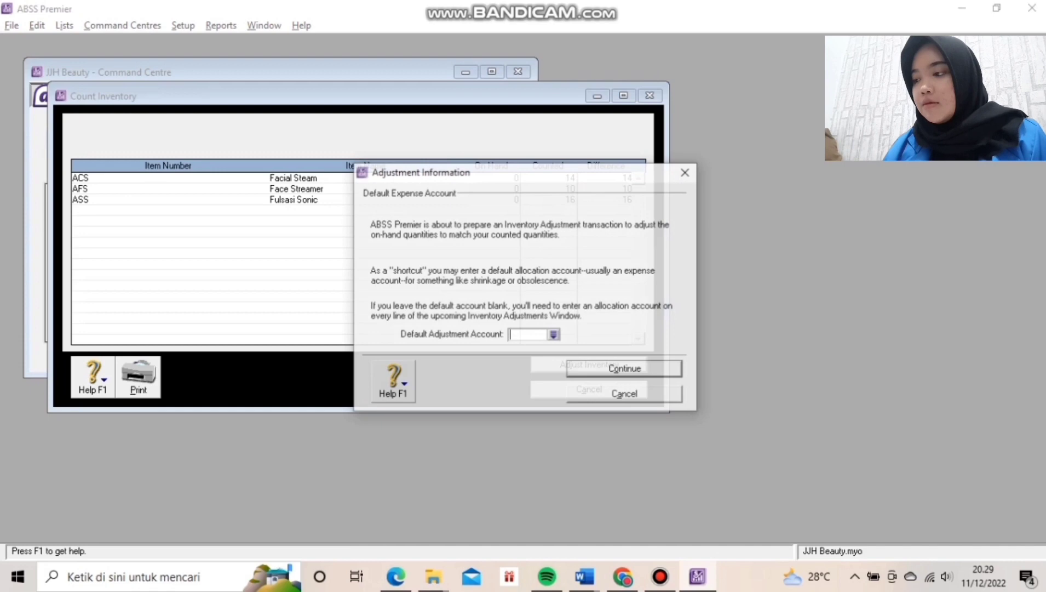
# Date the adjustment 01/01/2020 with memo 'Inventory Opening Balances'.
pyautogui.press('Return')
pyautogui.press('Return')
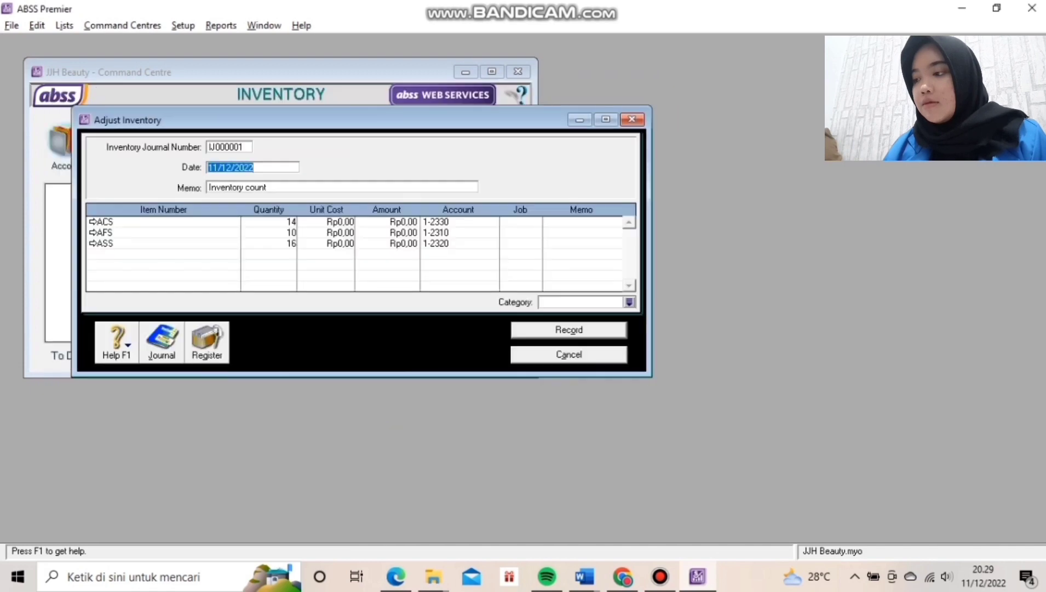
pyautogui.write('01/01/2020')
pyautogui.press('Tab')
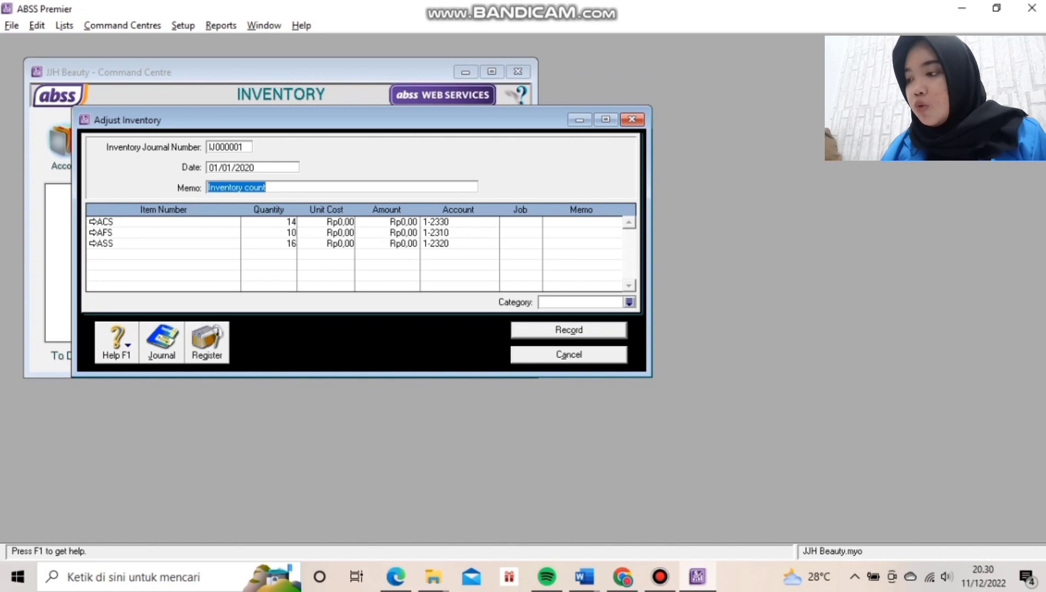
pyautogui.press('Right')
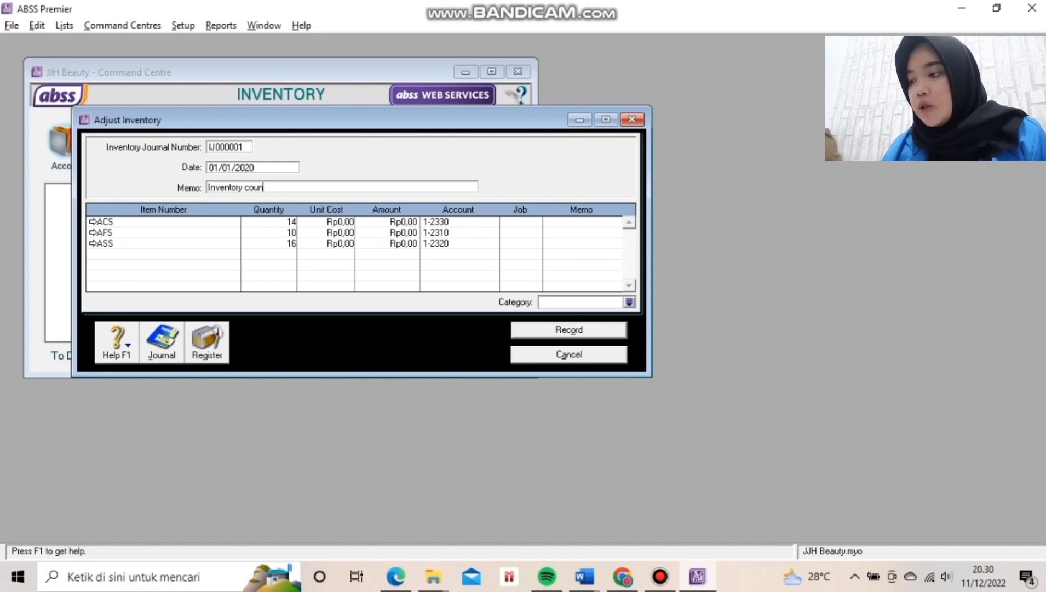
pyautogui.press('BackSpace')
pyautogui.press('BackSpace')
pyautogui.press('BackSpace')
pyautogui.press('BackSpace')
pyautogui.press('BackSpace')
pyautogui.press('BackSpace')
pyautogui.write('Opening ')
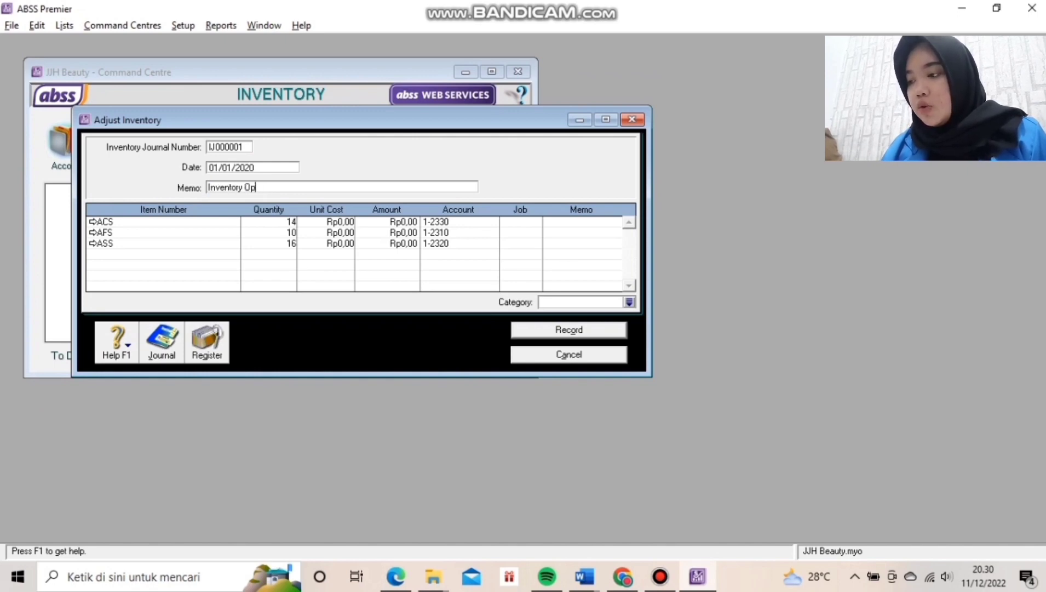
pyautogui.write('Balances')
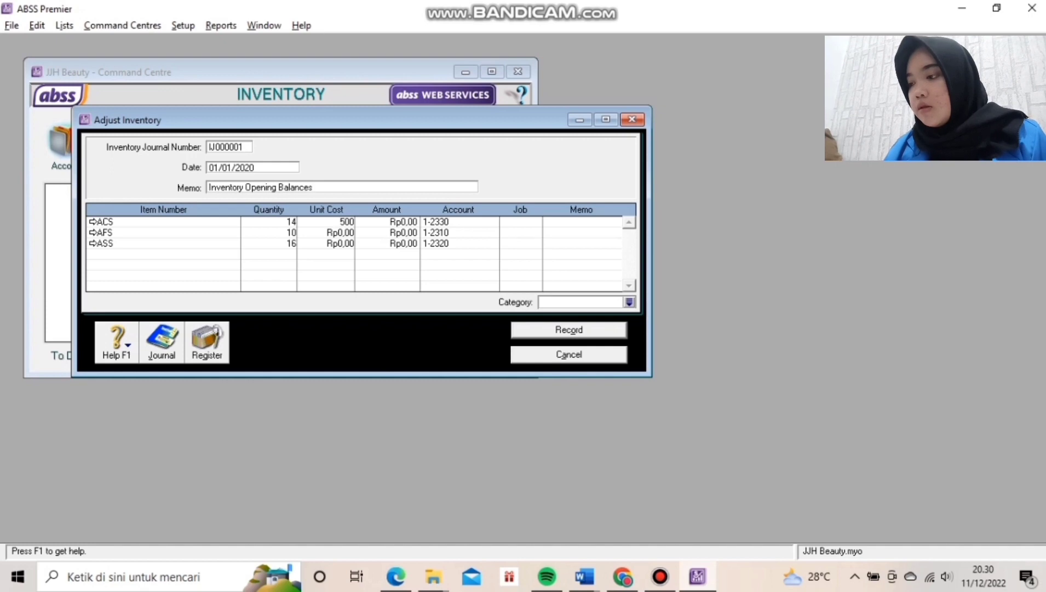
# Enter unit costs Rp500.000, Rp8.535.000 and Rp475.000 for ACS, AFS, ASS and record the adjustment.
pyautogui.write('000')
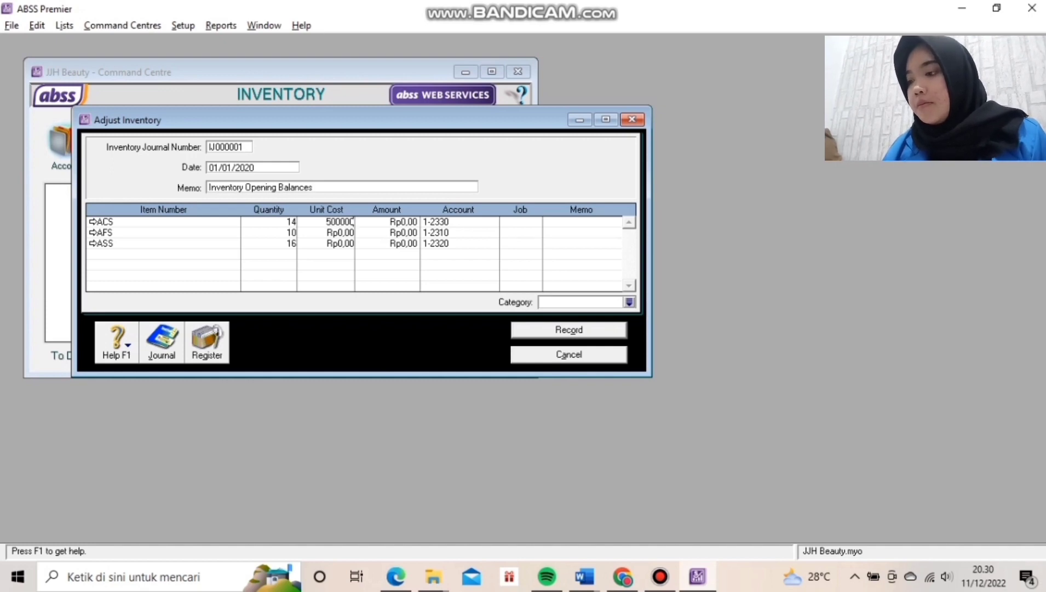
pyautogui.press('Down')
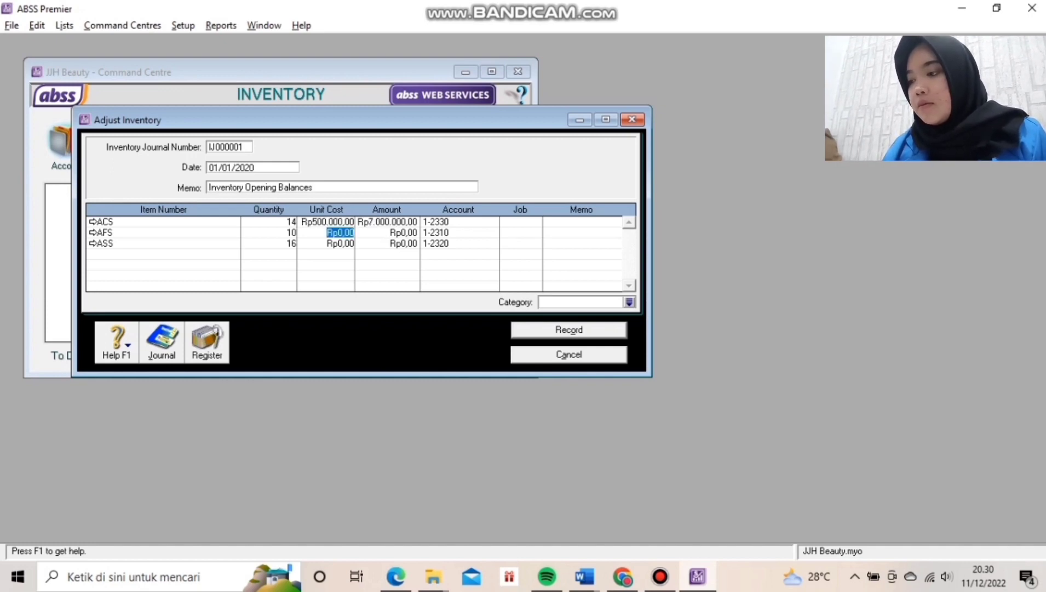
pyautogui.write('6')
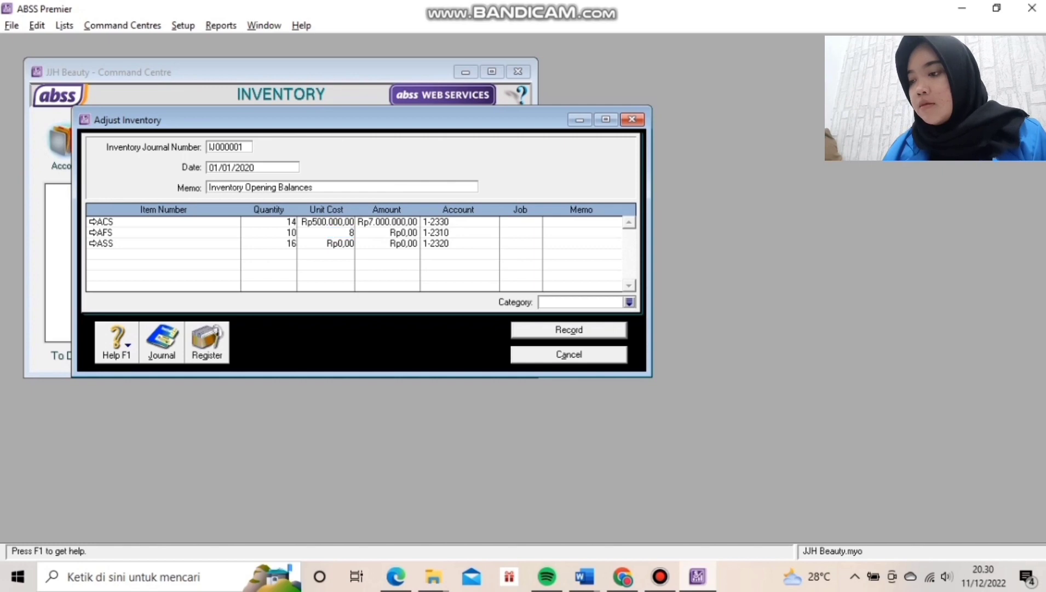
pyautogui.write('53')
pyautogui.write('5000')
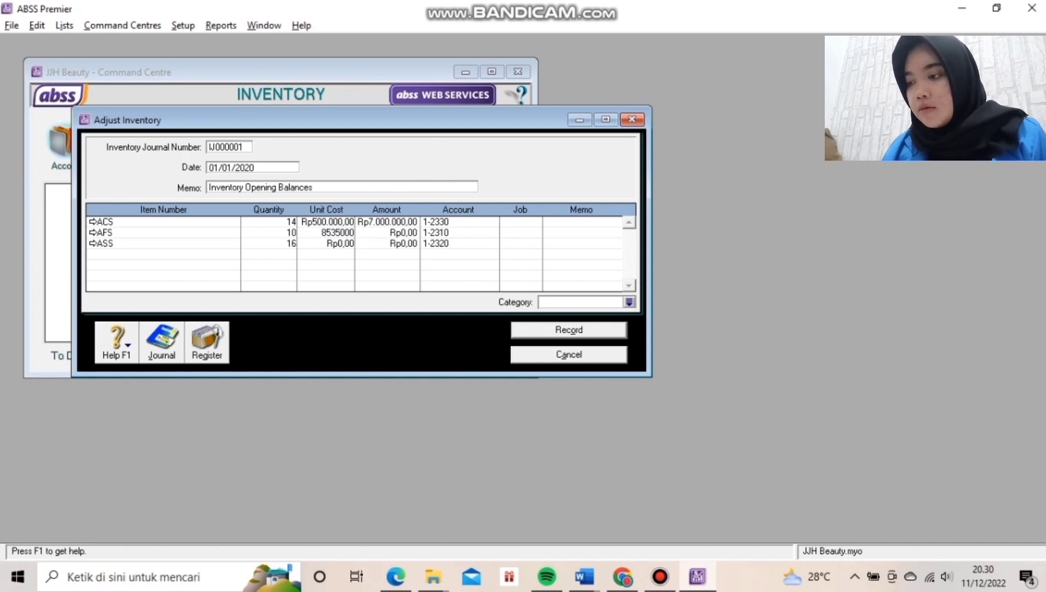
pyautogui.press('Down')
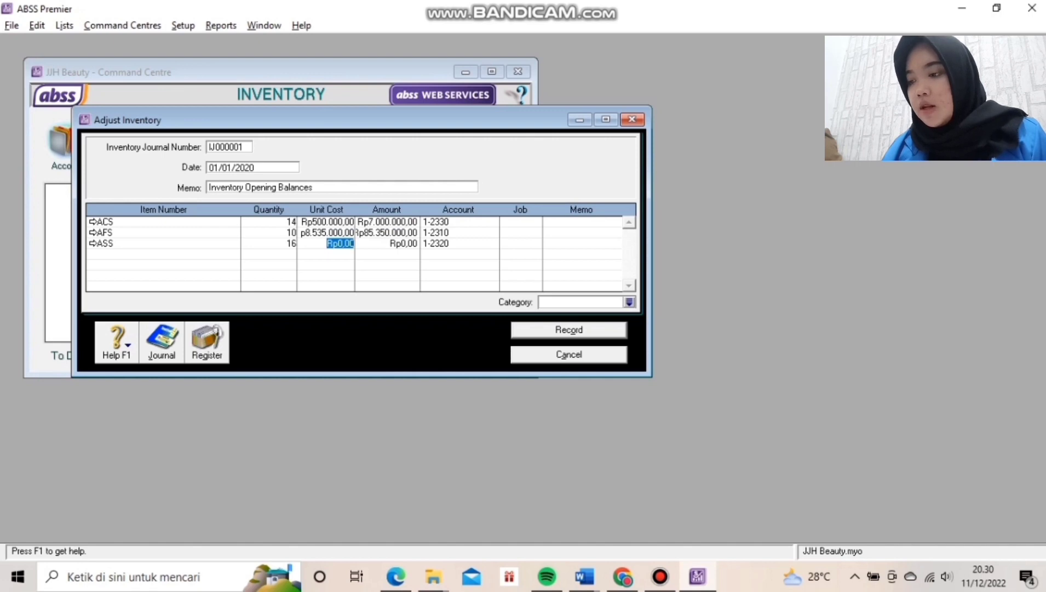
pyautogui.write('475')
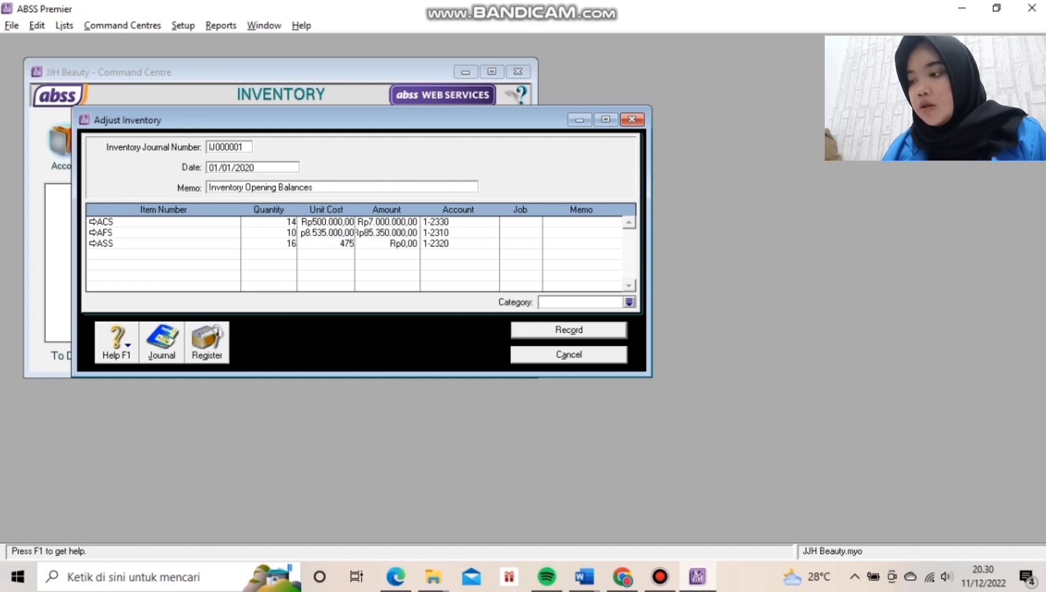
pyautogui.write('000')
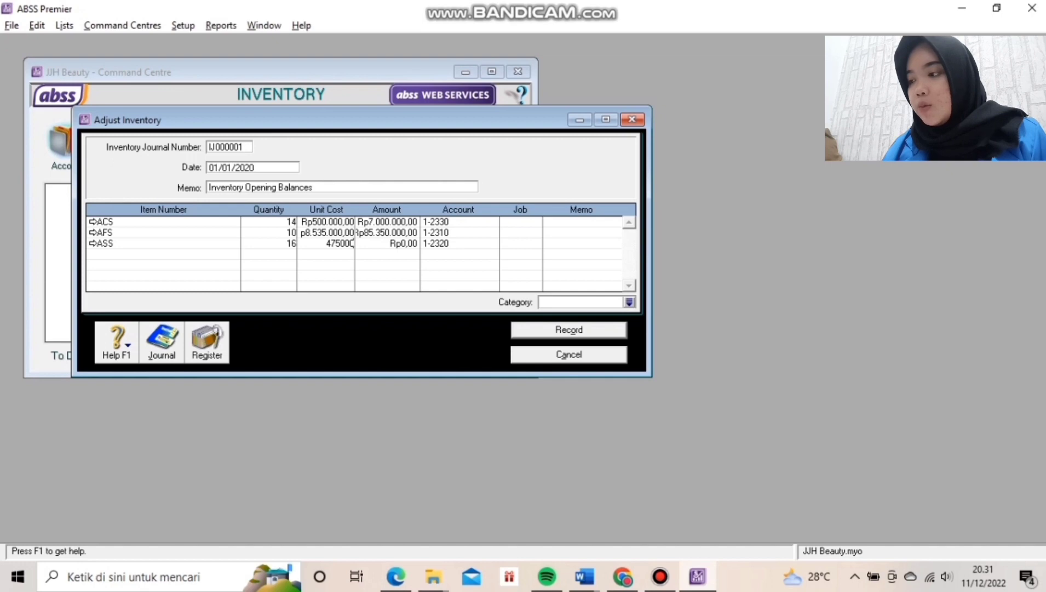
pyautogui.press('Down')
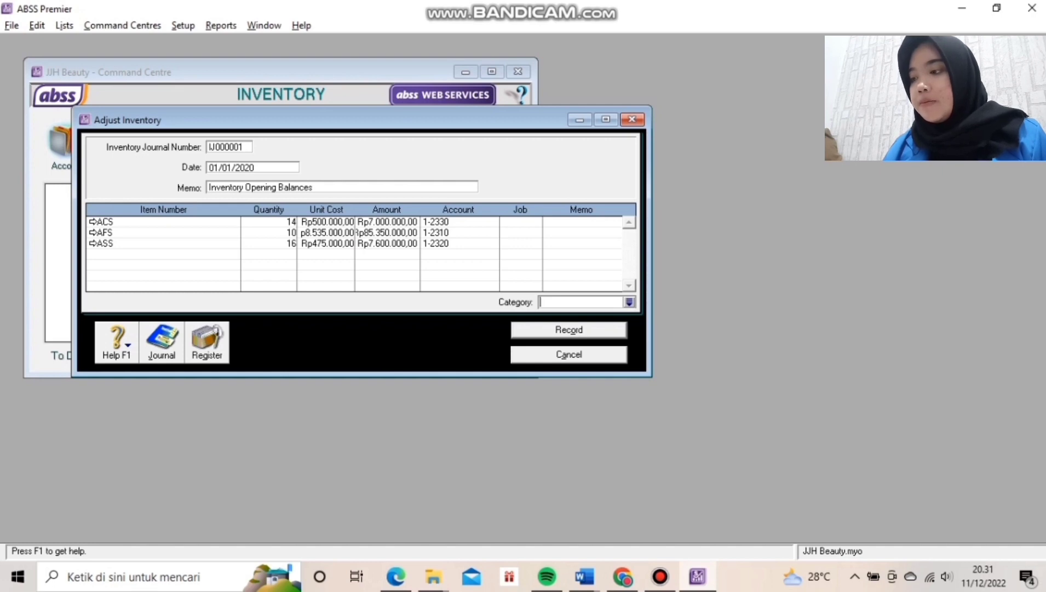
pyautogui.hotkey('ctrl', 'r')
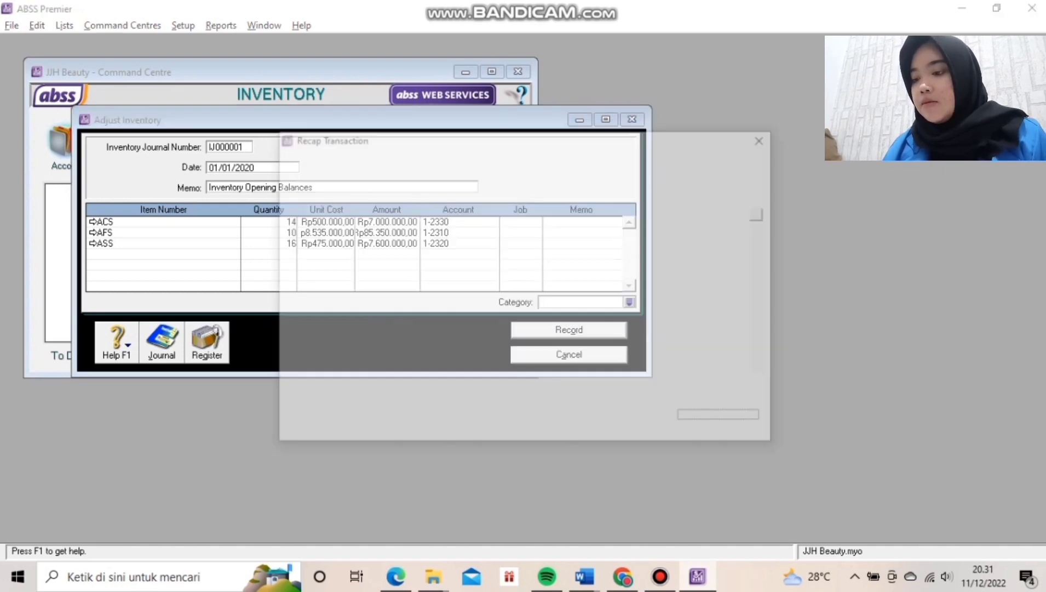
pyautogui.press('Return')
pyautogui.press('Return')
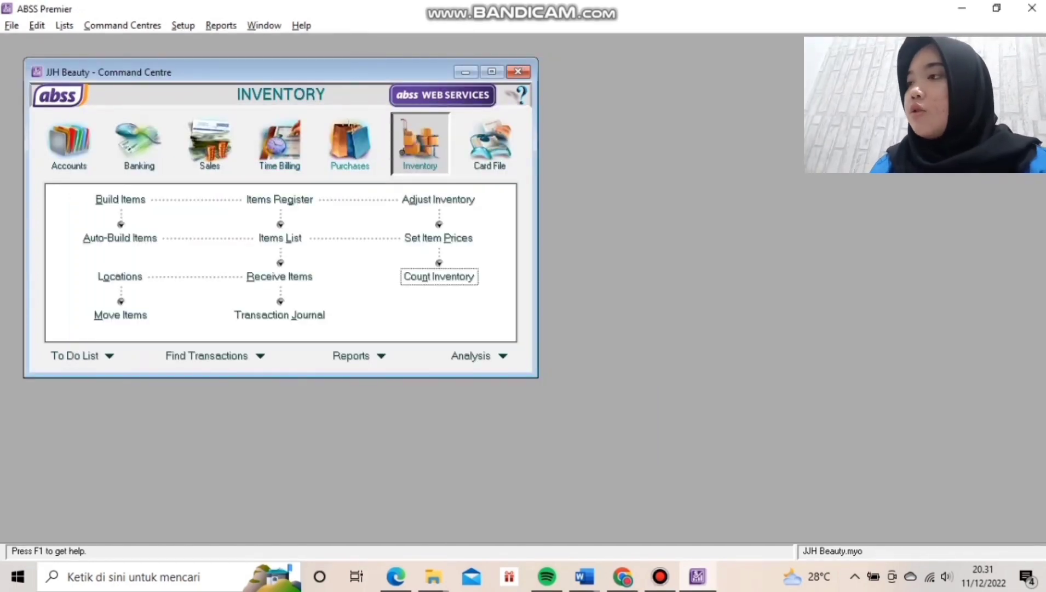
pyautogui.click(350, 144)
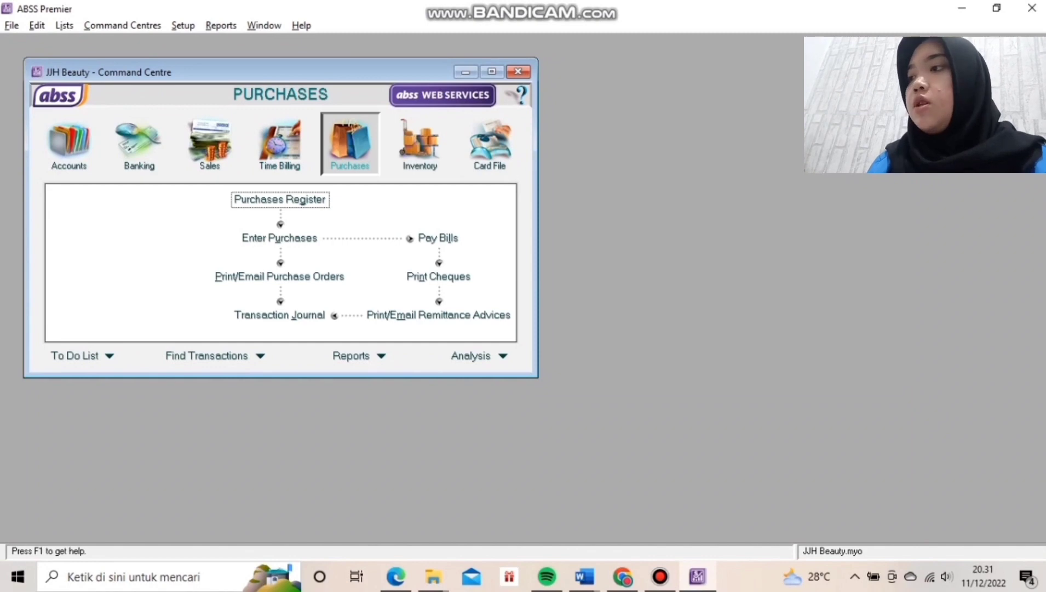
# Start a purchase bill from the CV supplier with number FB030101 dated 03/01/2020.
pyautogui.click(279, 238)
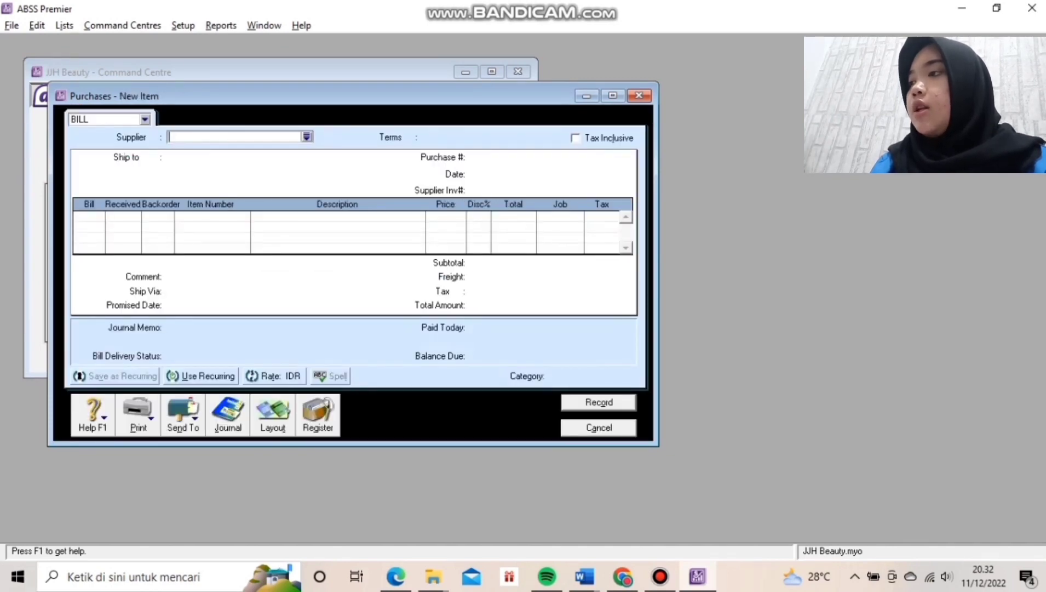
pyautogui.write('CV Ivan Gunawan')
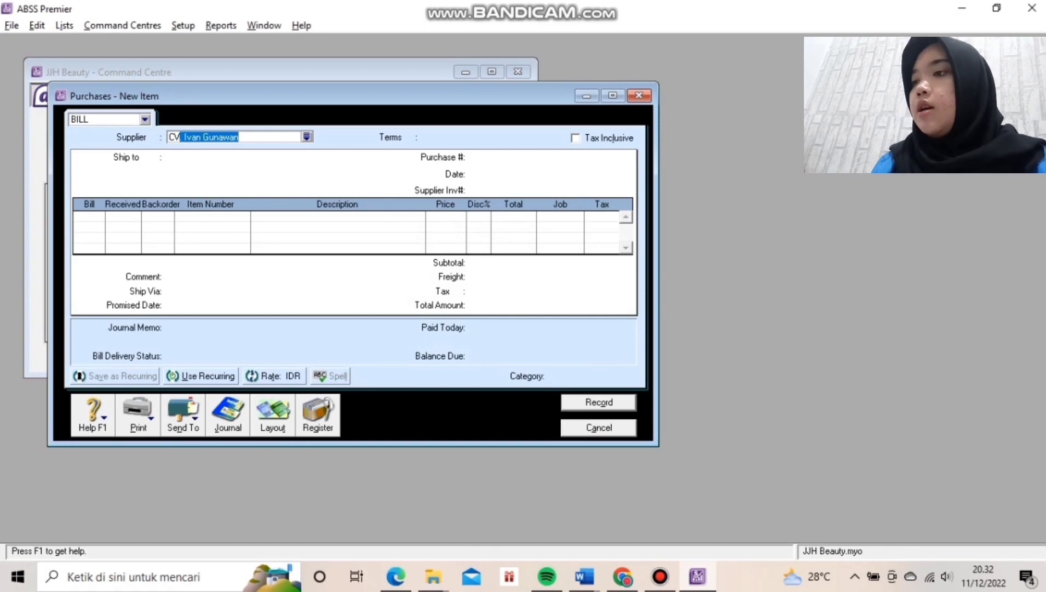
pyautogui.press('Tab')
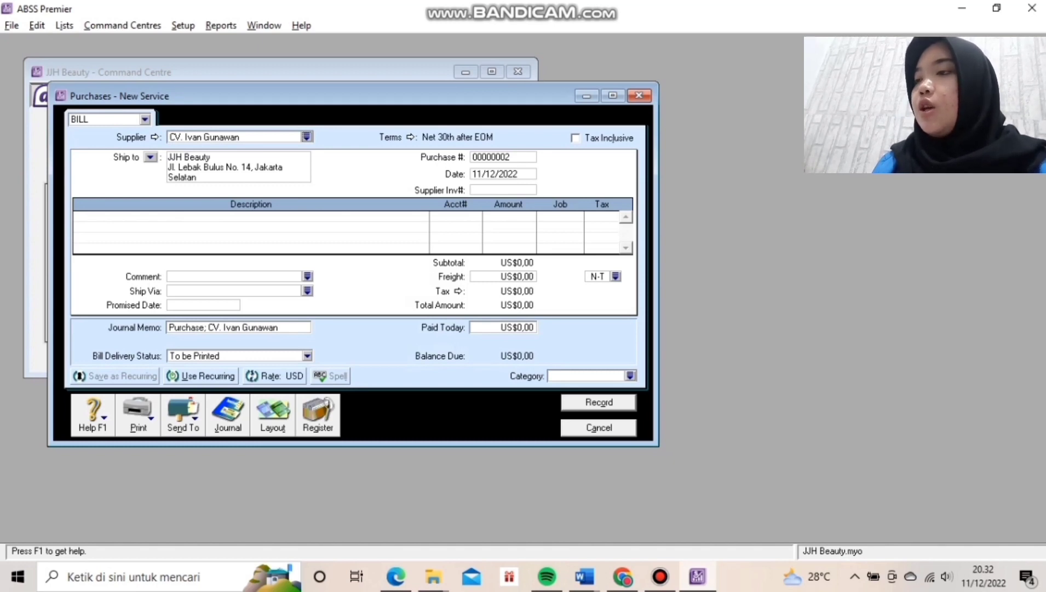
pyautogui.press('Tab')
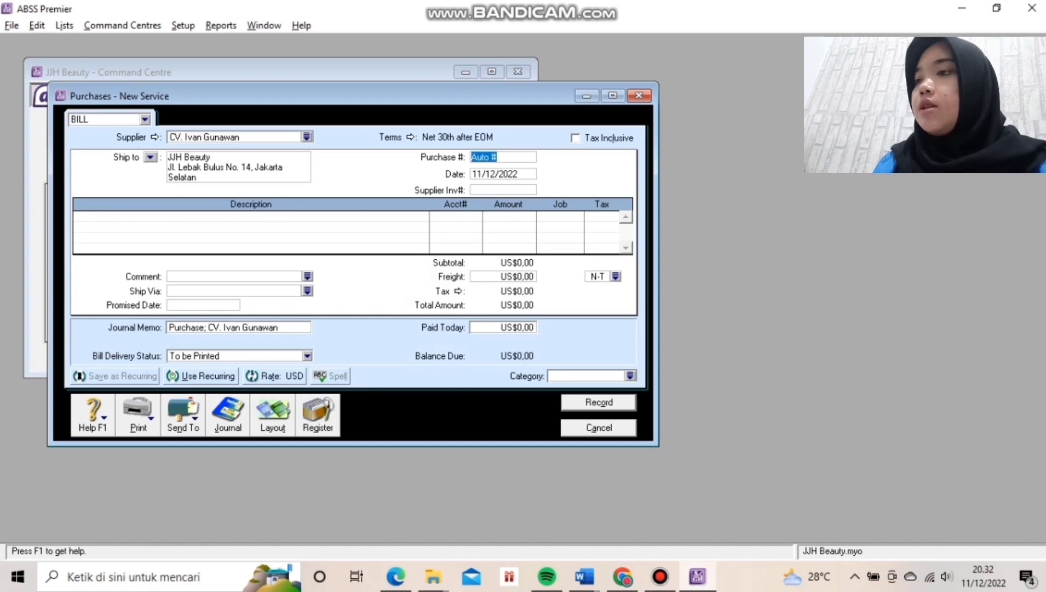
pyautogui.write('FB')
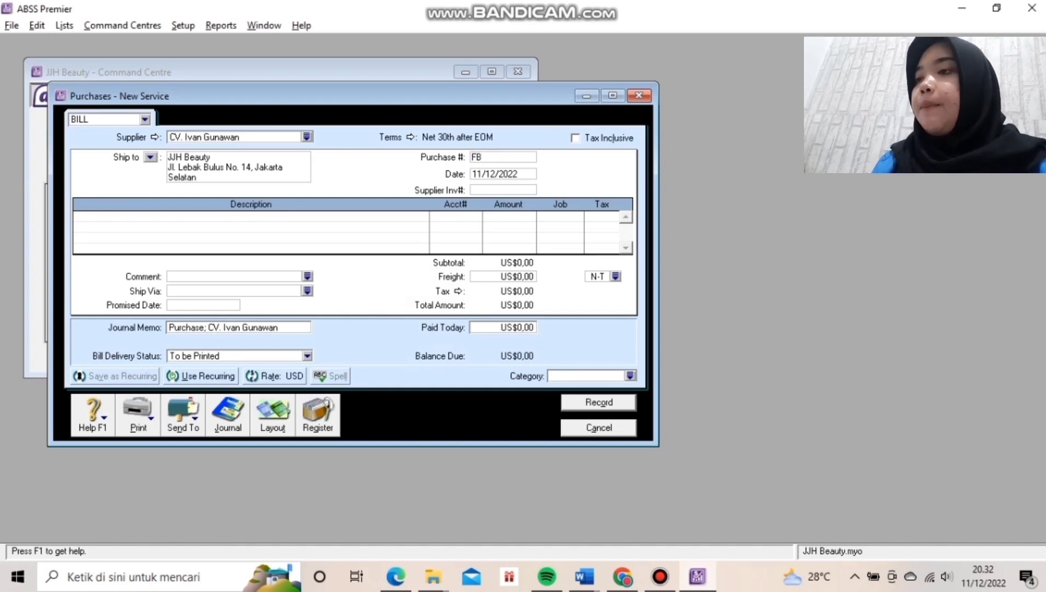
pyautogui.write('030101')
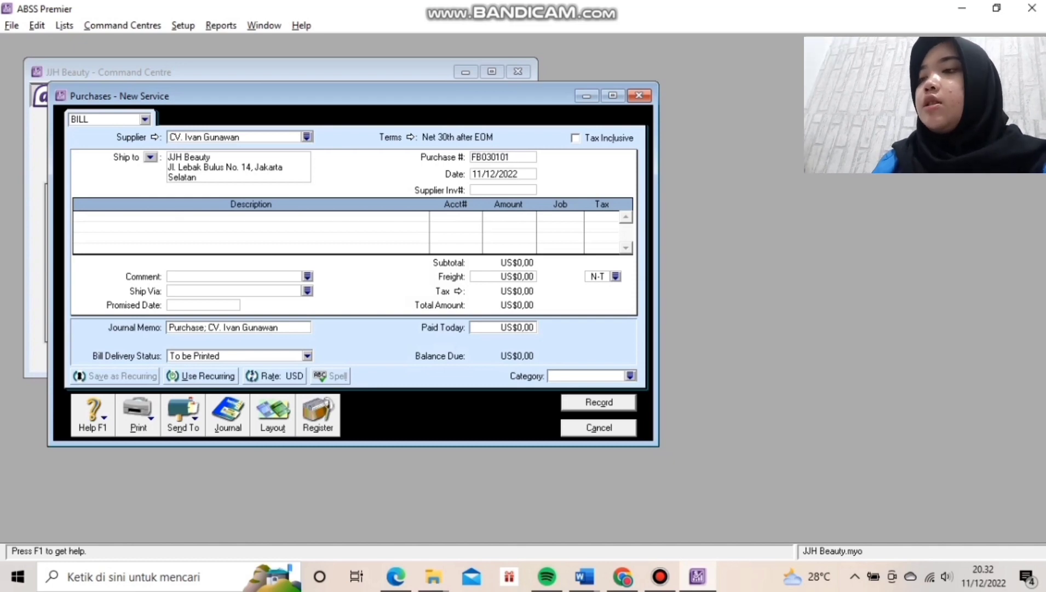
pyautogui.press('Tab')
pyautogui.write('3')
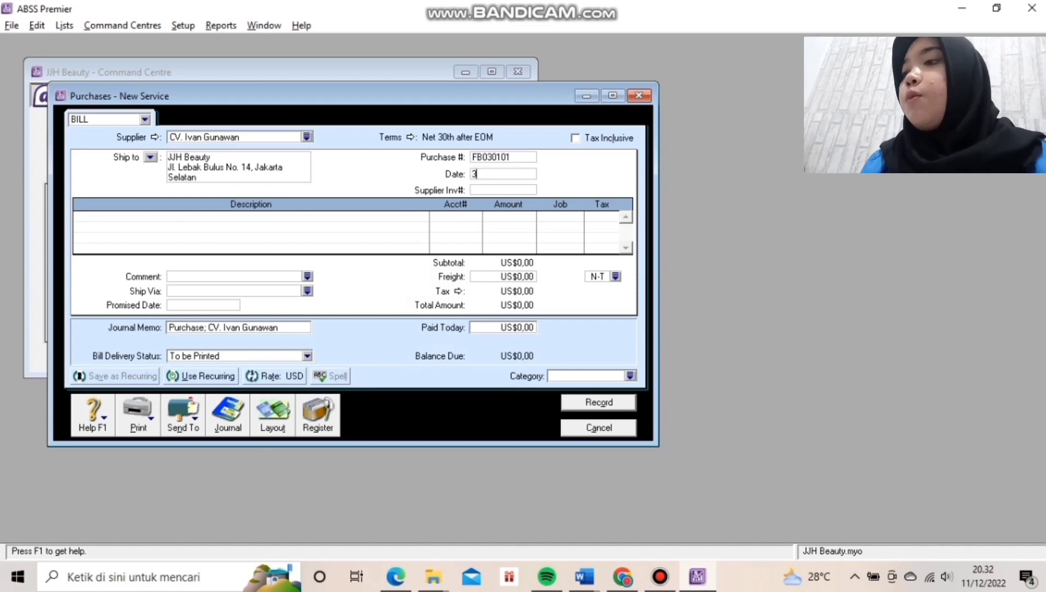
pyautogui.write('/')
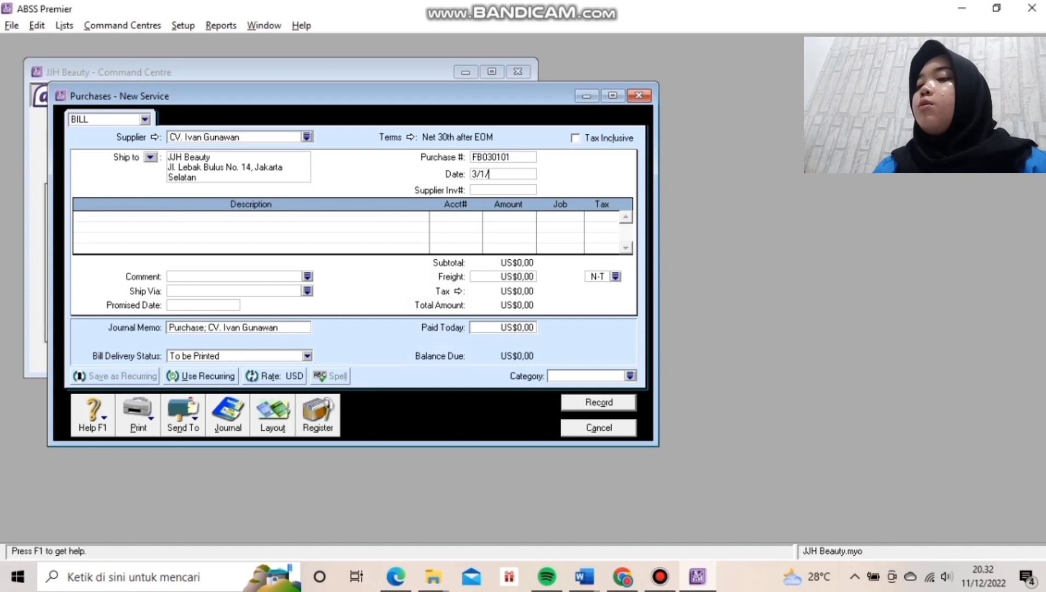
pyautogui.write('01/202020')
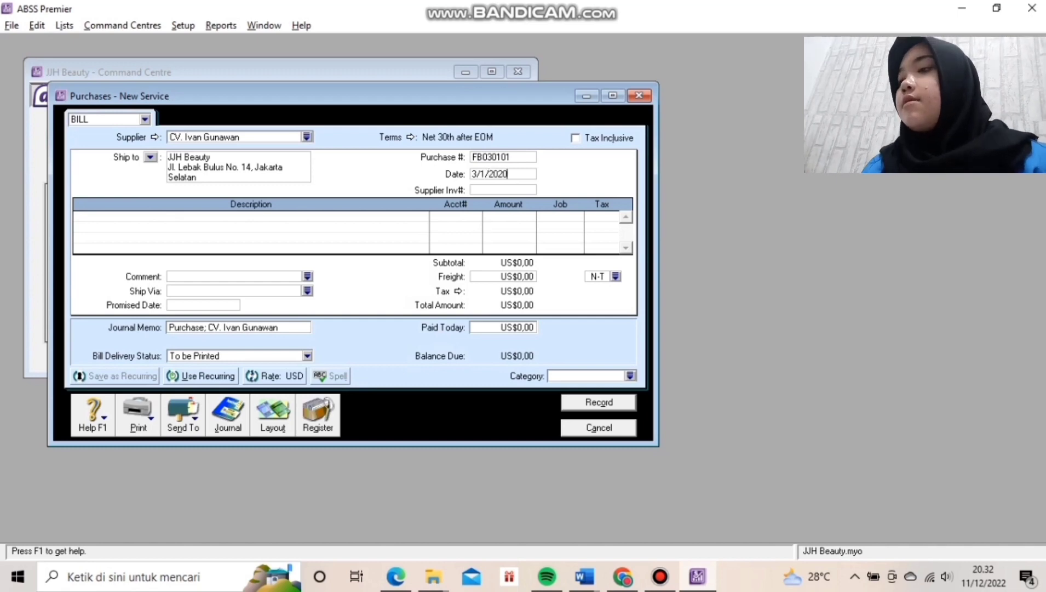
pyautogui.press('Tab')
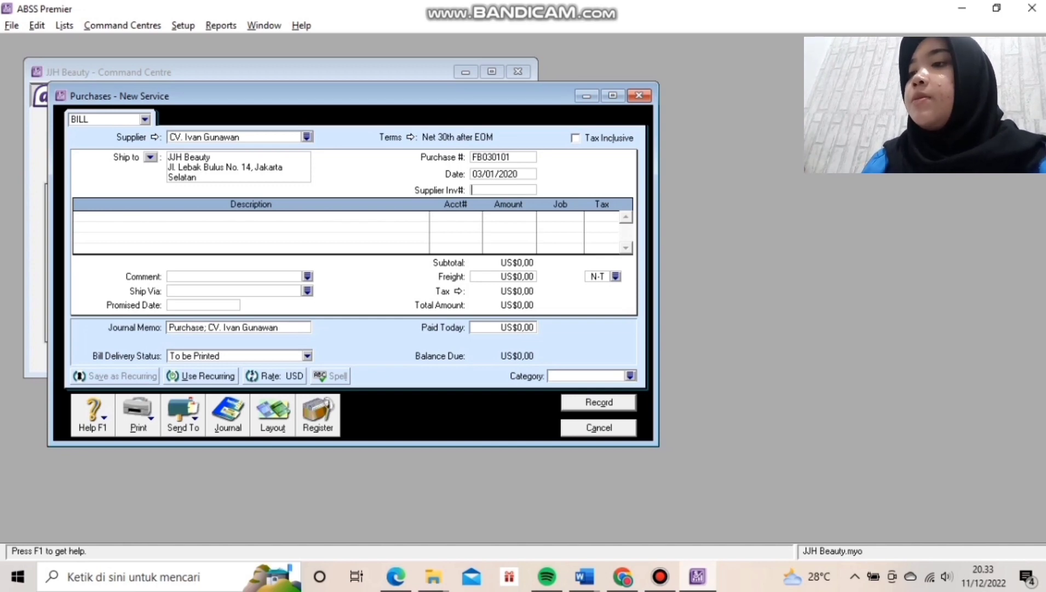
# Set the bill's credit terms so payment is due C.O.D.
pyautogui.click(410, 137)
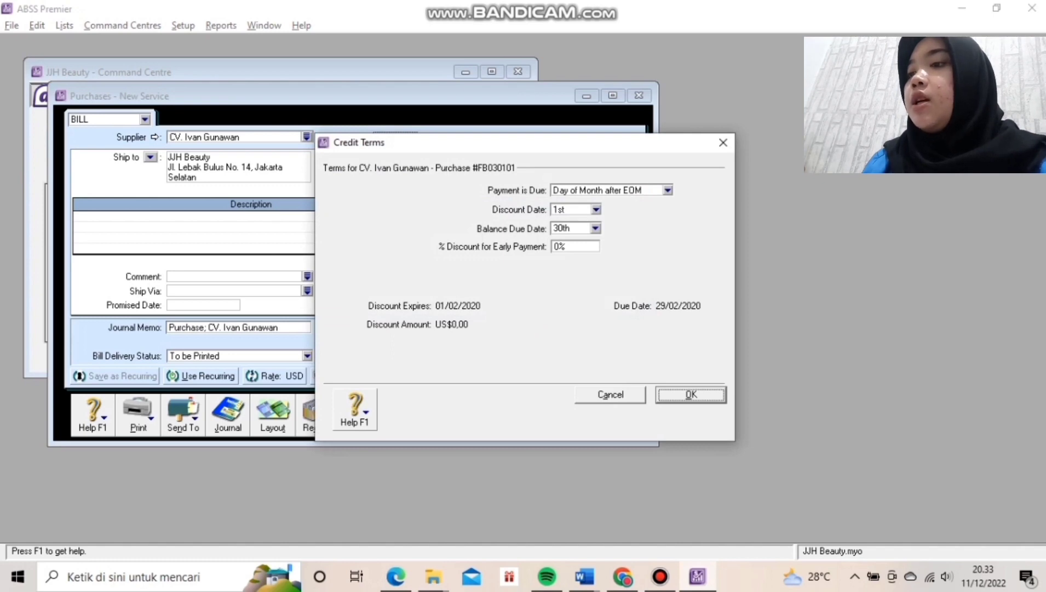
pyautogui.click(668, 191)
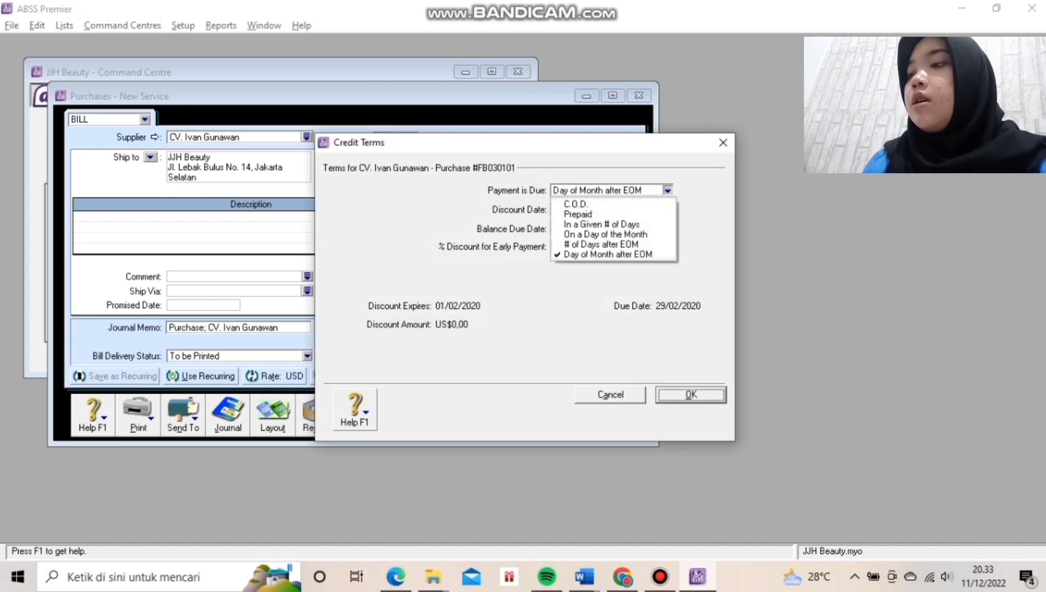
pyautogui.click(576, 203)
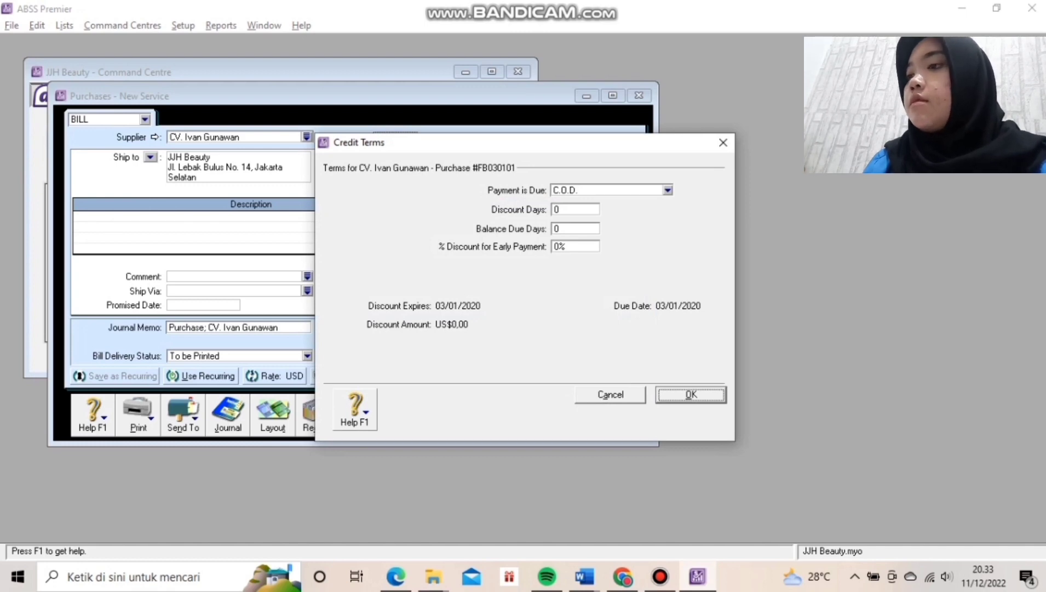
pyautogui.press('Return')
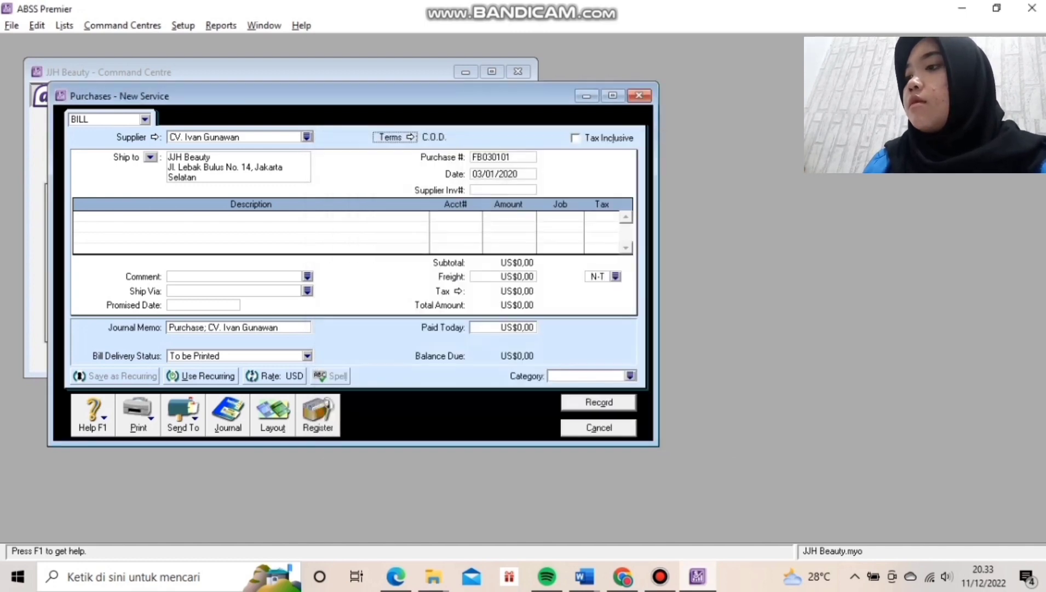
# Switch the purchase to the Item layout.
pyautogui.click(250, 218)
pyautogui.click(273, 415)
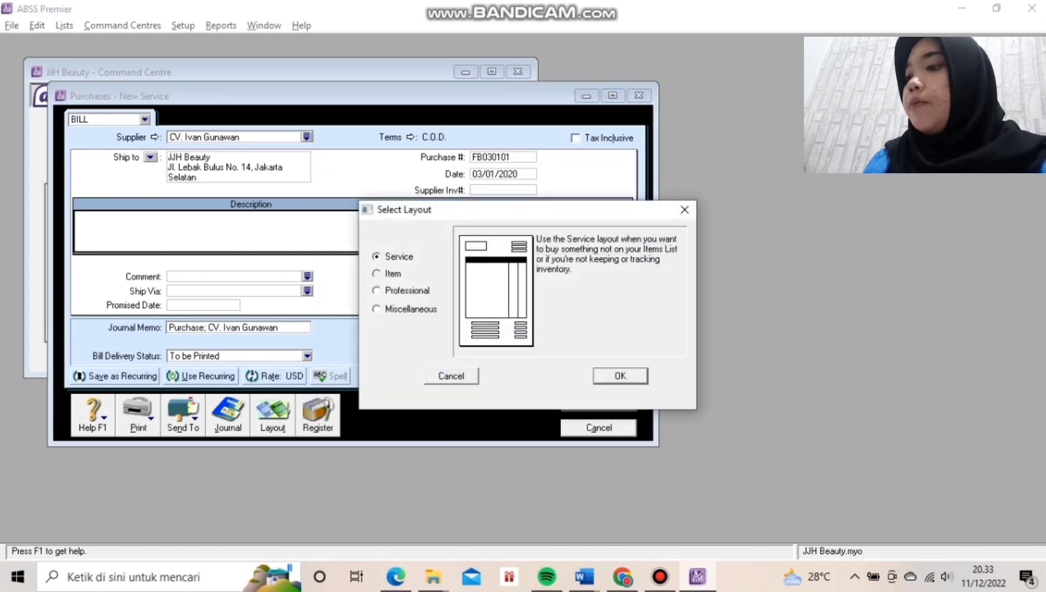
pyautogui.click(377, 273)
pyautogui.press('Return')
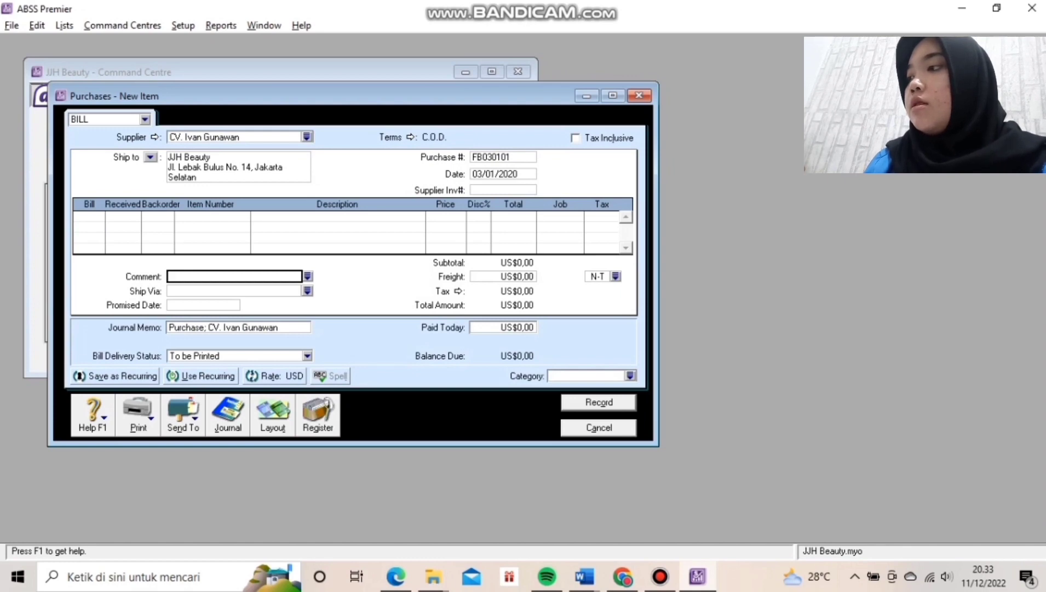
# Enter a bill line for 5 of item AFS at a unit price of US$779.
pyautogui.click(89, 216)
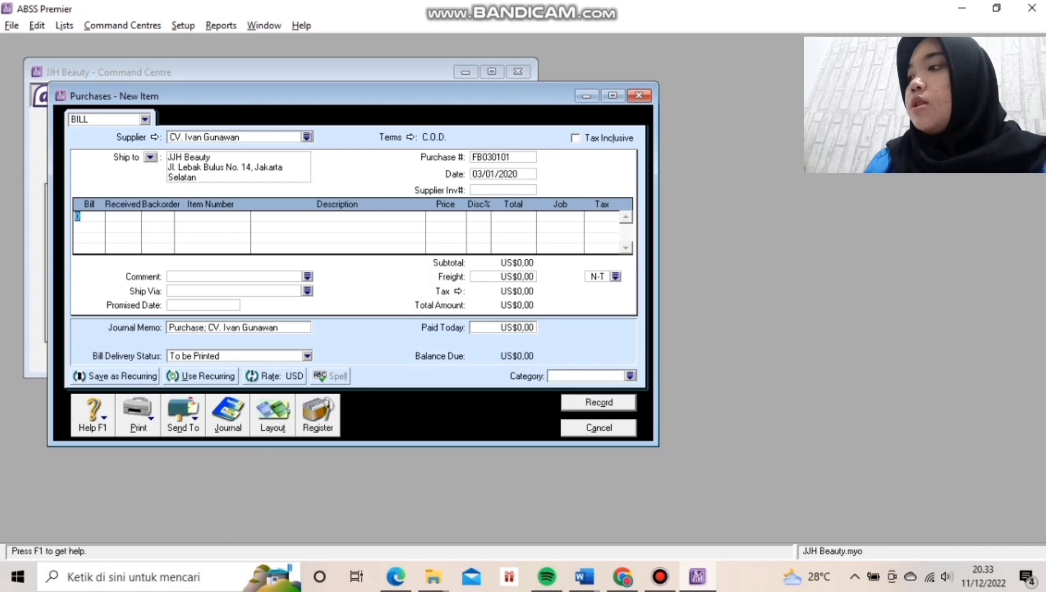
pyautogui.write('55')
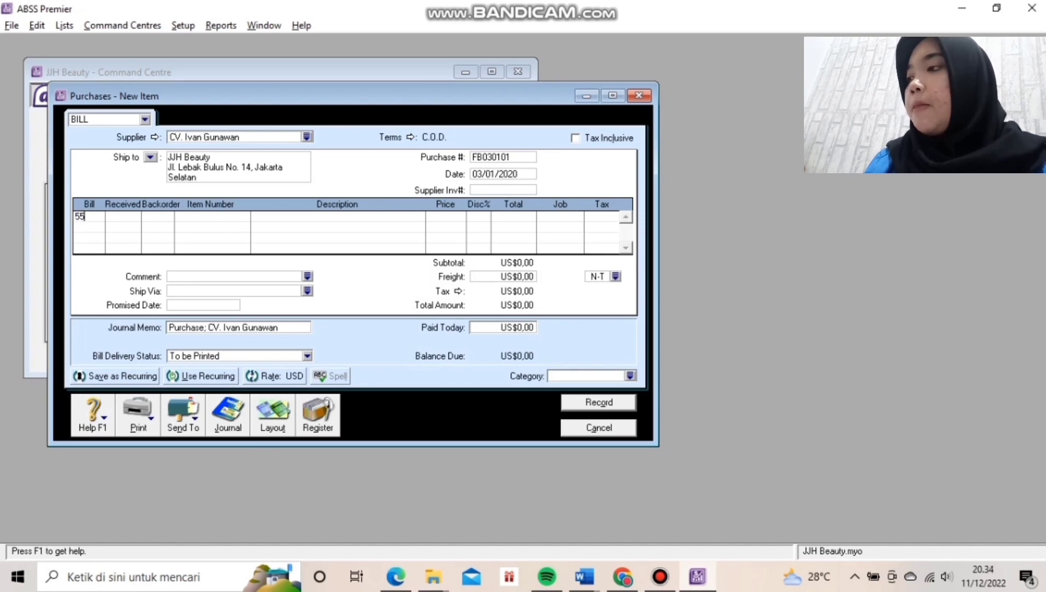
pyautogui.press('BackSpace')
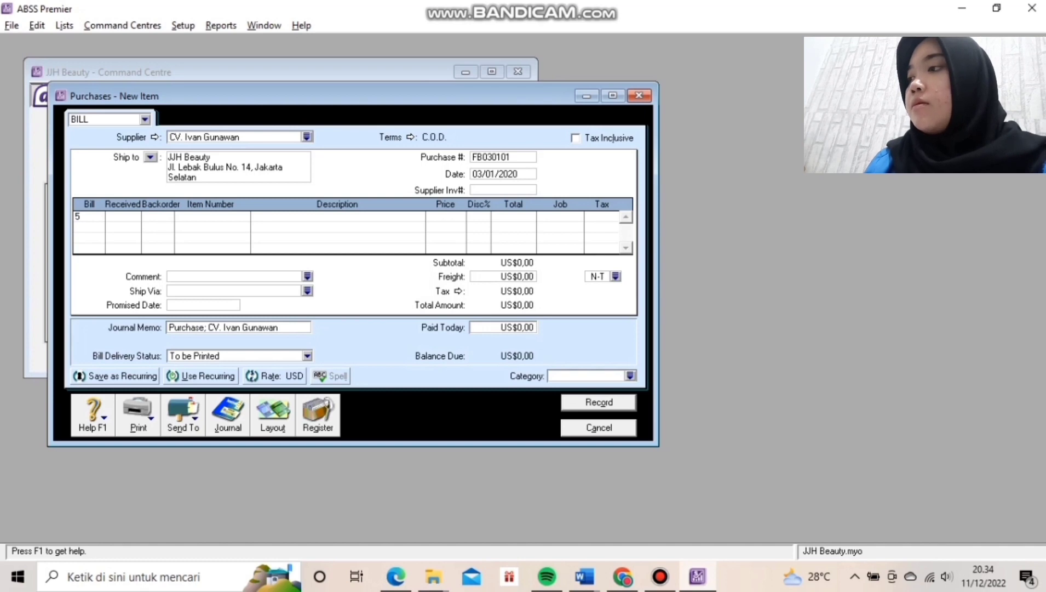
pyautogui.press('Tab')
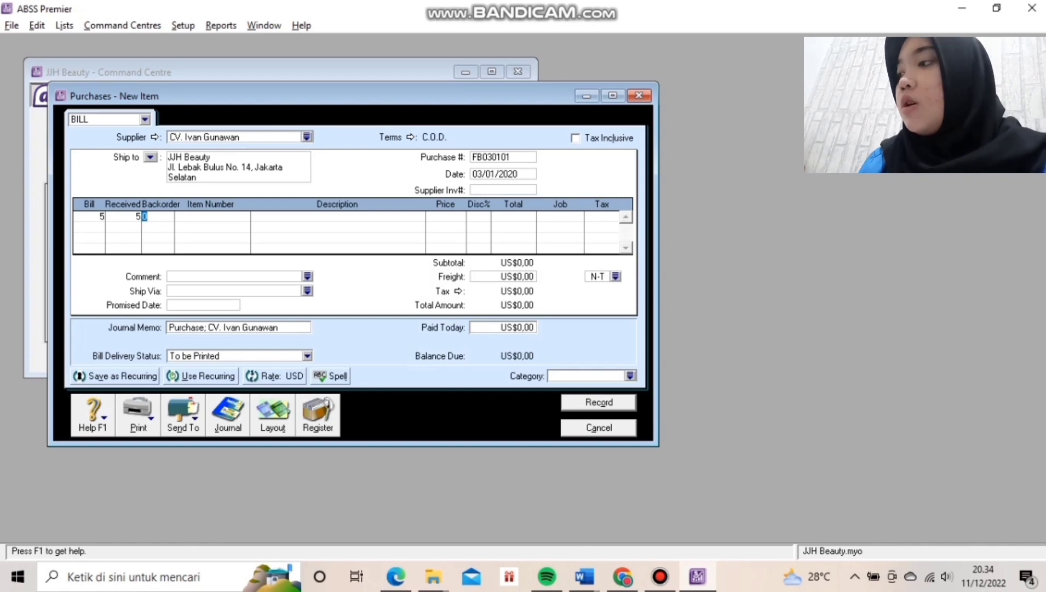
pyautogui.press('Tab')
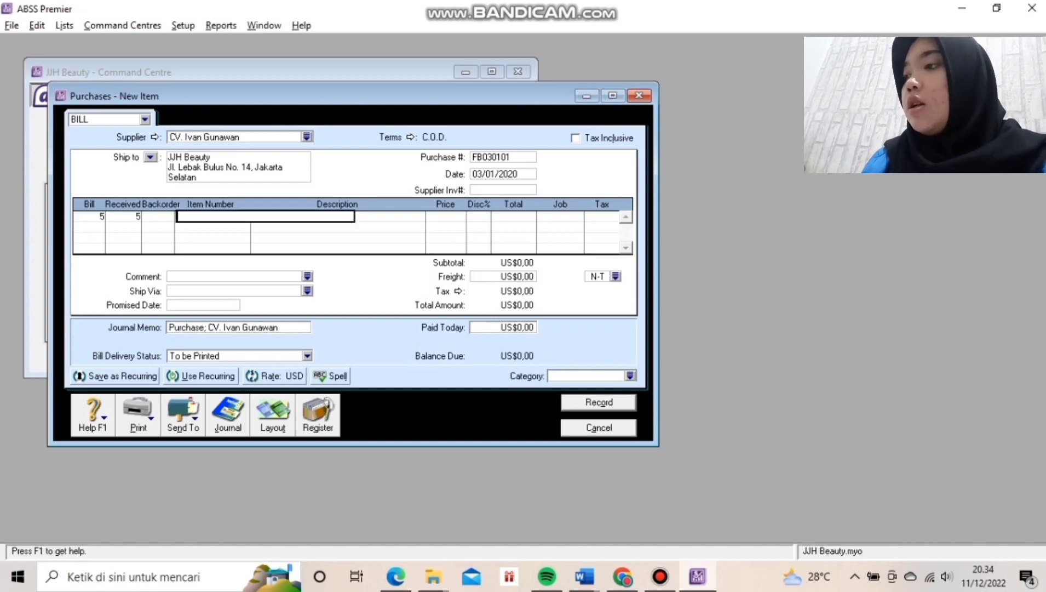
pyautogui.write('AFS')
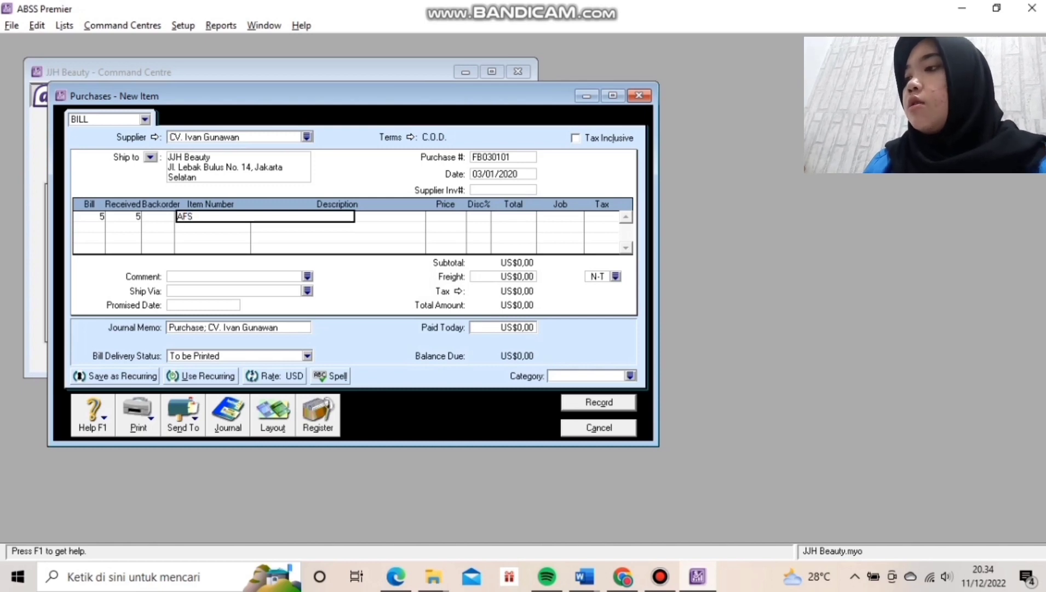
pyautogui.press('Tab')
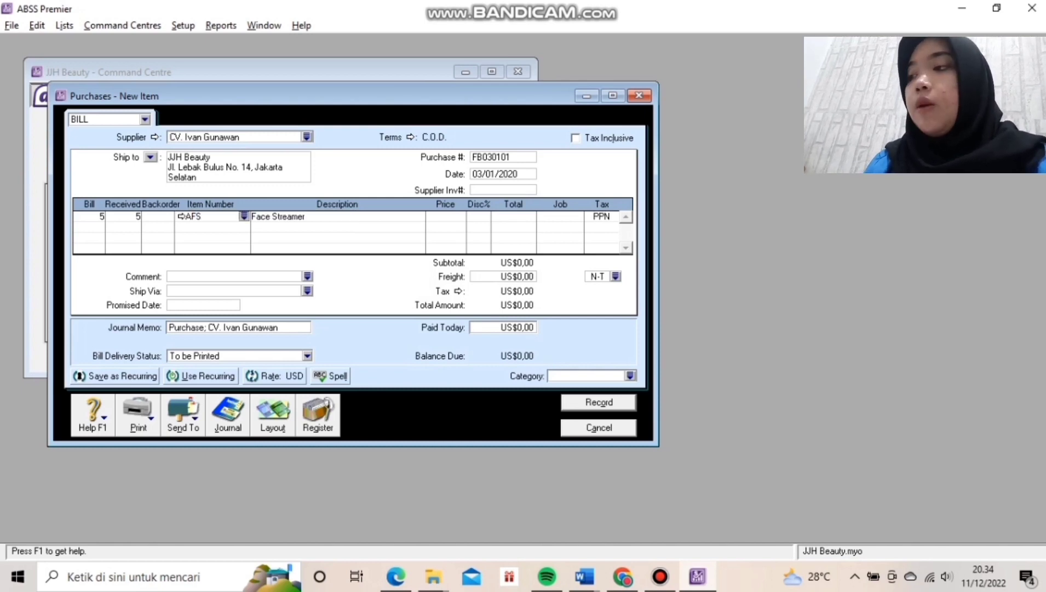
pyautogui.press('Tab')
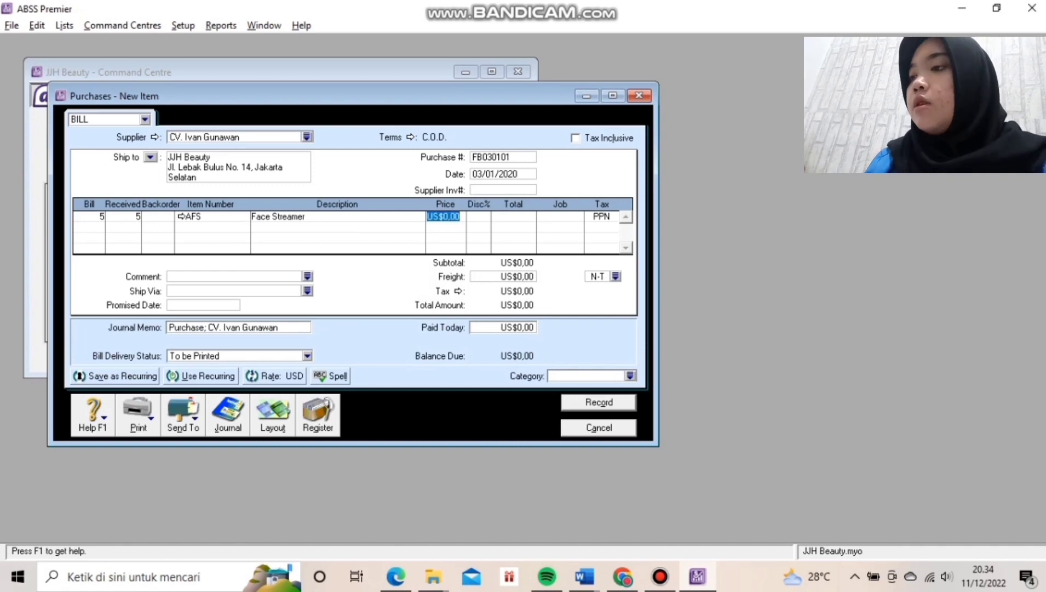
pyautogui.write('779')
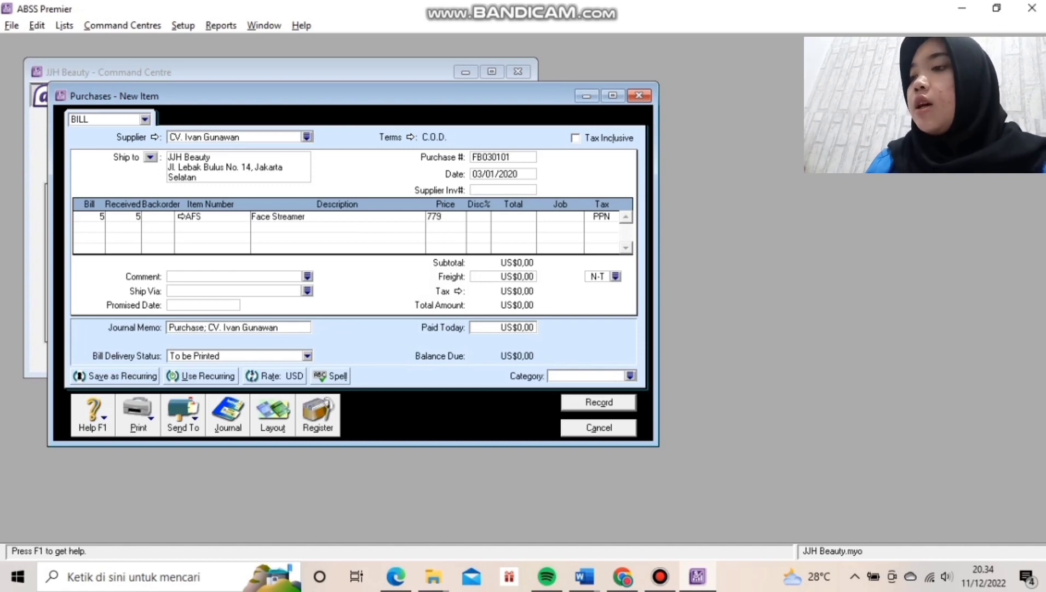
pyautogui.press('Return')
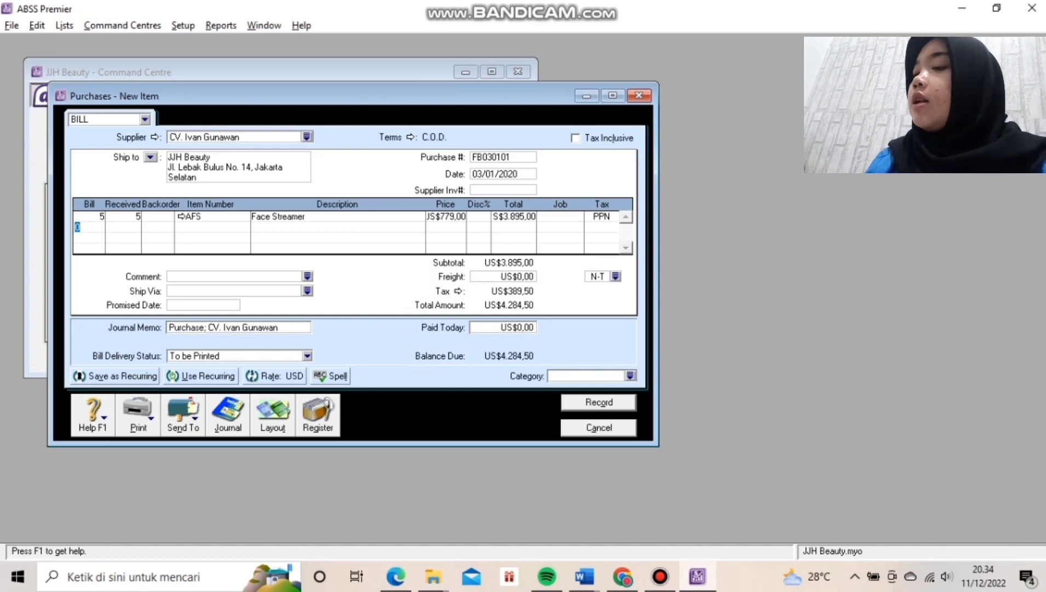
# Assign the Overseas category, record the bill, and close the purchase window.
pyautogui.press('Tab')
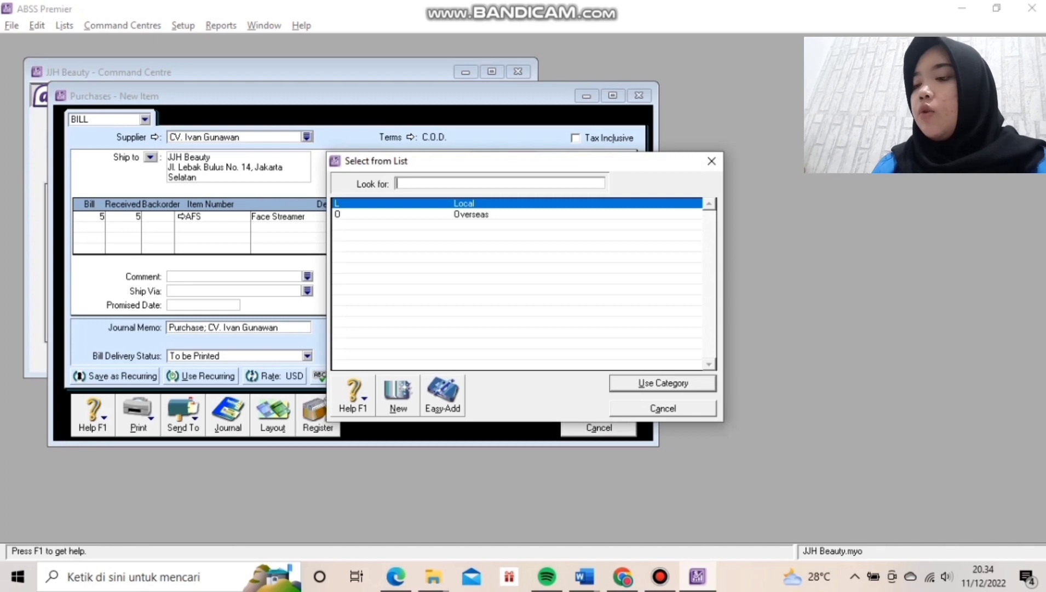
pyautogui.write('O')
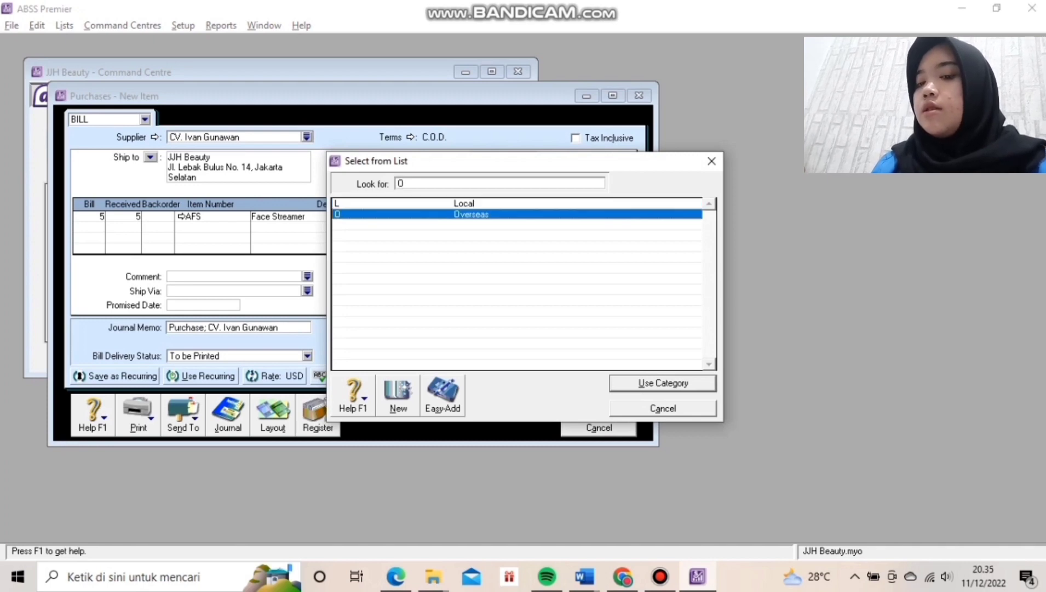
pyautogui.press('Return')
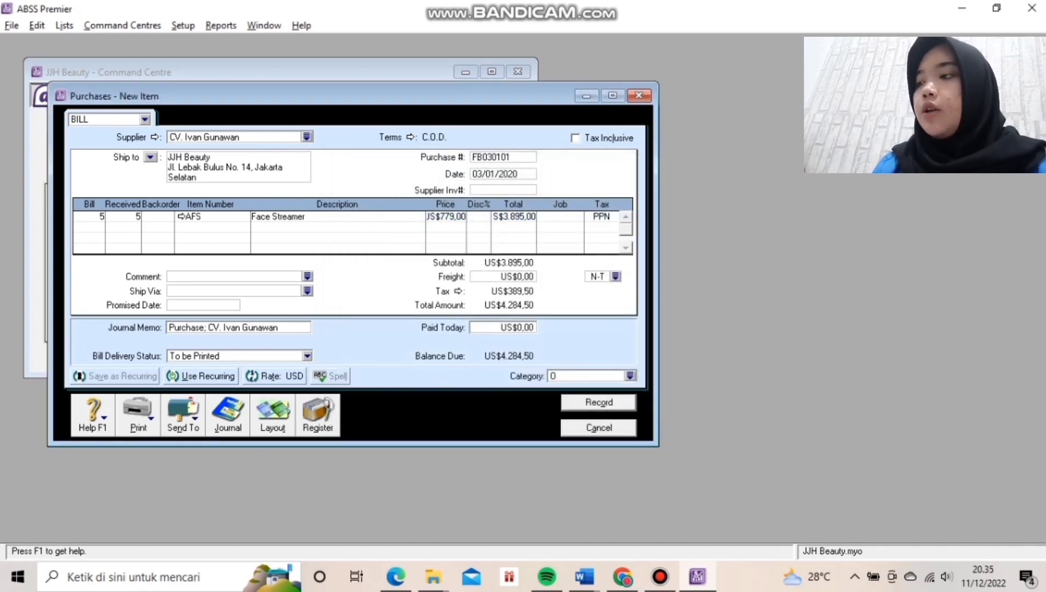
pyautogui.press('Return')
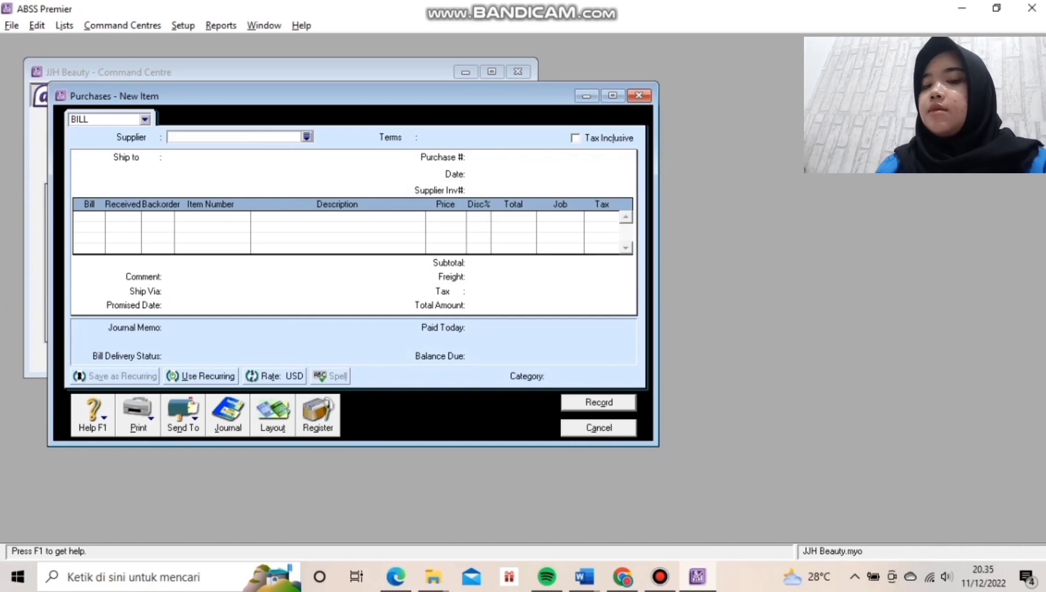
pyautogui.press('Escape')
pyautogui.click(280, 315)
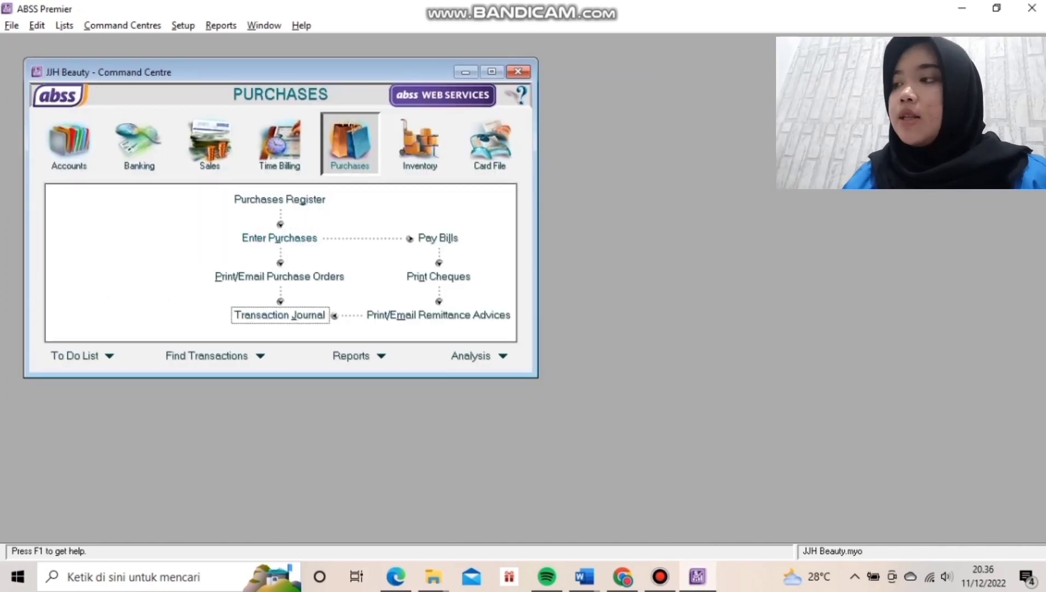
# Start a bill payment to the supplier with the open bill, paying from 1-2150 Bank (USD).
pyautogui.click(438, 238)
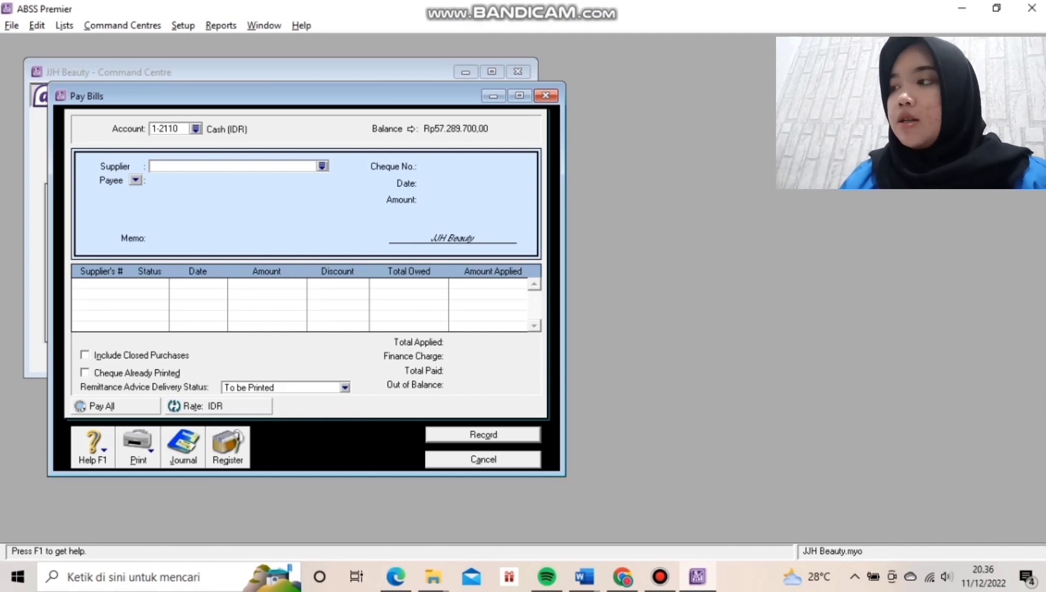
pyautogui.press('Tab')
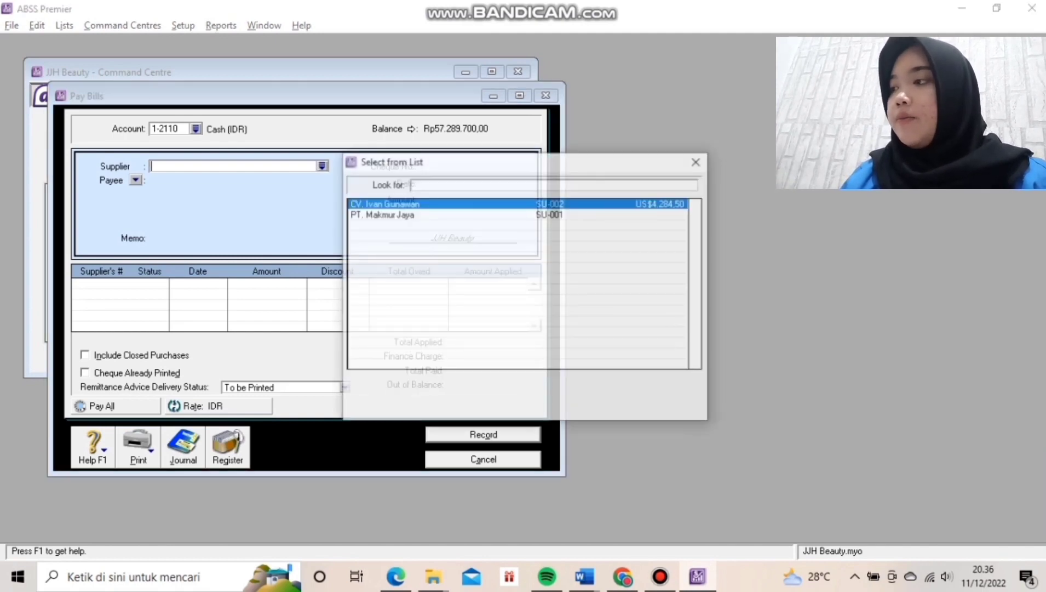
pyautogui.press('Return')
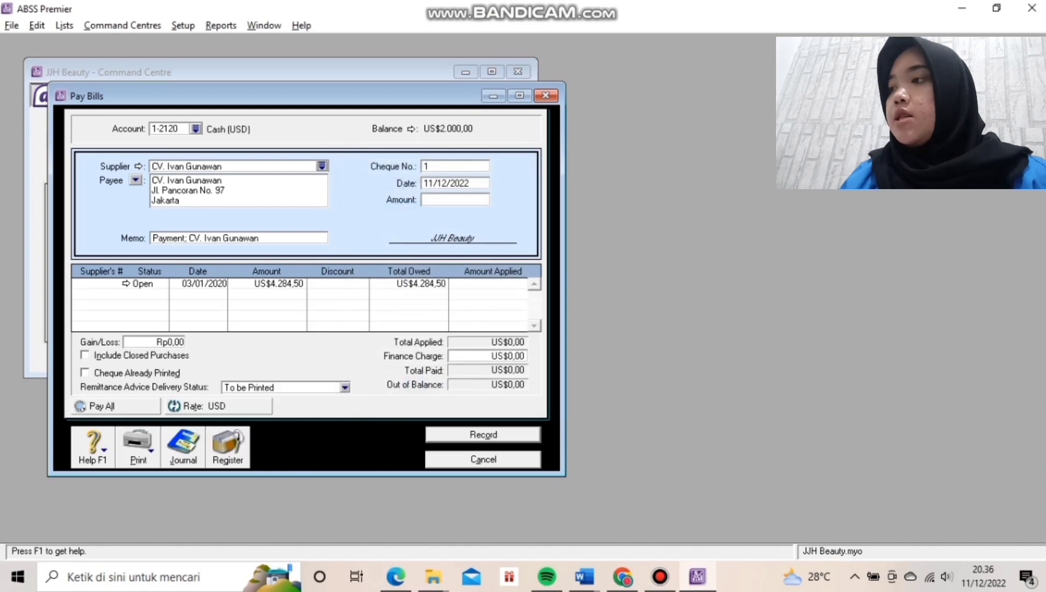
pyautogui.press('Tab')
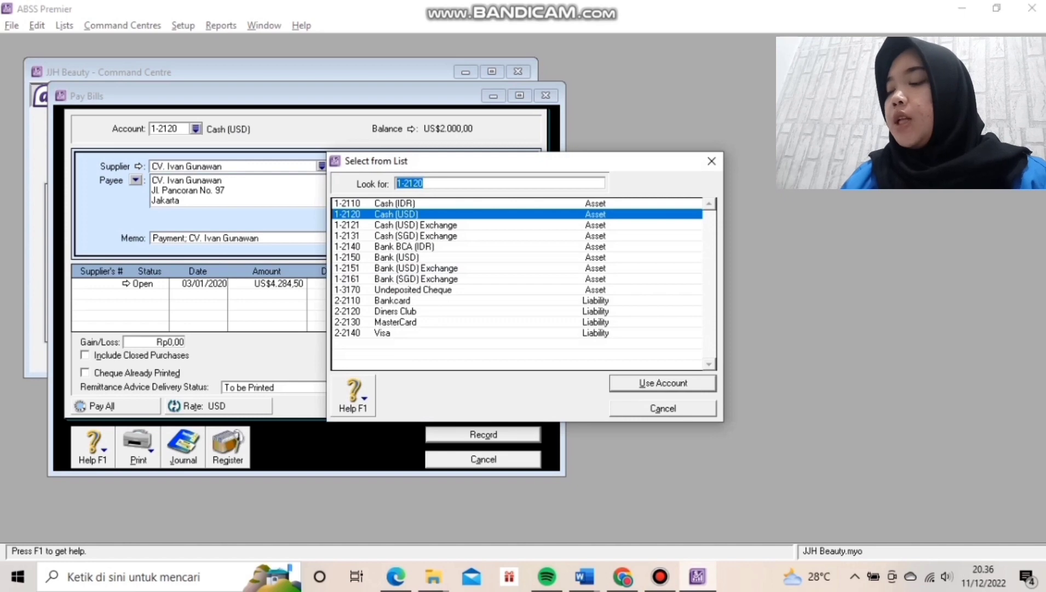
pyautogui.write('1-2150')
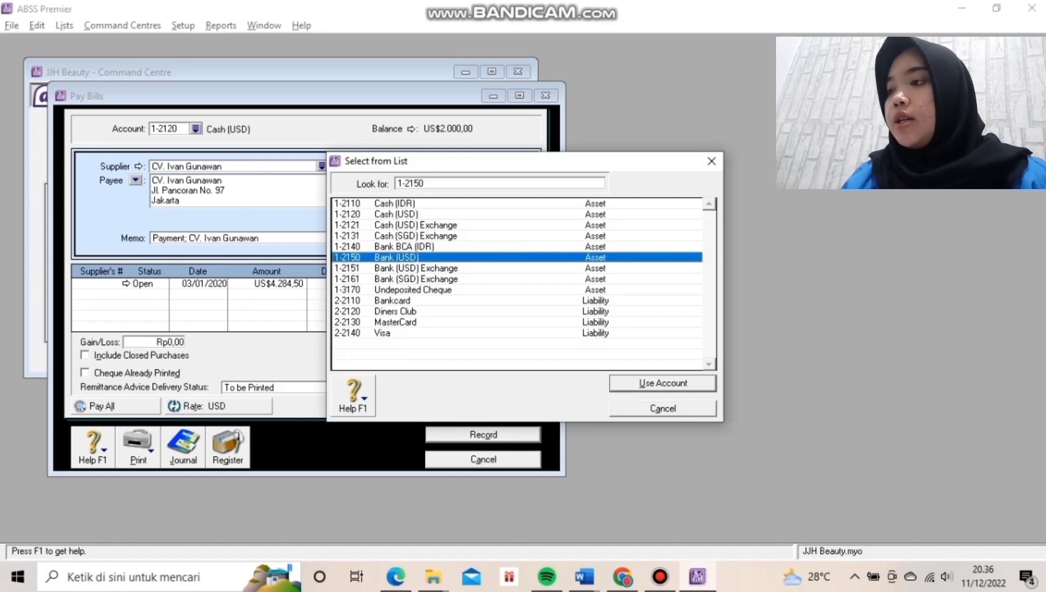
pyautogui.press('Return')
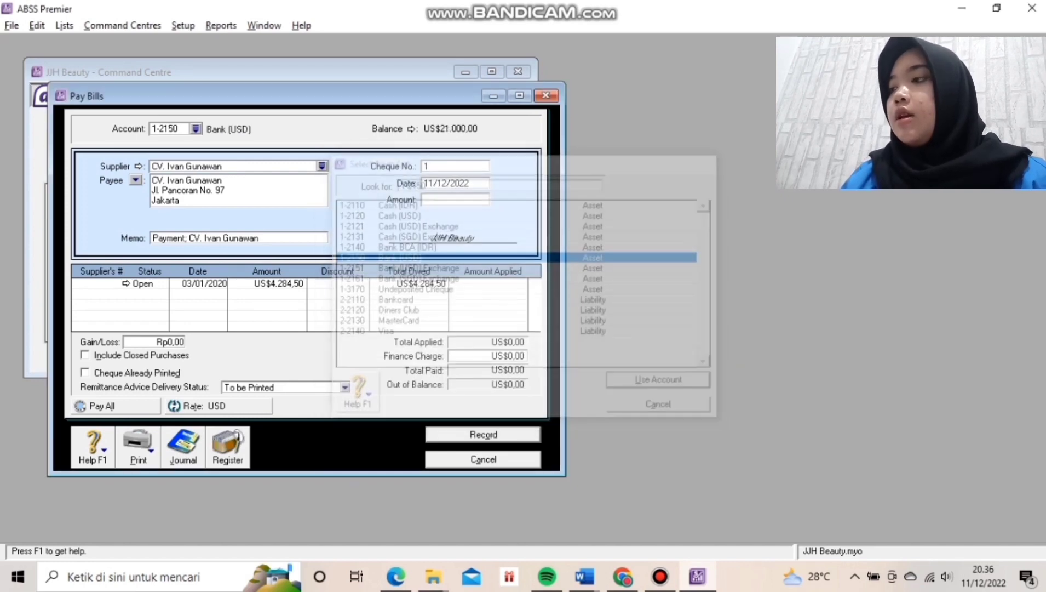
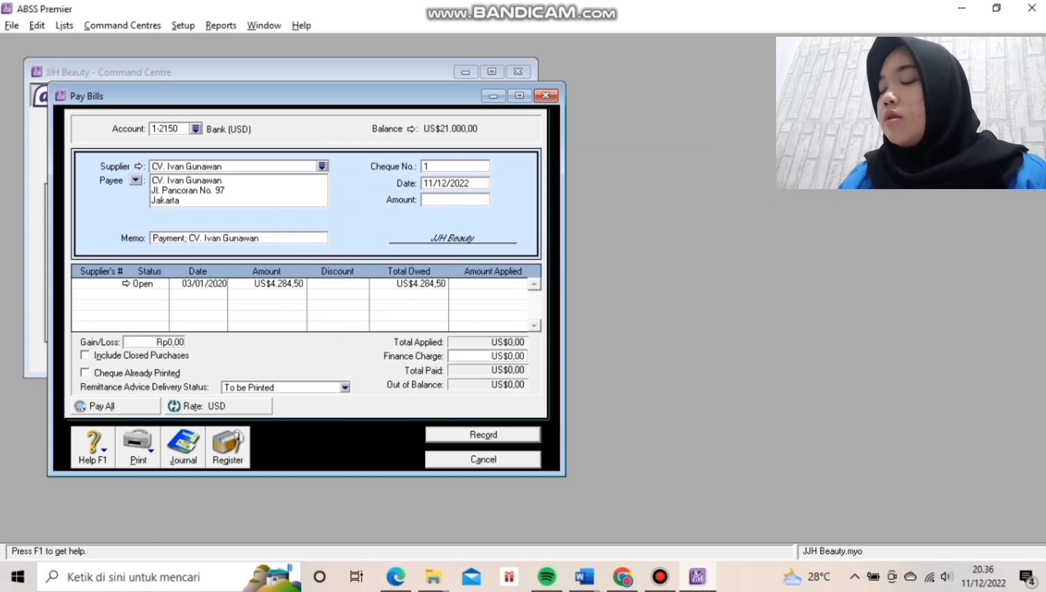
# Pay the US$4.284,50 bill in full with cheque BK030101 dated 03/01/2020.
pyautogui.click(454, 166)
pyautogui.write('BK')
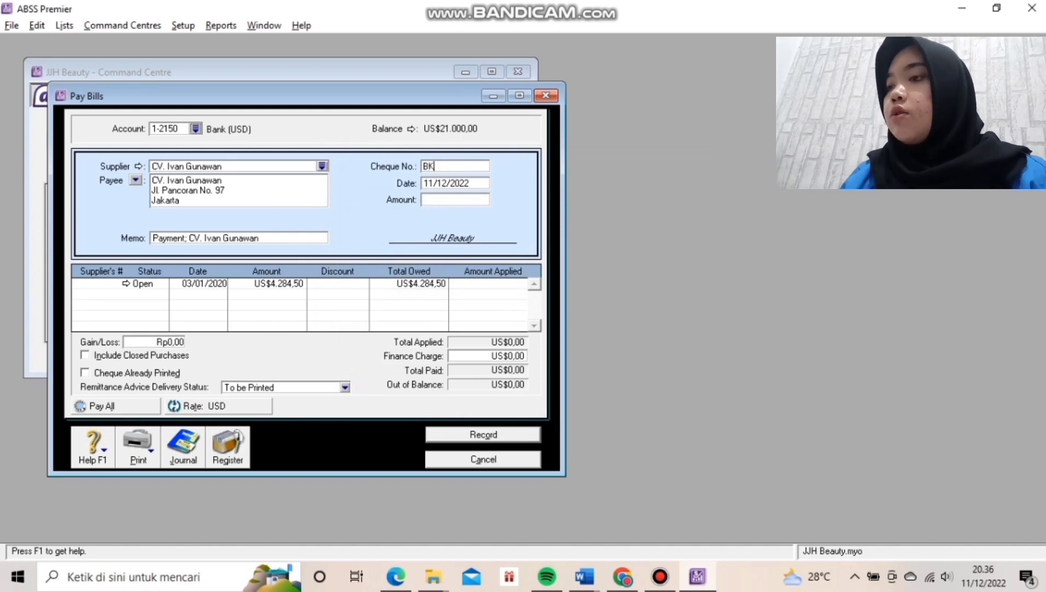
pyautogui.write('0')
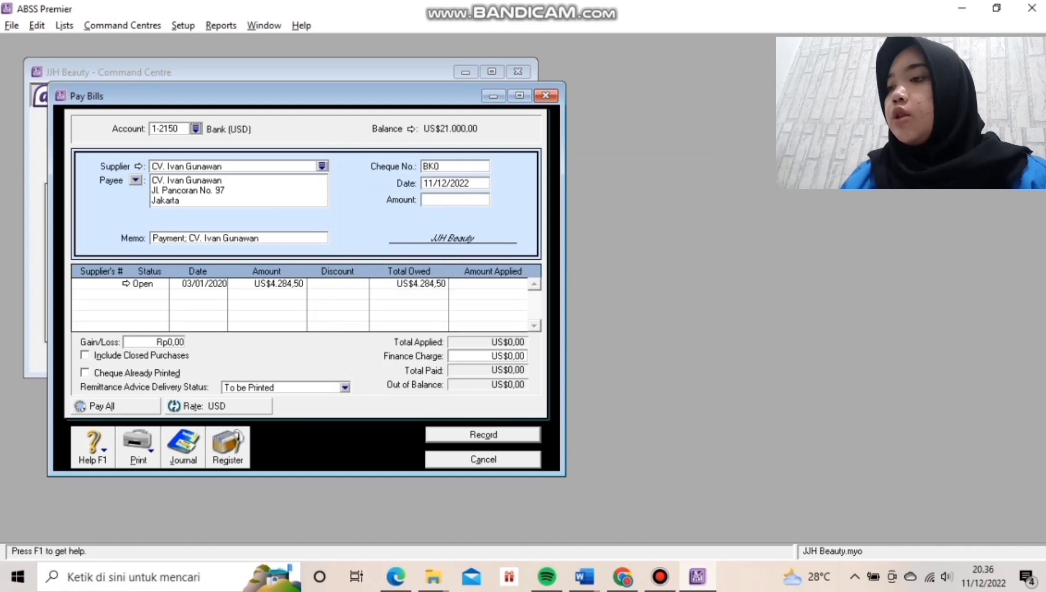
pyautogui.write('301')
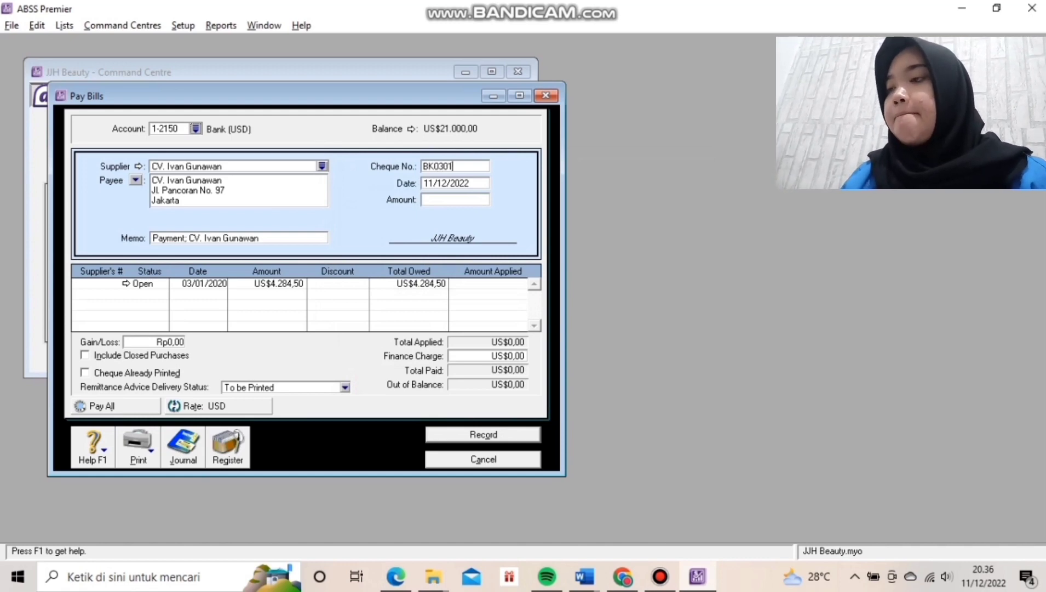
pyautogui.write('01')
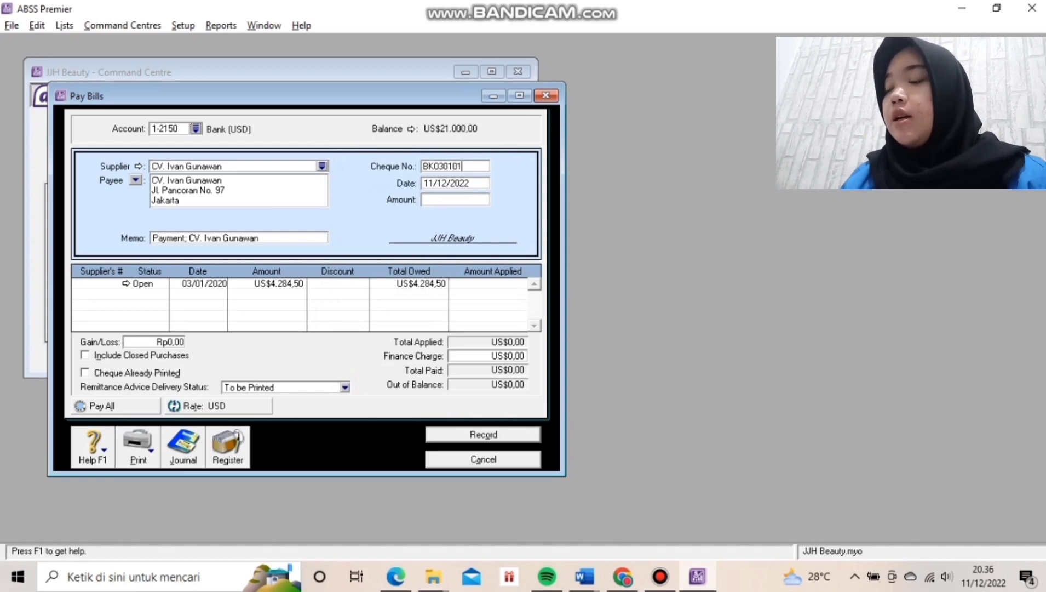
pyautogui.press('Tab')
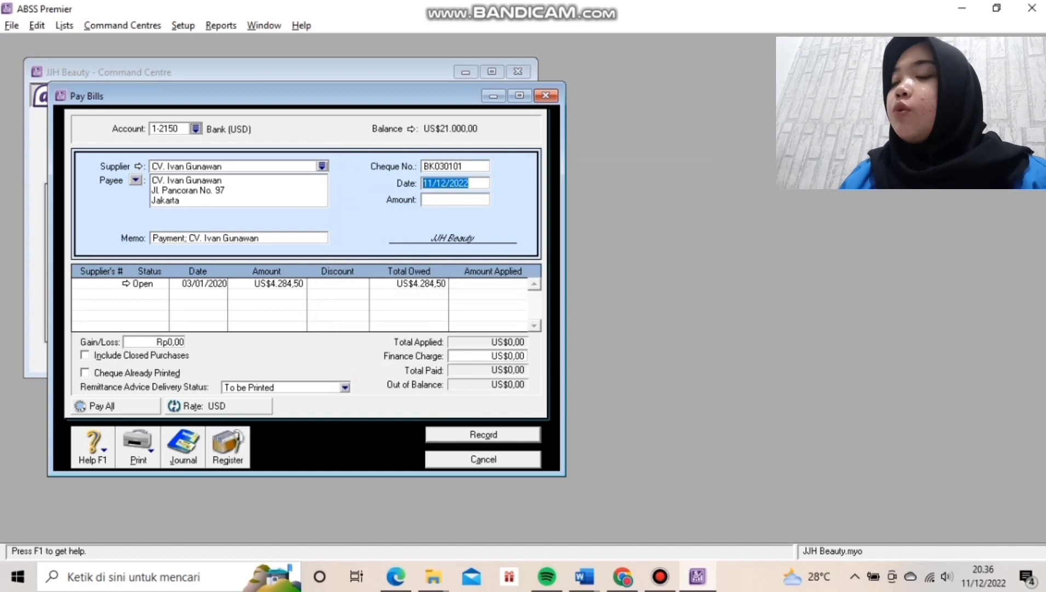
pyautogui.write('03/')
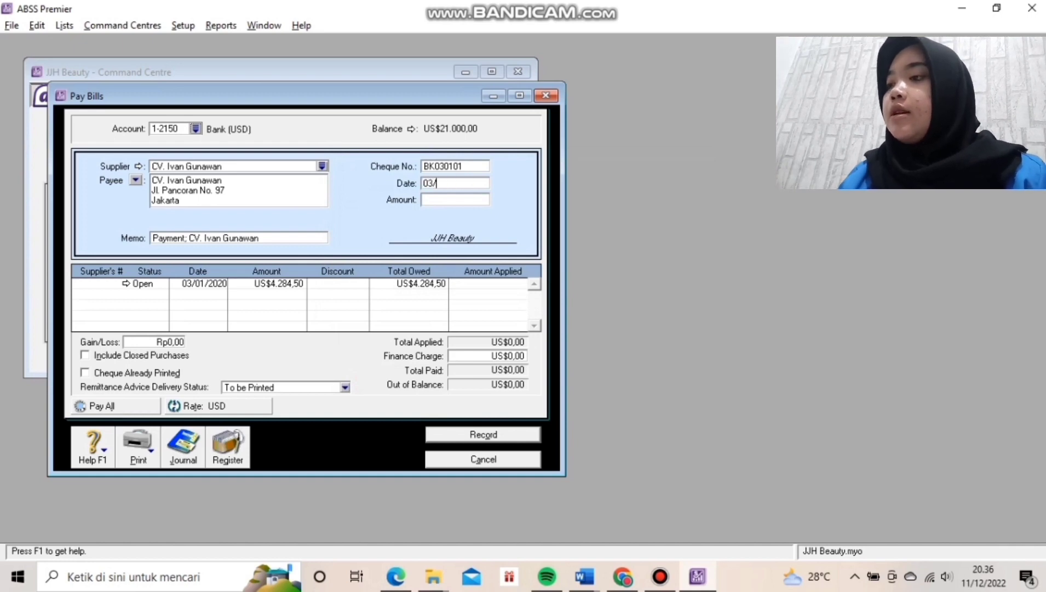
pyautogui.write('01/20')
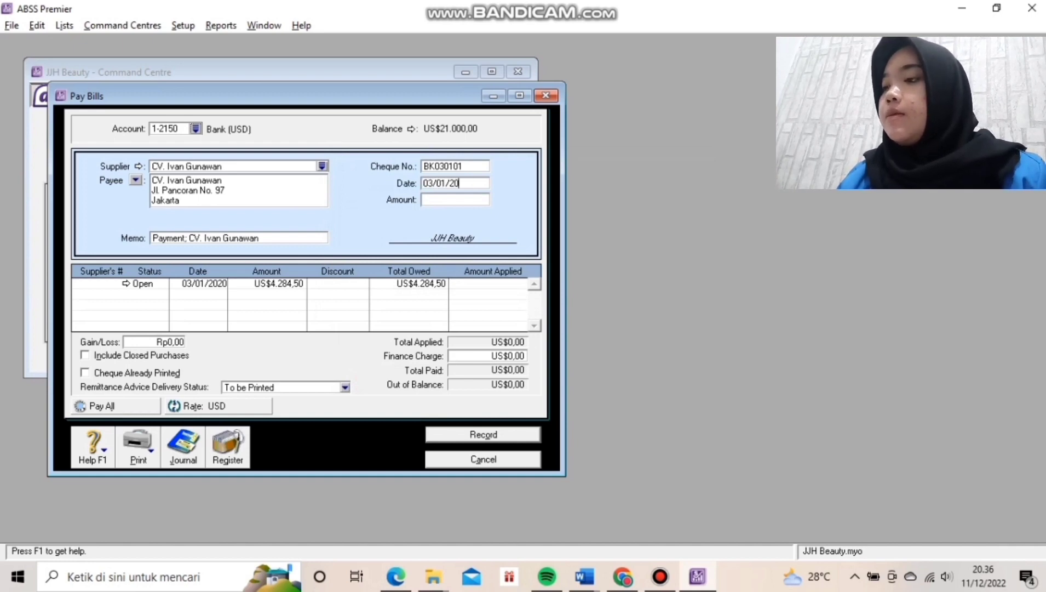
pyautogui.write('20')
pyautogui.press('Tab')
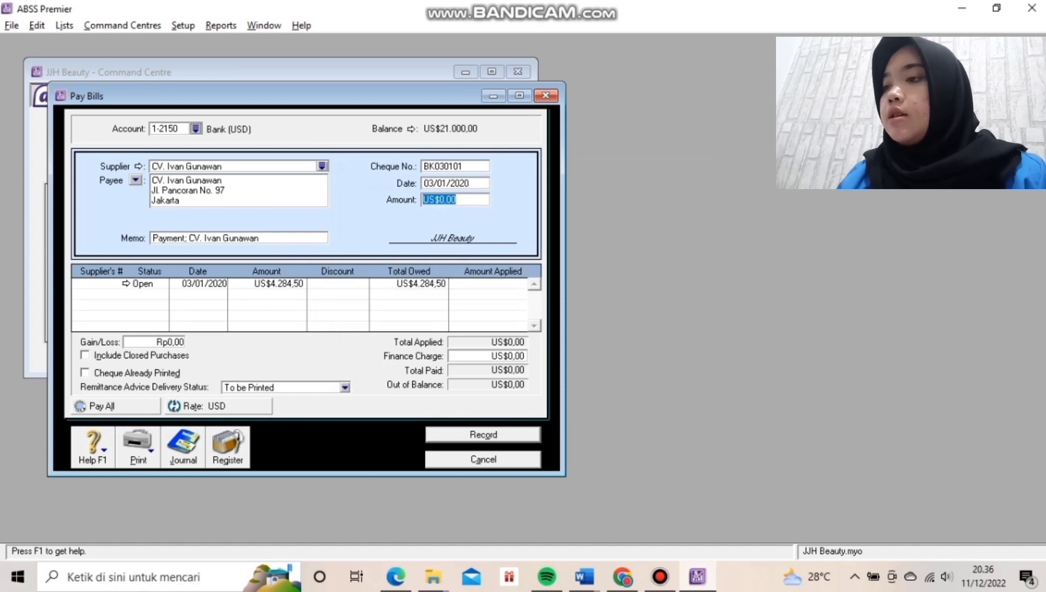
pyautogui.write('428')
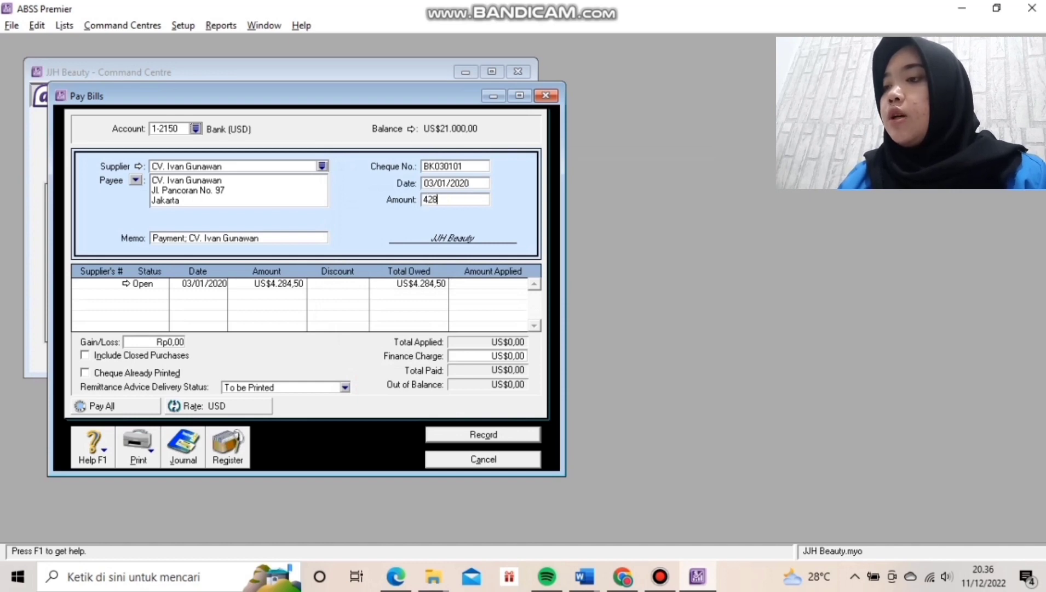
pyautogui.write('4')
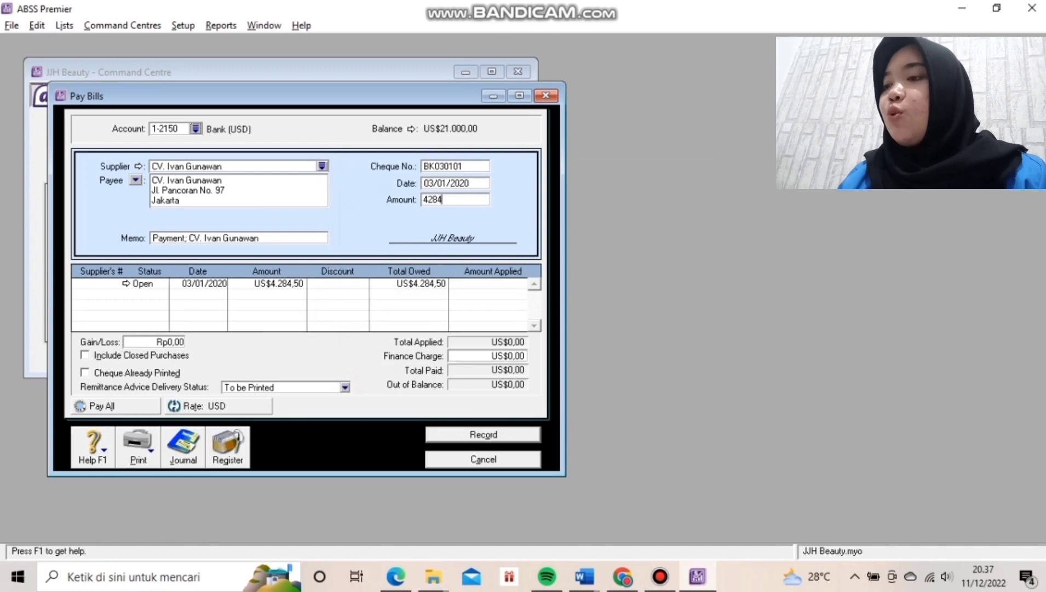
pyautogui.write(',50')
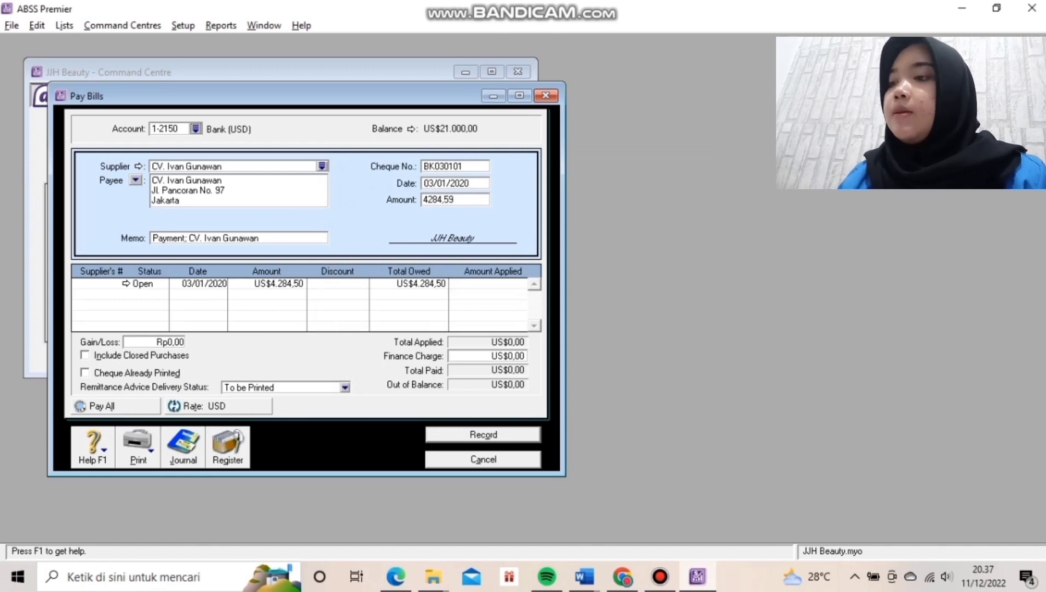
pyautogui.press('Tab')
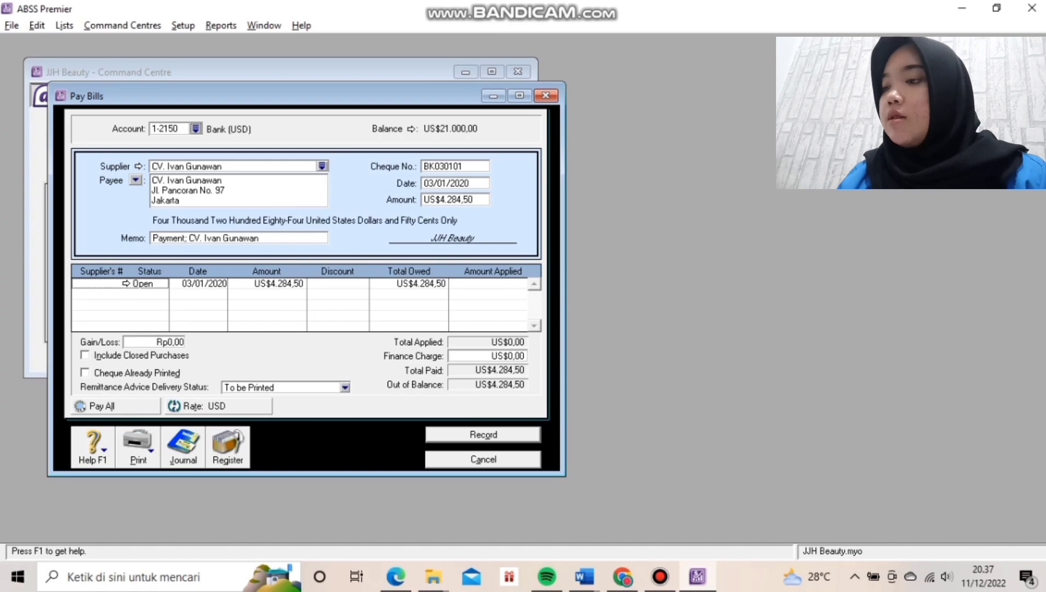
pyautogui.press('Tab')
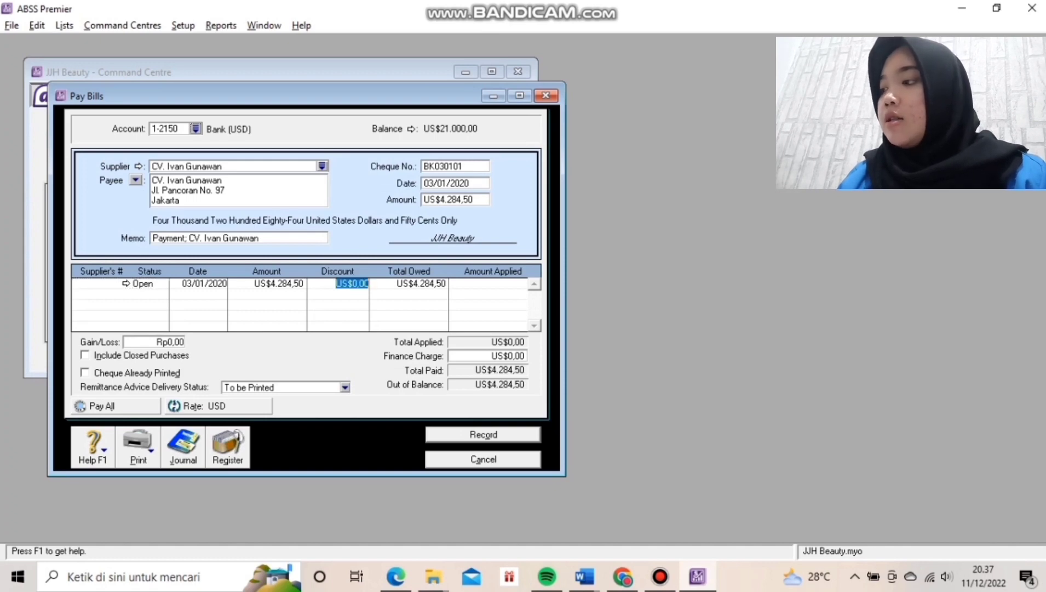
pyautogui.press('Tab')
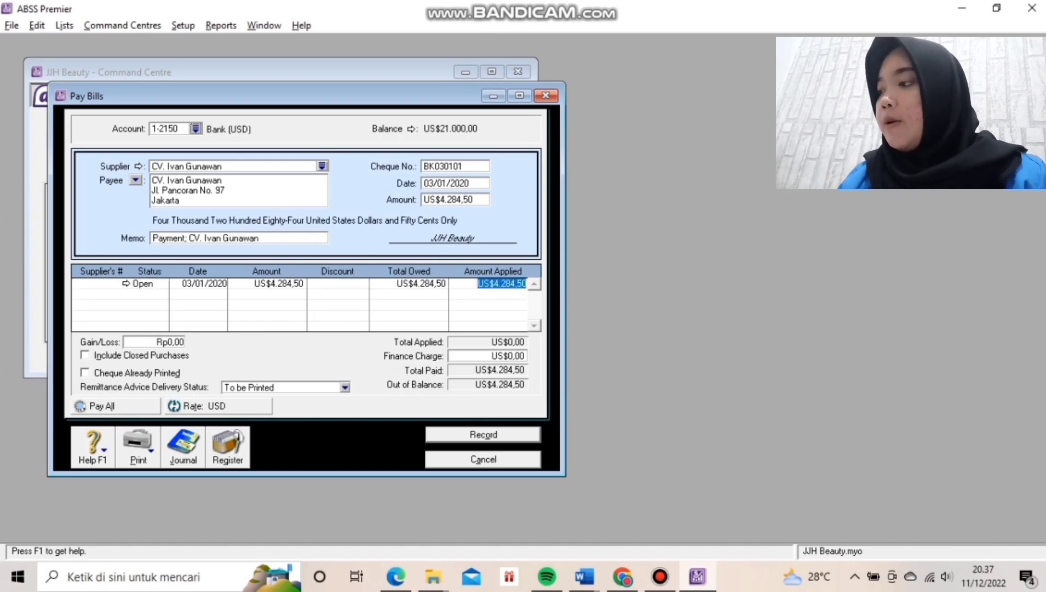
pyautogui.press('Return')
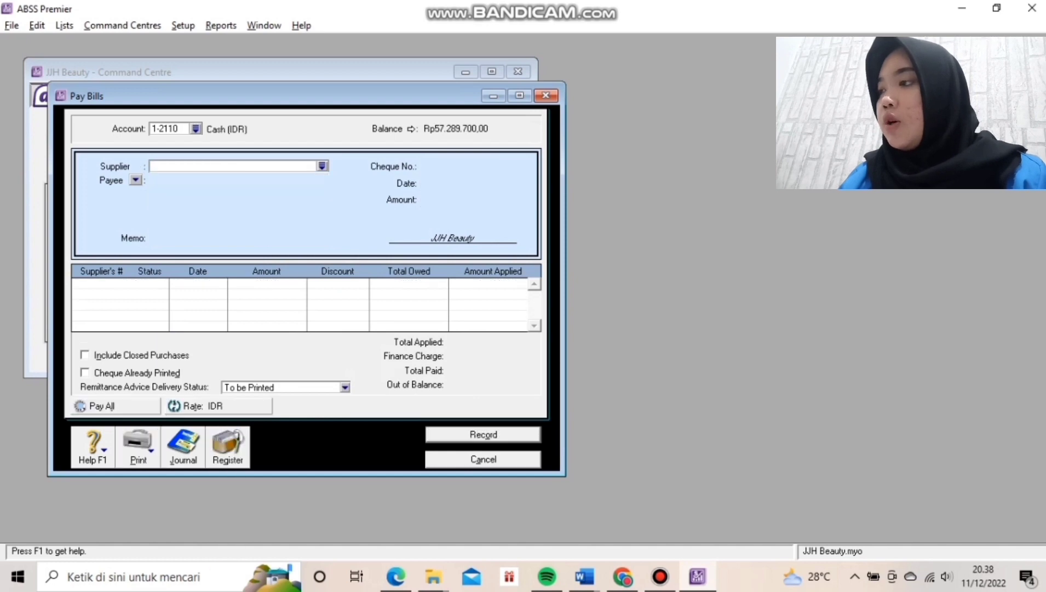
# Leave Pay Bills, check the Transaction Journal, and begin a new purchase bill.
pyautogui.press('Escape')
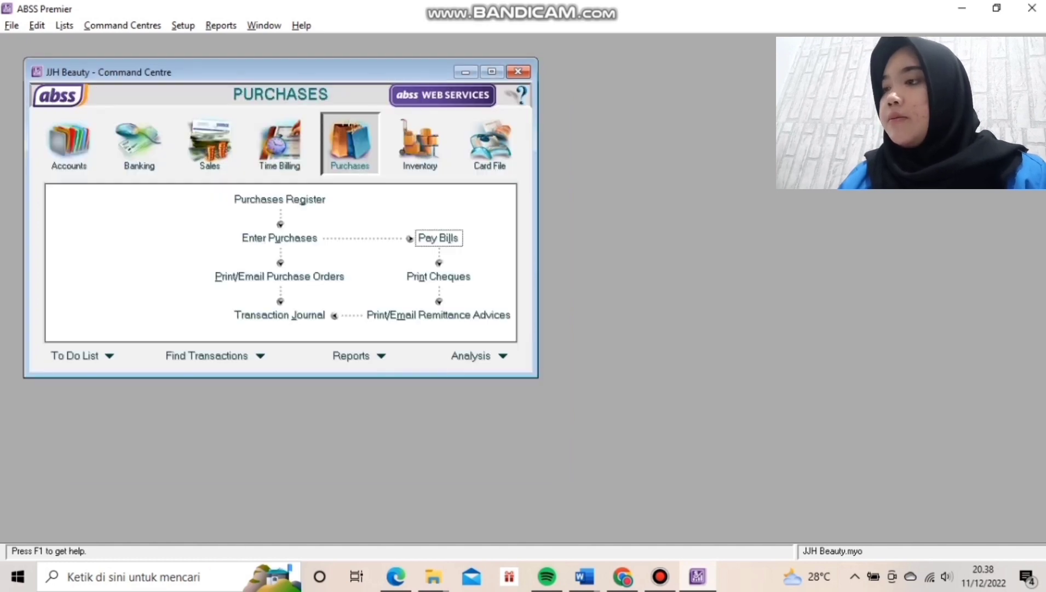
pyautogui.click(279, 314)
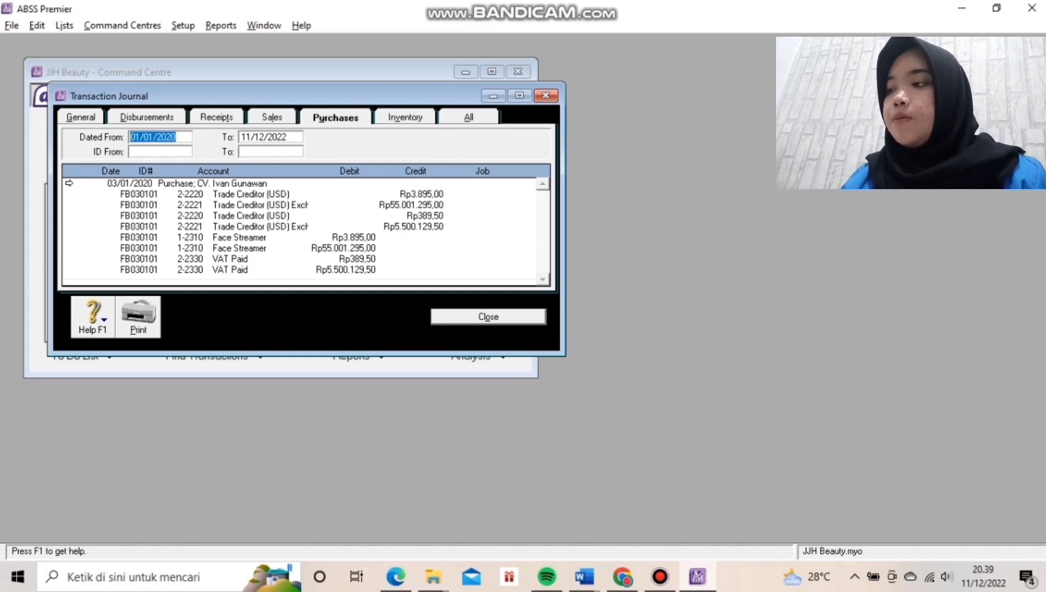
pyautogui.press('Escape')
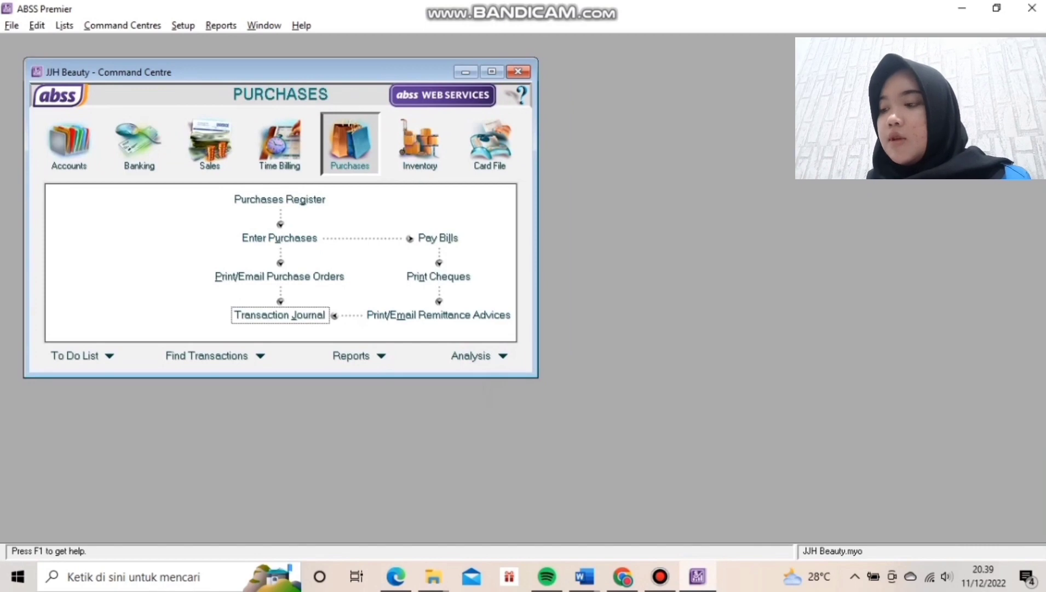
pyautogui.click(280, 238)
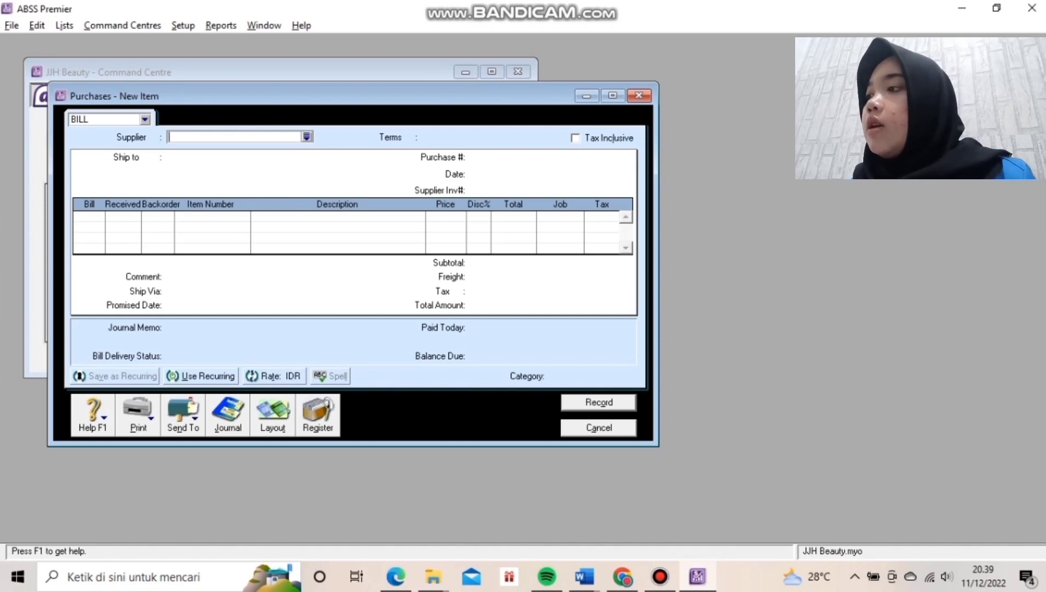
# Choose supplier PT. Makmur Jaya and switch the purchase to the Item layout.
pyautogui.click(308, 137)
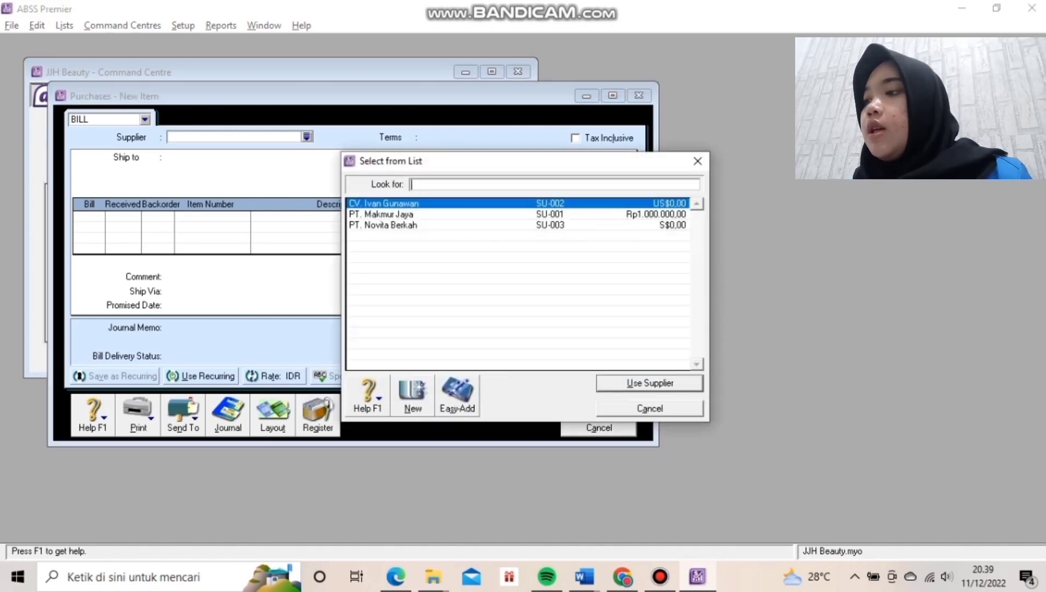
pyautogui.click(381, 214)
pyautogui.click(650, 383)
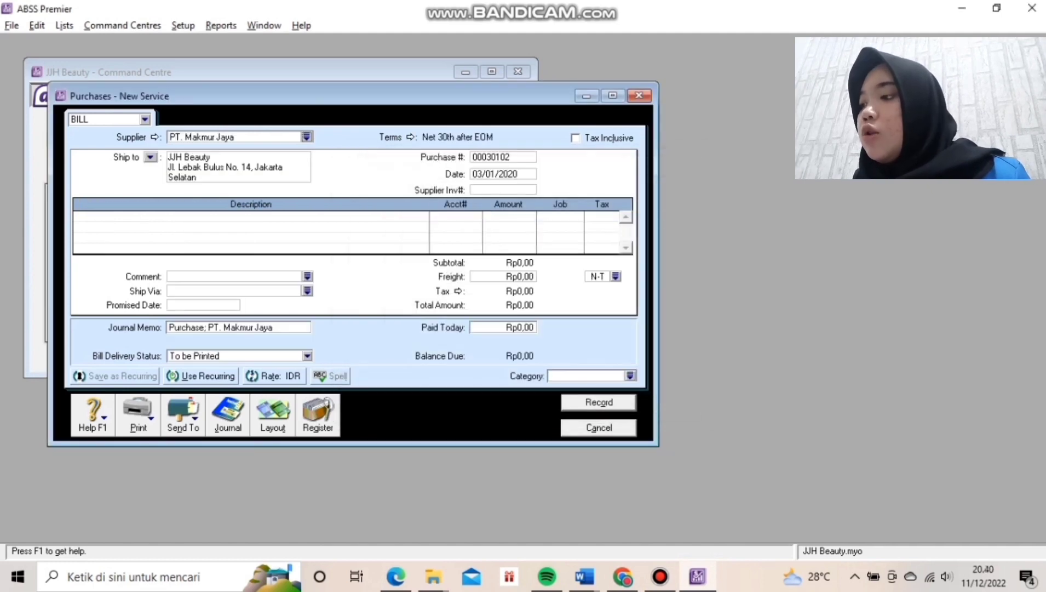
pyautogui.click(273, 415)
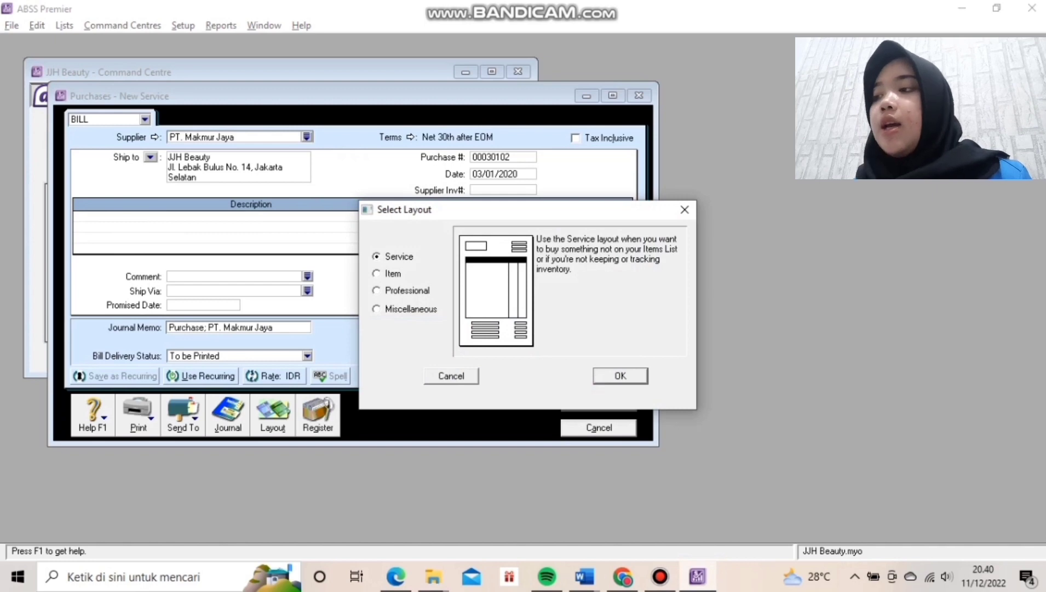
pyautogui.click(377, 274)
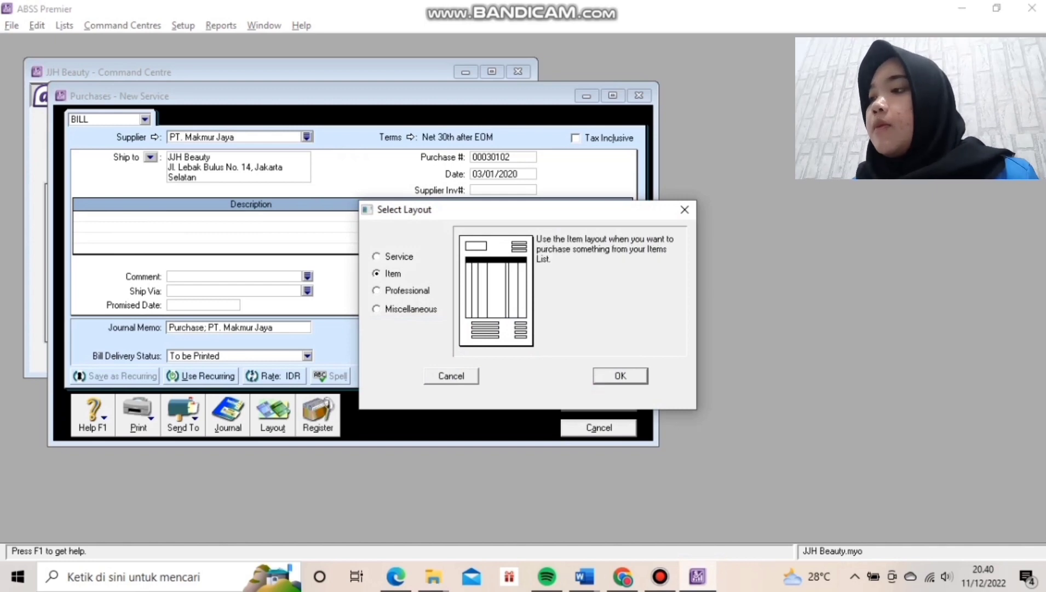
pyautogui.click(620, 376)
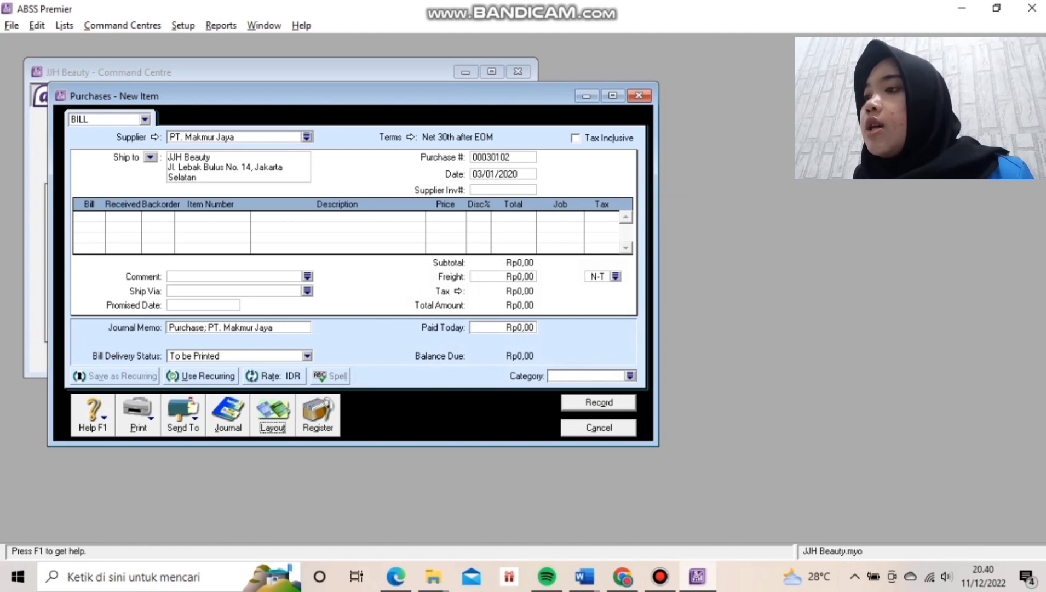
# Set terms to In a Given # of Days: 2% discount in 10 days, balance due in 30.
pyautogui.click(410, 137)
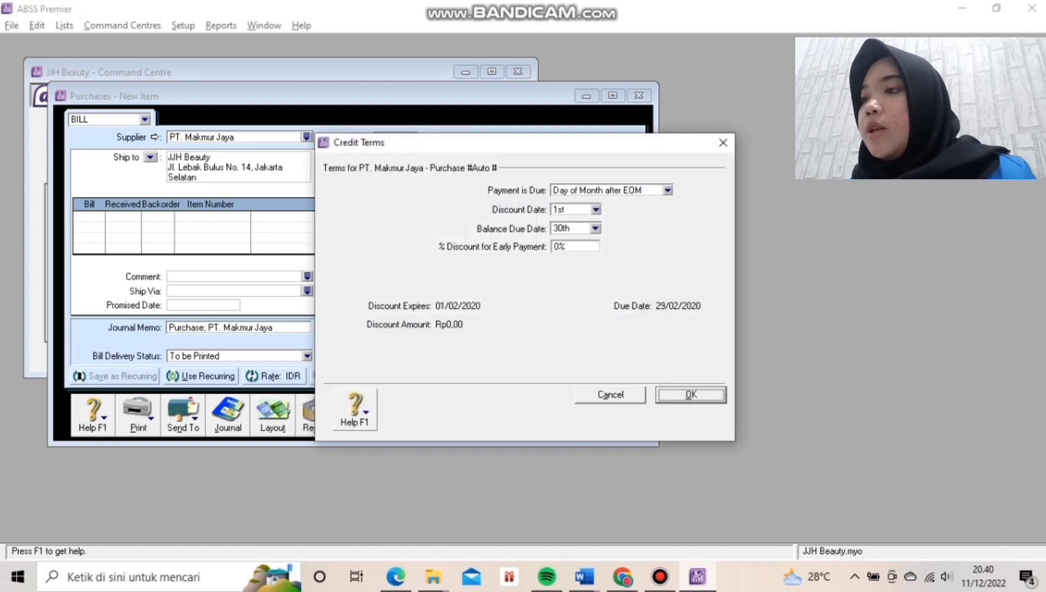
pyautogui.click(668, 190)
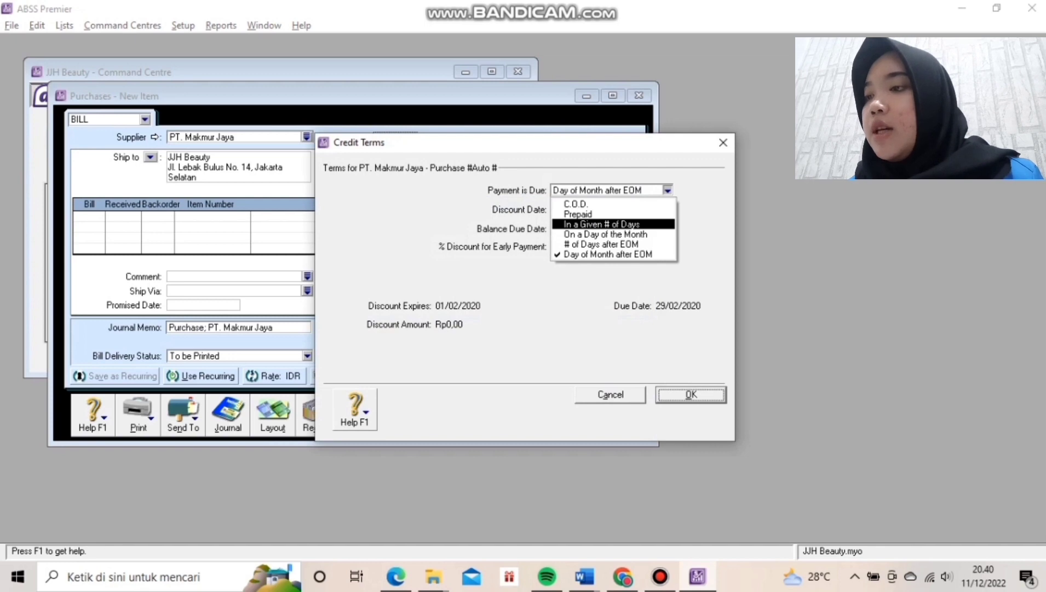
pyautogui.click(613, 224)
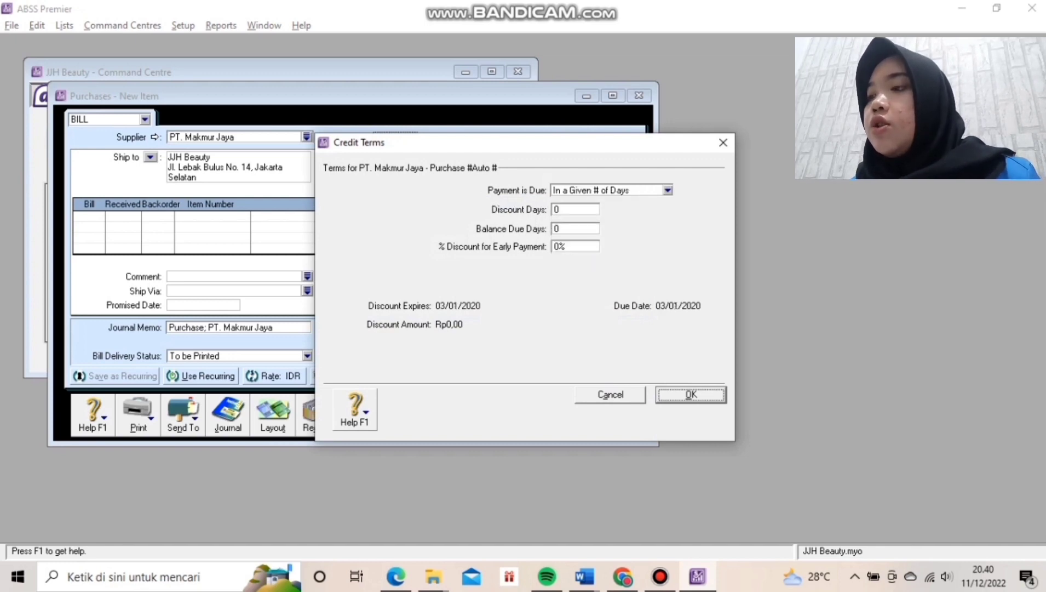
pyautogui.click(574, 209)
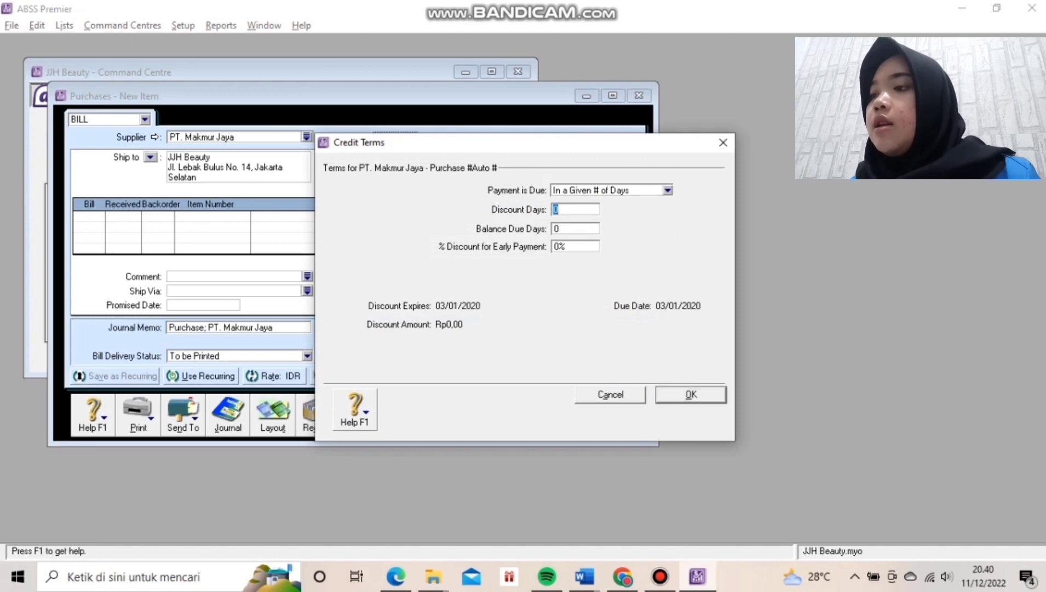
pyautogui.write('10')
pyautogui.press('Tab')
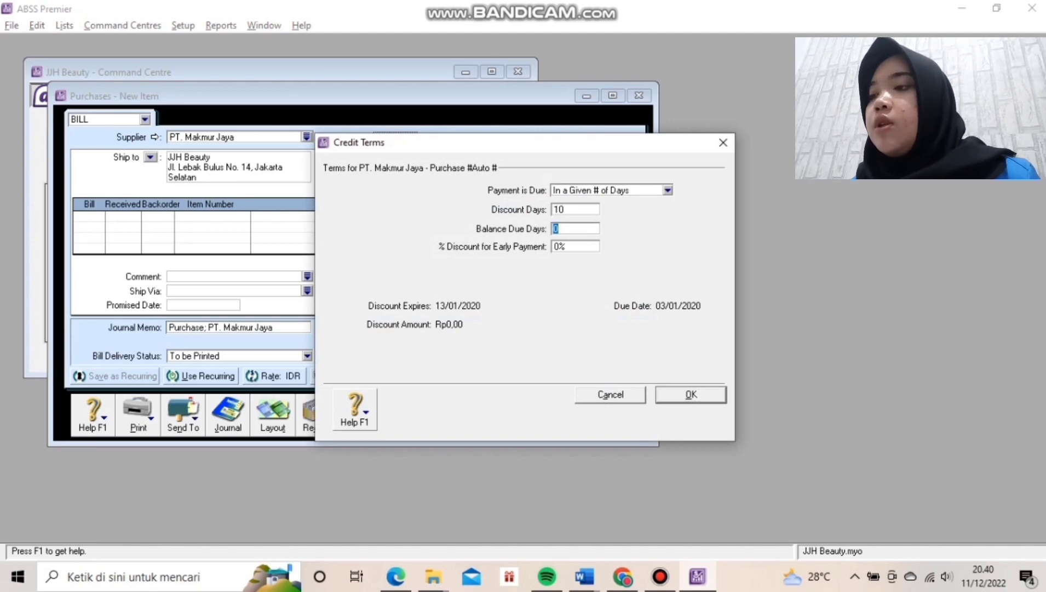
pyautogui.press('BackSpace')
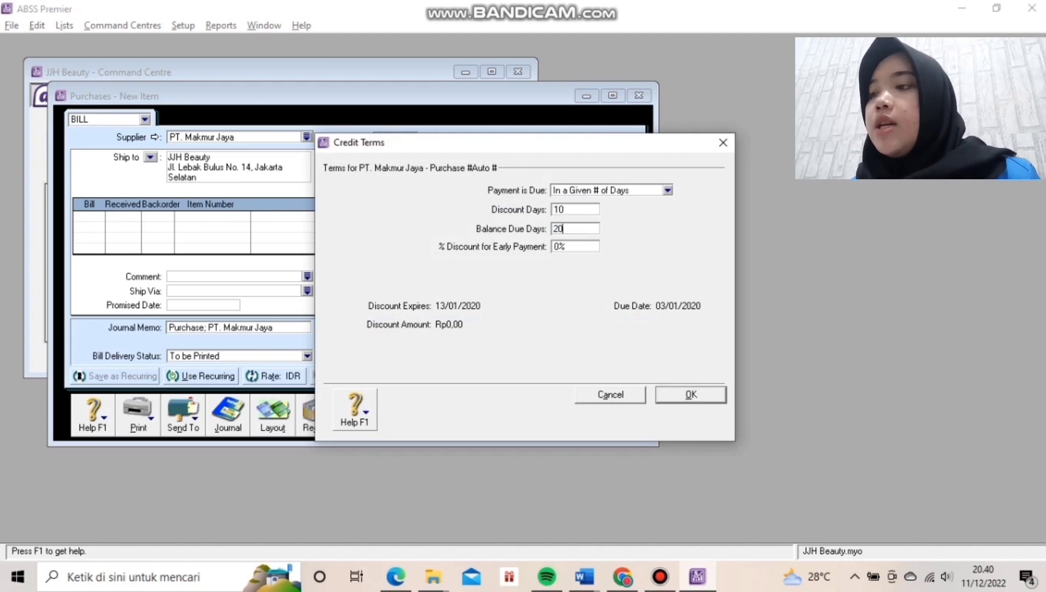
pyautogui.write('30')
pyautogui.press('Tab')
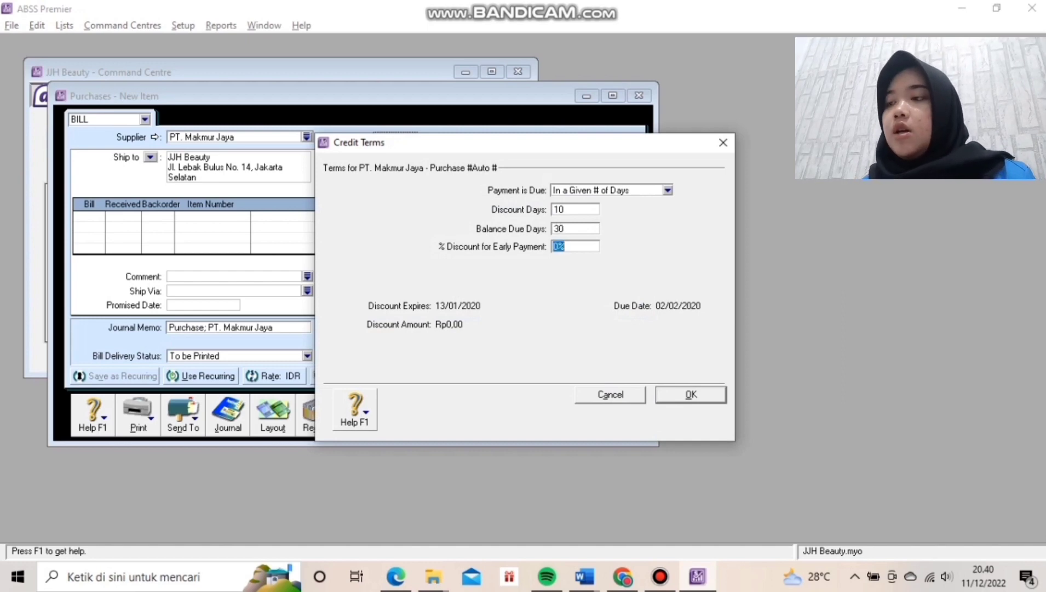
pyautogui.write('2')
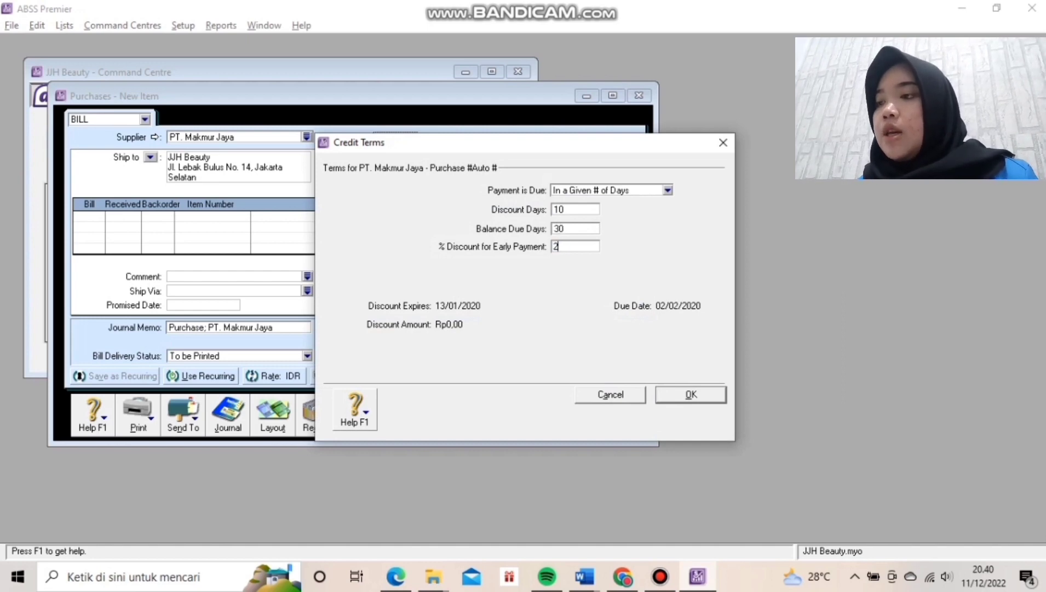
pyautogui.write('%')
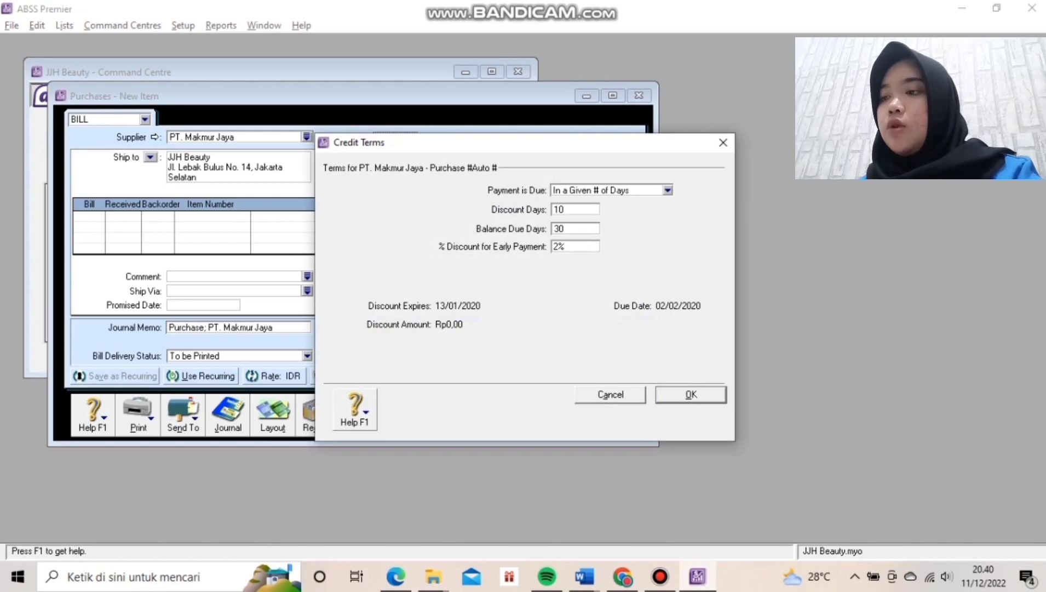
pyautogui.press('Return')
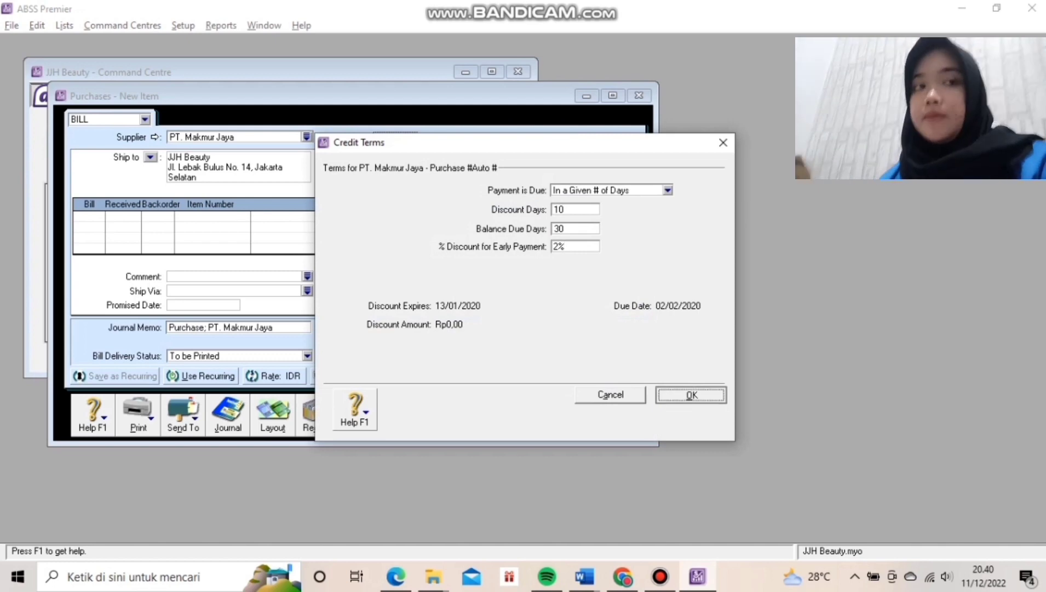
# Enter a bill line for 7 Fulsasi Sonic (item ASS) at Rp475.000 each.
pyautogui.click(87, 216)
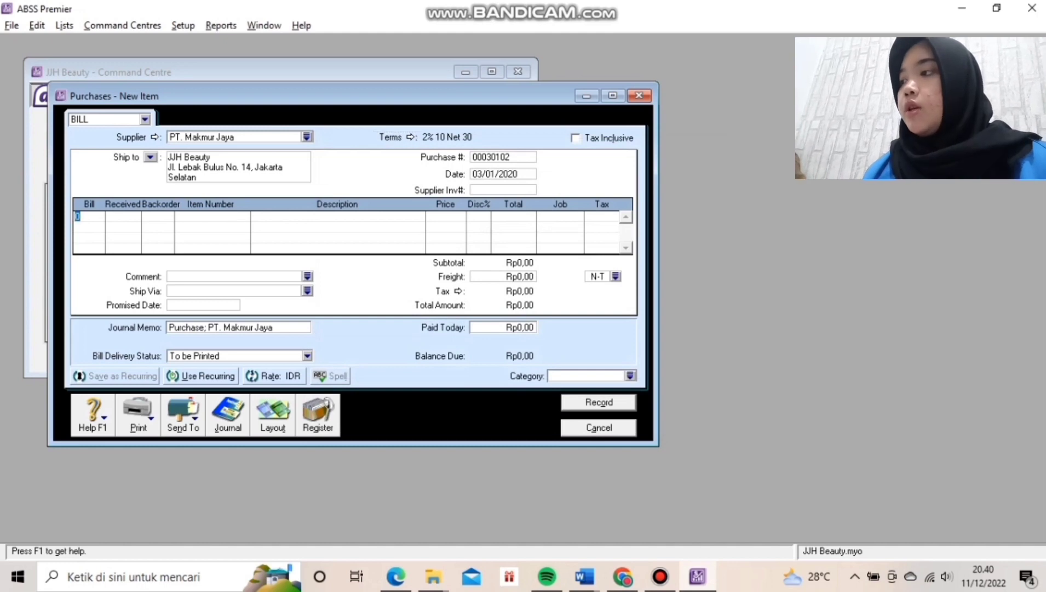
pyautogui.write('7')
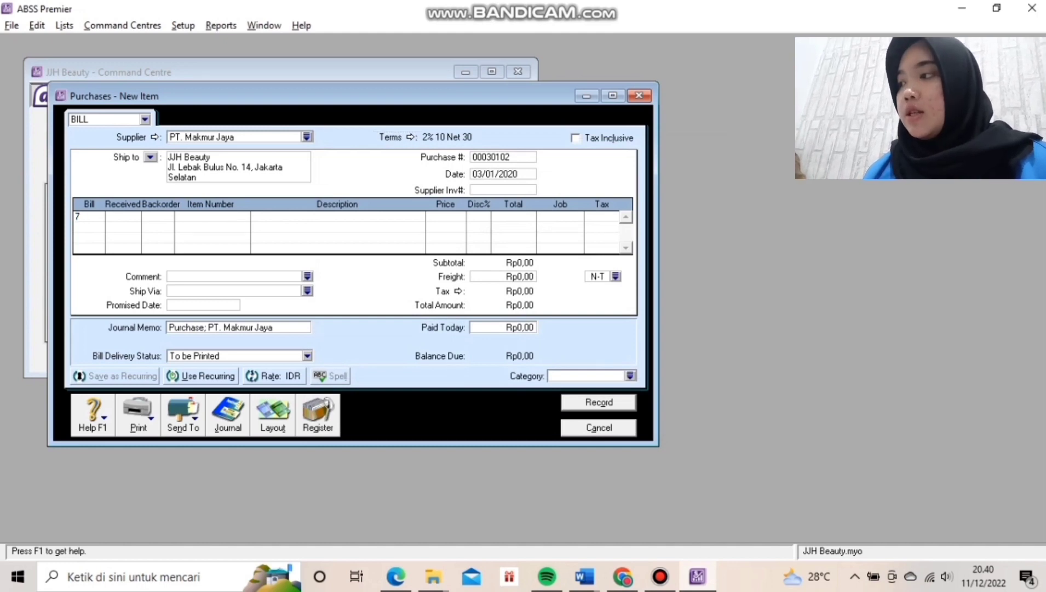
pyautogui.press('Tab')
pyautogui.press('Tab')
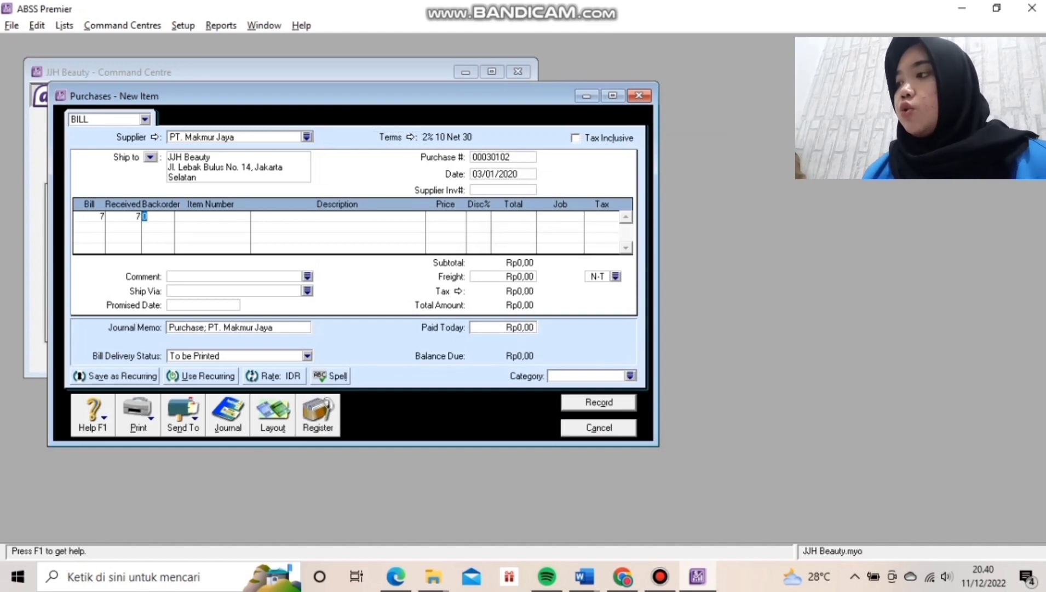
pyautogui.press('Tab')
pyautogui.write('ASS')
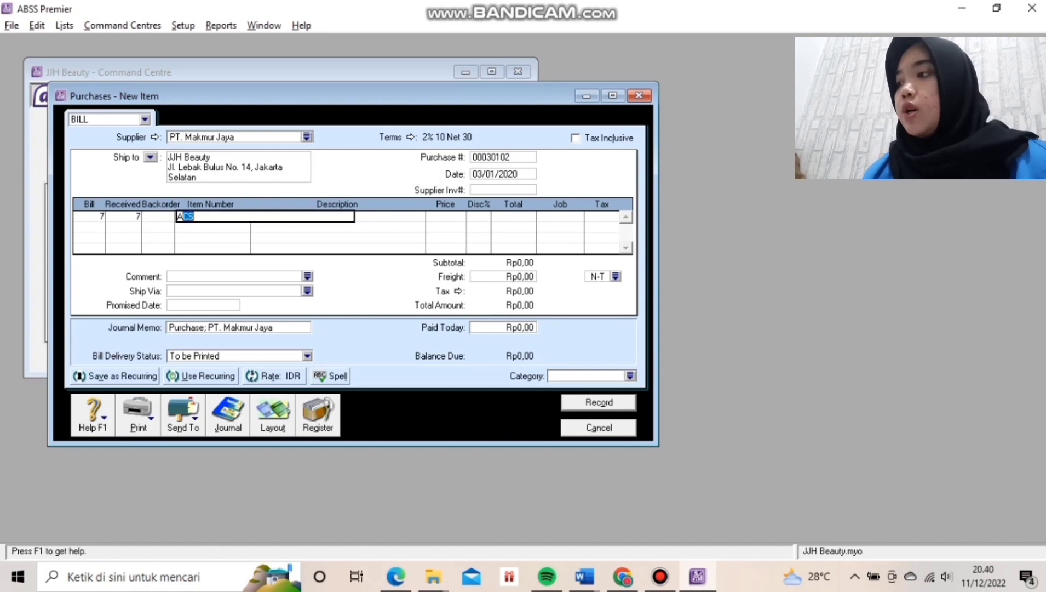
pyautogui.press('Tab')
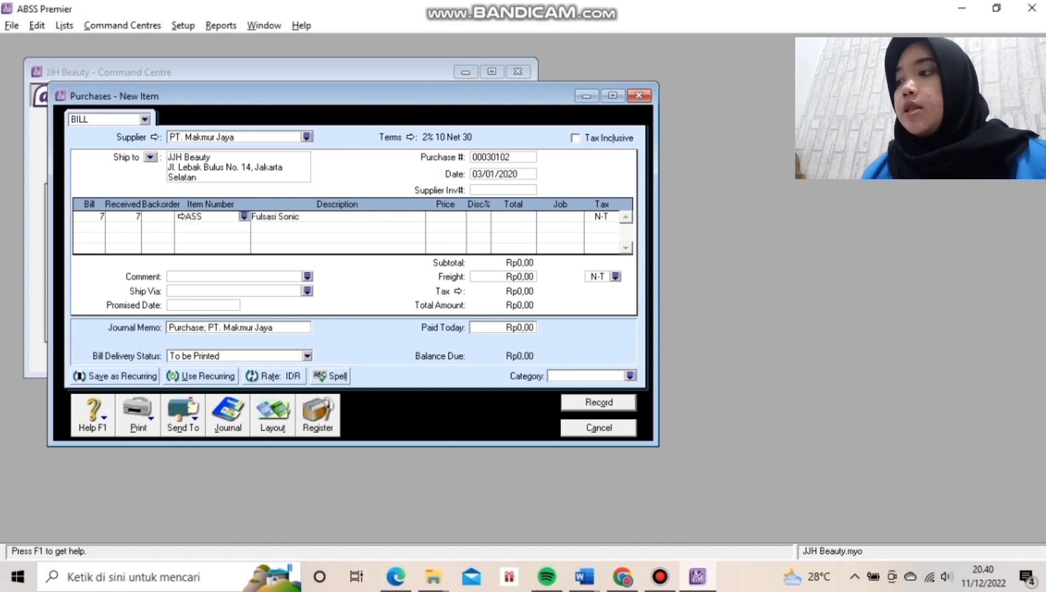
pyautogui.press('Tab')
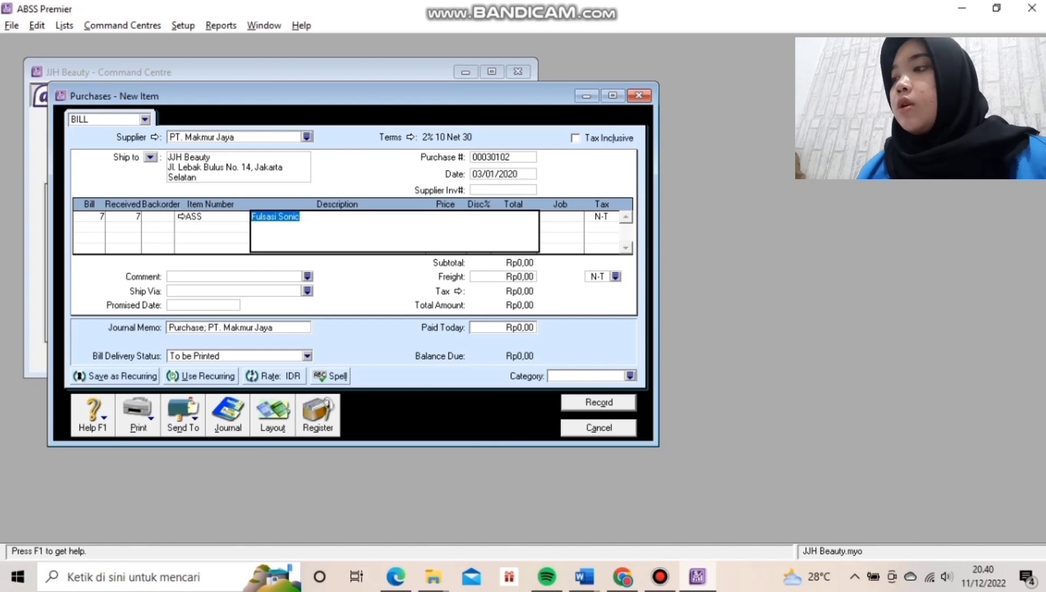
pyautogui.press('Tab')
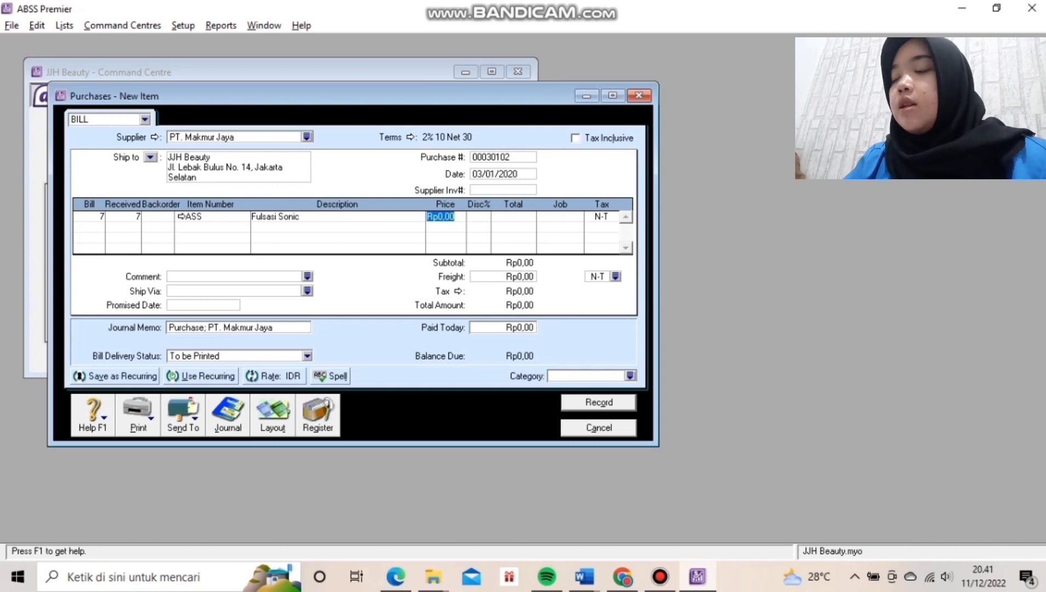
pyautogui.write('7')
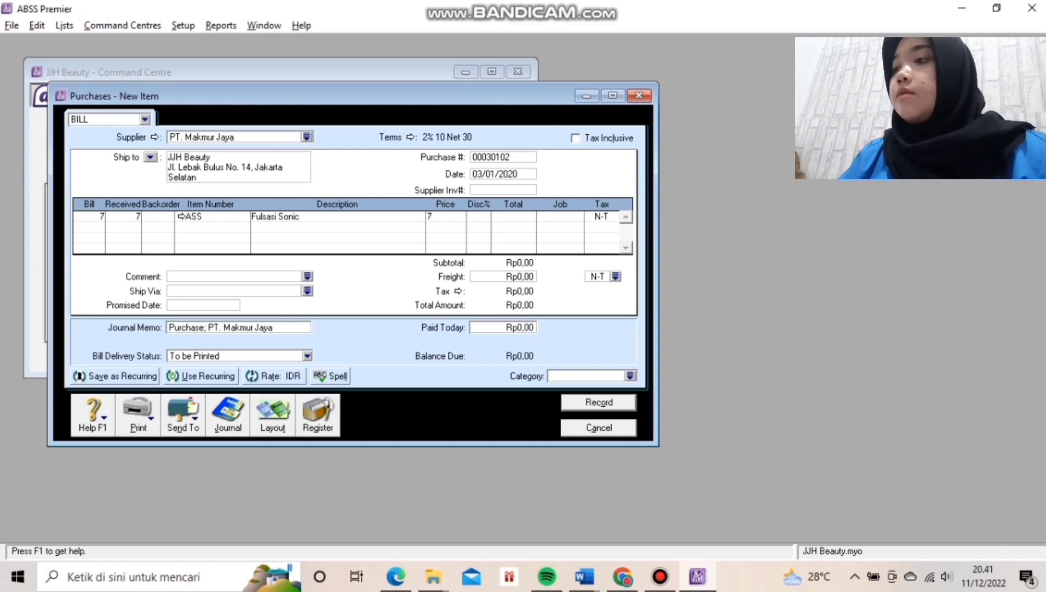
pyautogui.write('75')
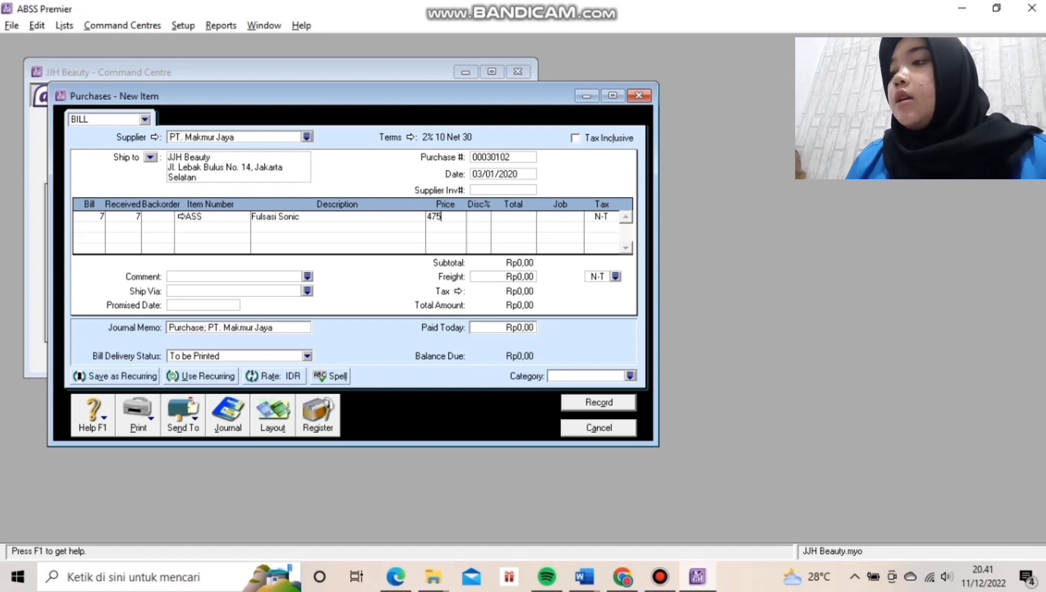
pyautogui.write('000')
pyautogui.press('Tab')
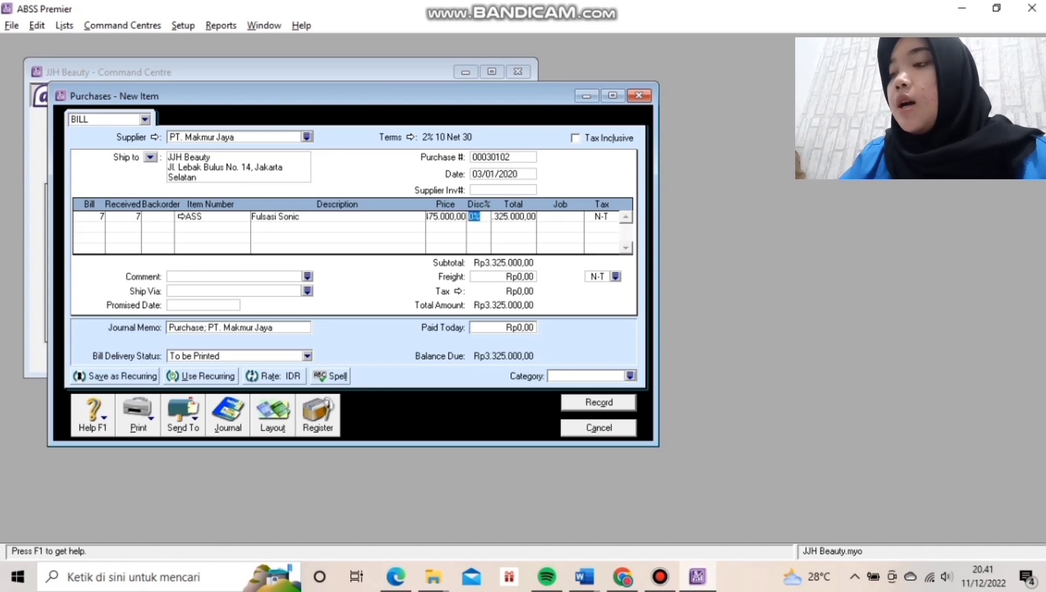
# Apply the PPN tax code, review the journal recap, and record the bill.
pyautogui.click(603, 217)
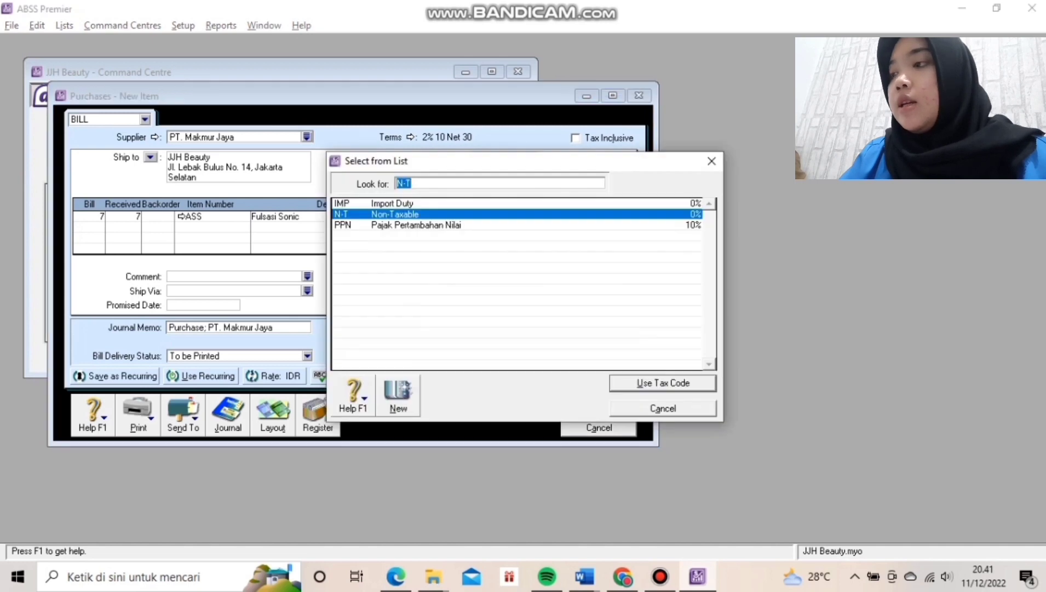
pyautogui.click(416, 225)
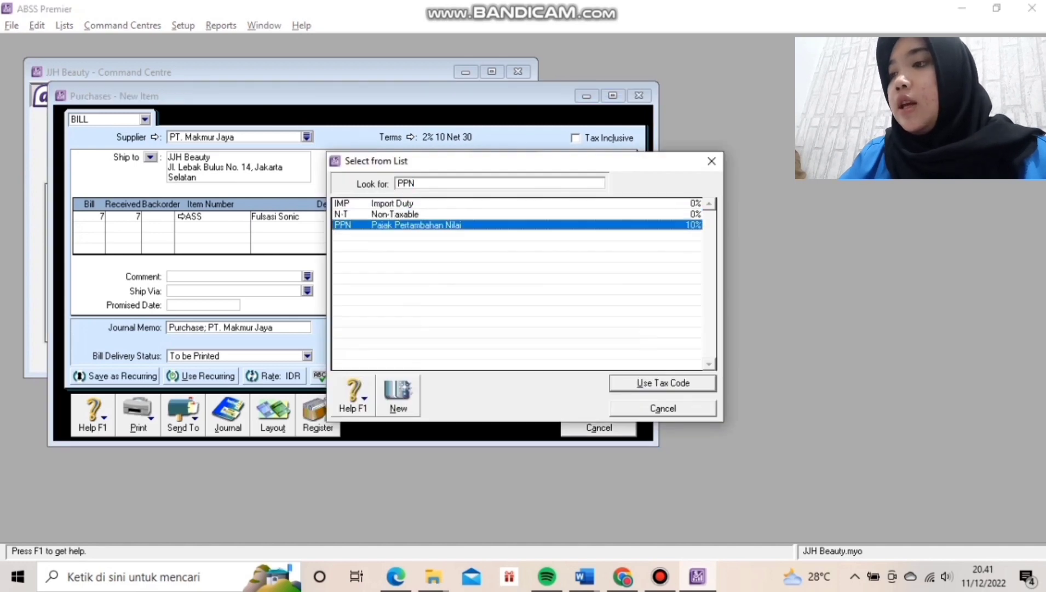
pyautogui.press('Return')
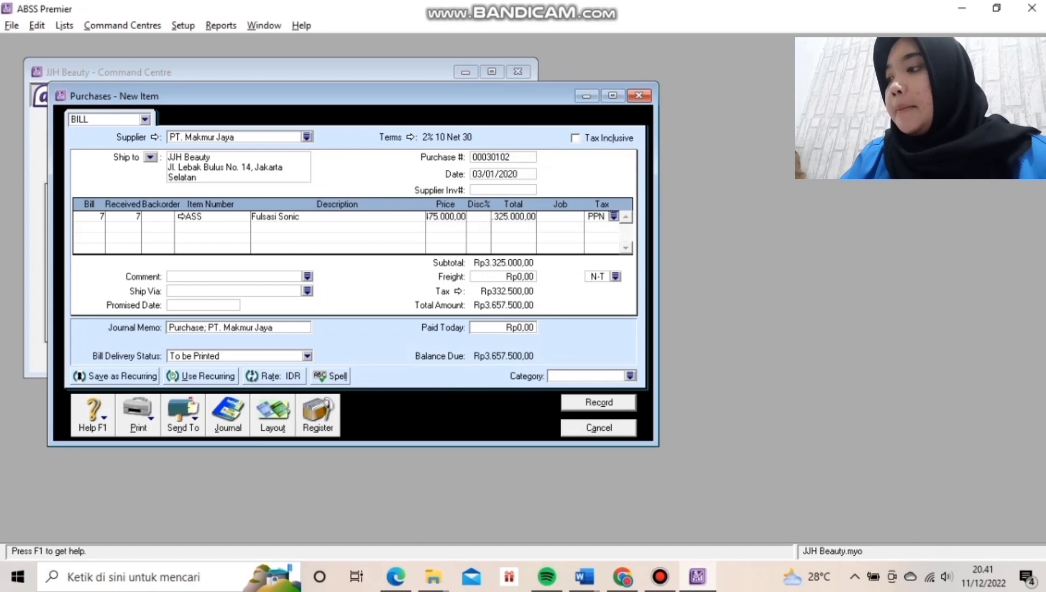
pyautogui.hotkey('ctrl', 'r')
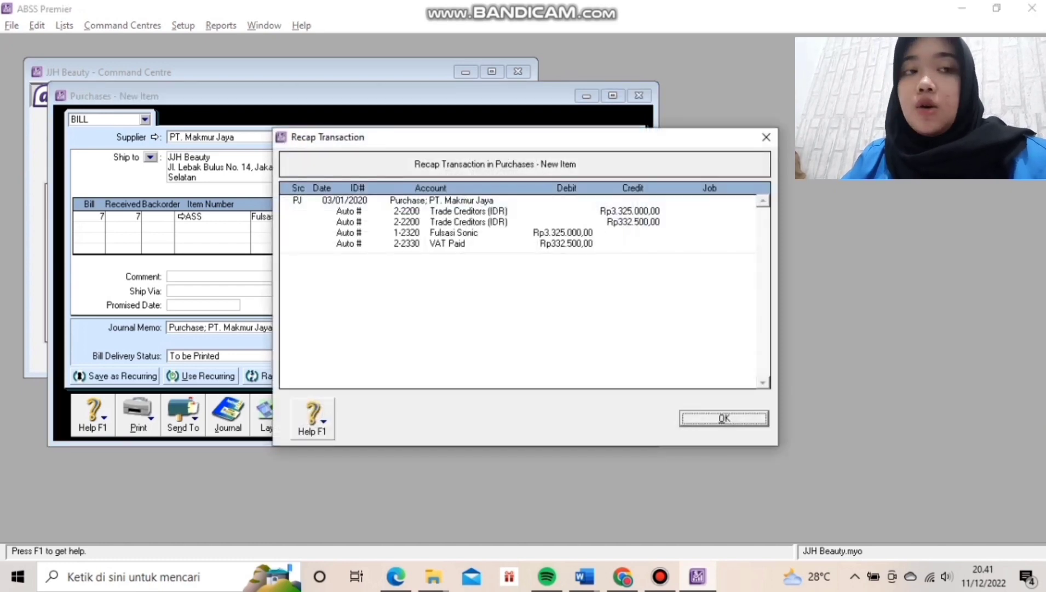
pyautogui.press('Return')
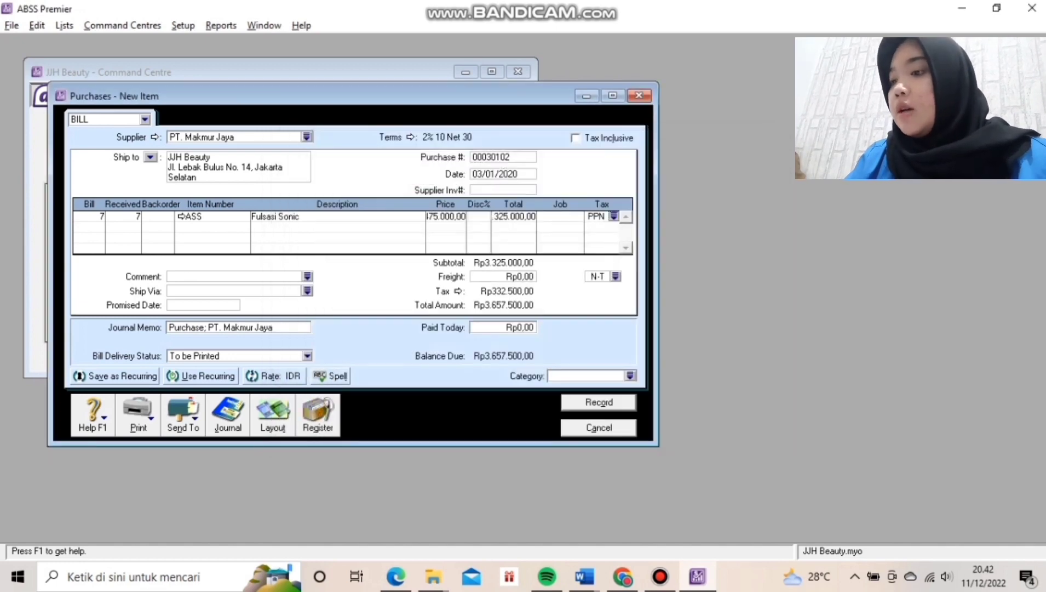
pyautogui.hotkey('alt', 'o')
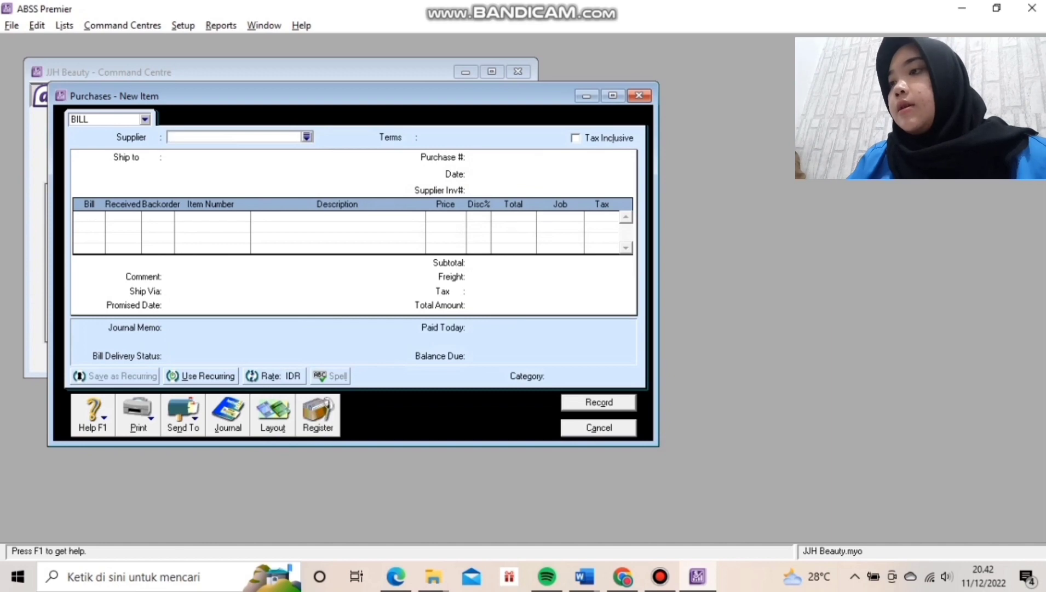
pyautogui.press('Escape')
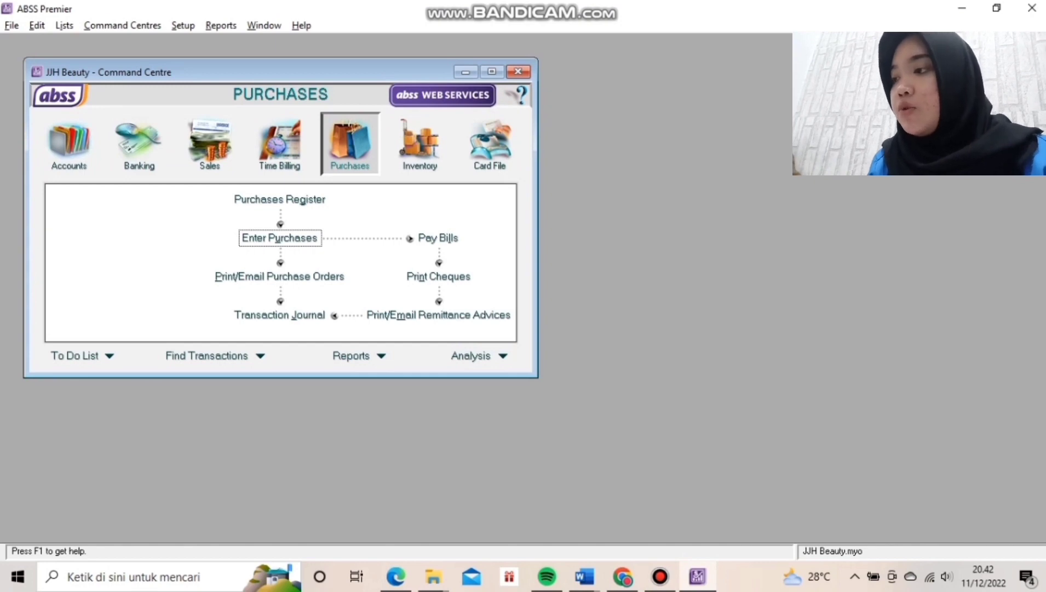
# Start a new purchase for CV. Ivan Gunawan using the Item layout.
pyautogui.press('Return')
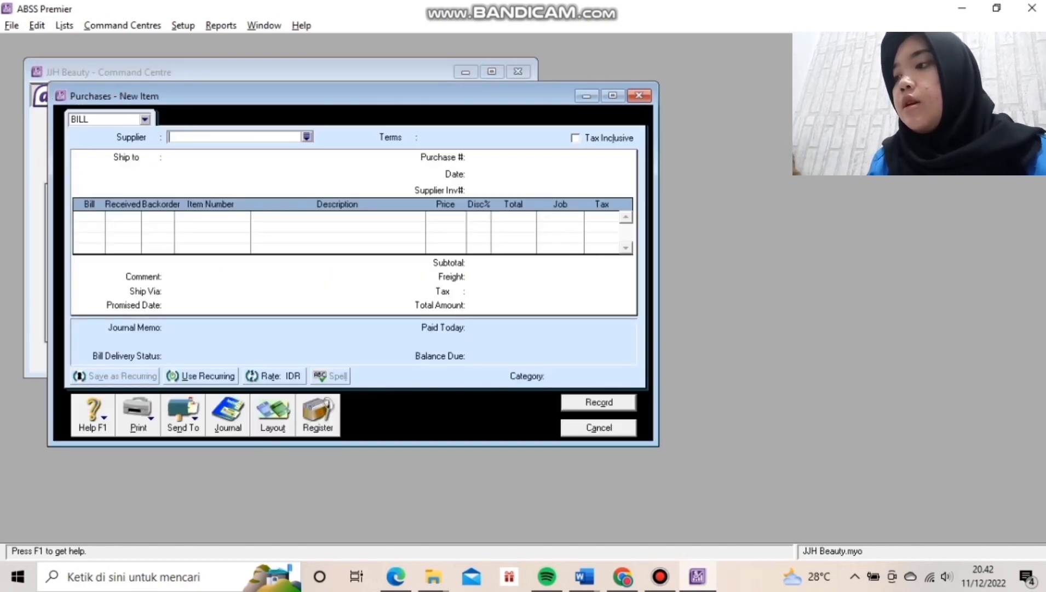
pyautogui.click(307, 137)
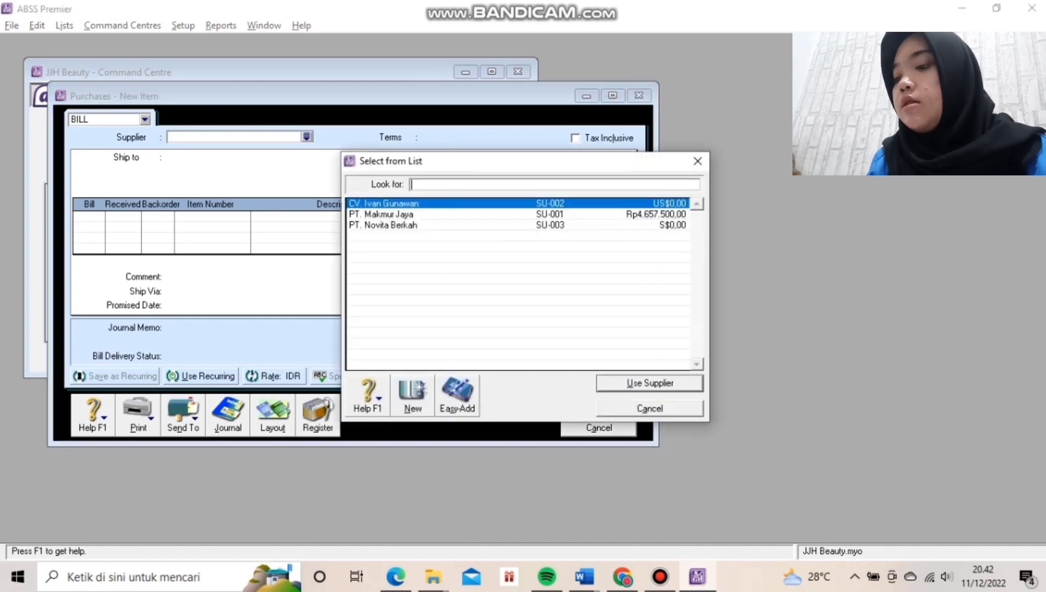
pyautogui.click(383, 203)
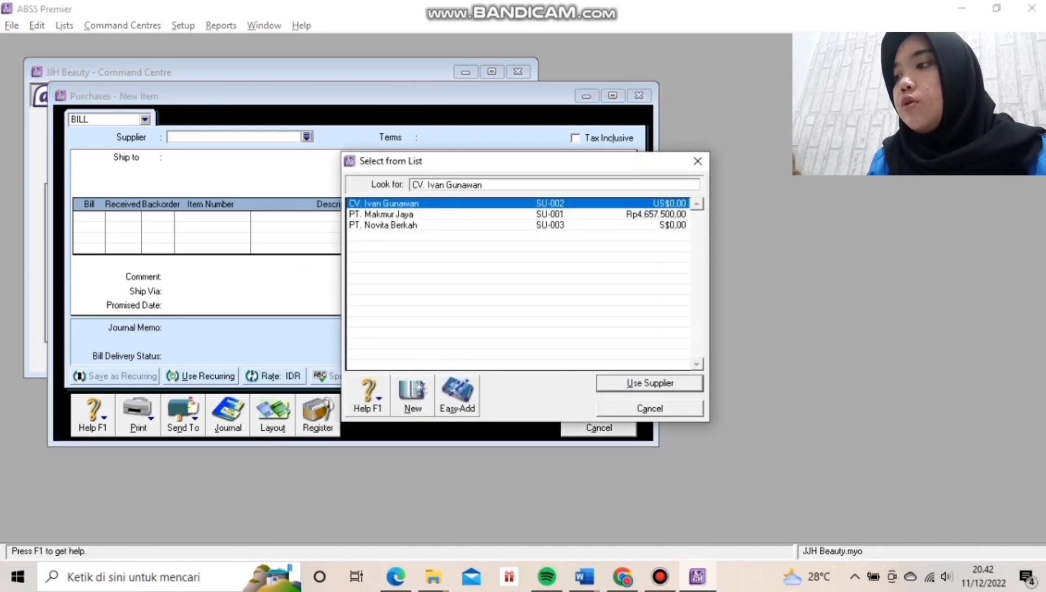
pyautogui.press('Return')
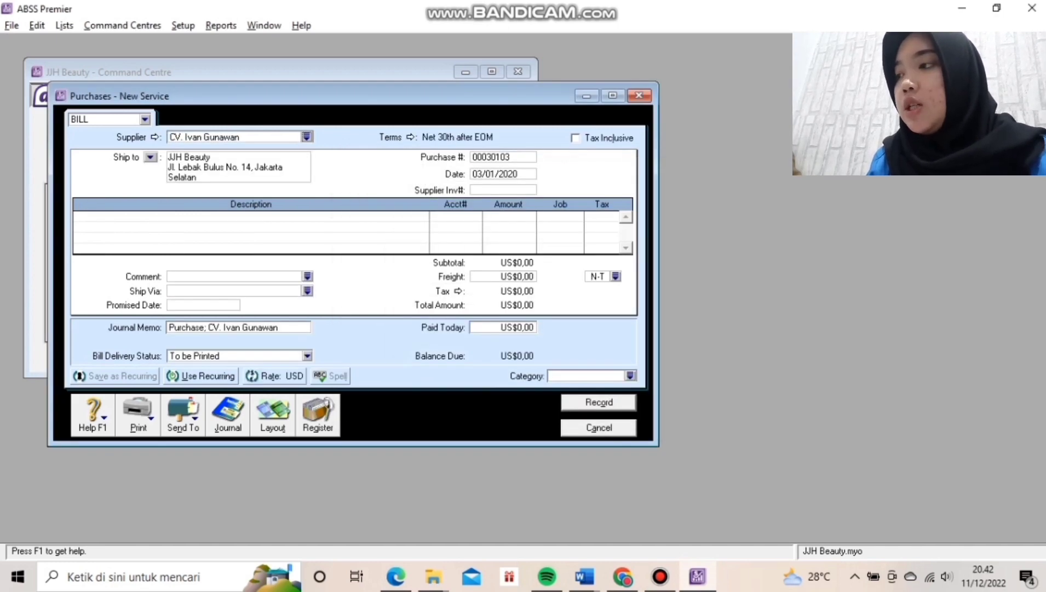
pyautogui.click(273, 416)
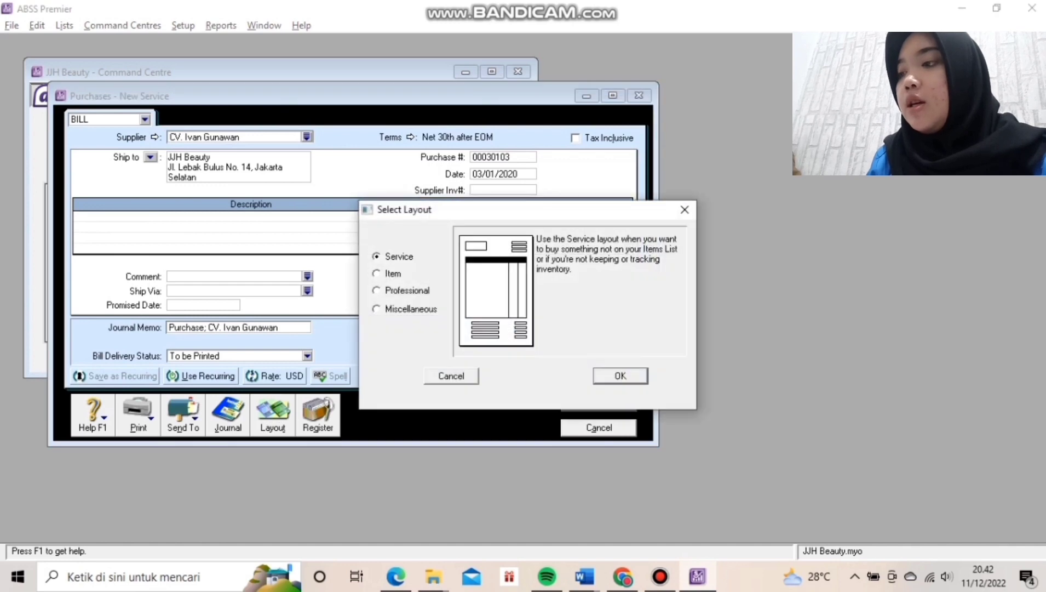
pyautogui.click(377, 273)
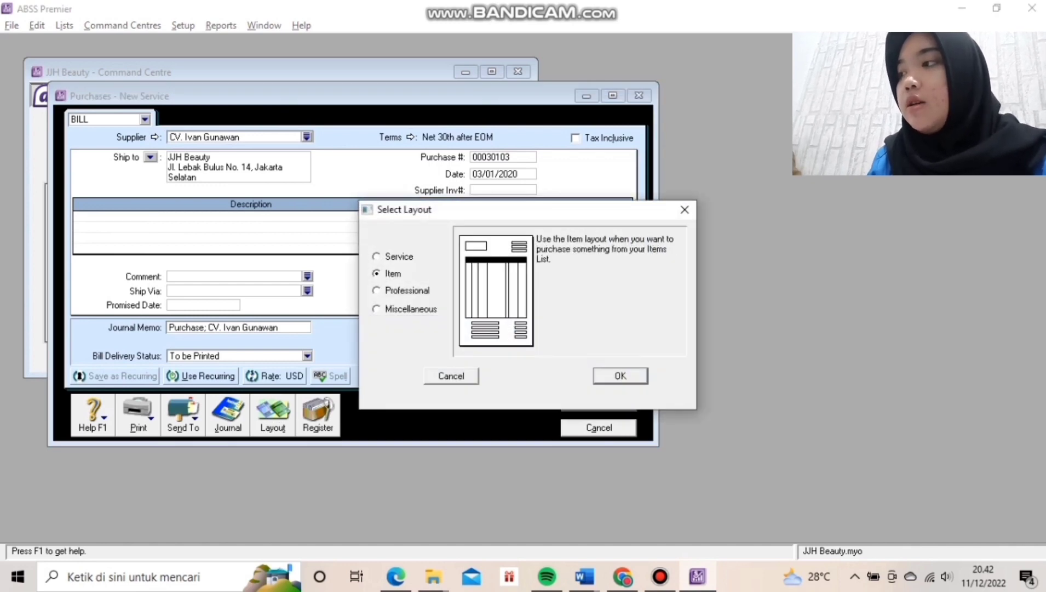
pyautogui.press('Return')
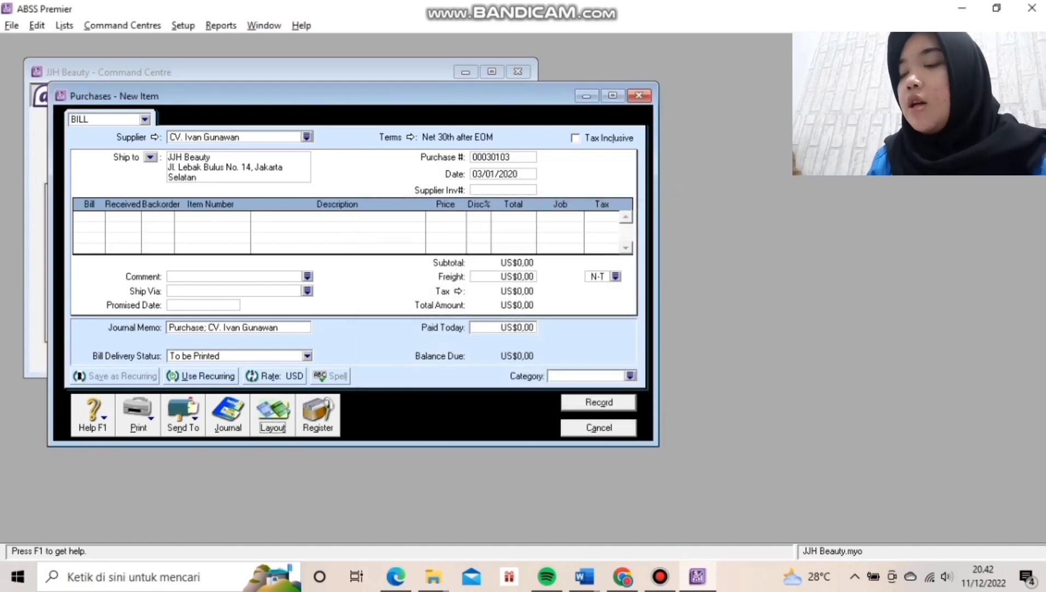
# Set the bill's payment terms to C.O.D.
pyautogui.click(409, 137)
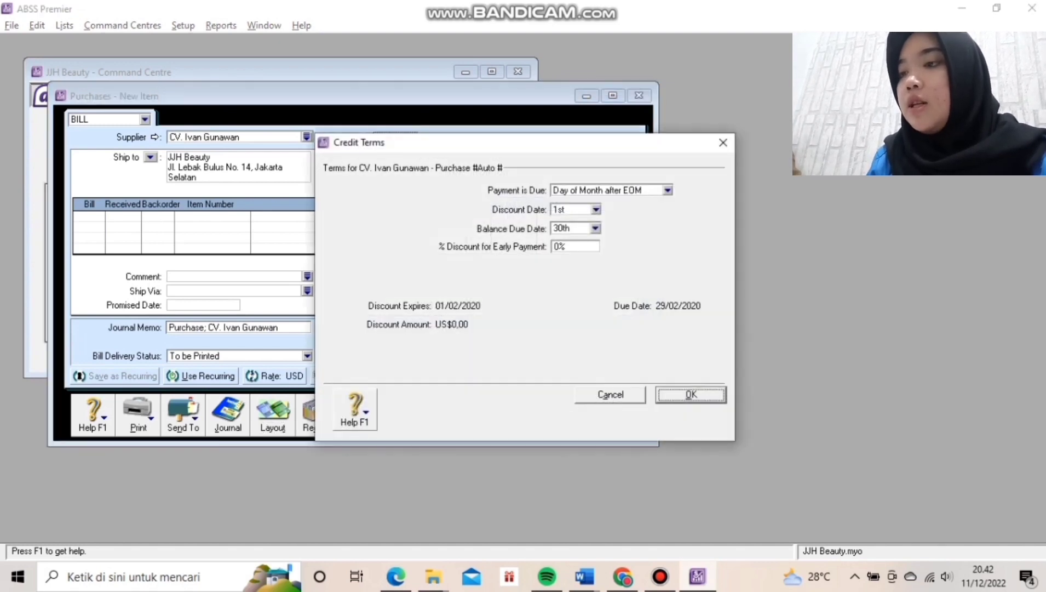
pyautogui.click(667, 190)
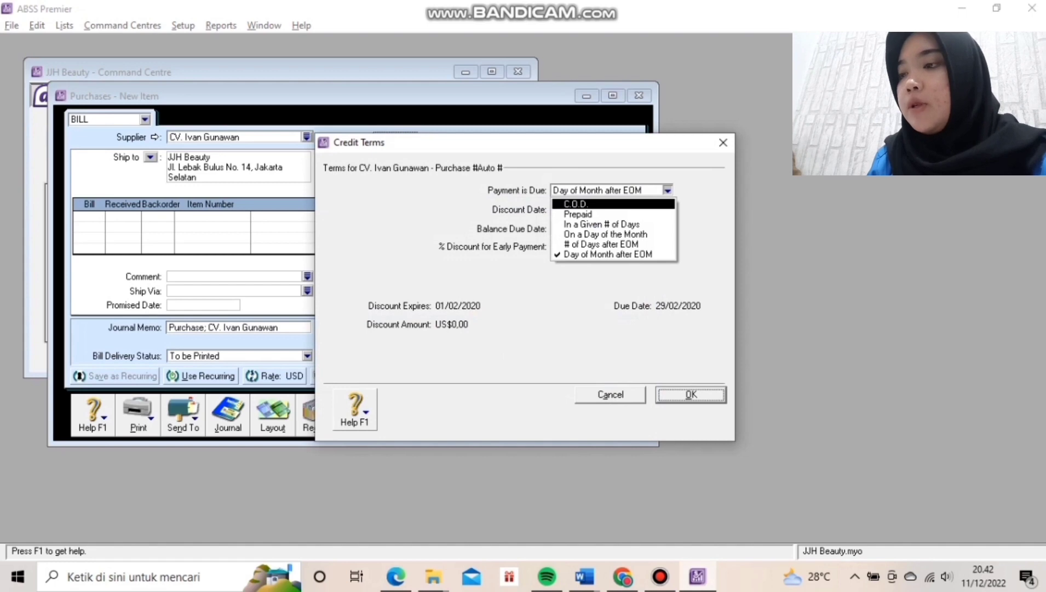
pyautogui.press('Return')
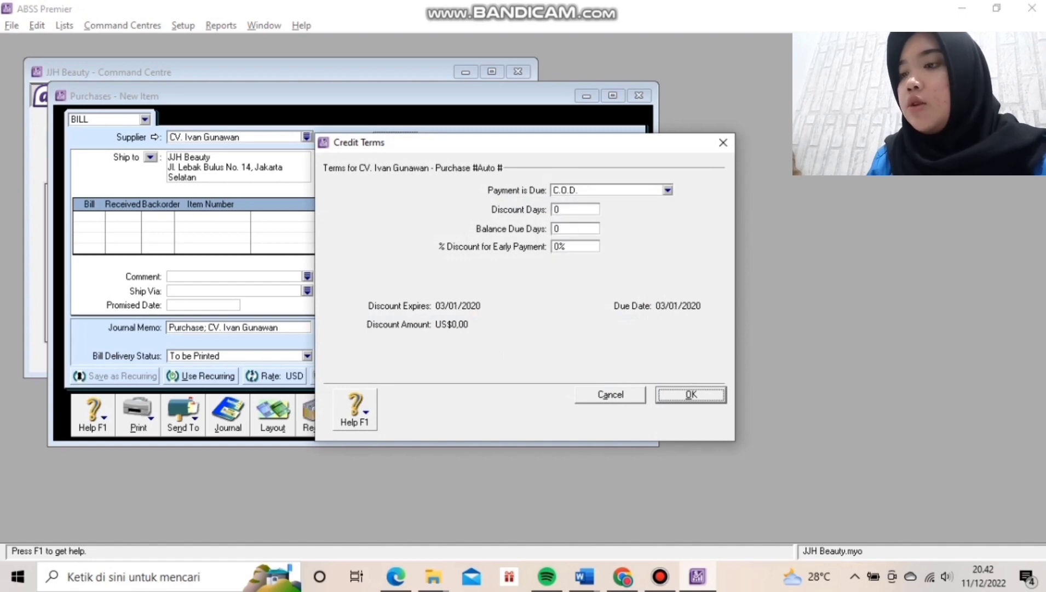
pyautogui.press('Return')
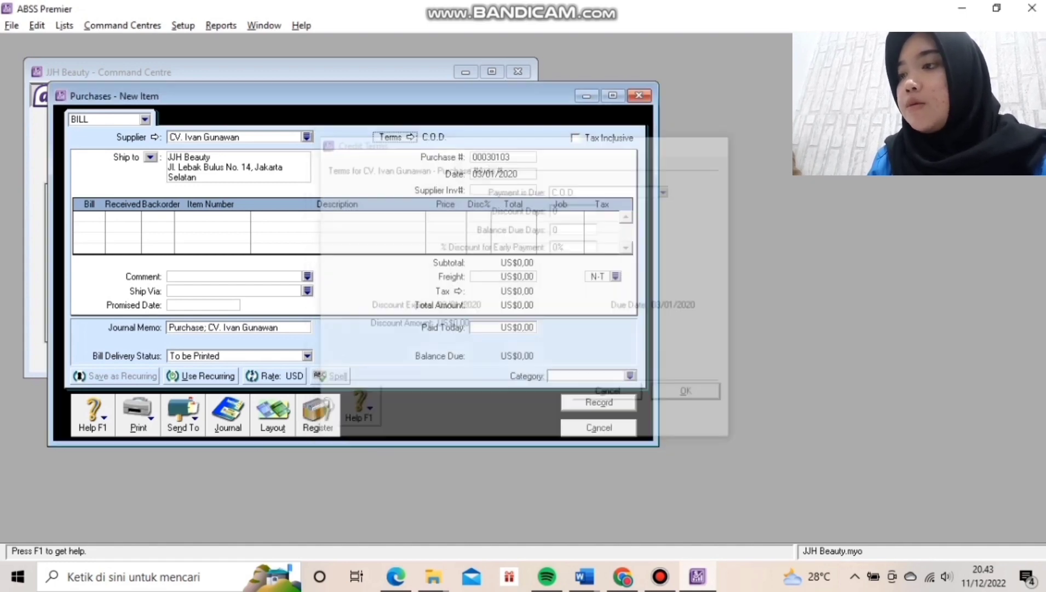
# Set purchase number FB050101 and bill date 05/01/2020.
pyautogui.press('Tab')
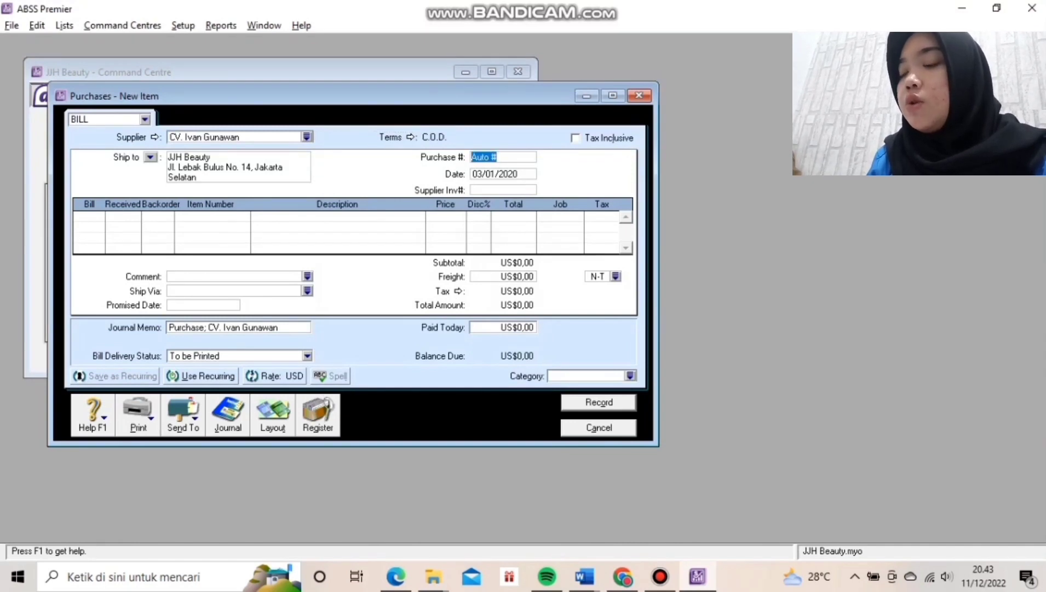
pyautogui.write('FB')
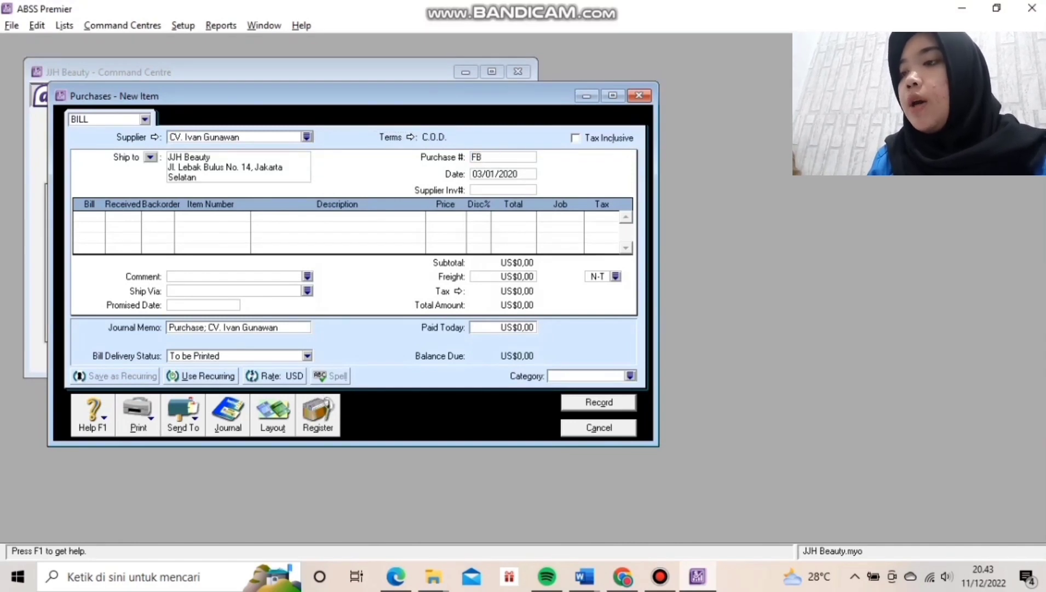
pyautogui.write('05')
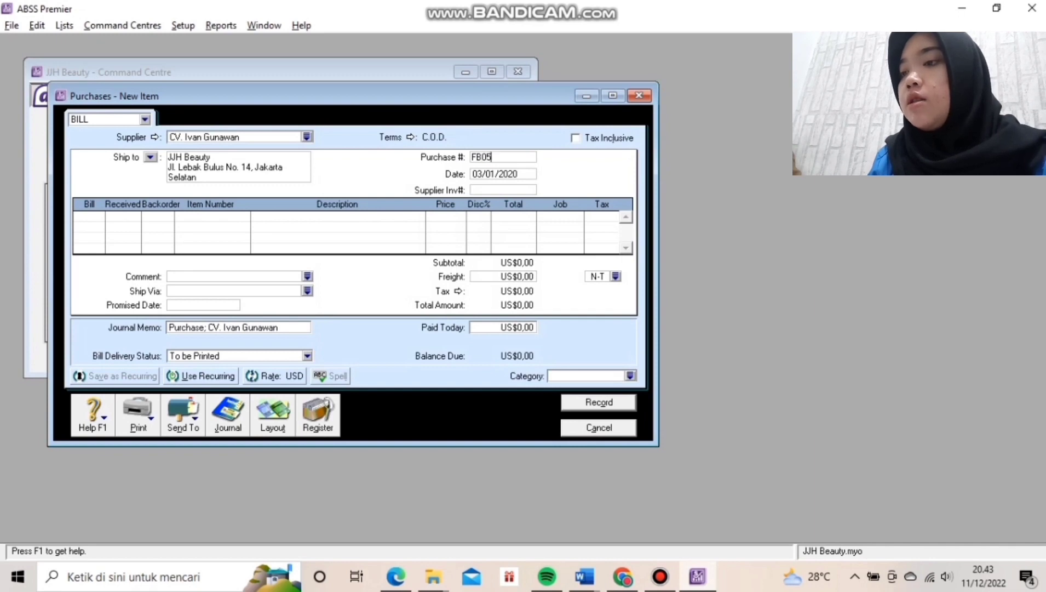
pyautogui.write('050')
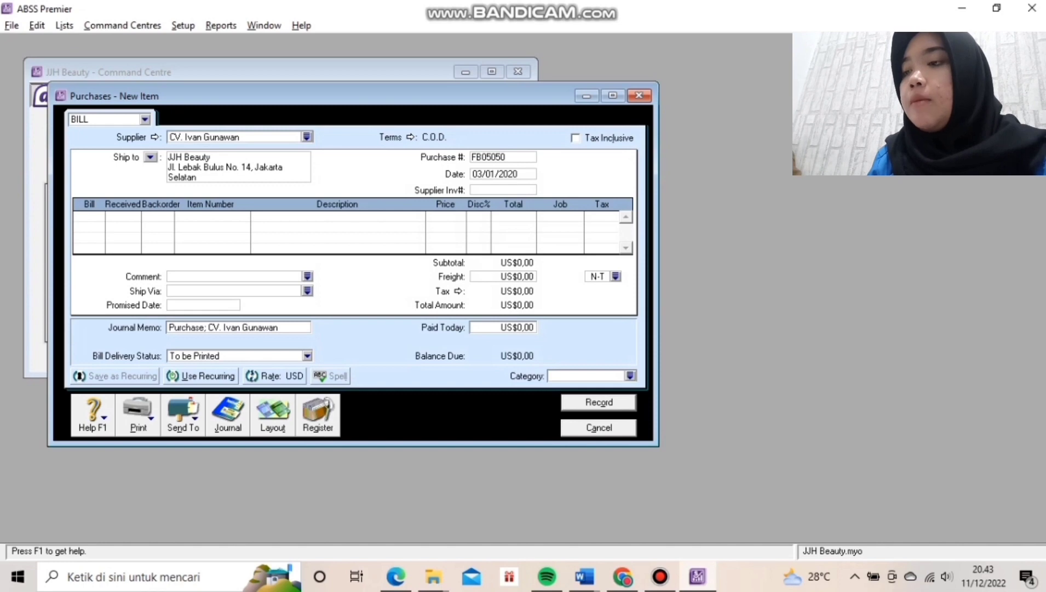
pyautogui.press('BackSpace')
pyautogui.press('BackSpace')
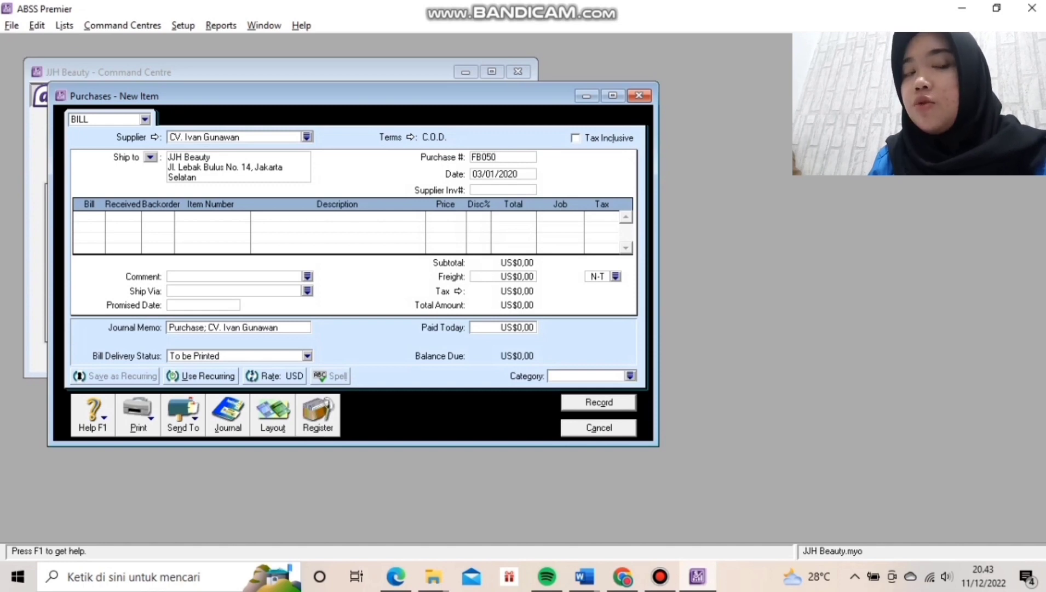
pyautogui.write('101')
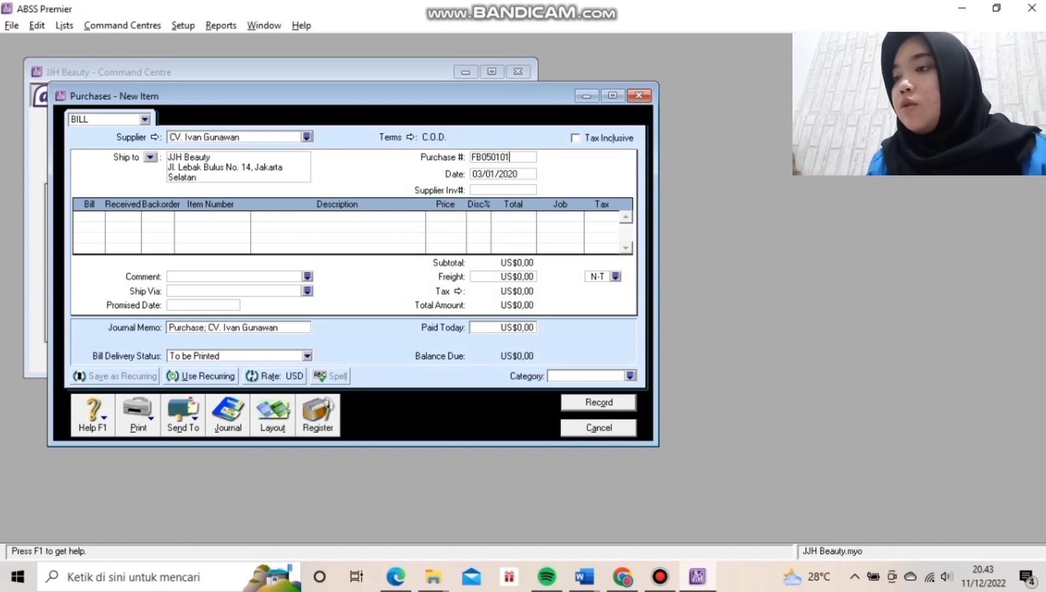
pyautogui.press('Tab')
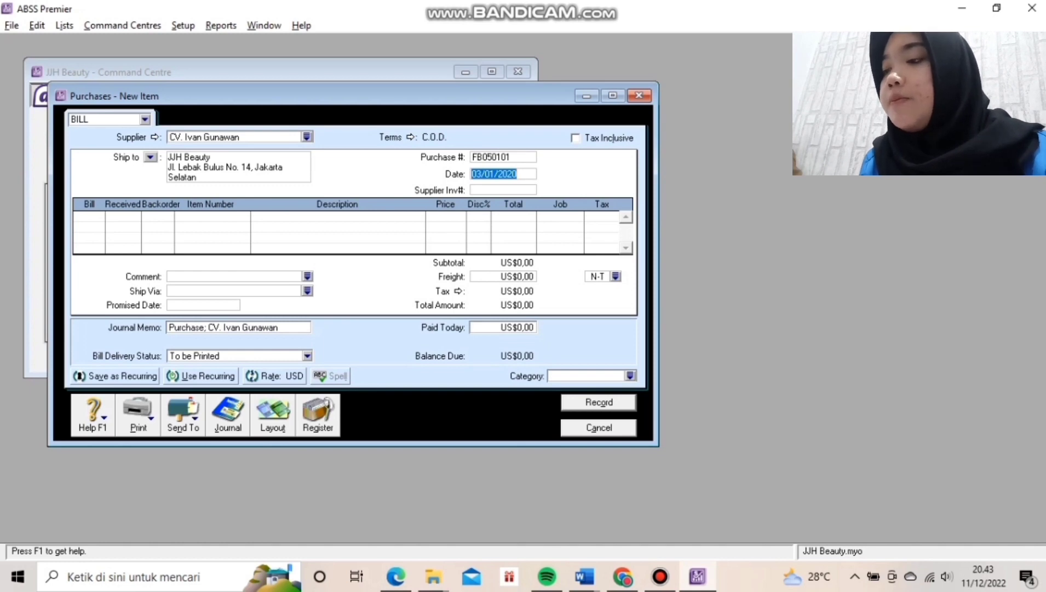
pyautogui.write('05/')
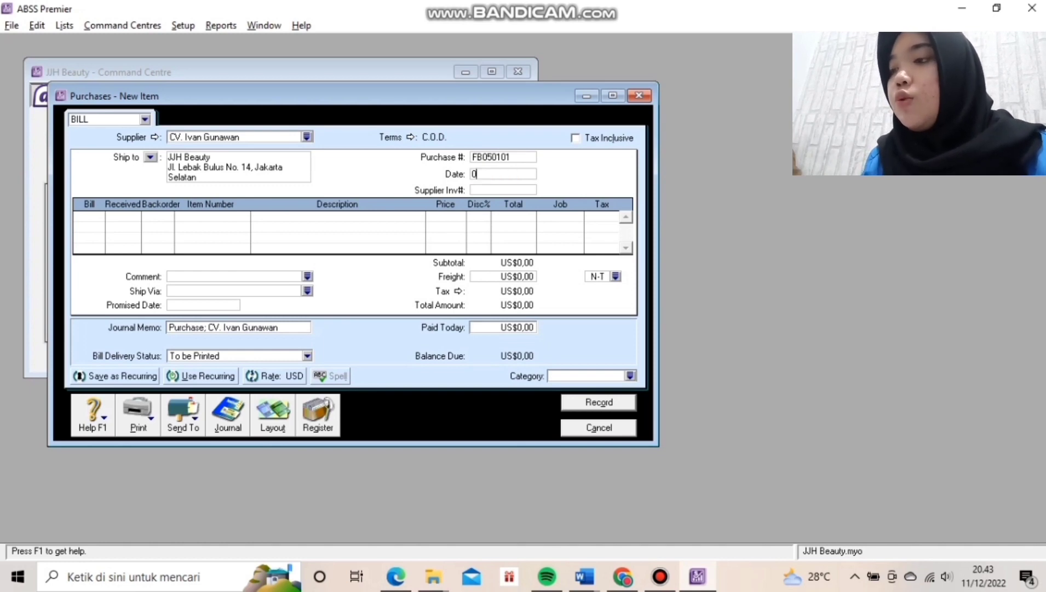
pyautogui.write('01')
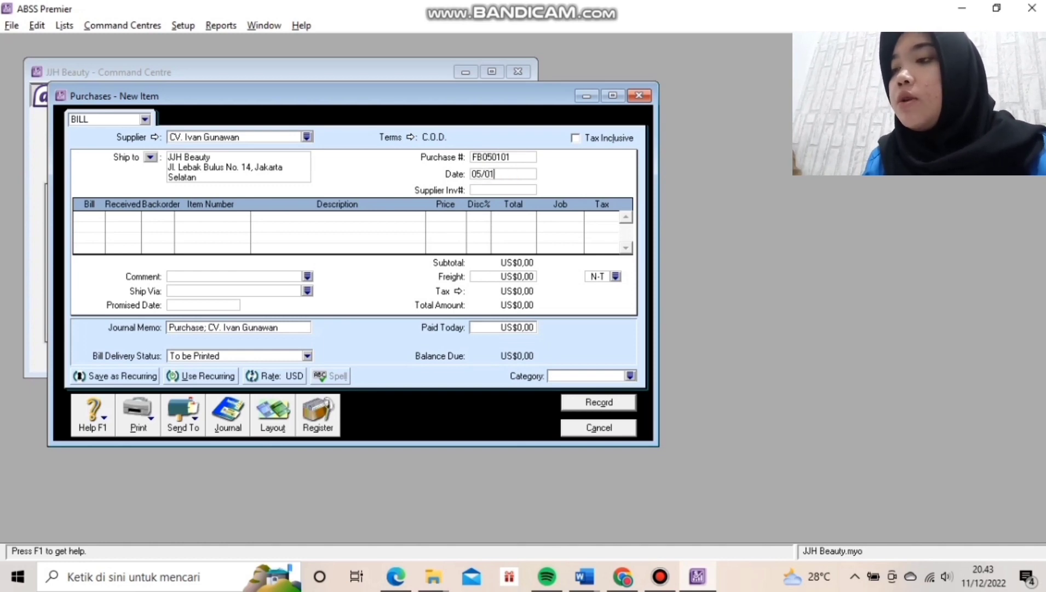
pyautogui.write('/2020')
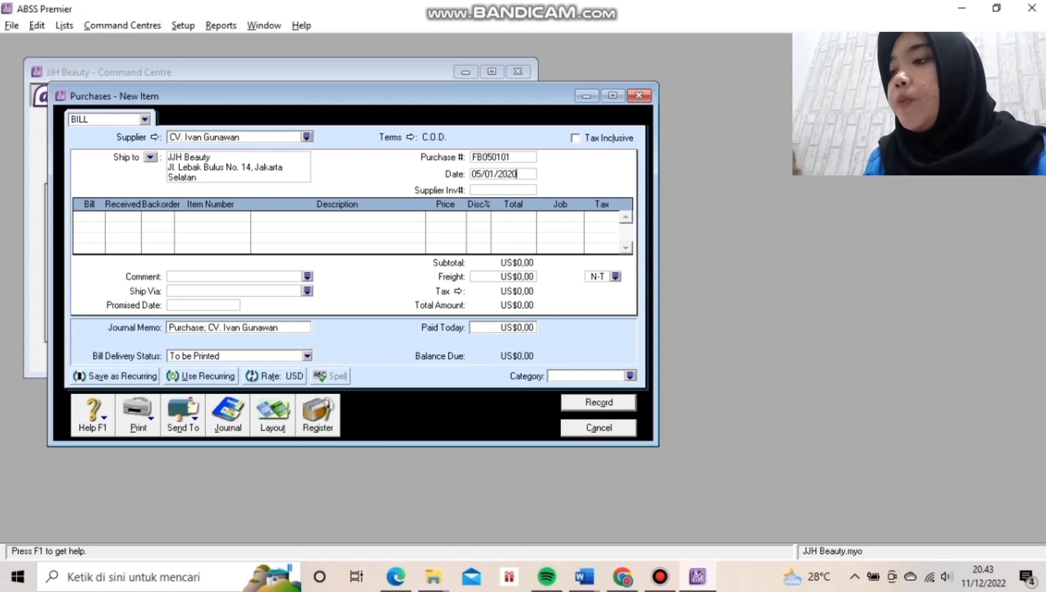
pyautogui.press('Tab')
pyautogui.press('Tab')
# Enter -1 Face Streamer (AFS) under the Local category and record the return bill.
pyautogui.write('-1')
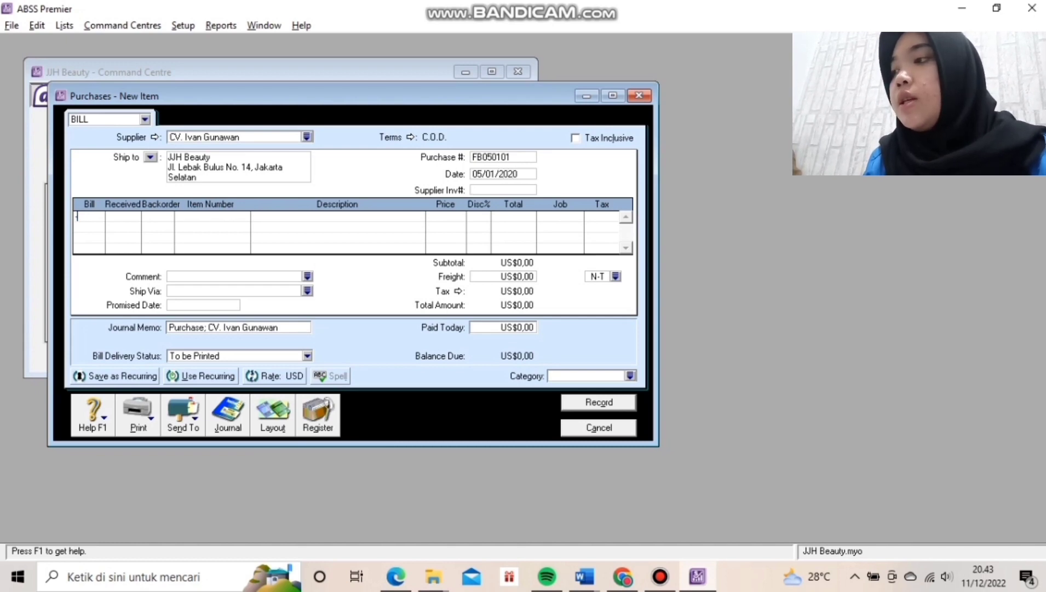
pyautogui.press('Tab')
pyautogui.press('Tab')
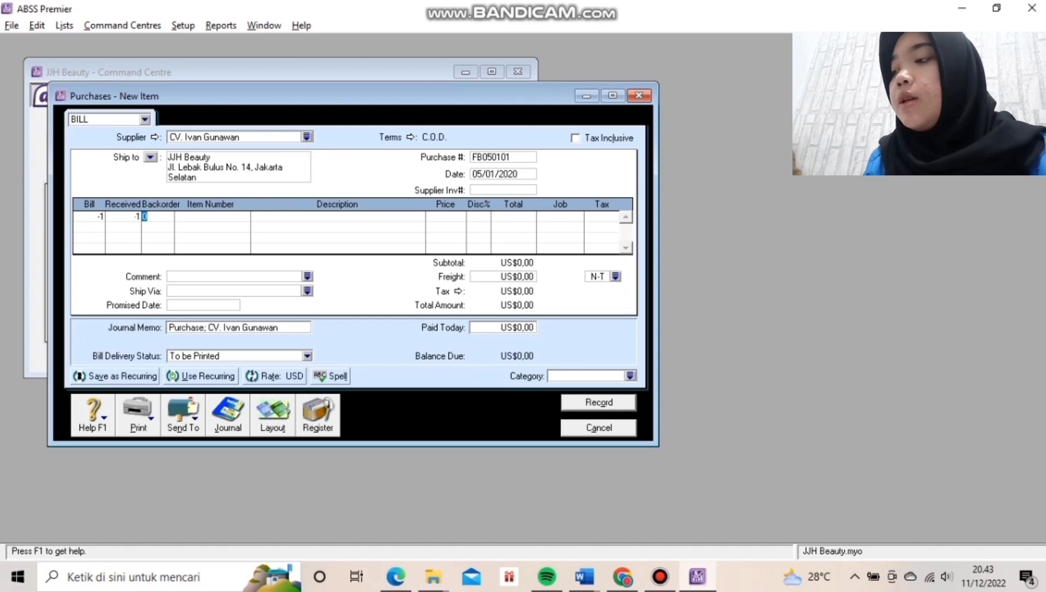
pyautogui.press('Tab')
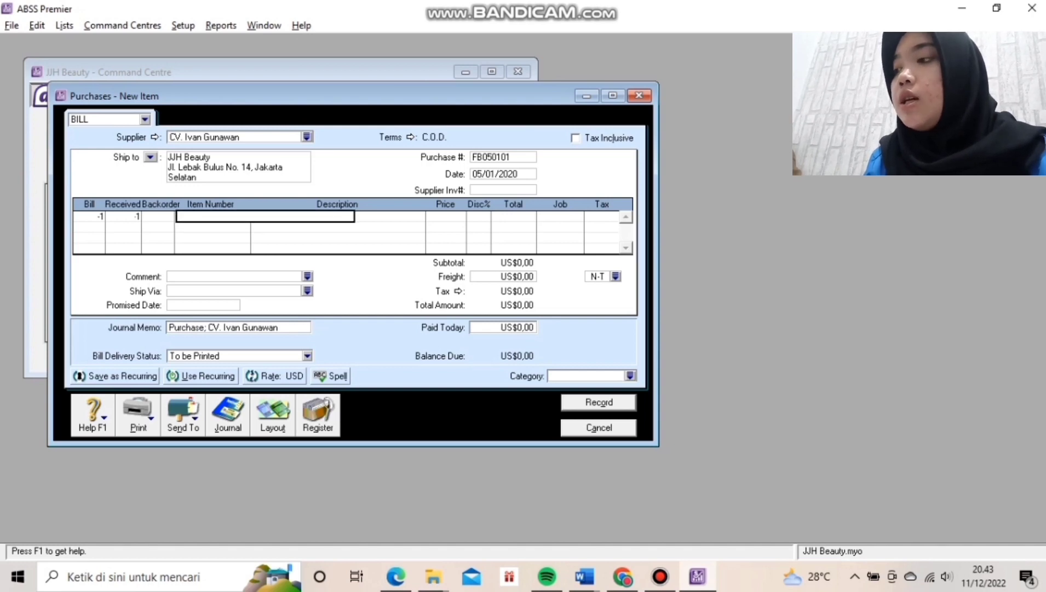
pyautogui.press('Tab')
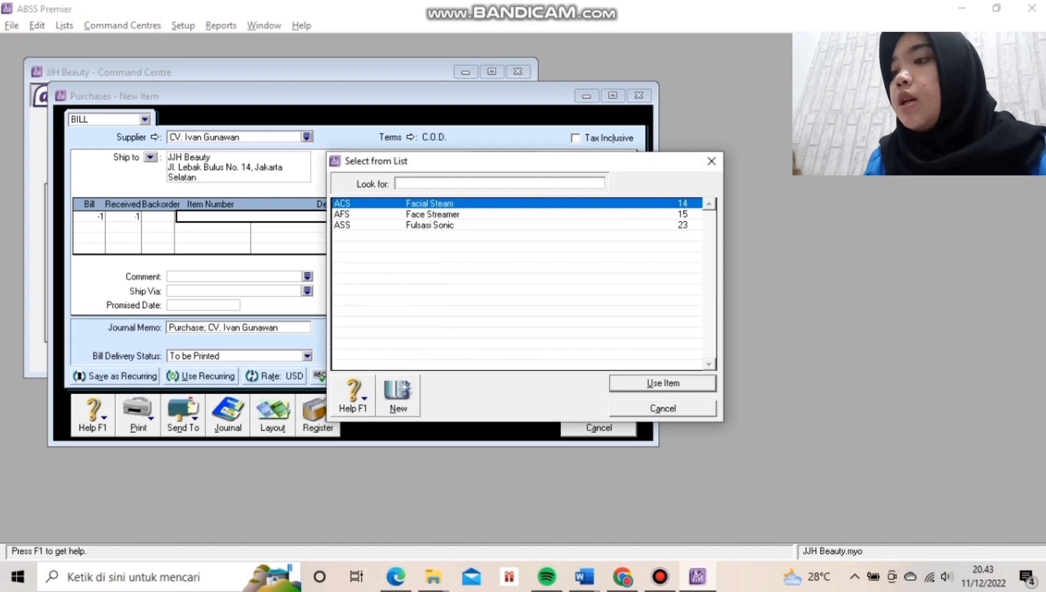
pyautogui.write('ASS')
pyautogui.press('Up')
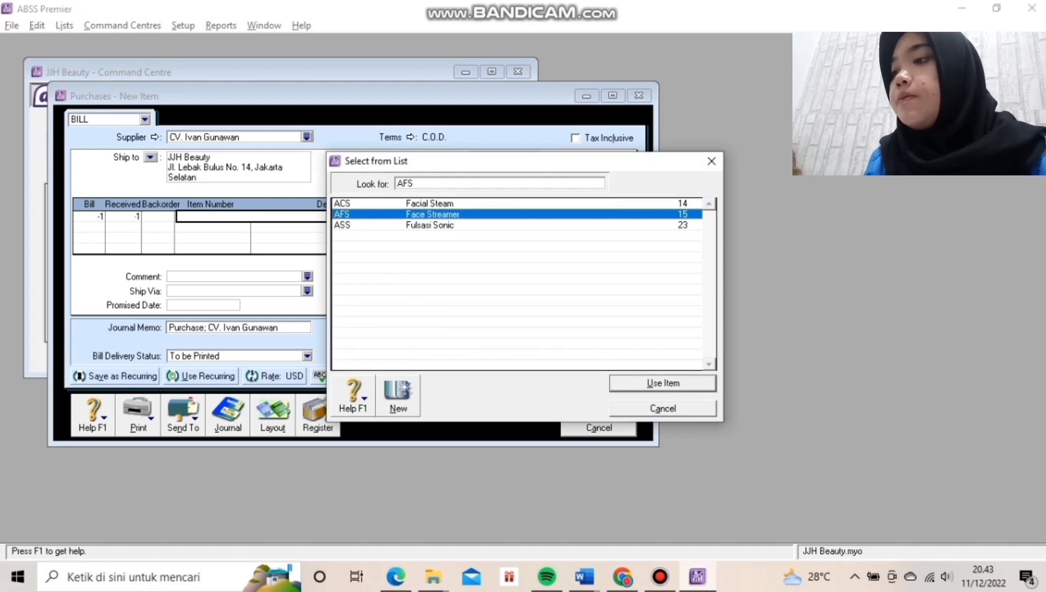
pyautogui.press('Return')
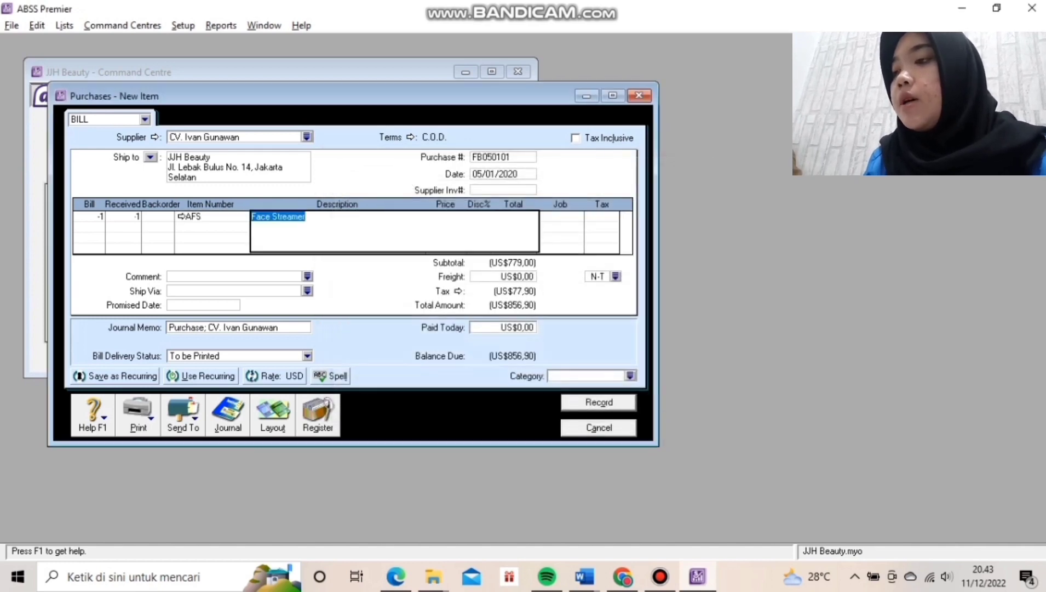
pyautogui.press('Tab')
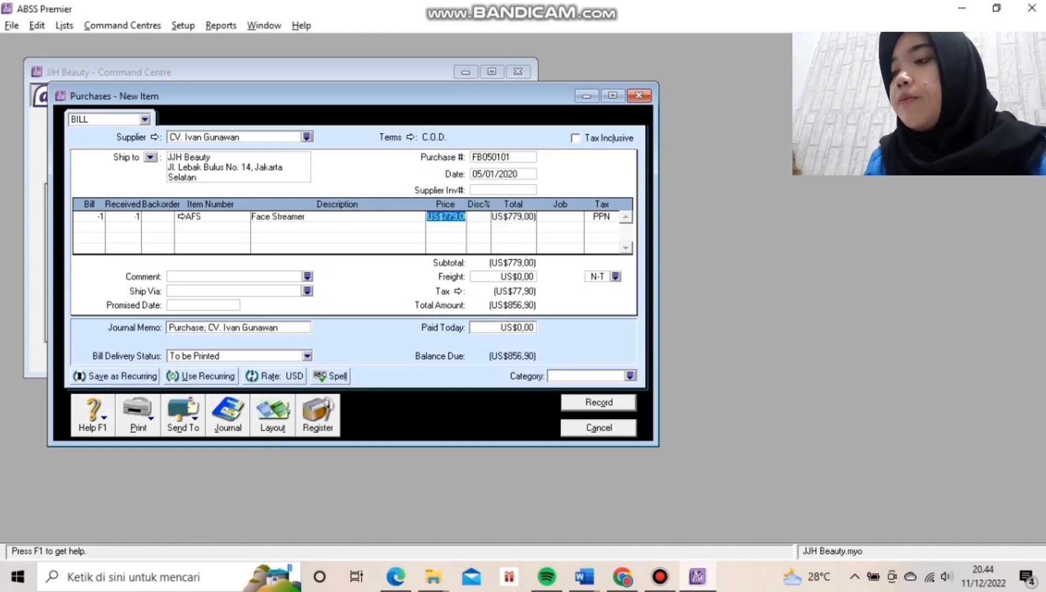
pyautogui.press('Tab')
pyautogui.press('Tab')
pyautogui.press('Tab')
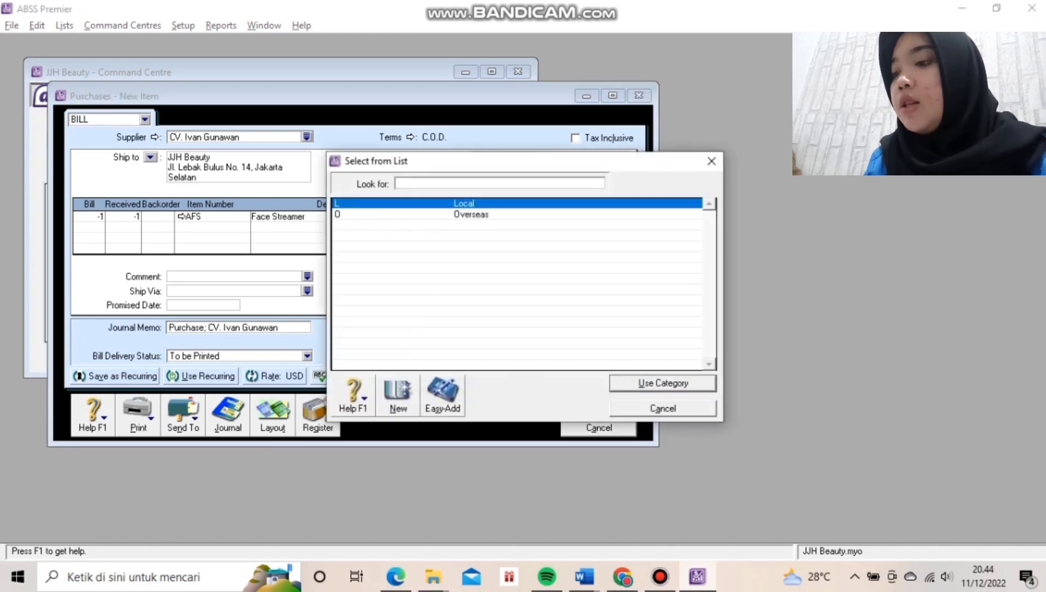
pyautogui.press('Return')
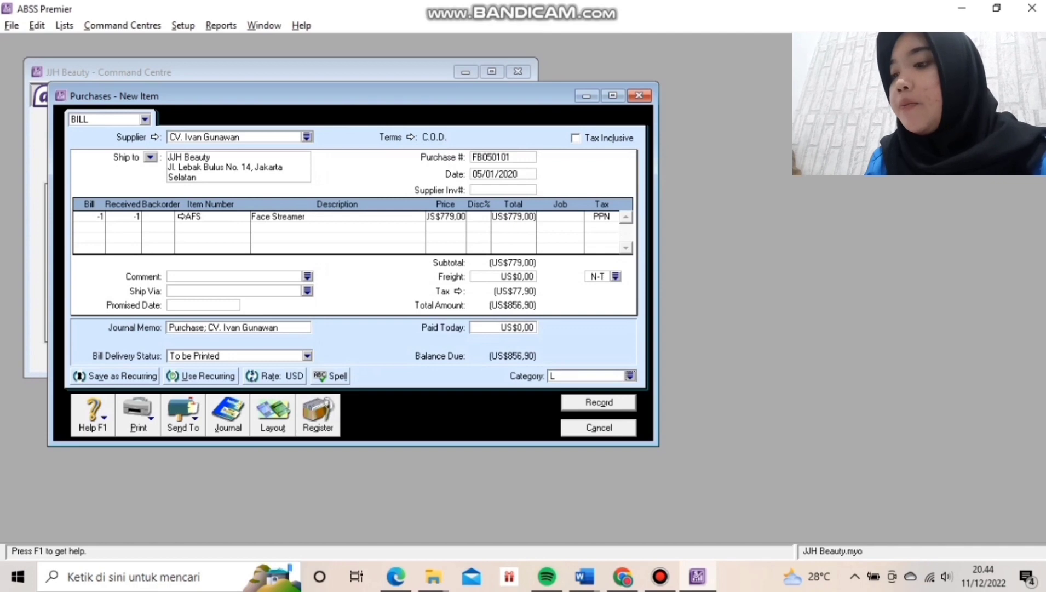
pyautogui.press('Return')
pyautogui.press('Escape')
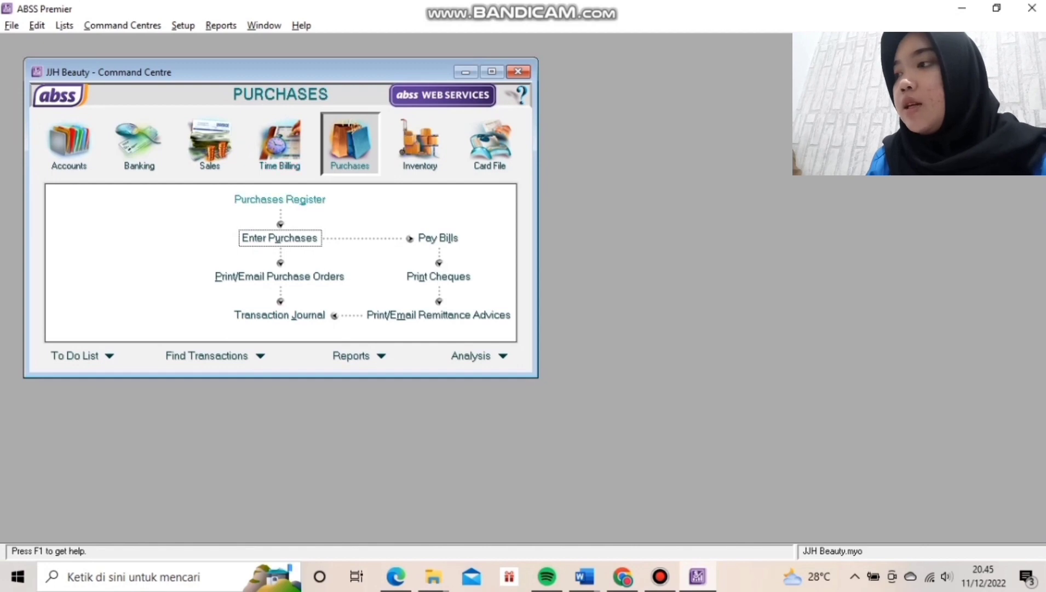
# Receive the FB050101 debit refund into 1-2150 Bank (USD) as BKM-0001 dated 5/1/2020.
pyautogui.click(280, 199)
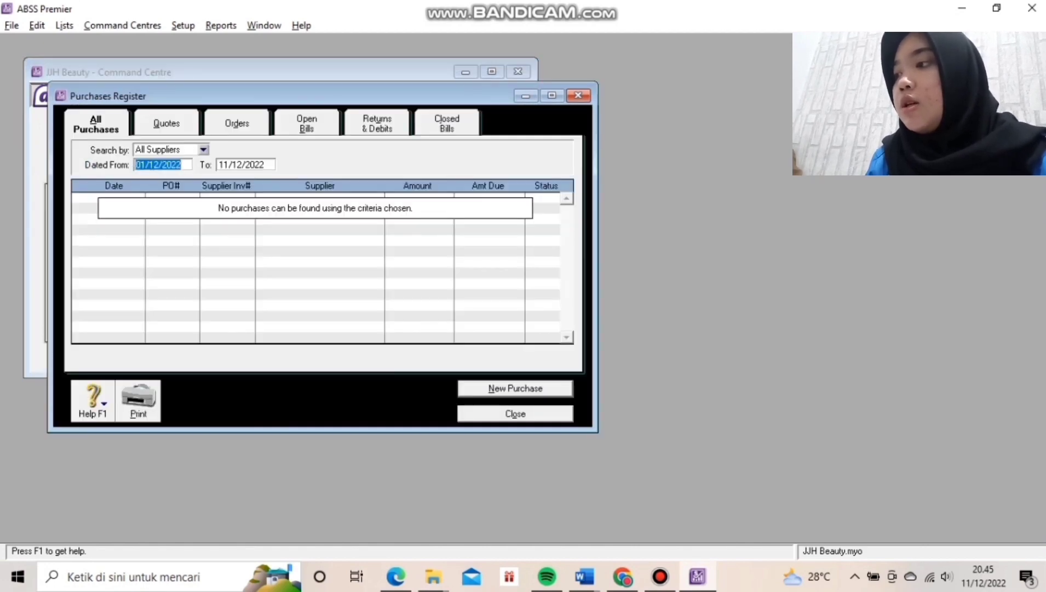
pyautogui.click(377, 124)
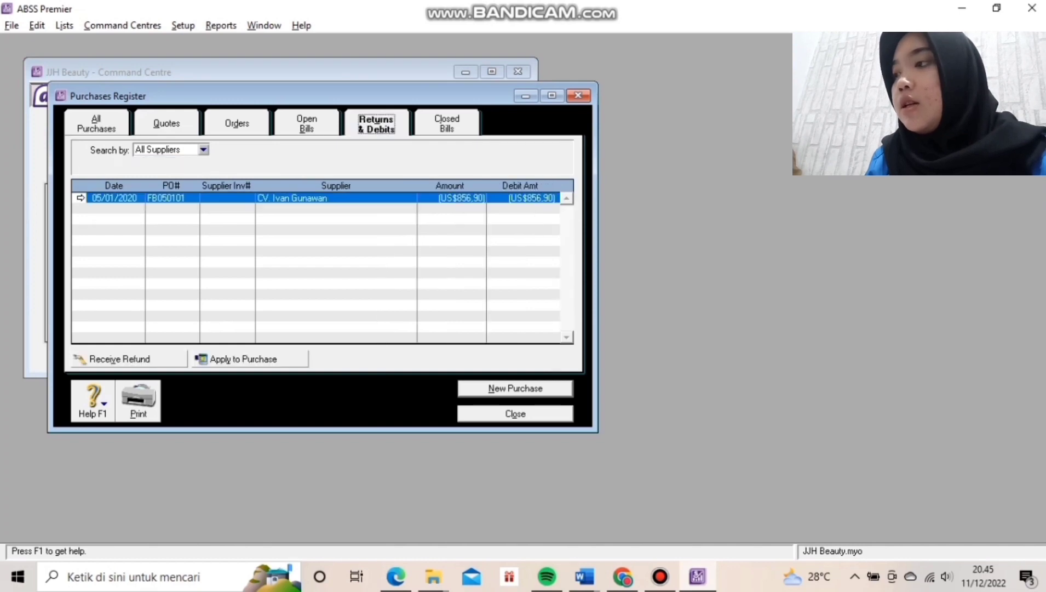
pyautogui.click(129, 359)
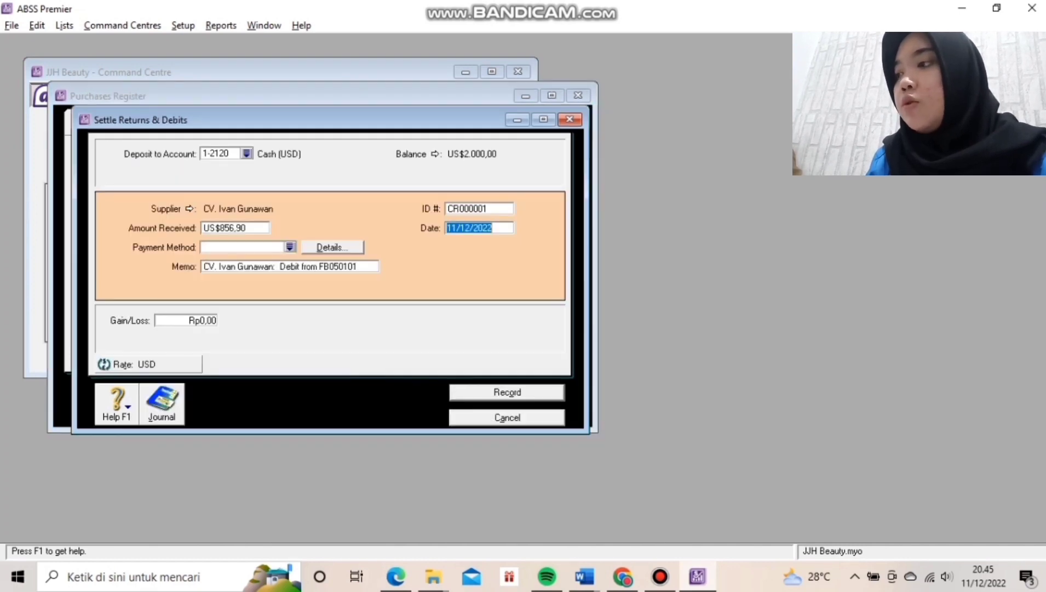
pyautogui.click(247, 154)
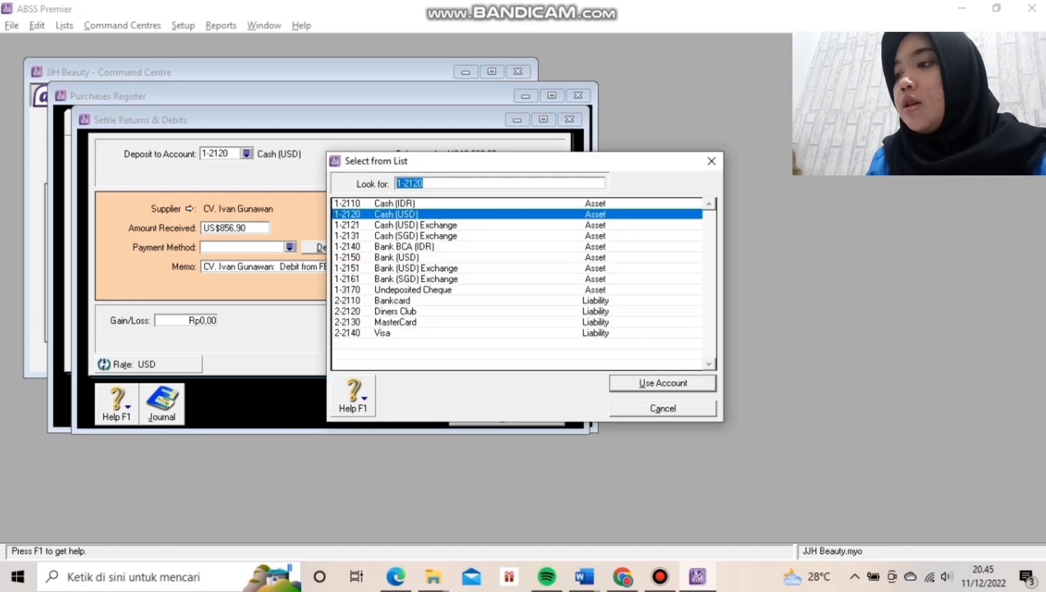
pyautogui.click(396, 258)
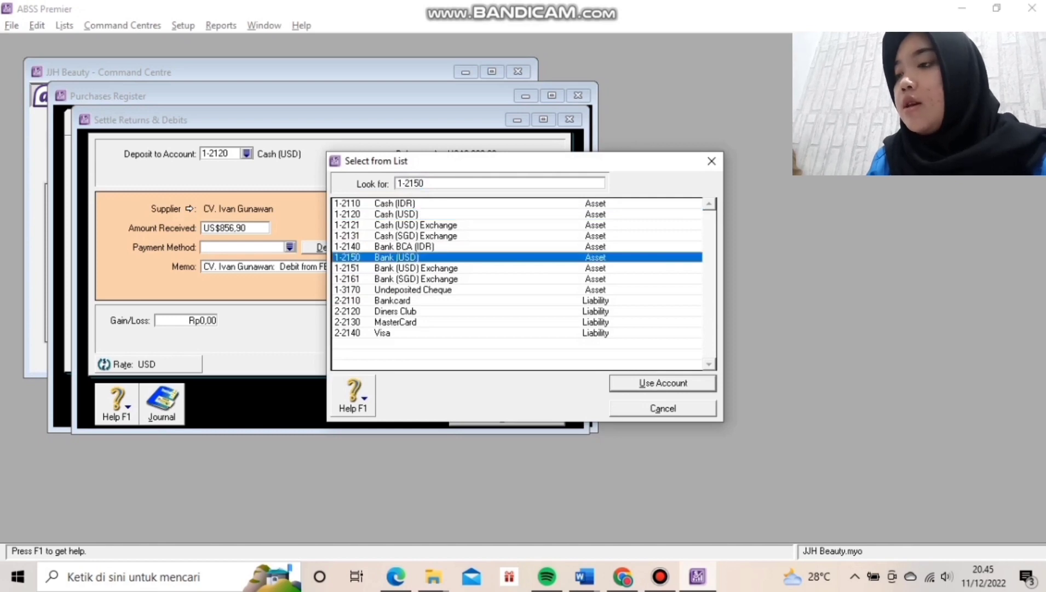
pyautogui.press('Return')
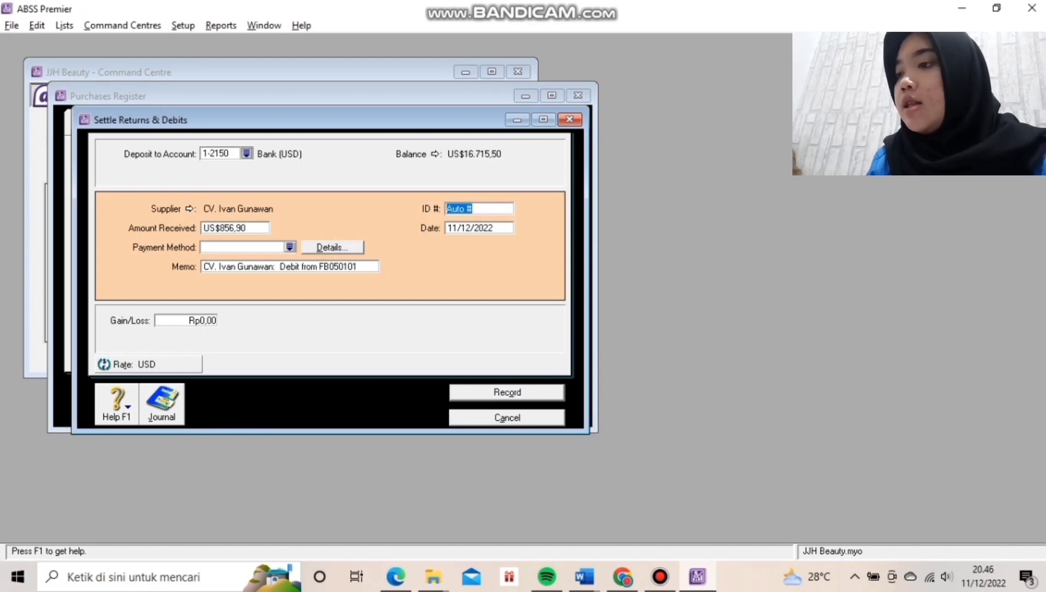
pyautogui.write('BKM-0001')
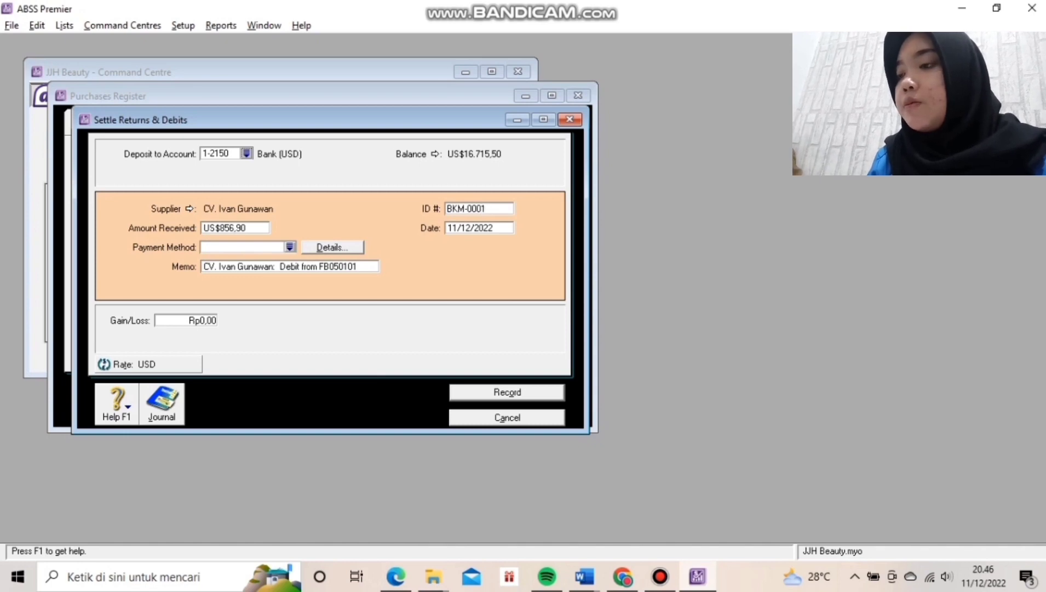
pyautogui.press('Tab')
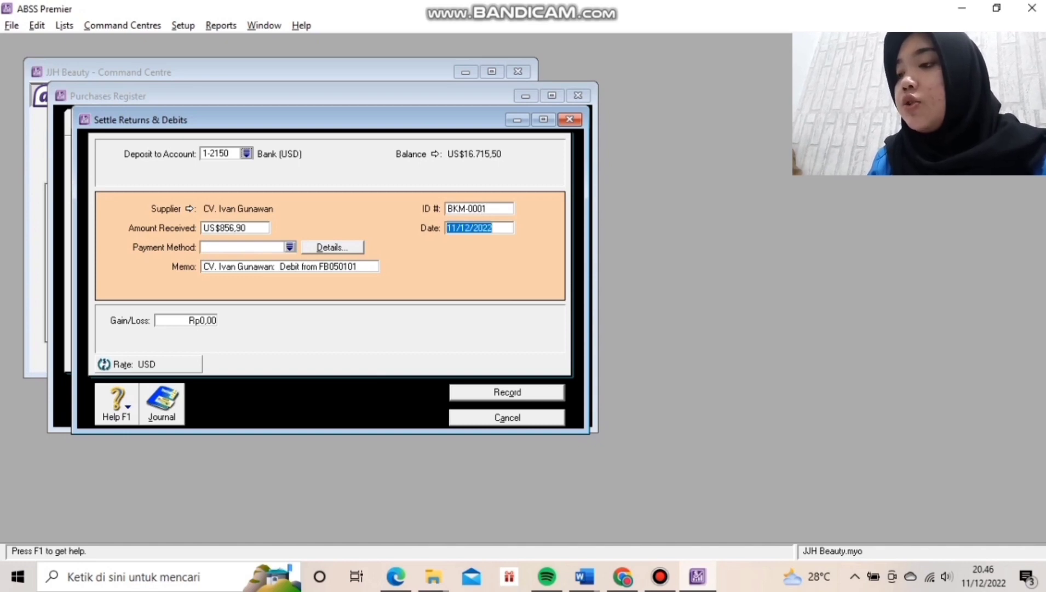
pyautogui.write('5')
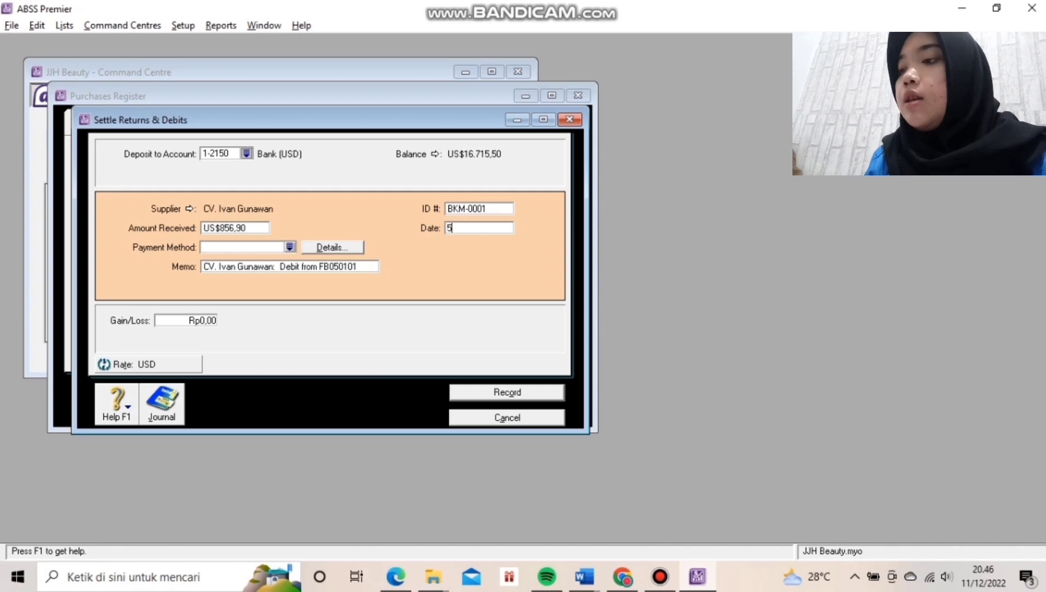
pyautogui.write('/1/2020')
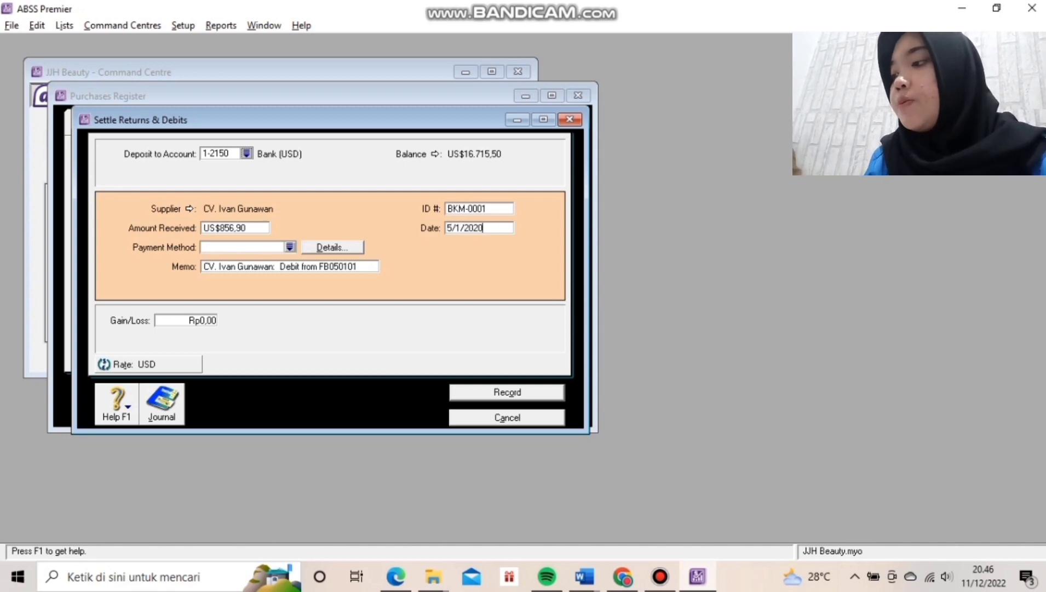
pyautogui.press('Return')
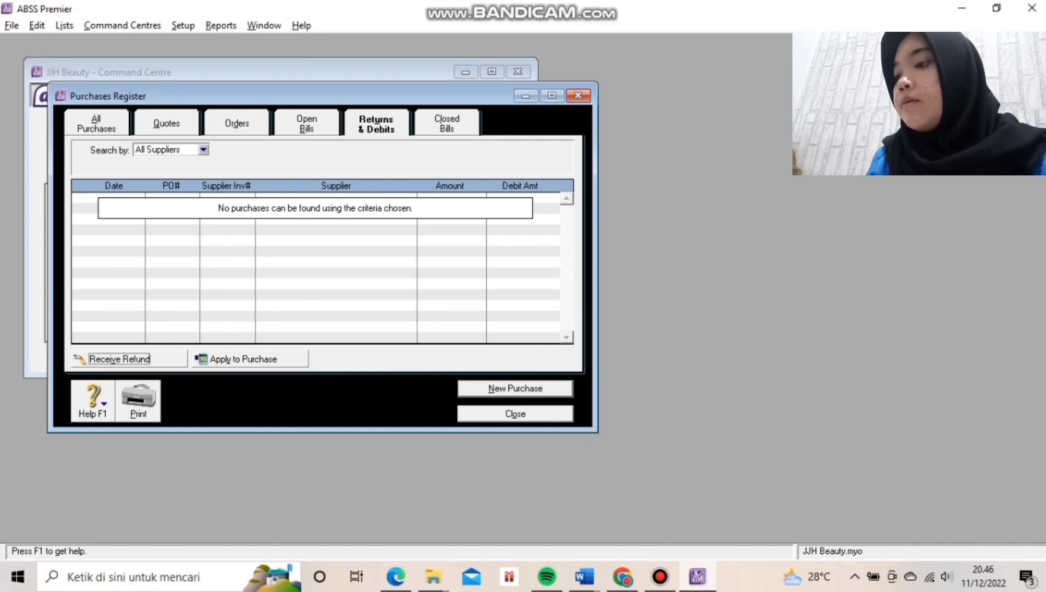
# Review the Purchases tab of the Transaction Journal up to 19/11/2020.
pyautogui.click(515, 413)
pyautogui.click(280, 315)
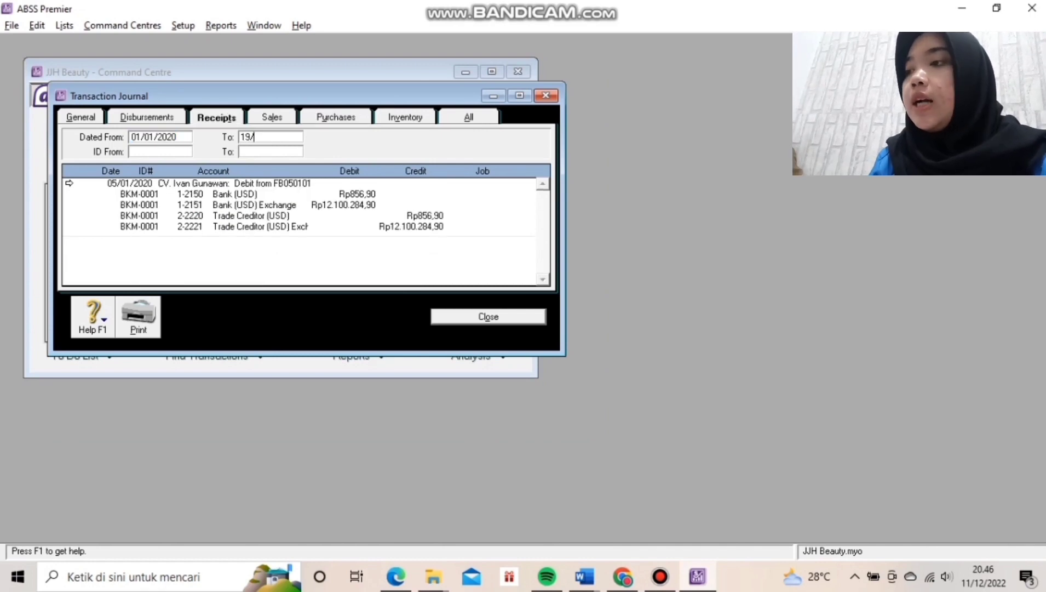
pyautogui.write('11')
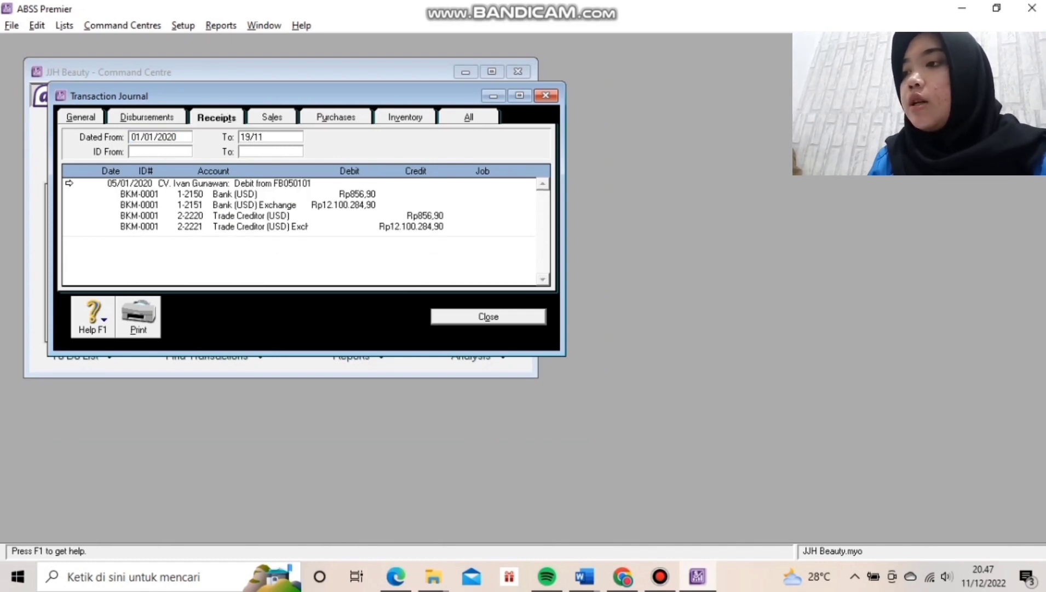
pyautogui.write('/20')
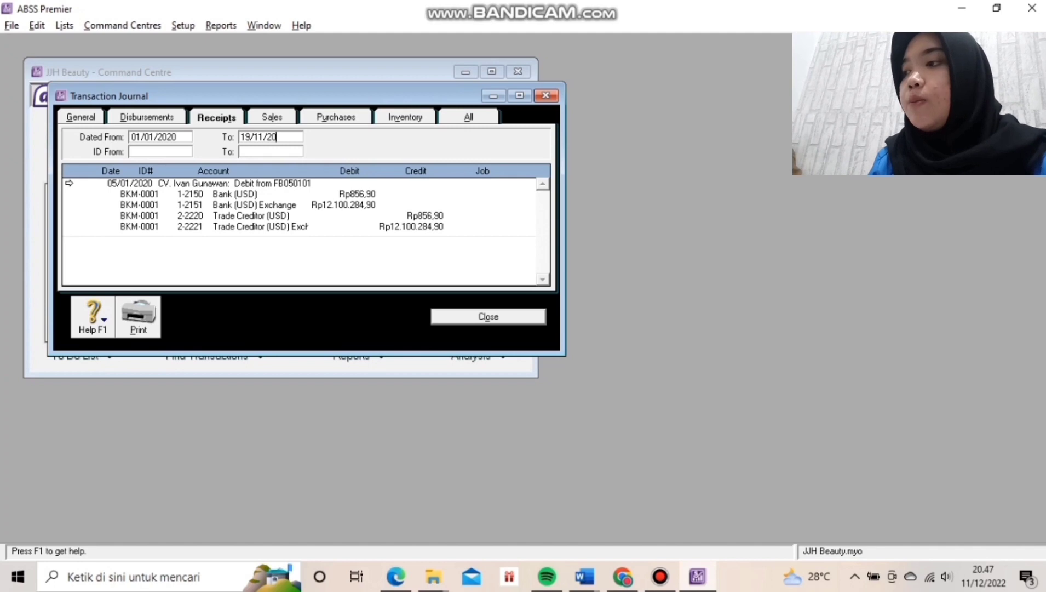
pyautogui.write('20')
pyautogui.press('Tab')
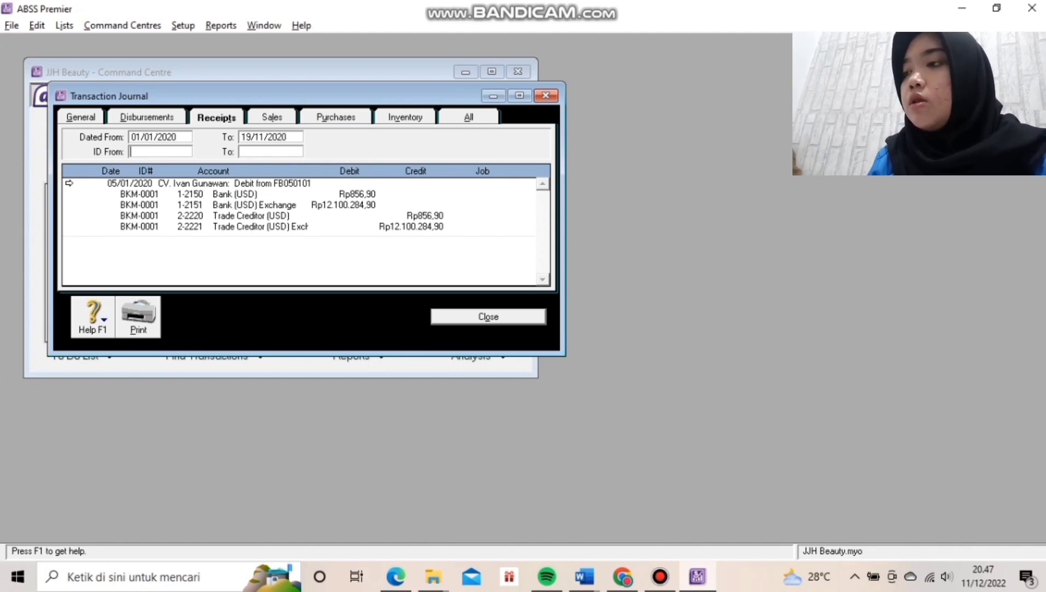
pyautogui.press('Tab')
pyautogui.press('Tab')
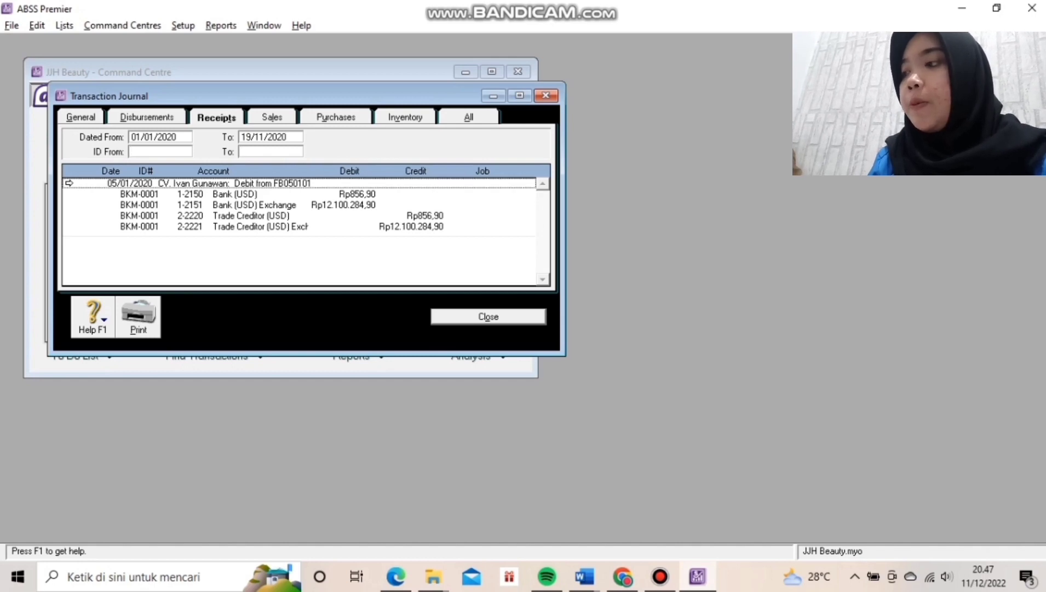
pyautogui.click(335, 117)
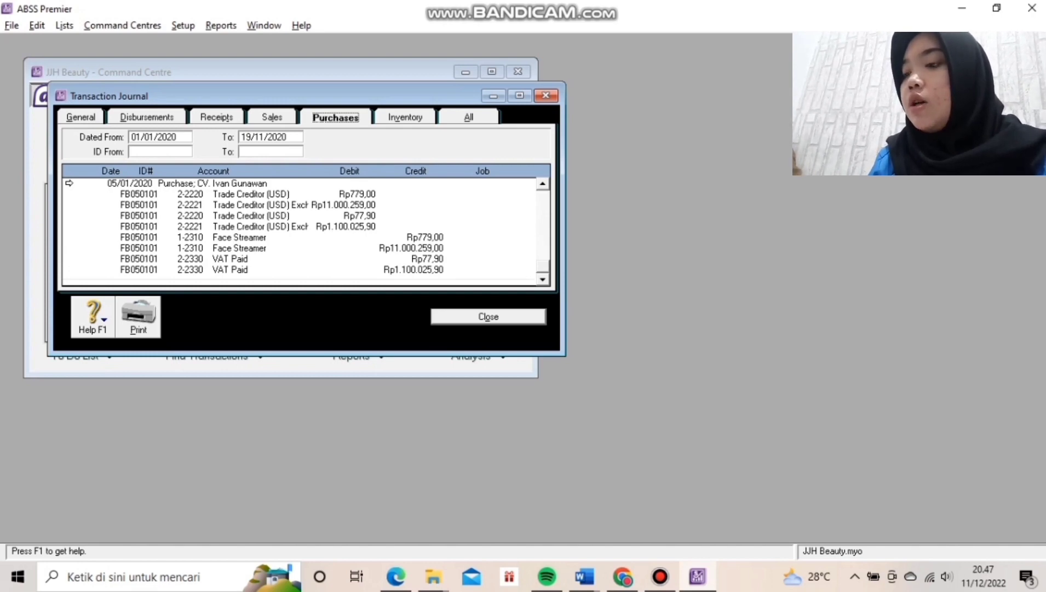
pyautogui.click(488, 317)
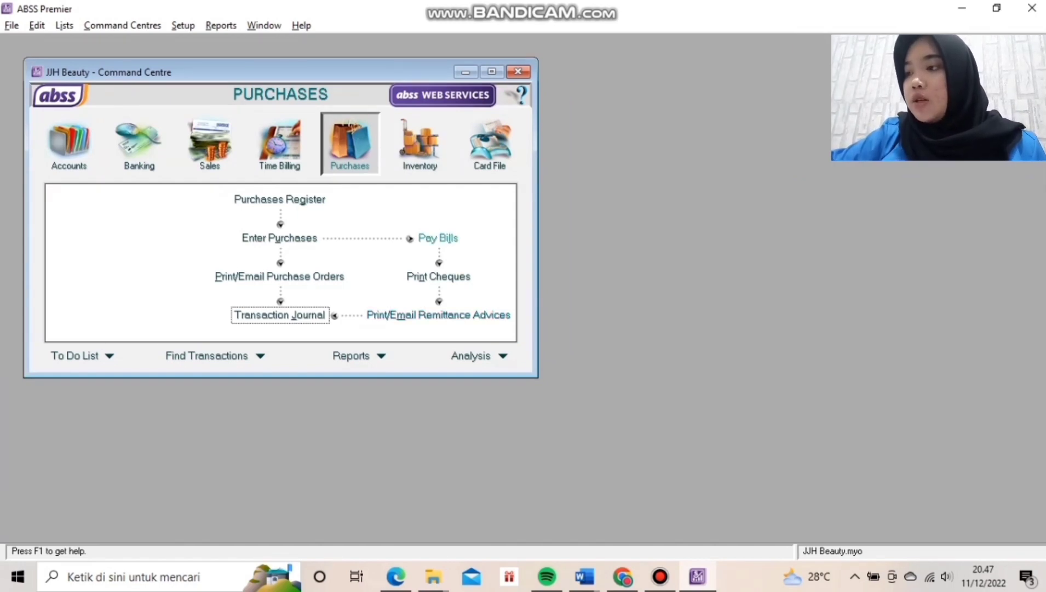
# Start a bill payment to PT. Makmur Jaya from 1-2140 Bank BCA (IDR).
pyautogui.click(438, 238)
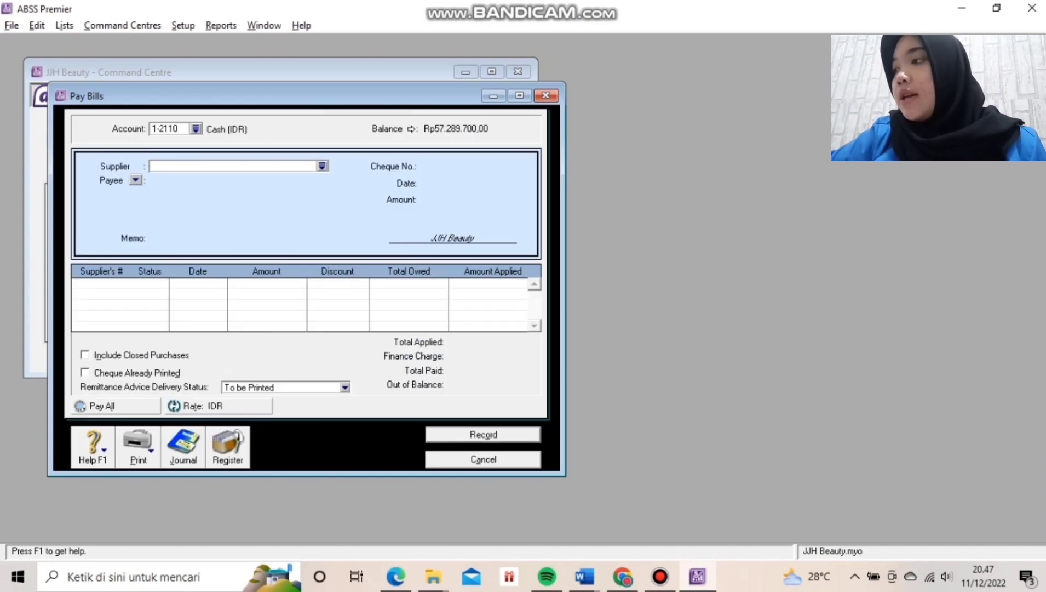
pyautogui.click(322, 165)
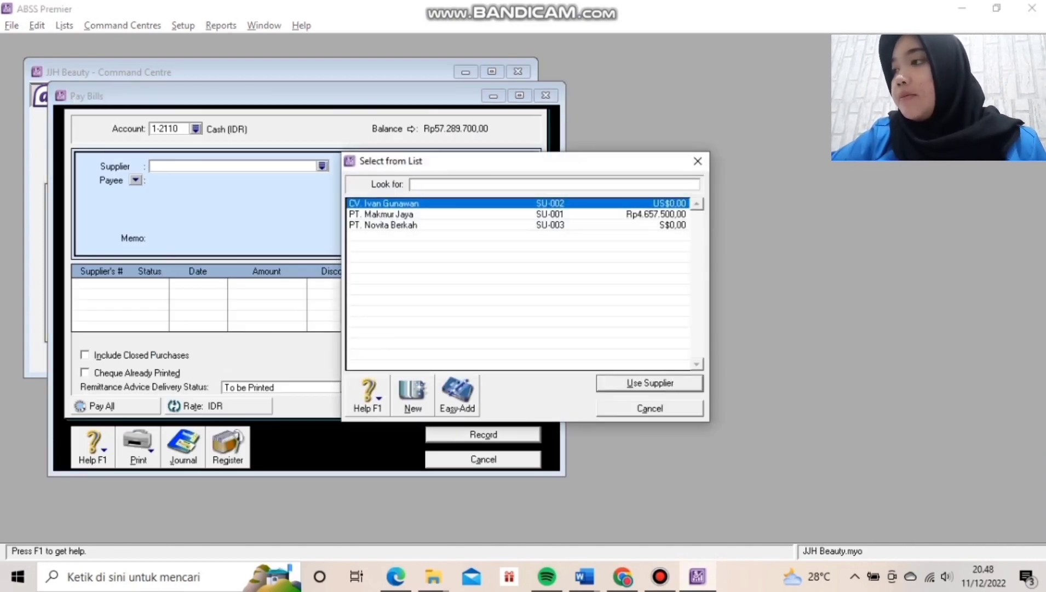
pyautogui.click(382, 214)
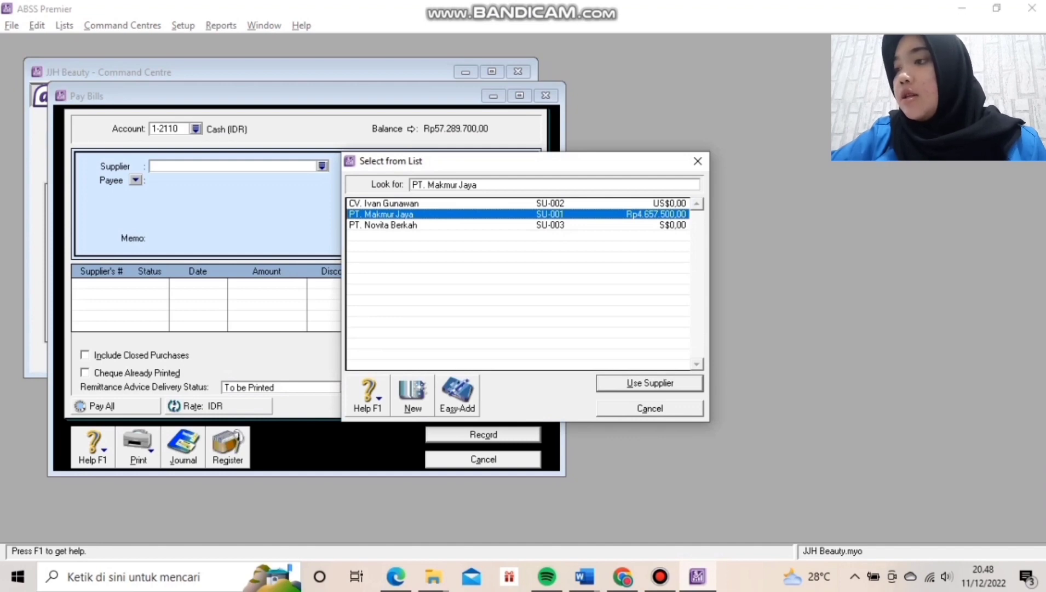
pyautogui.click(650, 382)
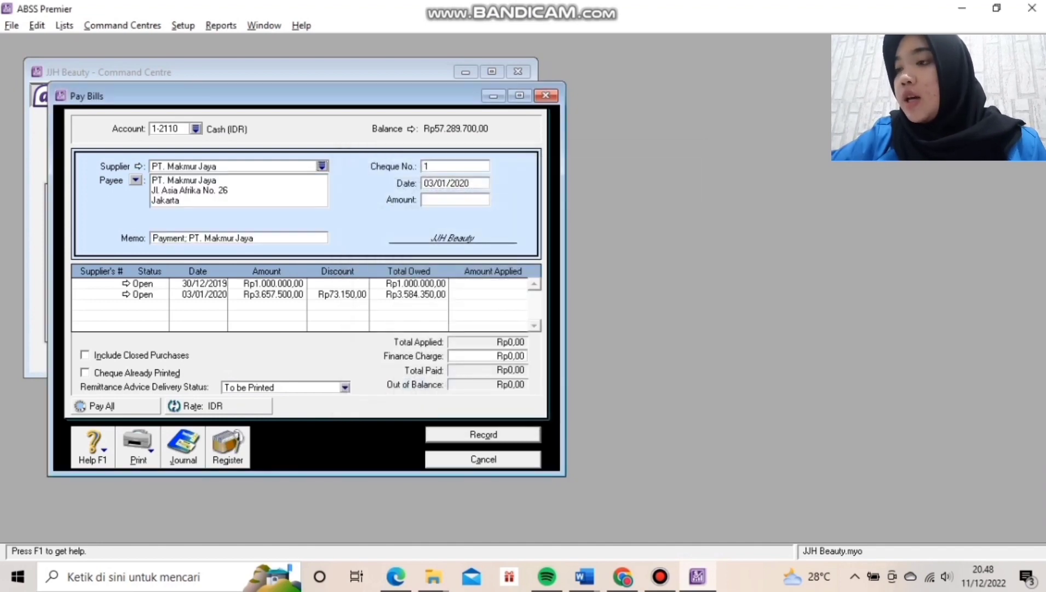
pyautogui.click(167, 129)
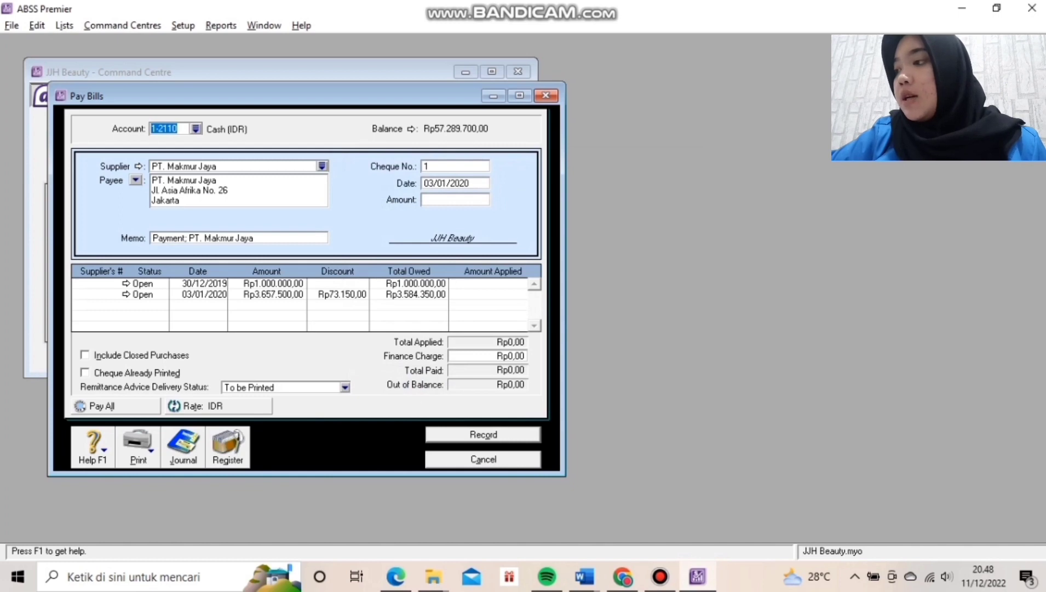
pyautogui.click(196, 129)
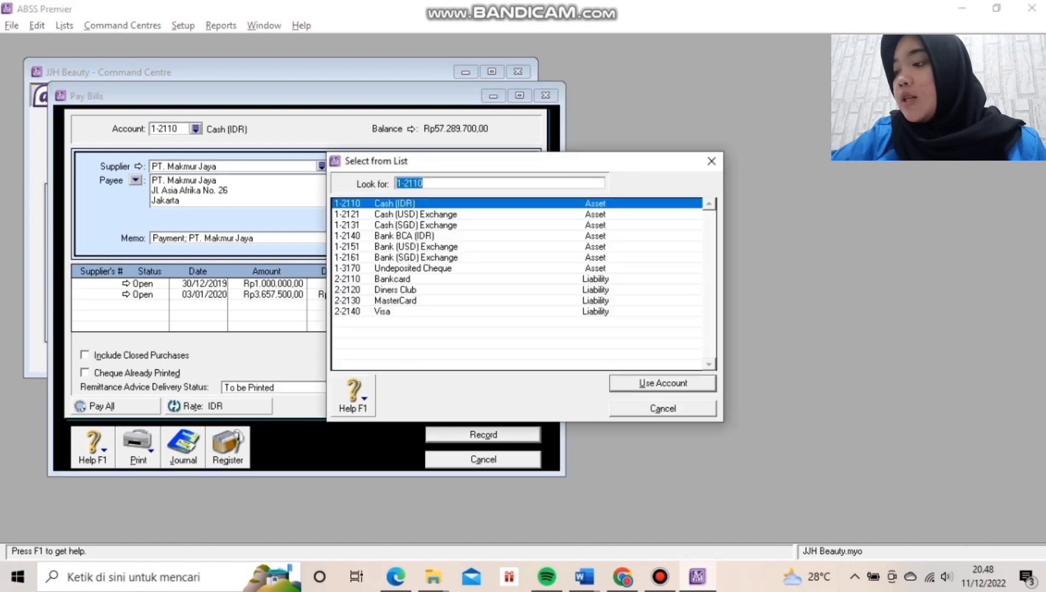
pyautogui.click(404, 235)
pyautogui.press('Return')
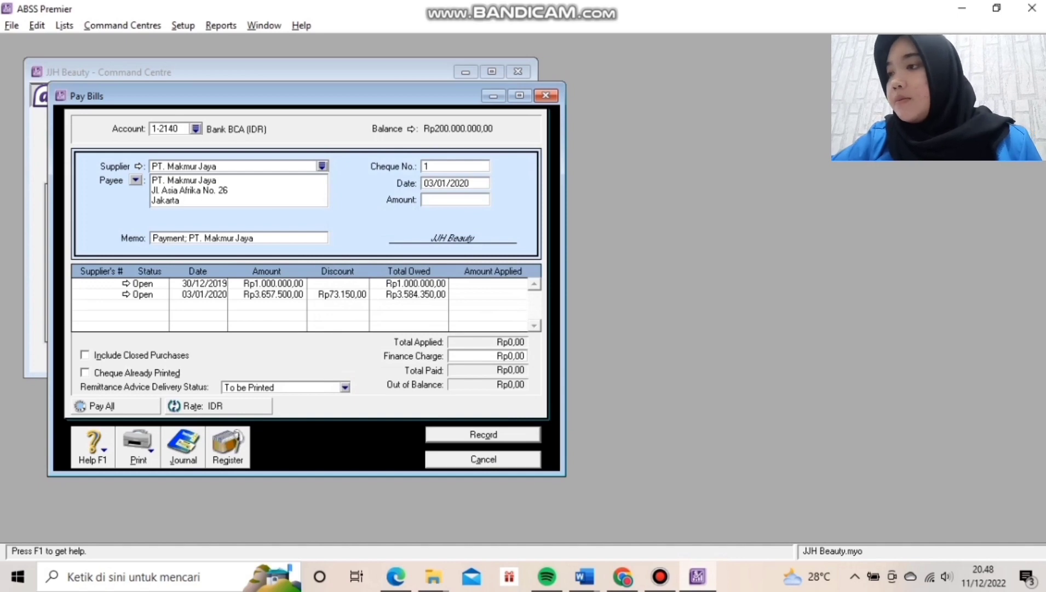
# Pay Rp1.000.000 by cheque BK100101 dated 10/01/2020, check the journal, and record it.
pyautogui.click(455, 166)
pyautogui.write('BK')
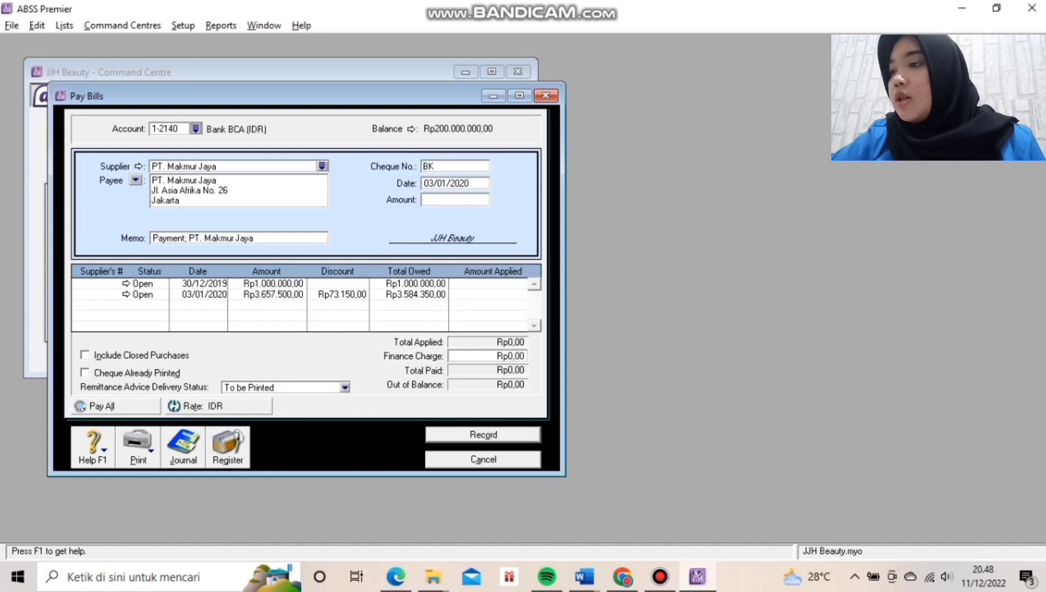
pyautogui.write('1')
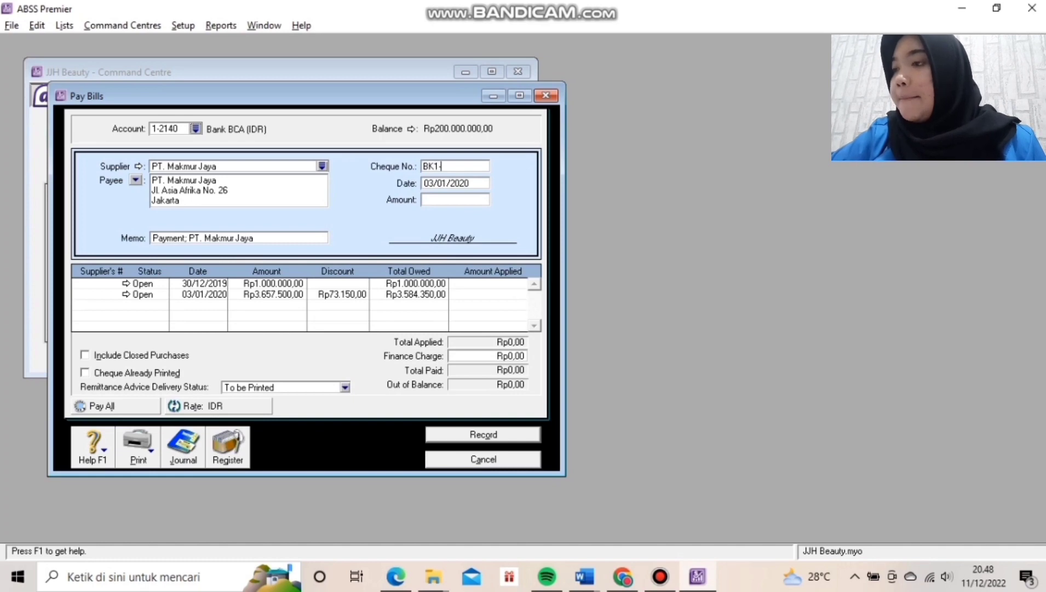
pyautogui.write('-001')
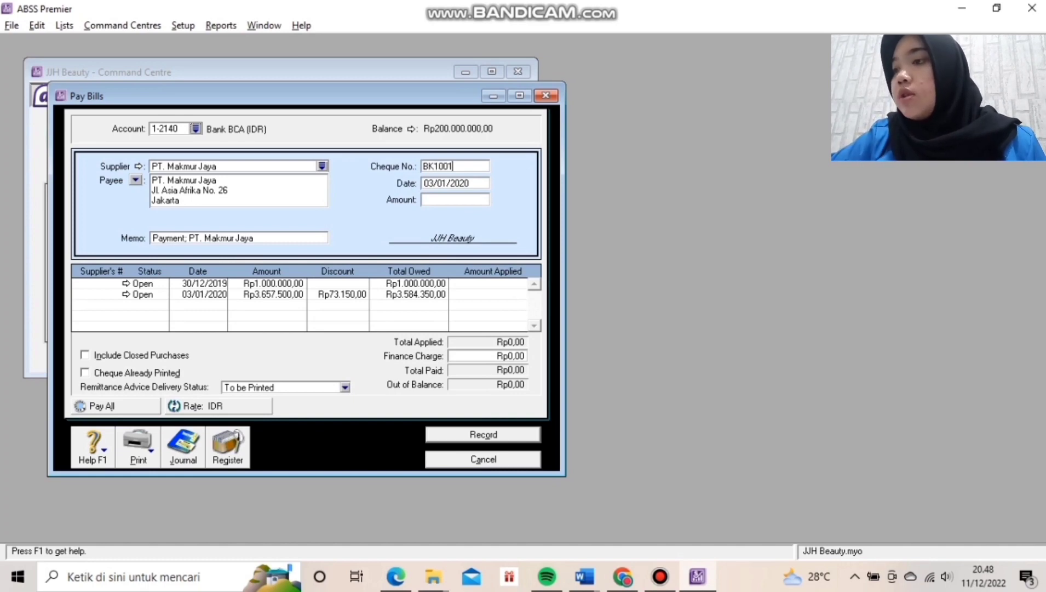
pyautogui.write('01')
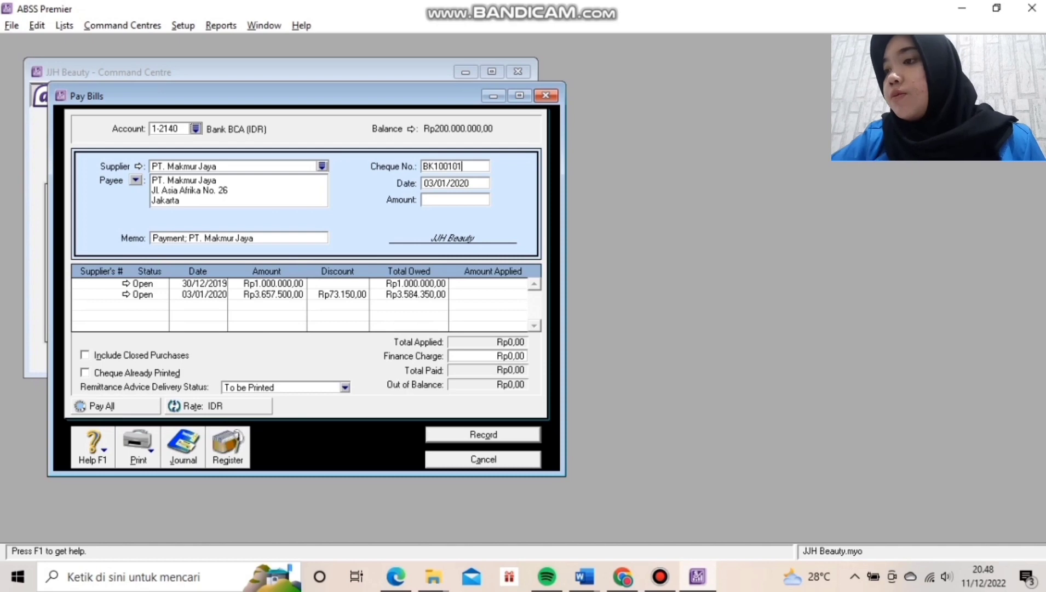
pyautogui.press('Tab')
pyautogui.write('1')
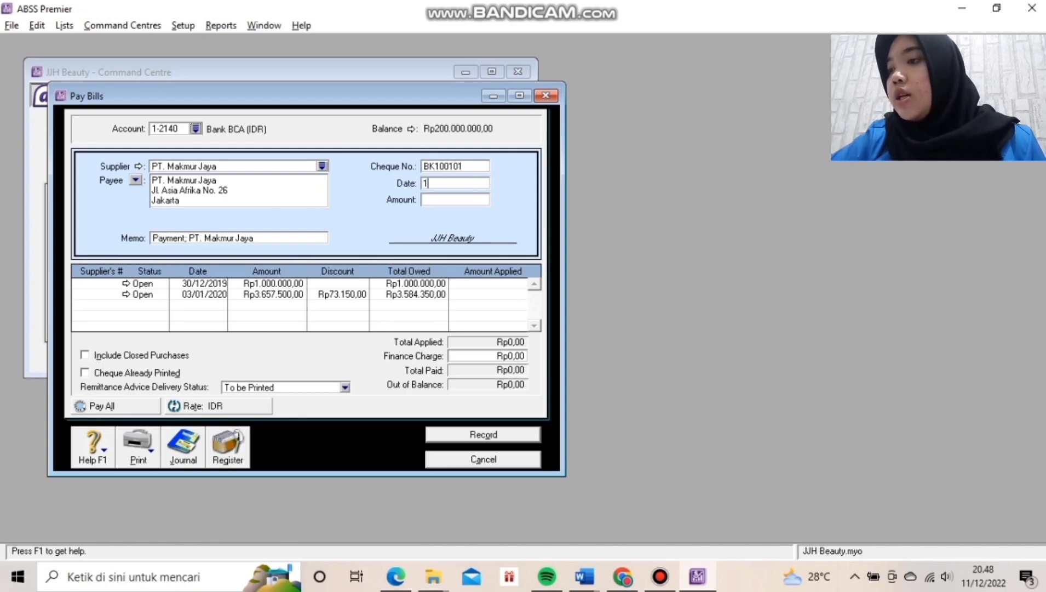
pyautogui.write('0/01/2020')
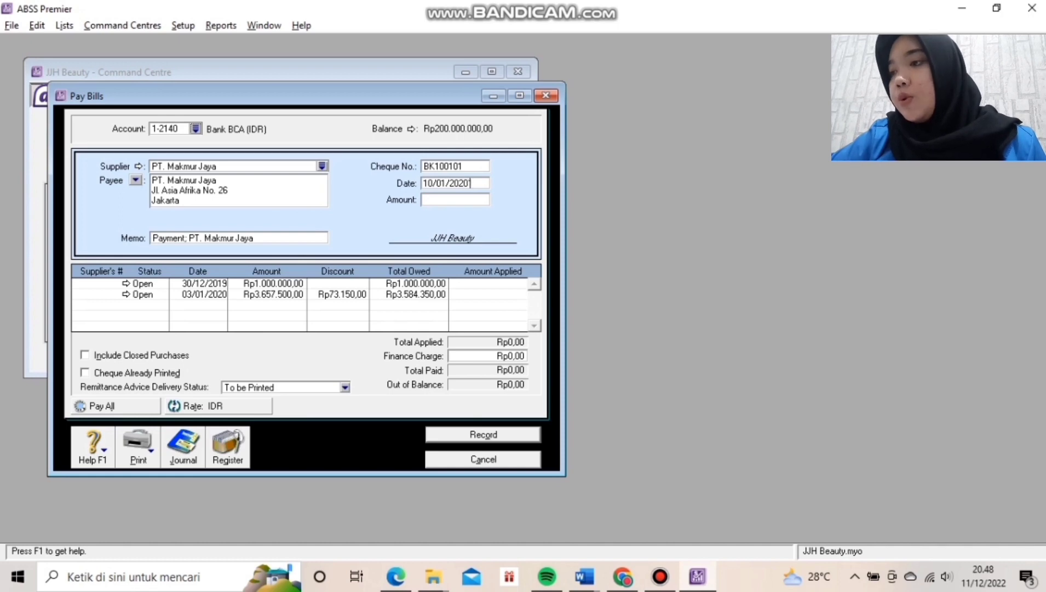
pyautogui.press('Tab')
pyautogui.write('1000000')
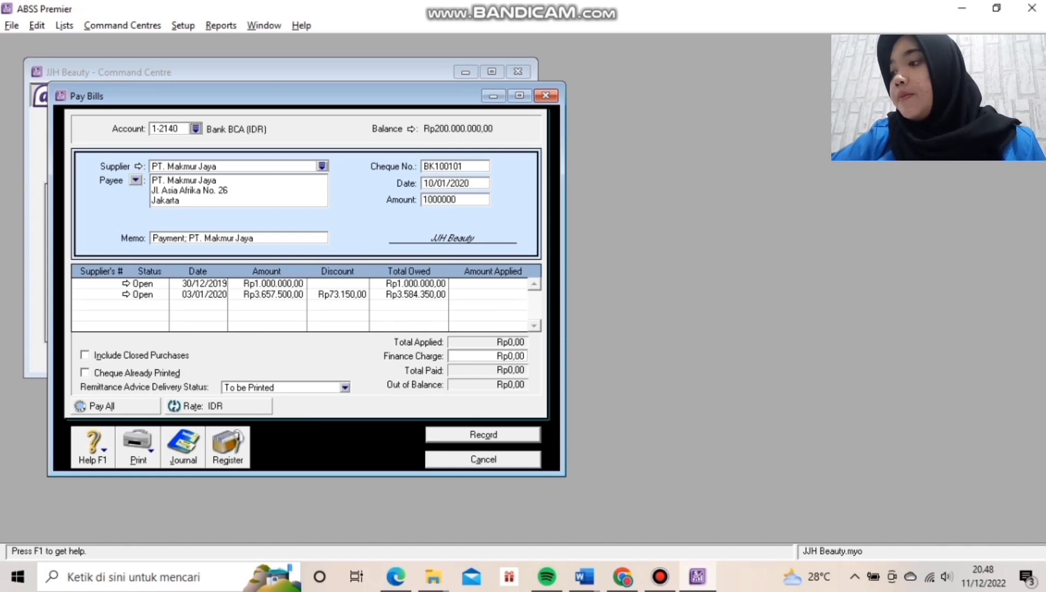
pyautogui.press('Tab')
pyautogui.press('Tab')
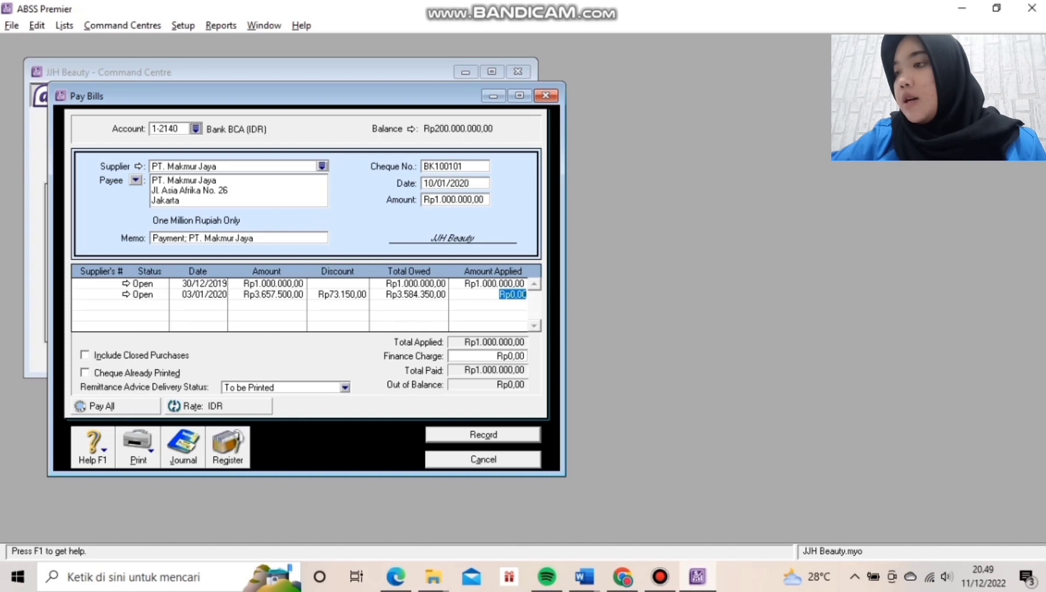
pyautogui.hotkey('ctrl', 'r')
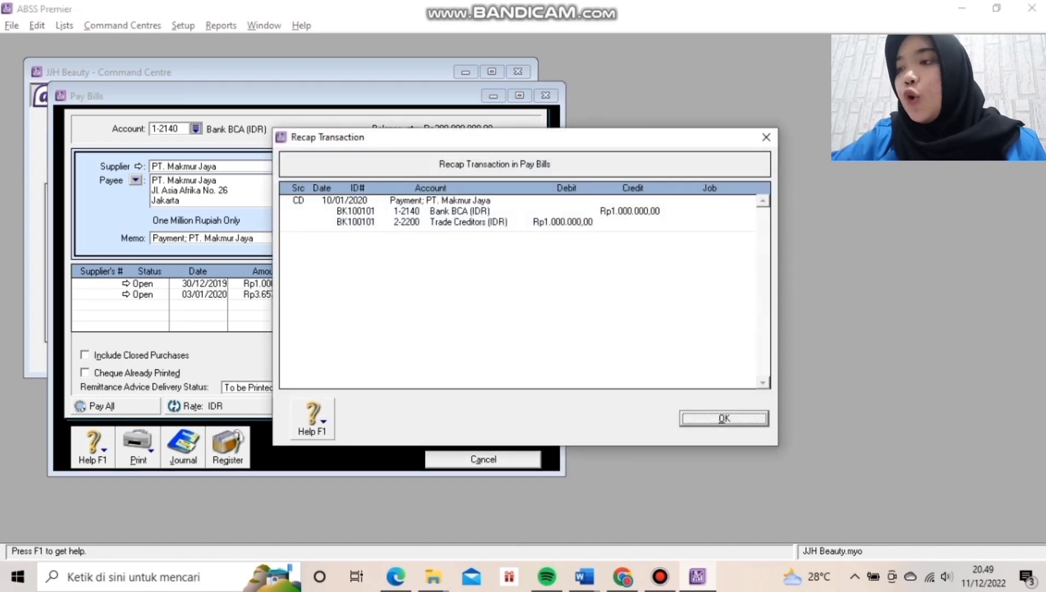
pyautogui.press('Return')
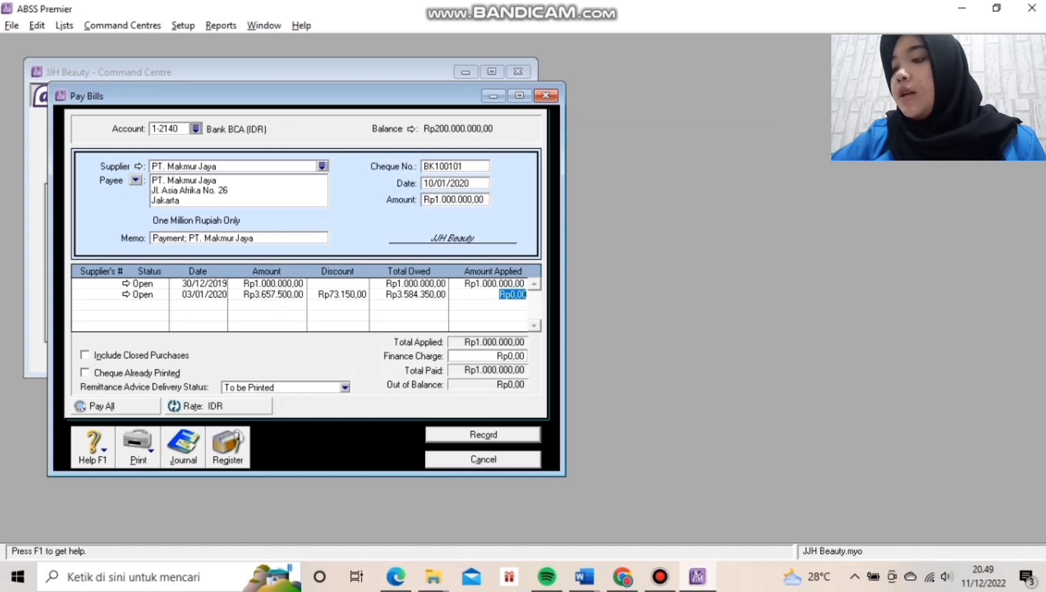
pyautogui.press('Return')
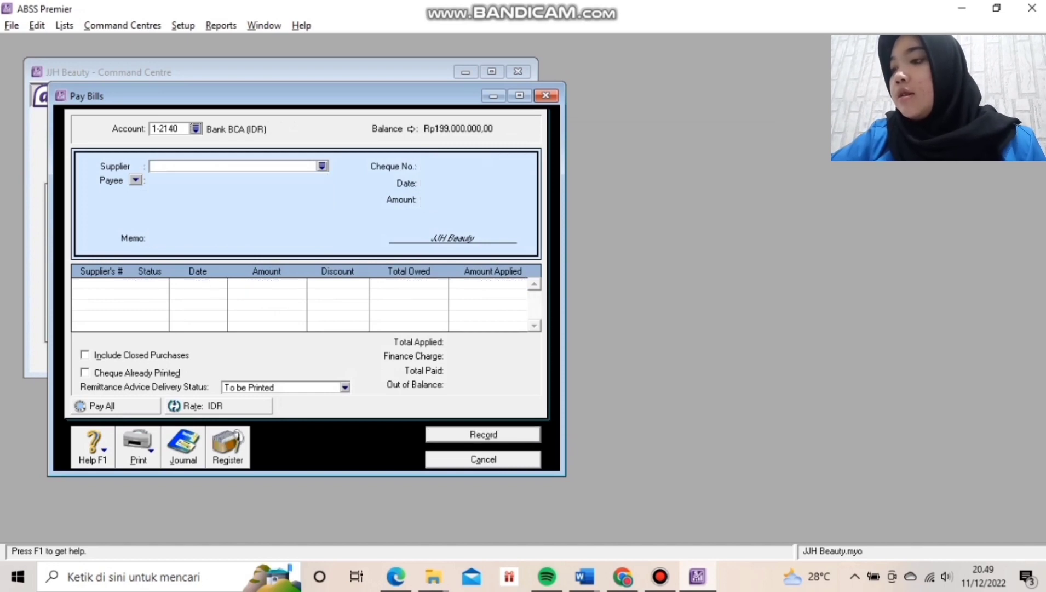
pyautogui.press('Escape')
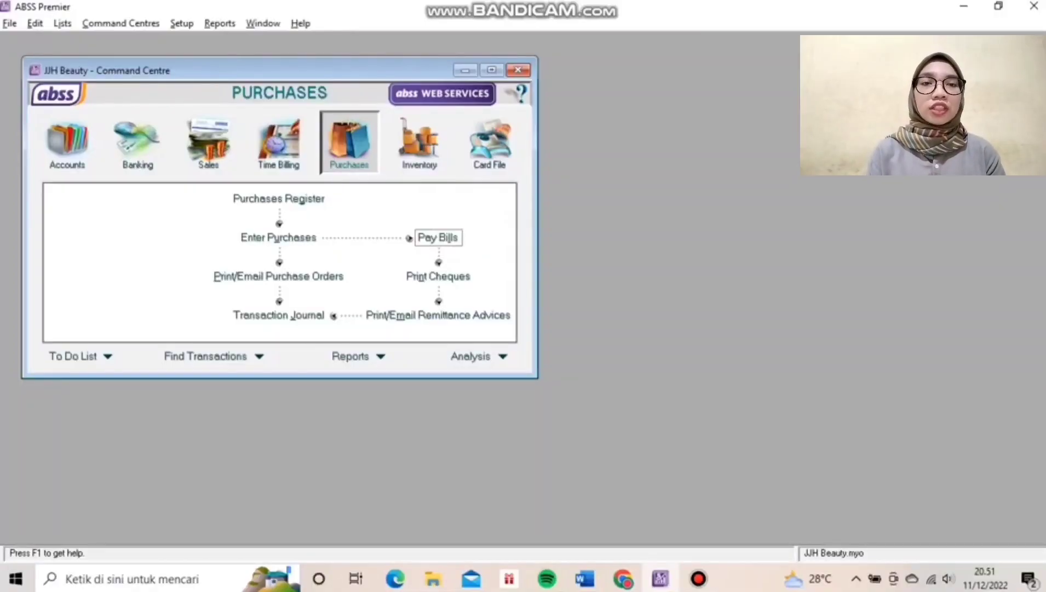
# Begin a new sales invoice for customer YG Entertainment.
pyautogui.click(208, 143)
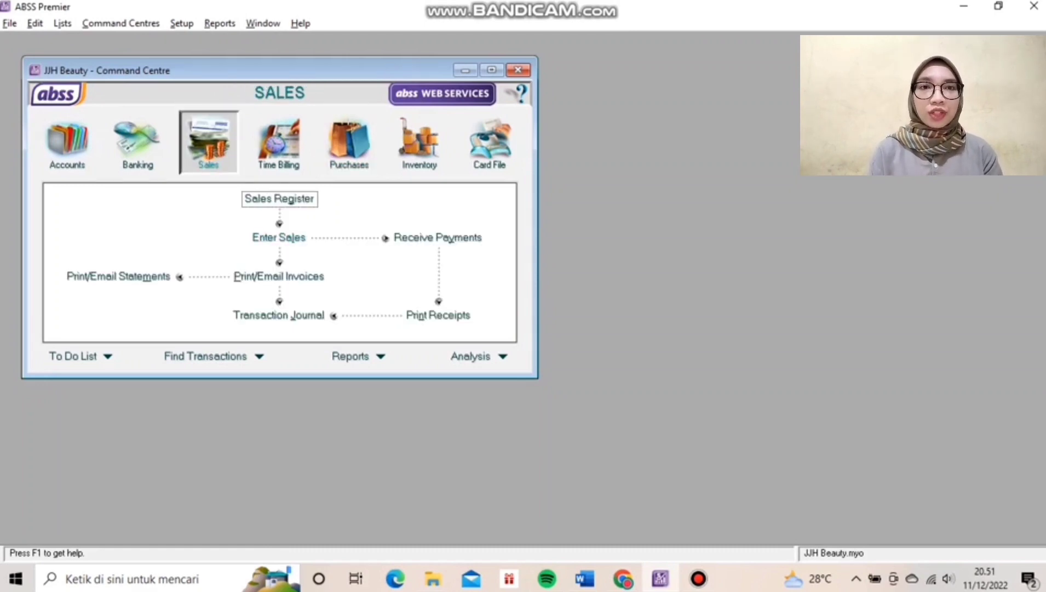
pyautogui.click(279, 238)
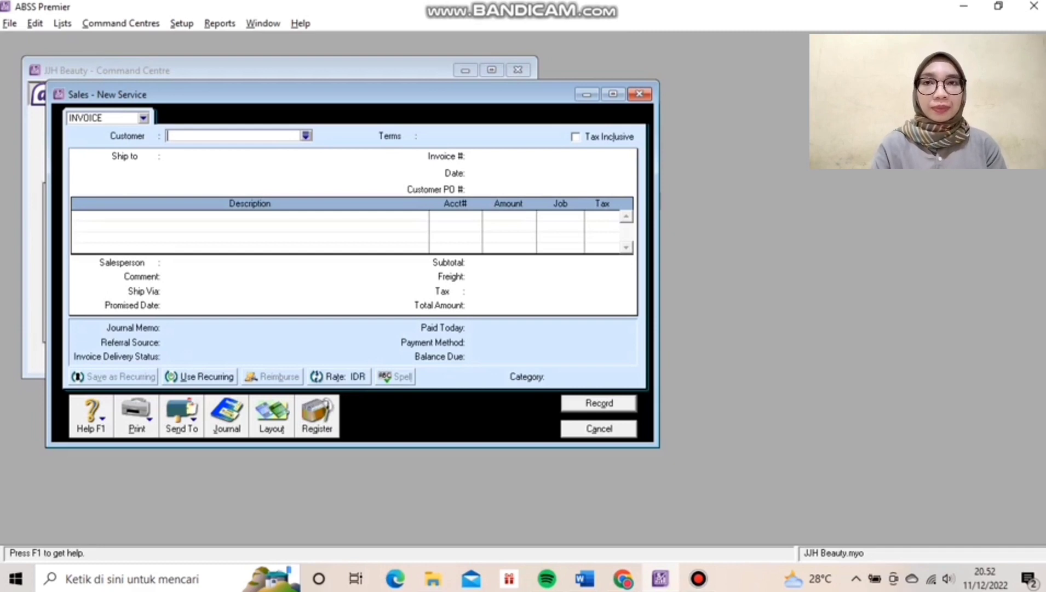
pyautogui.write('JYP Entertainment')
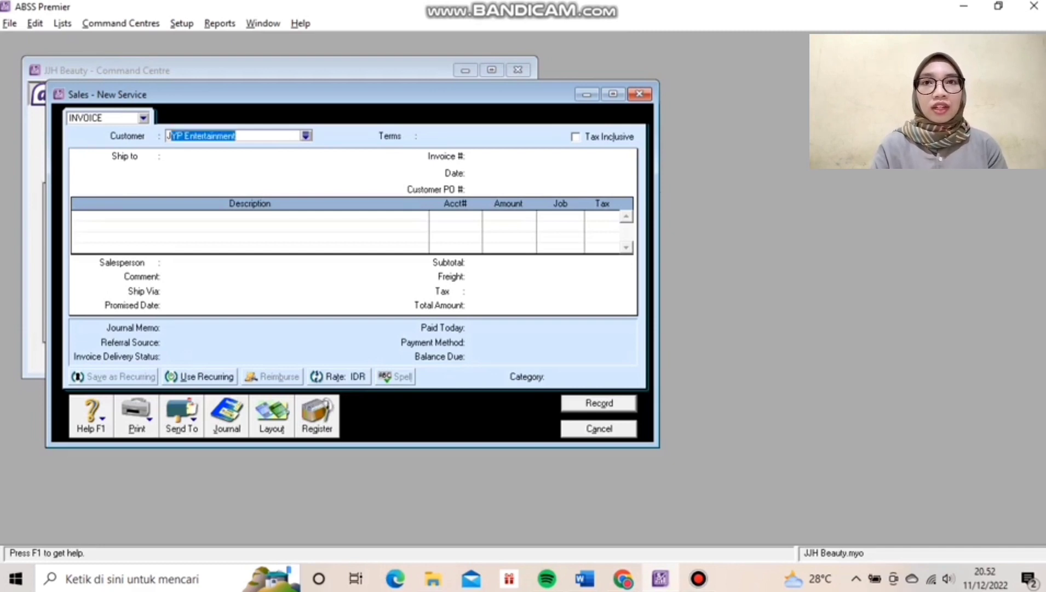
pyautogui.press('Tab')
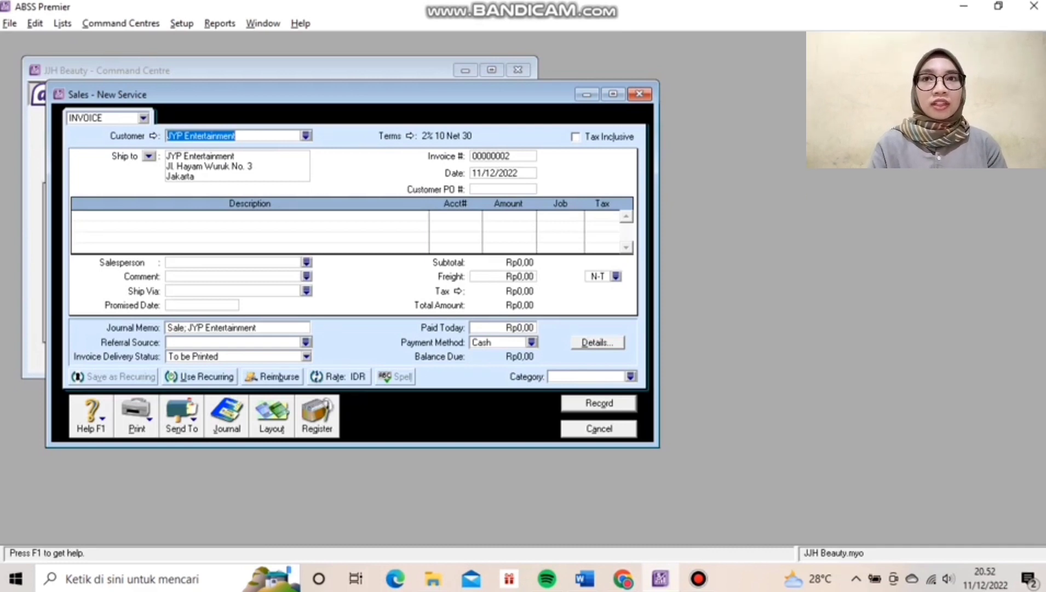
pyautogui.write('Y')
pyautogui.press('Tab')
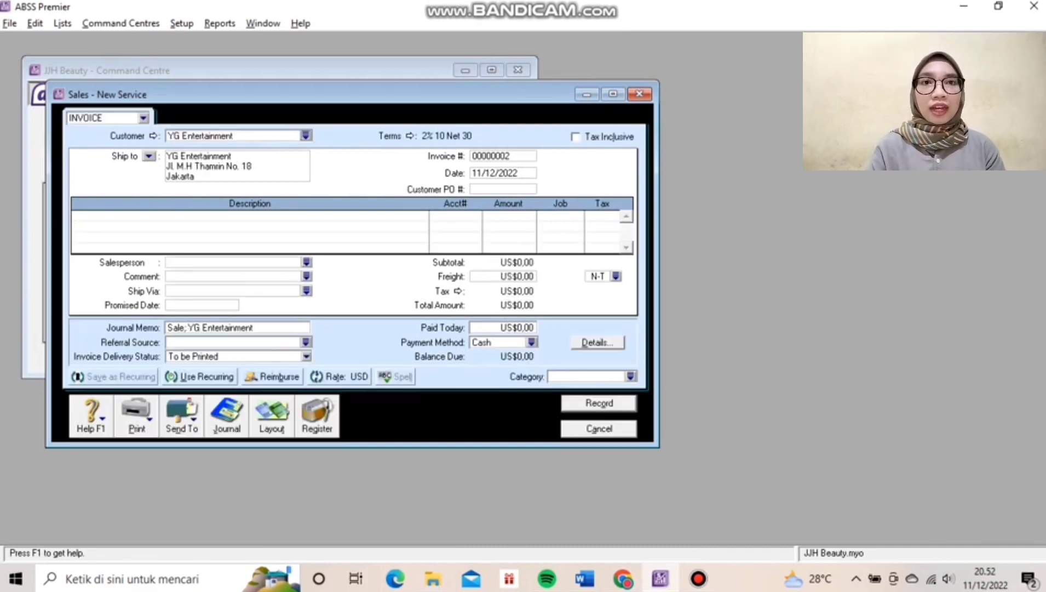
# Number the invoice FJ00101, date it 10/01/2020, and bring up the layout choices.
pyautogui.click(484, 156)
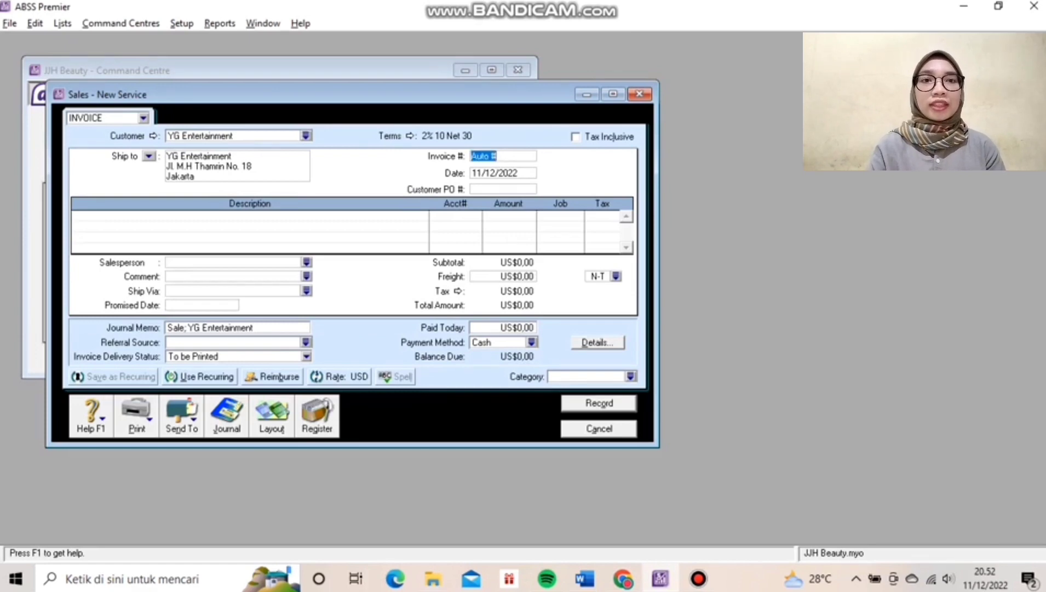
pyautogui.write('F')
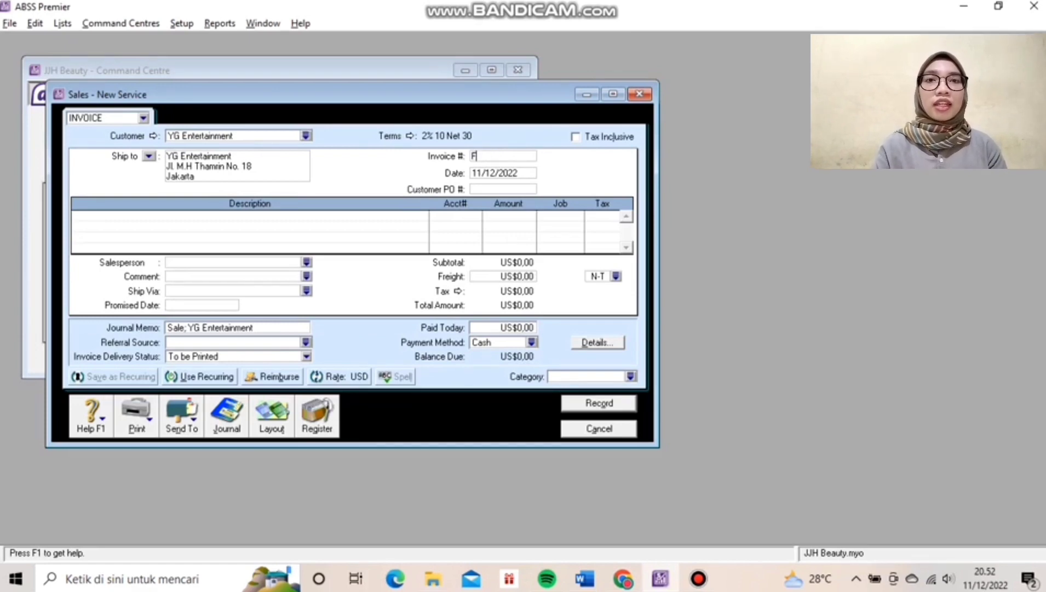
pyautogui.write('JJ00')
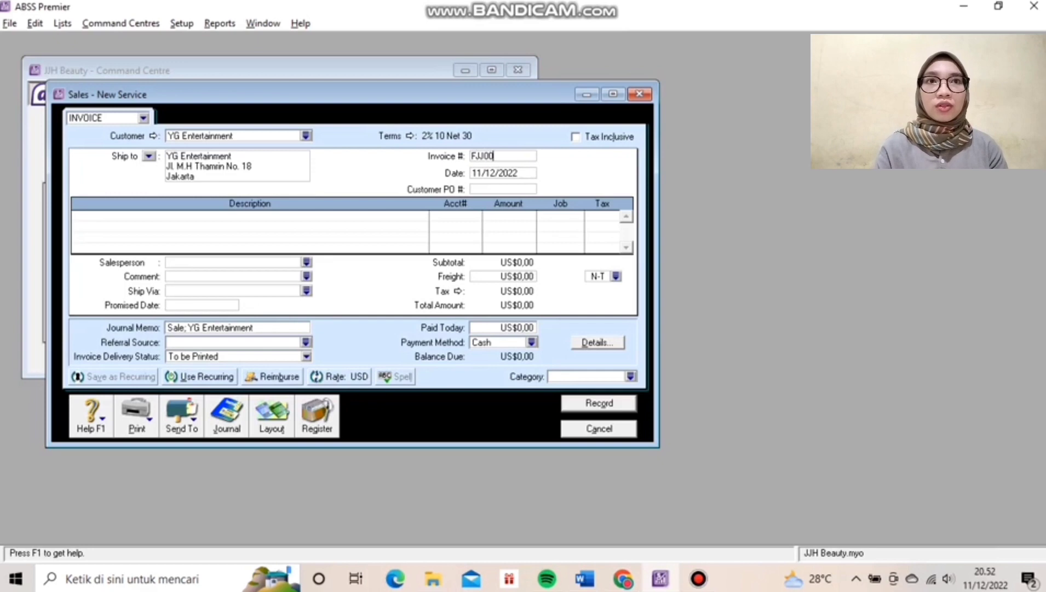
pyautogui.write('101')
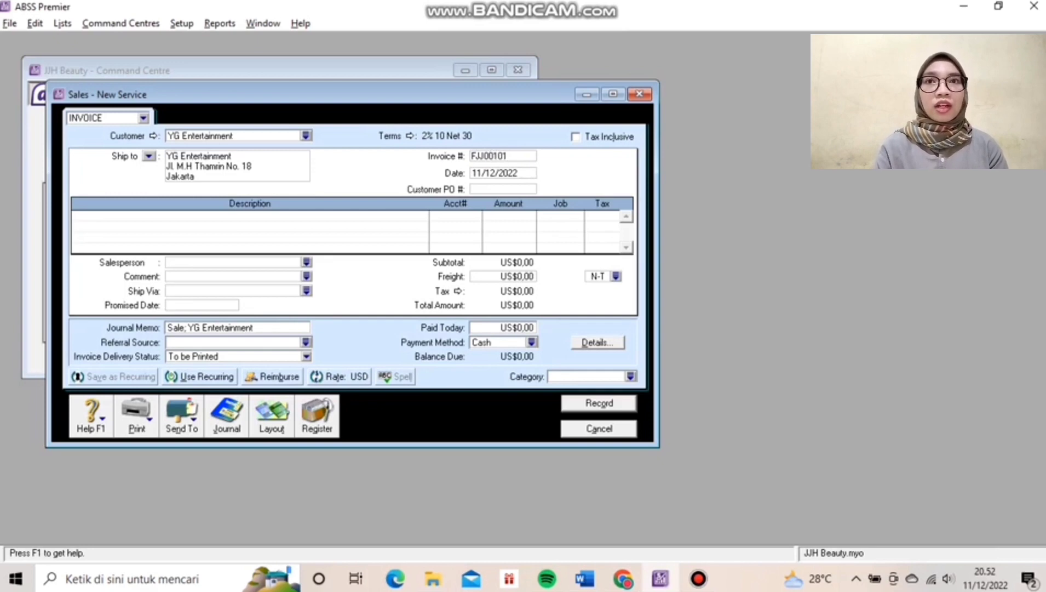
pyautogui.press('Tab')
pyautogui.write('10')
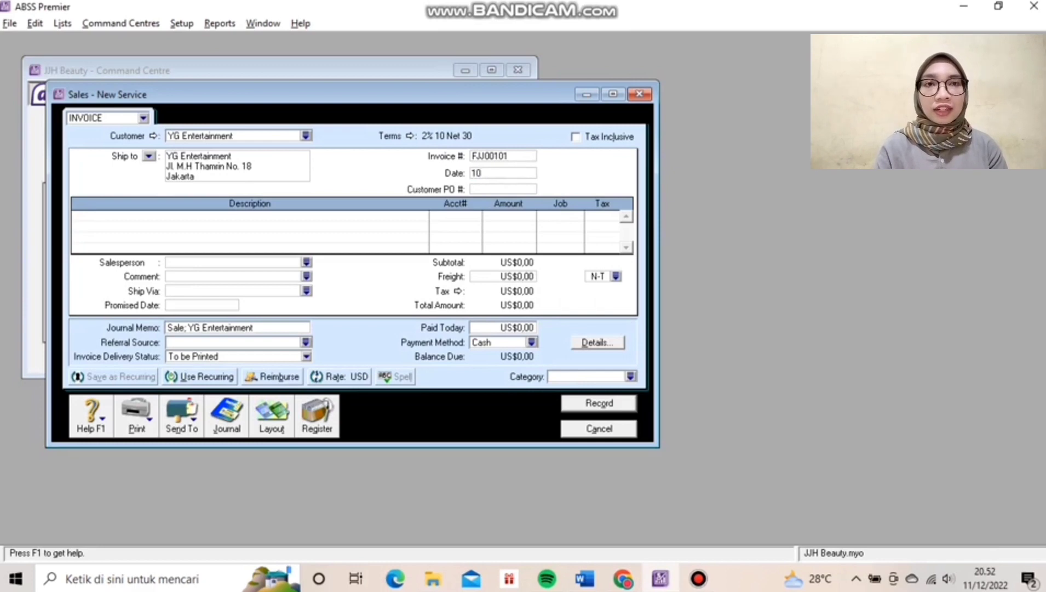
pyautogui.write('/01/2020')
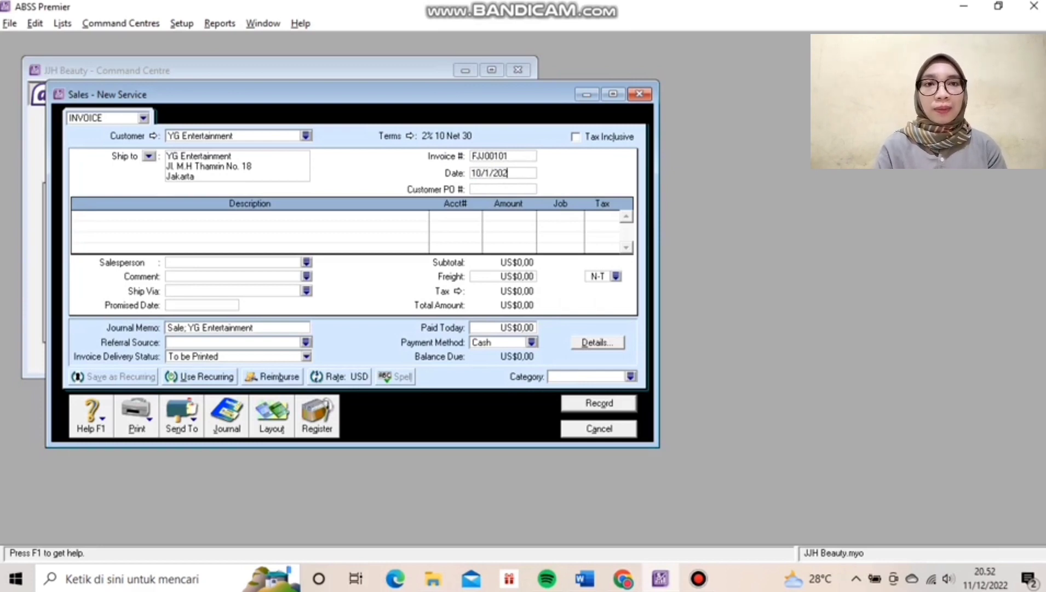
pyautogui.press('Tab')
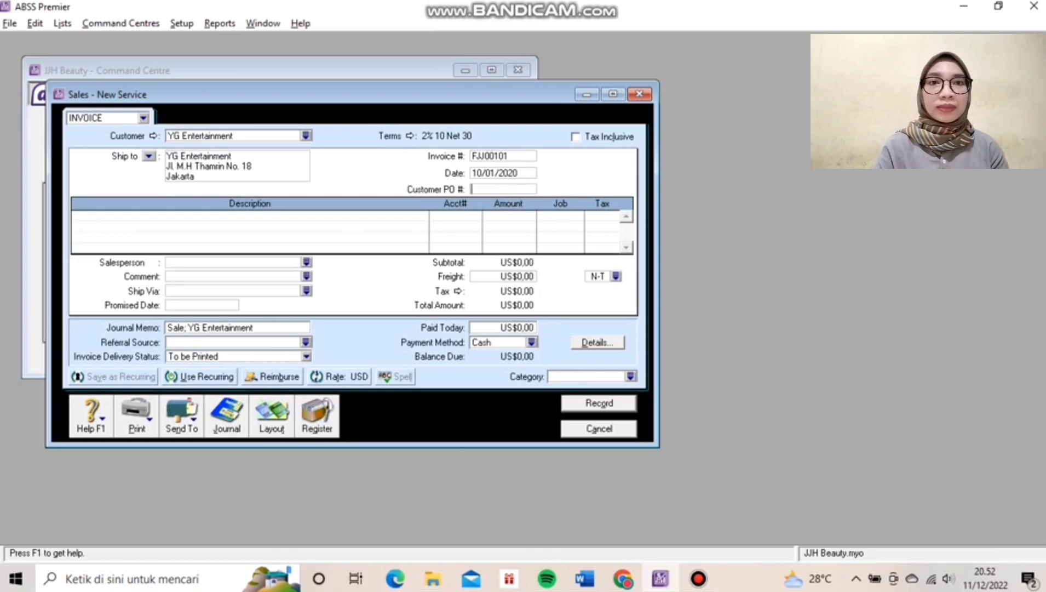
pyautogui.click(272, 422)
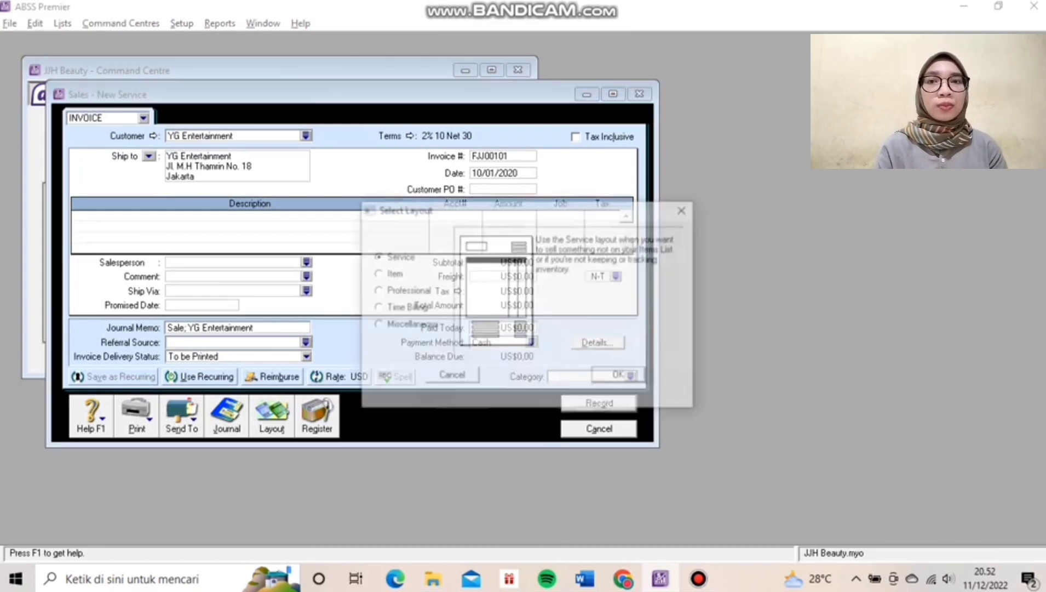
# Switch the invoice to the Item layout with Net 10th after EOM terms and 0% discount.
pyautogui.click(376, 273)
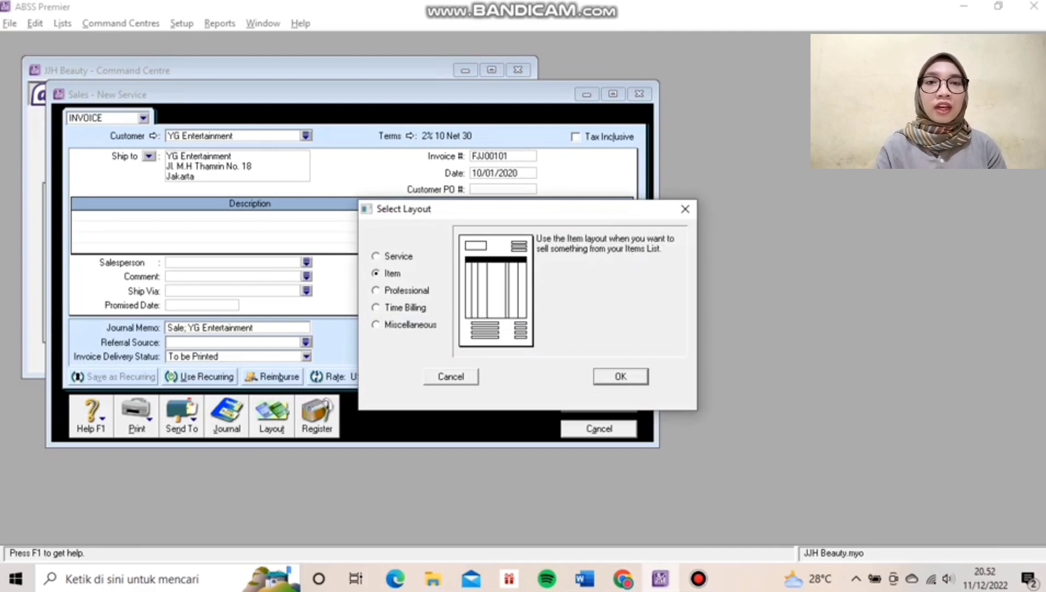
pyautogui.press('Return')
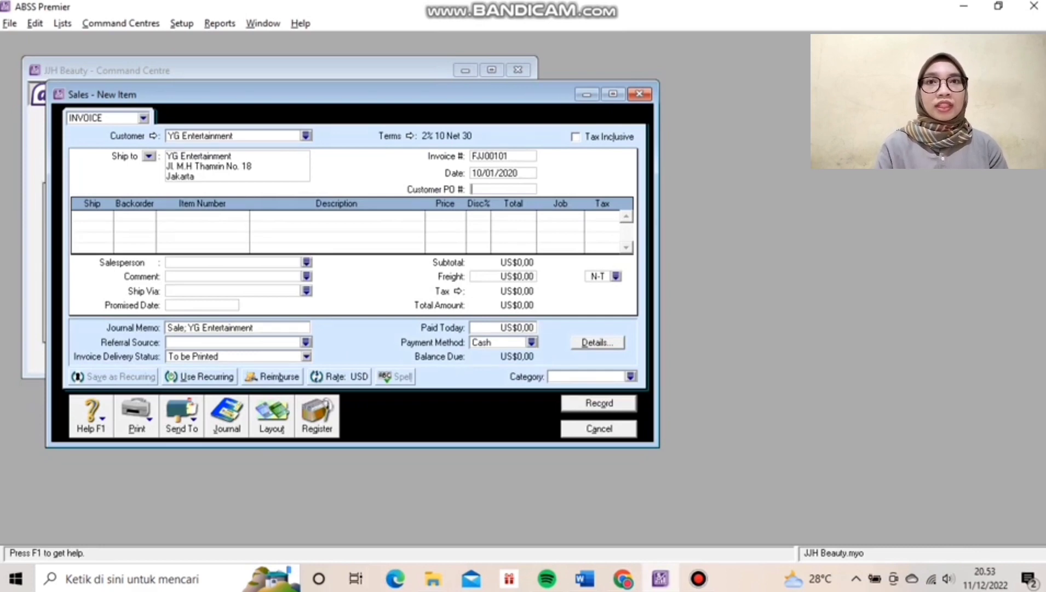
pyautogui.click(410, 135)
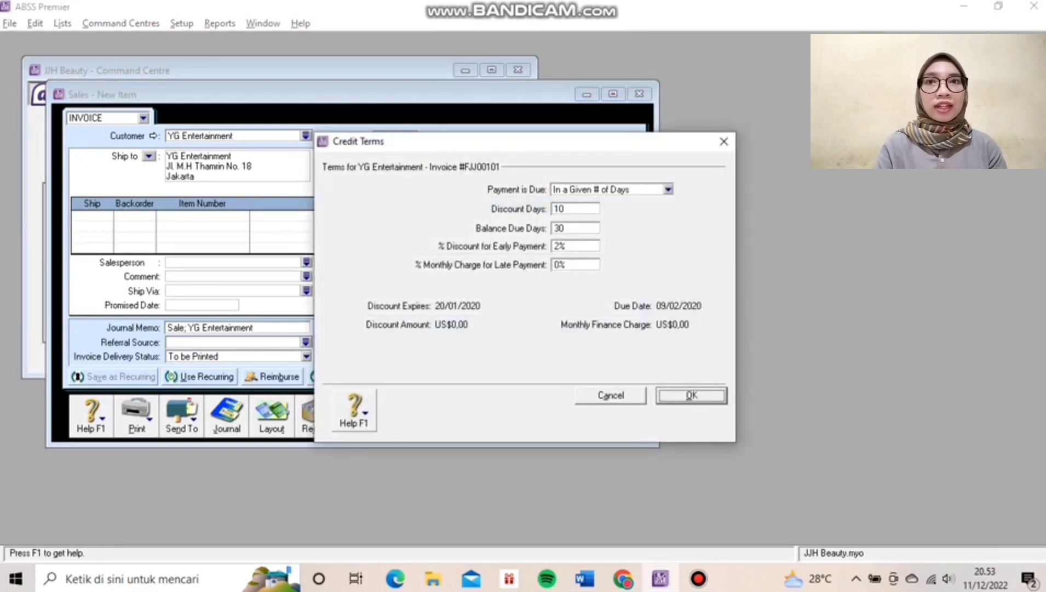
pyautogui.click(667, 189)
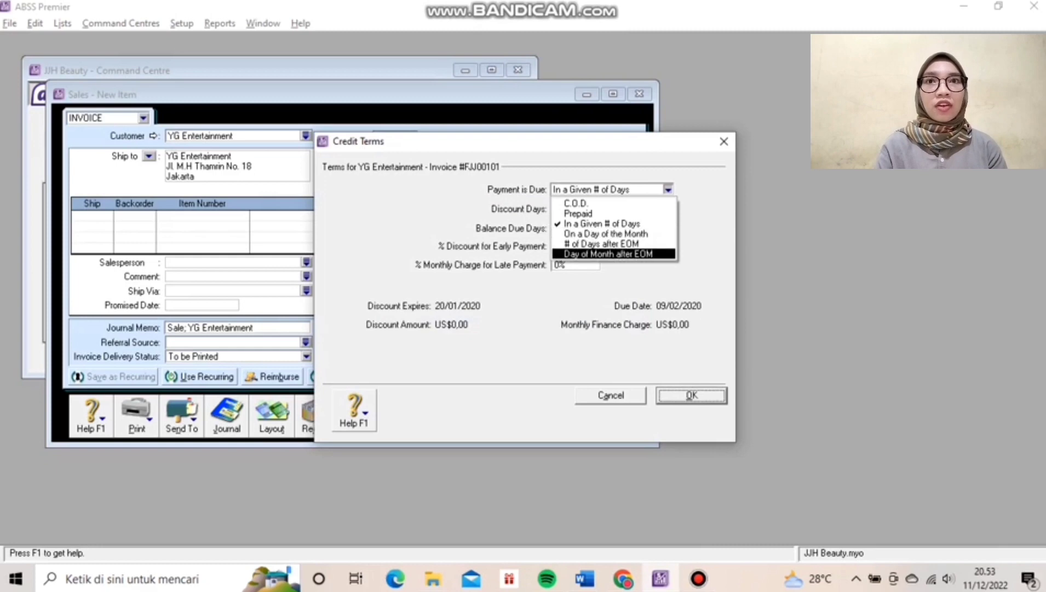
pyautogui.press('Return')
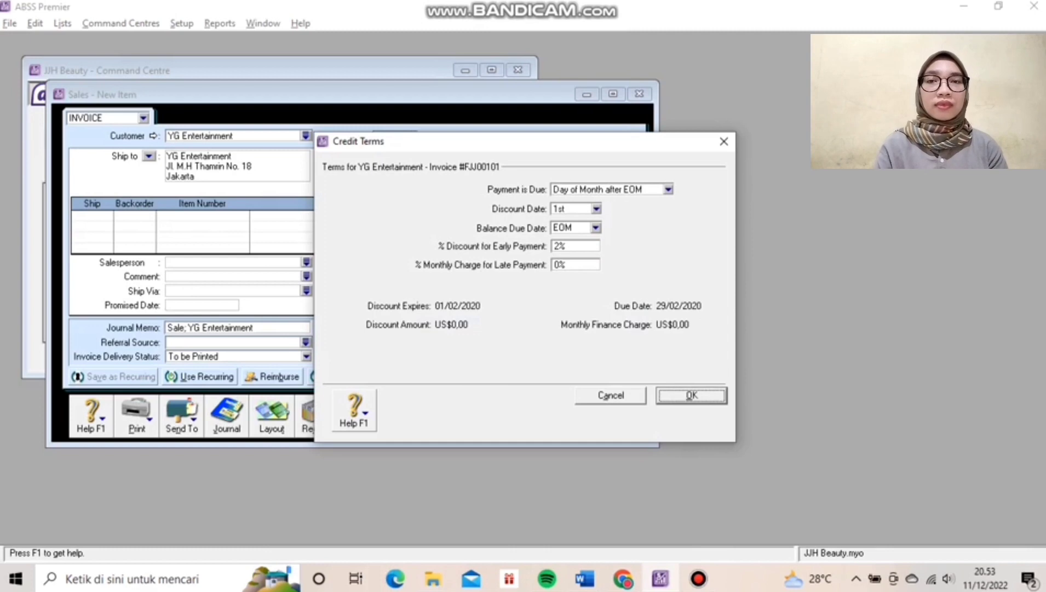
pyautogui.hotkey('alt', 'Down')
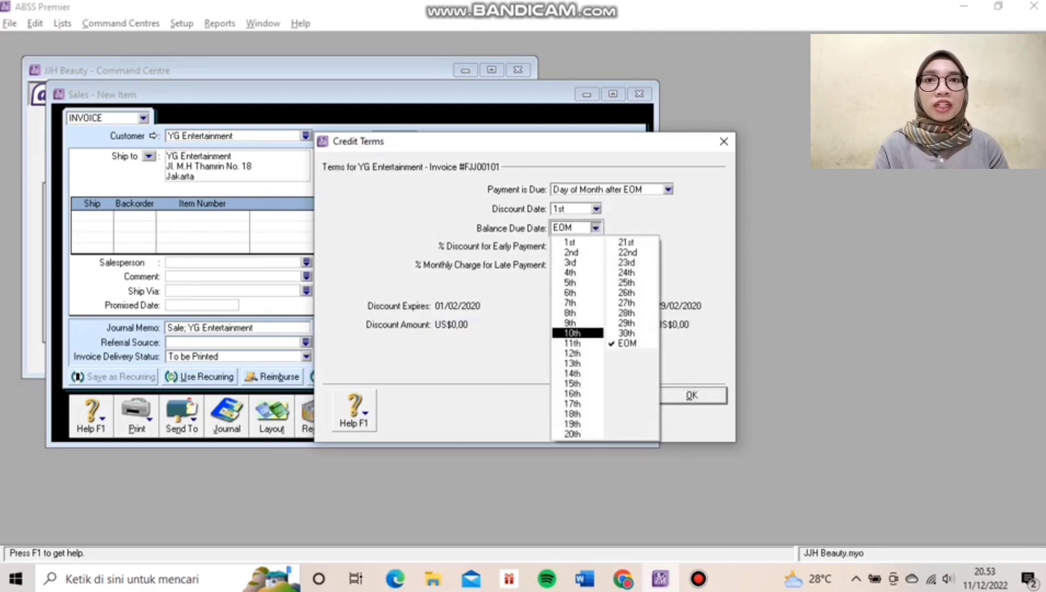
pyautogui.press('Return')
pyautogui.press('Tab')
pyautogui.press('Tab')
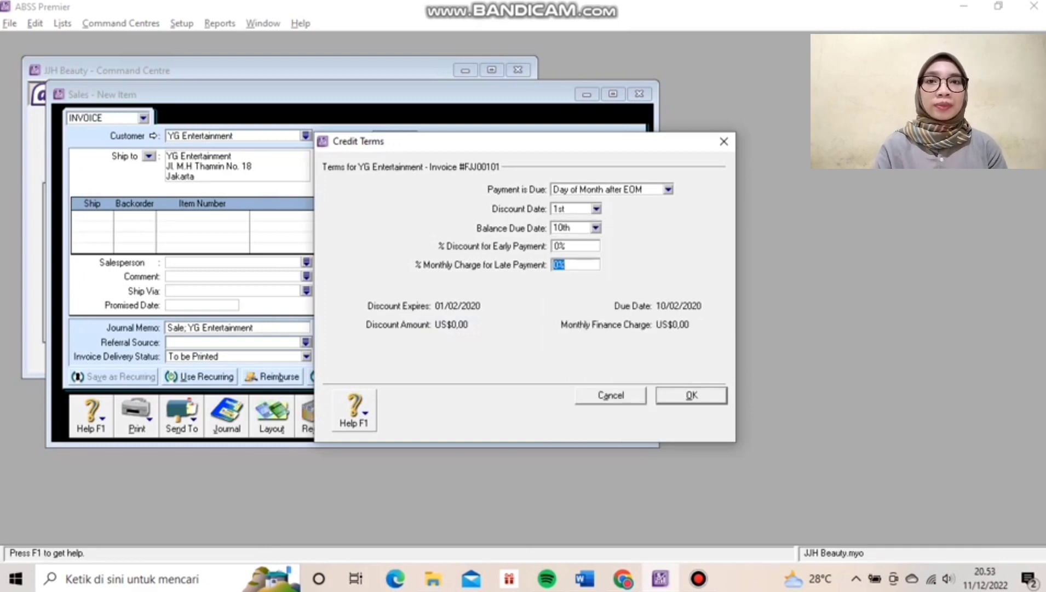
pyautogui.press('Return')
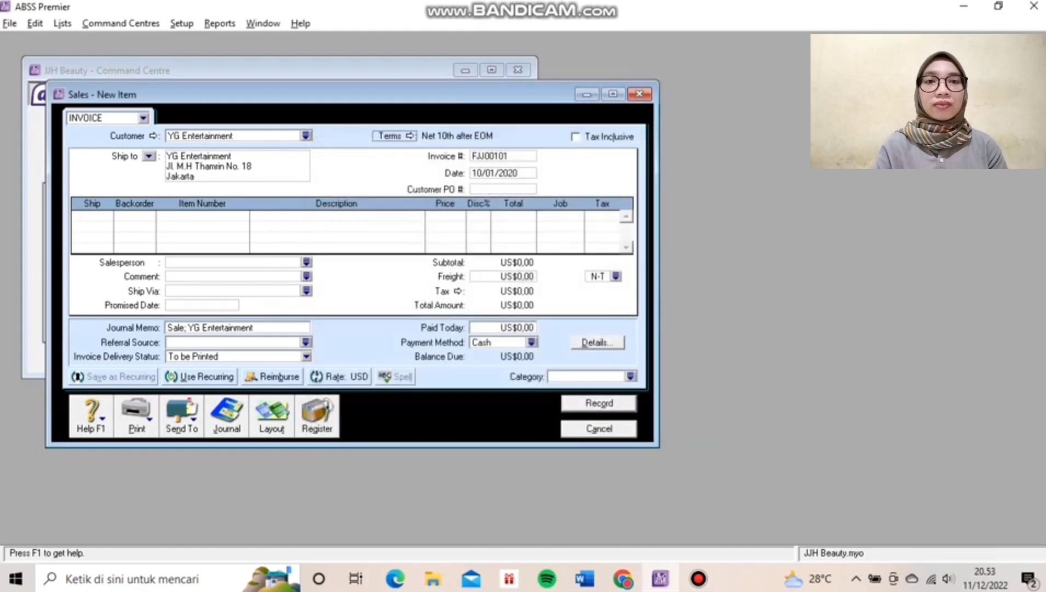
# Fill the first line: ship 2 of item AFS (Face Streamer) at a price of 1.044,30.
pyautogui.press('Tab')
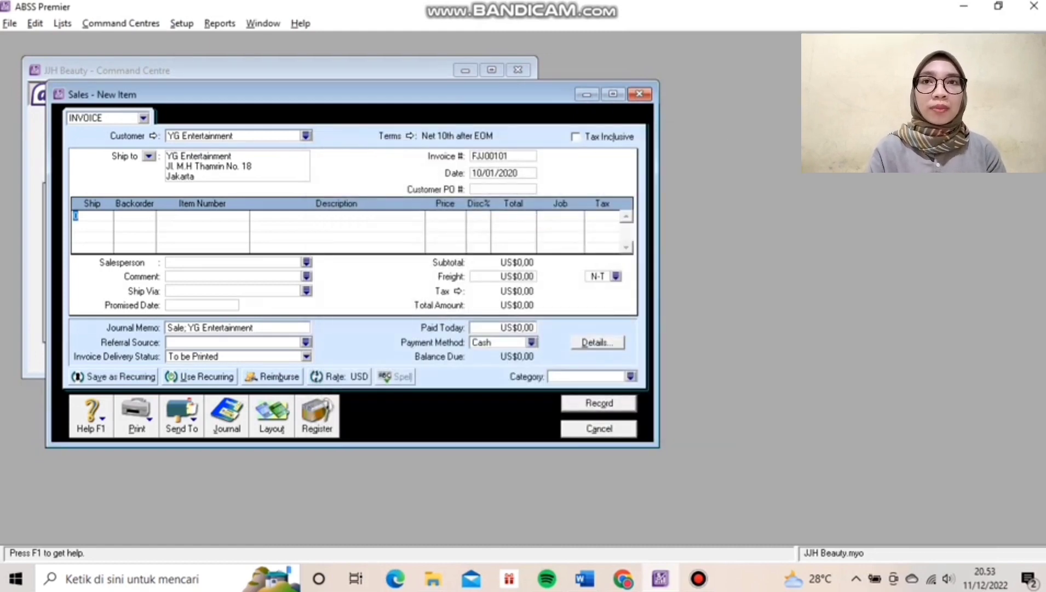
pyautogui.write('2')
pyautogui.press('Tab')
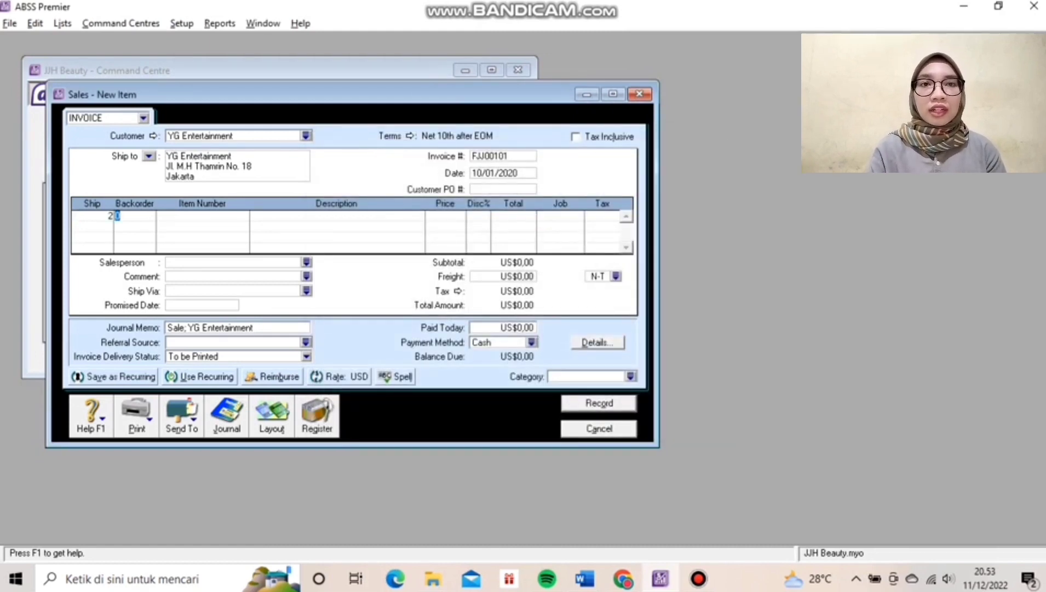
pyautogui.press('Tab')
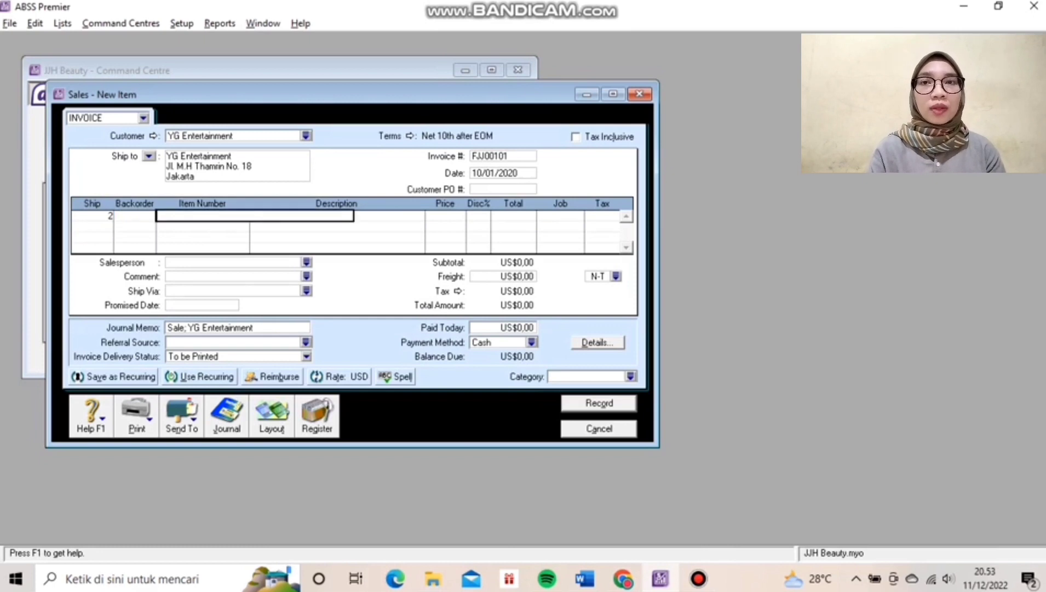
pyautogui.write('A')
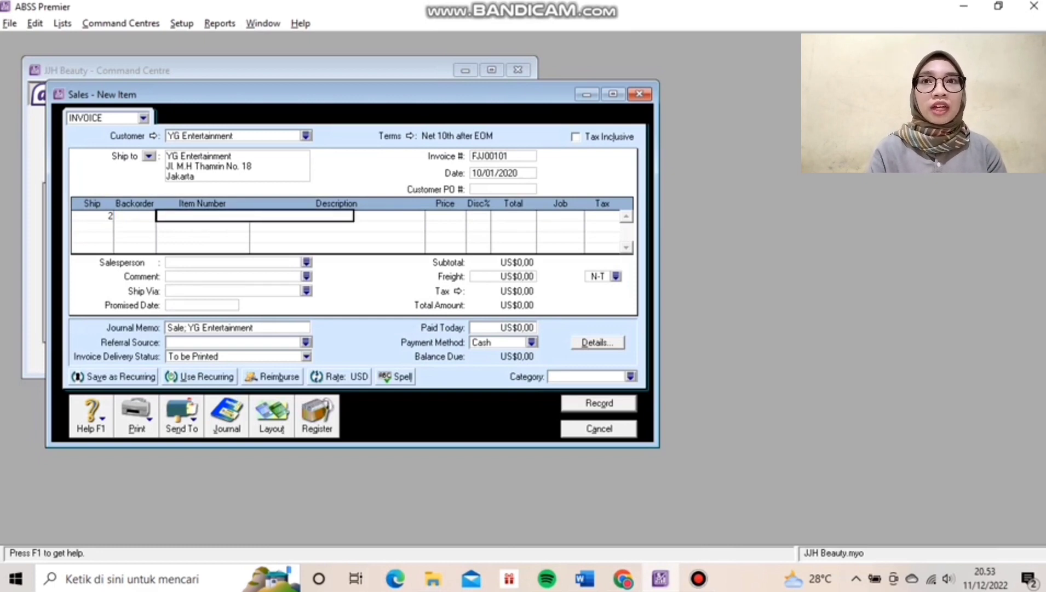
pyautogui.press('BackSpace')
pyautogui.press('BackSpace')
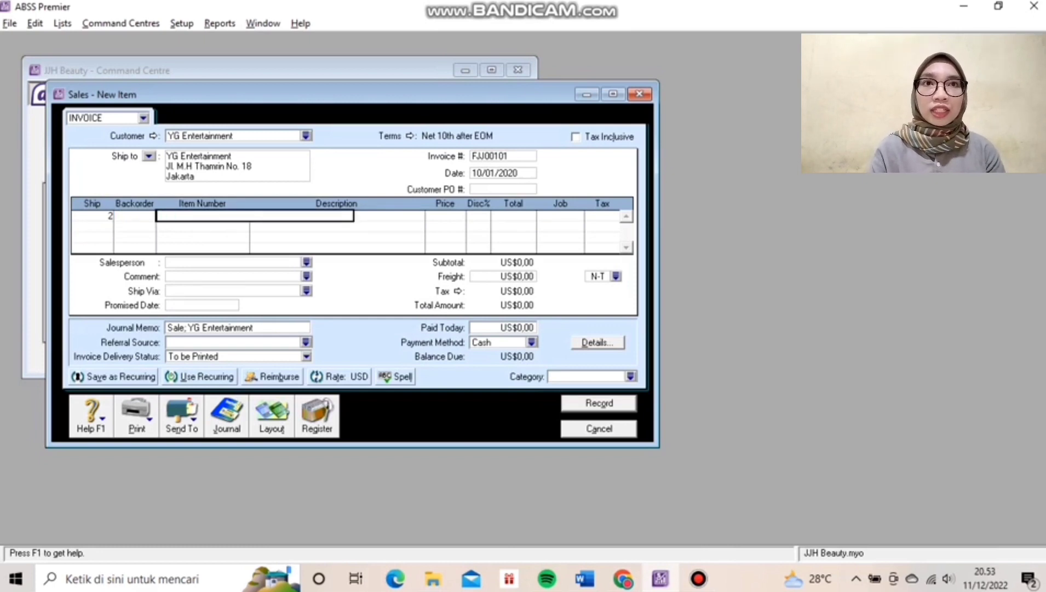
pyautogui.write('AFS')
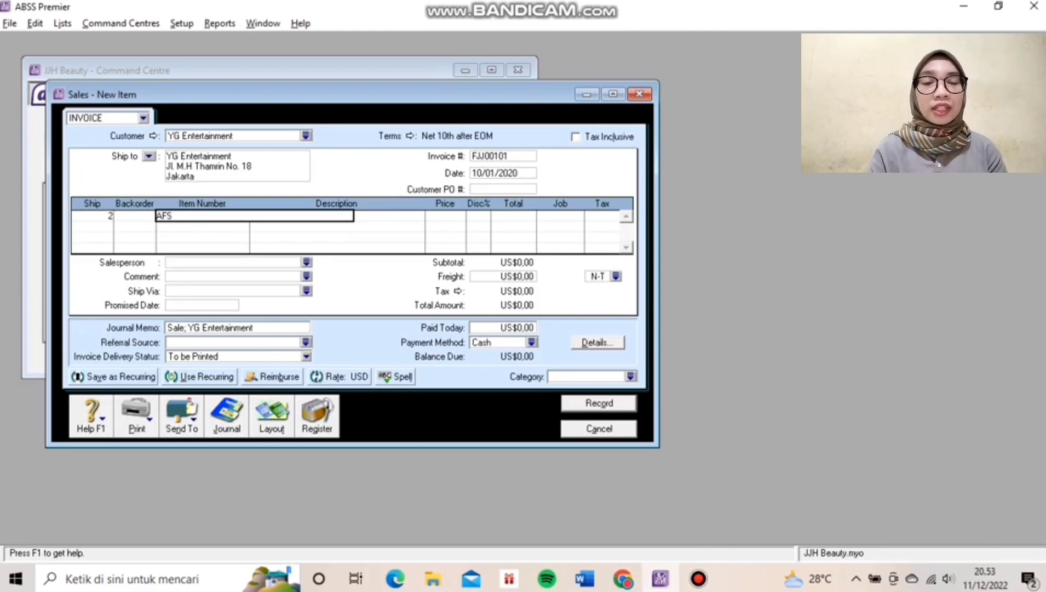
pyautogui.press('Tab')
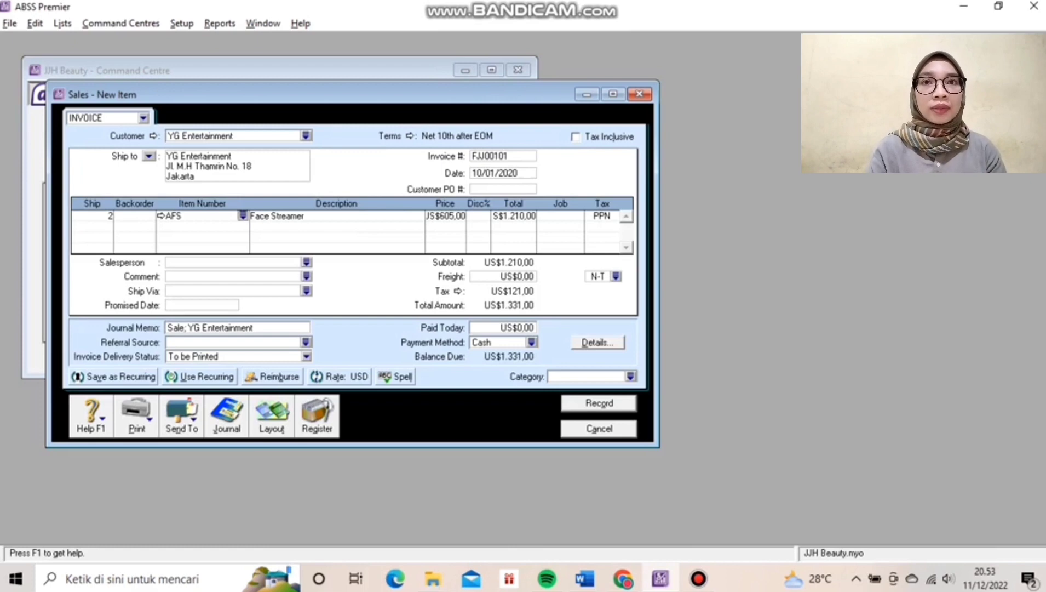
pyautogui.press('Tab')
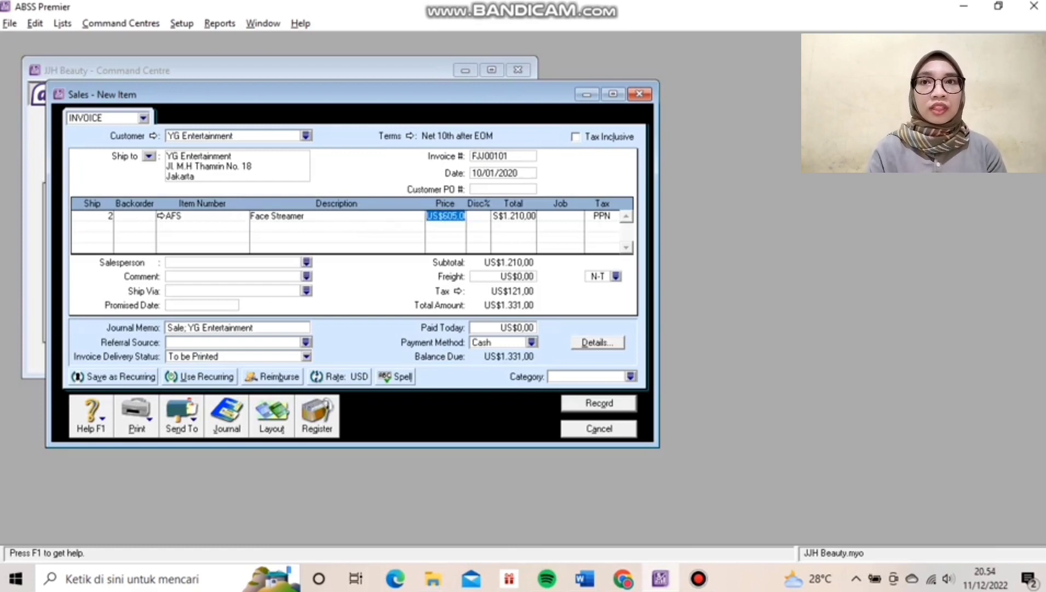
pyautogui.write('1.0')
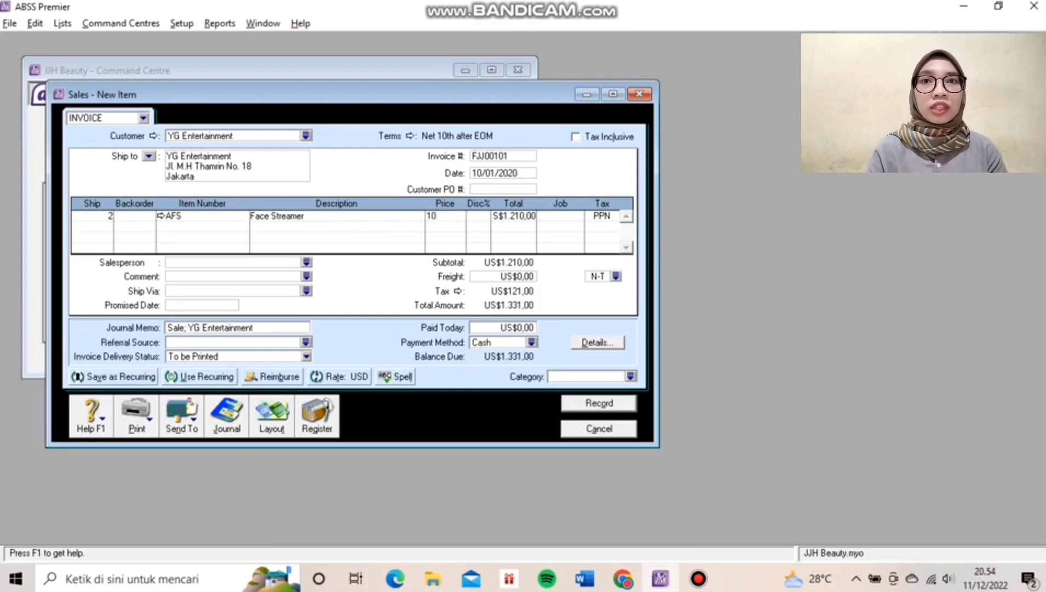
pyautogui.write('44')
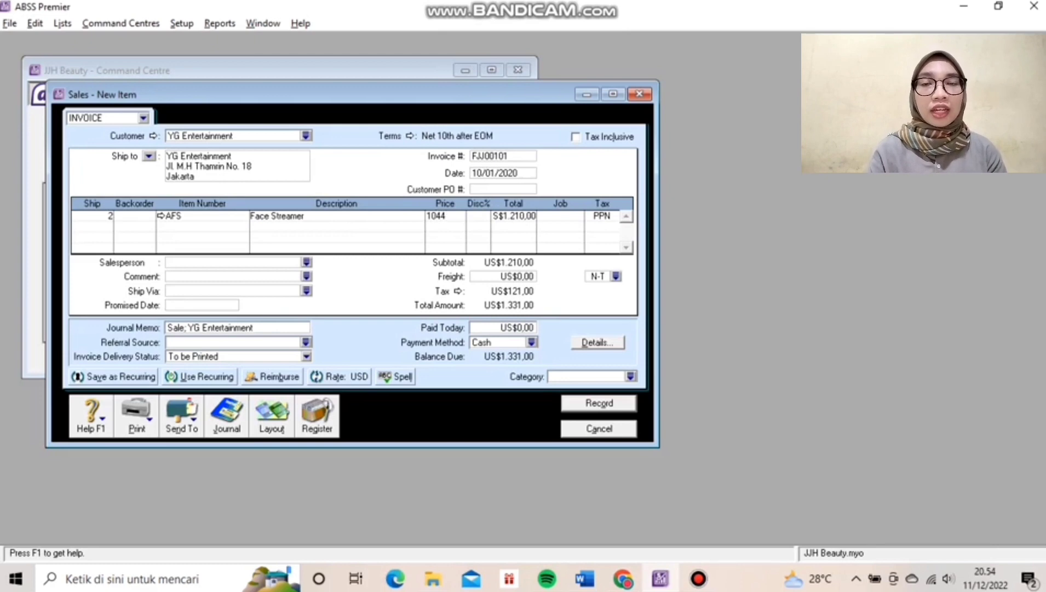
pyautogui.write(',30')
pyautogui.press('Tab')
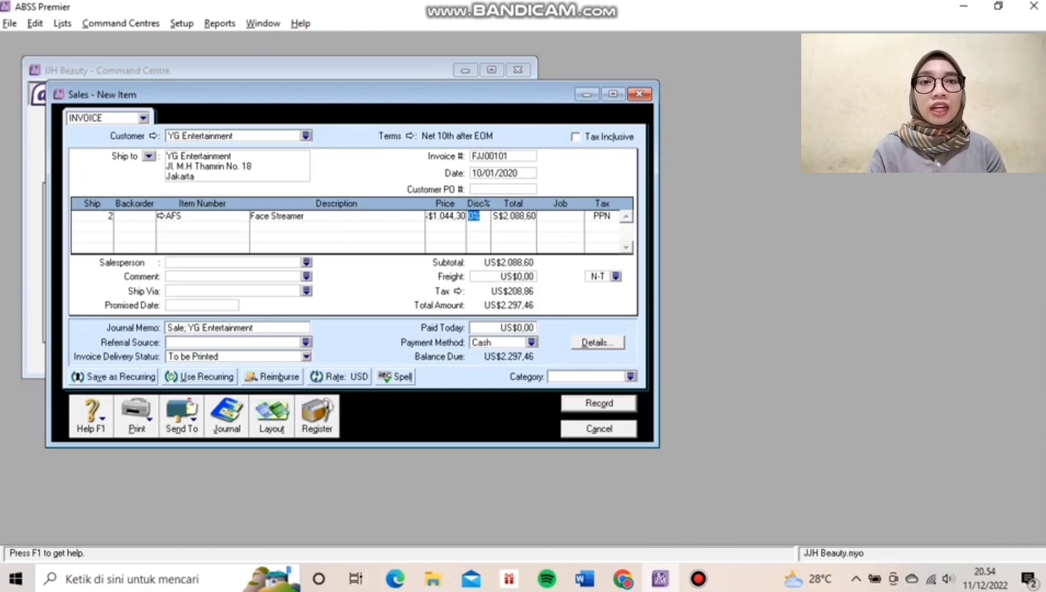
# Skip the discount and start a second invoice line shipping 3.
pyautogui.press('Tab')
pyautogui.press('Tab')
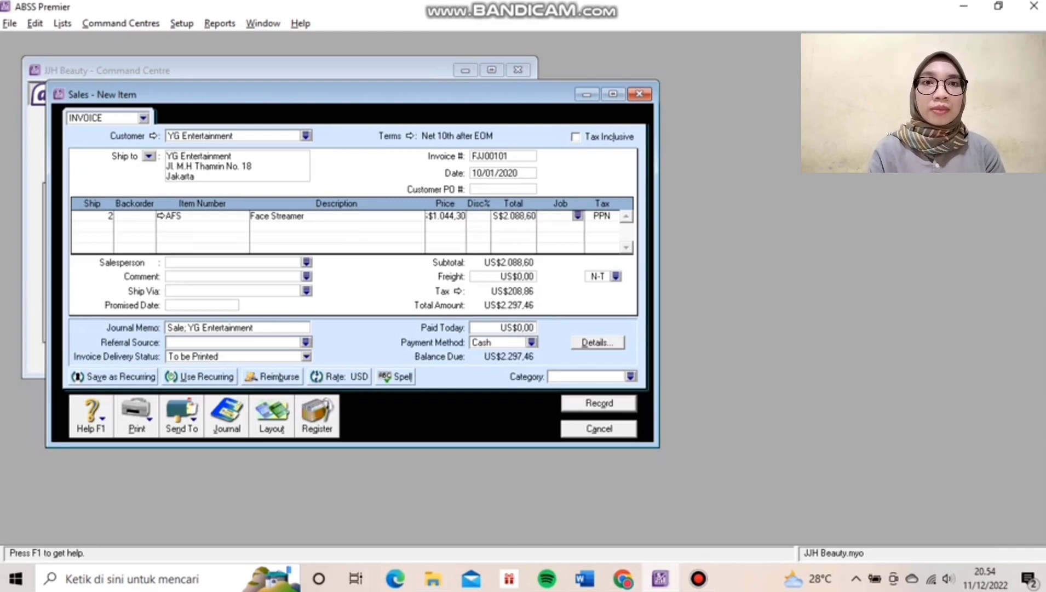
pyautogui.press('Tab')
pyautogui.press('Tab')
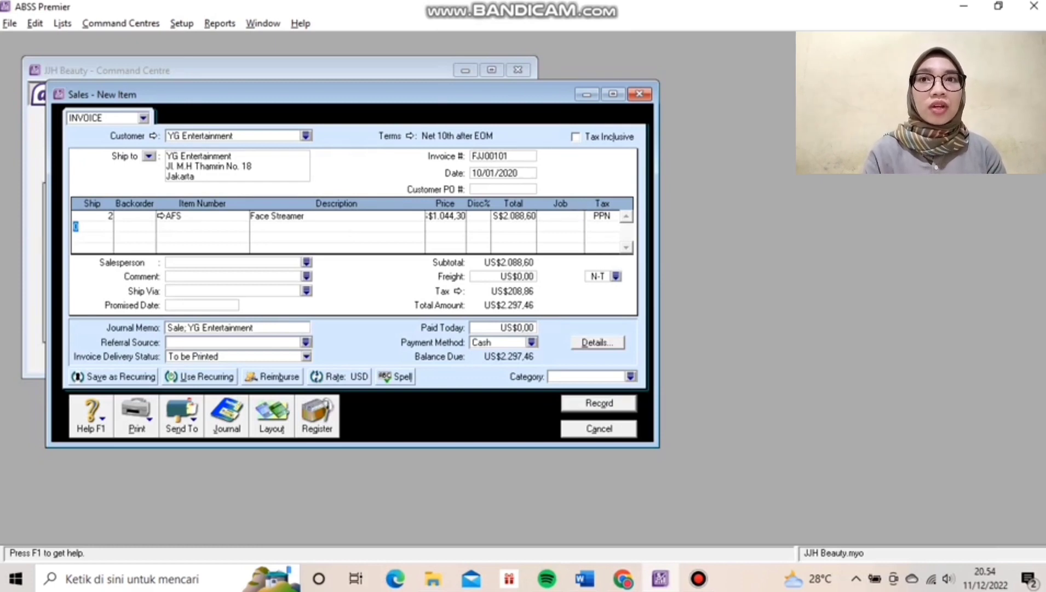
pyautogui.write('3')
pyautogui.press('Tab')
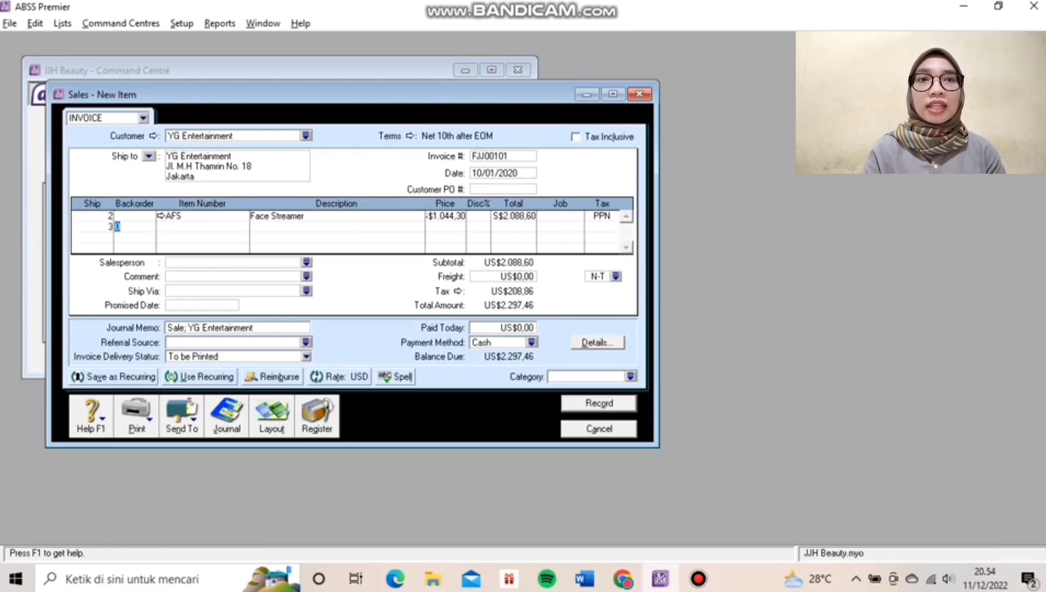
# Set line two to item ASS (Fulsasi Sonic) priced at 36.
pyautogui.press('Tab')
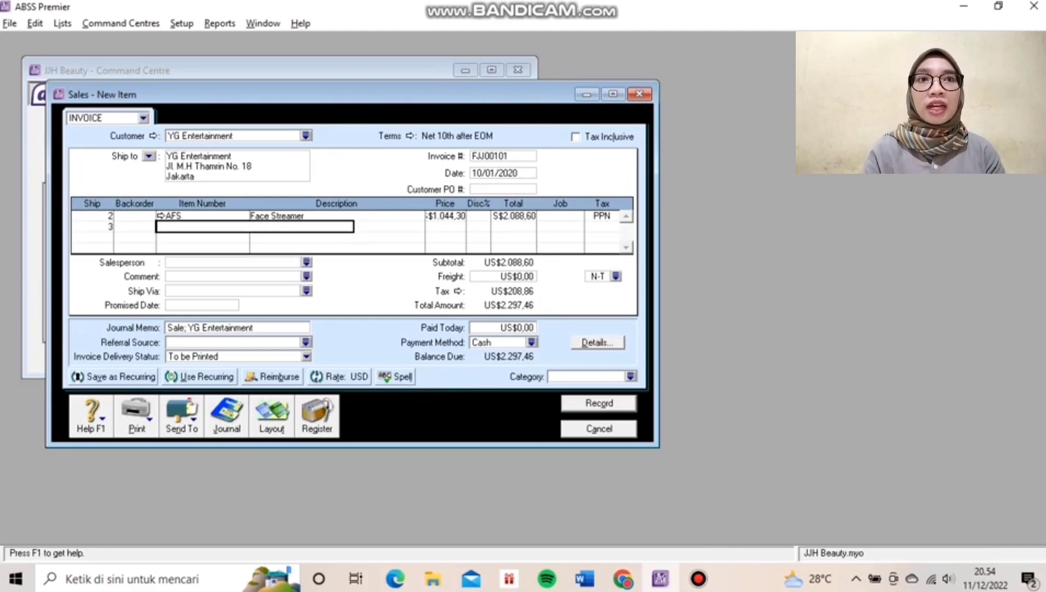
pyautogui.write('ass')
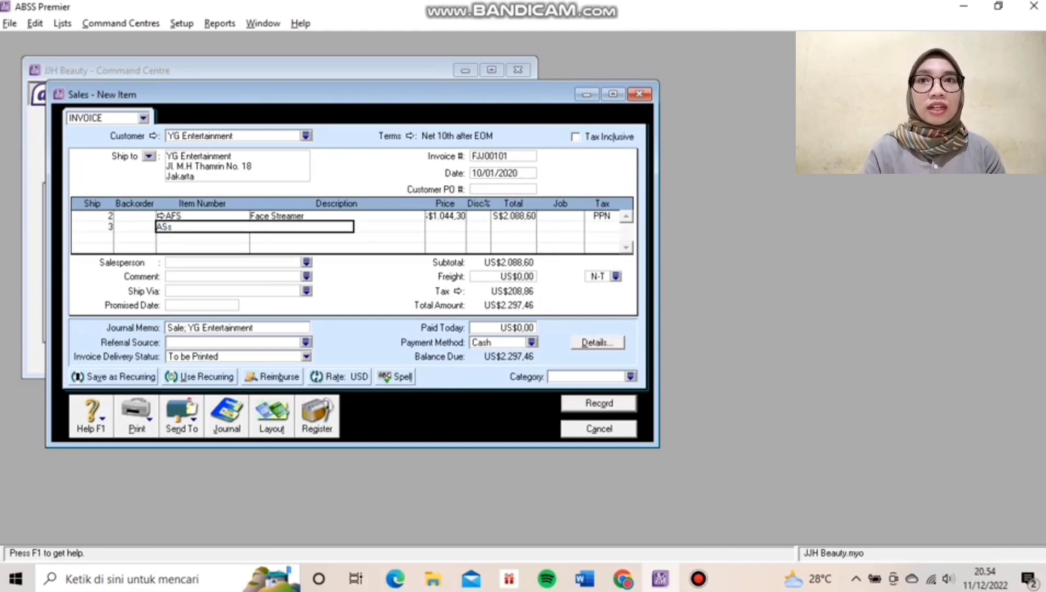
pyautogui.press('Tab')
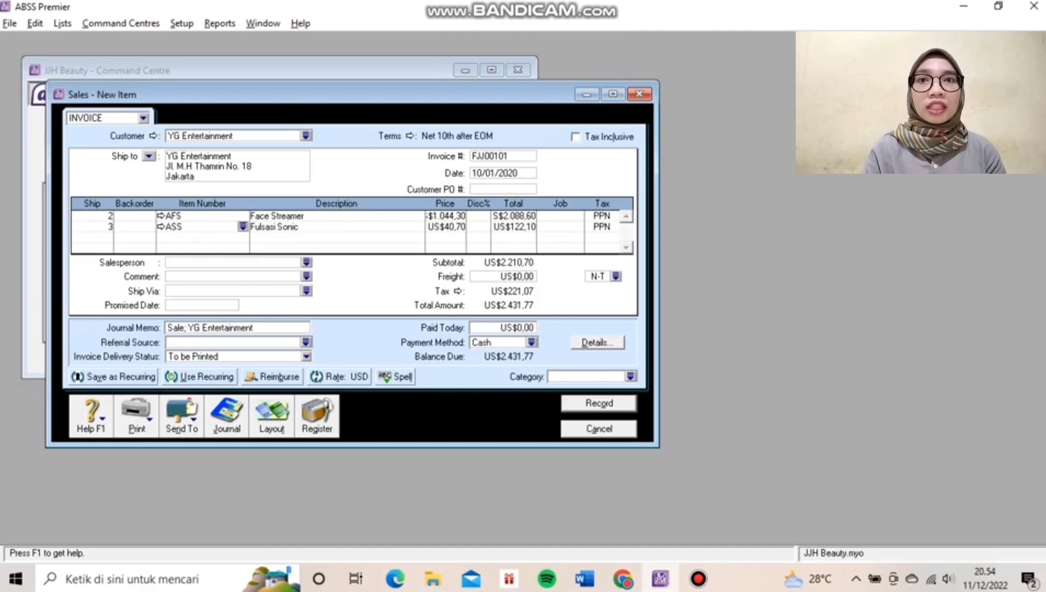
pyautogui.press('Tab')
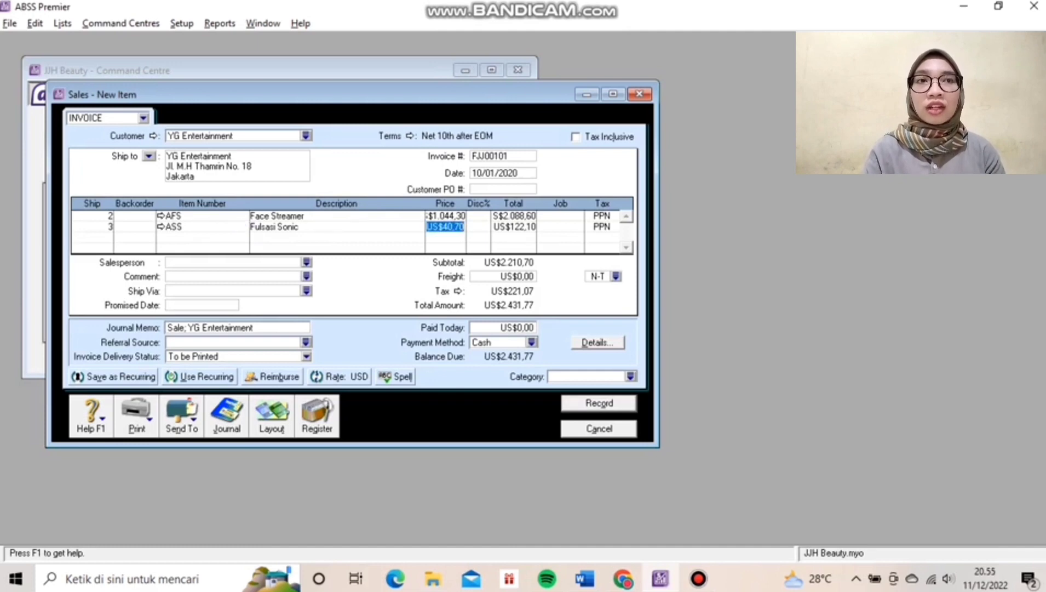
pyautogui.write('36')
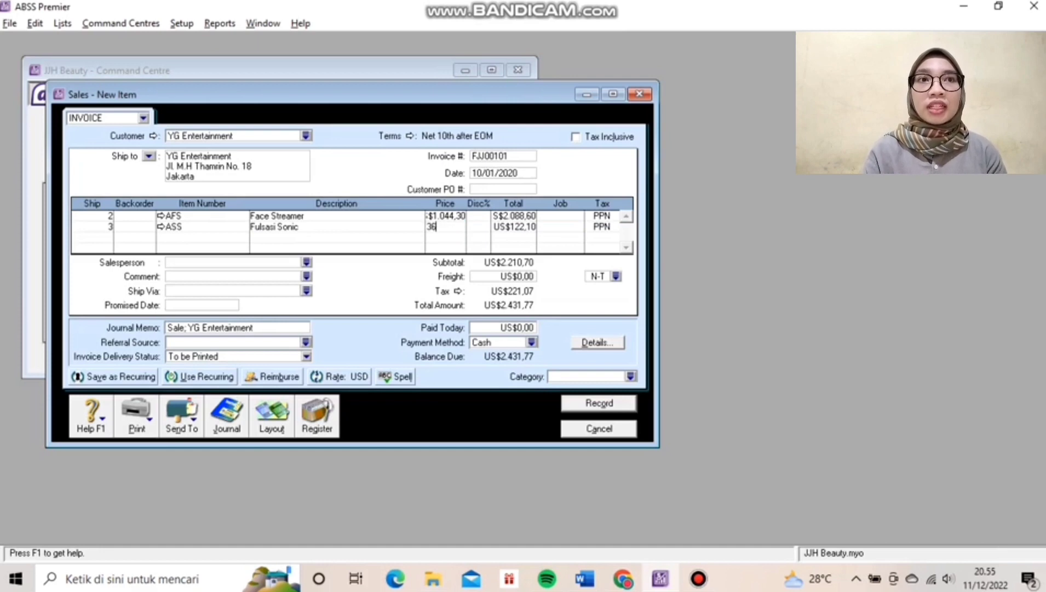
pyautogui.press('Tab')
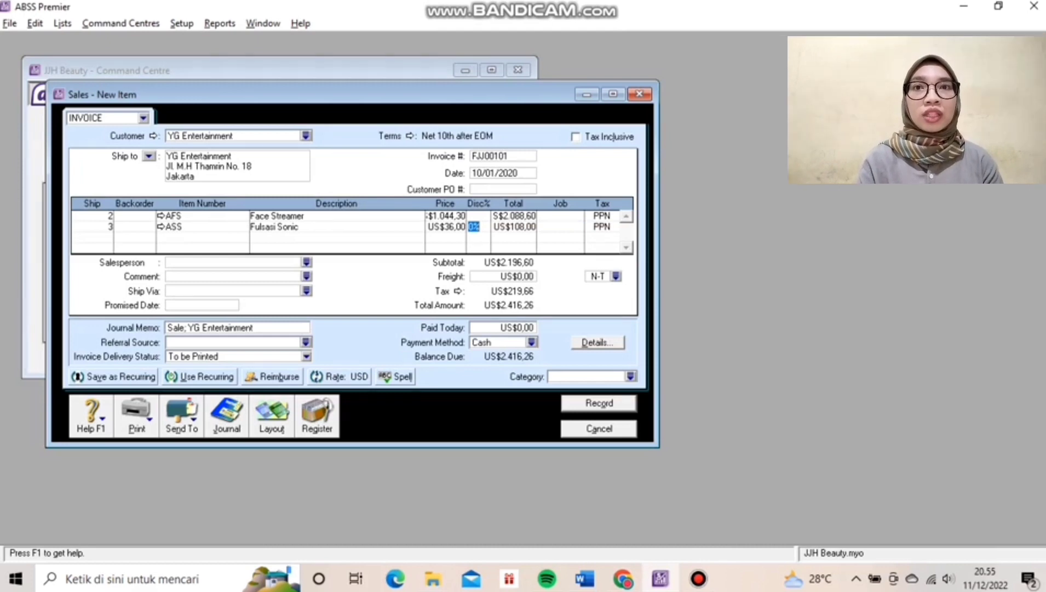
# Assign the Overseas category, record the YG Entertainment invoice, and close the Sales window.
pyautogui.click(630, 376)
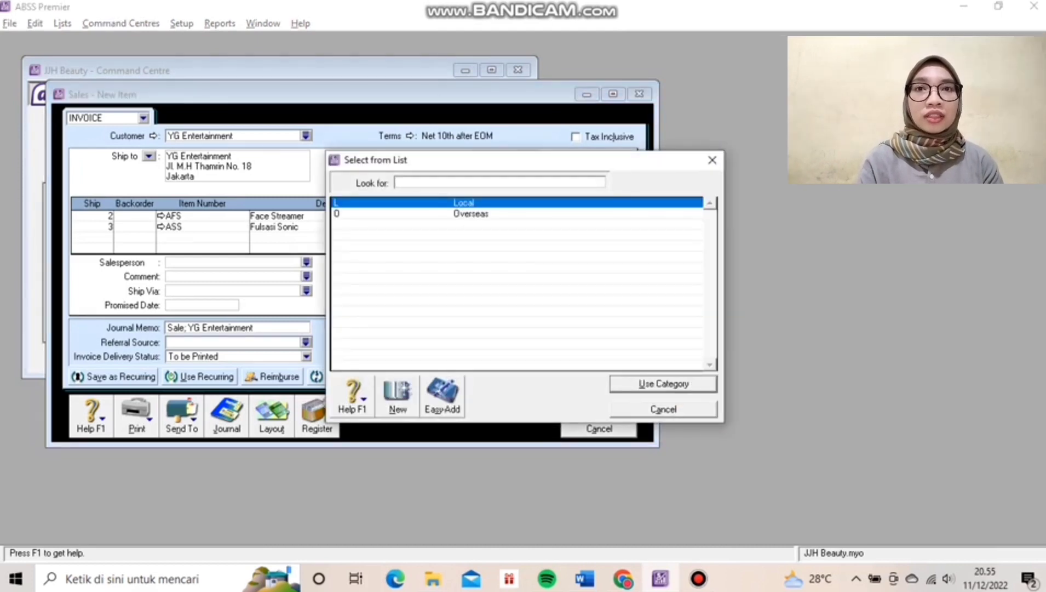
pyautogui.write('O')
pyautogui.press('Return')
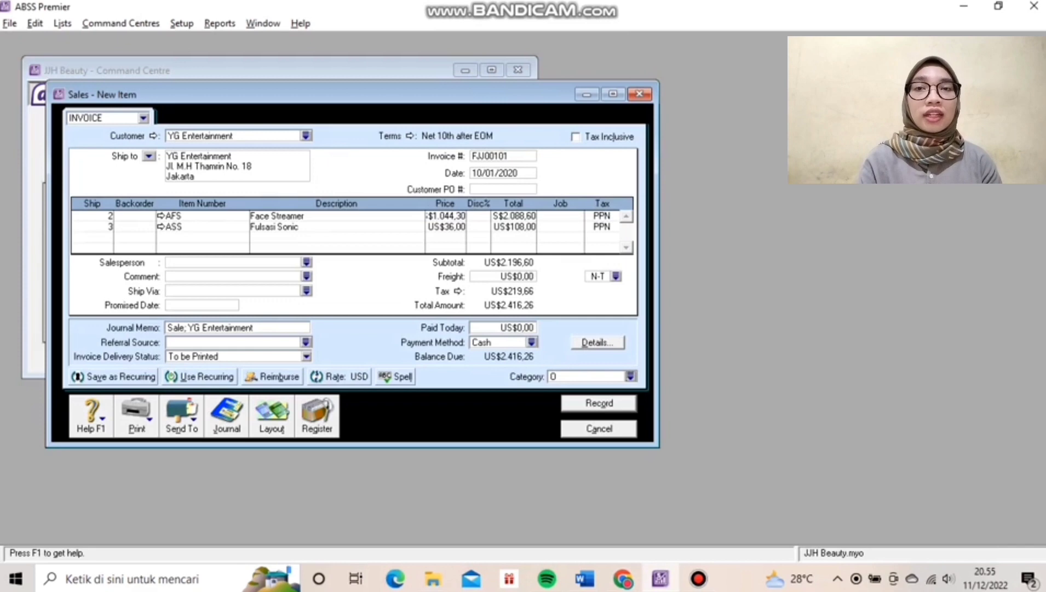
pyautogui.click(599, 403)
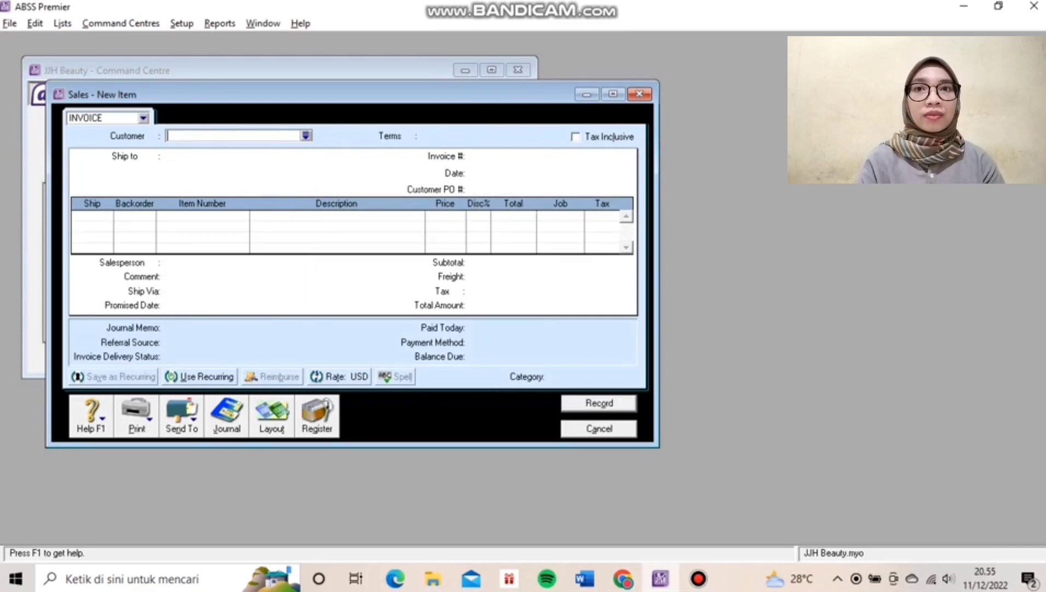
pyautogui.click(599, 429)
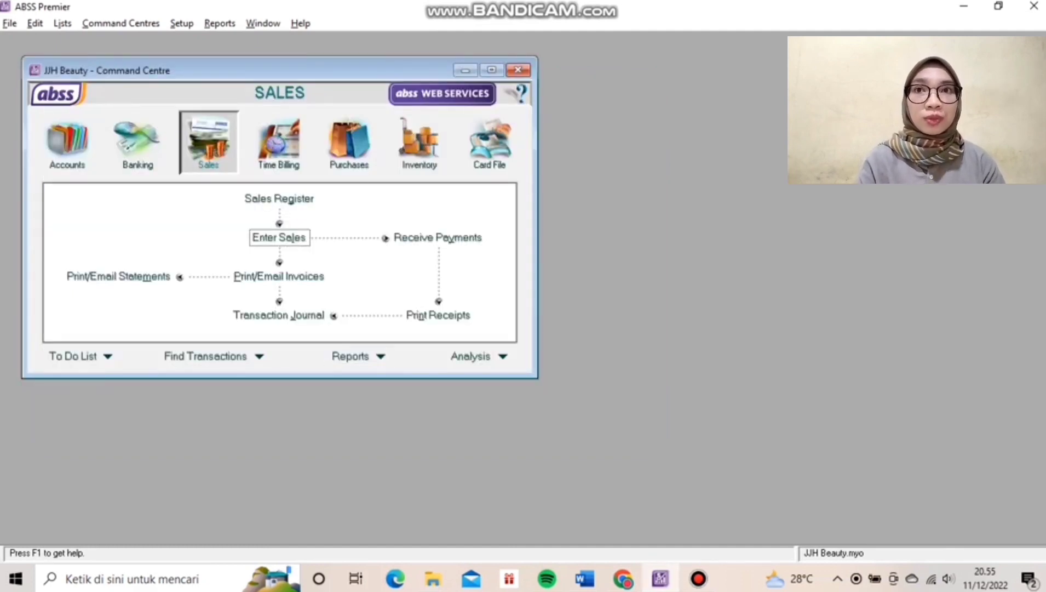
# Check FJ00101's entries in the Sales transaction journal, then start a new sale.
pyautogui.click(279, 315)
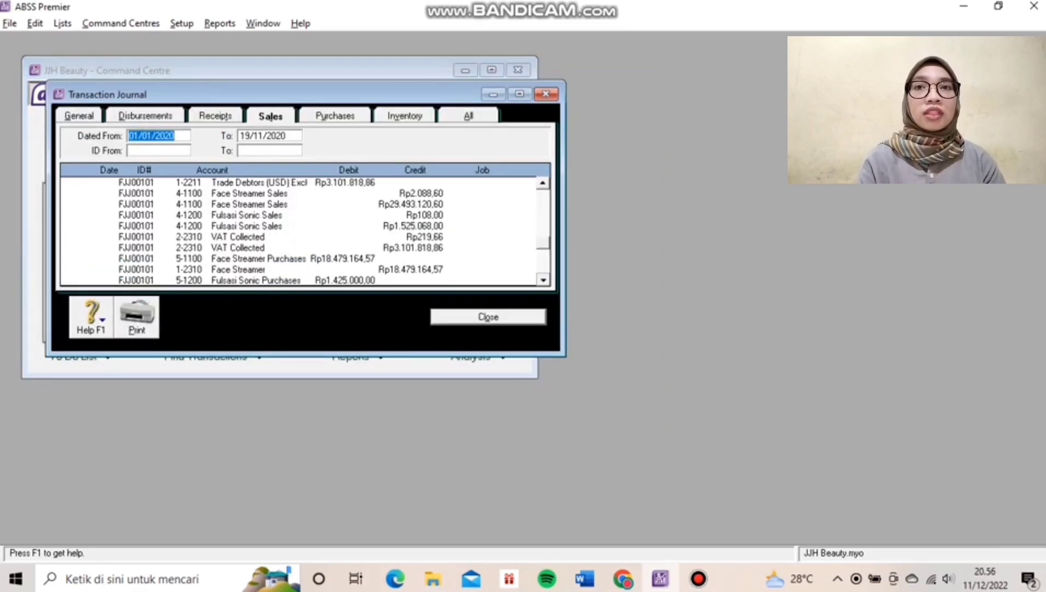
pyautogui.click(543, 279)
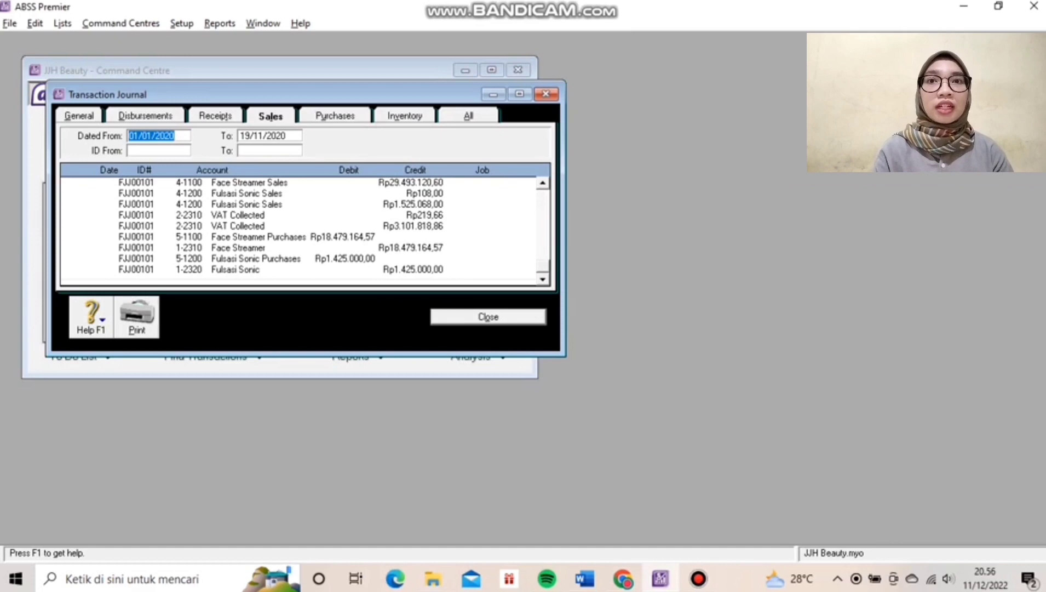
pyautogui.click(488, 317)
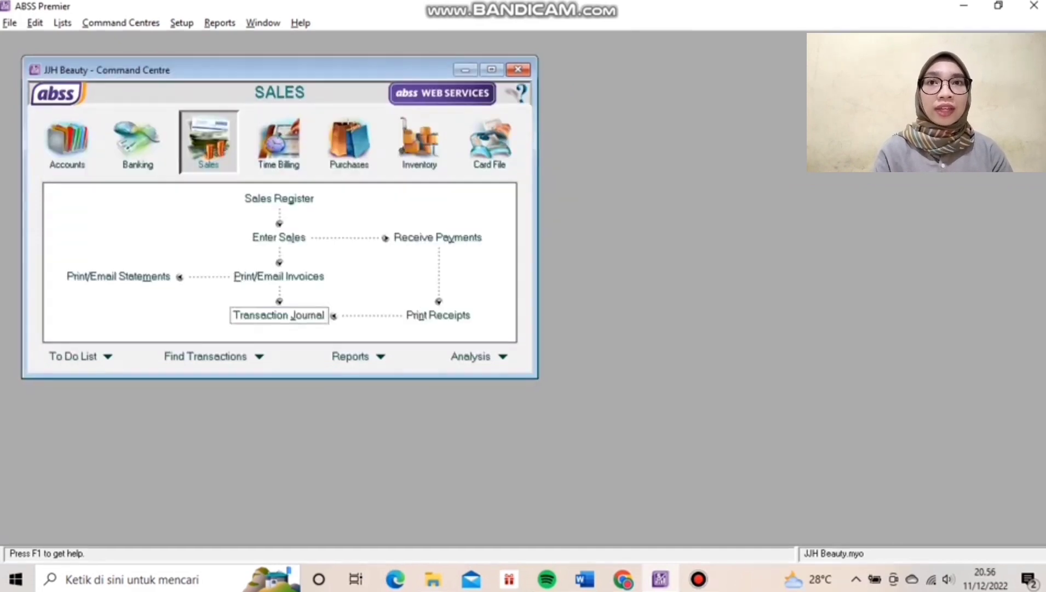
pyautogui.click(279, 237)
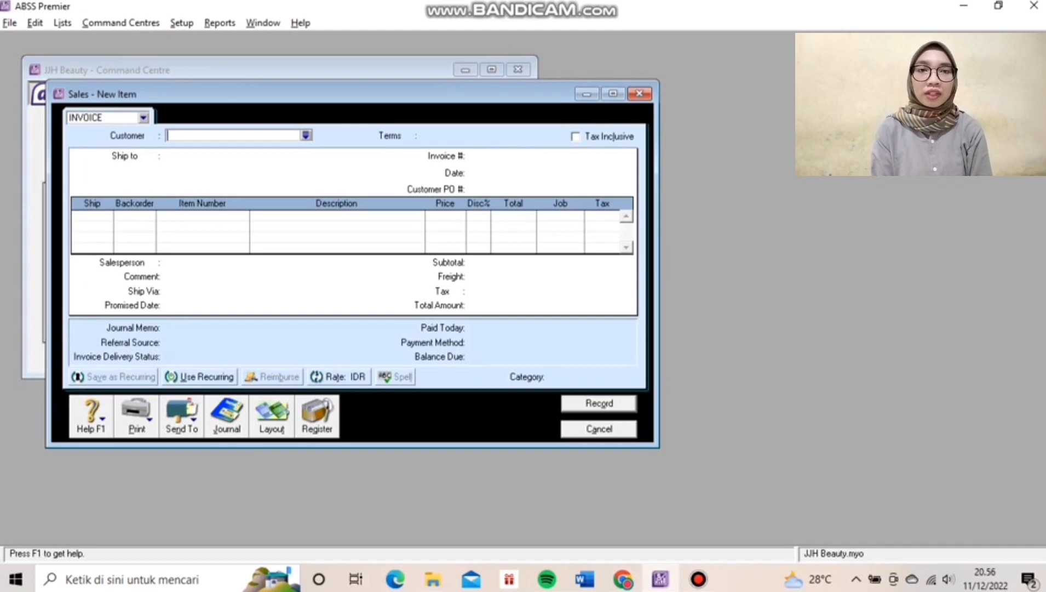
# Switch the new invoice to the Service layout and select the individual customer.
pyautogui.click(272, 416)
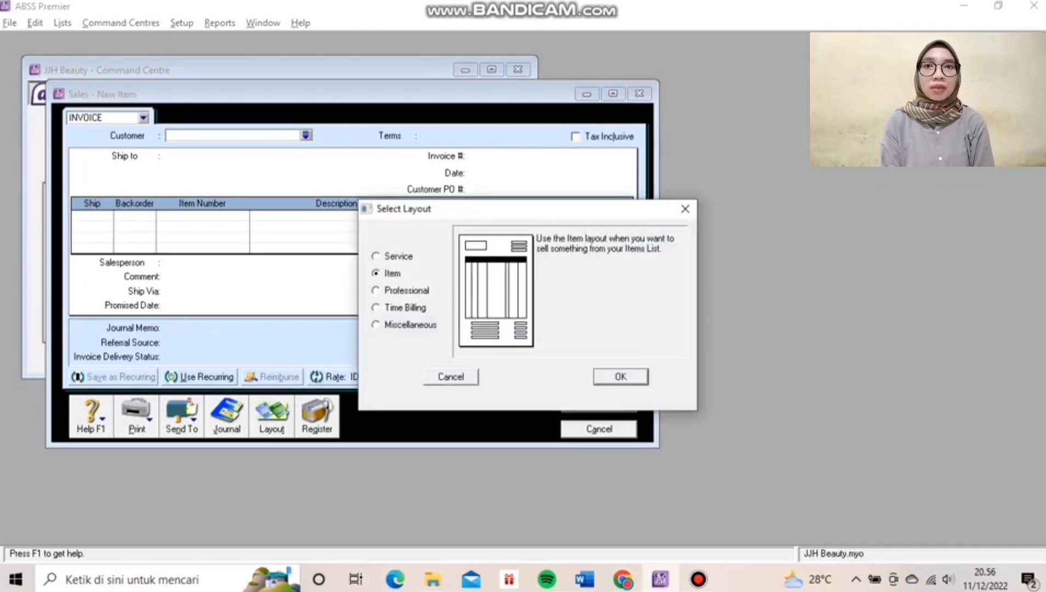
pyautogui.click(376, 256)
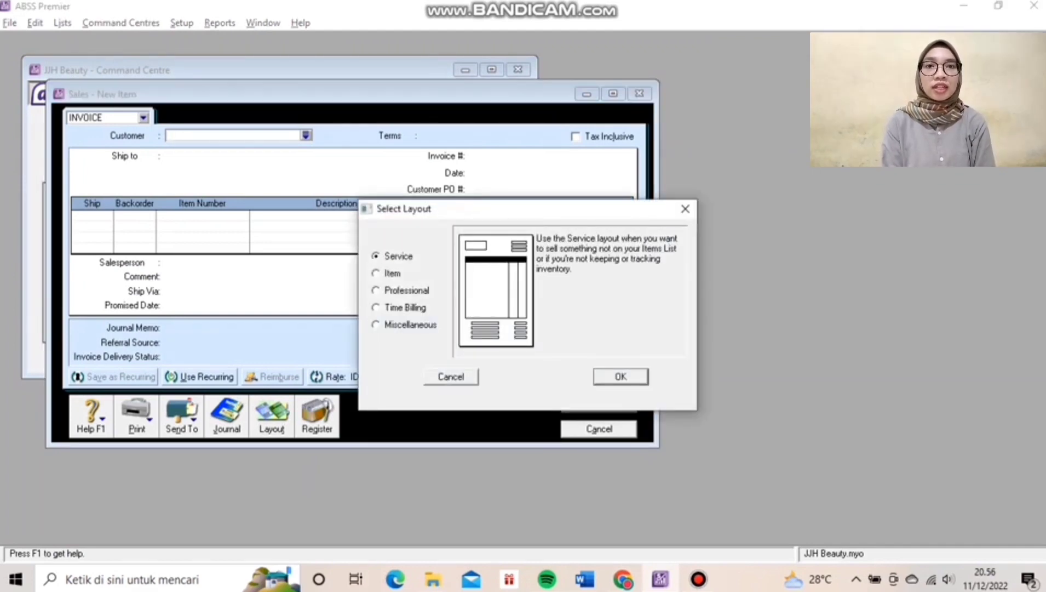
pyautogui.click(620, 376)
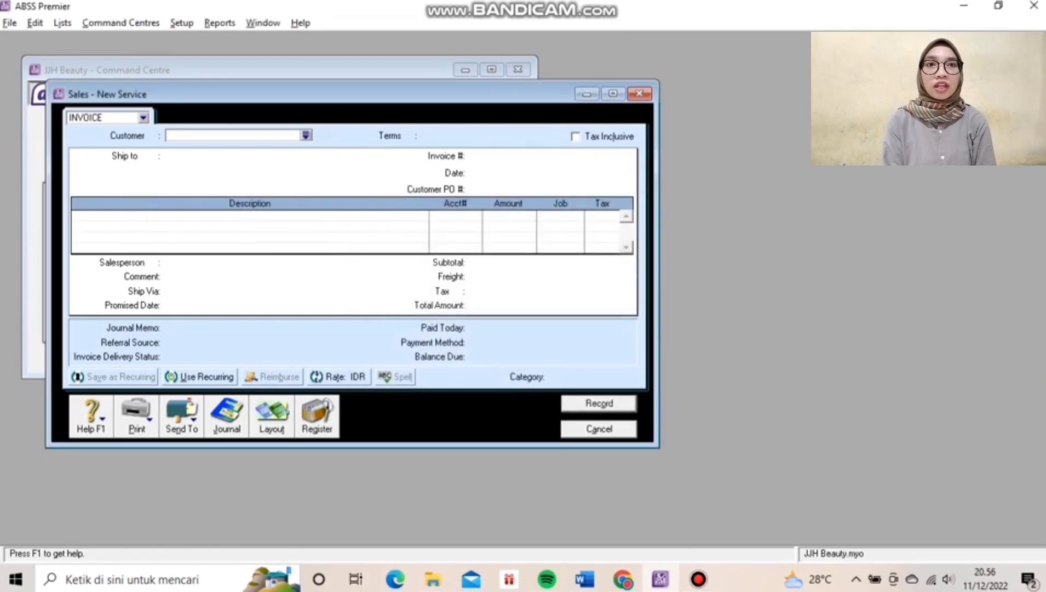
pyautogui.write('Via')
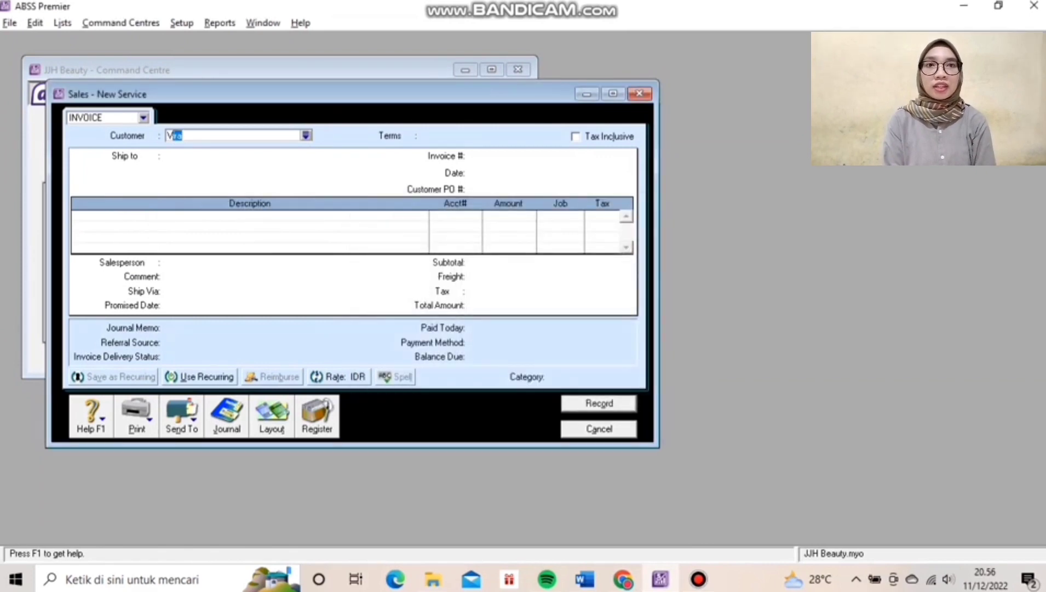
pyautogui.press('Tab')
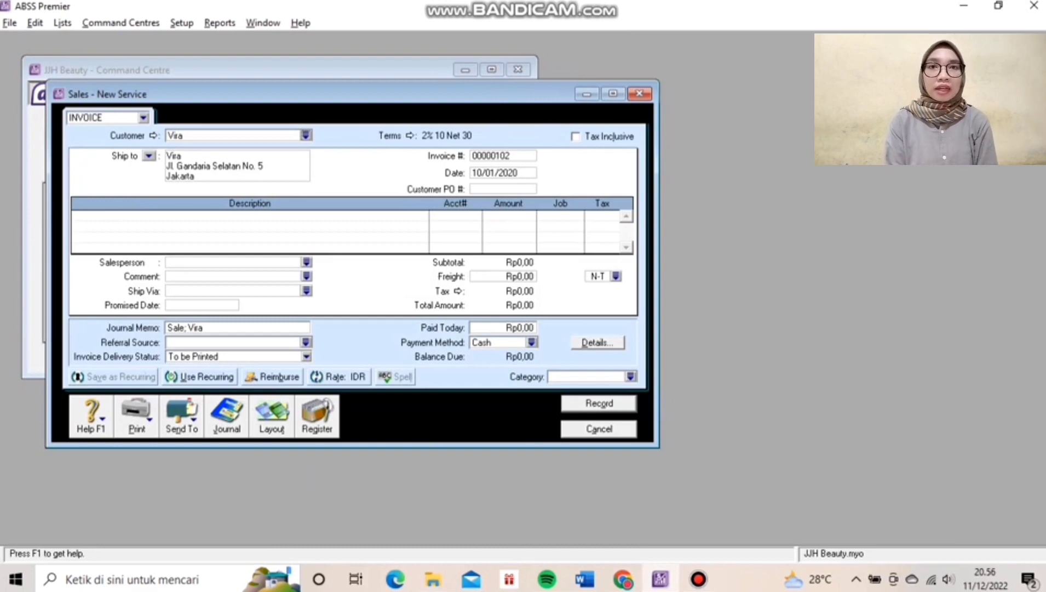
# Set the invoice's payment terms to C.O.D.
pyautogui.click(410, 135)
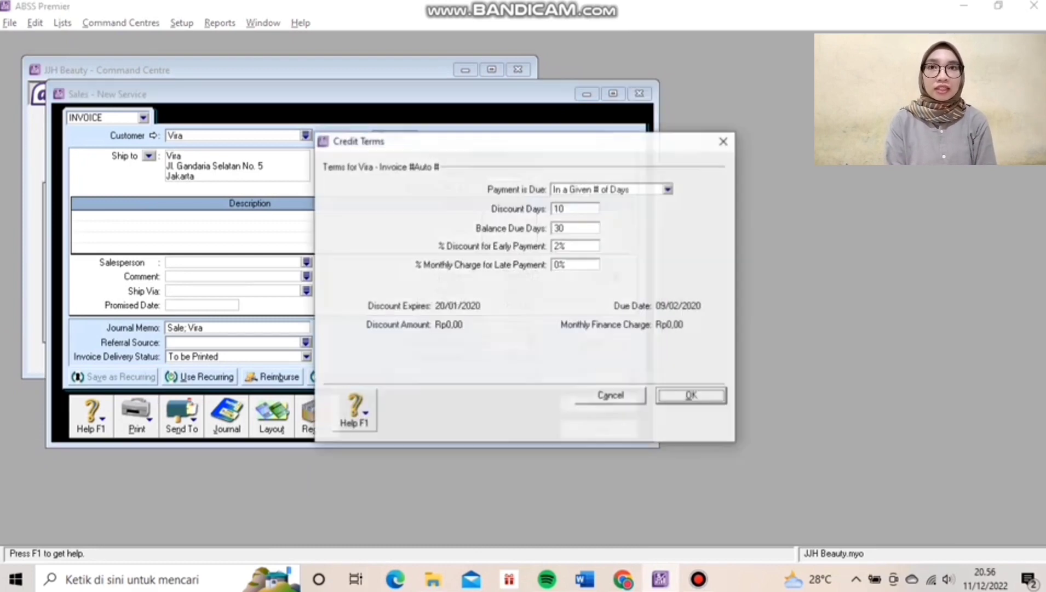
pyautogui.click(668, 189)
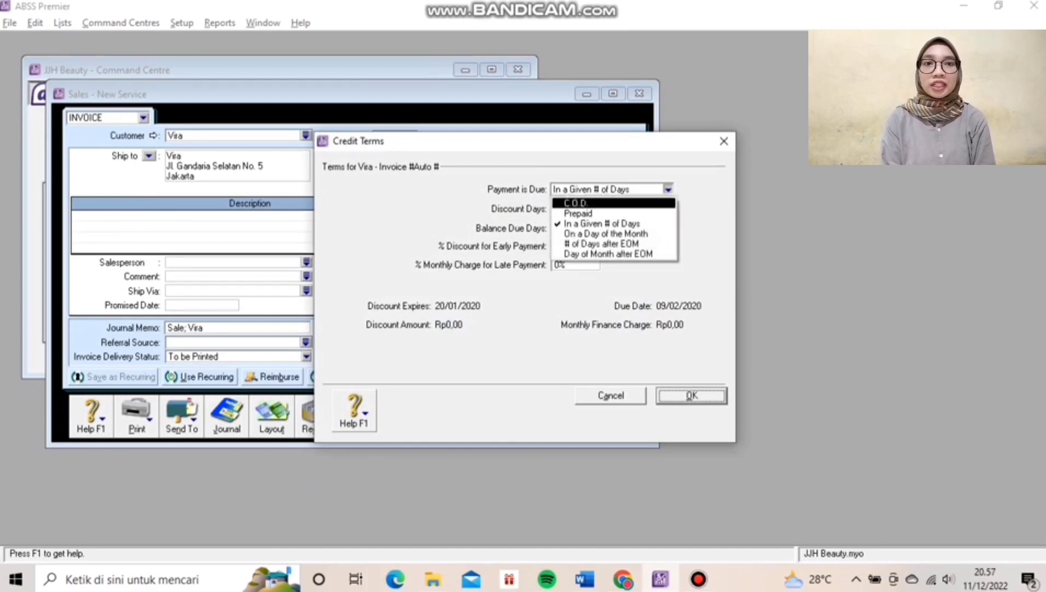
pyautogui.click(578, 214)
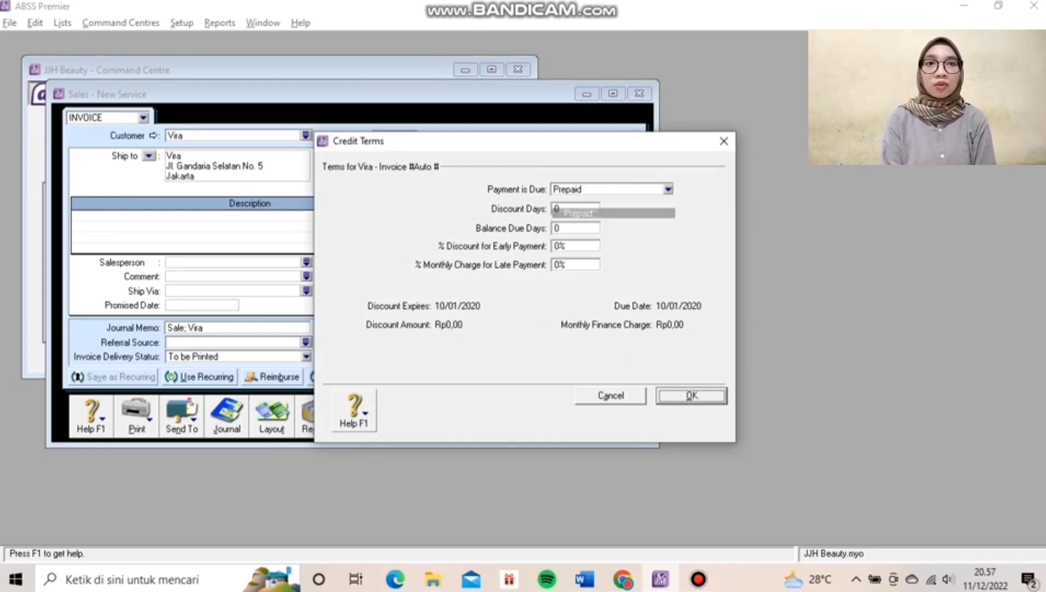
pyautogui.click(668, 189)
pyautogui.click(576, 204)
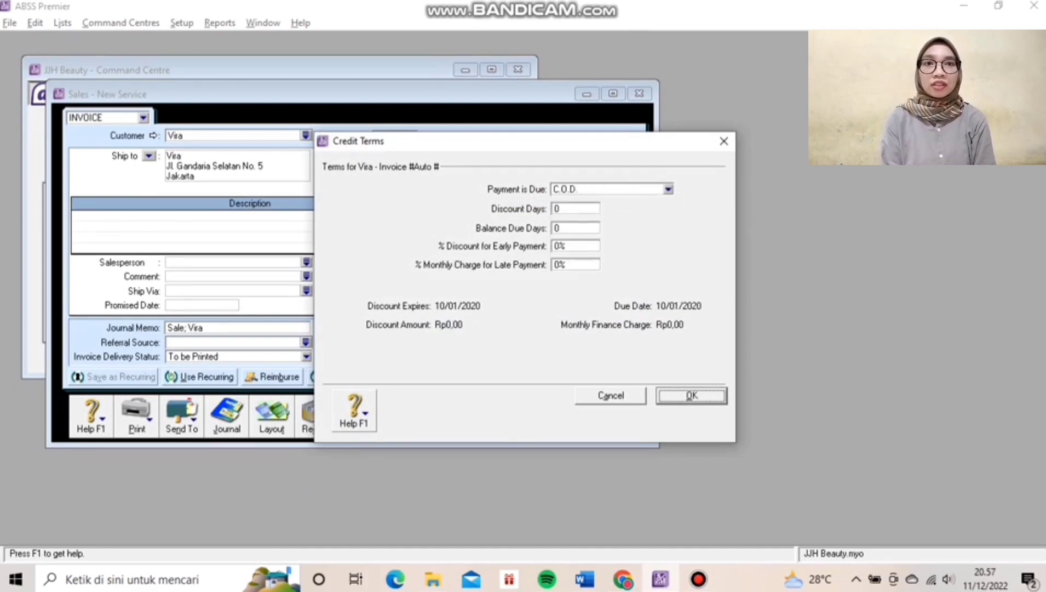
pyautogui.press('Return')
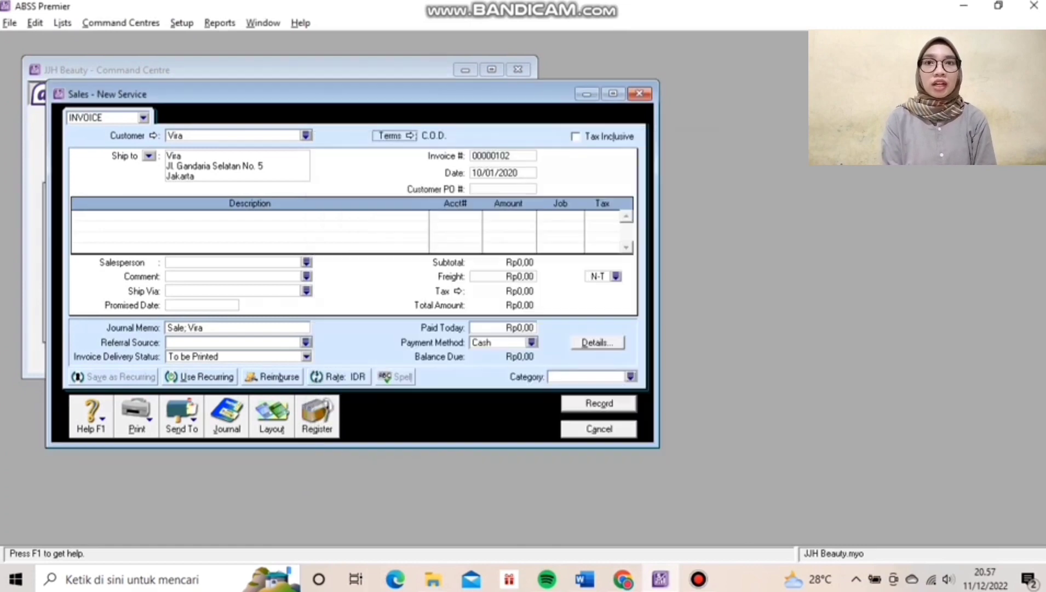
# Give the invoice number FJ120101 and date 12/1/2020.
pyautogui.write('F')
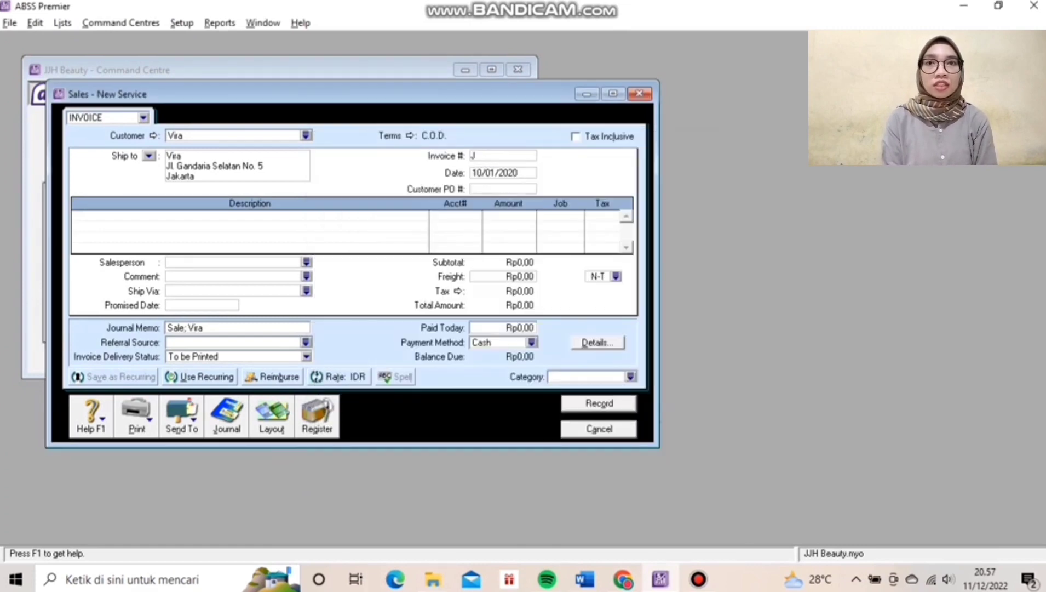
pyautogui.write('J12')
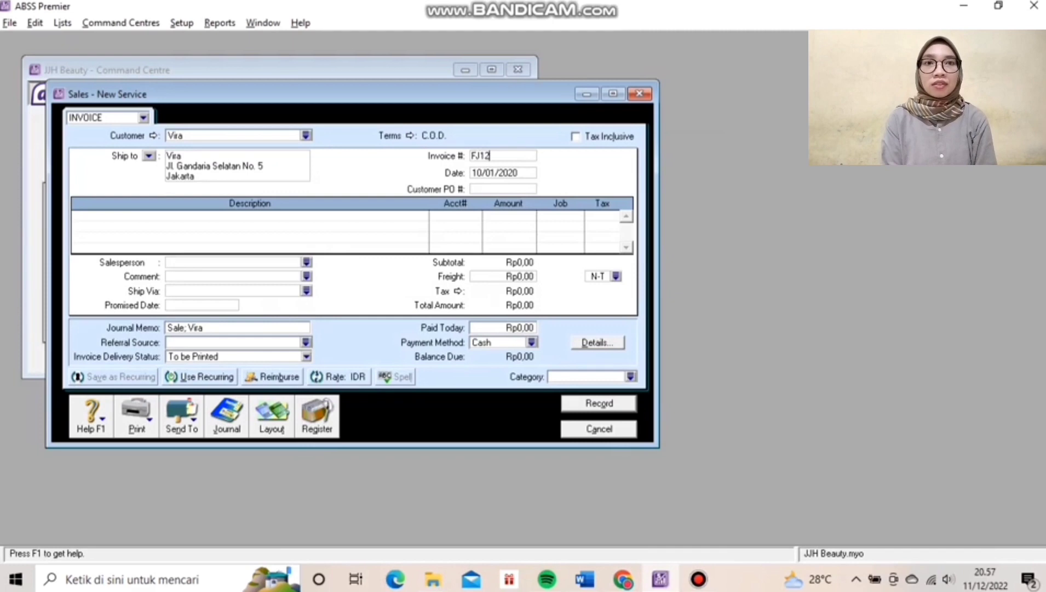
pyautogui.write('0101')
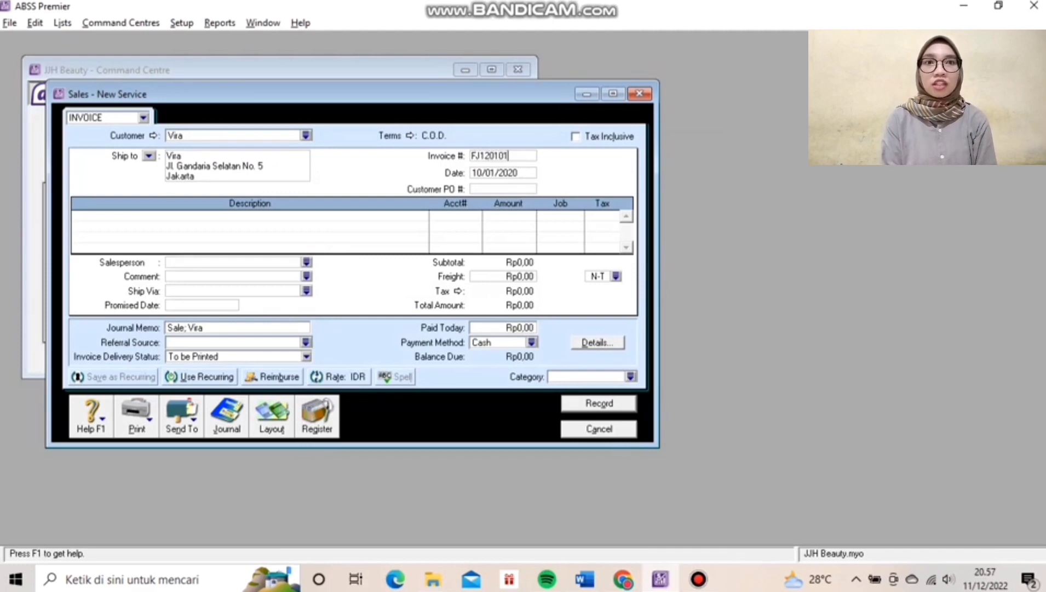
pyautogui.press('Tab')
pyautogui.write('12/')
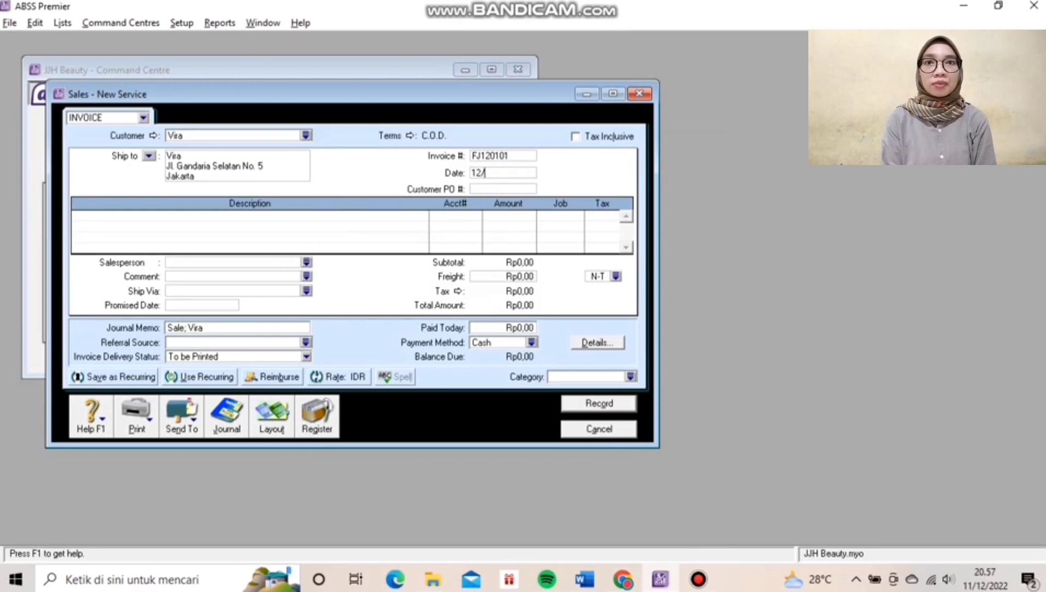
pyautogui.write('1/2020')
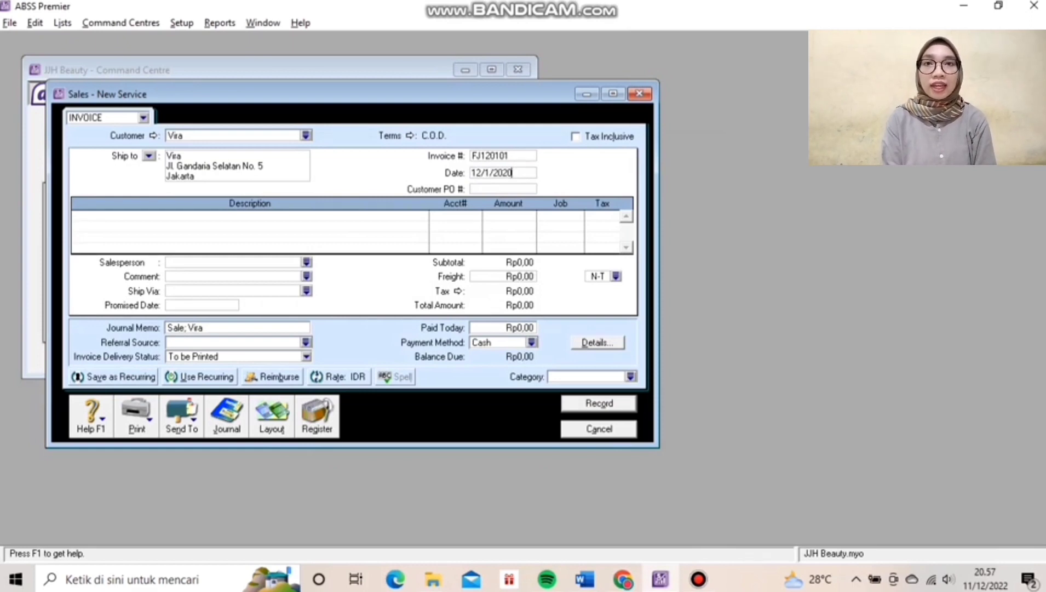
pyautogui.press('Tab')
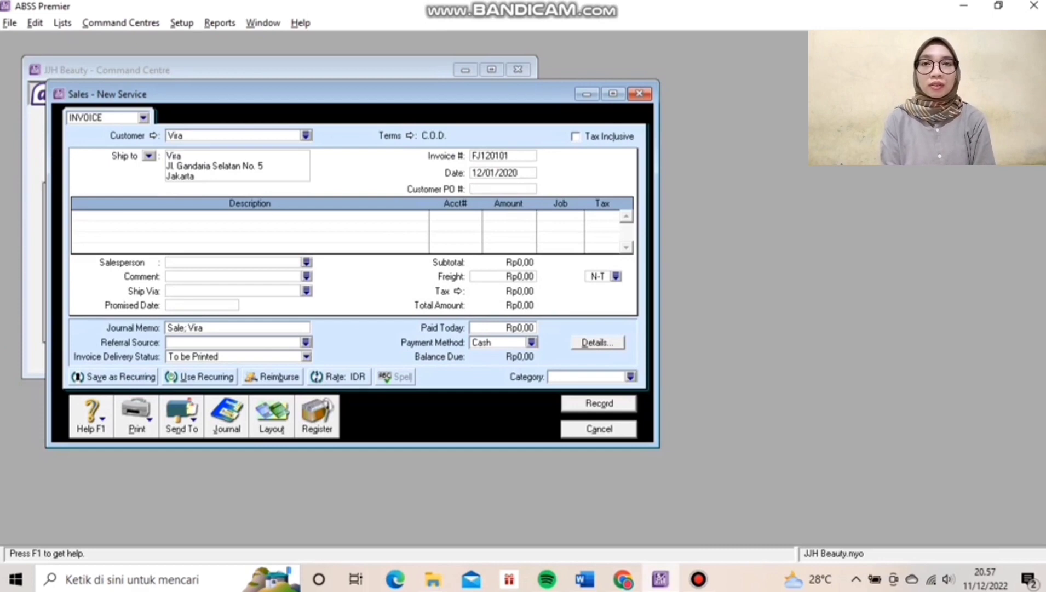
# Add a Hair Treatment line to account 4-2500 for Rp500.000.
pyautogui.click(76, 216)
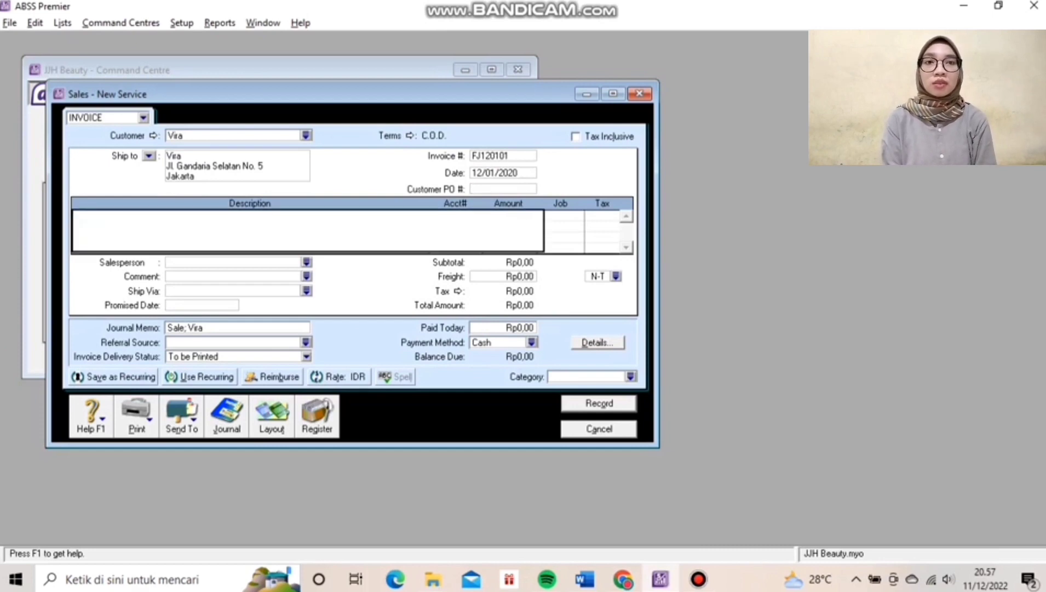
pyautogui.write('Hair')
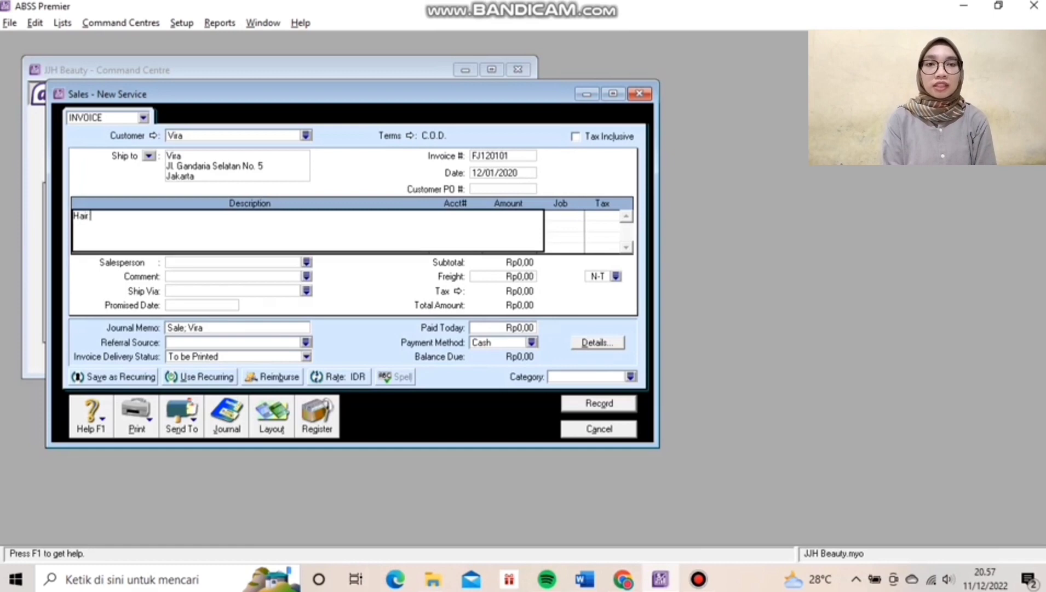
pyautogui.write(' Treatment')
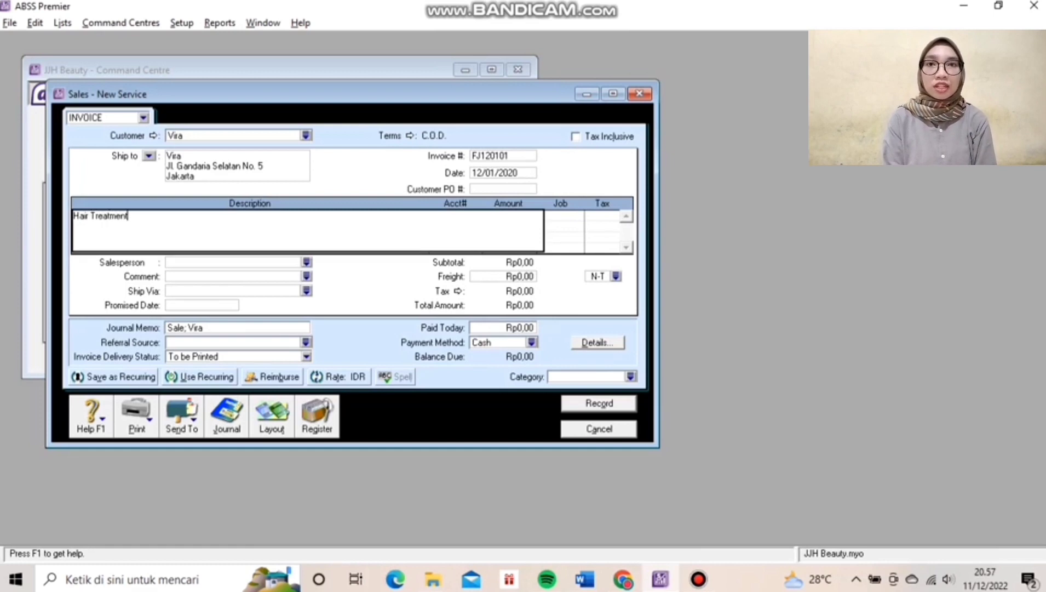
pyautogui.press('Tab')
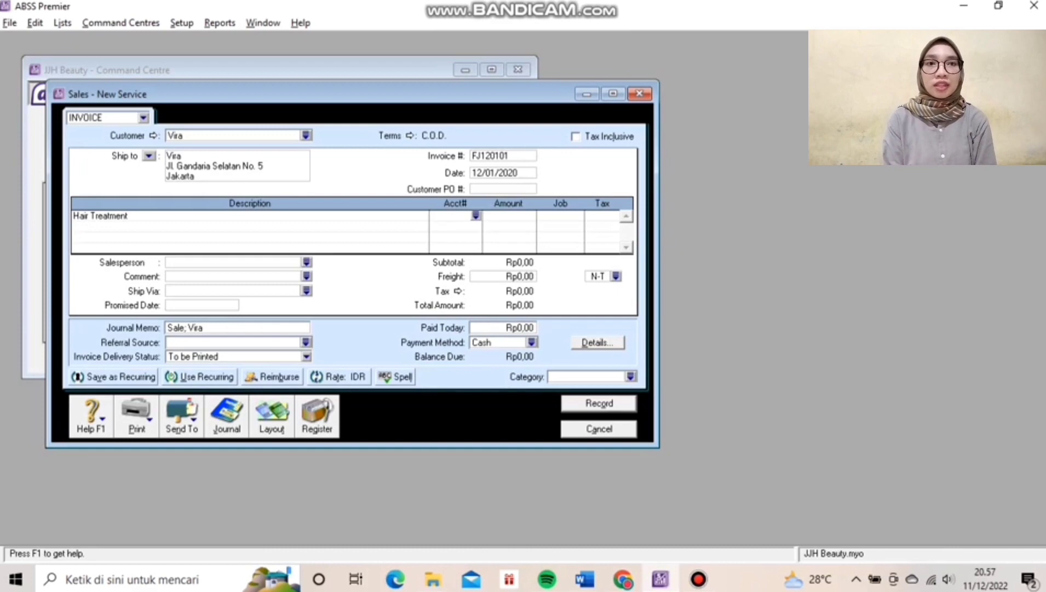
pyautogui.write('4')
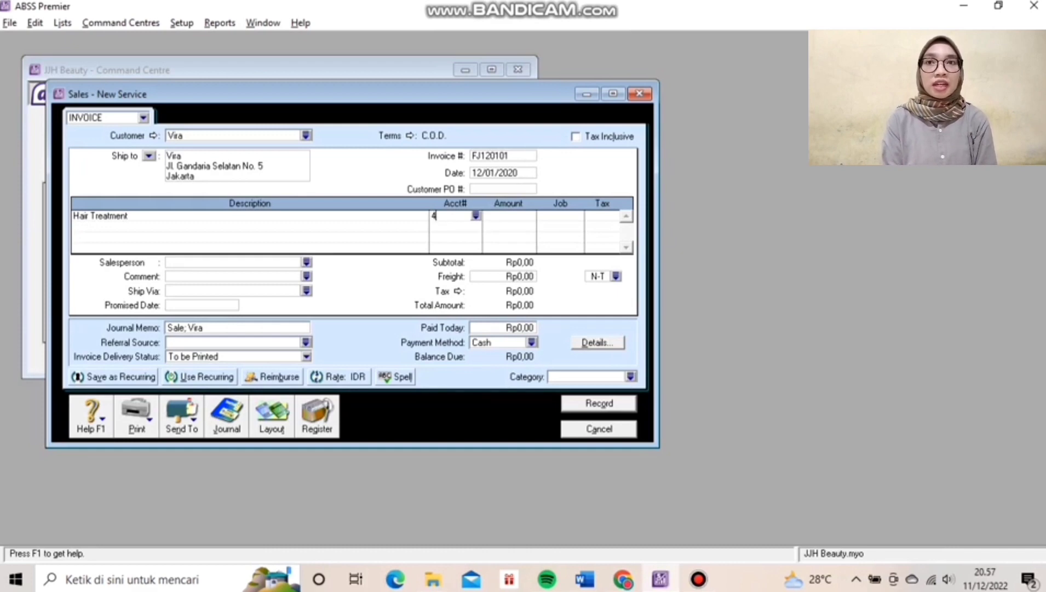
pyautogui.write('2')
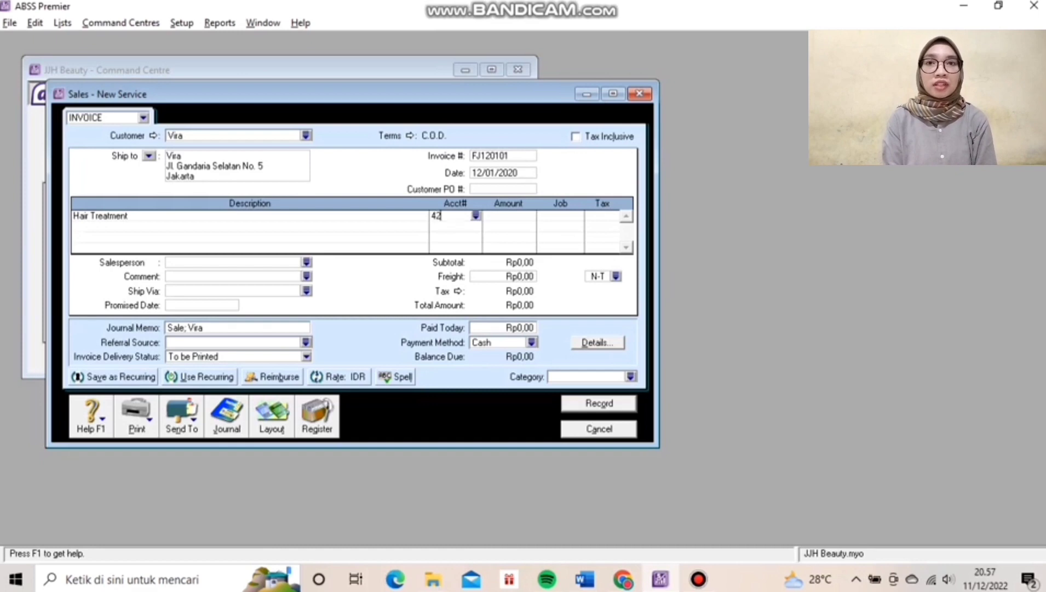
pyautogui.write('500')
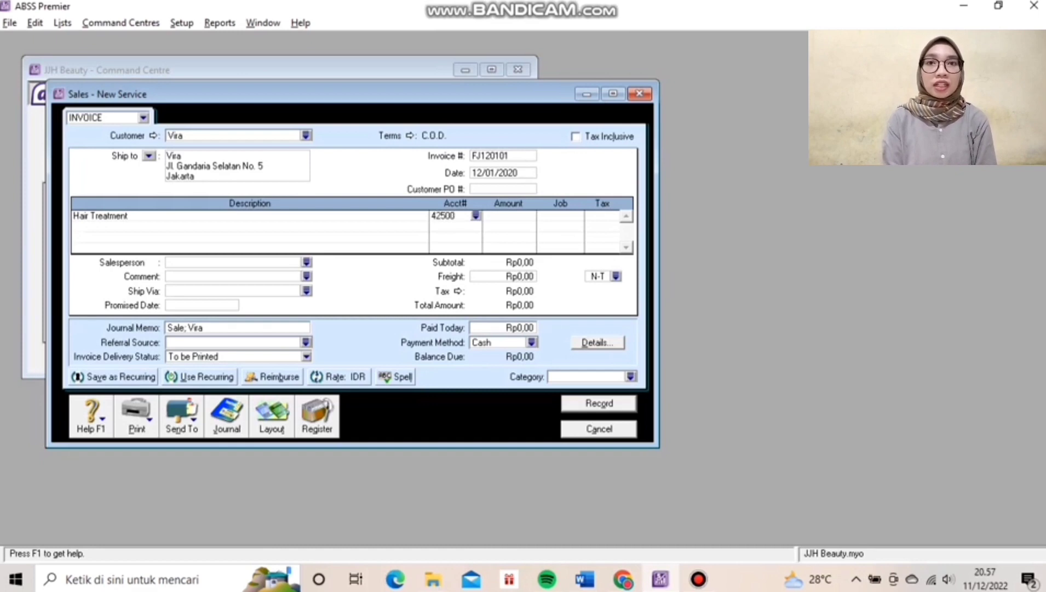
pyautogui.press('Tab')
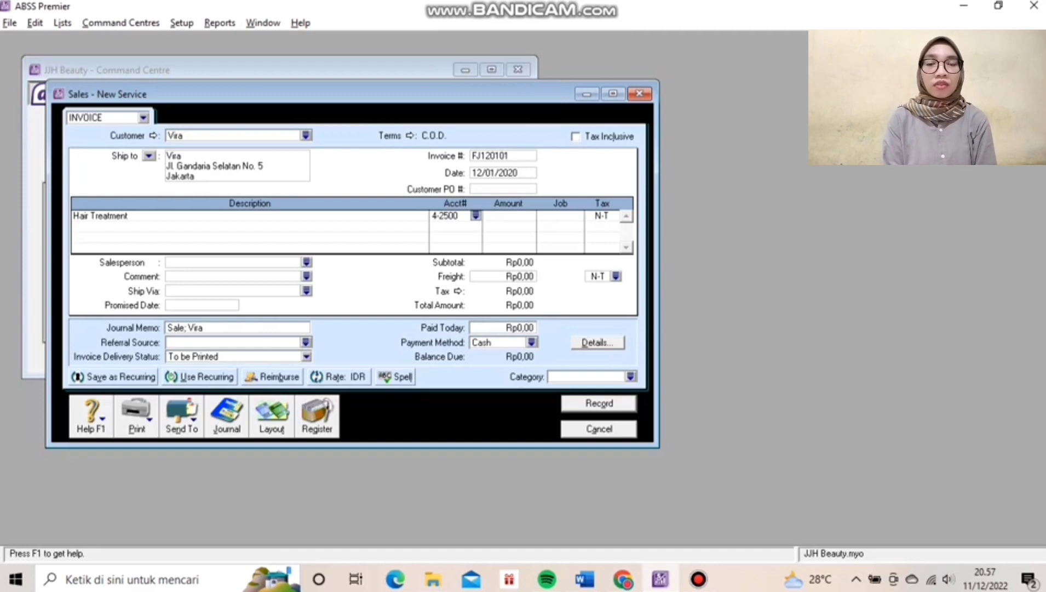
pyautogui.press('Tab')
pyautogui.write('50')
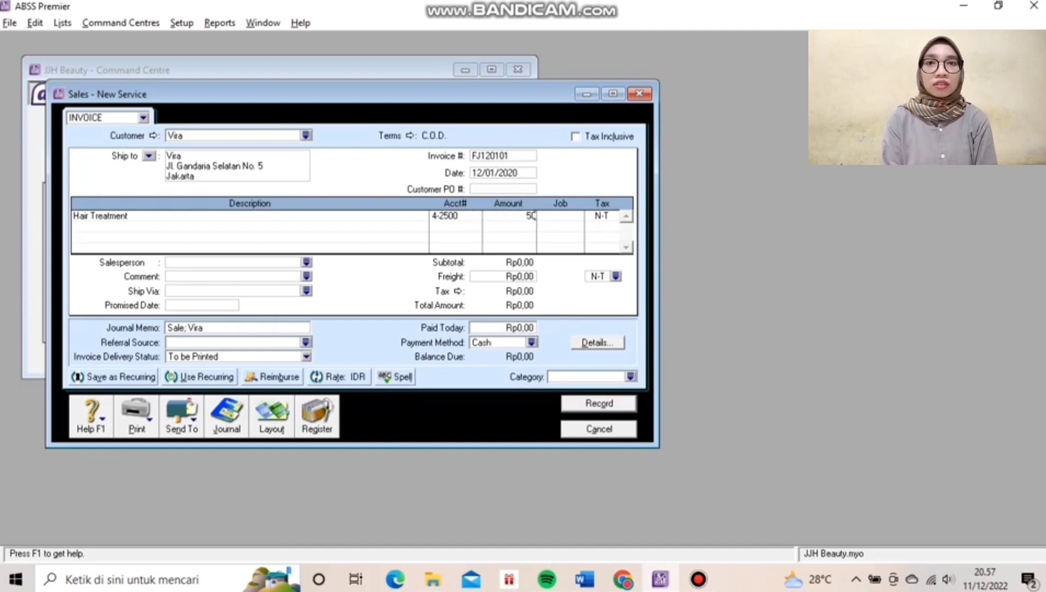
pyautogui.write('0.00000')
pyautogui.press('Tab')
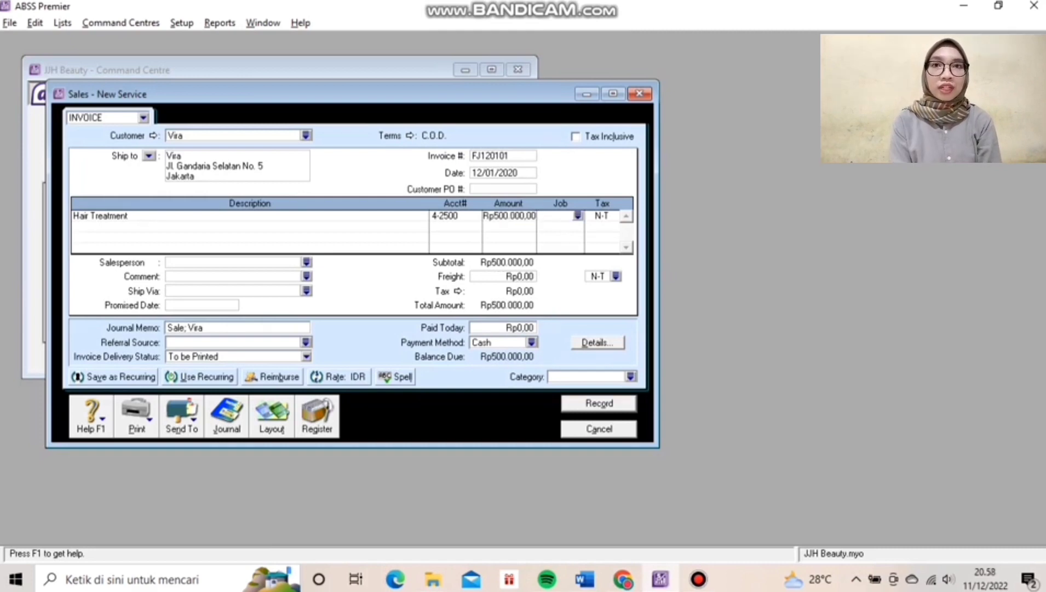
# Assign job J (Jasa) and PPN tax code to the Hair Treatment line.
pyautogui.press('Return')
pyautogui.write('J')
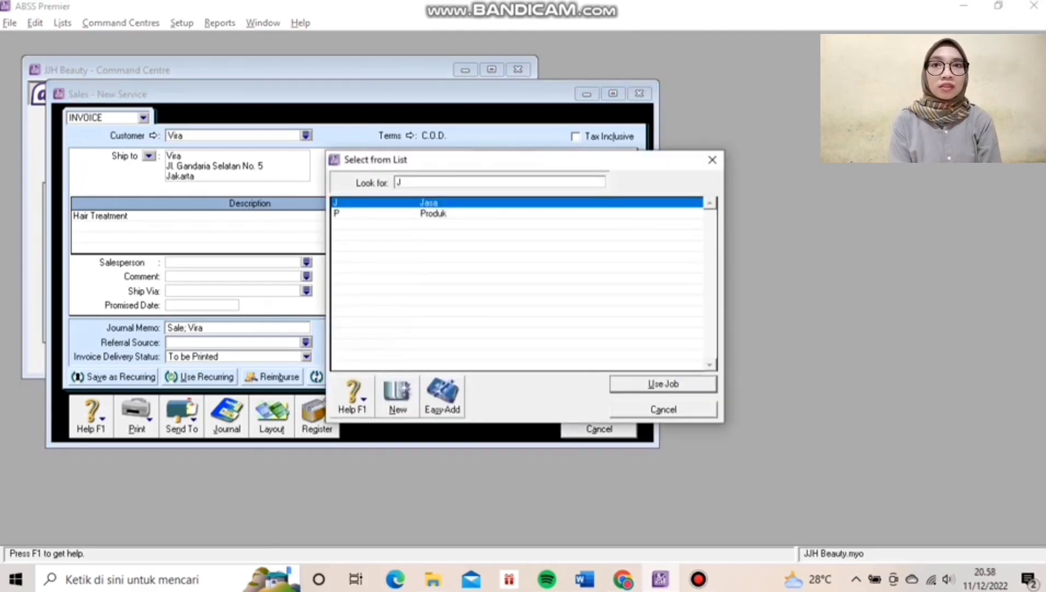
pyautogui.press('Return')
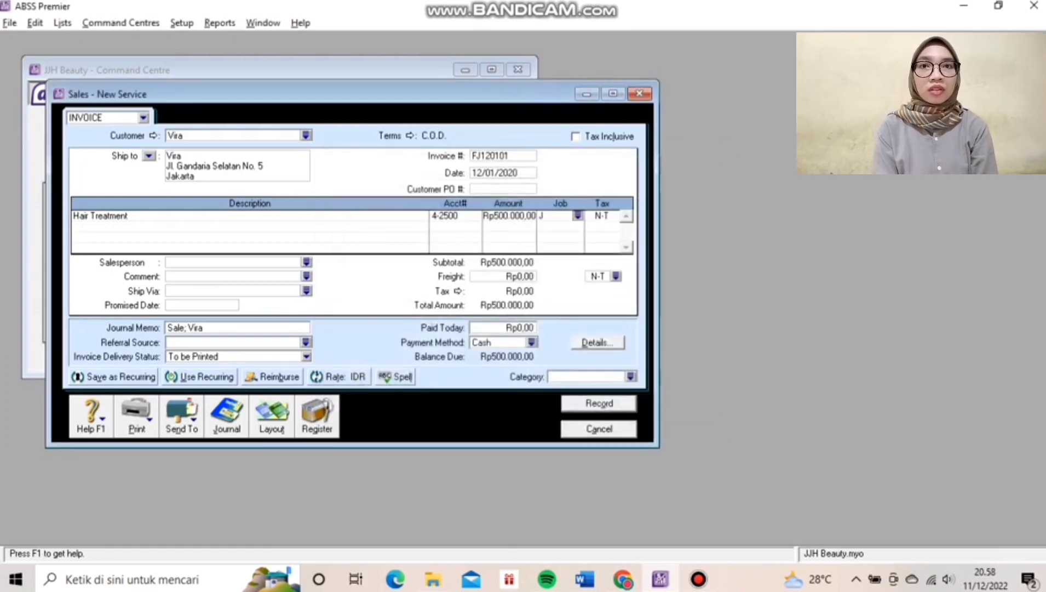
pyautogui.press('Tab')
pyautogui.press('Return')
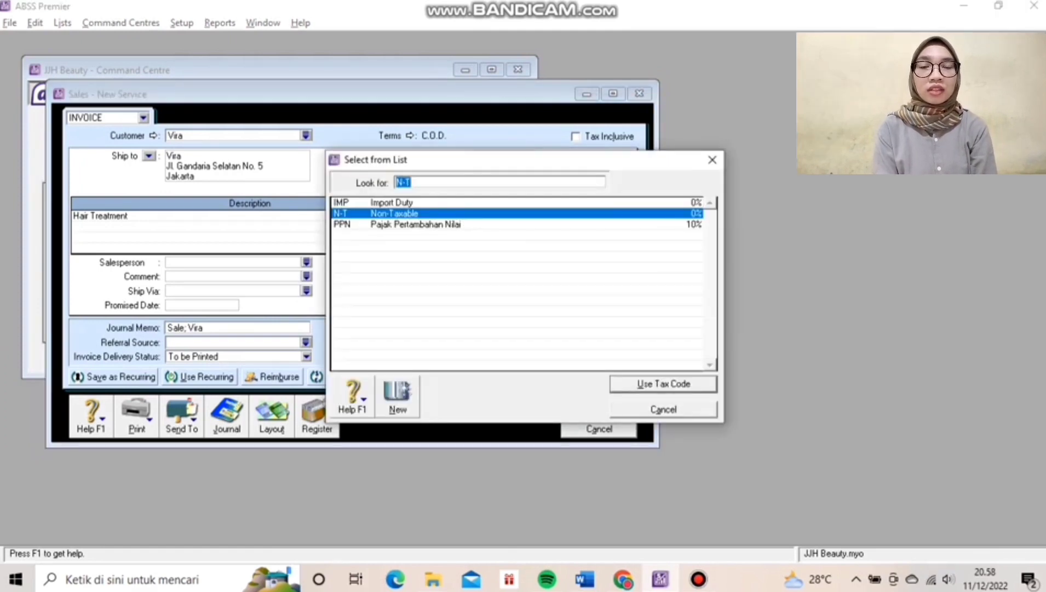
pyautogui.write('PPN')
pyautogui.press('Return')
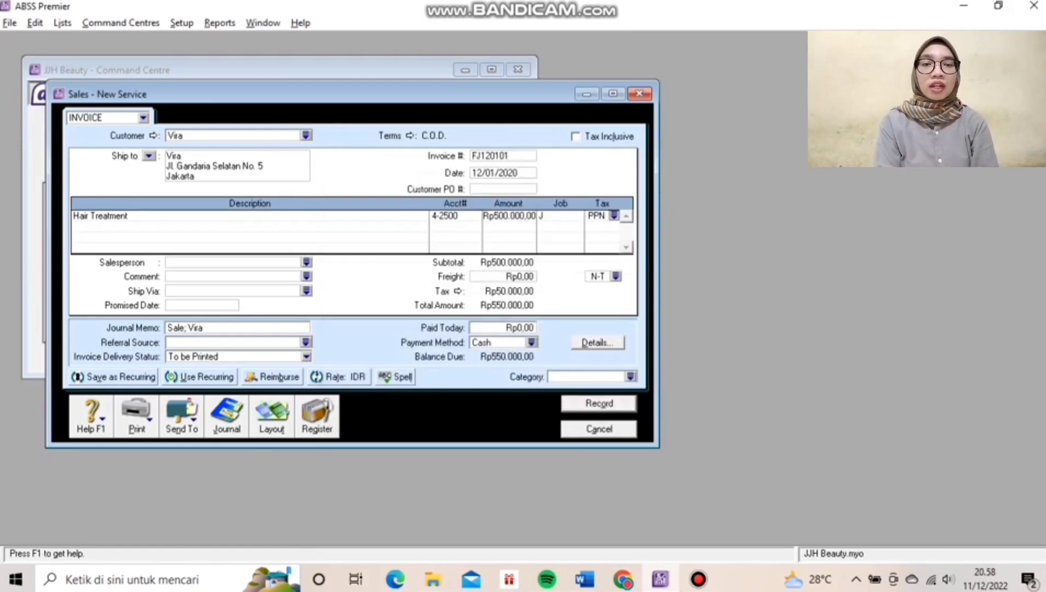
pyautogui.press('Tab')
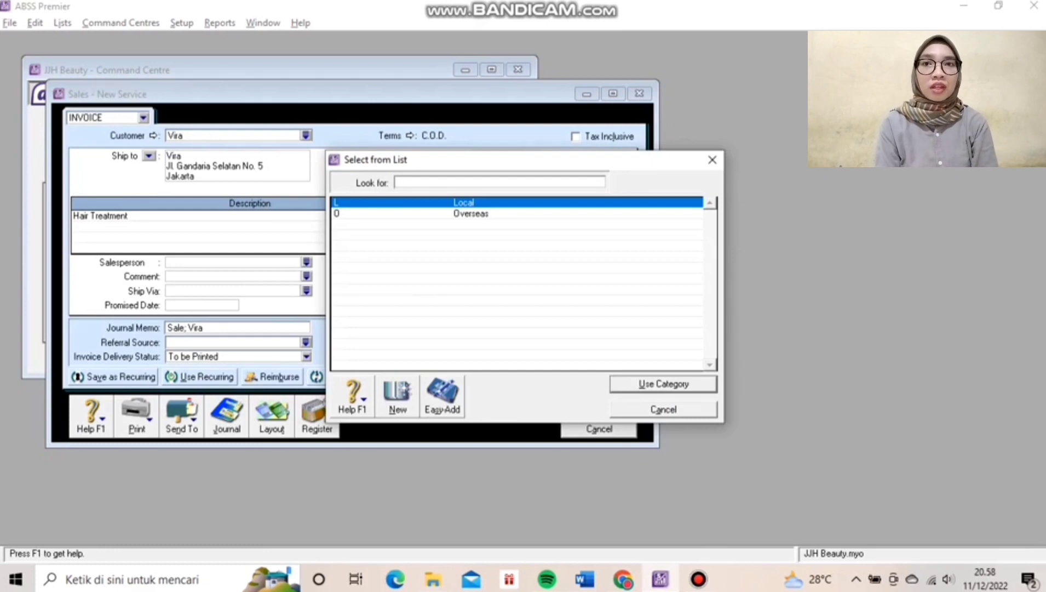
# Choose Local category, re-enter the tax-inclusive 500000 amount, and record FJ120101 after checking the recap.
pyautogui.press('Return')
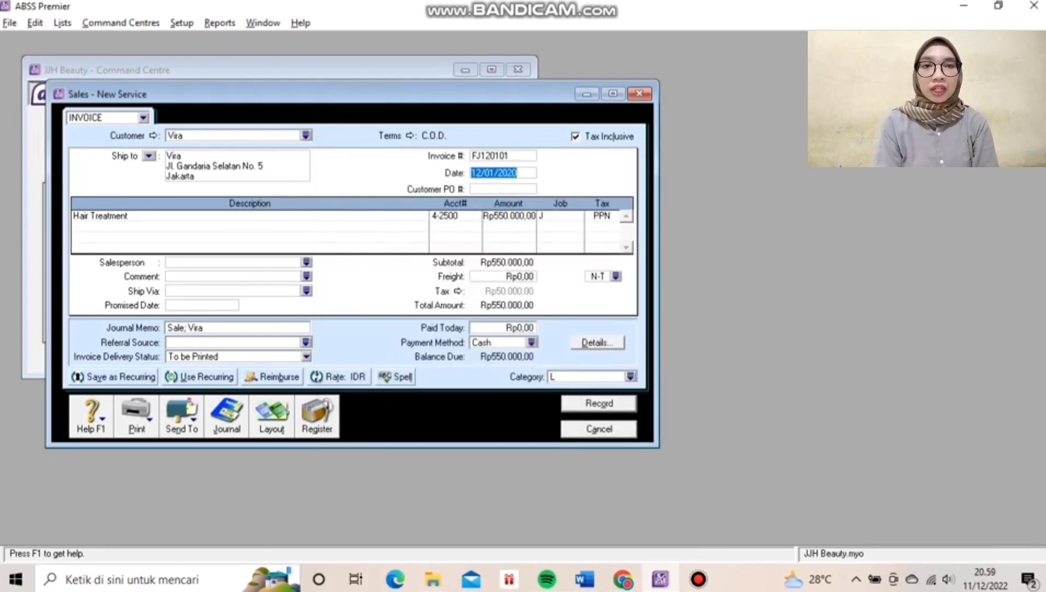
pyautogui.click(509, 215)
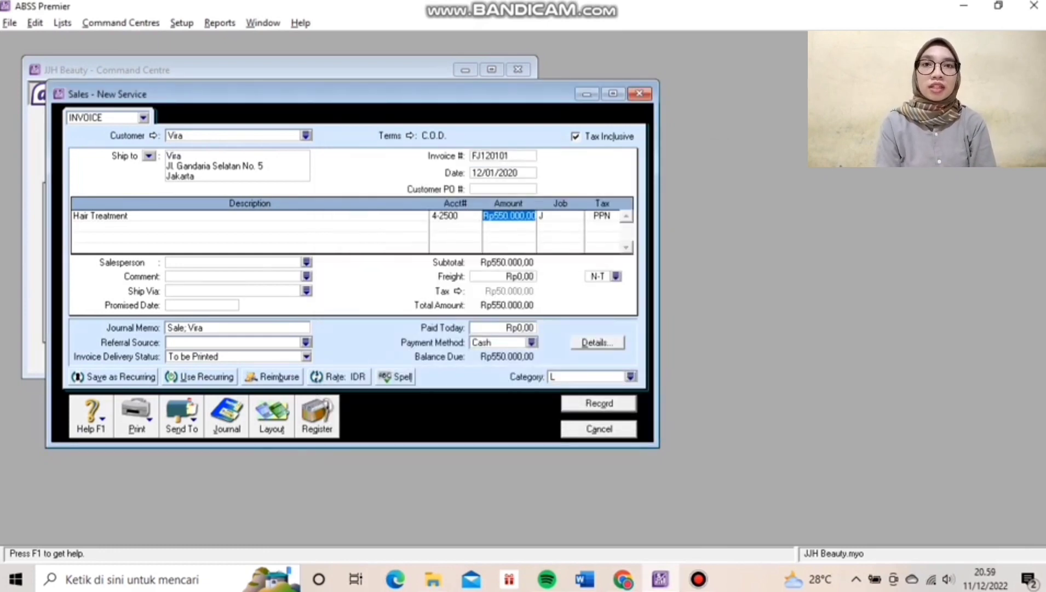
pyautogui.press('Tab')
pyautogui.press('Tab')
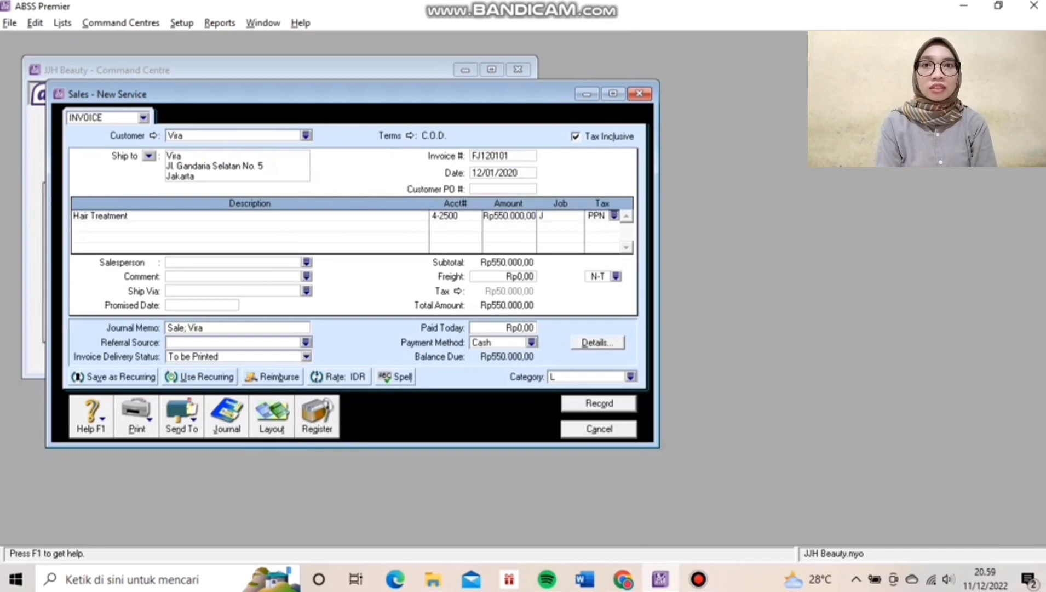
pyautogui.press('Tab')
pyautogui.press('Tab')
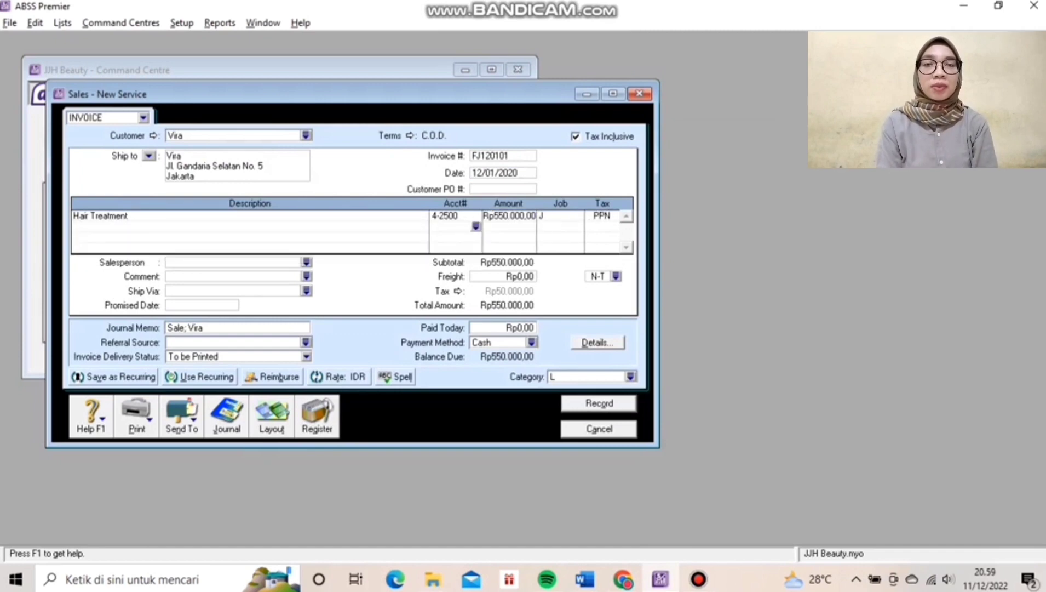
pyautogui.click(509, 216)
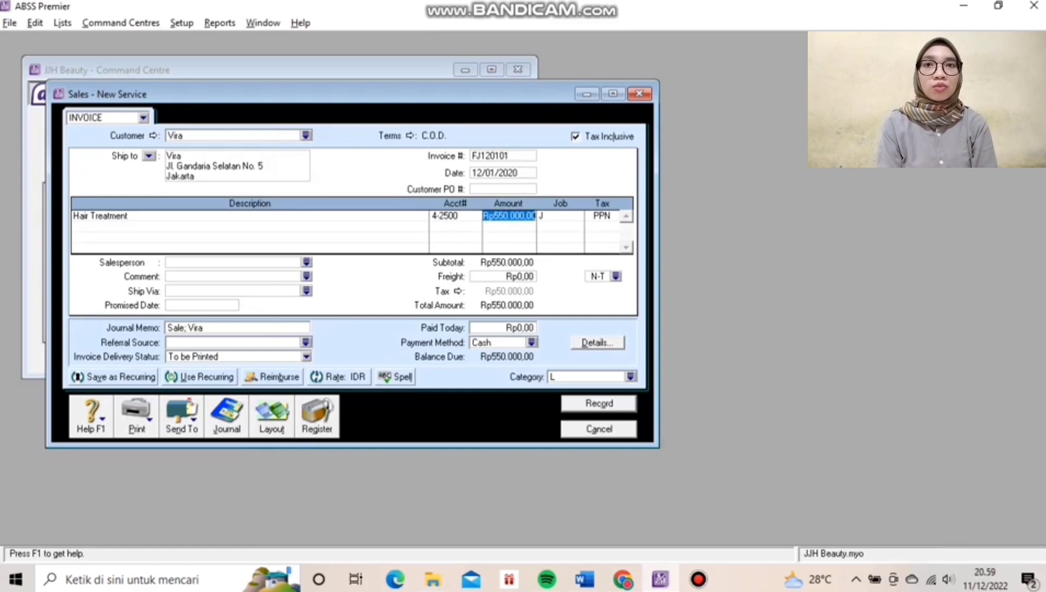
pyautogui.write('5')
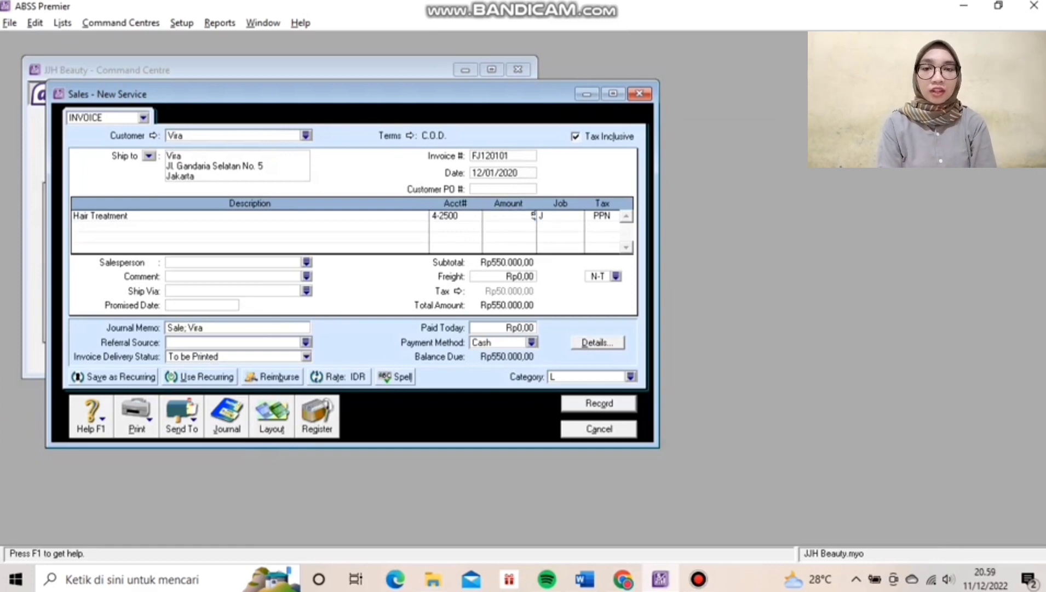
pyautogui.write('00000')
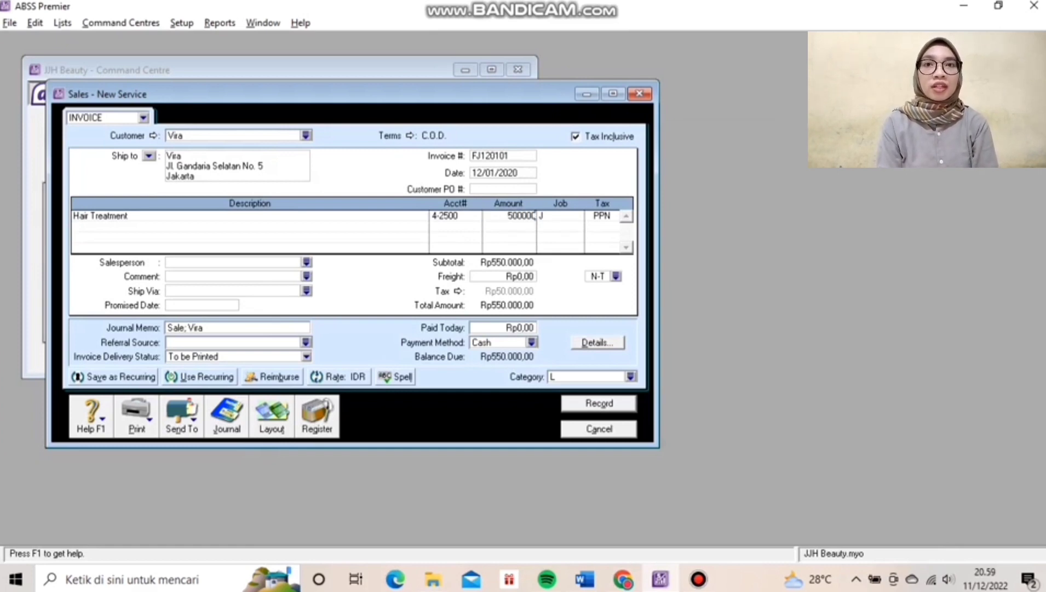
pyautogui.press('Tab')
pyautogui.press('Tab')
pyautogui.hotkey('ctrl', 'r')
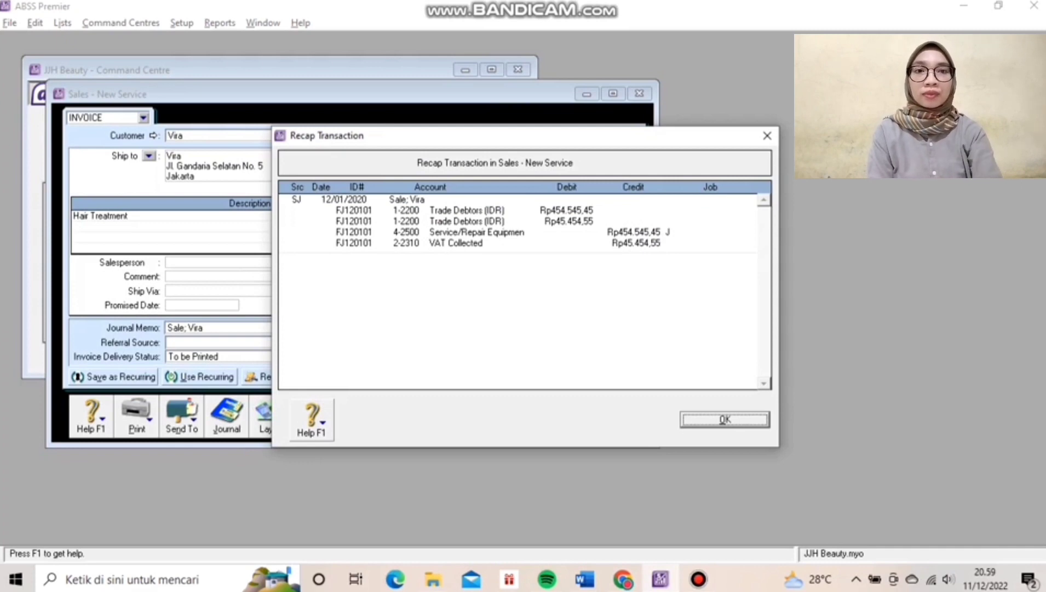
pyautogui.press('Return')
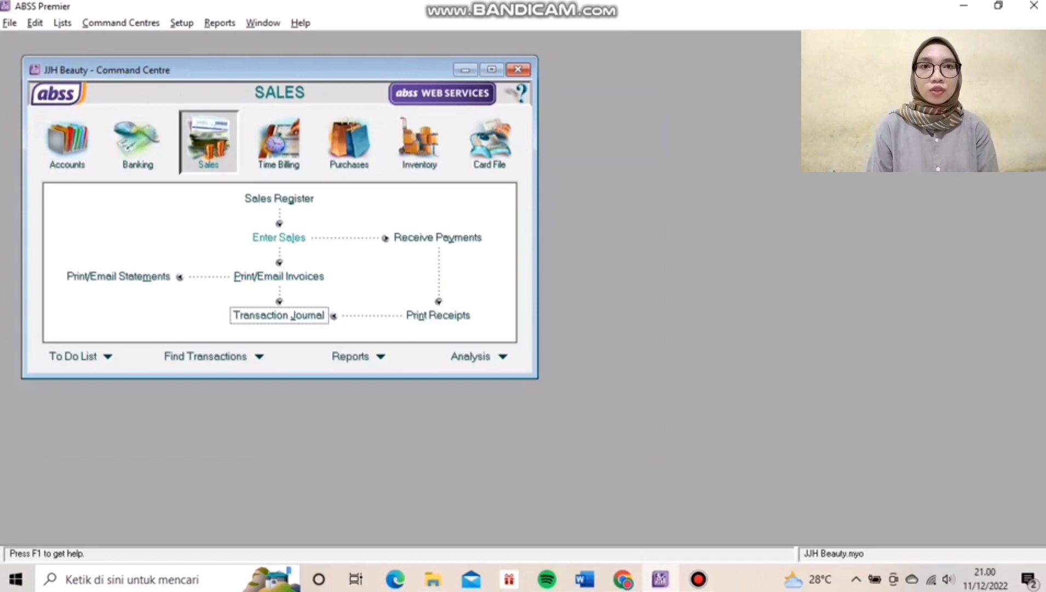
# Start a customer receipt into 1-2140 Bank BCA (IDR) and select the individual customer.
pyautogui.click(438, 238)
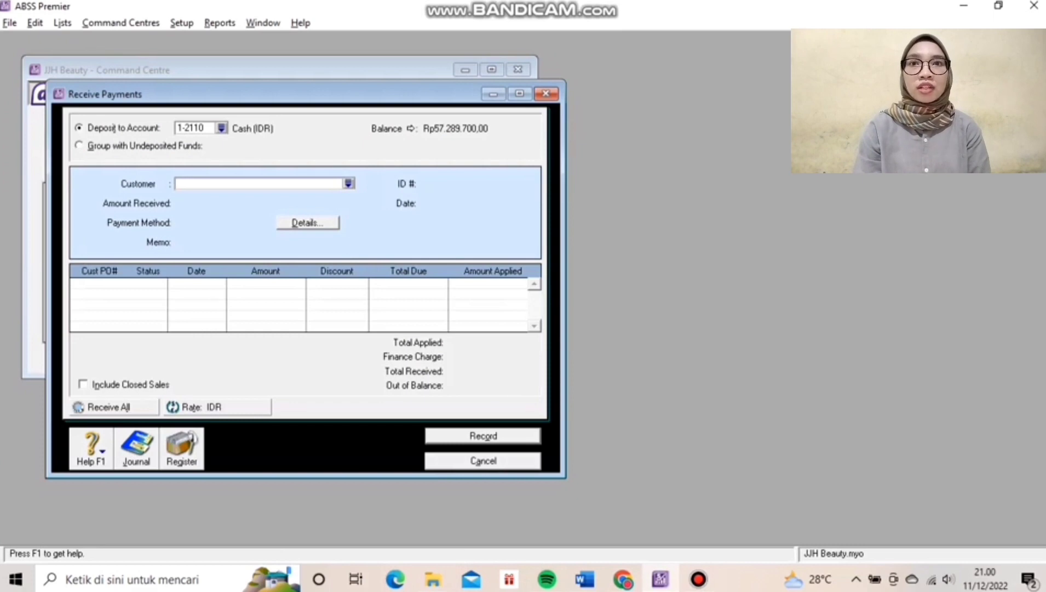
pyautogui.click(221, 128)
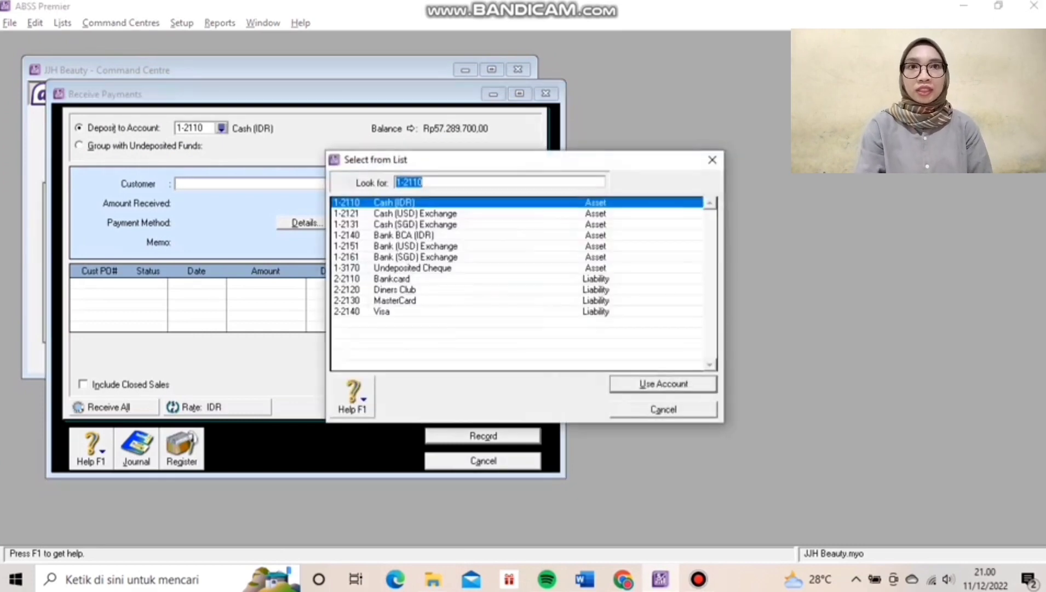
pyautogui.click(403, 235)
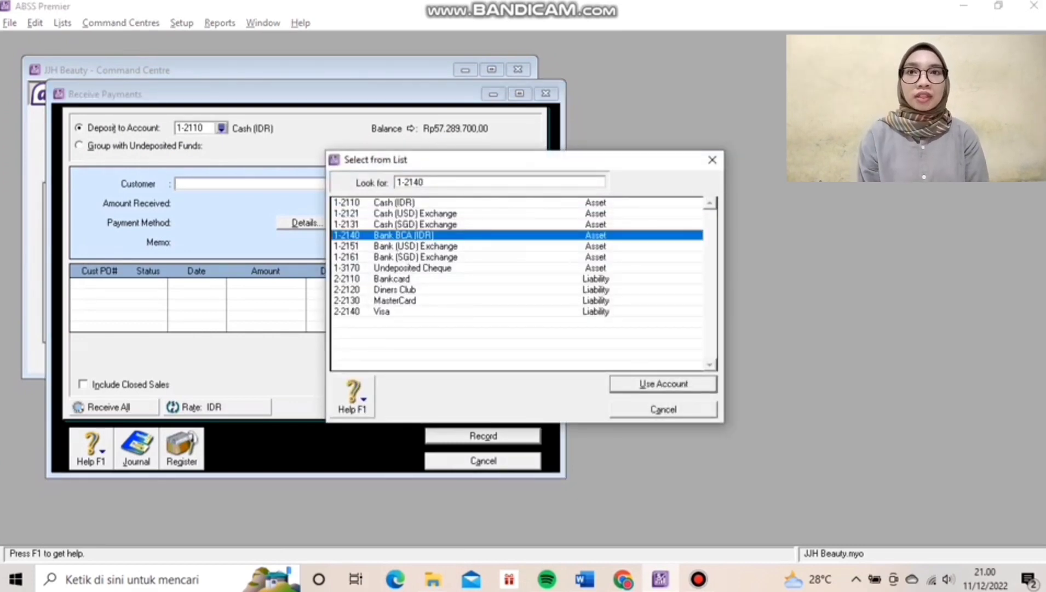
pyautogui.press('Return')
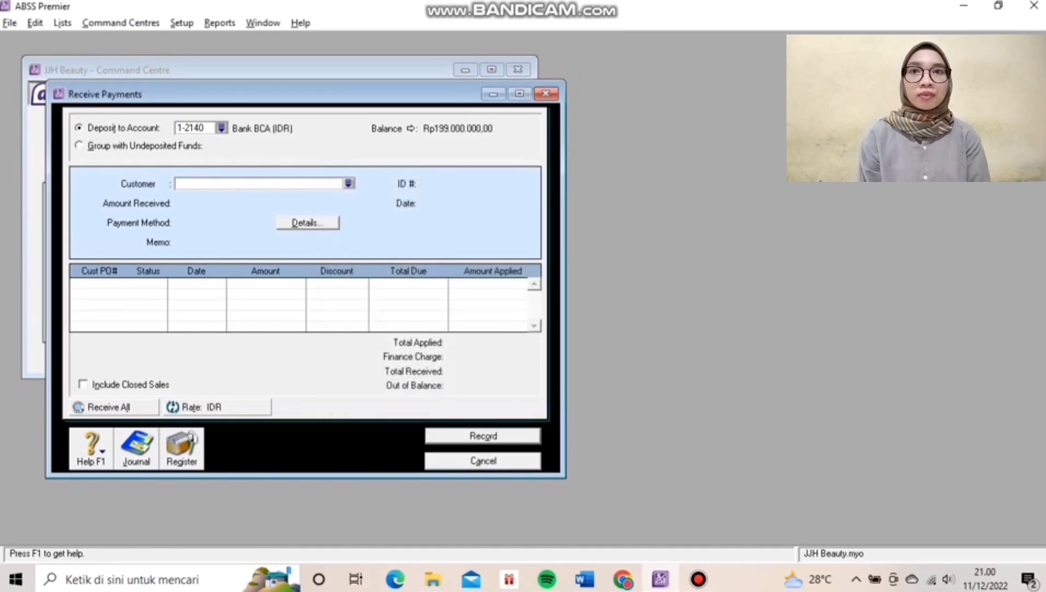
pyautogui.write('Vita')
pyautogui.press('Tab')
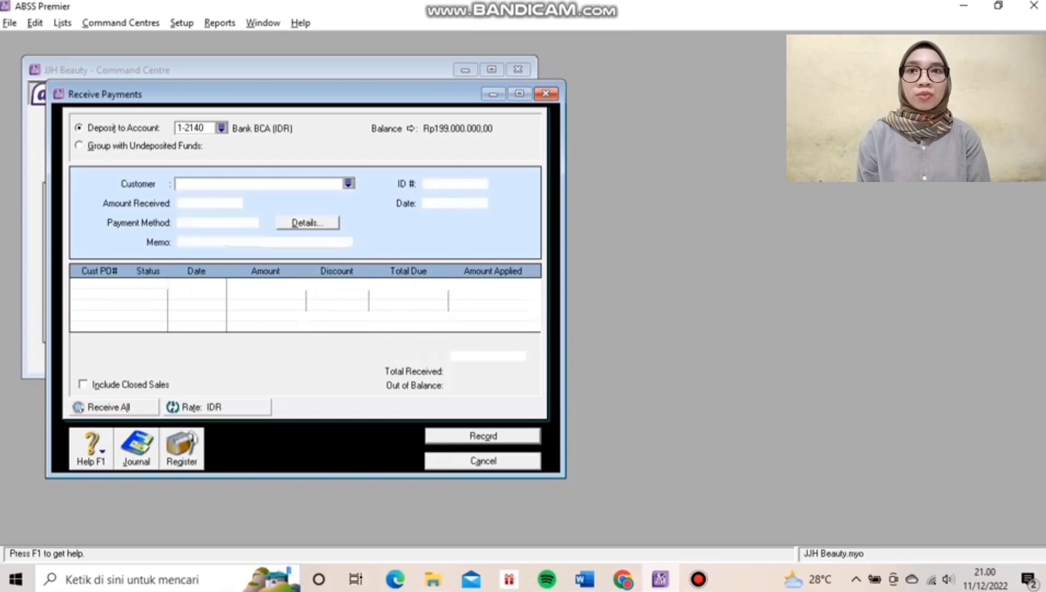
pyautogui.press('Tab')
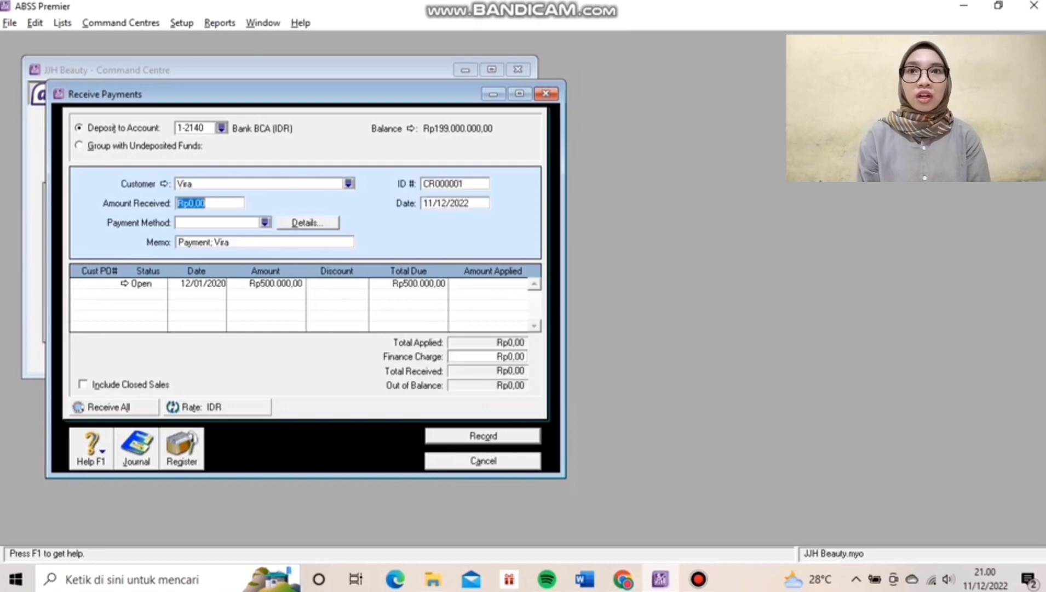
# Give the receipt ID R120101 and date 12/01/2020.
pyautogui.click(455, 183)
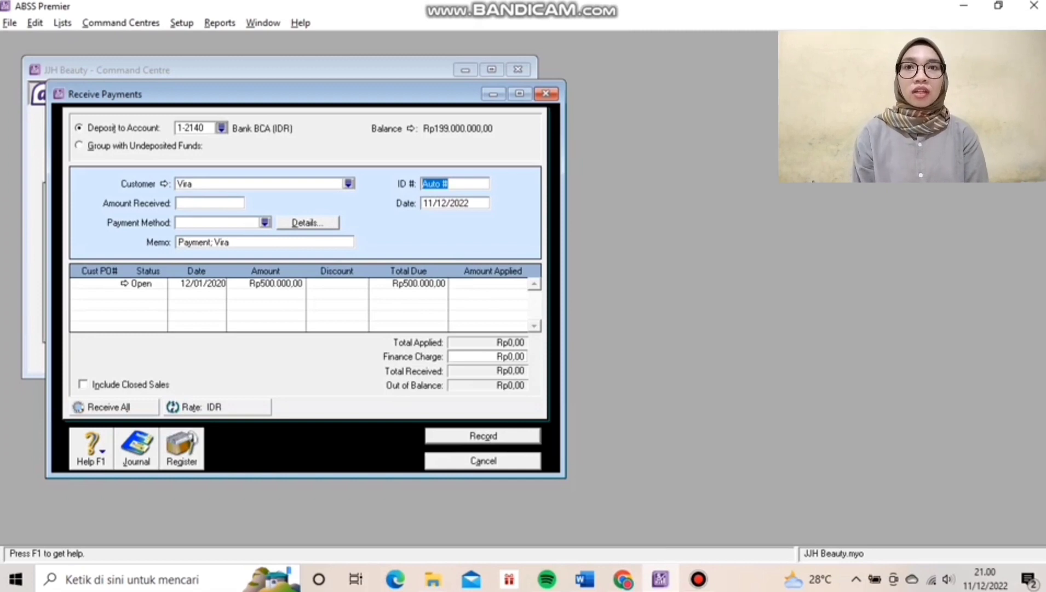
pyautogui.write('R120')
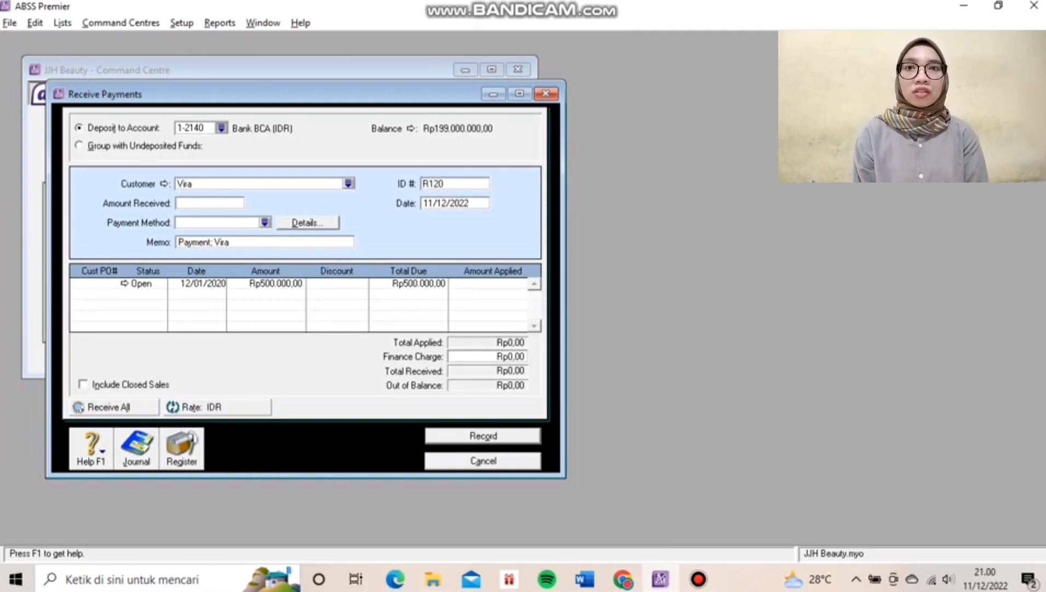
pyautogui.write('11')
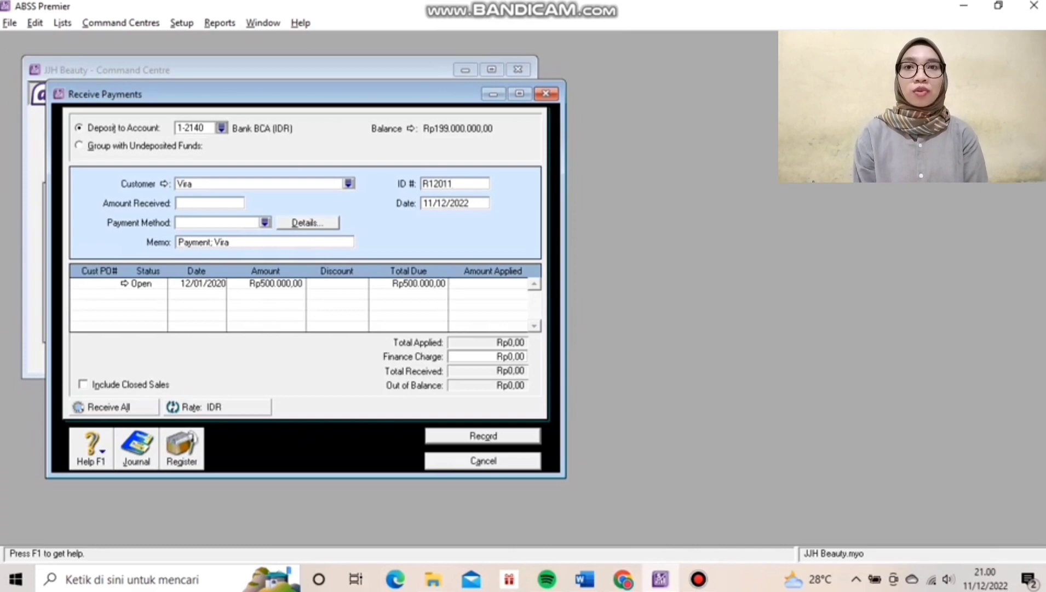
pyautogui.press('BackSpace')
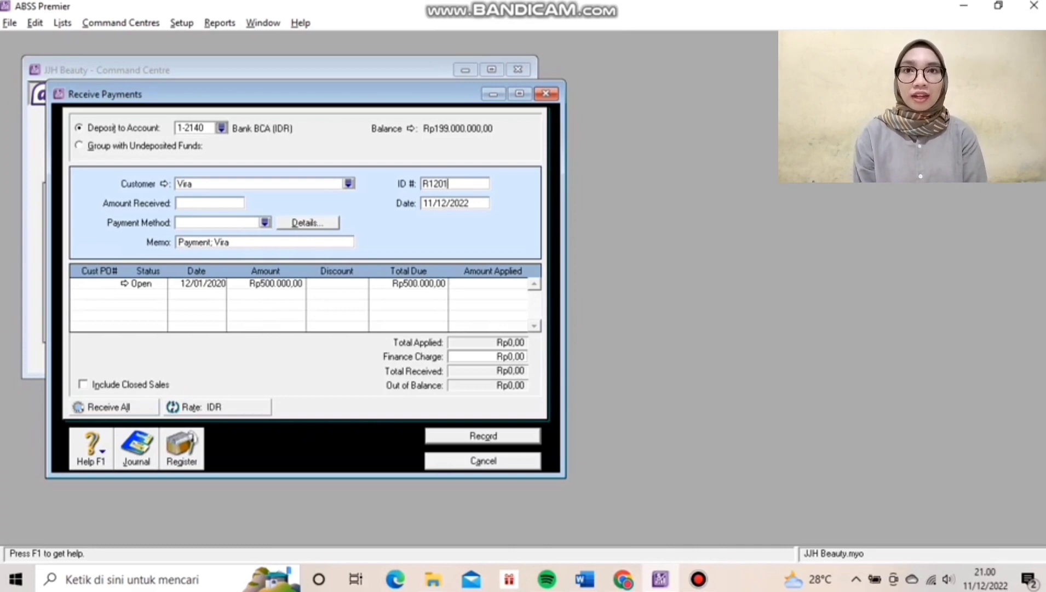
pyautogui.write('01')
pyautogui.press('Tab')
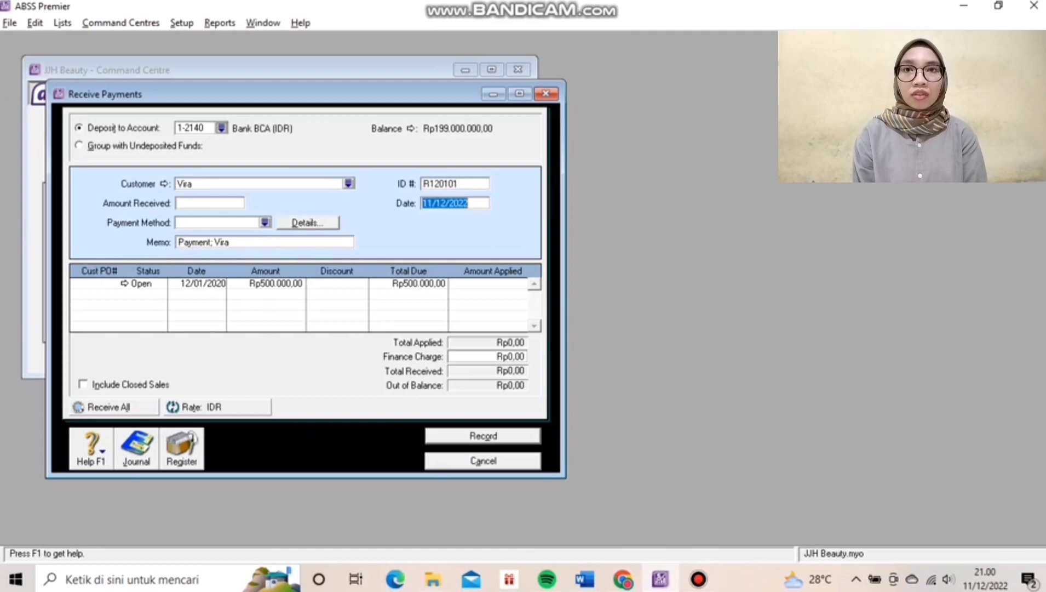
pyautogui.write('1')
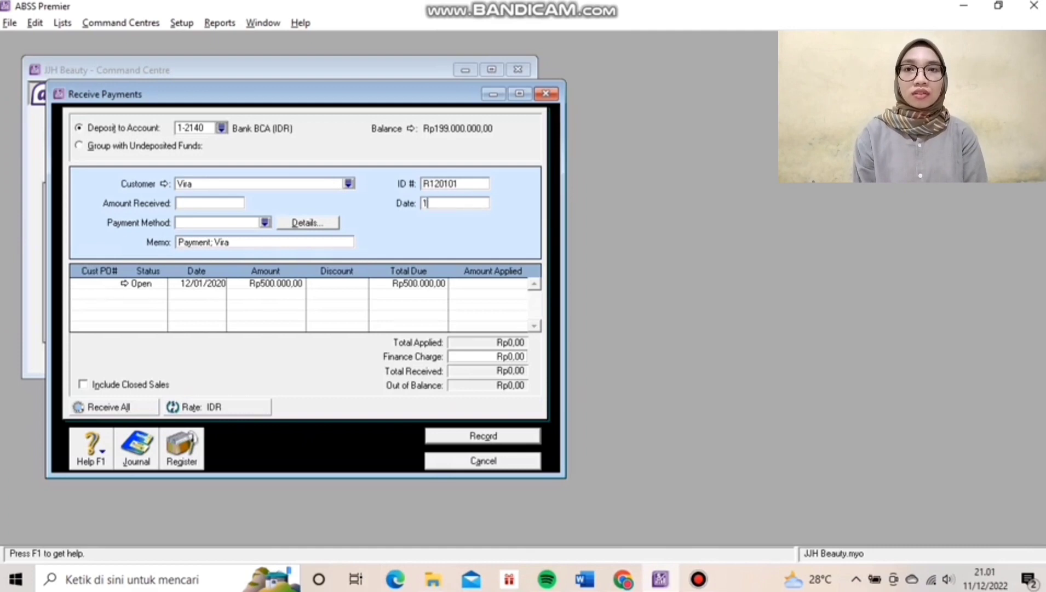
pyautogui.write('2/01/2020')
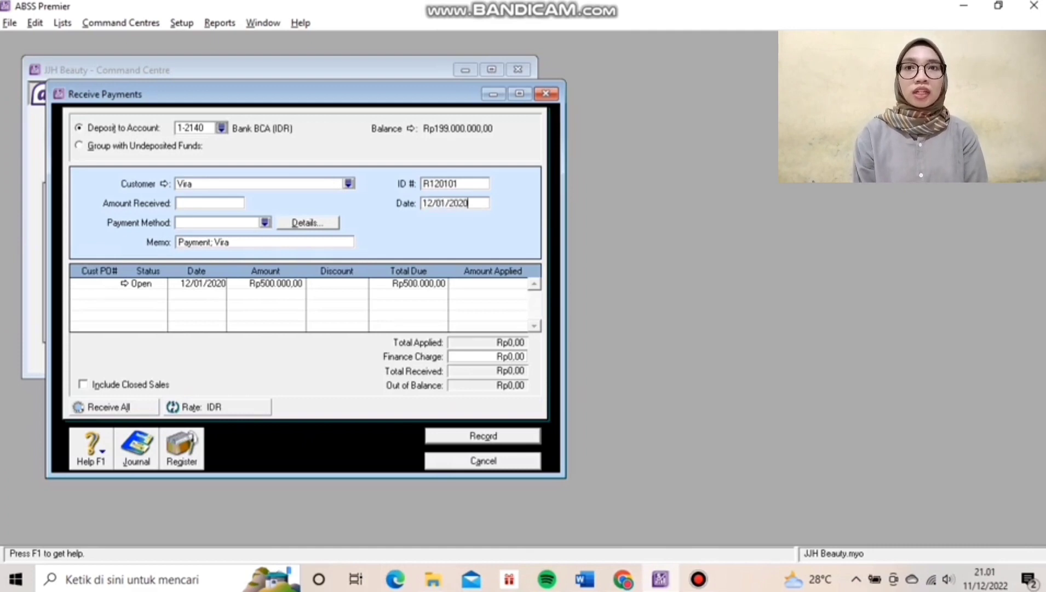
pyautogui.press('Tab')
pyautogui.press('Tab')
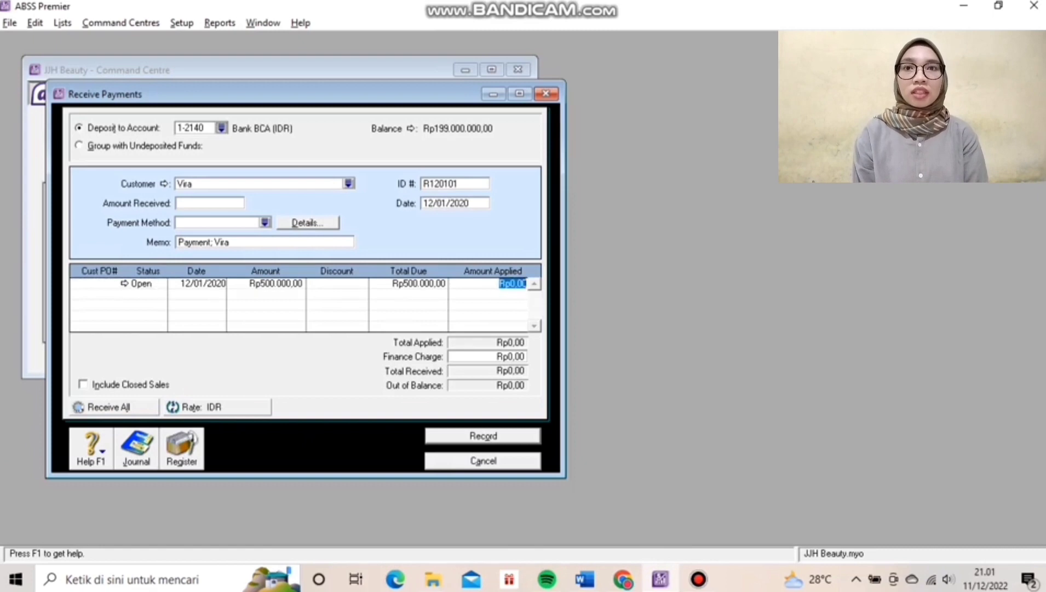
# Apply 500.000 to the open Hair Treatment invoice.
pyautogui.write('5')
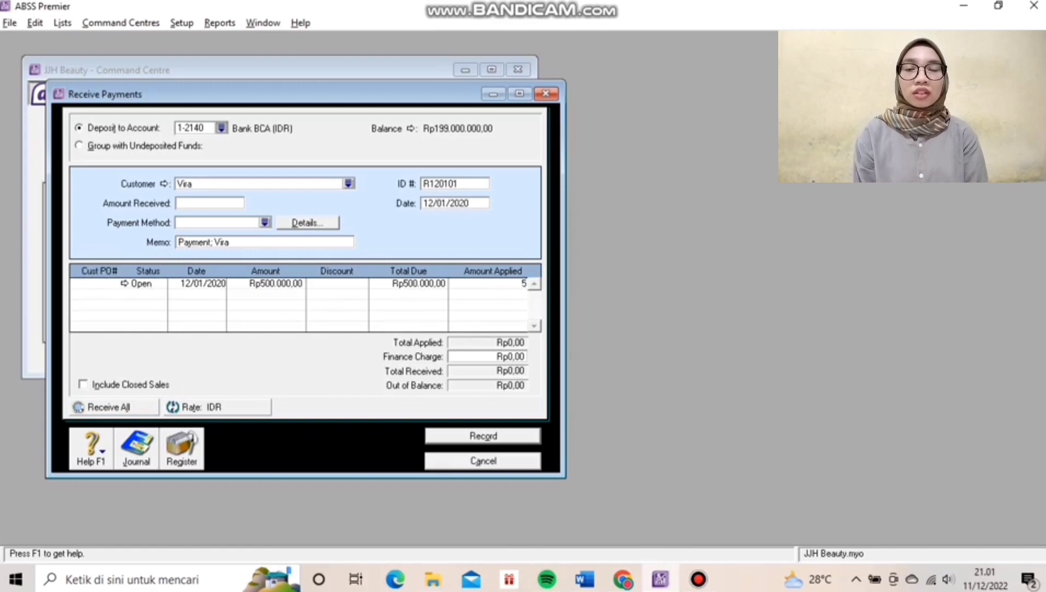
pyautogui.write('00')
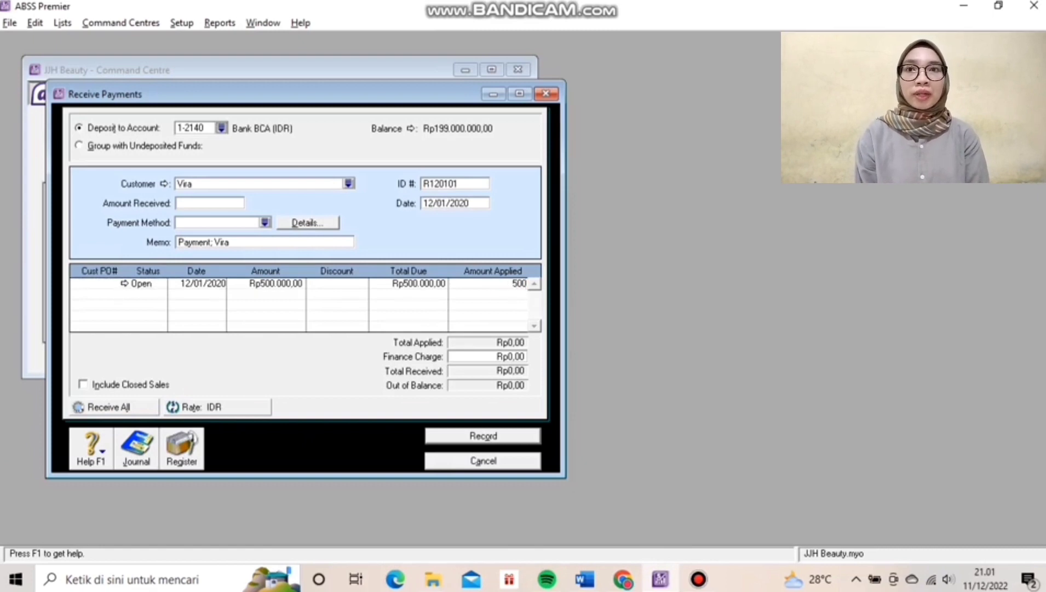
pyautogui.write('.000')
pyautogui.press('Tab')
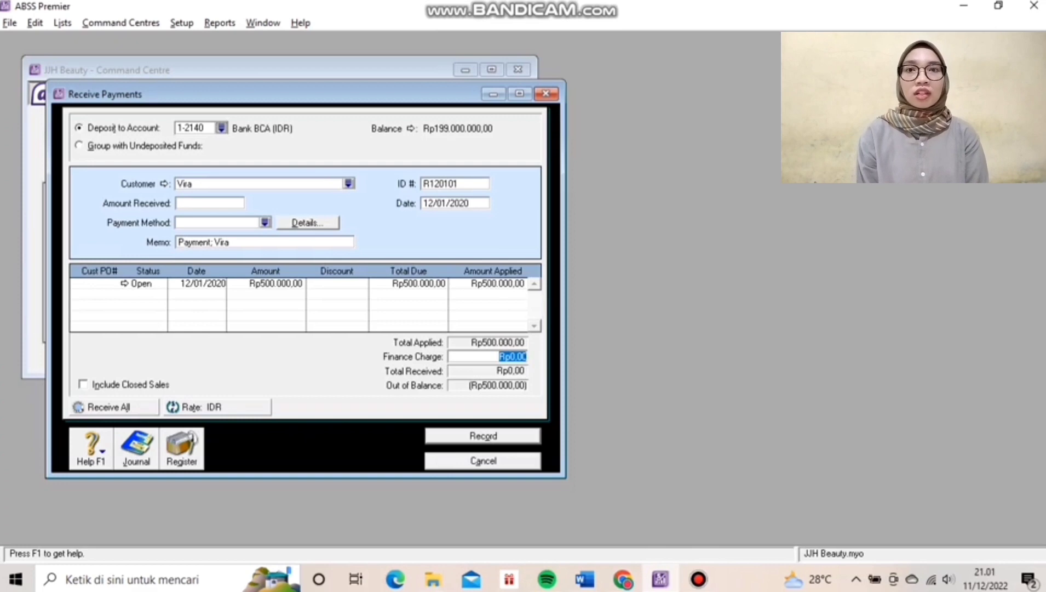
pyautogui.press('Tab')
pyautogui.press('Tab')
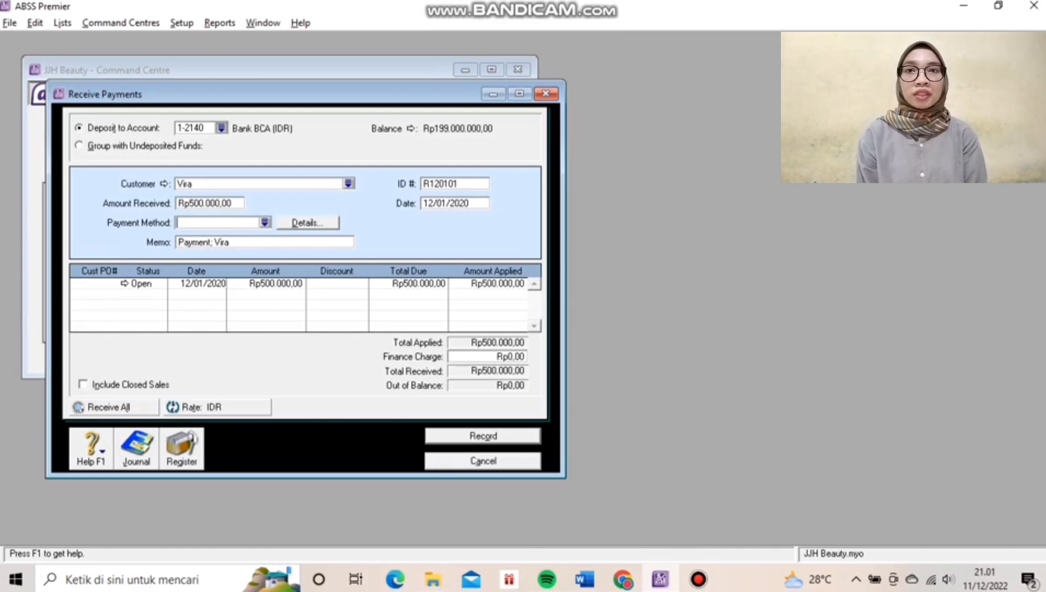
# Check the journal recap, then record receipt R120101 for Rp500.000,00 into Bank BCA (IDR).
pyautogui.hotkey('ctrl', 'r')
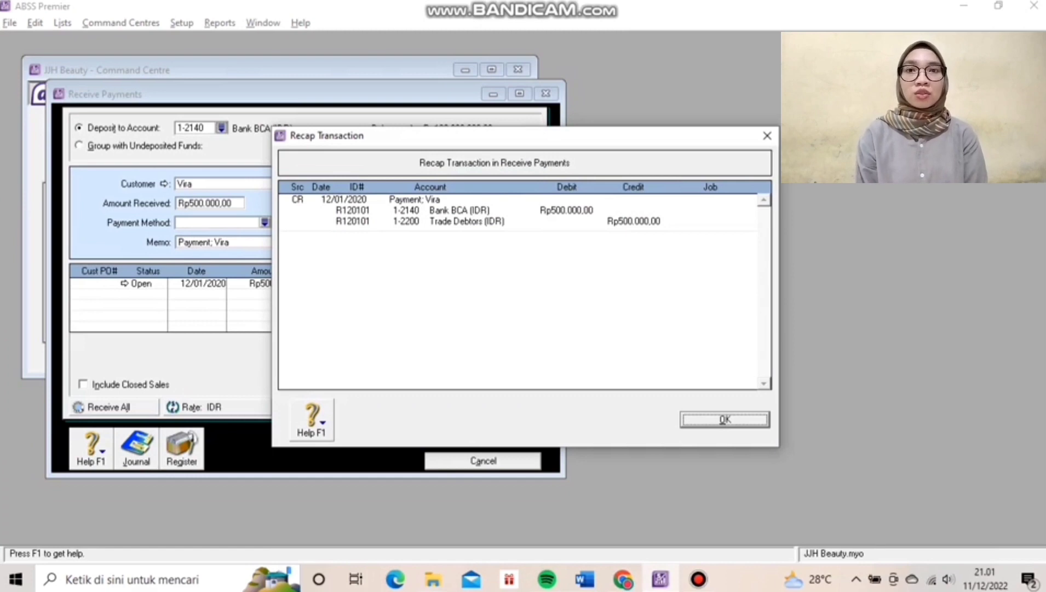
pyautogui.press('Return')
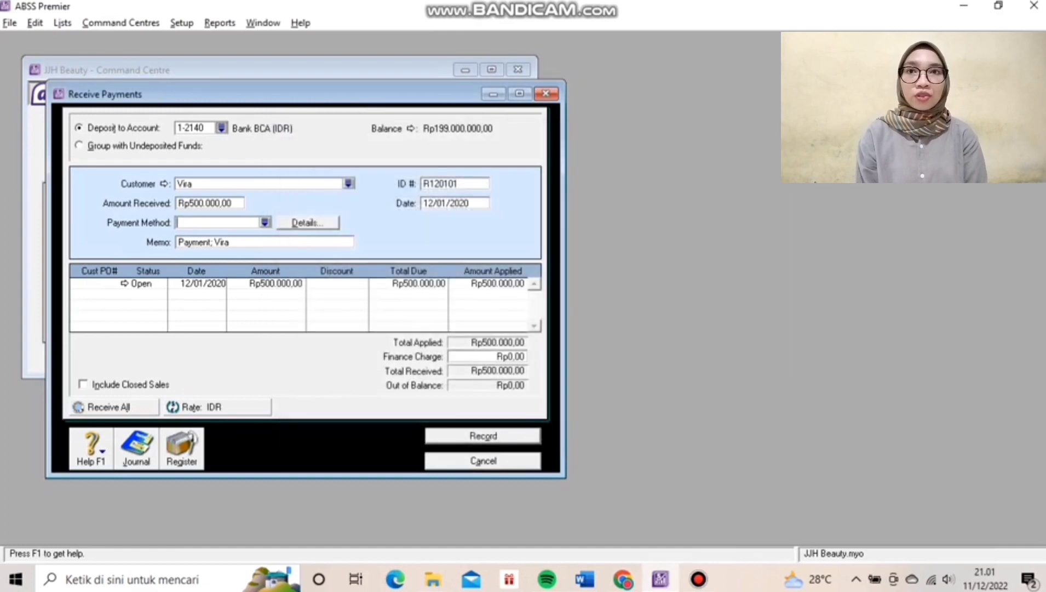
pyautogui.press('Return')
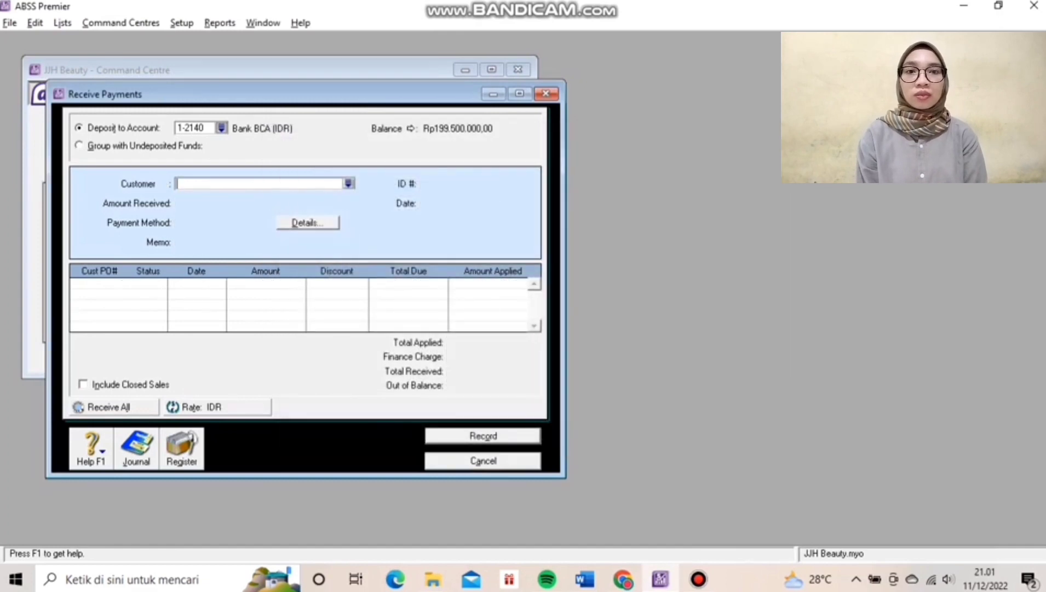
pyautogui.press('Escape')
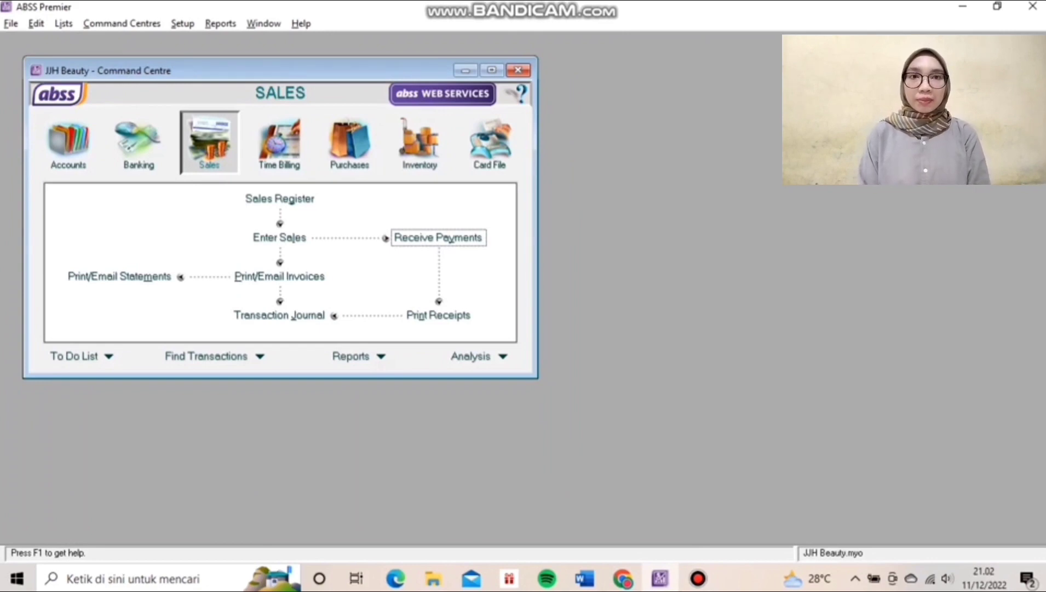
# Begin a new Item-layout sale for the Jakarta customer, giving invoice 00120102 dated 12/01/2020.
pyautogui.click(279, 238)
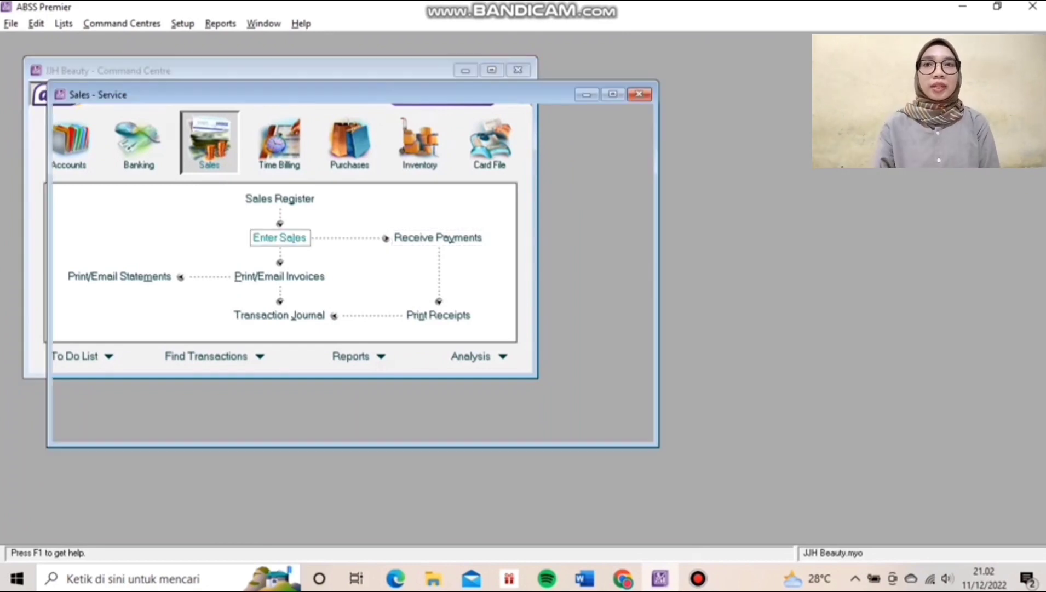
pyautogui.click(272, 418)
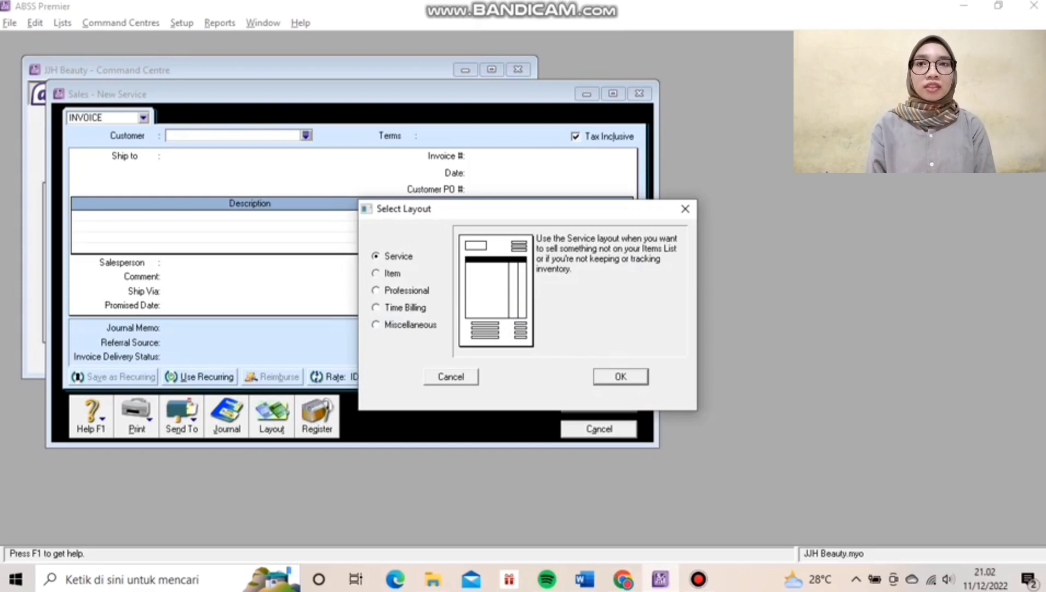
pyautogui.click(376, 273)
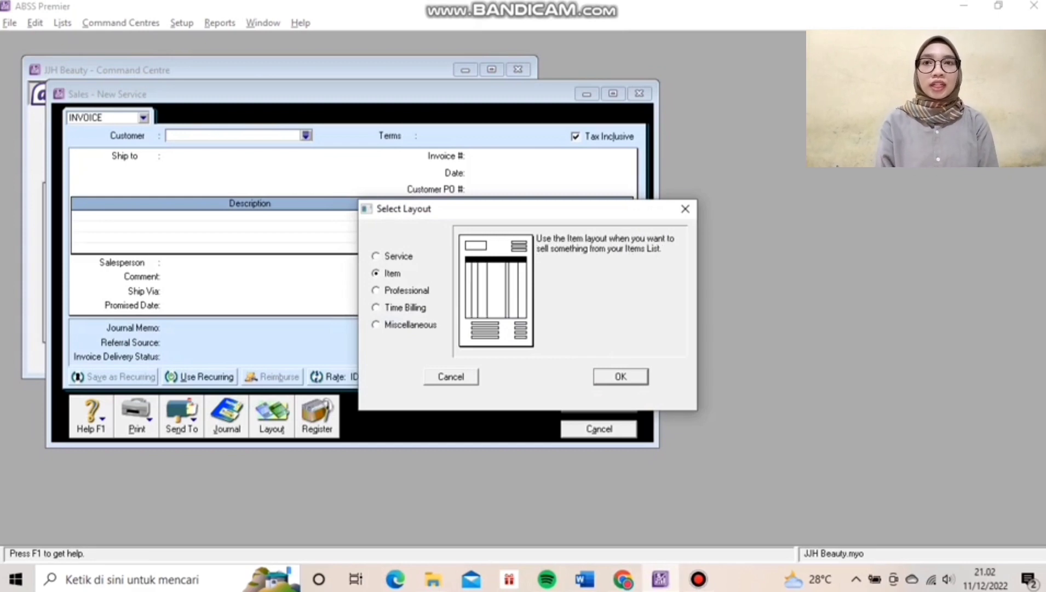
pyautogui.press('Return')
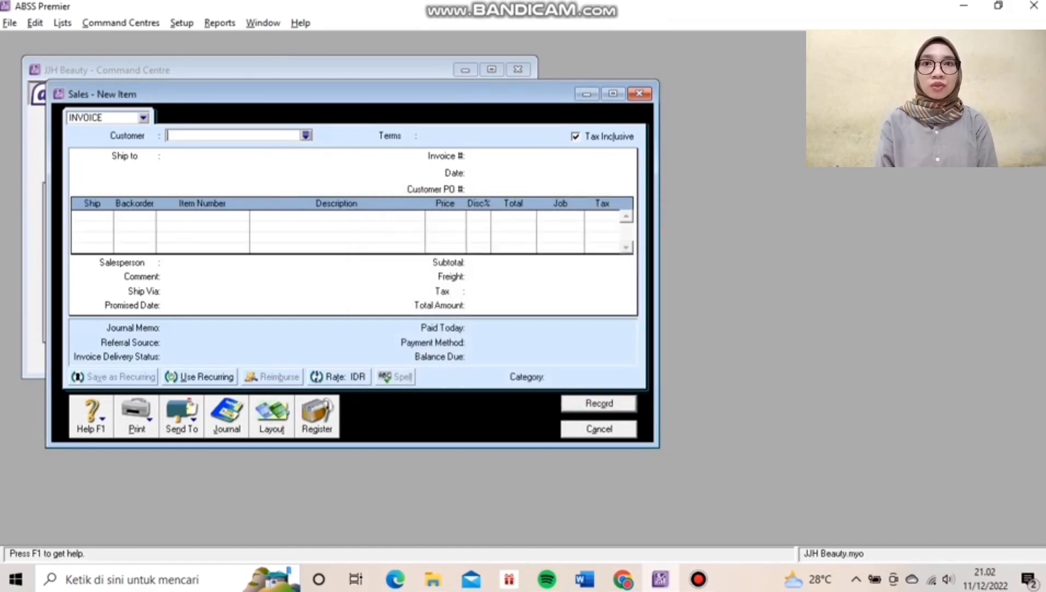
pyautogui.write('Ooh Sehun')
pyautogui.press('Tab')
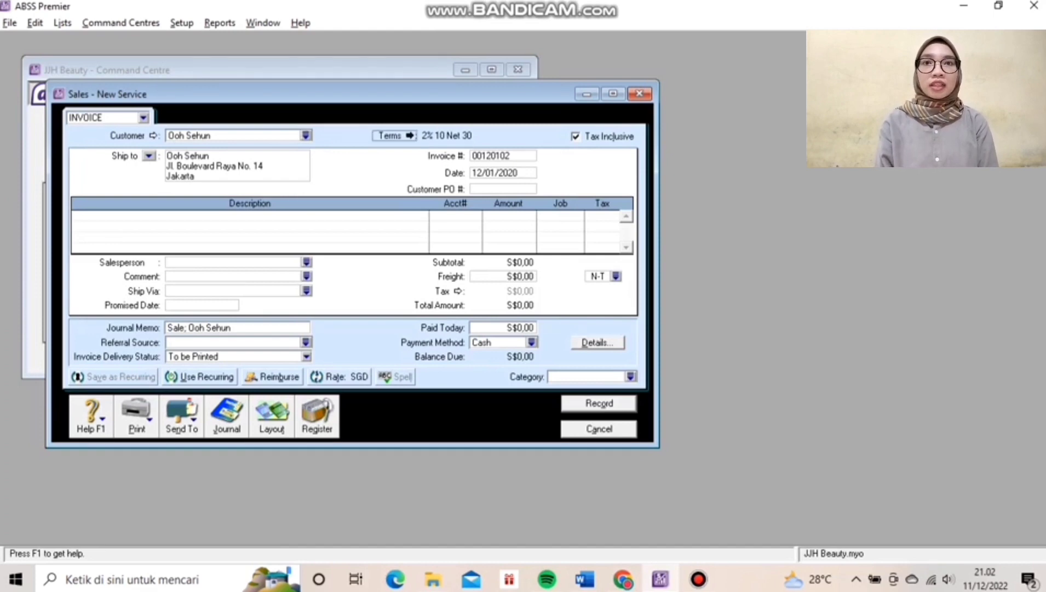
# Change the invoice's credit terms so payment is due C.O.D.
pyautogui.click(396, 136)
pyautogui.click(668, 190)
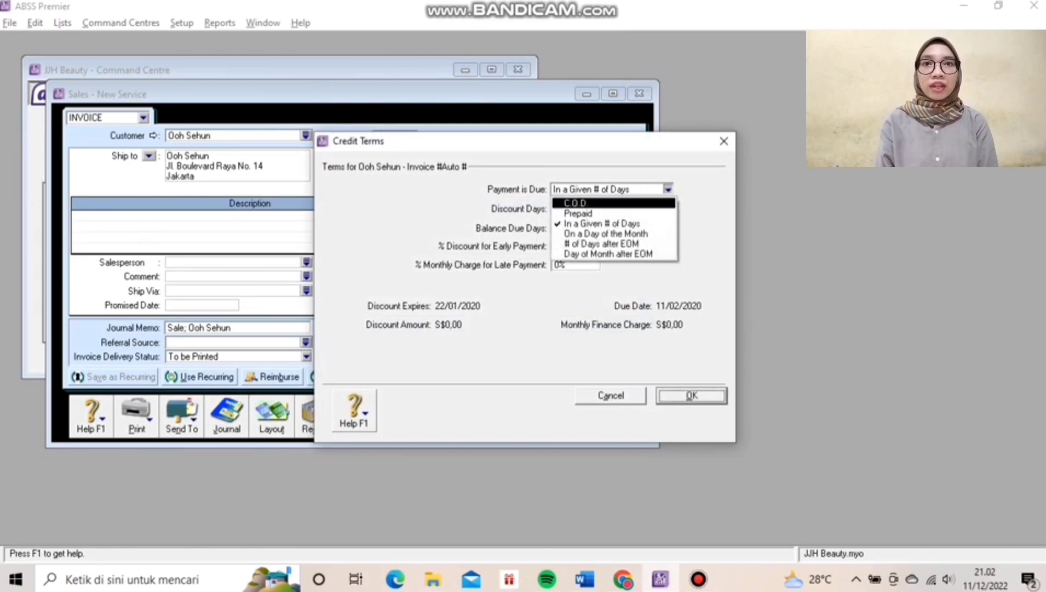
pyautogui.click(613, 203)
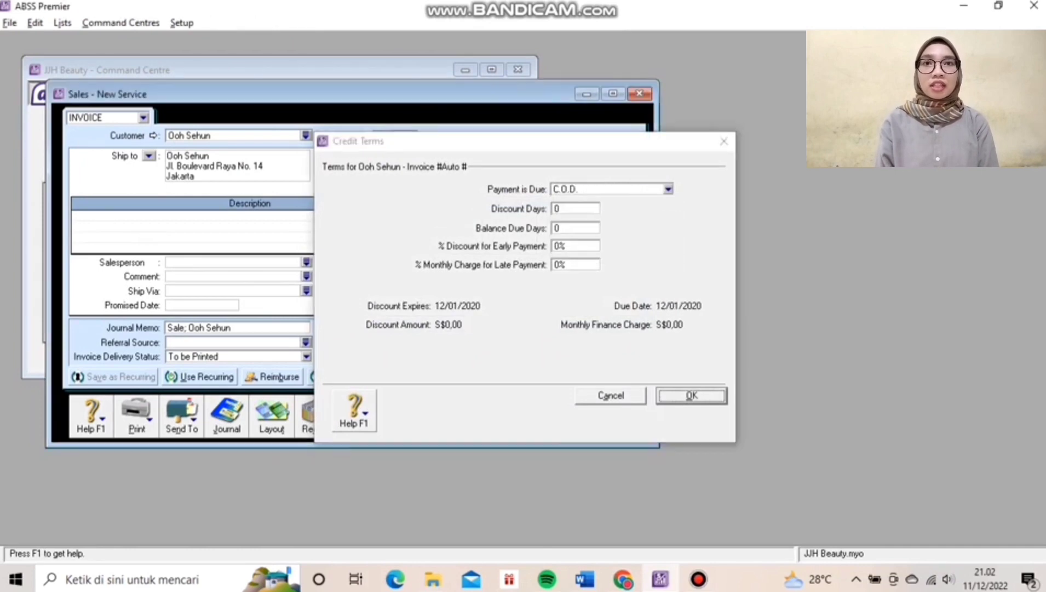
pyautogui.press('Return')
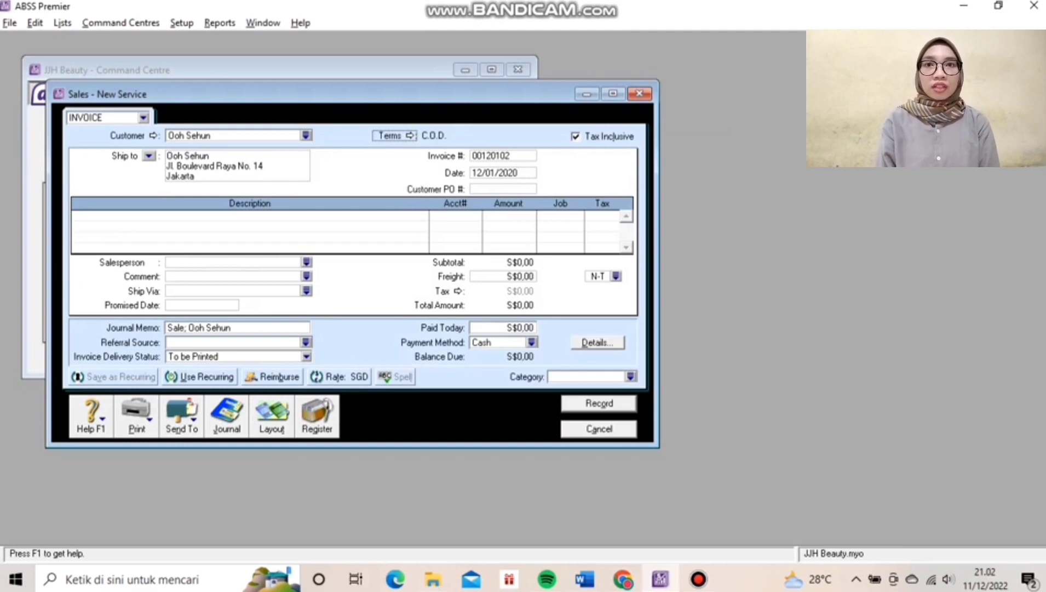
# Set the invoice number to FJ20103.
pyautogui.press('Tab')
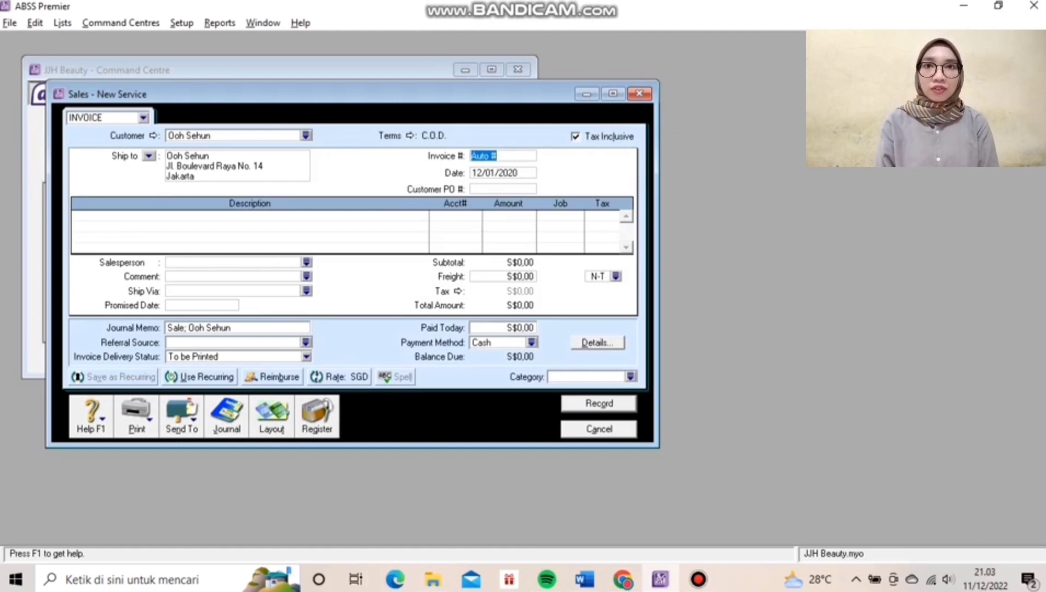
pyautogui.write('FJ201')
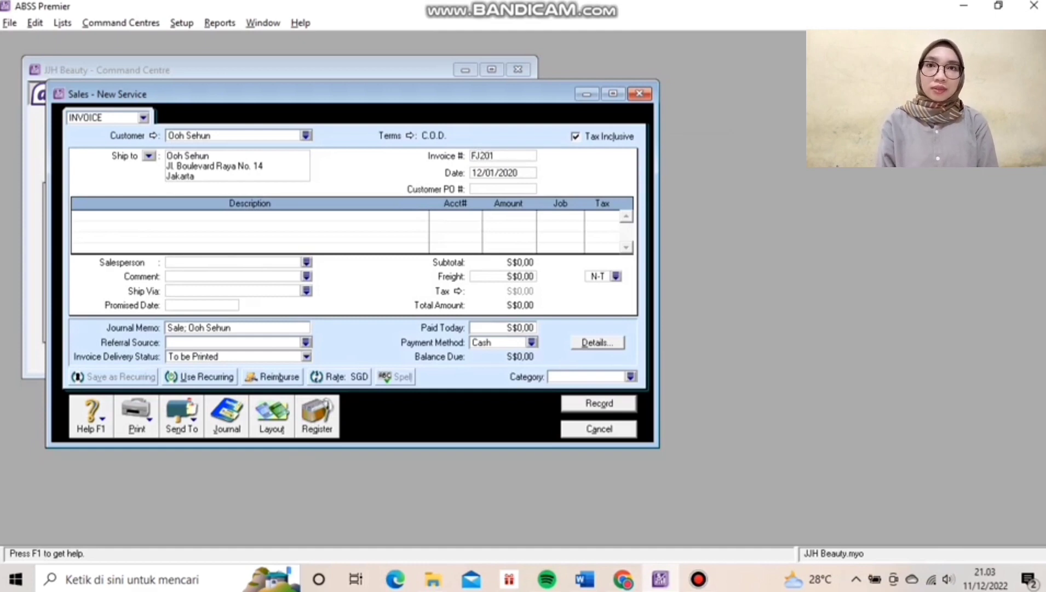
pyautogui.write('03')
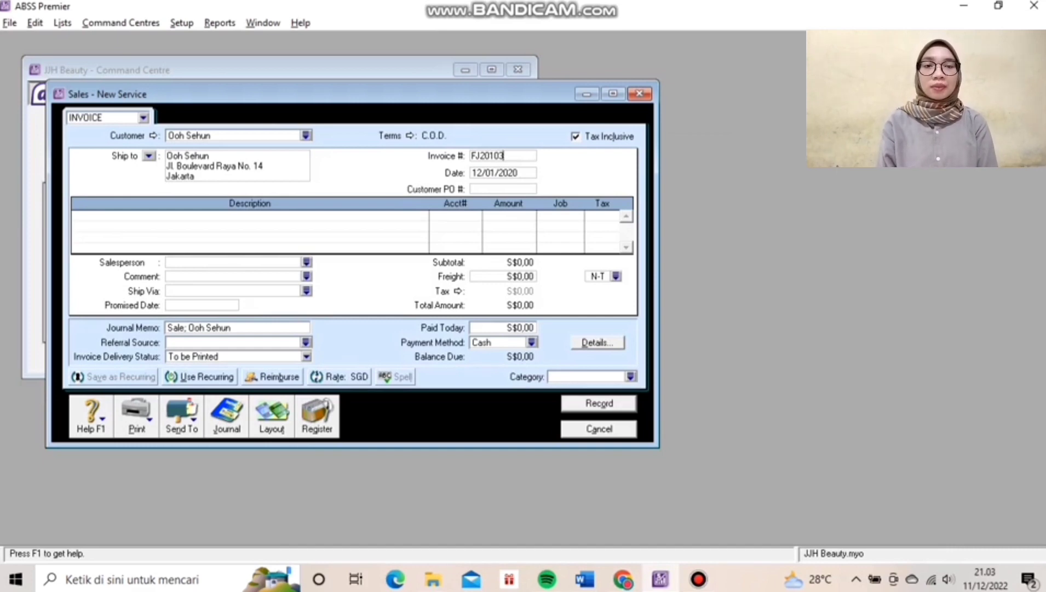
pyautogui.press('Tab')
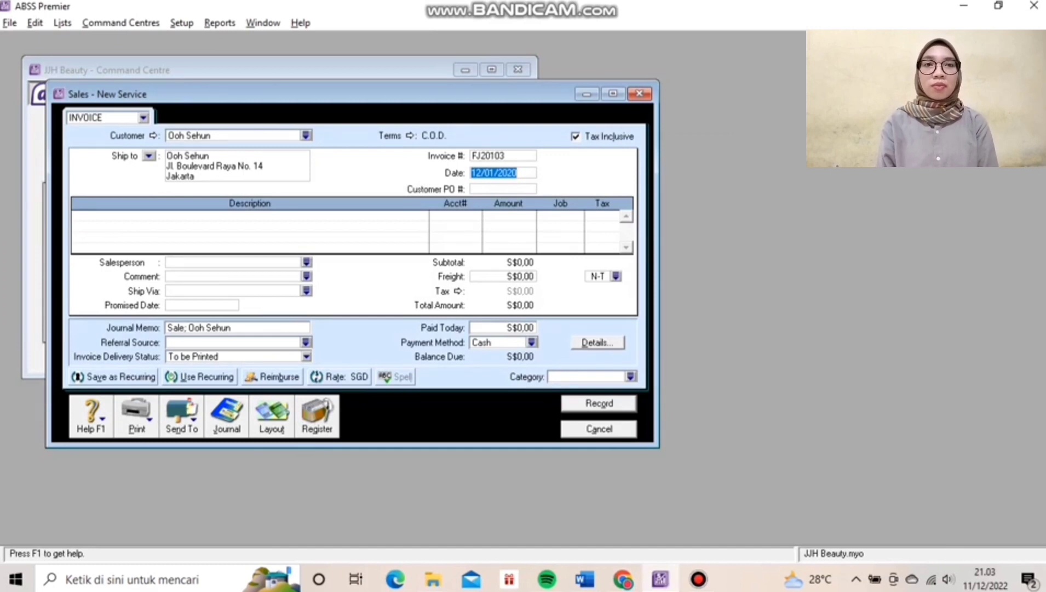
# Switch the invoice to Item layout and add a line shipping 1 Facial Steam (ACS).
pyautogui.hotkey('alt', 't')
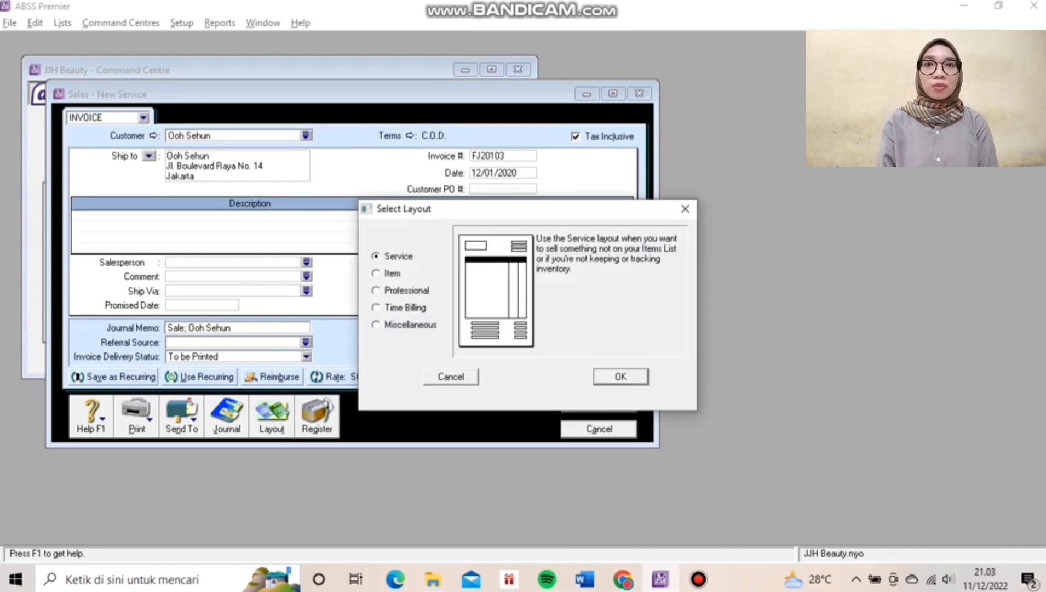
pyautogui.press('Down')
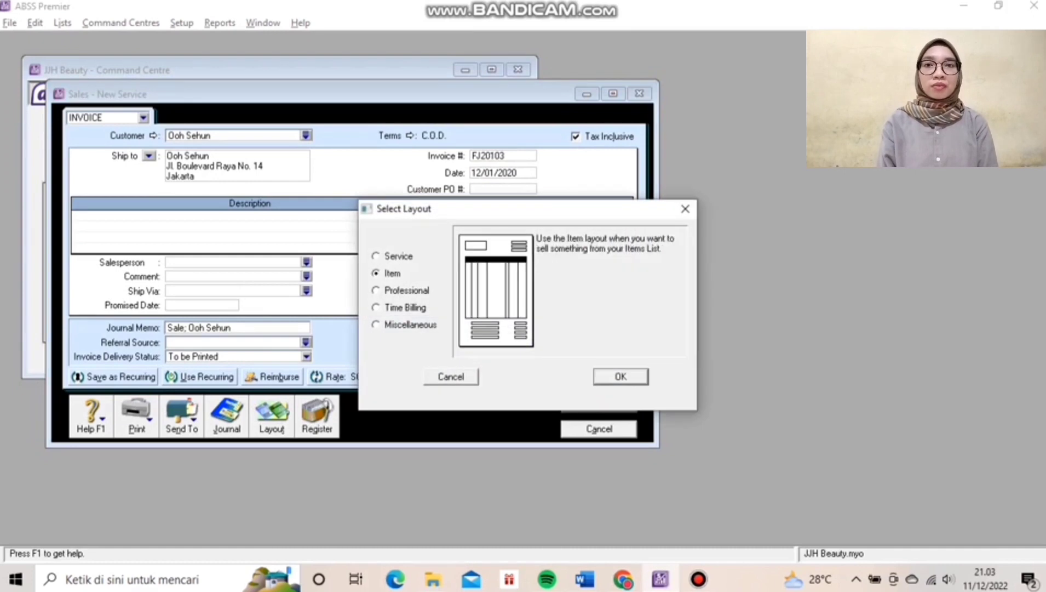
pyautogui.press('Return')
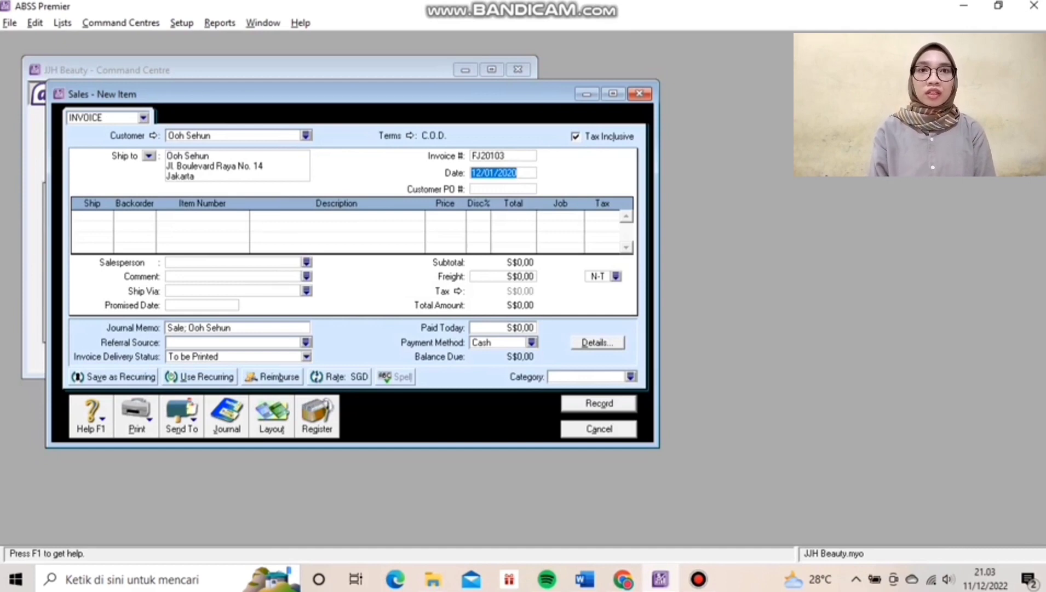
pyautogui.click(75, 216)
pyautogui.write('1')
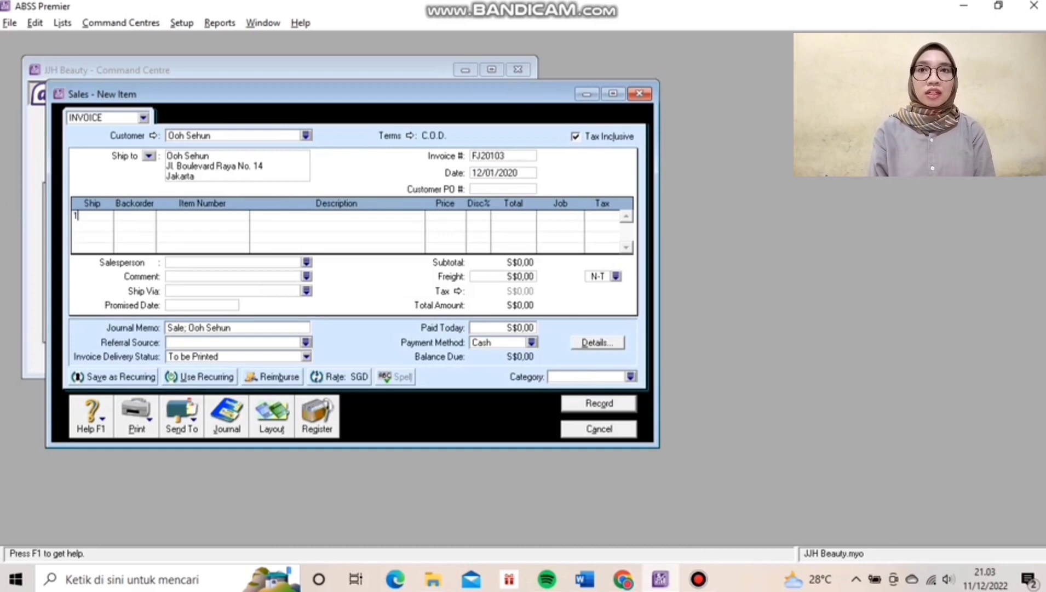
pyautogui.press('Tab')
pyautogui.press('Tab')
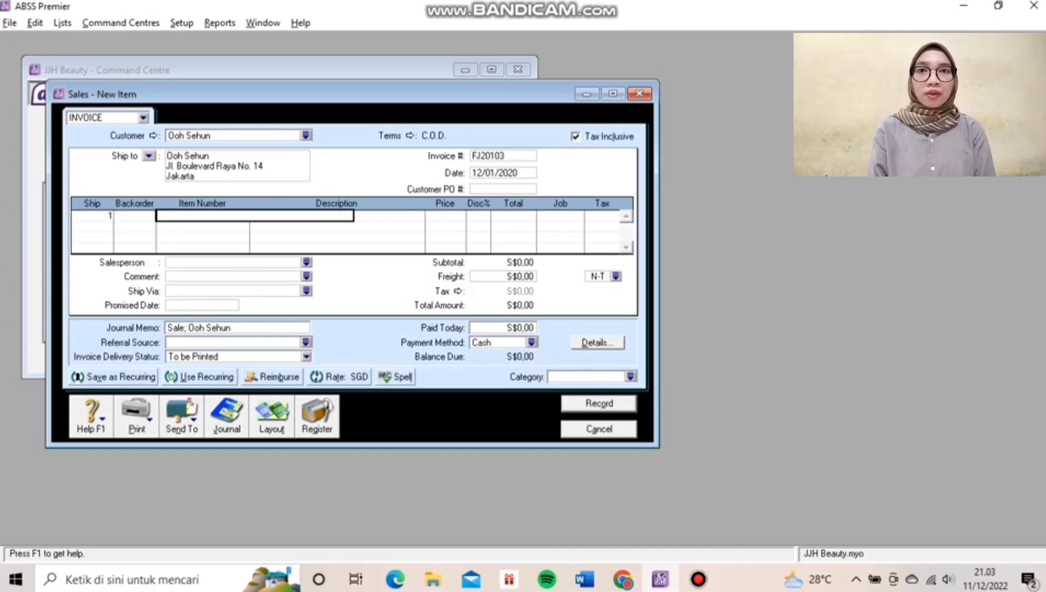
pyautogui.write('ACS')
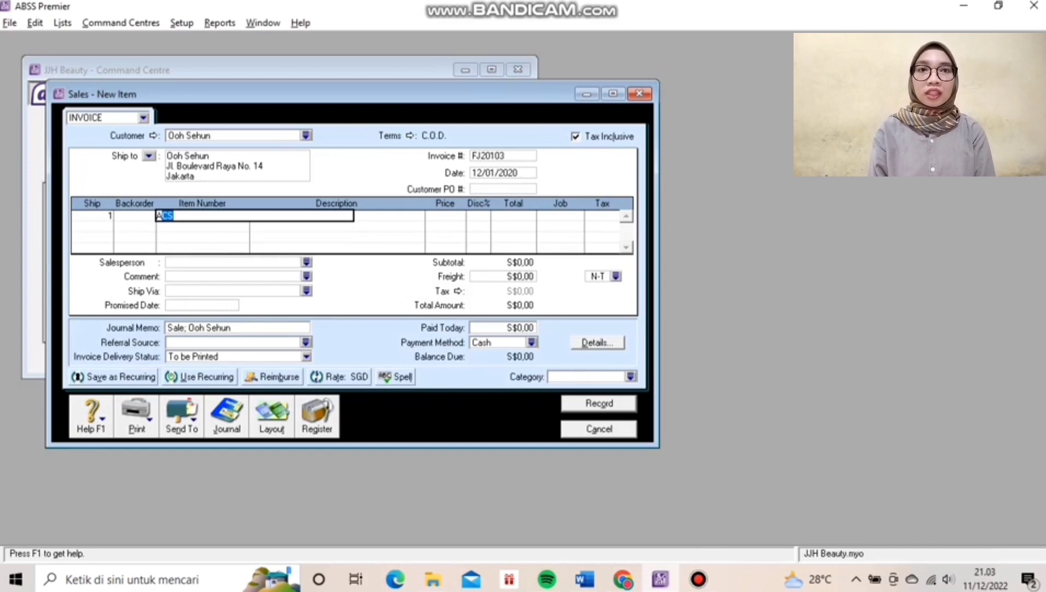
pyautogui.press('Tab')
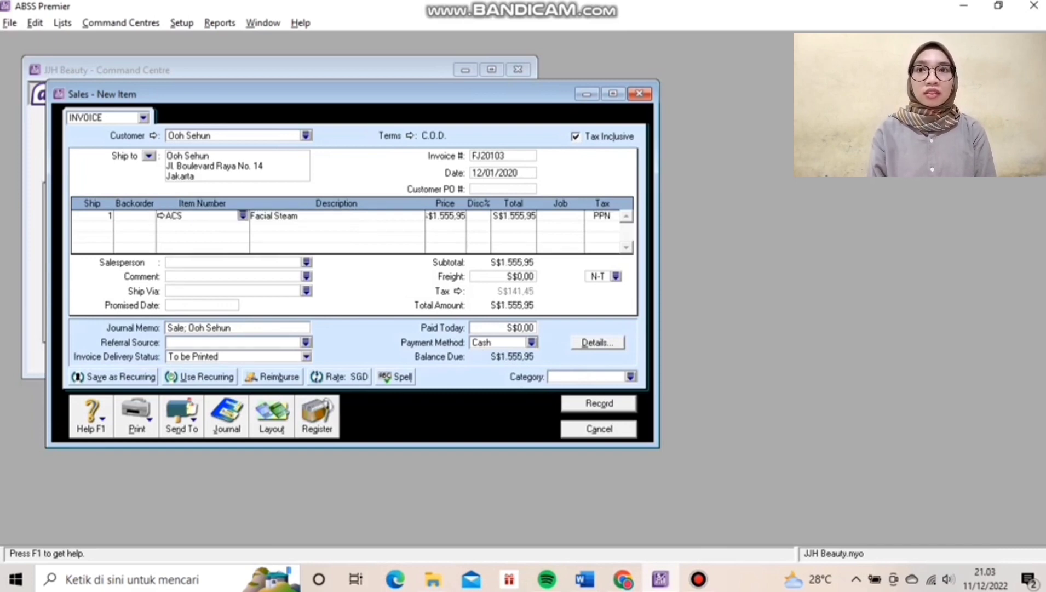
# Price the Facial Steam line at S$47,93 and assign it to job P (Produk).
pyautogui.click(445, 215)
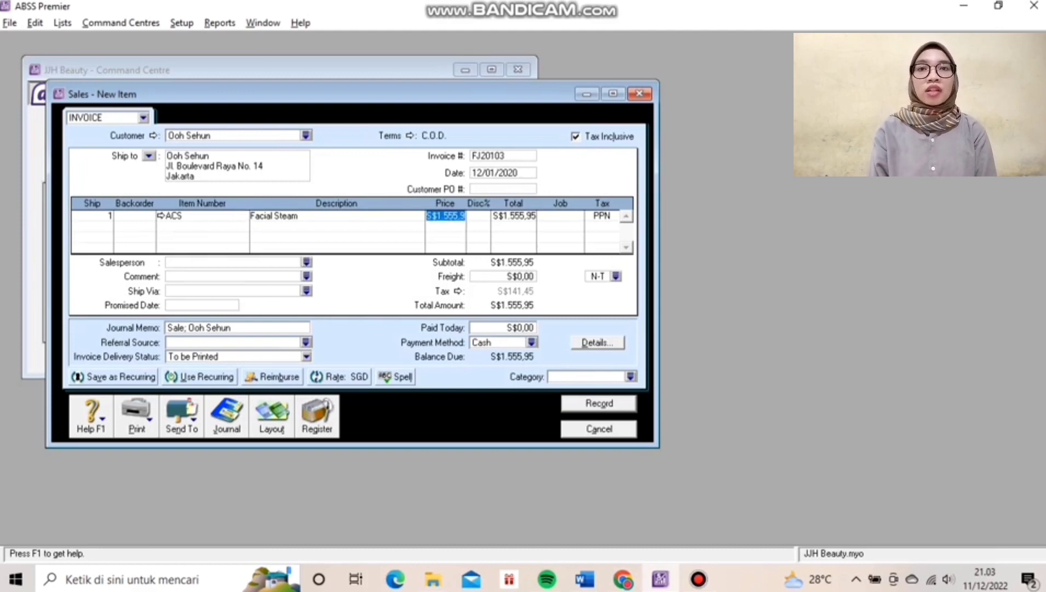
pyautogui.write('4')
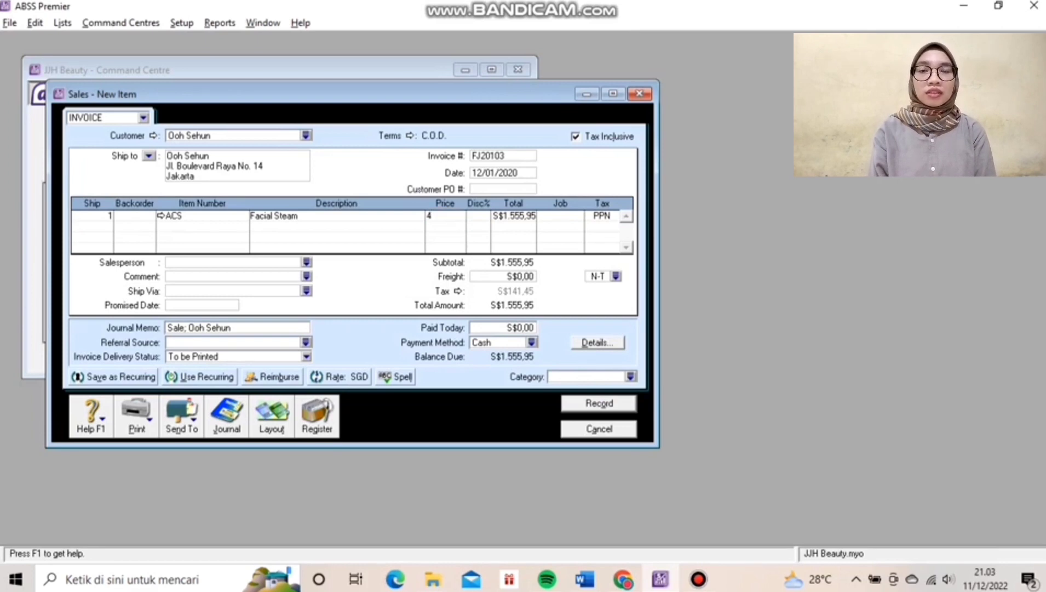
pyautogui.write('7')
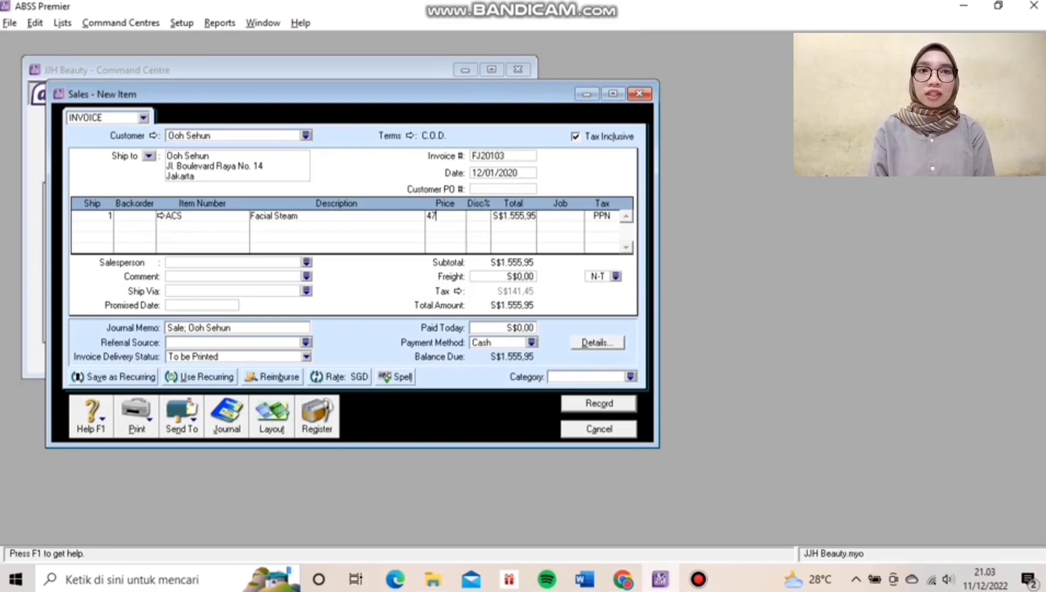
pyautogui.write(',93')
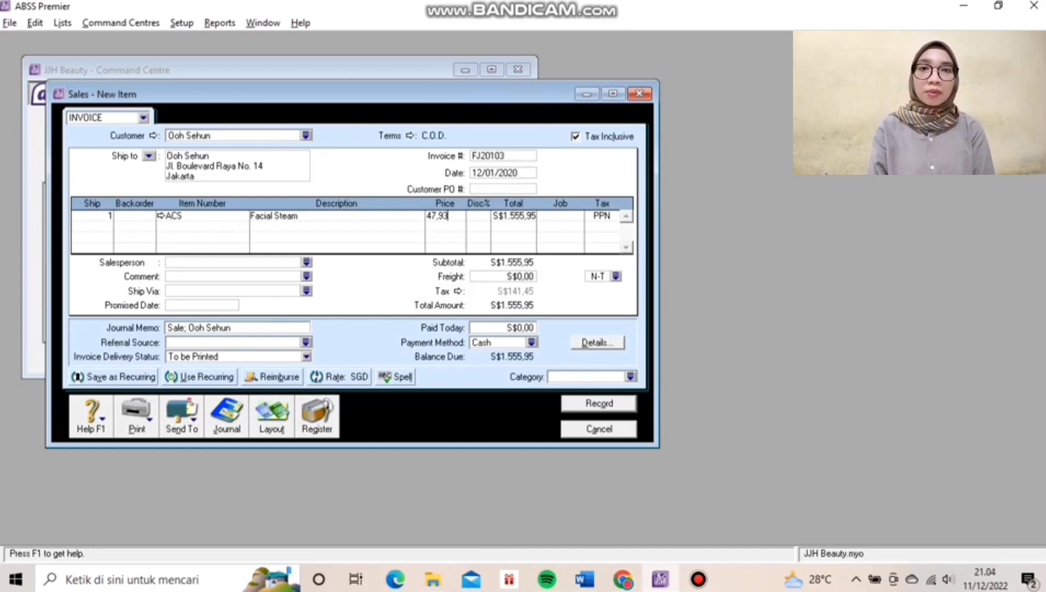
pyautogui.press('Tab')
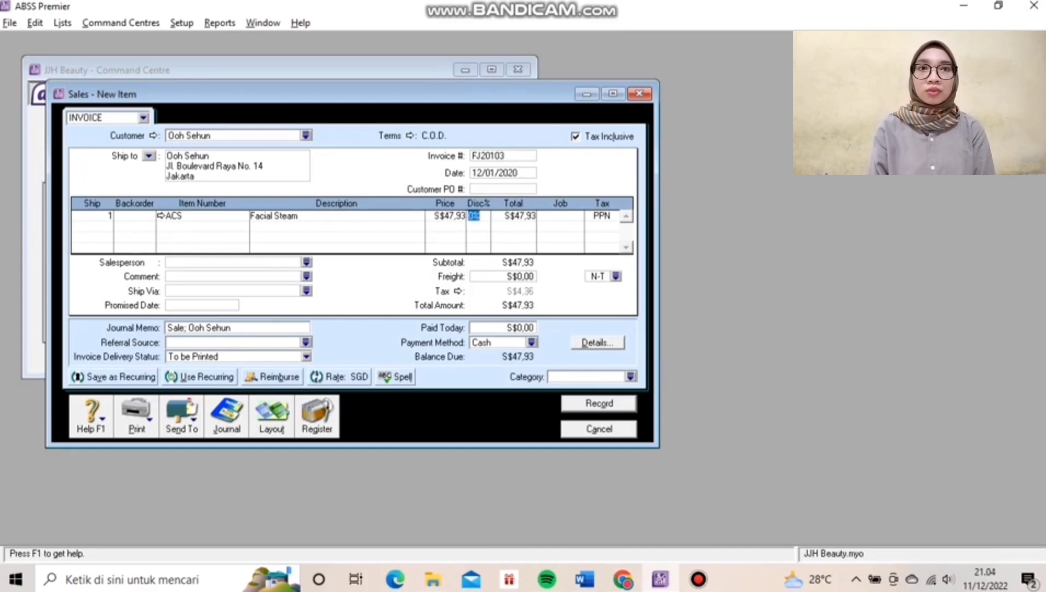
pyautogui.press('Tab')
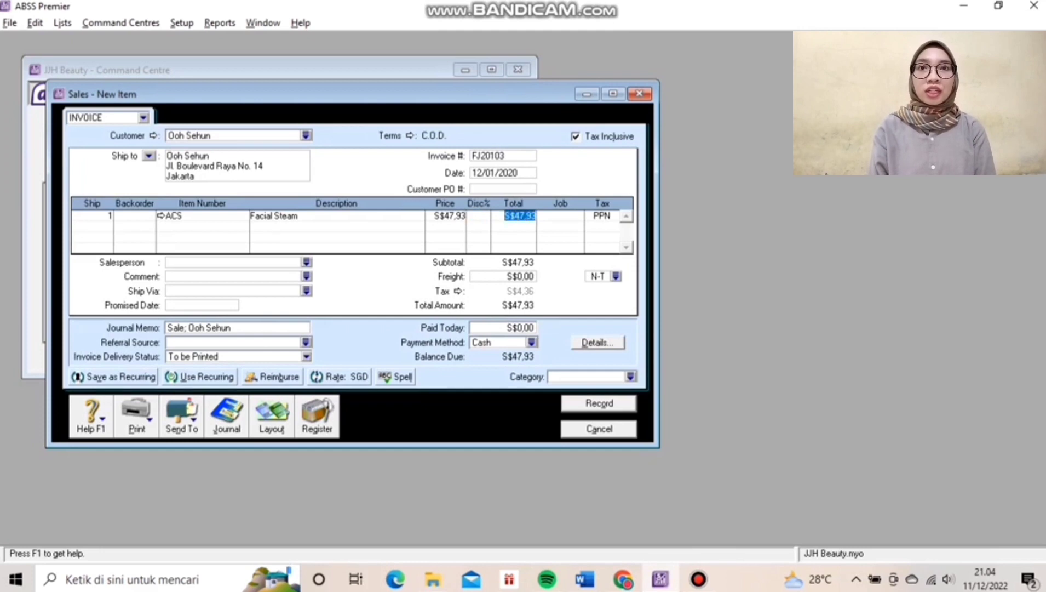
pyautogui.press('Tab')
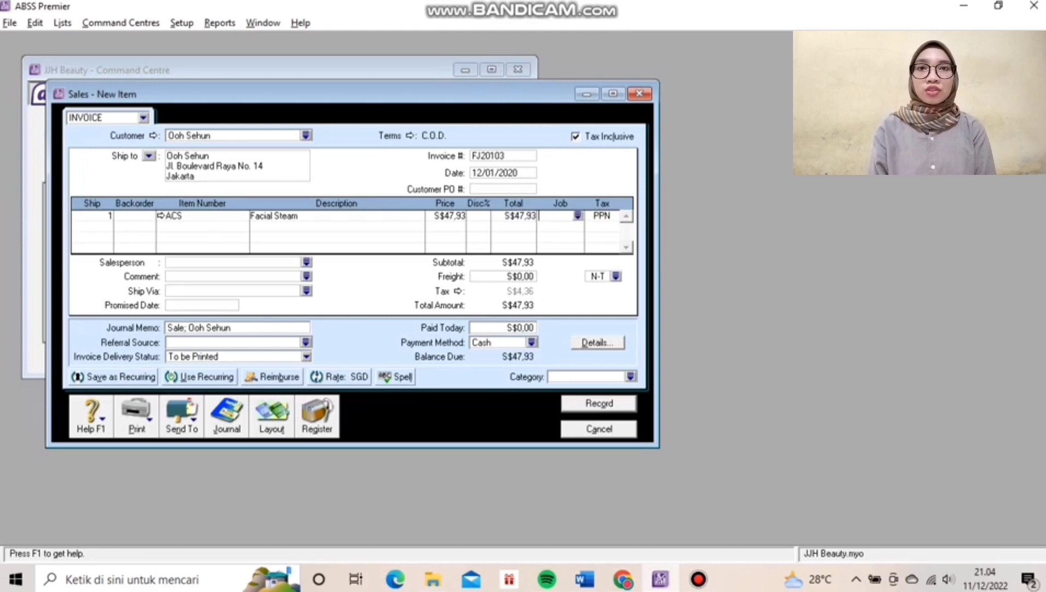
pyautogui.press('Tab')
pyautogui.write('P')
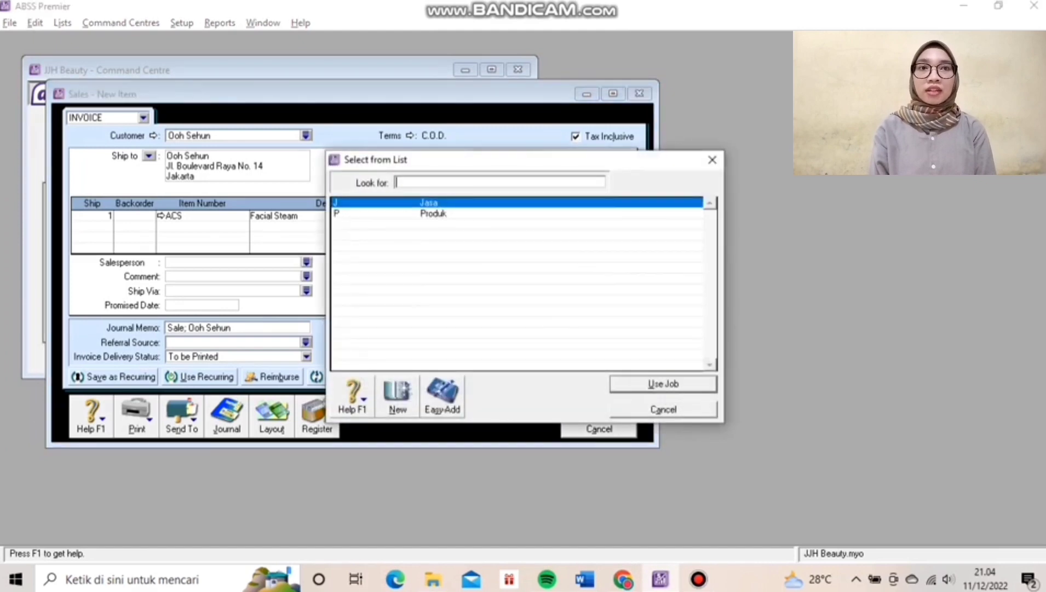
pyautogui.press('Return')
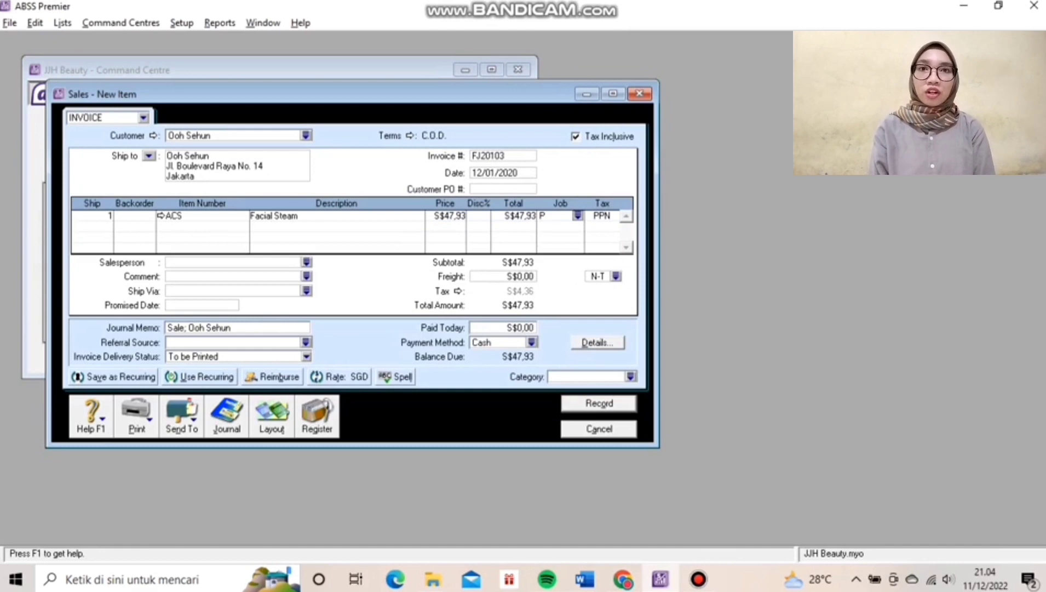
# Review the journal recap and record invoice FJ20103.
pyautogui.hotkey('ctrl', 'r')
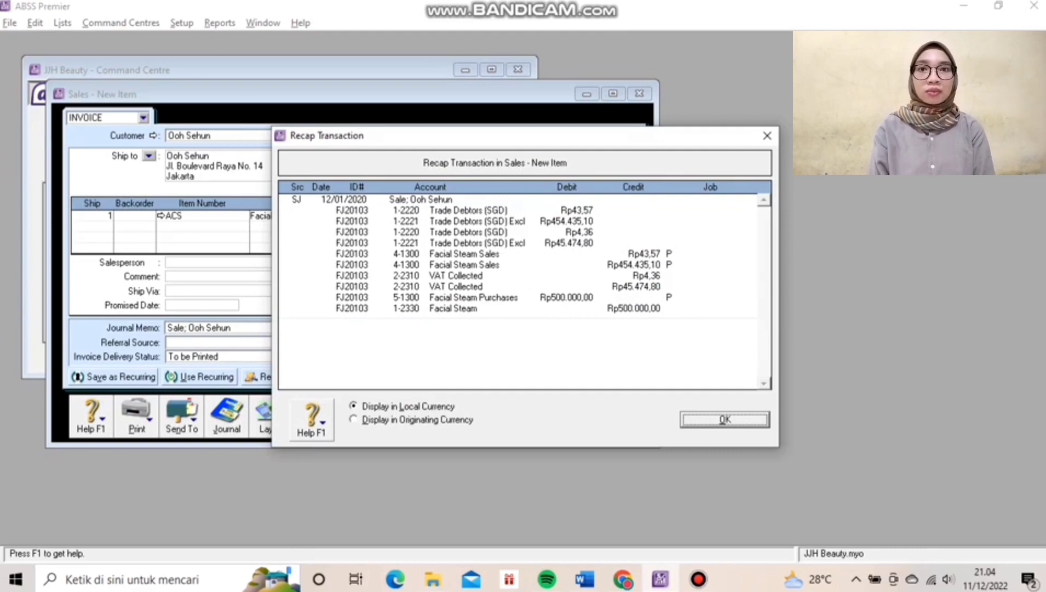
pyautogui.press('Return')
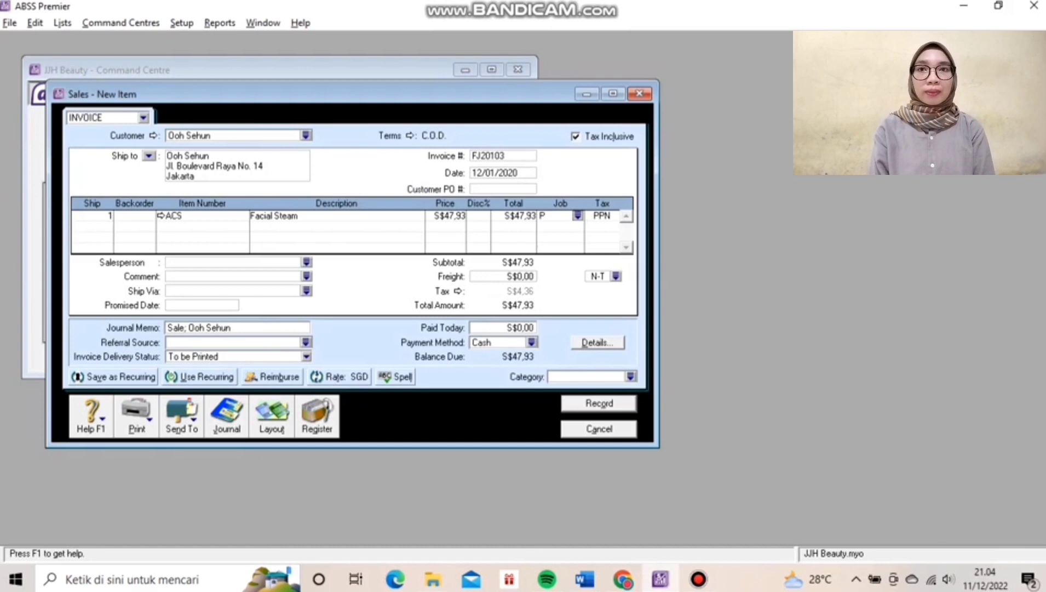
pyautogui.press('Return')
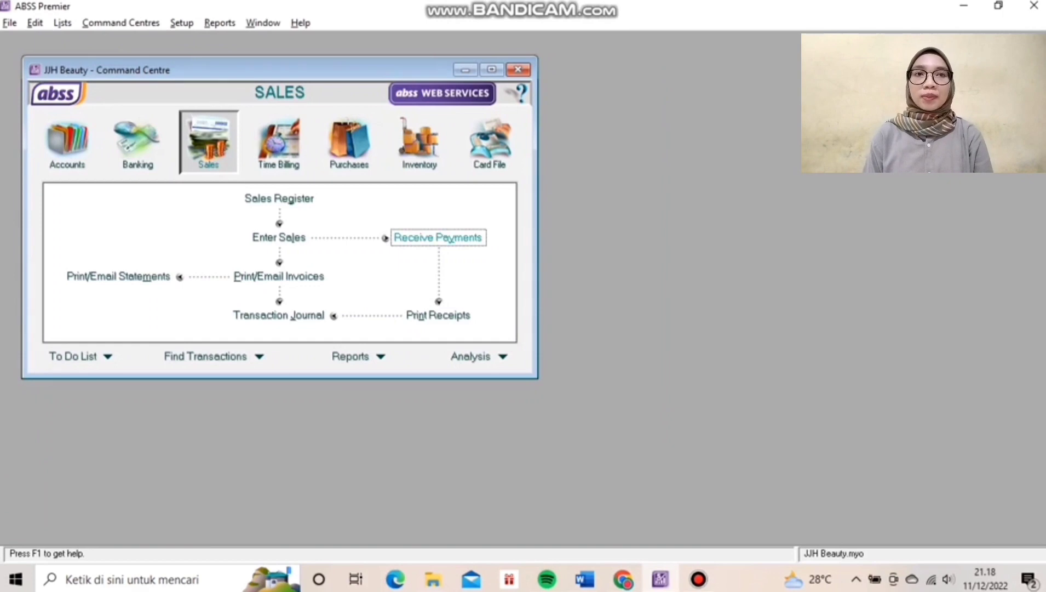
# Start a customer payment from the SGD customer with S$47,93 received.
pyautogui.click(450, 239)
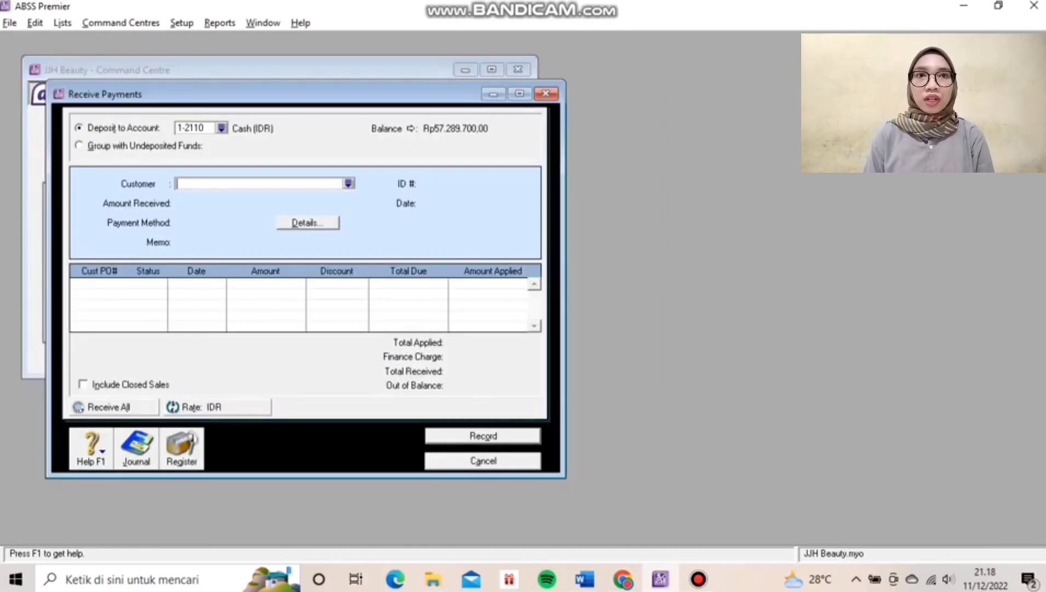
pyautogui.write('Oh Sehun')
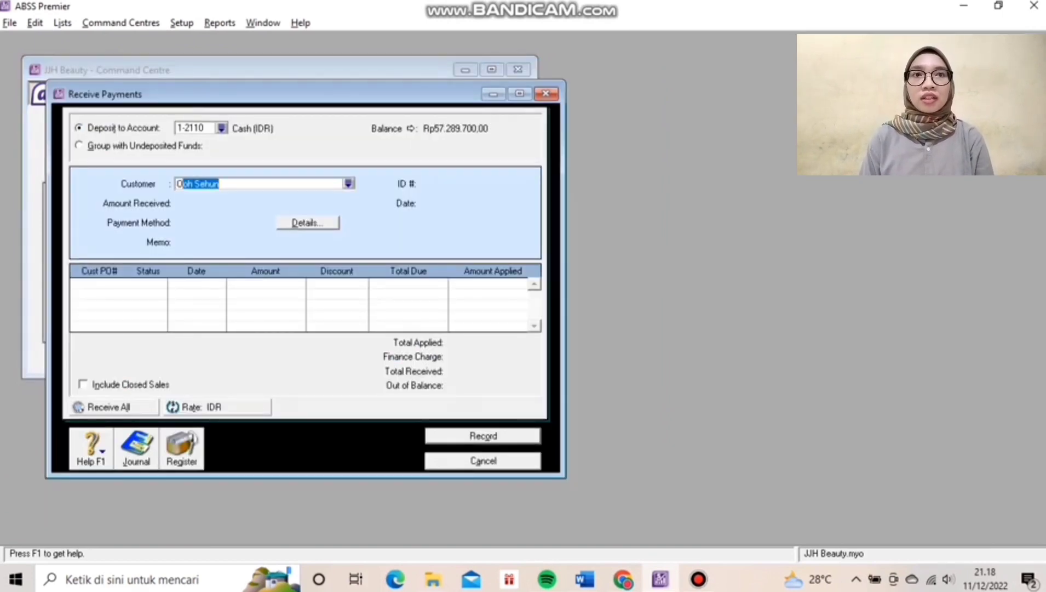
pyautogui.press('Tab')
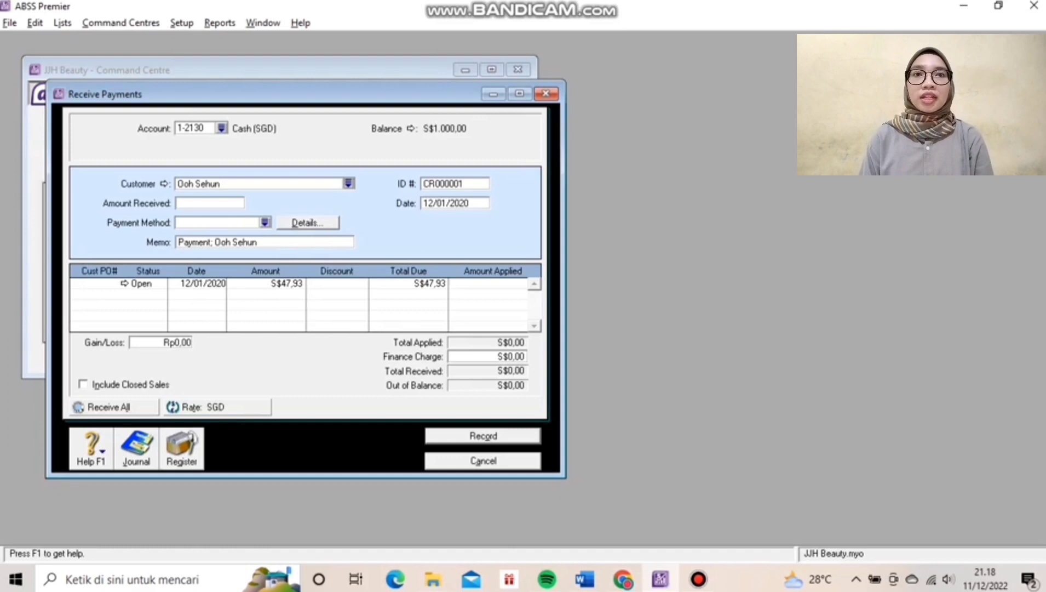
pyautogui.press('Tab')
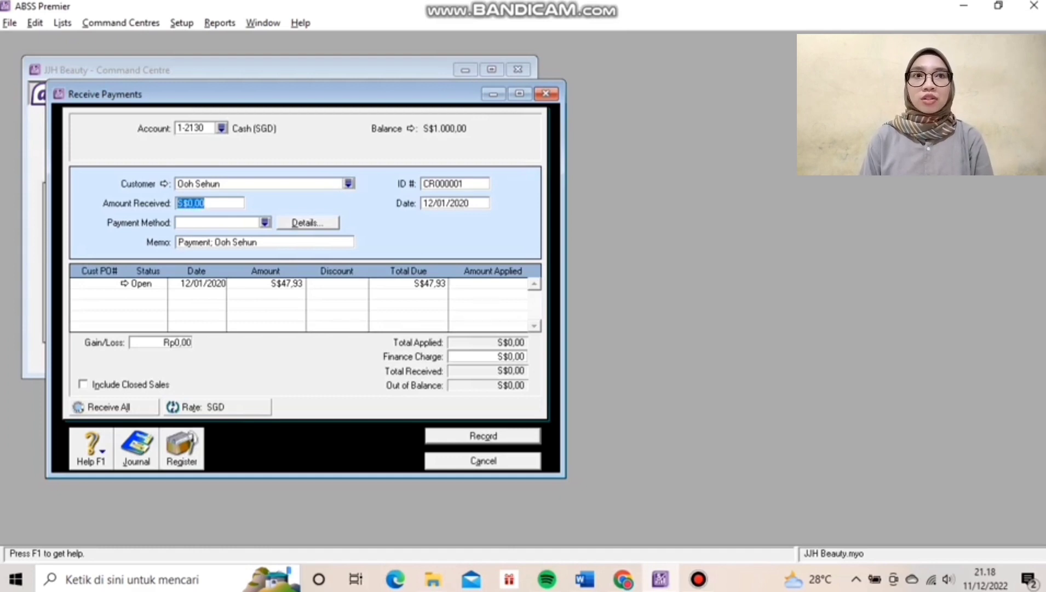
pyautogui.write('45')
pyautogui.press('BackSpace')
pyautogui.write('7')
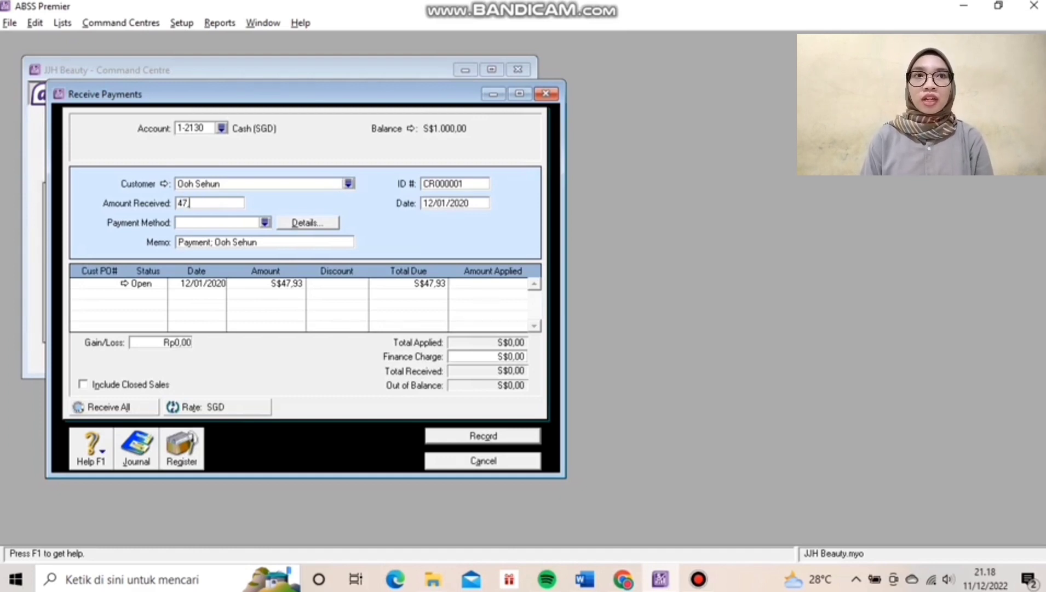
pyautogui.write(',93')
pyautogui.press('Tab')
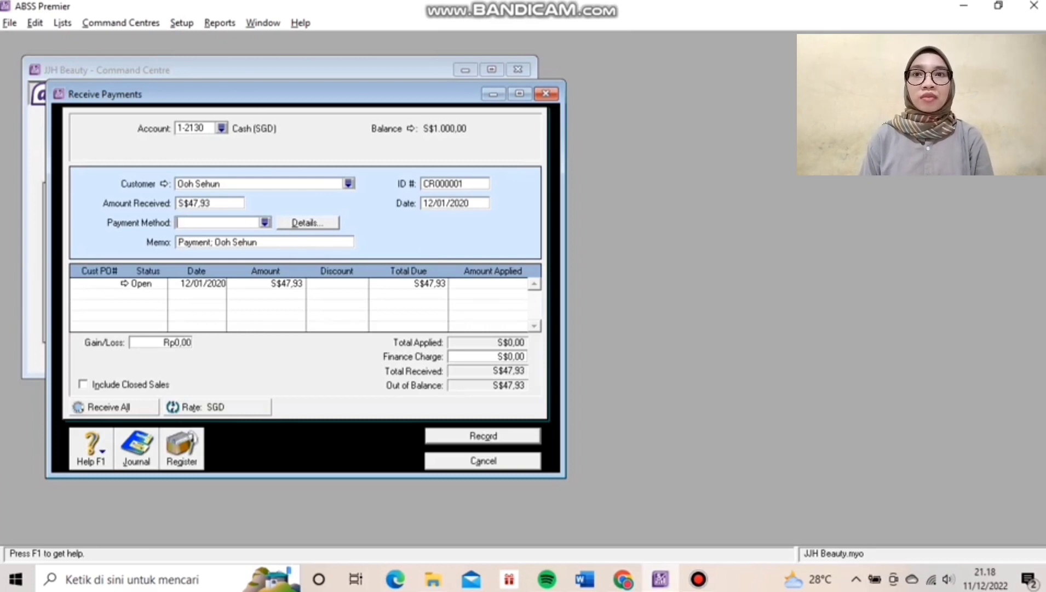
# Give the payment ID R120103 and apply S$47,93 to the open Facial Steam invoice.
pyautogui.click(447, 184)
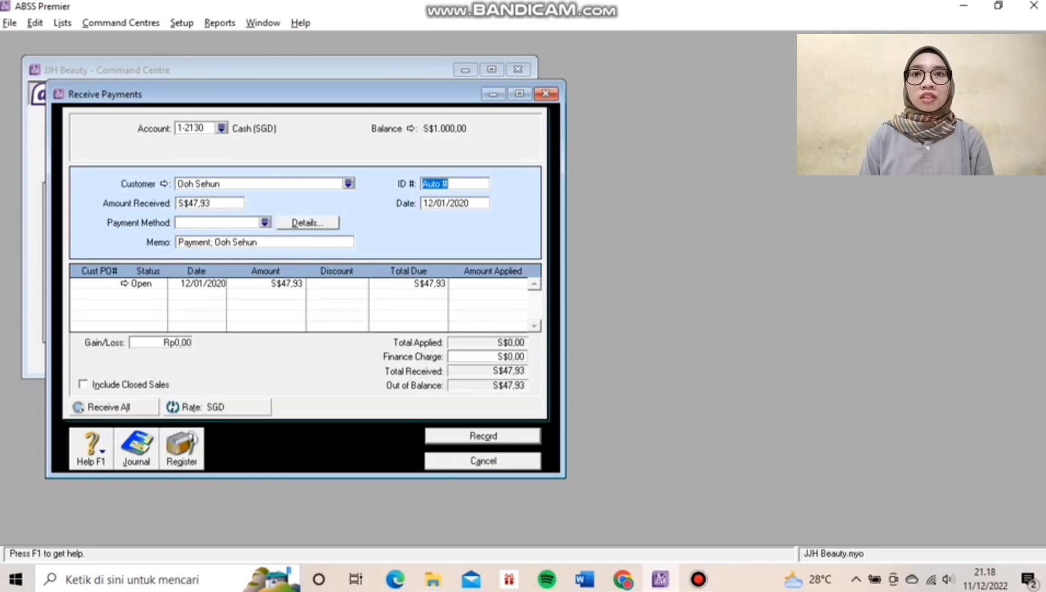
pyautogui.write('R')
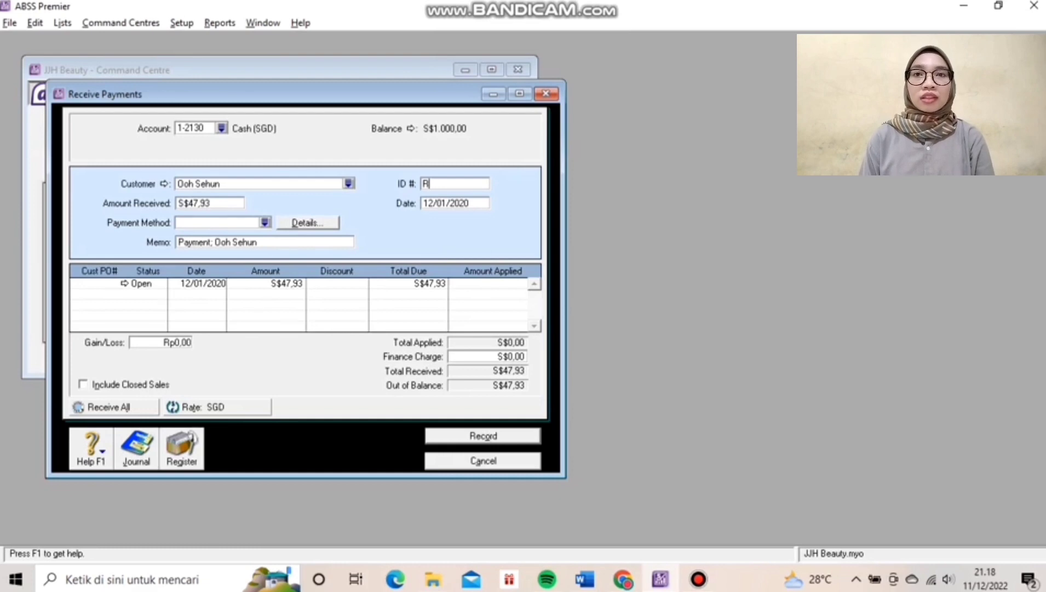
pyautogui.write('1')
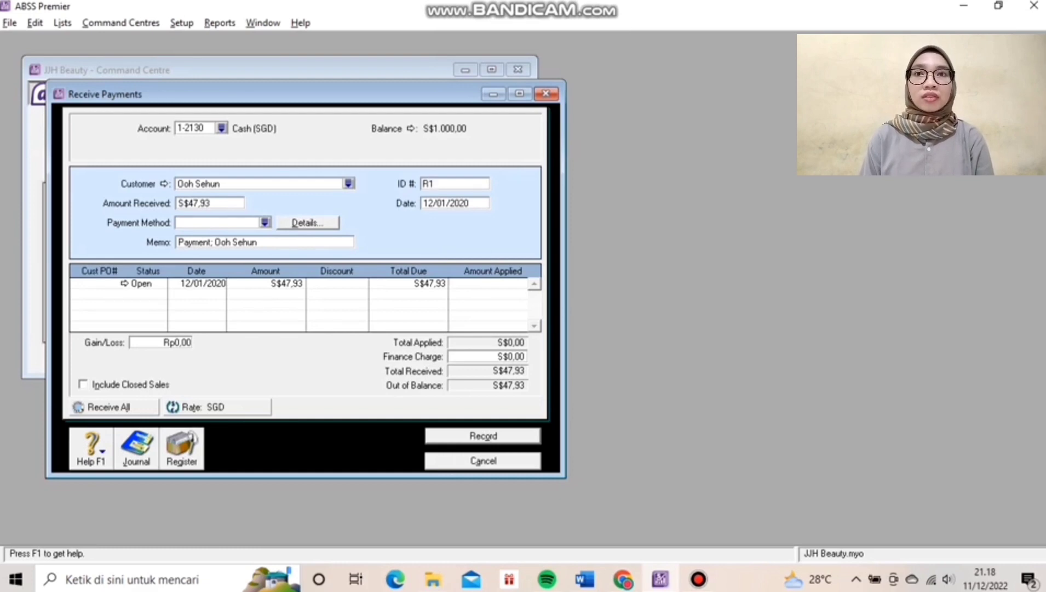
pyautogui.write('201')
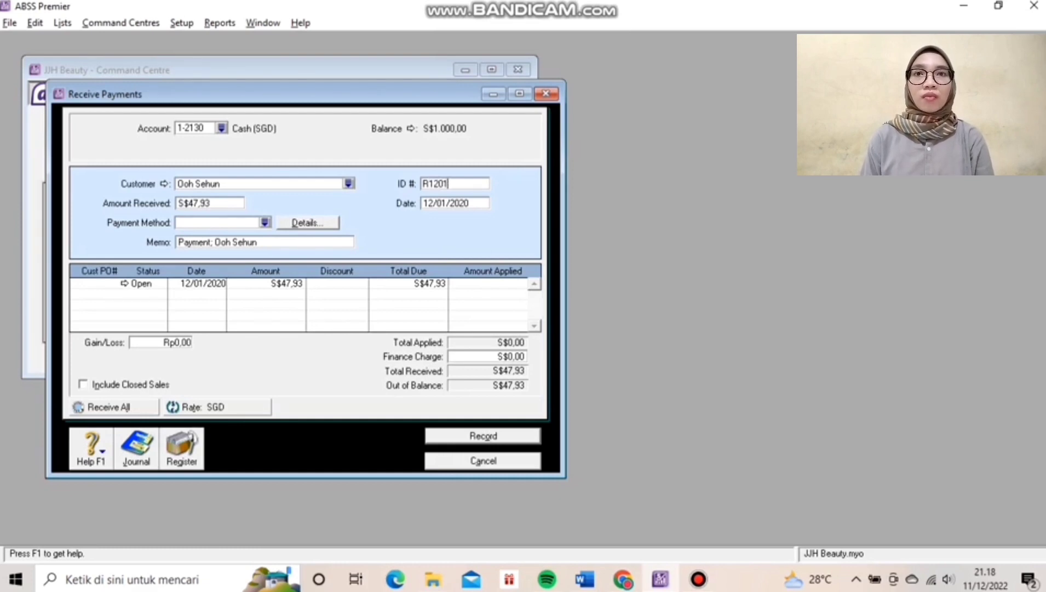
pyautogui.write('03')
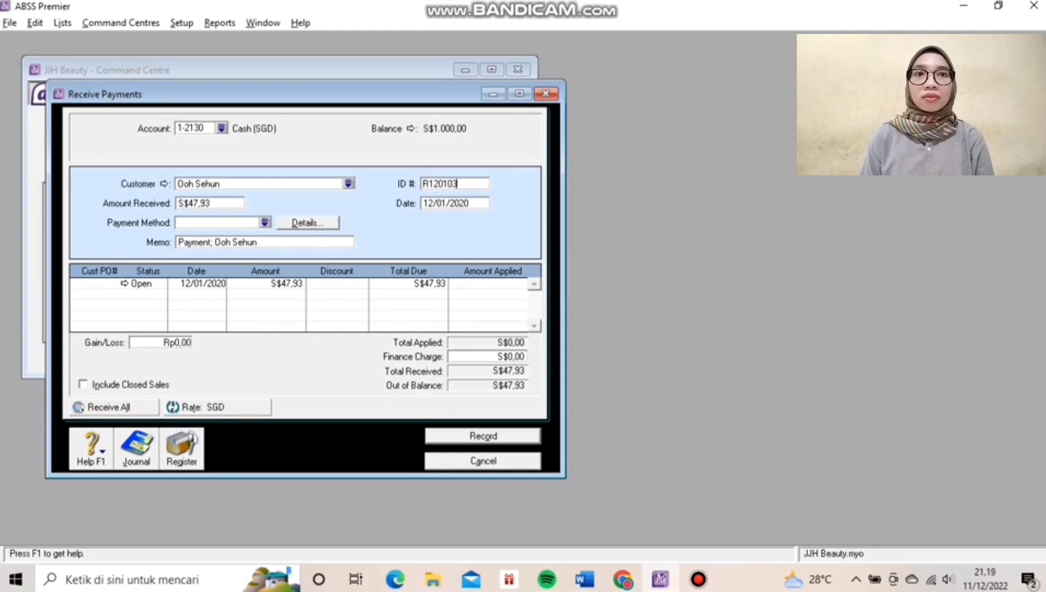
pyautogui.click(118, 283)
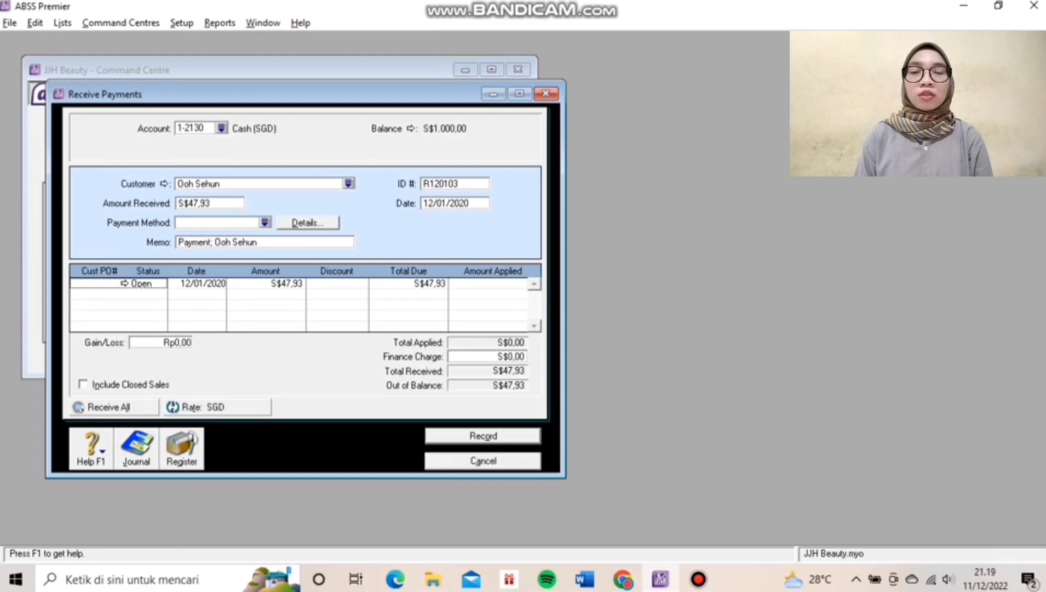
pyautogui.click(509, 283)
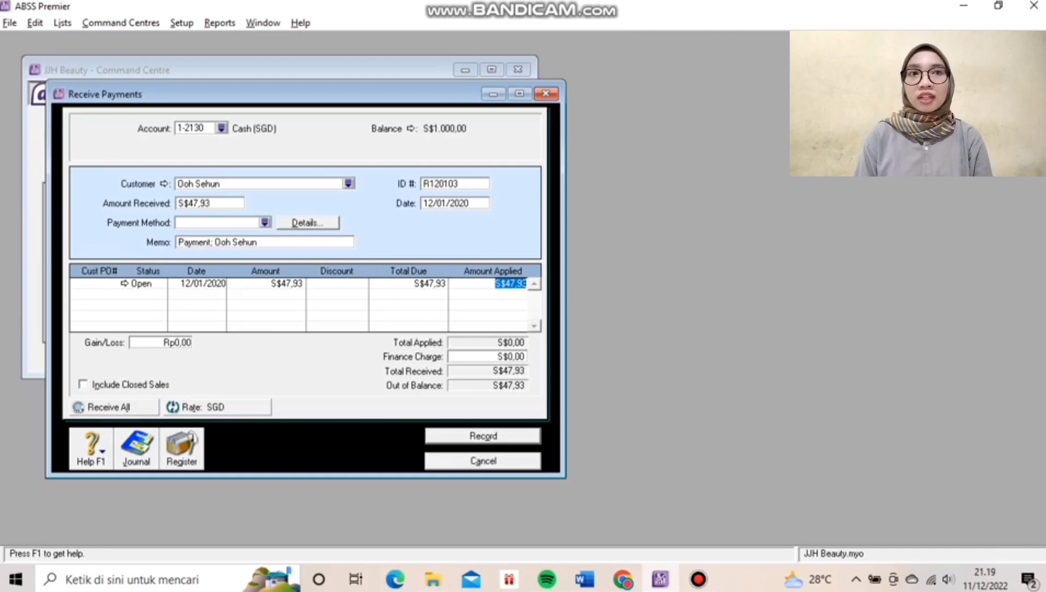
pyautogui.press('Tab')
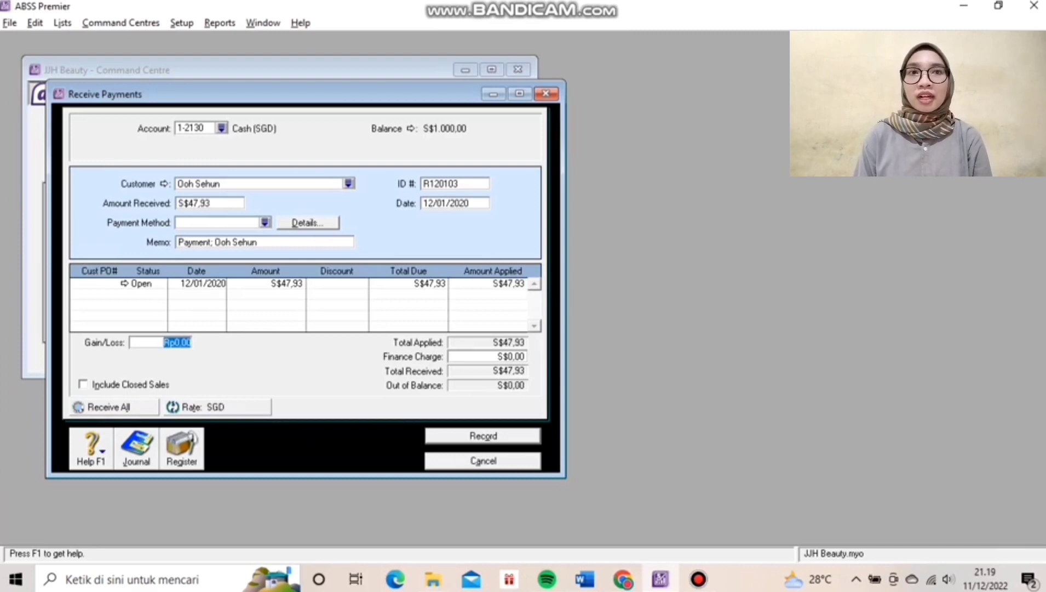
# Review the journal recap, record payment R120103, and close the payment window.
pyautogui.hotkey('ctrl', 'r')
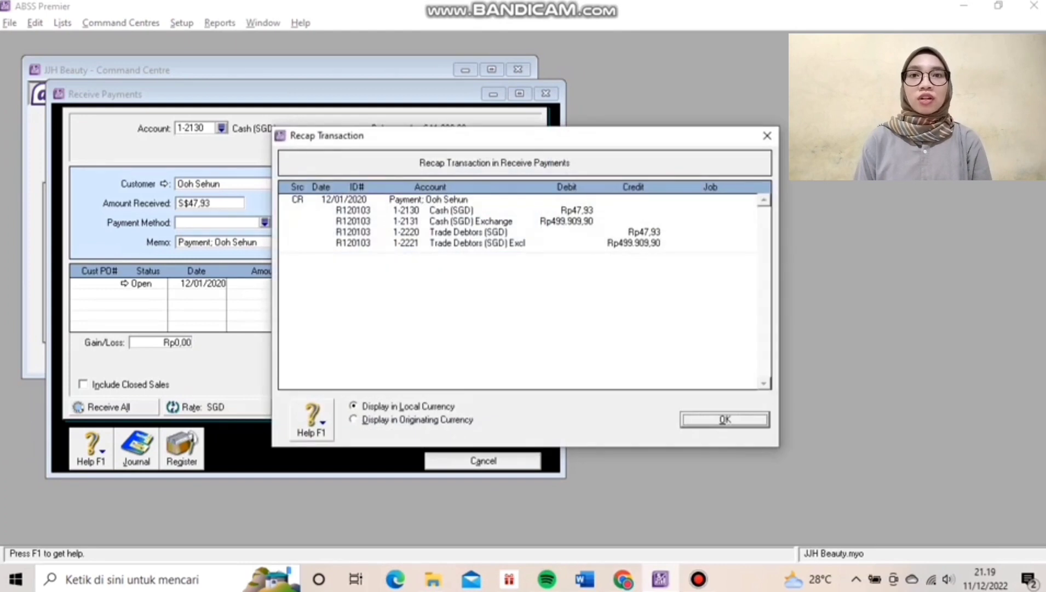
pyautogui.press('Return')
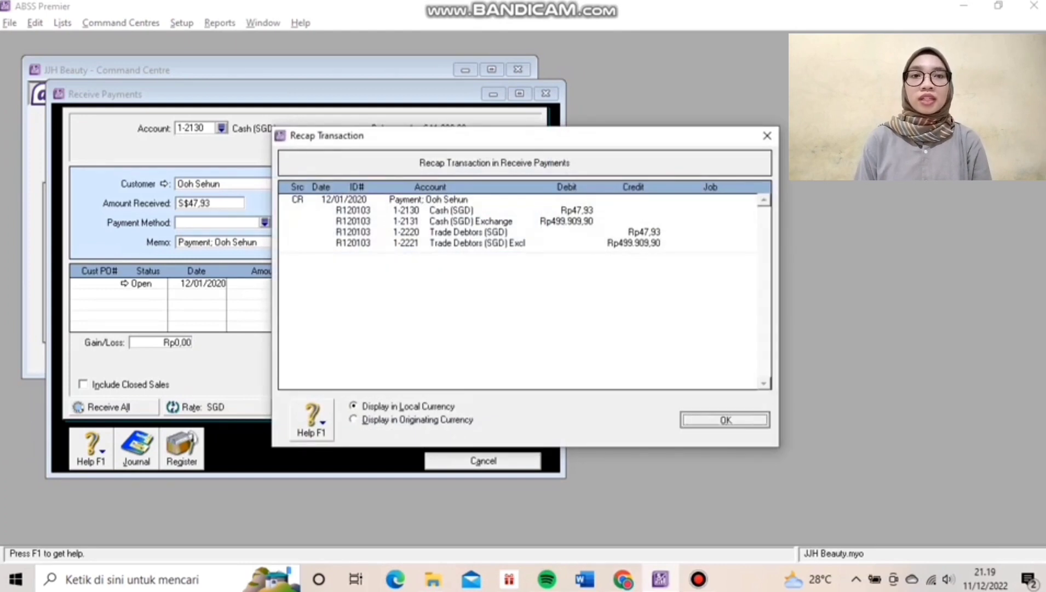
pyautogui.press('Return')
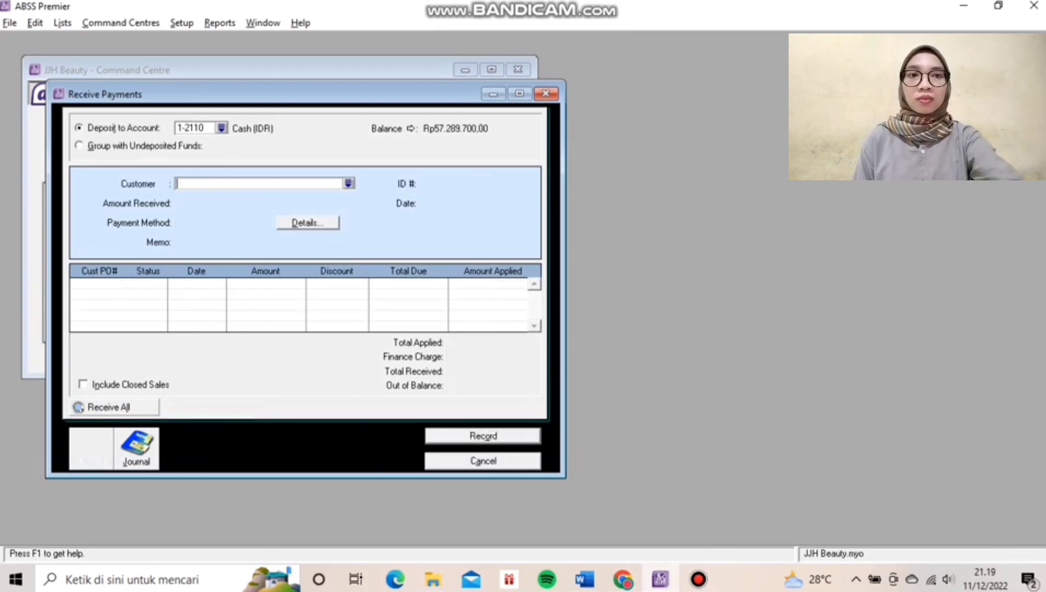
pyautogui.press('Escape')
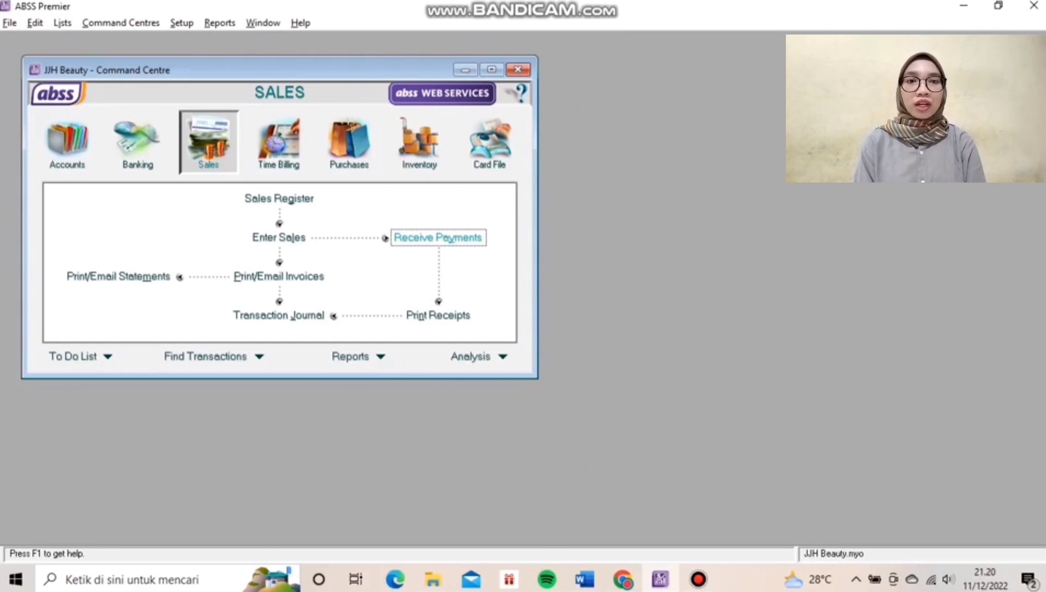
# Open a new customer payment and select YG Entertainment, depositing to 1-2120 Cash (USD).
pyautogui.press('Return')
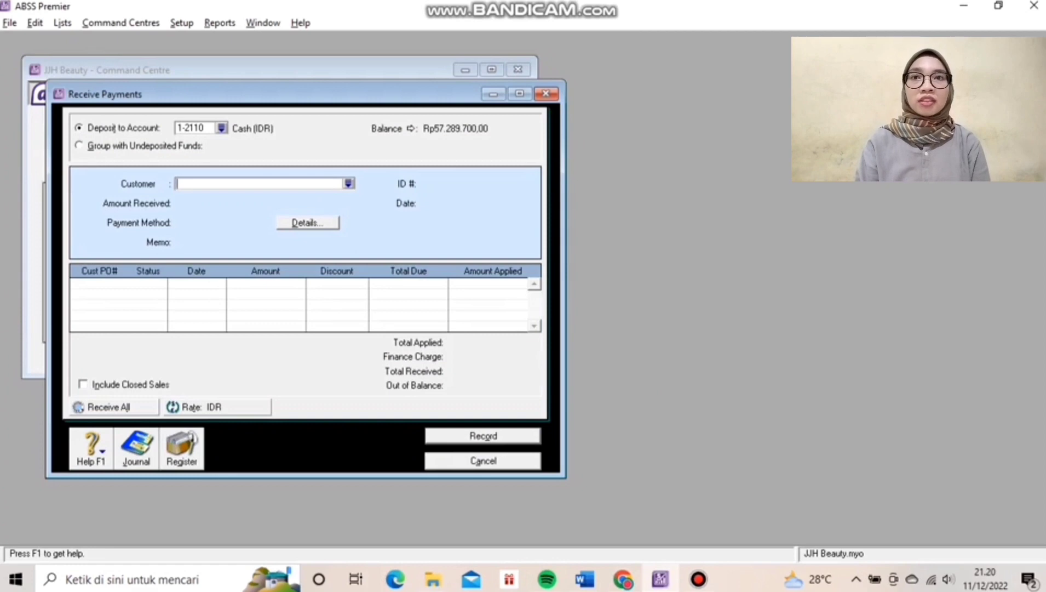
pyautogui.write('YG Entertainment')
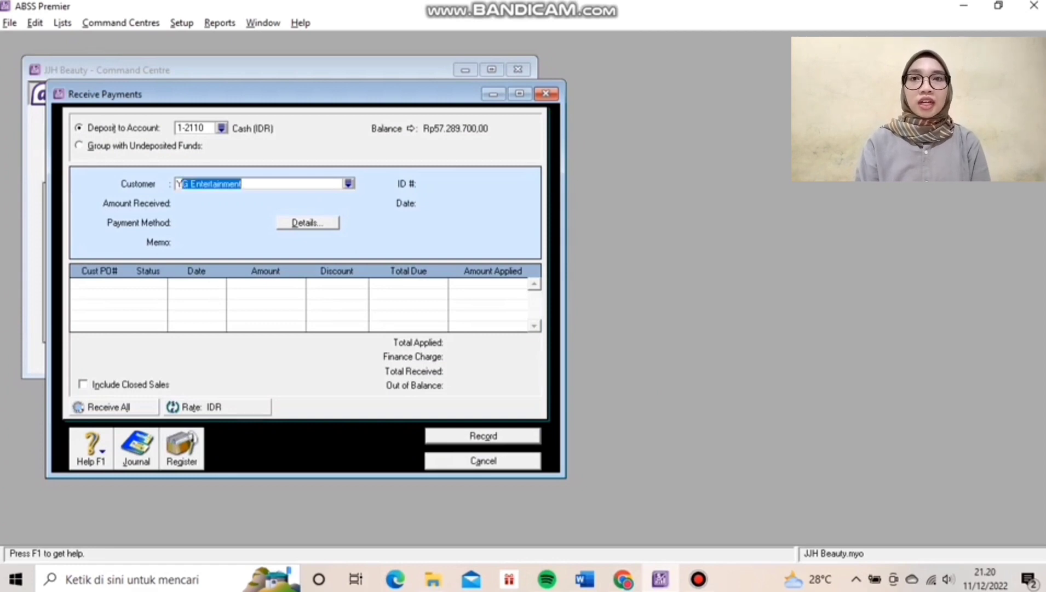
pyautogui.press('Tab')
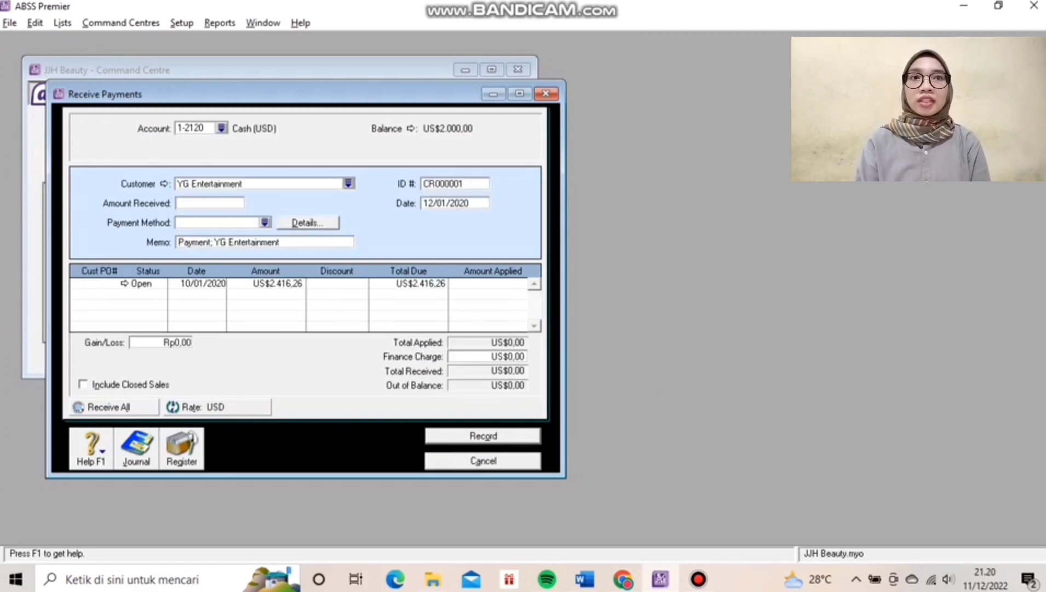
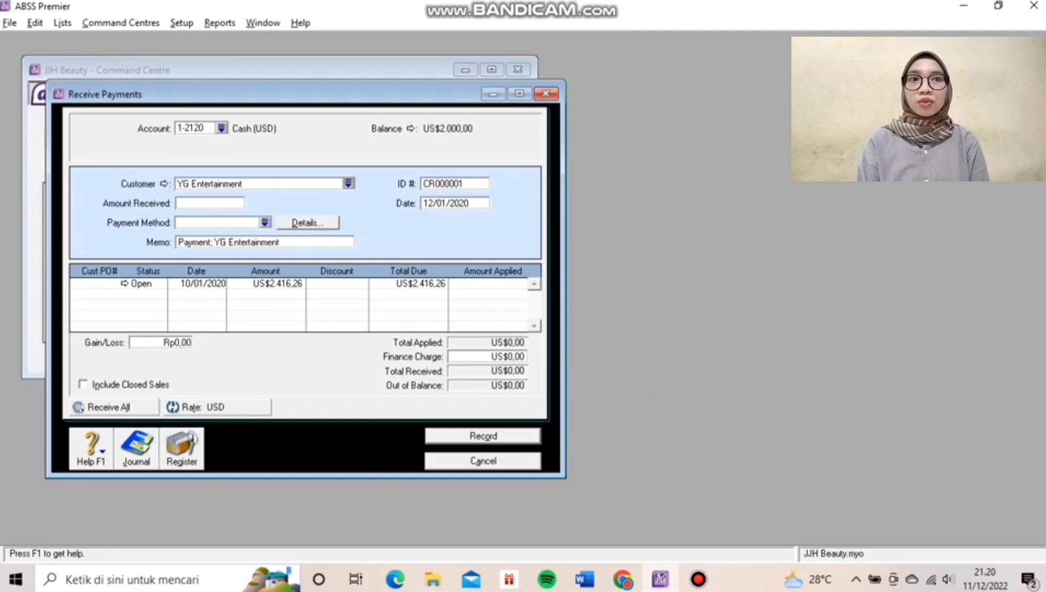
# Enter US$55,00 as the amount received and give the payment ID R120102.
pyautogui.press('Tab')
pyautogui.write('55')
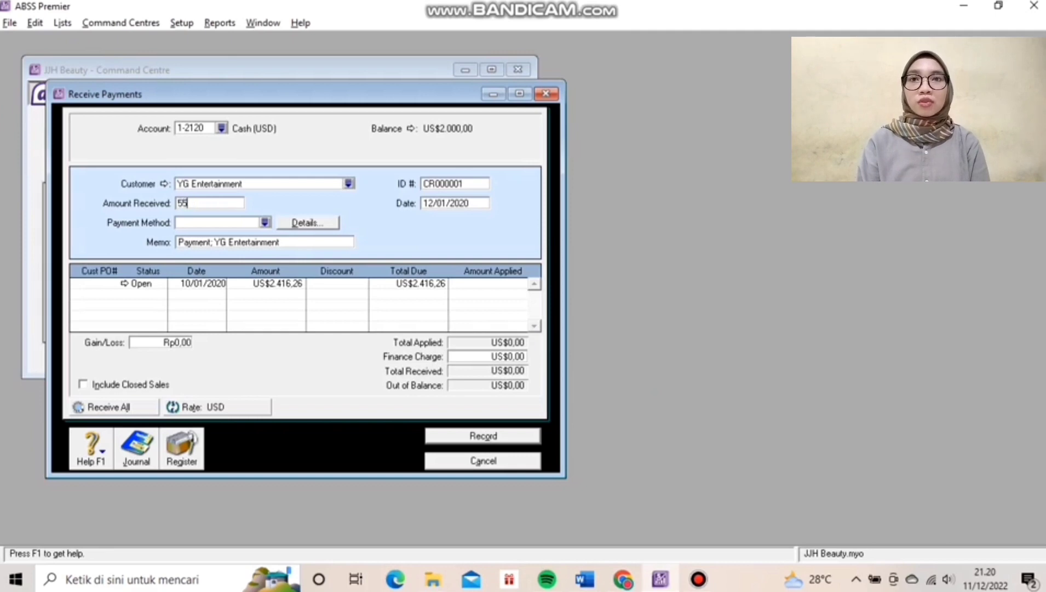
pyautogui.write(',00')
pyautogui.press('Tab')
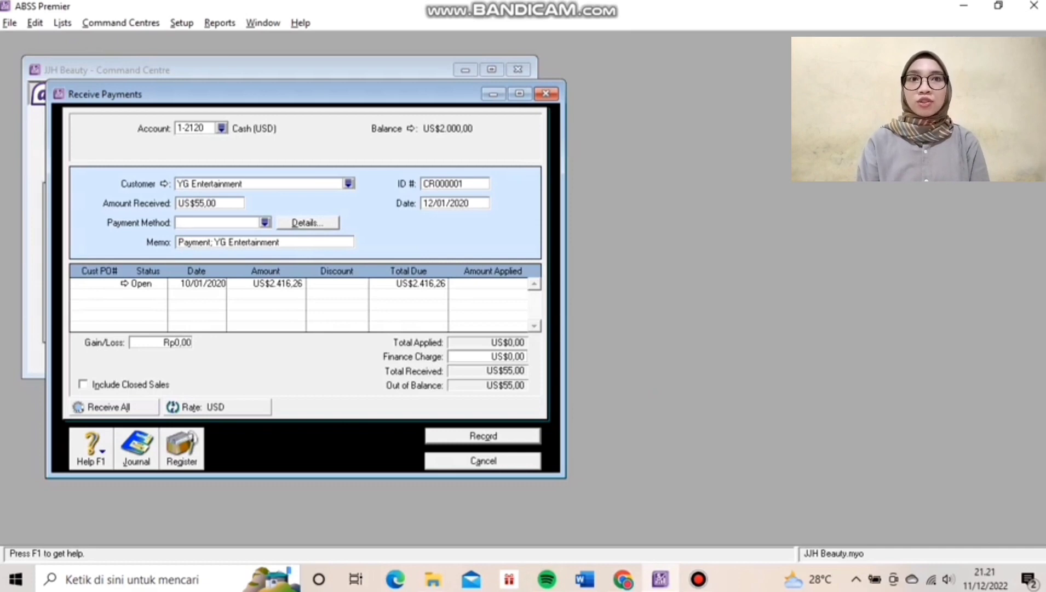
pyautogui.click(454, 183)
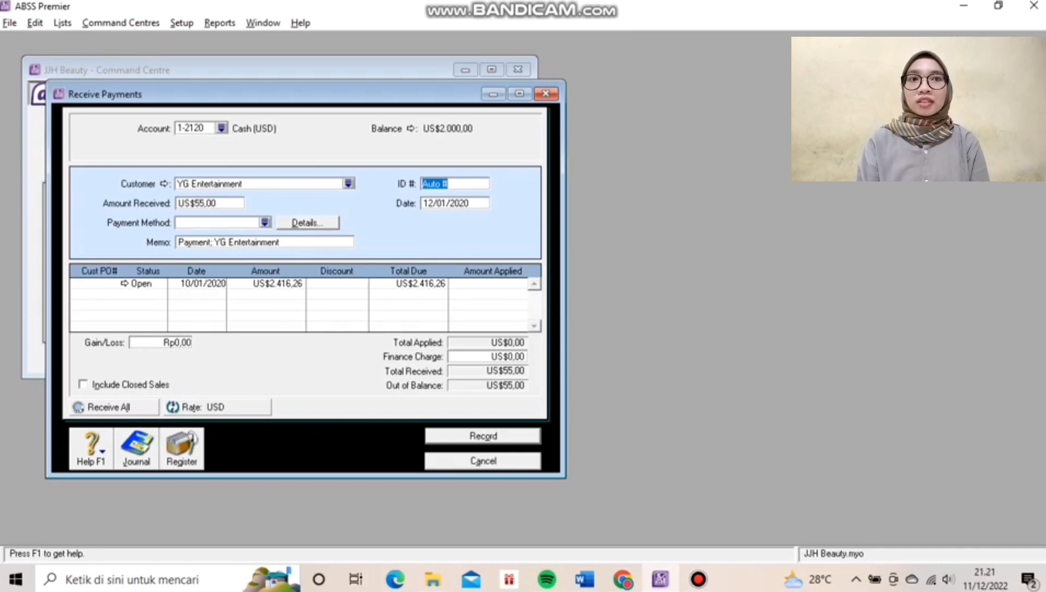
pyautogui.write('R1')
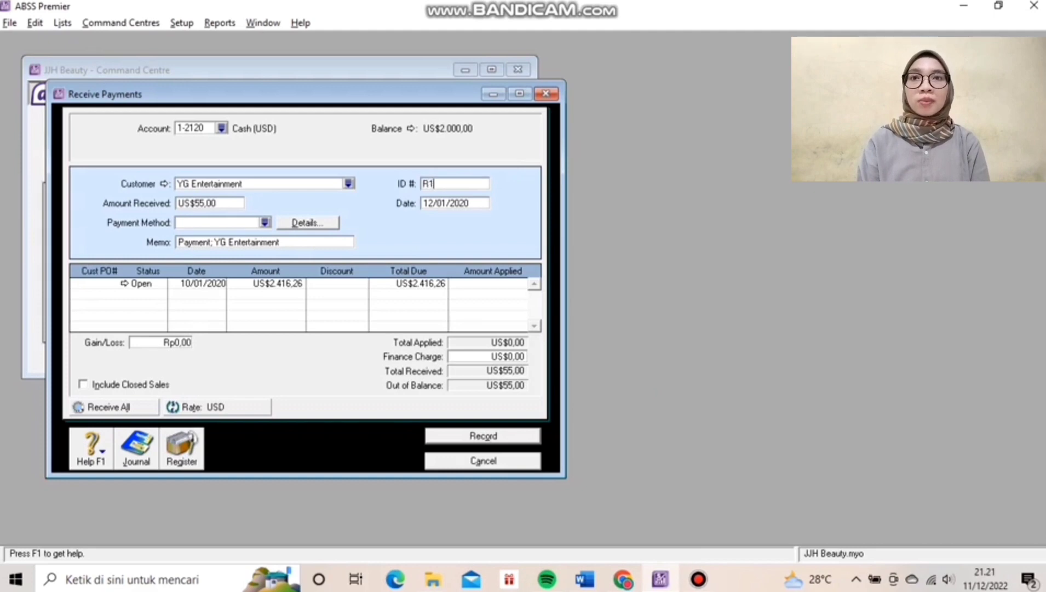
pyautogui.write('20102')
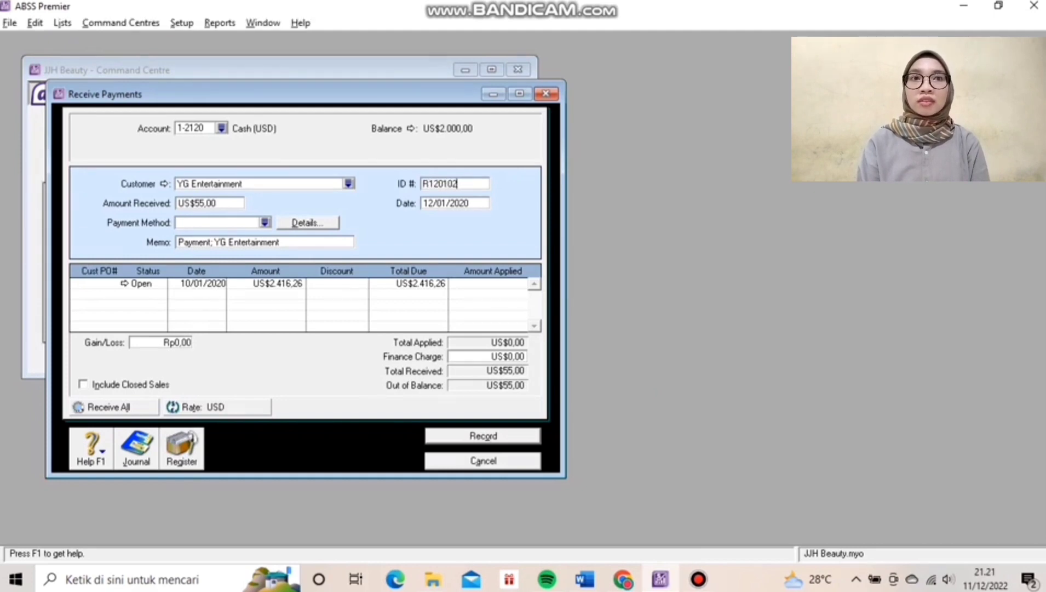
pyautogui.press('Tab')
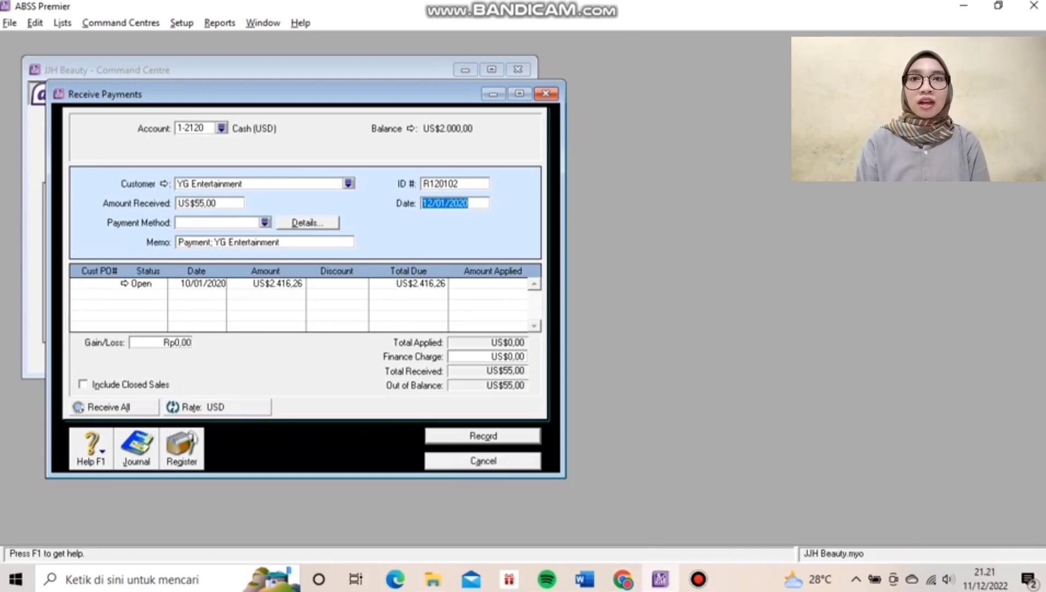
# Apply US$55,00 to the open invoice, record payment R120102, and close the window.
pyautogui.press('Tab')
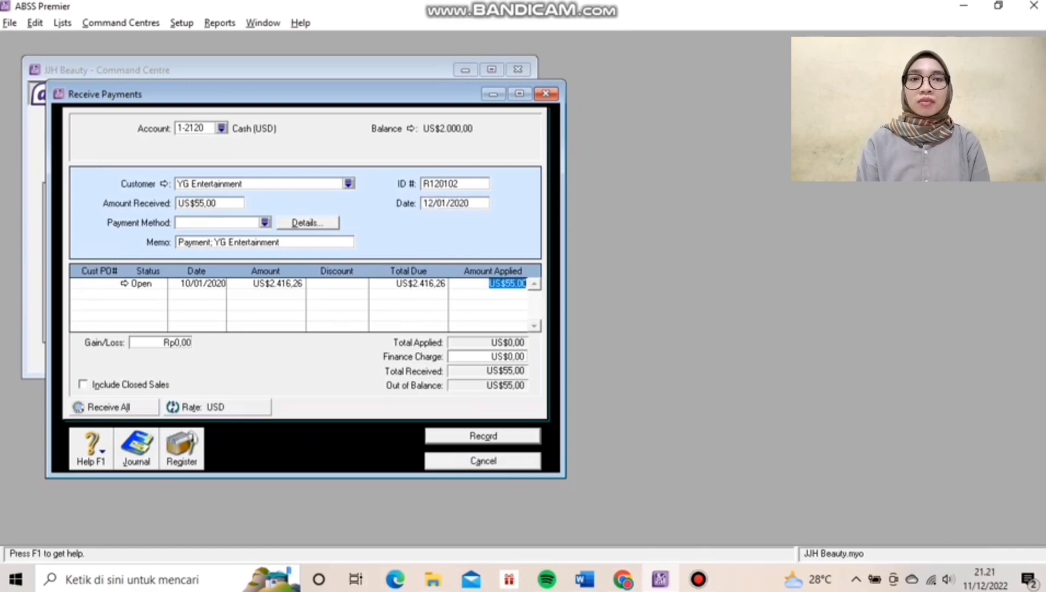
pyautogui.press('Tab')
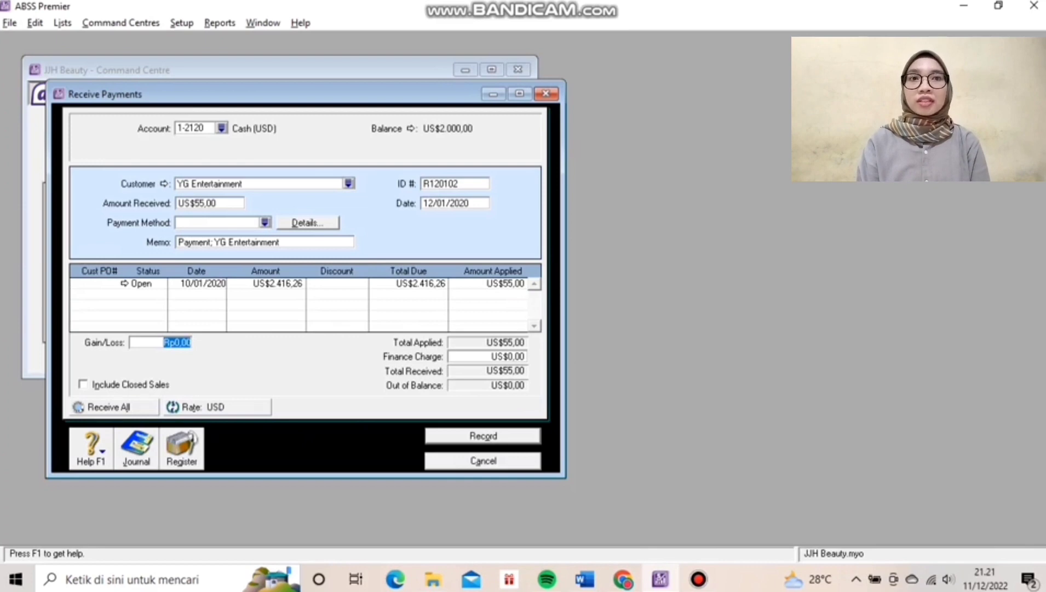
pyautogui.press('Return')
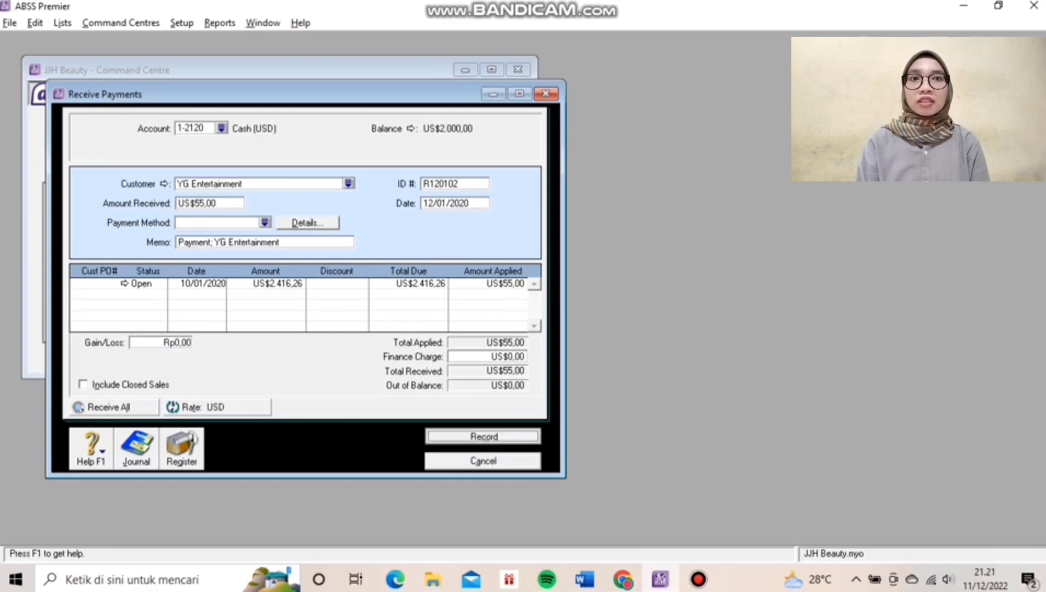
pyautogui.press('Escape')
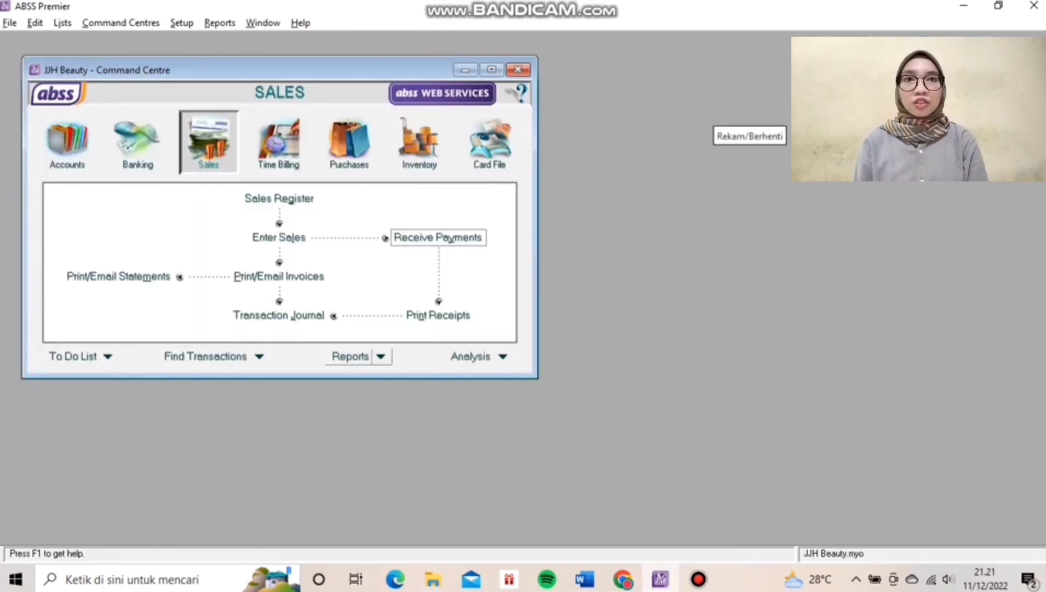
# Start a new sales invoice for customer YG Entertainment.
pyautogui.click(278, 237)
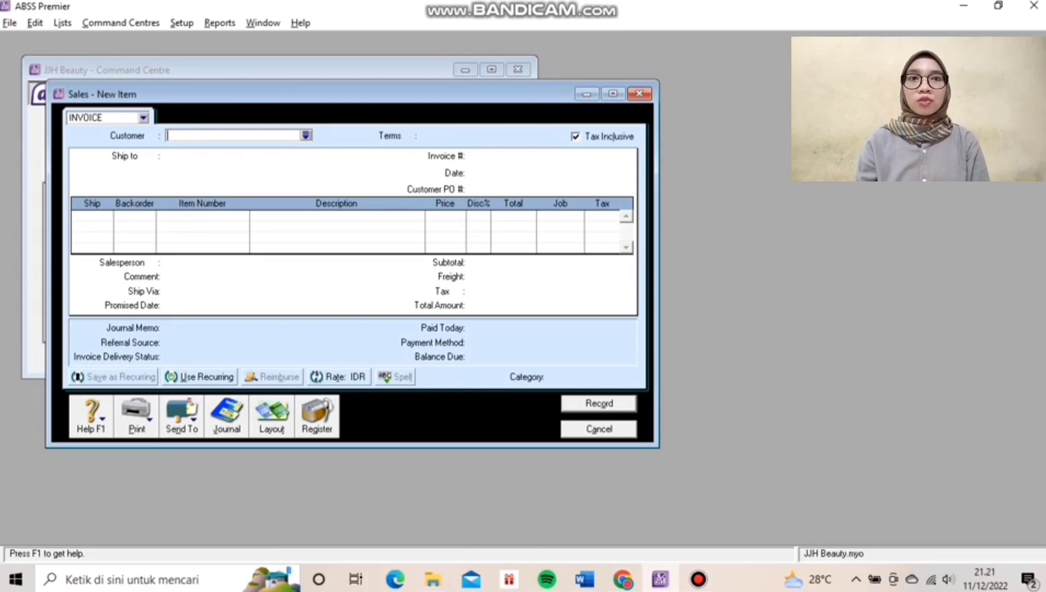
pyautogui.click(271, 416)
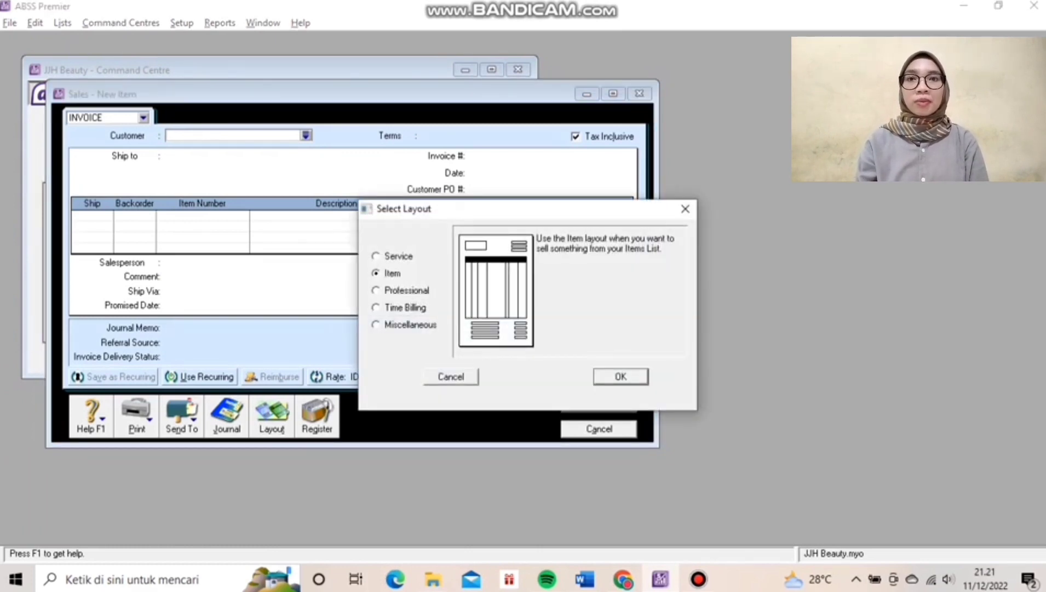
pyautogui.press('Return')
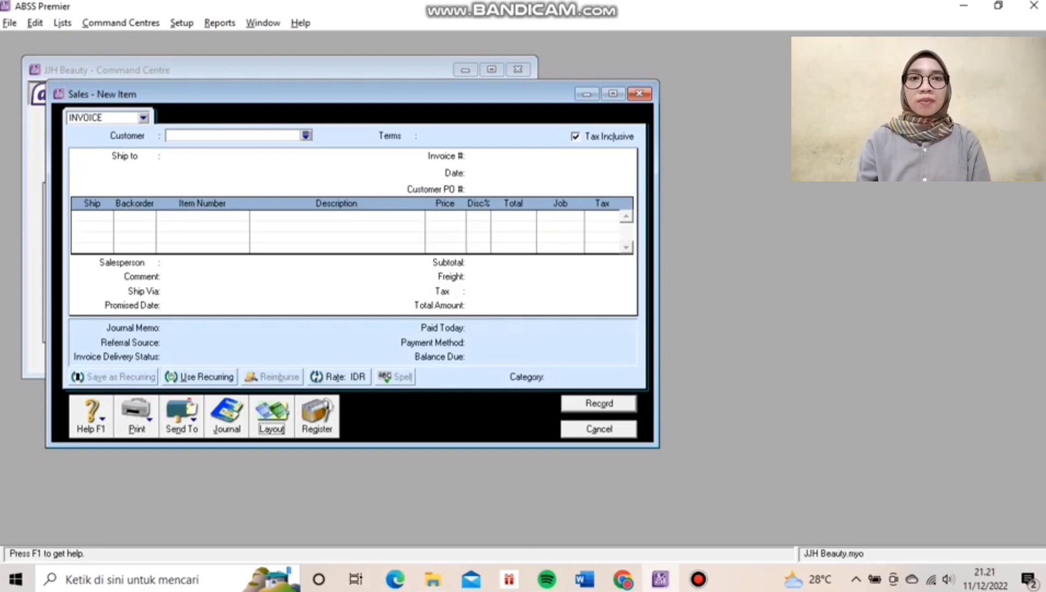
pyautogui.write('YG Entertainment')
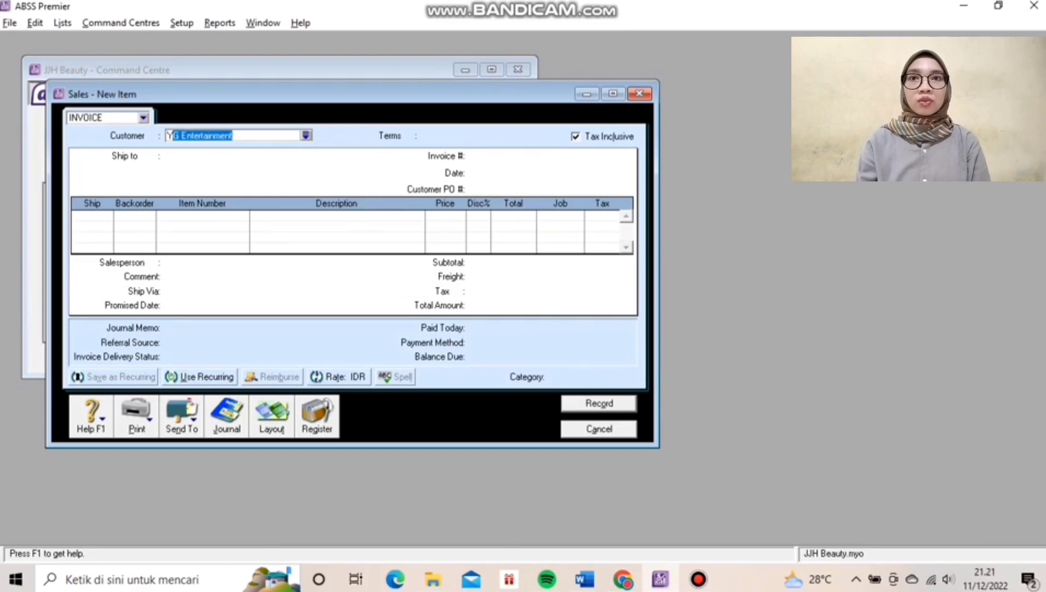
pyautogui.press('Tab')
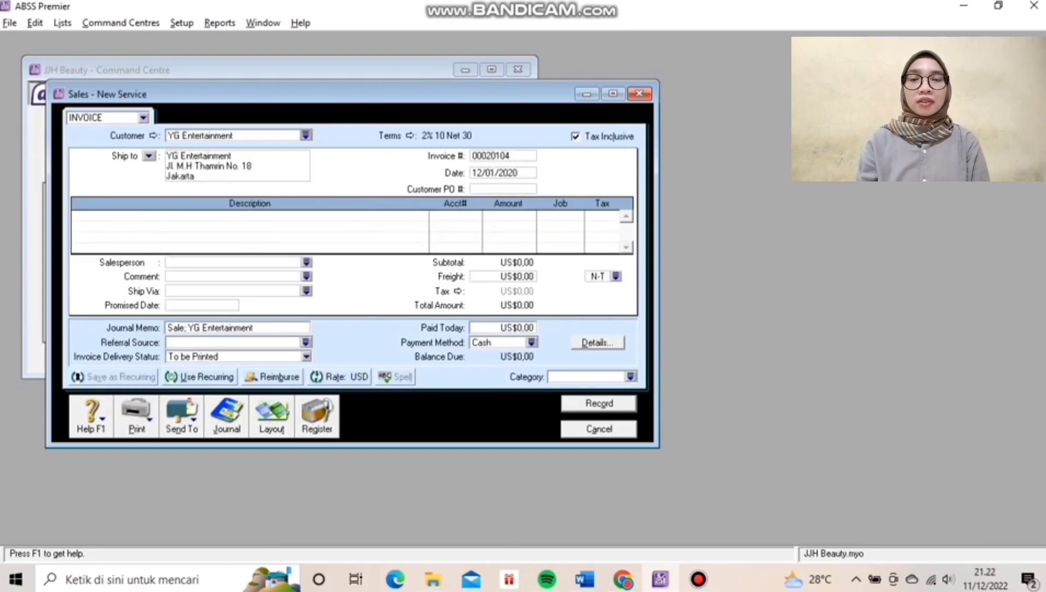
# Set the invoice credit terms to Net 10th day of month after EOM.
pyautogui.click(409, 136)
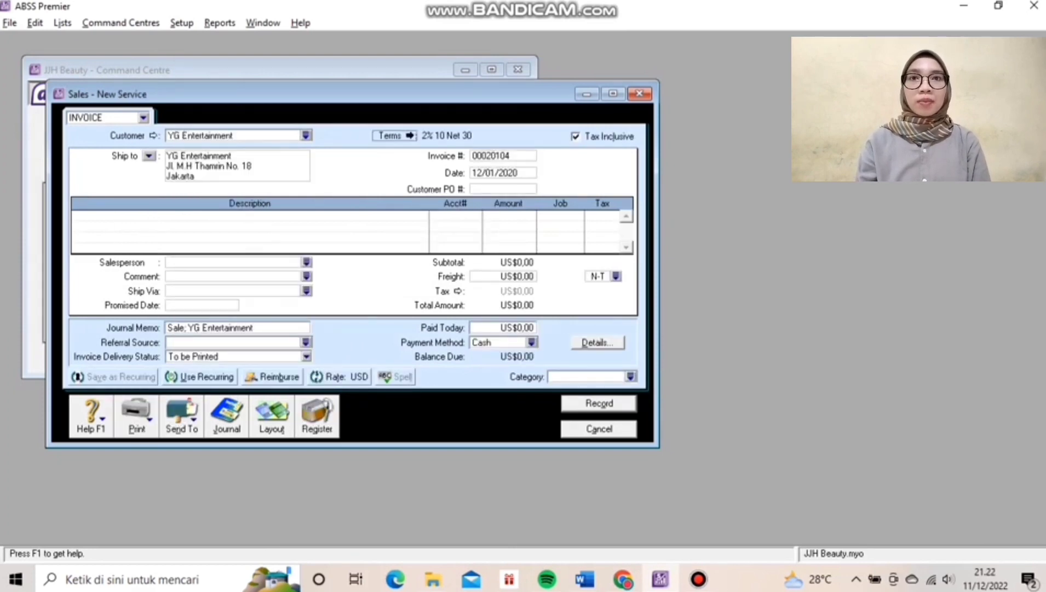
pyautogui.click(668, 189)
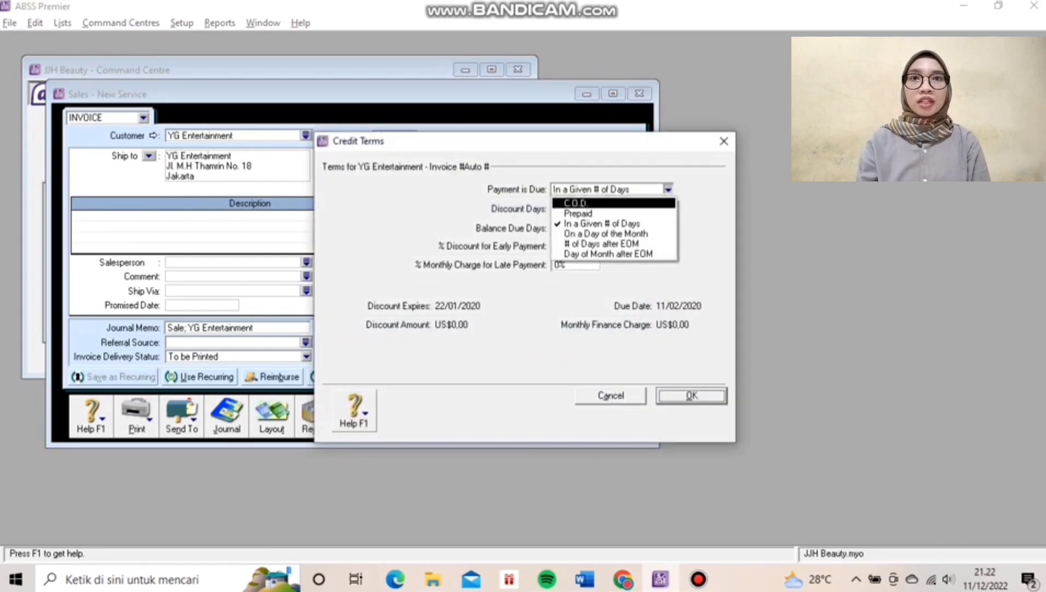
pyautogui.click(608, 254)
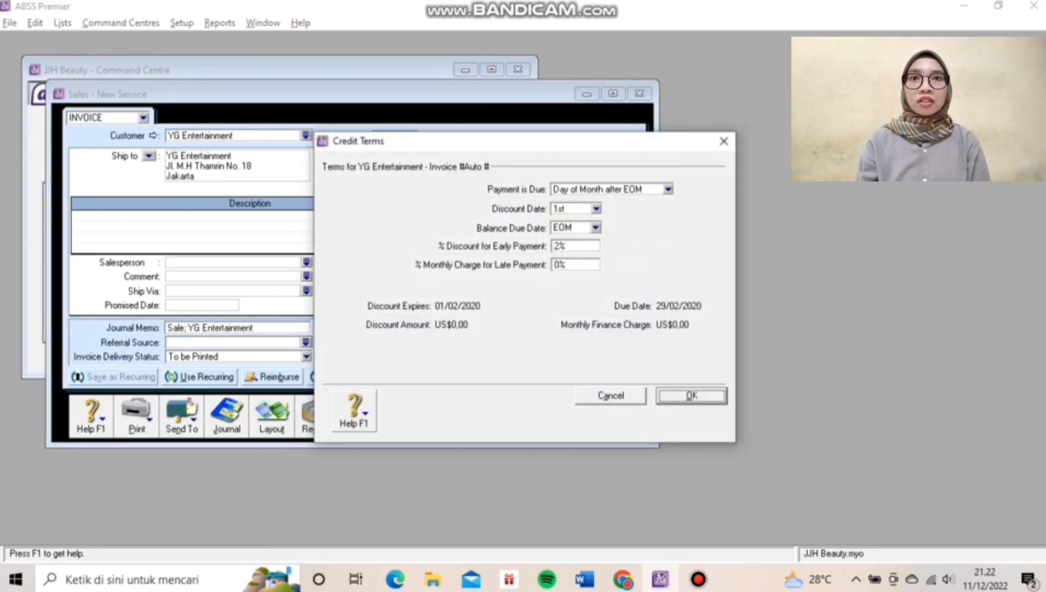
pyautogui.click(595, 228)
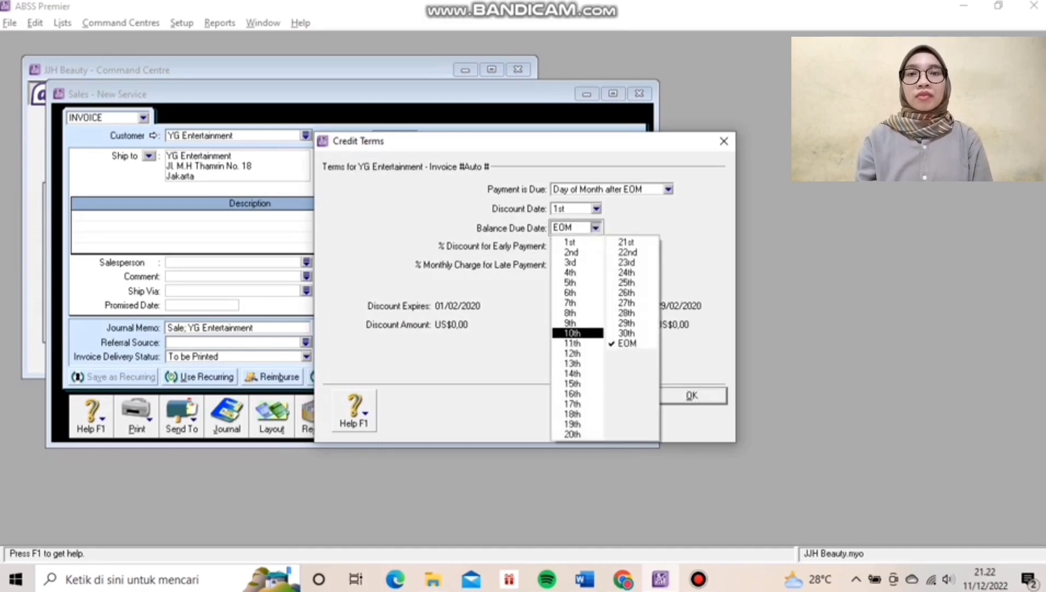
pyautogui.click(573, 333)
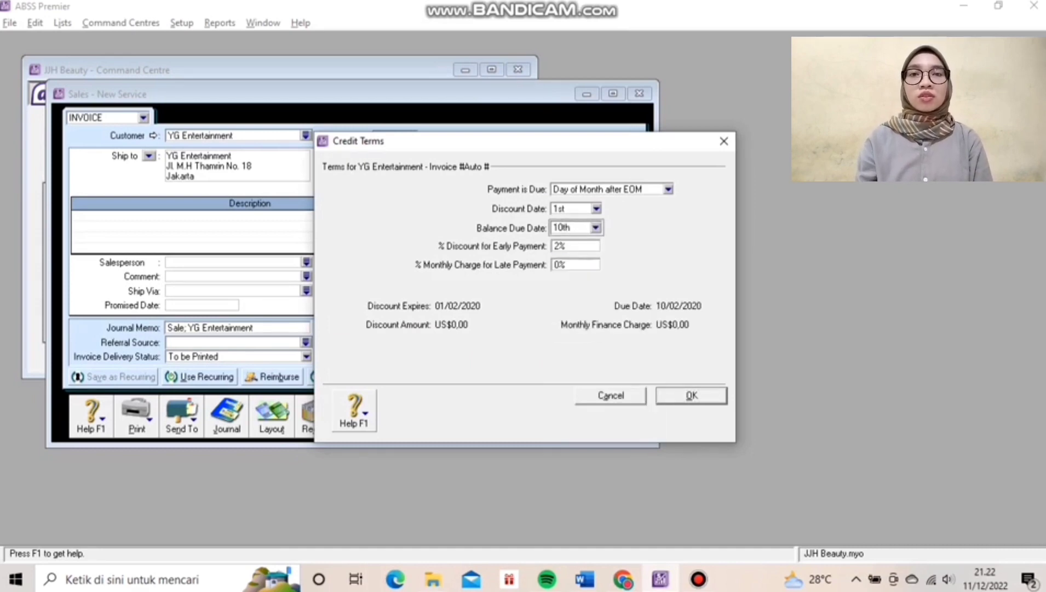
pyautogui.press('Return')
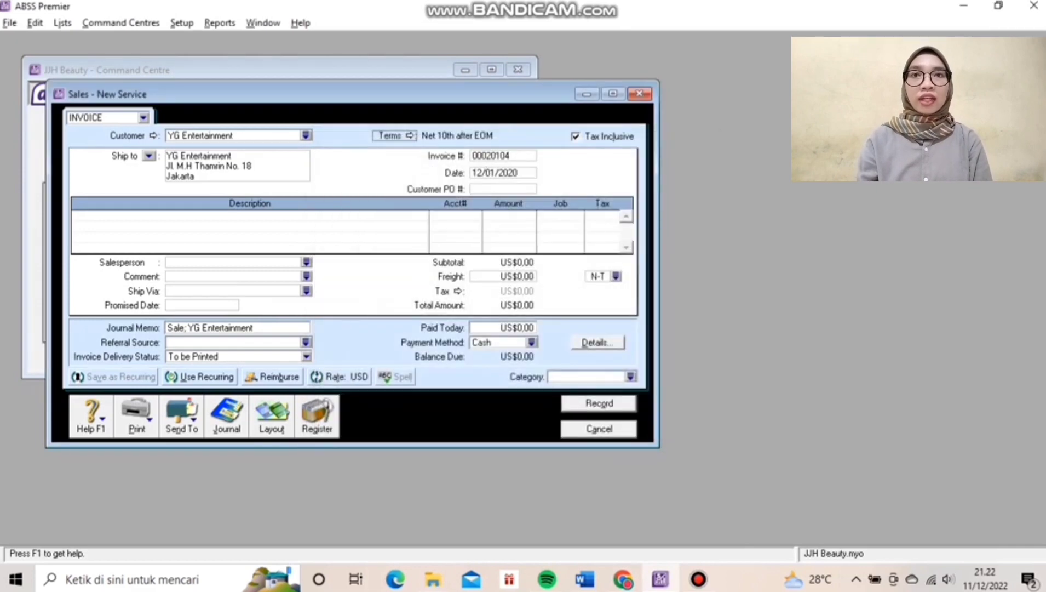
# Make the invoice tax exclusive and use the Item layout.
pyautogui.click(575, 136)
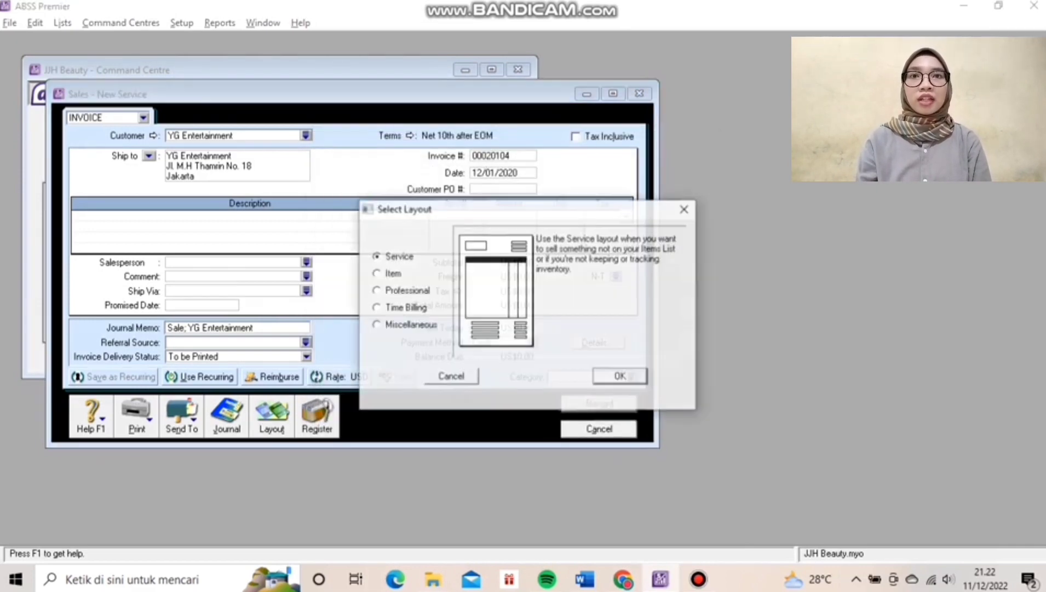
pyautogui.click(272, 417)
pyautogui.press('Down')
pyautogui.press('Return')
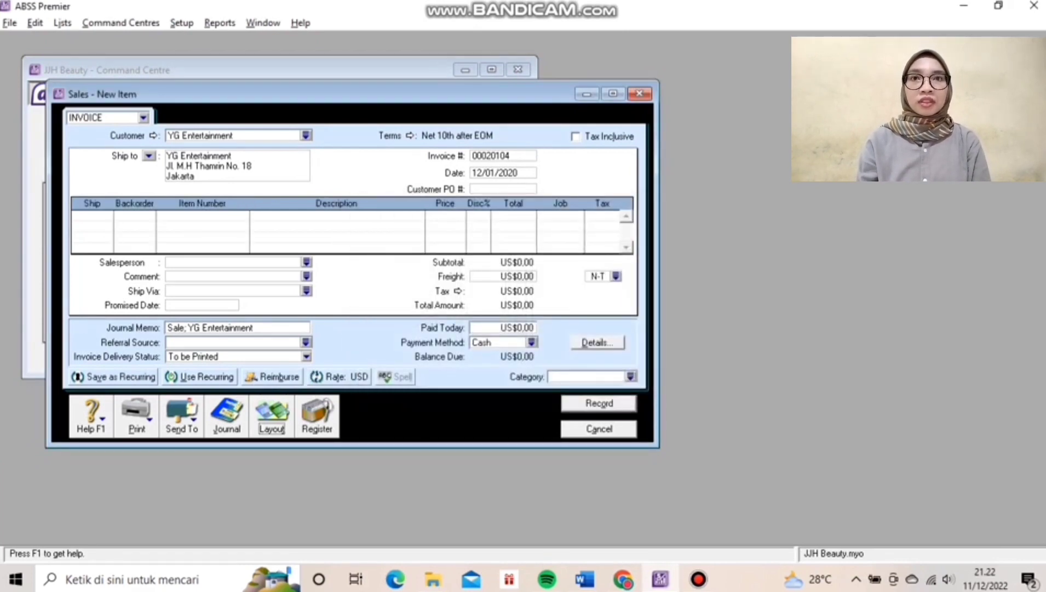
# Add an invoice line shipping 1 of item ASS at US$36,00.
pyautogui.click(76, 215)
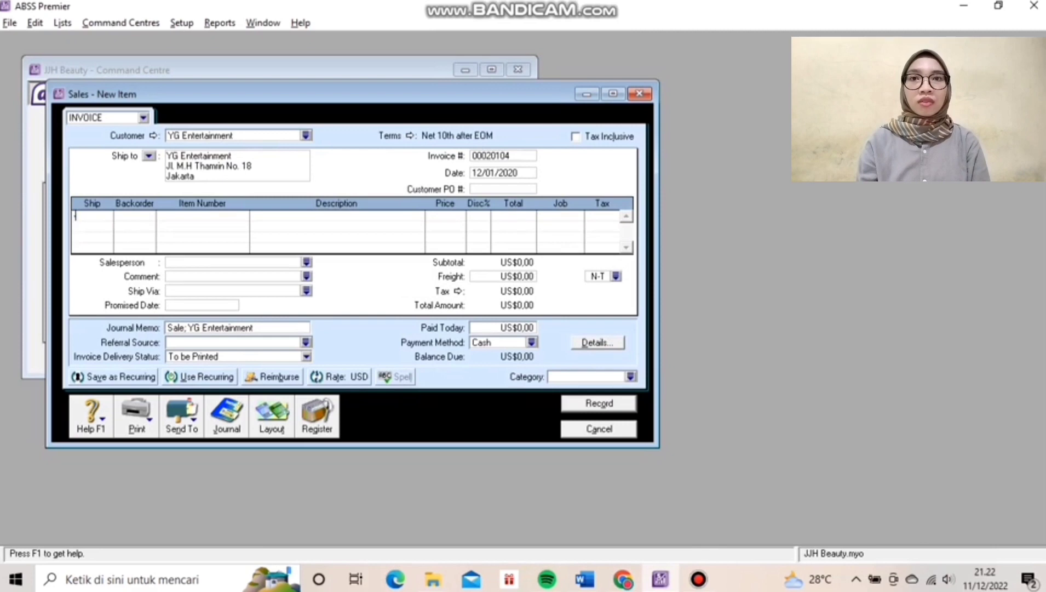
pyautogui.write('1')
pyautogui.press('Tab')
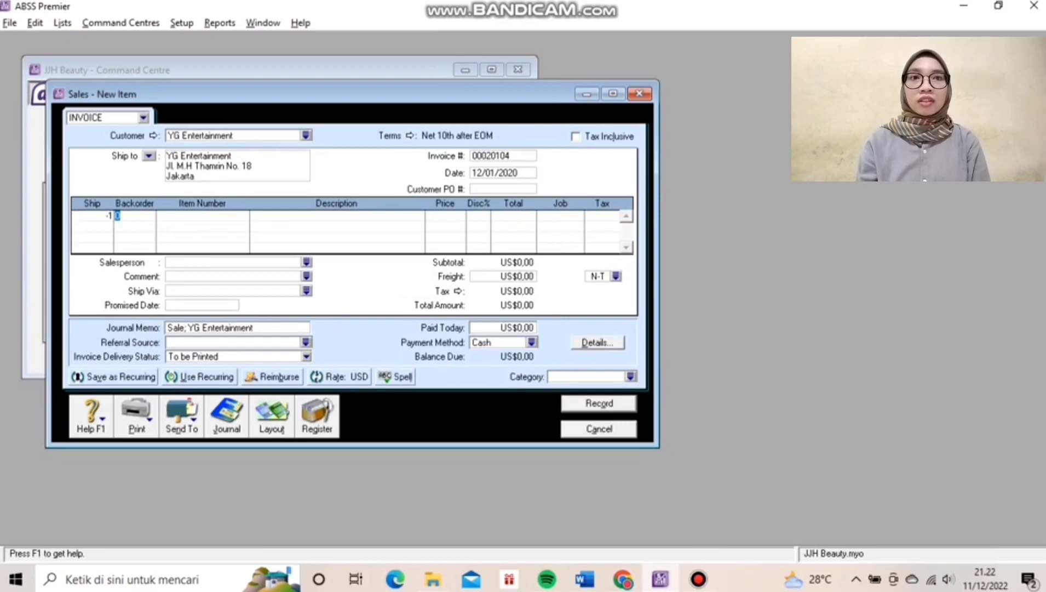
pyautogui.press('Tab')
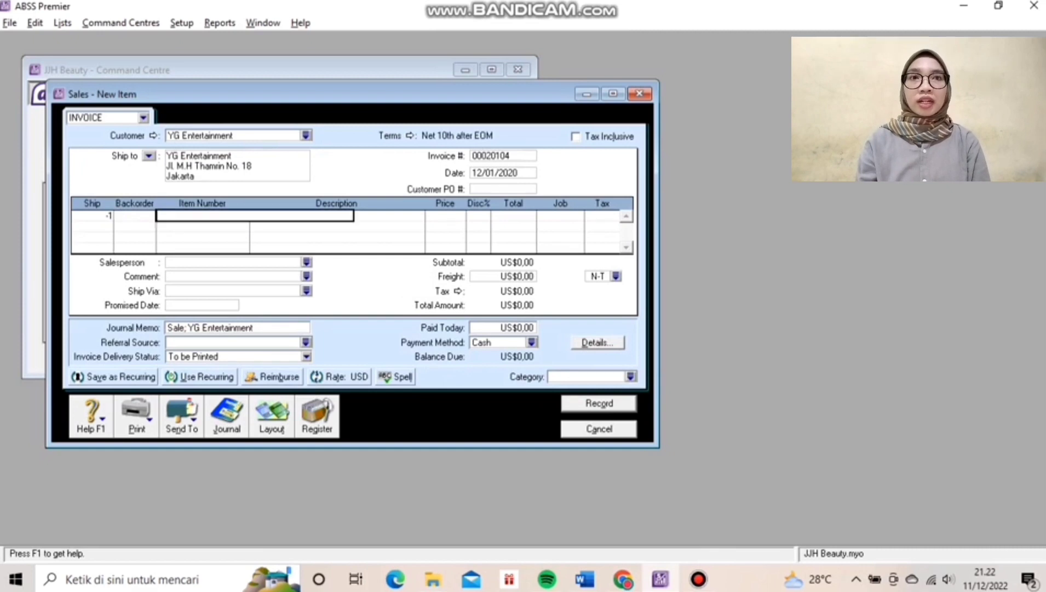
pyautogui.write('A')
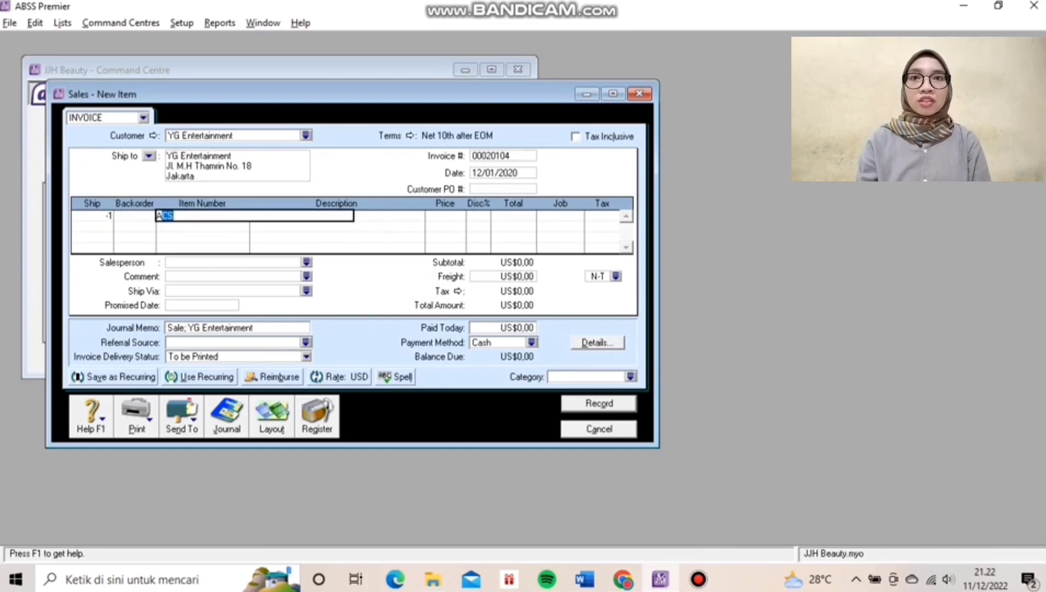
pyautogui.write('Ss')
pyautogui.press('Tab')
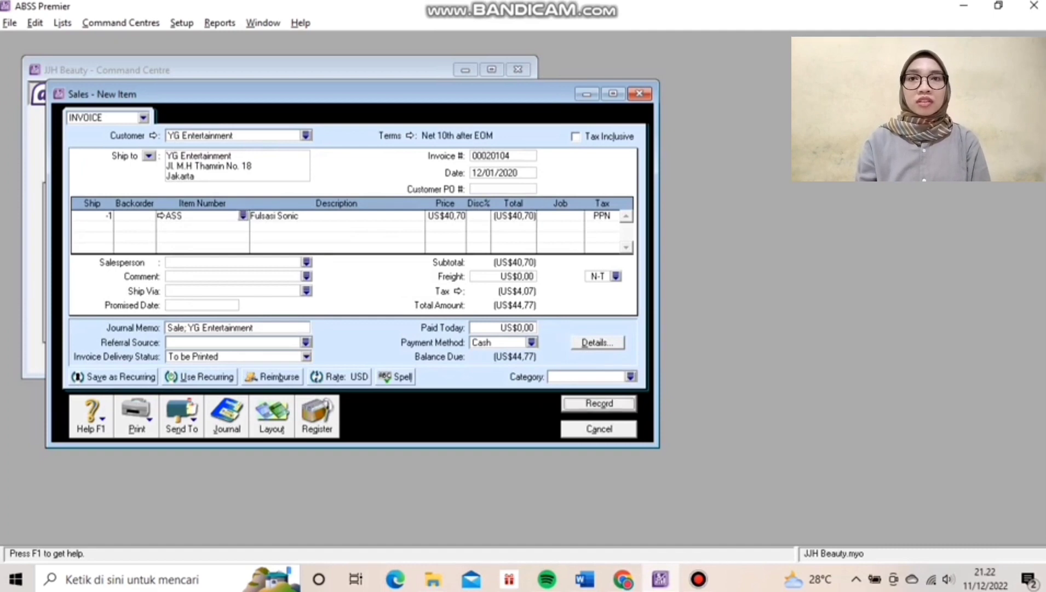
pyautogui.press('Tab')
pyautogui.write('36')
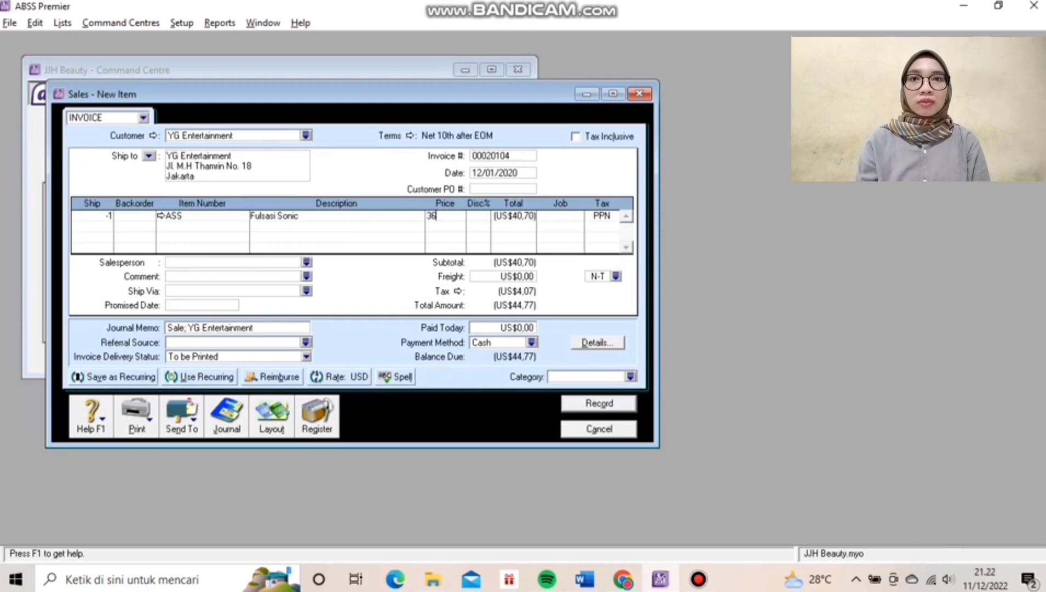
pyautogui.write(',00')
pyautogui.press('Tab')
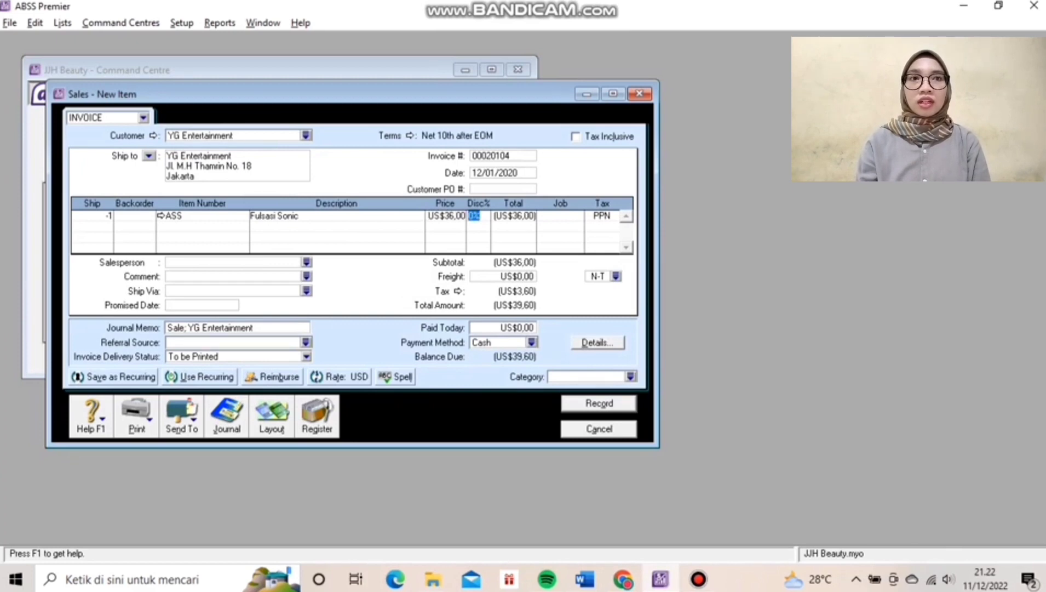
pyautogui.press('Tab')
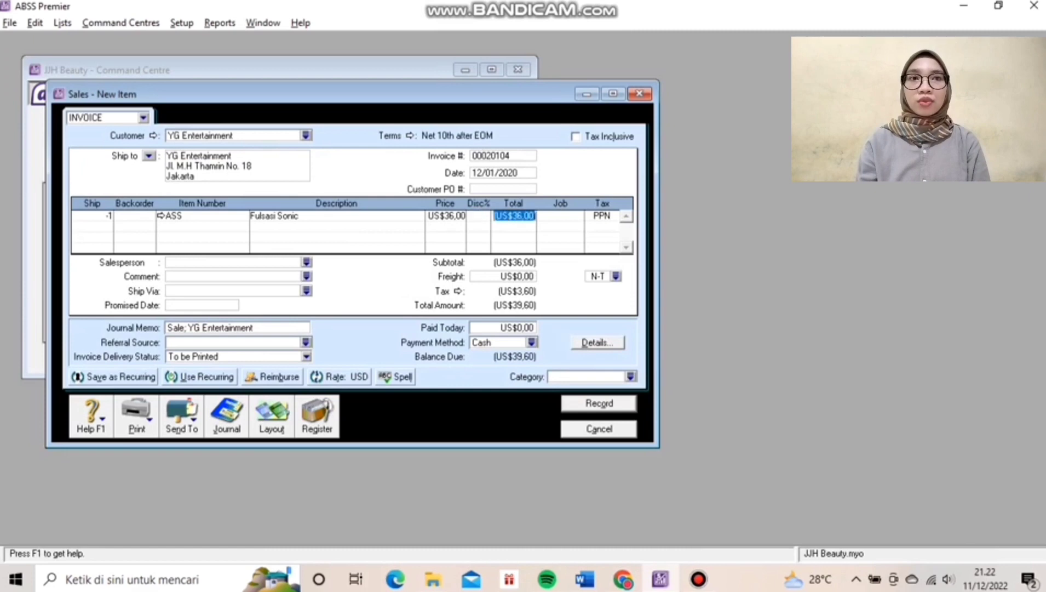
pyautogui.press('Tab')
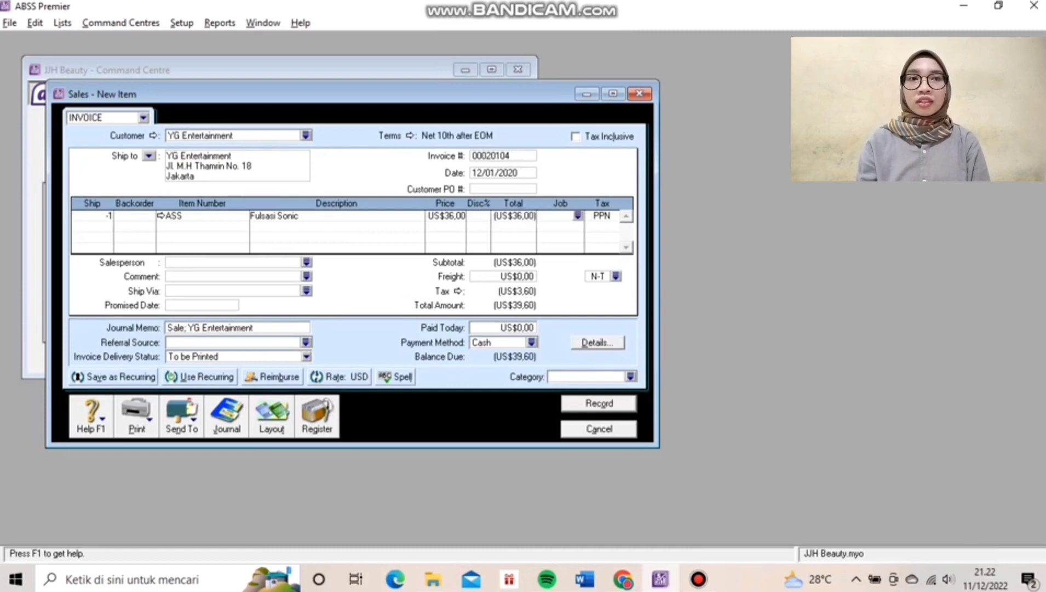
# Assign job P to the line and set the sale category to Overseas.
pyautogui.hotkey('ctrl', 'r')
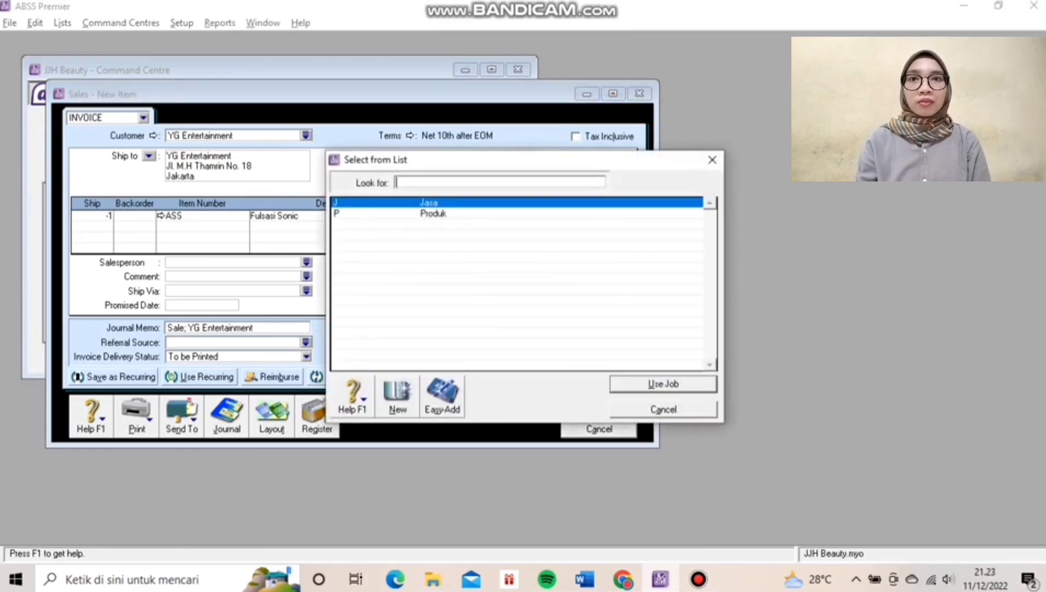
pyautogui.write('P')
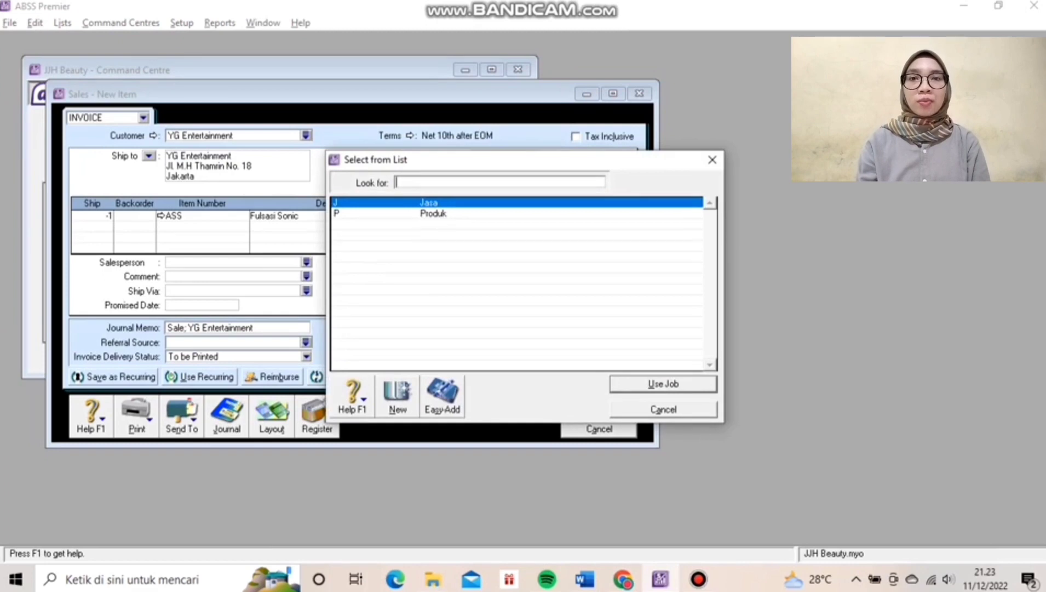
pyautogui.press('Return')
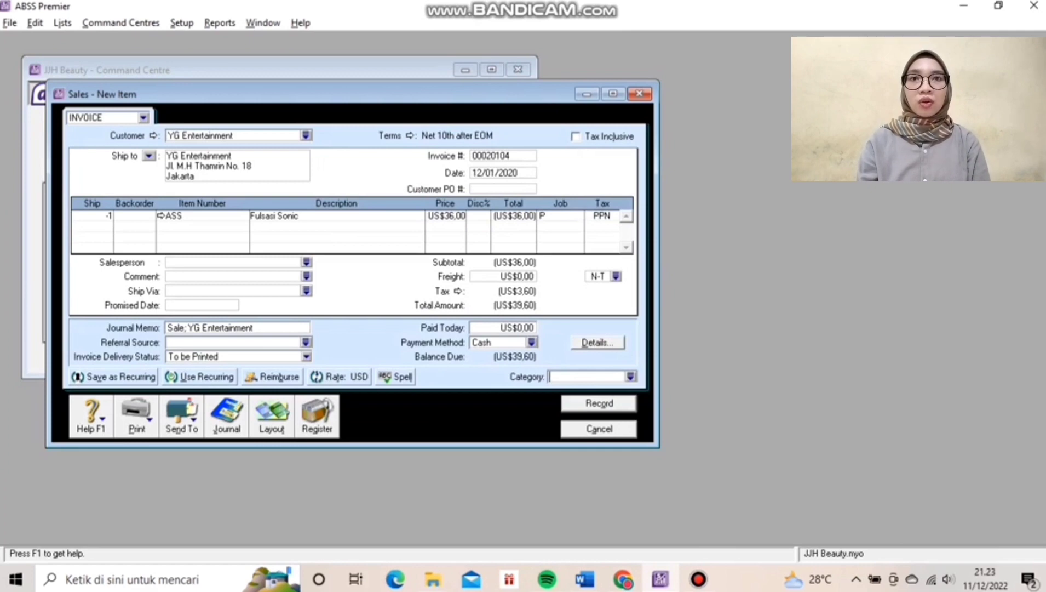
pyautogui.press('Return')
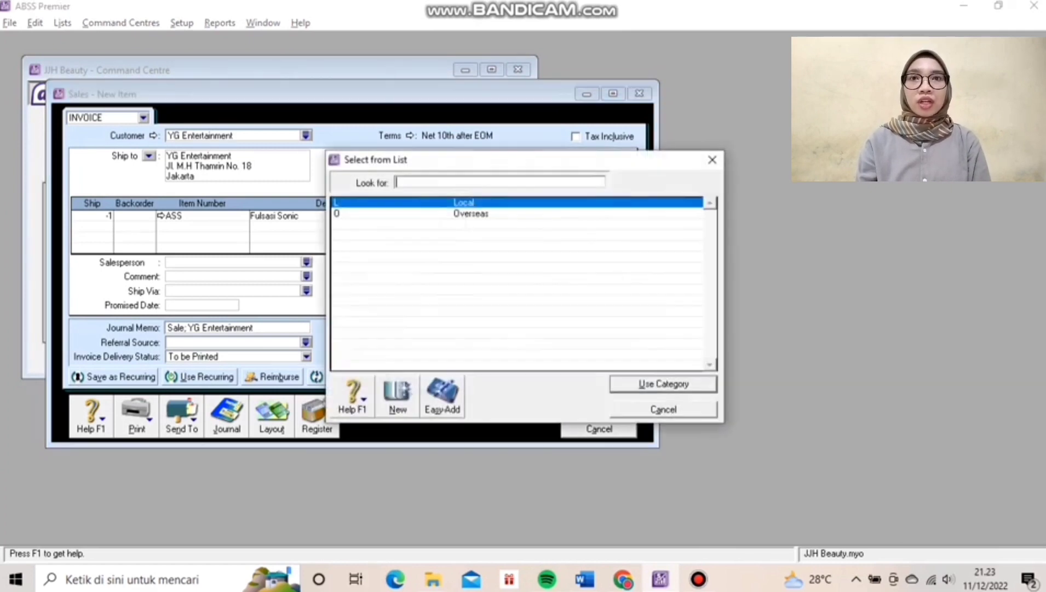
pyautogui.write('O')
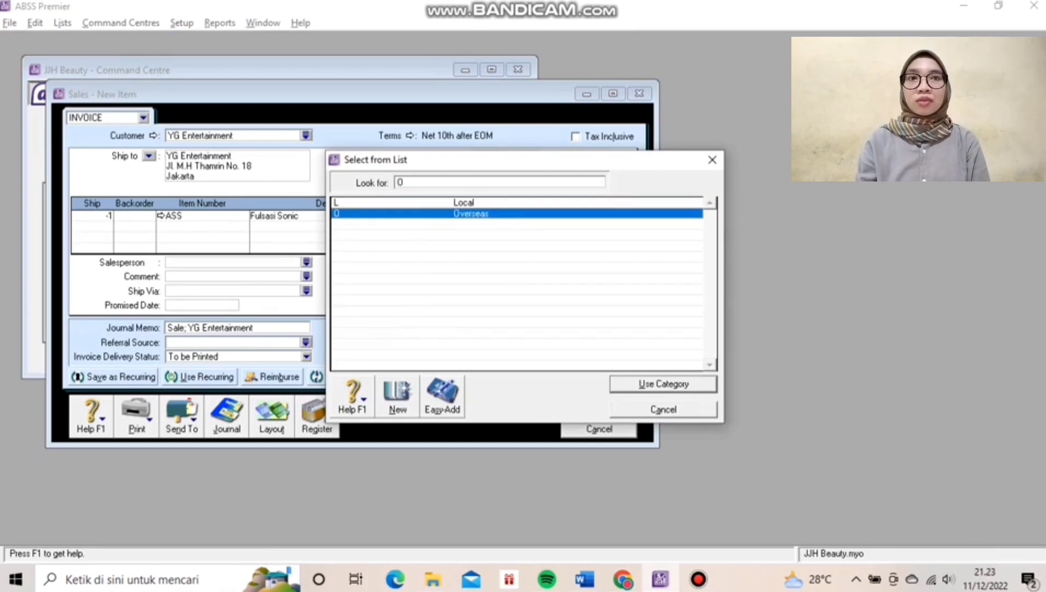
pyautogui.press('Return')
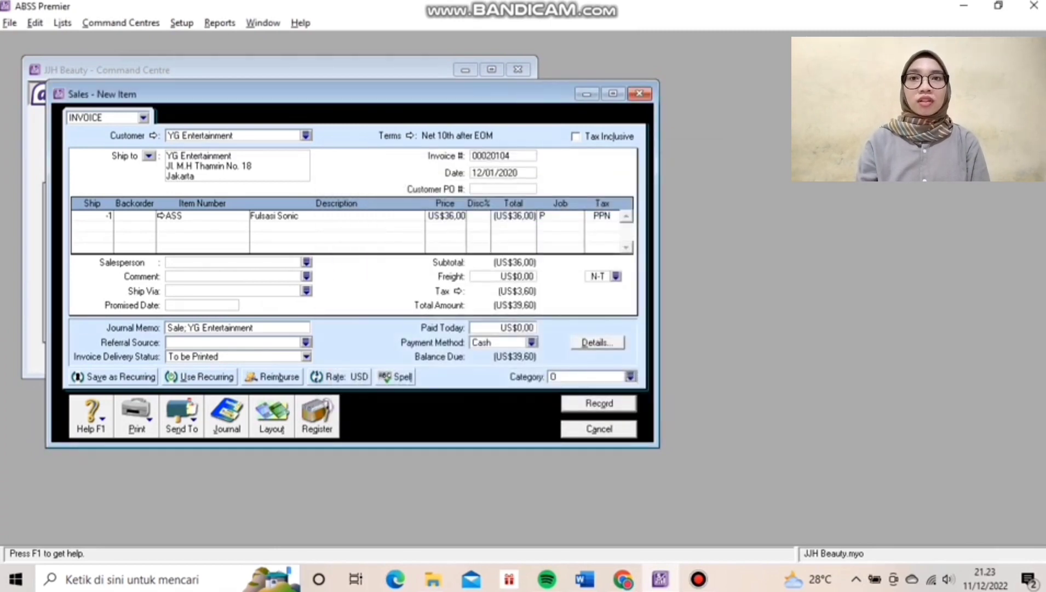
# Review the journal recap, record the invoice, and close sales entry.
pyautogui.hotkey('ctrl', 'r')
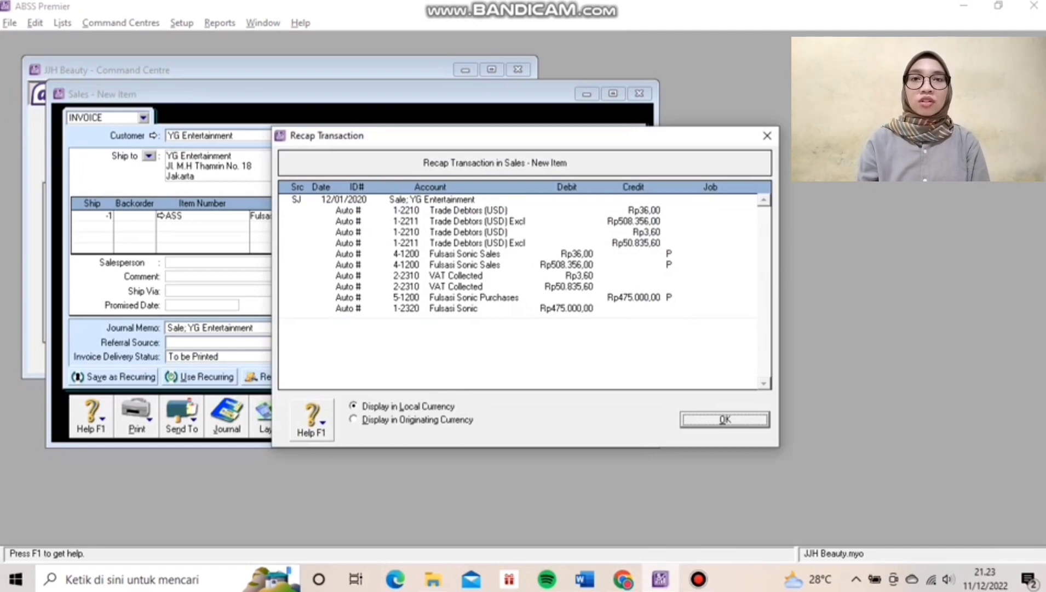
pyautogui.press('Return')
pyautogui.press('Return')
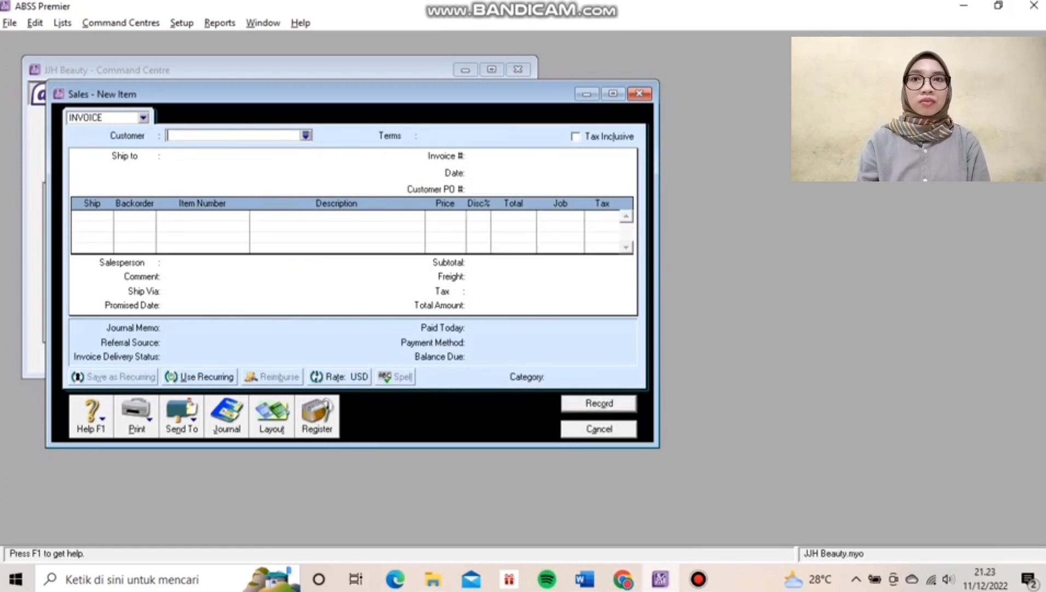
pyautogui.press('Escape')
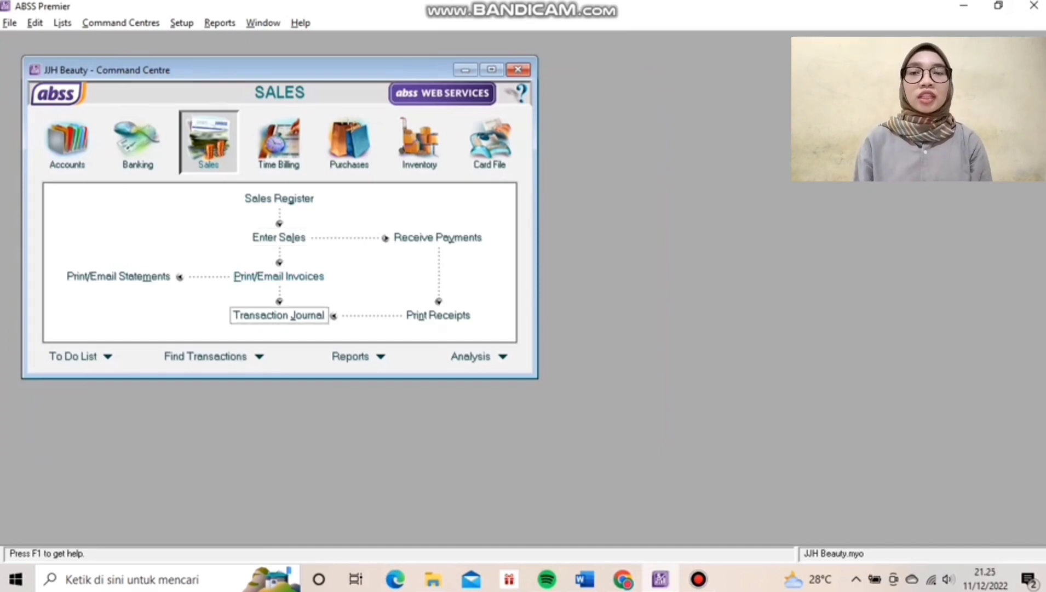
# Apply YG Entertainment's credit to a sale, dating the settlement 13/01/2020.
pyautogui.click(279, 199)
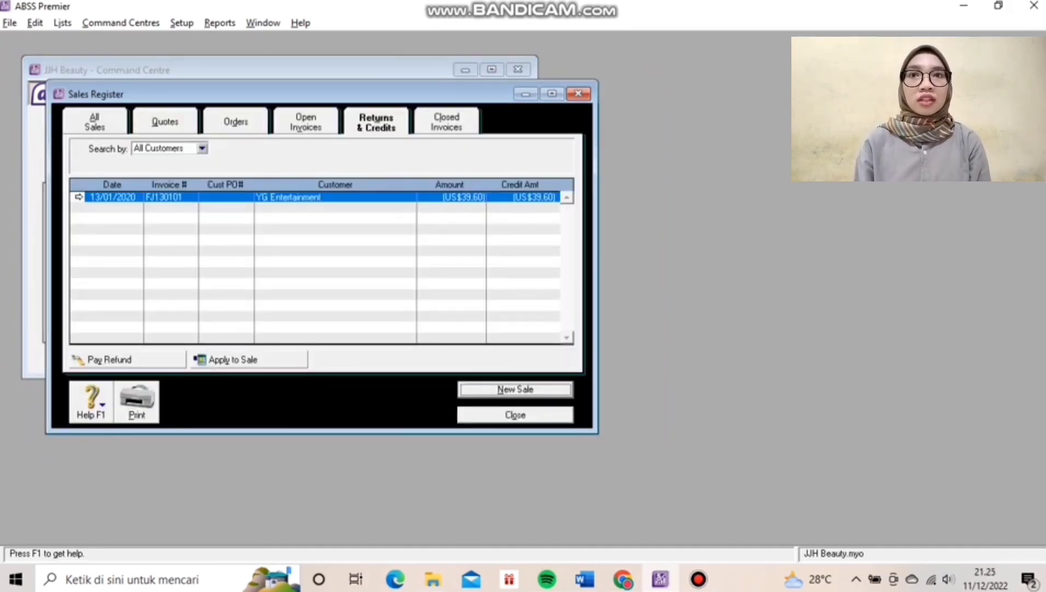
pyautogui.click(232, 360)
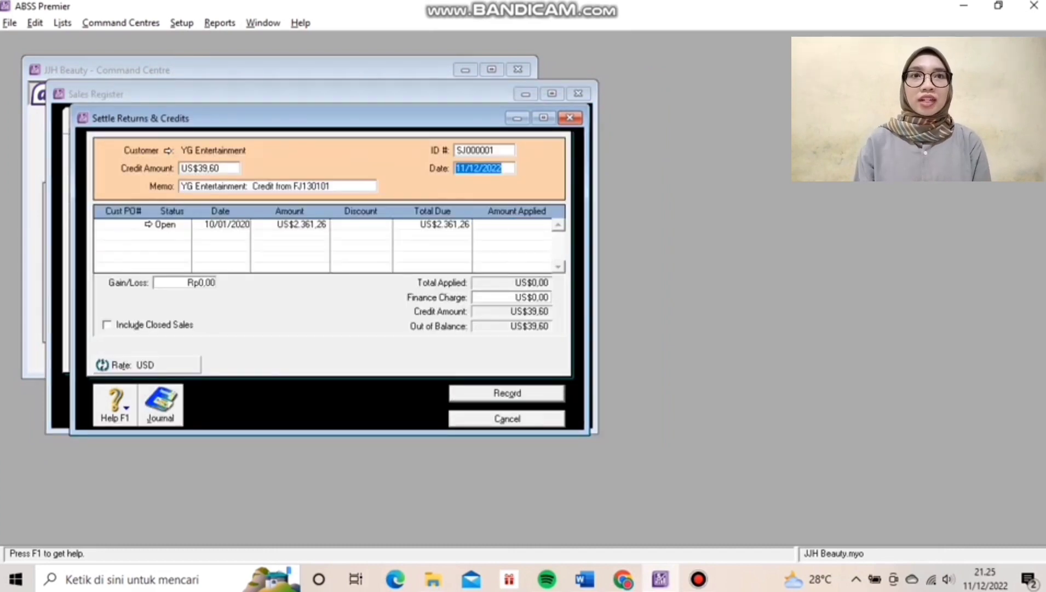
pyautogui.click(484, 150)
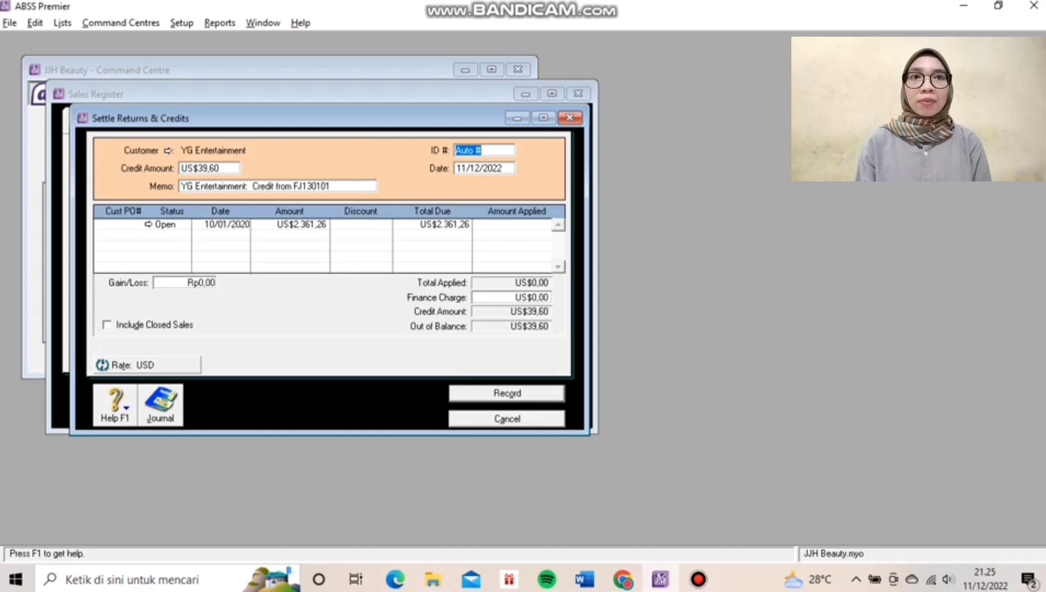
pyautogui.press('Tab')
pyautogui.write('1')
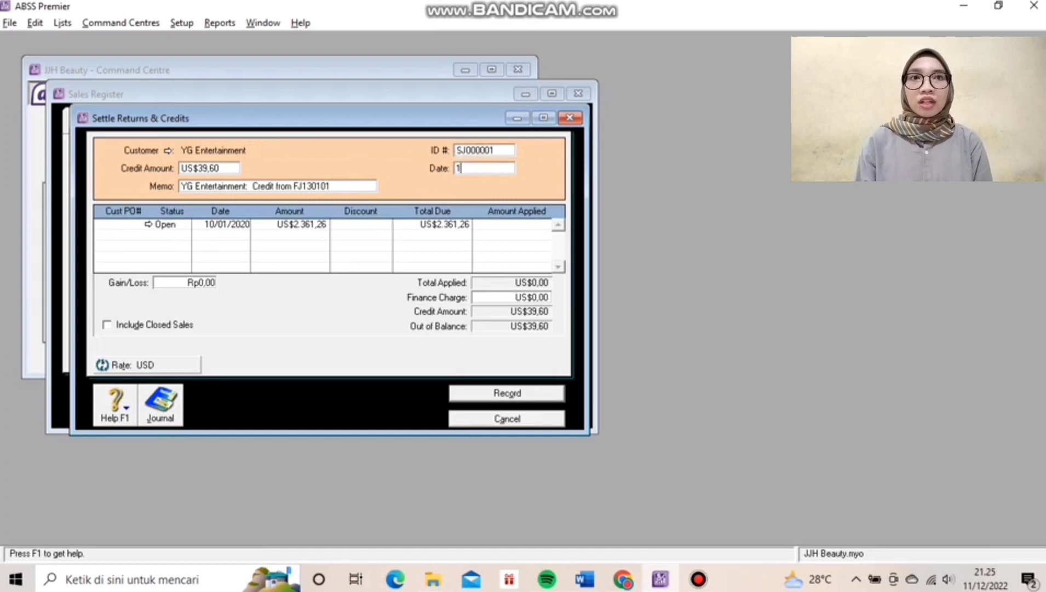
pyautogui.write('3/0')
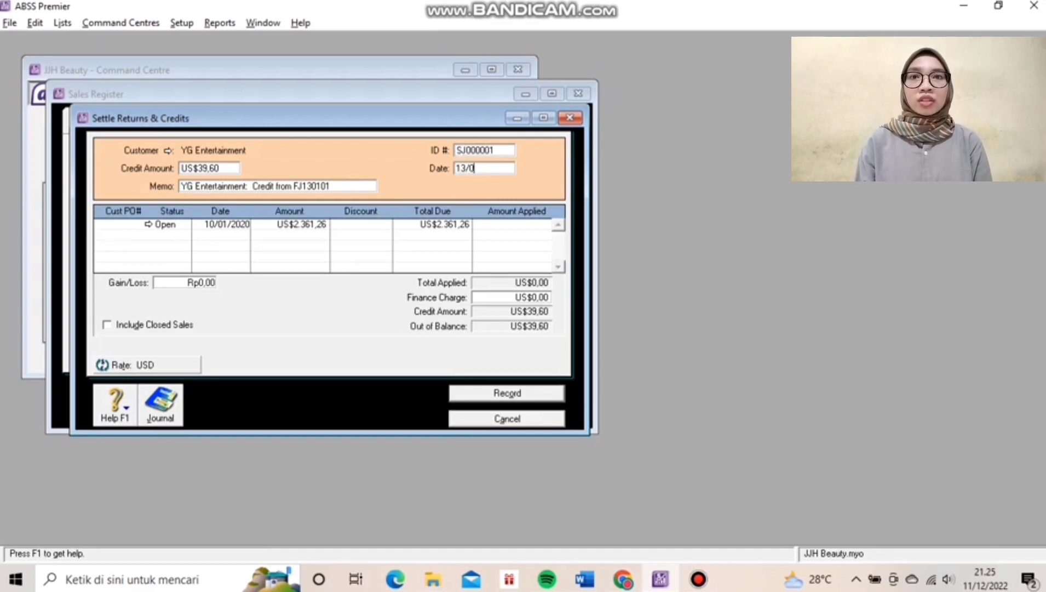
pyautogui.write('1/2020')
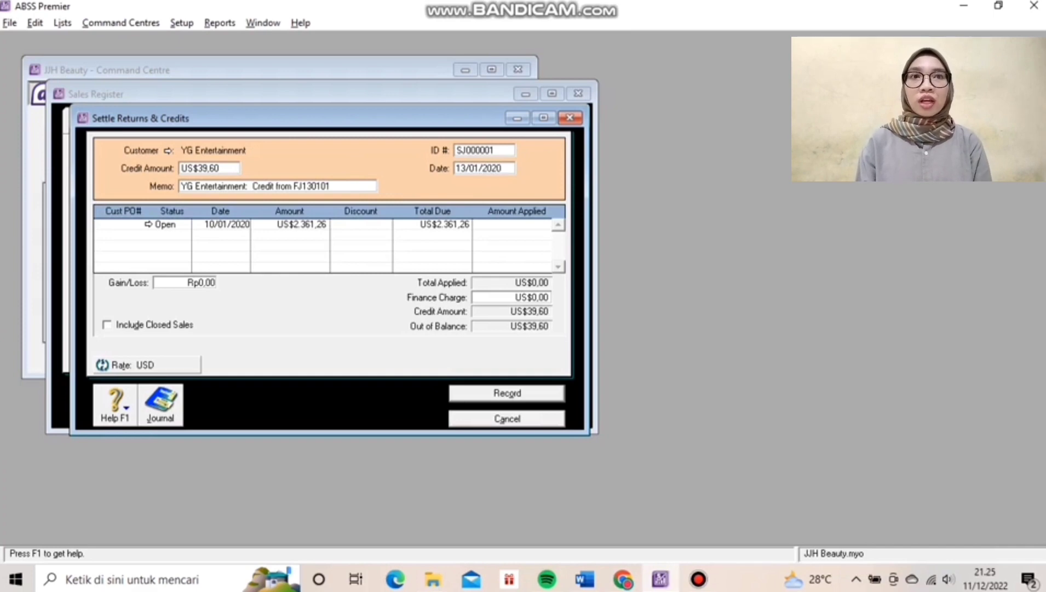
pyautogui.press('Tab')
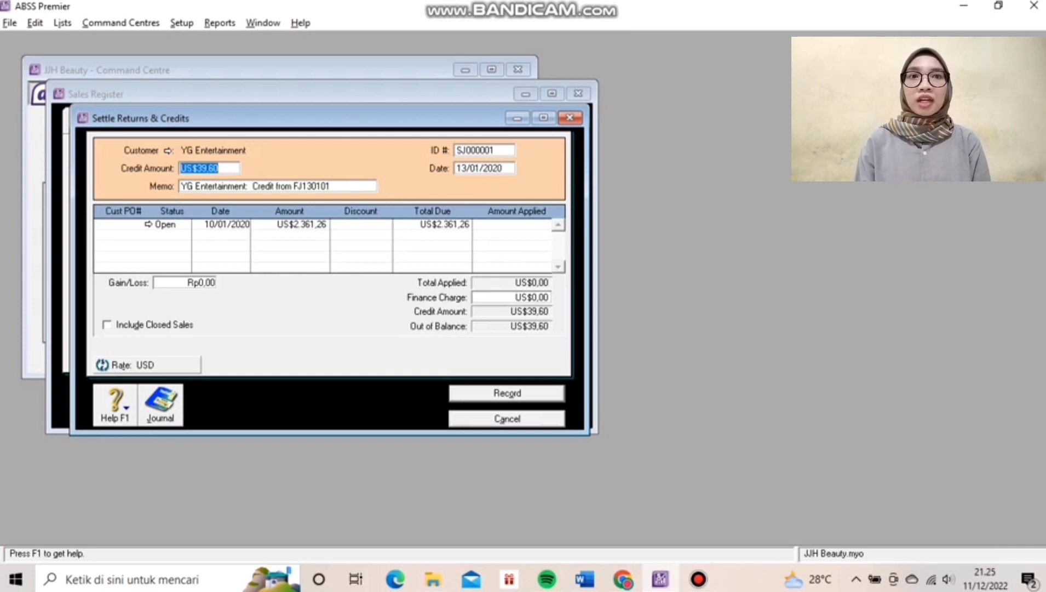
# Apply US$39,60 to the open invoice and review the journal recap.
pyautogui.click(523, 225)
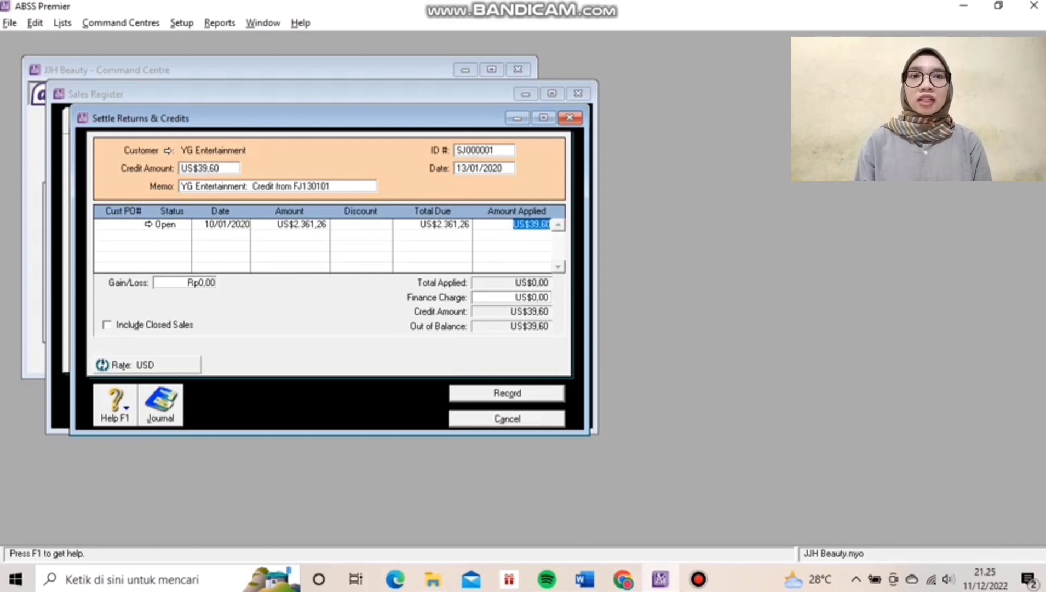
pyautogui.press('Tab')
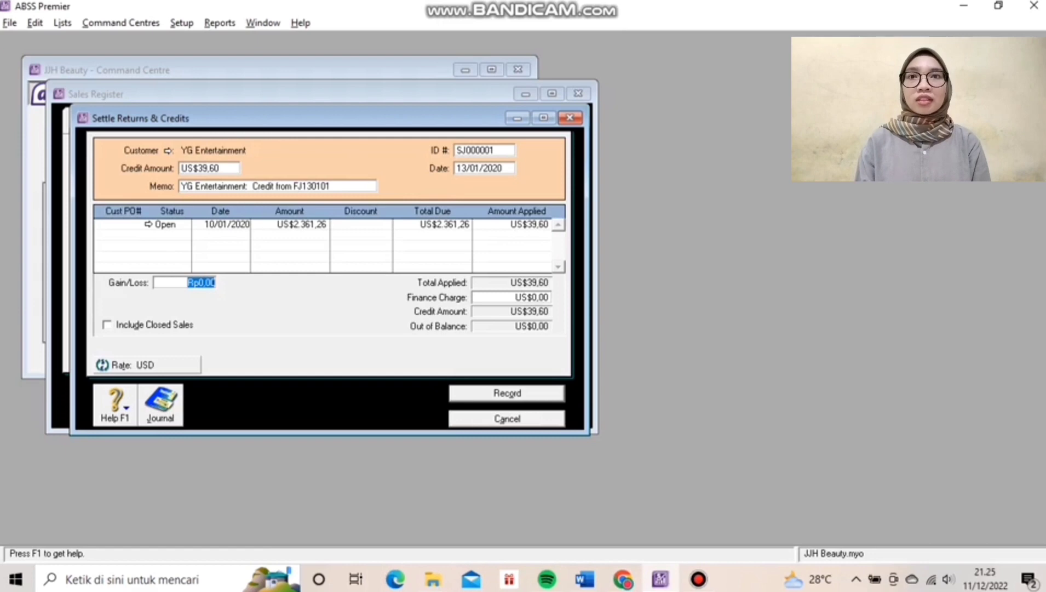
pyautogui.hotkey('ctrl', 'r')
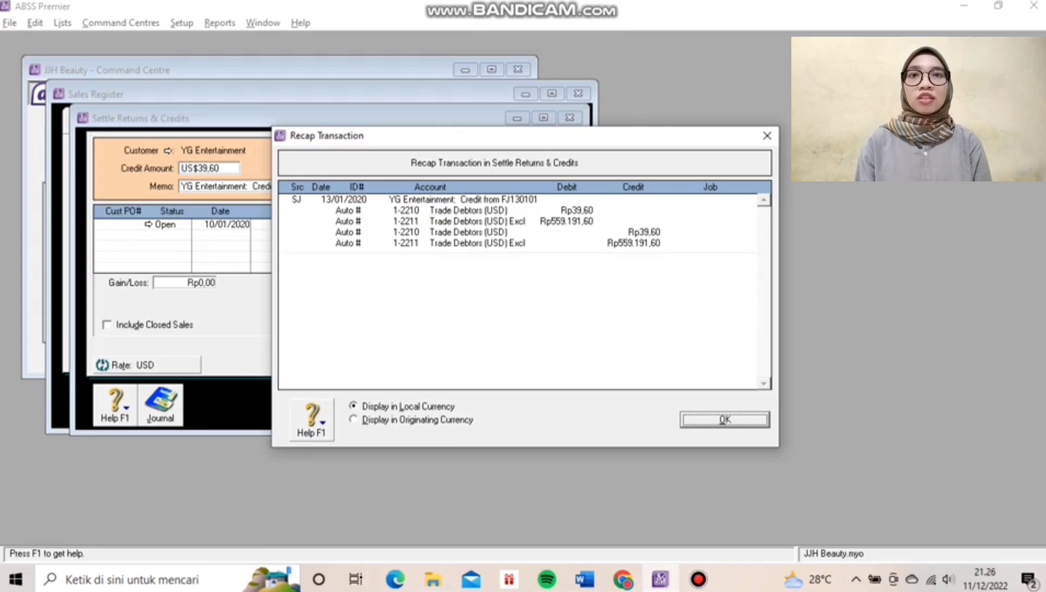
pyautogui.press('Return')
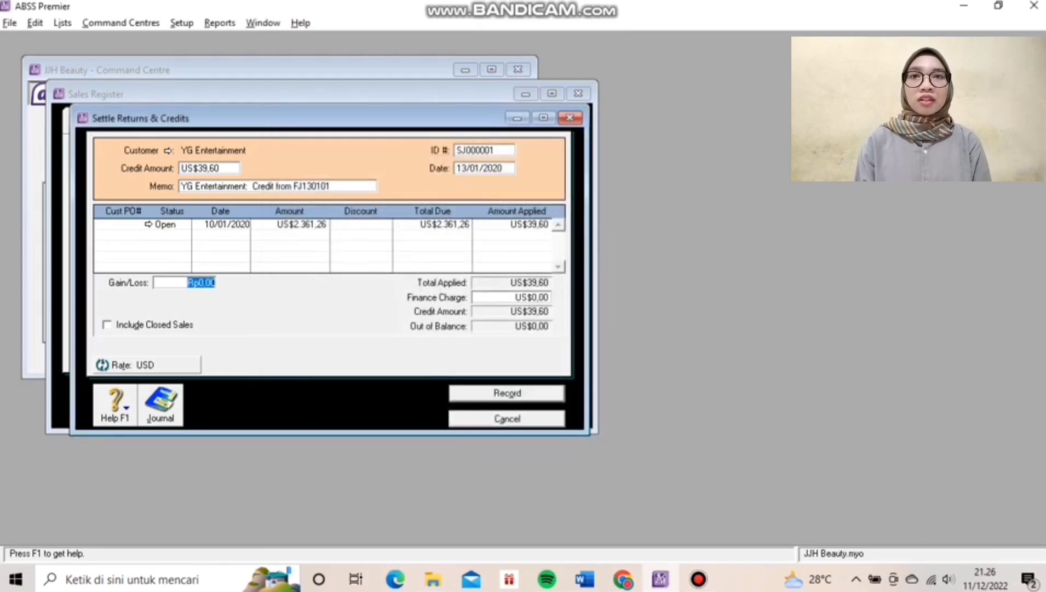
# Record the credit settlement and begin a new sales invoice.
pyautogui.press('Return')
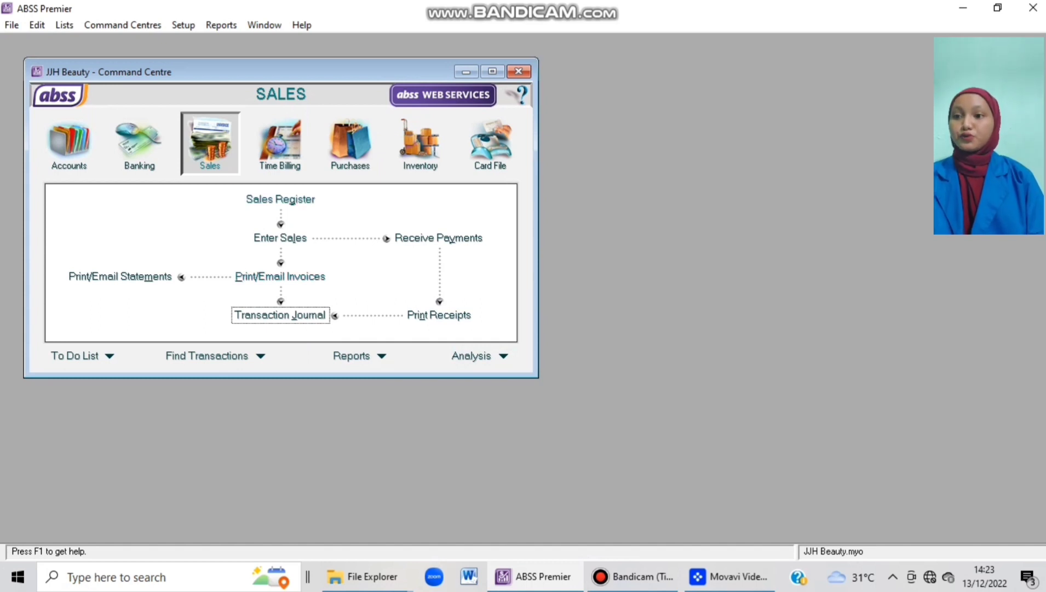
pyautogui.click(280, 238)
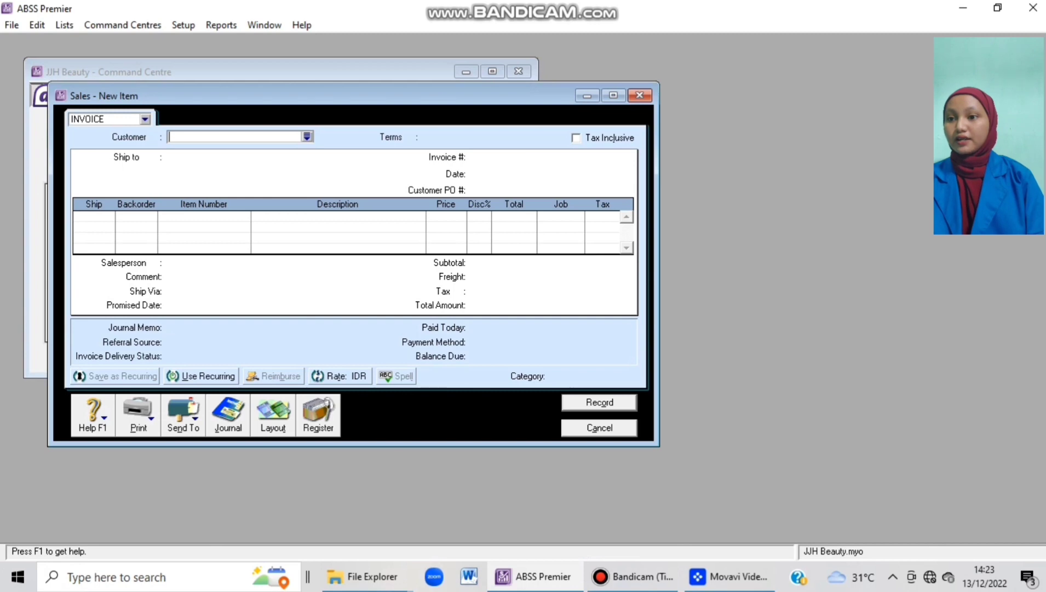
# Choose the individual customer, number the invoice FJ150101, and date it 15/01/20.
pyautogui.click(307, 137)
pyautogui.click(371, 226)
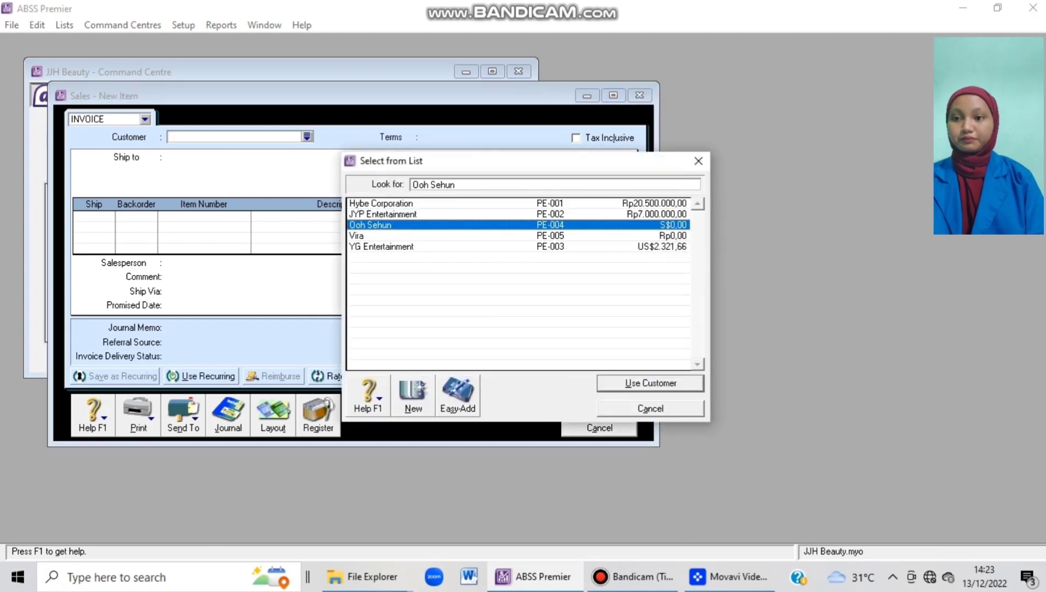
pyautogui.press('Return')
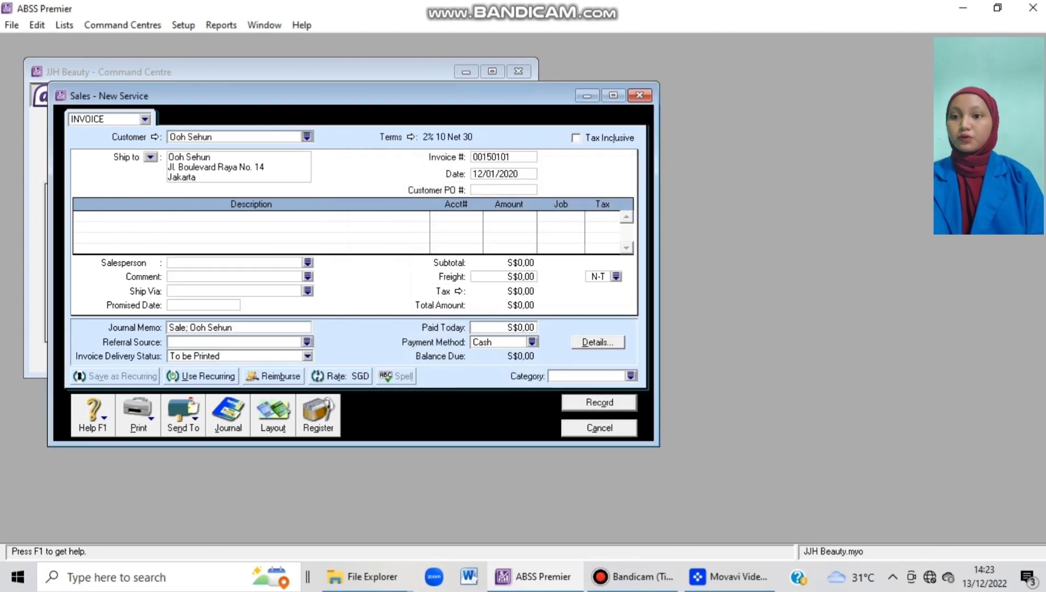
pyautogui.press('Tab')
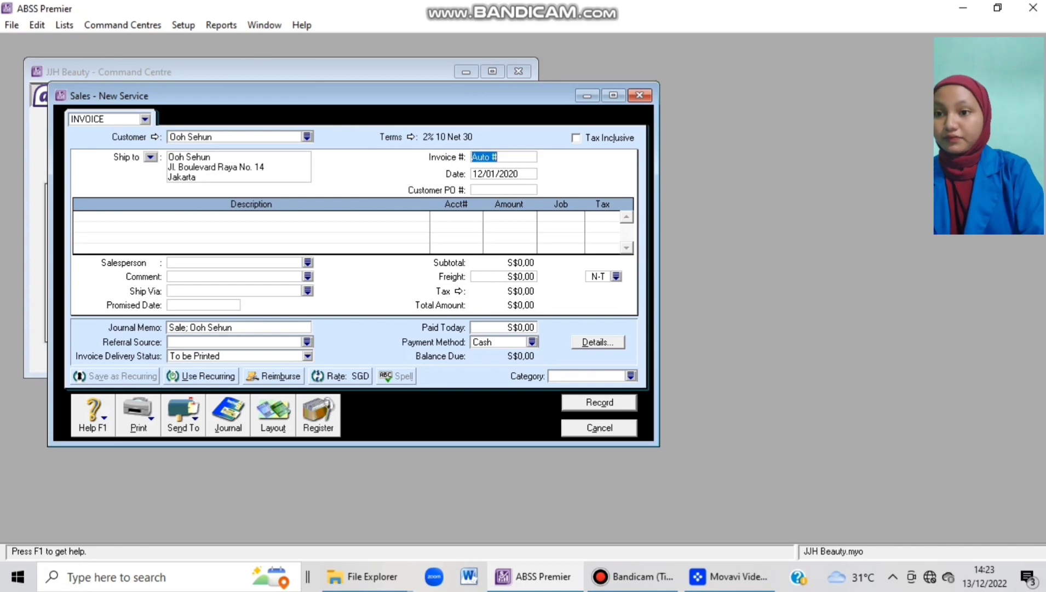
pyautogui.write('FJ1')
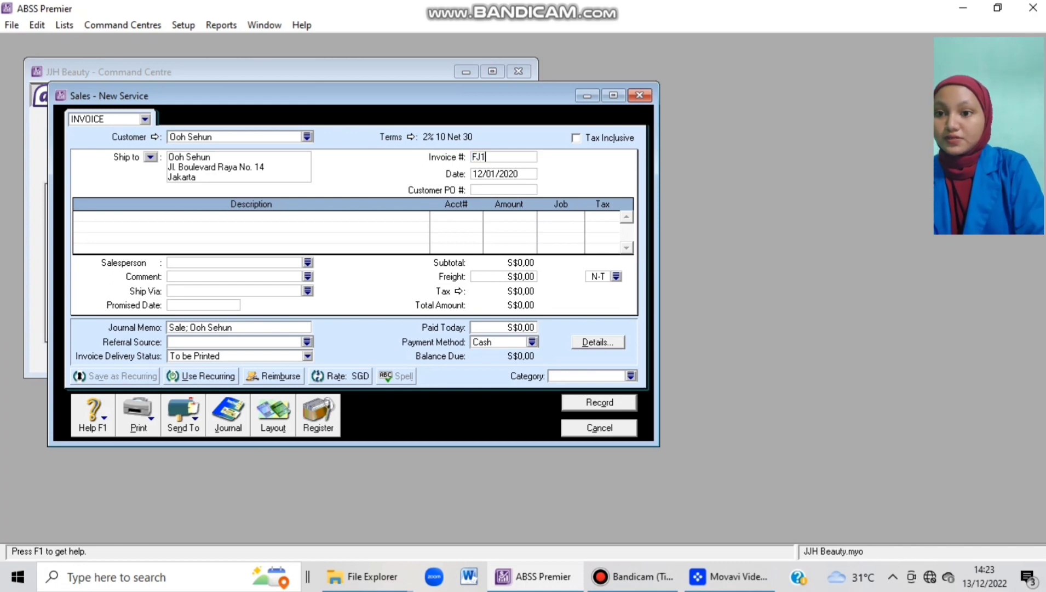
pyautogui.write('50101')
pyautogui.press('Tab')
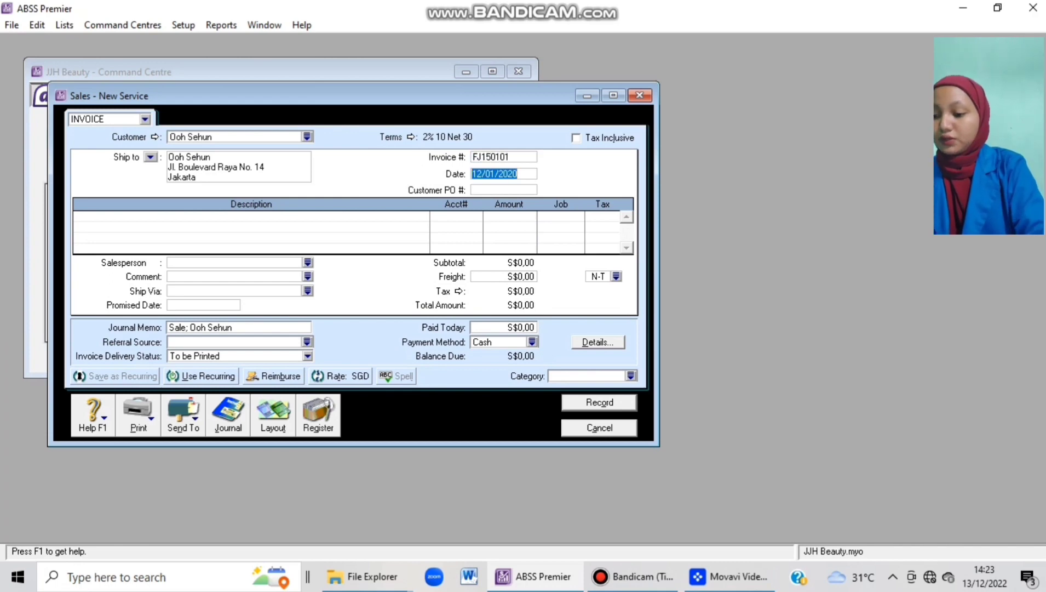
pyautogui.write('15')
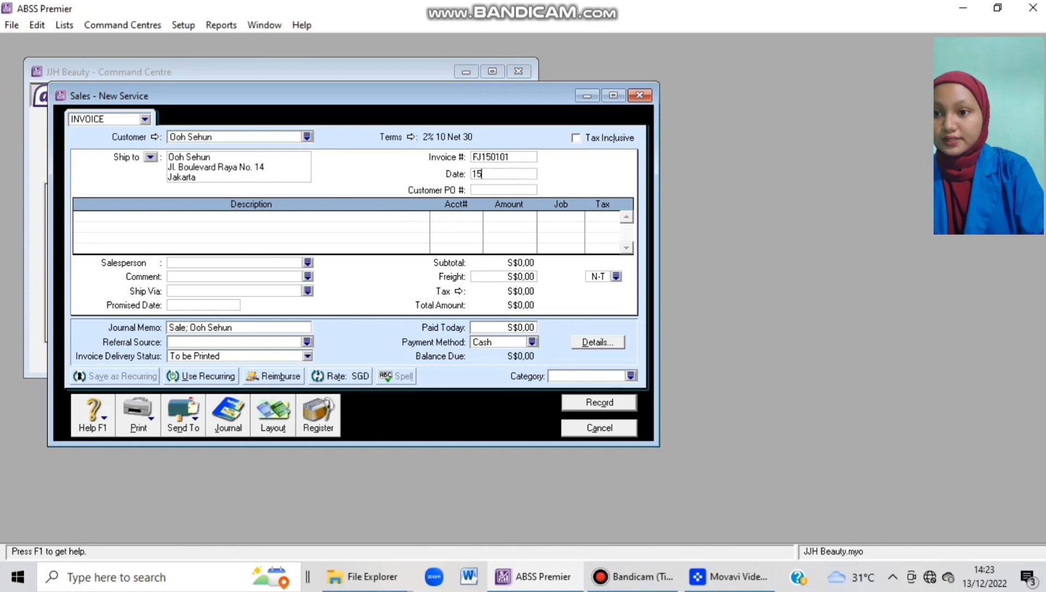
pyautogui.write('/01/20')
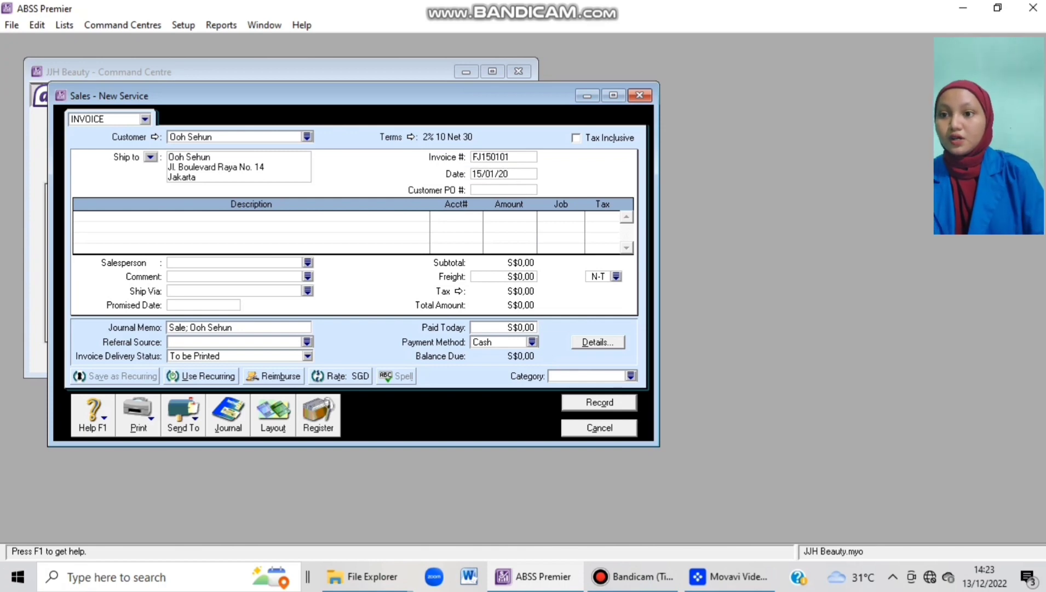
# Set terms to the 10th day of month after EOM with 0 early-payment discount.
pyautogui.click(410, 137)
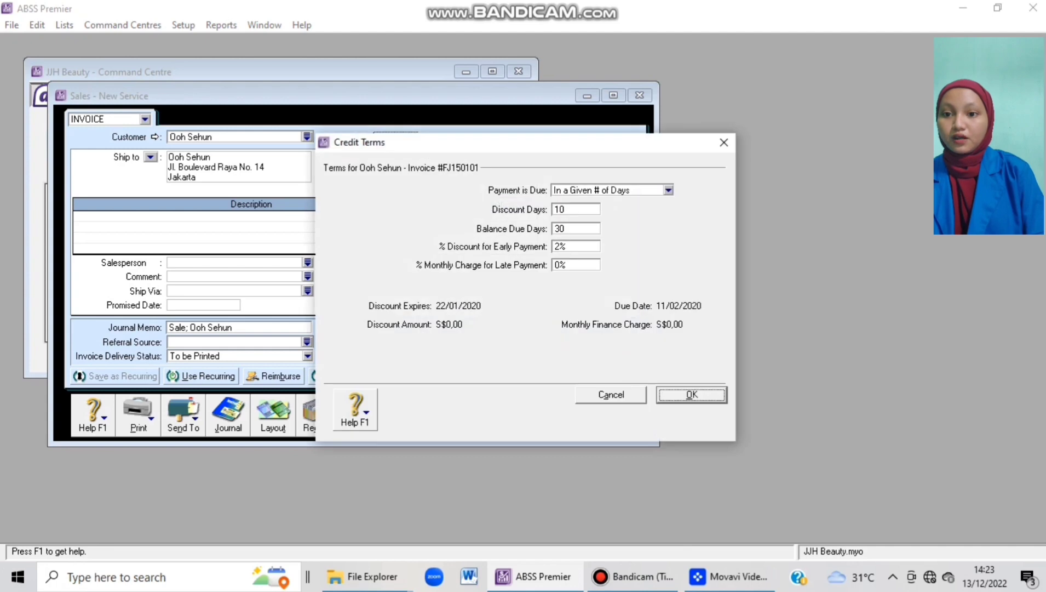
pyautogui.click(668, 189)
pyautogui.press('Down')
pyautogui.press('Down')
pyautogui.press('Return')
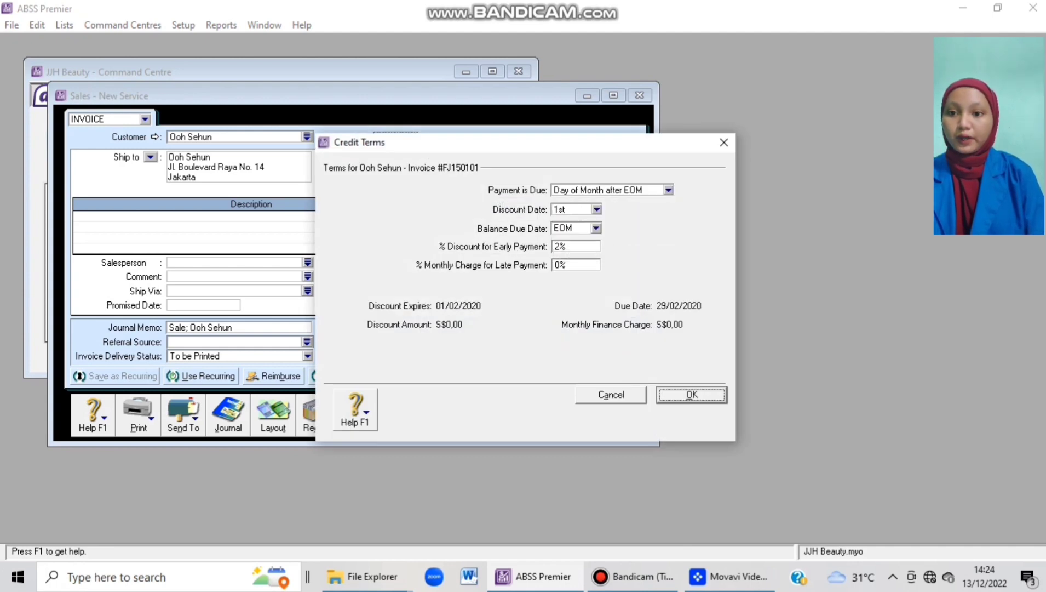
pyautogui.click(596, 228)
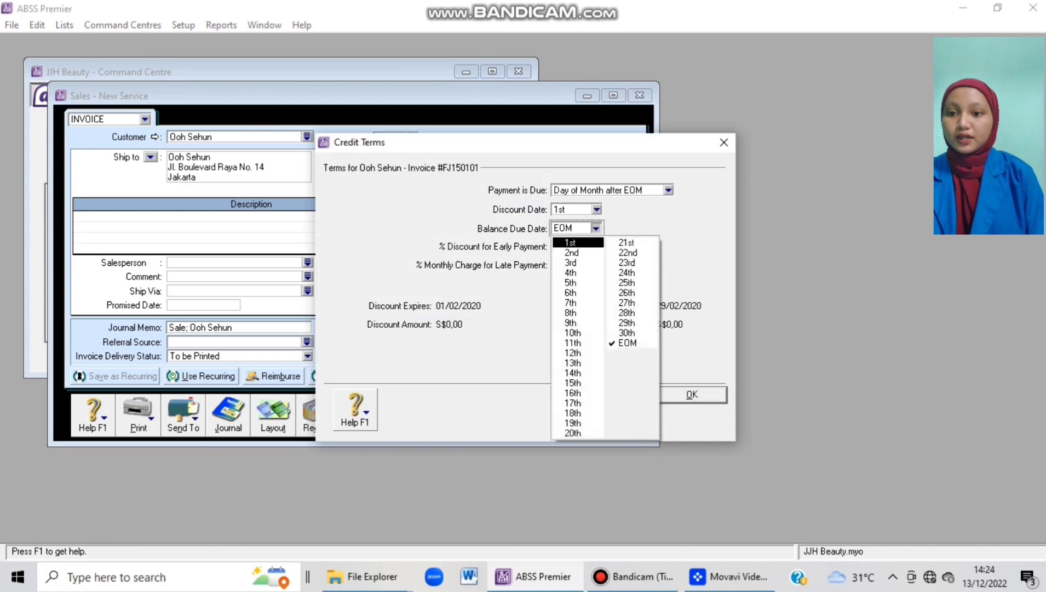
pyautogui.click(578, 333)
pyautogui.press('Tab')
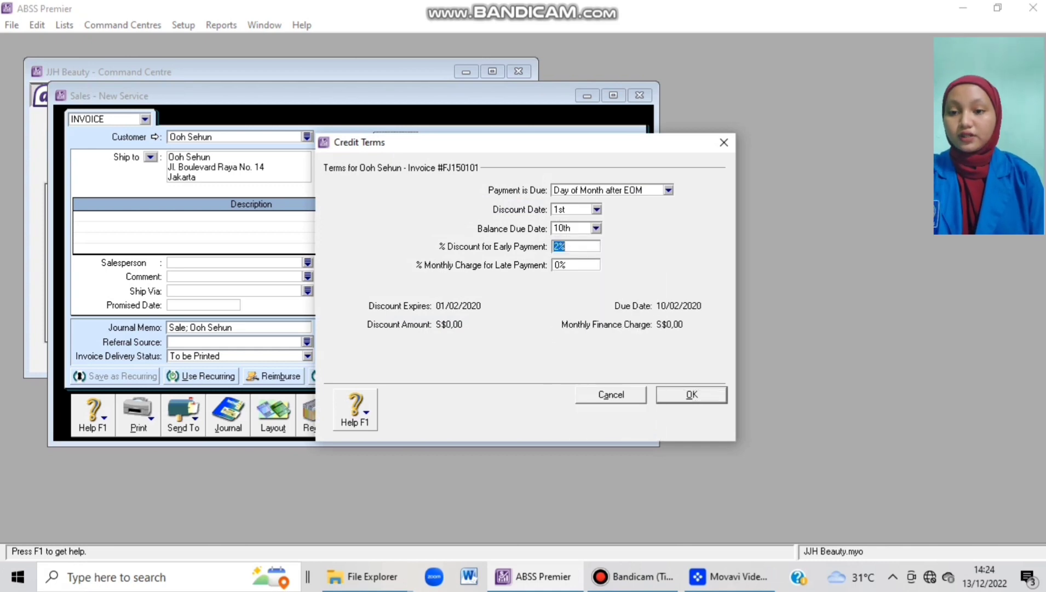
pyautogui.write('0')
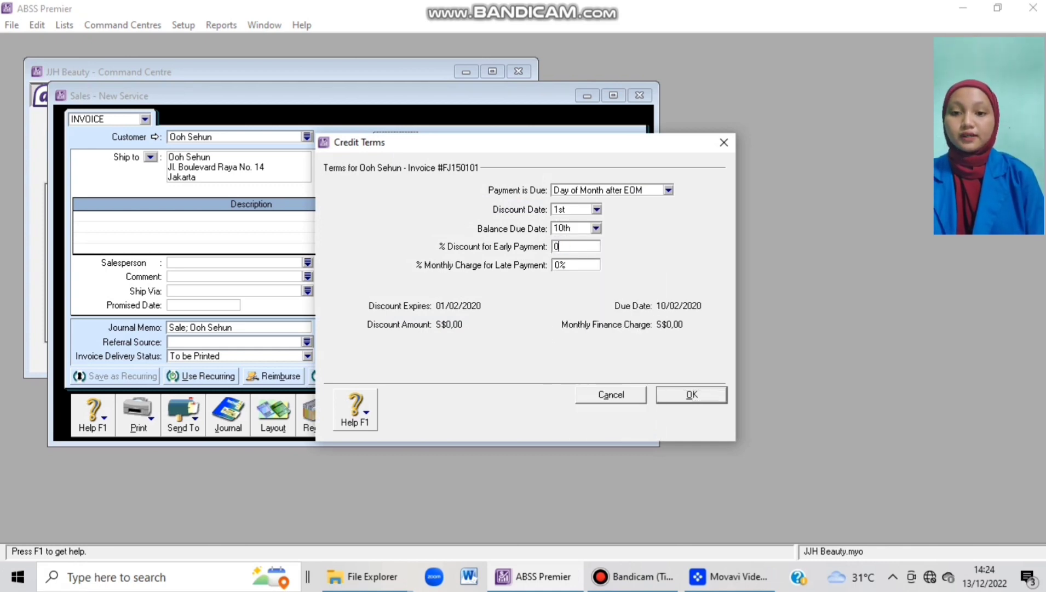
pyautogui.press('Return')
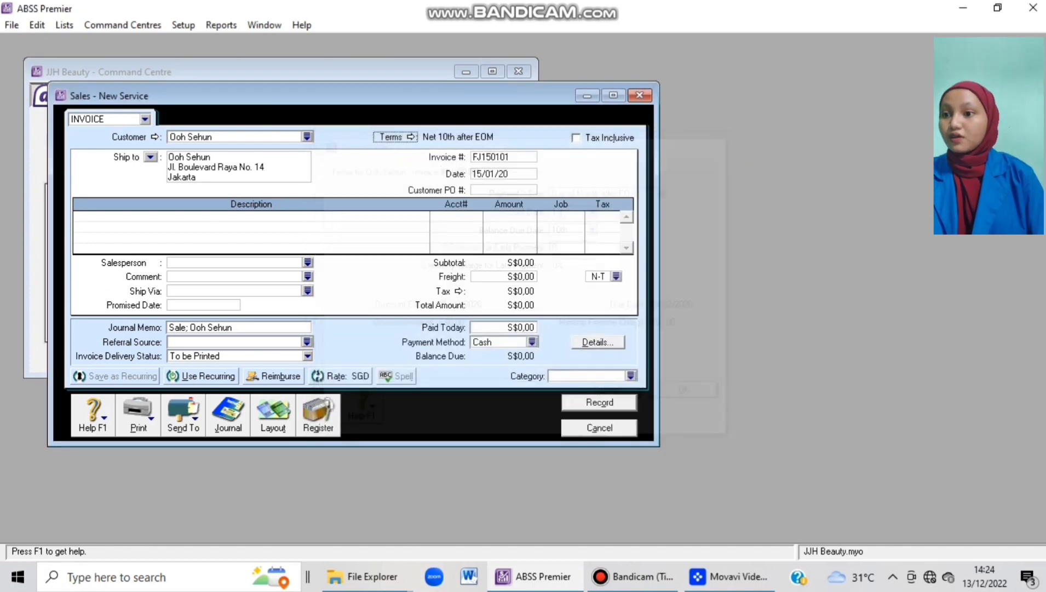
# Switch to Item layout and add 4 ASS Fulsasi Sonic under job P.
pyautogui.click(273, 415)
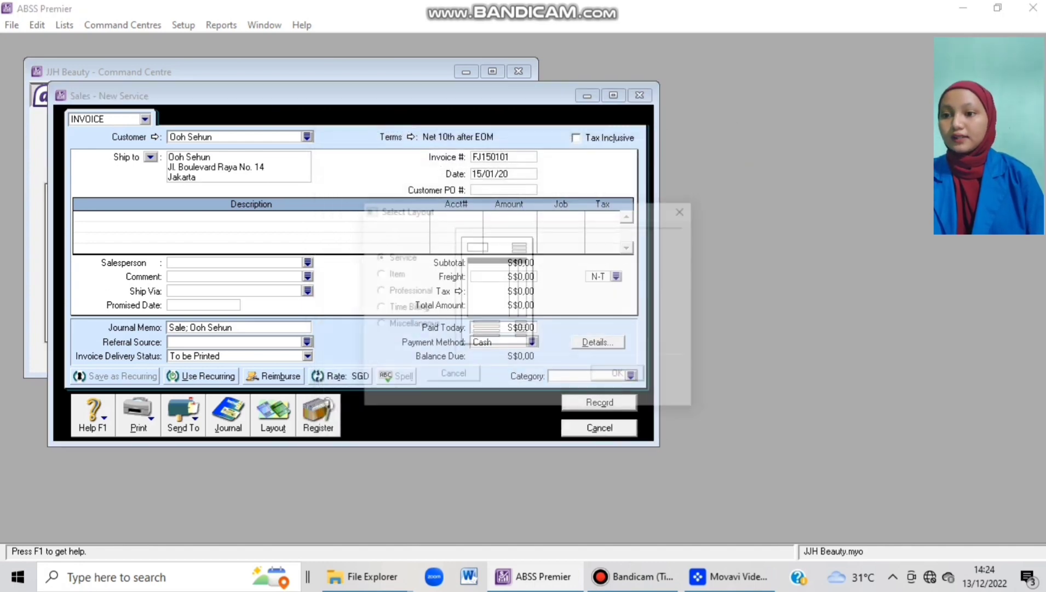
pyautogui.click(378, 274)
pyautogui.press('Return')
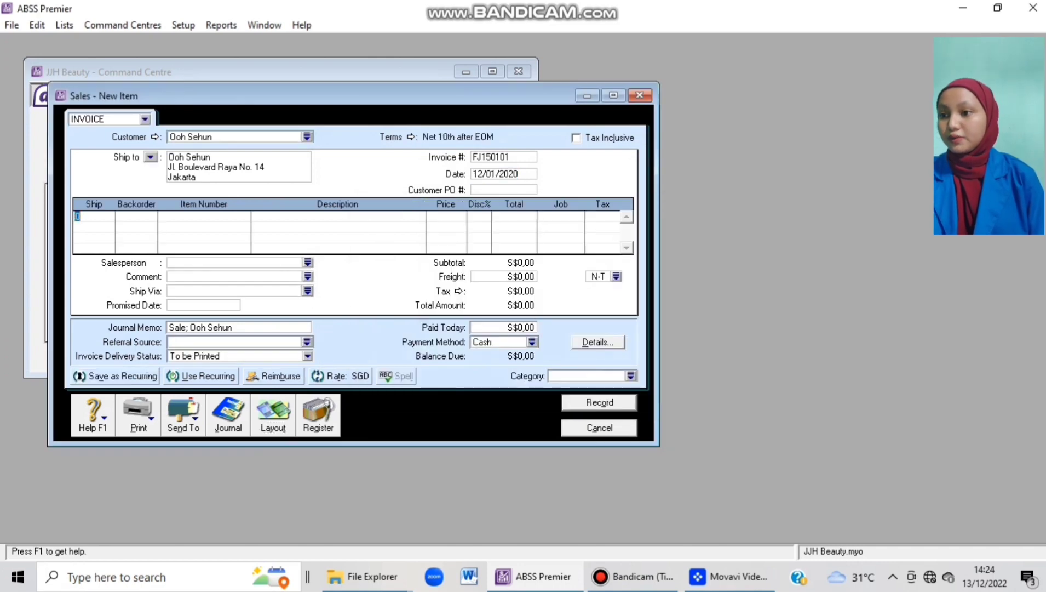
pyautogui.write('4')
pyautogui.press('Tab')
pyautogui.press('Tab')
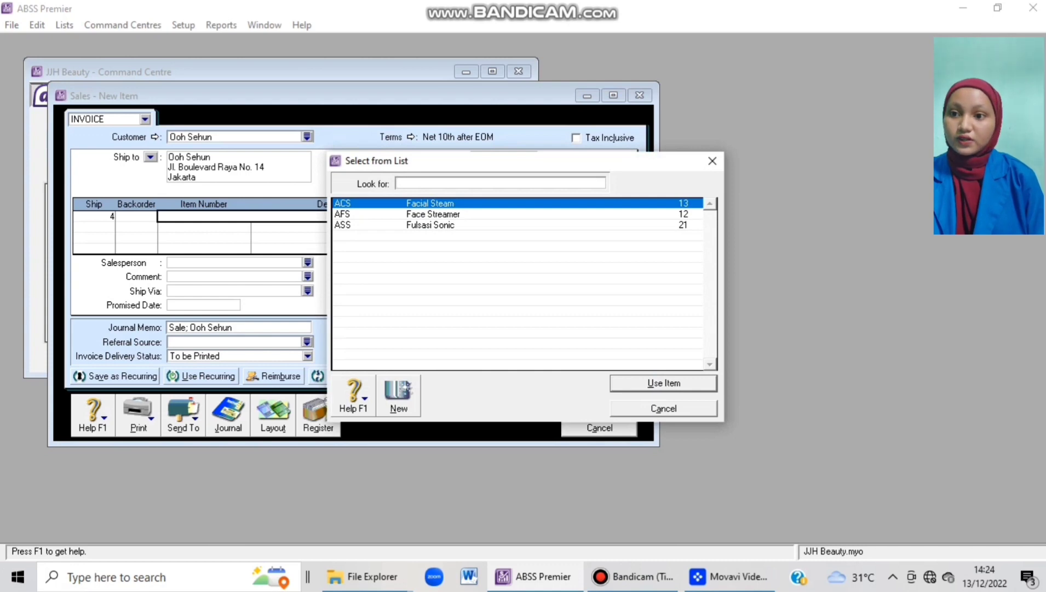
pyautogui.write('ASS')
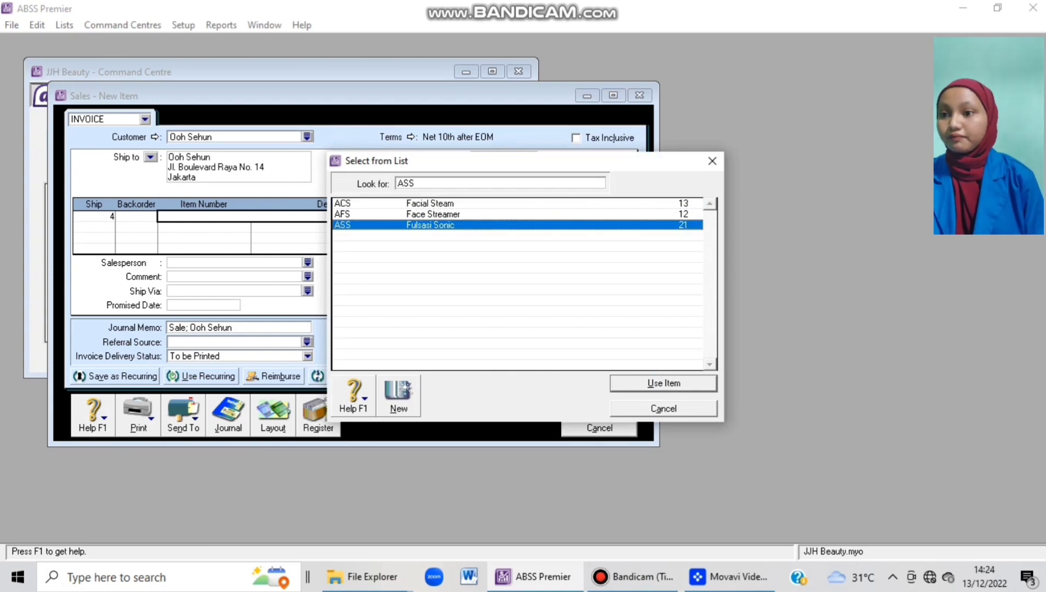
pyautogui.press('Return')
pyautogui.press('Tab')
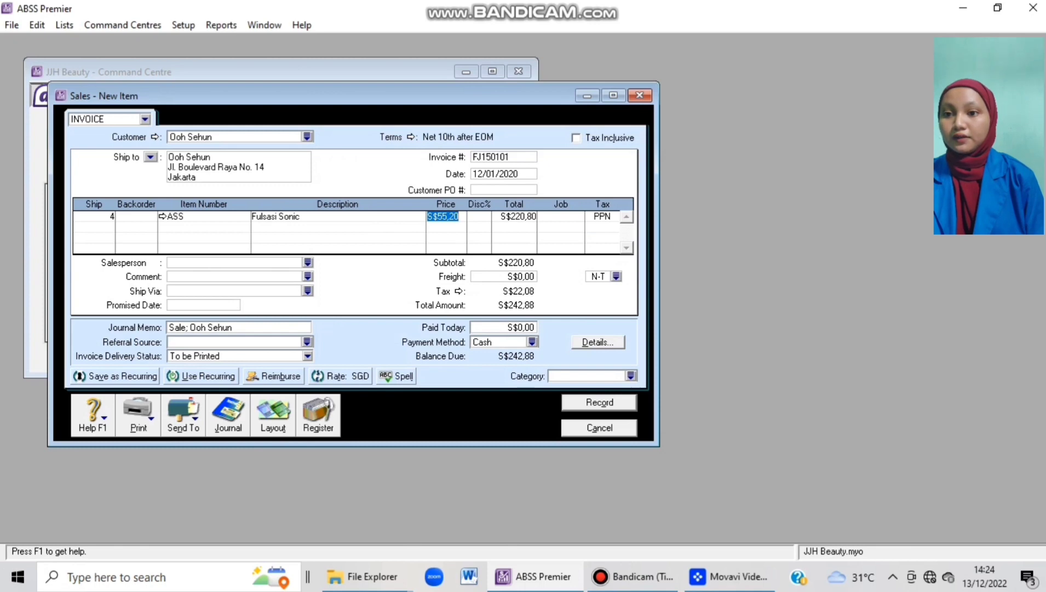
pyautogui.press('Tab')
pyautogui.press('Tab')
pyautogui.press('Tab')
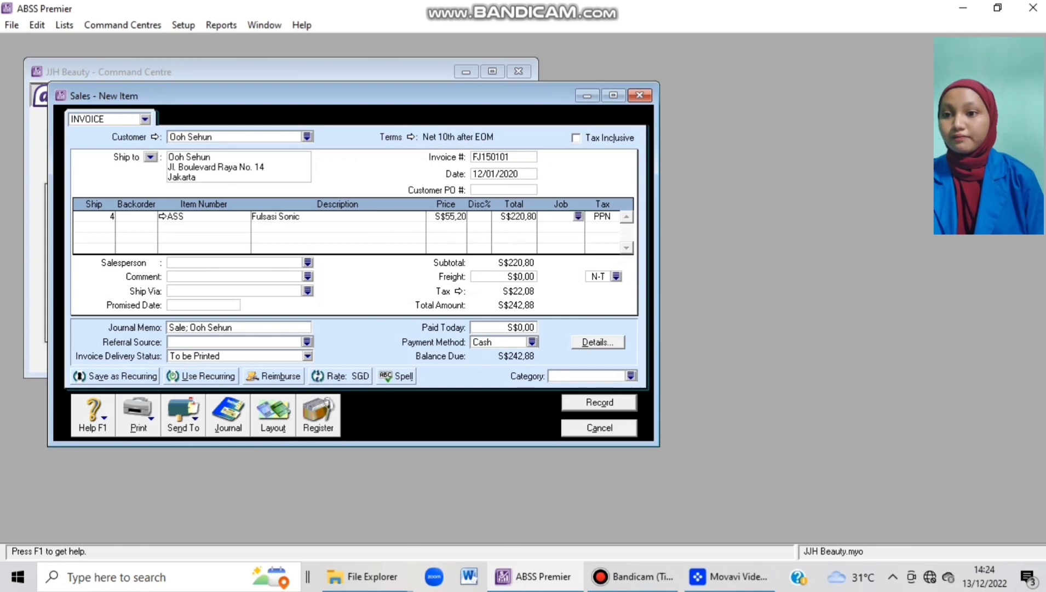
pyautogui.click(578, 216)
pyautogui.write('P')
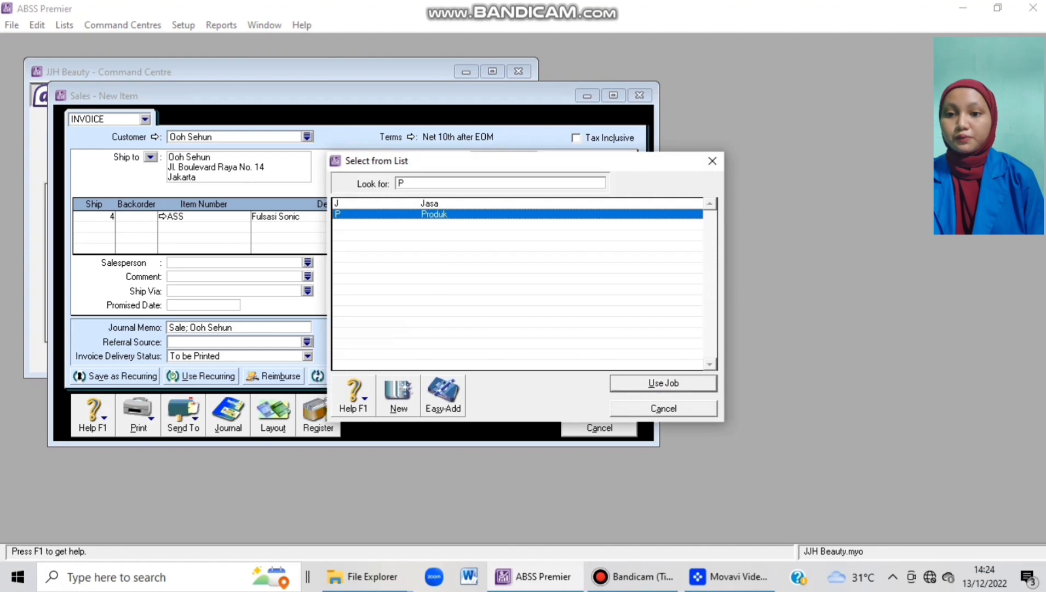
pyautogui.press('Return')
# Add 2 AFS Face Streamer at S$48,80 under job P as the second line.
pyautogui.press('Tab')
pyautogui.press('Tab')
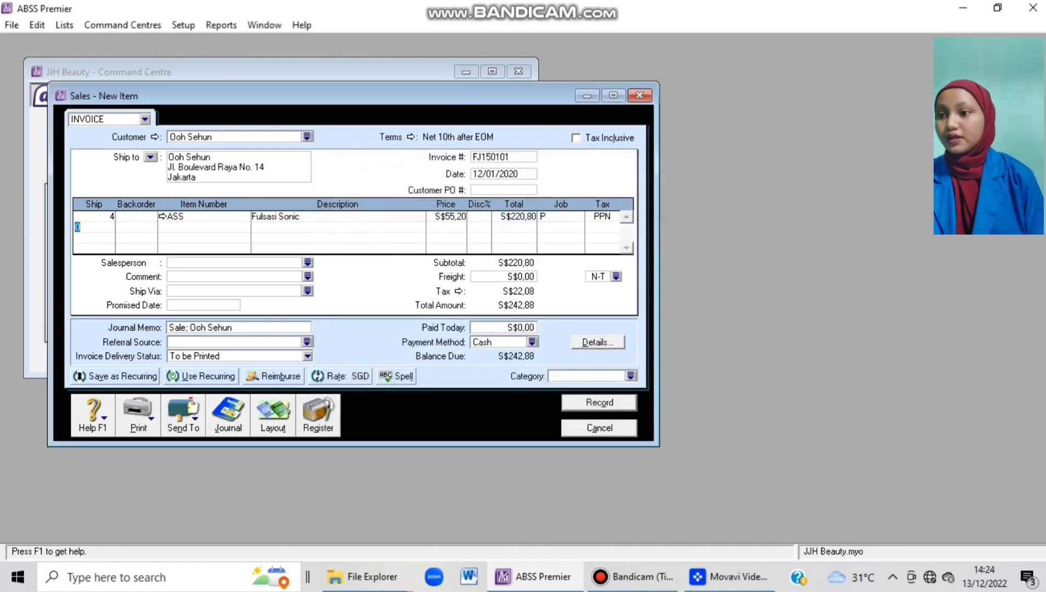
pyautogui.press('Tab')
pyautogui.hotkey('shift', 'Tab')
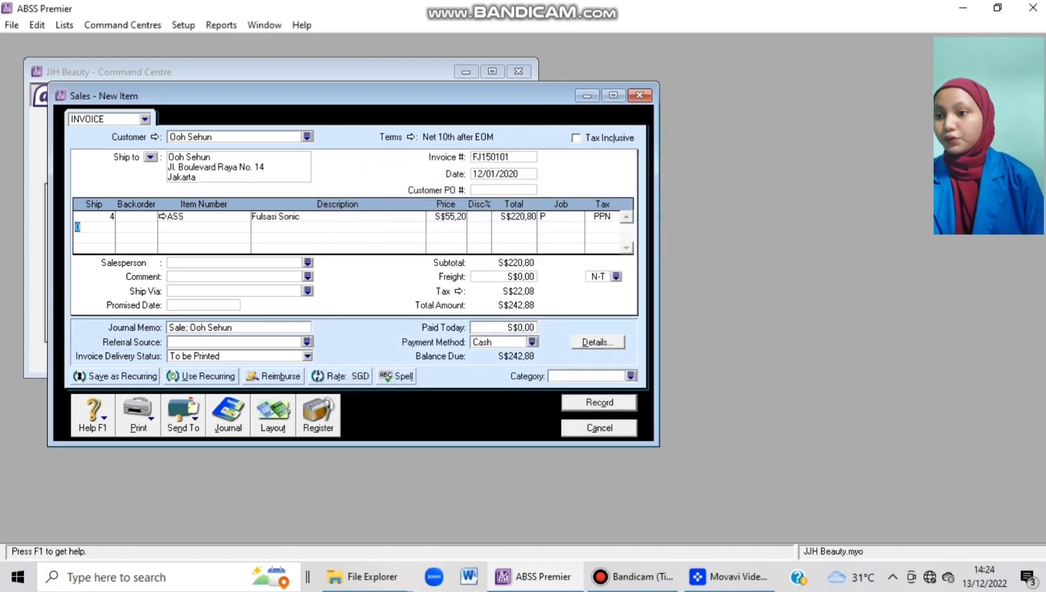
pyautogui.write('2')
pyautogui.press('Tab')
pyautogui.press('Tab')
pyautogui.press('Tab')
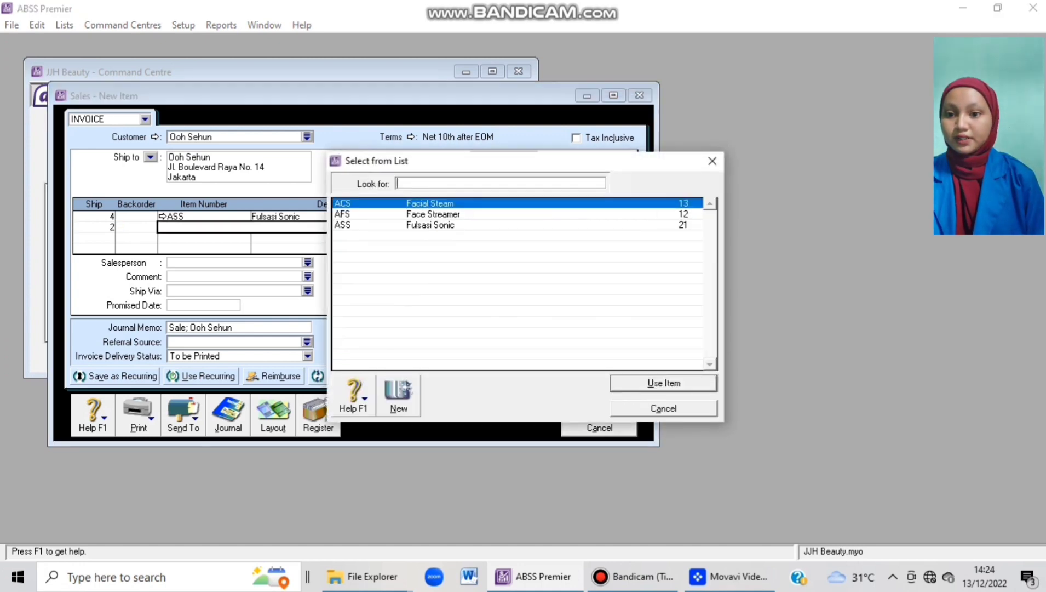
pyautogui.write('AFS')
pyautogui.press('Return')
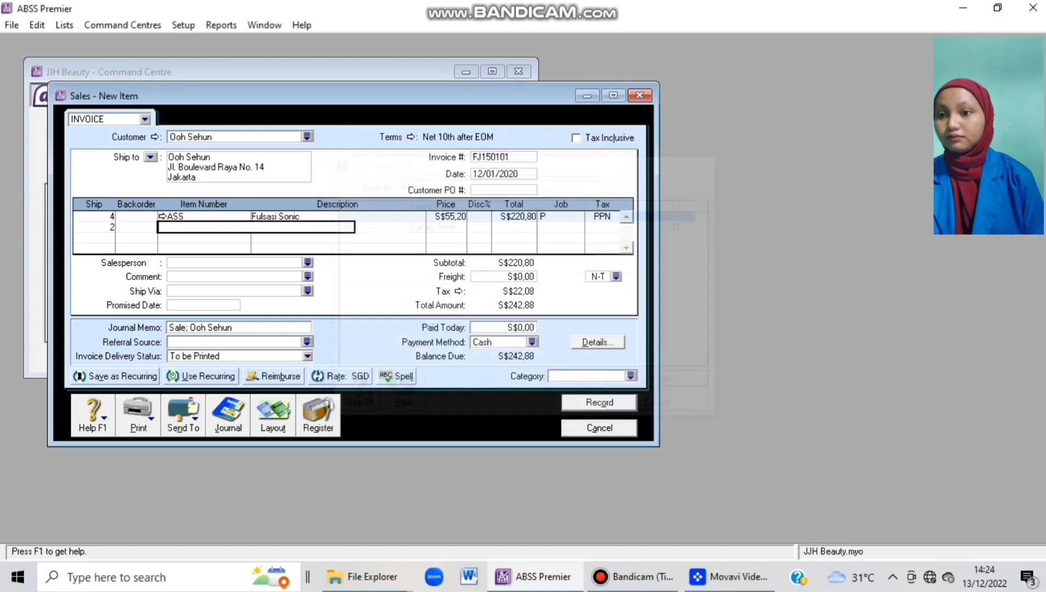
pyautogui.press('Tab')
pyautogui.click(442, 216)
pyautogui.click(445, 227)
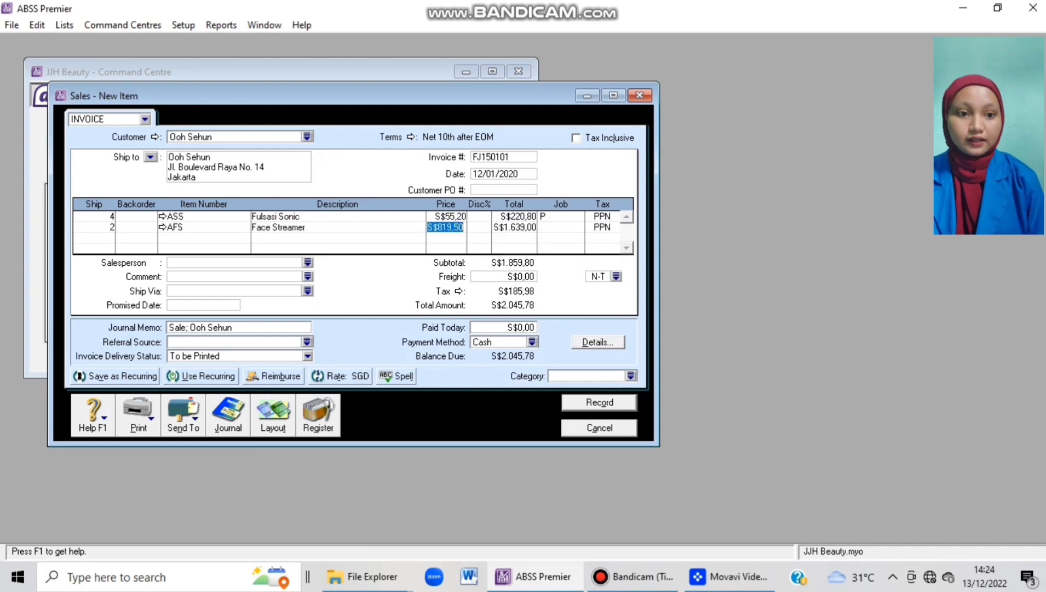
pyautogui.write('4')
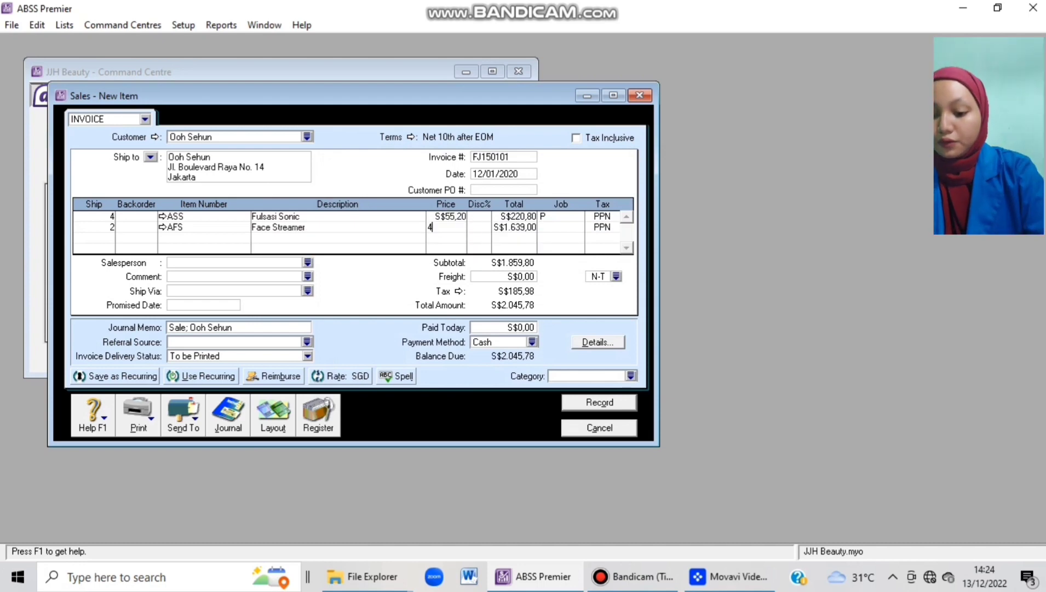
pyautogui.write('8,8')
pyautogui.press('Tab')
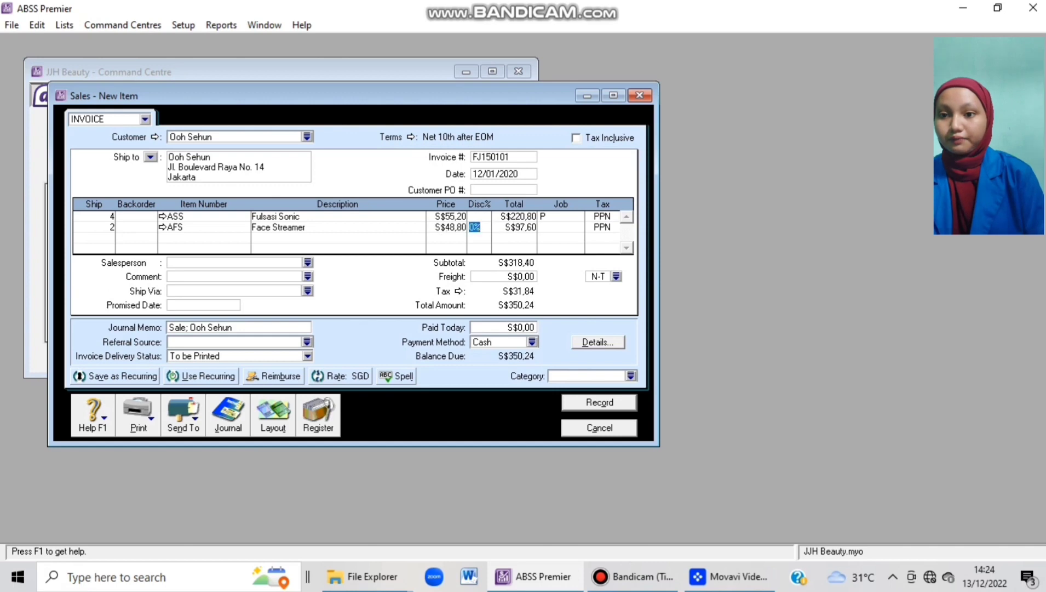
pyautogui.press('Tab')
pyautogui.press('Tab')
pyautogui.write('P')
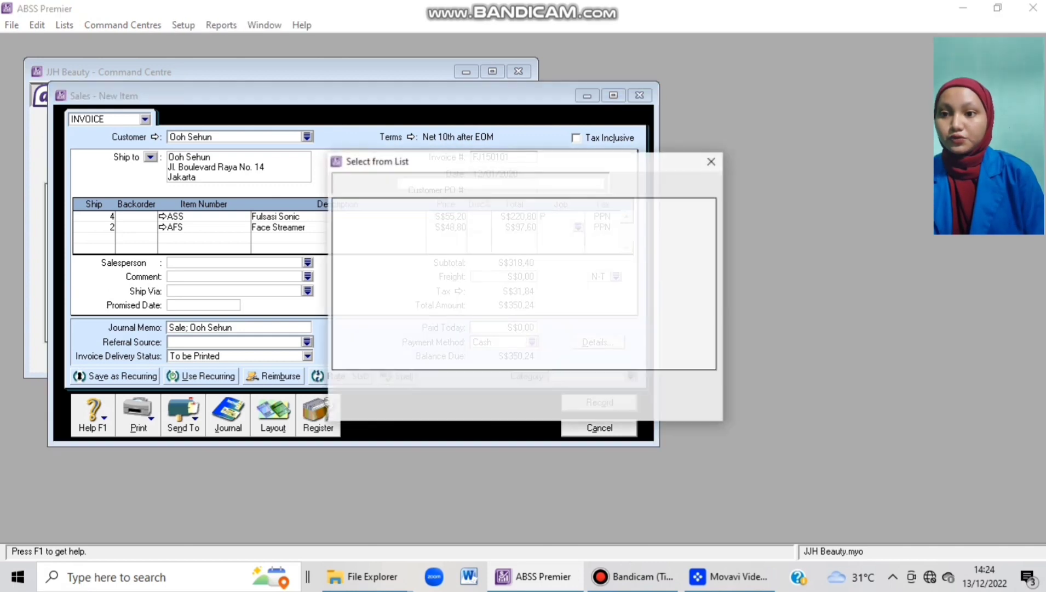
pyautogui.press('Return')
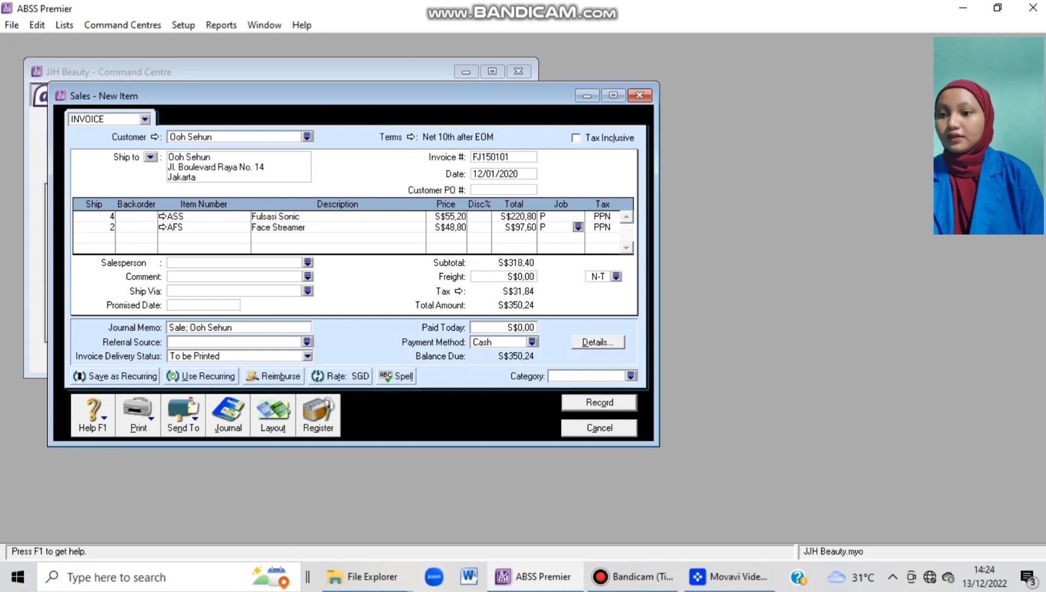
pyautogui.hotkey('alt', 'a')
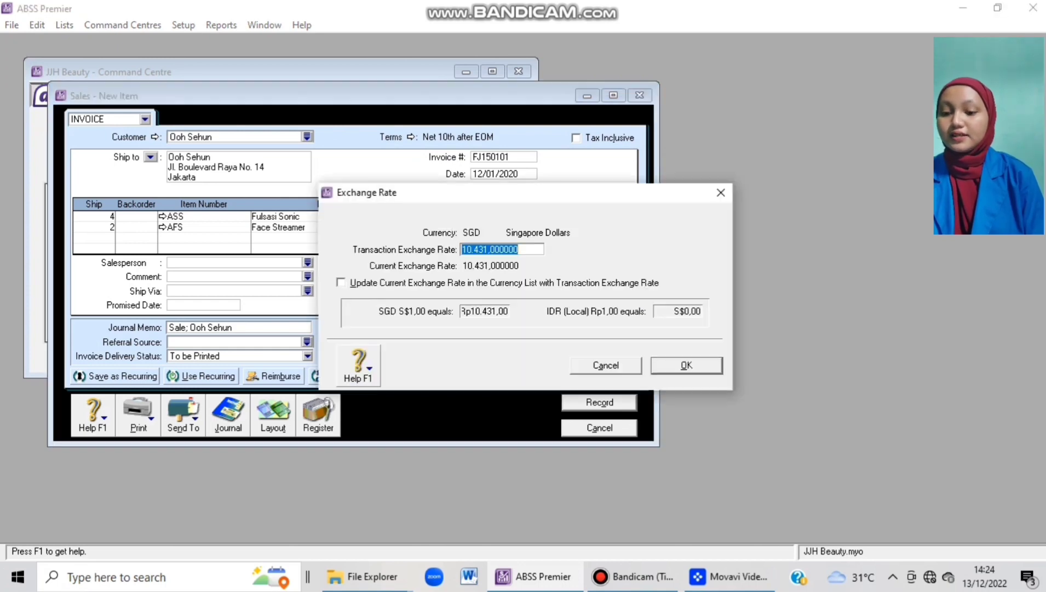
# Set the invoice's transaction exchange rate to 10500.
pyautogui.write('10')
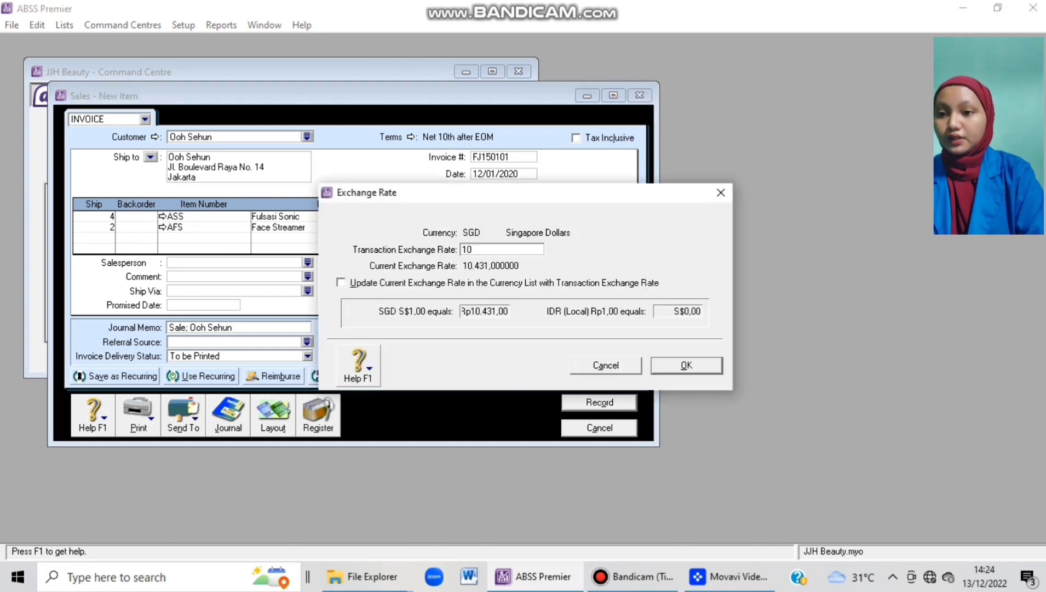
pyautogui.write('500')
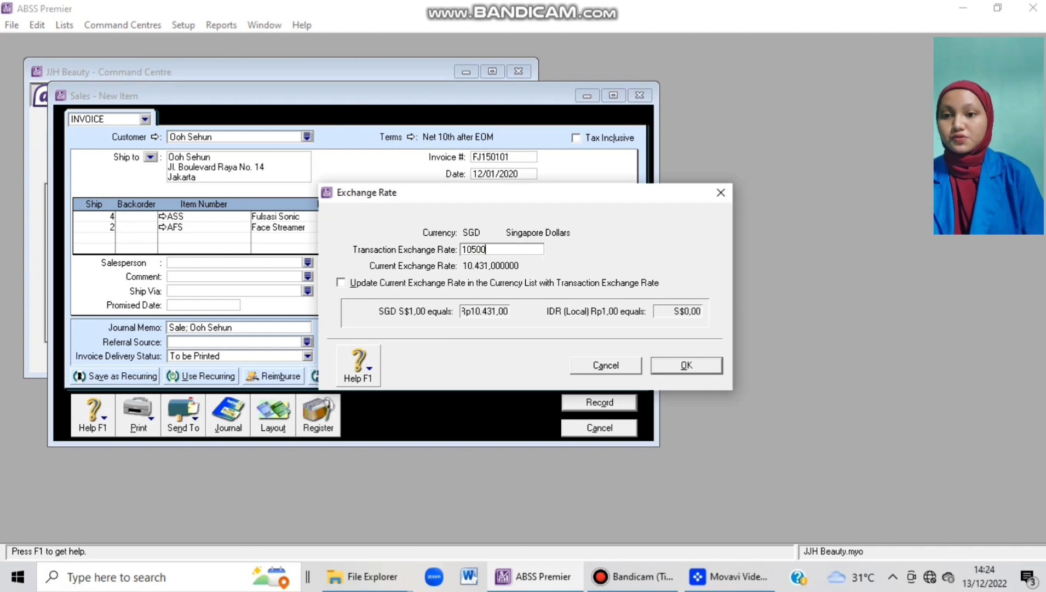
pyautogui.press('Tab')
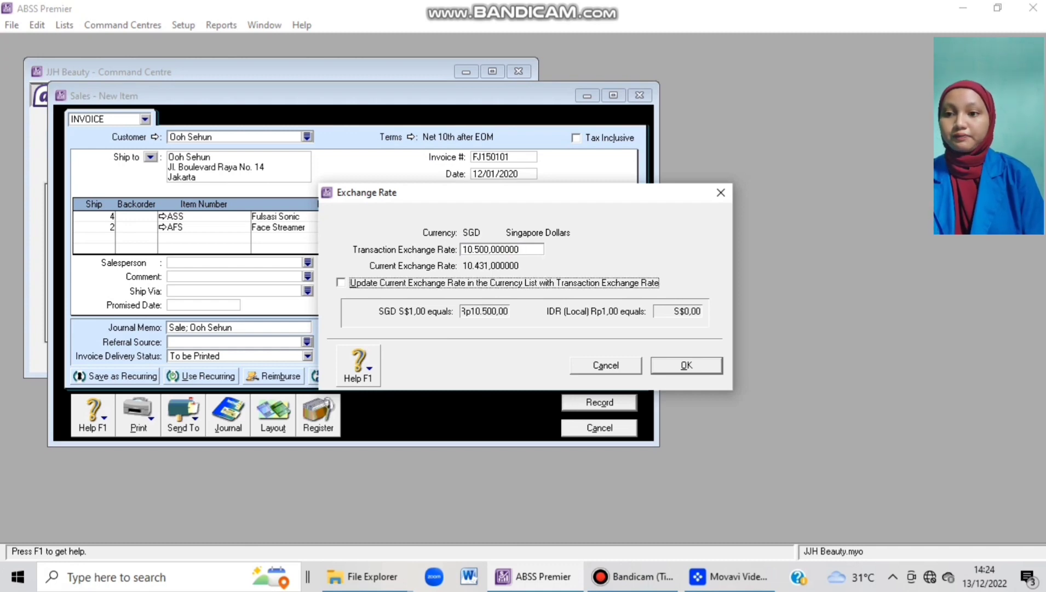
pyautogui.press('Return')
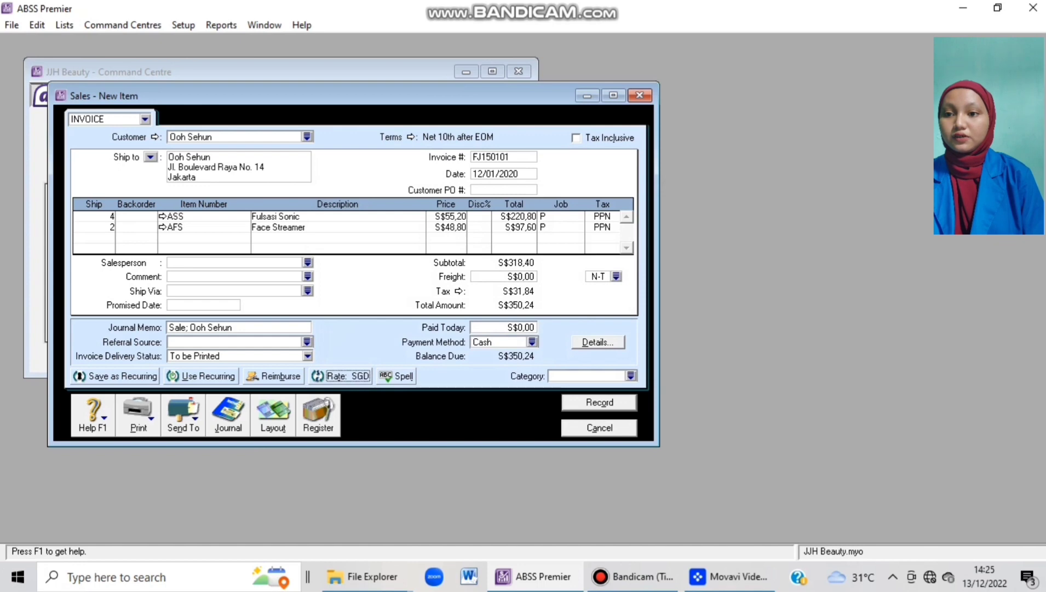
# Set the category to Overseas, record invoice FJ150101, and close the sales window.
pyautogui.press('Tab')
pyautogui.write('O')
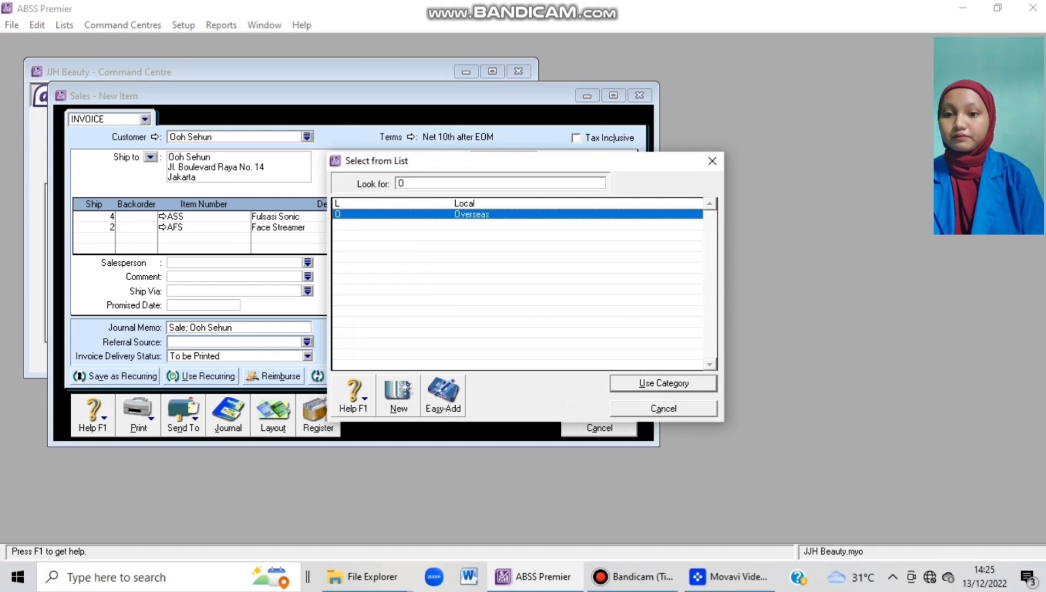
pyautogui.press('Return')
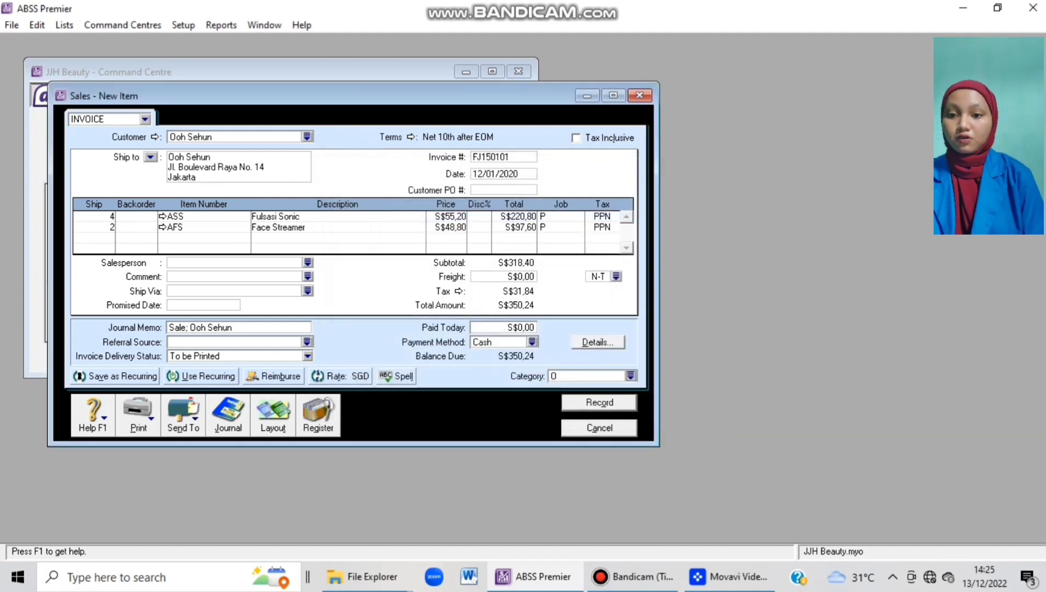
pyautogui.press('Return')
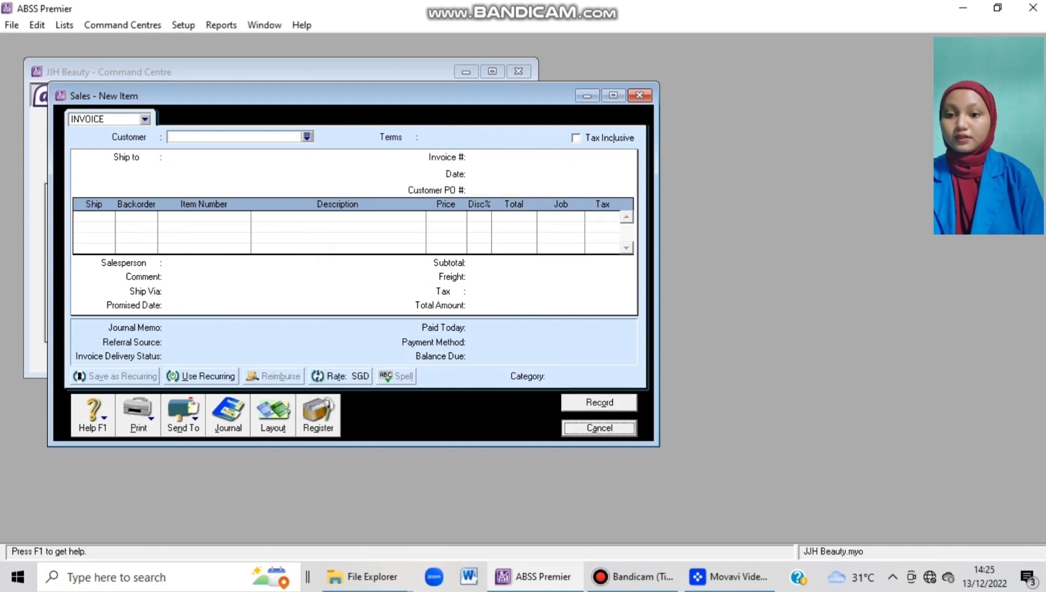
pyautogui.press('Escape')
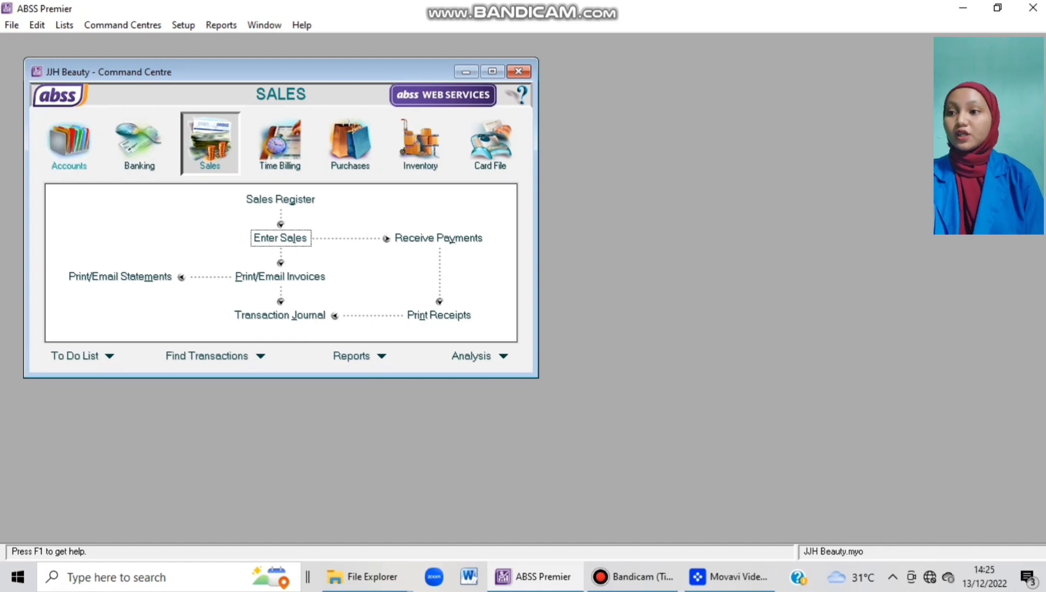
# Start a new general journal entry numbered KK160101.
pyautogui.click(69, 144)
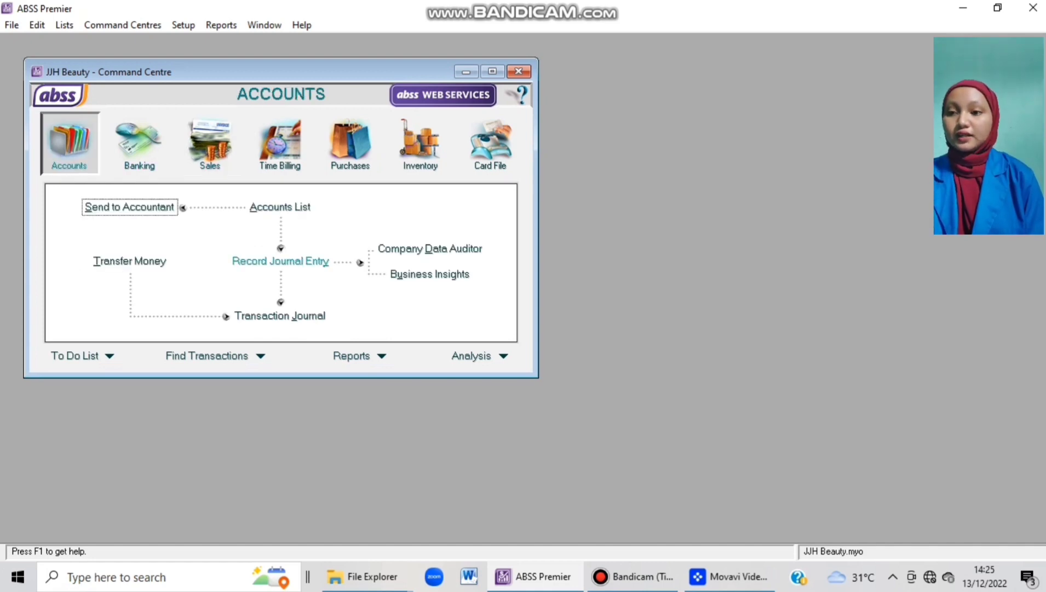
pyautogui.click(281, 261)
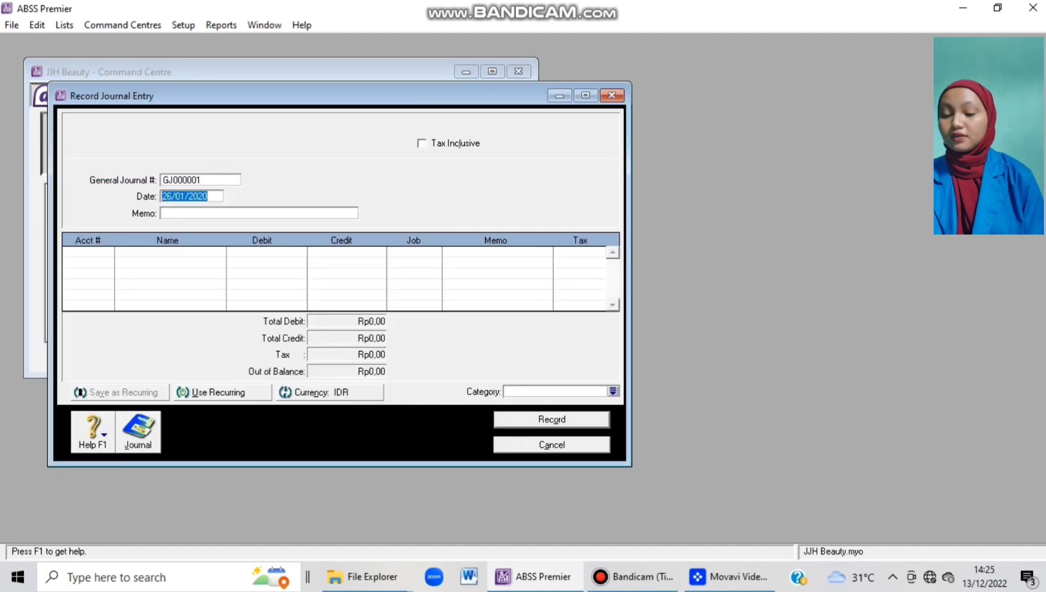
pyautogui.click(200, 180)
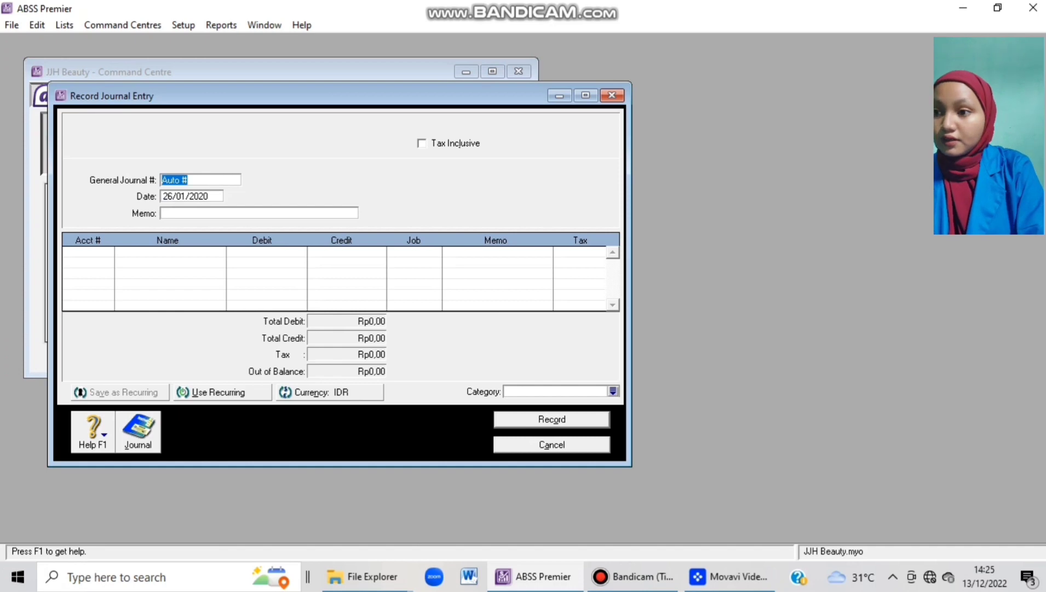
pyautogui.write('KK')
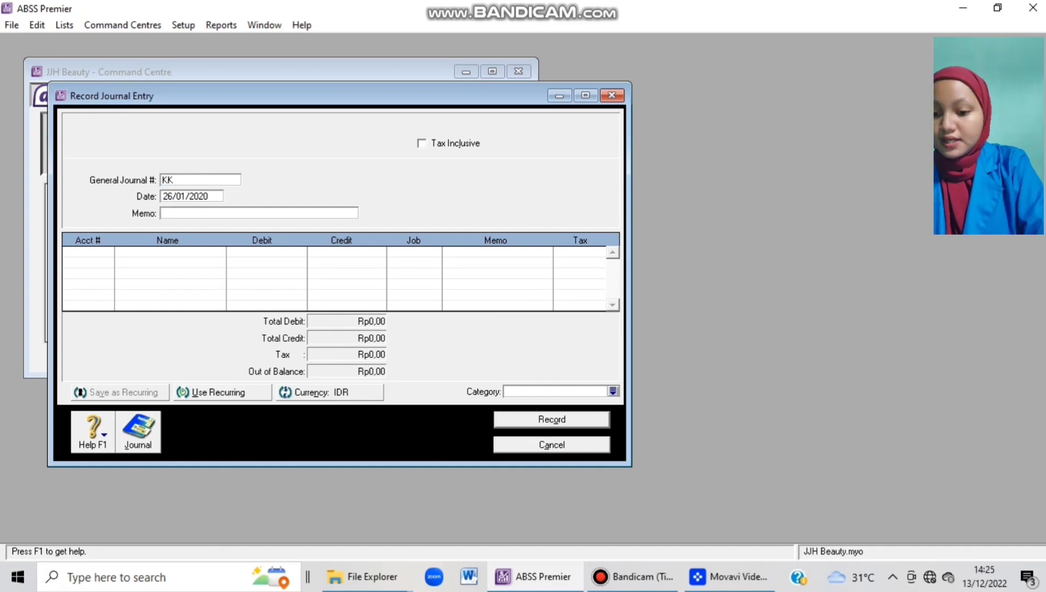
pyautogui.write('160101')
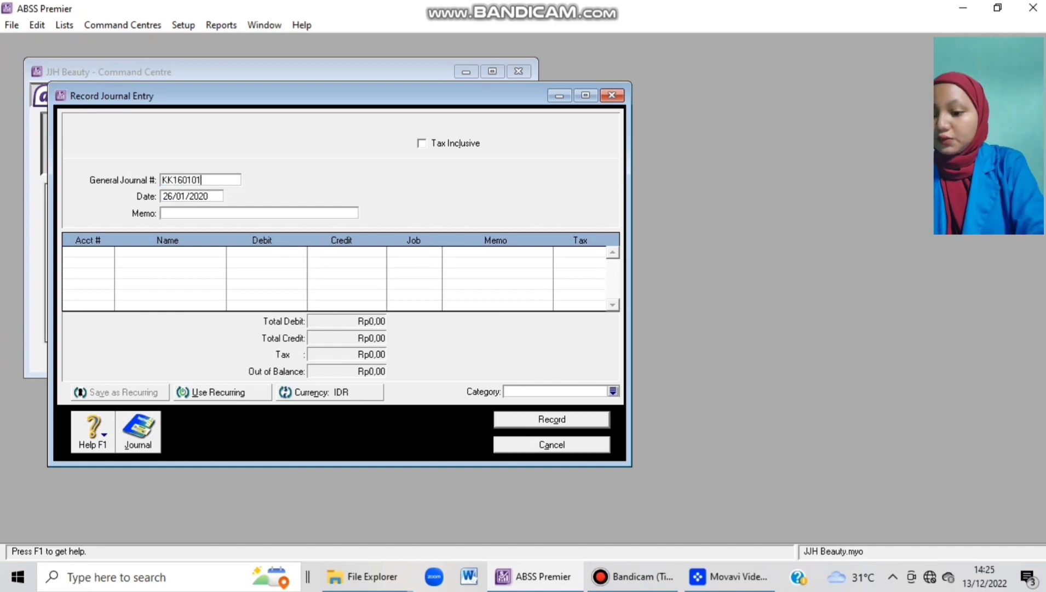
pyautogui.press('Tab')
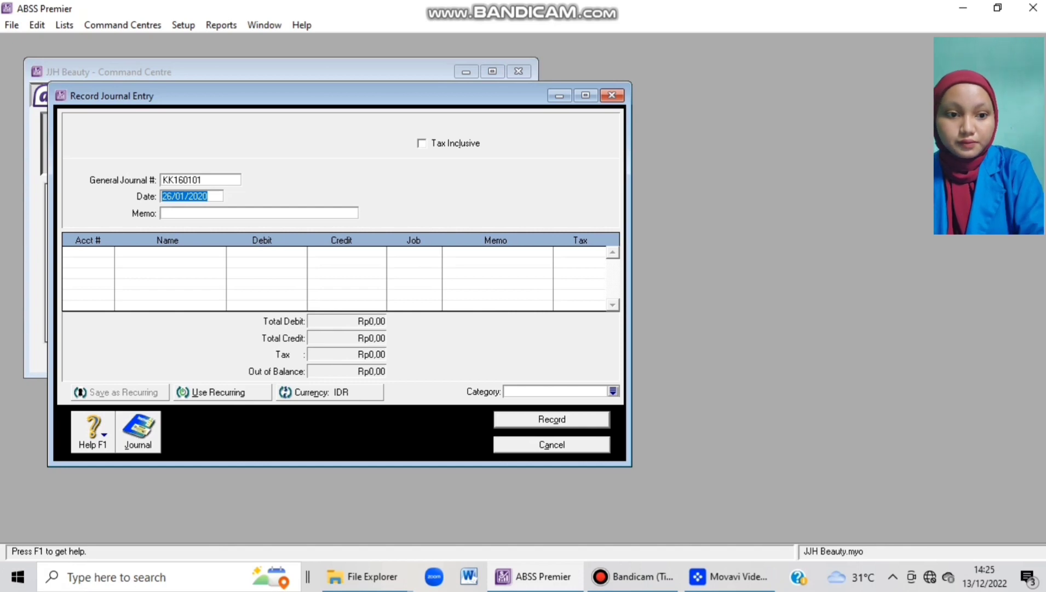
# Date the entry 16/01/20 with memo 'Membayar Biaya Telepon (Januari)'.
pyautogui.write('16/01')
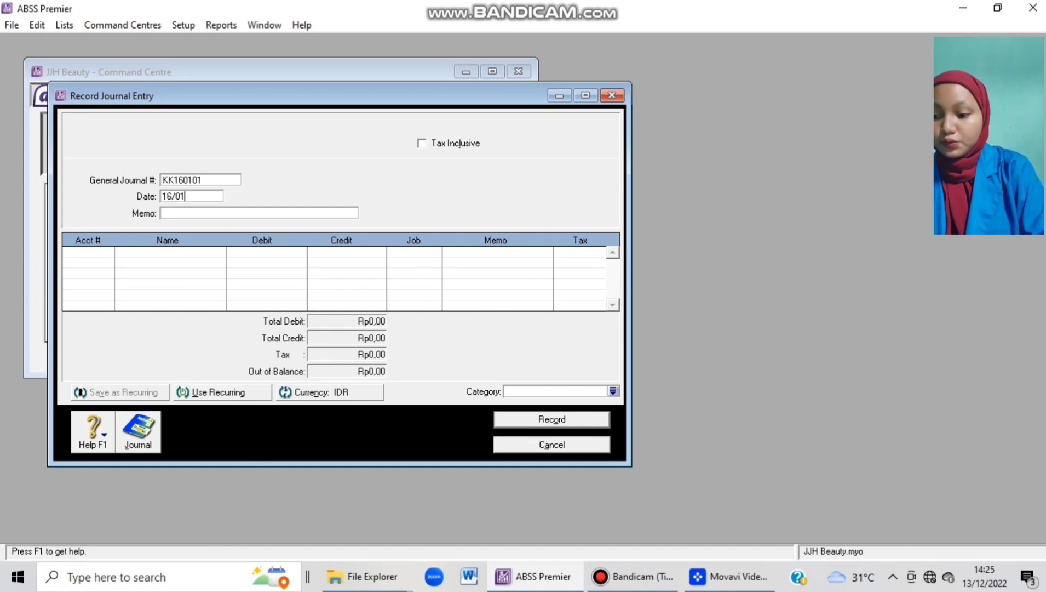
pyautogui.write('/20')
pyautogui.press('Tab')
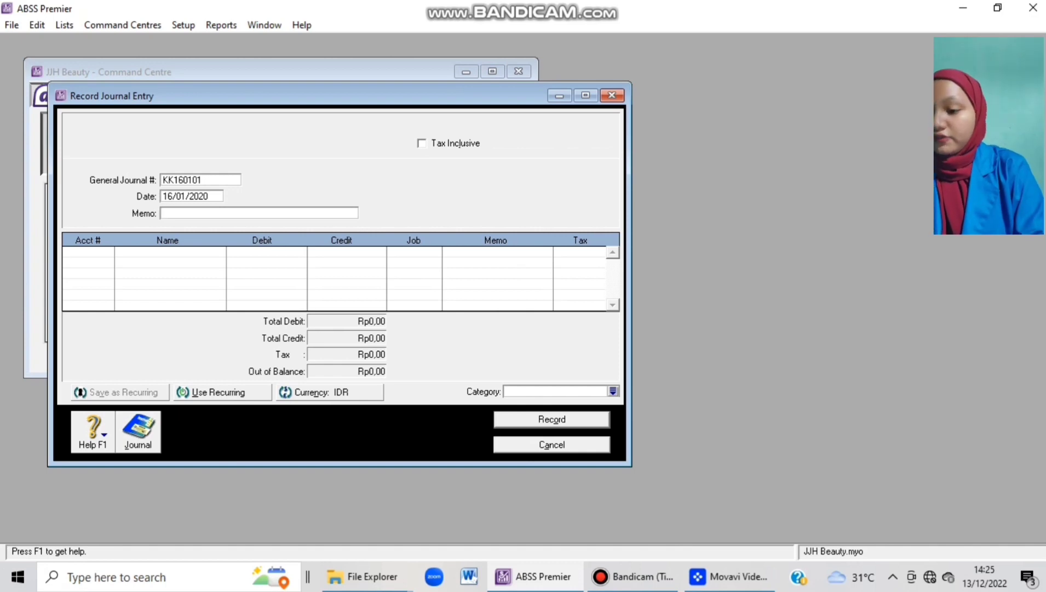
pyautogui.write('Mme')
pyautogui.press('BackSpace')
pyautogui.press('BackSpace')
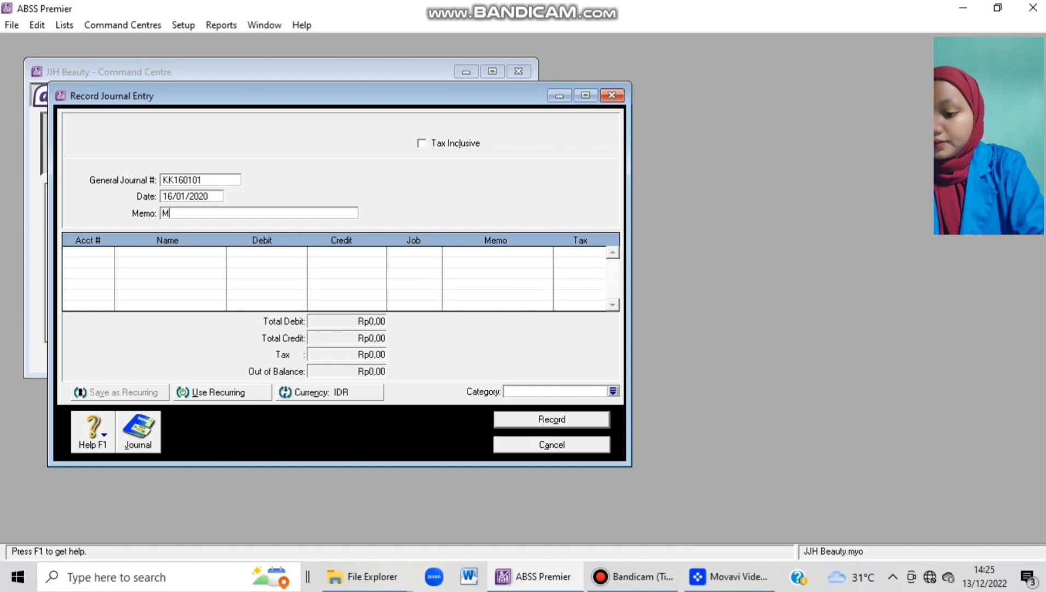
pyautogui.write('embayar B')
pyautogui.write('iay')
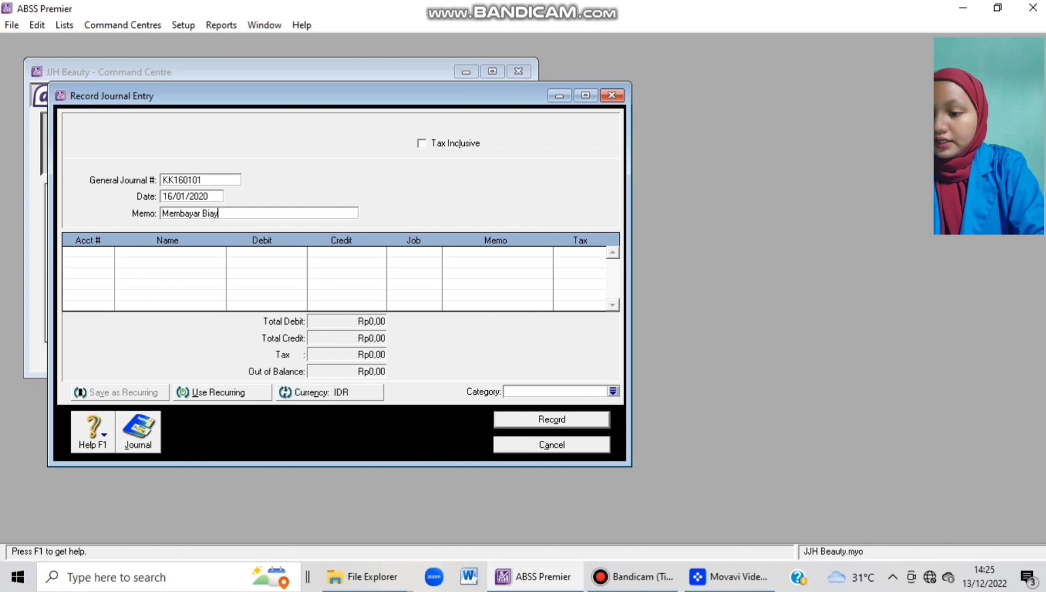
pyautogui.write('a Telepon (')
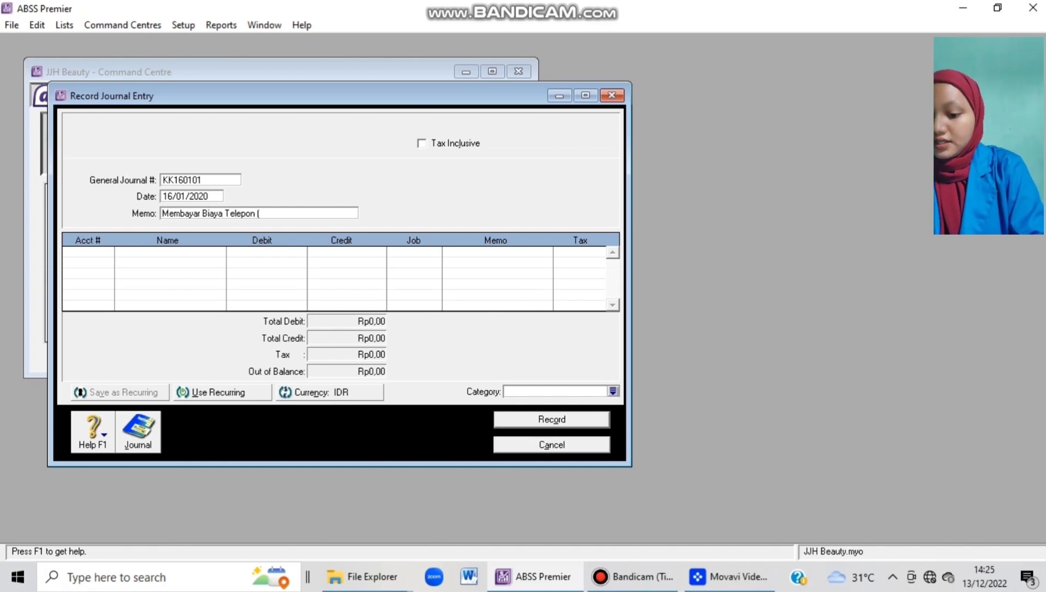
pyautogui.write('Januari')
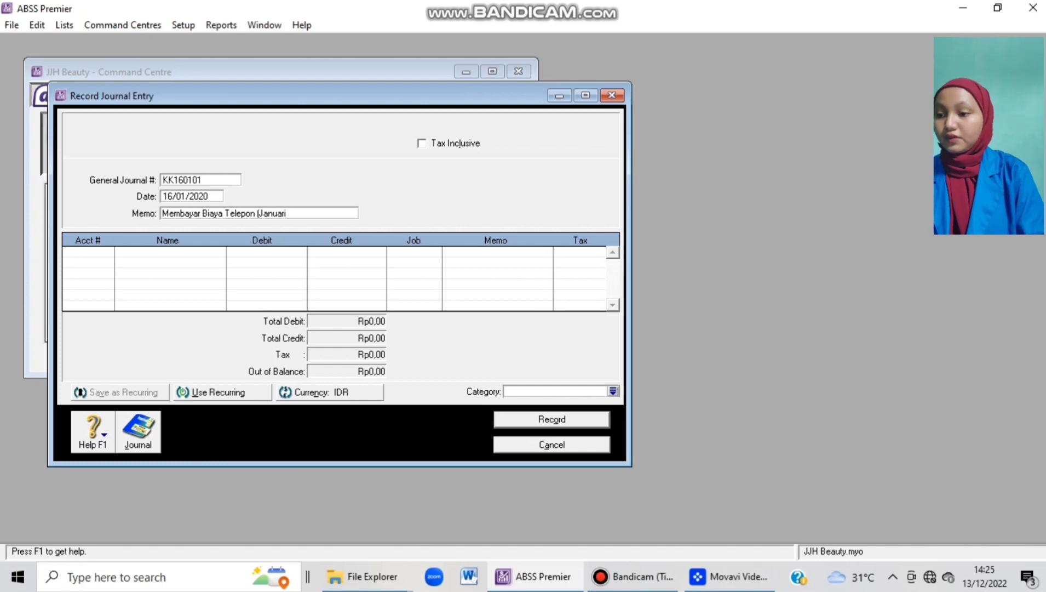
pyautogui.write(')')
pyautogui.press('Tab')
pyautogui.press('Tab')
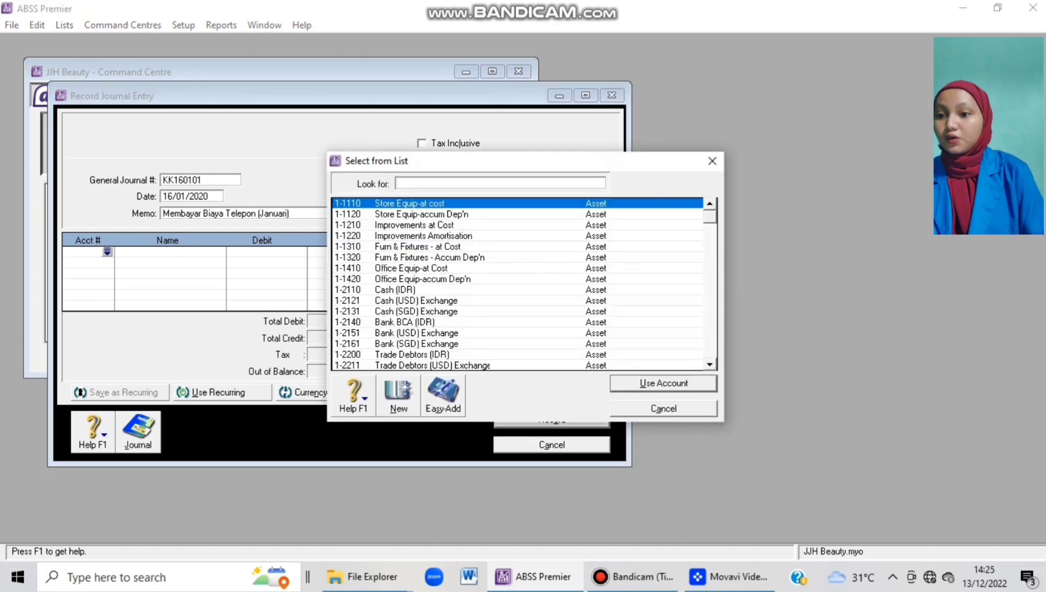
# Debit 6-4500 Telephone Rp1.550.000 and credit 1-2110 Cash (IDR) the same amount.
pyautogui.scroll(-10, 518, 284)
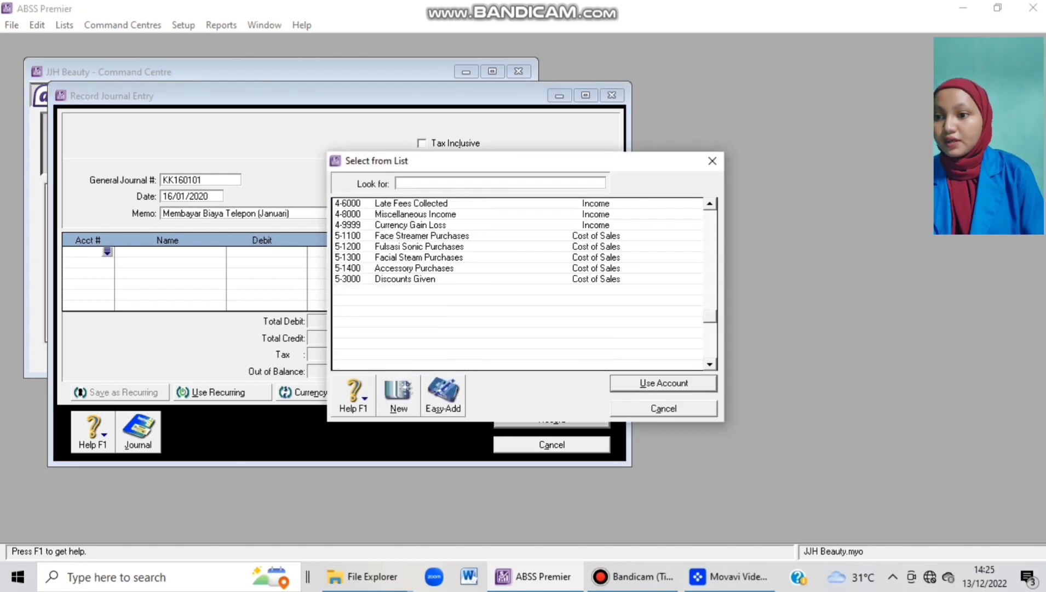
pyautogui.scroll(-4, 517, 284)
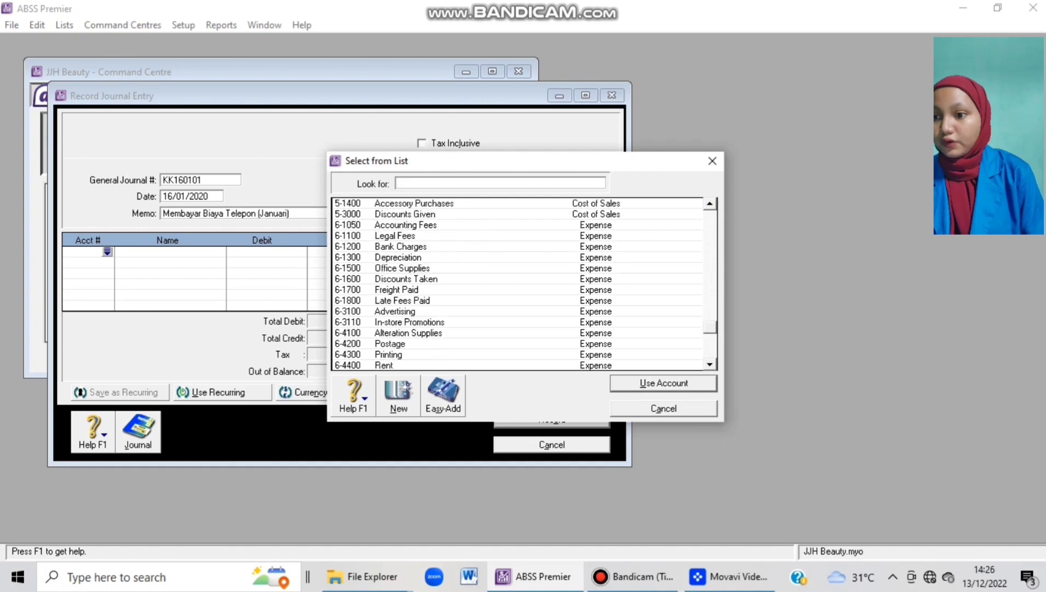
pyautogui.write('6-4500')
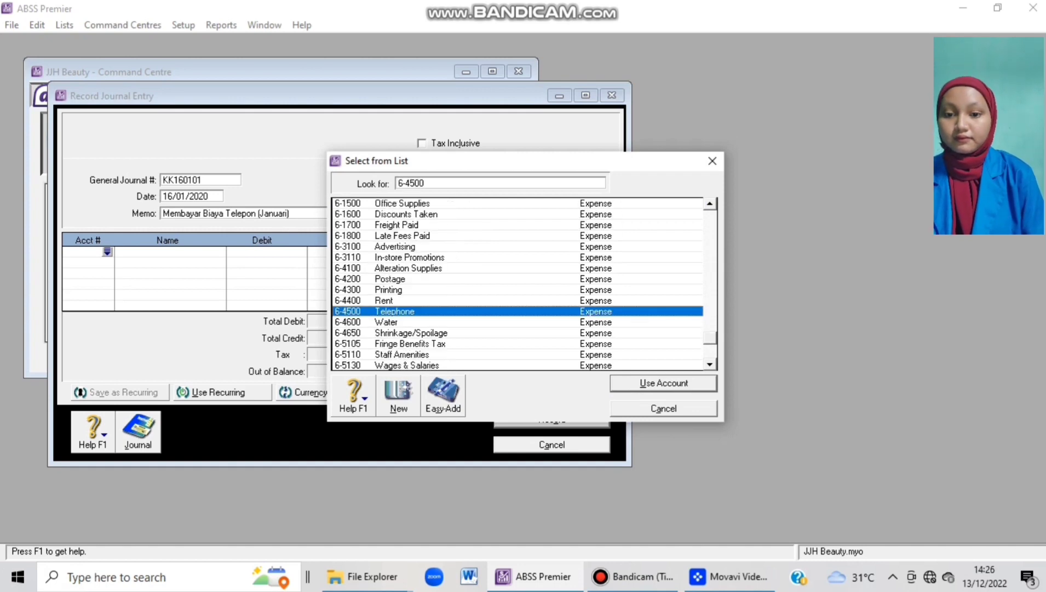
pyautogui.press('Return')
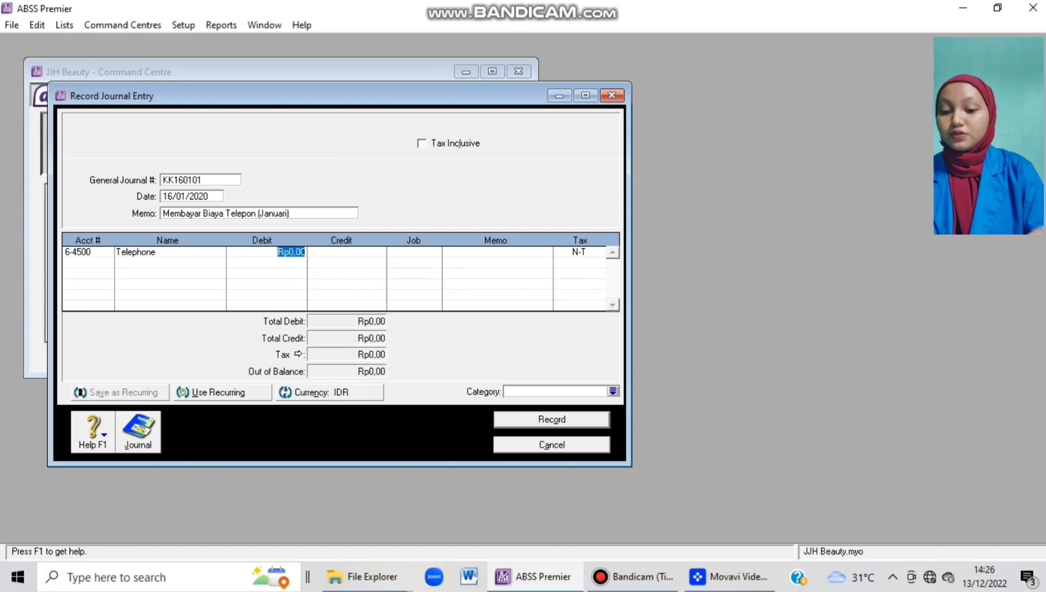
pyautogui.write('1.550.')
pyautogui.write('0000')
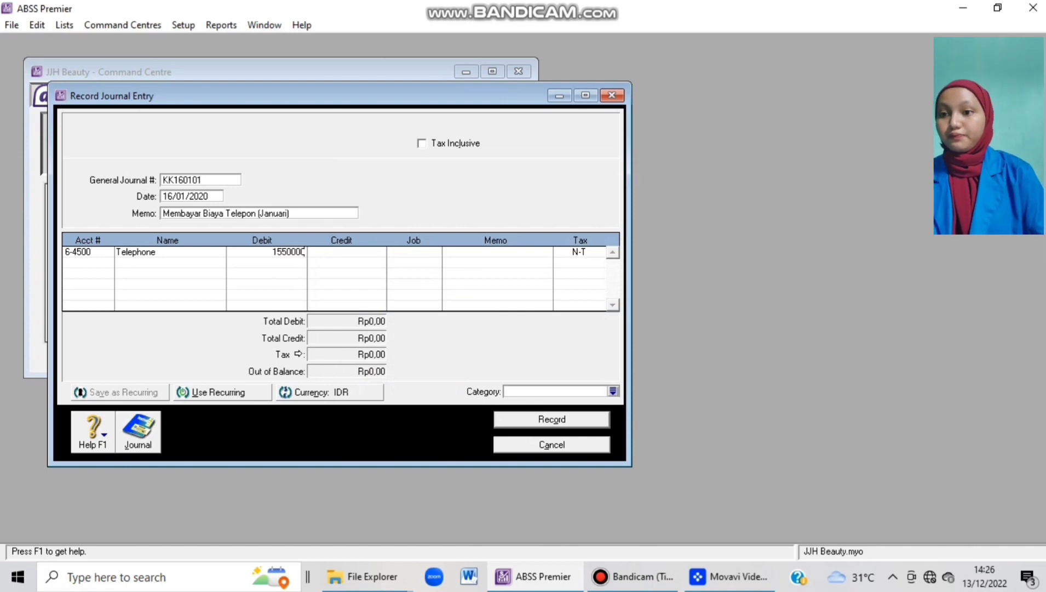
pyautogui.press('Tab')
pyautogui.press('Tab')
pyautogui.press('Tab')
pyautogui.press('Tab')
pyautogui.press('Tab')
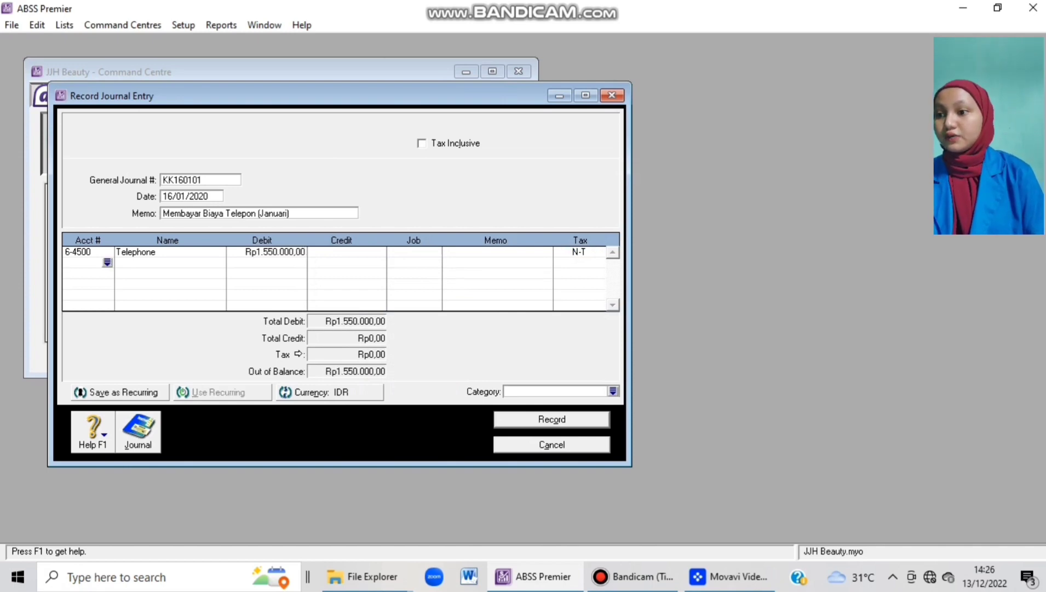
pyautogui.press('Return')
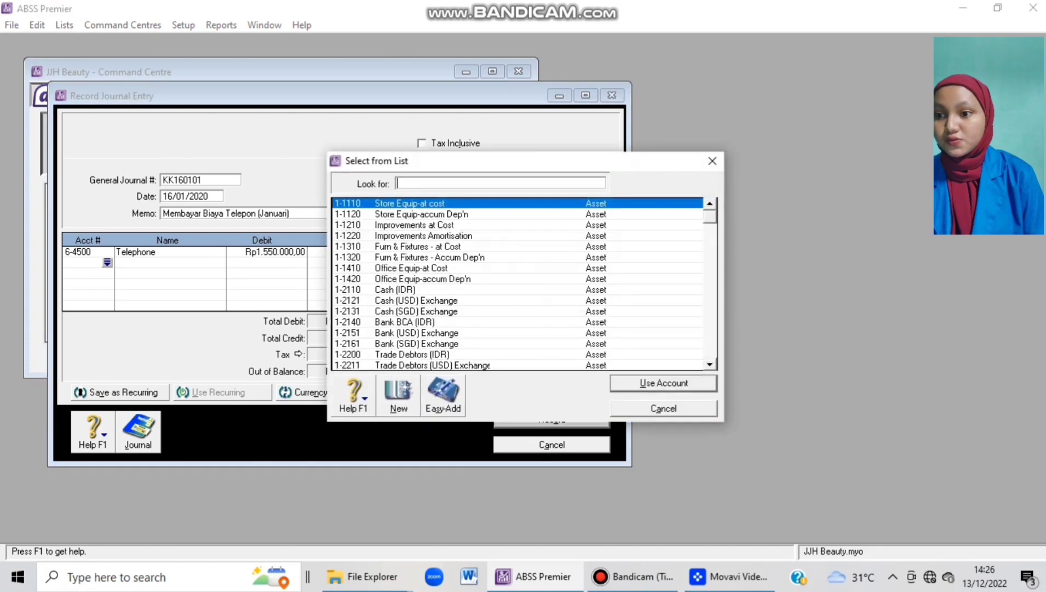
pyautogui.write('1-2110')
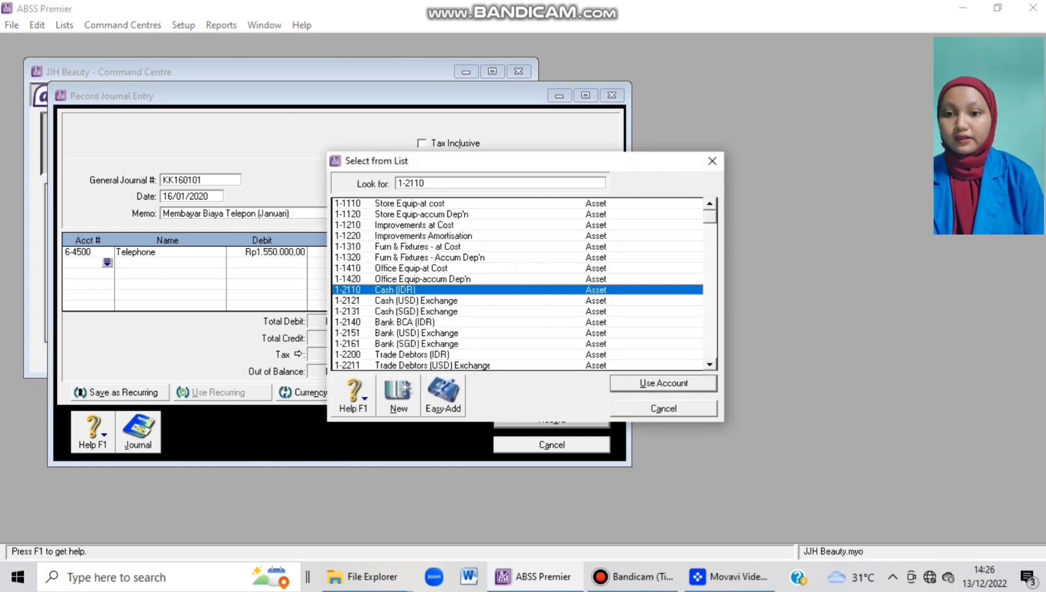
pyautogui.press('Return')
pyautogui.press('Tab')
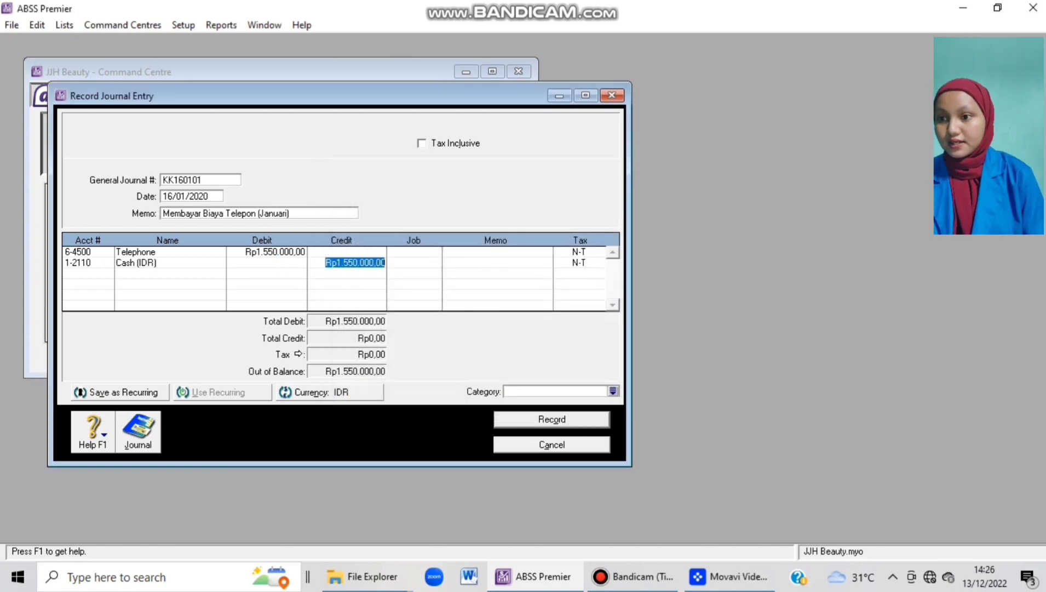
pyautogui.press('Tab')
pyautogui.press('Tab')
pyautogui.press('Tab')
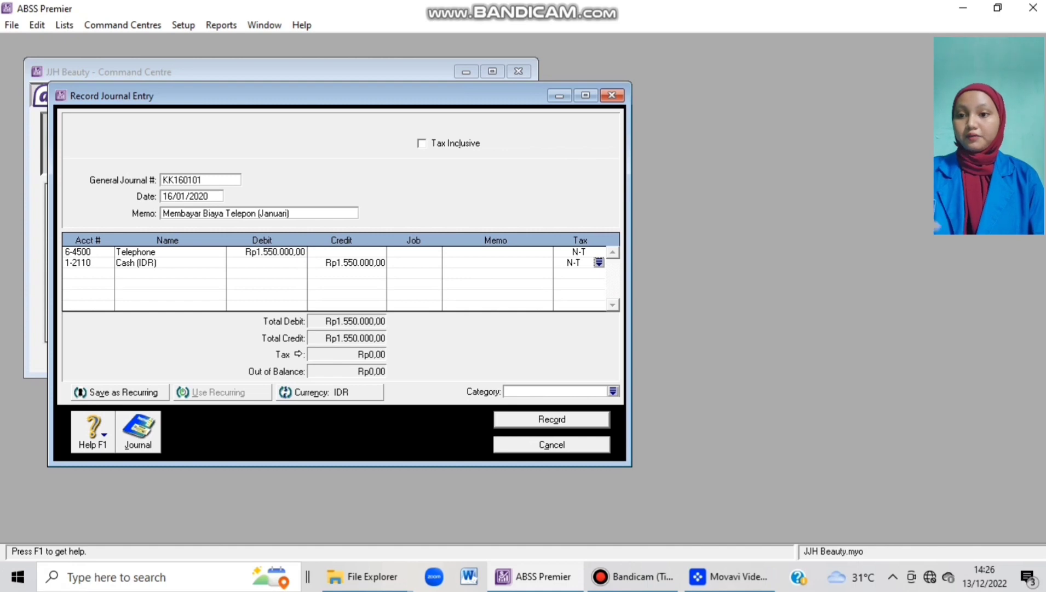
# Review the recap, assign the Local category, and record the journal entry.
pyautogui.hotkey('ctrl', 'r')
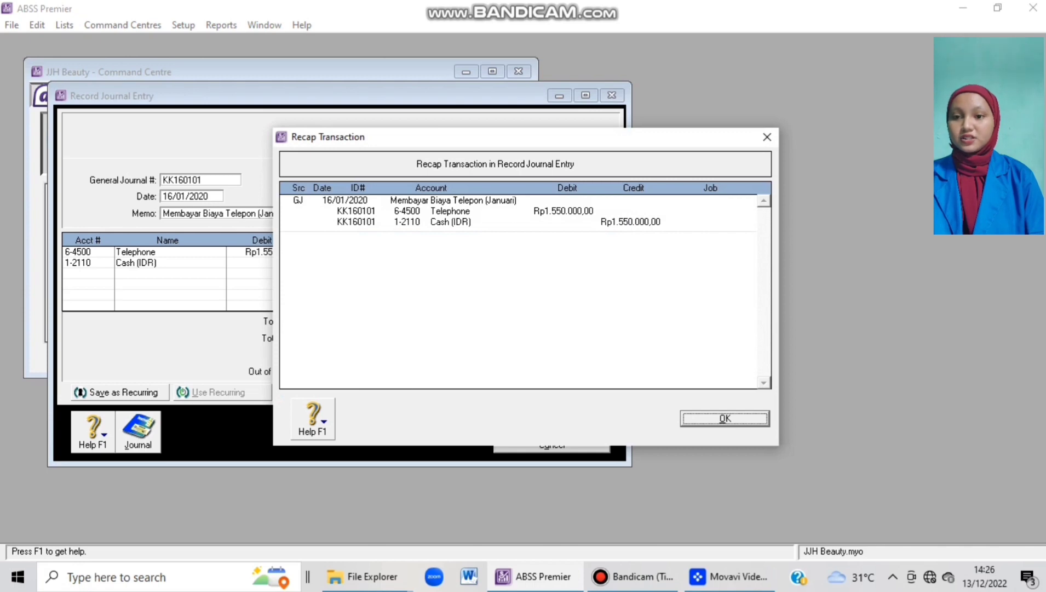
pyautogui.press('Return')
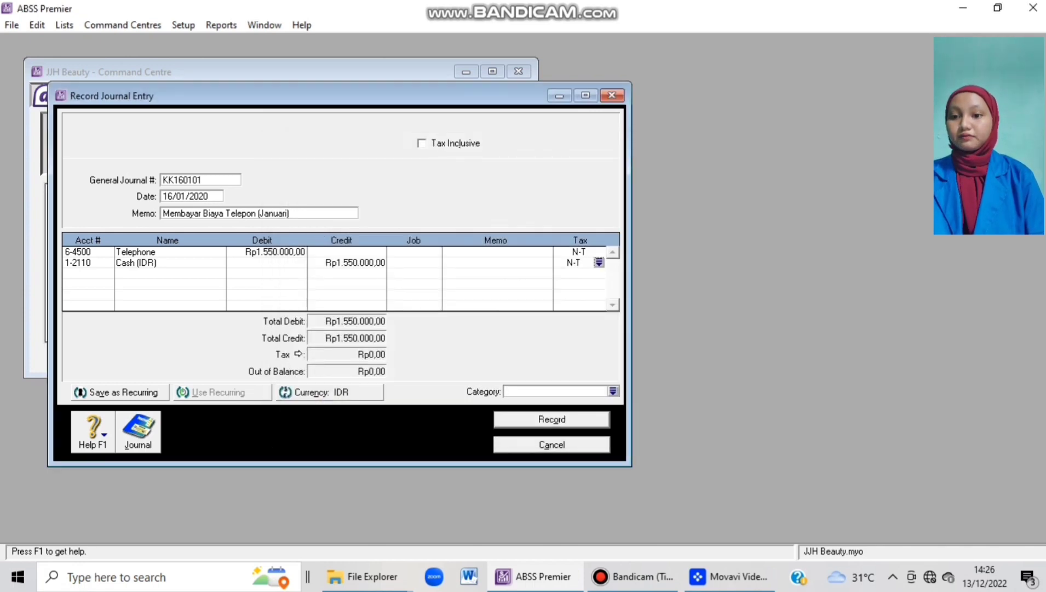
pyautogui.click(613, 391)
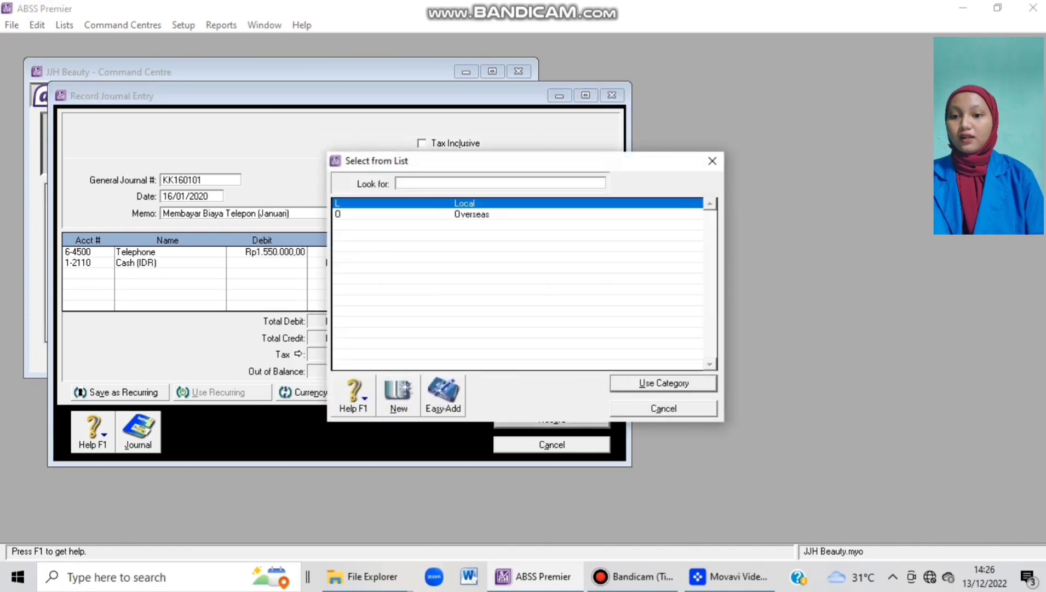
pyautogui.click(659, 379)
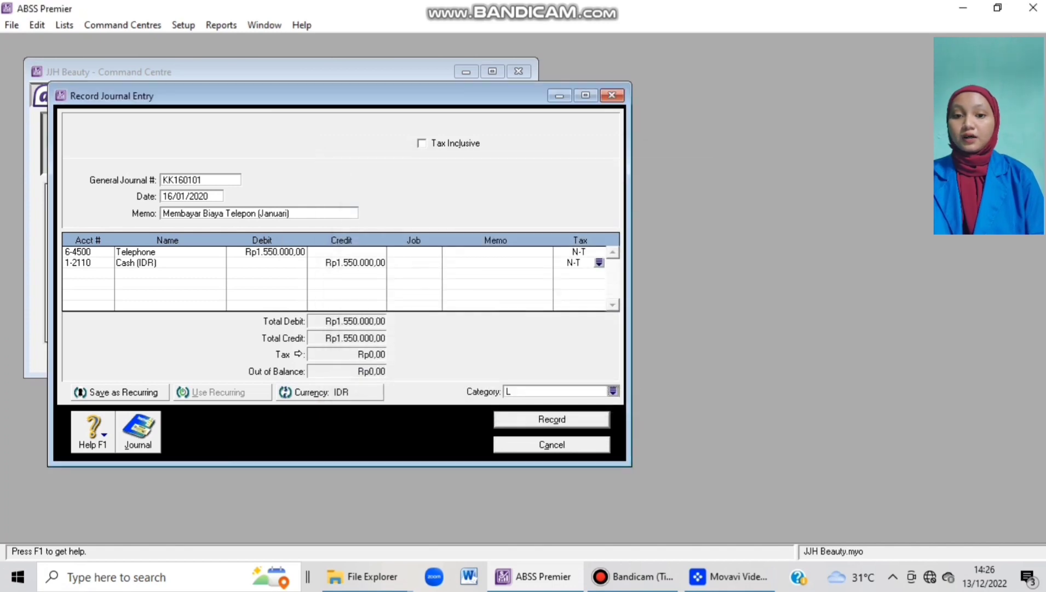
pyautogui.click(552, 419)
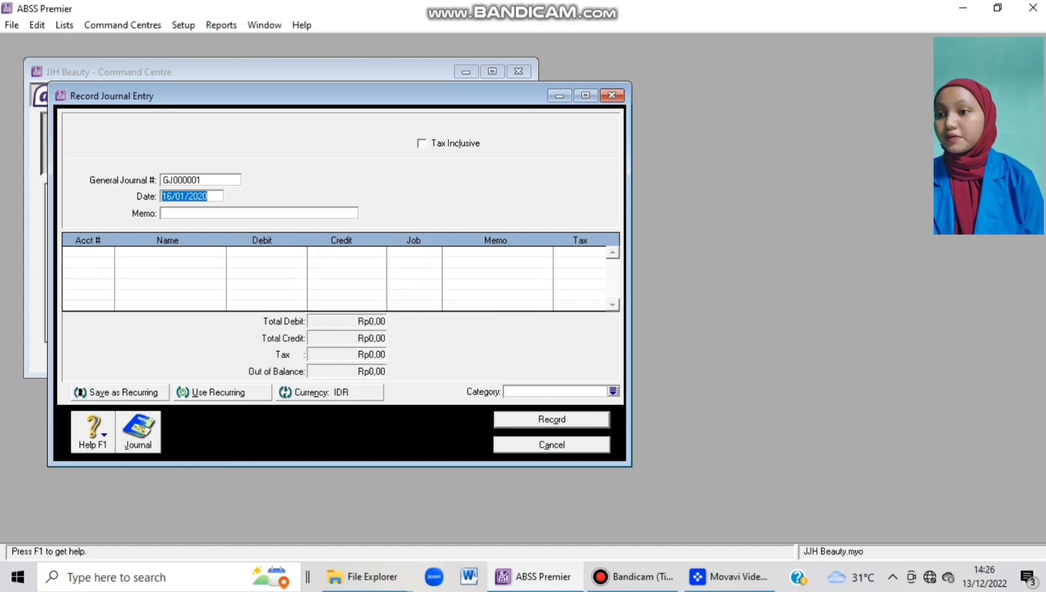
# Number the journal KK260101, date it 26/01/2020, and add a January salary memo naming the employee.
pyautogui.hotkey('shift', 'Tab')
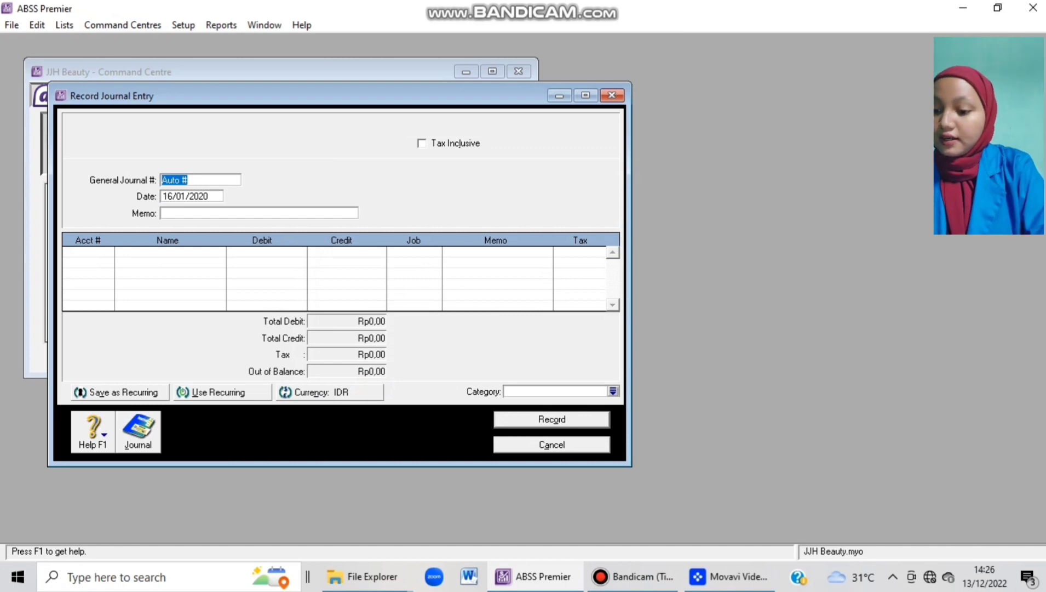
pyautogui.write('KK260101')
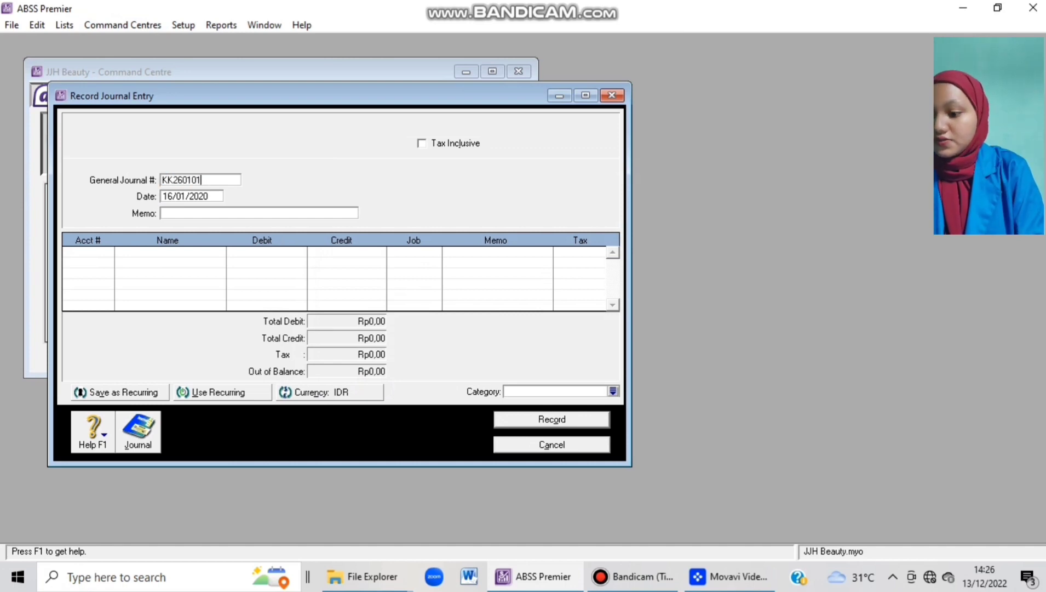
pyautogui.press('Tab')
pyautogui.write('2')
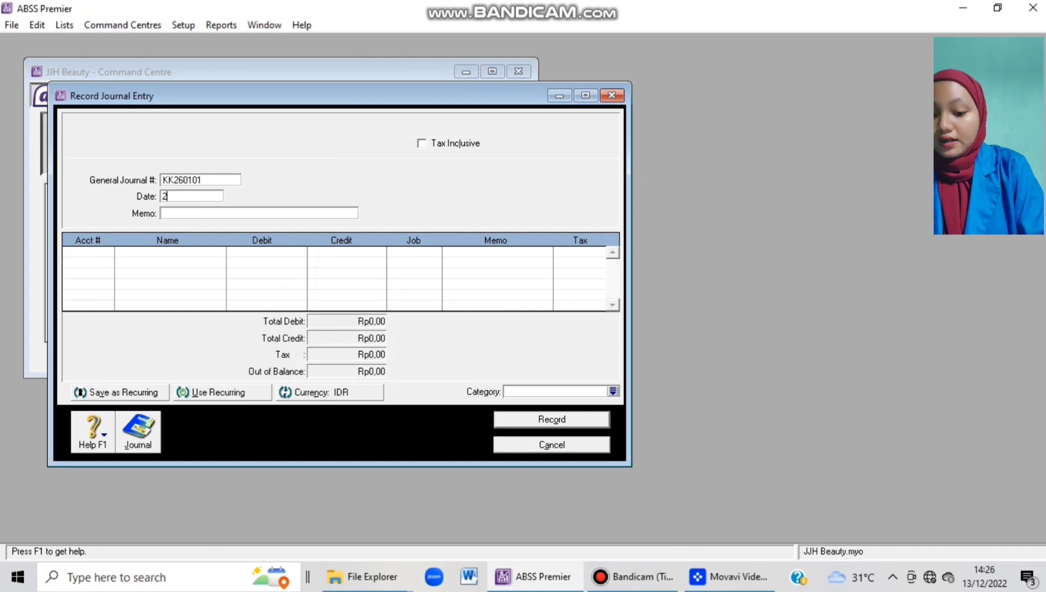
pyautogui.write('6/01/2020')
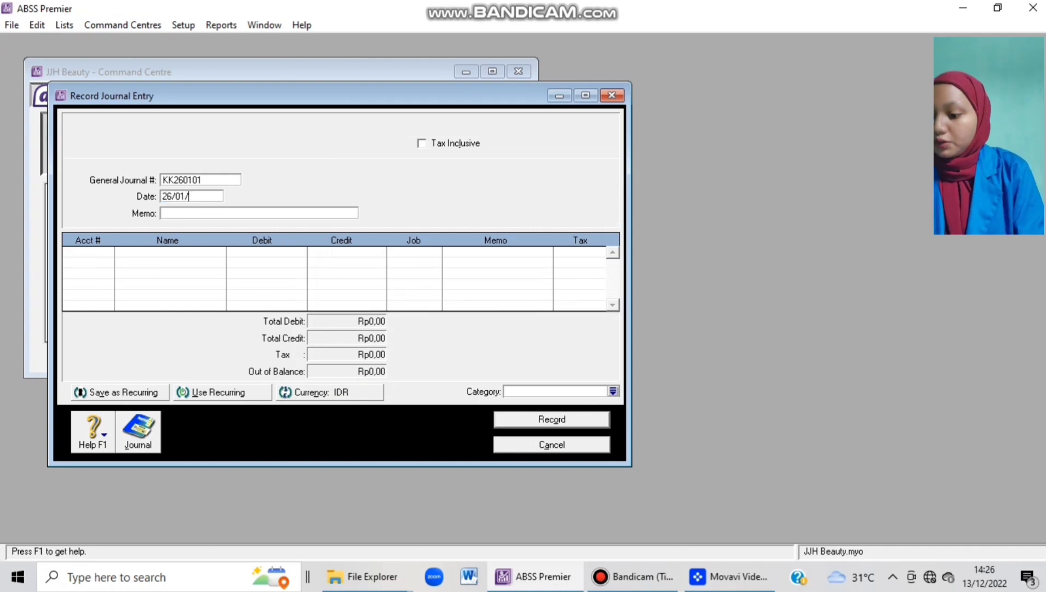
pyautogui.press('Tab')
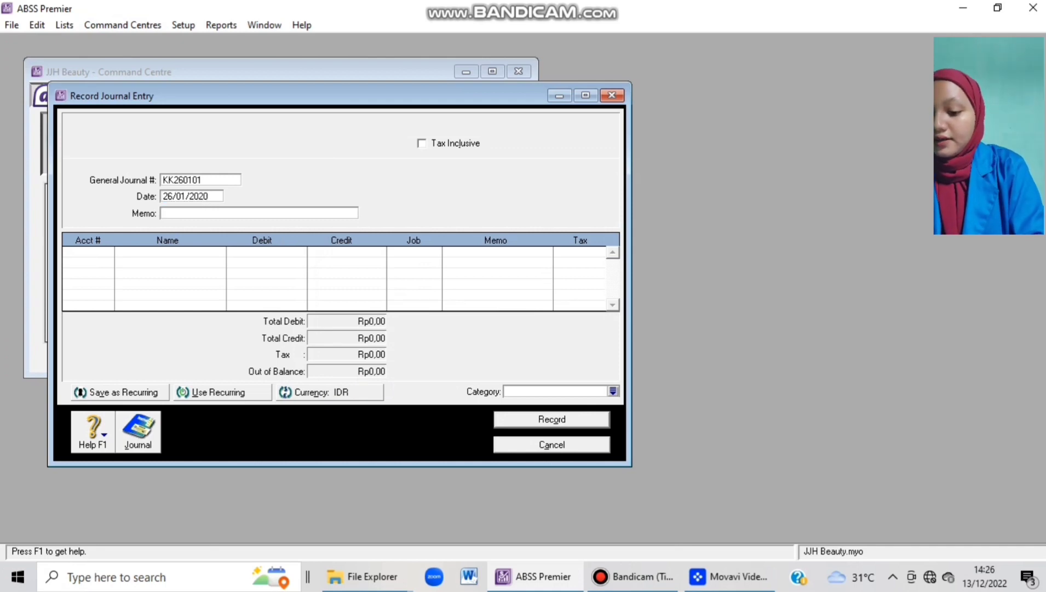
pyautogui.write('Pembayaran')
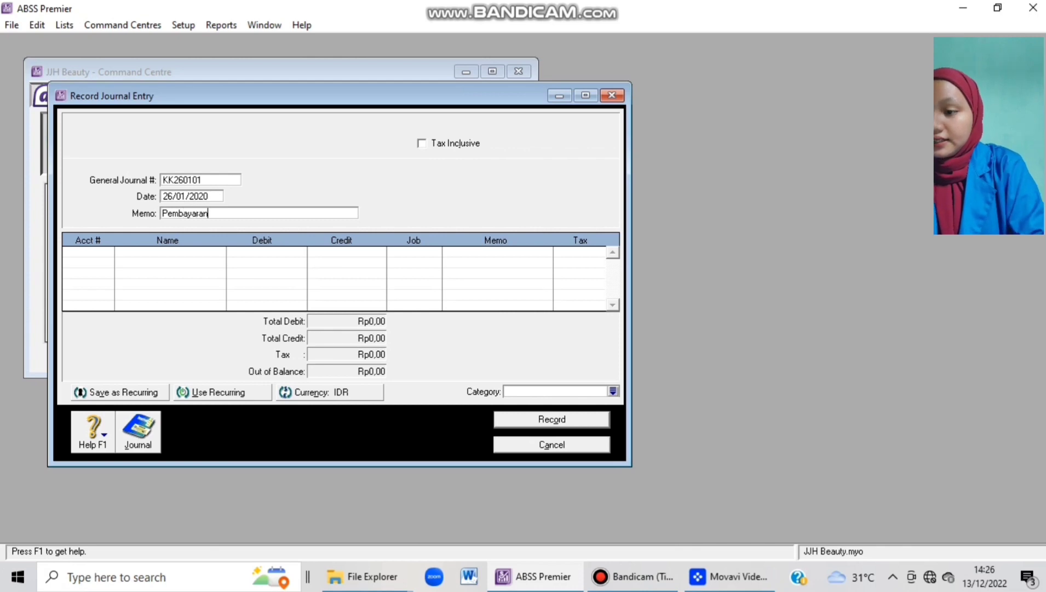
pyautogui.write(' Gaji Ka')
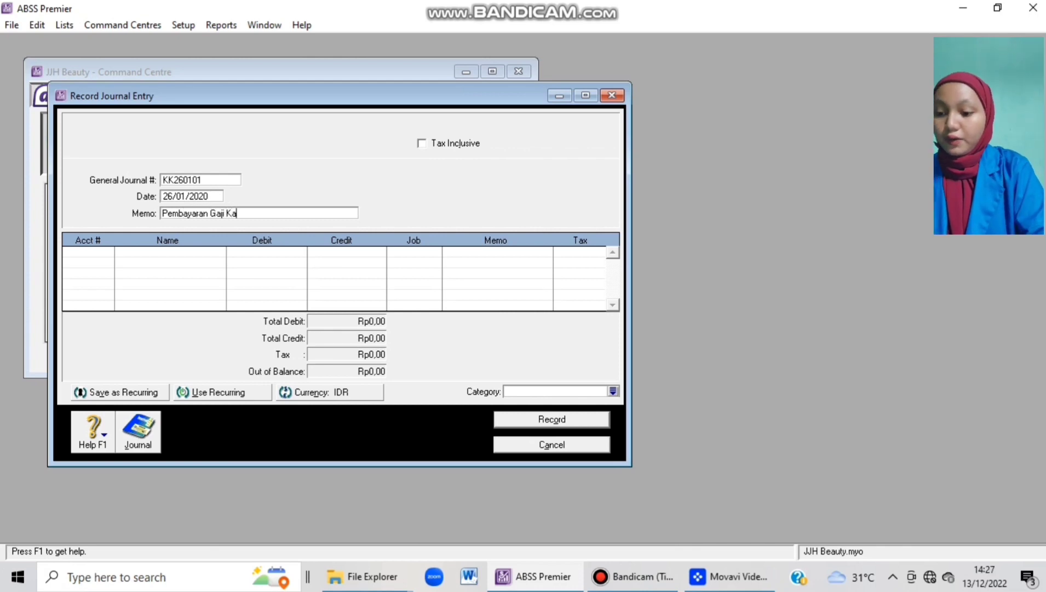
pyautogui.write('ryawan (')
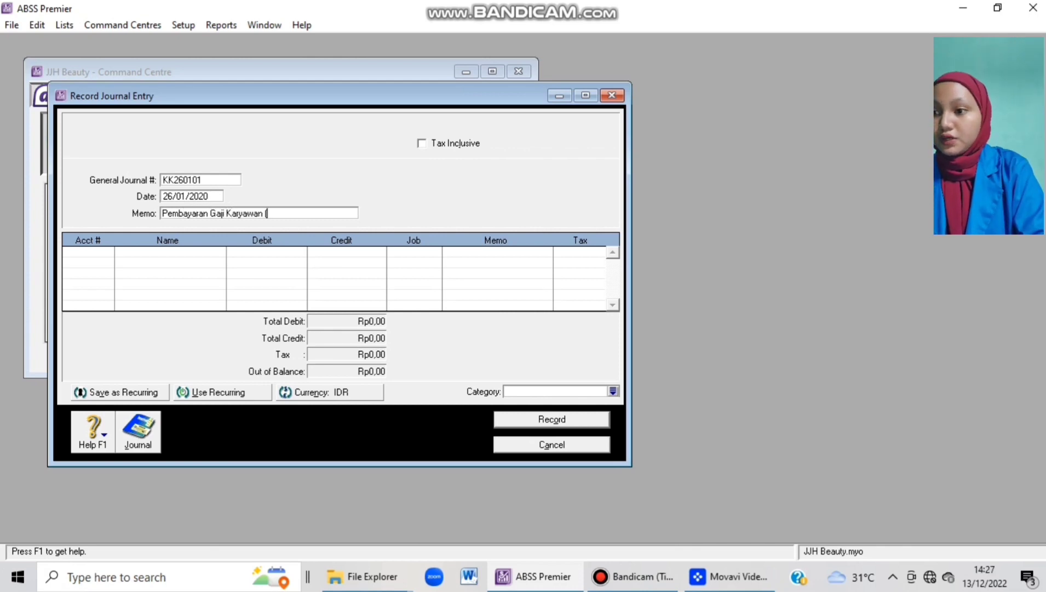
pyautogui.write('Janua')
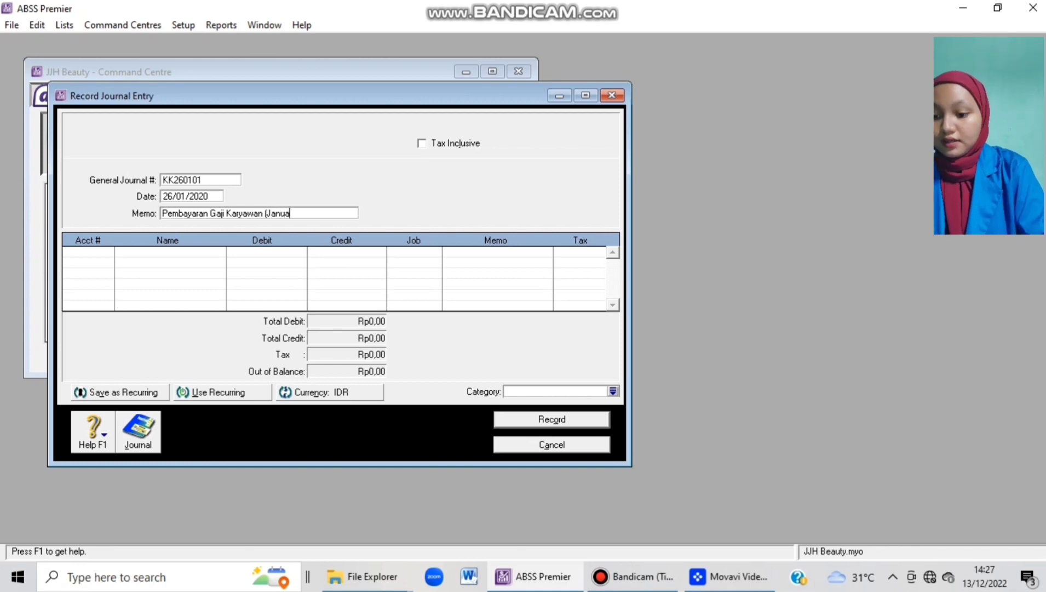
pyautogui.write('ri a.n ')
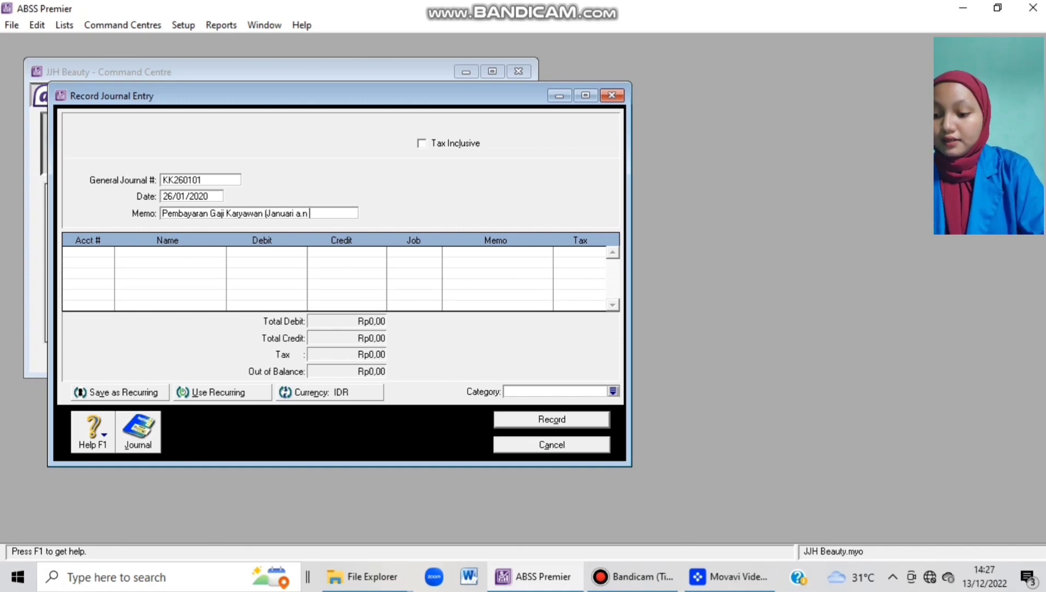
pyautogui.write('Aldebara')
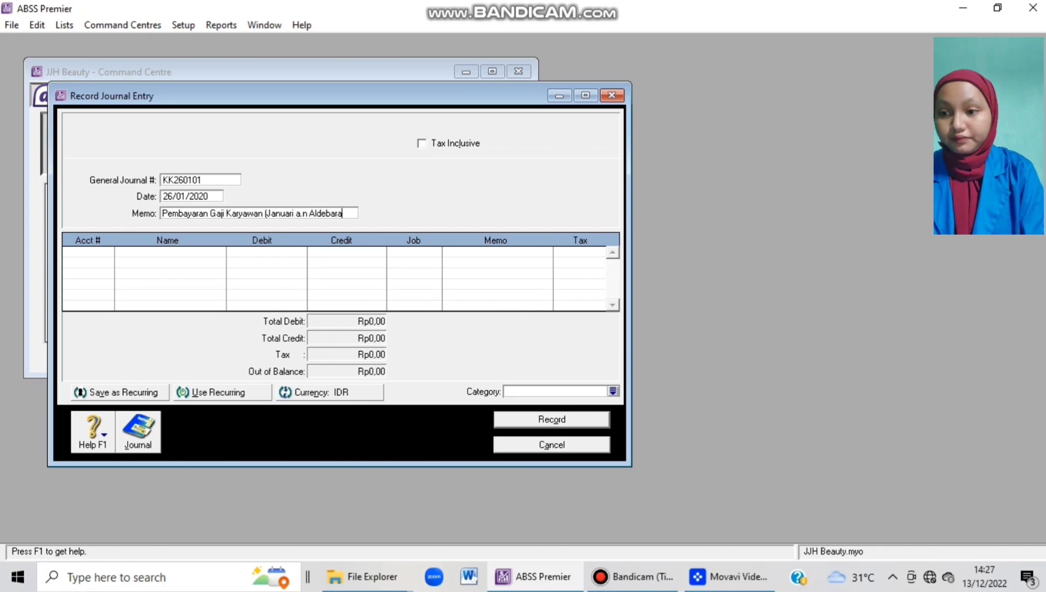
pyautogui.write('n)')
pyautogui.press('Tab')
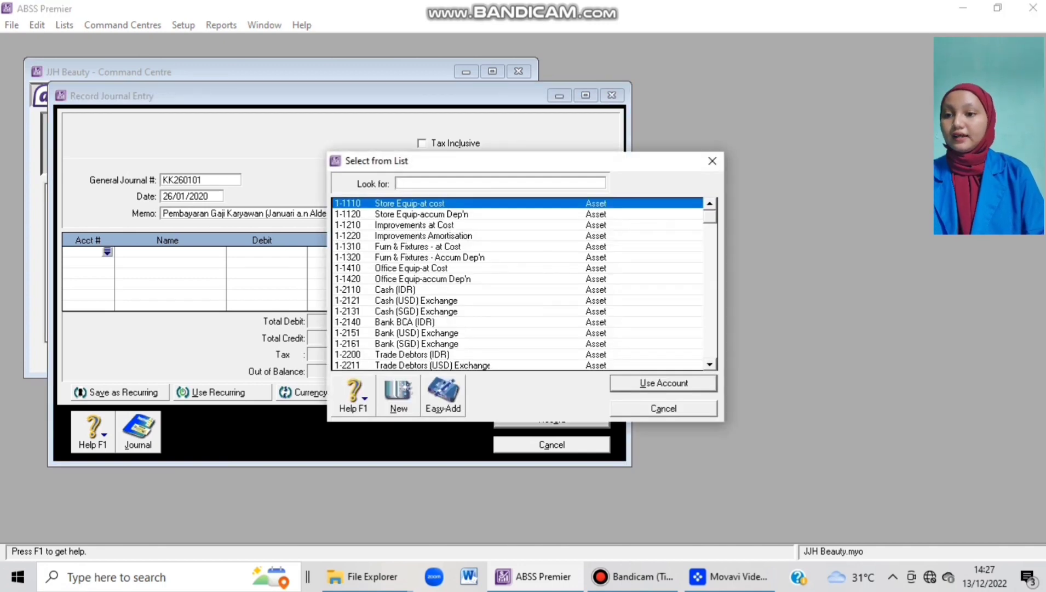
# Debit 6-5130 Wages & Salaries with 3900000 on the first journal line.
pyautogui.scroll(-18, 518, 284)
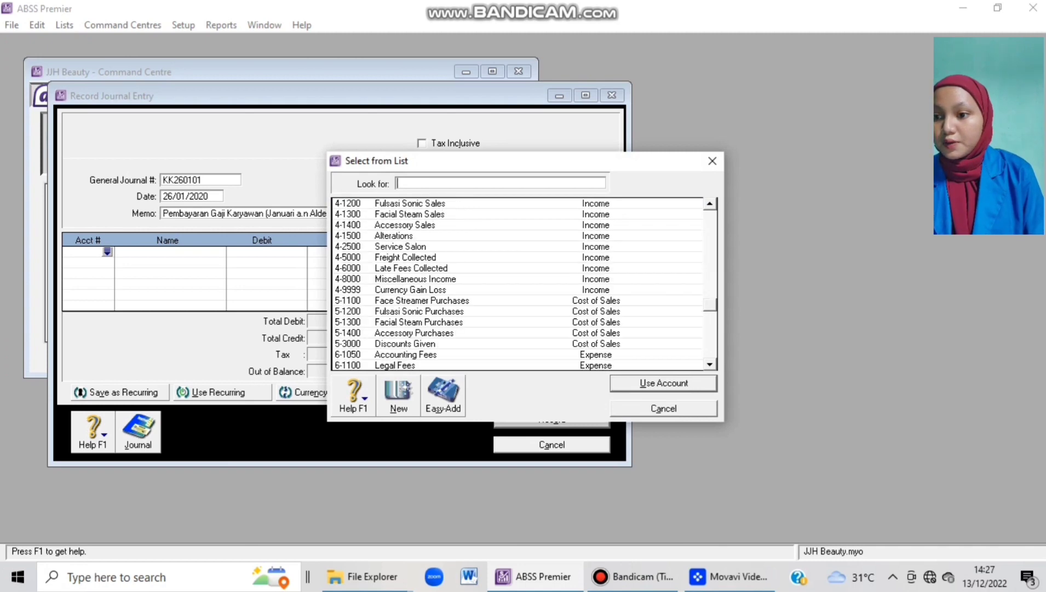
pyautogui.scroll(-1, 524, 283)
pyautogui.scroll(-2, 525, 284)
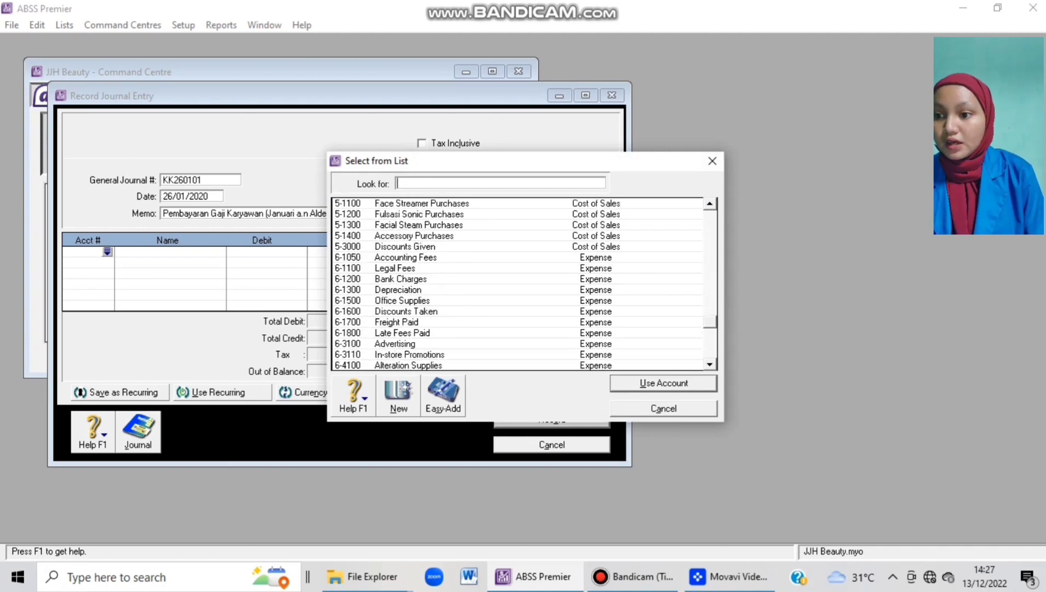
pyautogui.scroll(-3, 518, 284)
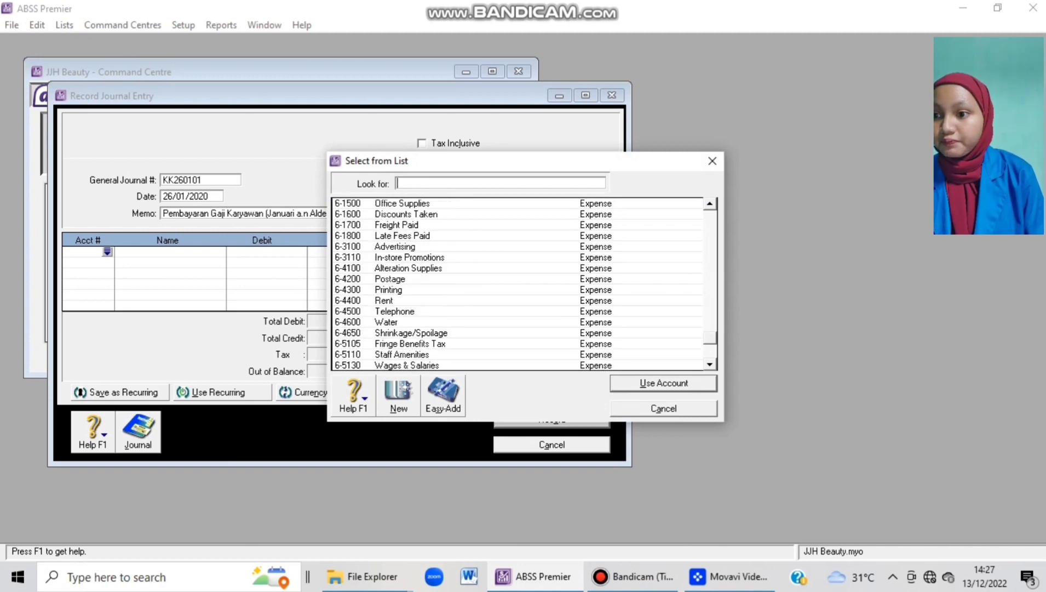
pyautogui.scroll(-2, 517, 284)
pyautogui.scroll(2, 517, 284)
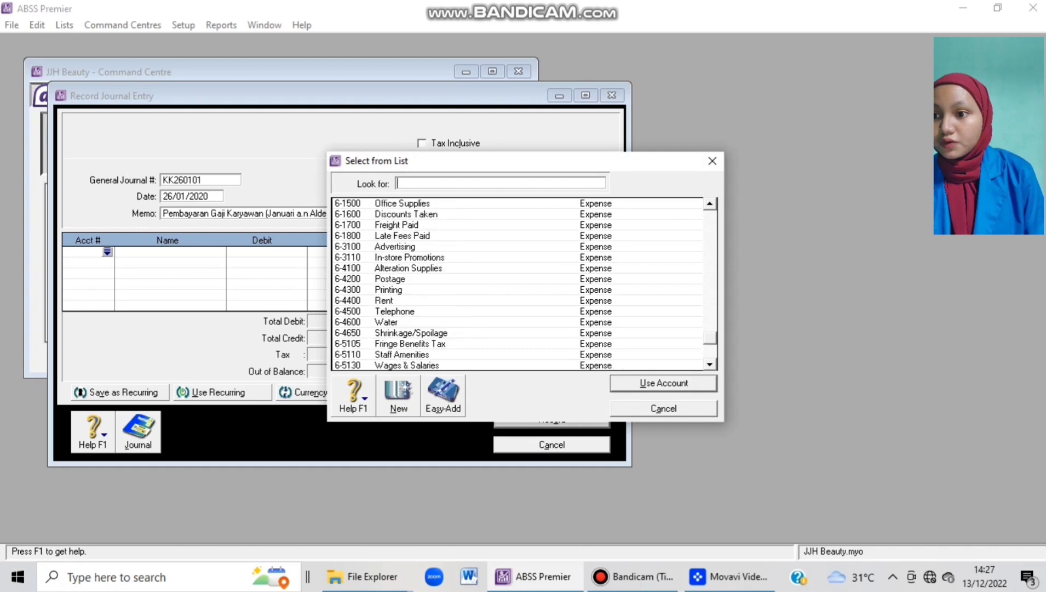
pyautogui.scroll(2, 518, 284)
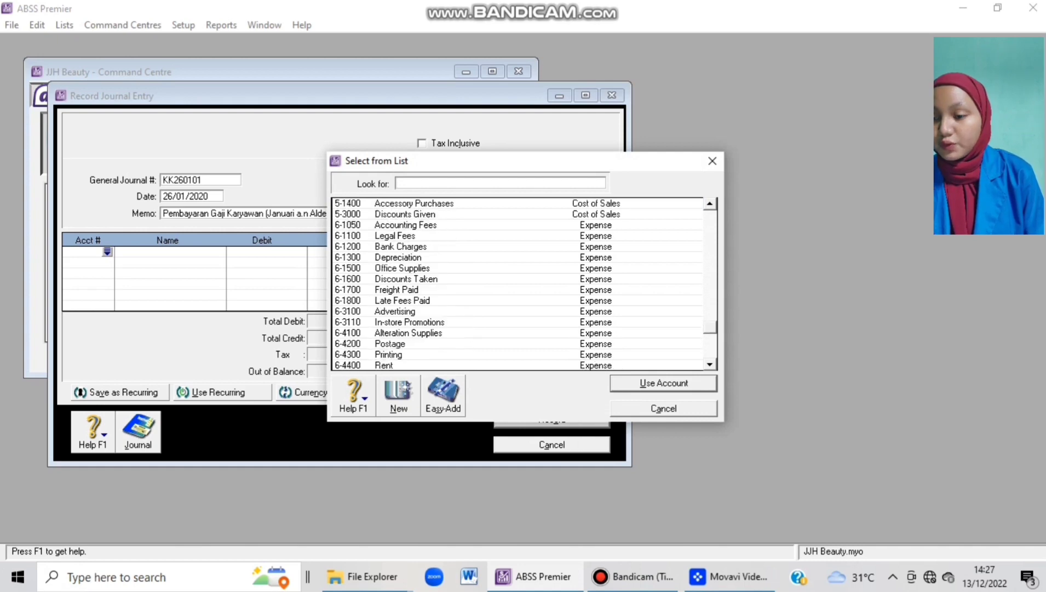
pyautogui.scroll(-3, 518, 284)
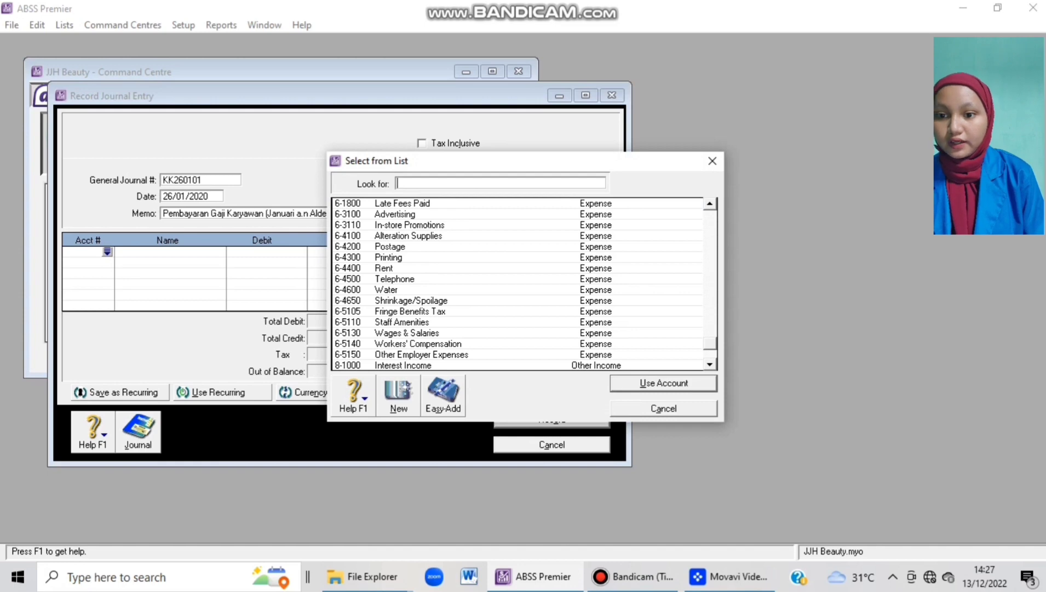
pyautogui.write('6-5130')
pyautogui.press('Return')
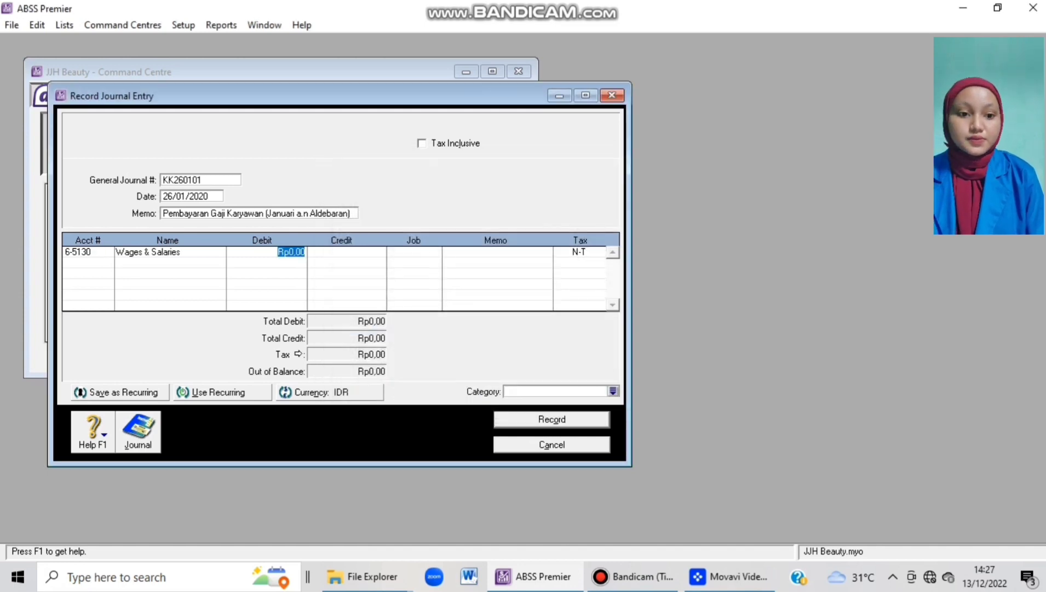
pyautogui.write('3900000')
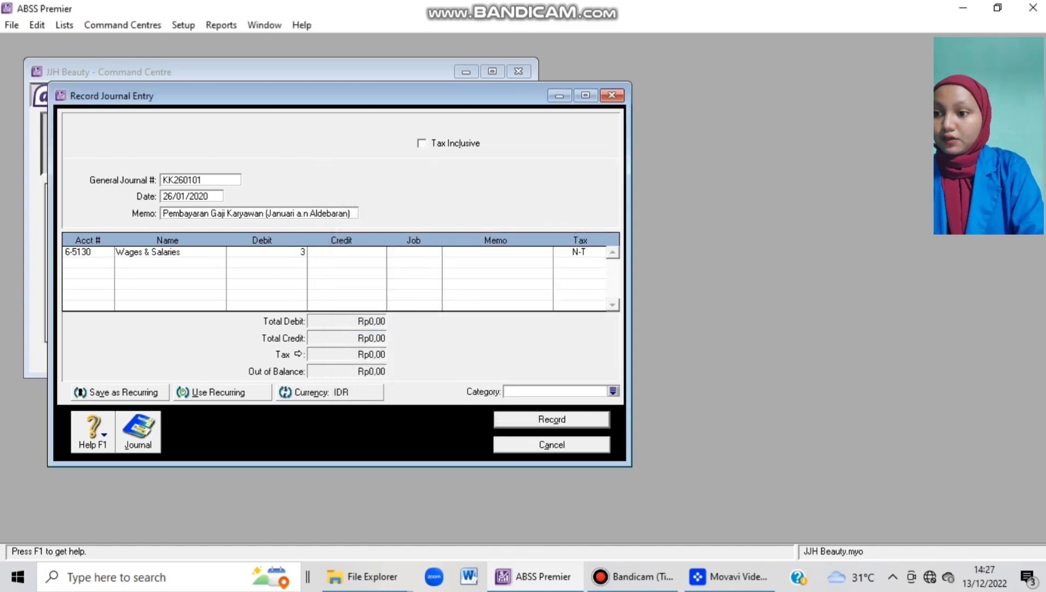
pyautogui.press('Tab')
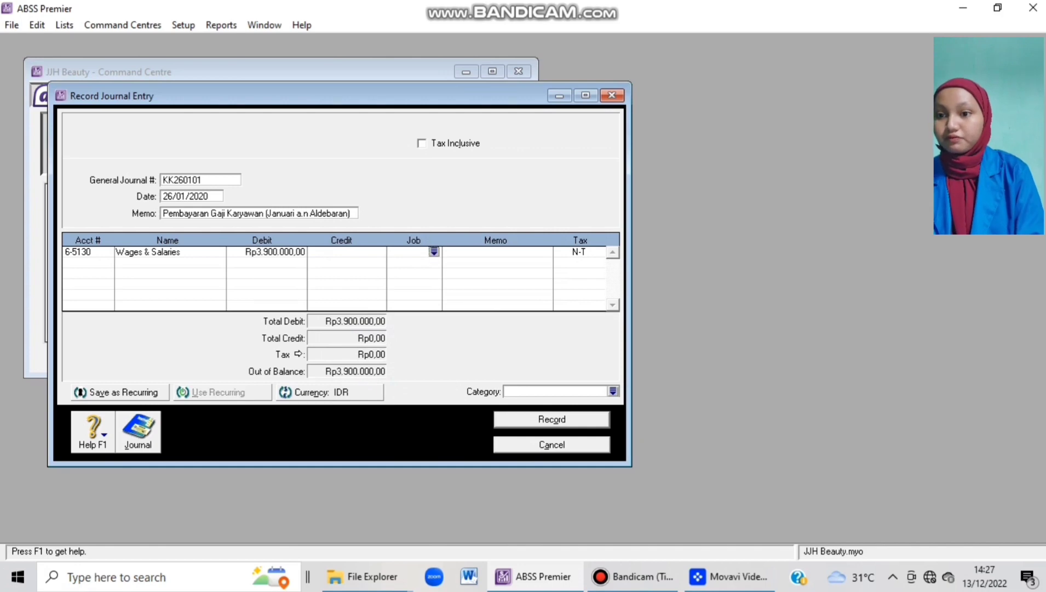
pyautogui.press('Tab')
pyautogui.press('Tab')
pyautogui.press('Tab')
pyautogui.press('Tab')
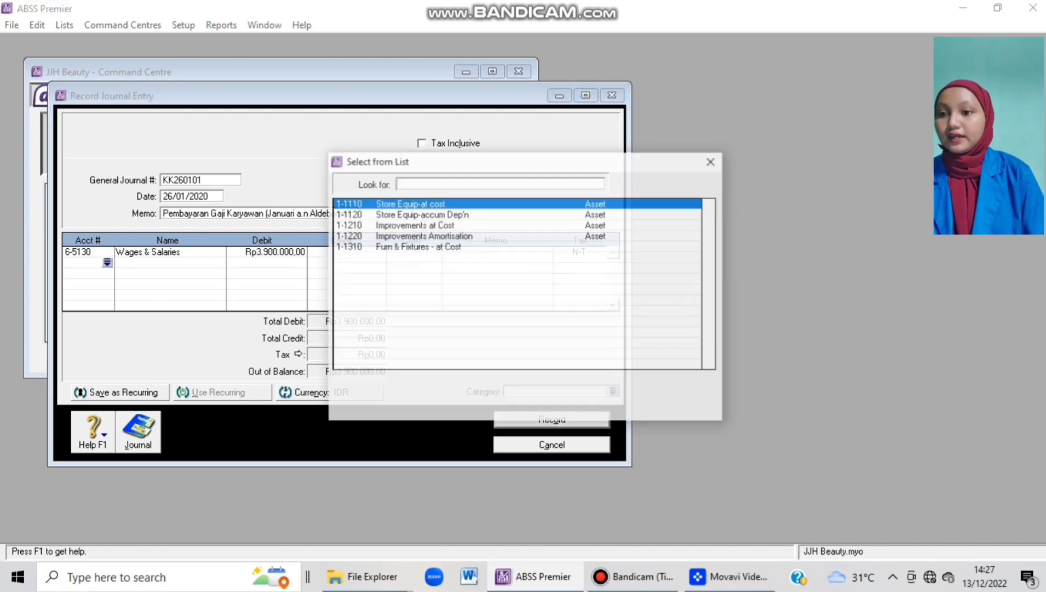
# Credit 1-2110 Cash (IDR) for the balancing amount, set category Local, and preview the recap.
pyautogui.write('1-2110')
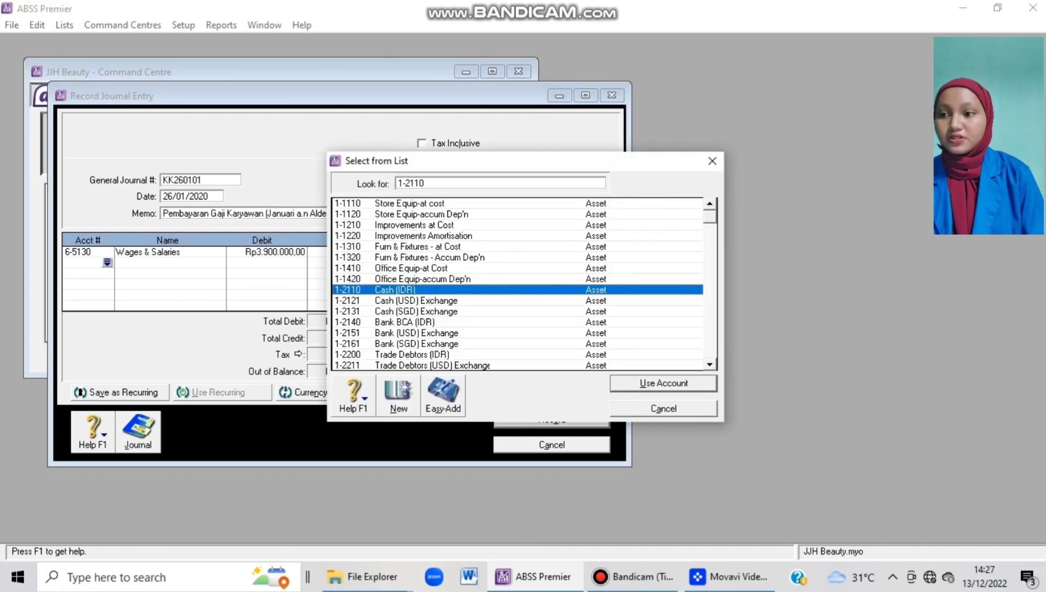
pyautogui.press('Return')
pyautogui.press('Tab')
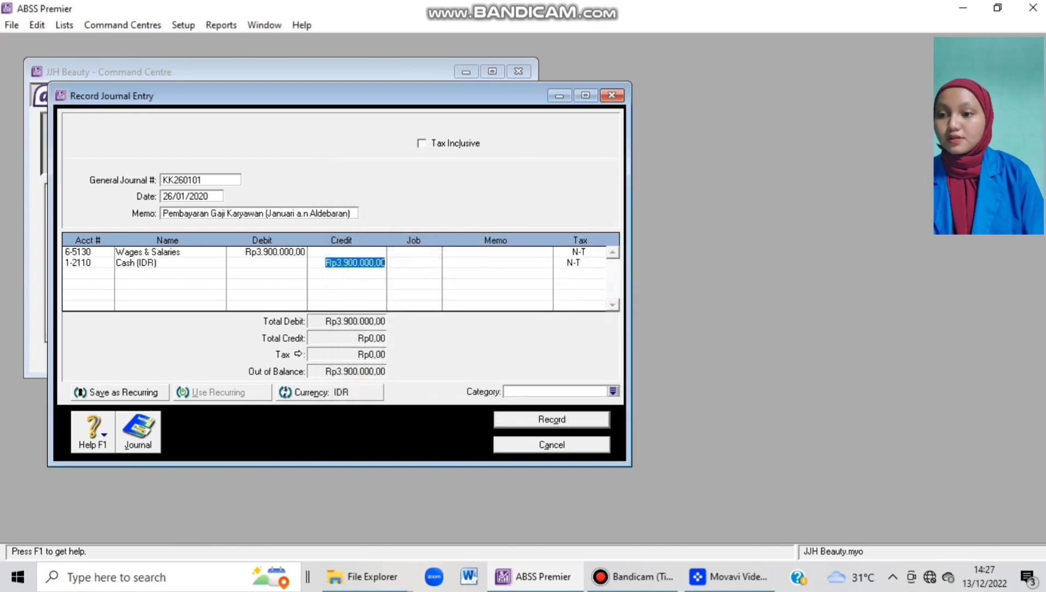
pyautogui.press('Tab')
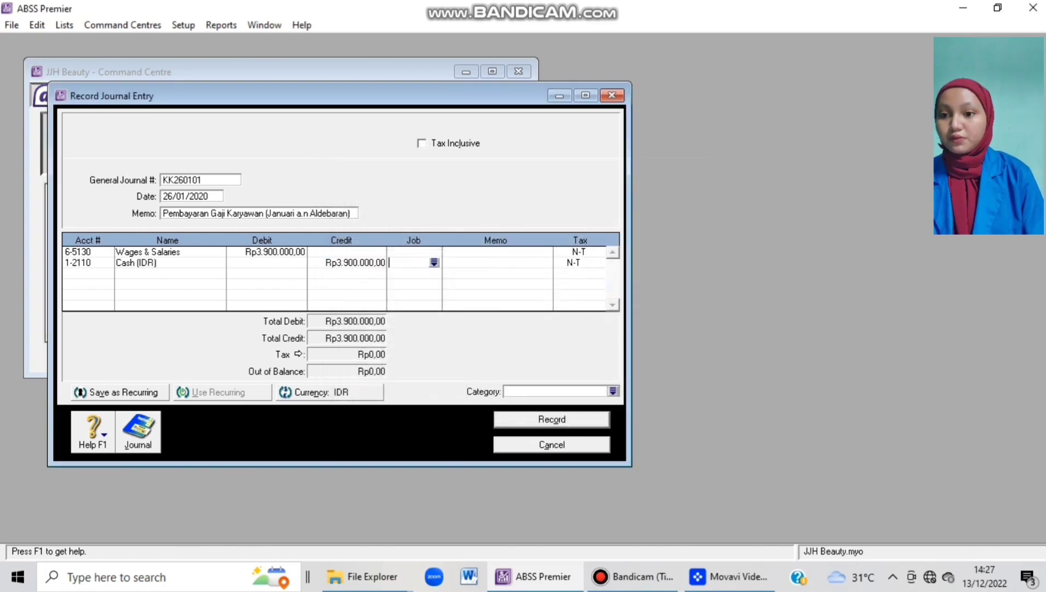
pyautogui.press('Tab')
pyautogui.press('Tab')
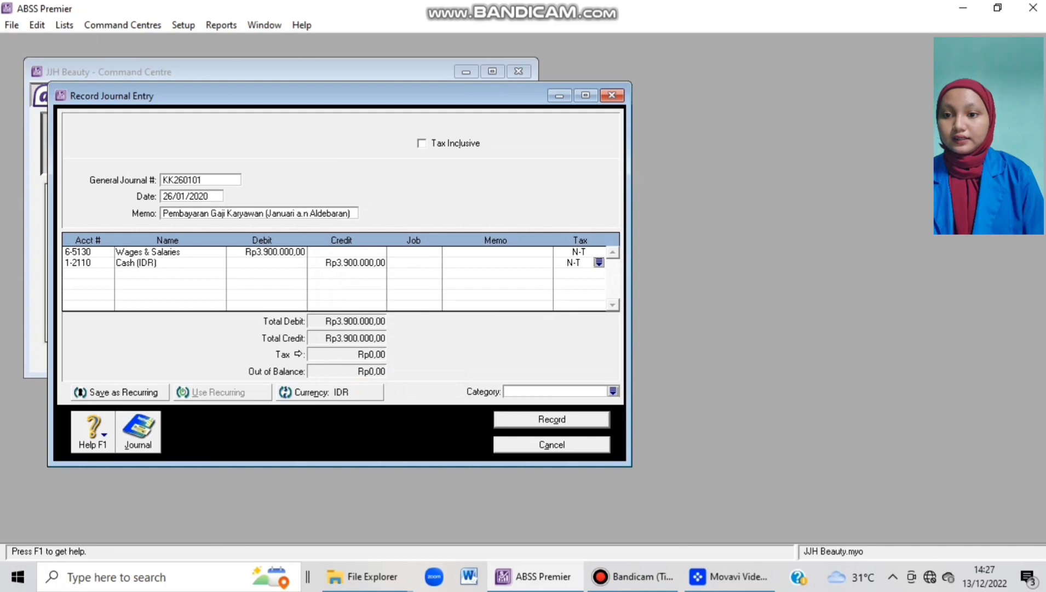
pyautogui.press('Tab')
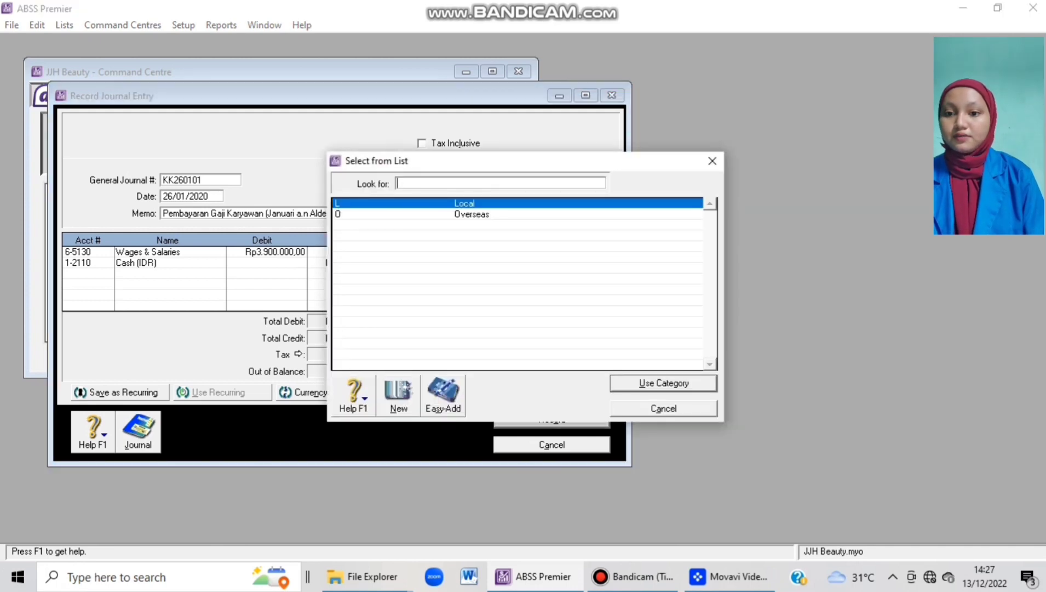
pyautogui.press('Return')
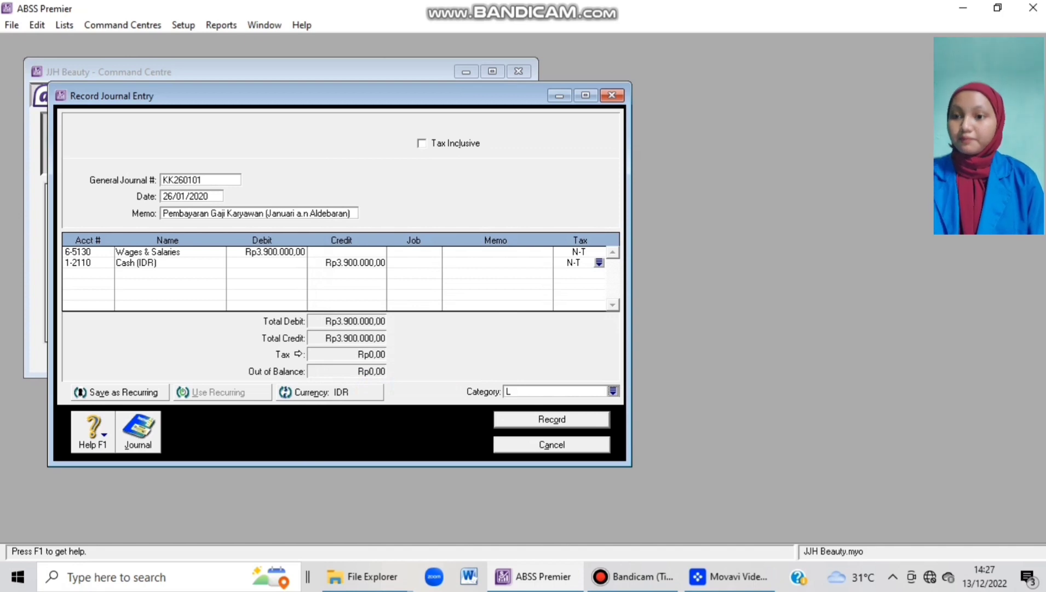
pyautogui.hotkey('ctrl', 'r')
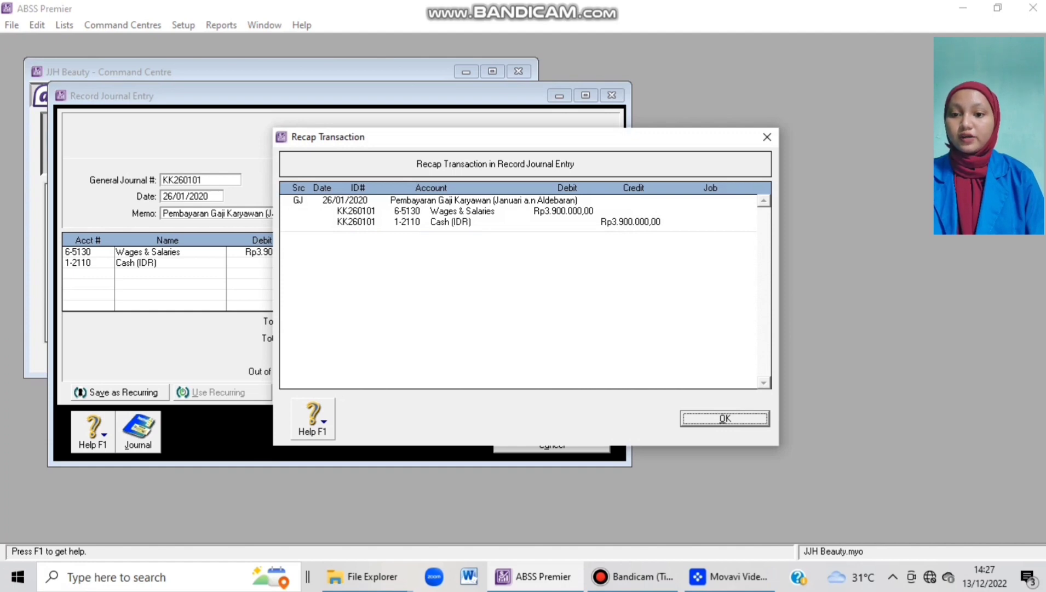
# Record salary journal KK260101, close the window, and start a new blank journal entry.
pyautogui.press('Return')
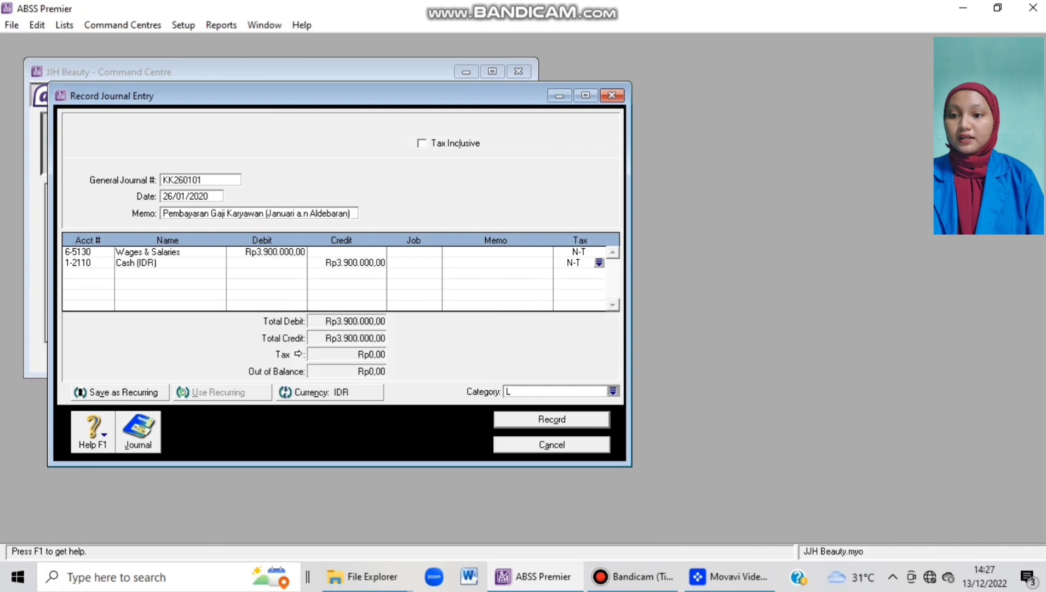
pyautogui.press('Return')
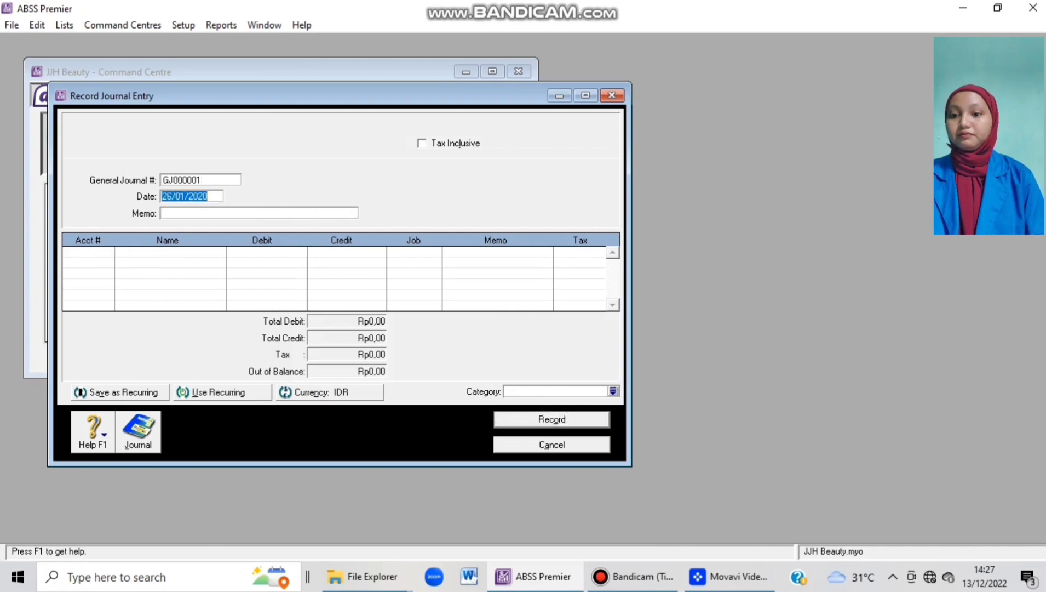
pyautogui.press('Escape')
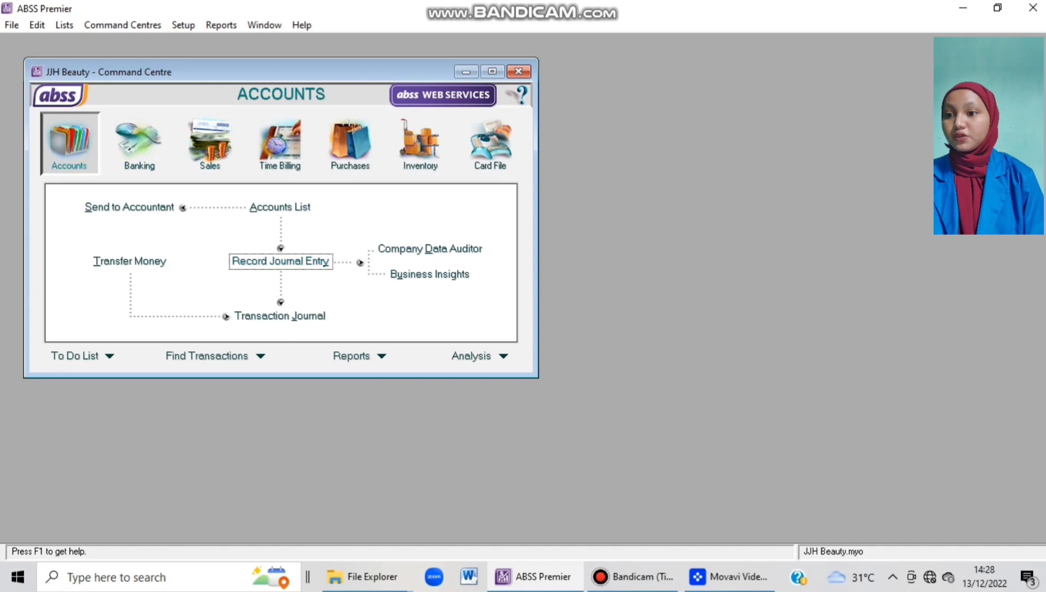
pyautogui.click(280, 261)
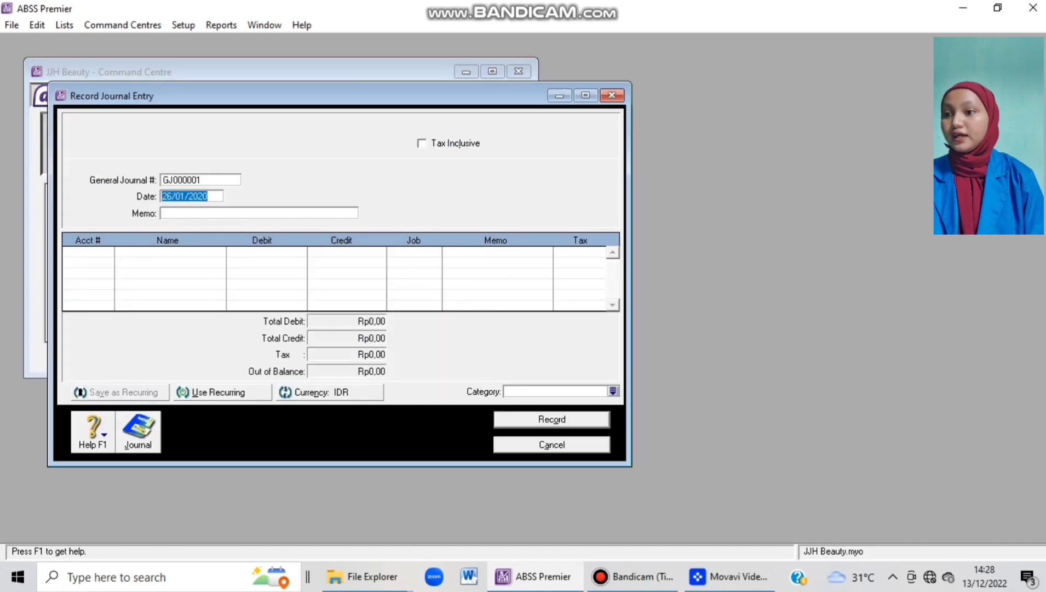
# Number the journal KK260102, keep the date, and add a January wages memo naming the employee.
pyautogui.click(174, 180)
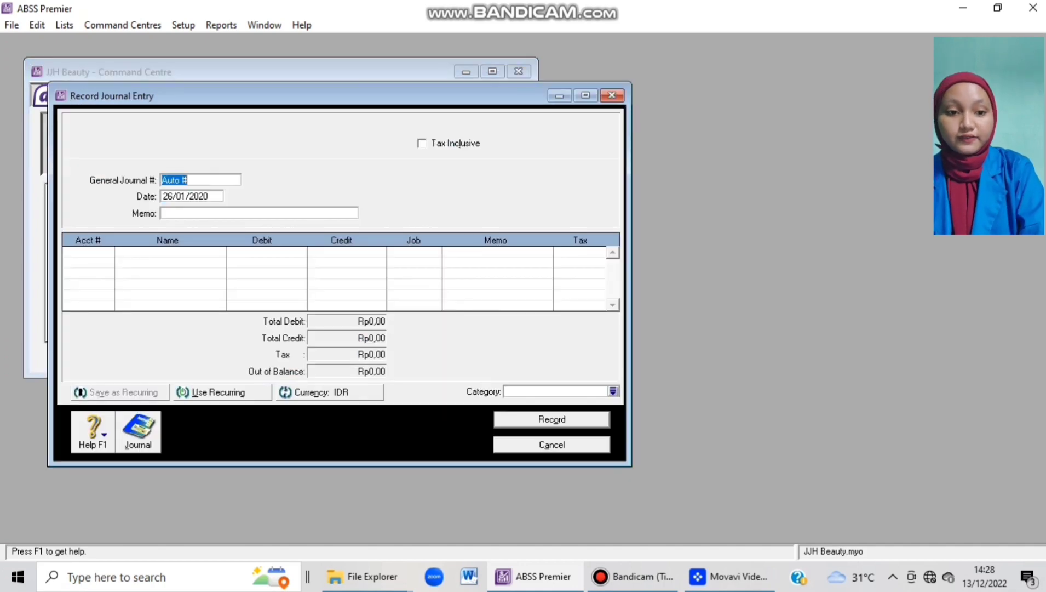
pyautogui.write('KK26')
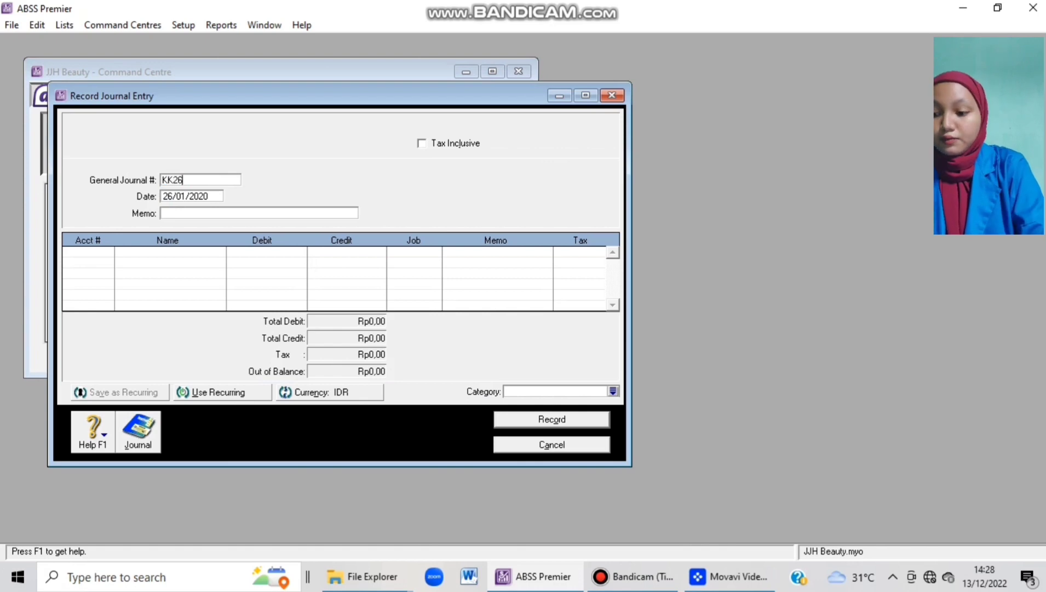
pyautogui.write('/01')
pyautogui.press('BackSpace')
pyautogui.press('BackSpace')
pyautogui.press('BackSpace')
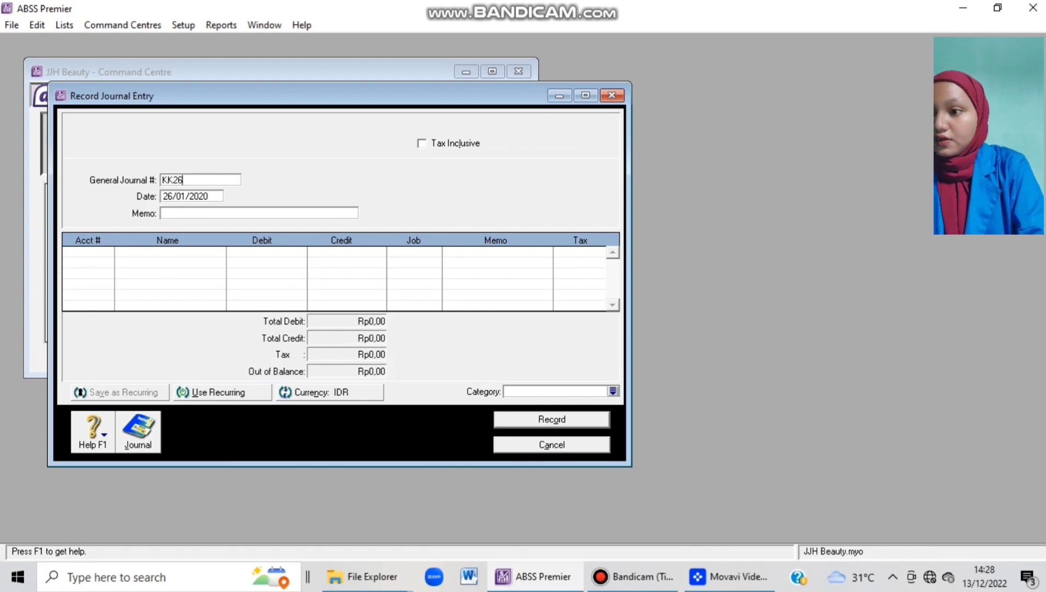
pyautogui.write('0102')
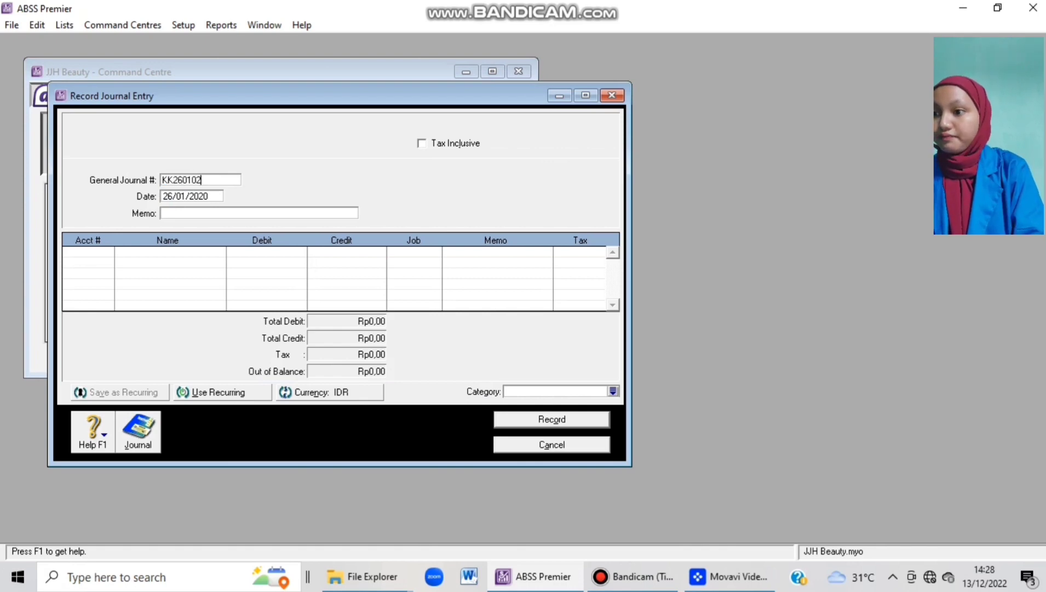
pyautogui.press('Tab')
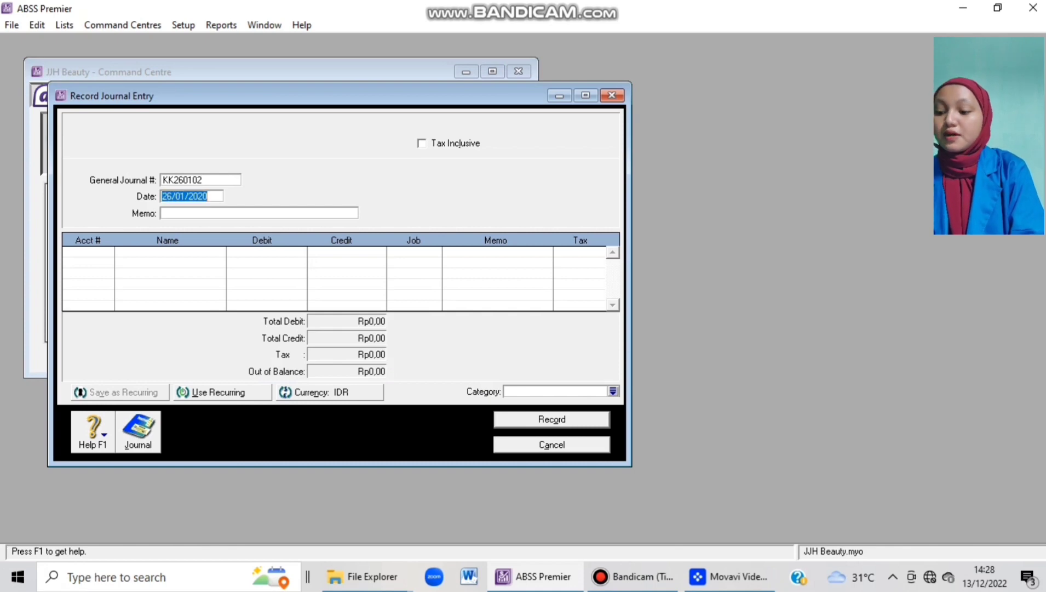
pyautogui.press('Tab')
pyautogui.write('Me')
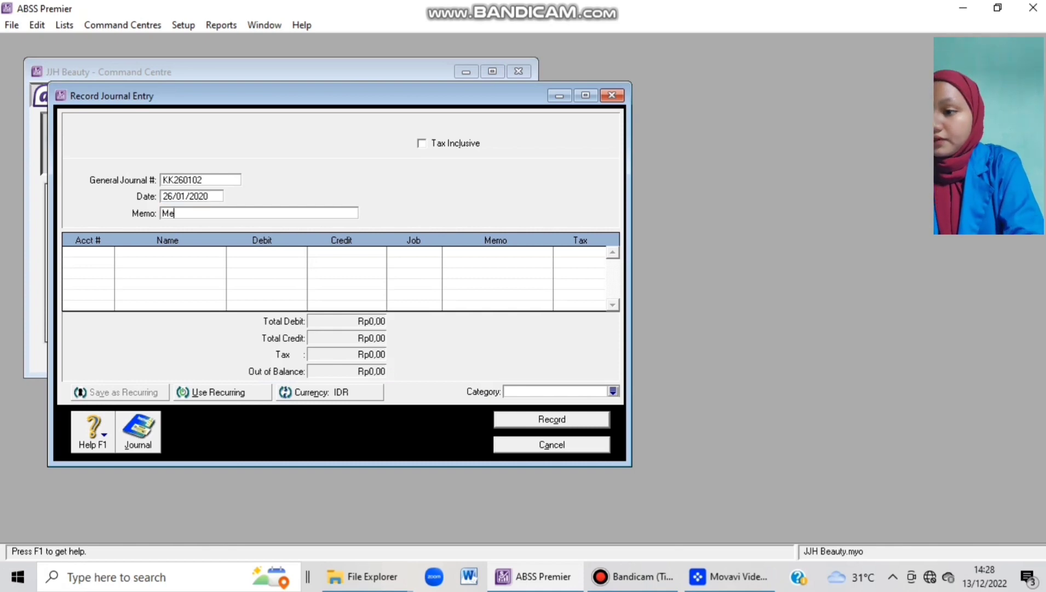
pyautogui.write('mbayar G')
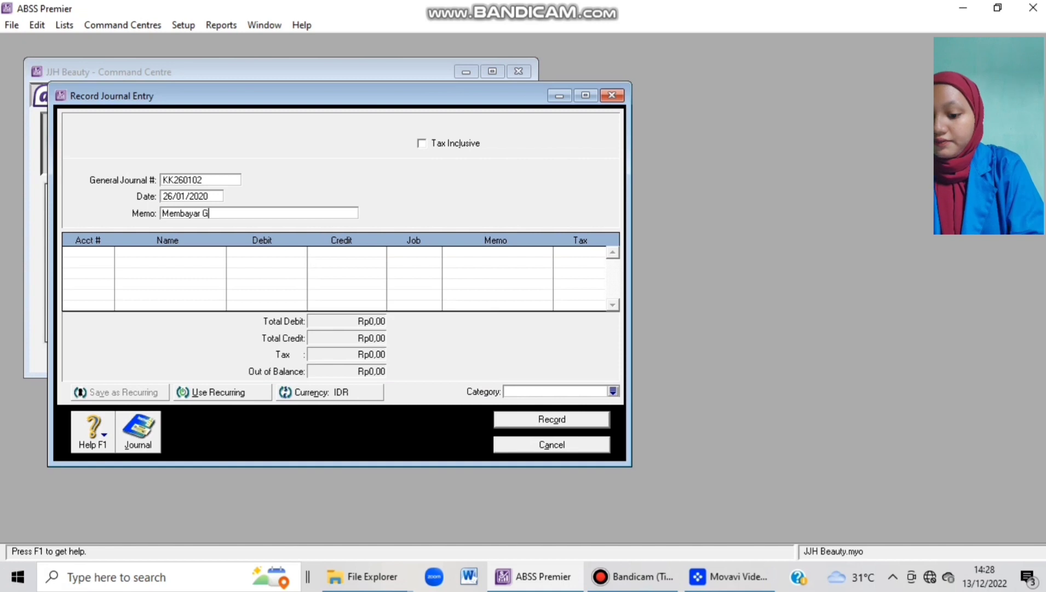
pyautogui.write('aji Kar')
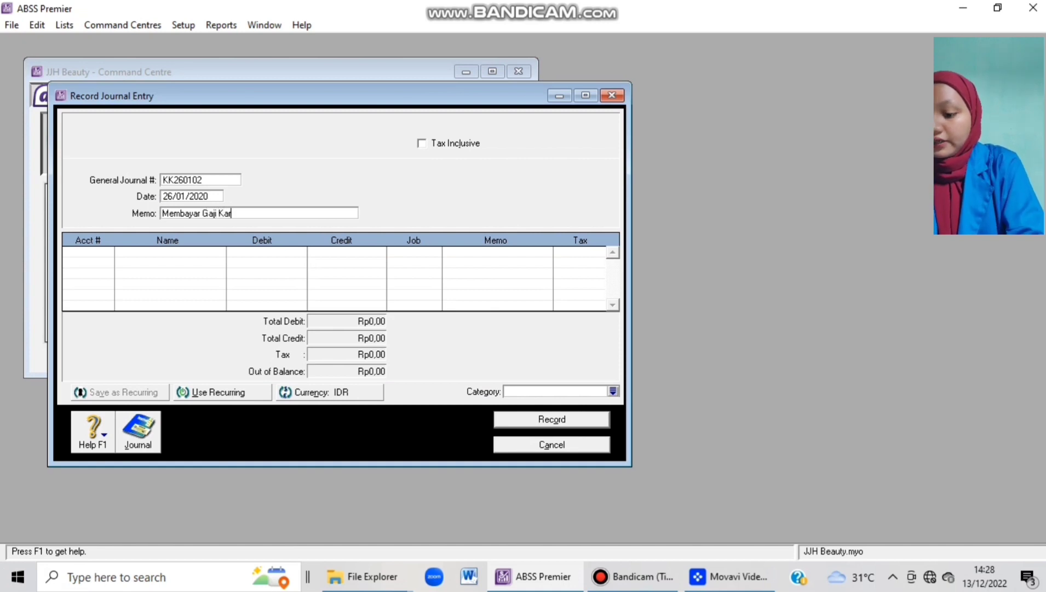
pyautogui.write('yawan ')
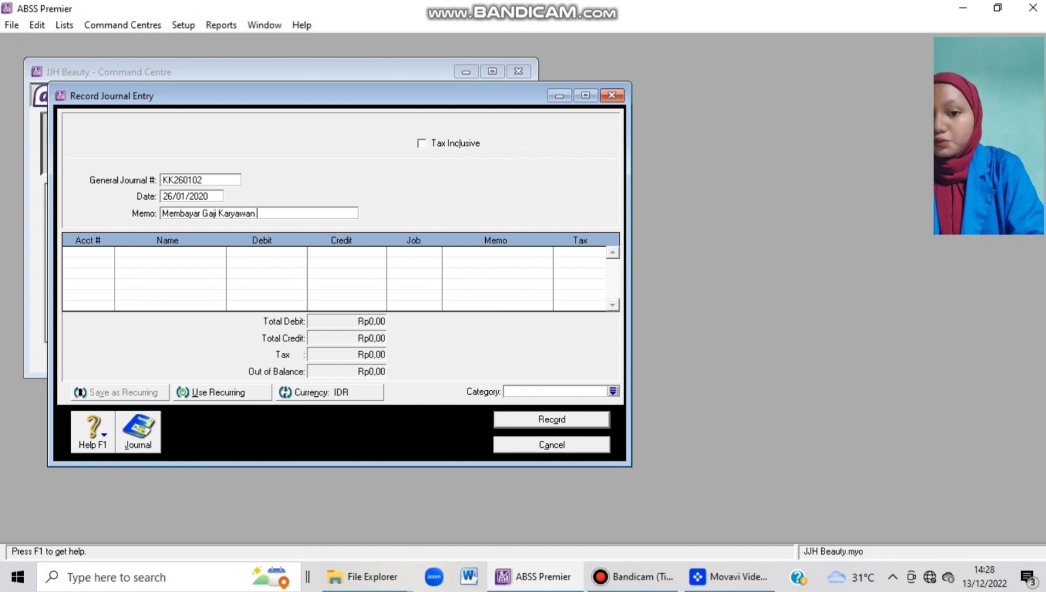
pyautogui.write('(')
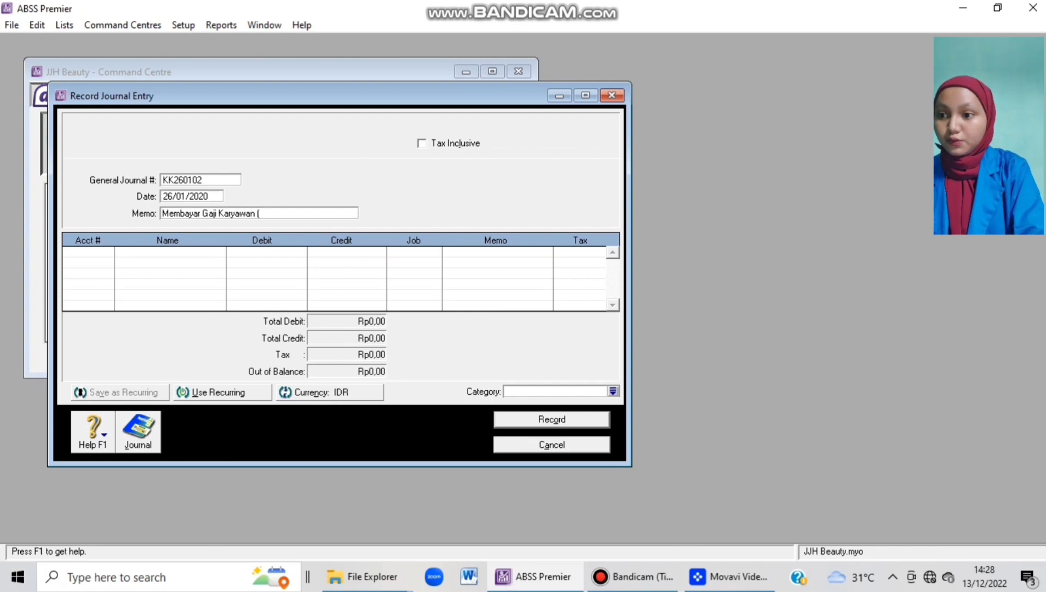
pyautogui.write('JJH')
pyautogui.press('BackSpace')
pyautogui.press('BackSpace')
pyautogui.press('BackSpace')
pyautogui.write('J')
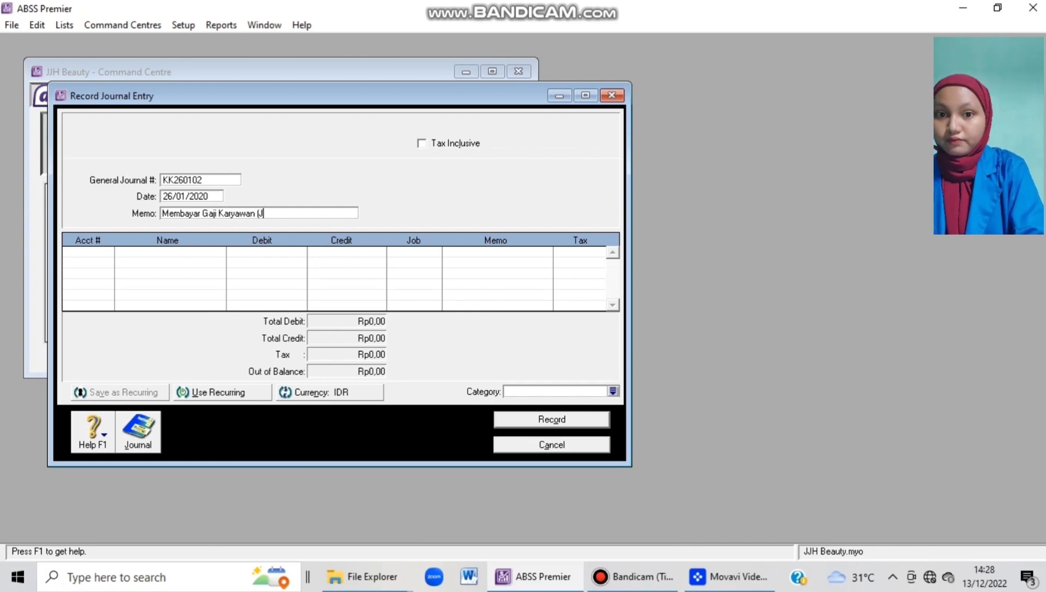
pyautogui.write('anuari ')
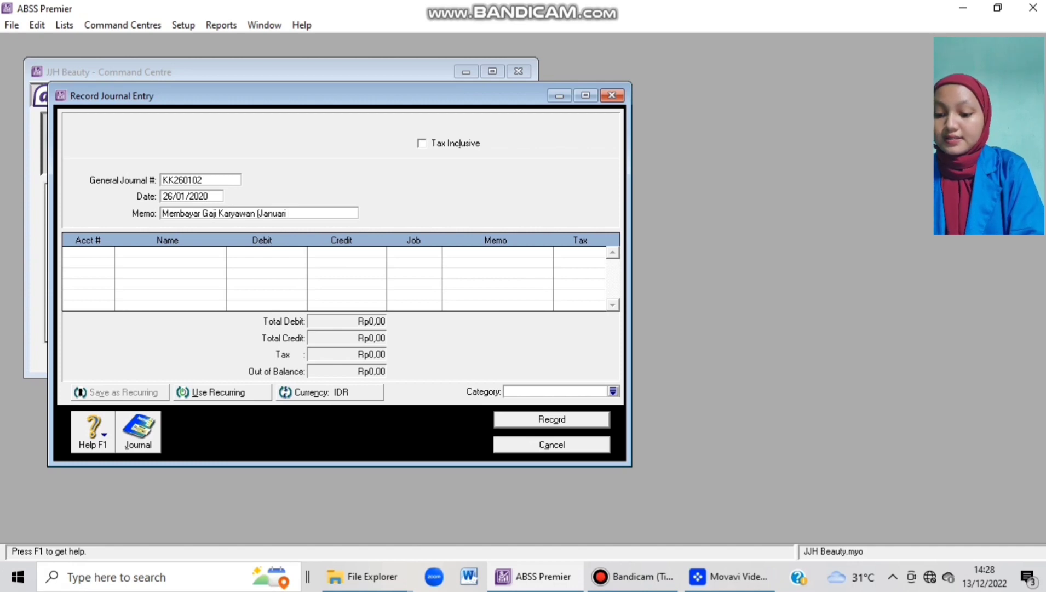
pyautogui.write('a.')
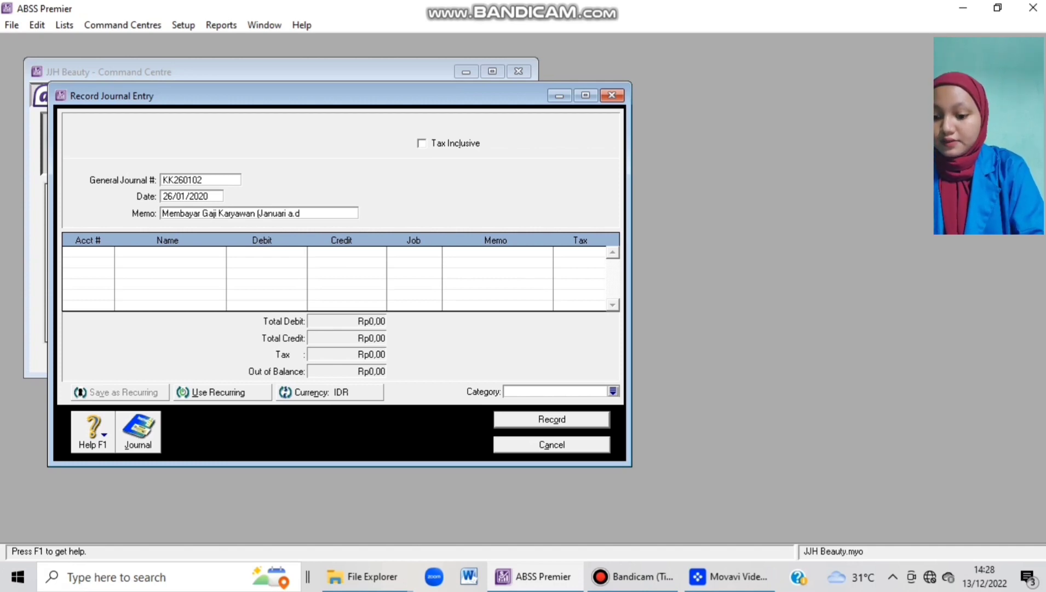
pyautogui.write('n ')
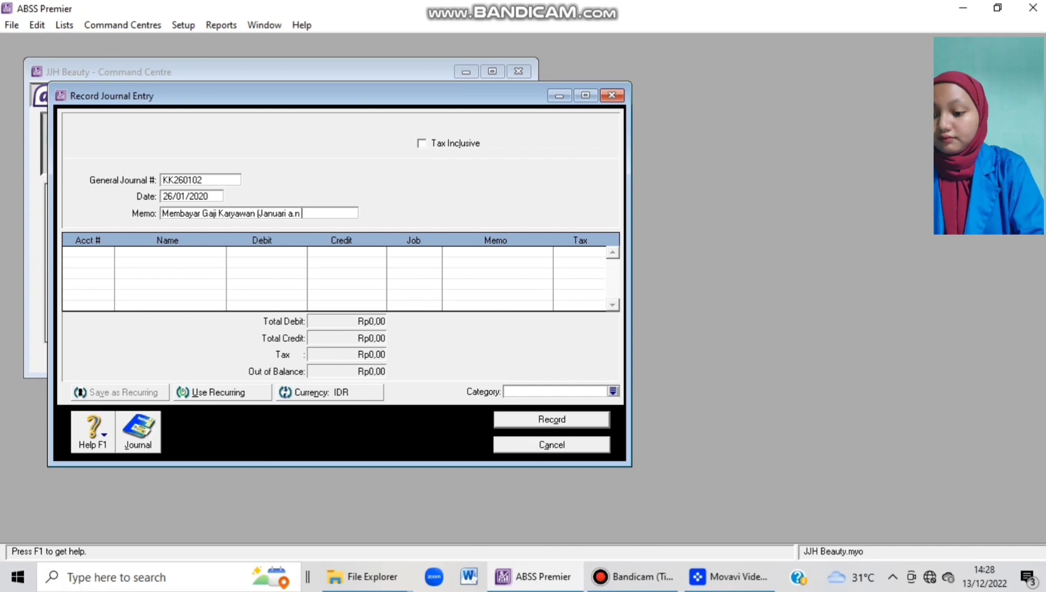
pyautogui.write('Galaksi')
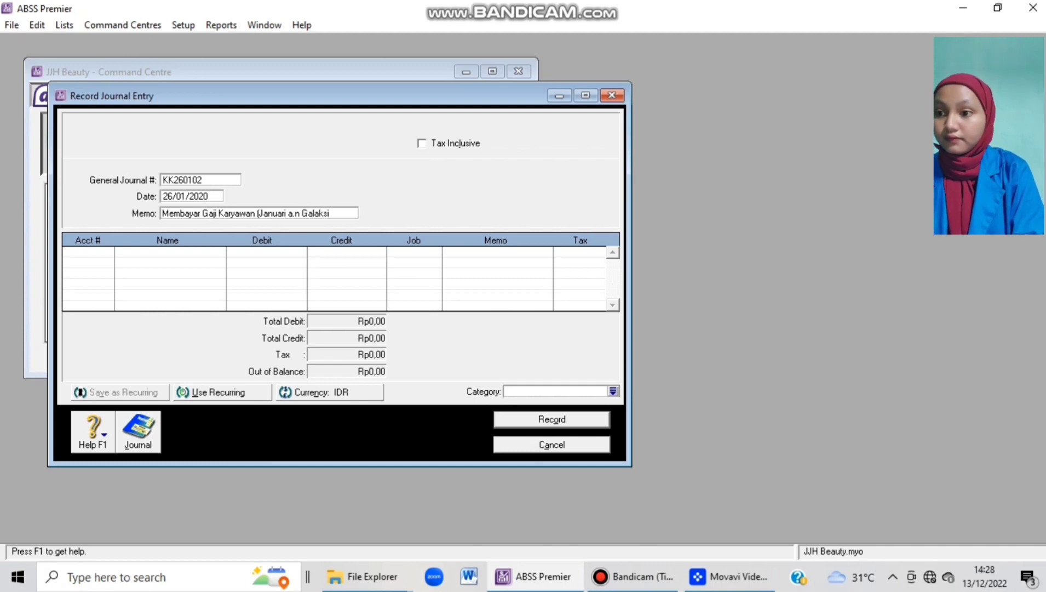
pyautogui.write(')')
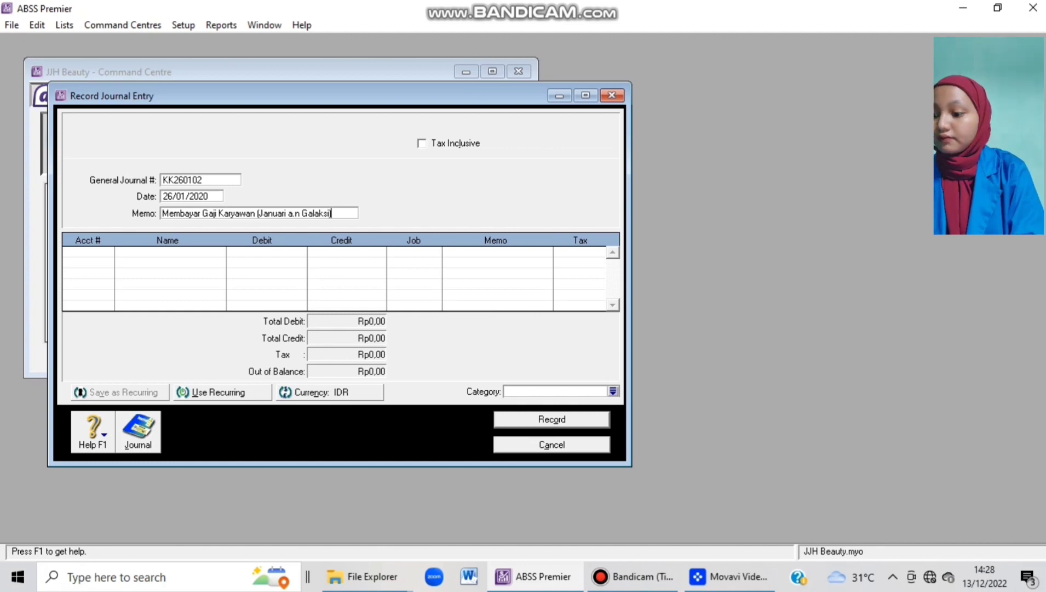
# Put account 6-5130 Wages & Salaries on the first journal line.
pyautogui.press('Tab')
pyautogui.press('Tab')
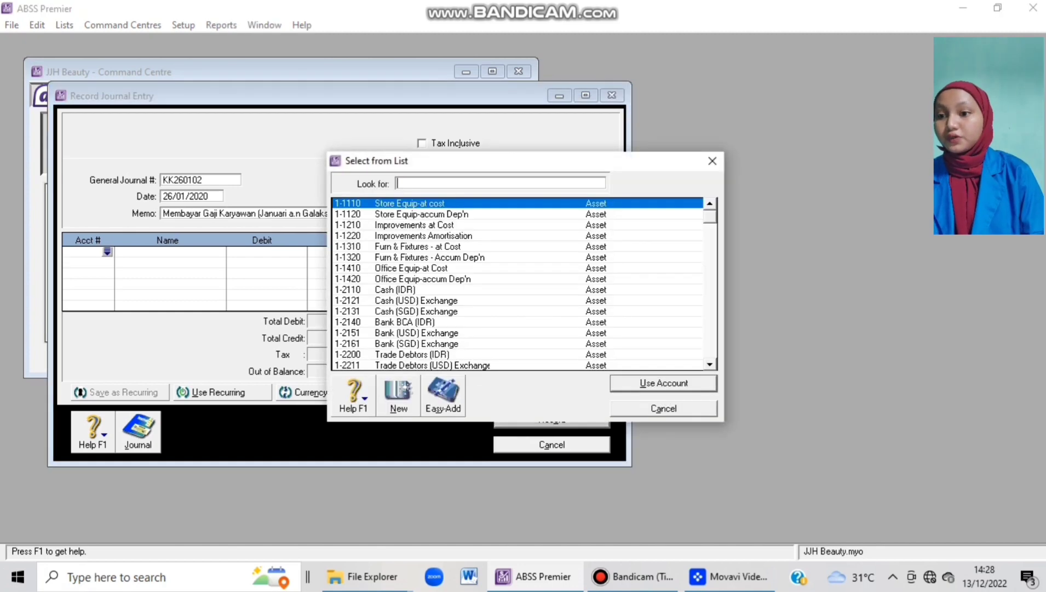
pyautogui.scroll(-18, 518, 284)
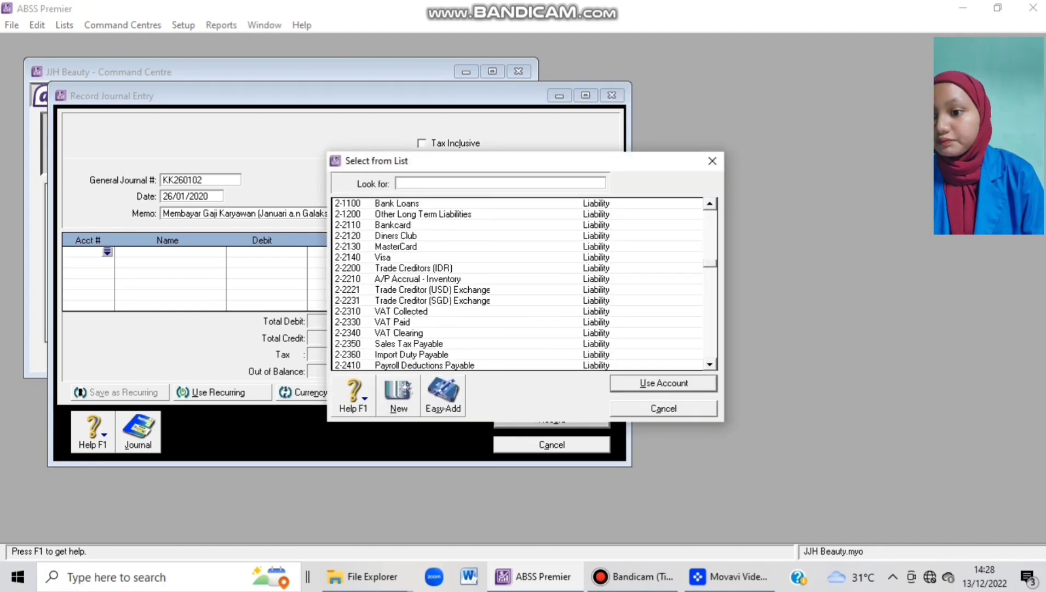
pyautogui.scroll(-8, 517, 284)
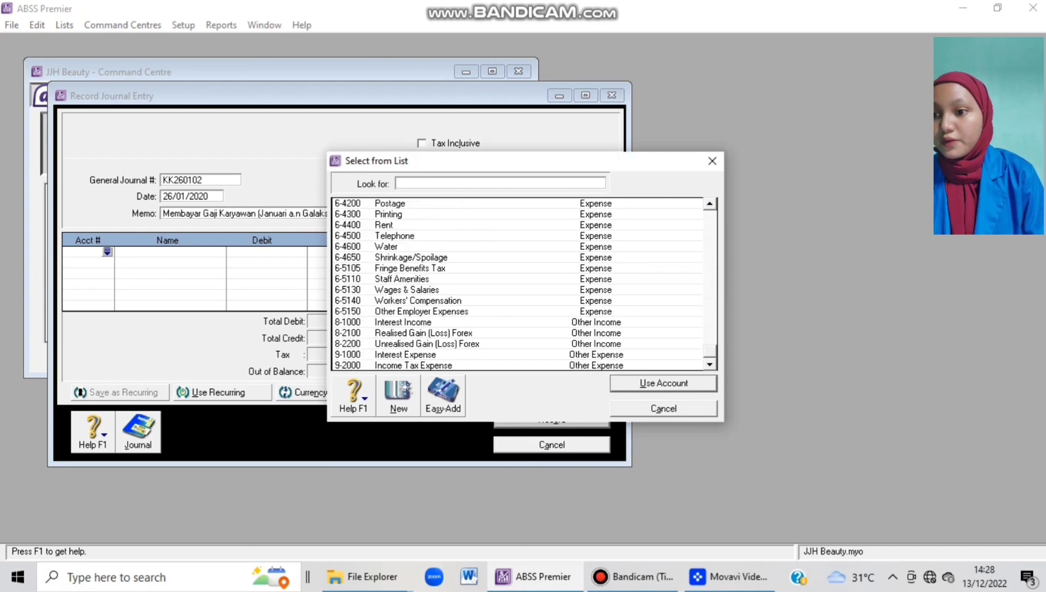
pyautogui.click(407, 289)
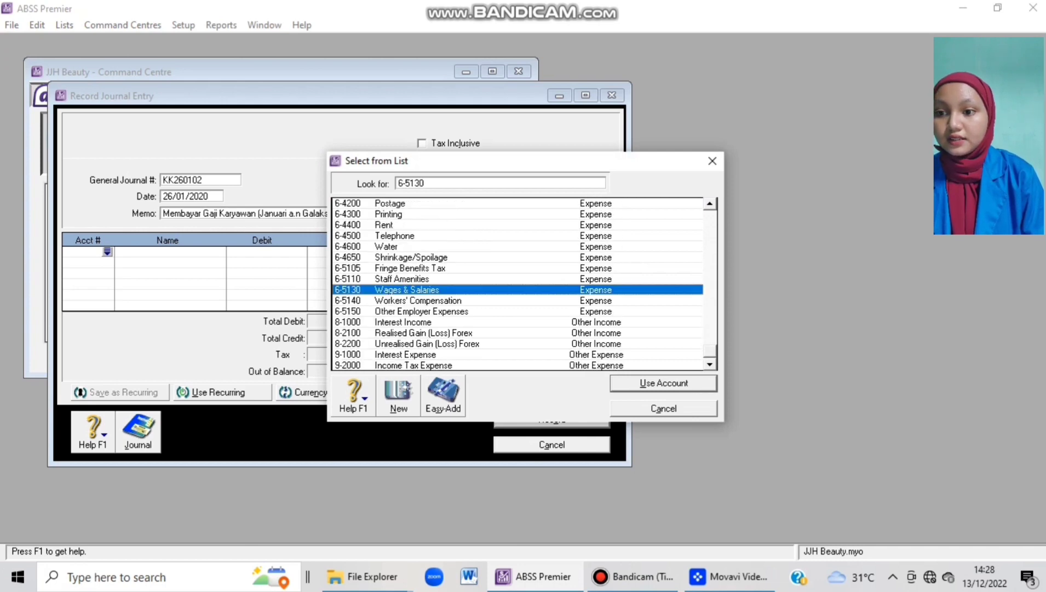
pyautogui.press('Return')
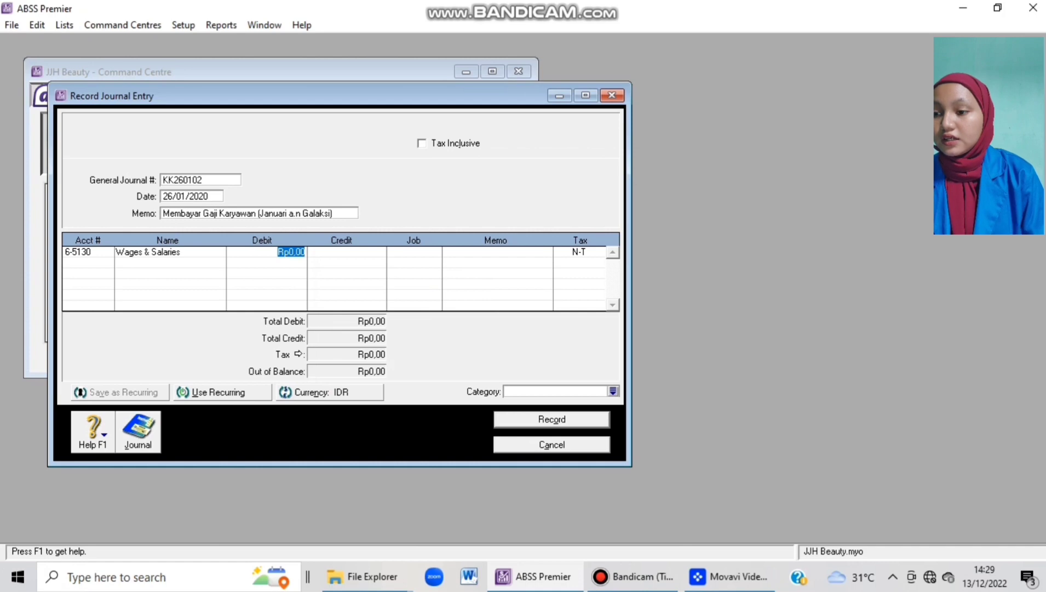
pyautogui.click(329, 393)
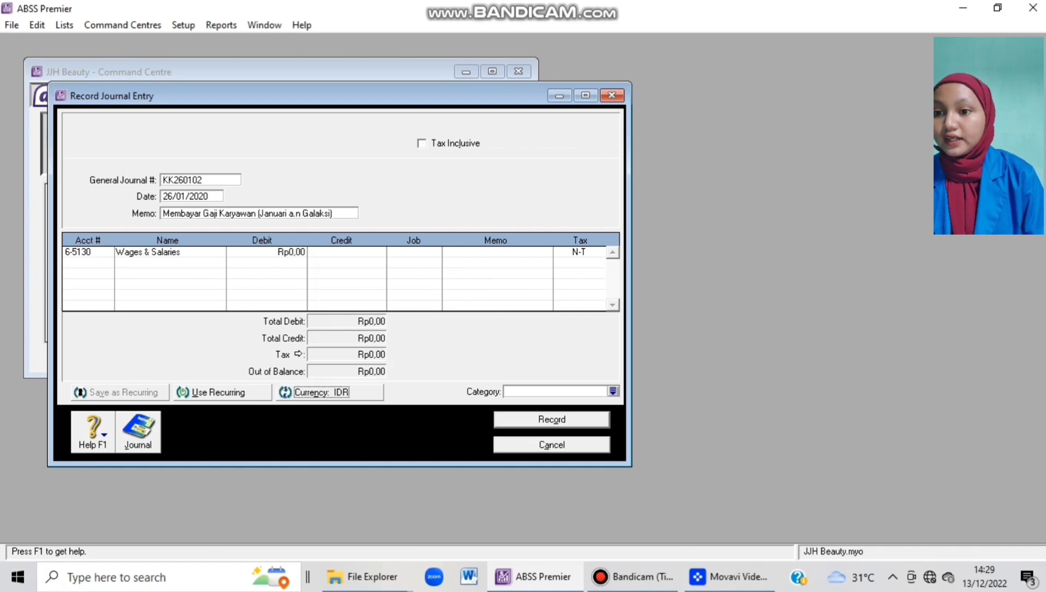
# Switch the journal's currency to USD and accept its exchange rate.
pyautogui.click(496, 232)
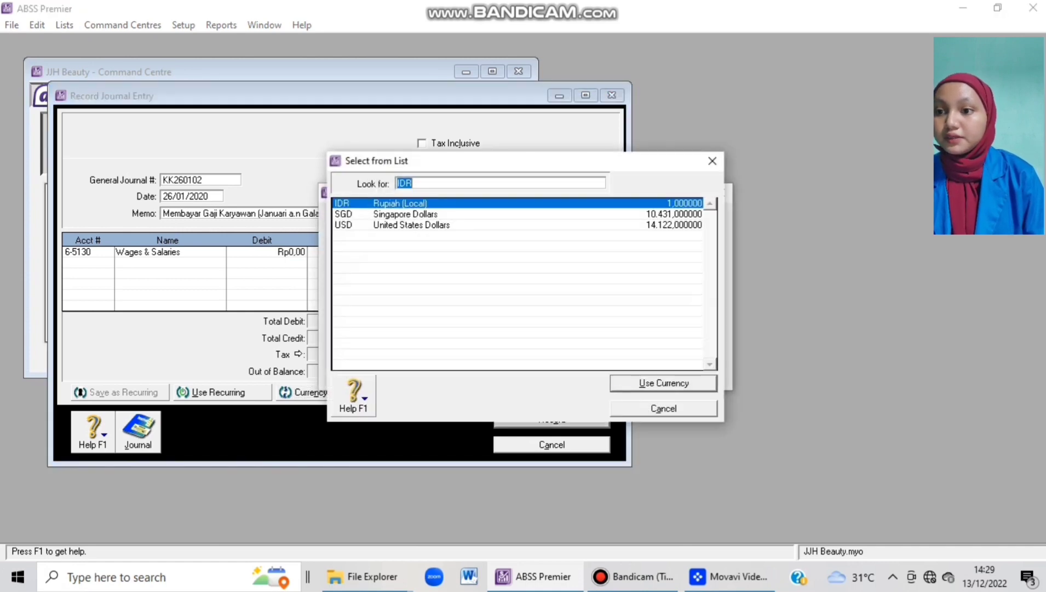
pyautogui.write('USD')
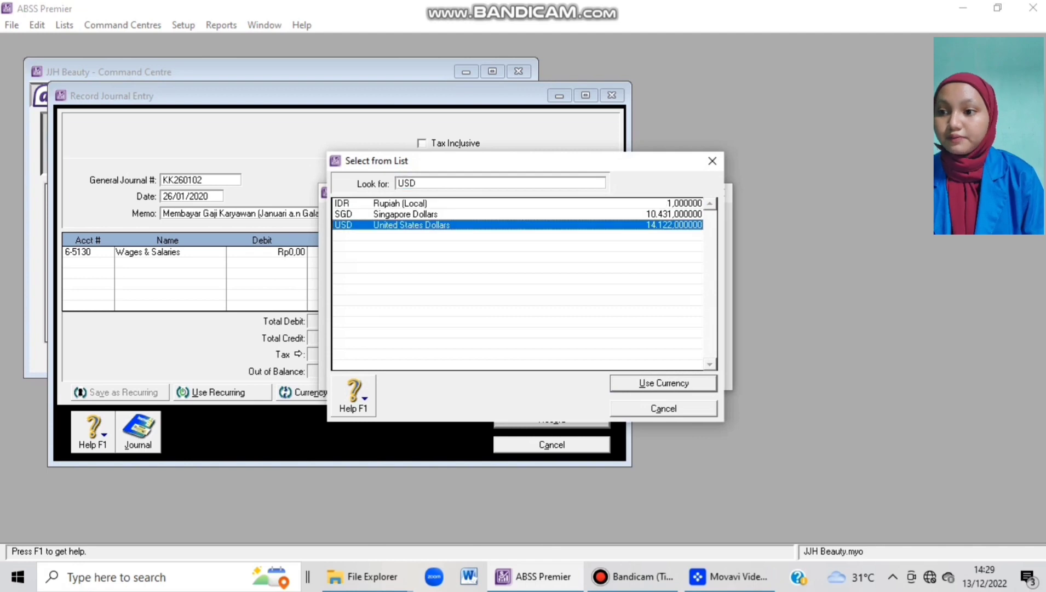
pyautogui.press('Return')
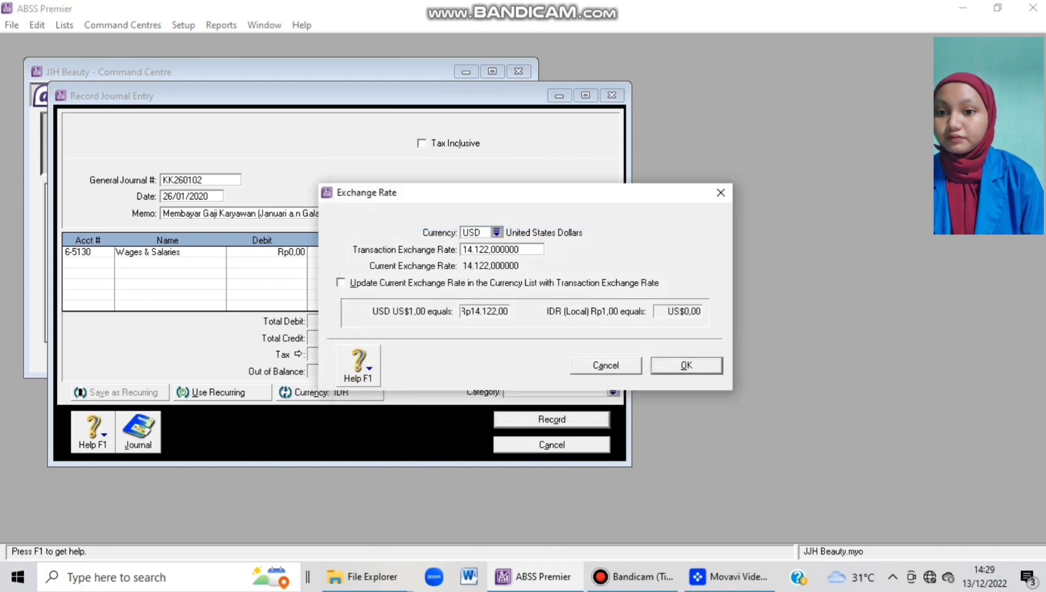
pyautogui.press('Return')
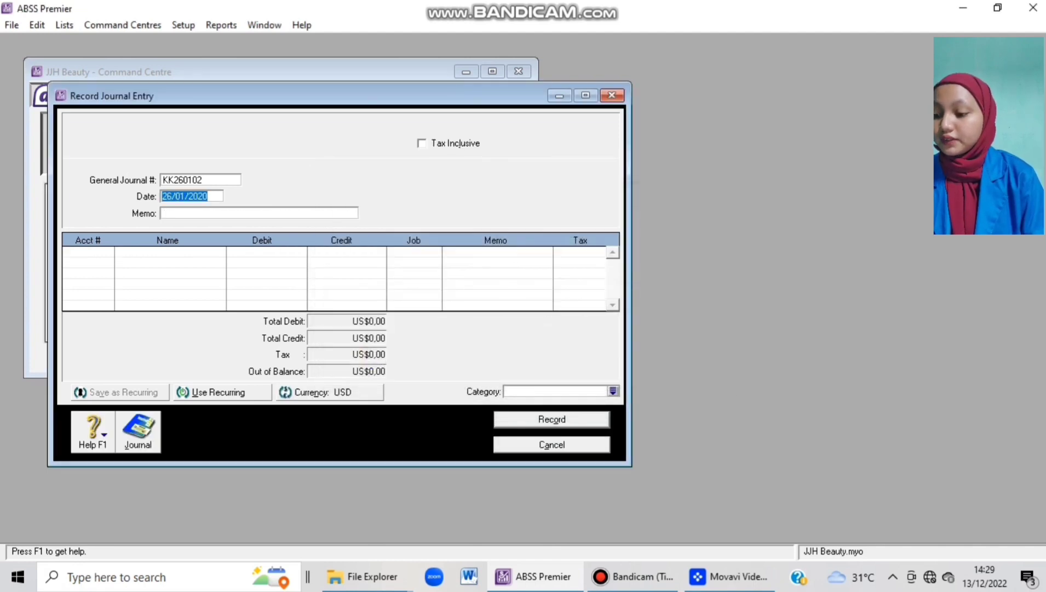
# Retype the memo as 'Membayar Gaji Karyawan (Januari a.n …)' with the employee's name.
pyautogui.press('Tab')
pyautogui.write('Mem')
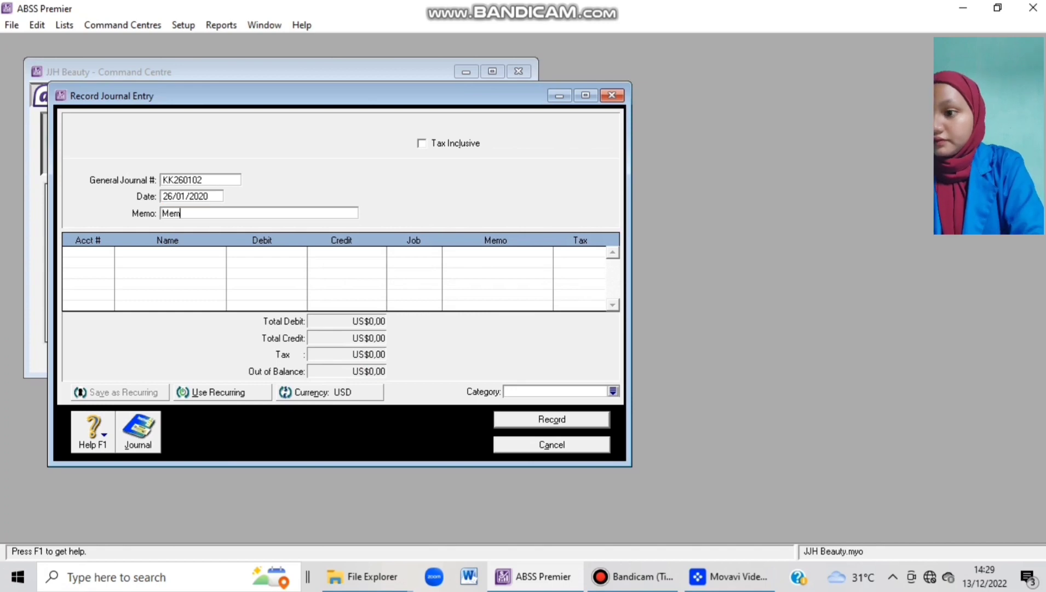
pyautogui.write('bayar Gaji Karua')
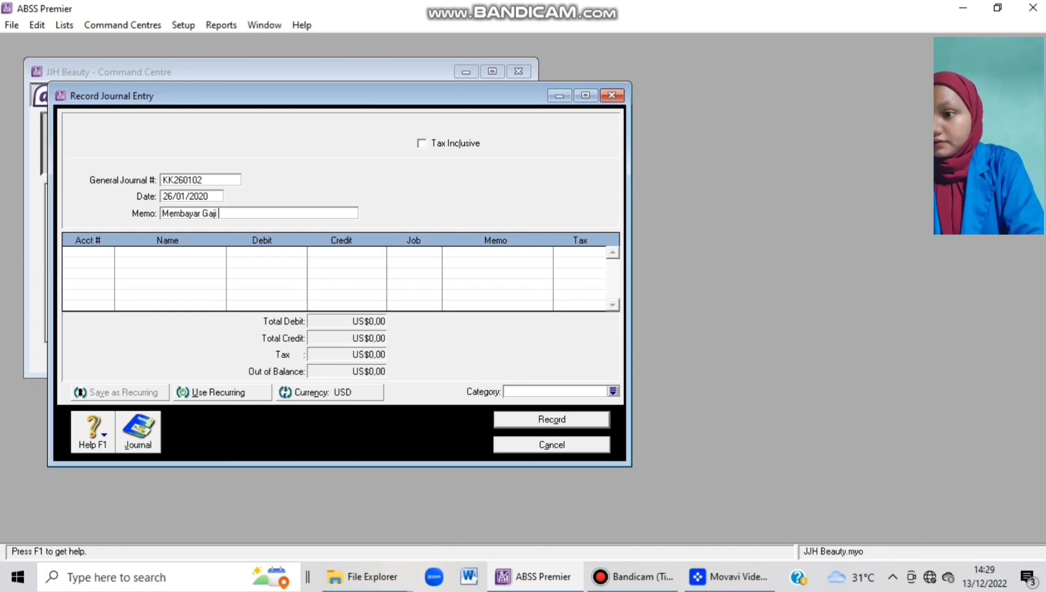
pyautogui.press('BackSpace')
pyautogui.press('BackSpace')
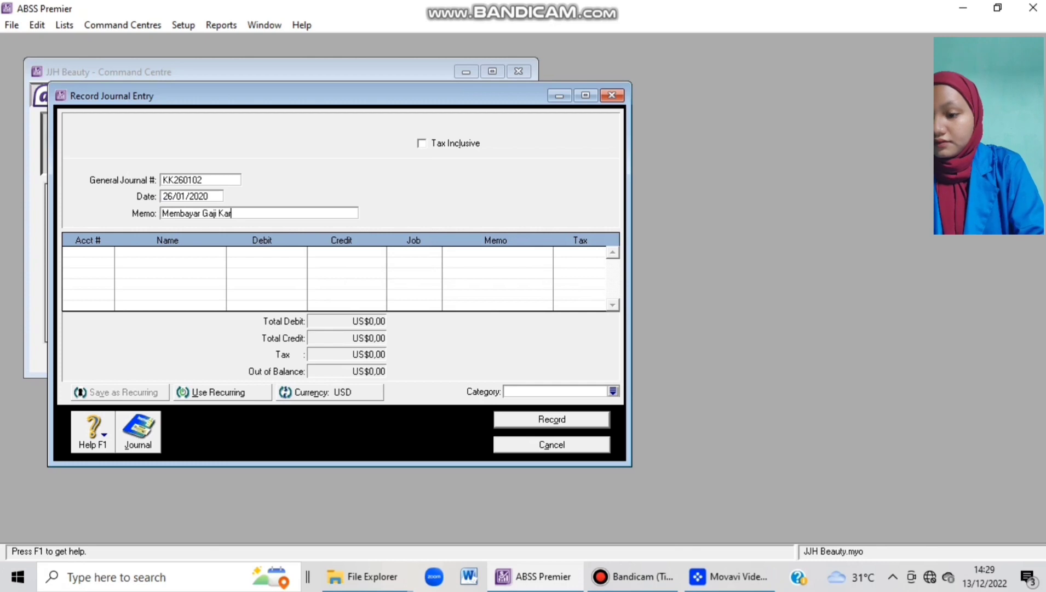
pyautogui.write('yawan (')
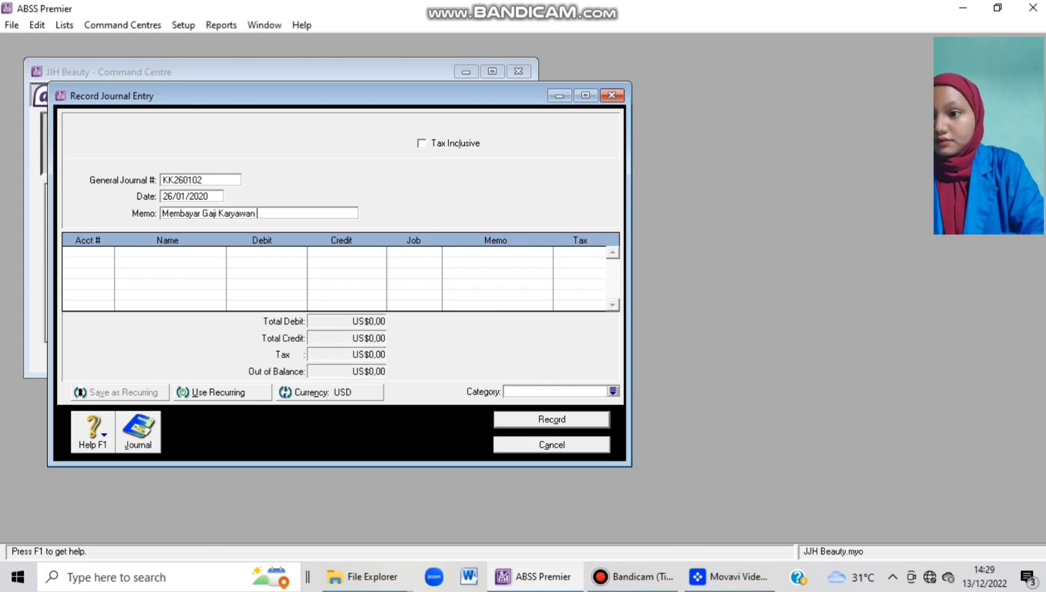
pyautogui.write('Janua')
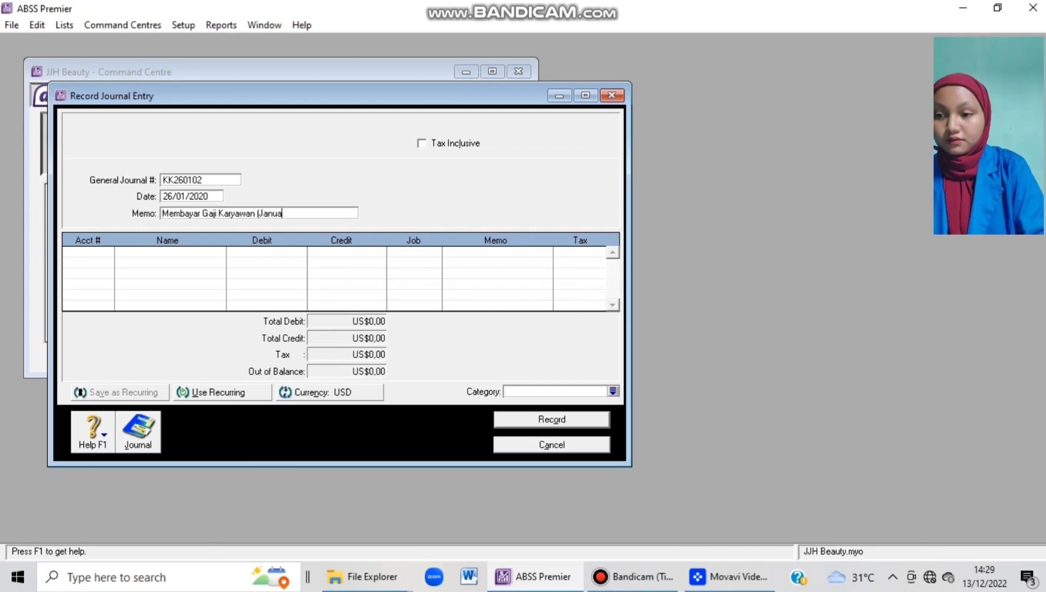
pyautogui.write('ri a.N')
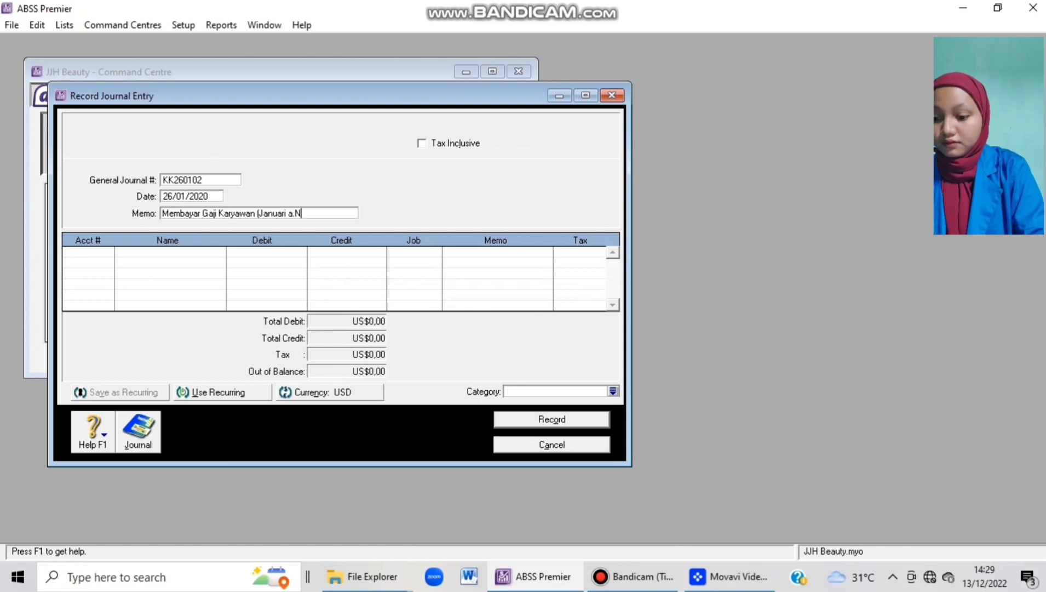
pyautogui.press('BackSpace')
pyautogui.write('n')
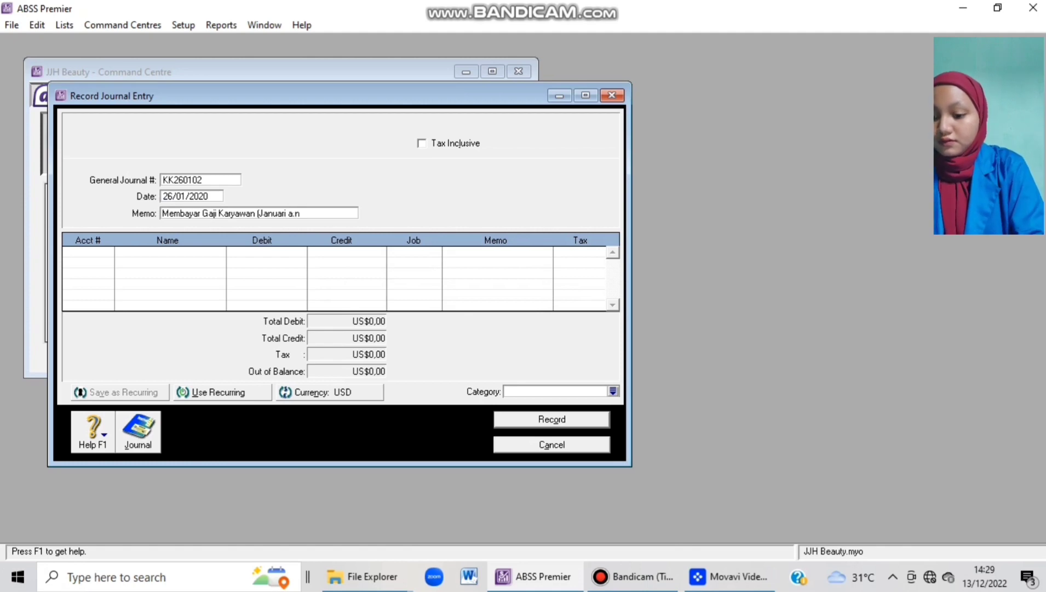
pyautogui.write(' Gla')
pyautogui.press('BackSpace')
pyautogui.press('BackSpace')
pyautogui.write('a')
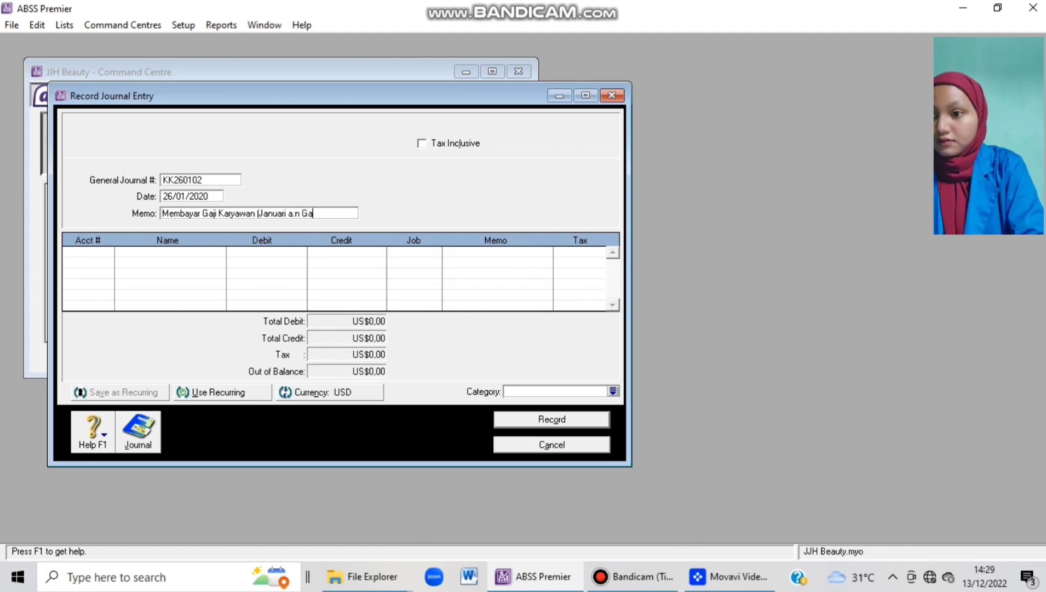
pyautogui.write('laksi)')
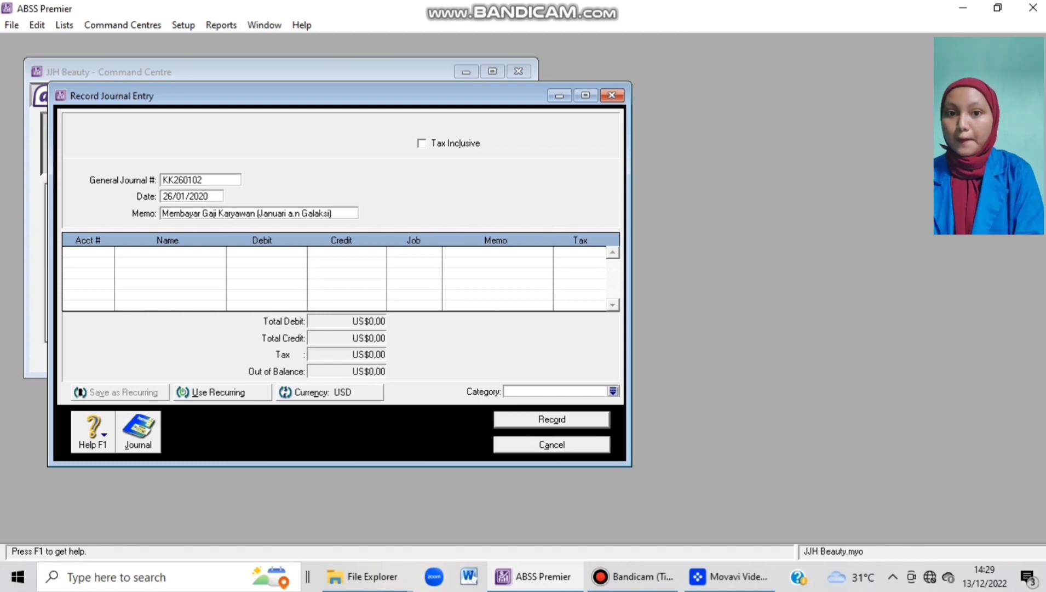
# Debit 6-5130 Wages & Salaries with 268 on the first line.
pyautogui.press('Tab')
pyautogui.press('Tab')
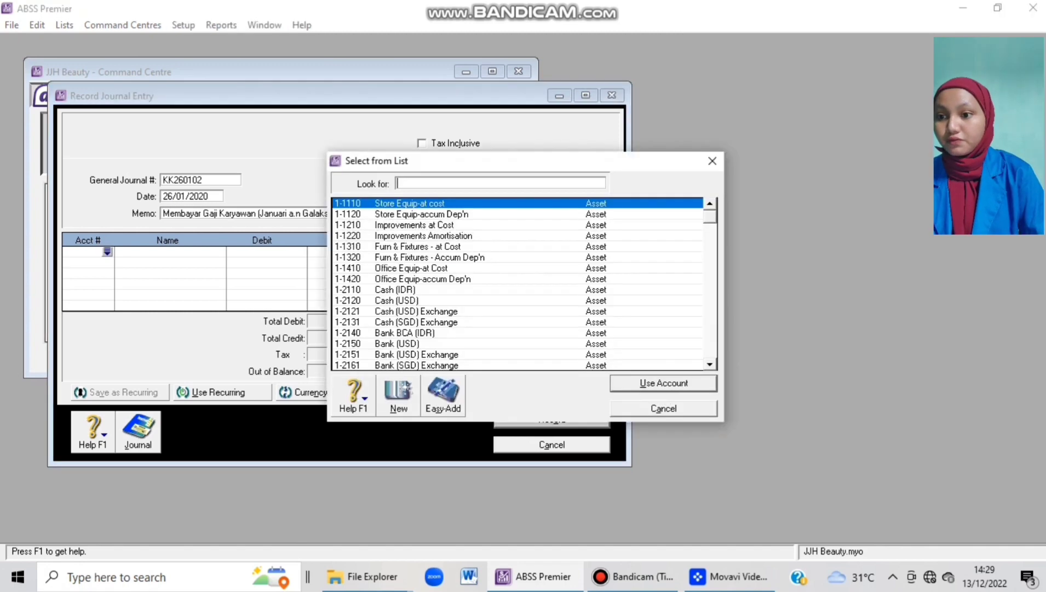
pyautogui.scroll(-4, 517, 284)
pyautogui.scroll(-15, 517, 284)
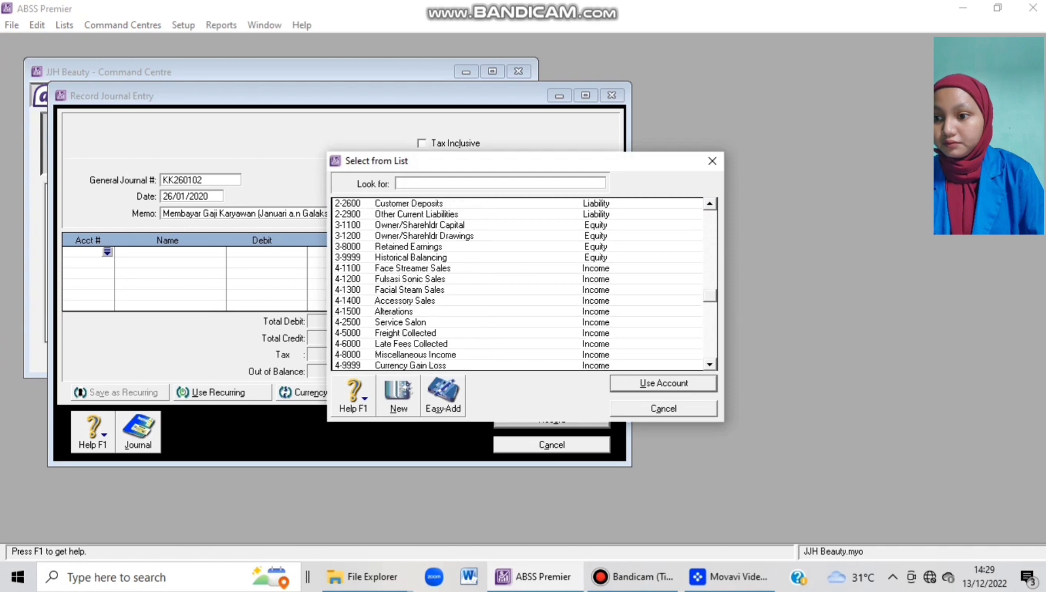
pyautogui.scroll(-5, 517, 283)
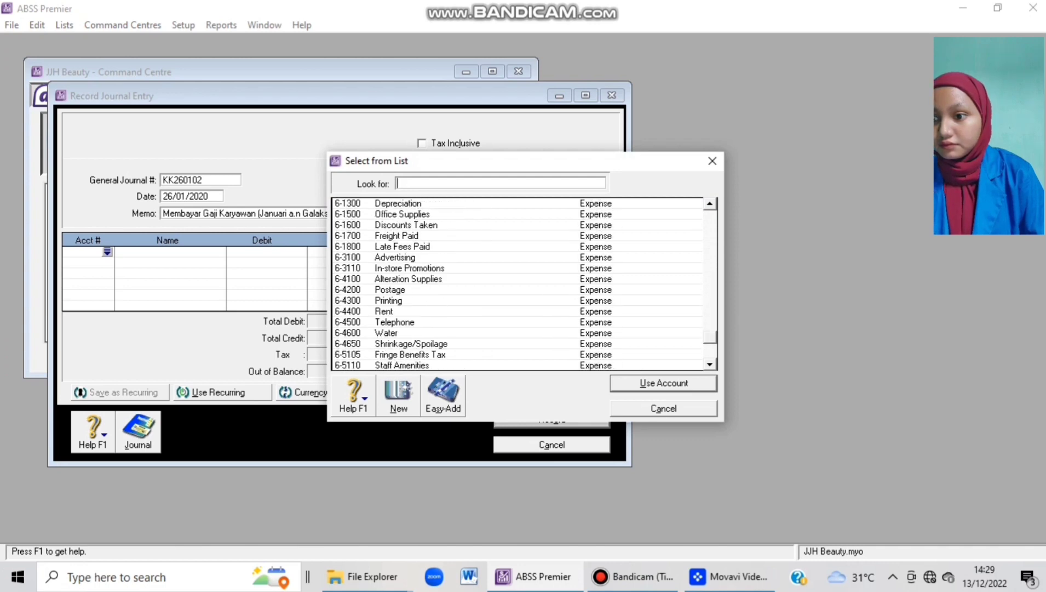
pyautogui.scroll(-1, 517, 283)
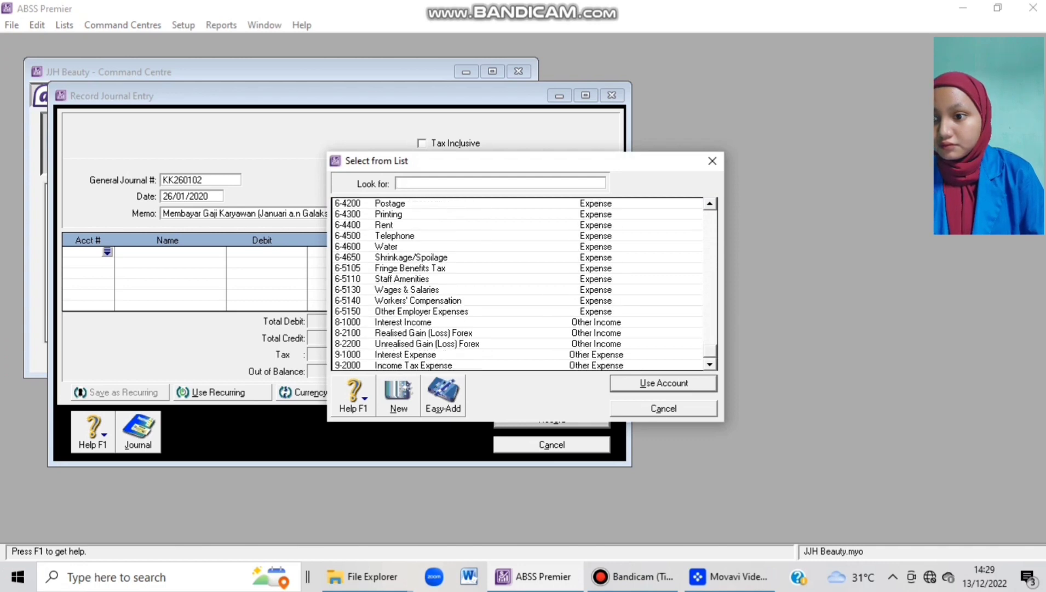
pyautogui.write('6-5130')
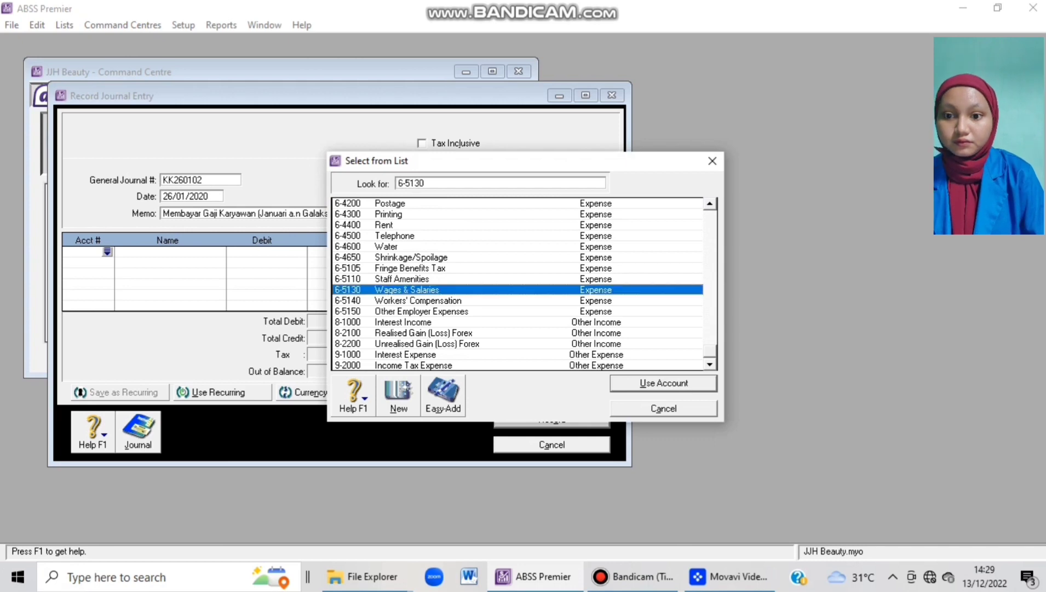
pyautogui.press('Return')
pyautogui.press('Tab')
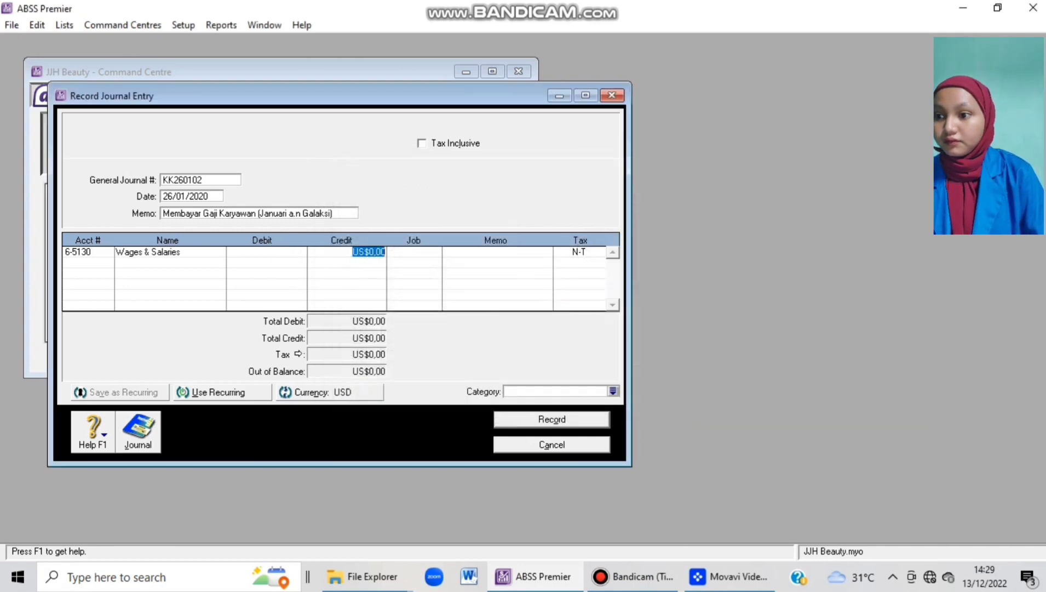
pyautogui.hotkey('shift', 'Tab')
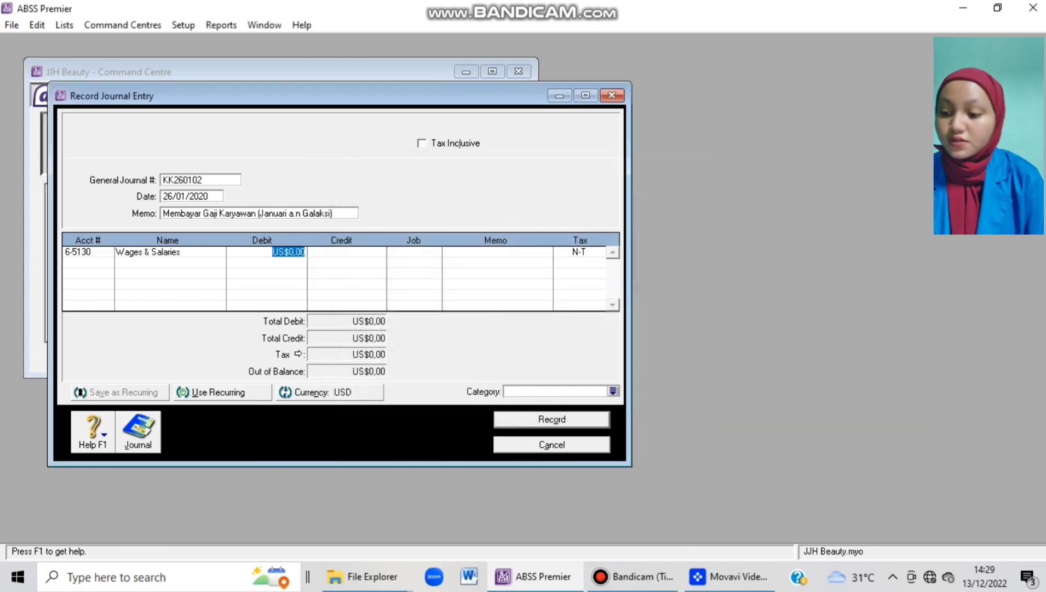
pyautogui.write('268')
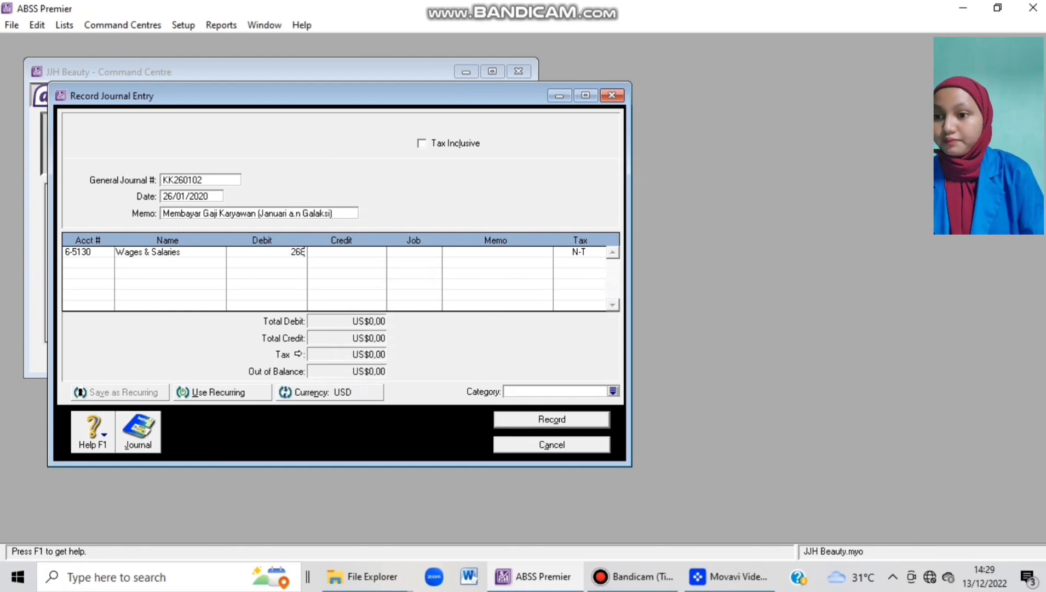
pyautogui.press('Tab')
pyautogui.press('Tab')
pyautogui.press('Tab')
pyautogui.press('Tab')
pyautogui.press('Tab')
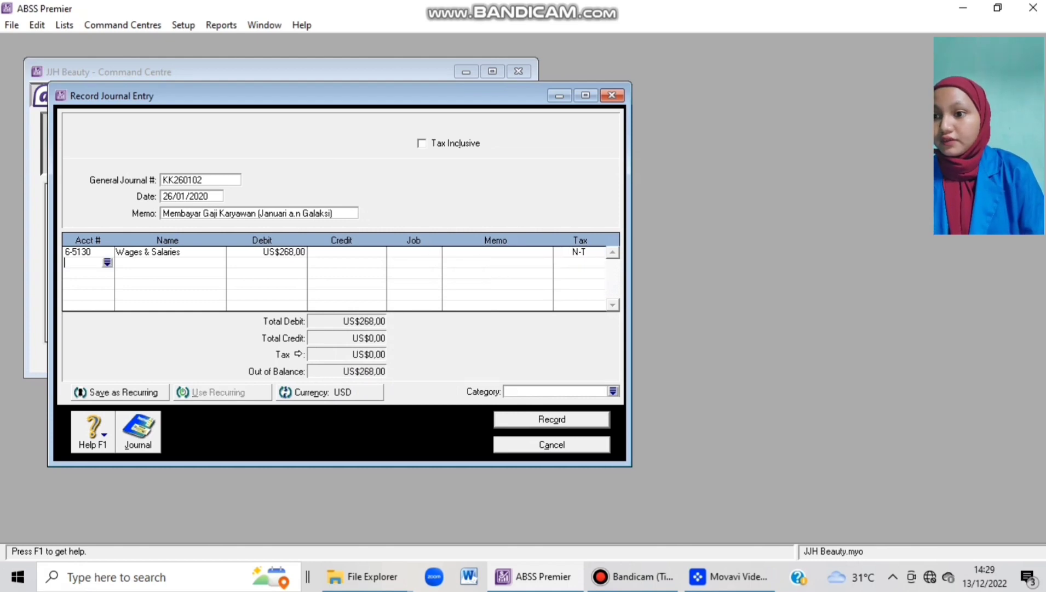
# Credit 1-2120 Cash (USD) US$268,00 and set the category to Overseas.
pyautogui.write('1-2120')
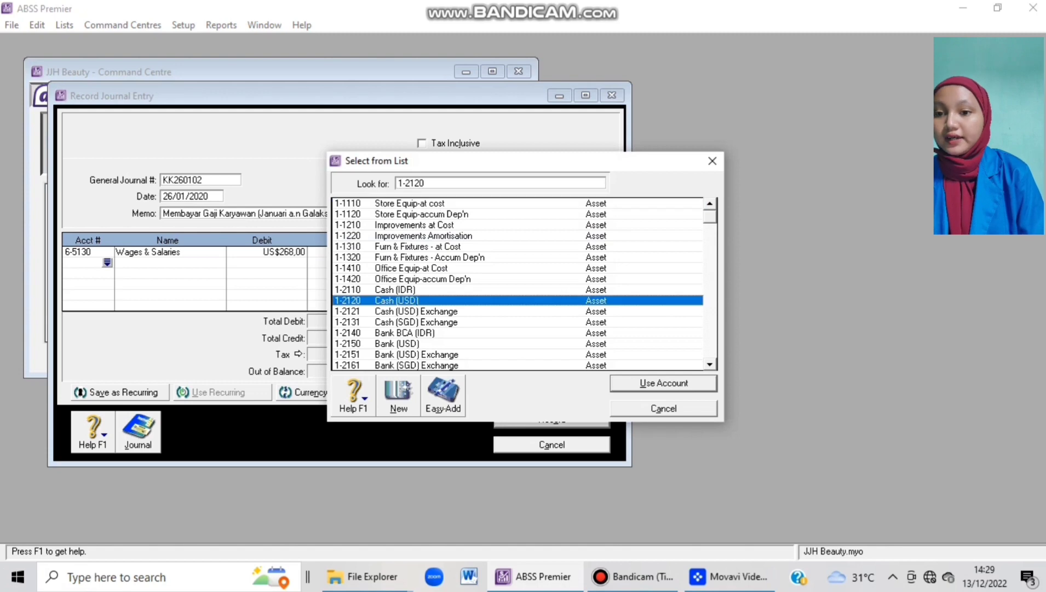
pyautogui.press('Return')
pyautogui.press('Tab')
pyautogui.press('Tab')
pyautogui.press('Tab')
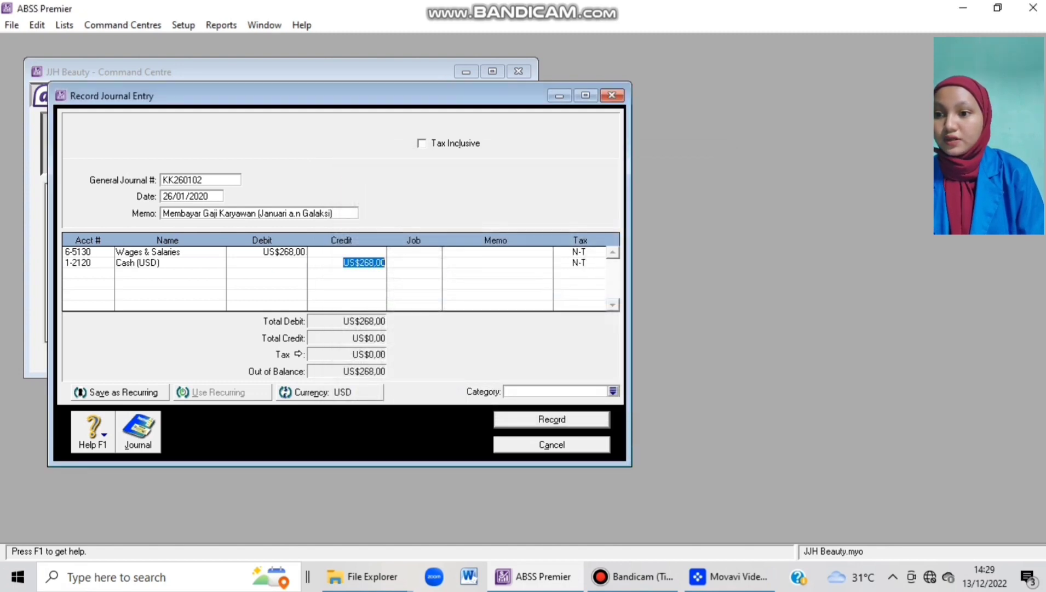
pyautogui.press('Tab')
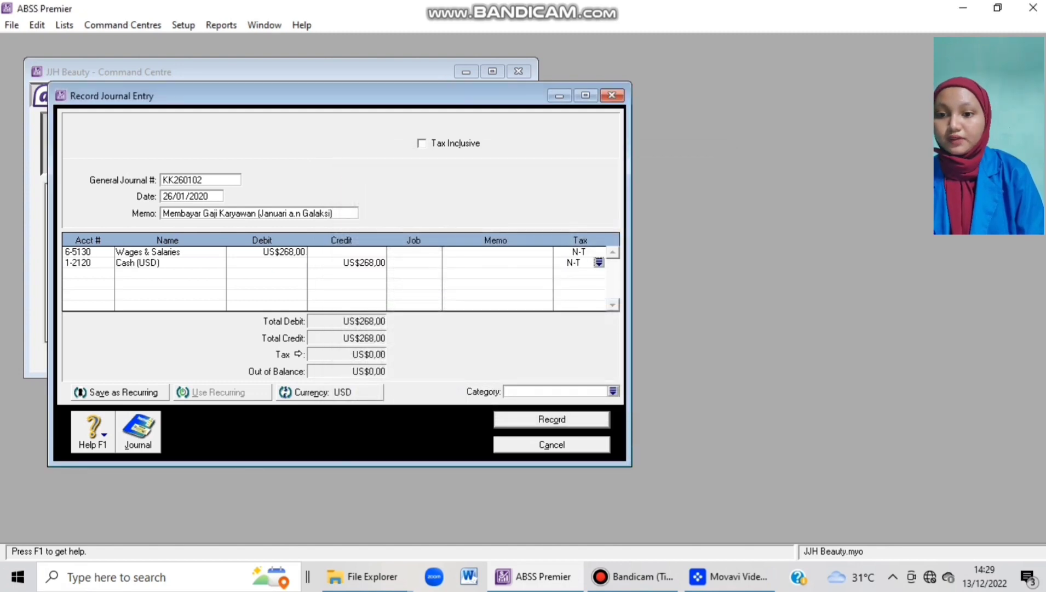
pyautogui.click(612, 391)
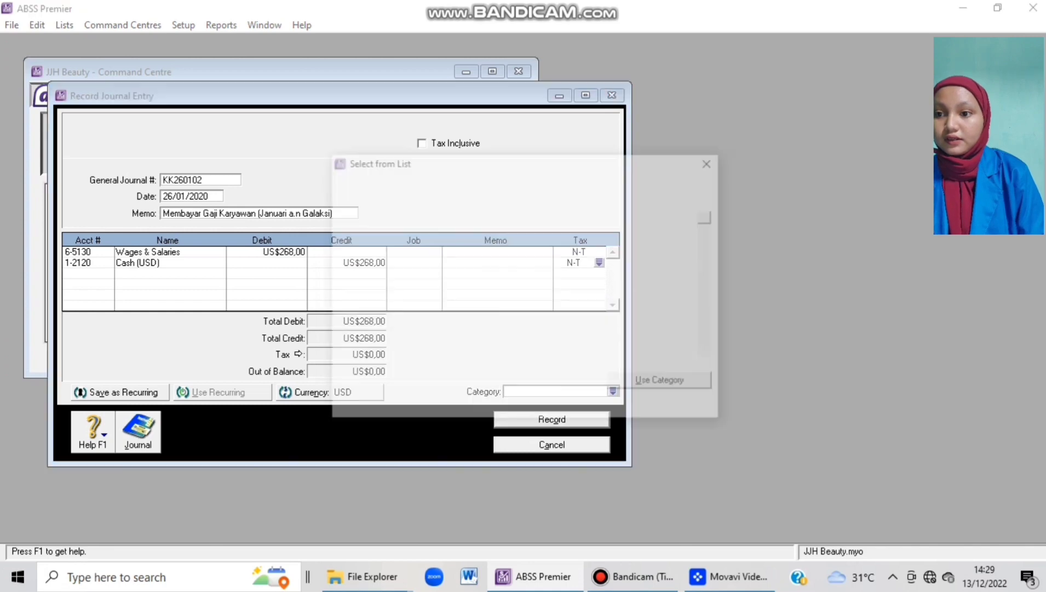
pyautogui.write('O')
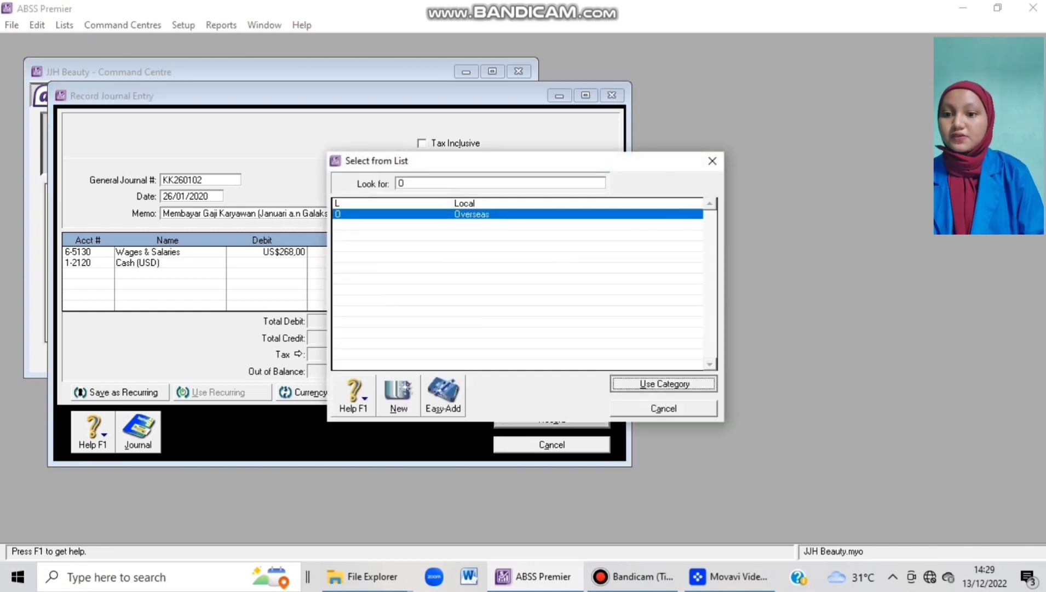
pyautogui.press('Return')
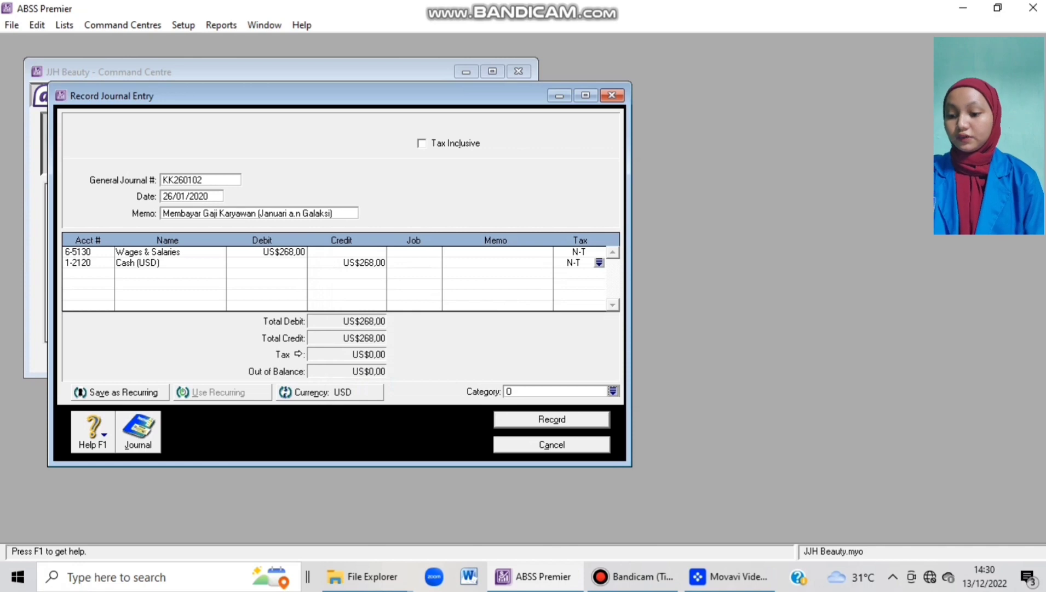
# Check the recap, record journal KK260102, and close the journal window.
pyautogui.hotkey('ctrl', 'r')
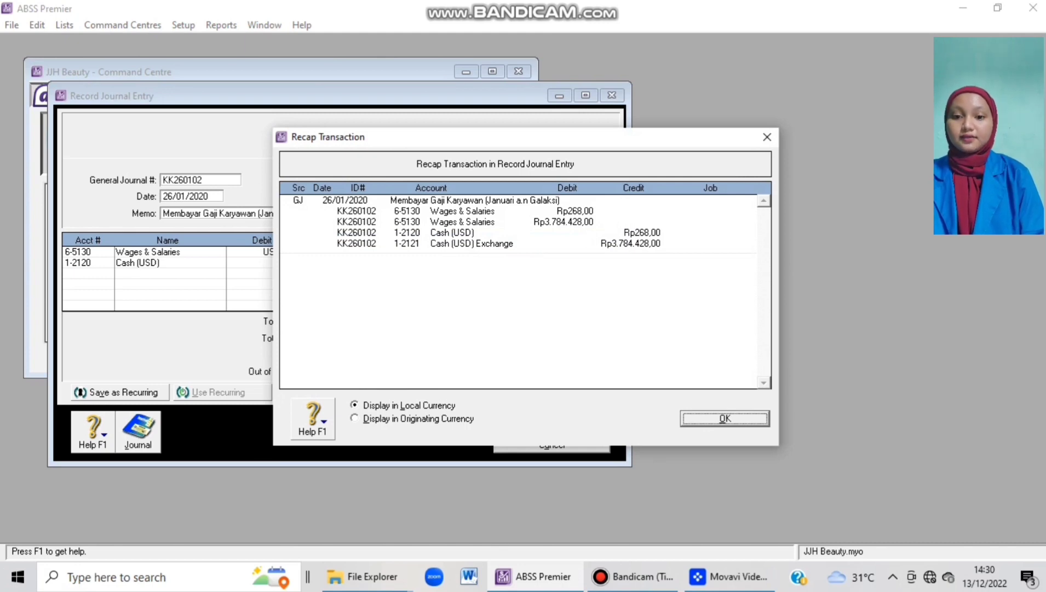
pyautogui.press('Return')
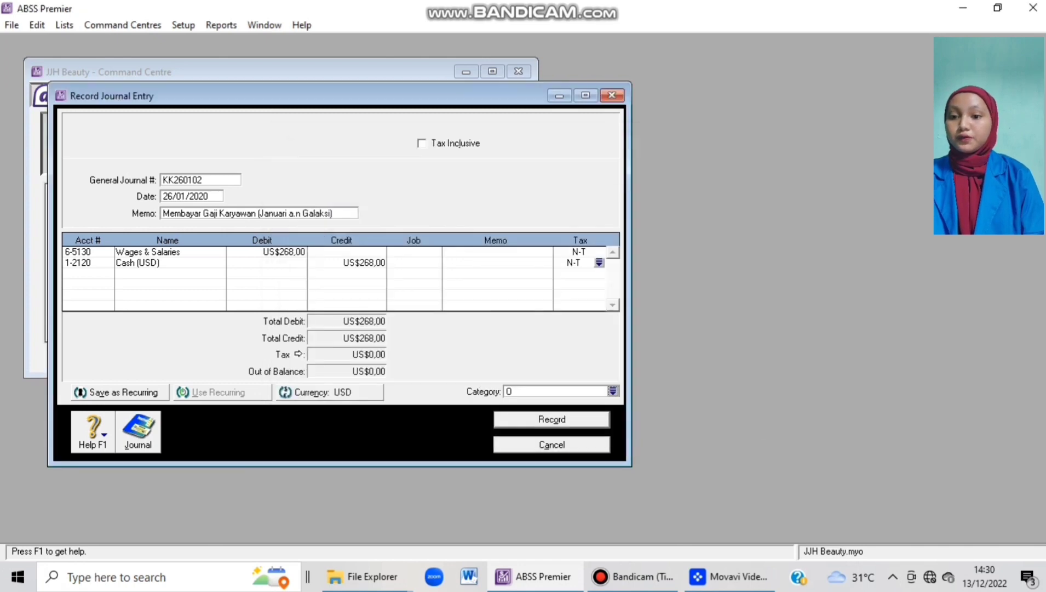
pyautogui.press('Return')
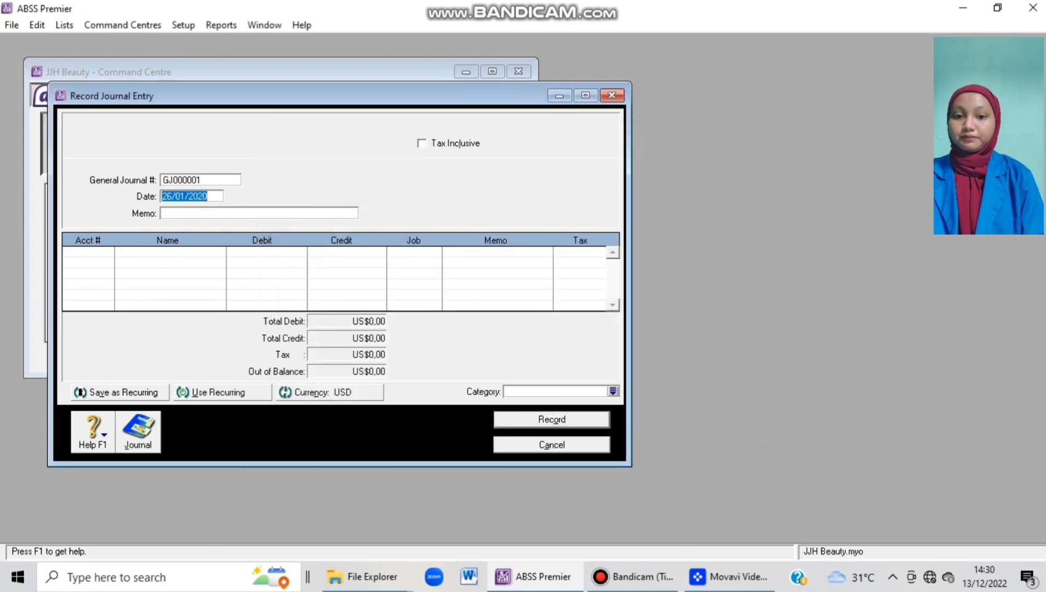
pyautogui.press('Escape')
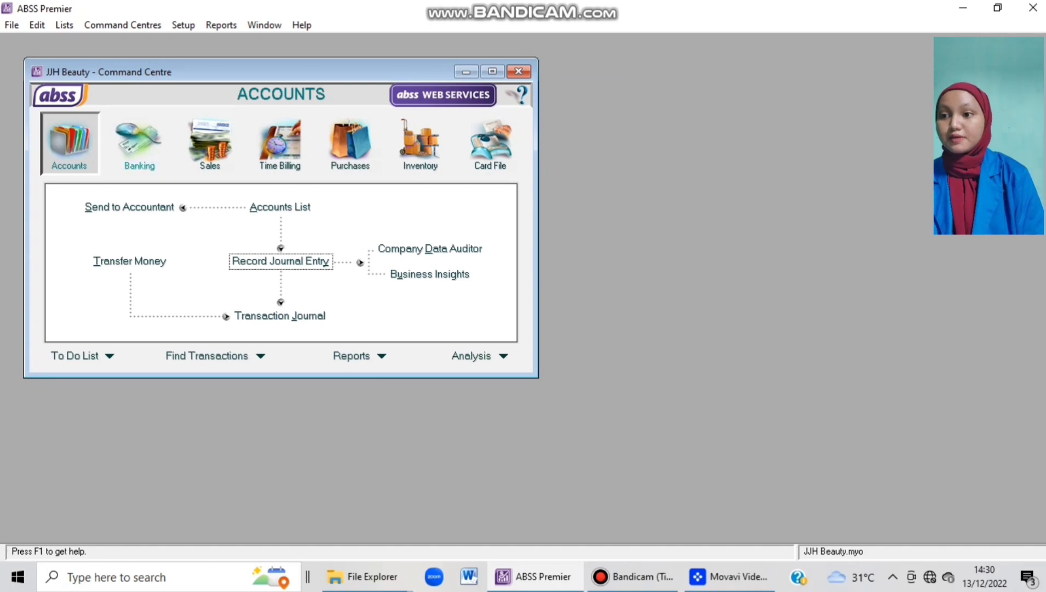
# Start a new sales invoice using the Service layout.
pyautogui.click(210, 144)
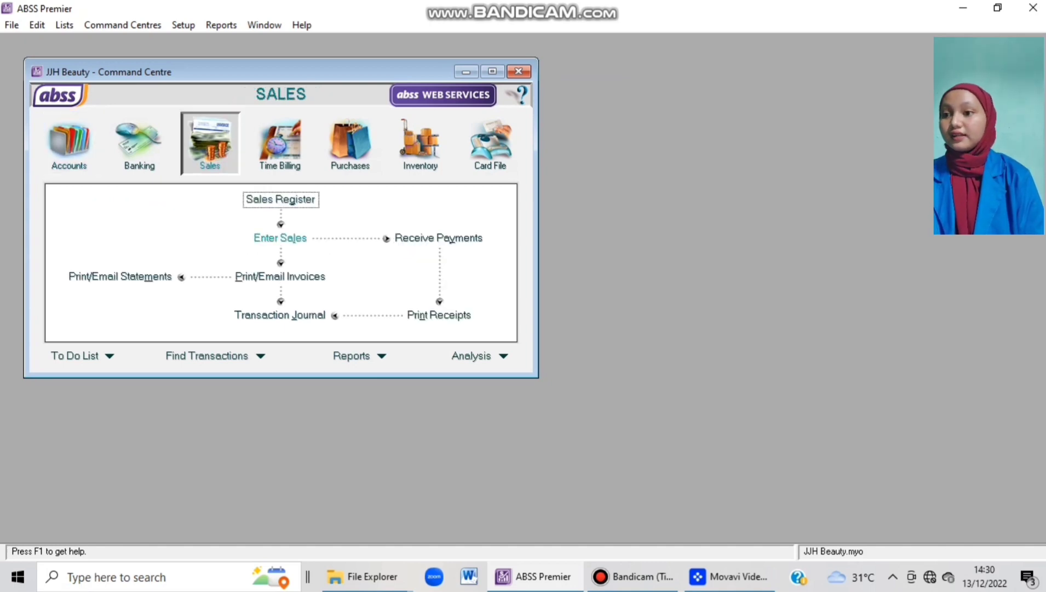
pyautogui.click(280, 237)
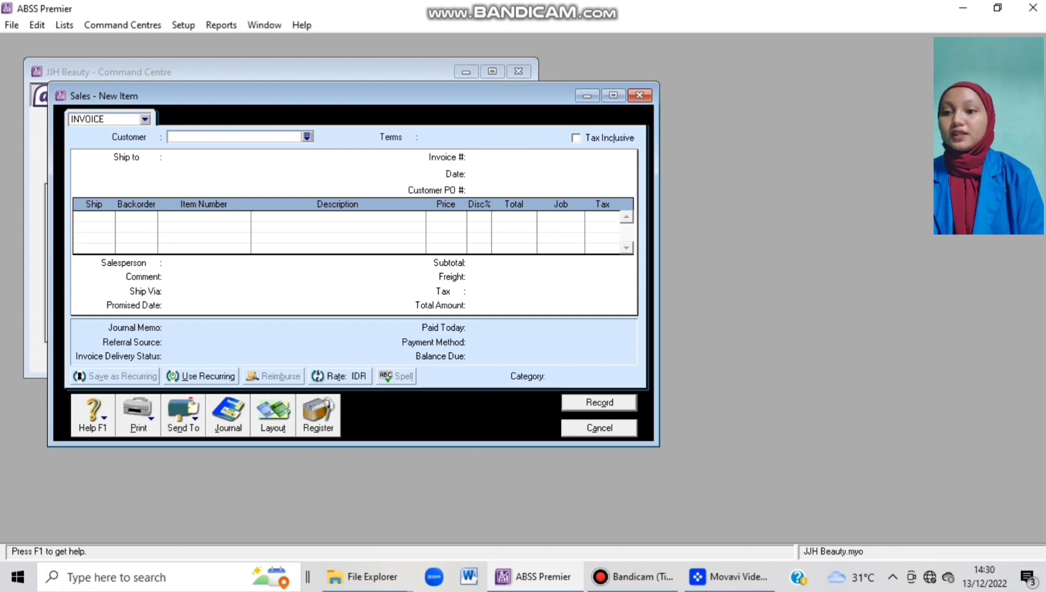
pyautogui.click(272, 415)
pyautogui.click(377, 257)
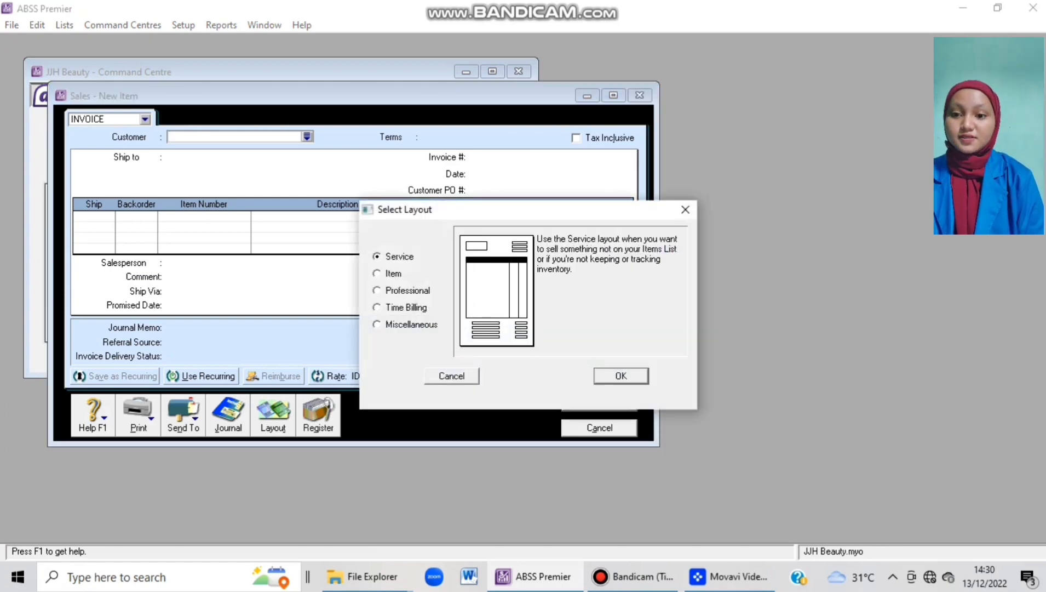
pyautogui.press('Return')
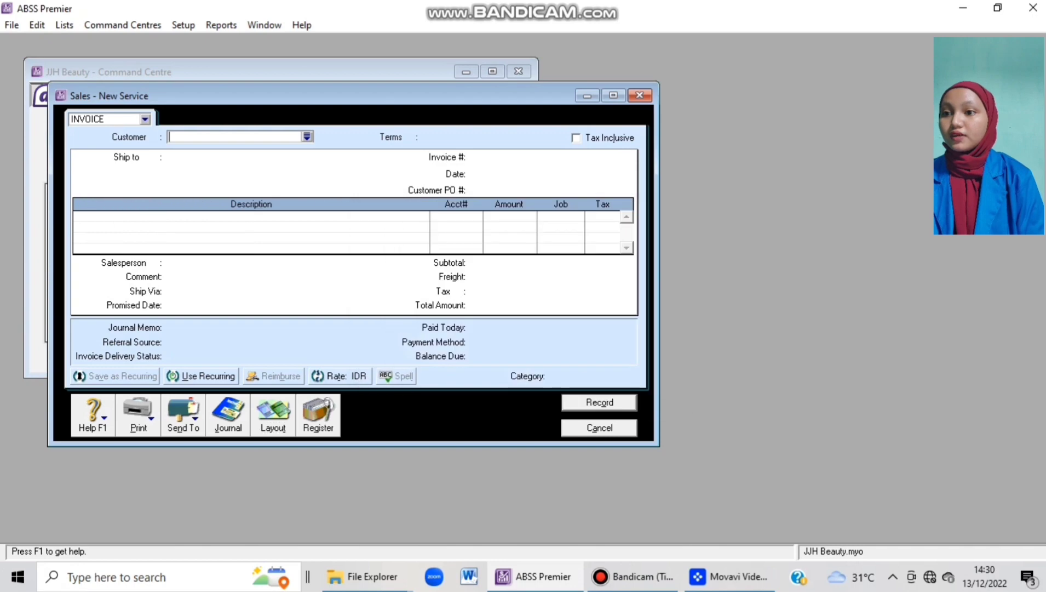
# Bill Hybe Corporation on C.O.D. terms with invoice number FJ120102.
pyautogui.click(307, 137)
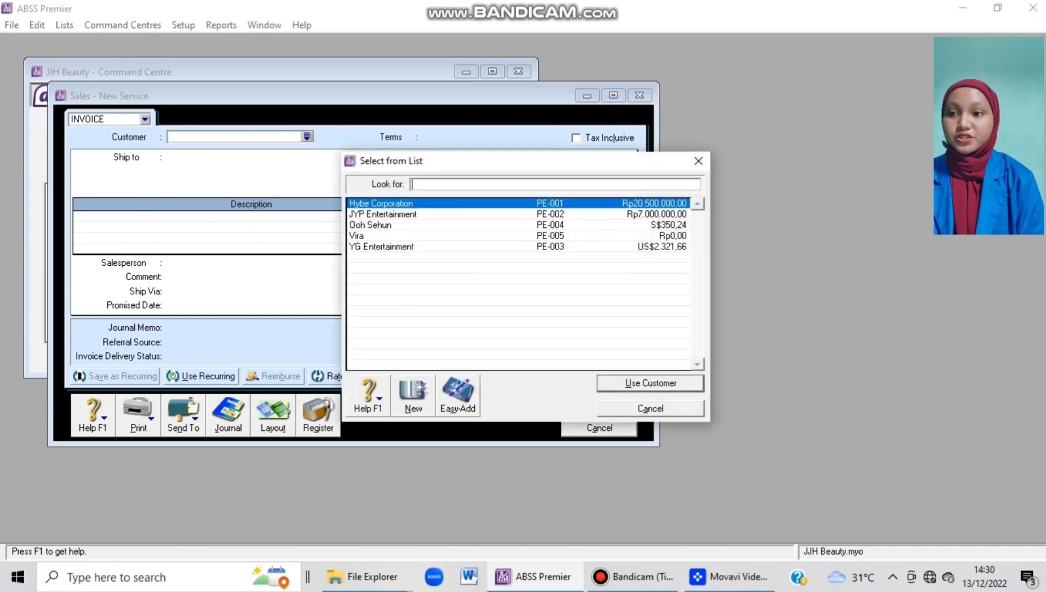
pyautogui.press('Return')
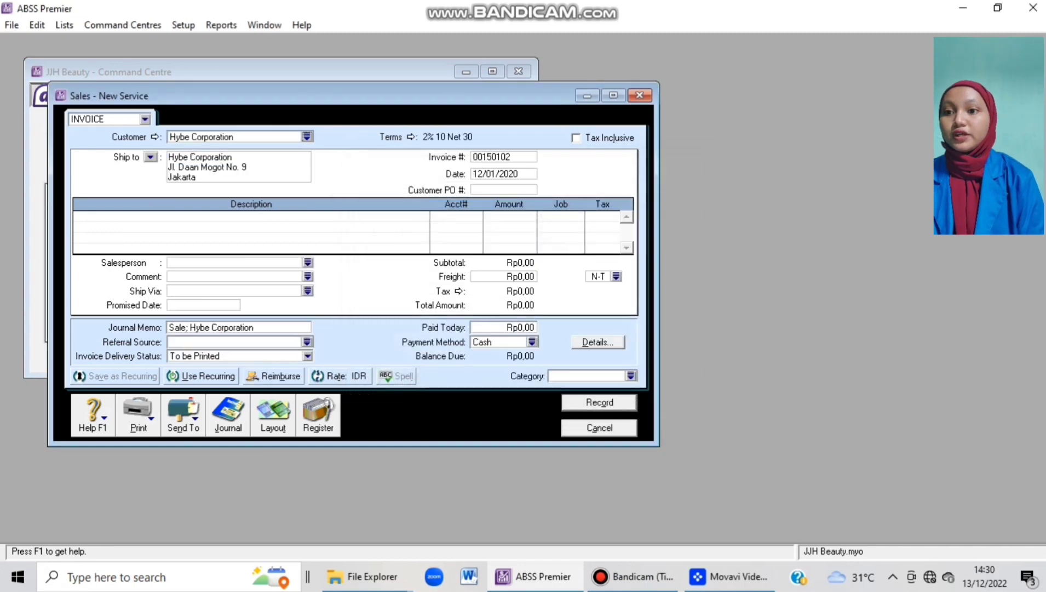
pyautogui.click(411, 137)
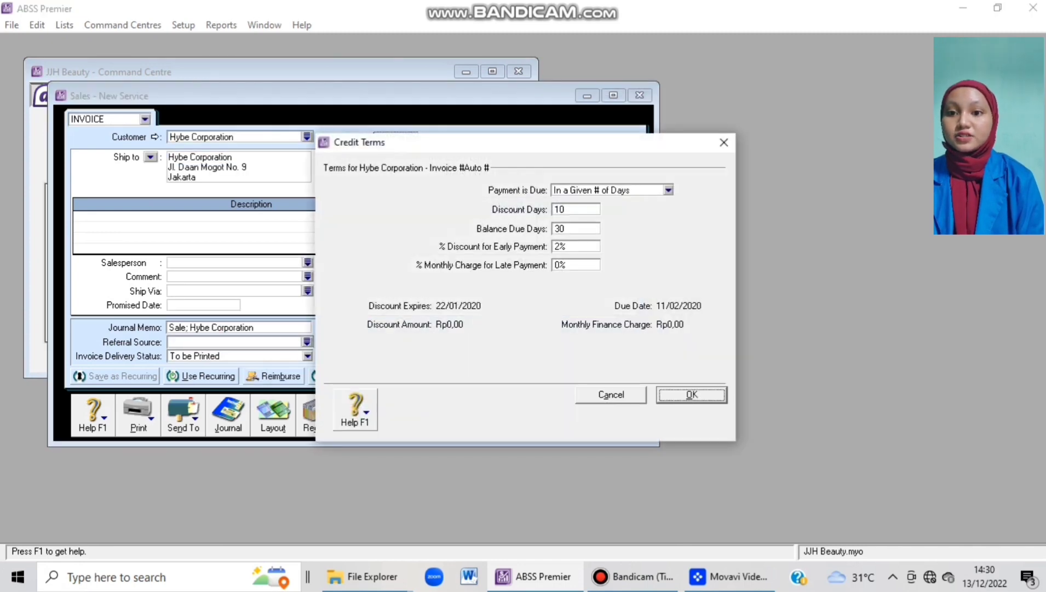
pyautogui.click(669, 190)
pyautogui.click(577, 204)
pyautogui.click(691, 394)
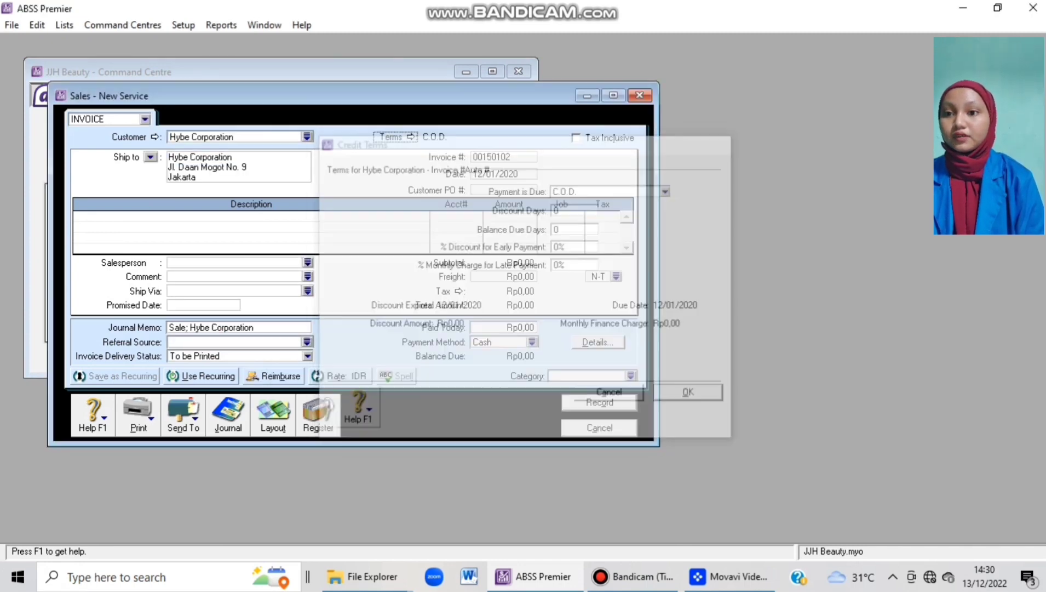
pyautogui.doubleClick(495, 175)
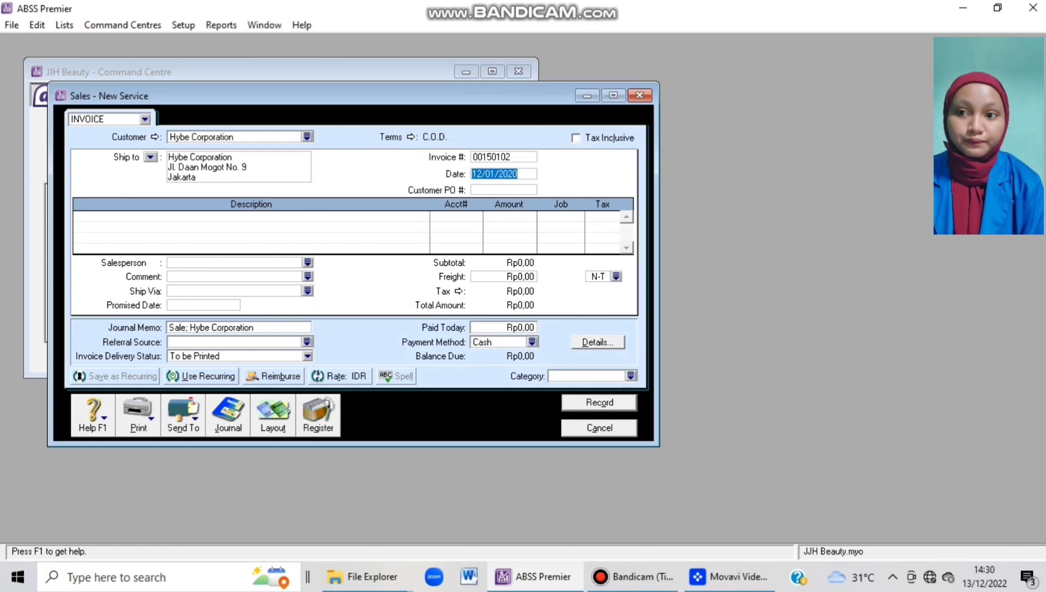
pyautogui.click(494, 157)
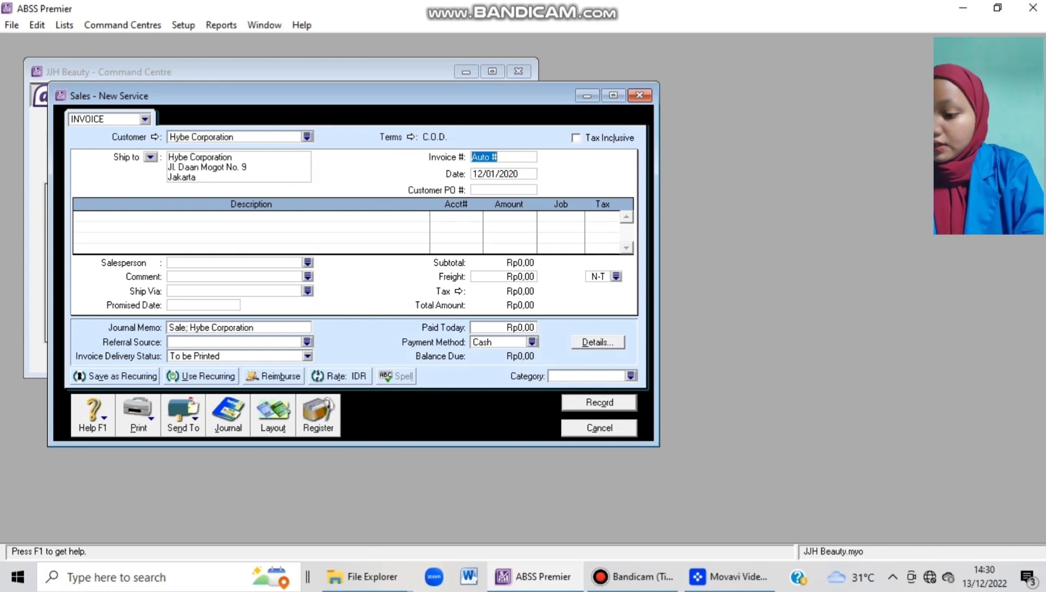
pyautogui.write('FJ')
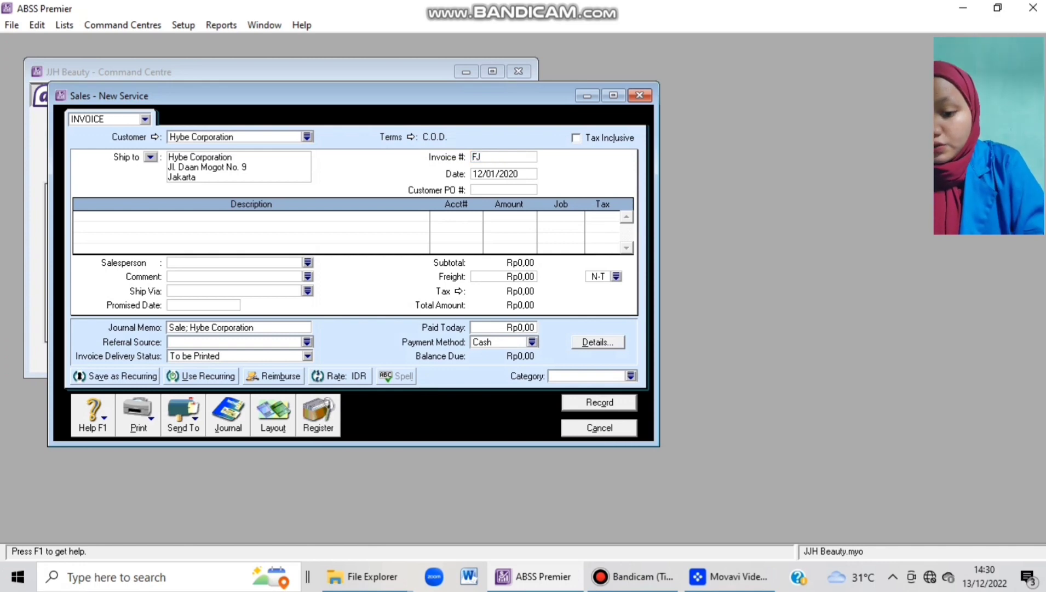
pyautogui.write('120102')
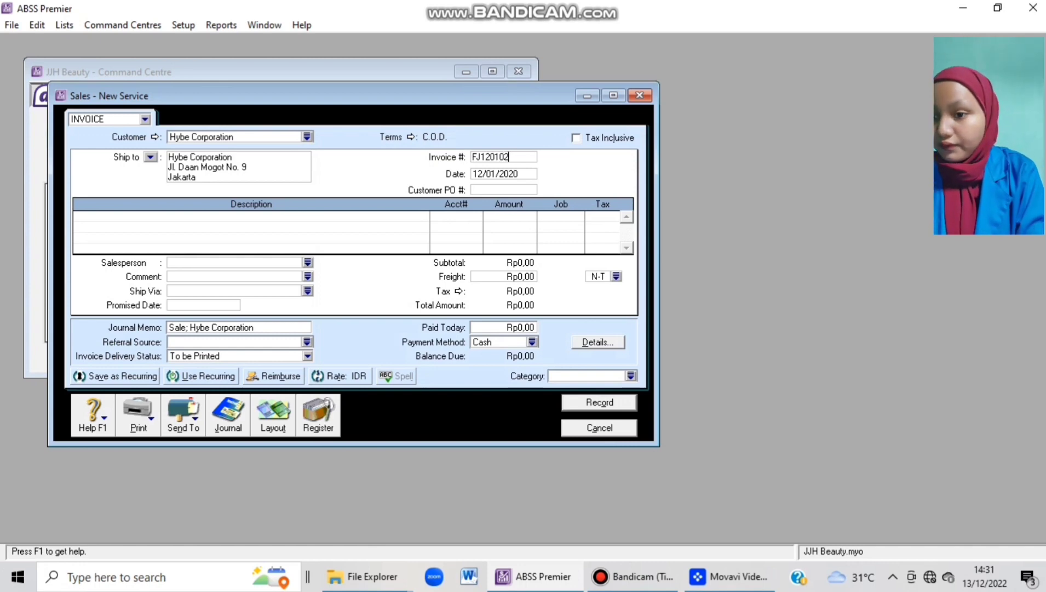
pyautogui.press('Tab')
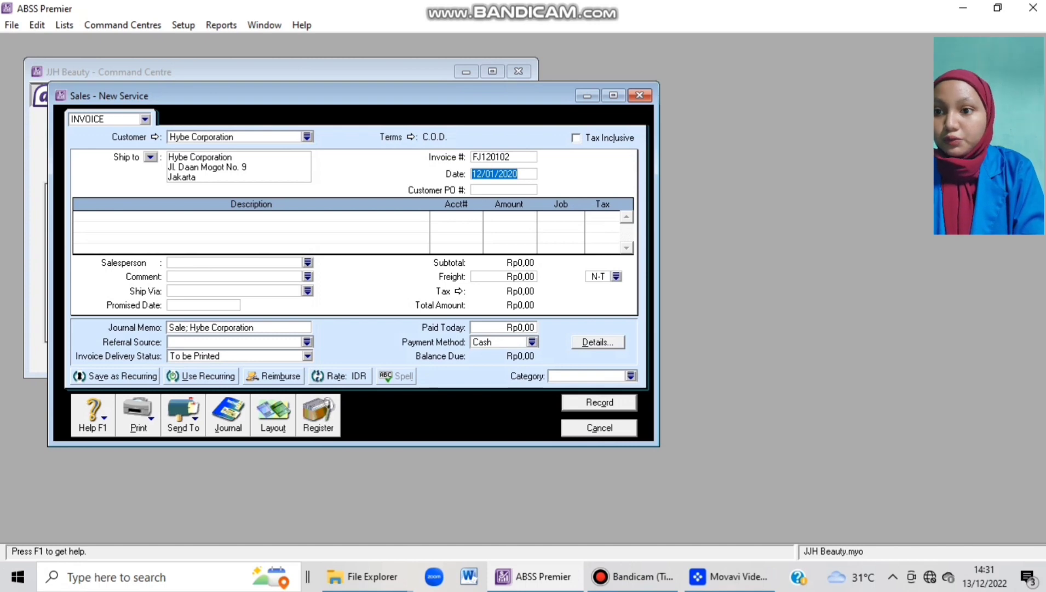
pyautogui.press('Tab')
pyautogui.press('Tab')
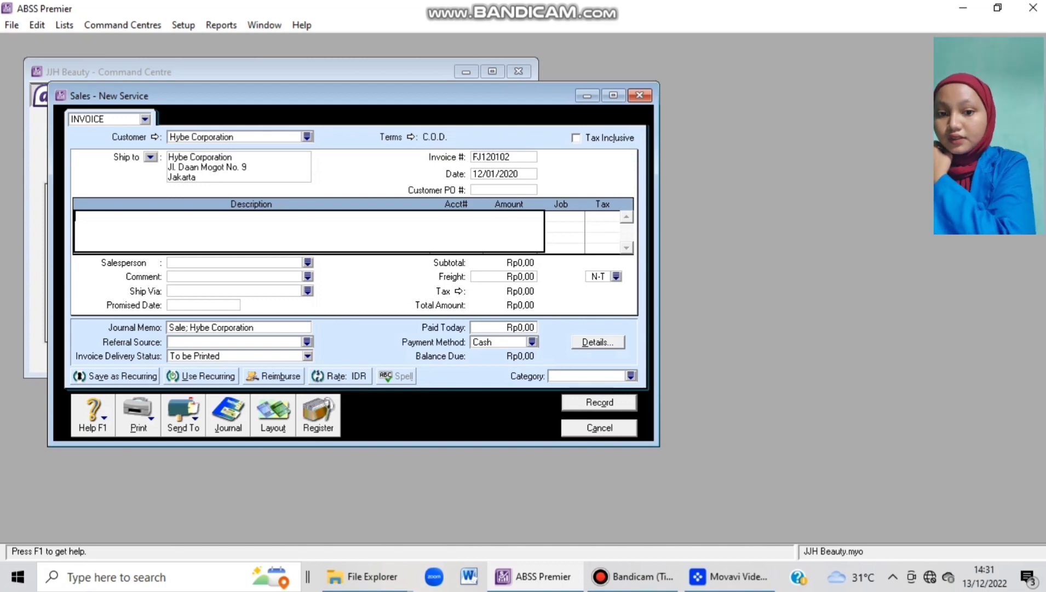
# Add a Nail Art line on 4-2500 Service Salon for Rp250.000,00 under job J.
pyautogui.write('N')
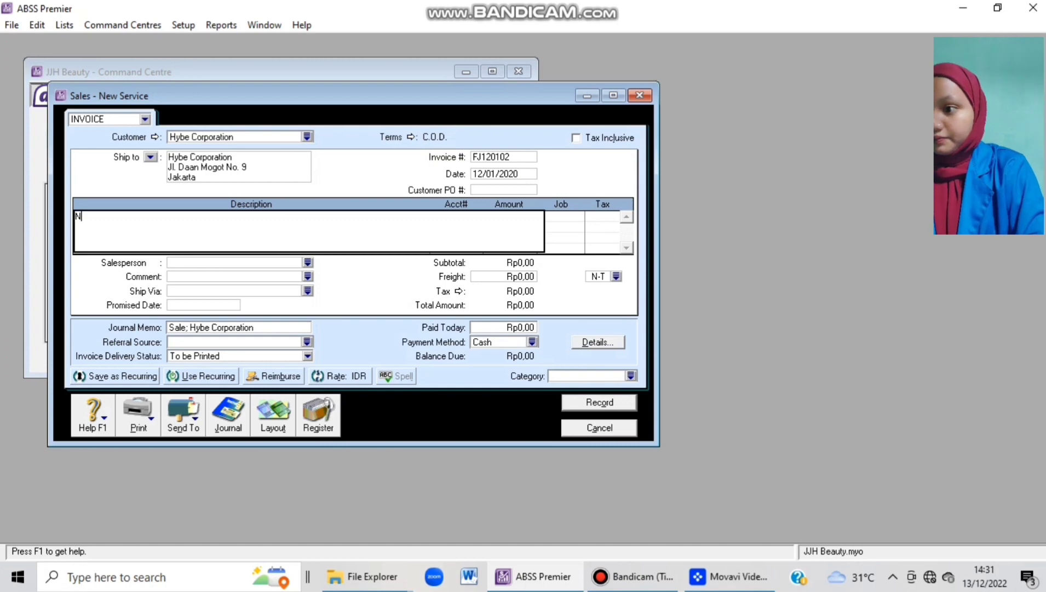
pyautogui.write('ail Art')
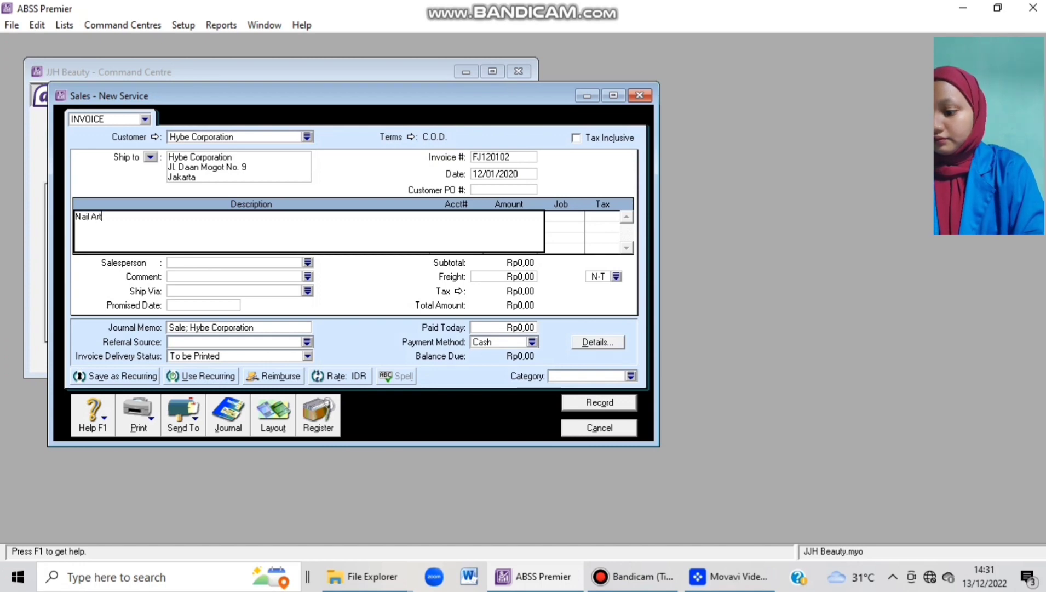
pyautogui.press('Tab')
pyautogui.write('4')
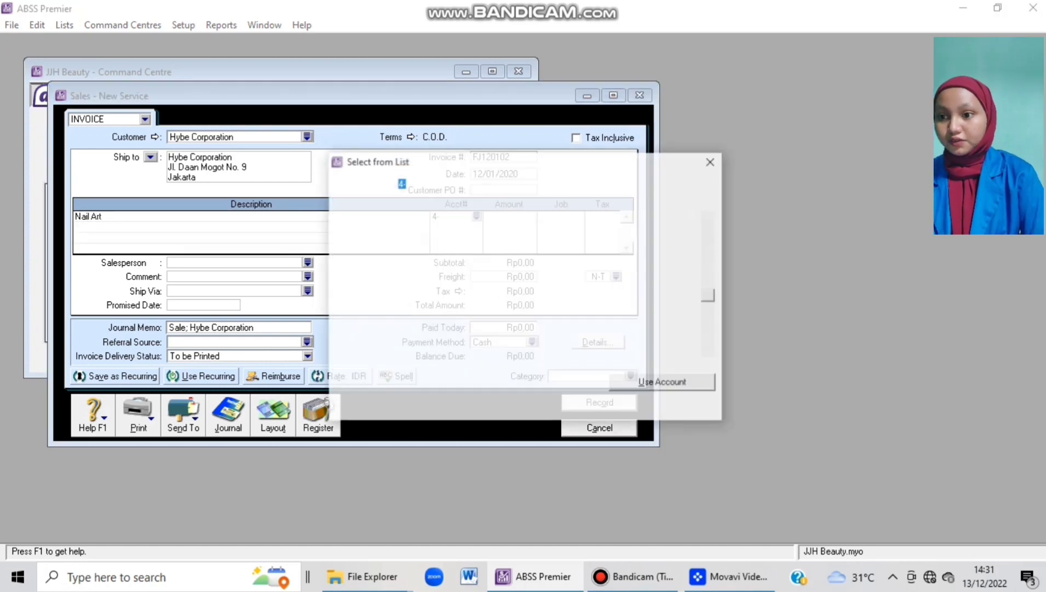
pyautogui.scroll(-2, 517, 283)
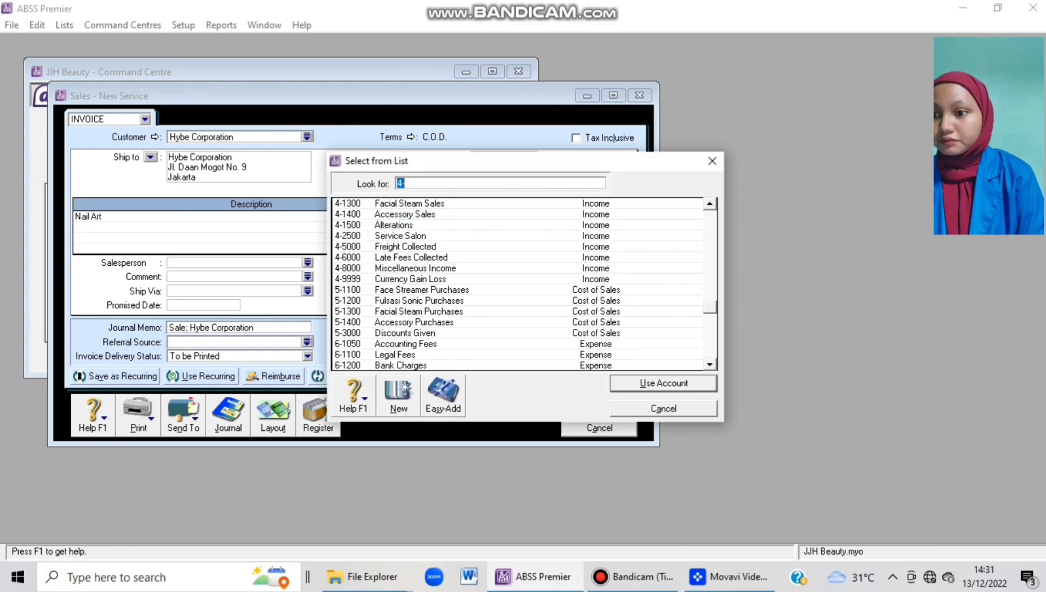
pyautogui.scroll(-1, 517, 283)
pyautogui.scroll(3, 518, 283)
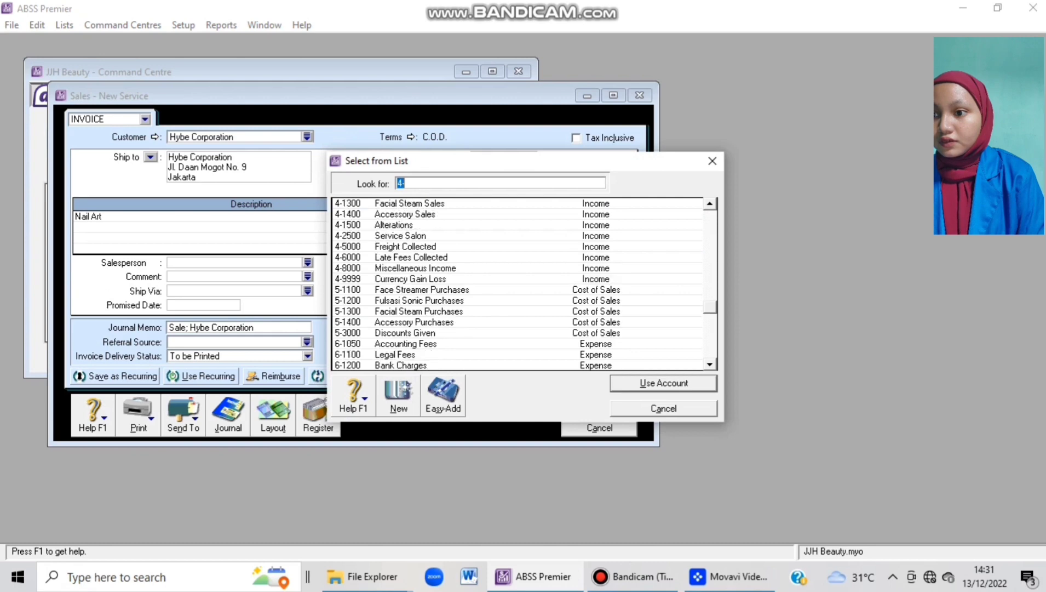
pyautogui.scroll(-2, 518, 283)
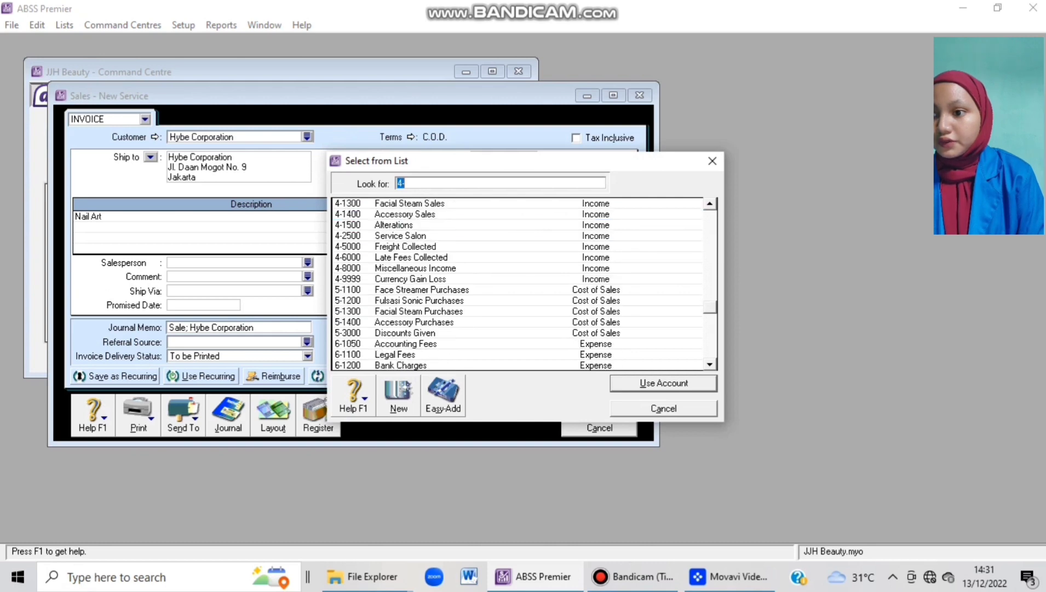
pyautogui.click(400, 235)
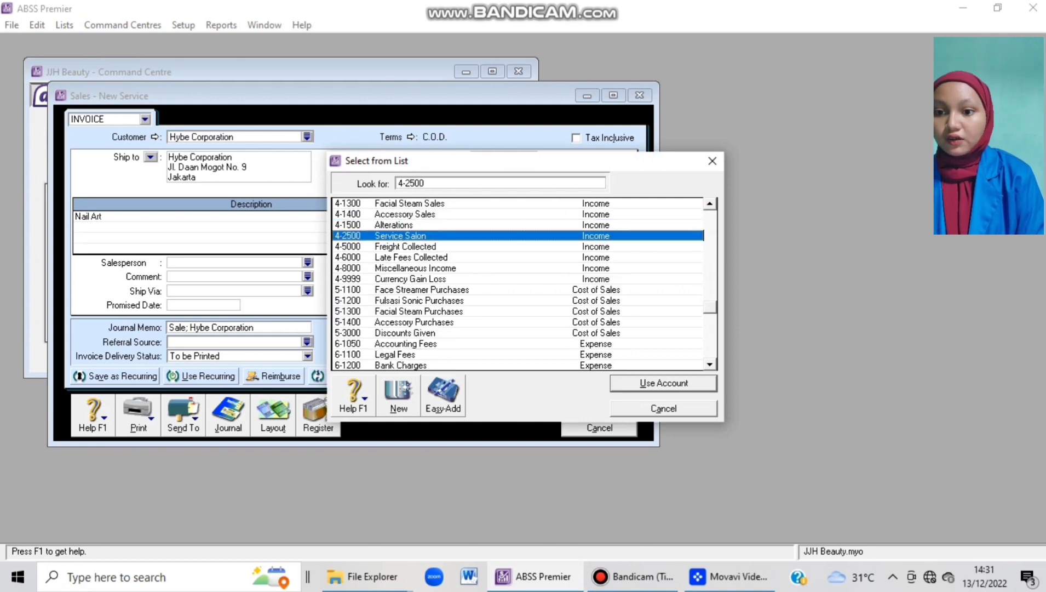
pyautogui.press('Return')
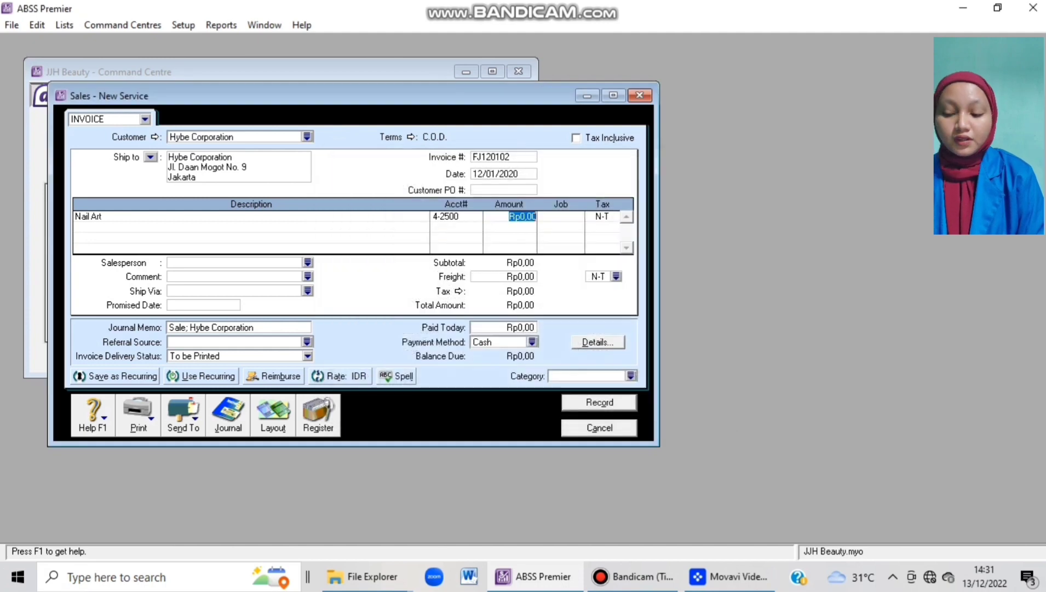
pyautogui.write('250000')
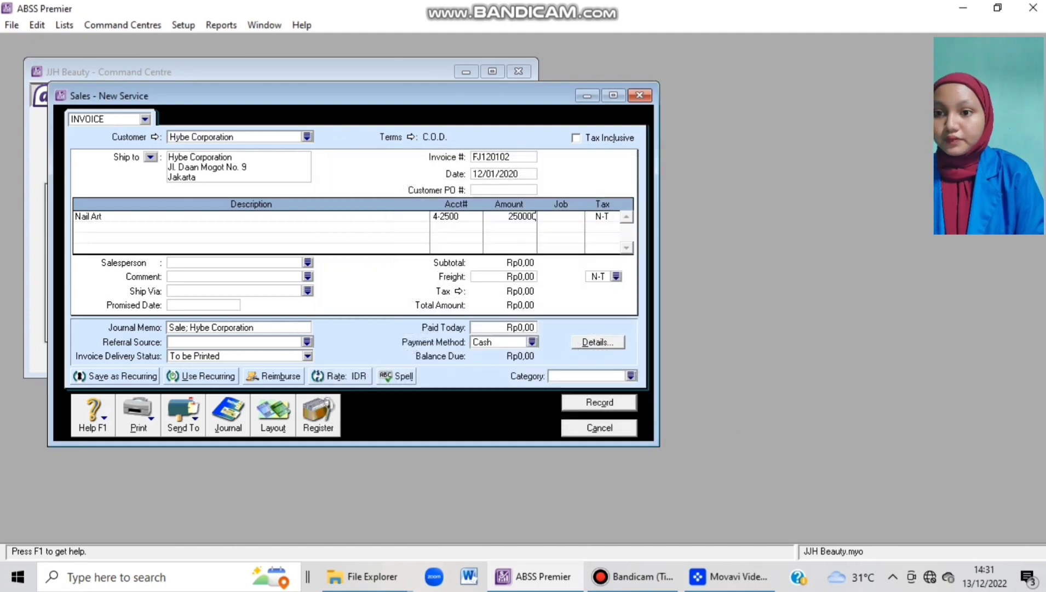
pyautogui.press('Tab')
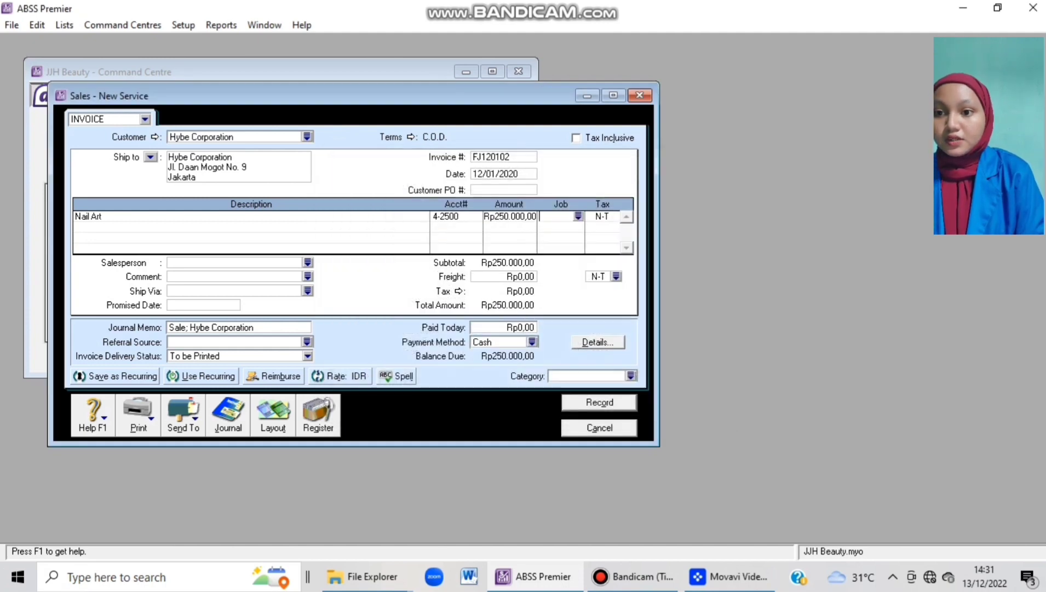
pyautogui.press('Return')
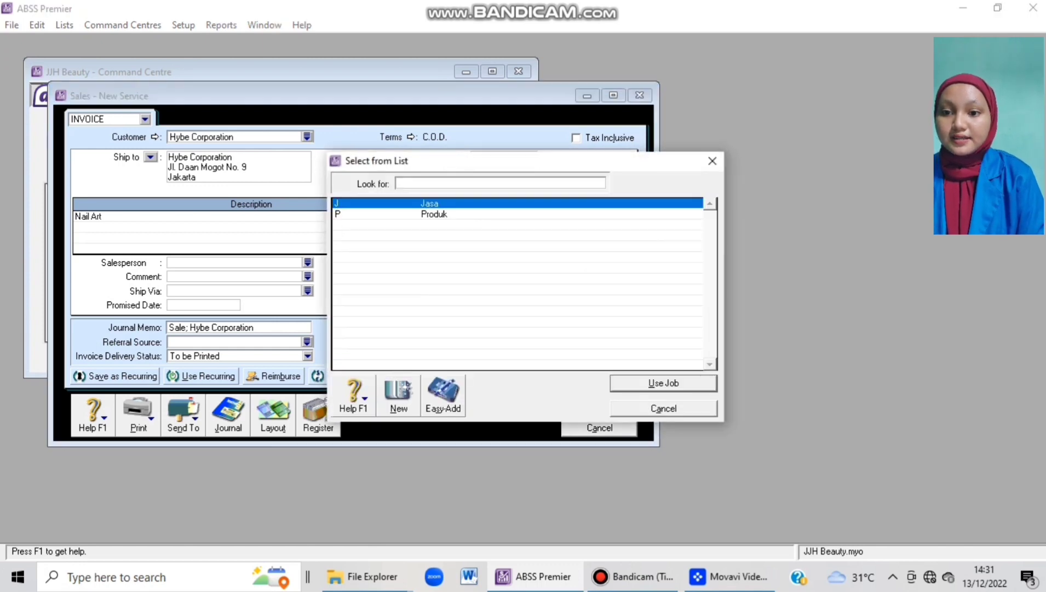
pyautogui.press('Return')
pyautogui.press('Tab')
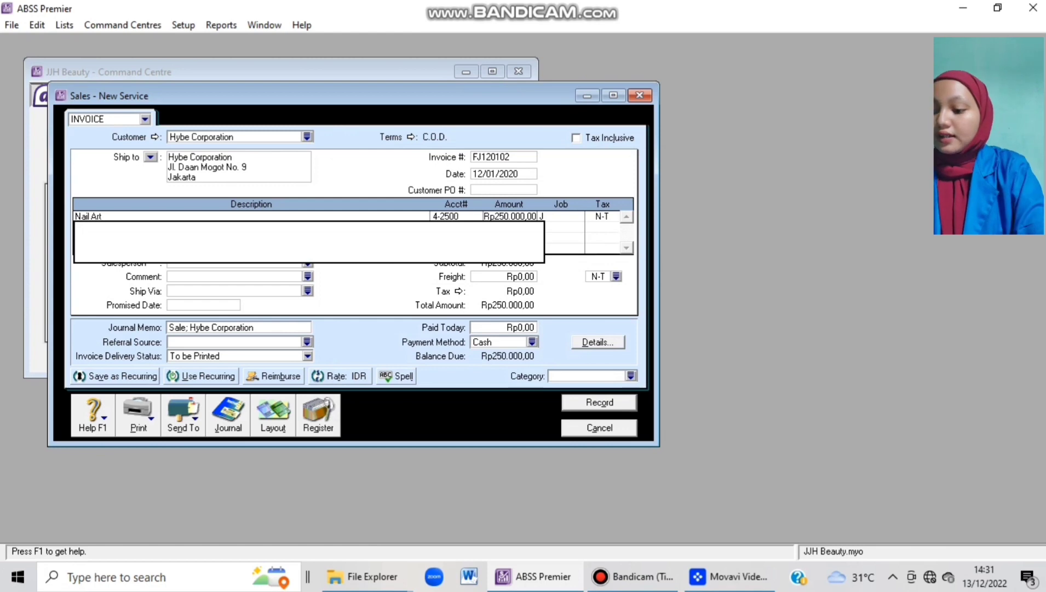
# Add a Hair Coloring line on 4-2500 for Rp200.000,00 under job J.
pyautogui.write('Hair ')
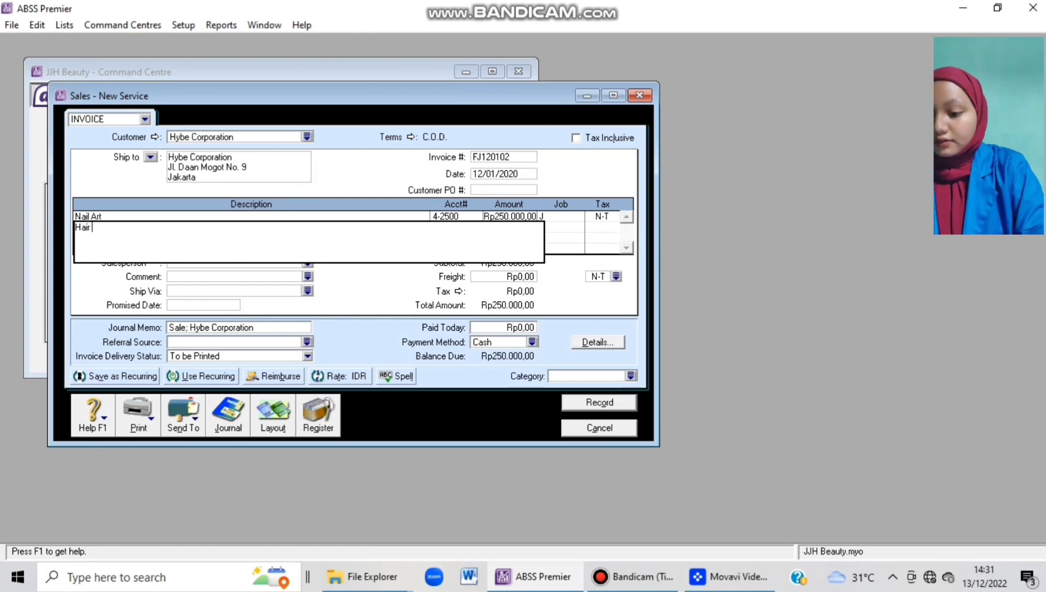
pyautogui.write('Coloring')
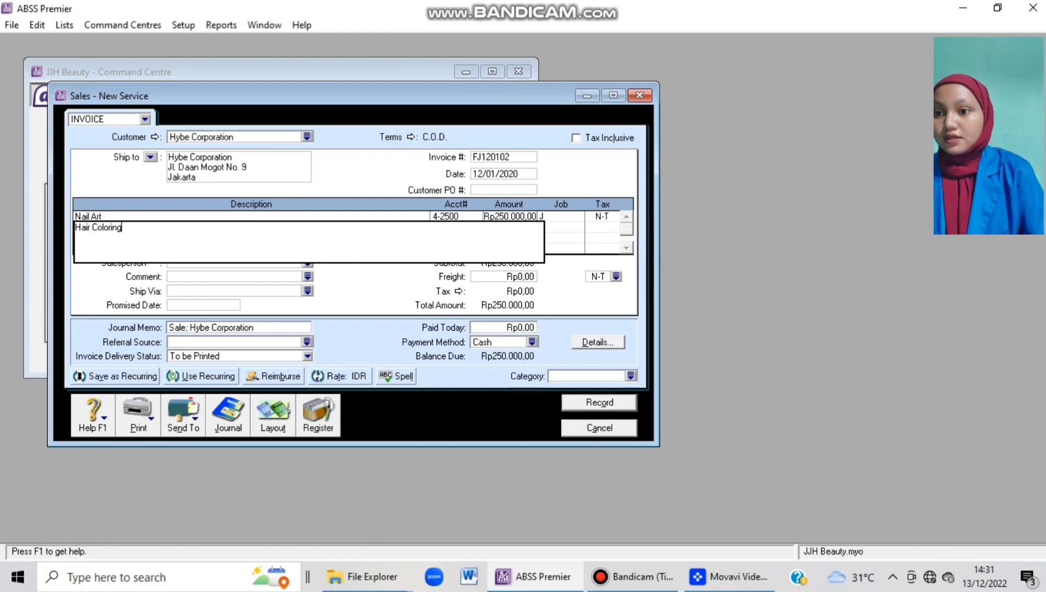
pyautogui.press('Tab')
pyautogui.write('4')
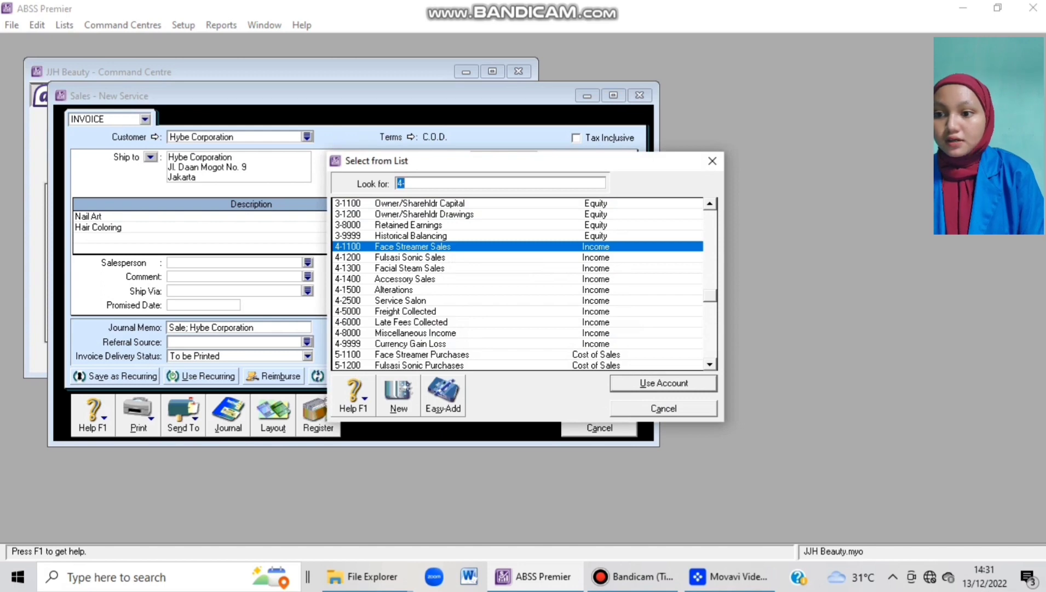
pyautogui.write('4-2500')
pyautogui.press('Return')
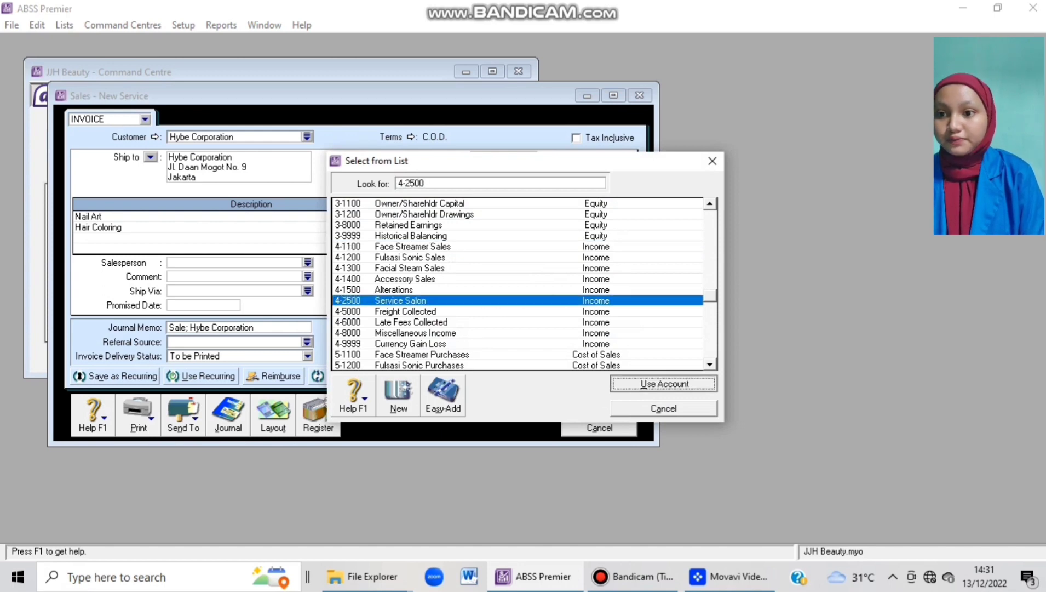
pyautogui.press('Tab')
pyautogui.write('200000')
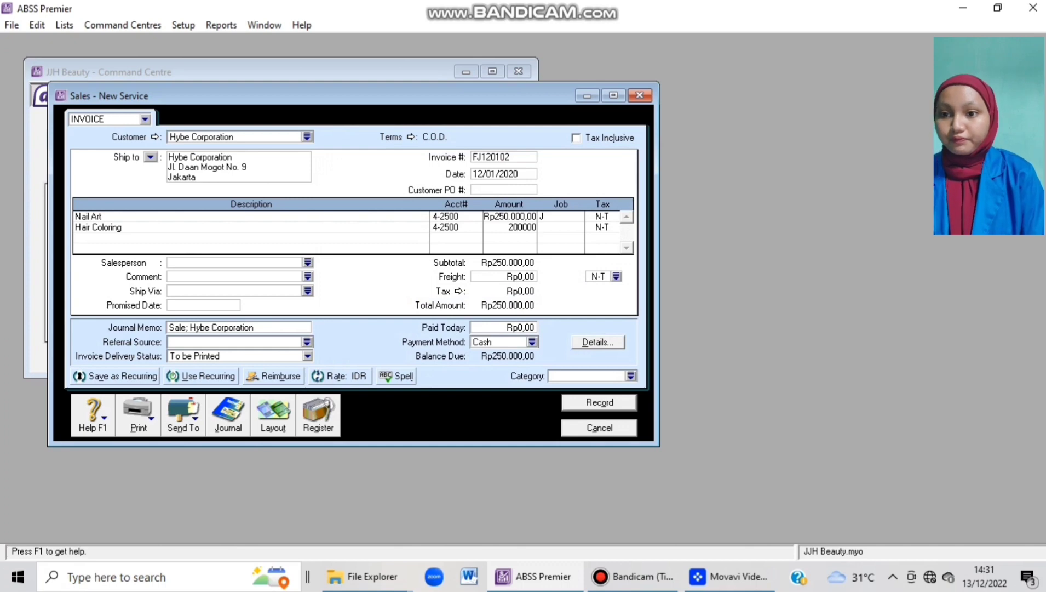
pyautogui.press('Tab')
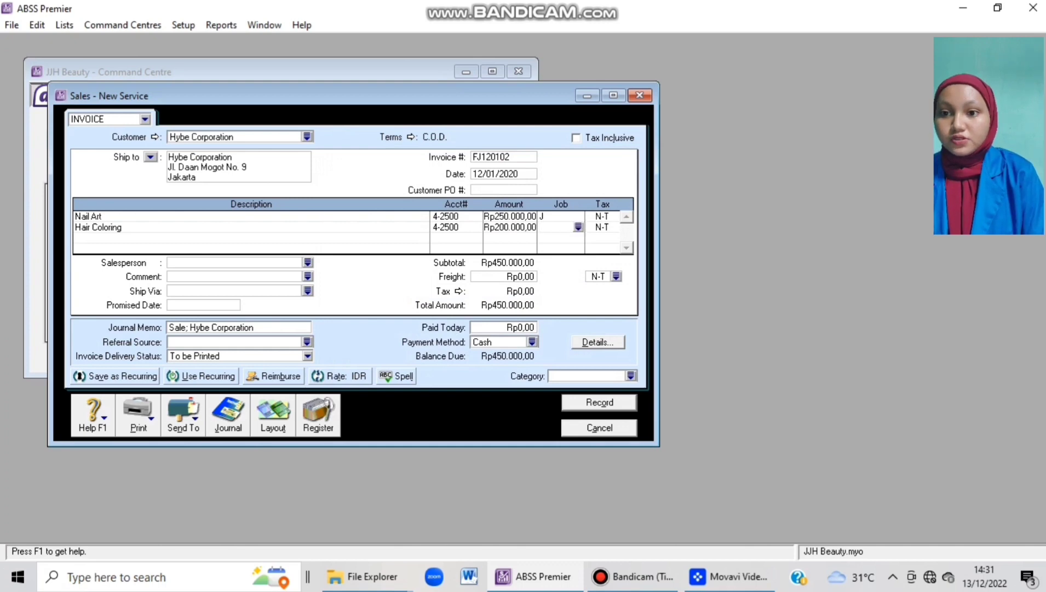
pyautogui.press('space')
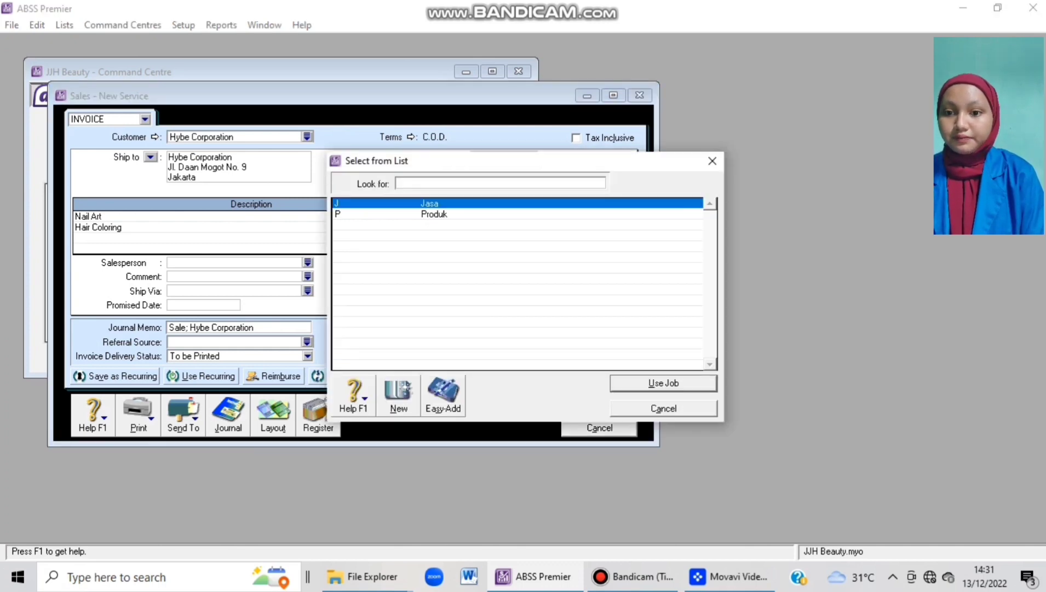
pyautogui.press('Return')
pyautogui.press('Tab')
pyautogui.press('Tab')
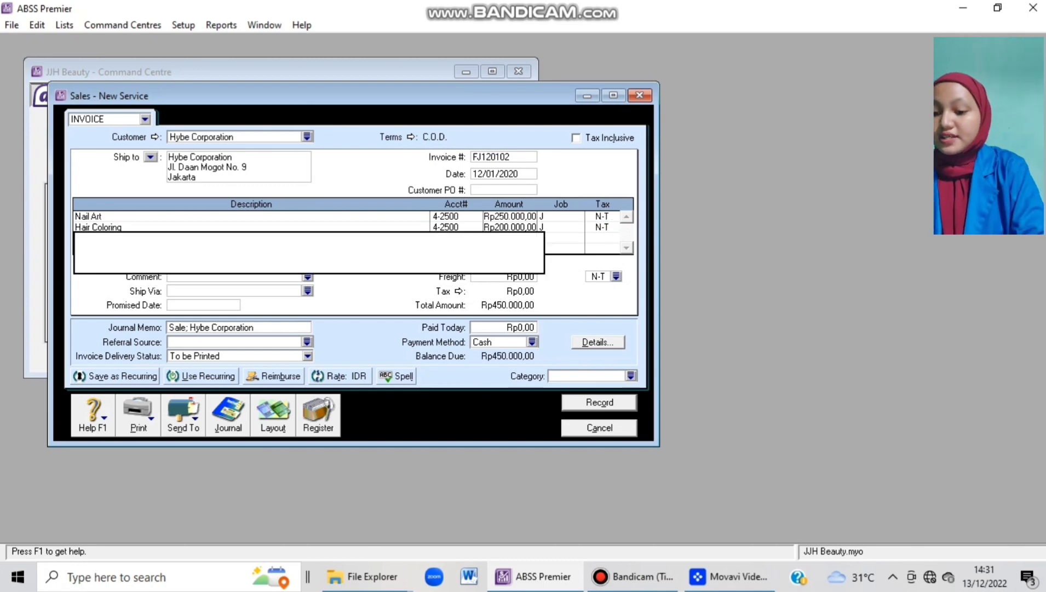
# Add a Body Massage line on 4-2500 for Rp550.000,00 under job J.
pyautogui.write('Body Massag')
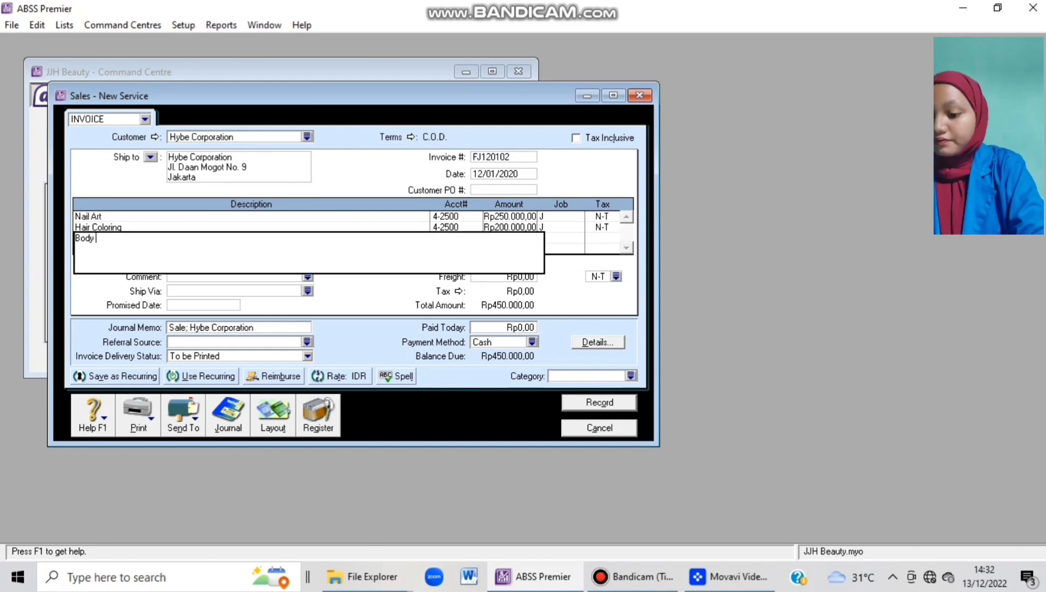
pyautogui.write('e')
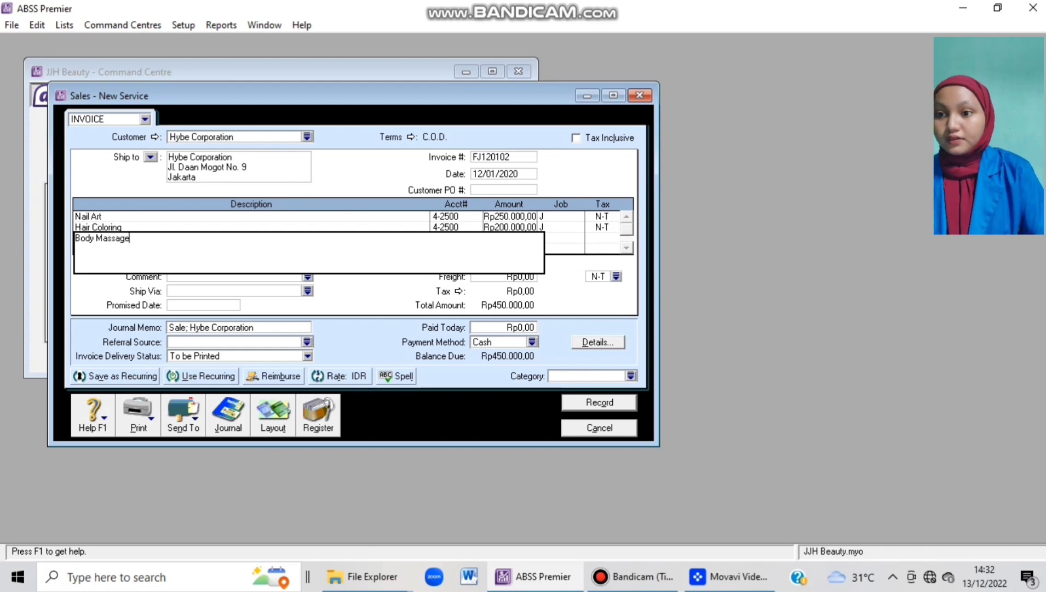
pyautogui.press('Tab')
pyautogui.write('4')
pyautogui.press('Tab')
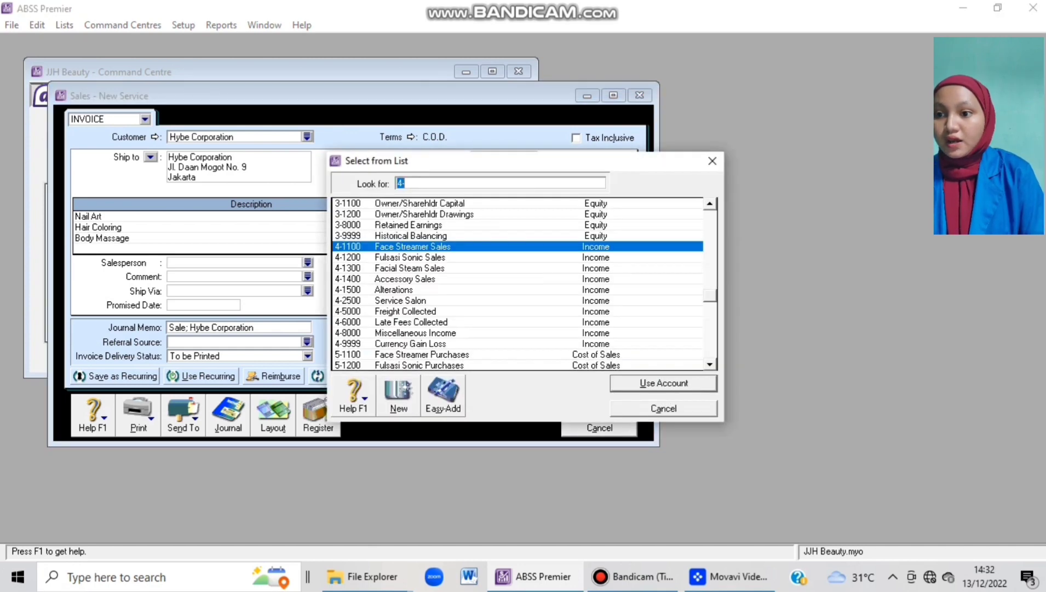
pyautogui.write('4-2500')
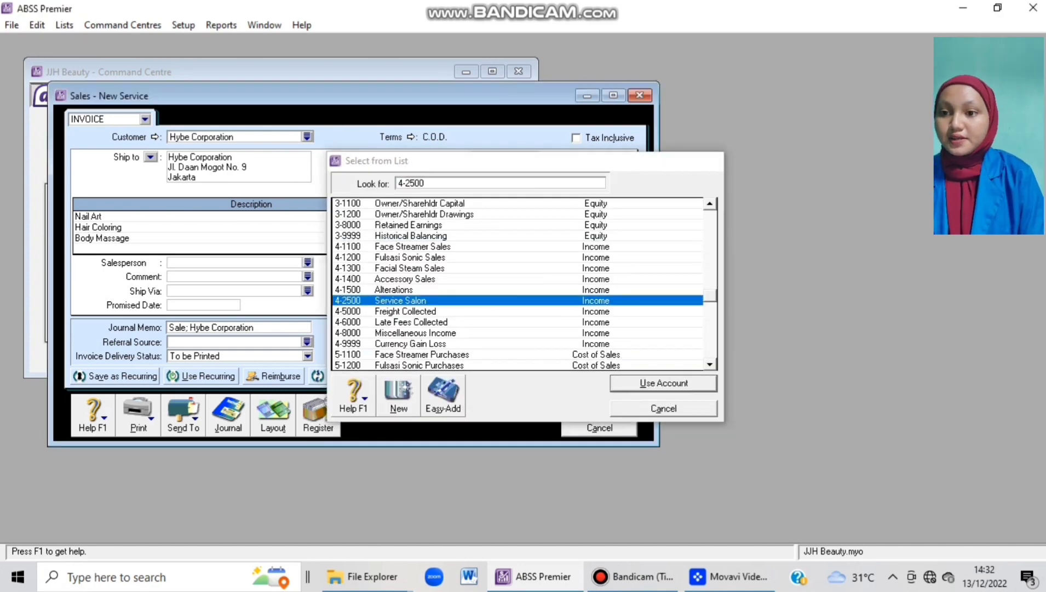
pyautogui.press('Return')
pyautogui.write('5500')
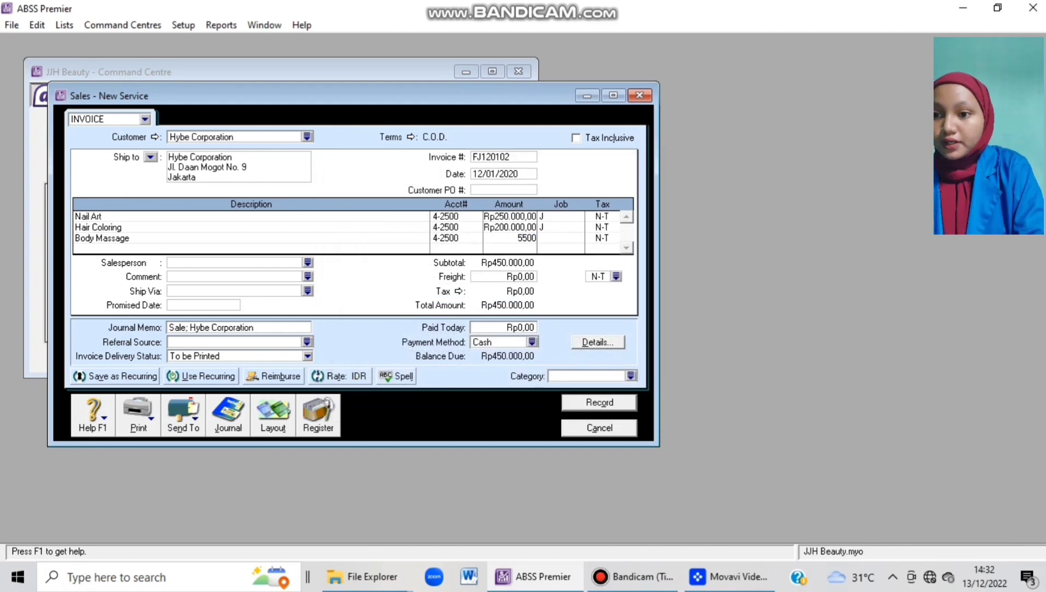
pyautogui.write('00')
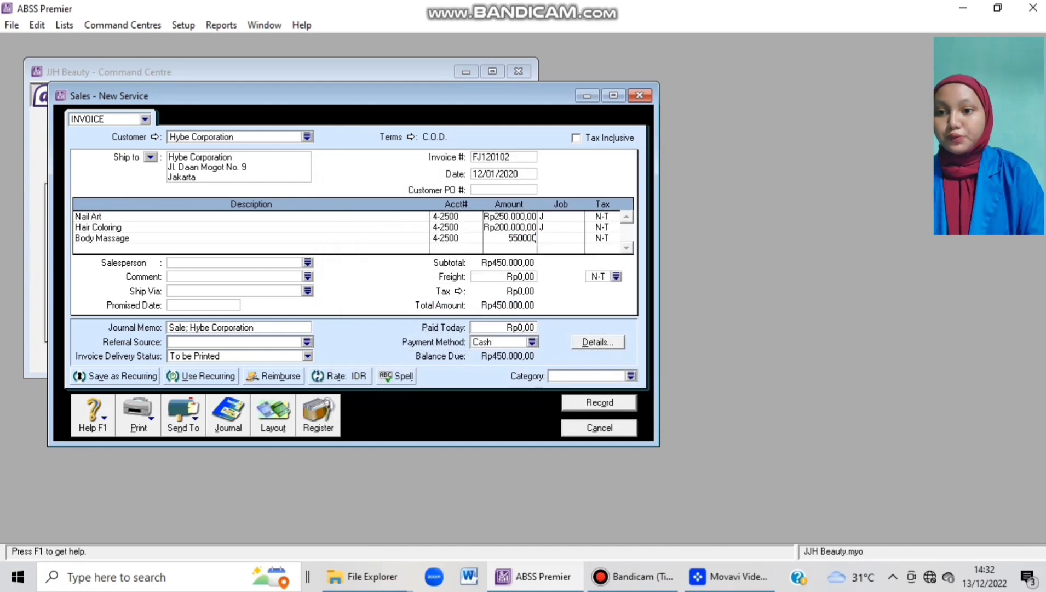
pyautogui.press('Tab')
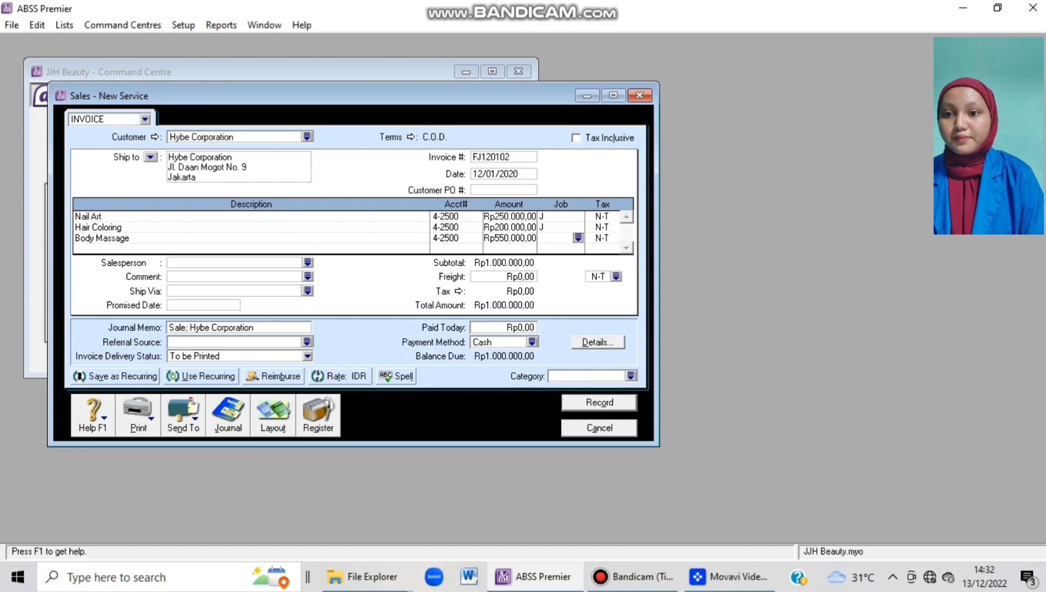
pyautogui.press('Return')
pyautogui.press('Return')
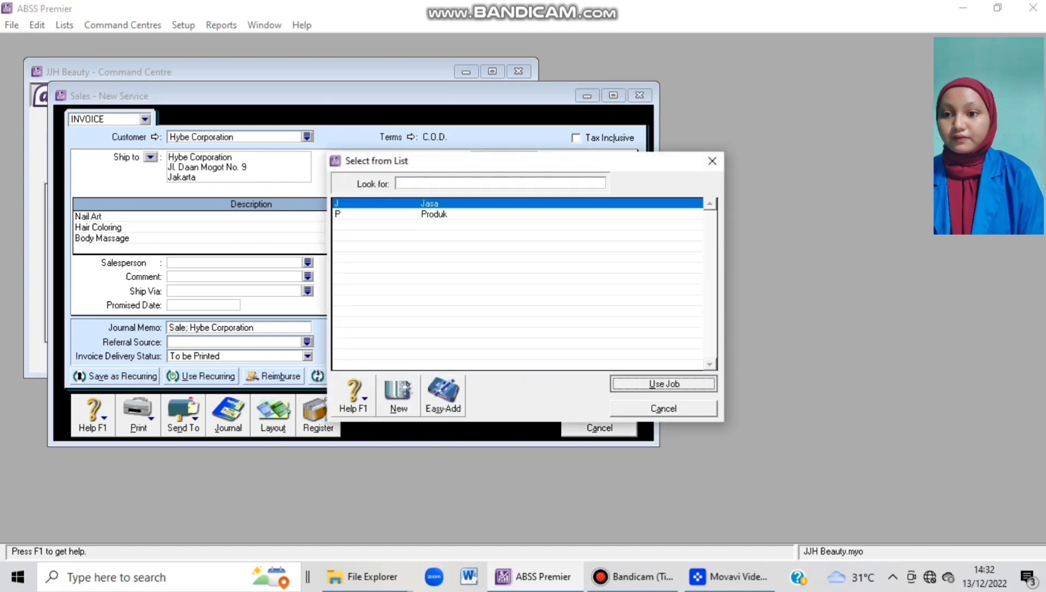
pyautogui.press('Tab')
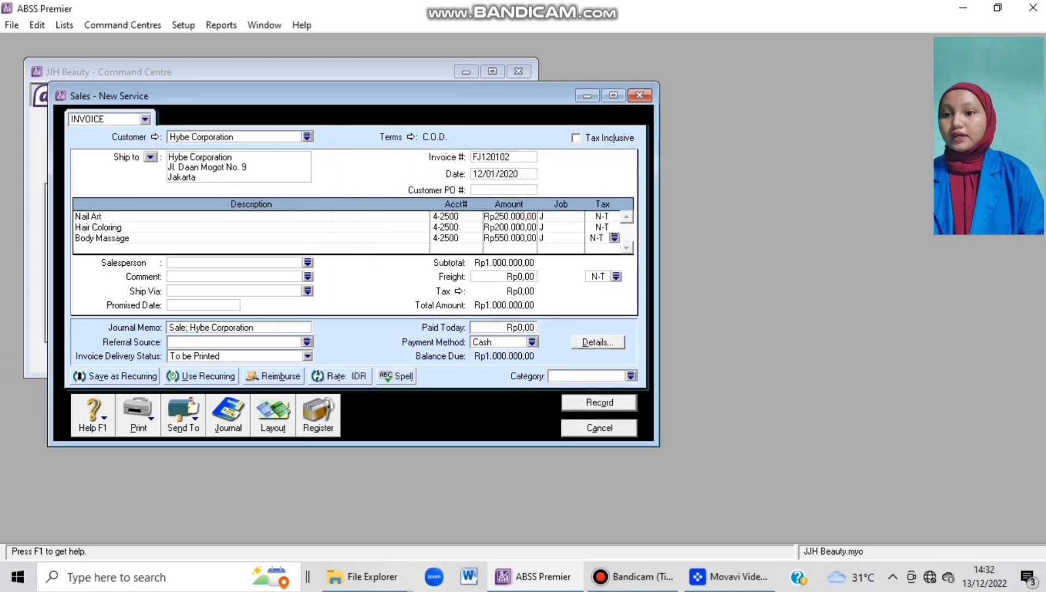
pyautogui.press('Tab')
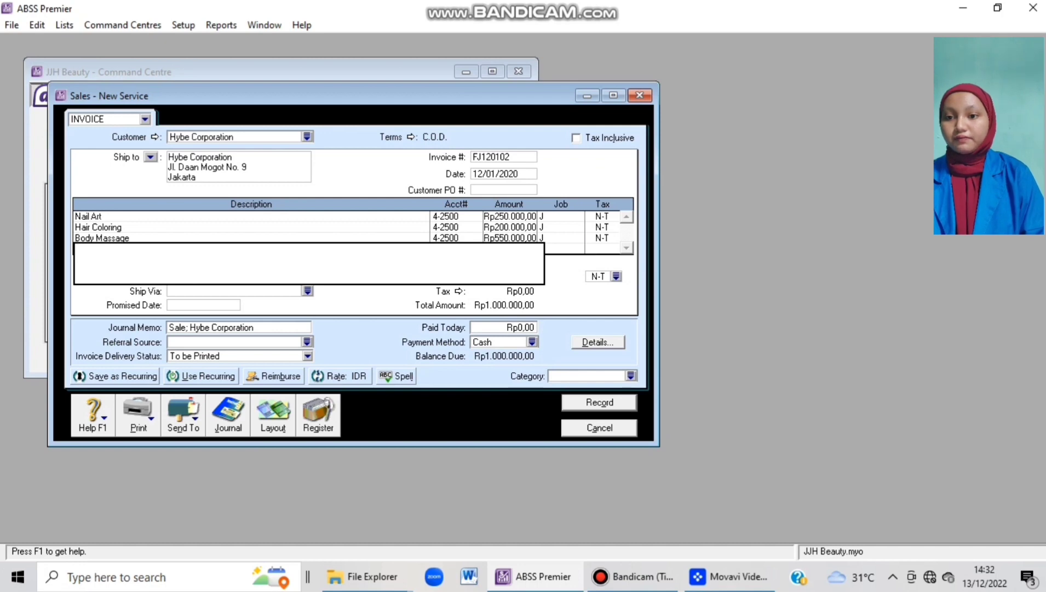
pyautogui.click(508, 228)
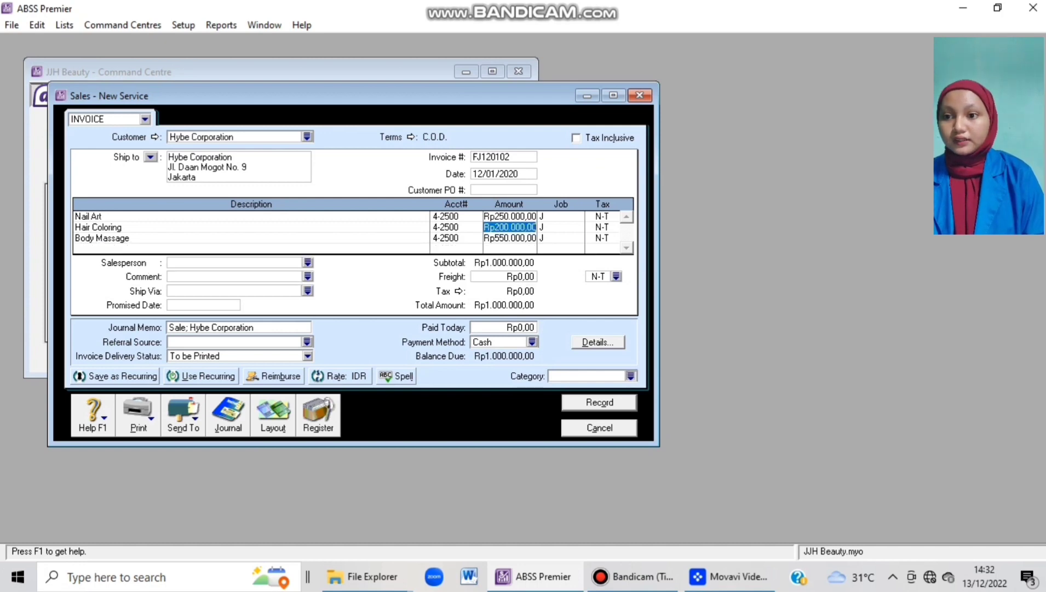
# Set the invoice category to L and record the Rp1.000.000,00 invoice.
pyautogui.click(631, 375)
pyautogui.press('Return')
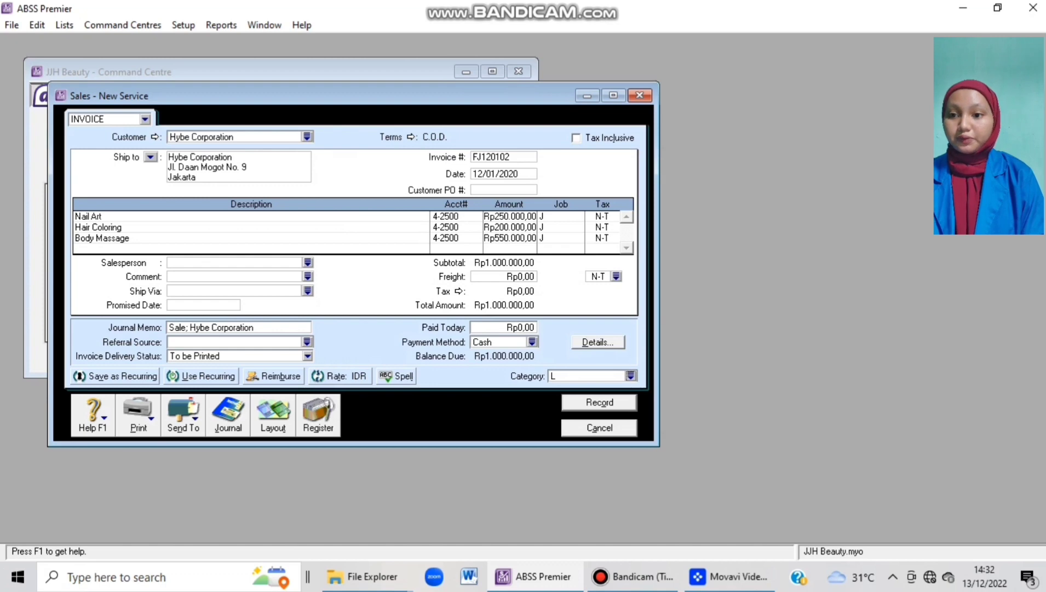
pyautogui.press('Return')
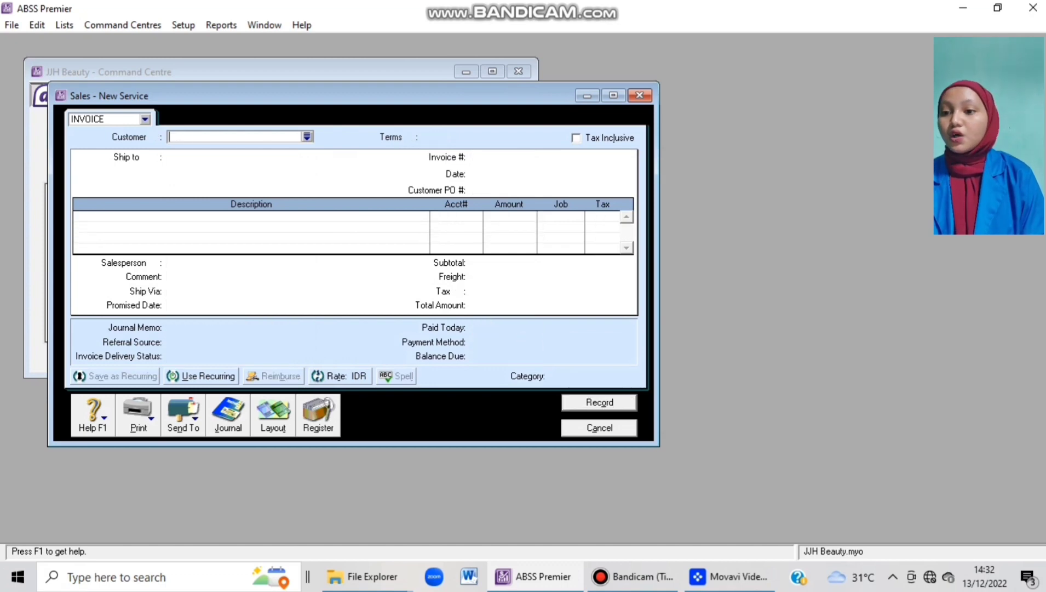
# Discard the blank sale and review invoice FJ120102 (Trade Debtors IDR / Service Salon Rp1.000.000,00) in the Sales Transaction Journal.
pyautogui.press('Escape')
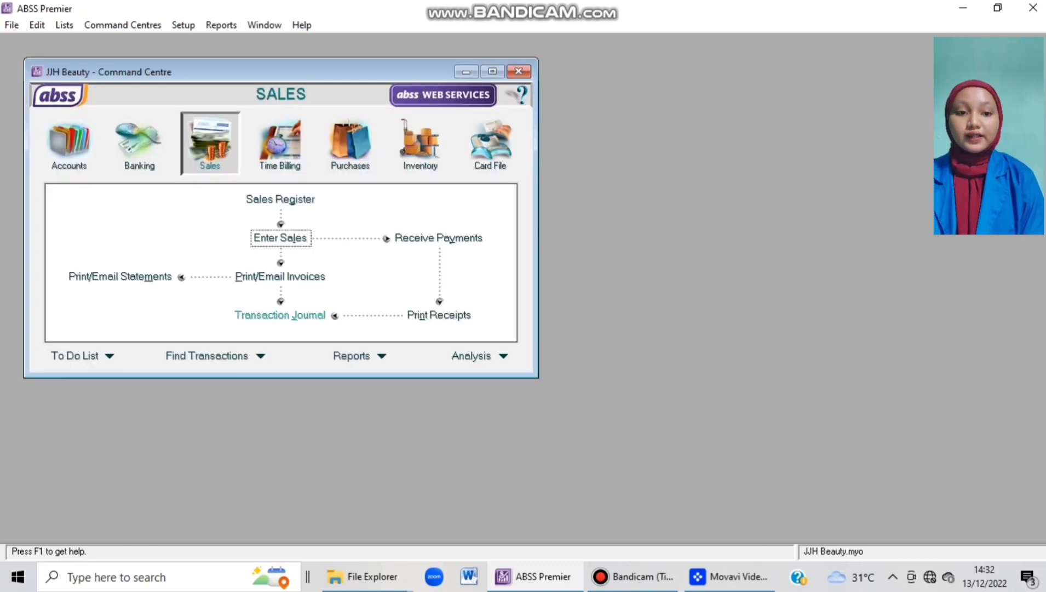
pyautogui.click(280, 315)
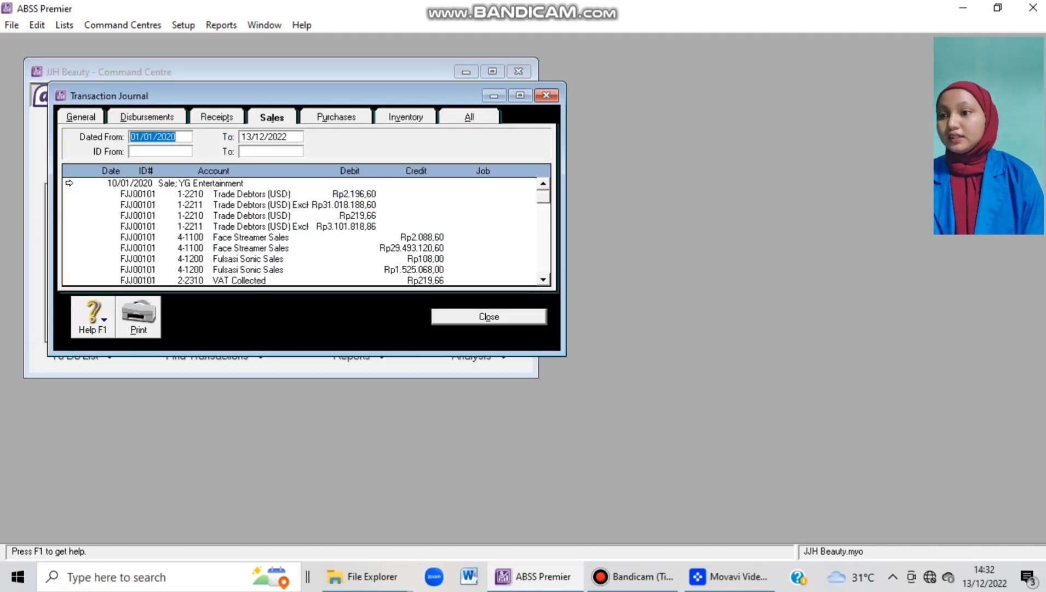
pyautogui.scroll(-5, 301, 230)
pyautogui.scroll(-5, 302, 230)
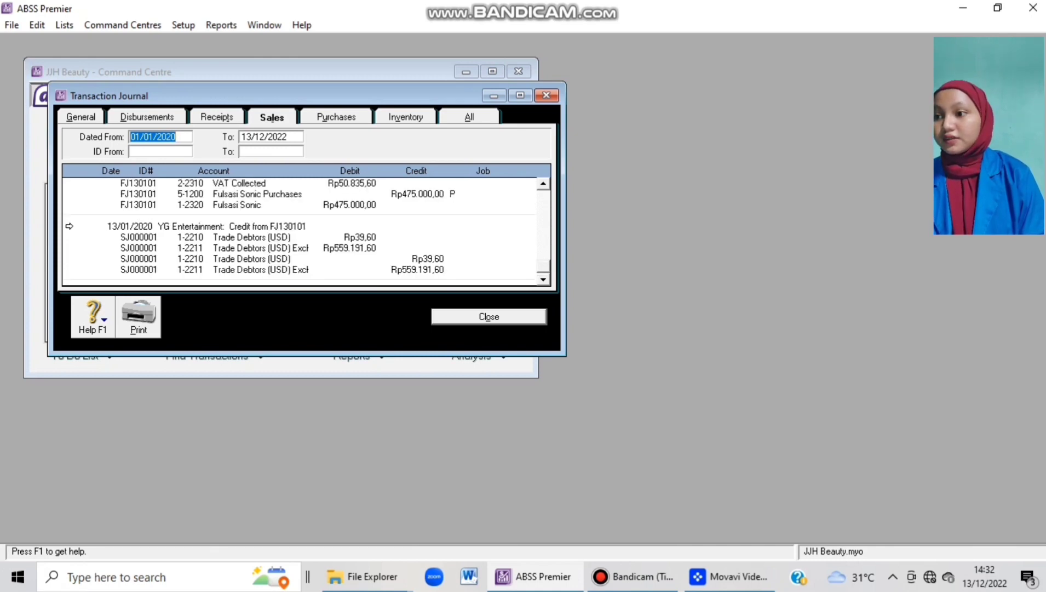
pyautogui.scroll(3, 301, 230)
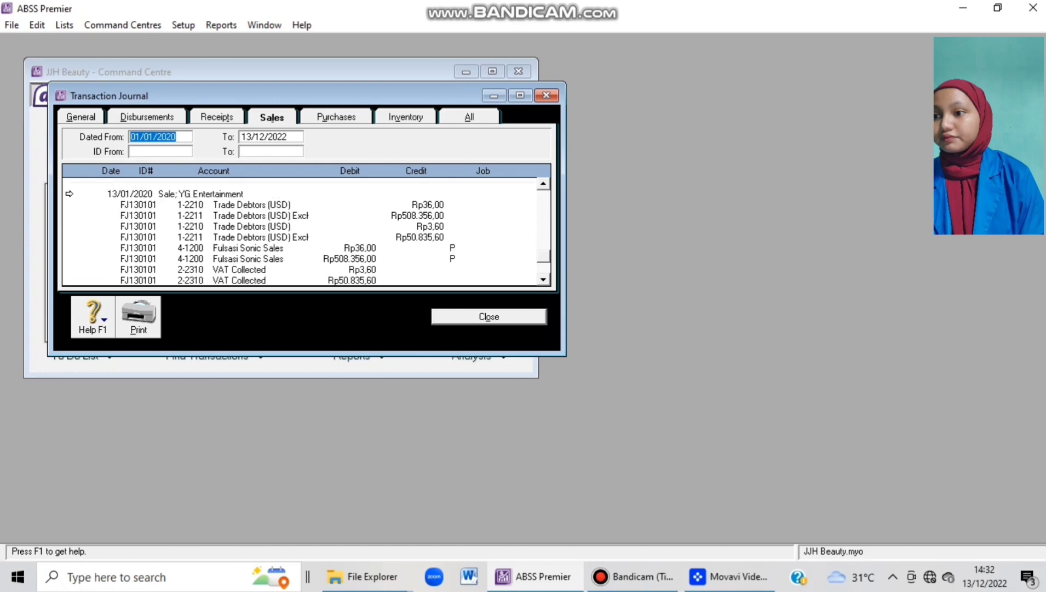
pyautogui.scroll(5, 302, 230)
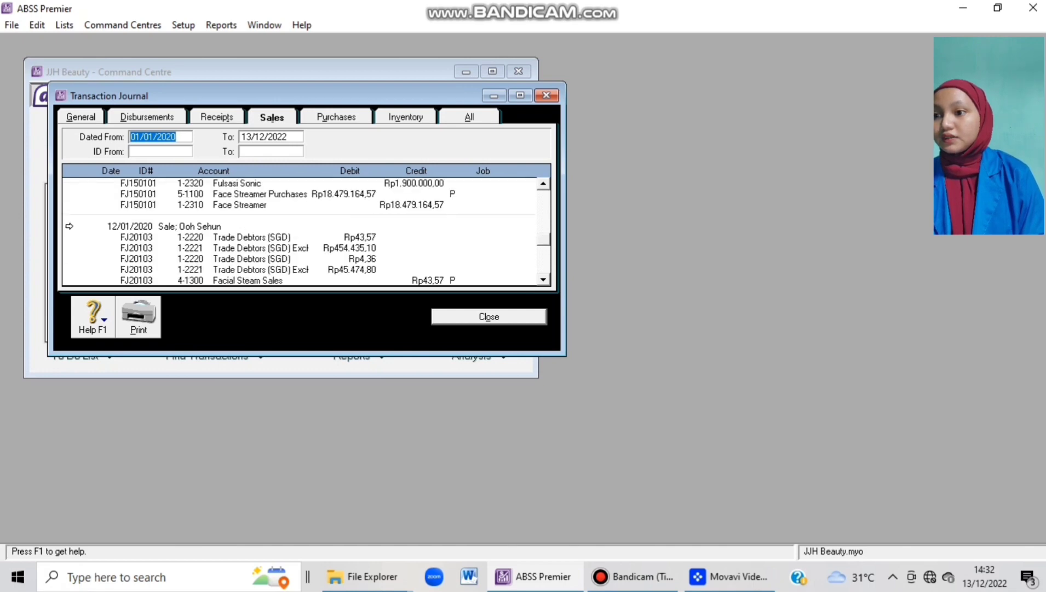
pyautogui.scroll(-1, 301, 230)
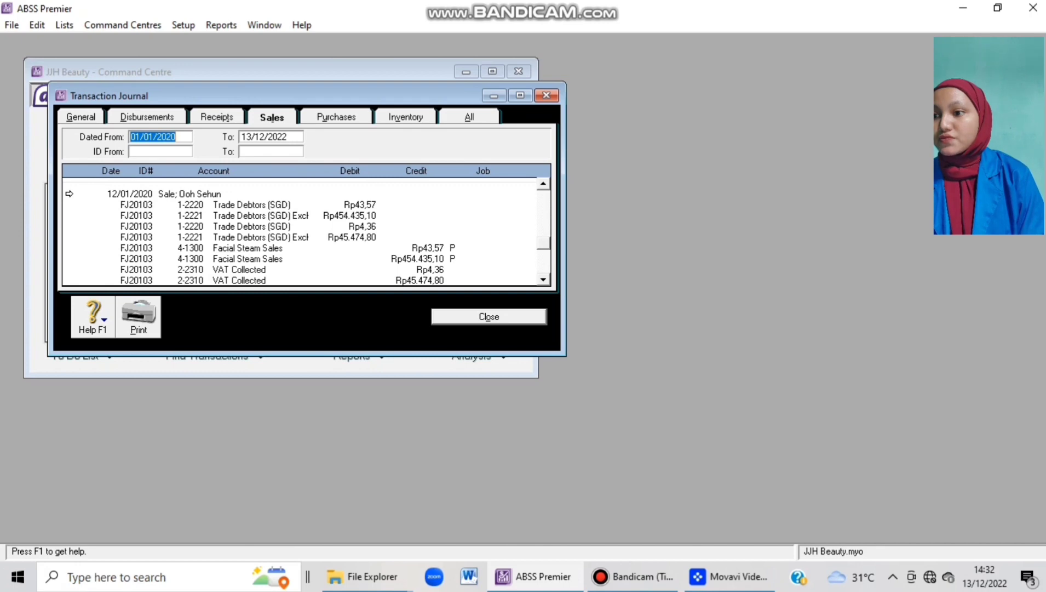
pyautogui.scroll(6, 301, 230)
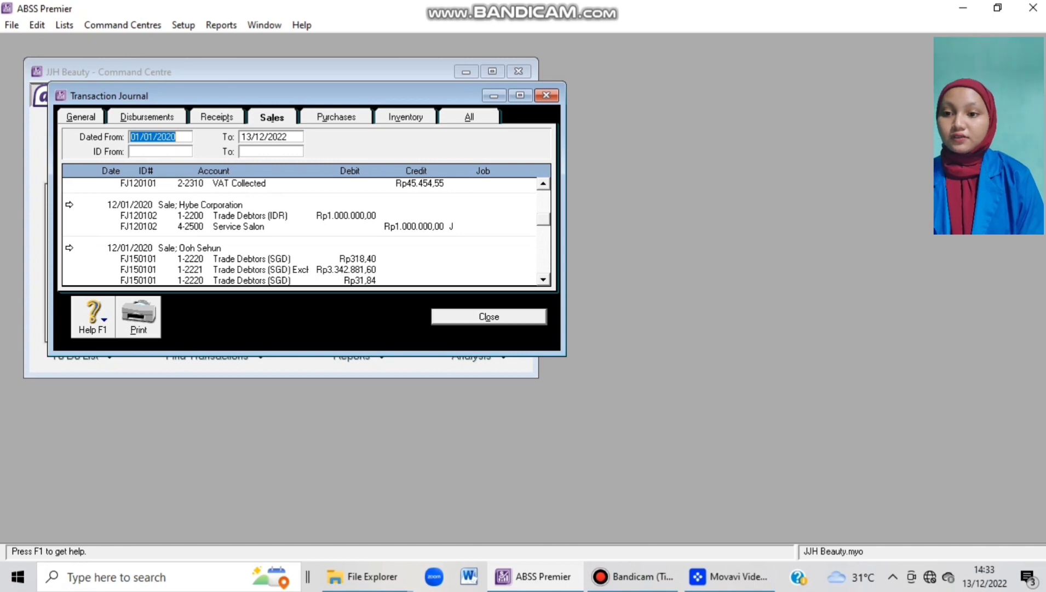
pyautogui.press('Escape')
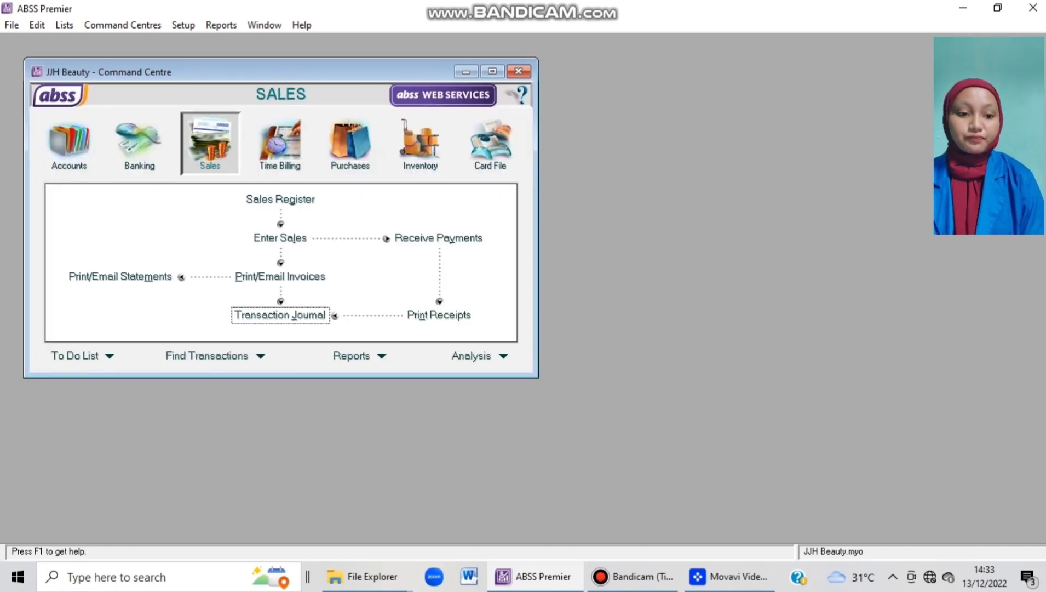
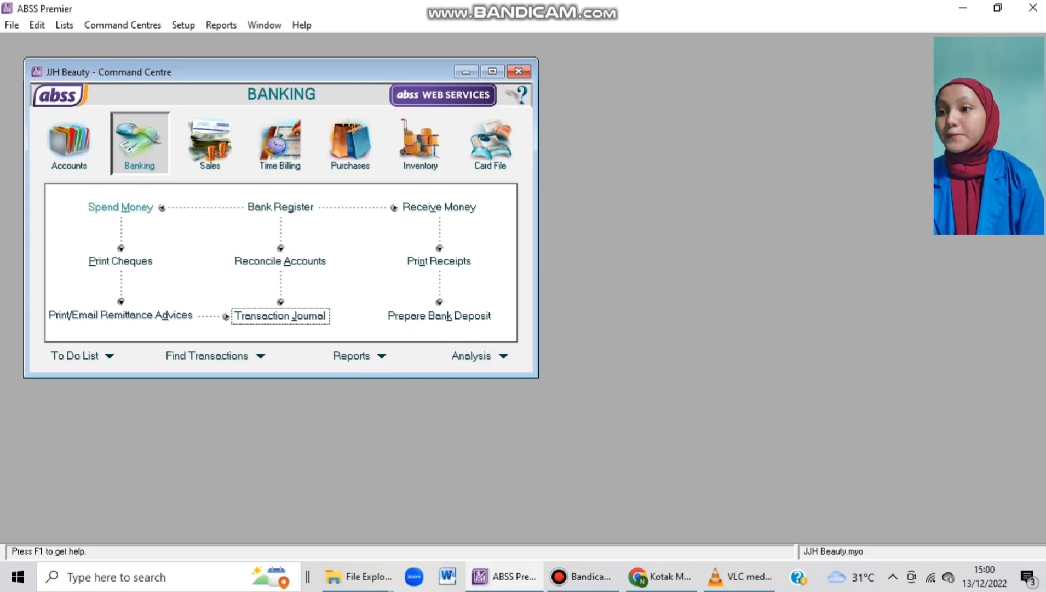
# Start a Spend Money payment from account 1-2140 Bank BCA (IDR).
pyautogui.click(120, 207)
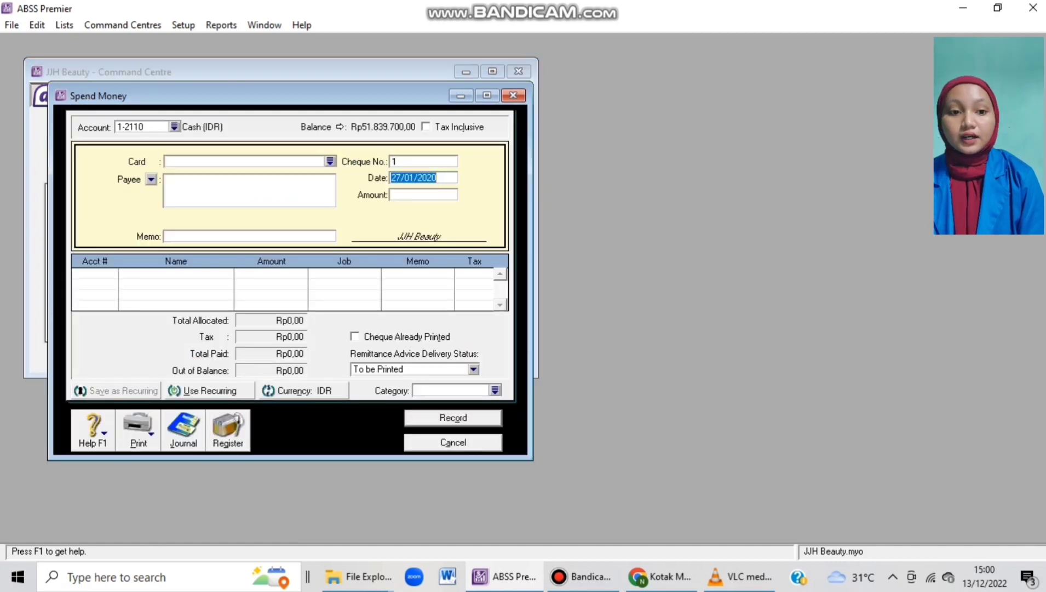
pyautogui.click(175, 127)
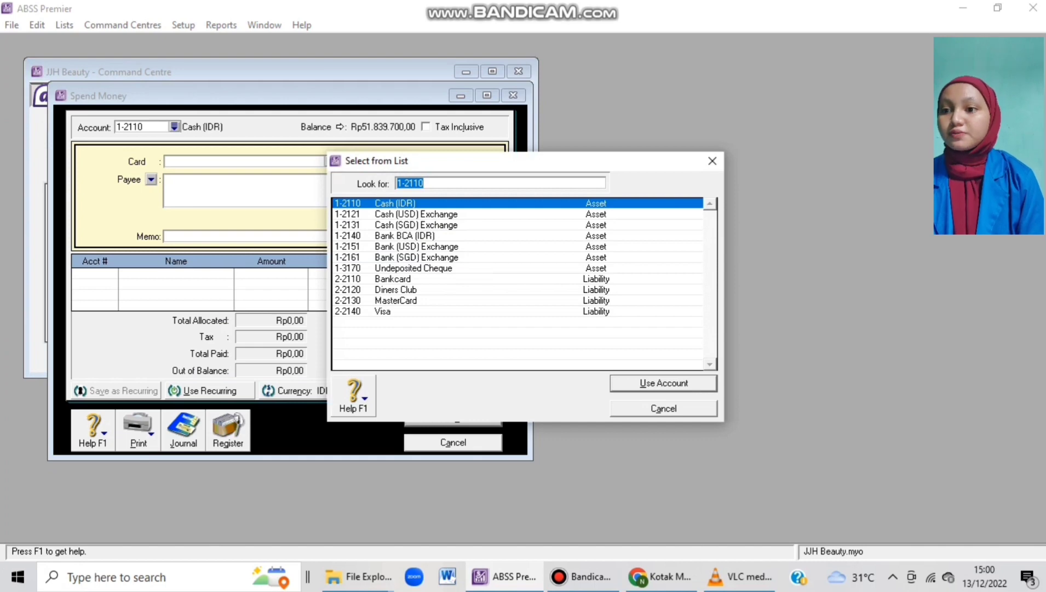
pyautogui.write('1-2140')
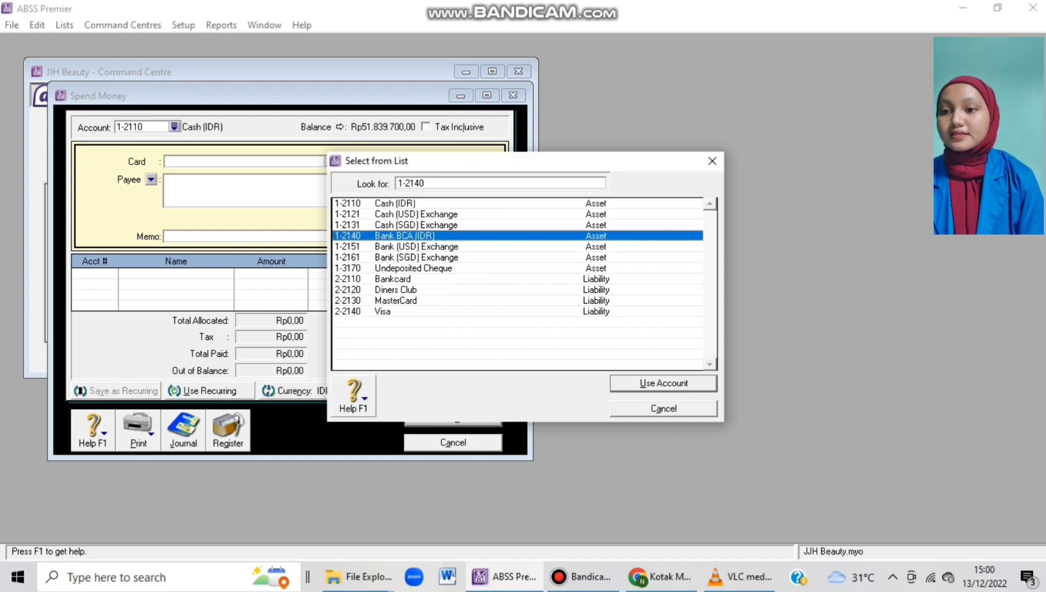
pyautogui.press('Return')
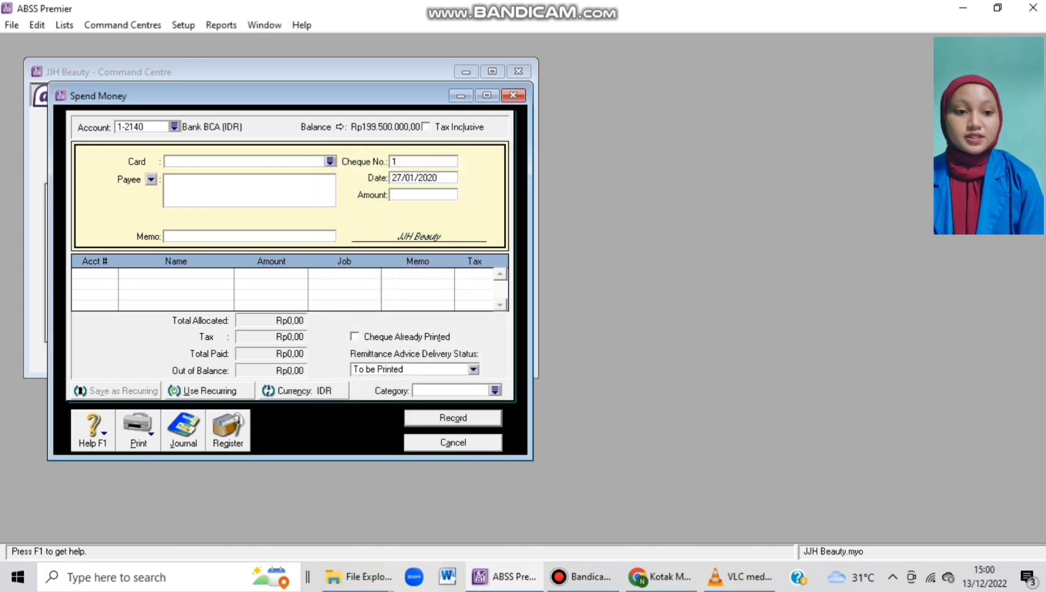
# Enter cheque BKM0001, date 27/01/2020, amount Rp4.200.000 and memo 'BCA to Cash'.
pyautogui.click(417, 161)
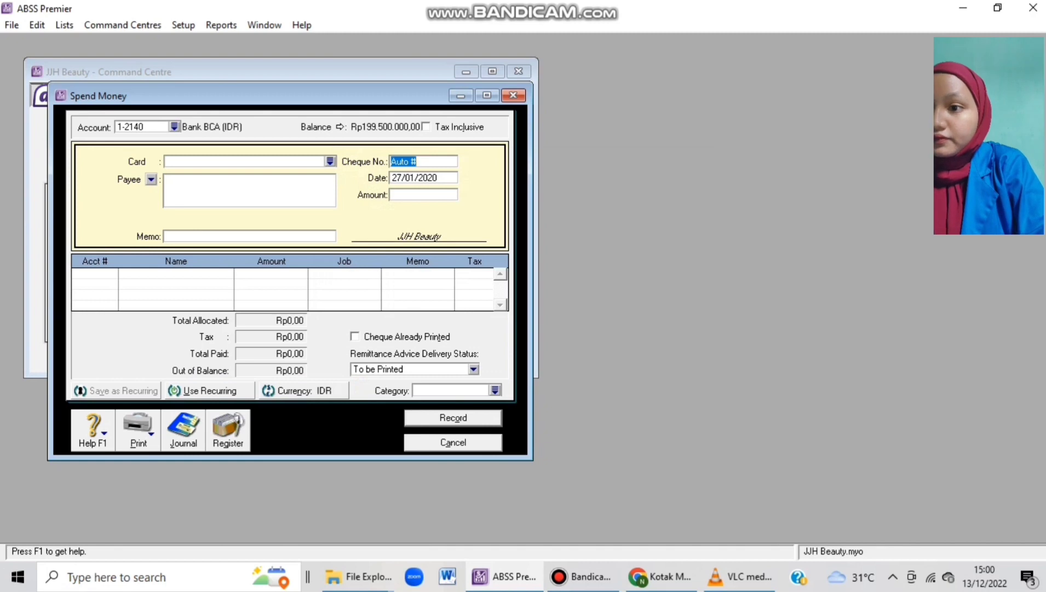
pyautogui.write('B')
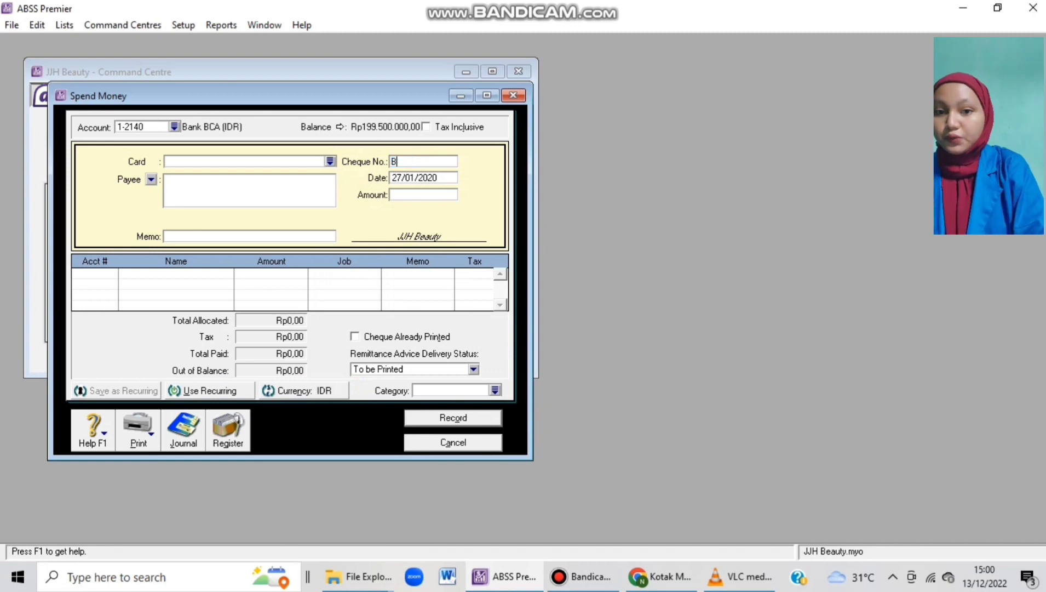
pyautogui.write('KM0001')
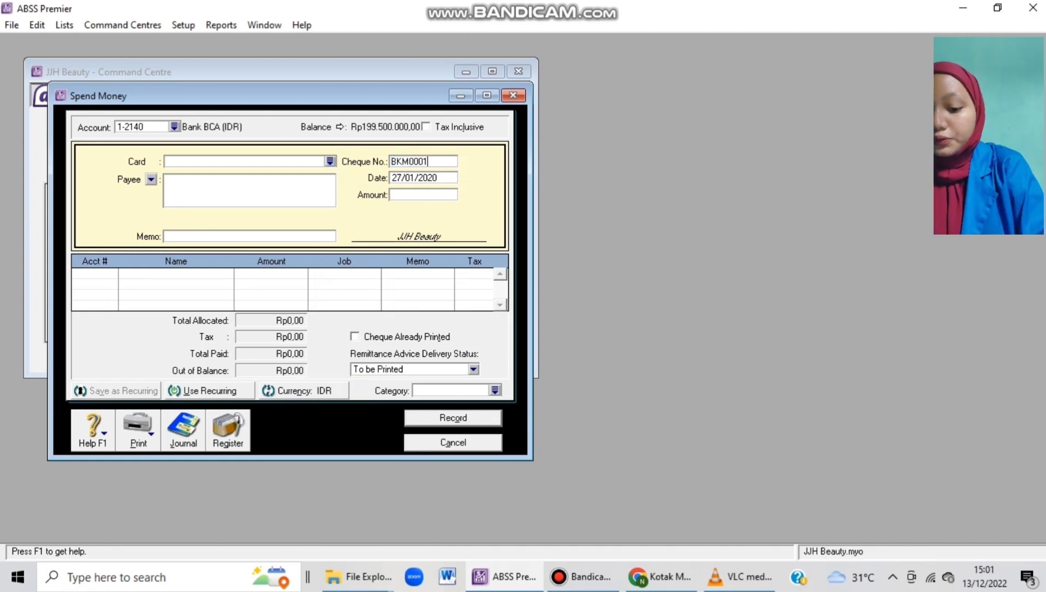
pyautogui.press('Tab')
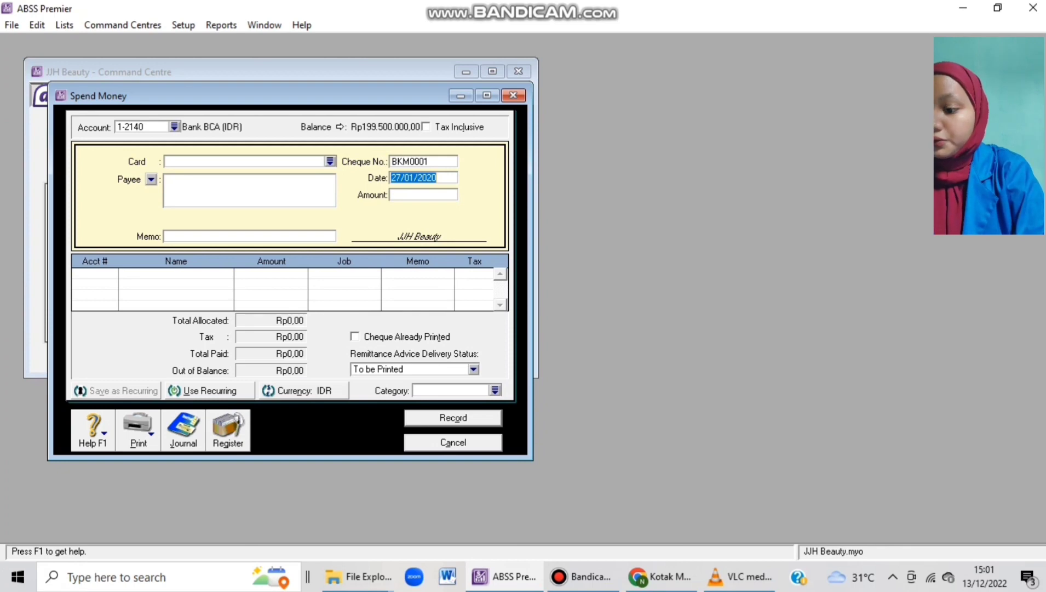
pyautogui.write('27/01/20')
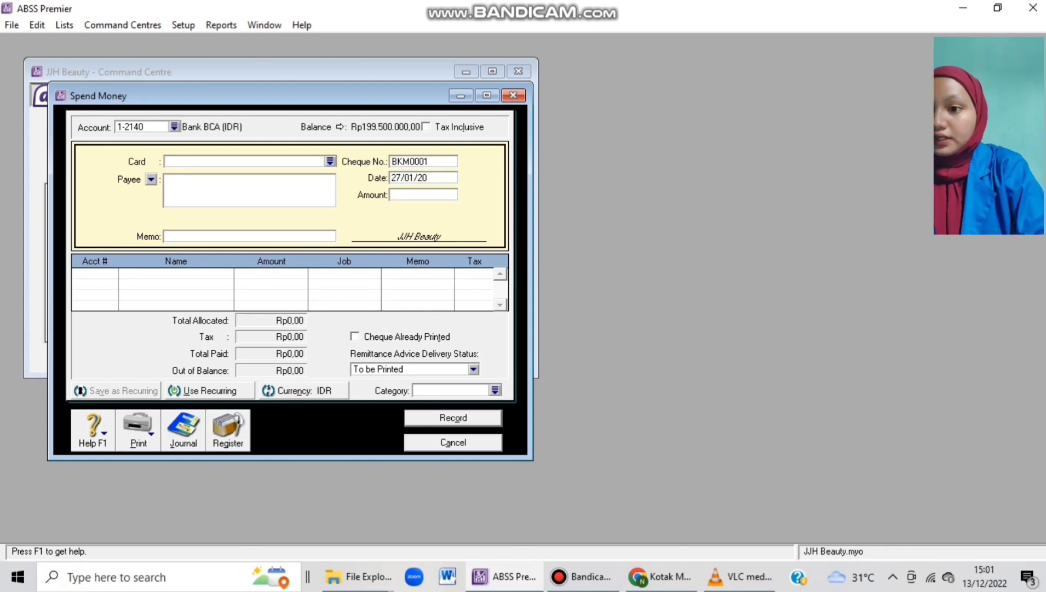
pyautogui.write('20')
pyautogui.press('Tab')
pyautogui.write('420000')
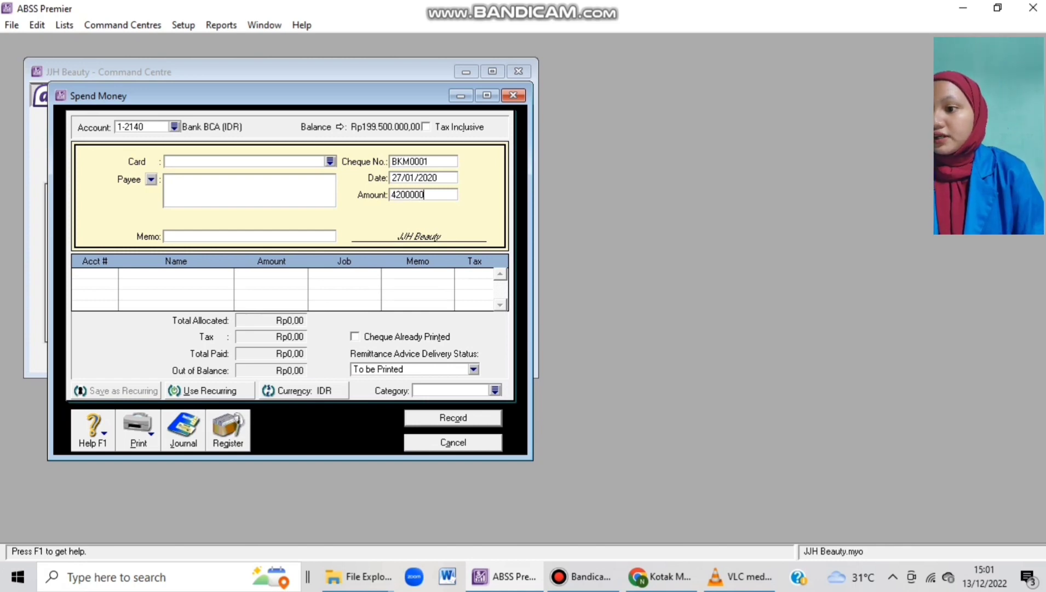
pyautogui.click(166, 161)
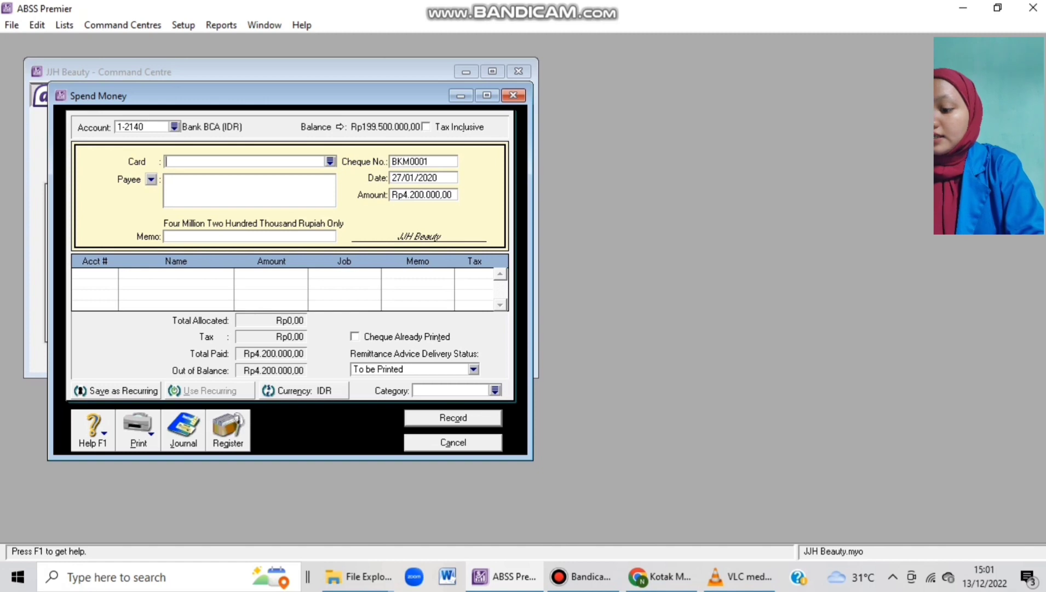
pyautogui.click(165, 236)
pyautogui.write('BCA to')
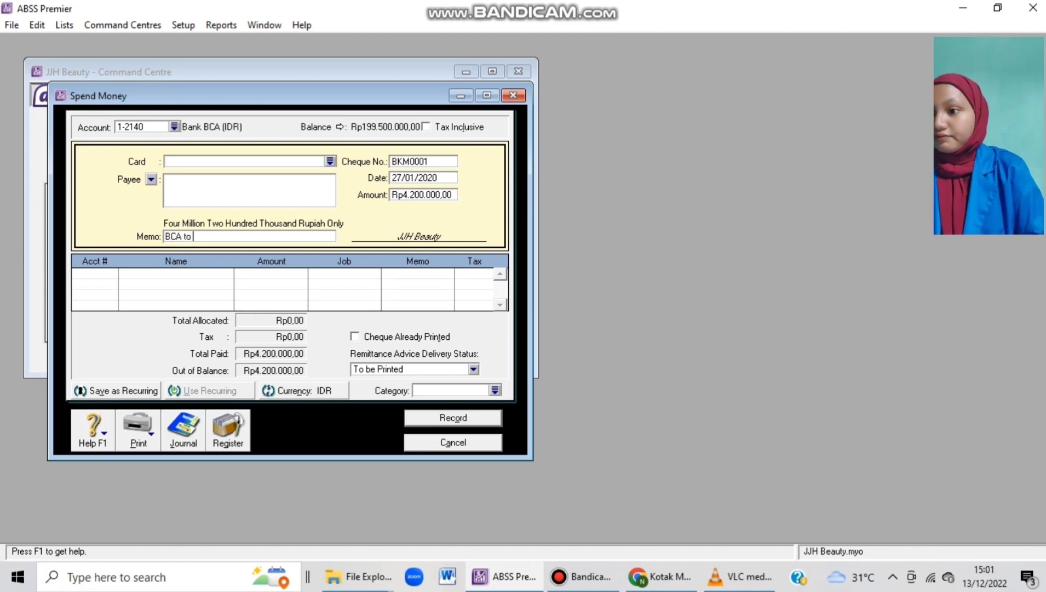
pyautogui.write(' Cash')
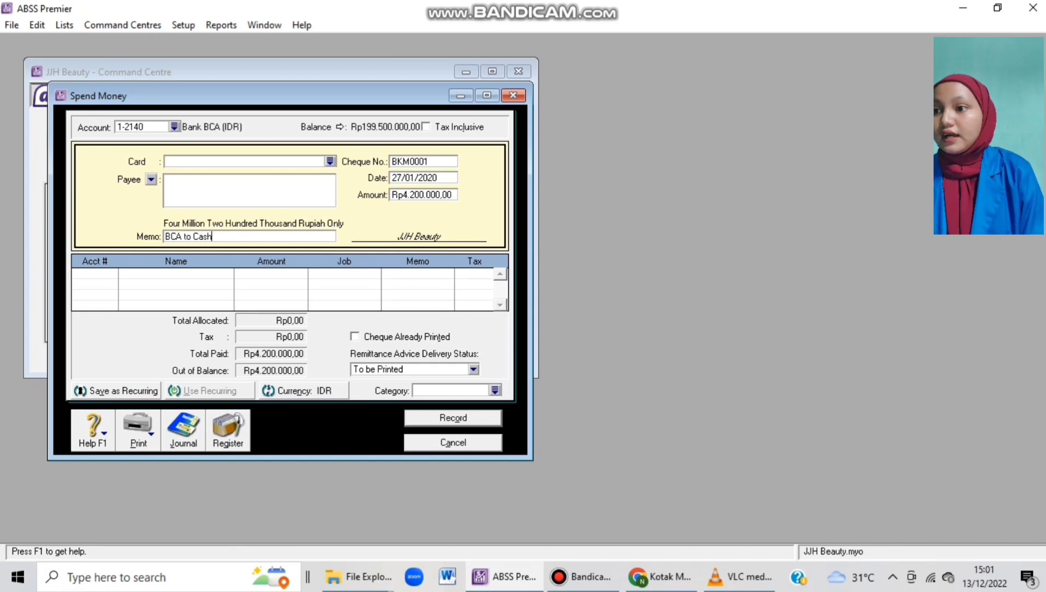
pyautogui.click(91, 273)
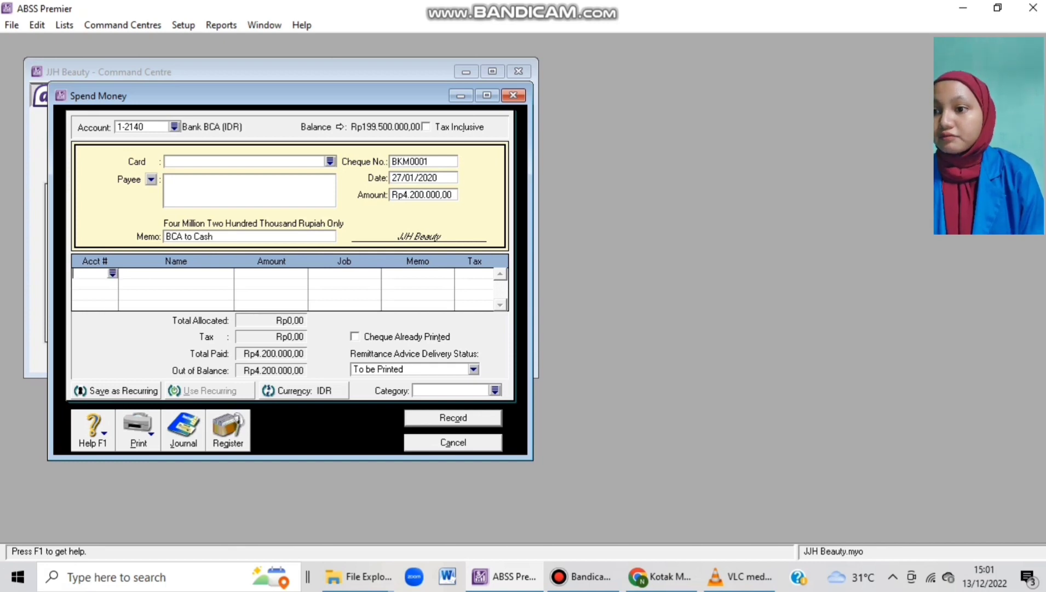
# Allocate the payment line to account 1-2110 Cash (IDR).
pyautogui.write('6-')
pyautogui.scroll(15, 517, 284)
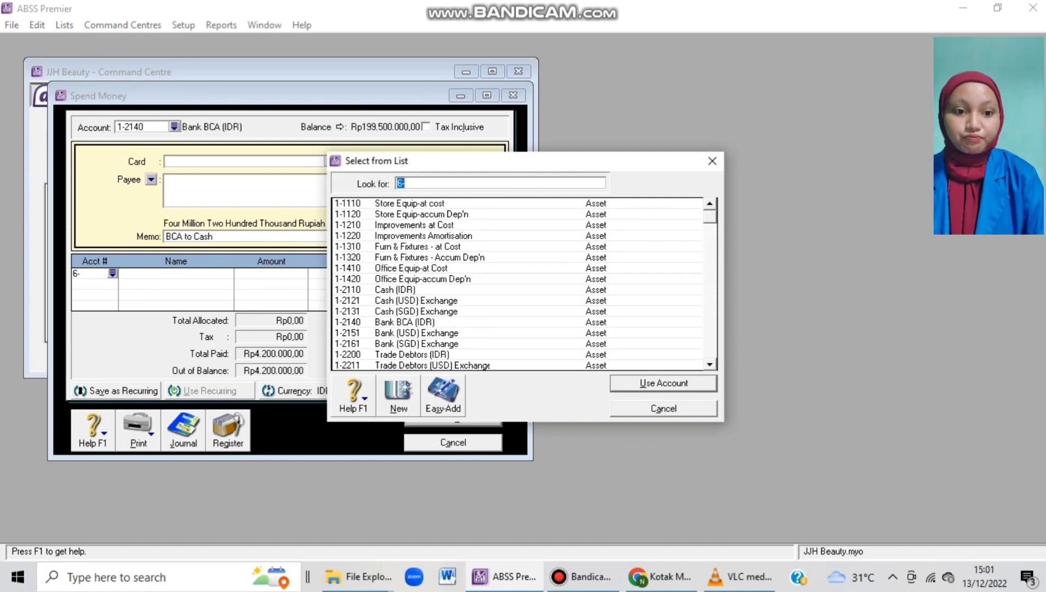
pyautogui.click(403, 278)
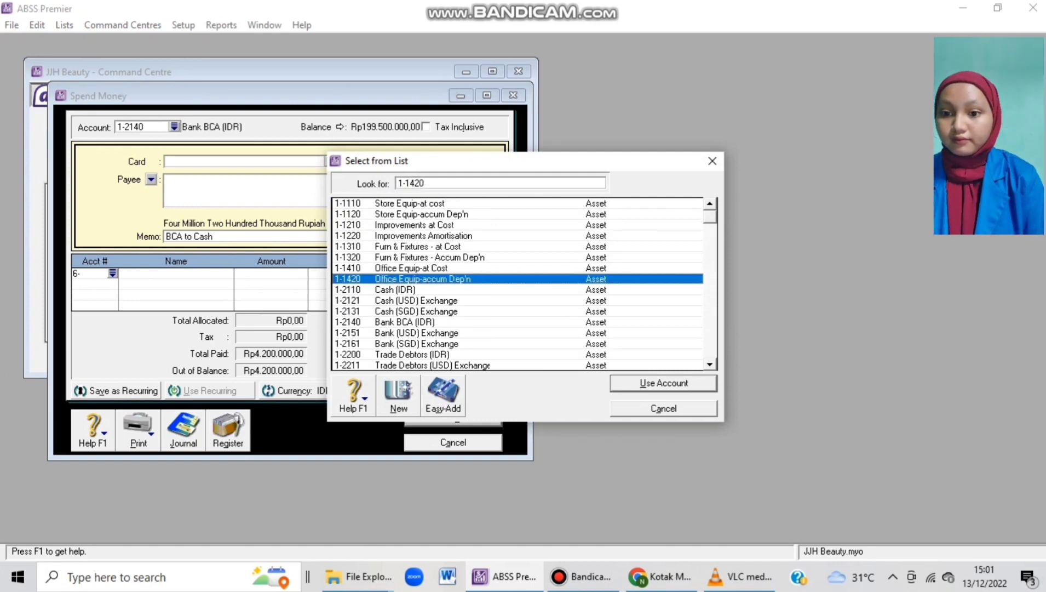
pyautogui.press('Down')
pyautogui.press('Return')
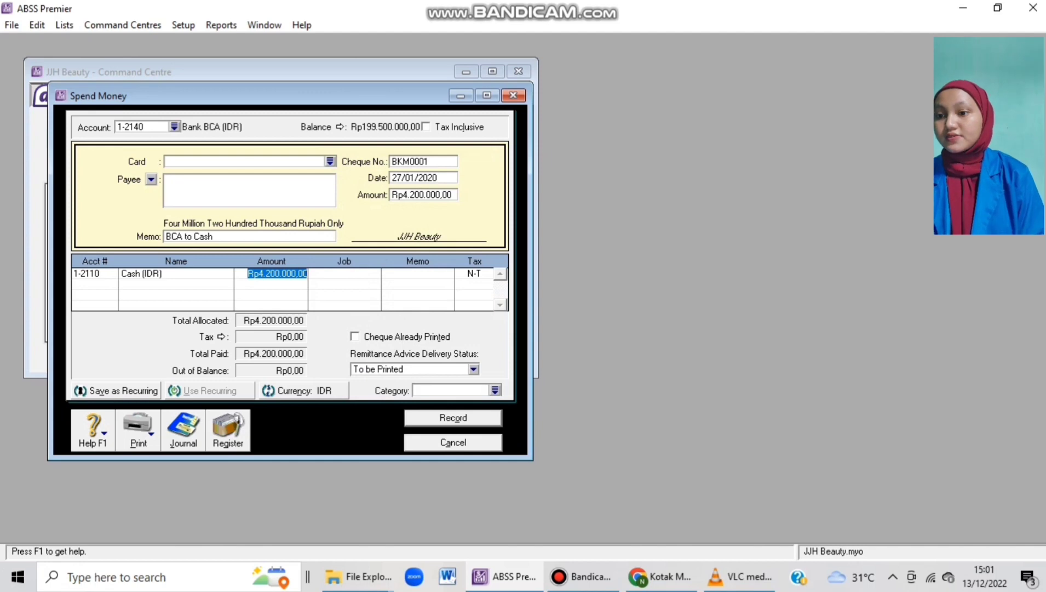
pyautogui.press('Tab')
pyautogui.press('Tab')
pyautogui.press('Tab')
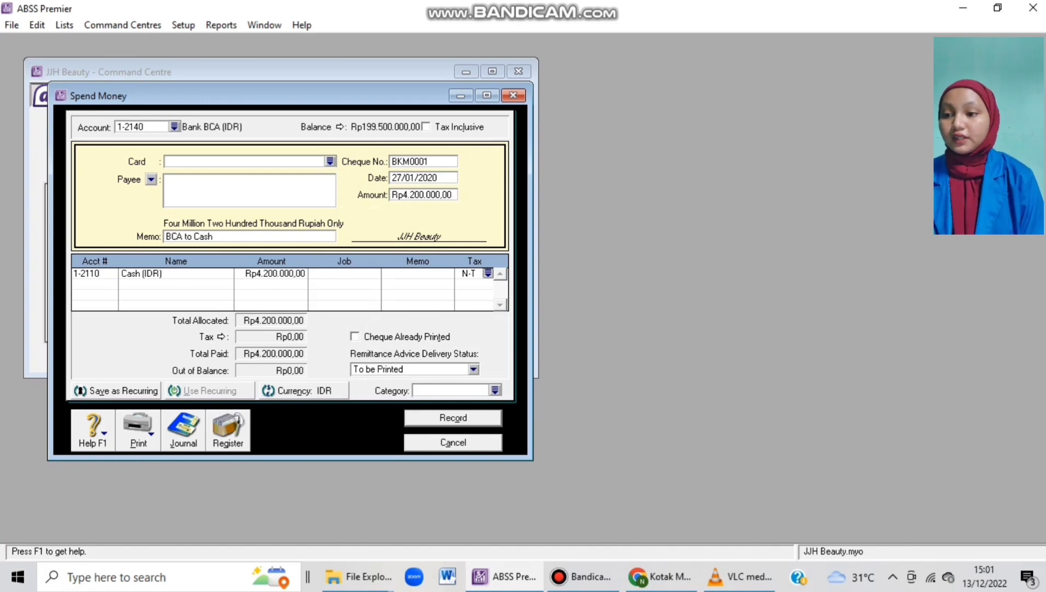
# Set the category to Local, record the payment and close Spend Money.
pyautogui.click(494, 390)
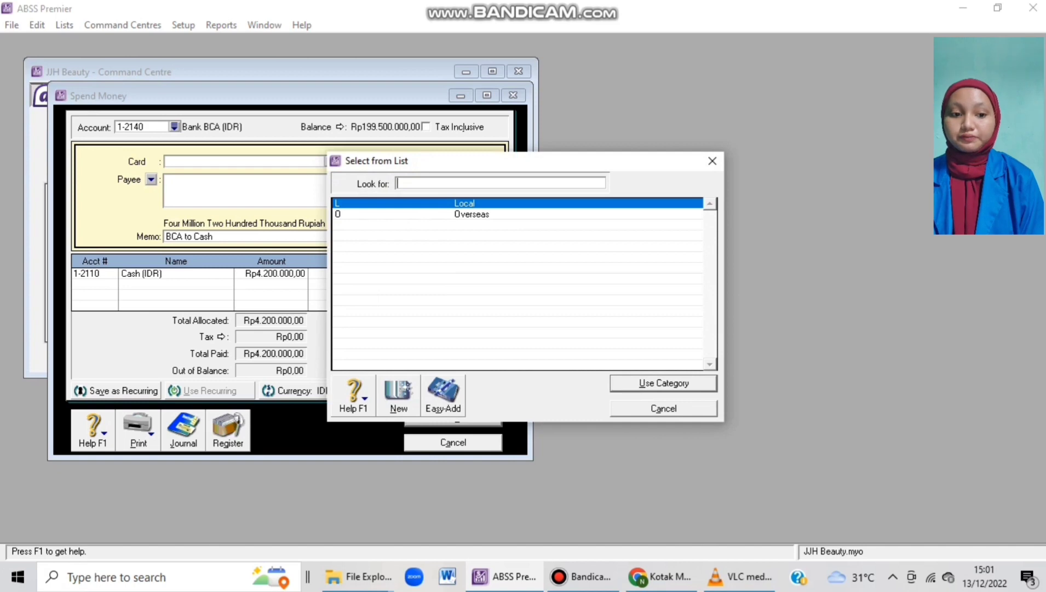
pyautogui.press('Return')
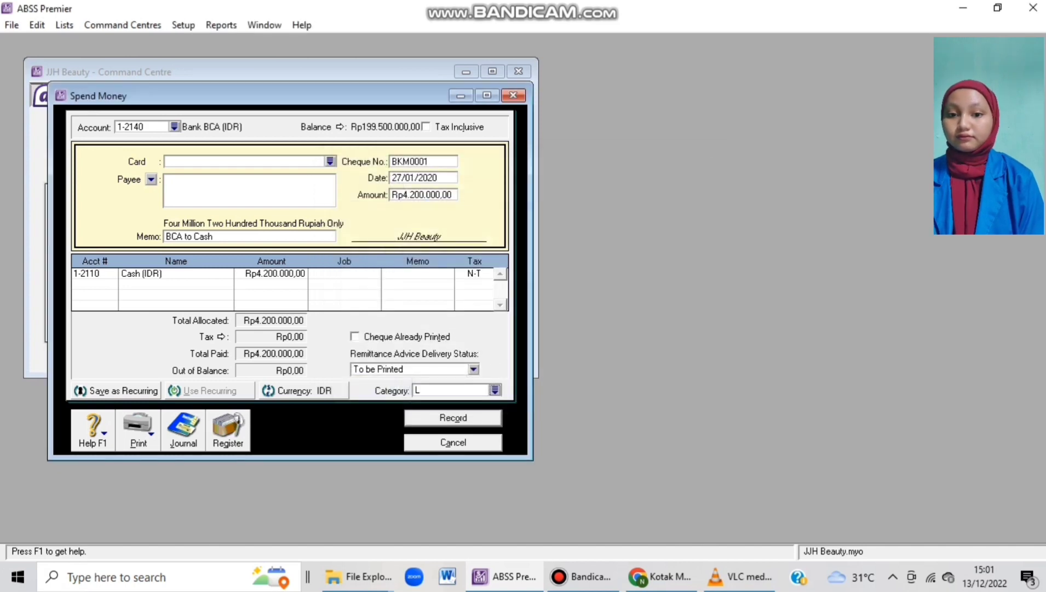
pyautogui.press('Return')
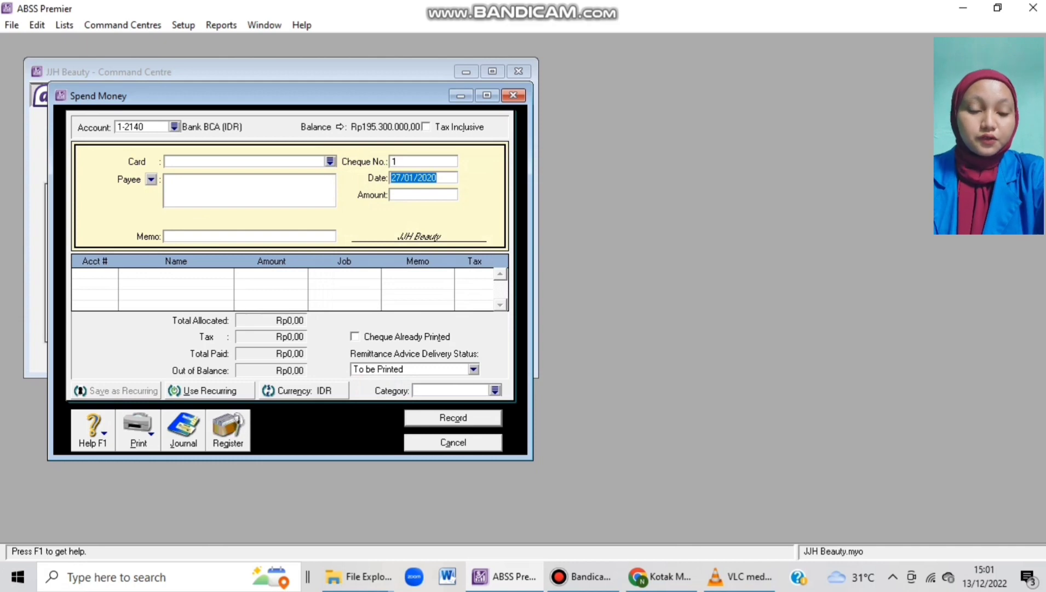
pyautogui.click(513, 95)
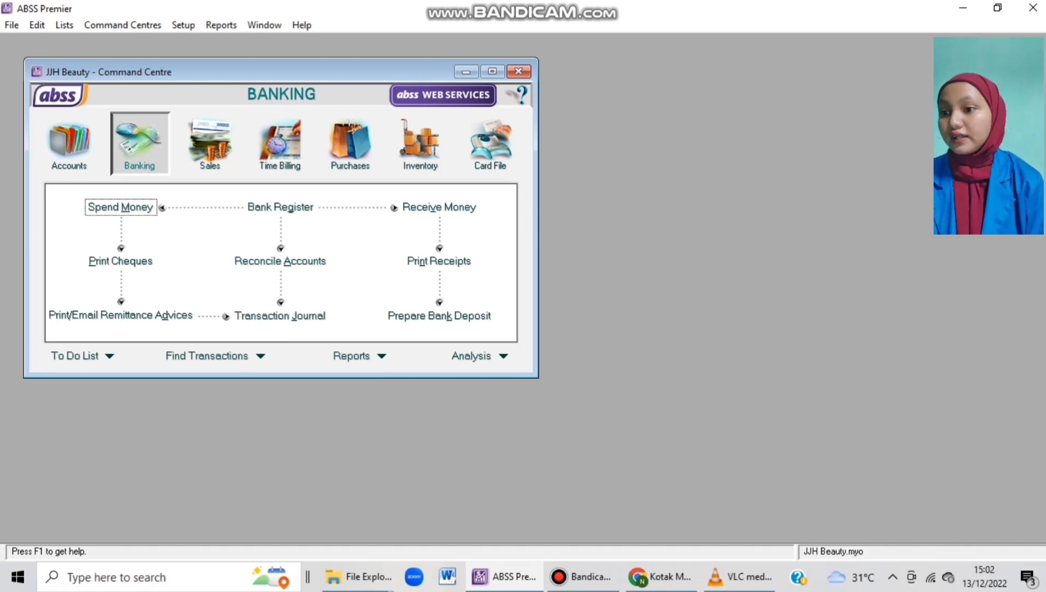
# Start a new general journal entry from the Accounts command centre.
pyautogui.click(69, 144)
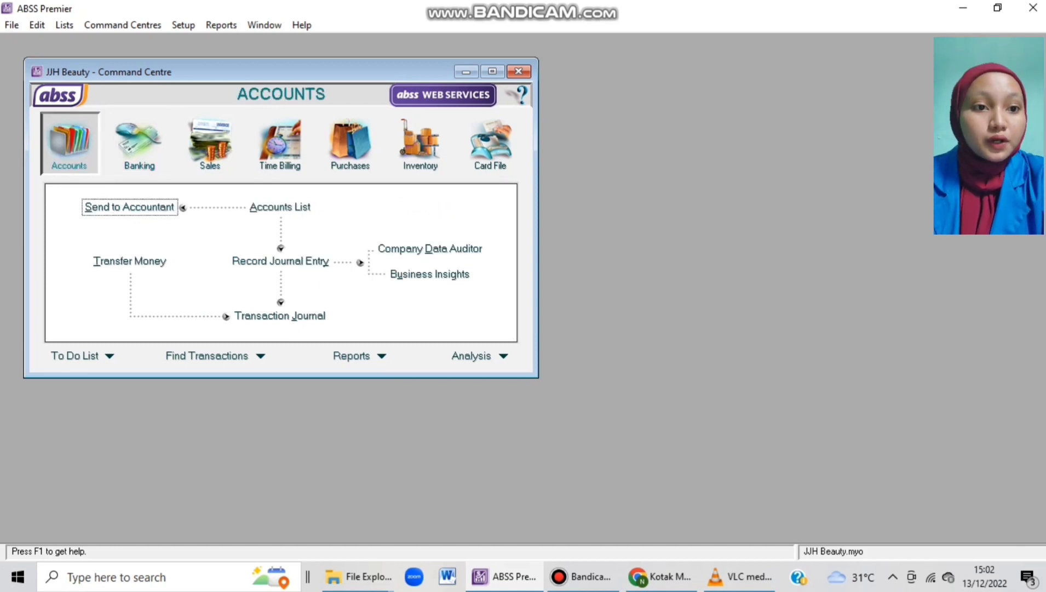
pyautogui.click(281, 260)
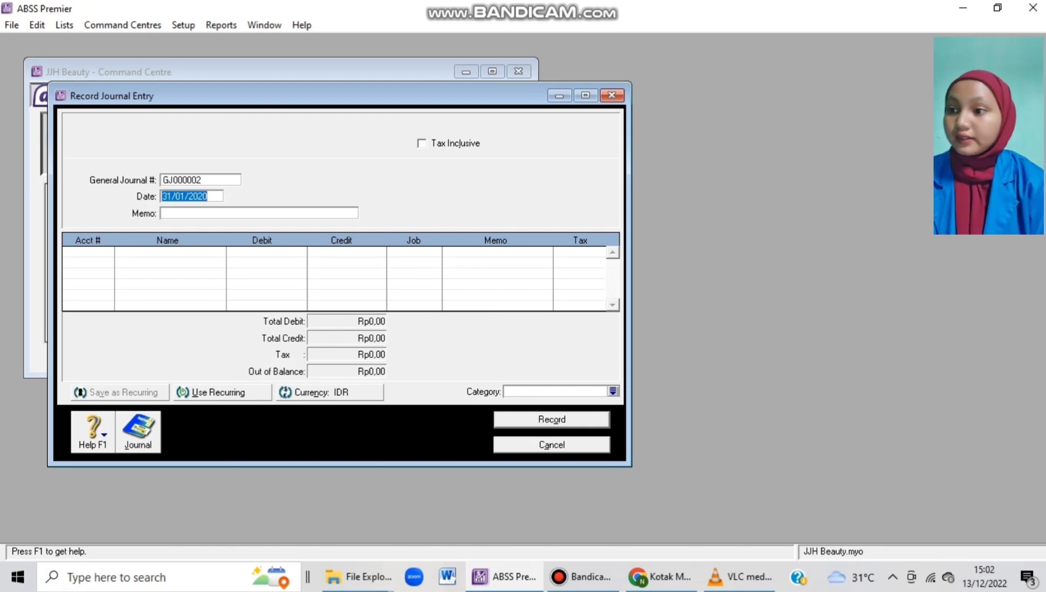
# Date the journal 31/01/2020 with memo 'Depresiasi Store Equipment Journal'.
pyautogui.click(162, 213)
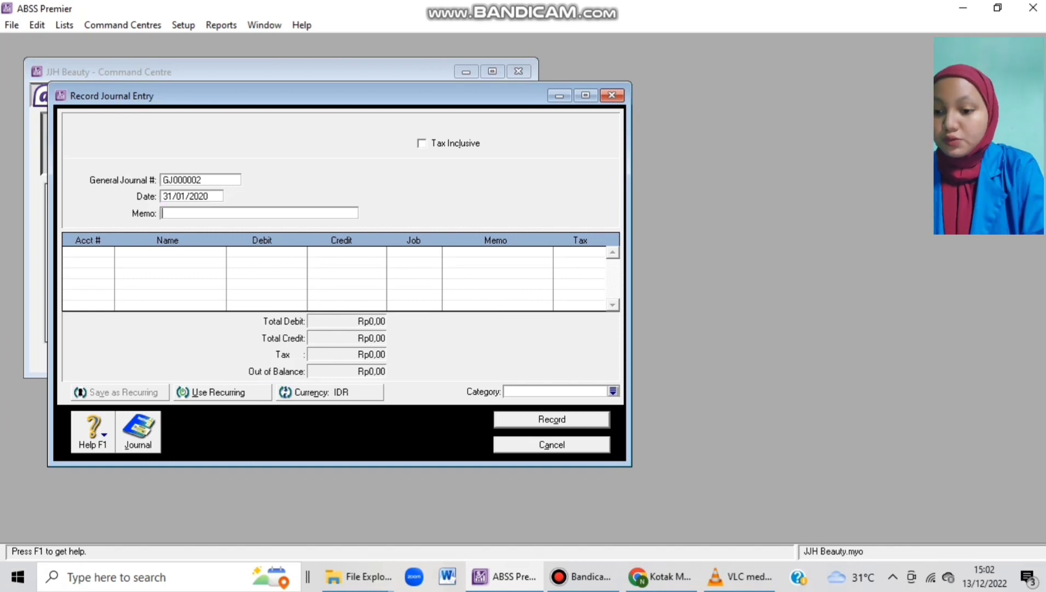
pyautogui.hotkey('shift', 'Tab')
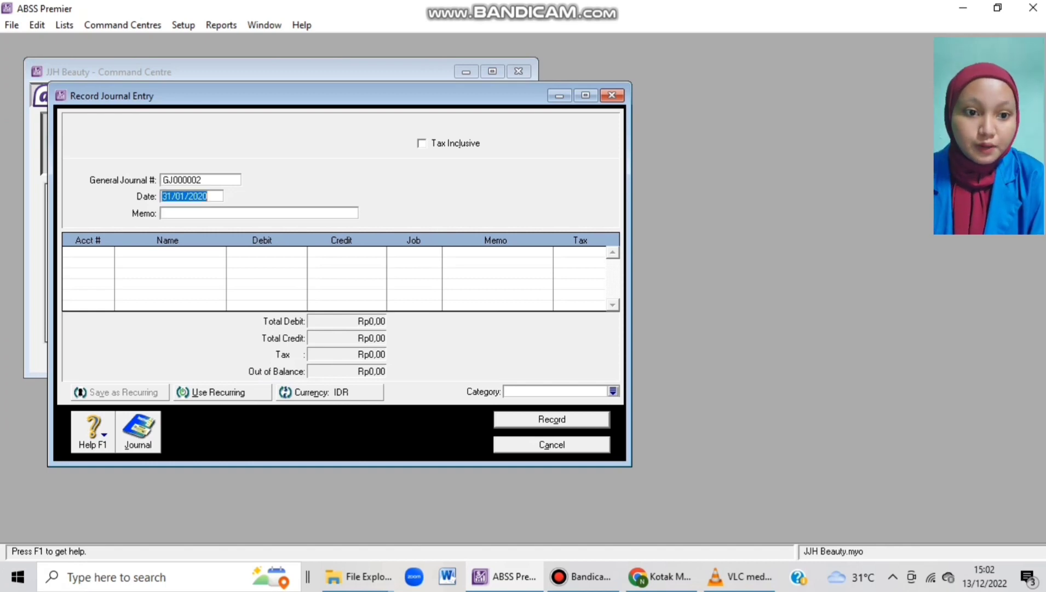
pyautogui.write('31/01/20')
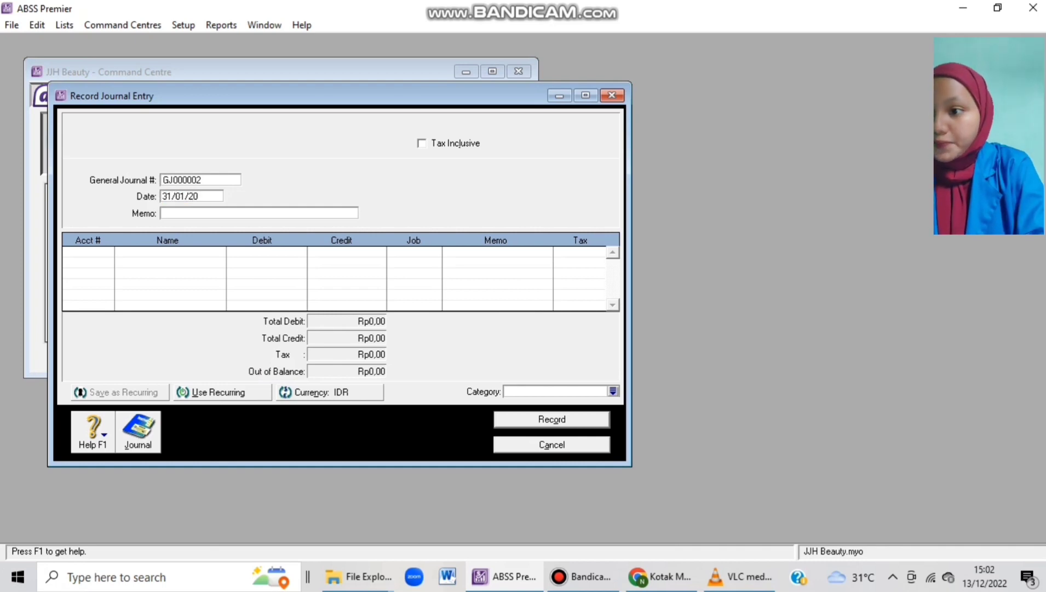
pyautogui.press('Tab')
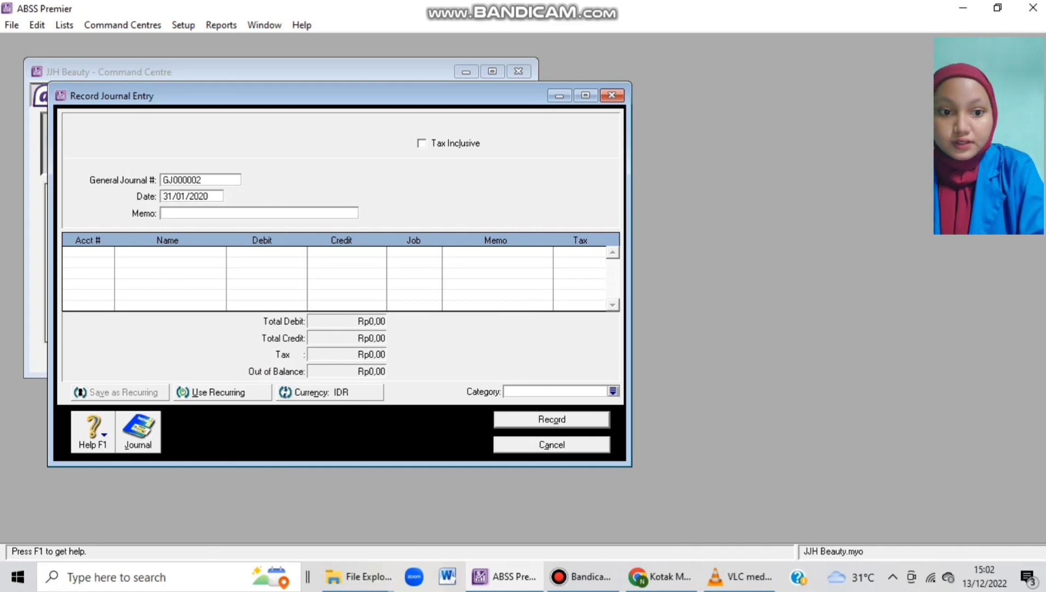
pyautogui.write('Depre')
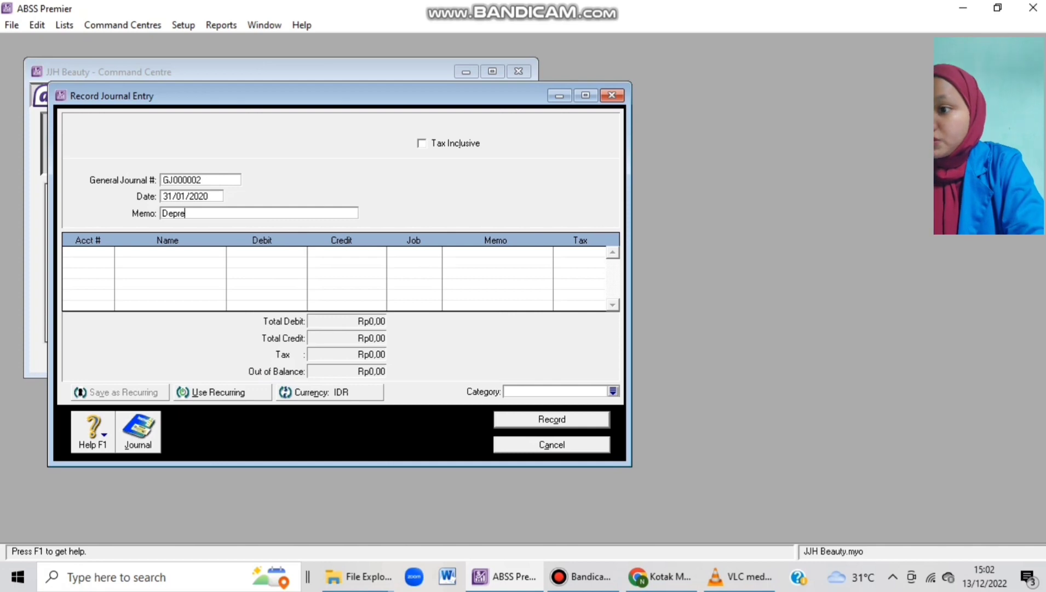
pyautogui.write('siasi')
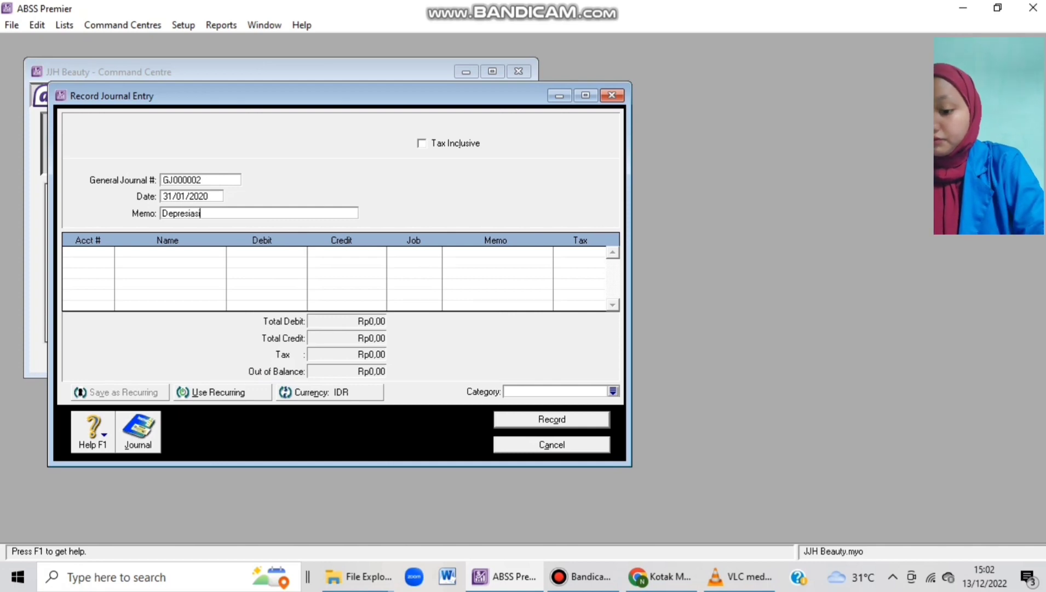
pyautogui.write(' Store')
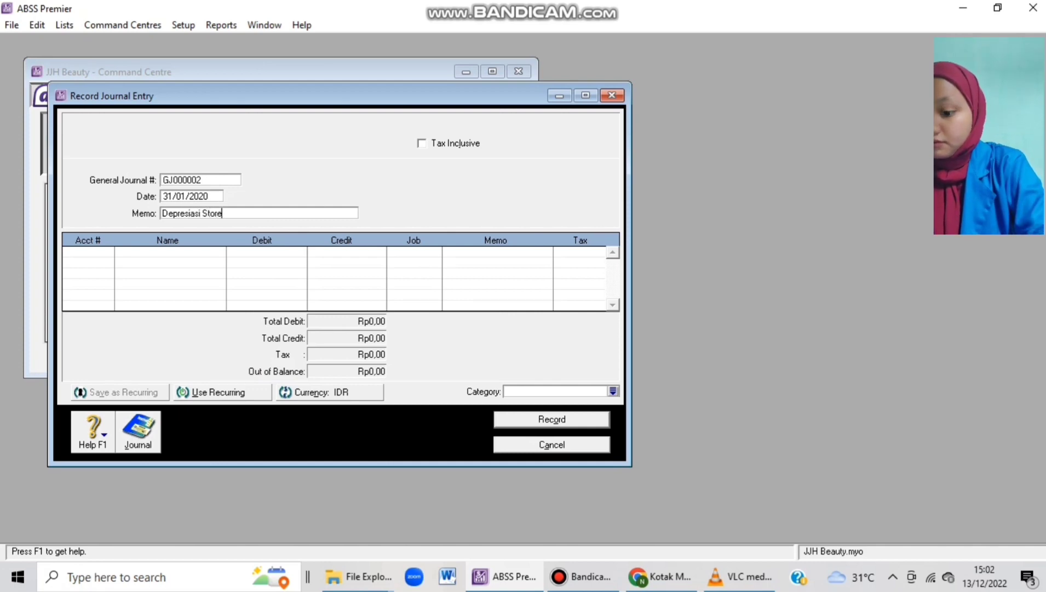
pyautogui.write(' Eq')
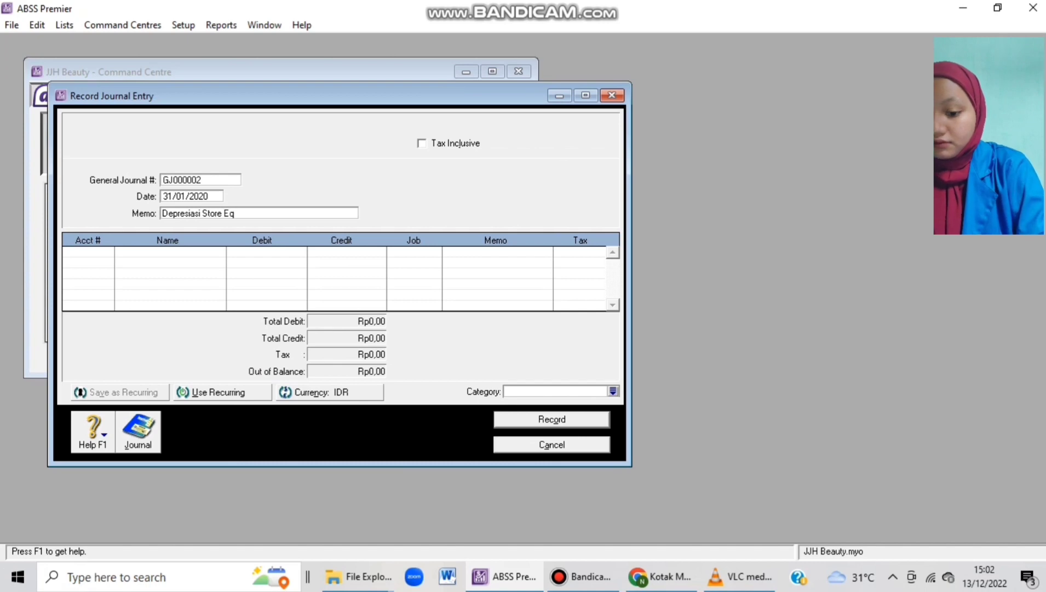
pyautogui.write('uipment')
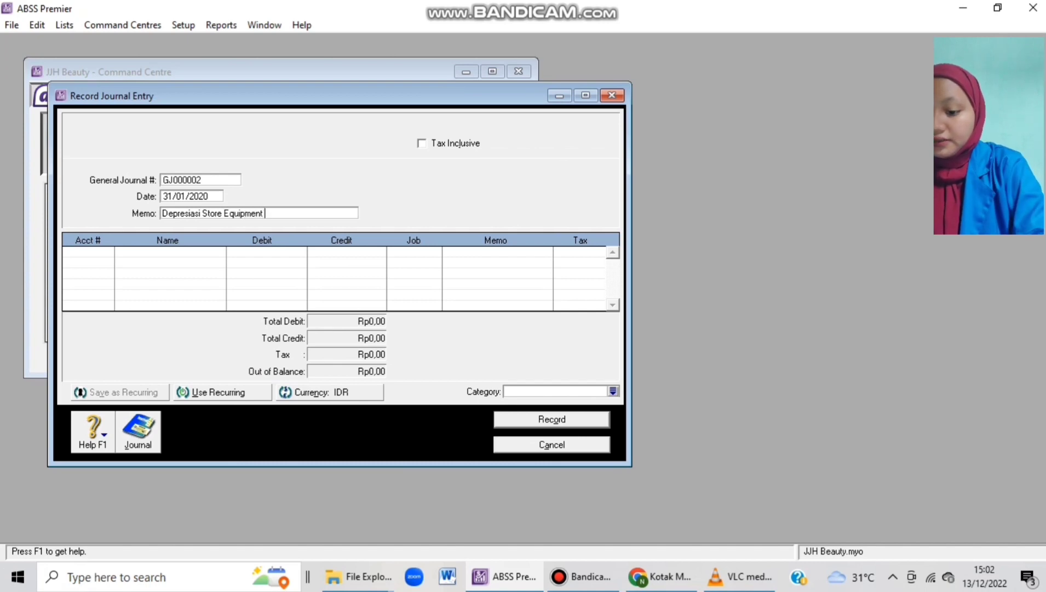
pyautogui.write(' Journal')
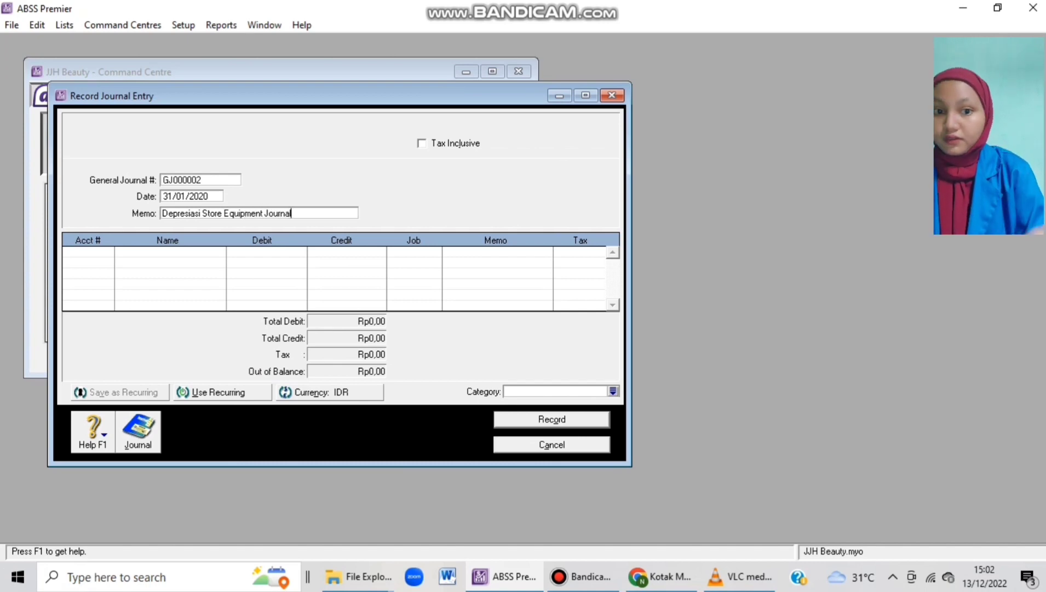
pyautogui.press('Tab')
pyautogui.press('Tab')
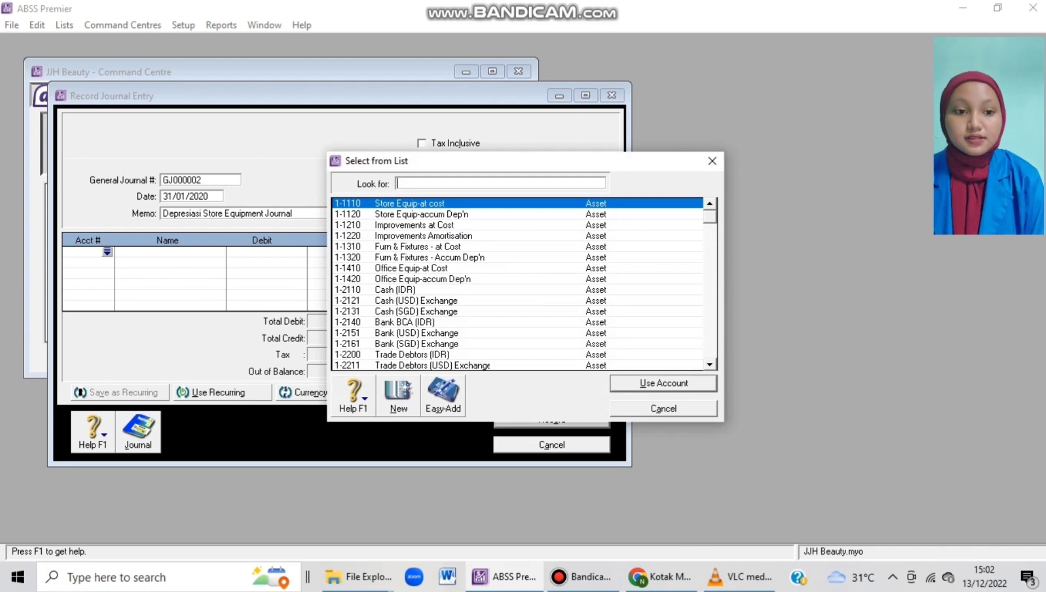
# Debit 1-1110 Store Equip-at cost and credit 1-1120 Store Equip-accum Dep'n 1.000.000 each.
pyautogui.write('1-1110')
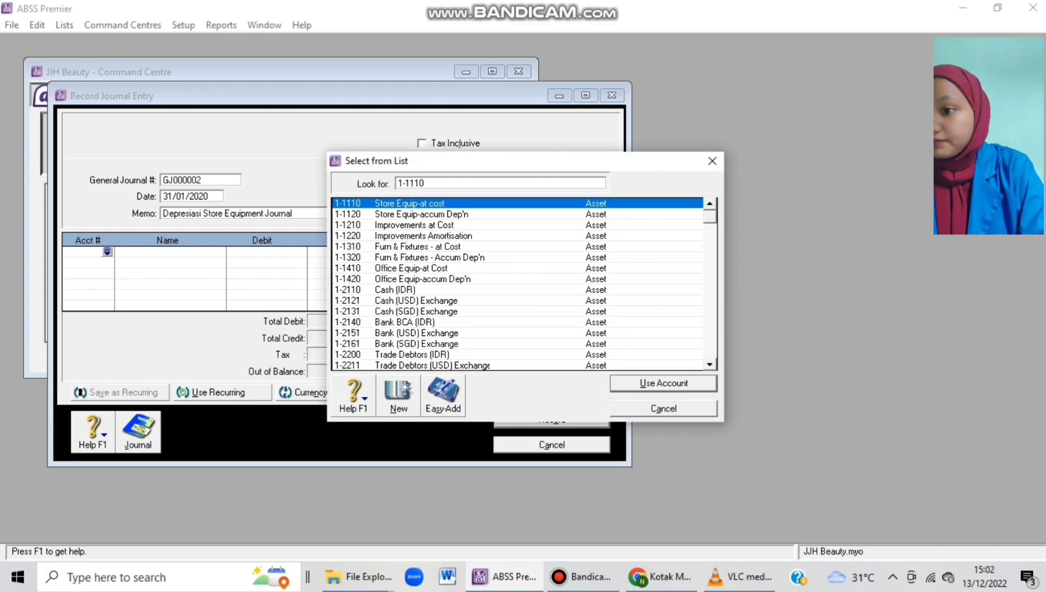
pyautogui.press('Return')
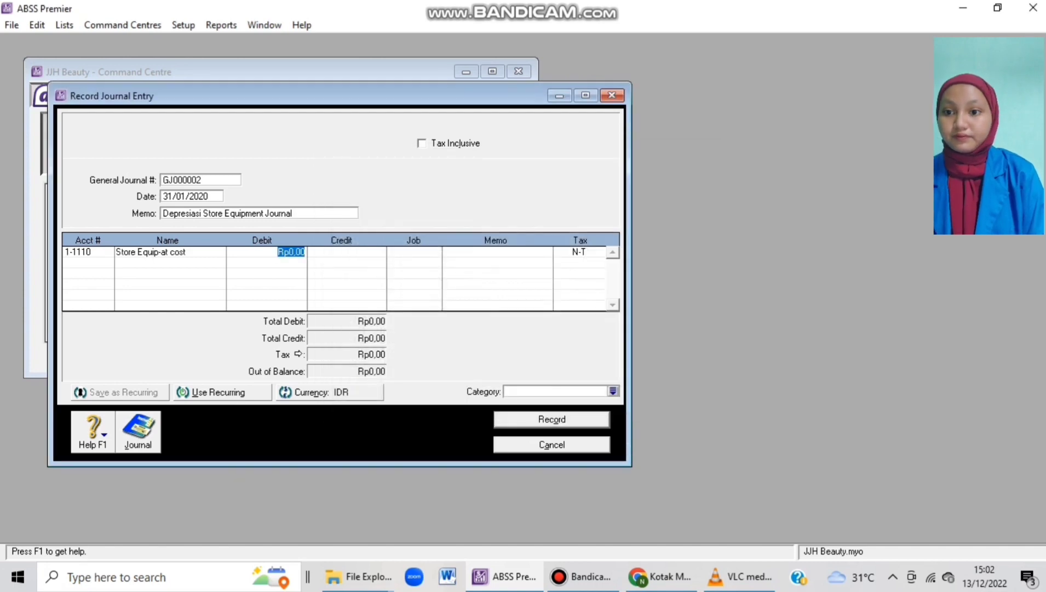
pyautogui.write('1')
pyautogui.write('00000')
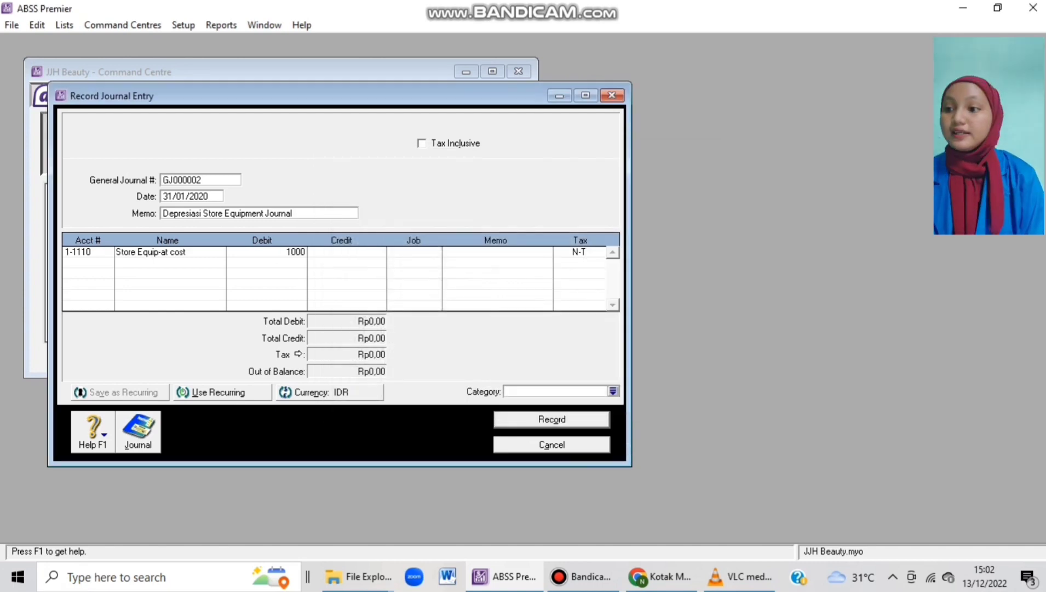
pyautogui.press('Tab')
pyautogui.press('Tab')
pyautogui.press('Tab')
pyautogui.press('Tab')
pyautogui.press('Tab')
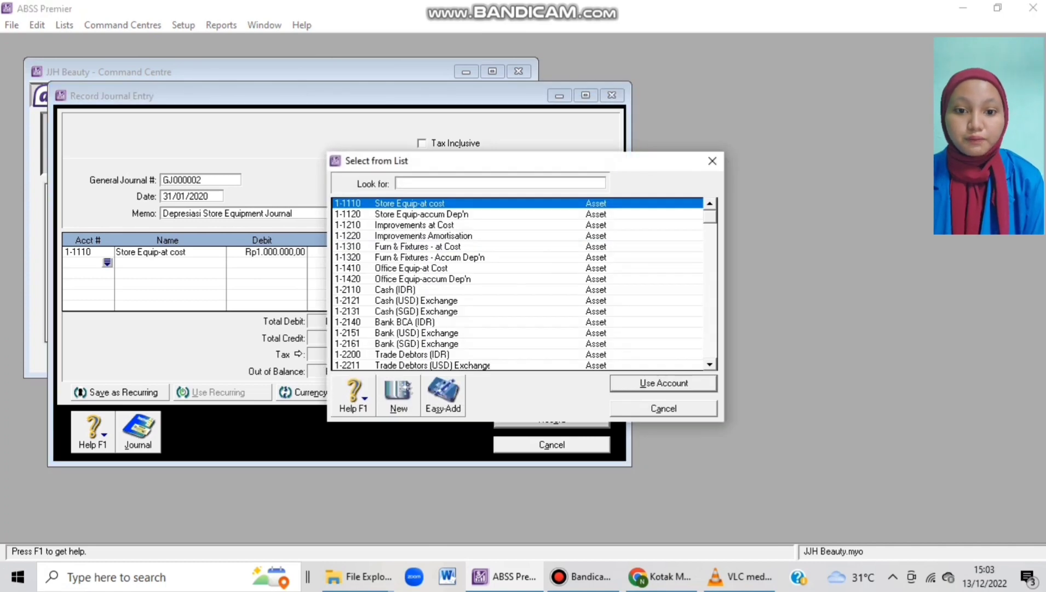
pyautogui.write('1-1120')
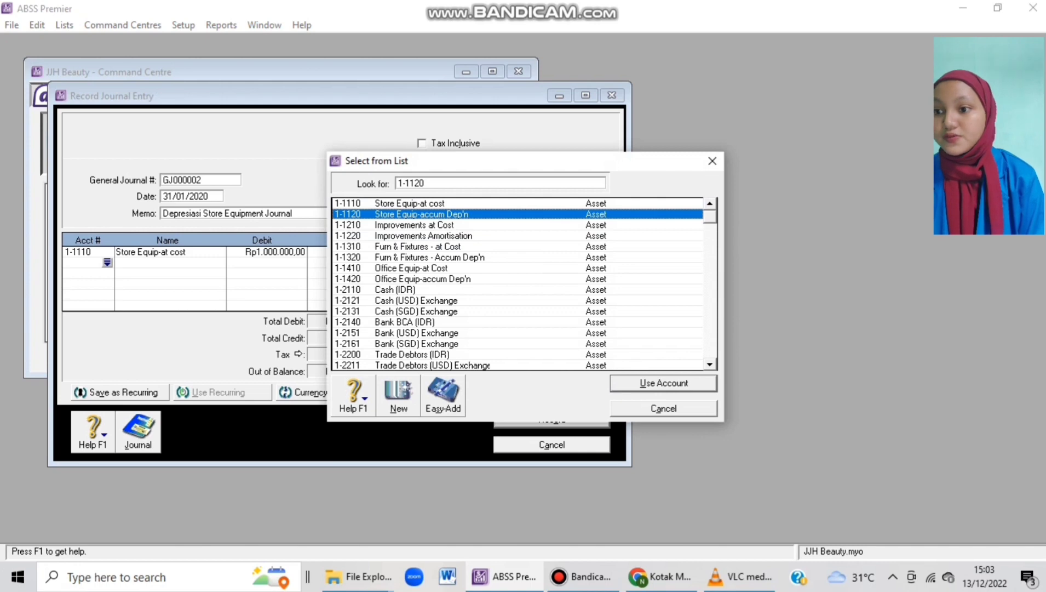
pyautogui.press('Return')
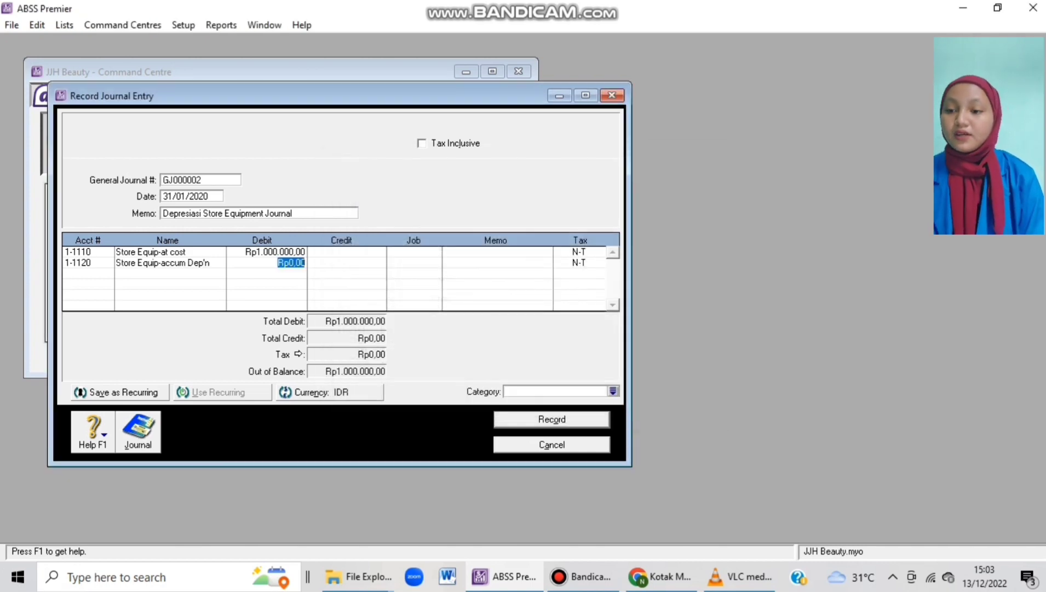
pyautogui.press('Tab')
pyautogui.press('Tab')
pyautogui.press('Tab')
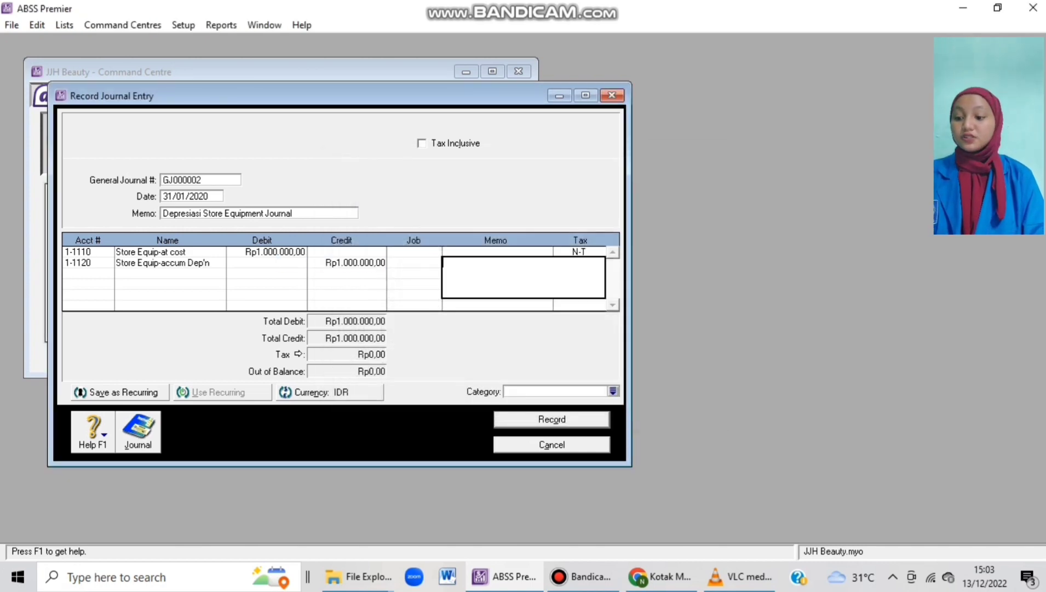
pyautogui.press('Tab')
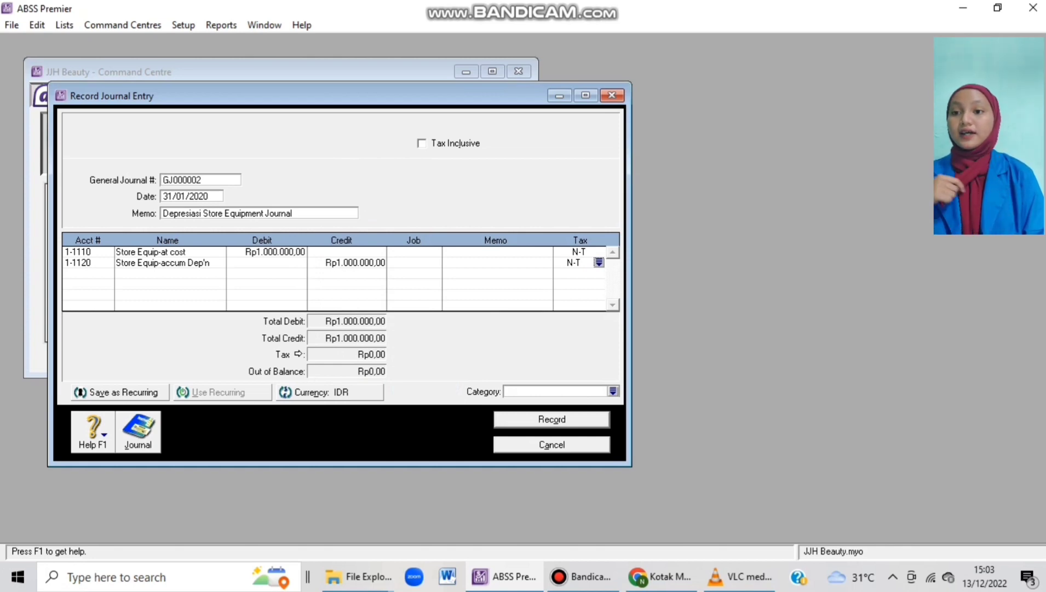
# Check the recap, set category Local, record the journal and switch to Inventory.
pyautogui.hotkey('ctrl', 'r')
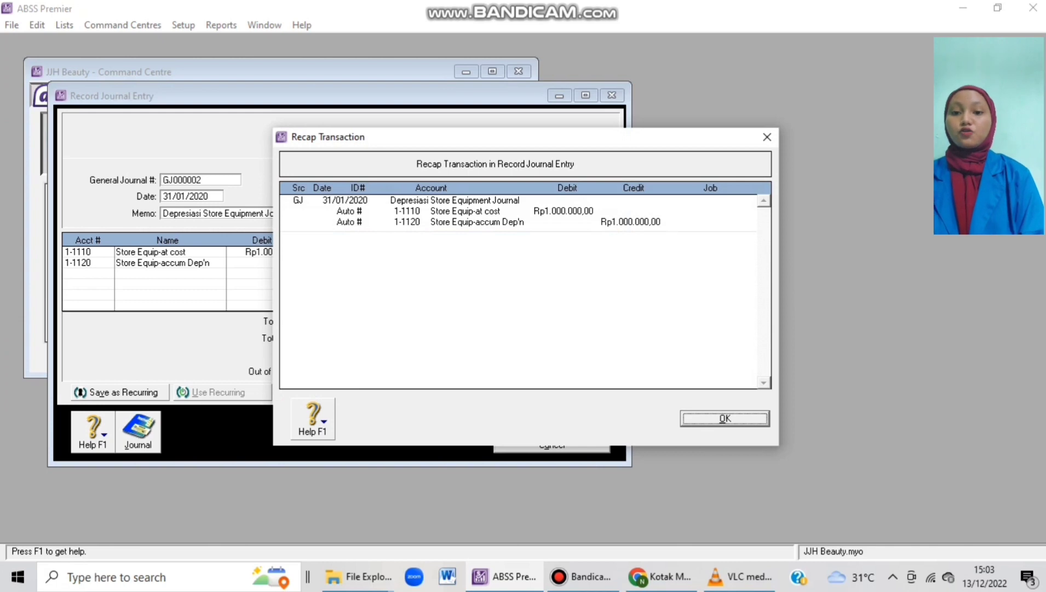
pyautogui.press('Return')
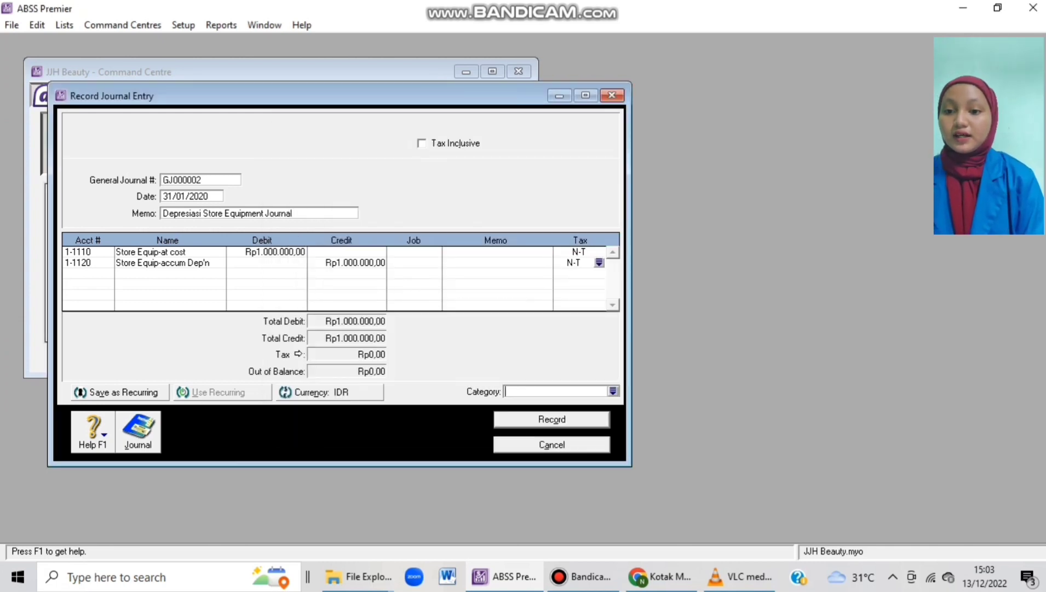
pyautogui.press('Return')
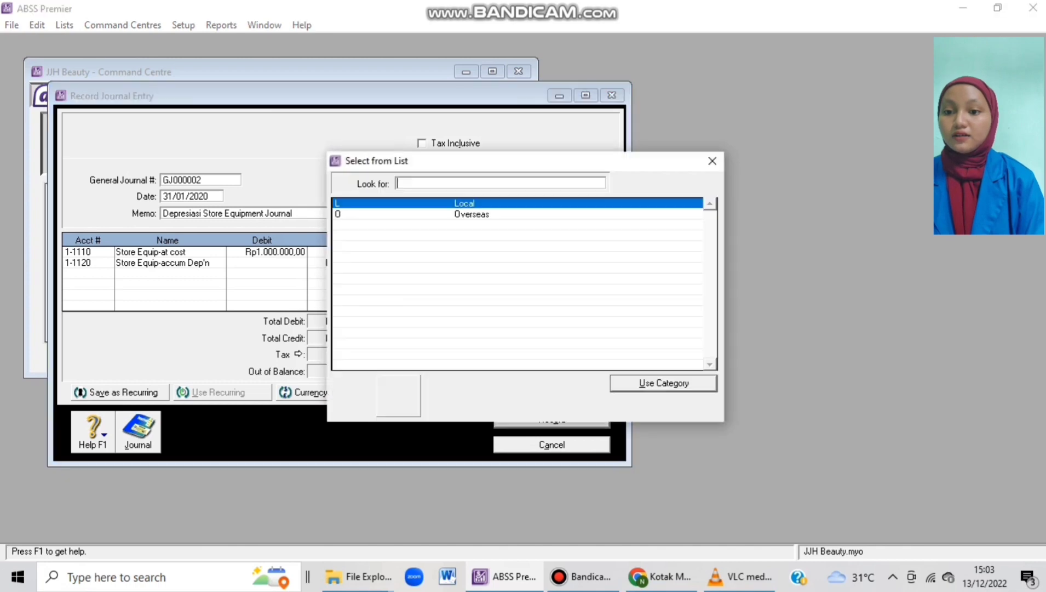
pyautogui.press('Return')
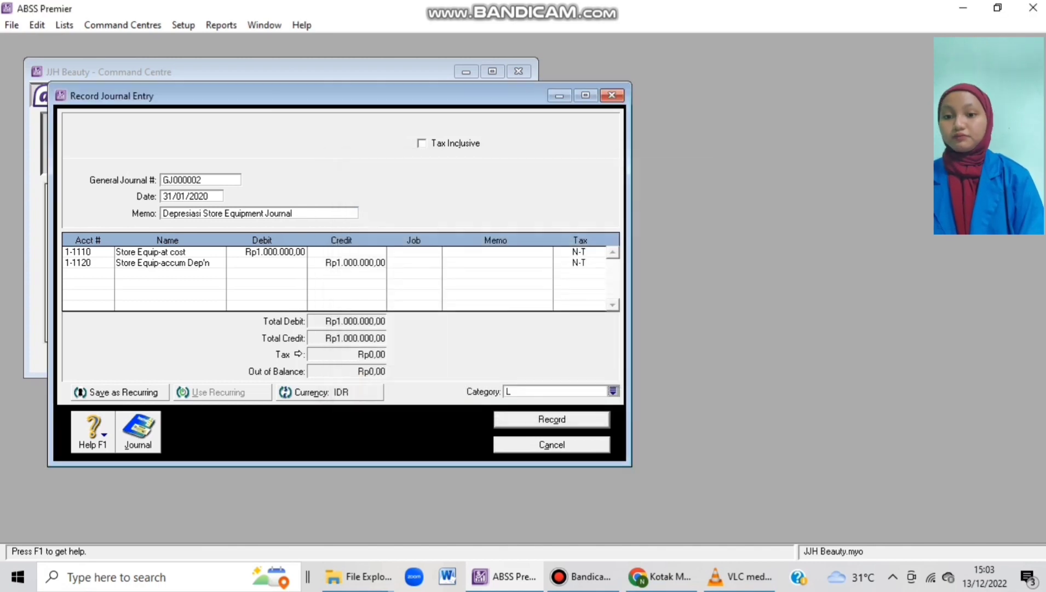
pyautogui.hotkey('ctrl', 'r')
pyautogui.click(552, 445)
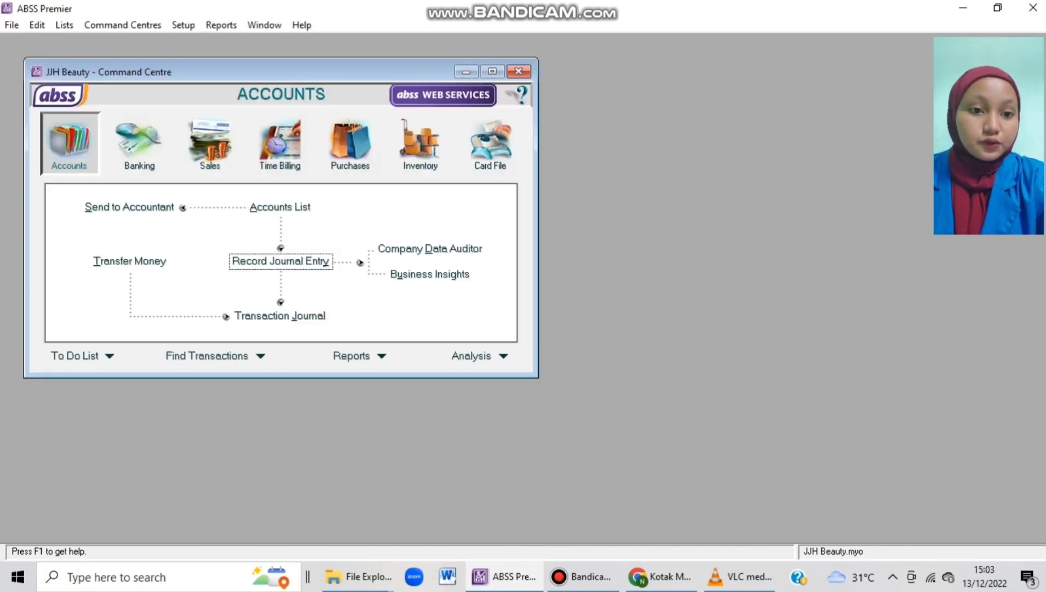
pyautogui.click(420, 145)
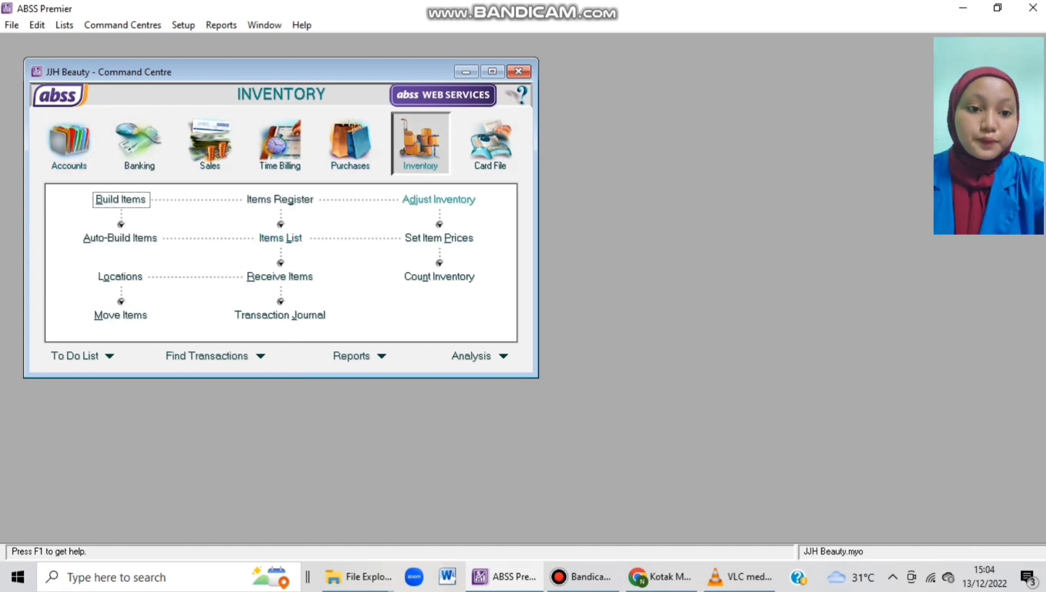
# Start an inventory adjustment numbered IJ310101.
pyautogui.click(439, 198)
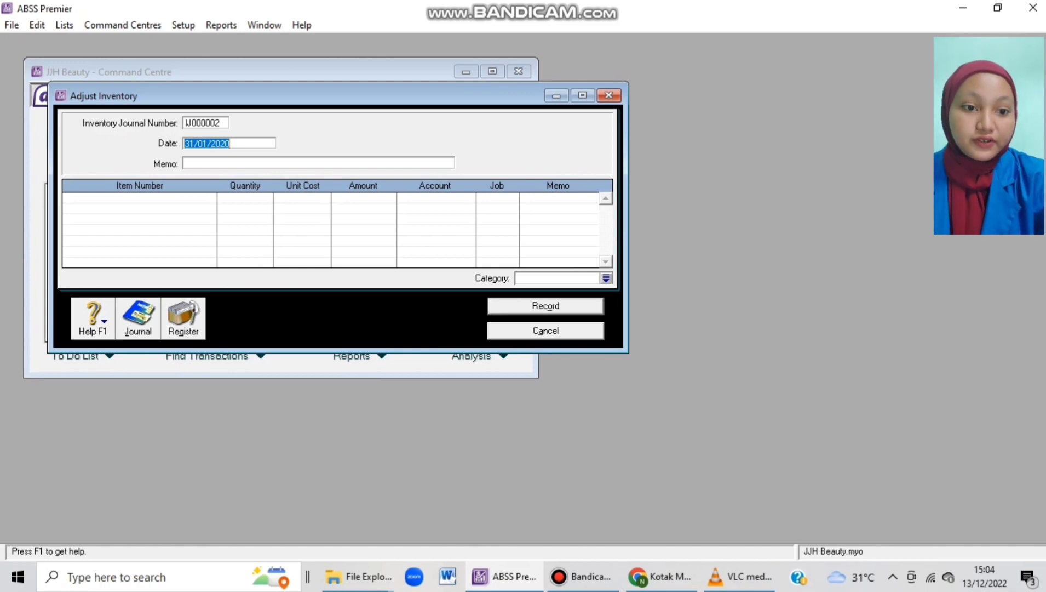
pyautogui.click(205, 123)
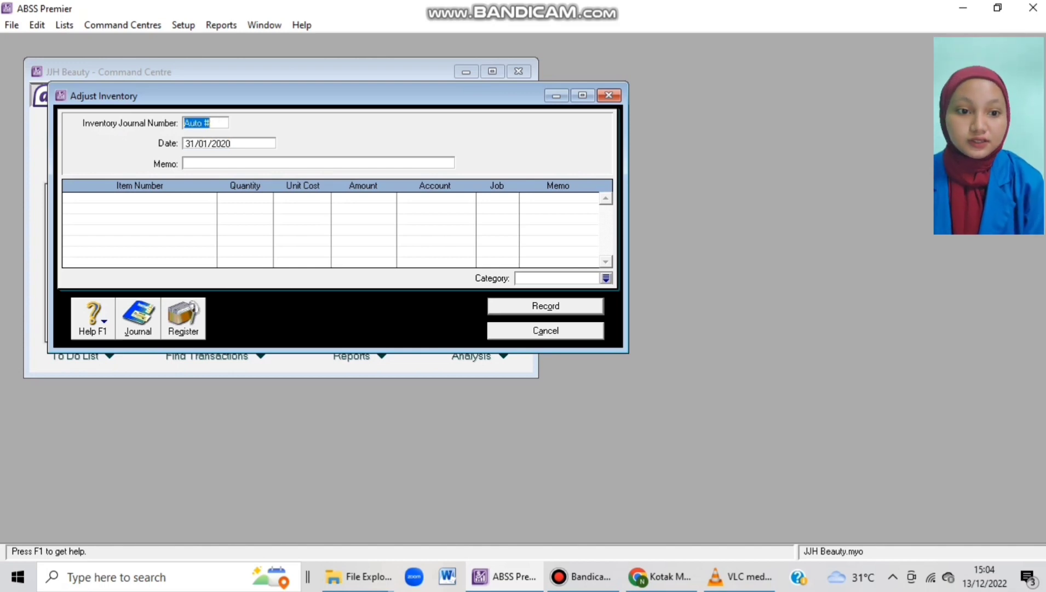
pyautogui.press('BackSpace')
pyautogui.write('I')
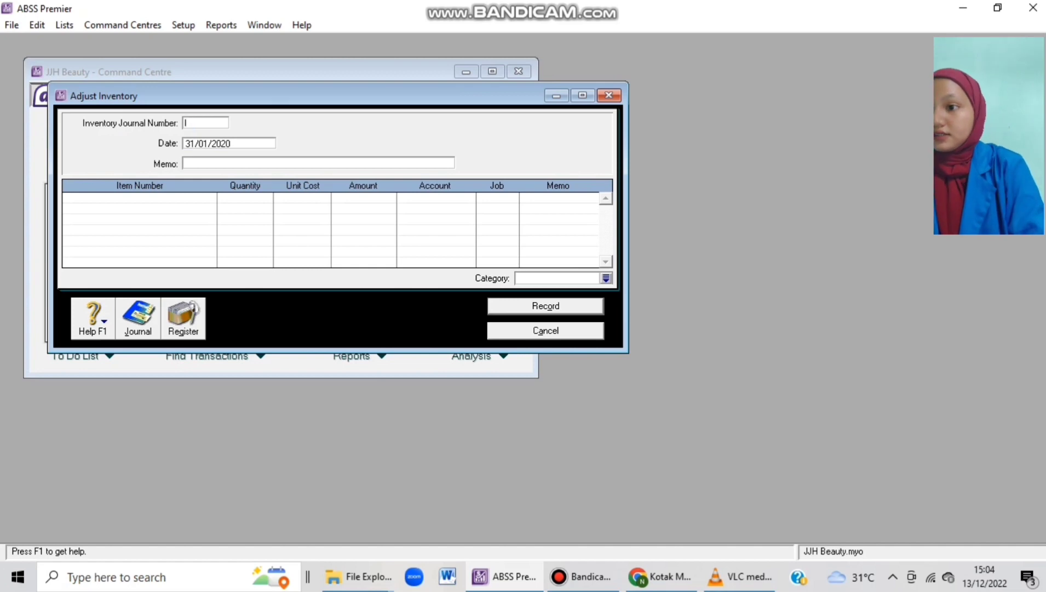
pyautogui.write('J10')
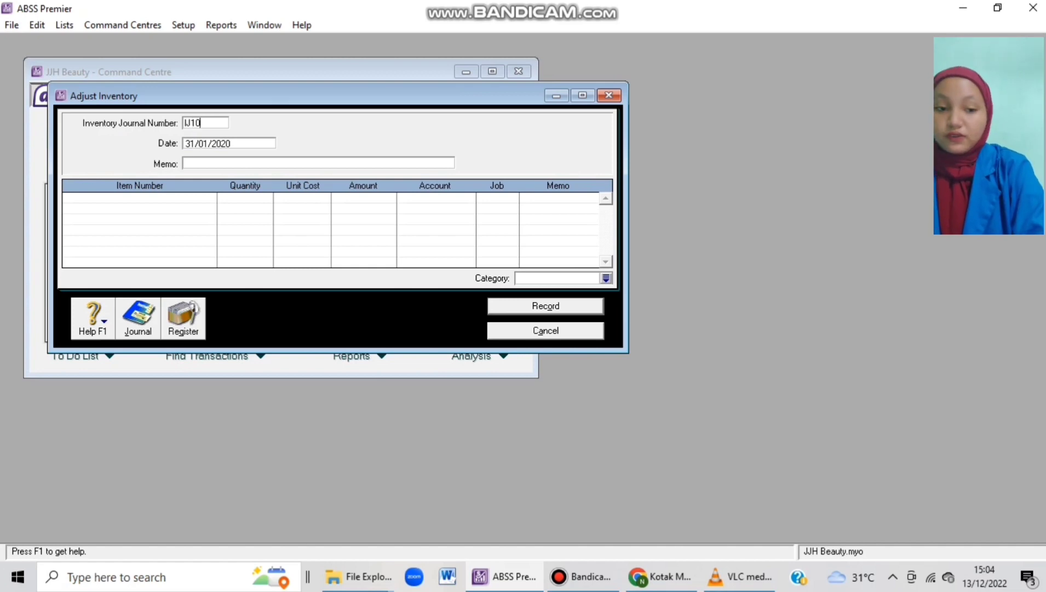
pyautogui.press('BackSpace')
pyautogui.press('BackSpace')
pyautogui.write('310101')
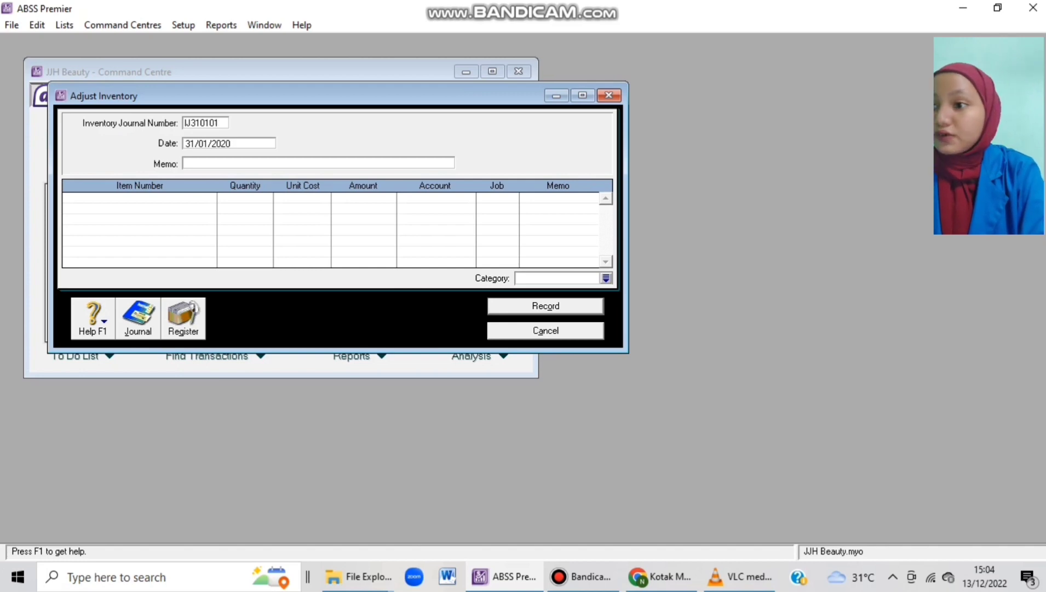
# Enter memo 'Persediaan Hilang' and bring up the item list for the first line.
pyautogui.click(185, 164)
pyautogui.write('P')
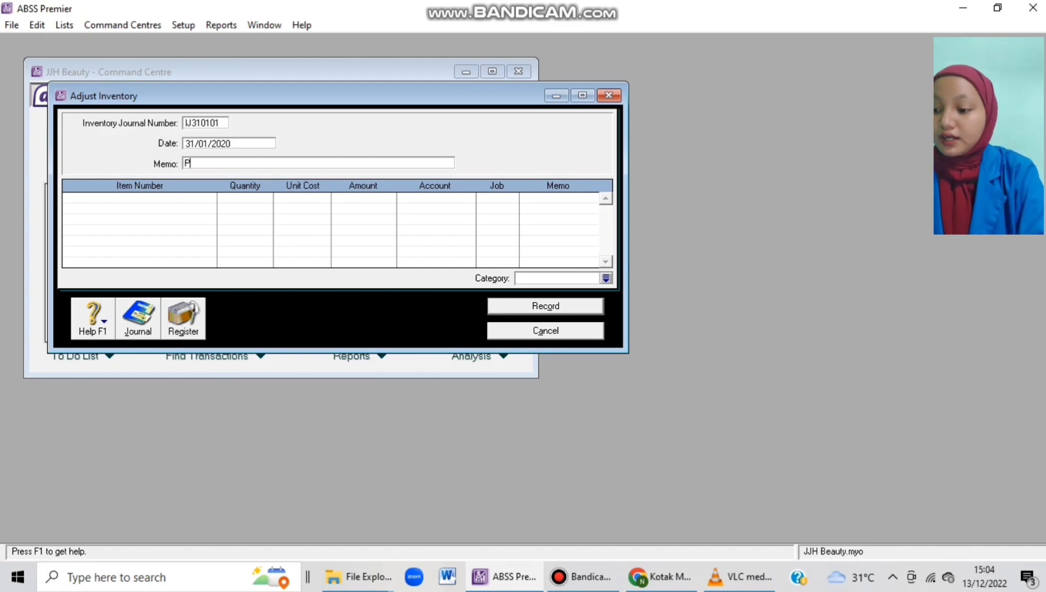
pyautogui.write('ersediaan Hilang')
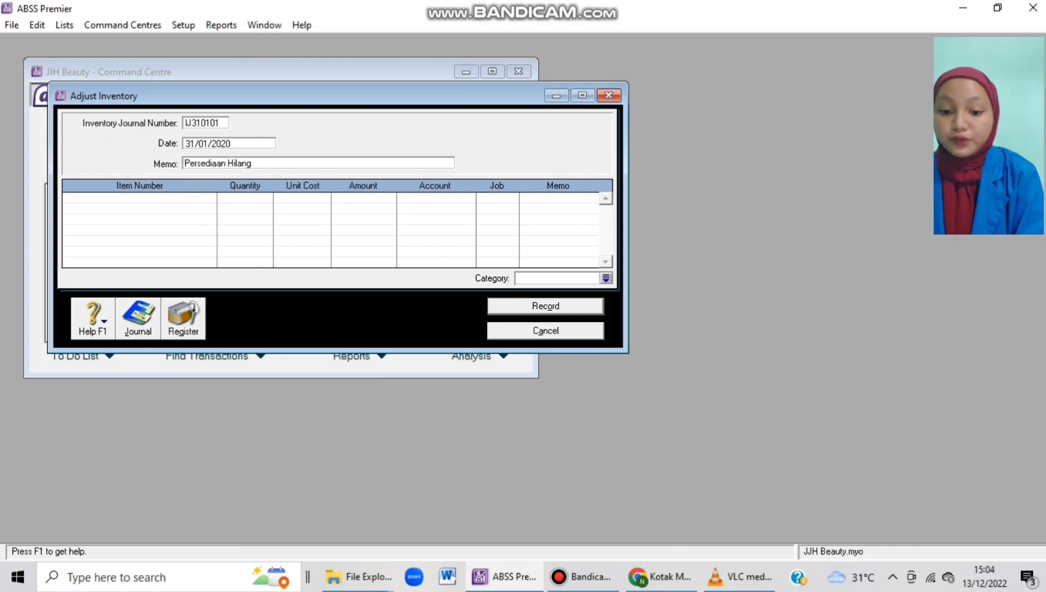
pyautogui.click(140, 198)
pyautogui.press('Tab')
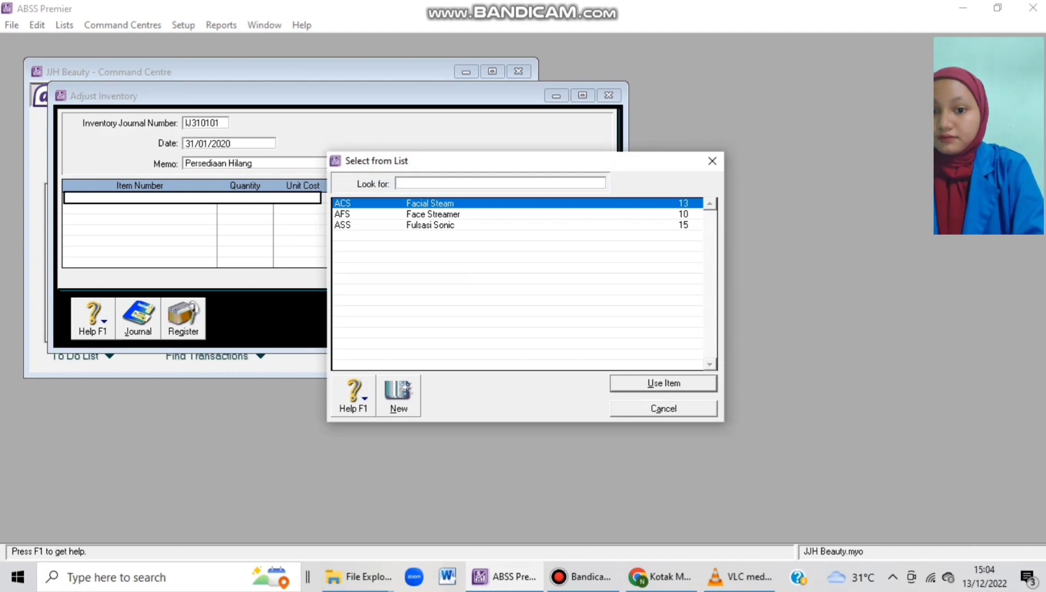
# Enter quantity -2 on the first line, trying items ACS and then AFS.
pyautogui.press('Return')
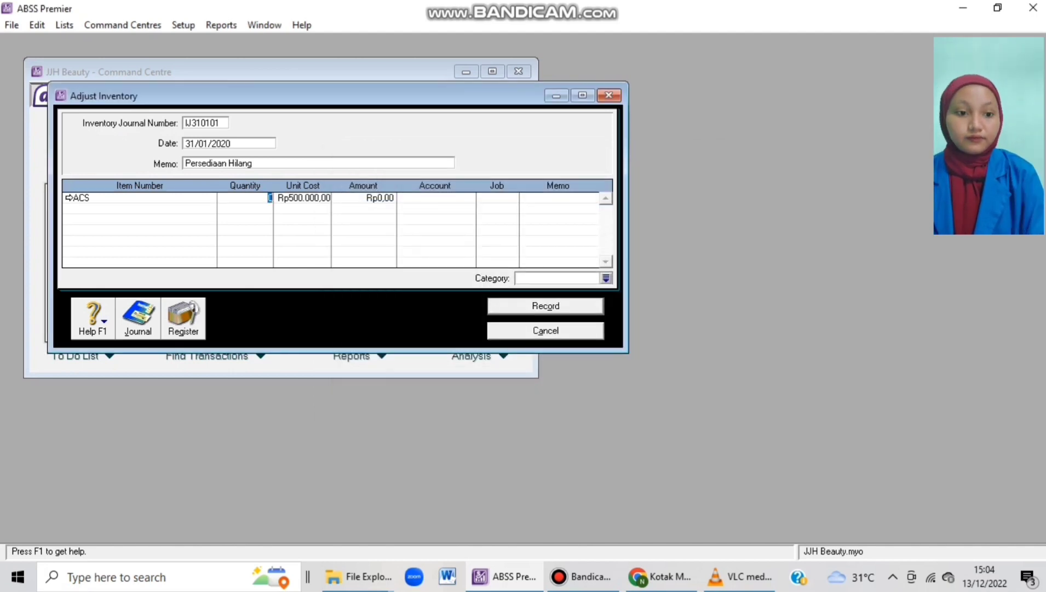
pyautogui.write('-2')
pyautogui.press('Tab')
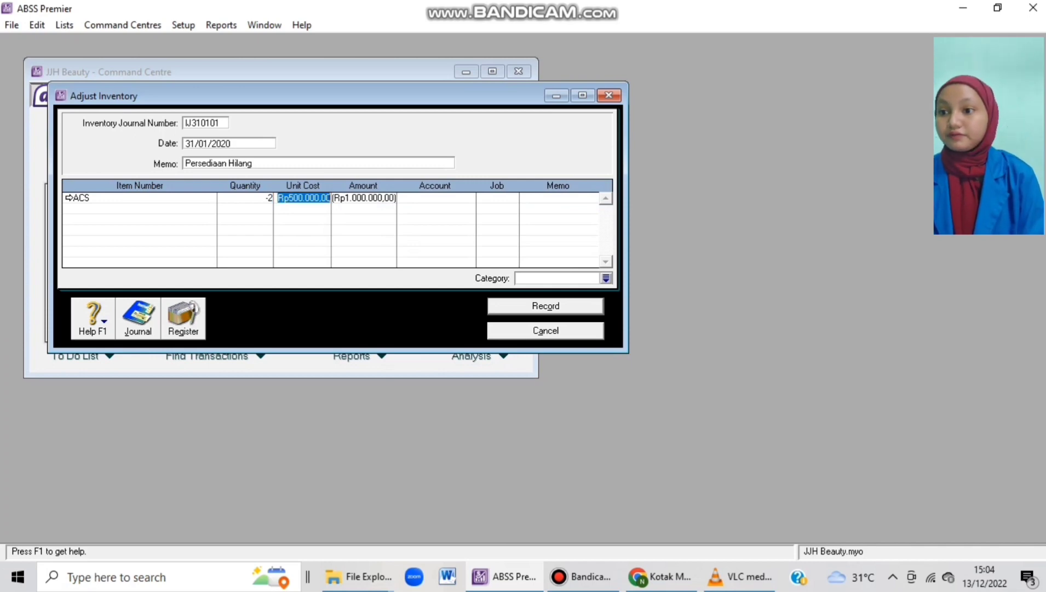
pyautogui.click(81, 198)
pyautogui.click(68, 197)
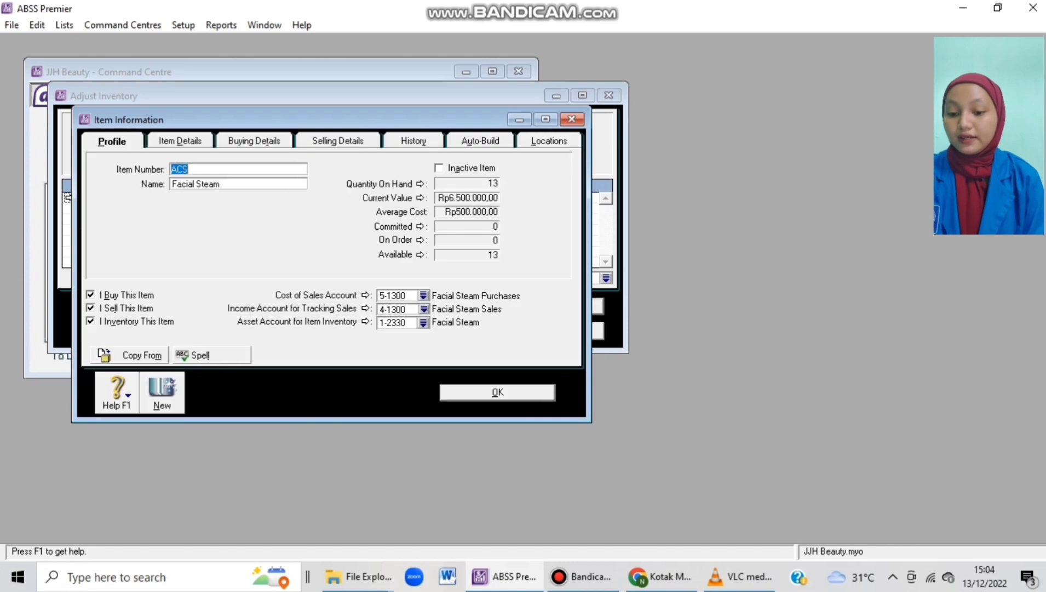
pyautogui.click(572, 119)
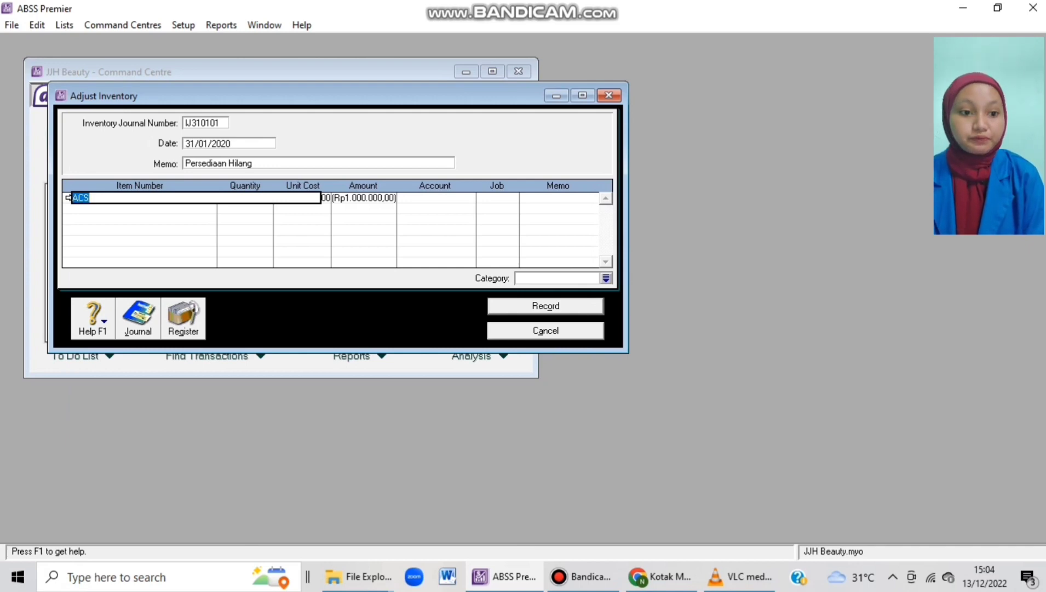
pyautogui.press('BackSpace')
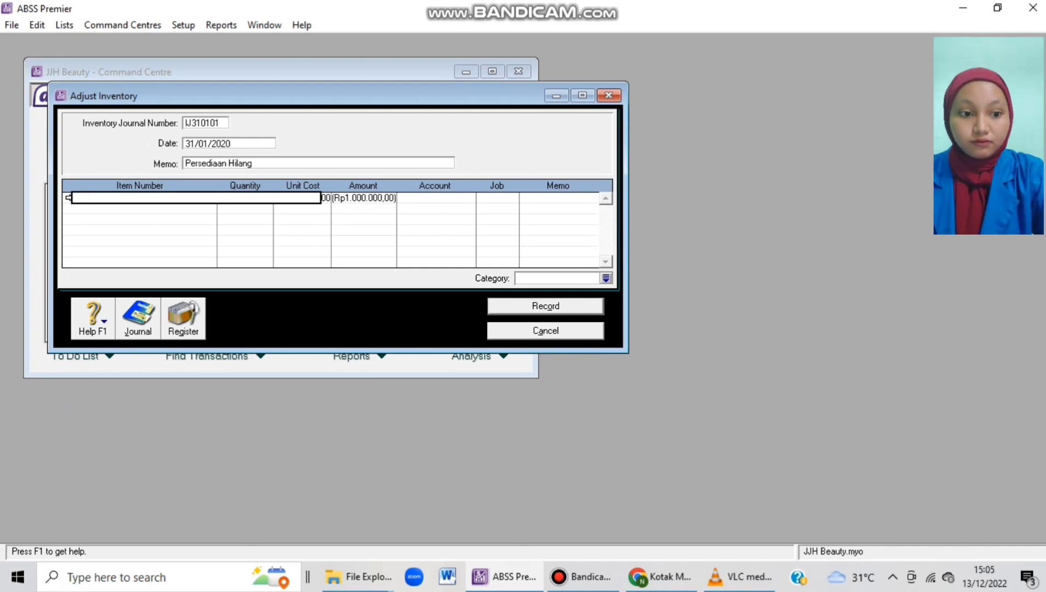
pyautogui.press('Tab')
pyautogui.write('AFS')
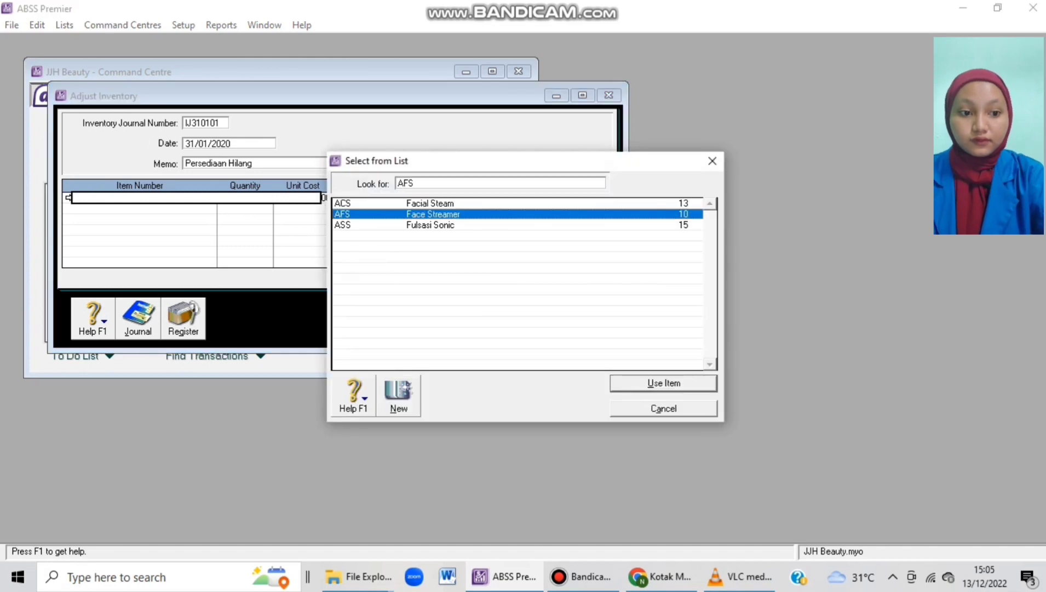
pyautogui.press('Return')
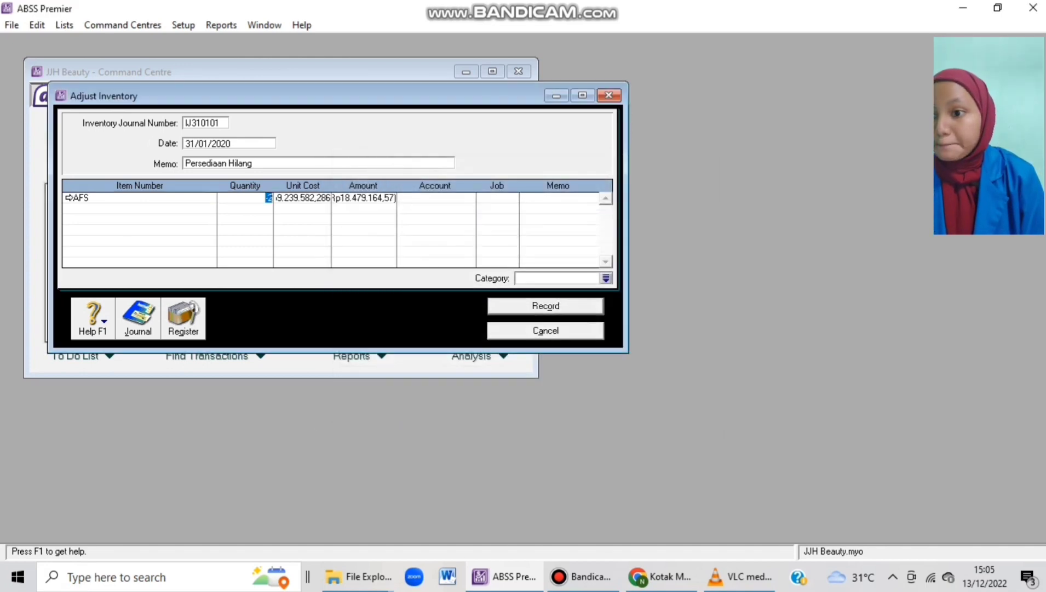
pyautogui.press('Tab')
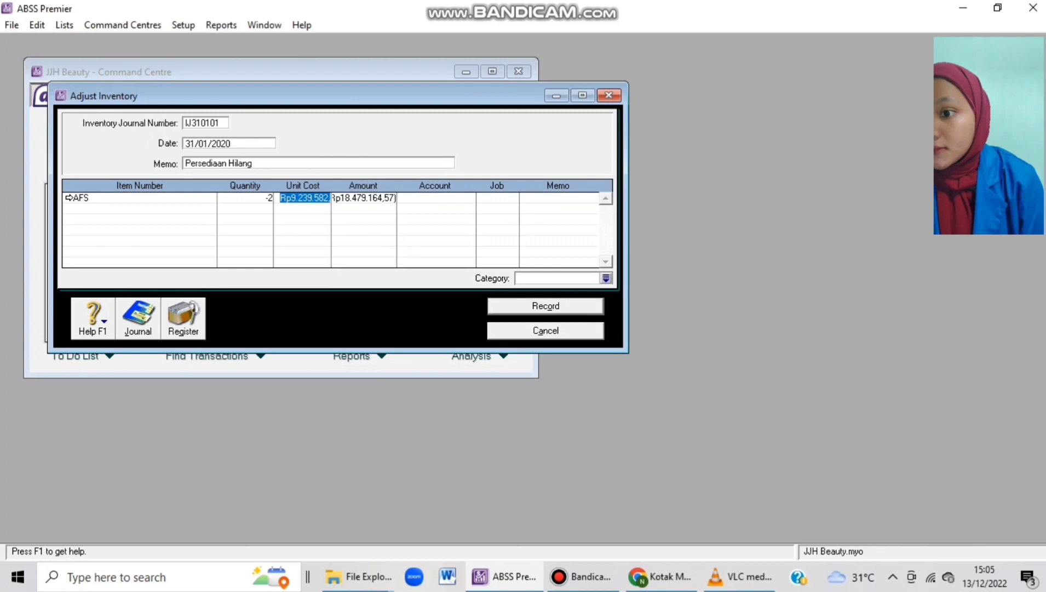
# Replace the line's item with ASS Fulsasi Sonic.
pyautogui.click(140, 198)
pyautogui.press('BackSpace')
pyautogui.press('Tab')
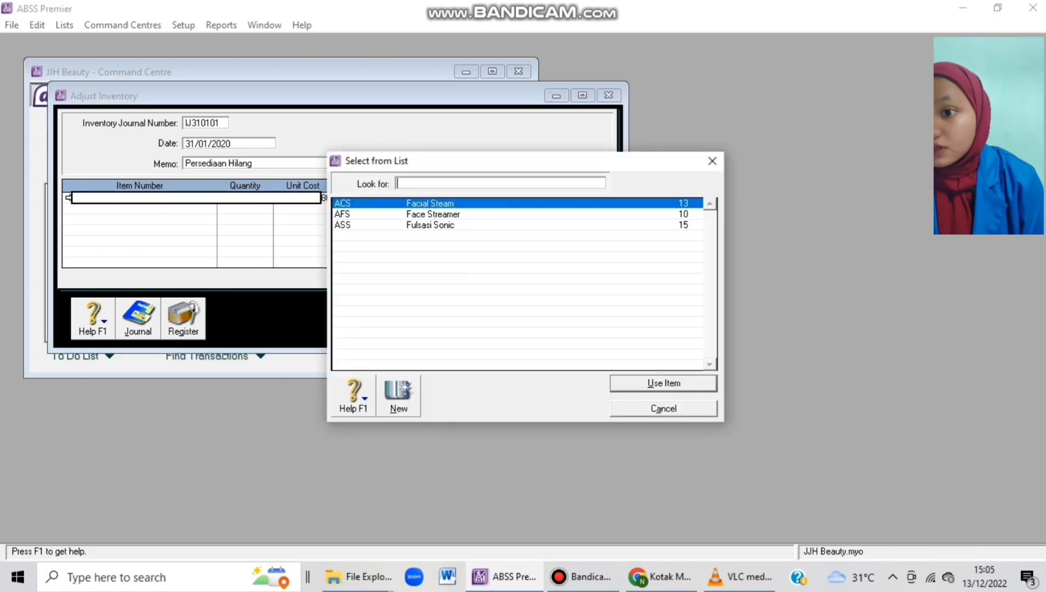
pyautogui.write('ASS')
pyautogui.press('Return')
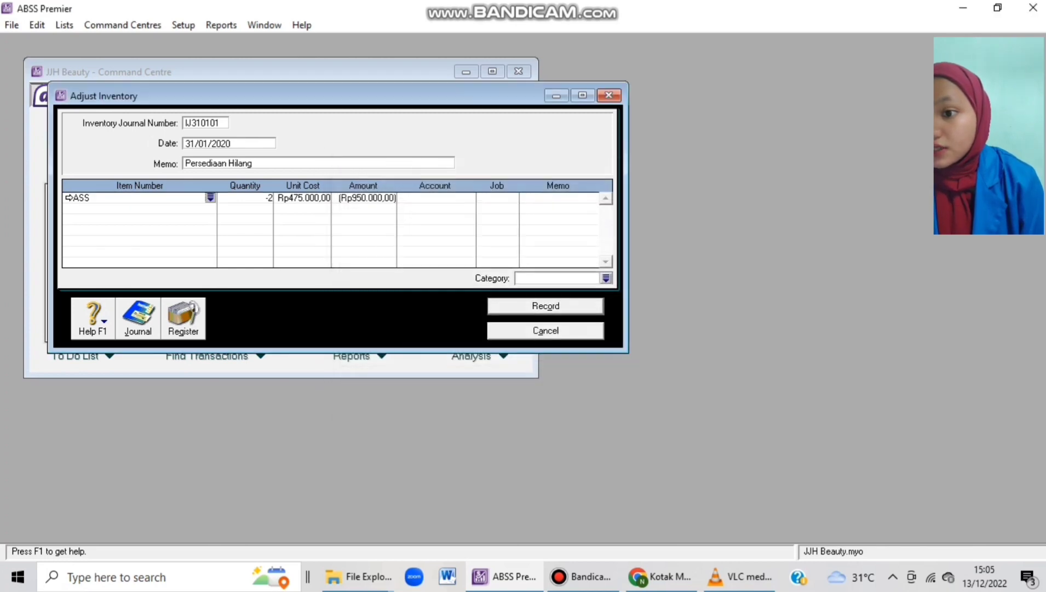
# Assign account 6-4100, category Local and job Produk, then record the adjustment.
pyautogui.press('Tab')
pyautogui.press('Tab')
pyautogui.press('Tab')
pyautogui.press('Tab')
pyautogui.write('6')
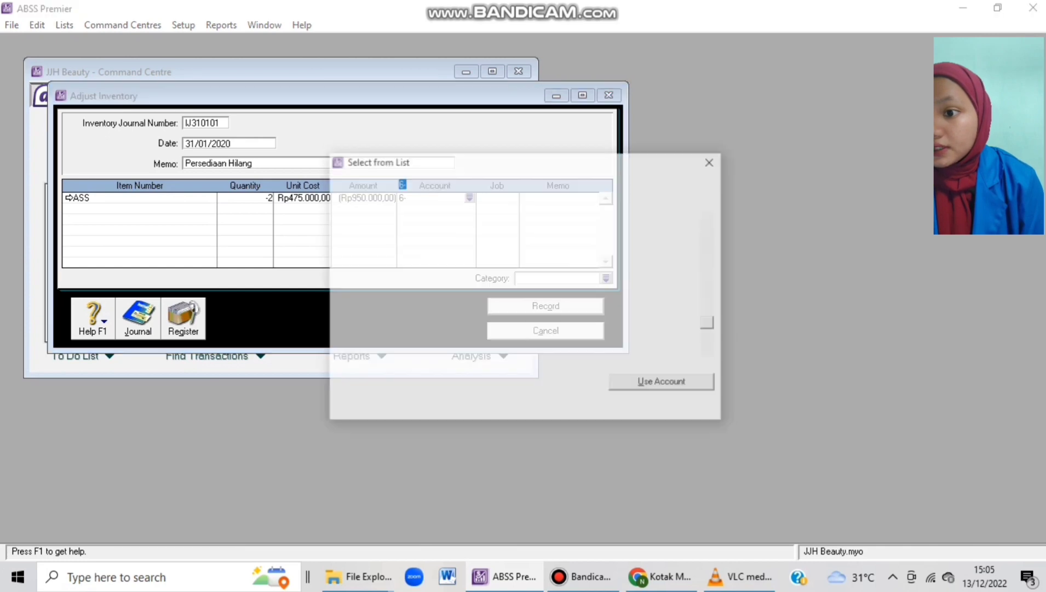
pyautogui.scroll(-4, 518, 284)
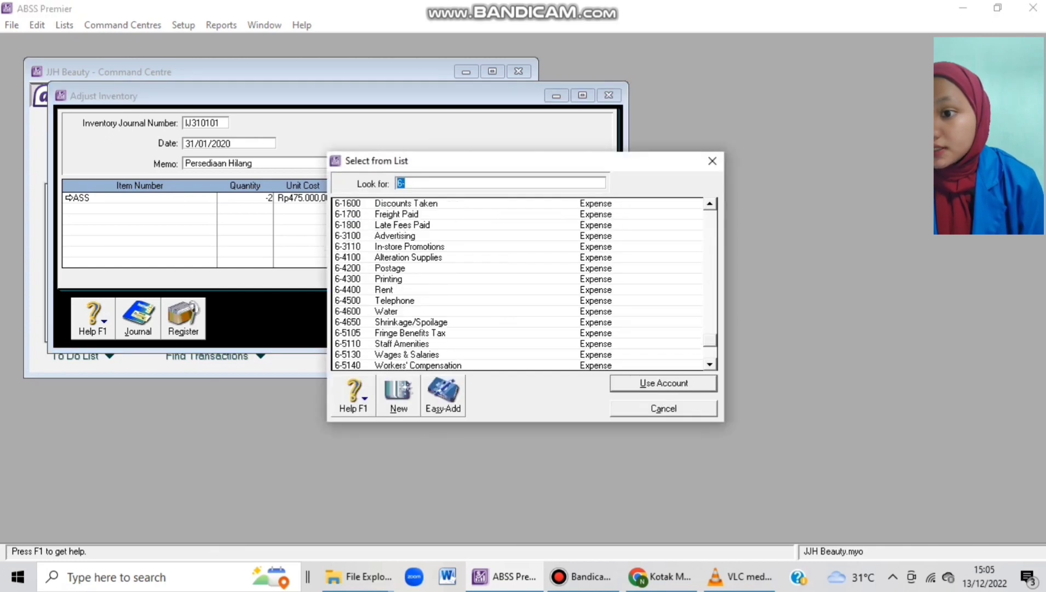
pyautogui.write('6-4100')
pyautogui.press('Return')
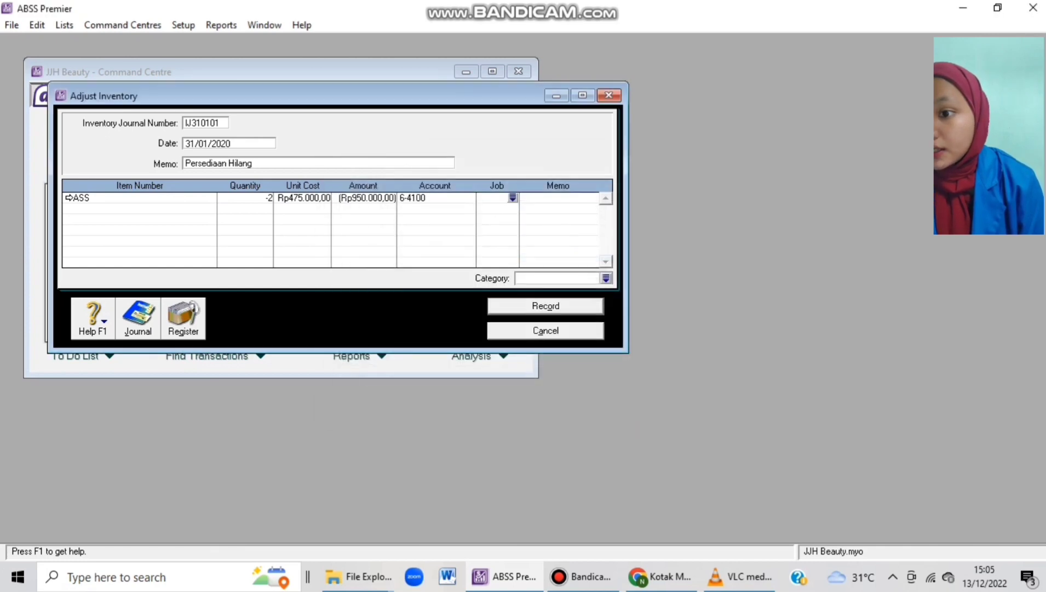
pyautogui.press('Tab')
pyautogui.press('Tab')
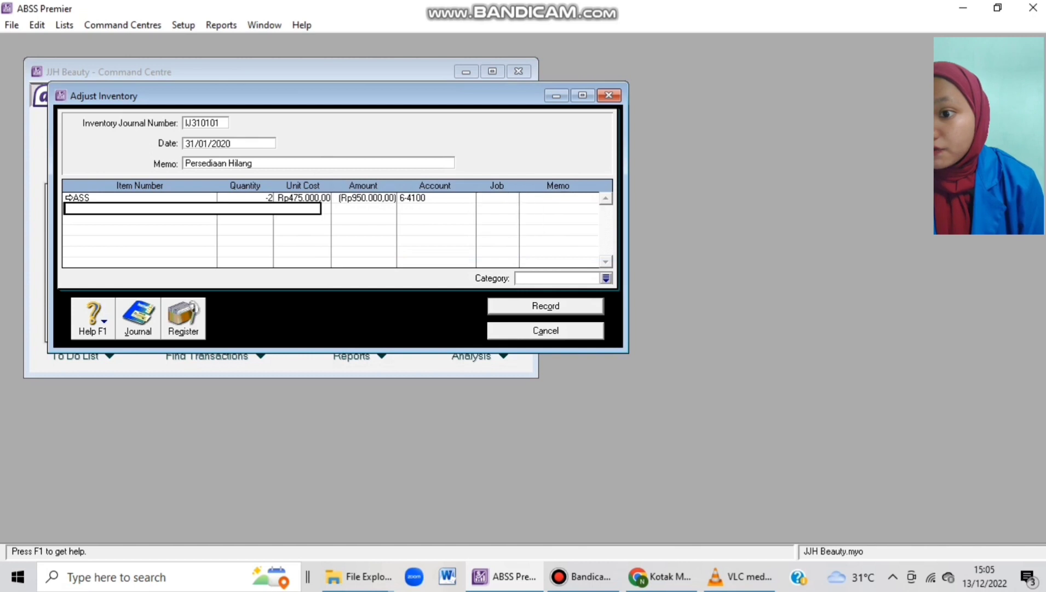
pyautogui.press('Tab')
pyautogui.press('Tab')
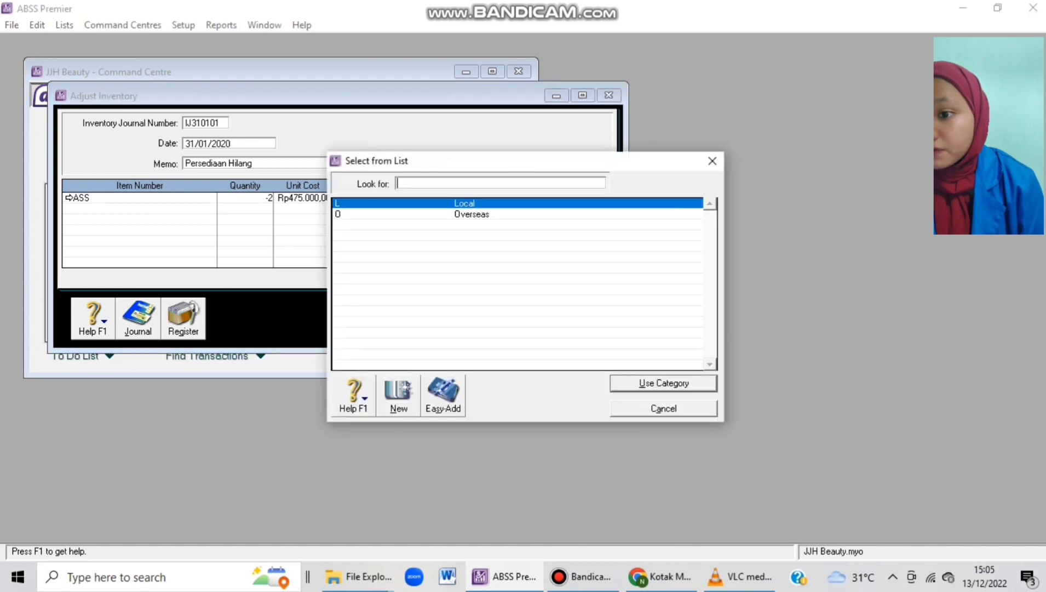
pyautogui.press('Return')
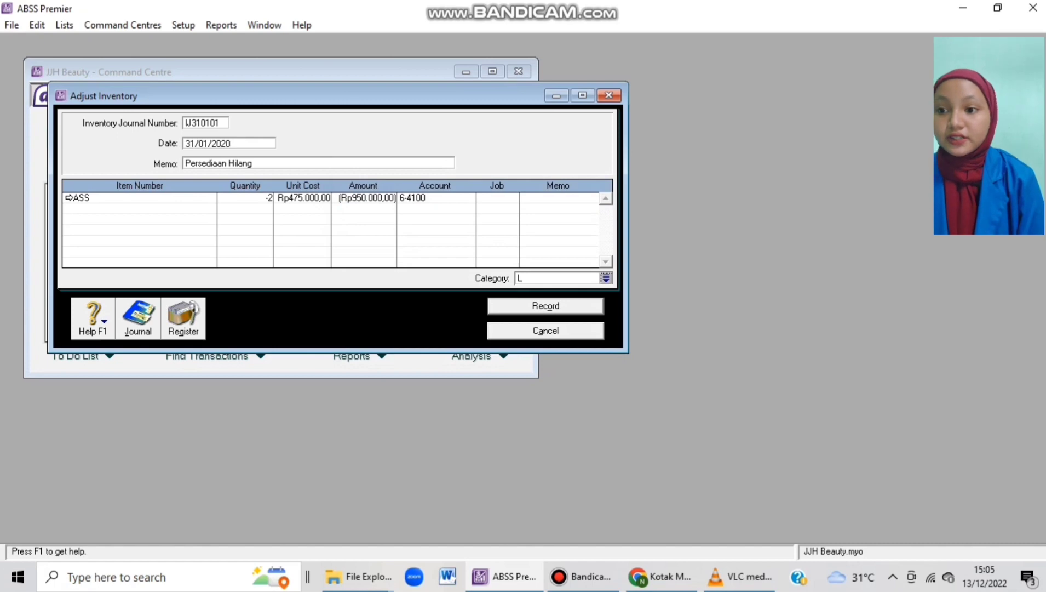
pyautogui.press('space')
pyautogui.write('P')
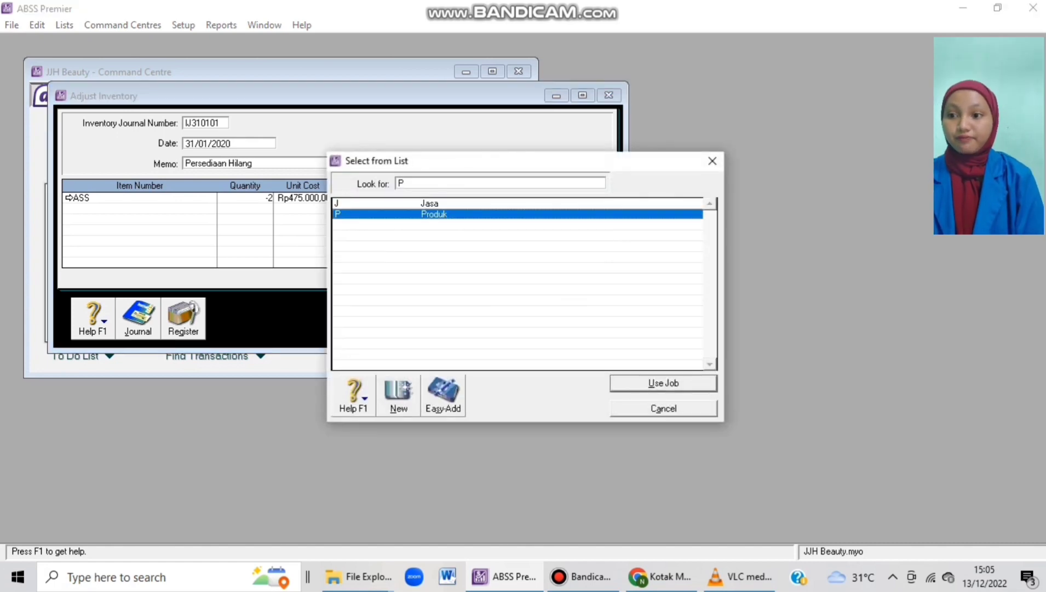
pyautogui.press('Return')
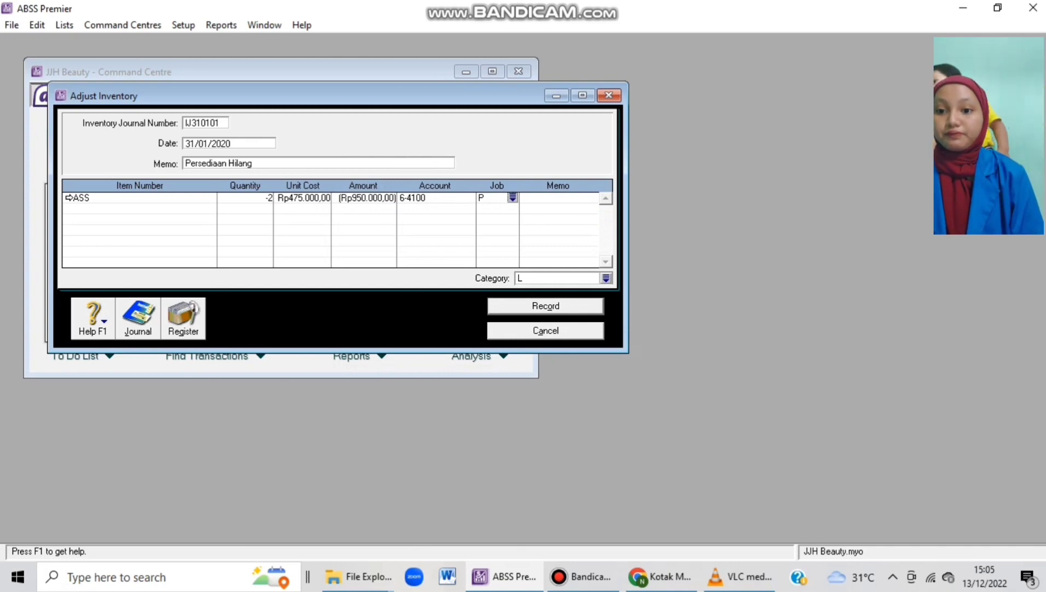
pyautogui.press('Return')
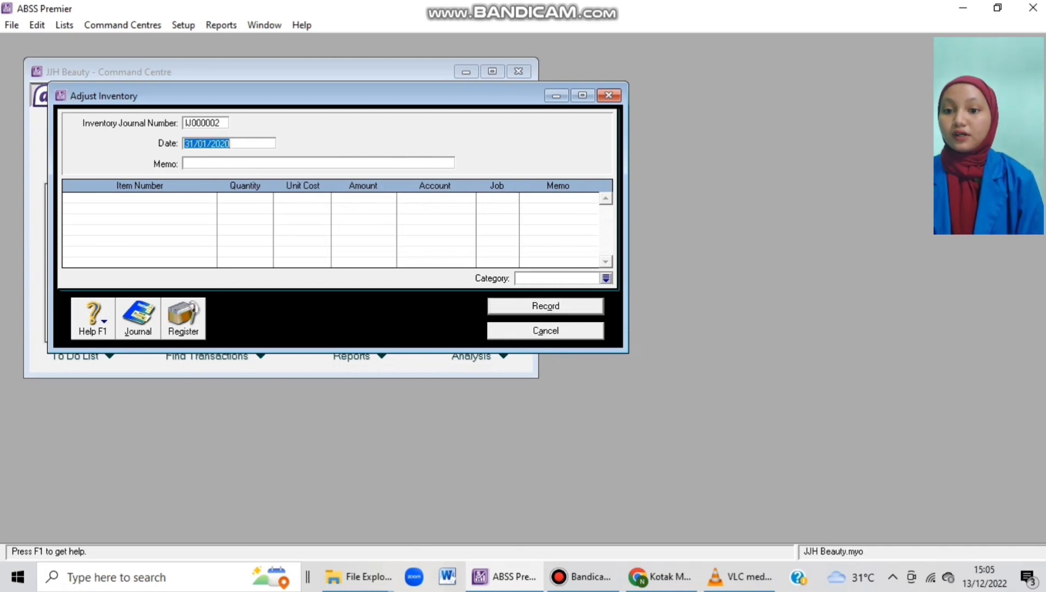
# Close Adjust Inventory and bring up the Transaction Journal from the Accounts command centre.
pyautogui.press('Escape')
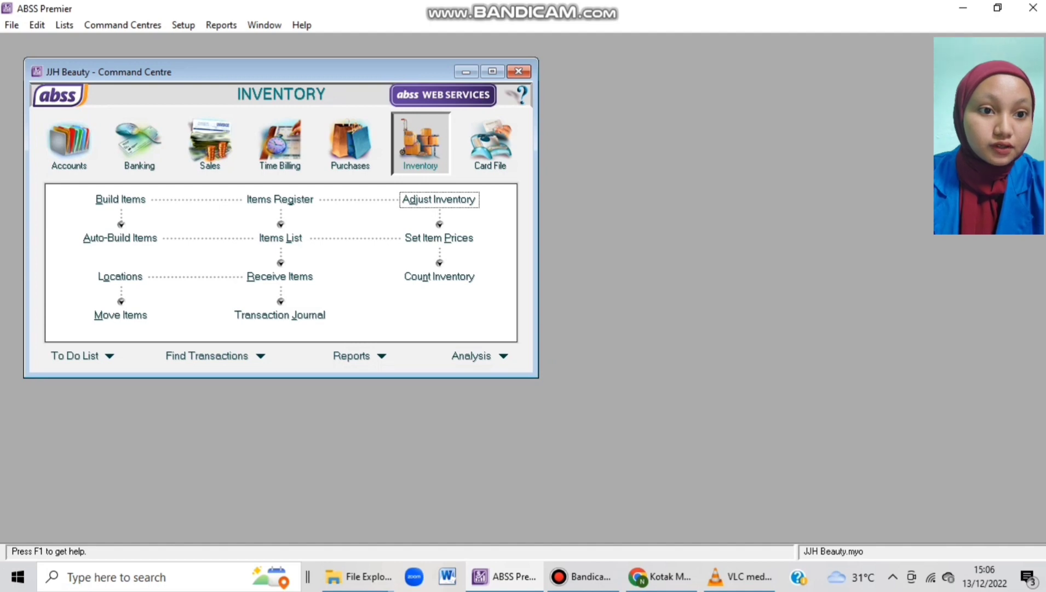
pyautogui.click(69, 144)
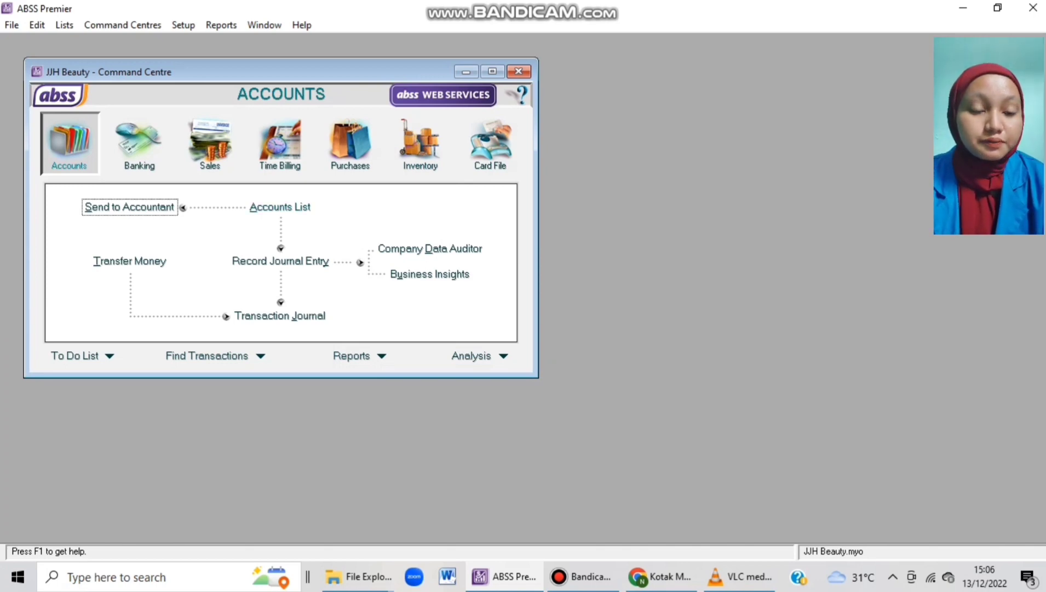
pyautogui.click(280, 316)
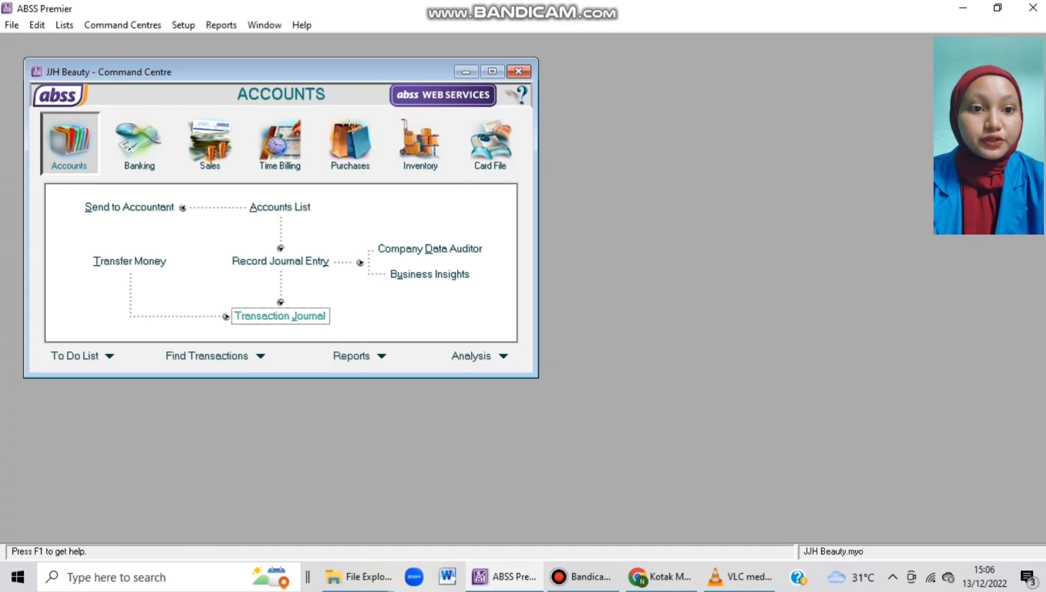
# Show all transactions in the Transaction Journal and open the 26/01/2020 KK260101 salary entry.
pyautogui.hotkey('alt', 'a')
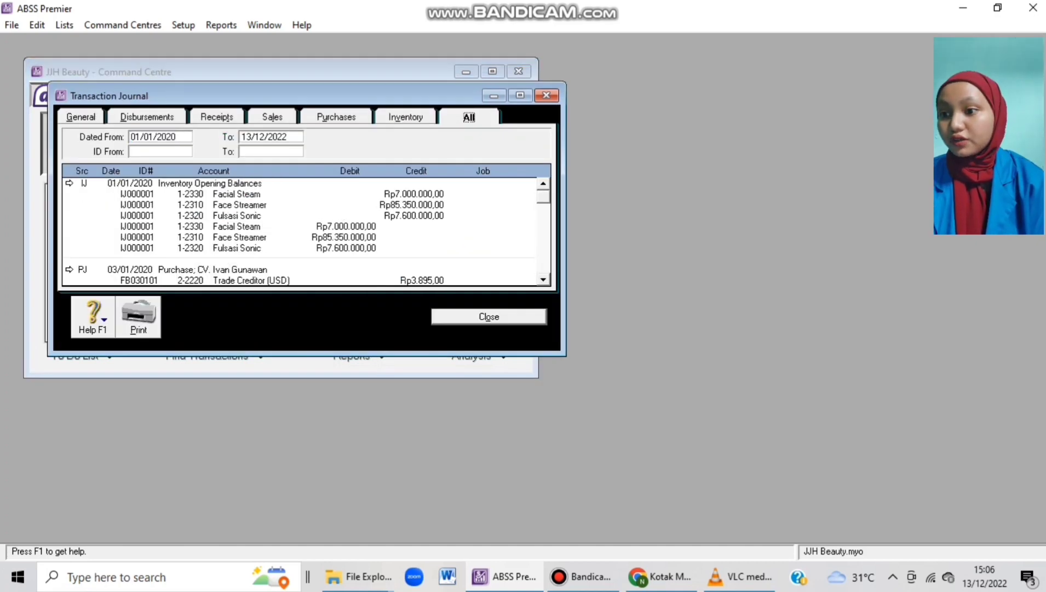
pyautogui.scroll(-3, 300, 230)
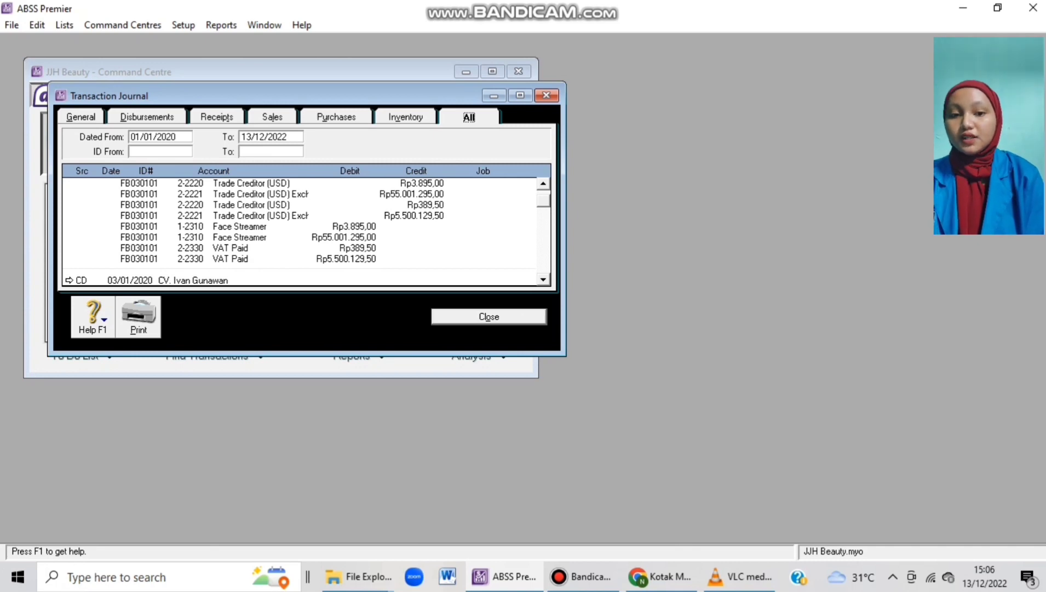
pyautogui.scroll(-15, 300, 230)
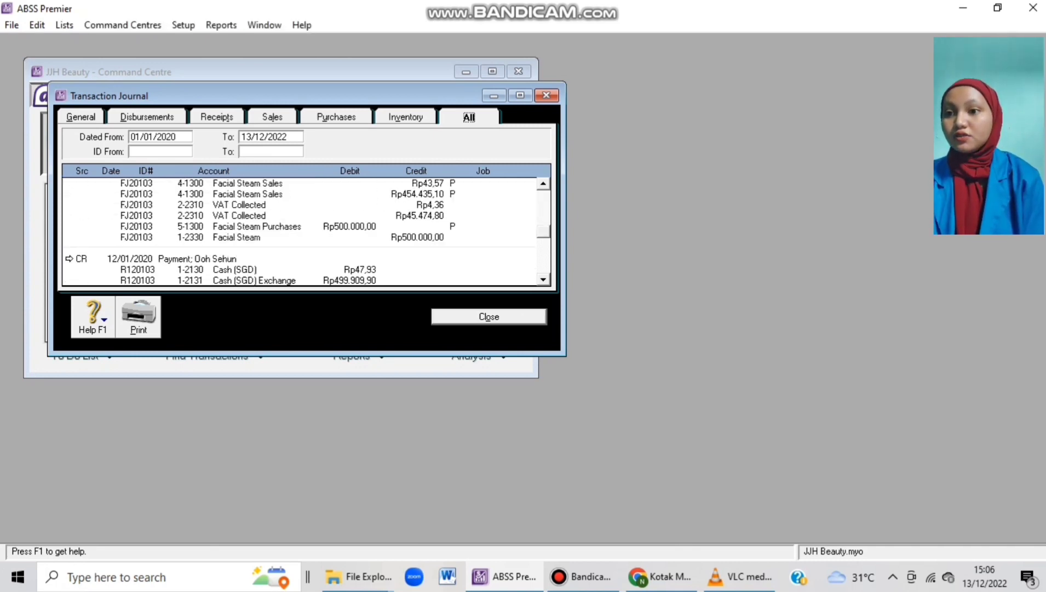
pyautogui.scroll(-15, 300, 231)
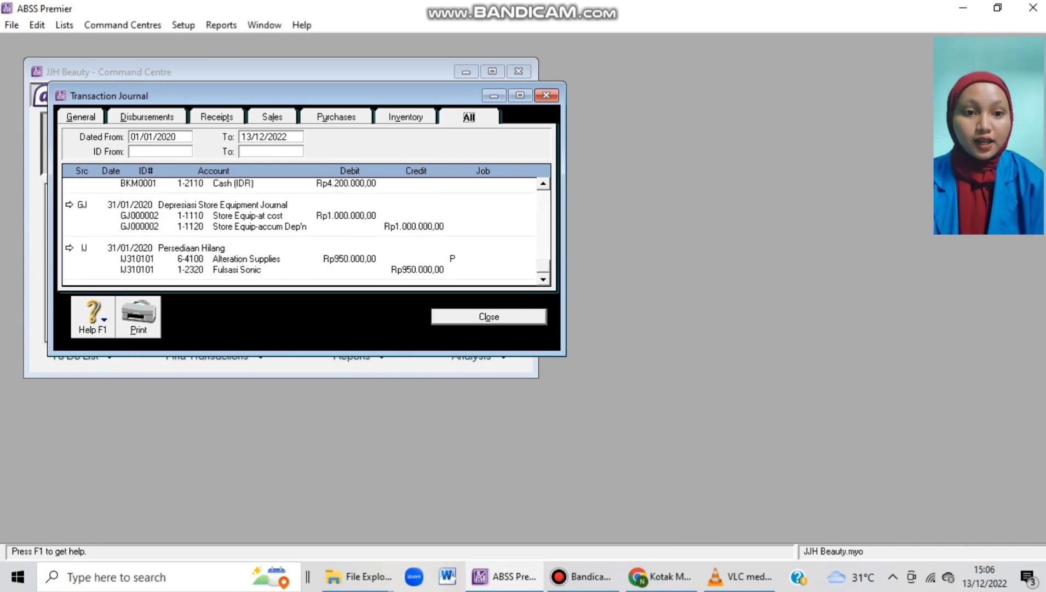
pyautogui.scroll(-5, 300, 230)
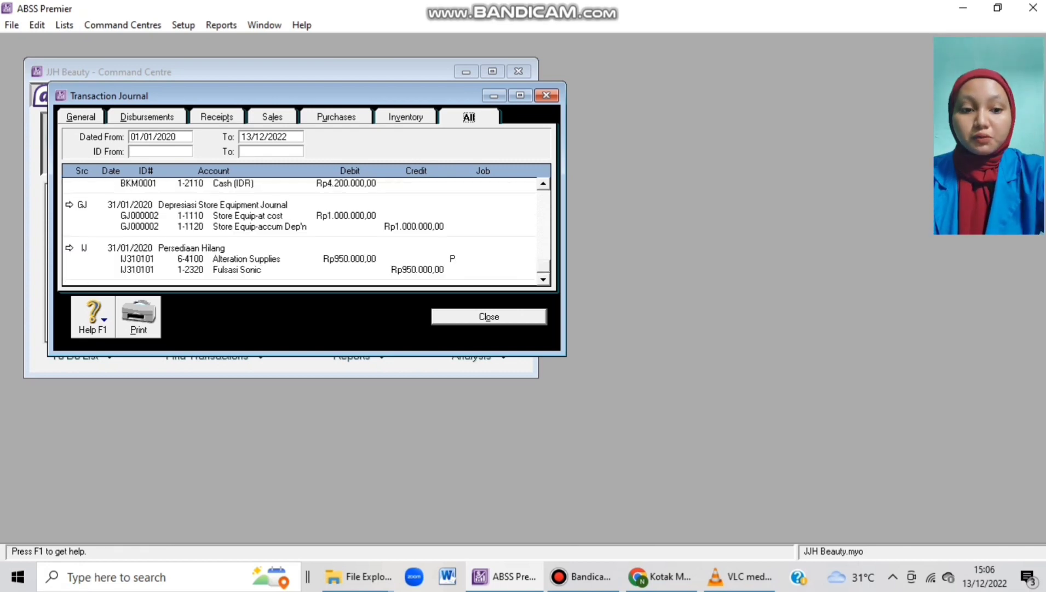
pyautogui.scroll(5, 307, 232)
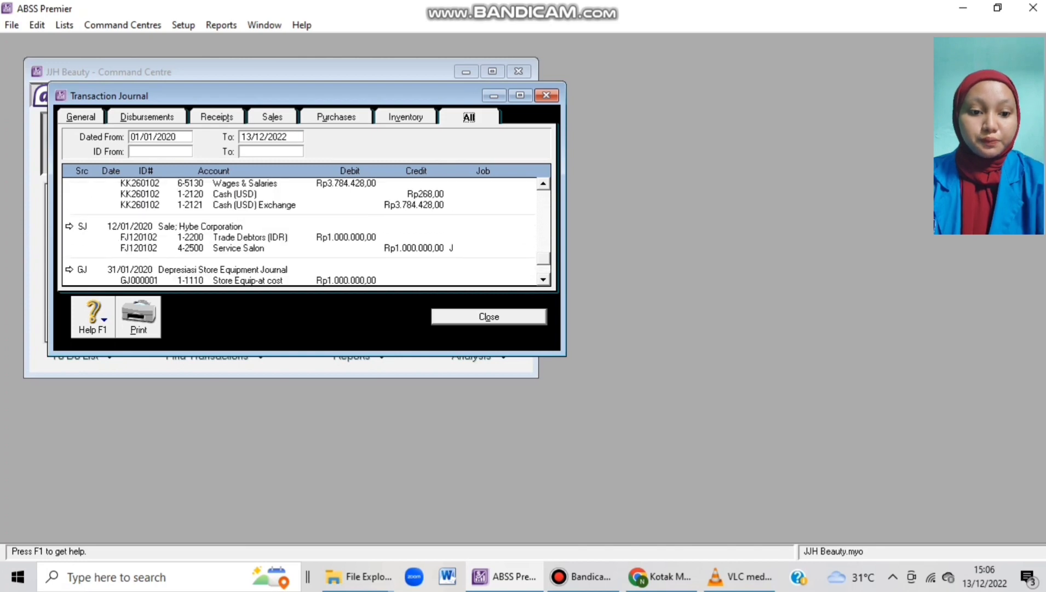
pyautogui.scroll(3, 300, 230)
pyautogui.click(70, 215)
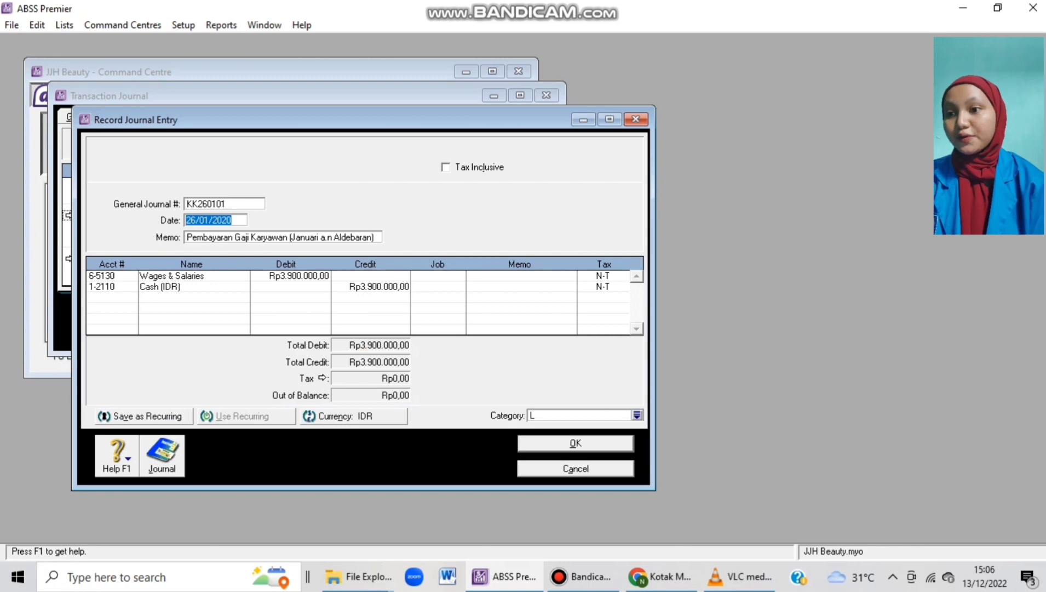
# Check the salary entry's Cash and Wages & Salaries amounts, then close it unchanged.
pyautogui.click(379, 287)
pyautogui.click(299, 276)
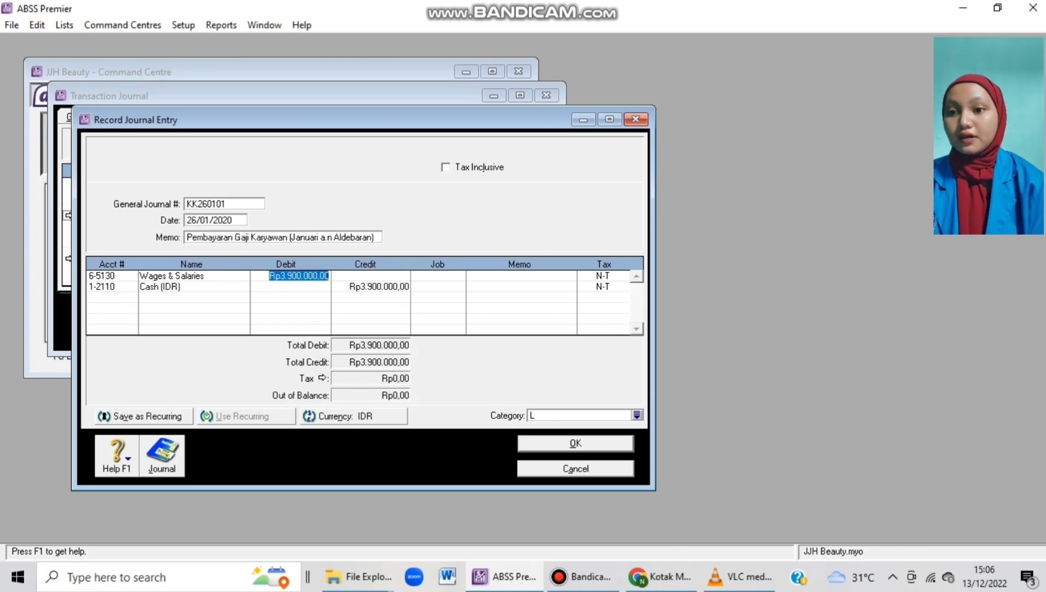
pyautogui.press('Escape')
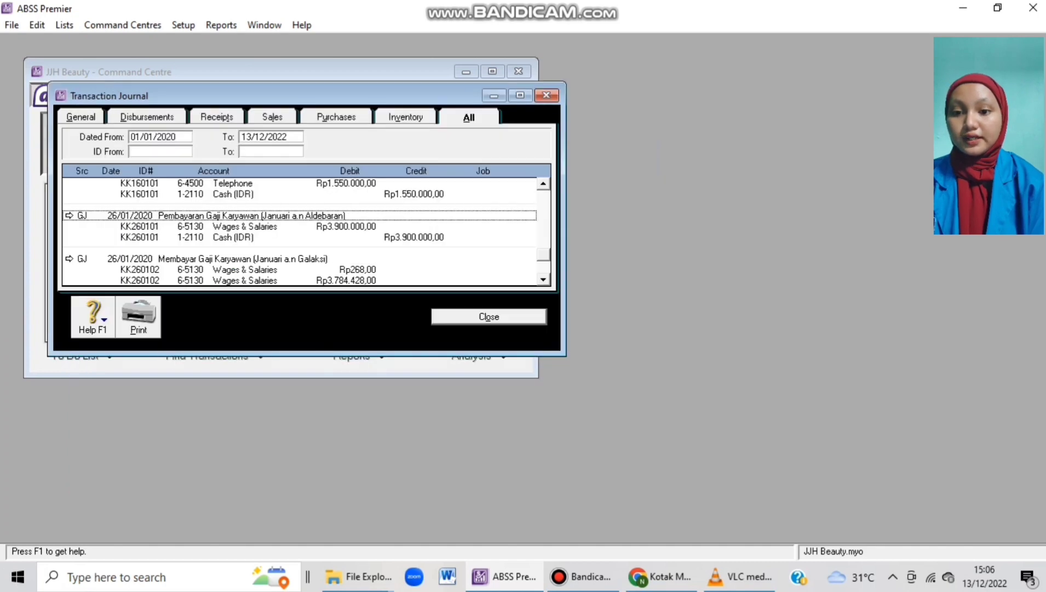
# Review the 16/01/2020 KK160101 telephone entry unchanged, then close it and the Transaction Journal.
pyautogui.scroll(1, 300, 230)
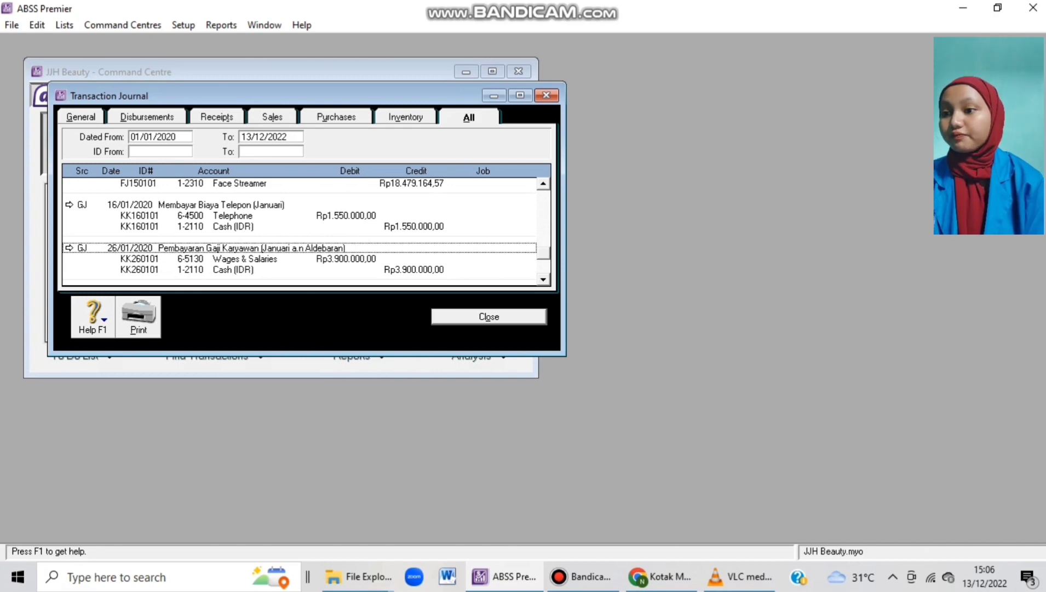
pyautogui.click(69, 205)
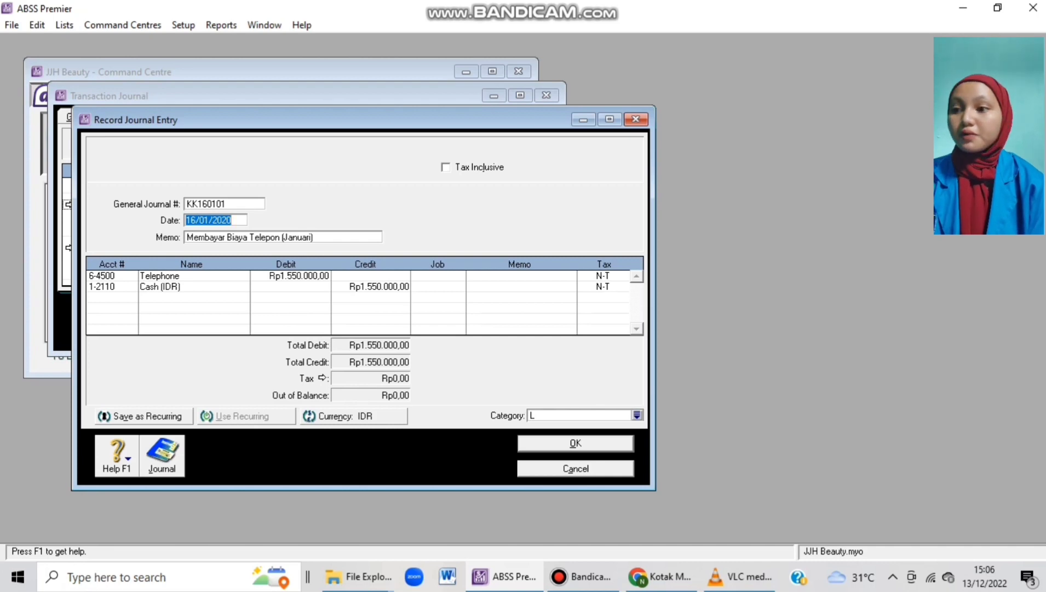
pyautogui.rightClick(555, 225)
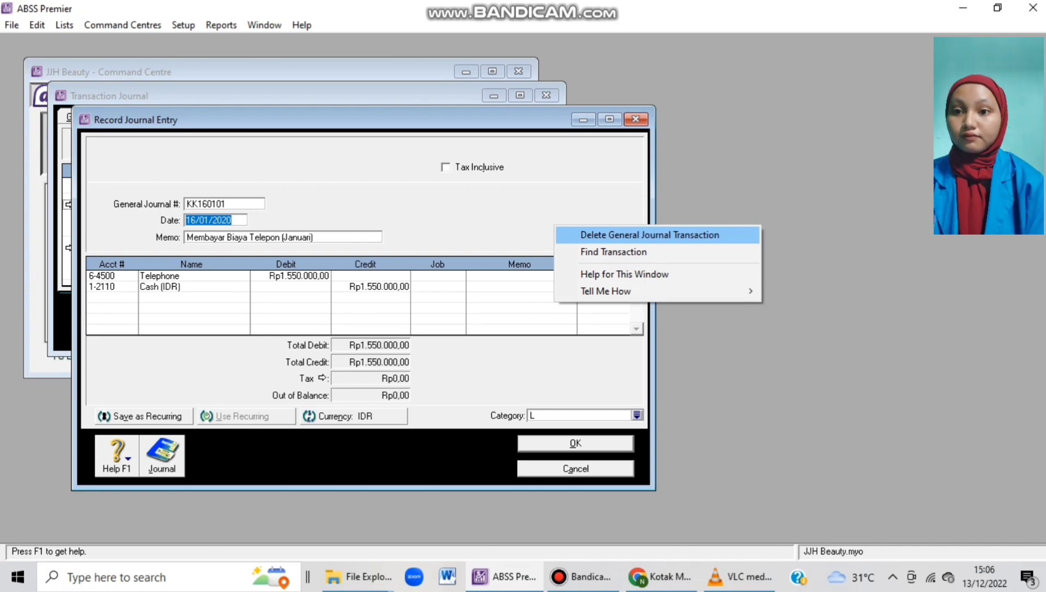
pyautogui.press('Escape')
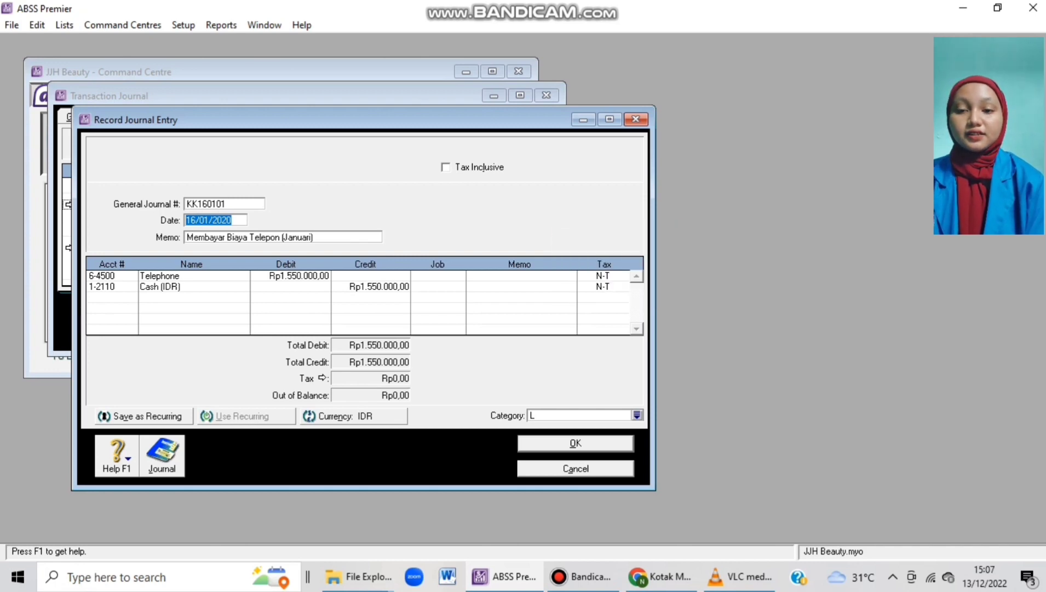
pyautogui.press('Escape')
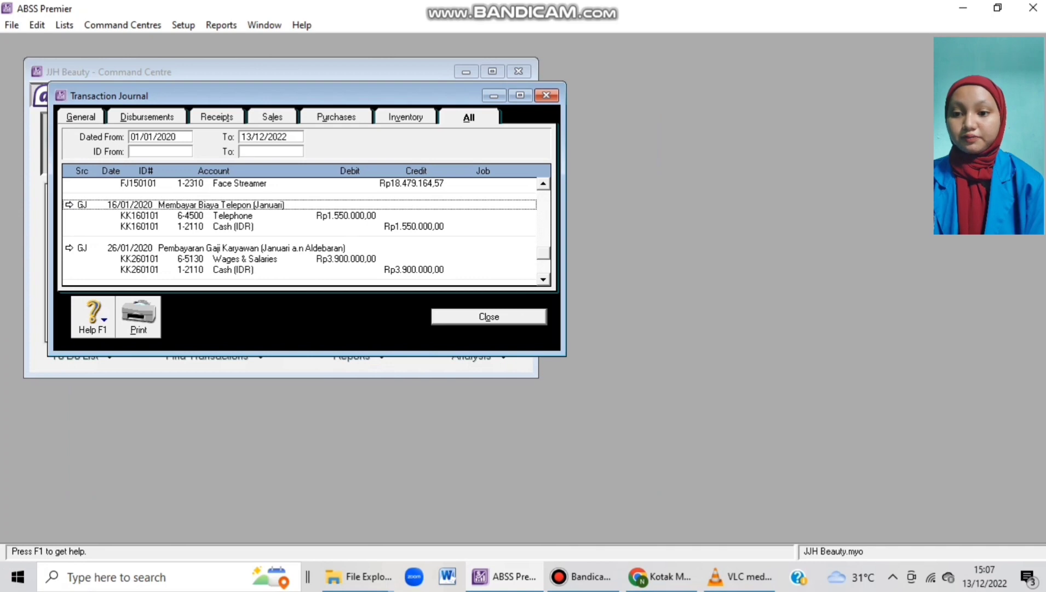
pyautogui.press('Escape')
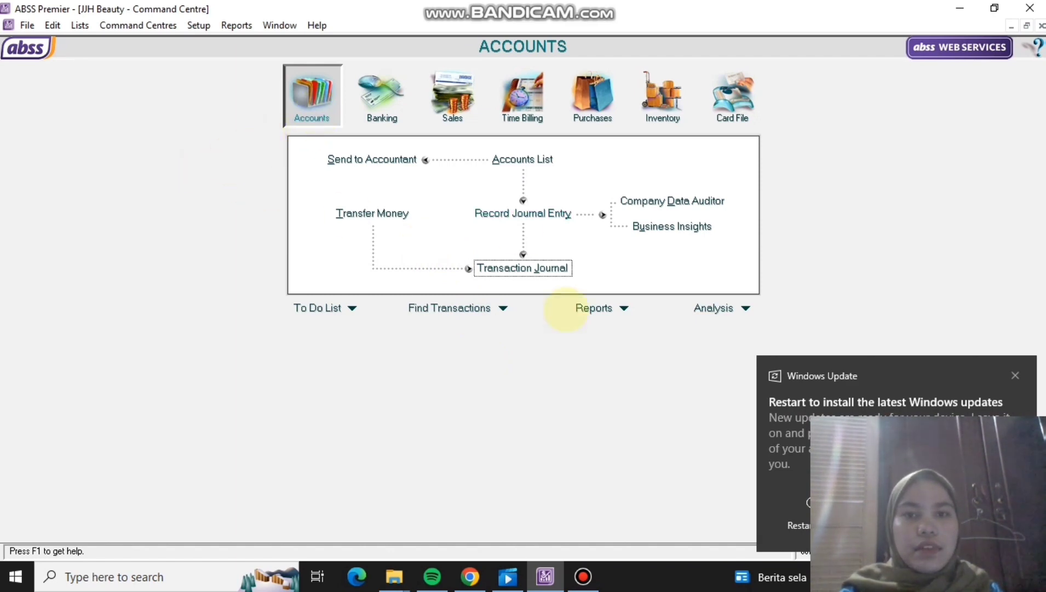
# Open the Index to Reports on the Accounts reports list.
pyautogui.click(623, 309)
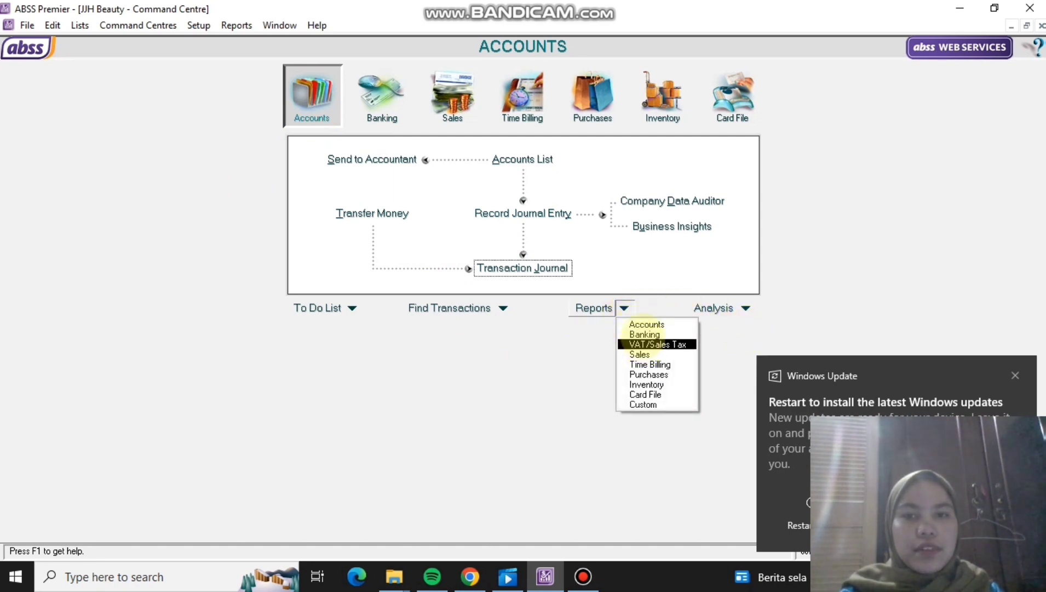
pyautogui.click(643, 324)
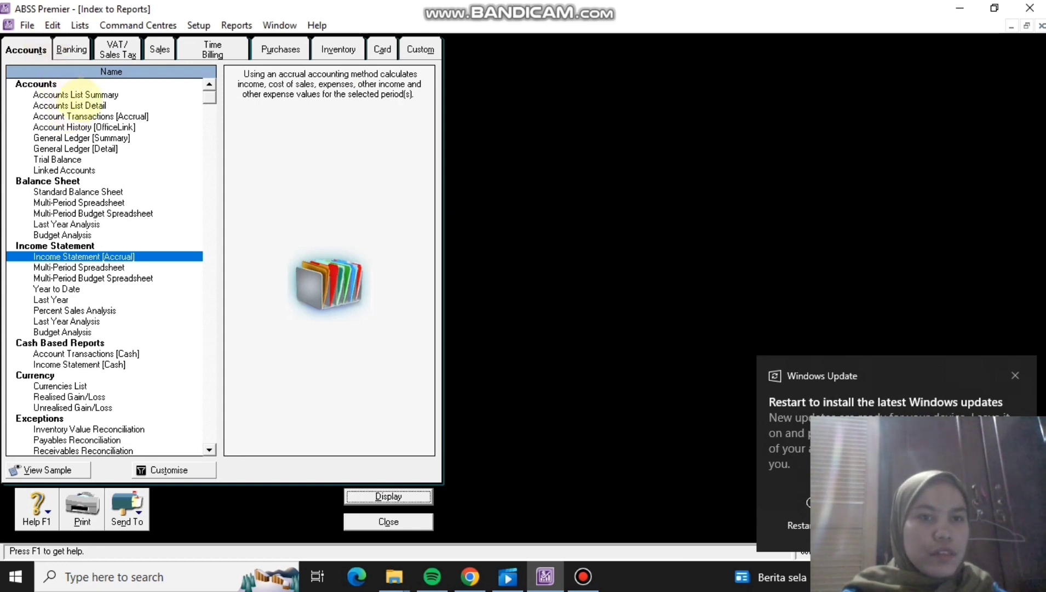
# Display the Account Transactions [Accrual] report dated January to January 2020.
pyautogui.doubleClick(89, 116)
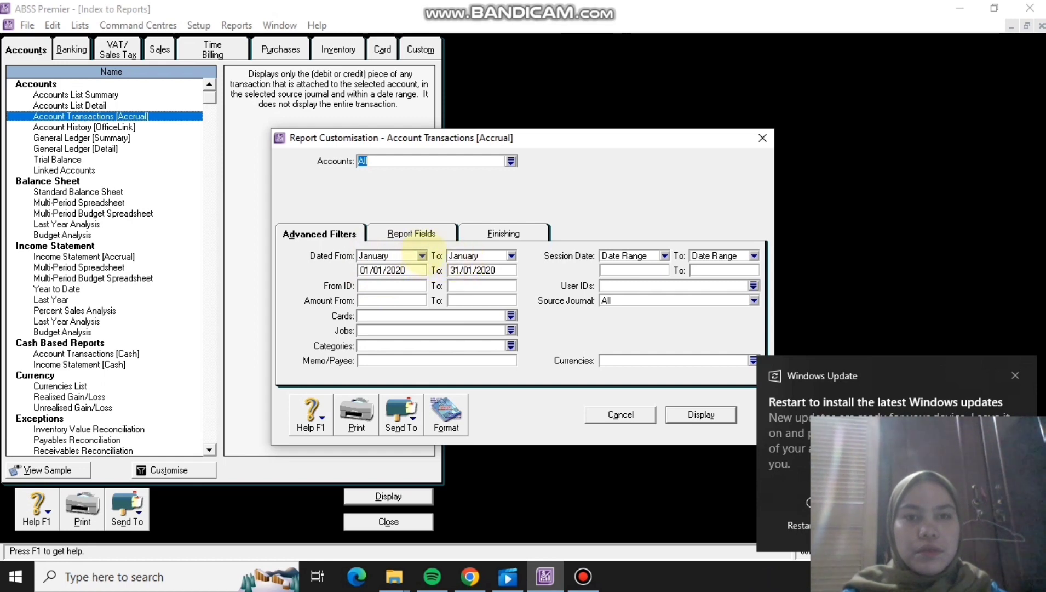
pyautogui.click(422, 255)
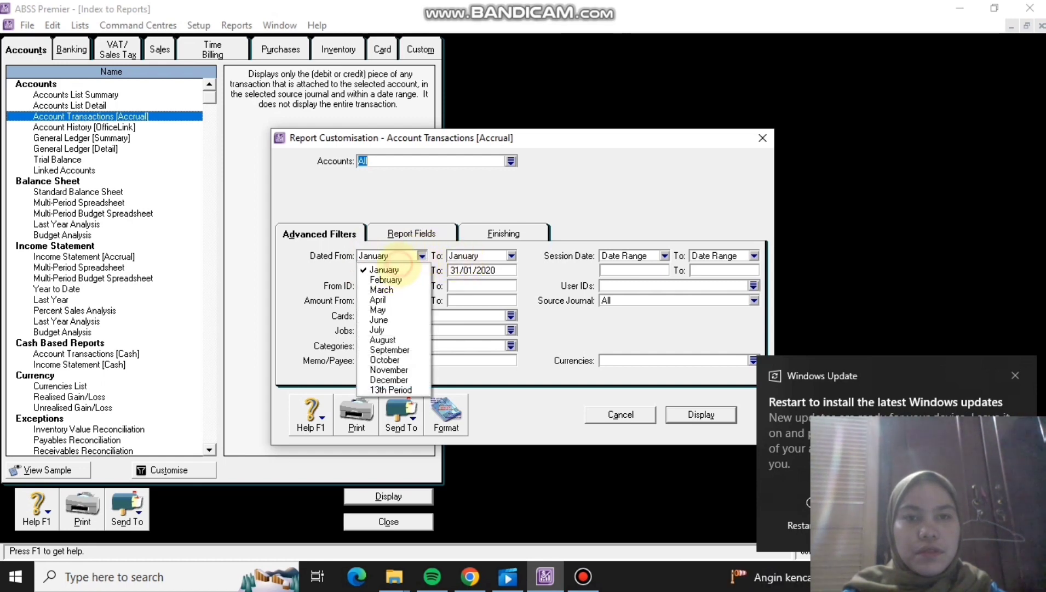
pyautogui.click(395, 269)
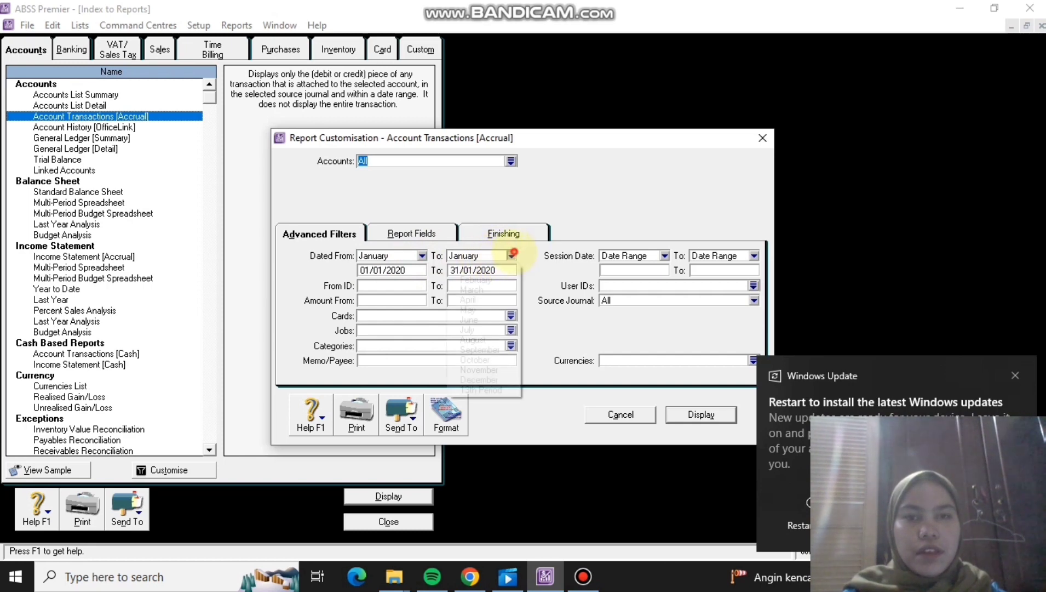
pyautogui.click(511, 255)
pyautogui.click(493, 269)
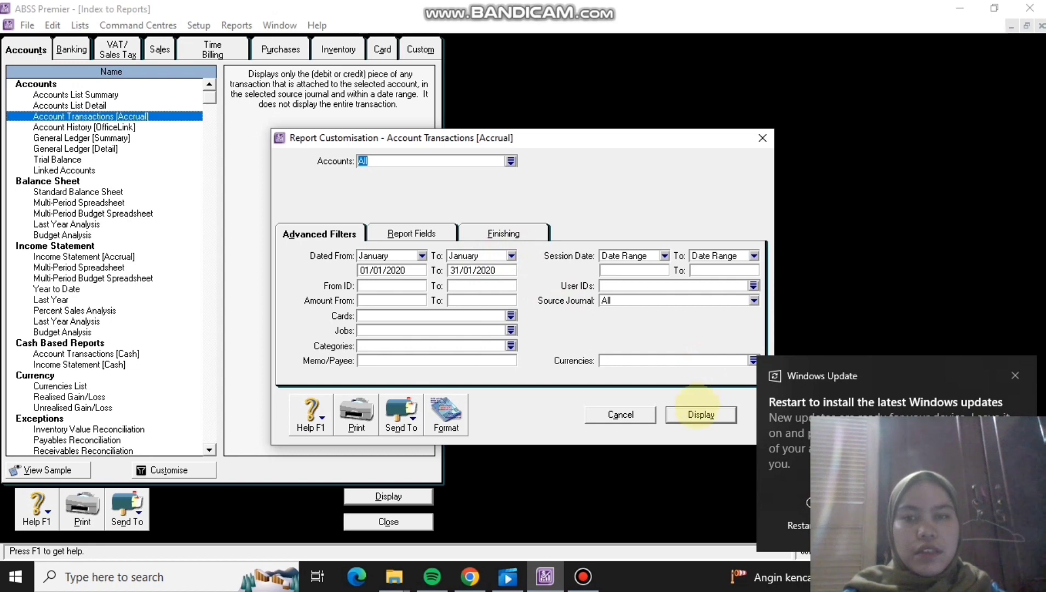
pyautogui.click(701, 414)
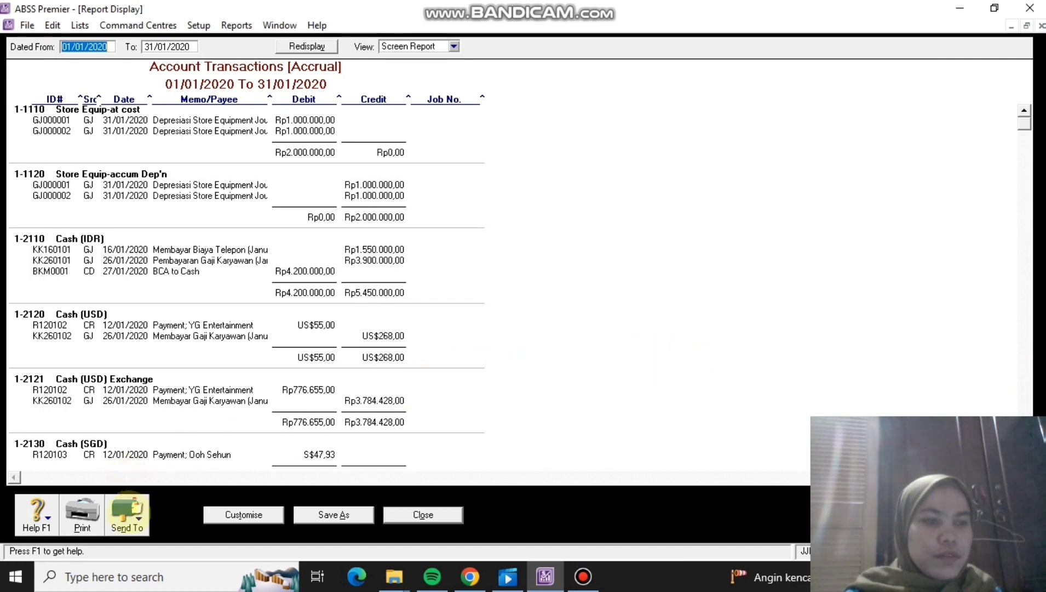
# Export the report as PDF 'jjh beuty' to drive D, then close the report.
pyautogui.click(127, 512)
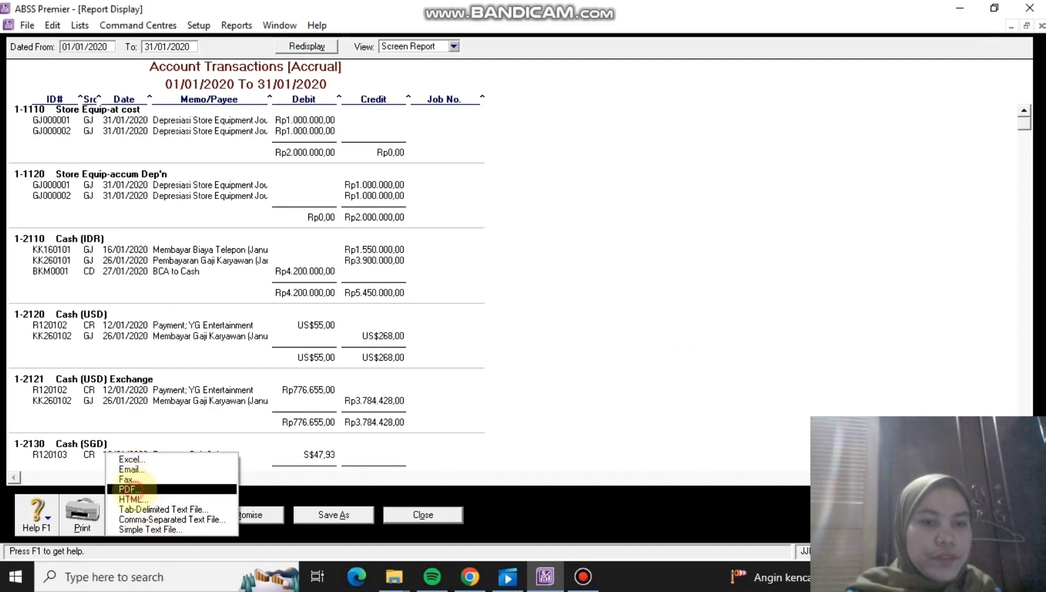
pyautogui.click(134, 489)
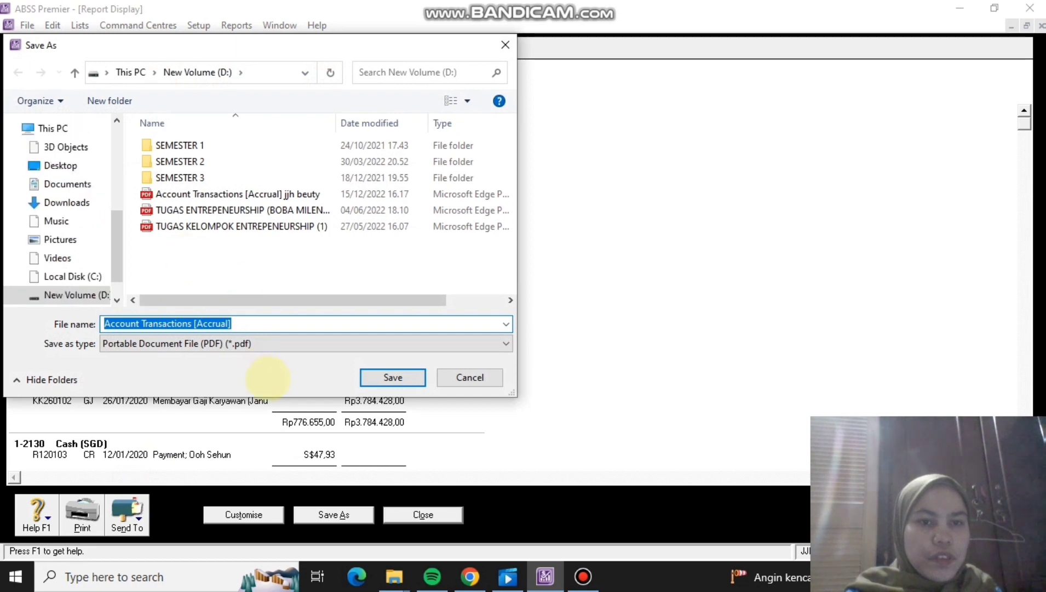
pyautogui.press('BackSpace')
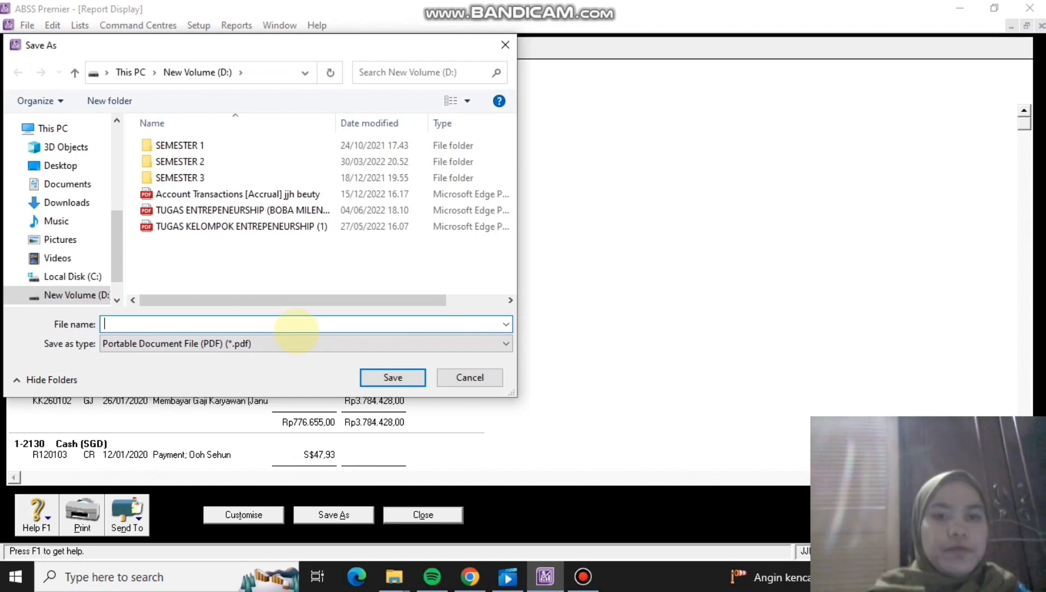
pyautogui.write('jj')
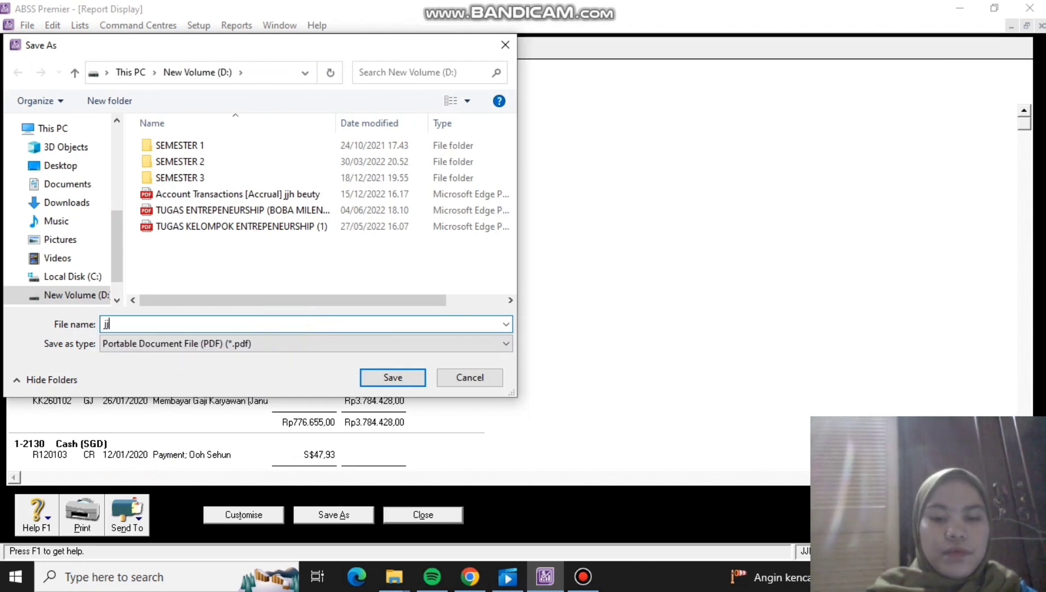
pyautogui.write('h beu')
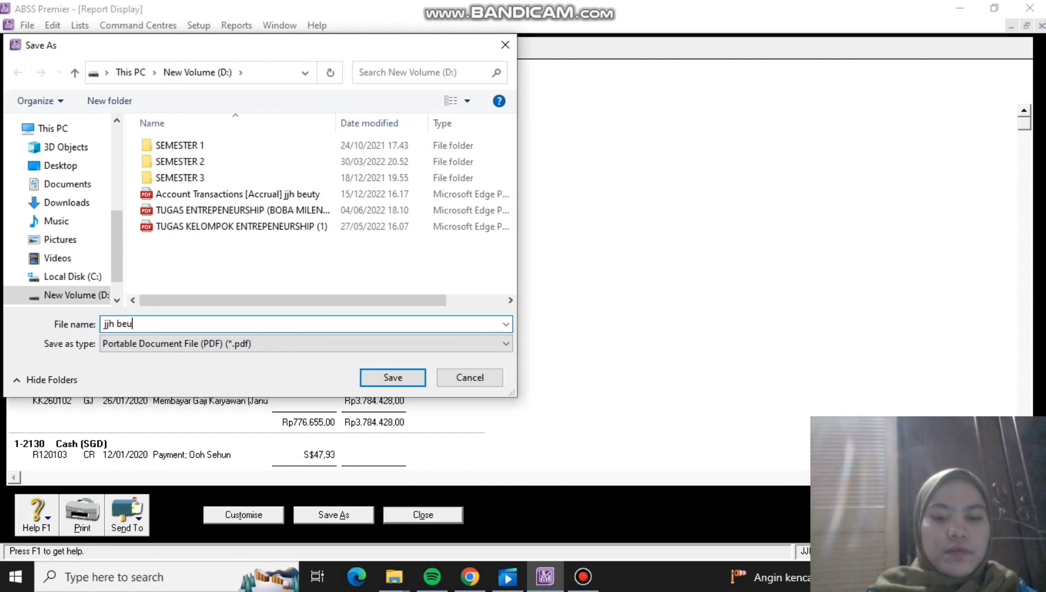
pyautogui.write('ty')
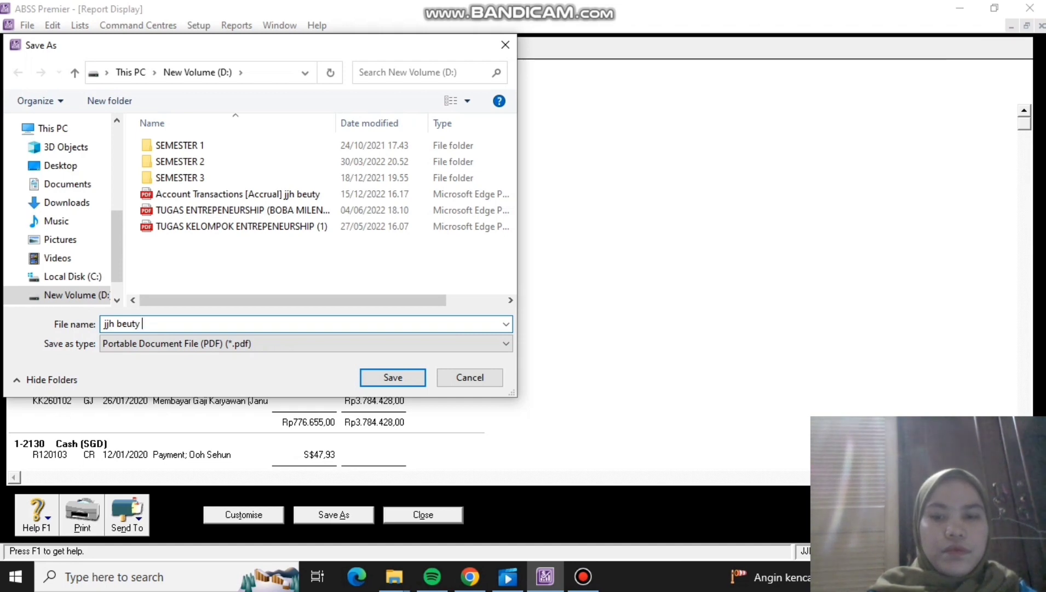
pyautogui.click(393, 377)
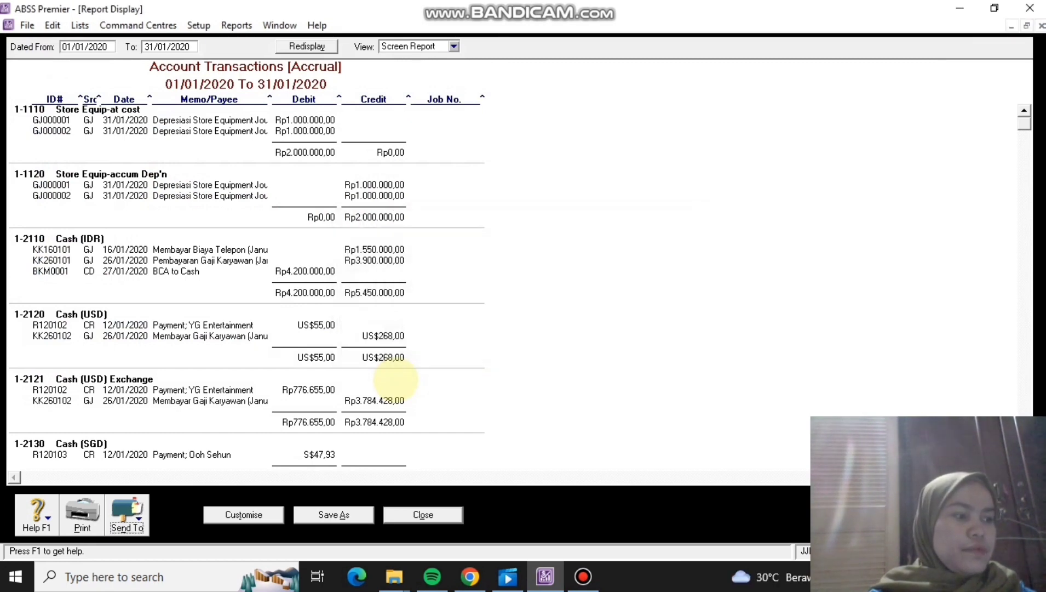
pyautogui.click(423, 514)
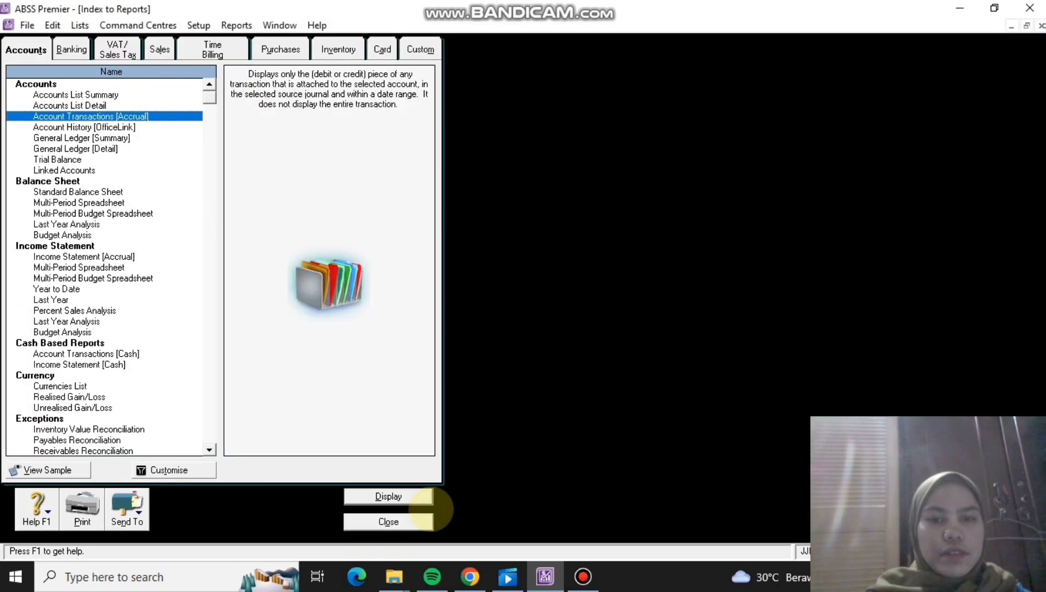
# Reopen the reports index and display Income Statement [Accrual] for January 2020 only.
pyautogui.click(389, 521)
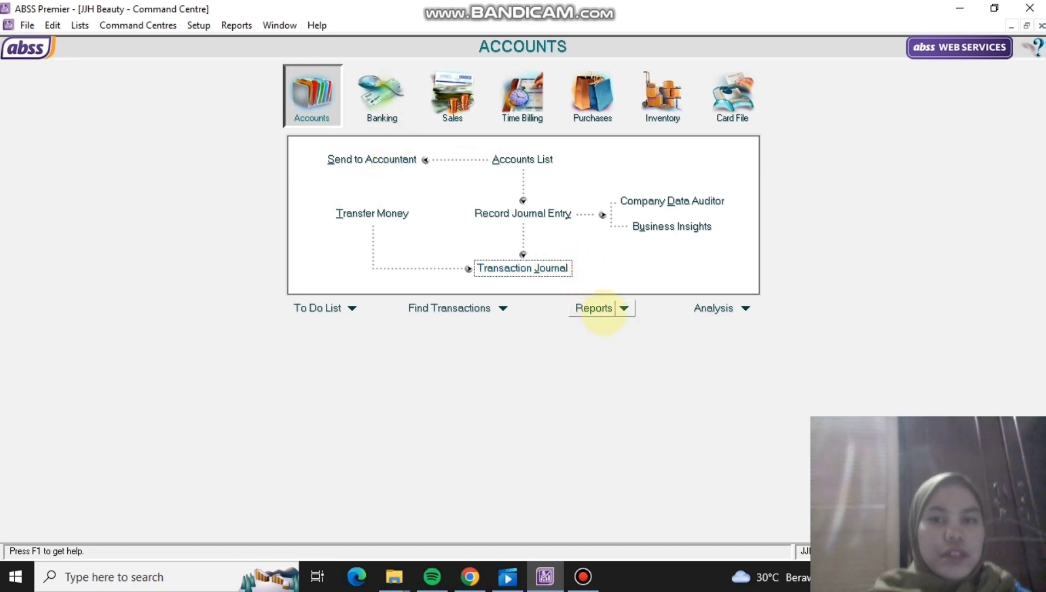
pyautogui.click(601, 309)
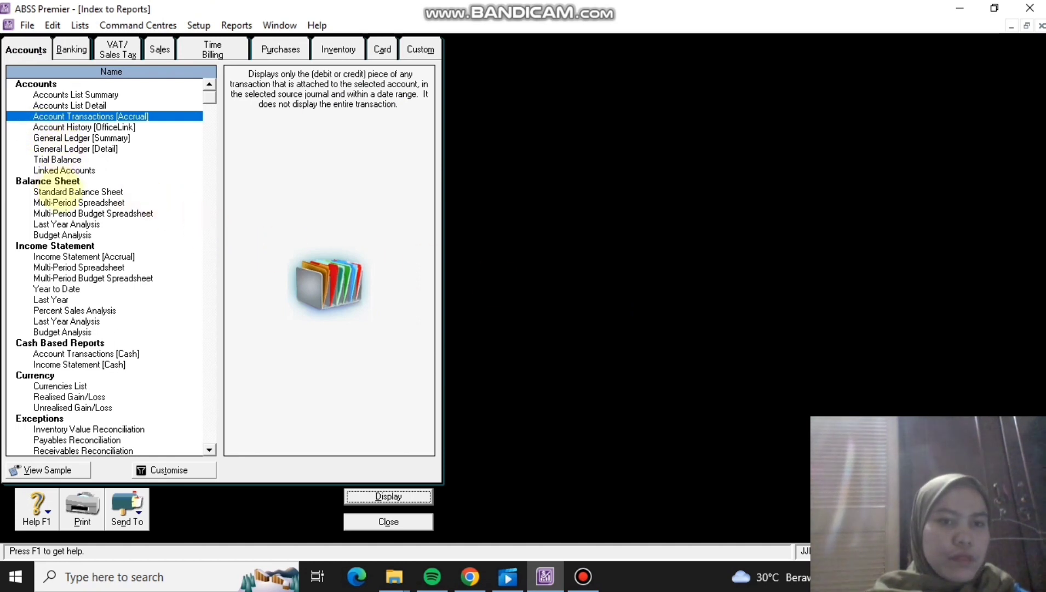
pyautogui.doubleClick(78, 257)
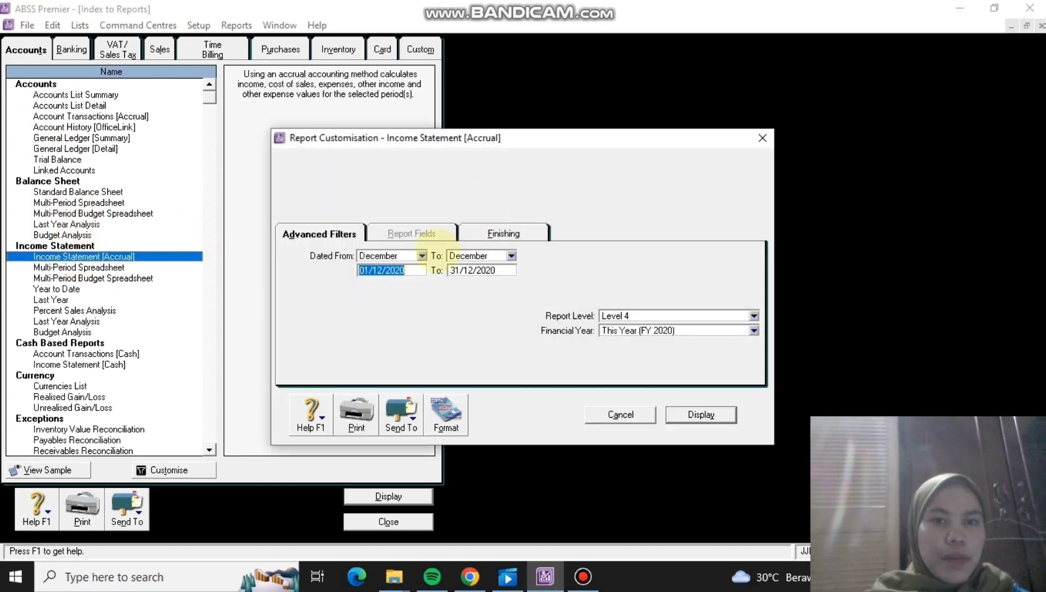
pyautogui.click(422, 255)
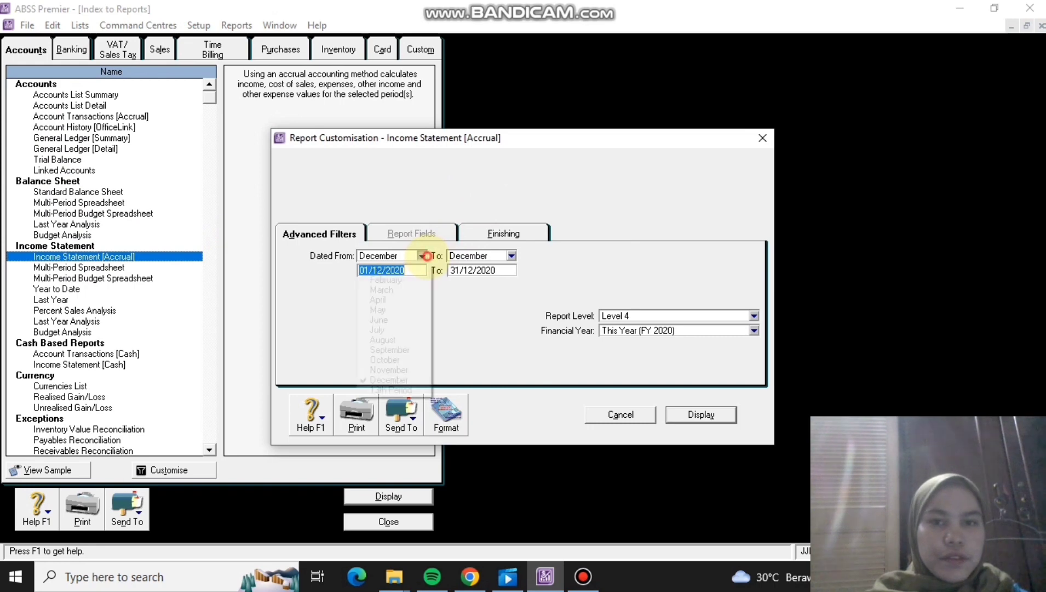
pyautogui.click(393, 270)
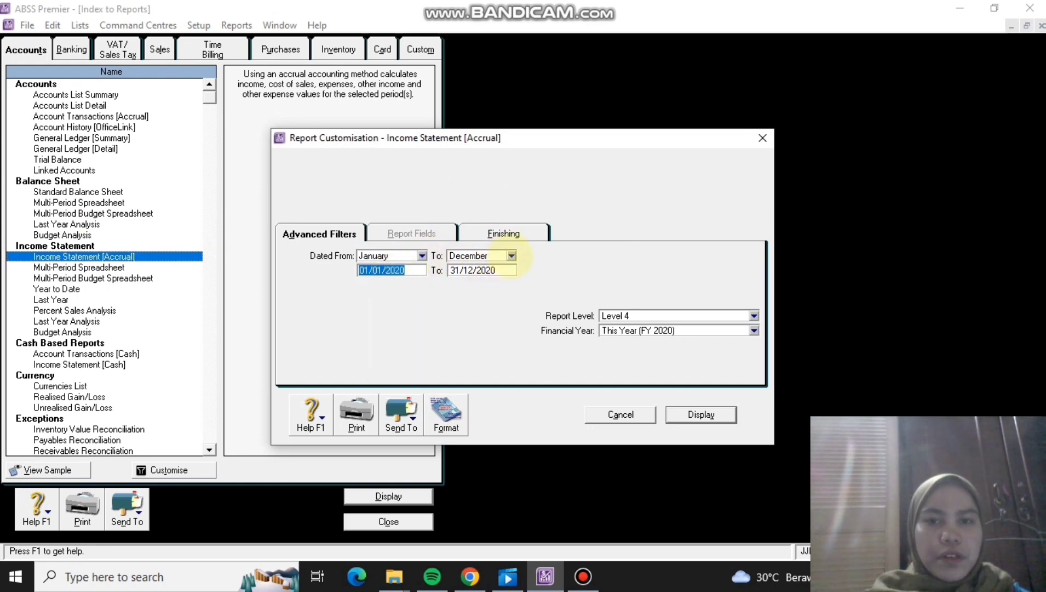
pyautogui.click(511, 255)
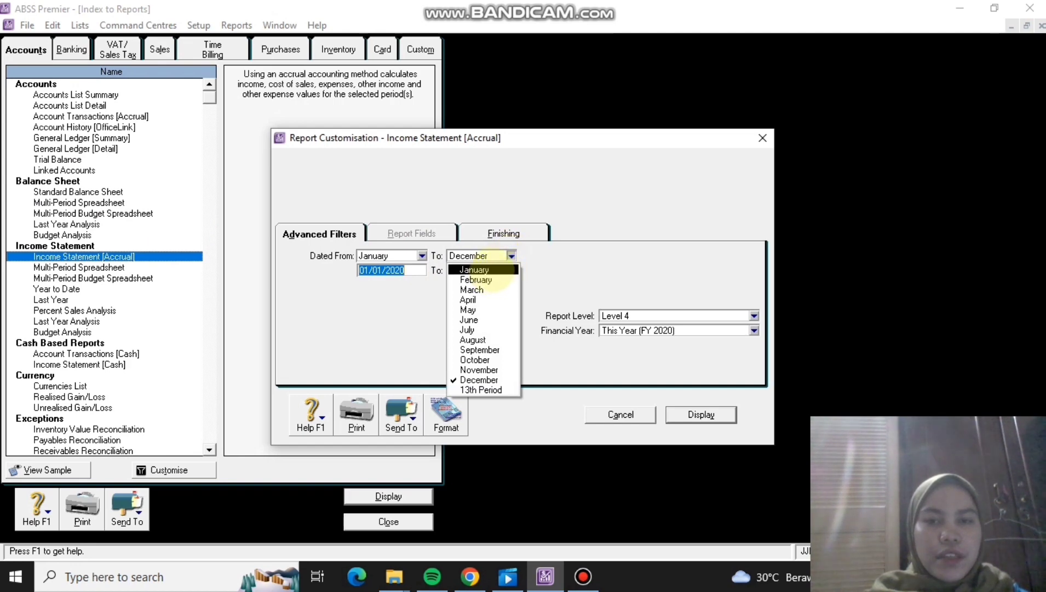
pyautogui.click(489, 270)
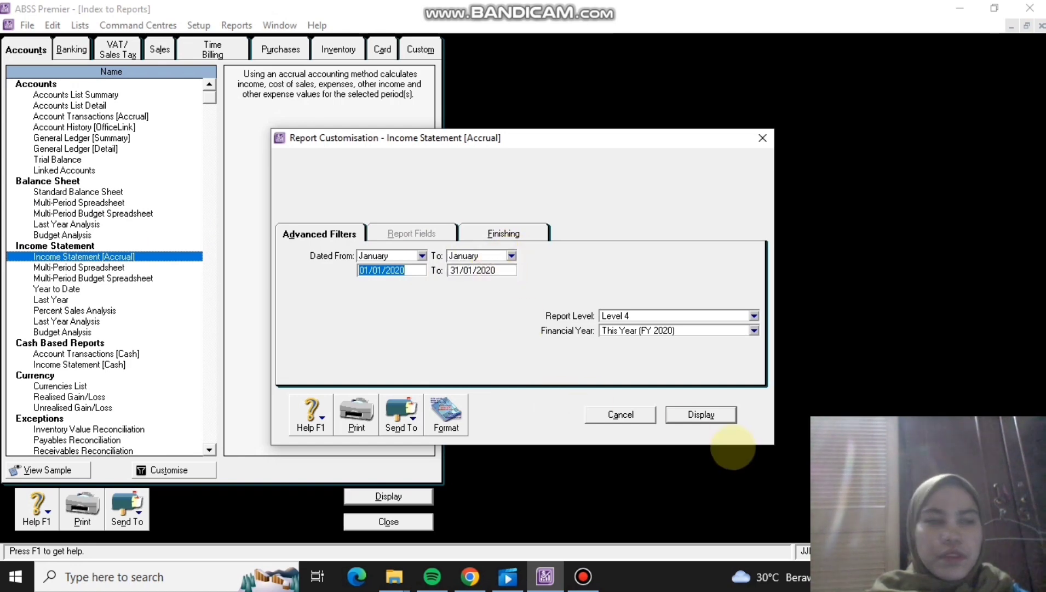
pyautogui.click(716, 414)
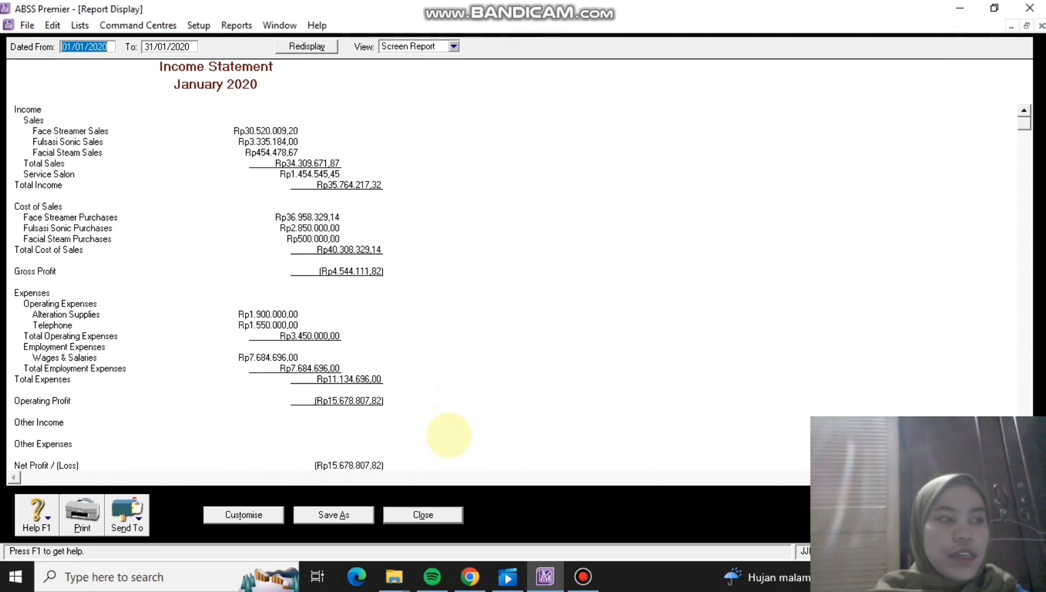
# Close the income statement and reports index, then set up Accounts' Standard Balance Sheet report.
pyautogui.click(421, 515)
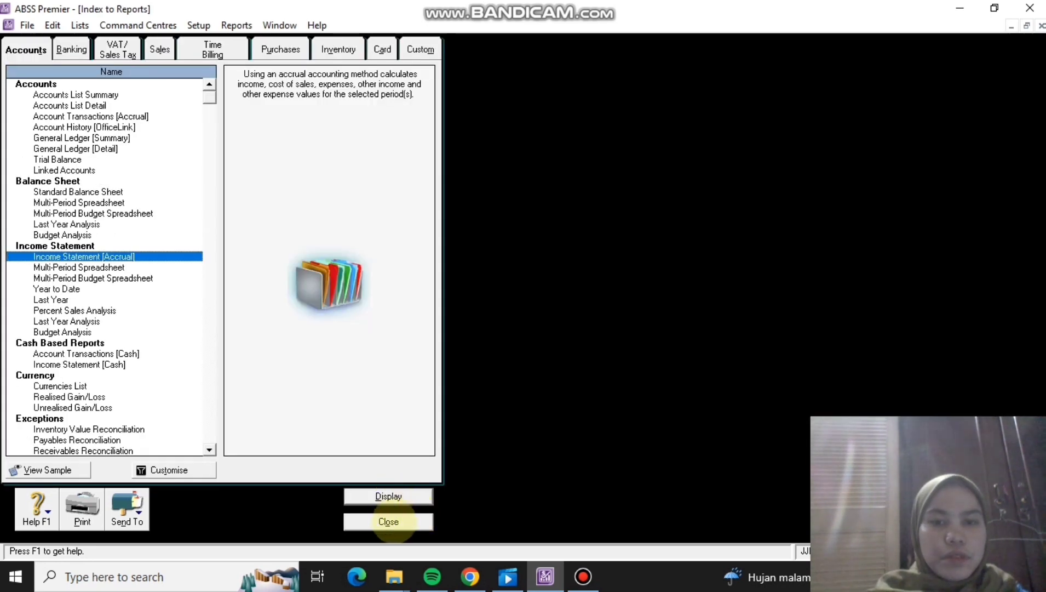
pyautogui.click(391, 521)
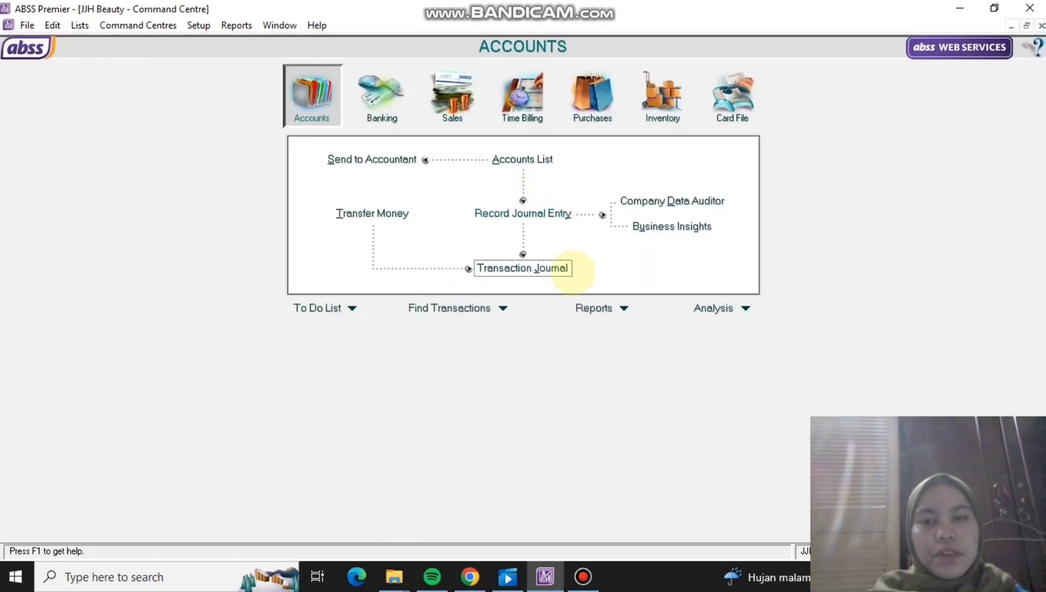
pyautogui.click(624, 308)
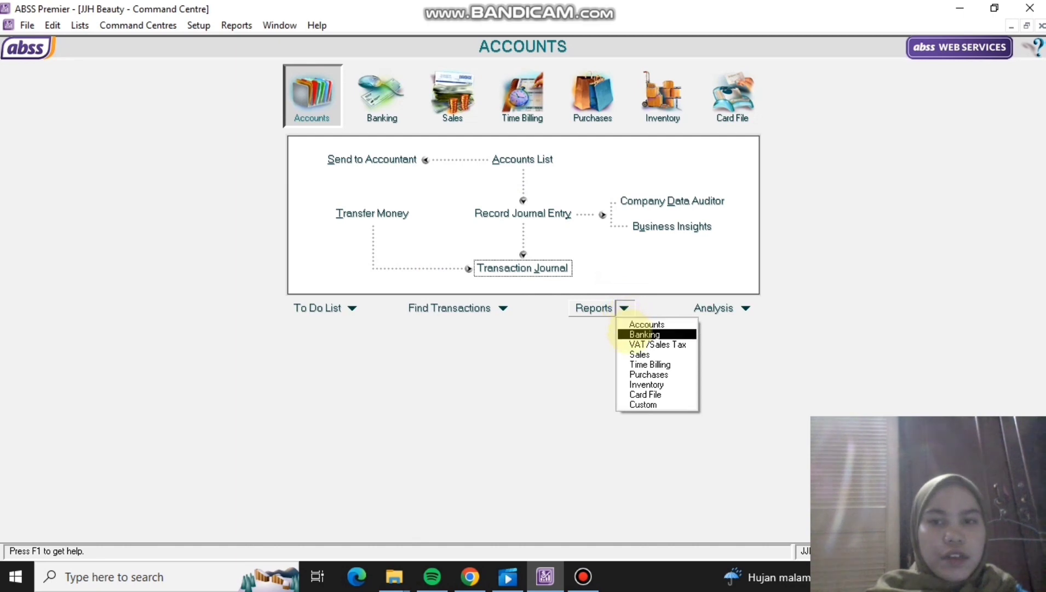
pyautogui.click(633, 324)
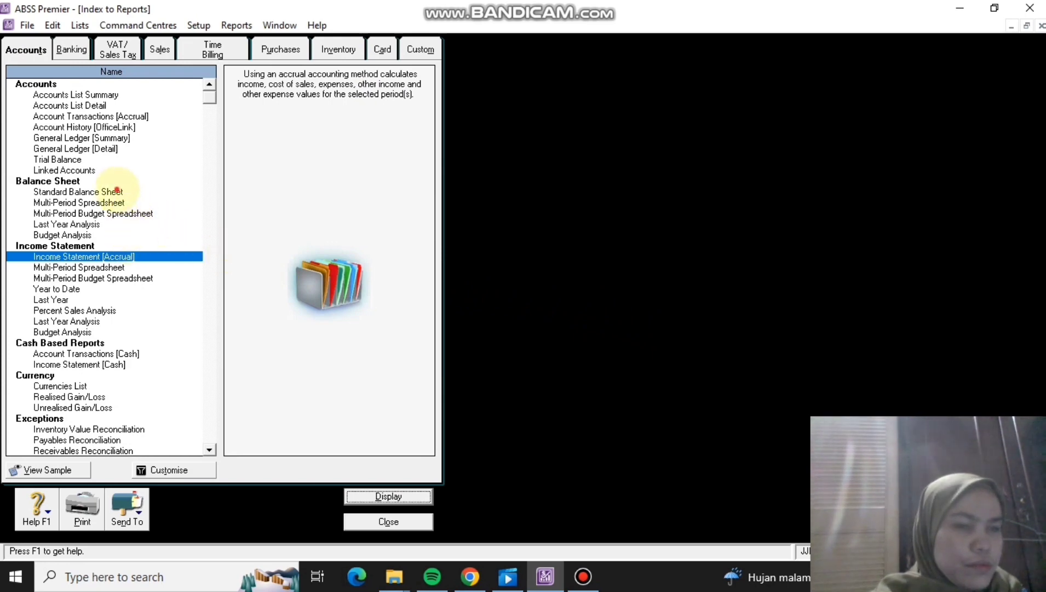
pyautogui.doubleClick(117, 192)
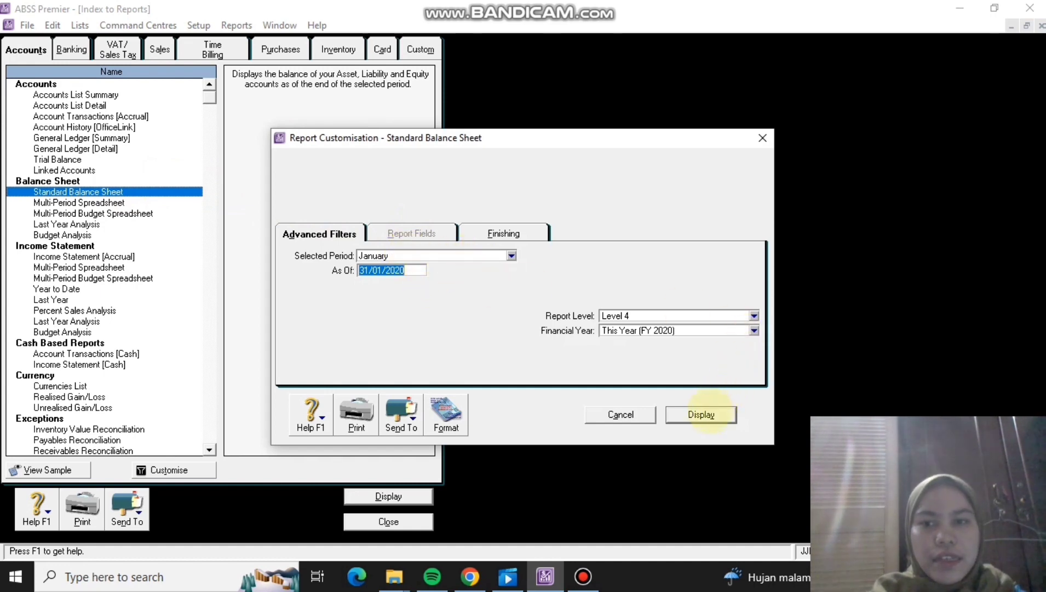
# Display and scroll through the January 2020 Standard Balance Sheet, then close it and the reports index.
pyautogui.click(701, 414)
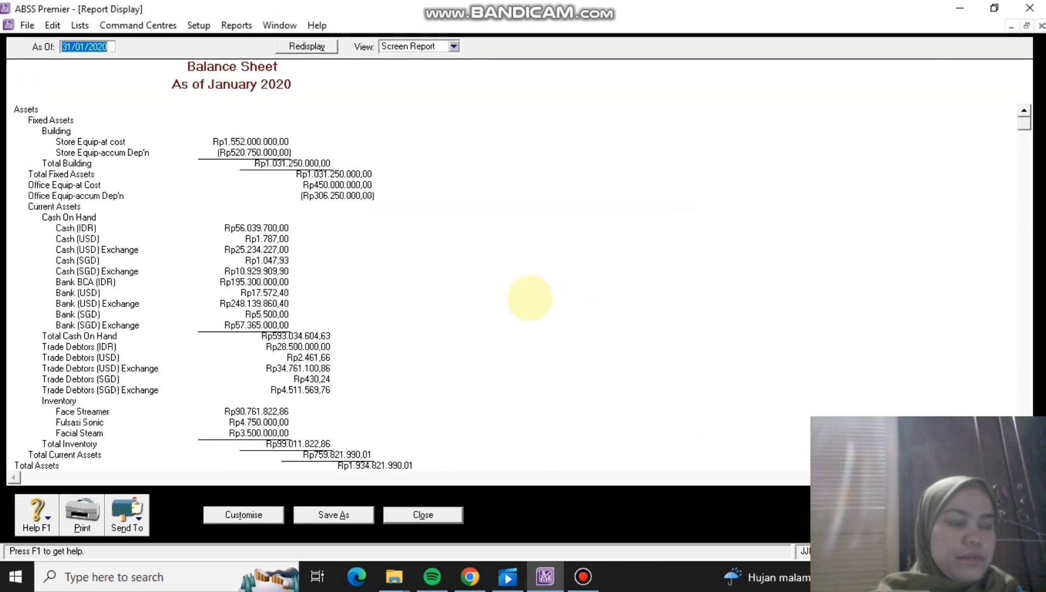
pyautogui.scroll(-2, 530, 298)
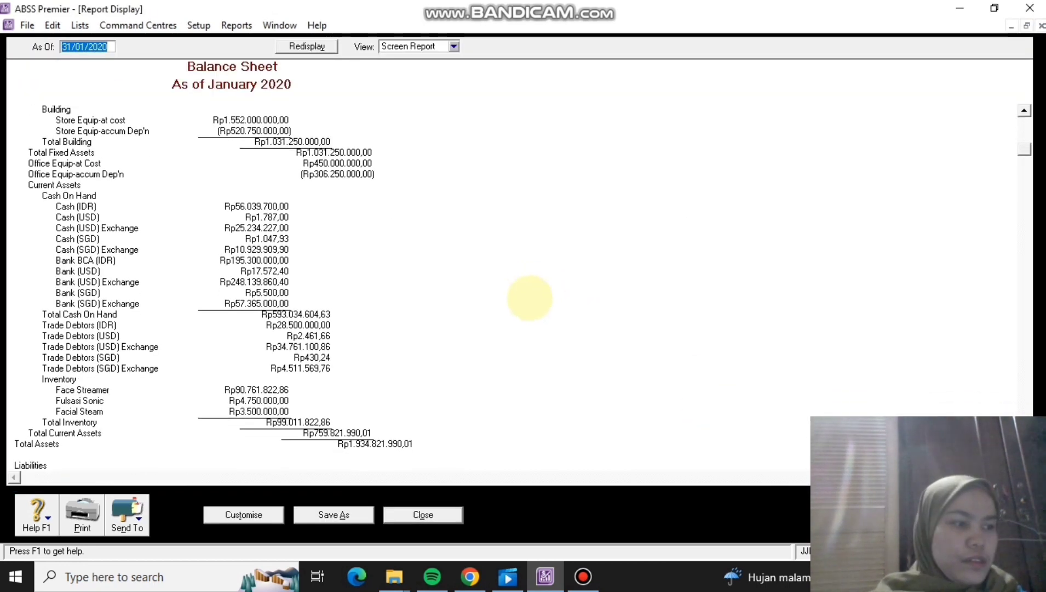
pyautogui.scroll(2, 530, 298)
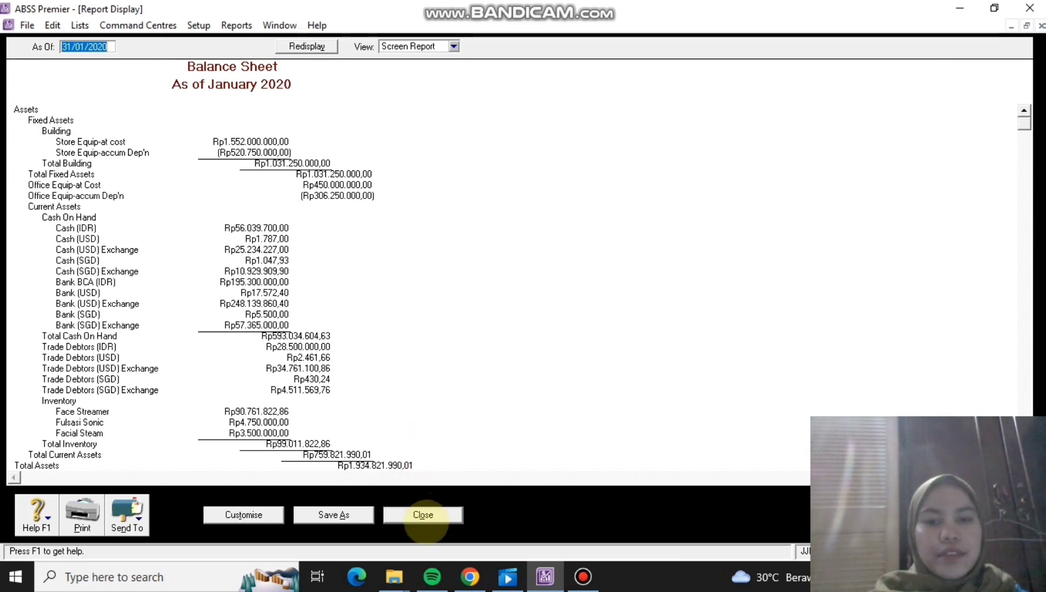
pyautogui.click(422, 514)
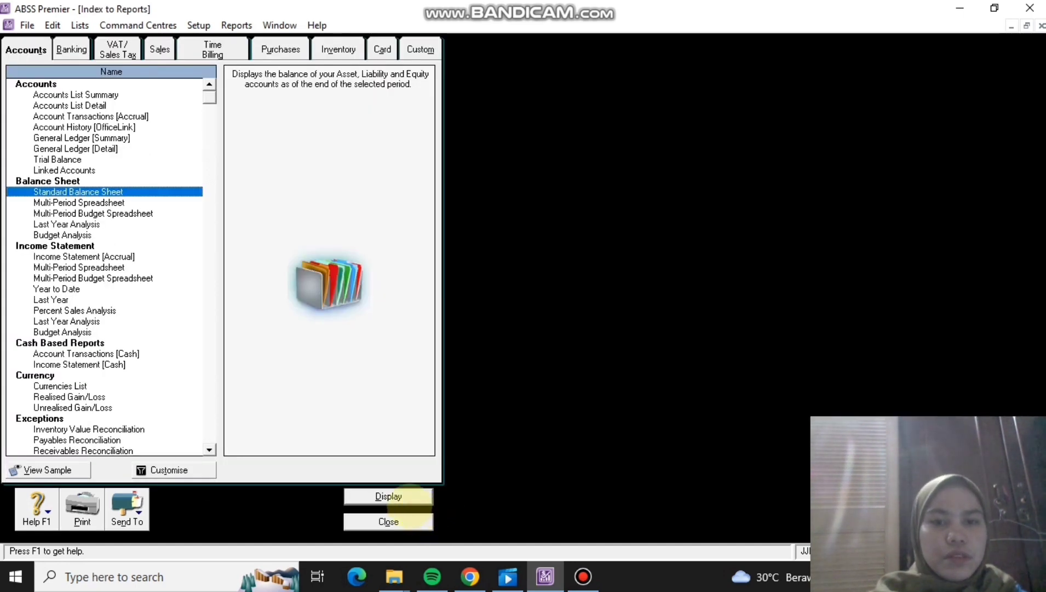
pyautogui.click(405, 522)
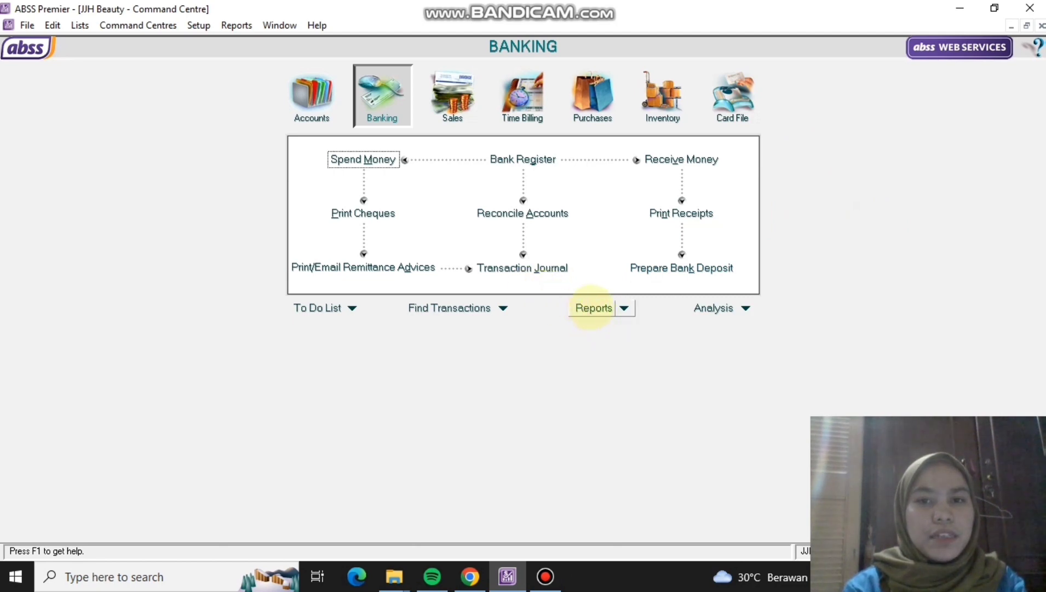
pyautogui.click(593, 307)
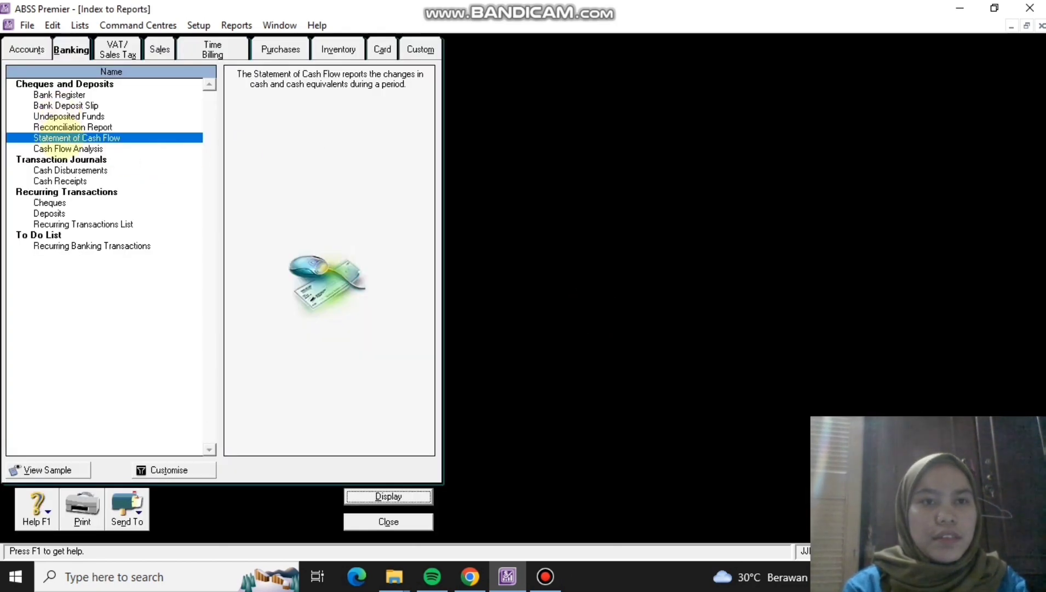
pyautogui.click(75, 138)
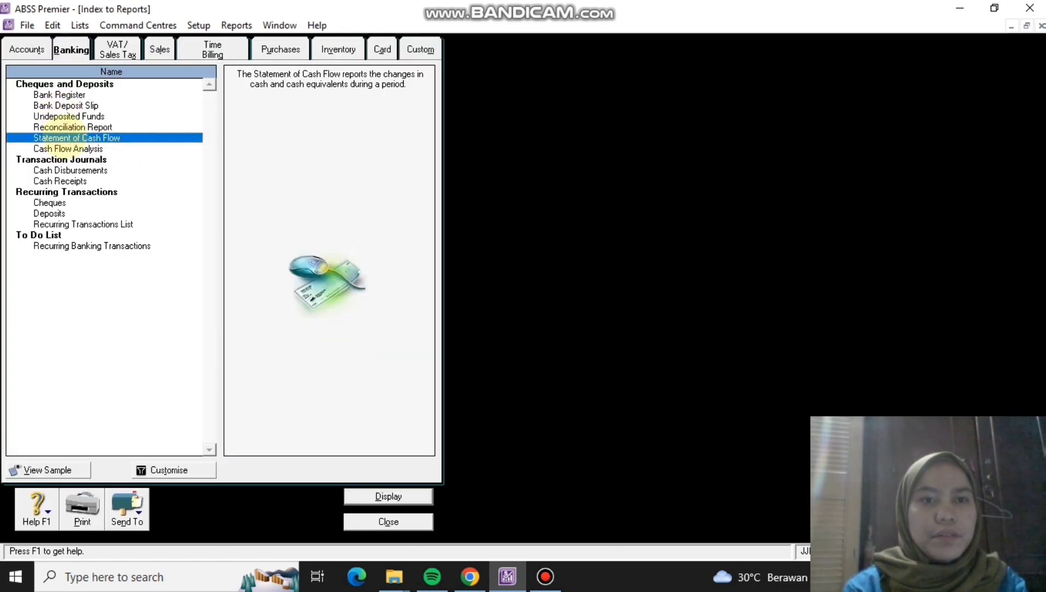
pyautogui.doubleClick(69, 137)
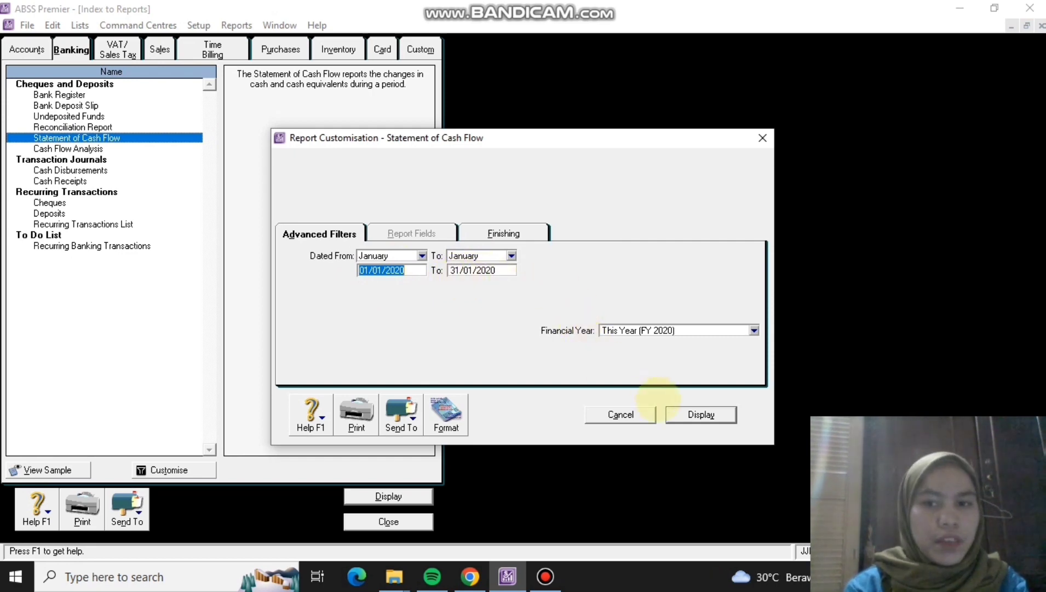
pyautogui.click(701, 414)
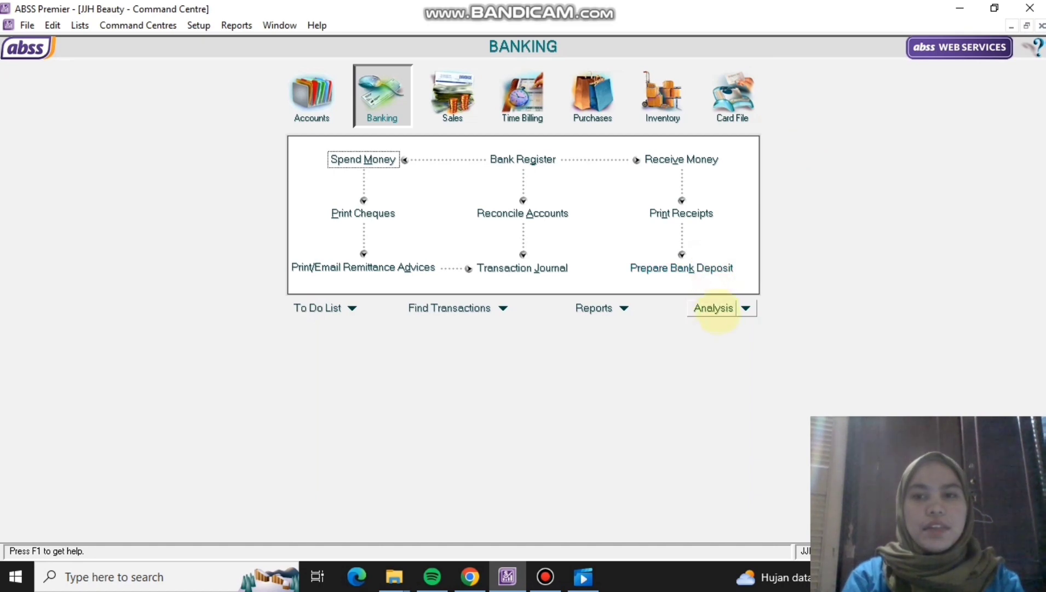
# Open Sales analysis filtered to All Items for January.
pyautogui.click(745, 309)
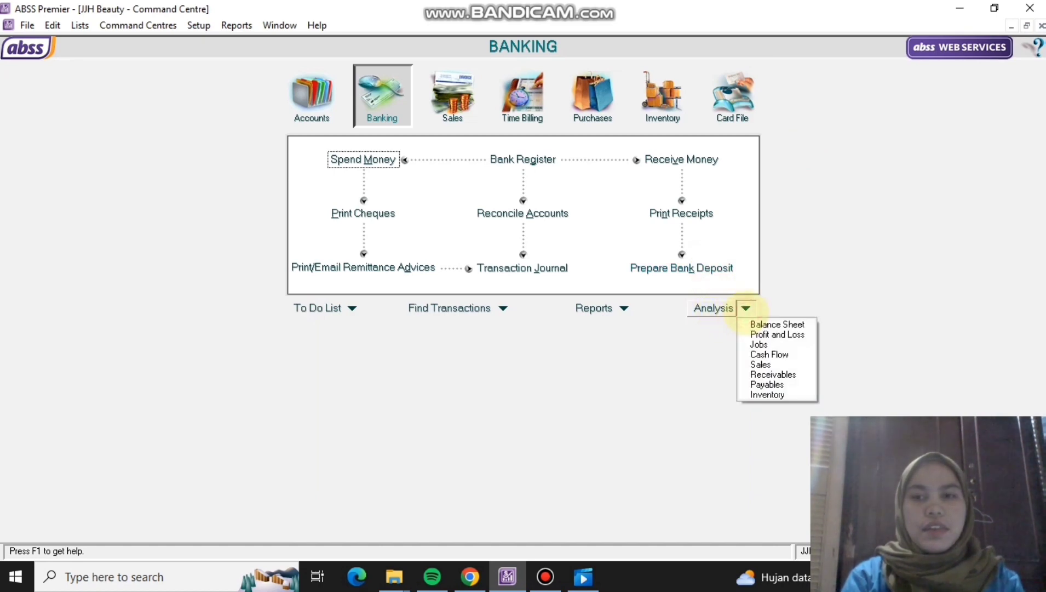
pyautogui.click(766, 364)
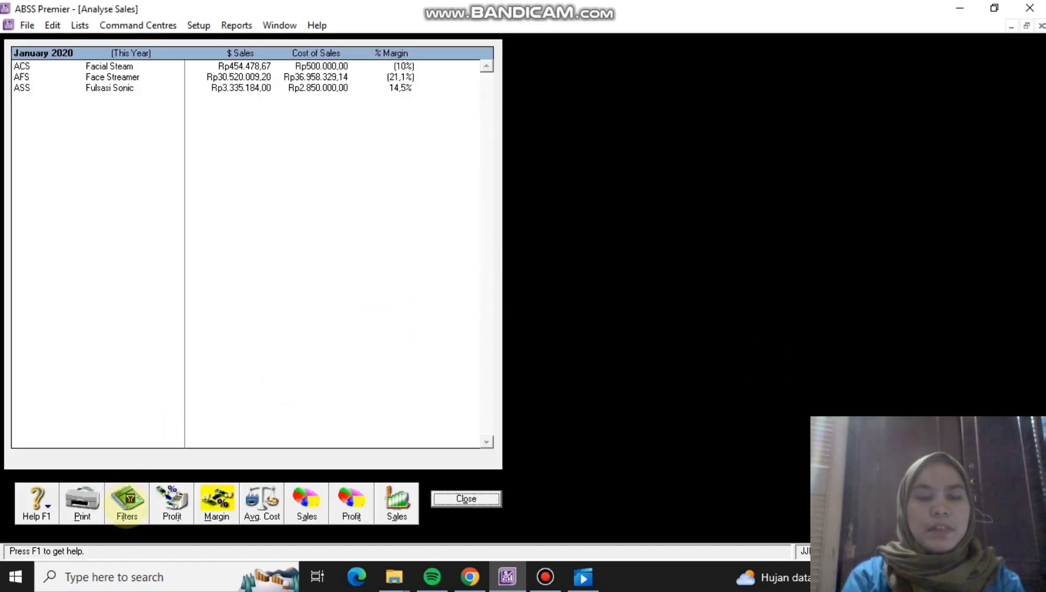
pyautogui.click(126, 503)
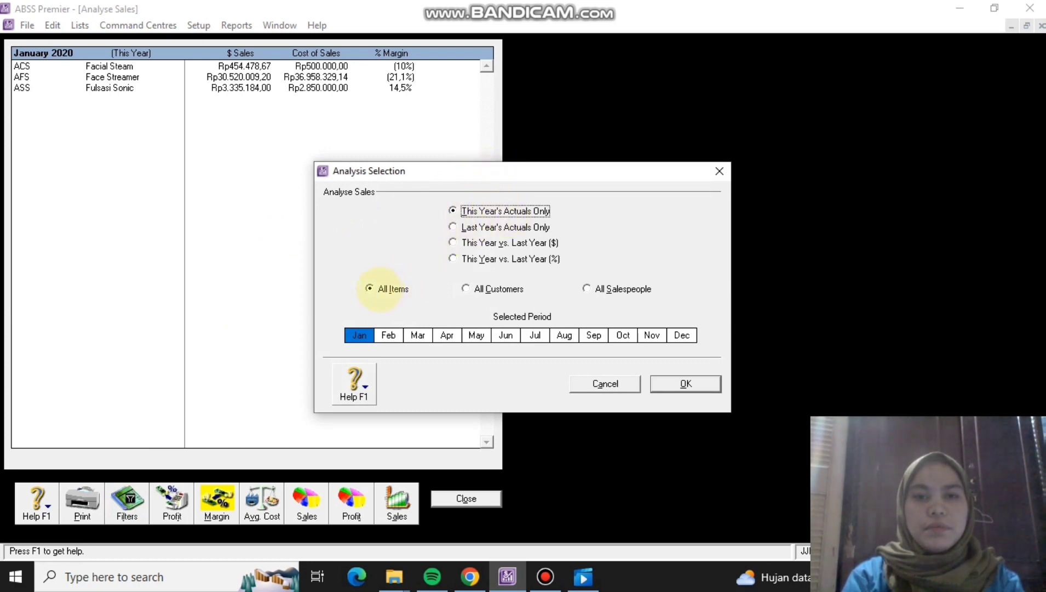
pyautogui.click(382, 289)
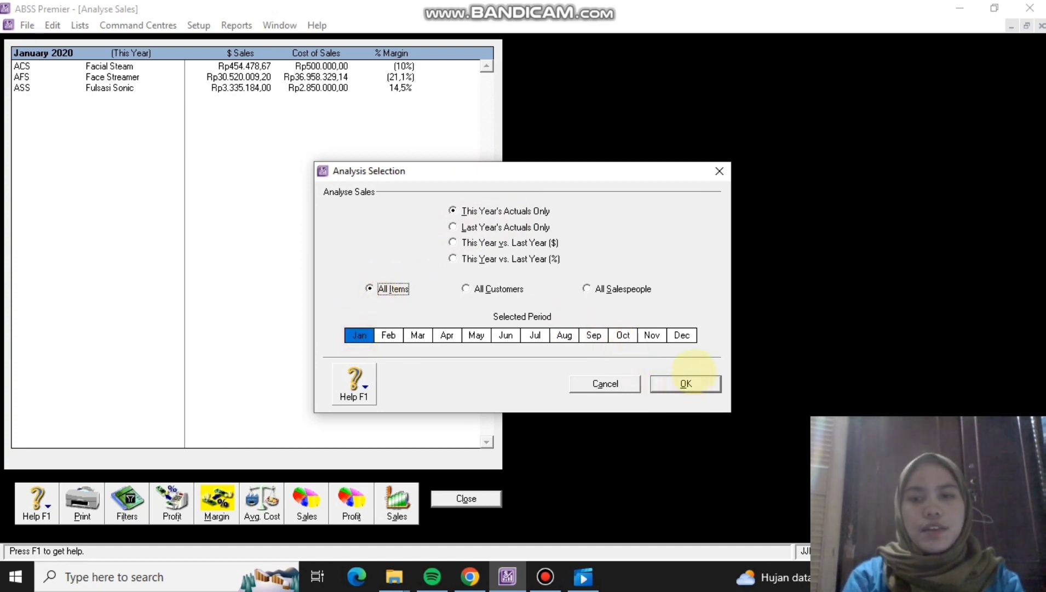
pyautogui.click(690, 386)
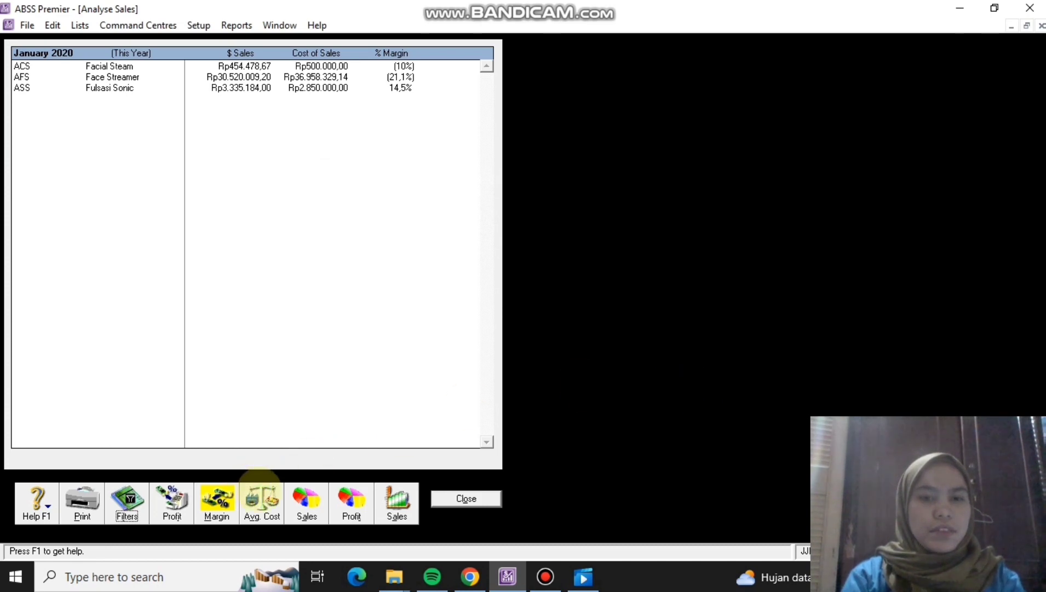
# View the per-item sales pie chart, return to the margin table, then close Analyse Sales.
pyautogui.click(306, 498)
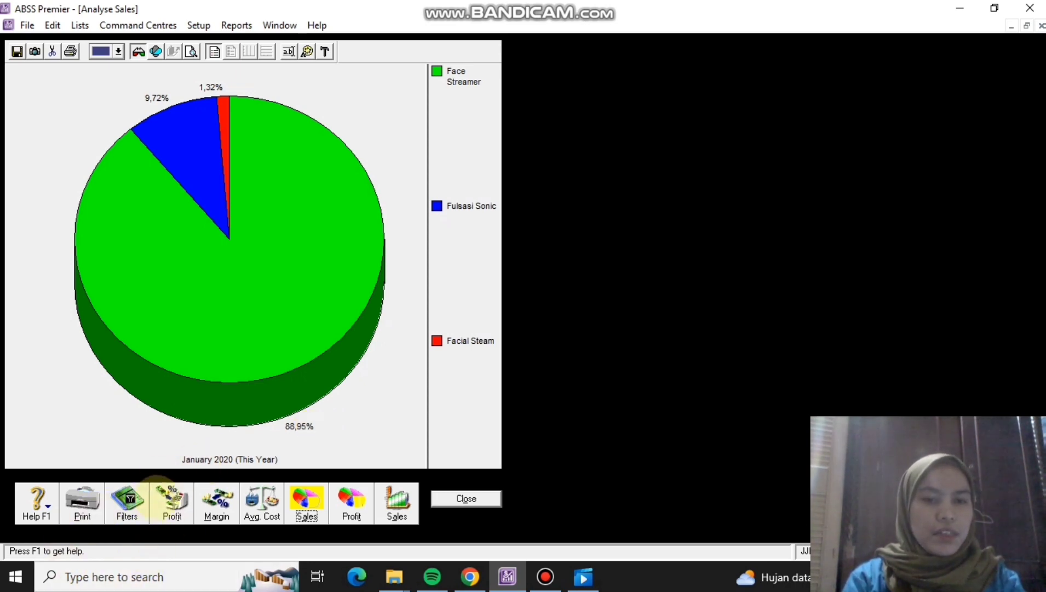
pyautogui.click(217, 506)
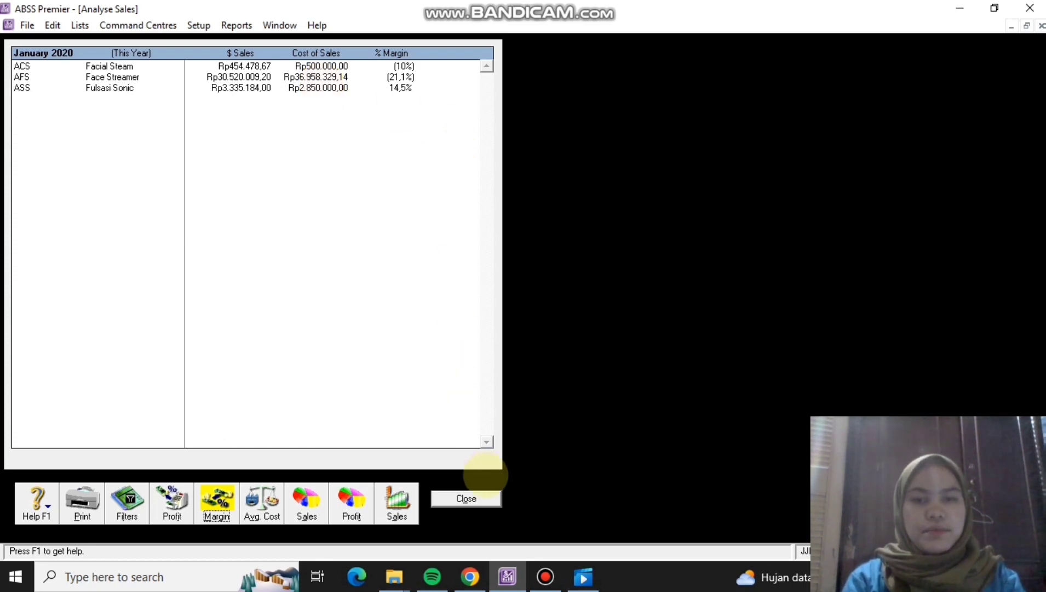
pyautogui.click(467, 498)
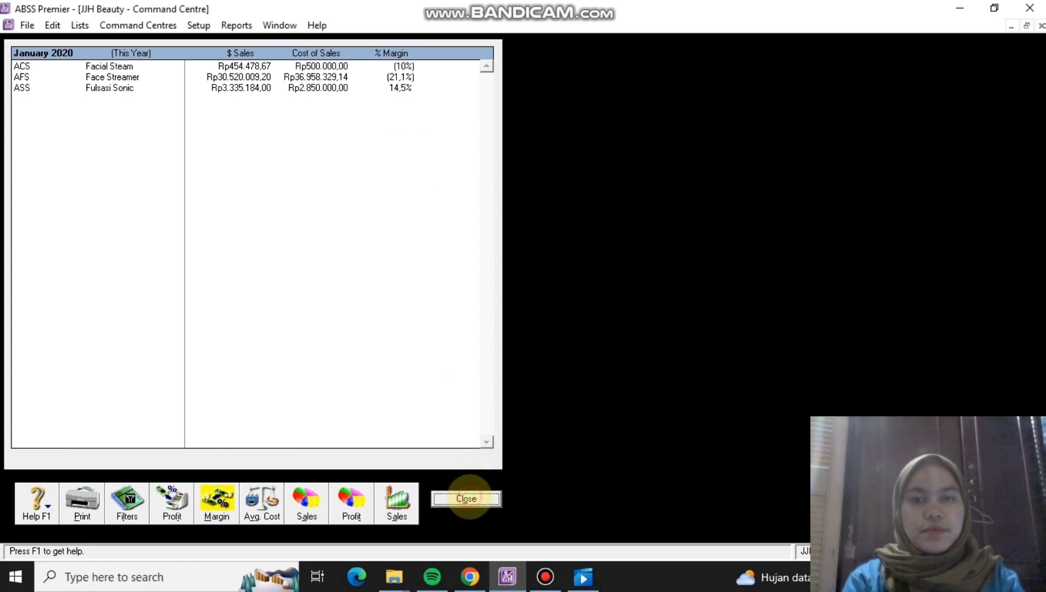